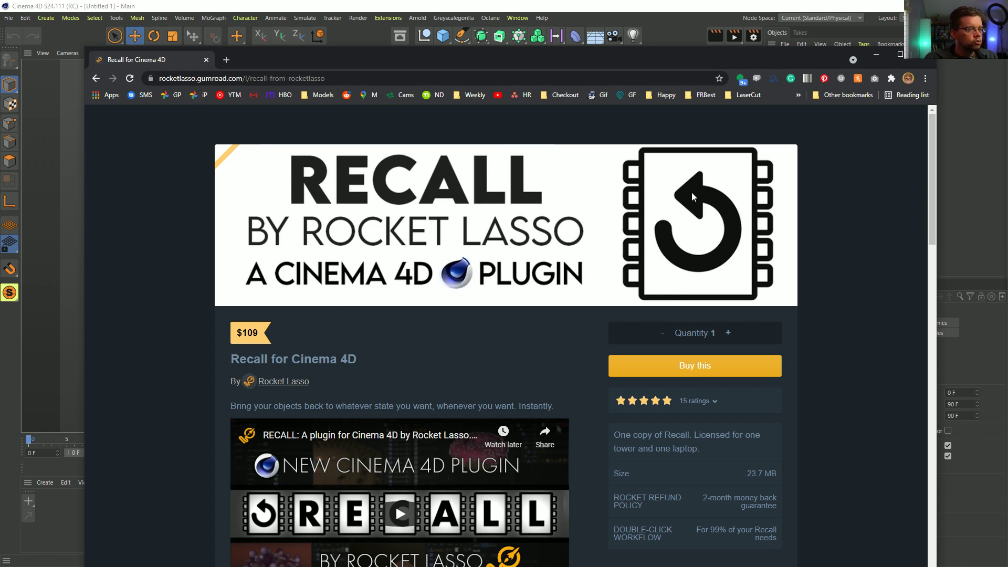
Step: Look over the Recall for Cinema 4D product page on Gumroad and return to the Cinema 4D window
{"action": "left_click_drag", "start_coordinate": [582, 62], "coordinate": [547, 40]}
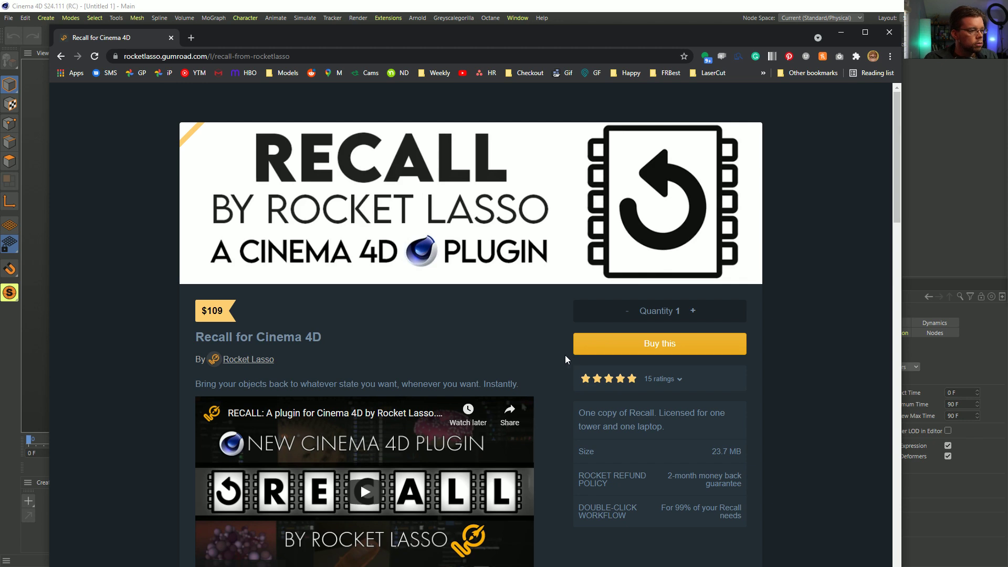
{"action": "scroll", "coordinate": [571, 355], "scroll_direction": "down", "scroll_amount": 4}
{"action": "scroll", "coordinate": [546, 310], "scroll_direction": "up", "scroll_amount": 4}
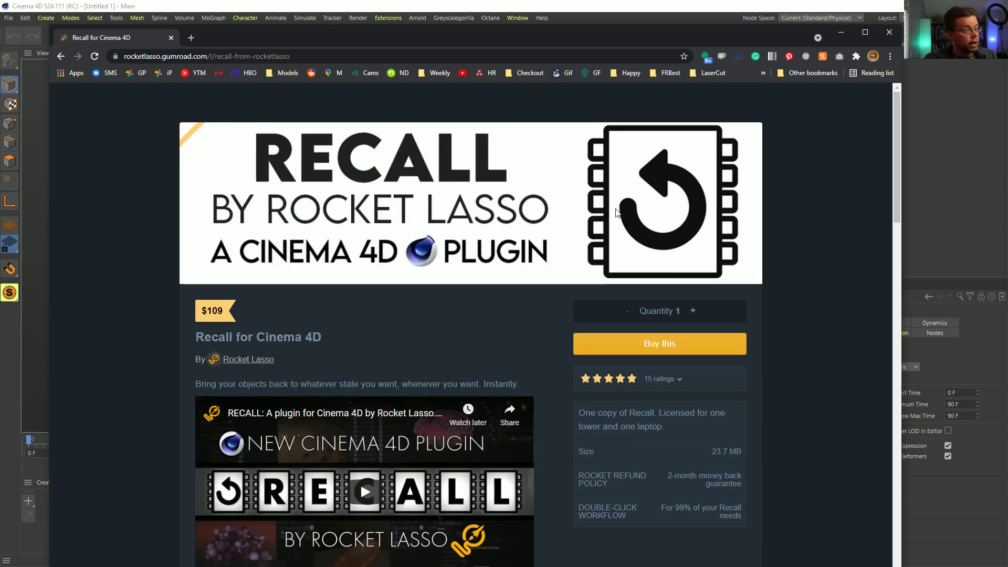
{"action": "left_click", "coordinate": [455, 56]}
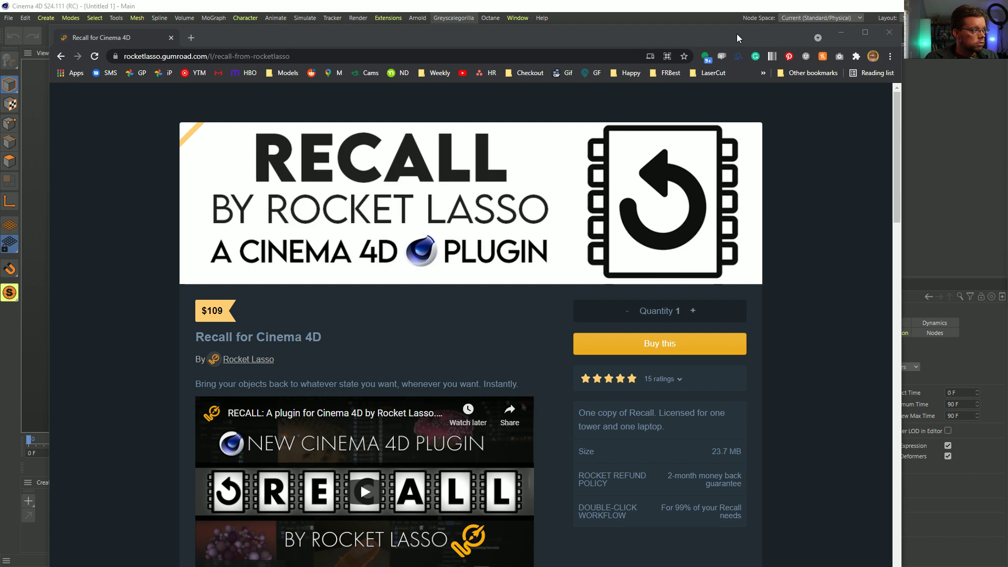
{"action": "left_click", "coordinate": [703, 9]}
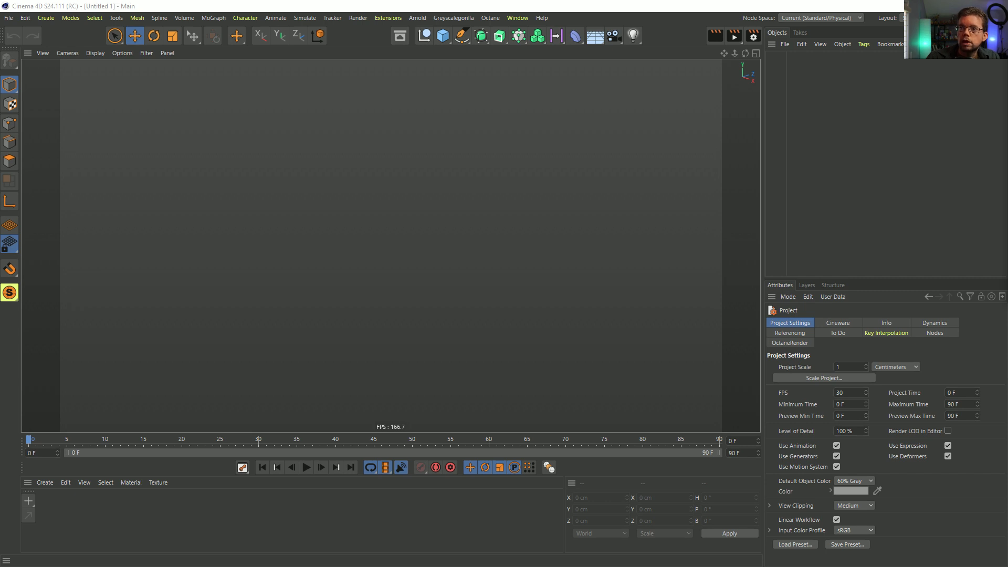
Step: Switch to the Firefox window showing the Bots project on Behance and enlarge it over the Cinema 4D viewport
{"action": "key", "text": "alt+Tab"}
{"action": "left_click_drag", "start_coordinate": [394, 117], "coordinate": [303, 37]}
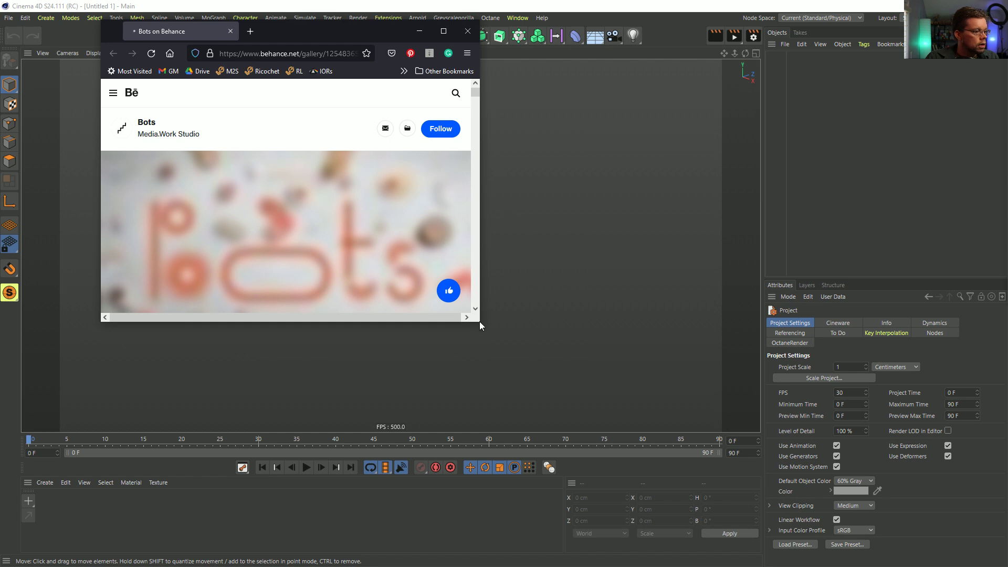
{"action": "left_click_drag", "start_coordinate": [479, 323], "coordinate": [848, 484]}
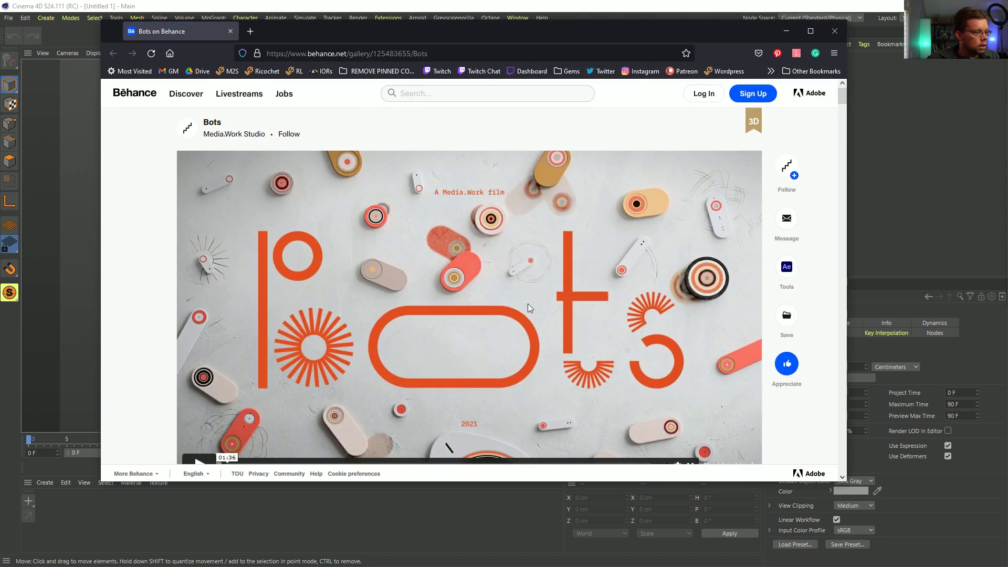
Step: Examine the Bots project's film cover, introduction and first images of disc and capsule robots, up to the robots' line drawings
{"action": "scroll", "coordinate": [428, 241], "scroll_direction": "down", "scroll_amount": 3}
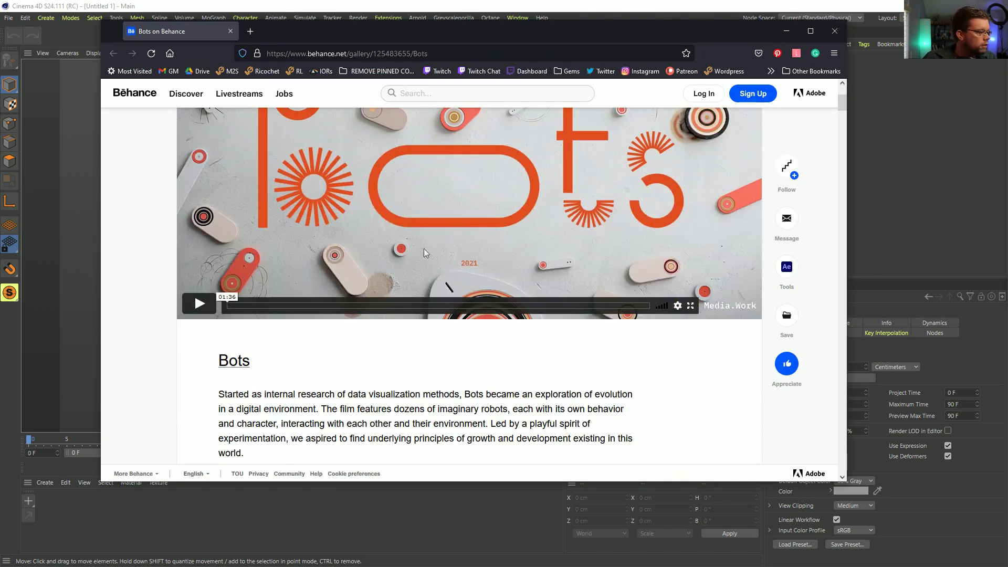
{"action": "scroll", "coordinate": [179, 353], "scroll_direction": "down", "scroll_amount": 10}
{"action": "scroll", "coordinate": [163, 332], "scroll_direction": "up", "scroll_amount": 15}
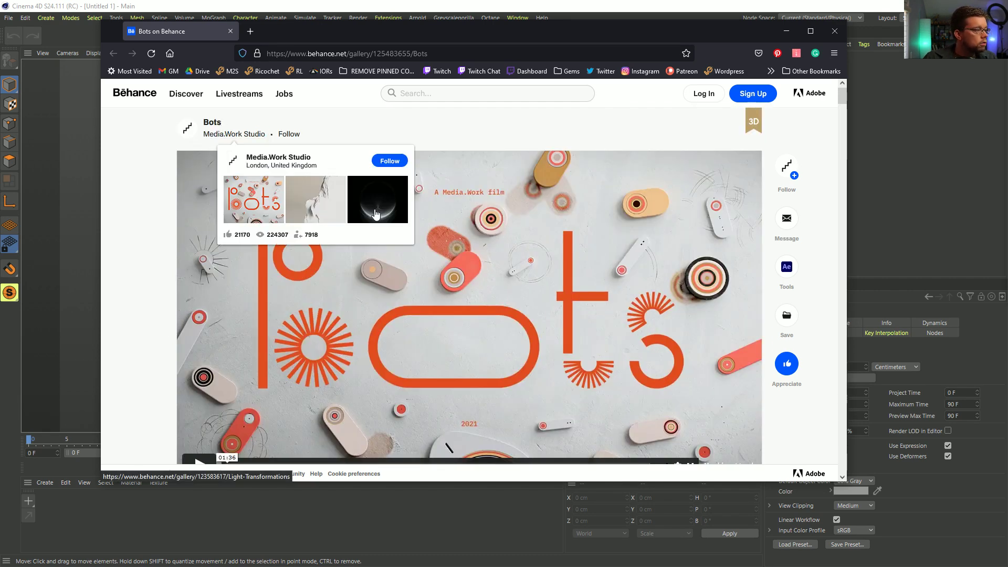
{"action": "scroll", "coordinate": [604, 368], "scroll_direction": "down", "scroll_amount": 8}
{"action": "scroll", "coordinate": [604, 347], "scroll_direction": "up", "scroll_amount": 4}
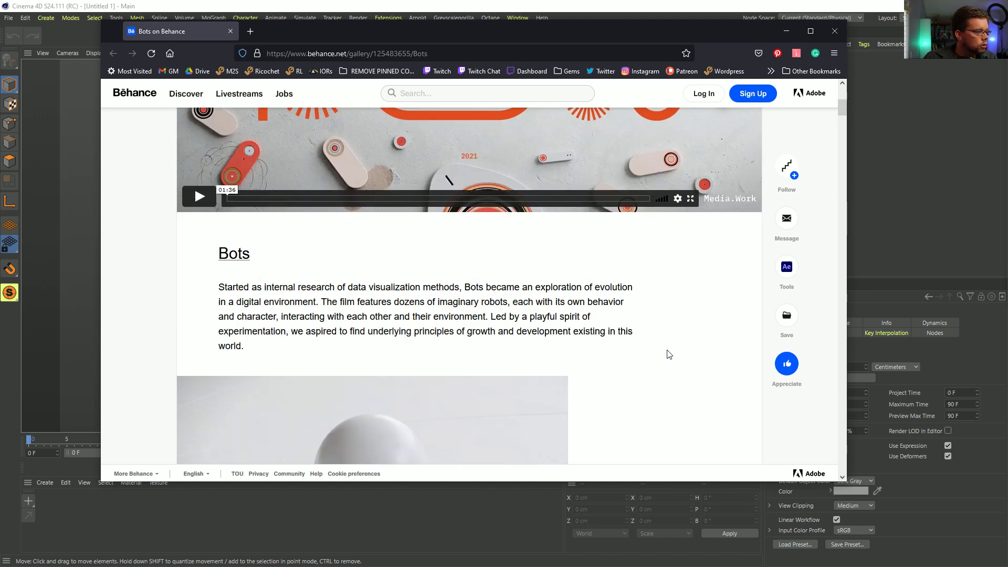
{"action": "scroll", "coordinate": [664, 347], "scroll_direction": "down", "scroll_amount": 5}
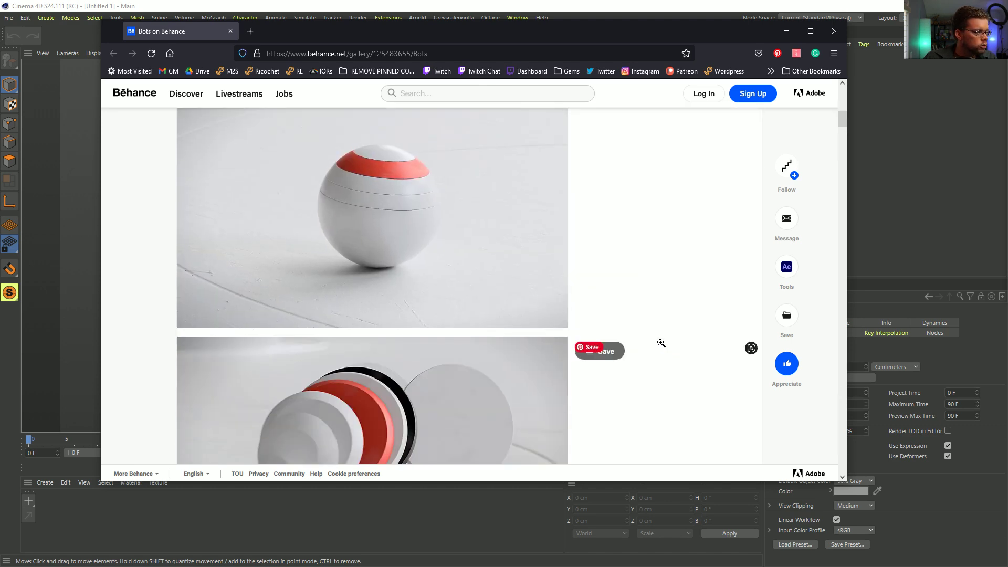
{"action": "scroll", "coordinate": [661, 343], "scroll_direction": "down", "scroll_amount": 1}
{"action": "scroll", "coordinate": [661, 343], "scroll_direction": "down", "scroll_amount": 5}
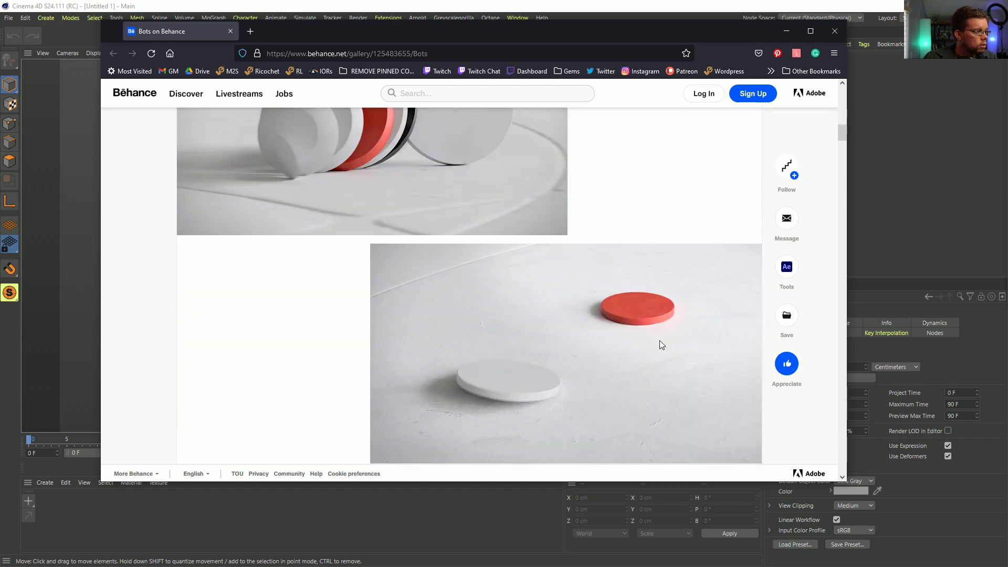
{"action": "scroll", "coordinate": [660, 341], "scroll_direction": "down", "scroll_amount": 8}
{"action": "scroll", "coordinate": [660, 342], "scroll_direction": "down", "scroll_amount": 10}
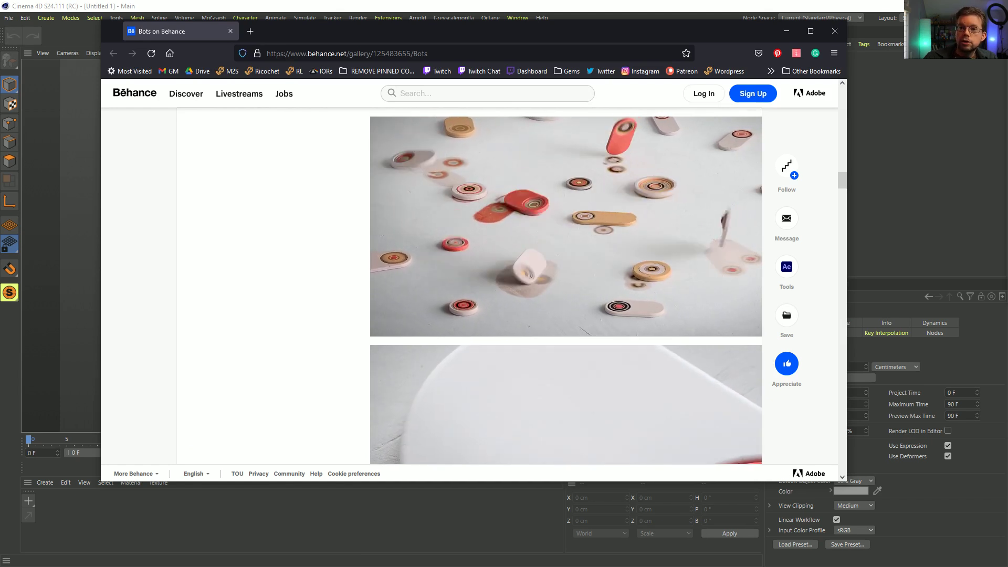
{"action": "scroll", "coordinate": [282, 260], "scroll_direction": "down", "scroll_amount": 5}
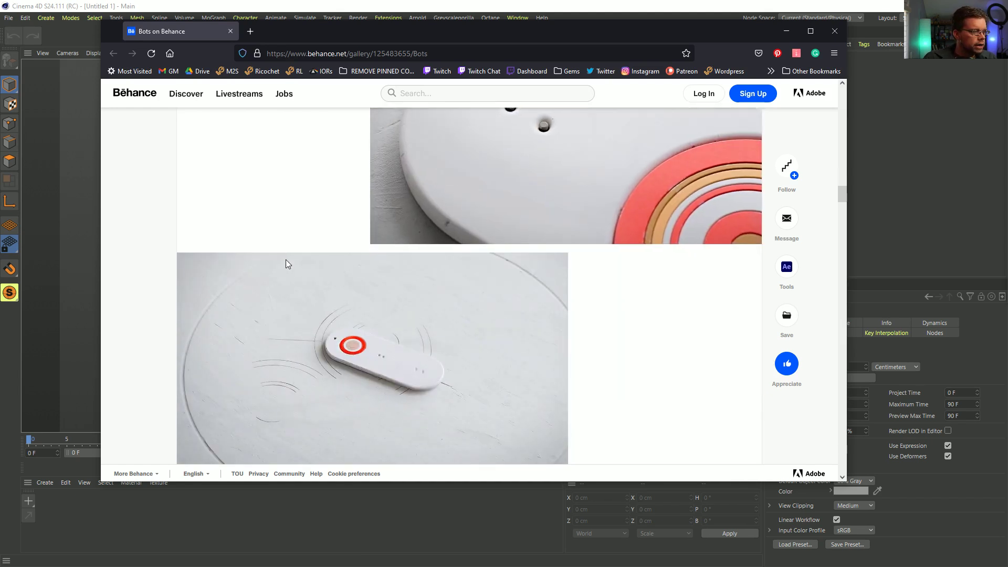
{"action": "scroll", "coordinate": [286, 259], "scroll_direction": "down", "scroll_amount": 5}
{"action": "scroll", "coordinate": [288, 262], "scroll_direction": "down", "scroll_amount": 5}
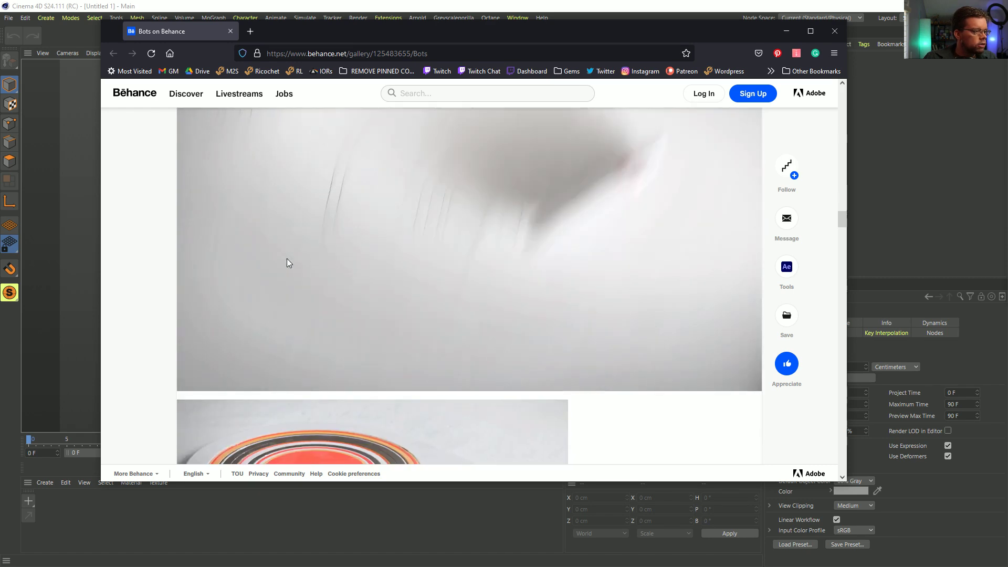
{"action": "scroll", "coordinate": [288, 263], "scroll_direction": "down", "scroll_amount": 4}
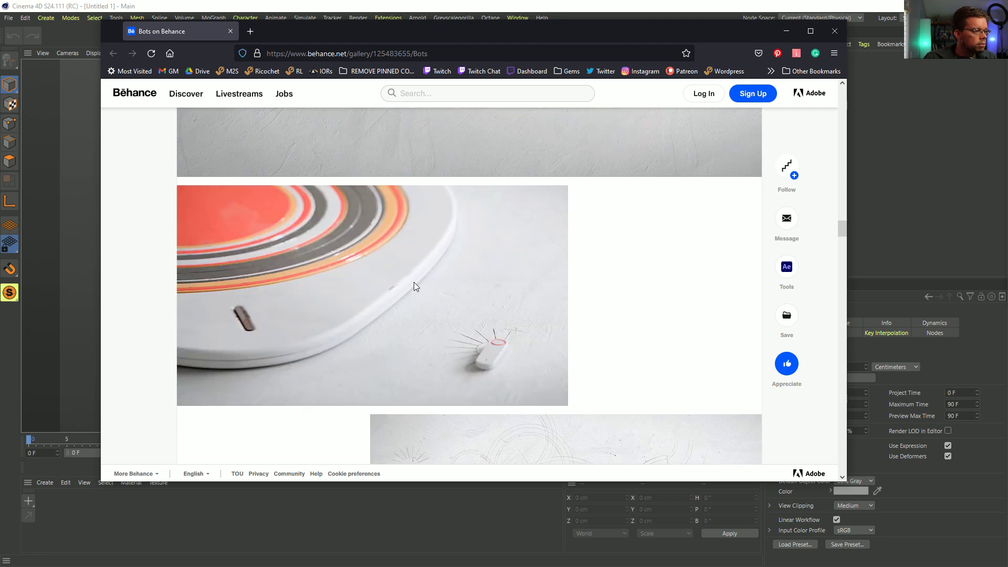
{"action": "scroll", "coordinate": [415, 282], "scroll_direction": "down", "scroll_amount": 4}
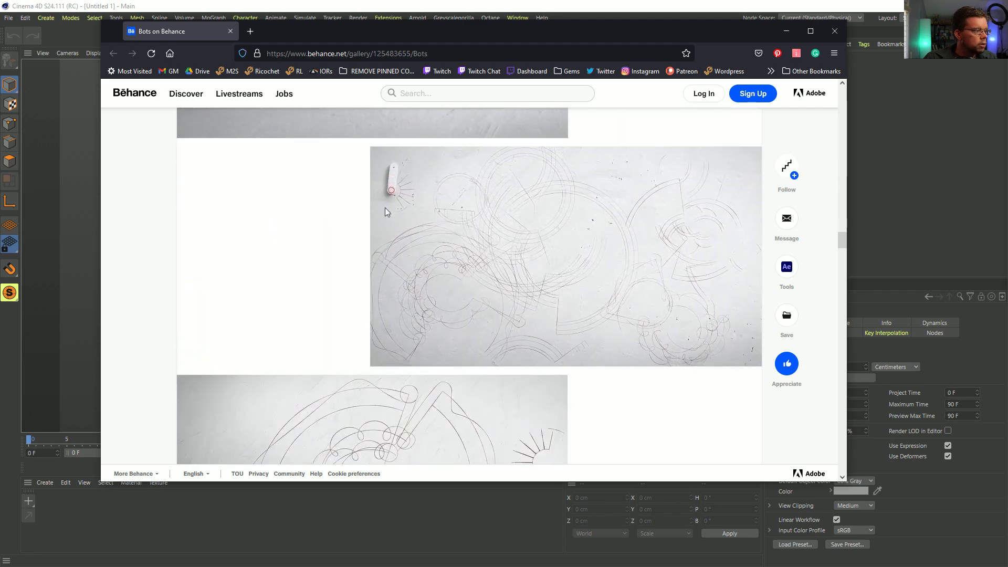
Step: Examine the remaining Bots images, from the white spheres and paint-trailing cups through the Our research section to the page's end
{"action": "scroll", "coordinate": [404, 312], "scroll_direction": "down", "scroll_amount": 10}
{"action": "scroll", "coordinate": [405, 314], "scroll_direction": "down", "scroll_amount": 10}
{"action": "scroll", "coordinate": [321, 299], "scroll_direction": "up", "scroll_amount": 4}
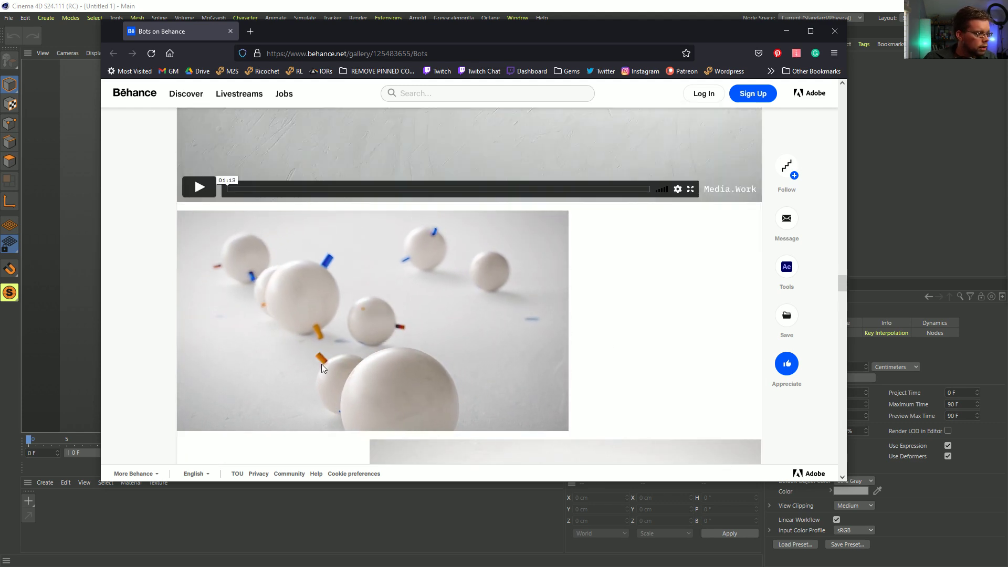
{"action": "scroll", "coordinate": [552, 321], "scroll_direction": "down", "scroll_amount": 6}
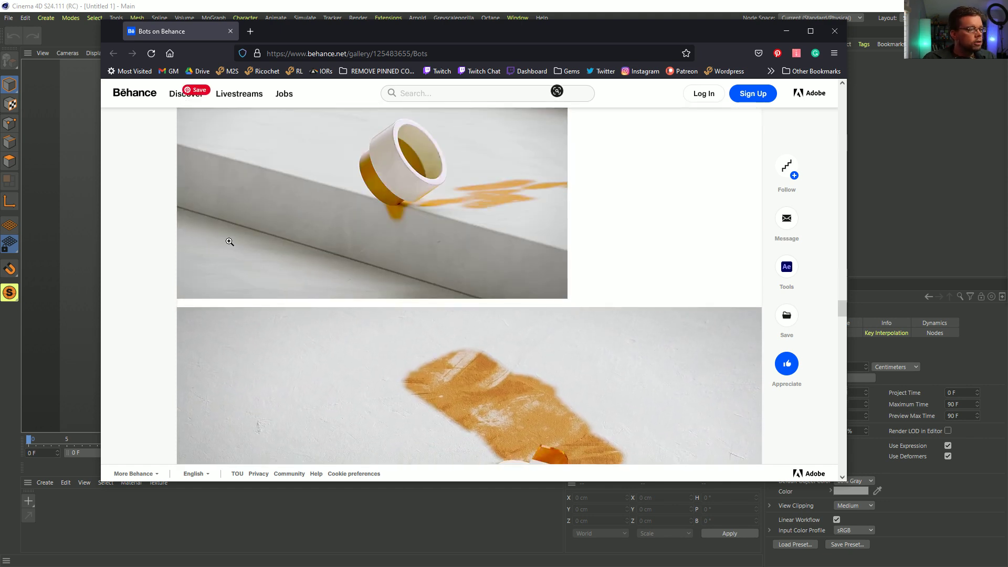
{"action": "scroll", "coordinate": [158, 229], "scroll_direction": "down", "scroll_amount": 5}
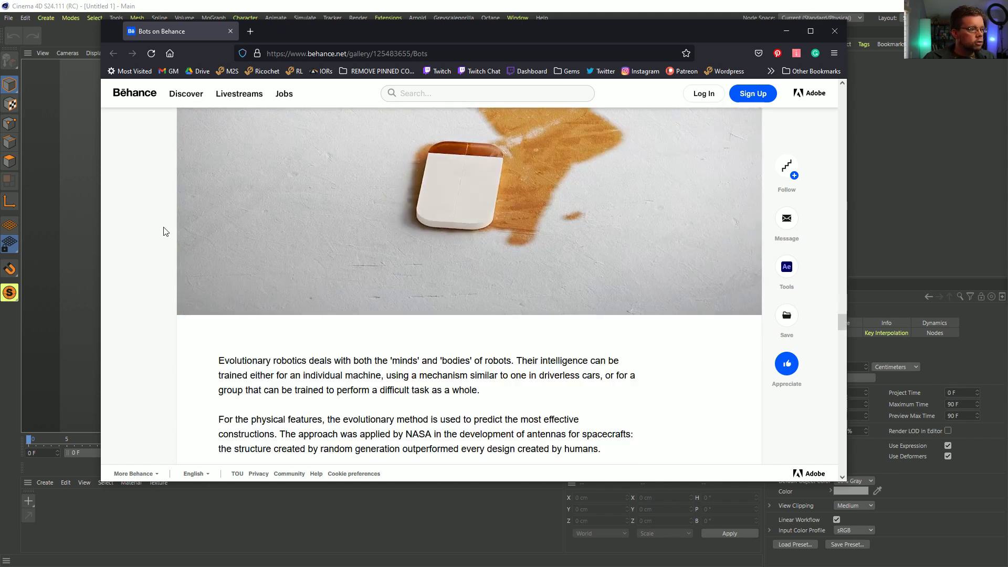
{"action": "scroll", "coordinate": [168, 229], "scroll_direction": "down", "scroll_amount": 3}
{"action": "scroll", "coordinate": [192, 229], "scroll_direction": "down", "scroll_amount": 5}
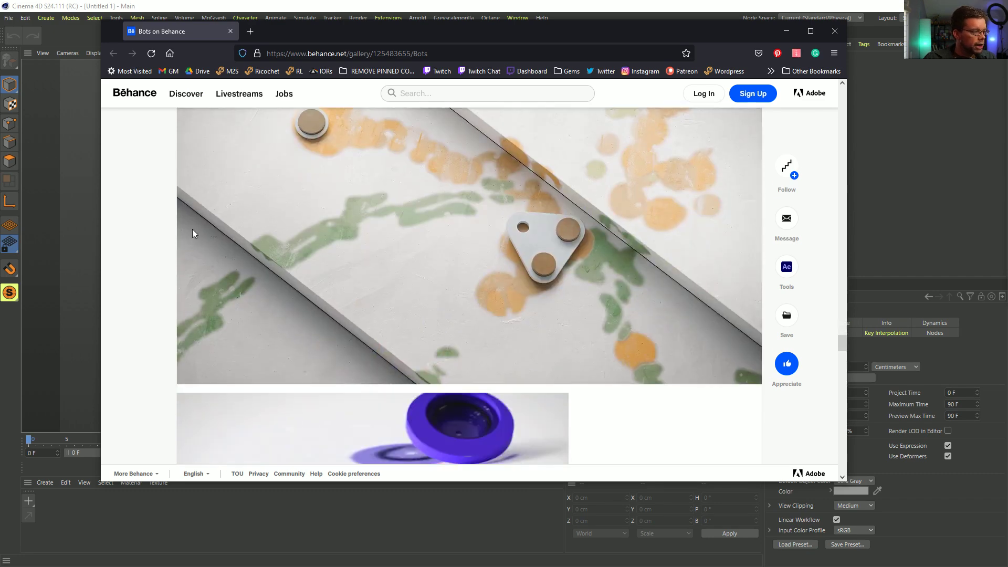
{"action": "scroll", "coordinate": [190, 228], "scroll_direction": "down", "scroll_amount": 3}
{"action": "scroll", "coordinate": [190, 228], "scroll_direction": "up", "scroll_amount": 1}
{"action": "scroll", "coordinate": [191, 228], "scroll_direction": "up", "scroll_amount": 3}
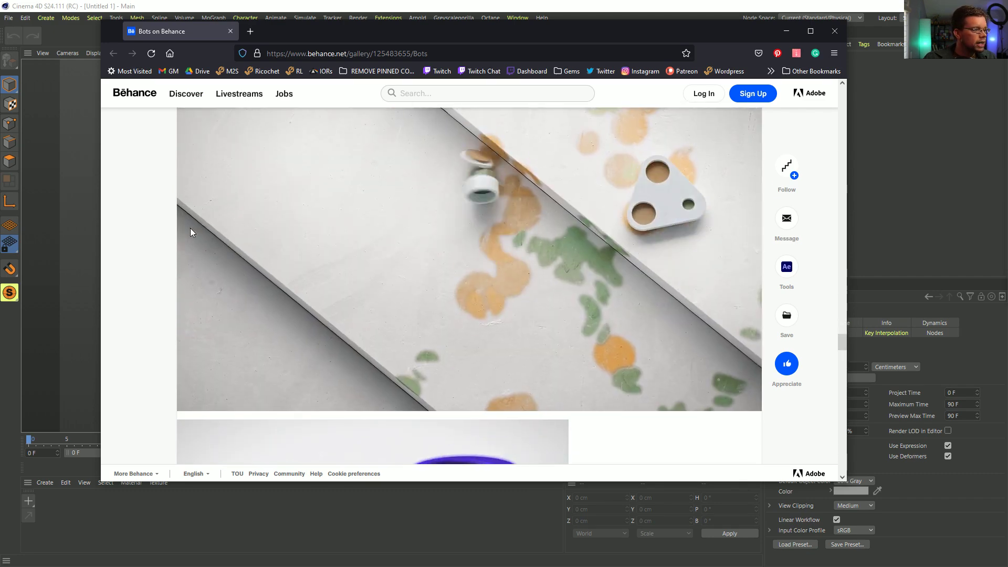
{"action": "scroll", "coordinate": [190, 228], "scroll_direction": "up", "scroll_amount": 1}
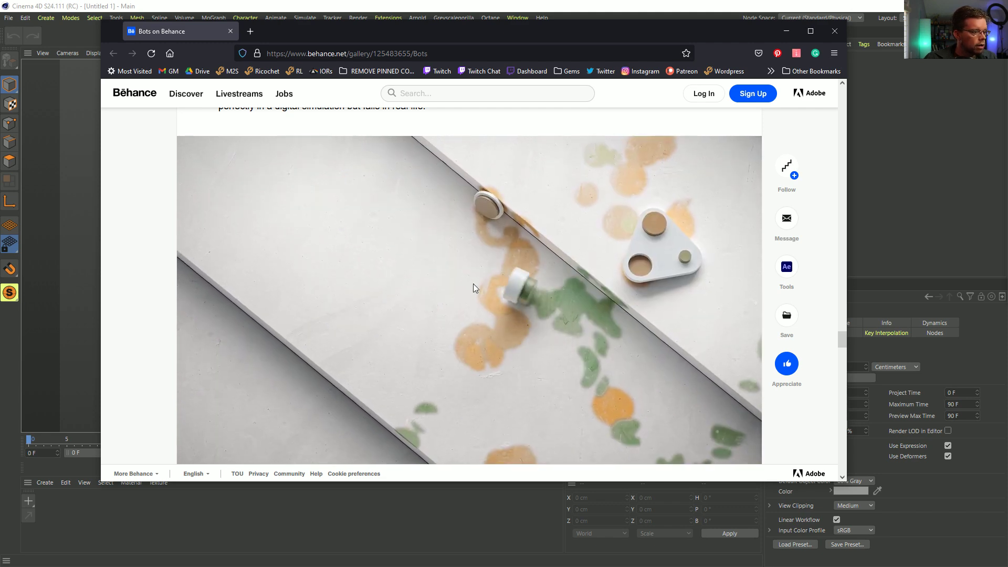
{"action": "scroll", "coordinate": [496, 288], "scroll_direction": "down", "scroll_amount": 5}
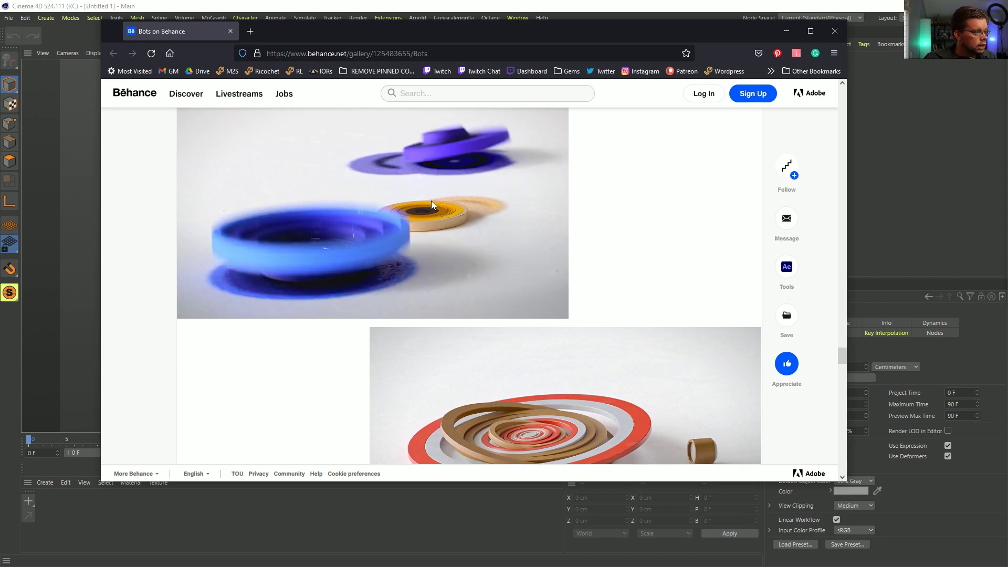
{"action": "scroll", "coordinate": [431, 205], "scroll_direction": "down", "scroll_amount": 5}
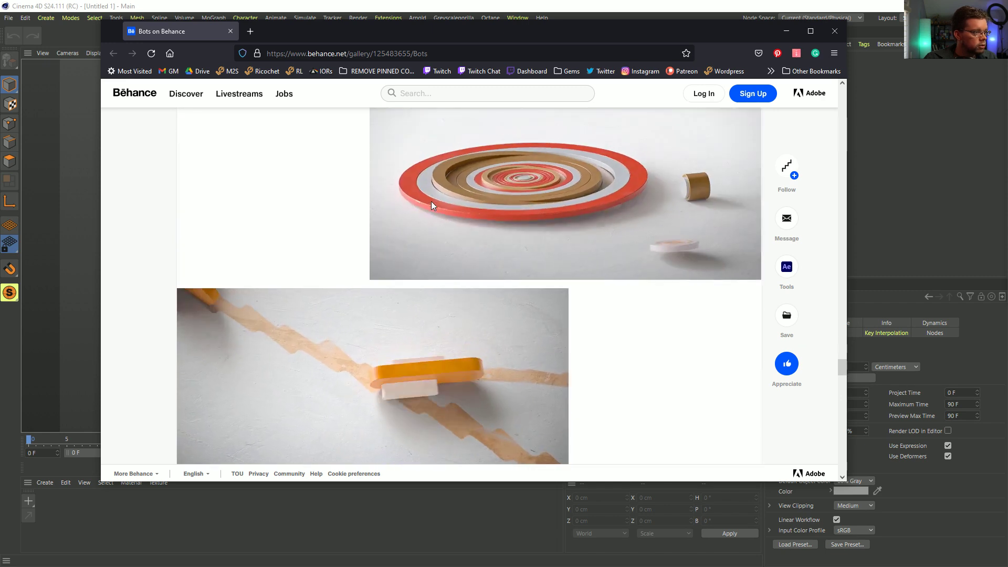
{"action": "scroll", "coordinate": [431, 205], "scroll_direction": "down", "scroll_amount": 3}
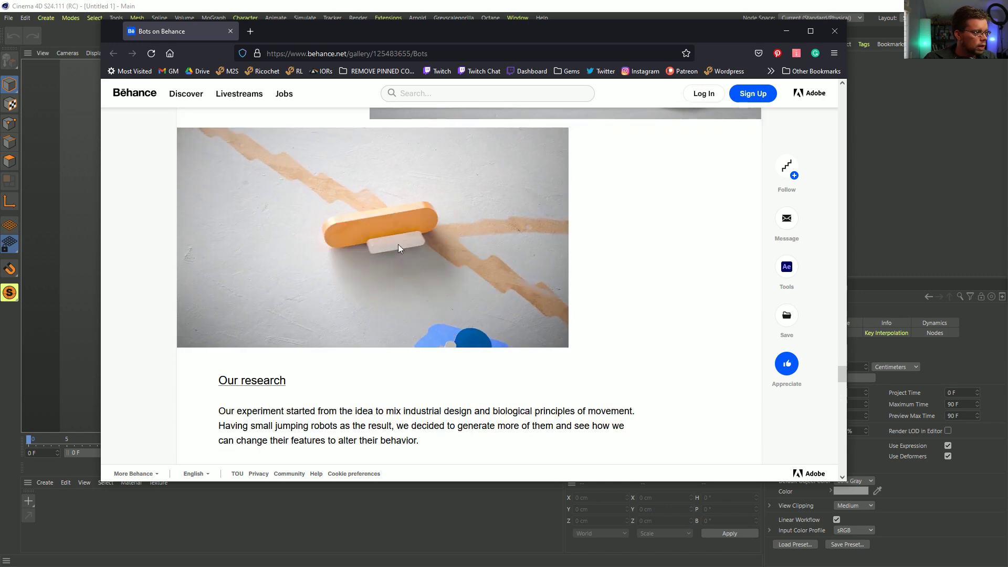
{"action": "scroll", "coordinate": [482, 306], "scroll_direction": "down", "scroll_amount": 20}
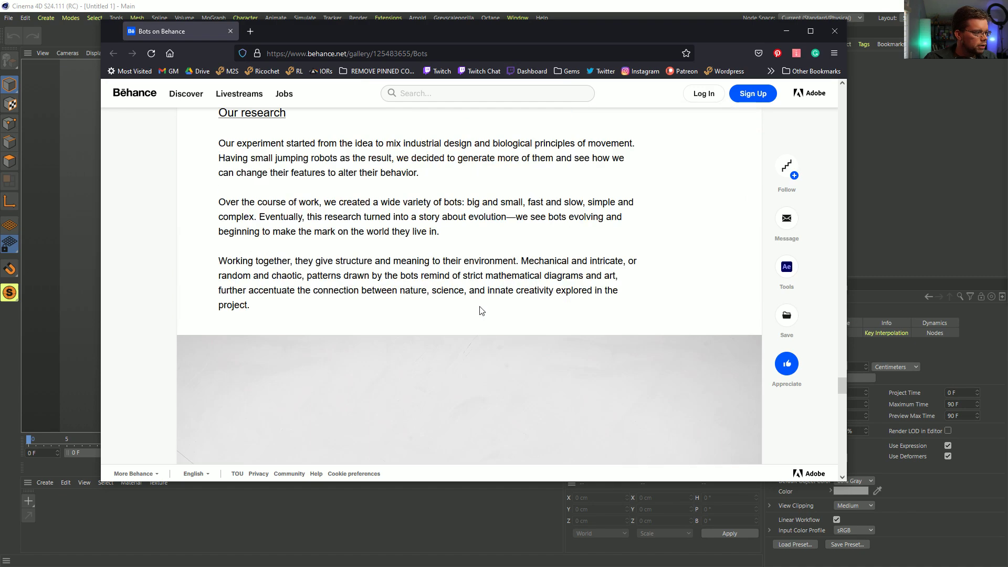
{"action": "scroll", "coordinate": [480, 311], "scroll_direction": "down", "scroll_amount": 2}
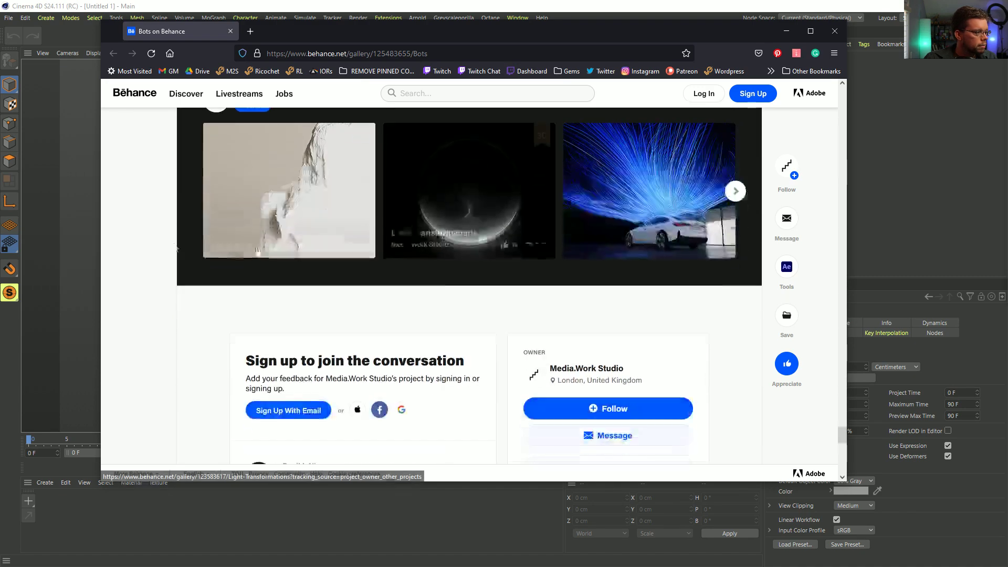
Step: Review the concentric-ring and orange capsule robots again, and go back up the project to the Background section
{"action": "scroll", "coordinate": [199, 261], "scroll_direction": "up", "scroll_amount": 20}
{"action": "scroll", "coordinate": [210, 258], "scroll_direction": "up", "scroll_amount": 8}
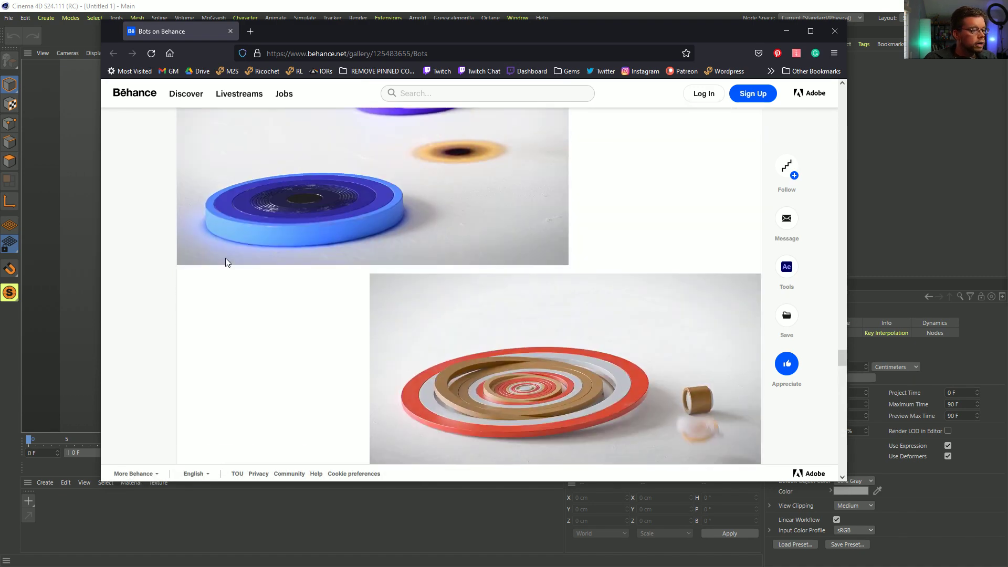
{"action": "scroll", "coordinate": [237, 254], "scroll_direction": "down", "scroll_amount": 9}
{"action": "scroll", "coordinate": [251, 248], "scroll_direction": "up", "scroll_amount": 4}
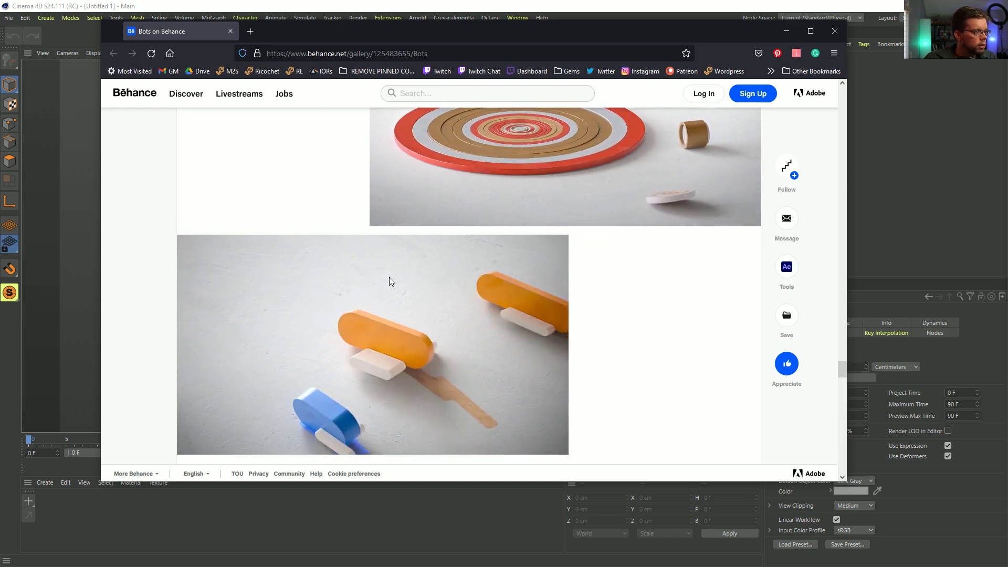
{"action": "scroll", "coordinate": [396, 279], "scroll_direction": "up", "scroll_amount": 20}
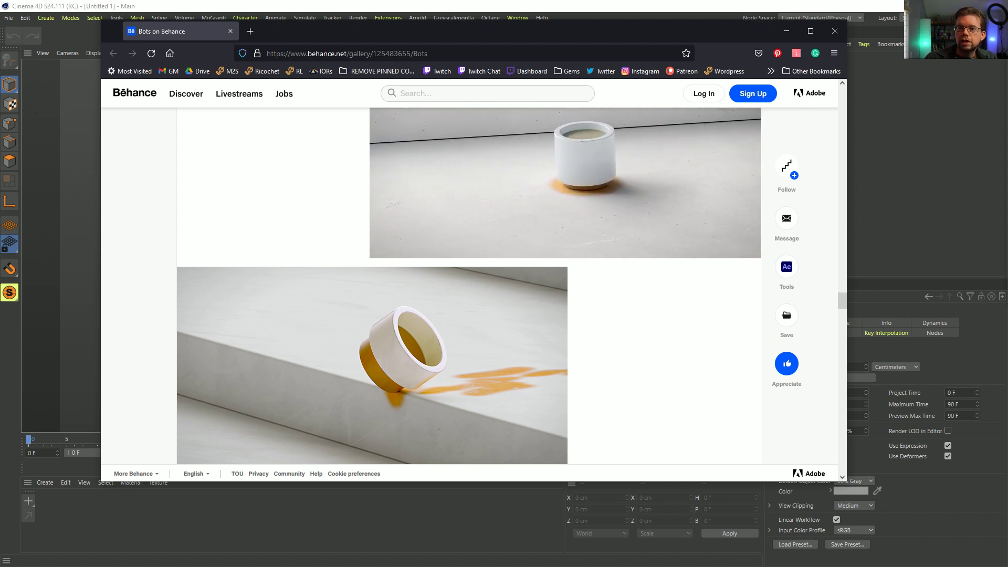
{"action": "scroll", "coordinate": [374, 246], "scroll_direction": "up", "scroll_amount": 20}
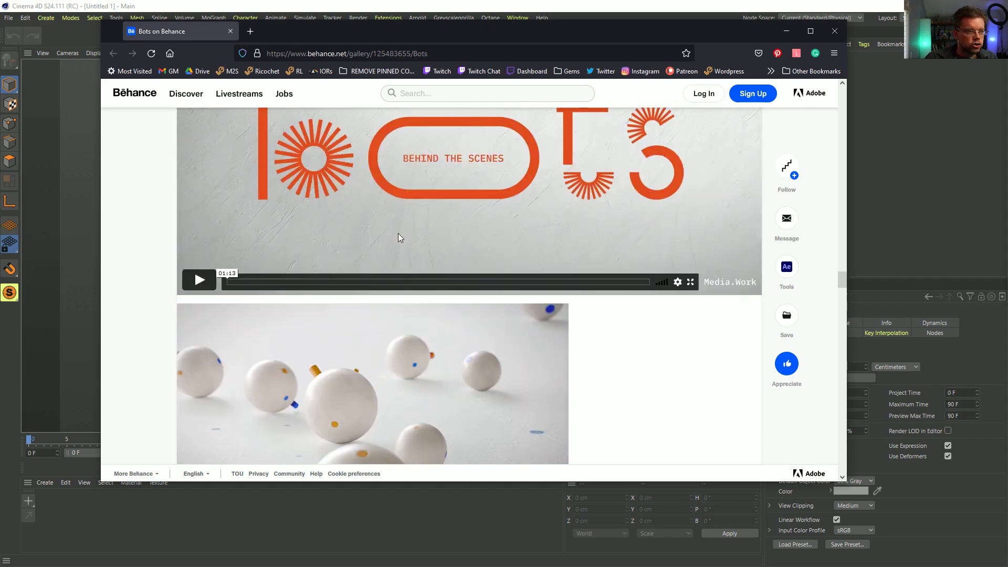
{"action": "scroll", "coordinate": [529, 239], "scroll_direction": "up", "scroll_amount": 20}
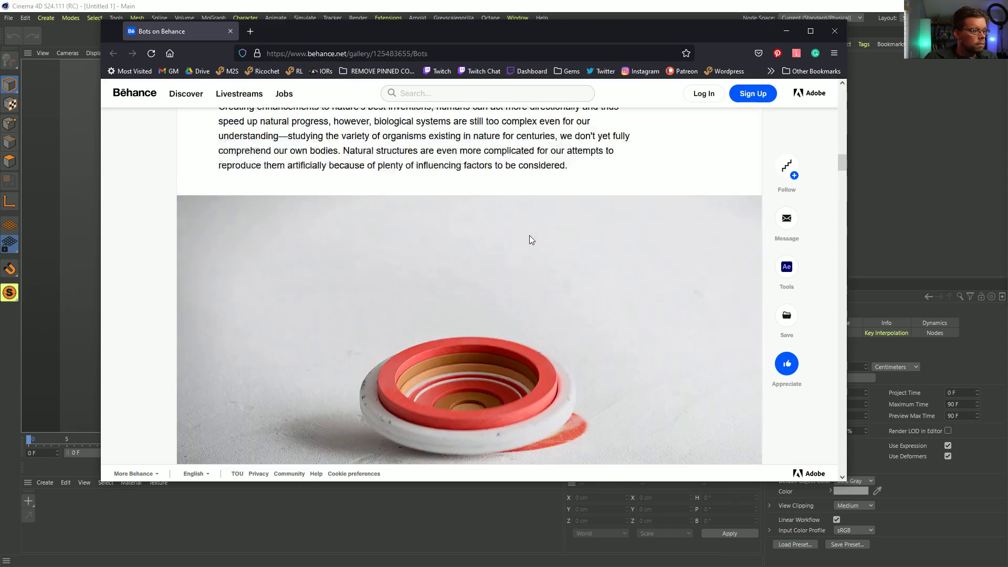
{"action": "scroll", "coordinate": [530, 236], "scroll_direction": "down", "scroll_amount": 10}
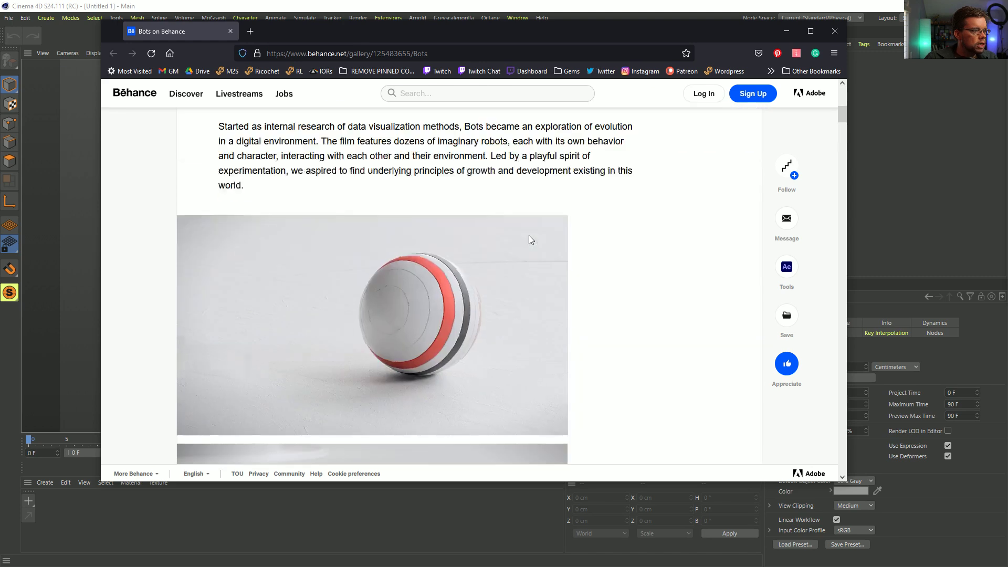
{"action": "scroll", "coordinate": [528, 235], "scroll_direction": "down", "scroll_amount": 2}
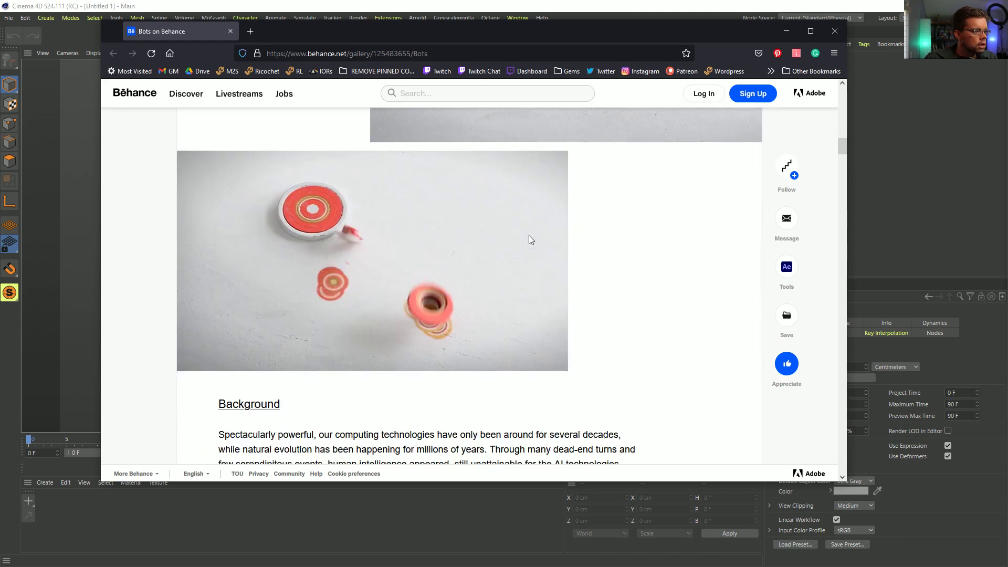
{"action": "scroll", "coordinate": [528, 260], "scroll_direction": "down", "scroll_amount": 2}
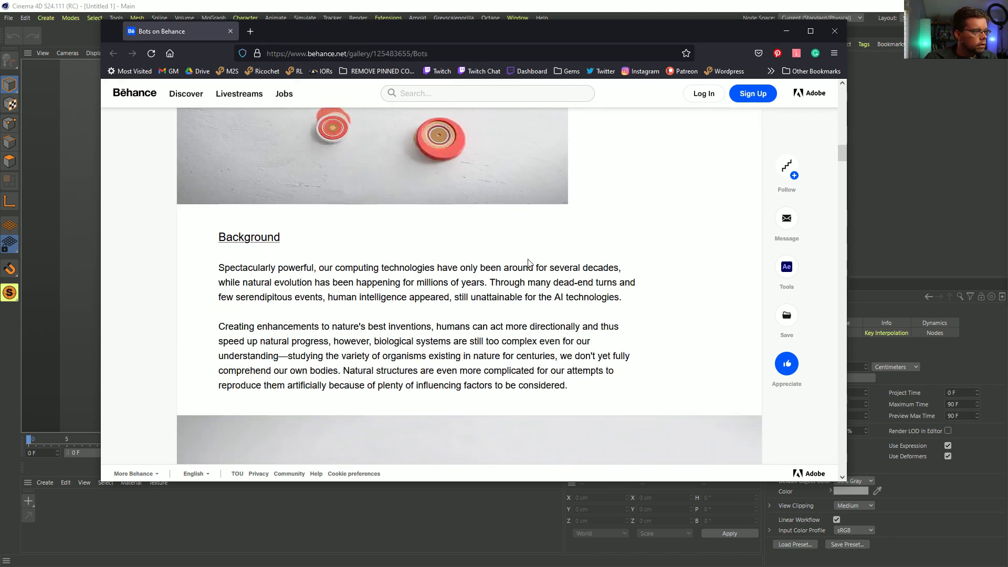
Step: Re-examine the Bots images from the animated discs and drawing capsule through the striped bowl to the evolutionary robotics text
{"action": "scroll", "coordinate": [528, 262], "scroll_direction": "down", "scroll_amount": 8}
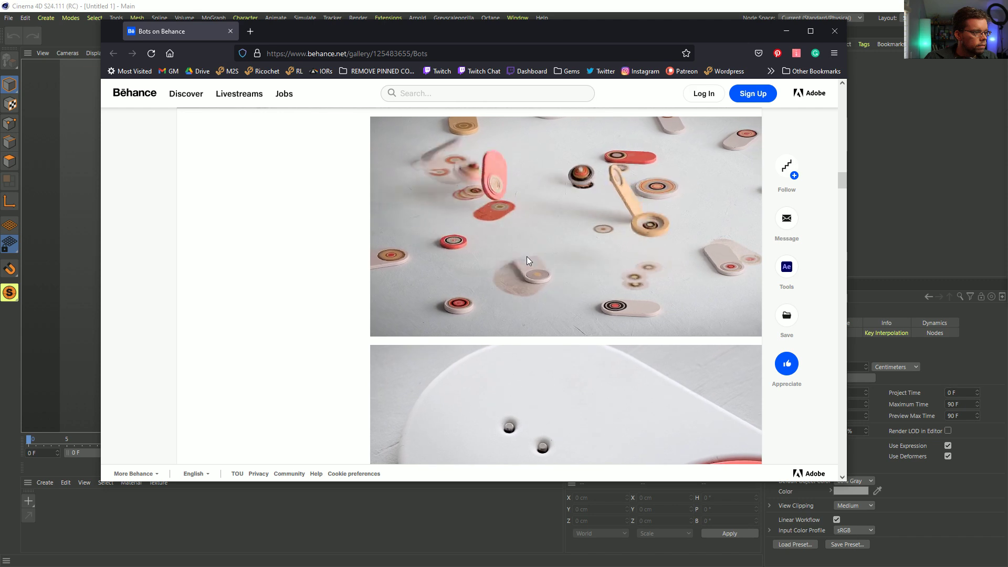
{"action": "scroll", "coordinate": [534, 275], "scroll_direction": "down", "scroll_amount": 8}
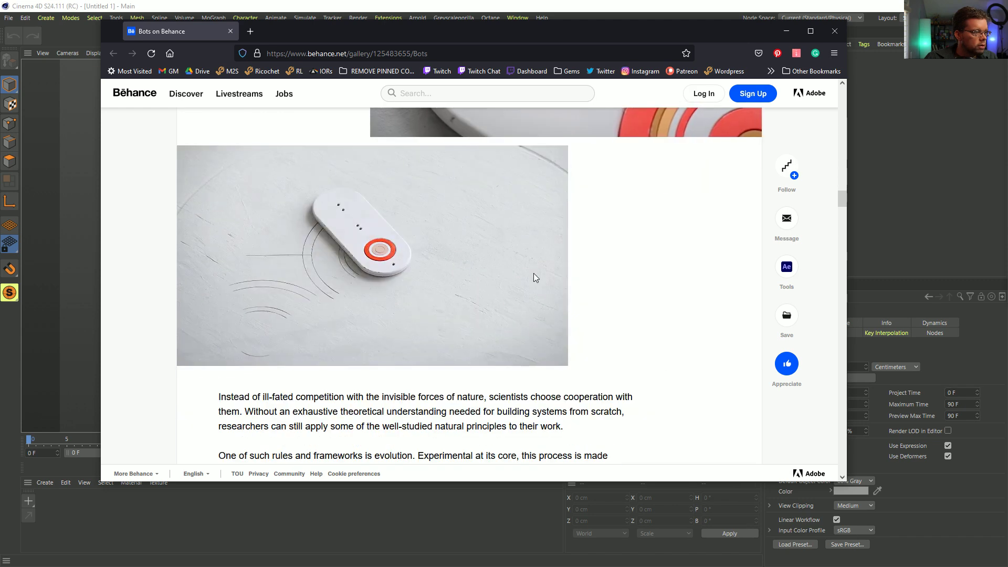
{"action": "scroll", "coordinate": [534, 273], "scroll_direction": "up", "scroll_amount": 6}
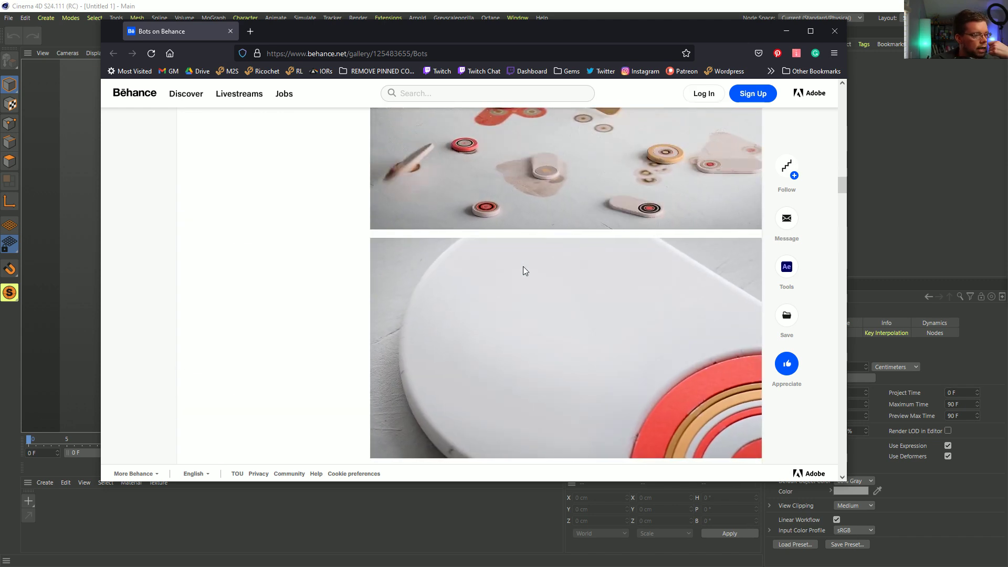
{"action": "scroll", "coordinate": [523, 264], "scroll_direction": "down", "scroll_amount": 5}
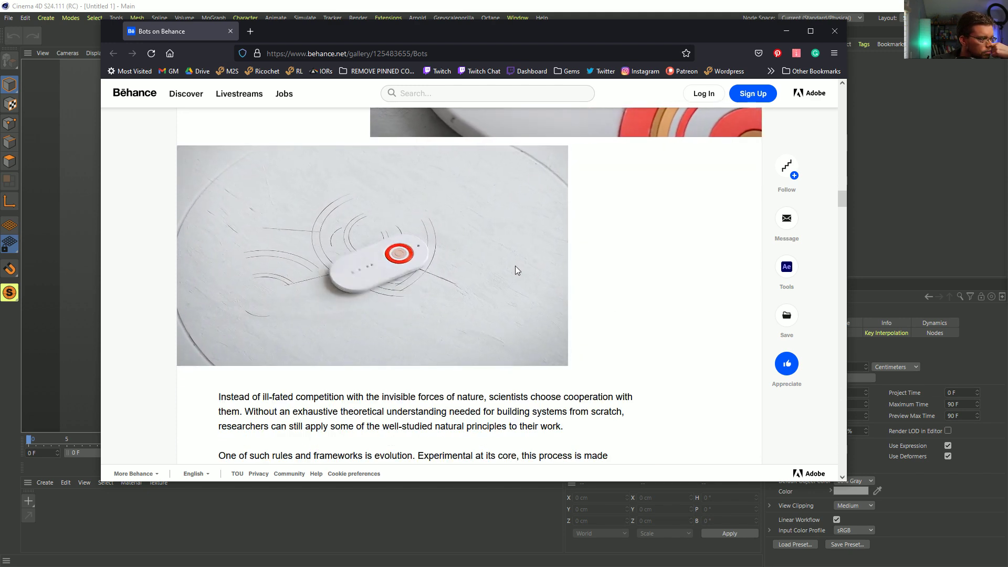
{"action": "scroll", "coordinate": [513, 265], "scroll_direction": "down", "scroll_amount": 12}
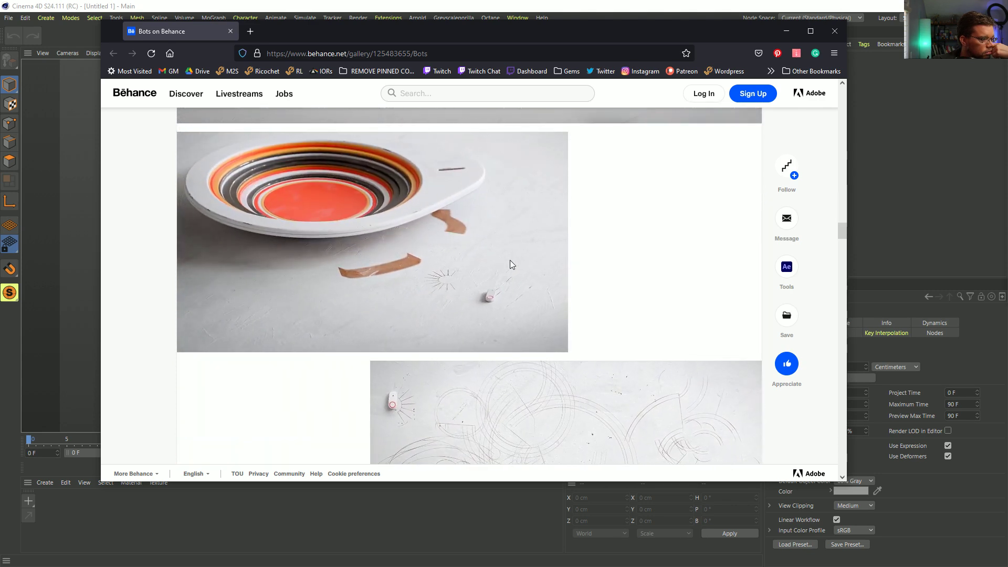
{"action": "scroll", "coordinate": [508, 260], "scroll_direction": "down", "scroll_amount": 7}
{"action": "scroll", "coordinate": [506, 259], "scroll_direction": "down", "scroll_amount": 15}
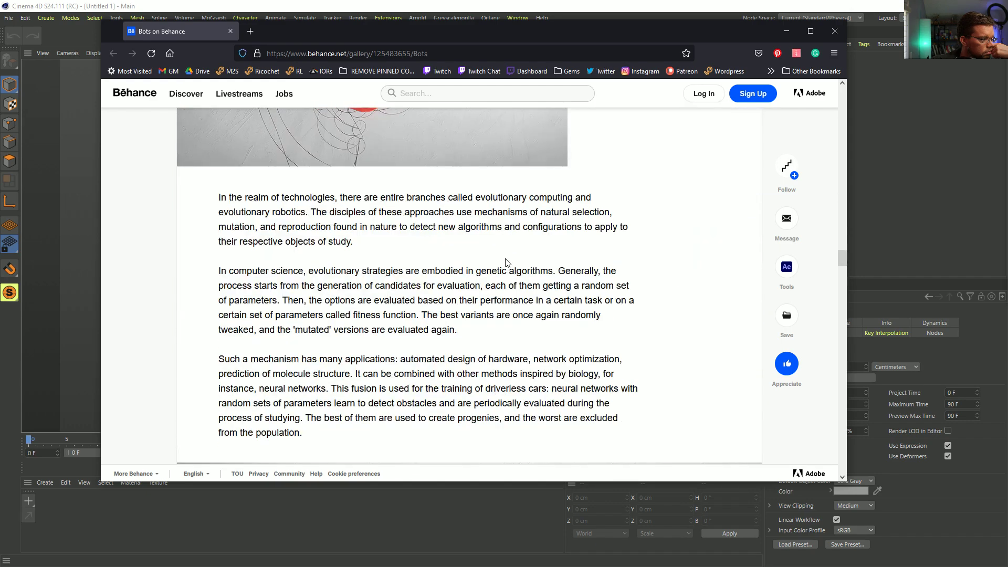
{"action": "scroll", "coordinate": [459, 251], "scroll_direction": "up", "scroll_amount": 8}
{"action": "scroll", "coordinate": [458, 253], "scroll_direction": "down", "scroll_amount": 10}
{"action": "scroll", "coordinate": [458, 254], "scroll_direction": "up", "scroll_amount": 8}
{"action": "scroll", "coordinate": [464, 257], "scroll_direction": "up", "scroll_amount": 15}
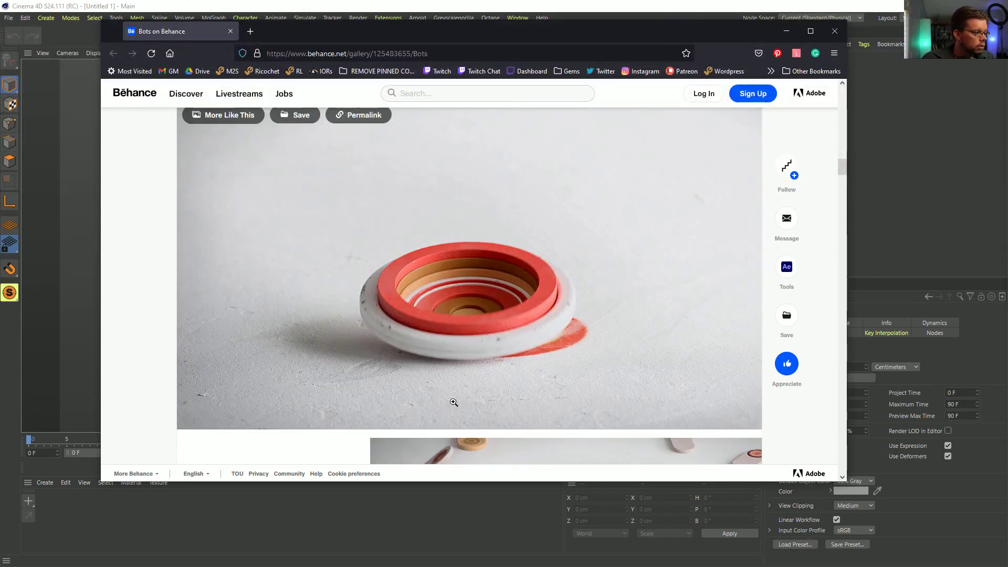
Step: Return to the empty Cinema 4D scene and add a Text Spline
{"action": "left_click", "coordinate": [689, 13]}
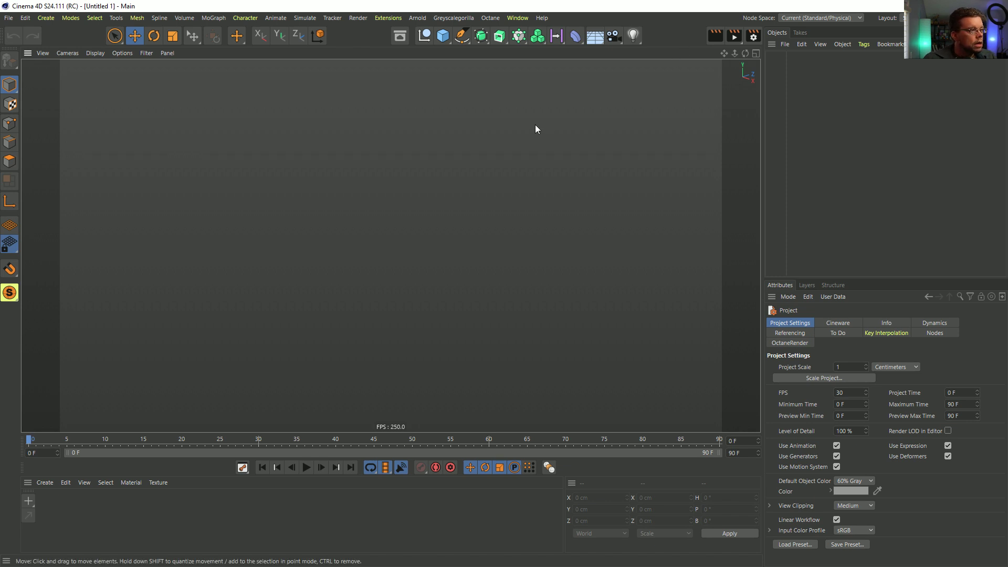
{"action": "left_click", "coordinate": [442, 36]}
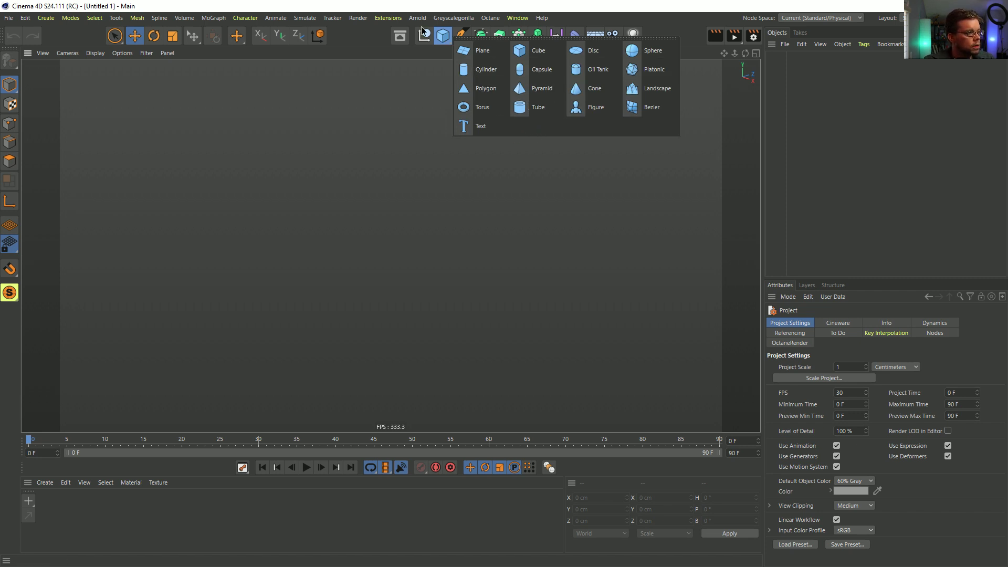
{"action": "left_click", "coordinate": [452, 34]}
{"action": "left_click", "coordinate": [461, 33]}
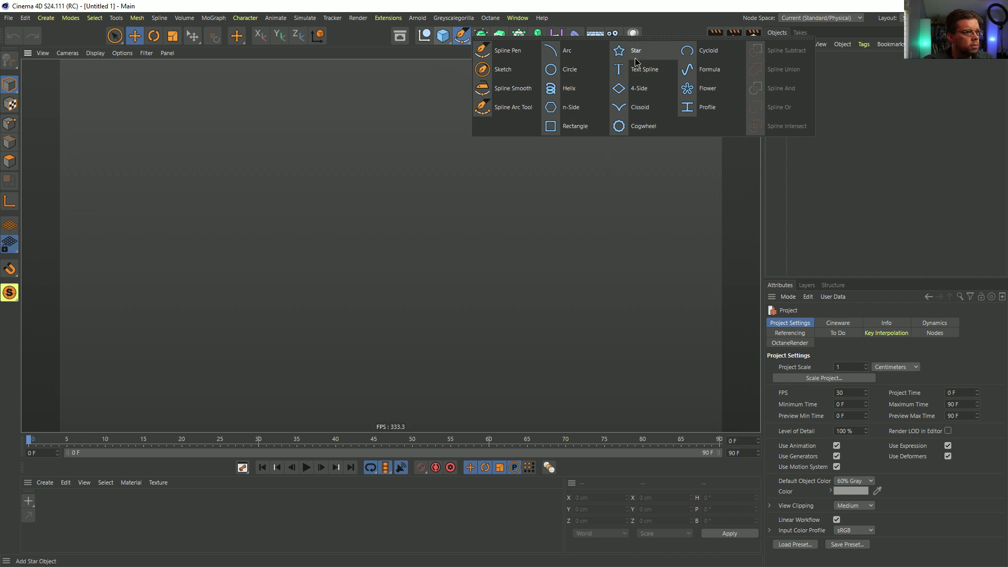
{"action": "left_click", "coordinate": [640, 67]}
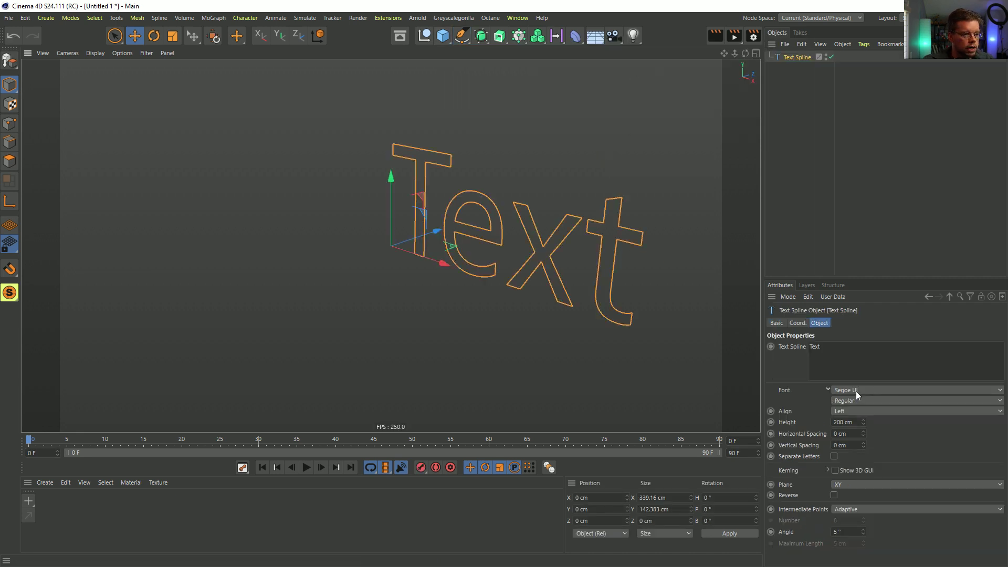
Step: Set the text spline's alignment to Middle and its plane to XZ, and change its text to R
{"action": "left_click", "coordinate": [845, 410]}
{"action": "left_click", "coordinate": [851, 421]}
{"action": "left_click", "coordinate": [857, 485]}
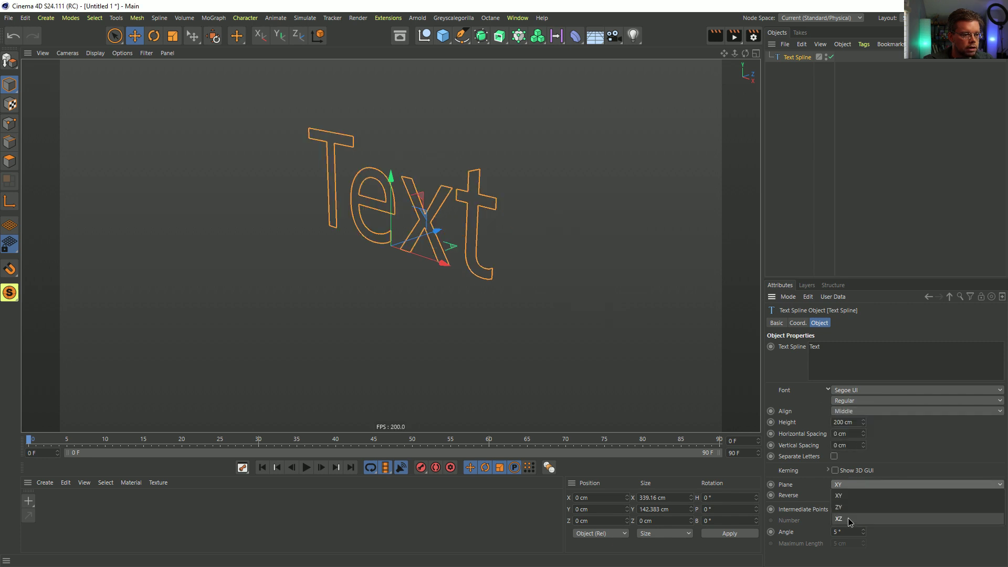
{"action": "left_click", "coordinate": [849, 519]}
{"action": "double_click", "coordinate": [814, 347]}
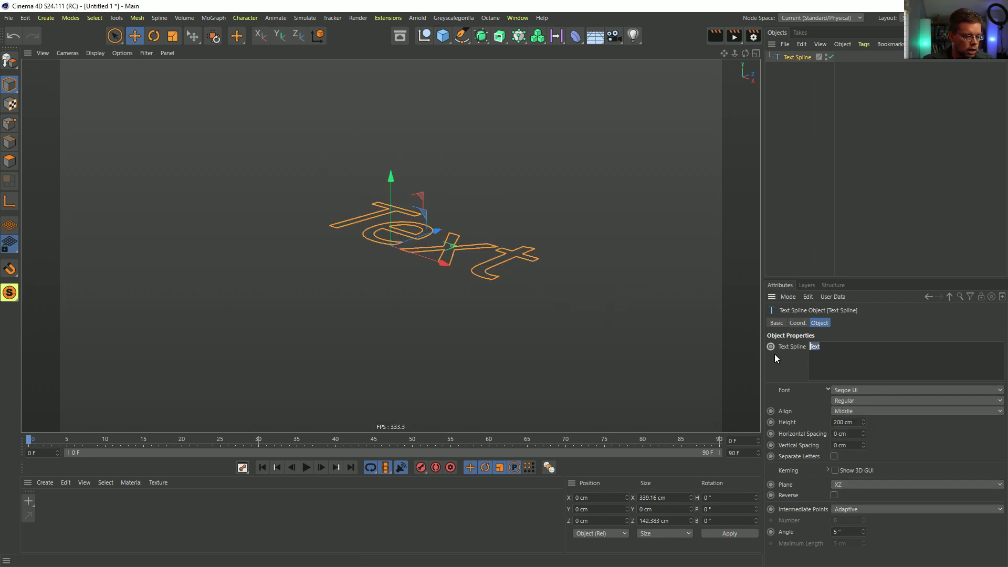
{"action": "type", "text": "R"}
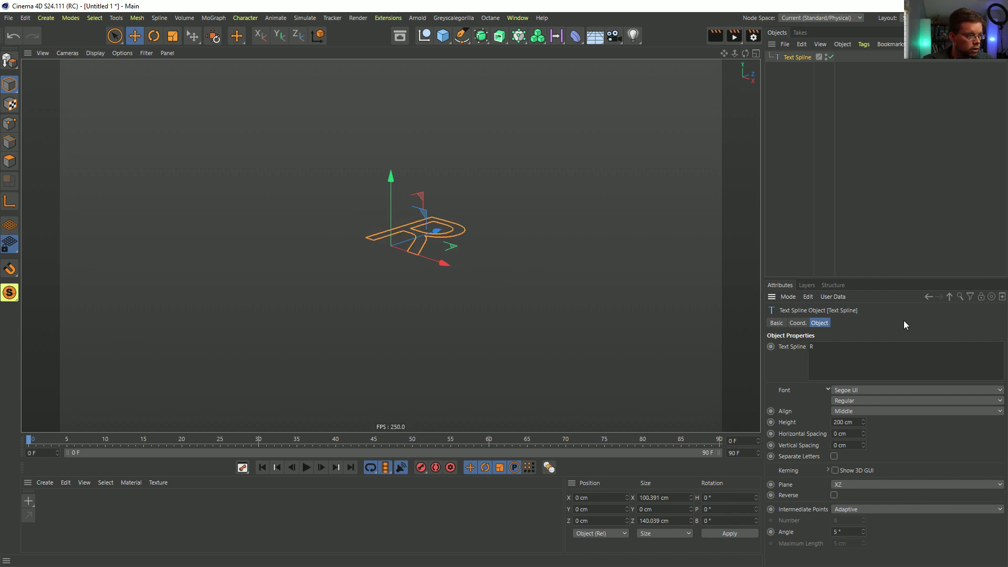
Step: Change the R text spline's font to Gotham Narrow Black
{"action": "left_click_drag", "start_coordinate": [427, 234], "coordinate": [515, 319], "text": "alt"}
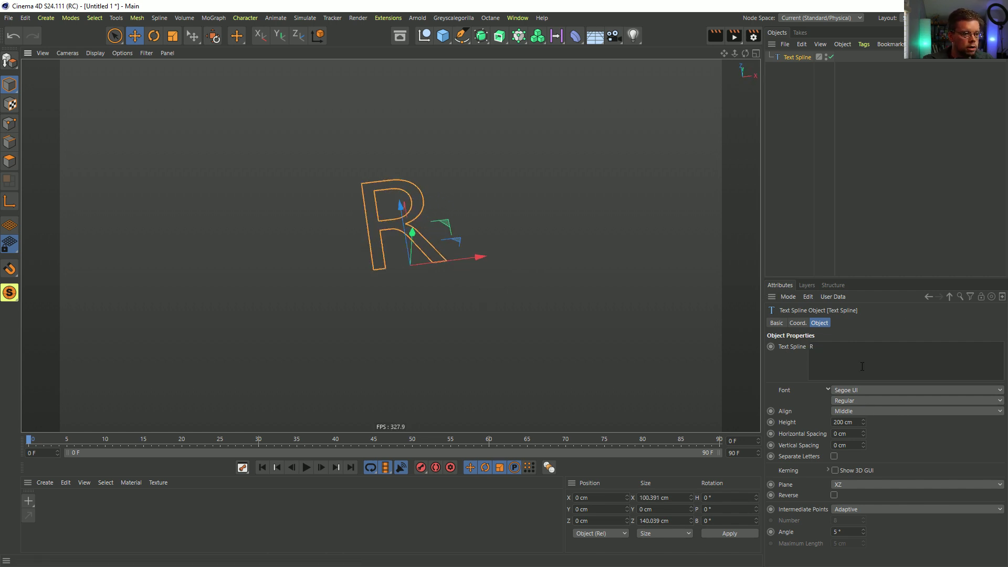
{"action": "left_click", "coordinate": [868, 388]}
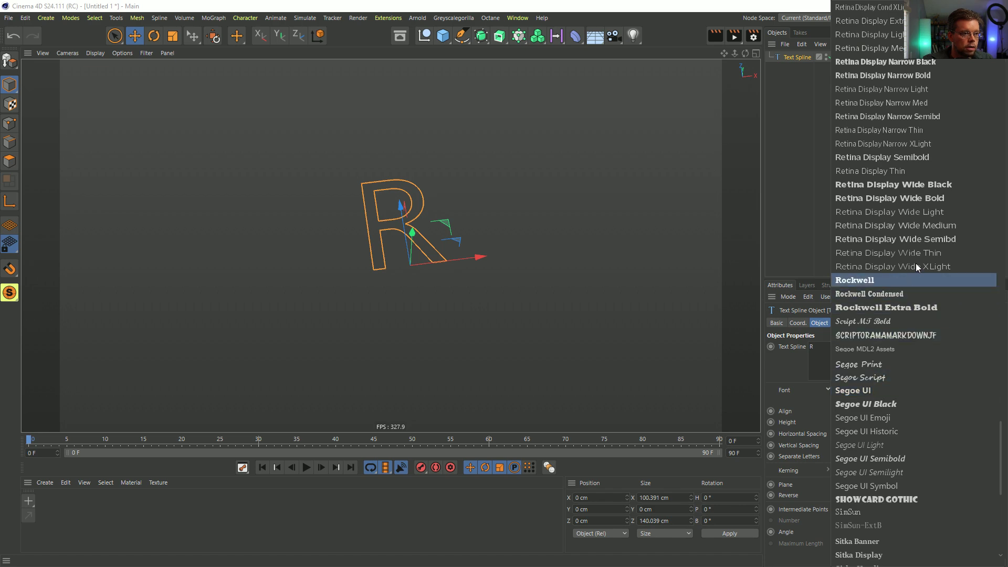
{"action": "scroll", "coordinate": [927, 238], "scroll_direction": "up", "scroll_amount": 15}
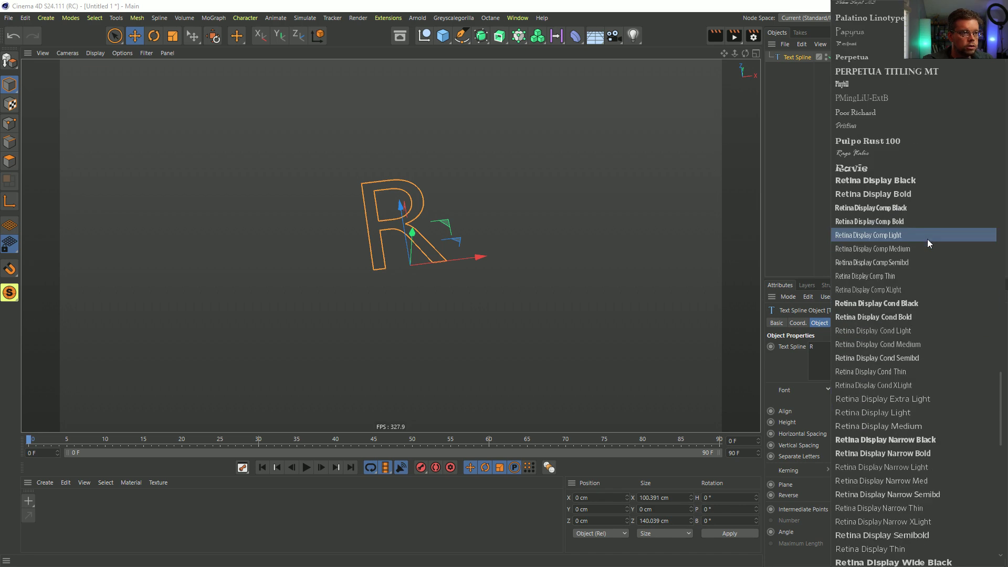
{"action": "scroll", "coordinate": [928, 245], "scroll_direction": "up", "scroll_amount": 12}
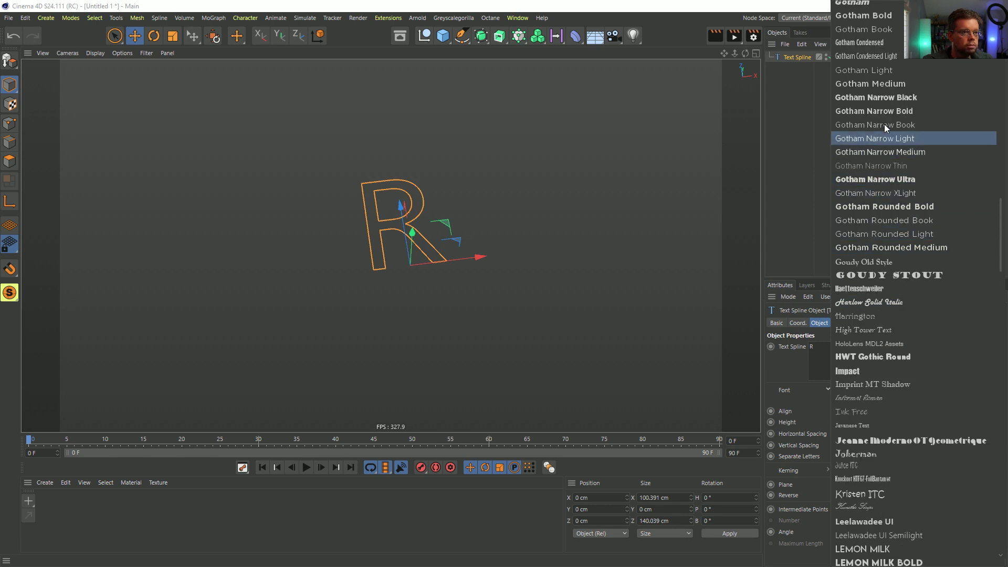
{"action": "left_click", "coordinate": [892, 99]}
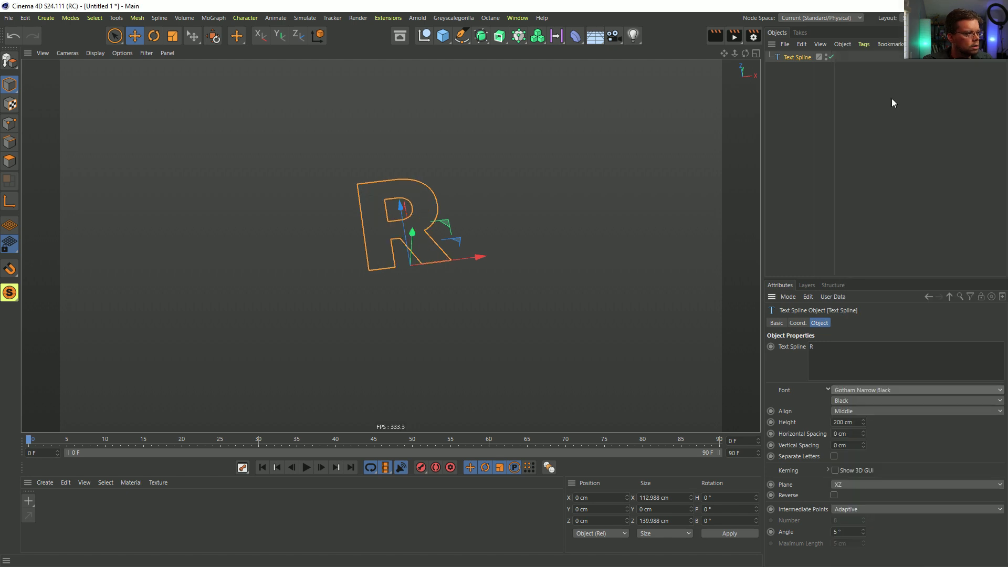
Step: Examine the R's outer outline and inner counter up close from several angles
{"action": "left_click_drag", "start_coordinate": [466, 272], "coordinate": [410, 265], "text": "alt"}
{"action": "right_click_drag", "start_coordinate": [410, 265], "coordinate": [448, 264], "text": "alt"}
{"action": "middle_click_drag", "start_coordinate": [365, 220], "coordinate": [465, 284], "text": "alt"}
{"action": "right_click_drag", "start_coordinate": [488, 273], "coordinate": [546, 271], "text": "alt"}
{"action": "left_click_drag", "start_coordinate": [473, 261], "coordinate": [504, 265], "text": "alt"}
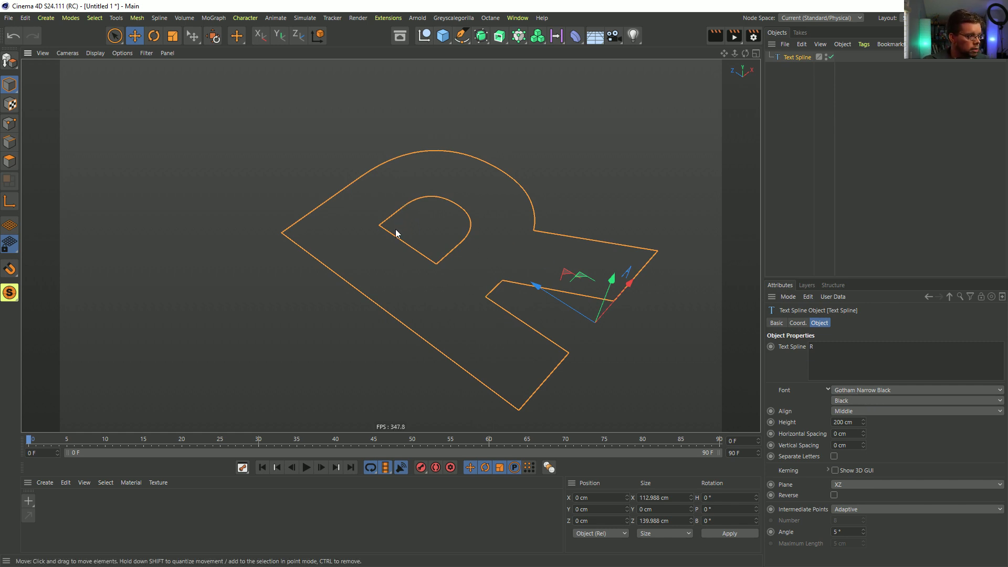
{"action": "right_click_drag", "start_coordinate": [439, 243], "coordinate": [489, 252], "text": "alt"}
{"action": "middle_click_drag", "start_coordinate": [593, 391], "coordinate": [513, 297], "text": "alt"}
{"action": "left_click_drag", "start_coordinate": [513, 297], "coordinate": [518, 263], "text": "alt"}
{"action": "middle_click_drag", "start_coordinate": [357, 204], "coordinate": [428, 264], "text": "alt"}
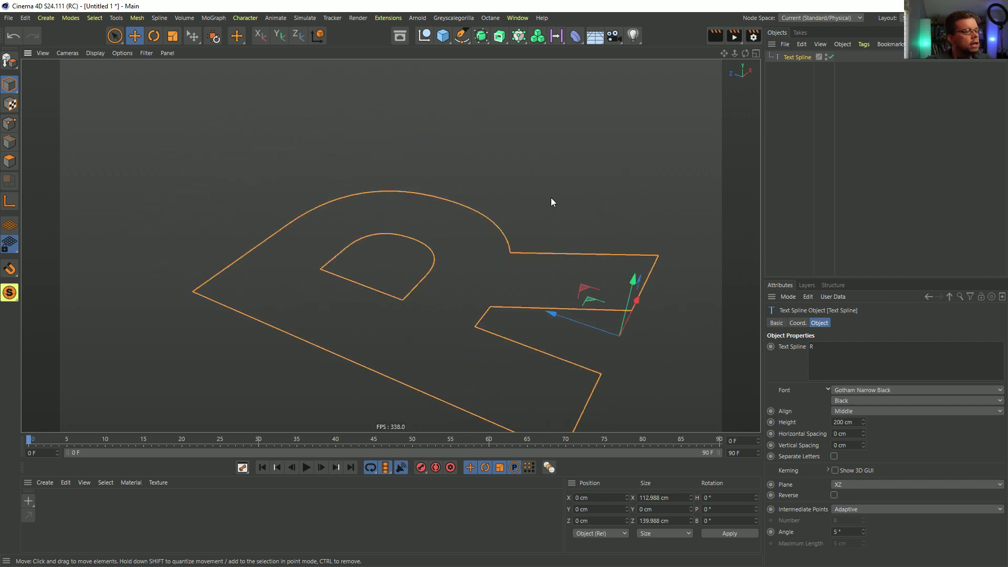
Step: Make an editable copy of the R text spline and select all points of the copy's inner counter
{"action": "left_click_drag", "start_coordinate": [792, 57], "coordinate": [794, 75], "text": "ctrl"}
{"action": "key", "text": "c"}
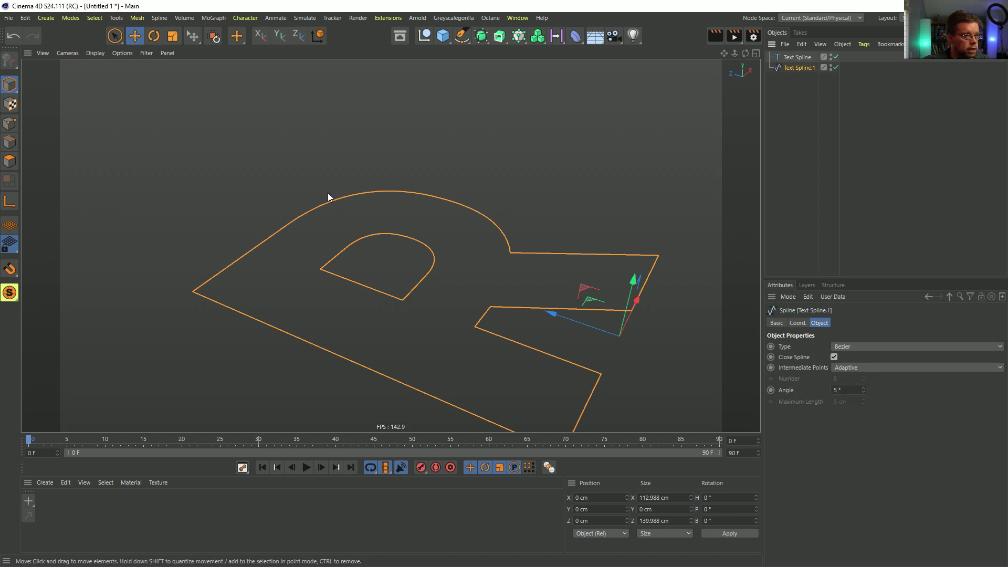
{"action": "left_click", "coordinate": [10, 123]}
{"action": "left_click", "coordinate": [115, 36]}
{"action": "mouse_move", "coordinate": [427, 276]}
{"action": "left_mouse_down"}
{"action": "mouse_move", "coordinate": [443, 269]}
{"action": "mouse_move", "coordinate": [426, 271]}
{"action": "left_mouse_up"}
{"action": "key", "text": "u"}
{"action": "key", "text": "y"}
{"action": "key", "text": "u"}
{"action": "key", "text": "w"}
{"action": "key", "text": "u"}
{"action": "key", "text": "i"}
{"action": "left_click", "coordinate": [472, 277]}
{"action": "double_click", "coordinate": [442, 254]}
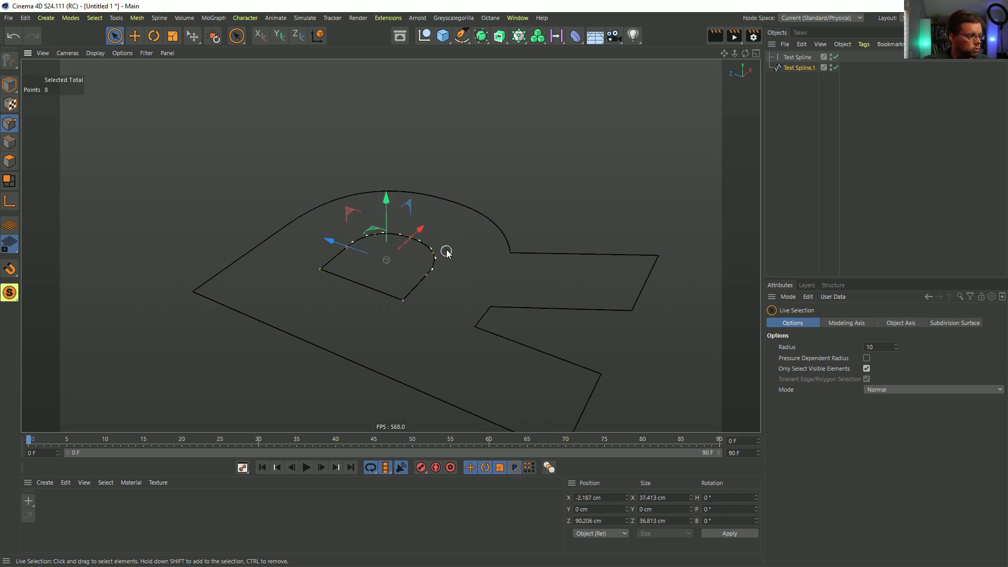
Step: Inspect the copy's inner counter from several angles and delete the editable copy of the R spline
{"action": "left_click", "coordinate": [798, 70]}
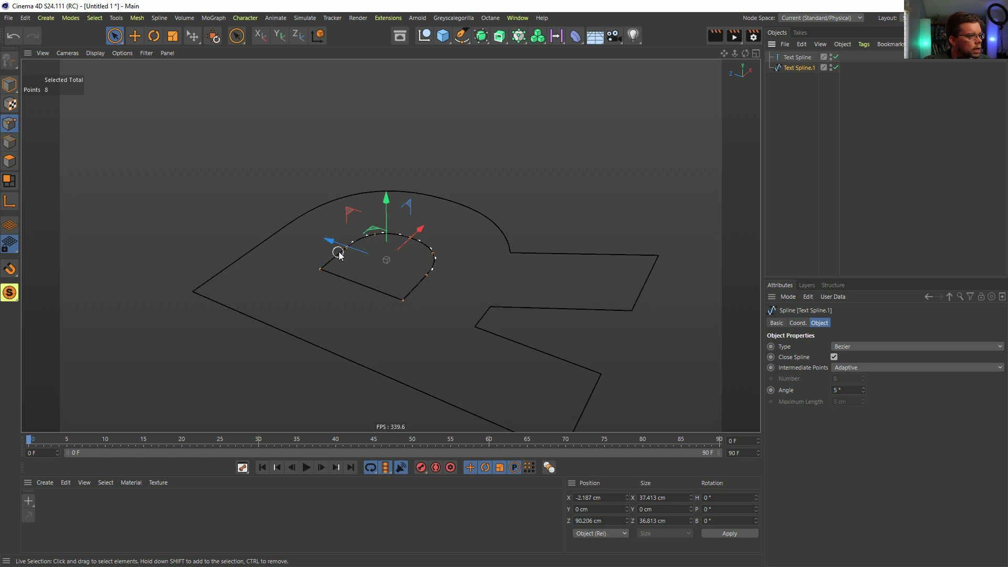
{"action": "left_click_drag", "start_coordinate": [397, 265], "coordinate": [435, 301], "text": "alt"}
{"action": "scroll", "coordinate": [389, 253], "scroll_direction": "up", "scroll_amount": 5}
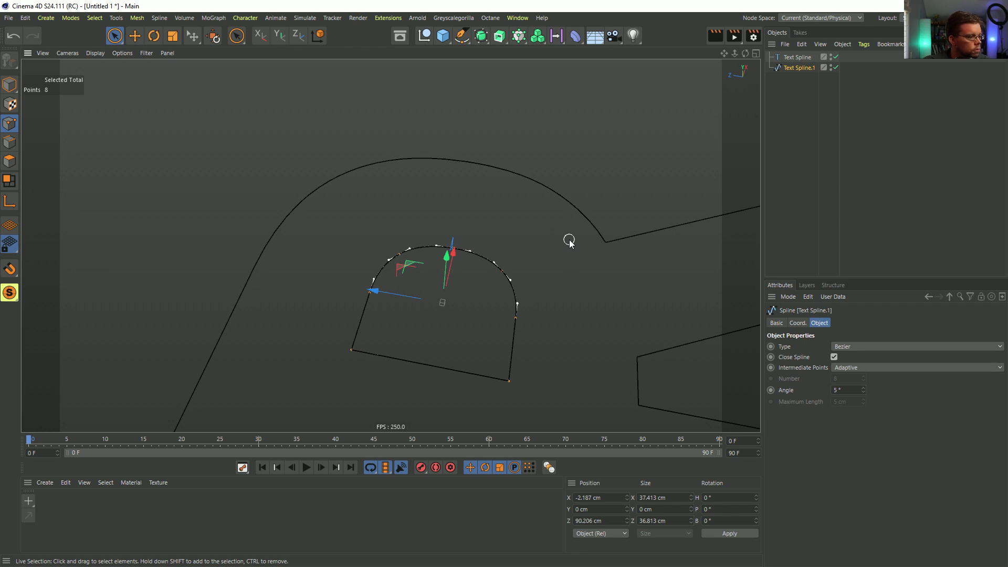
{"action": "left_click_drag", "start_coordinate": [565, 290], "coordinate": [323, 240], "text": "alt"}
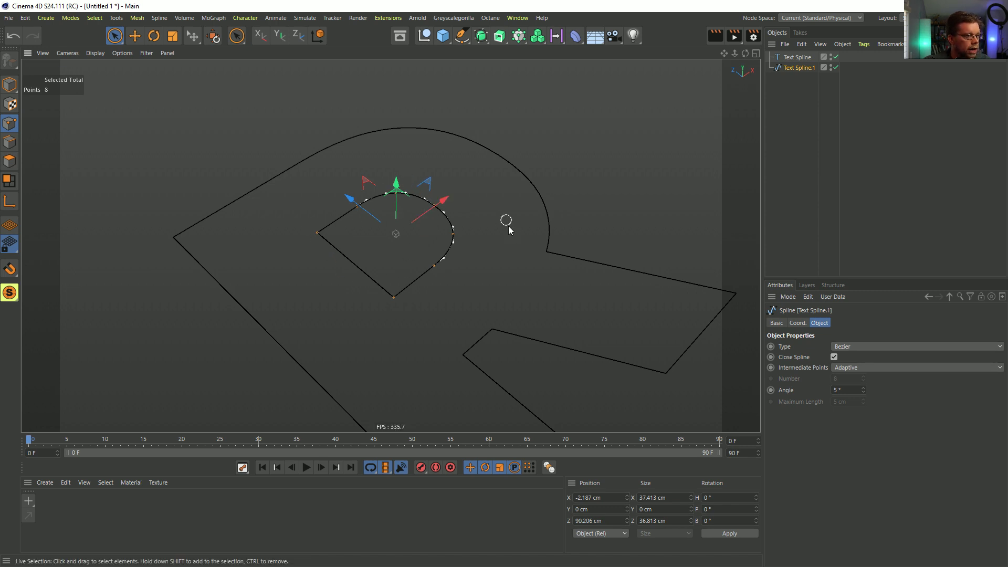
{"action": "left_click_drag", "start_coordinate": [428, 234], "coordinate": [505, 228], "text": "alt"}
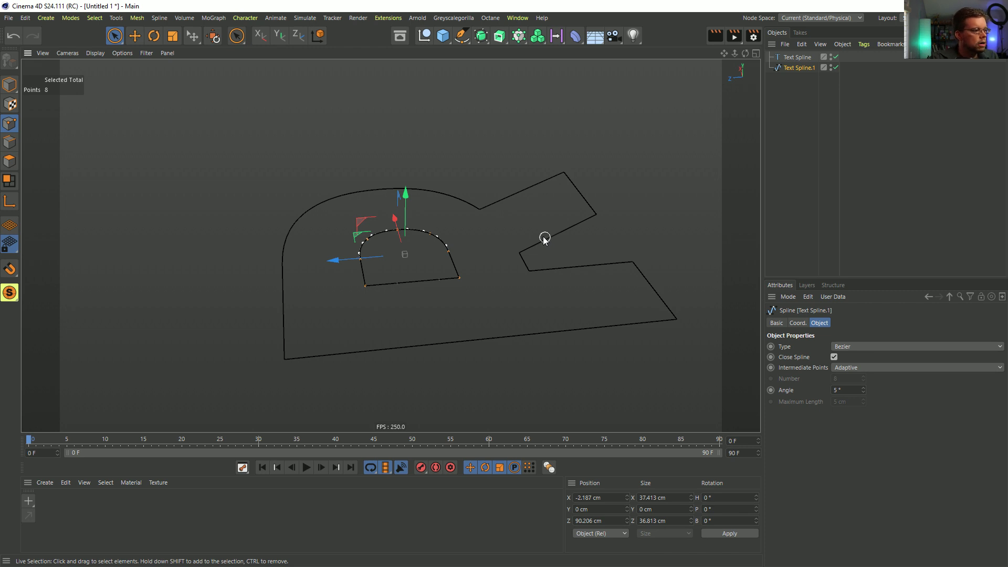
{"action": "left_click_drag", "start_coordinate": [436, 231], "coordinate": [361, 295], "text": "alt"}
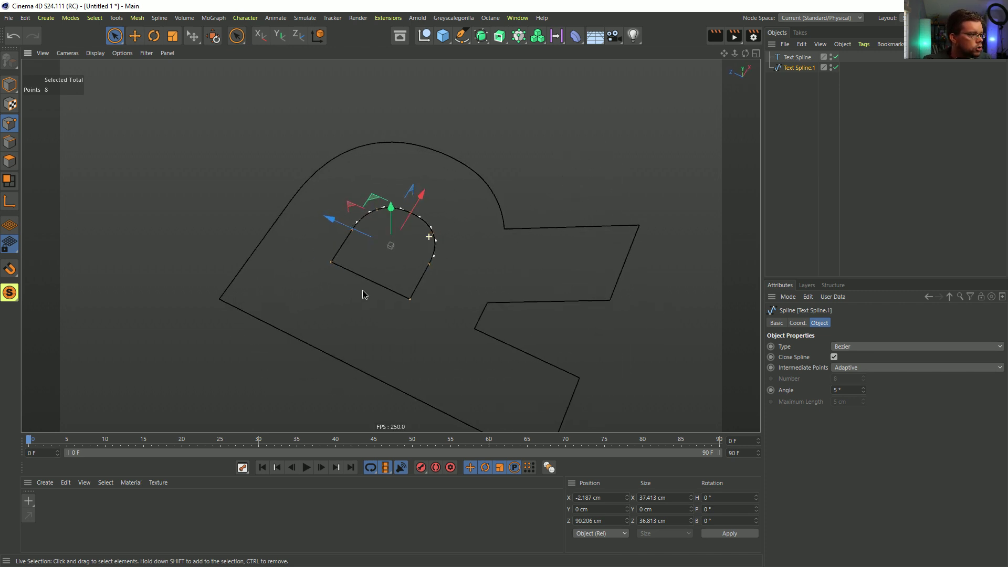
{"action": "key", "text": "Delete"}
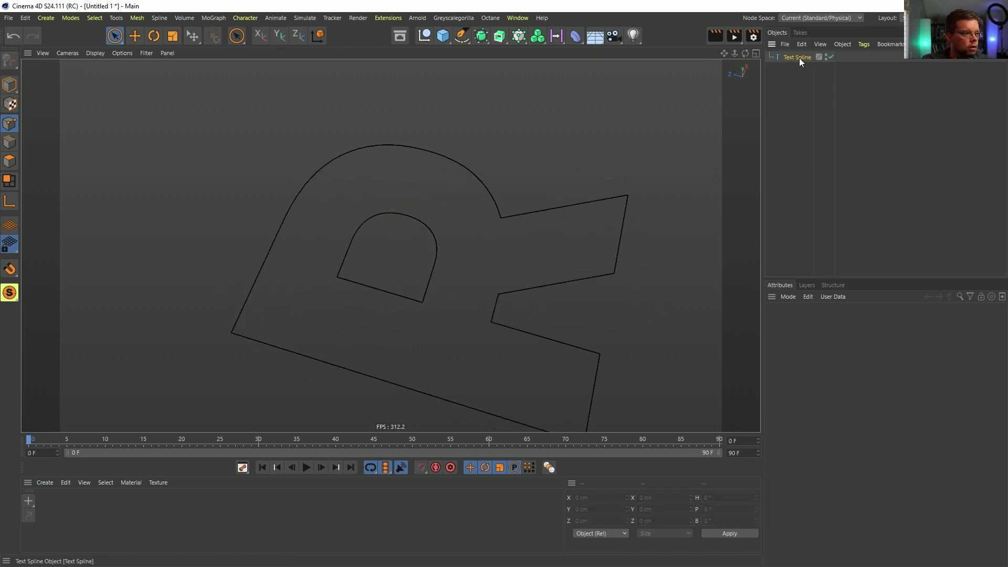
Step: Make the original R text spline editable and delete all points of its inner counter
{"action": "left_click", "coordinate": [799, 58]}
{"action": "key", "text": "c"}
{"action": "left_click", "coordinate": [396, 216]}
{"action": "double_click", "coordinate": [396, 215]}
{"action": "key", "text": "Delete"}
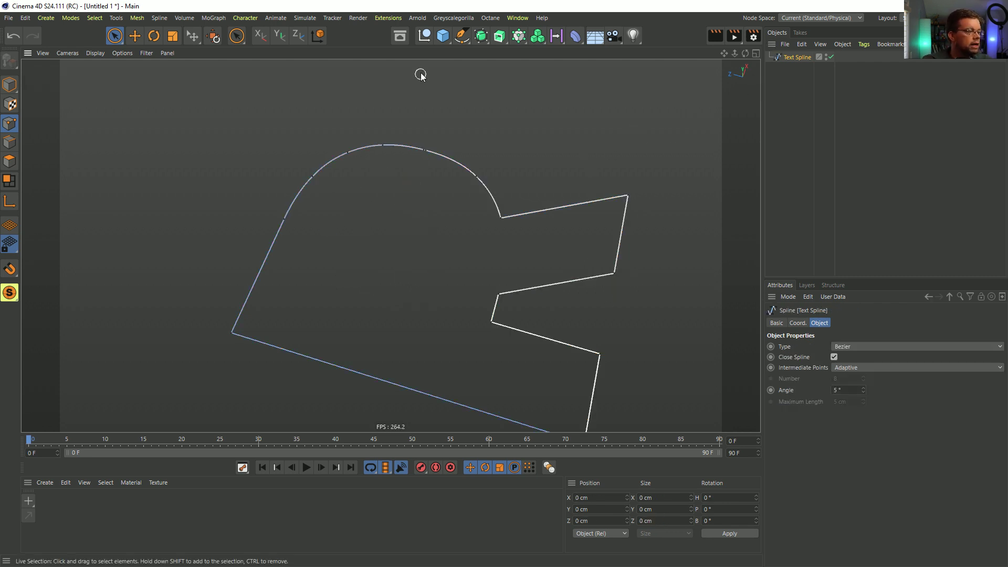
Step: Add a Rectangle spline to the scene with the R outline
{"action": "left_click", "coordinate": [443, 35]}
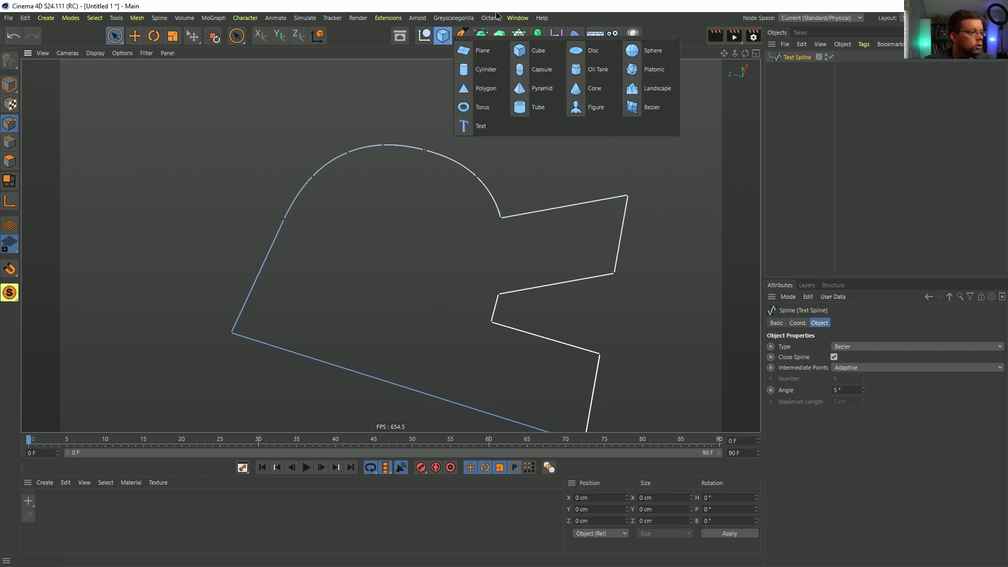
{"action": "left_click", "coordinate": [462, 35]}
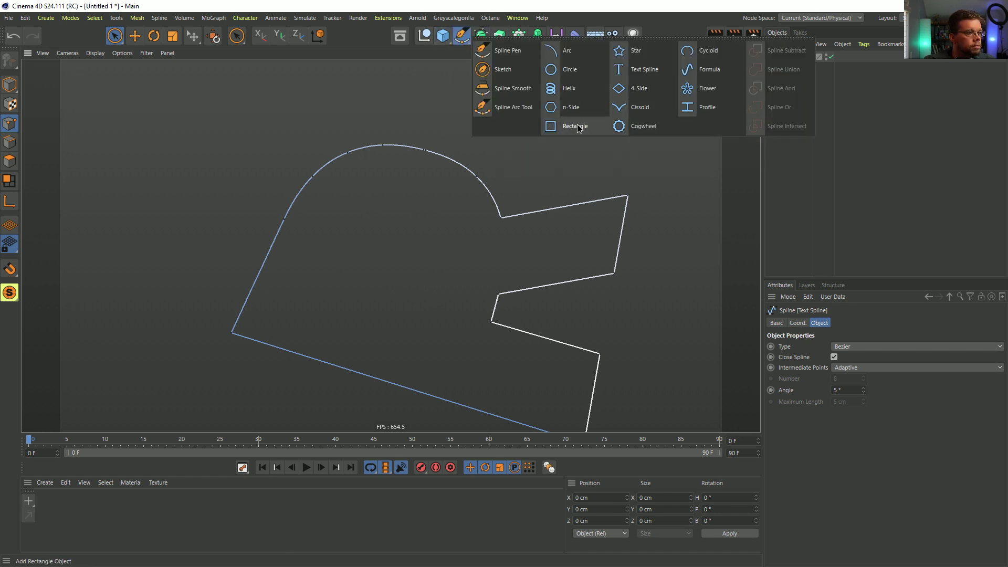
{"action": "left_click", "coordinate": [577, 129]}
{"action": "scroll", "coordinate": [865, 392], "scroll_direction": "down", "scroll_amount": 2}
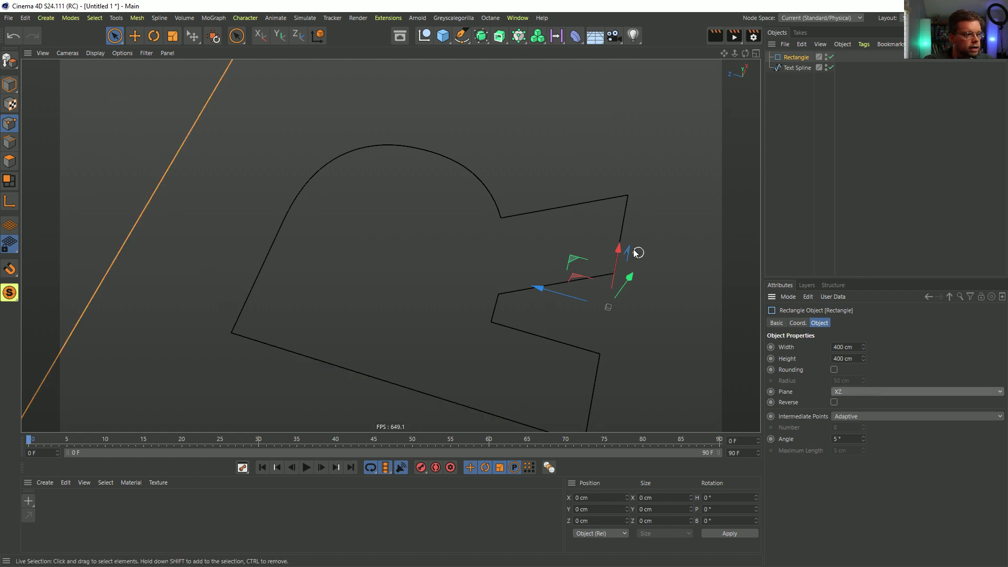
Step: Scale the rectangle down and move it inside the R's bowl, where the inner counter was
{"action": "key", "text": "e"}
{"action": "left_click_drag", "start_coordinate": [574, 264], "coordinate": [327, 246]}
{"action": "key", "text": "t"}
{"action": "left_click_drag", "start_coordinate": [499, 197], "coordinate": [203, 350]}
{"action": "key", "text": "e"}
{"action": "left_click_drag", "start_coordinate": [406, 191], "coordinate": [393, 210]}
{"action": "key", "text": "t"}
{"action": "mouse_move", "coordinate": [451, 196]}
{"action": "left_mouse_down"}
{"action": "mouse_move", "coordinate": [522, 162]}
{"action": "mouse_move", "coordinate": [512, 179]}
{"action": "mouse_move", "coordinate": [467, 200]}
{"action": "left_mouse_up"}
{"action": "key", "text": "e"}
{"action": "left_click_drag", "start_coordinate": [407, 206], "coordinate": [411, 197]}
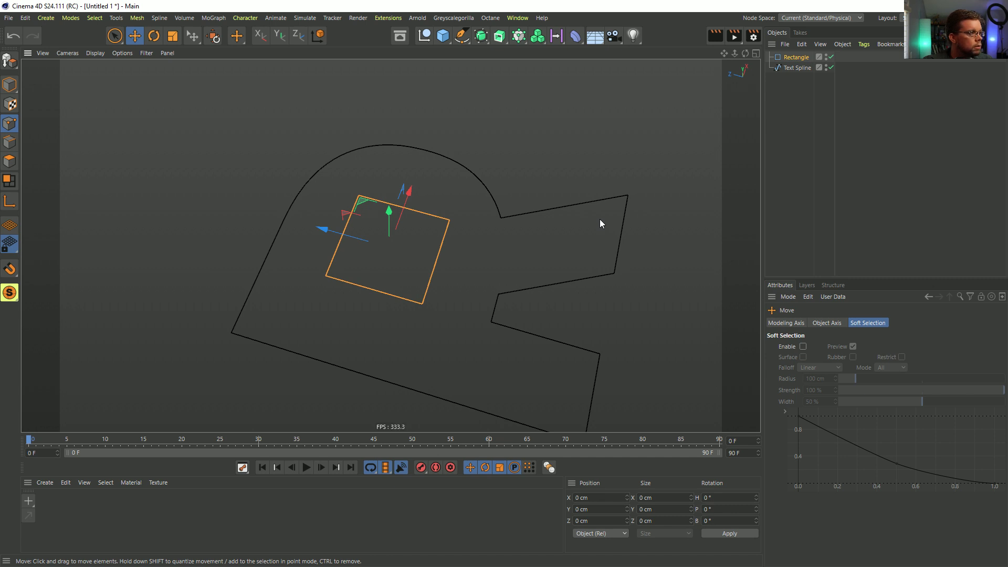
{"action": "left_click_drag", "start_coordinate": [512, 275], "coordinate": [458, 229], "text": "alt"}
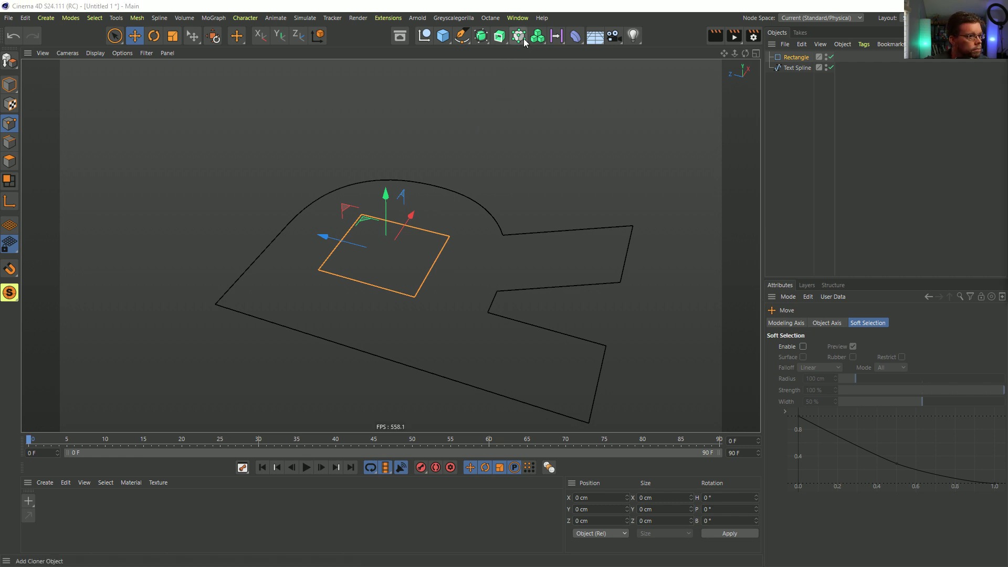
Step: Put the rectangle in a Cloner, switch the Cloner to Linear mode and set its Y position offset to 0 cm
{"action": "left_click", "coordinate": [538, 36], "text": "alt"}
{"action": "left_click", "coordinate": [799, 68]}
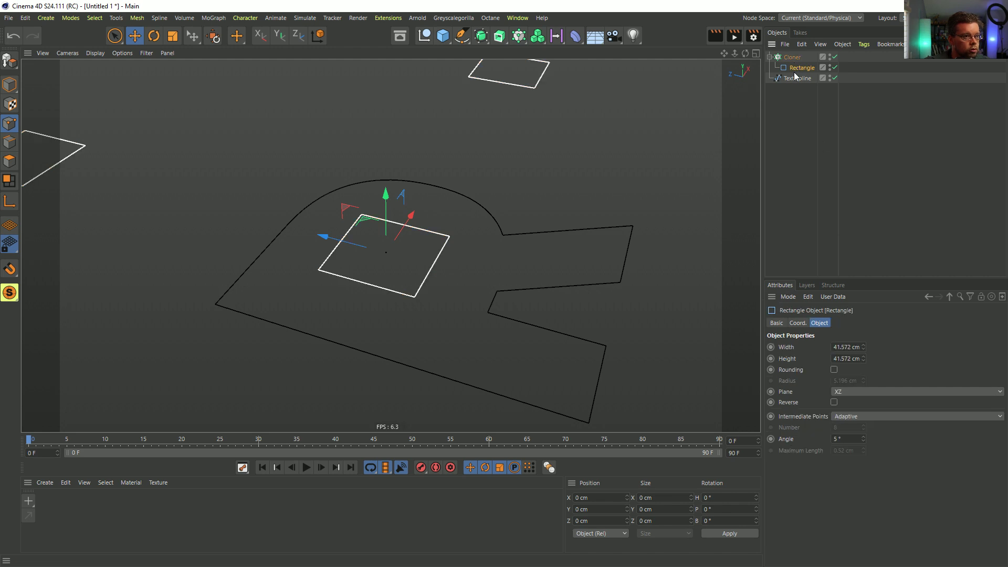
{"action": "left_click", "coordinate": [793, 57]}
{"action": "left_click", "coordinate": [862, 347]}
{"action": "left_click", "coordinate": [848, 369]}
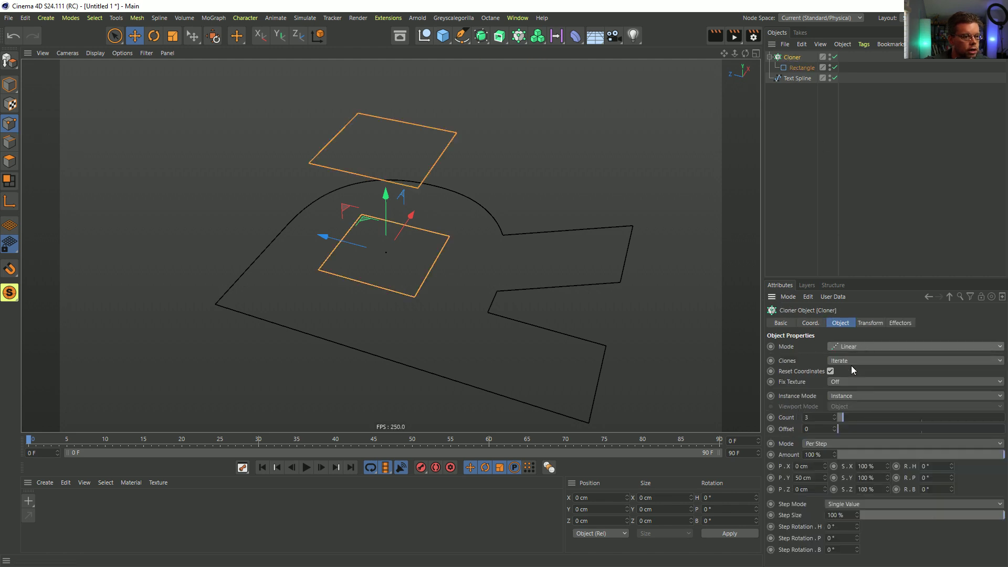
{"action": "double_click", "coordinate": [803, 478]}
{"action": "type", "text": "0"}
{"action": "key", "text": "Return"}
Step: Duplicate the rectangle inside the Cloner and set the Clones option to Blend
{"action": "left_click_drag", "start_coordinate": [802, 67], "coordinate": [798, 63], "text": "ctrl"}
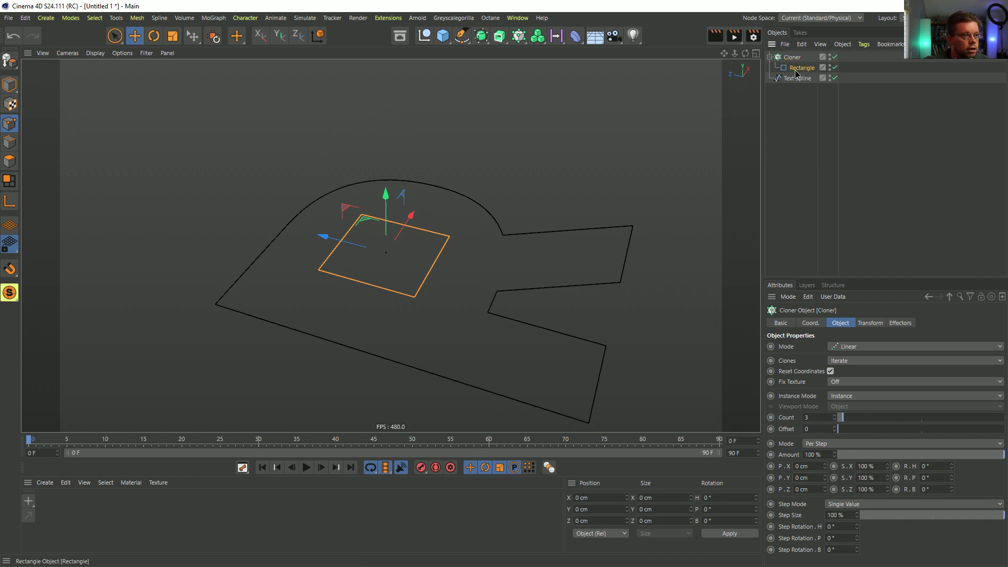
{"action": "left_click", "coordinate": [851, 357]}
{"action": "left_click", "coordinate": [861, 393]}
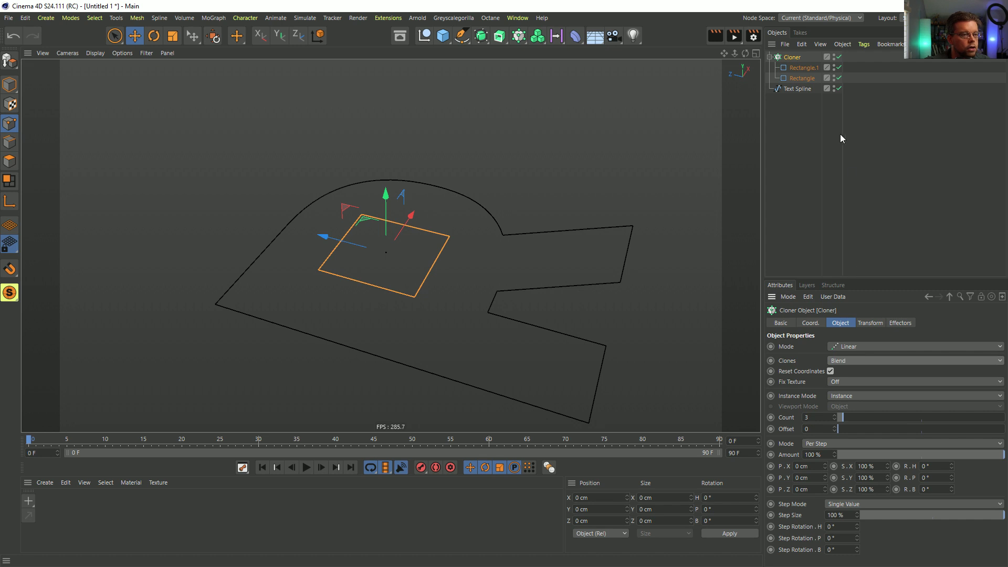
Step: Scale the second rectangle in the Cloner down to about 6.7 cm so it forms the innermost ring
{"action": "left_click", "coordinate": [808, 77]}
{"action": "key", "text": "t"}
{"action": "left_click_drag", "start_coordinate": [715, 137], "coordinate": [279, 374]}
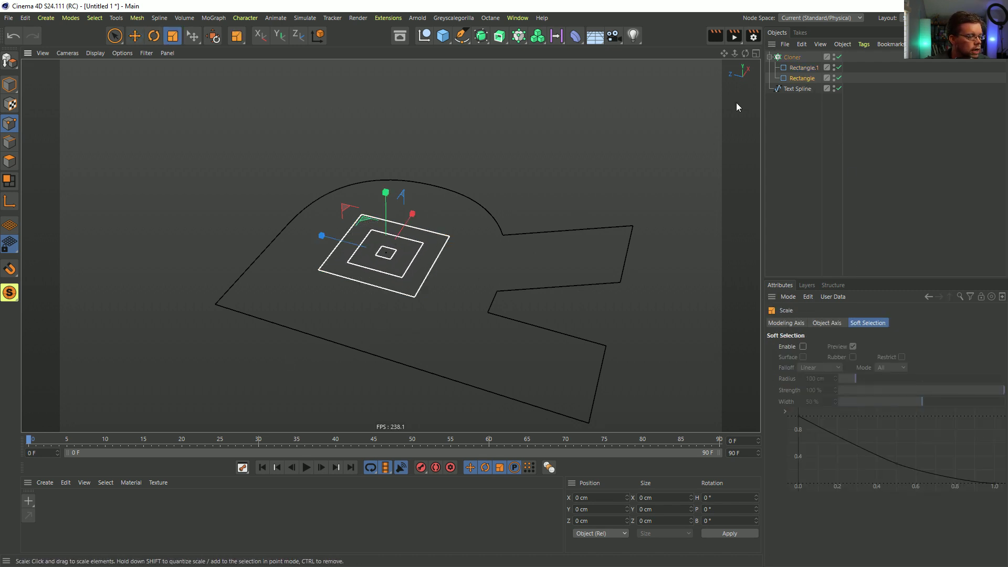
Step: Set the Cloner's count to 6 and check the nested rectangles from different angles
{"action": "left_click", "coordinate": [798, 58]}
{"action": "left_click_drag", "start_coordinate": [835, 417], "coordinate": [835, 414]}
{"action": "left_click_drag", "start_coordinate": [405, 238], "coordinate": [433, 273], "text": "alt"}
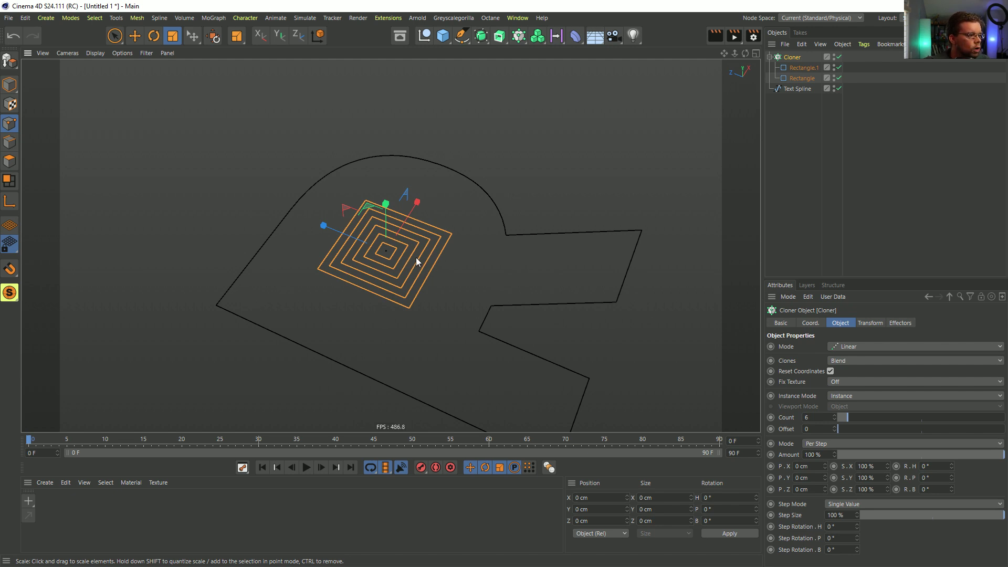
{"action": "scroll", "coordinate": [386, 258], "scroll_direction": "up", "scroll_amount": 4}
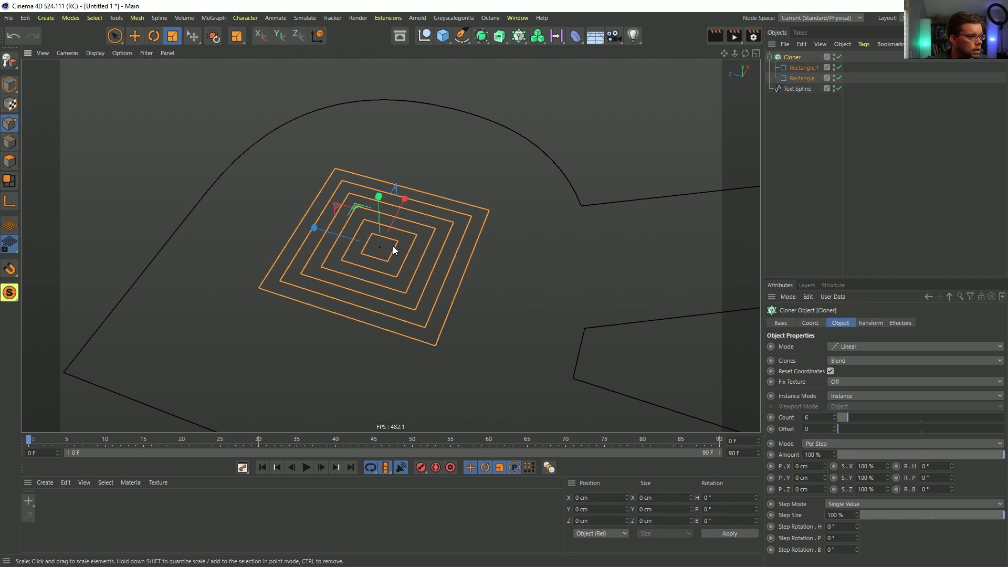
{"action": "left_click_drag", "start_coordinate": [440, 267], "coordinate": [466, 269], "text": "alt"}
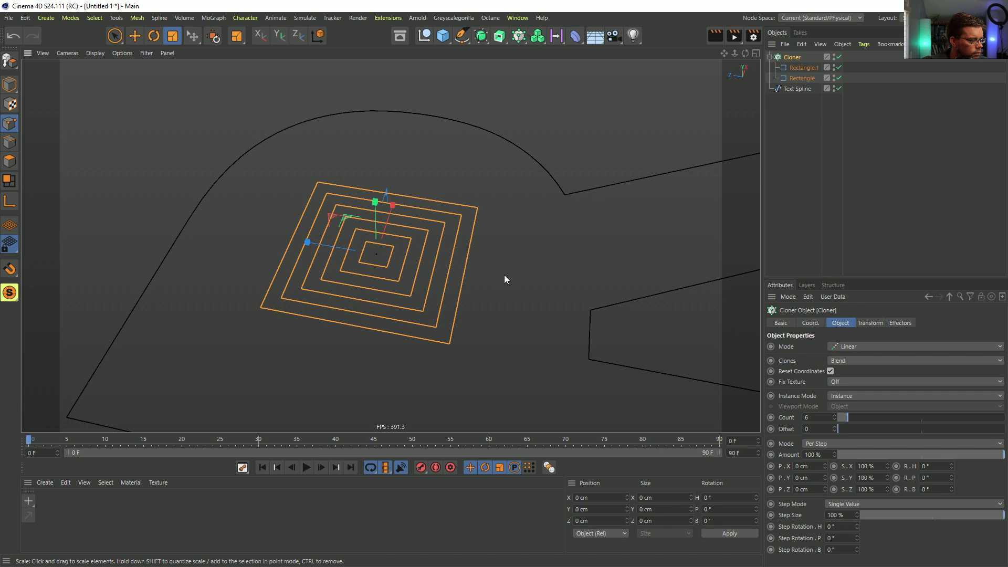
{"action": "left_click_drag", "start_coordinate": [464, 272], "coordinate": [446, 261], "text": "alt"}
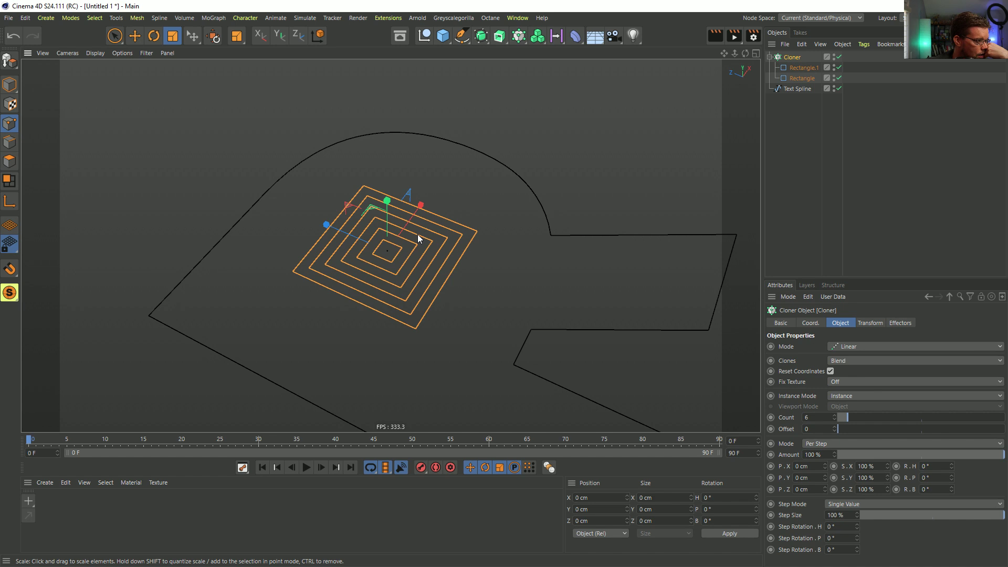
Step: Enable rounding on the small inner rectangle and set its radius to 3.2 cm
{"action": "left_click", "coordinate": [798, 79]}
{"action": "left_click", "coordinate": [834, 369]}
{"action": "left_click_drag", "start_coordinate": [864, 380], "coordinate": [865, 363]}
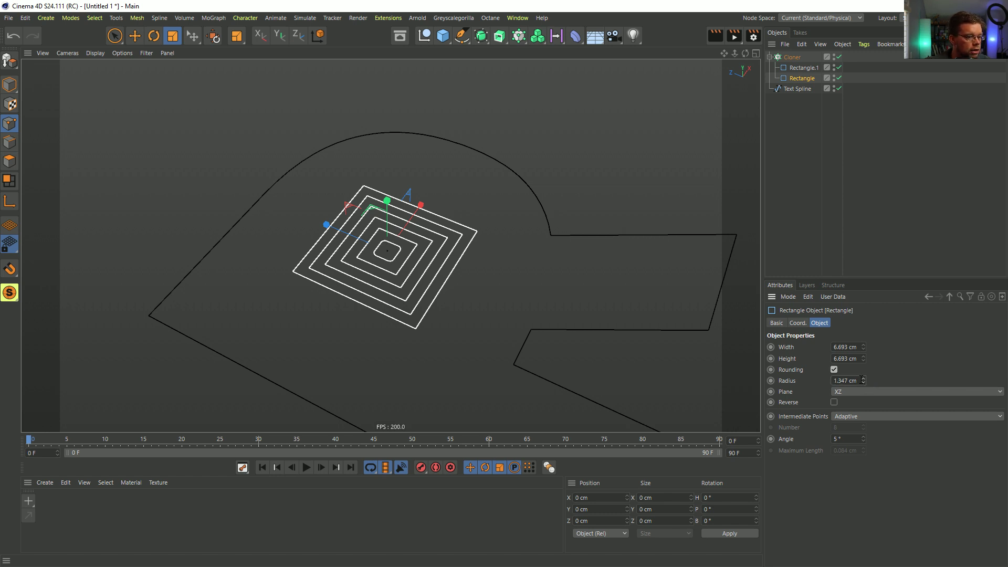
{"action": "left_click_drag", "start_coordinate": [859, 381], "coordinate": [842, 398]}
{"action": "type", "text": "2"}
{"action": "key", "text": "Return"}
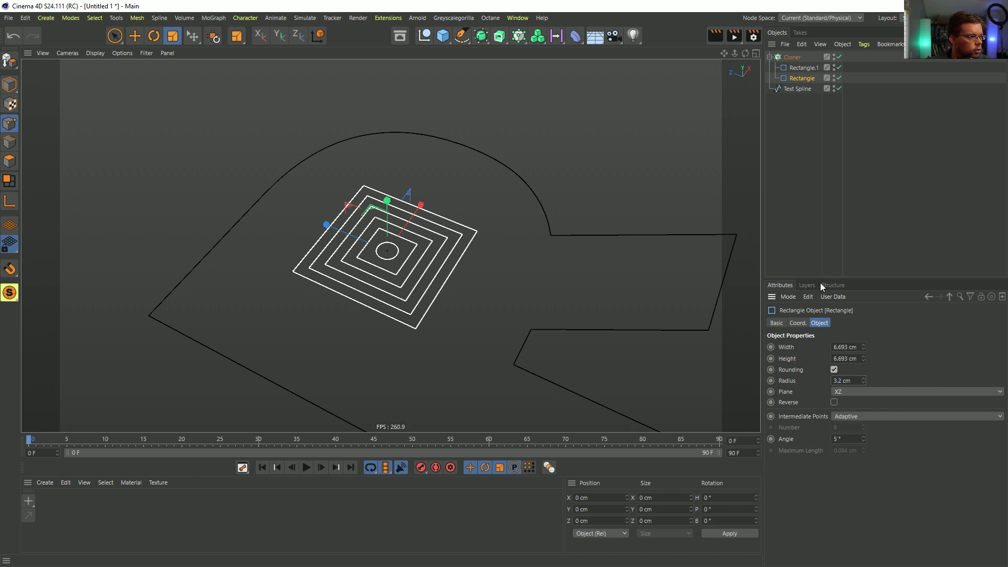
Step: Enable rounding on the large outer rectangle and set its radius to 0 cm
{"action": "left_click", "coordinate": [795, 70]}
{"action": "left_click", "coordinate": [836, 371]}
{"action": "left_click_drag", "start_coordinate": [858, 381], "coordinate": [785, 376]}
{"action": "type", "text": "0"}
{"action": "key", "text": "Return"}
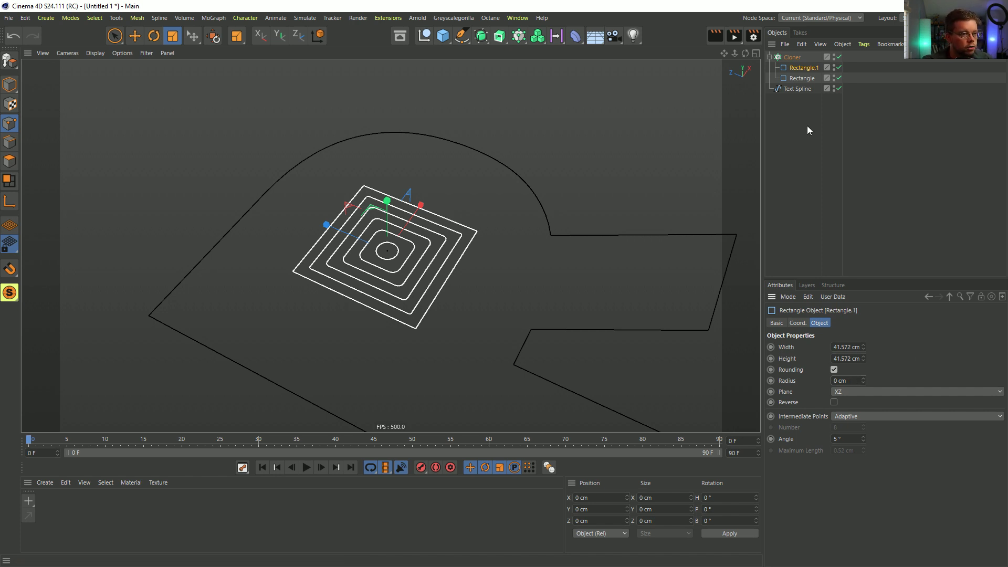
Step: Increase the outer rectangle's corner radius until it looks strongly rounded, and set the inner rectangle's radius to 0 cm
{"action": "left_click_drag", "start_coordinate": [864, 381], "coordinate": [864, 337]}
{"action": "left_click", "coordinate": [821, 77]}
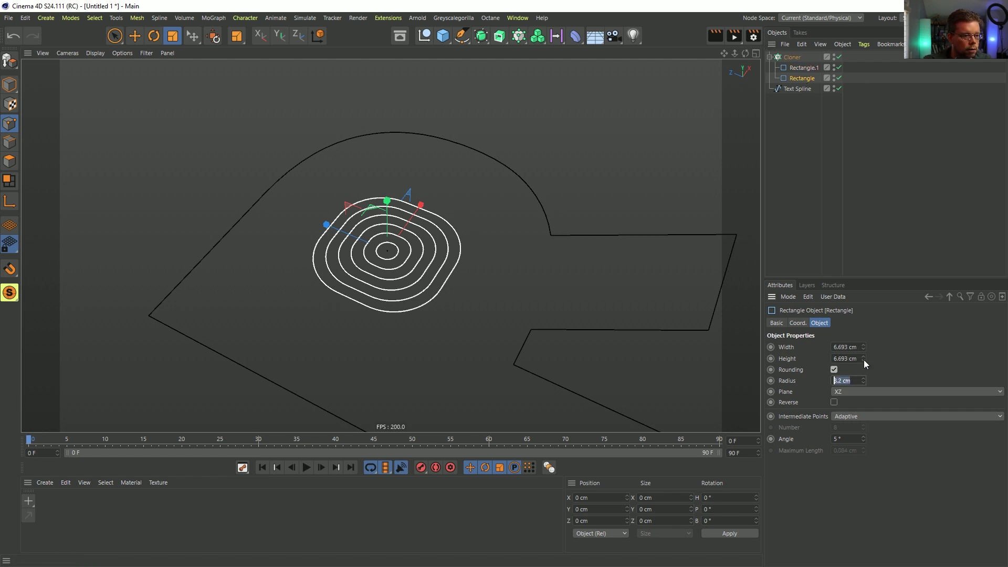
{"action": "type", "text": "0"}
{"action": "key", "text": "Return"}
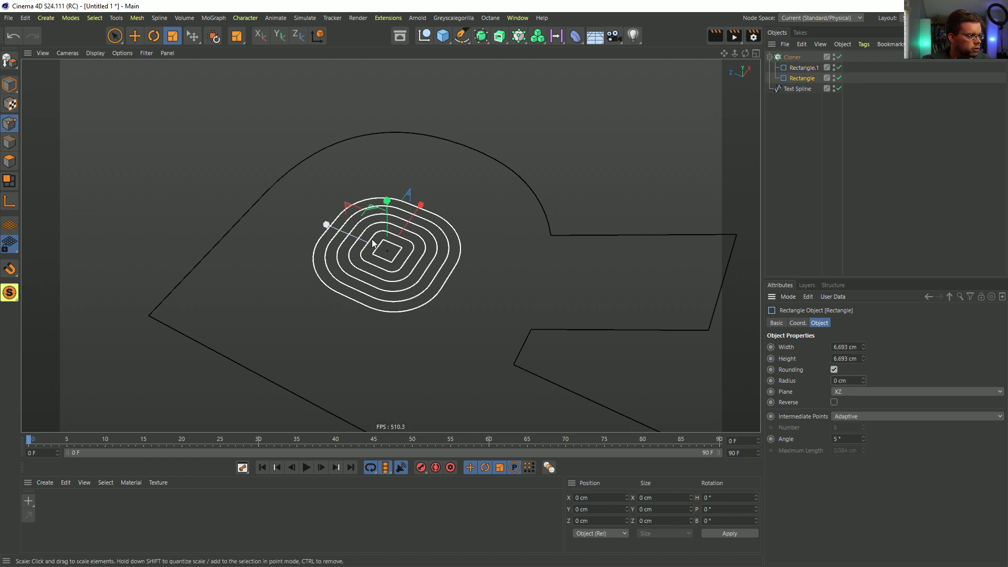
Step: Scale the outer rectangle up to about 49.7 cm to spread the blended rings inside the R's bowl
{"action": "left_click", "coordinate": [795, 68]}
{"action": "key", "text": "t"}
{"action": "left_click_drag", "start_coordinate": [565, 153], "coordinate": [652, 128]}
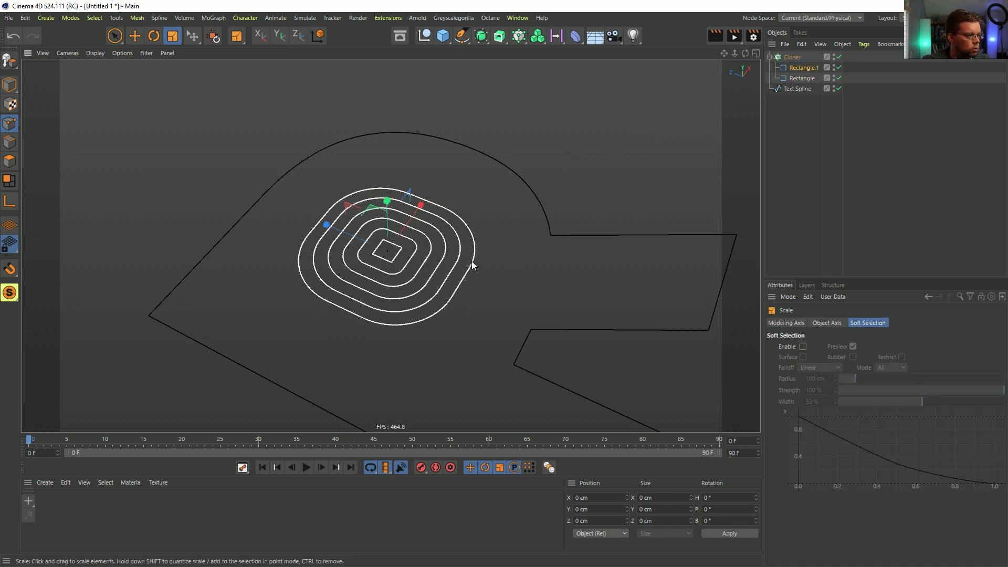
Step: Group the Cloner under a null and add a Recall tag to that null
{"action": "left_click", "coordinate": [790, 54]}
{"action": "right_click", "coordinate": [790, 54]}
{"action": "key", "text": "Escape"}
{"action": "key", "text": "alt+g"}
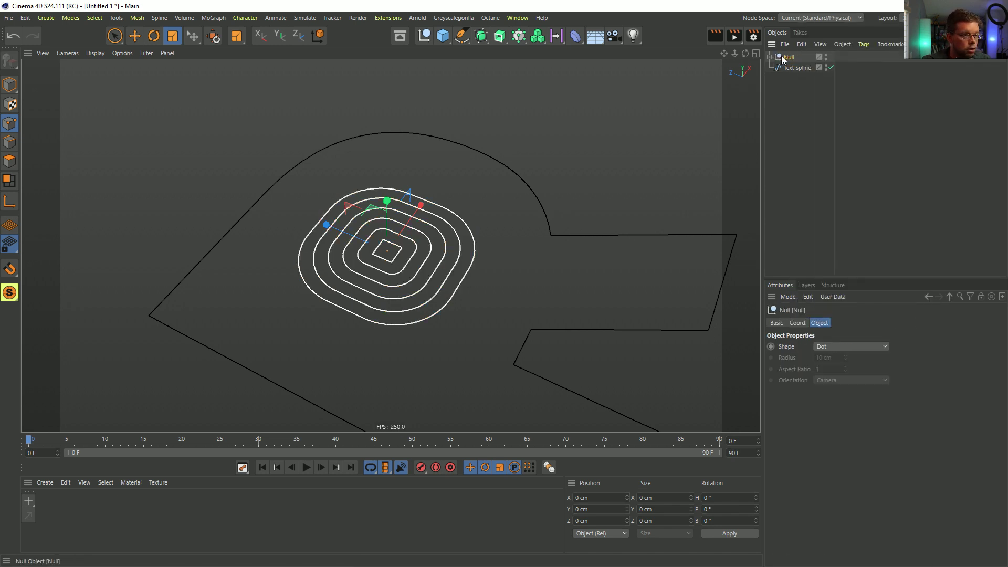
{"action": "right_click", "coordinate": [790, 55]}
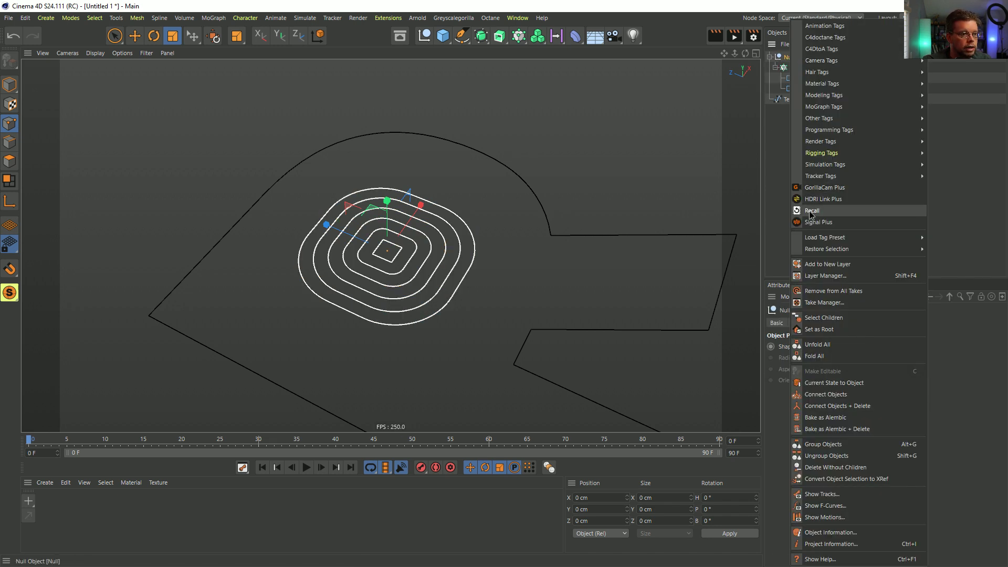
{"action": "left_click", "coordinate": [822, 149]}
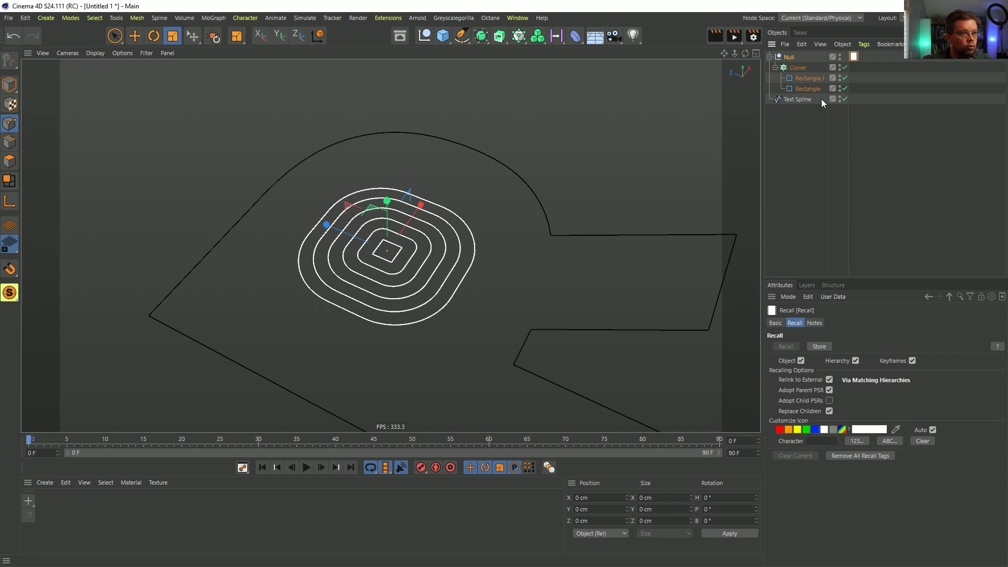
Step: Store the null's current state in the Recall tag, and make the Cloner editable with its rectangles unfolded
{"action": "left_click", "coordinate": [798, 68]}
{"action": "key", "text": "c"}
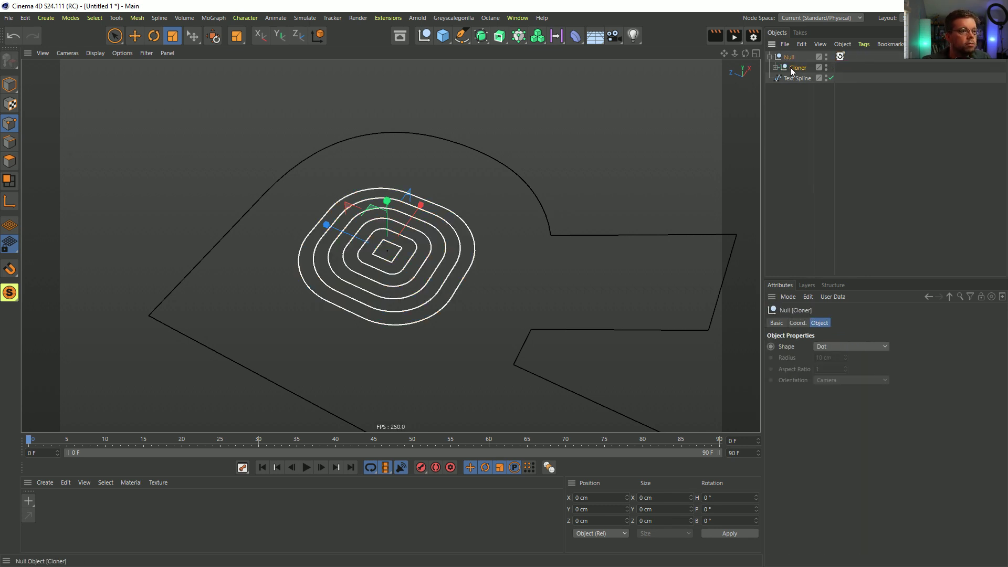
{"action": "left_click", "coordinate": [776, 67]}
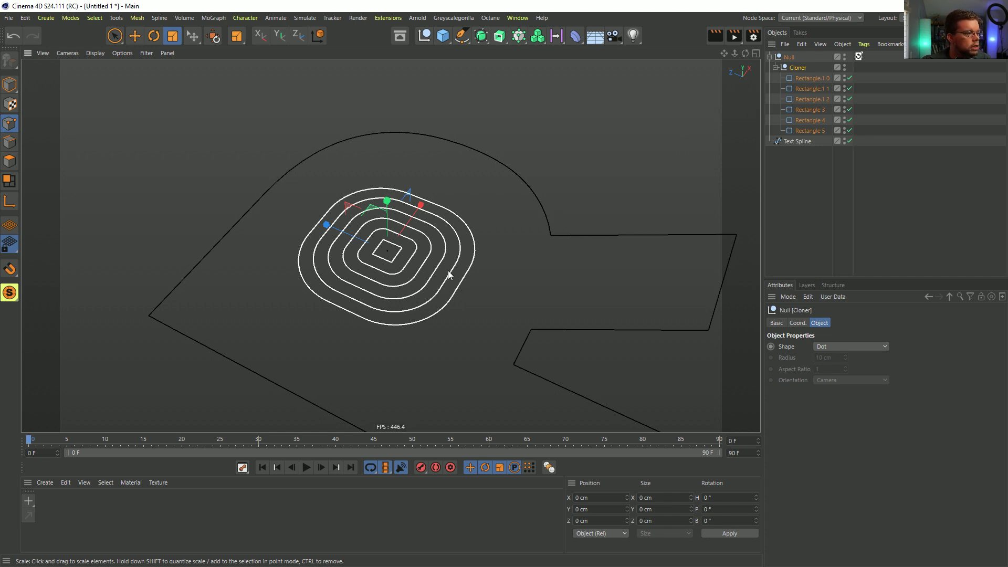
Step: In Model mode, add a Connect object and place copies of the two outermost rectangles inside it
{"action": "left_click", "coordinate": [10, 84]}
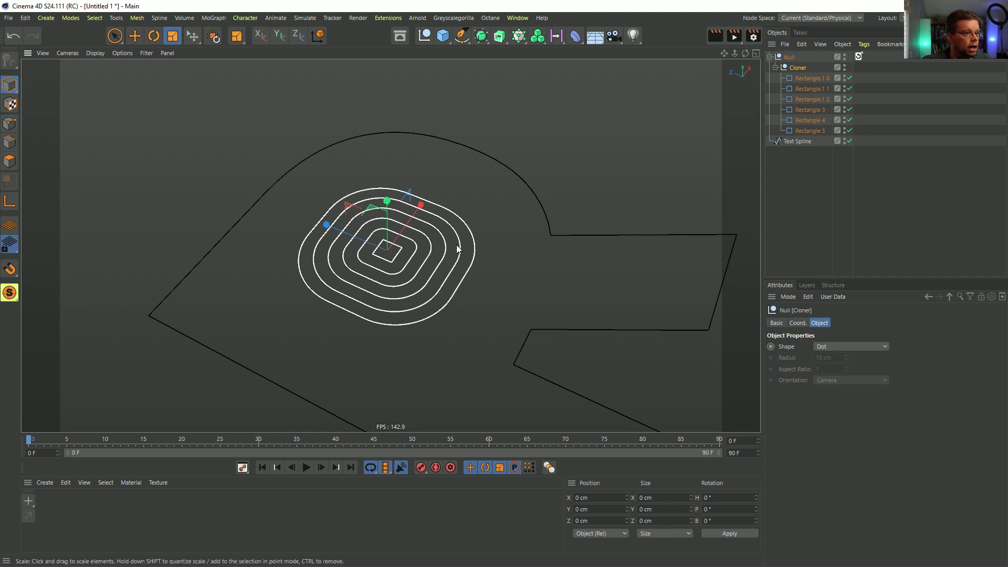
{"action": "left_click", "coordinate": [451, 268]}
{"action": "left_click", "coordinate": [461, 280], "text": "shift"}
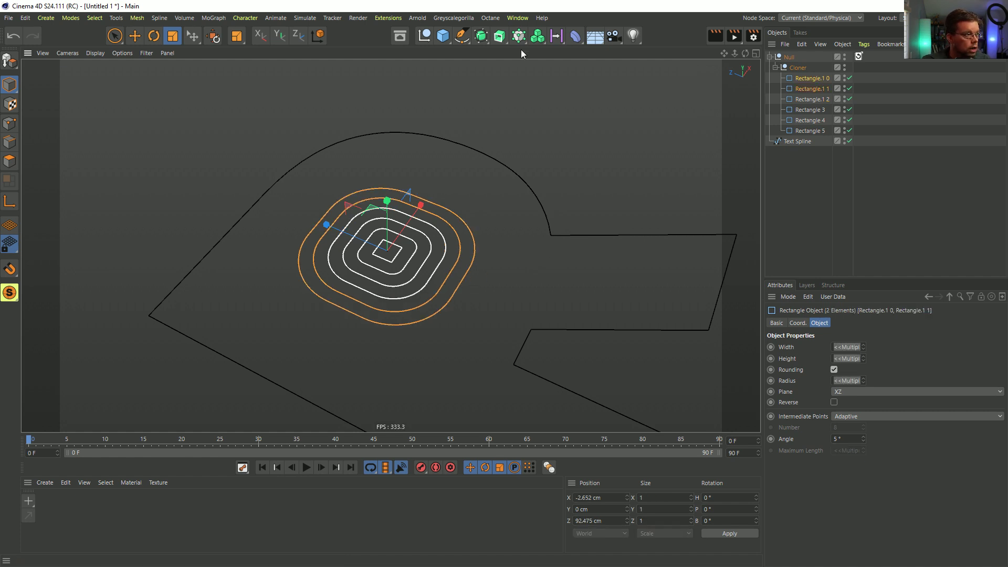
{"action": "left_click", "coordinate": [482, 44]}
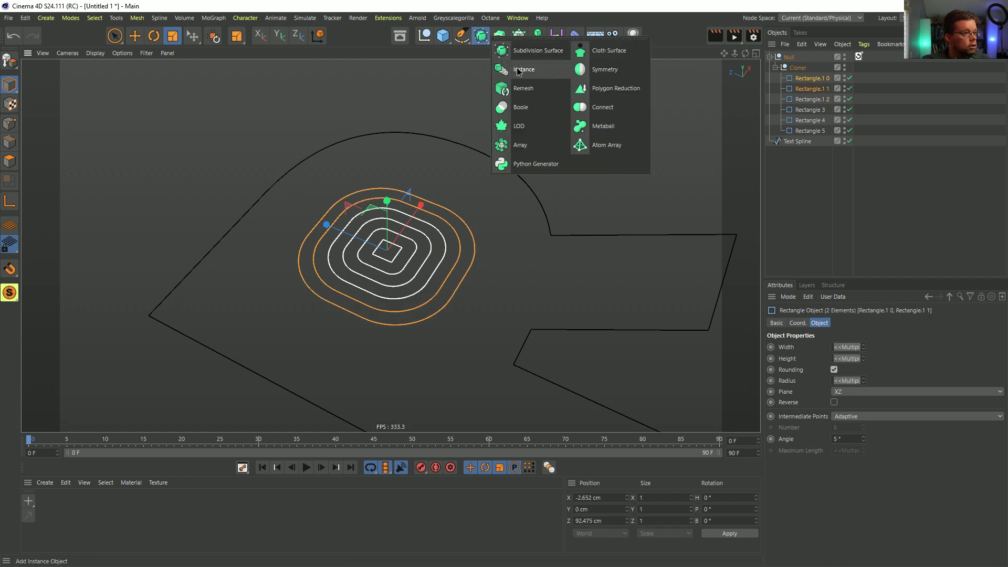
{"action": "left_click", "coordinate": [607, 112]}
{"action": "left_click", "coordinate": [452, 271]}
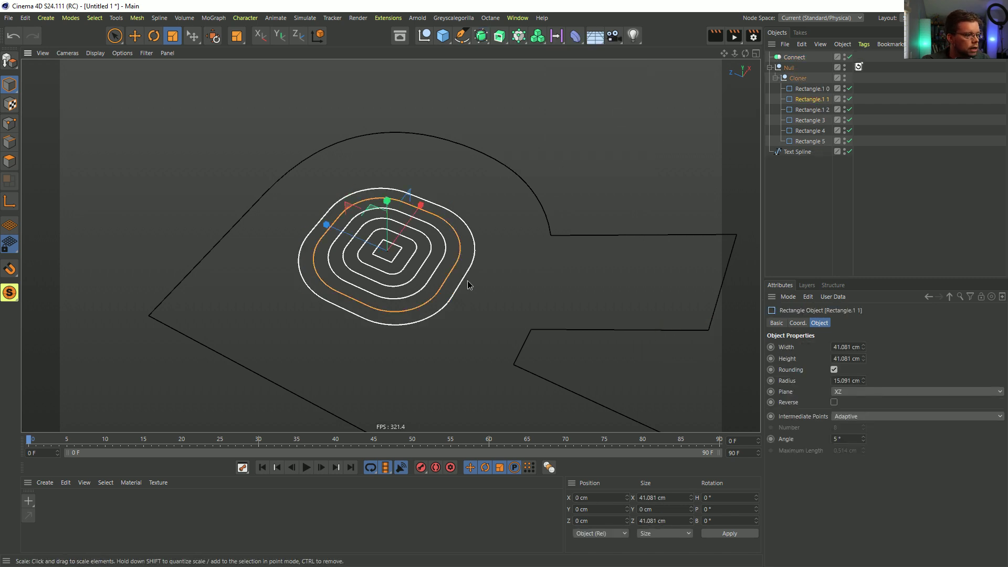
{"action": "left_click", "coordinate": [462, 280], "text": "shift"}
{"action": "left_click_drag", "start_coordinate": [811, 98], "coordinate": [794, 59], "text": "ctrl"}
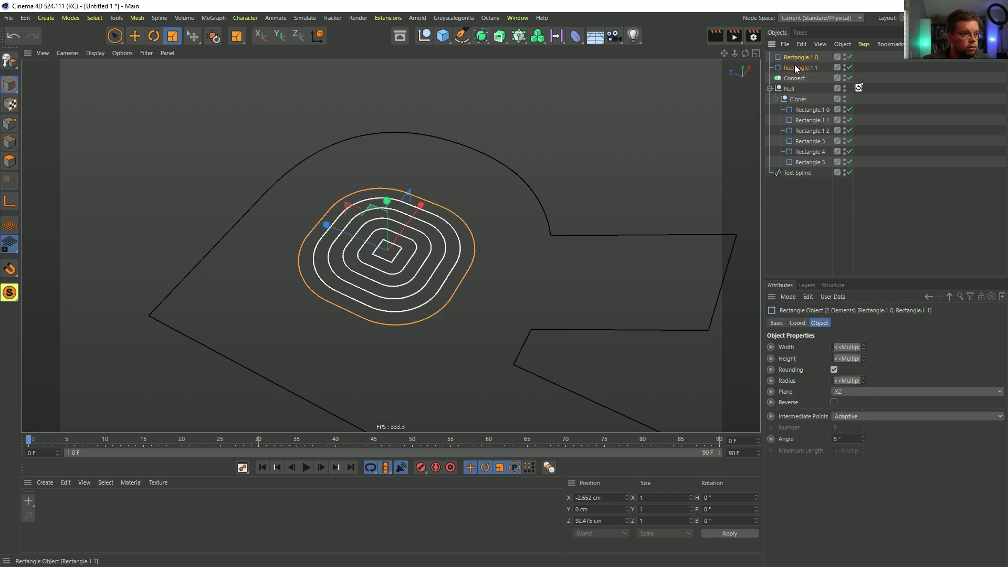
{"action": "left_click", "coordinate": [794, 58]}
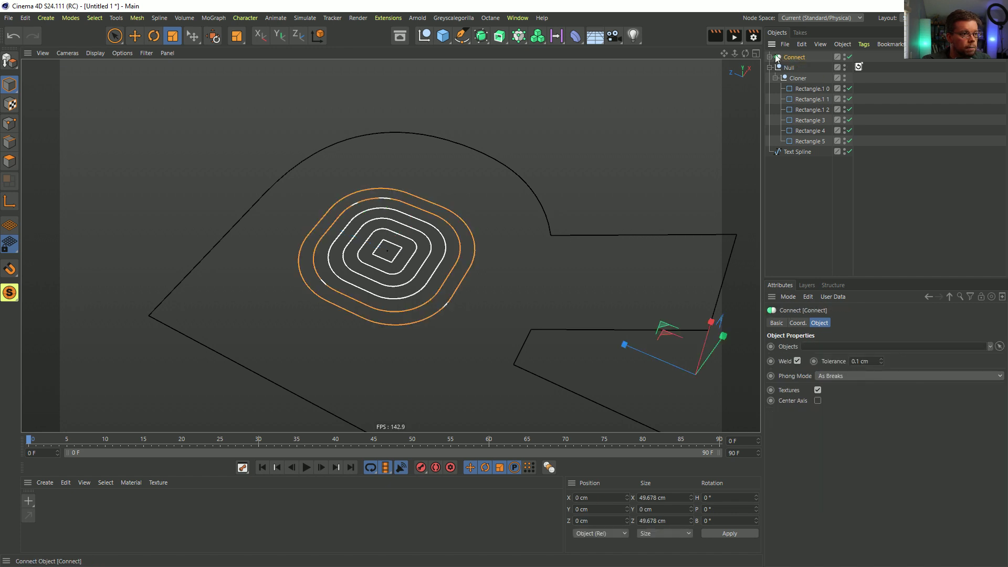
Step: Duplicate the Connect object, delete the rectangles inside the duplicate and hide the original Connect in the viewport
{"action": "left_click_drag", "start_coordinate": [796, 57], "coordinate": [796, 53], "text": "ctrl"}
{"action": "left_click", "coordinate": [794, 67]}
{"action": "key", "text": "Delete"}
{"action": "left_click", "coordinate": [804, 68]}
{"action": "key", "text": "Delete"}
{"action": "double_click", "coordinate": [845, 66]}
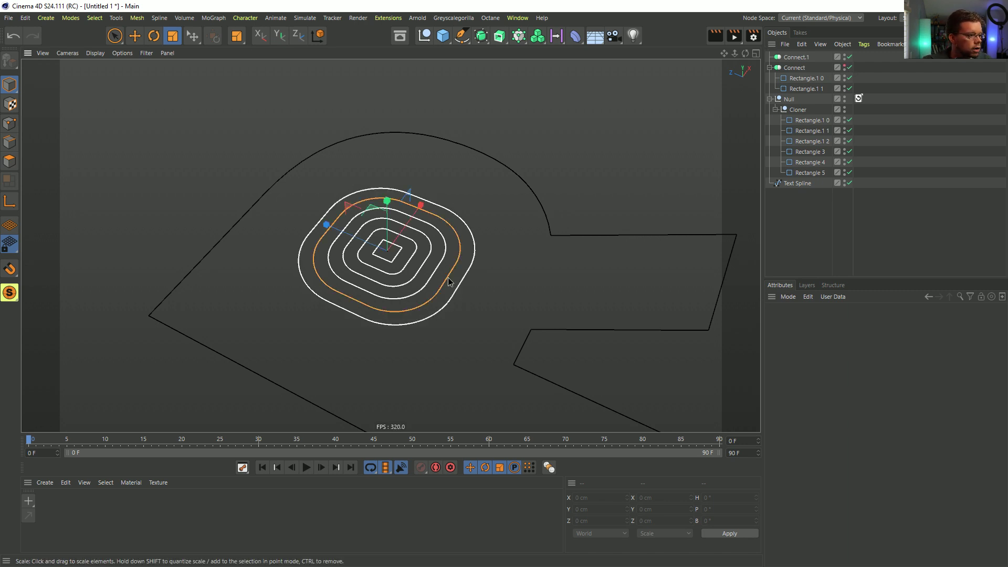
Step: Copy the second and third rectangles from the outside into Connect.1 and make one extra empty Connect object
{"action": "left_click", "coordinate": [448, 278]}
{"action": "left_click", "coordinate": [429, 276], "text": "shift"}
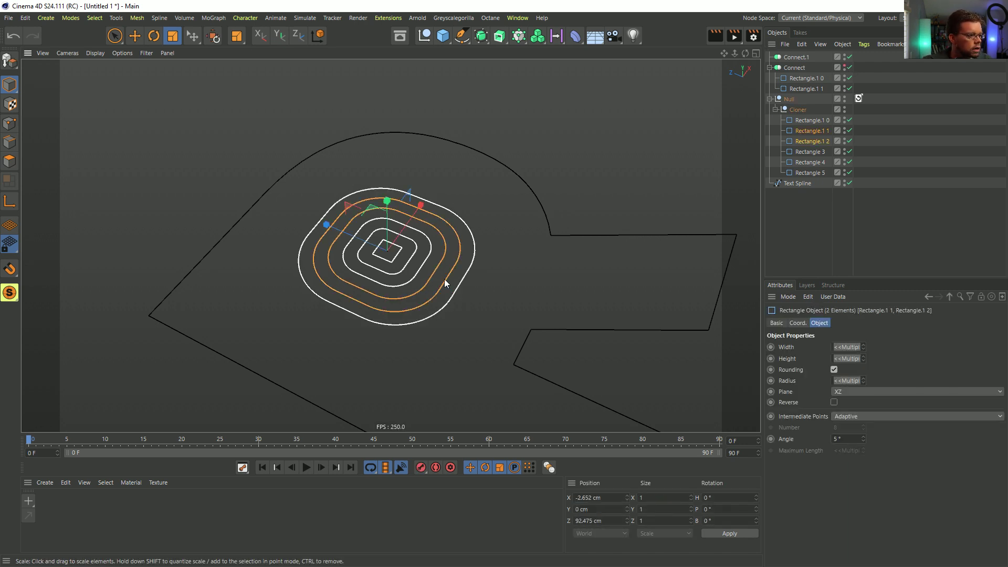
{"action": "left_click_drag", "start_coordinate": [804, 131], "coordinate": [805, 85], "text": "ctrl"}
{"action": "left_click", "coordinate": [802, 66]}
{"action": "left_click", "coordinate": [800, 67]}
{"action": "left_click", "coordinate": [802, 58], "text": "ctrl"}
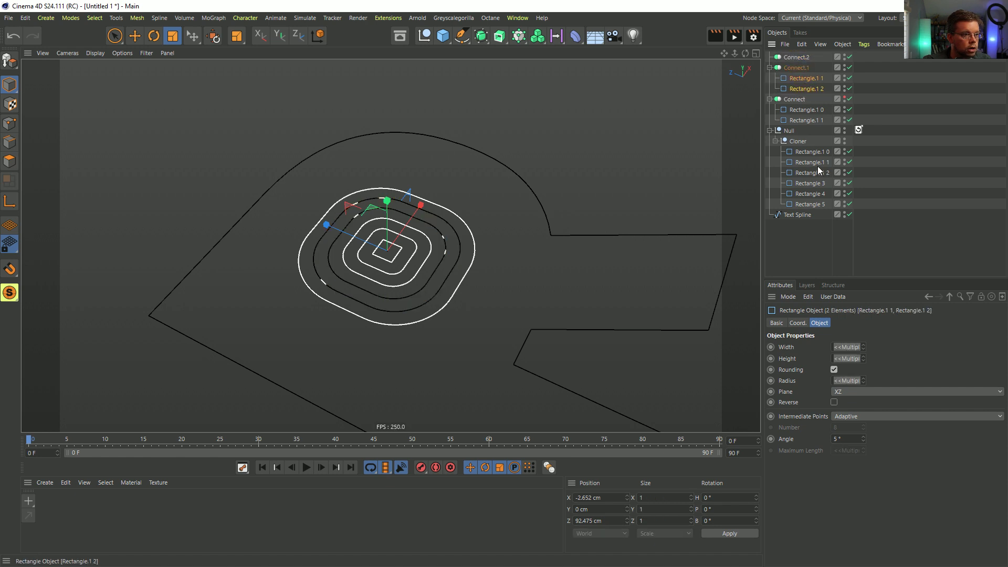
Step: Copy the empty Connect.2 object and paste three more copies of it
{"action": "left_click", "coordinate": [792, 56]}
{"action": "key", "text": "ctrl+c"}
{"action": "key", "text": "ctrl+v"}
{"action": "key", "text": "ctrl+v"}
{"action": "key", "text": "ctrl+v"}
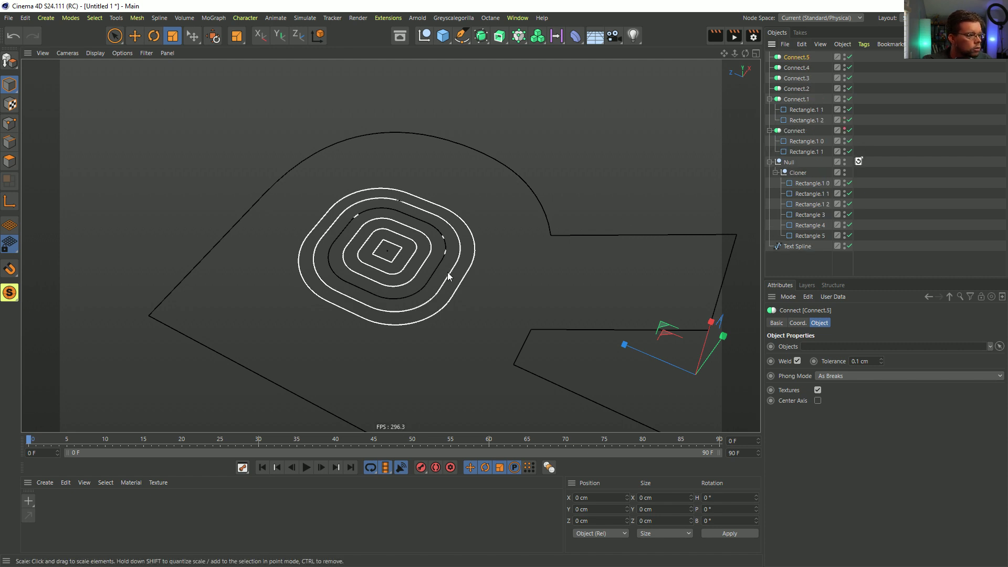
Step: Collapse the two filled Connect objects and hide Connect.1 in the viewport
{"action": "left_click", "coordinate": [435, 262]}
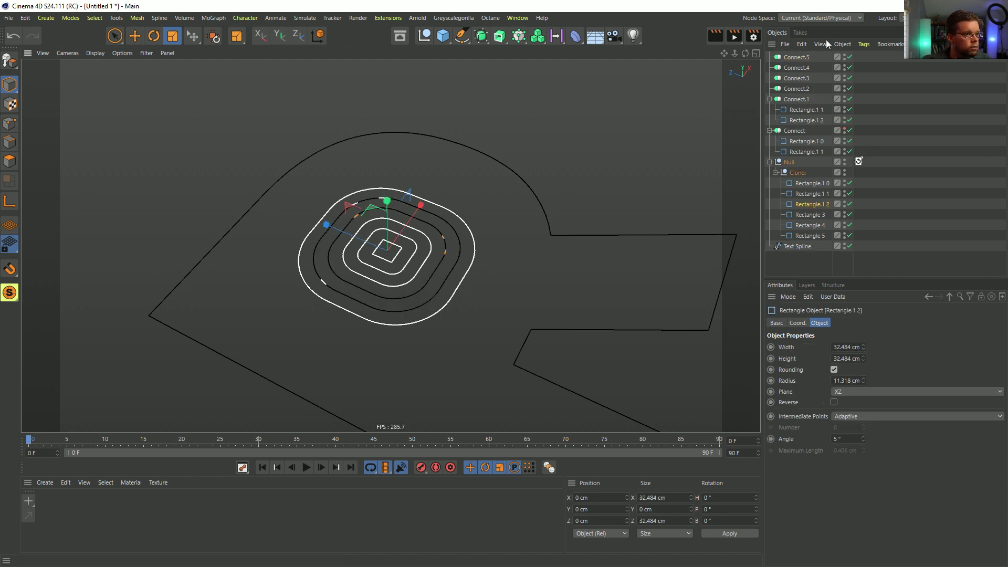
{"action": "left_click", "coordinate": [770, 99]}
{"action": "left_click", "coordinate": [770, 110]}
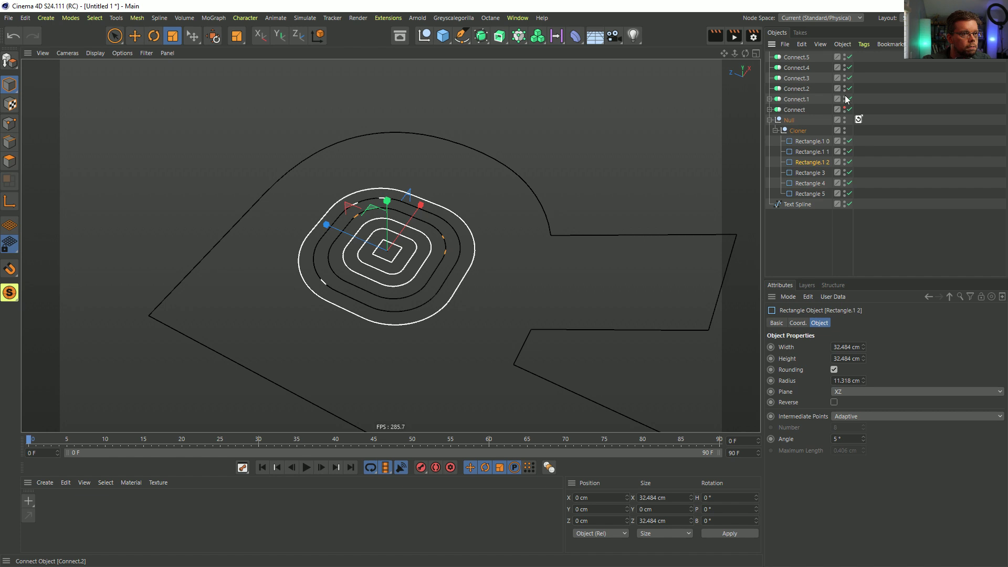
{"action": "left_click", "coordinate": [845, 99]}
Step: Copy the third and fourth rectangles from the outside into Connect.2
{"action": "left_click", "coordinate": [452, 269]}
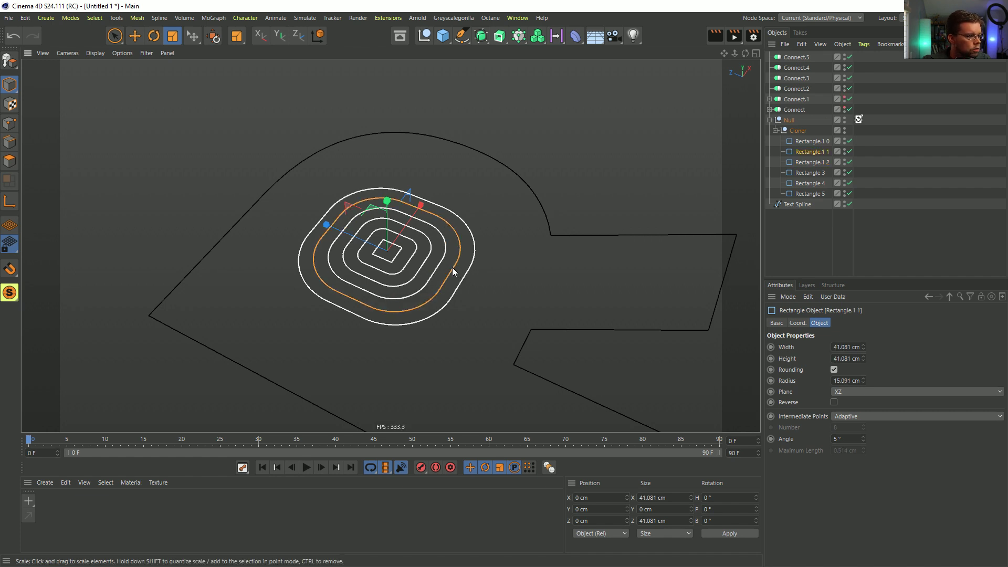
{"action": "left_click", "coordinate": [438, 265]}
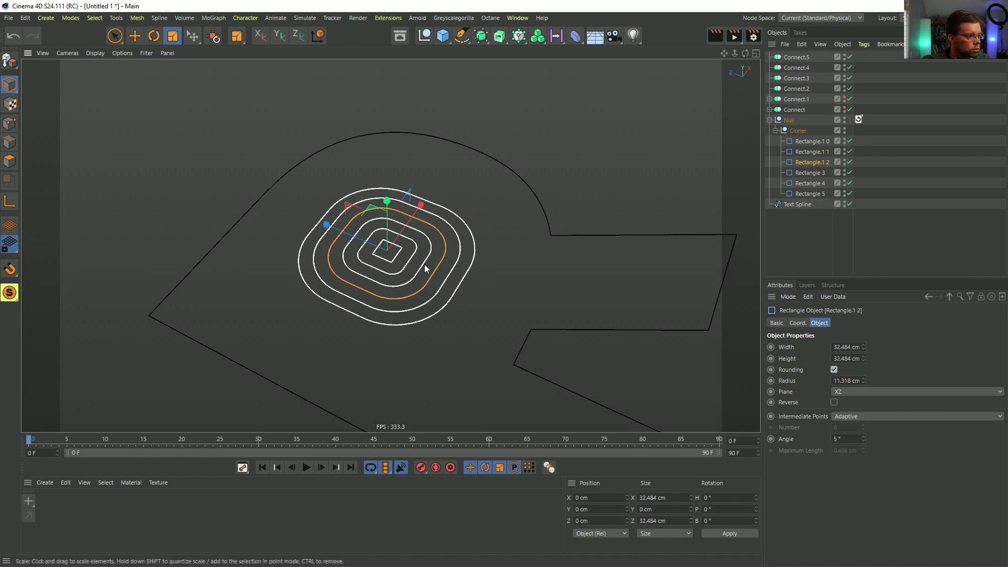
{"action": "left_click", "coordinate": [424, 264], "text": "shift"}
{"action": "key", "text": "ctrl+c"}
{"action": "key", "text": "ctrl+v"}
{"action": "left_click_drag", "start_coordinate": [799, 107], "coordinate": [801, 109]}
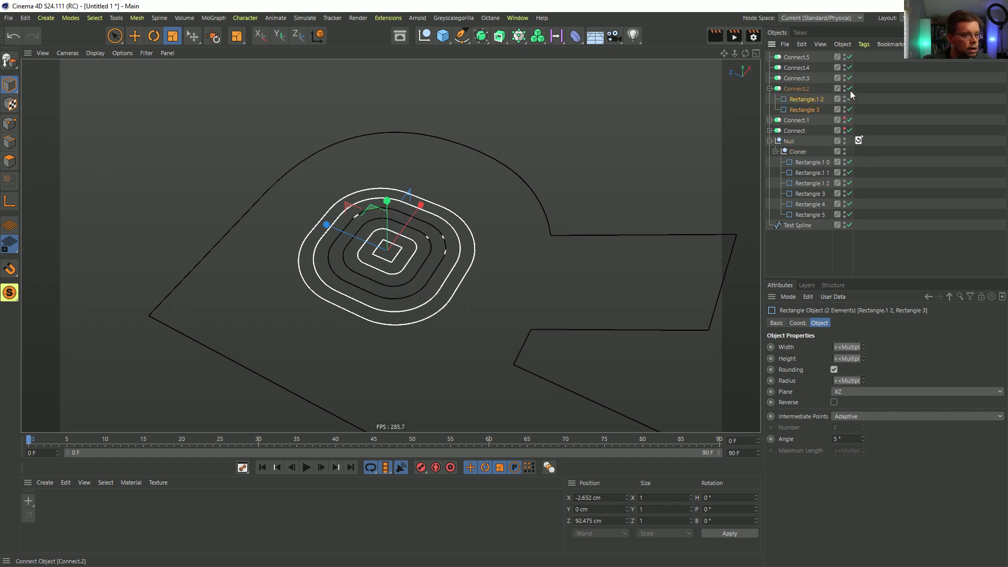
Step: Copy the fourth and fifth rectangles from the outside into Connect.3
{"action": "left_click", "coordinate": [422, 267]}
{"action": "left_click", "coordinate": [405, 264], "text": "shift"}
{"action": "key", "text": "ctrl+c"}
{"action": "key", "text": "ctrl+v"}
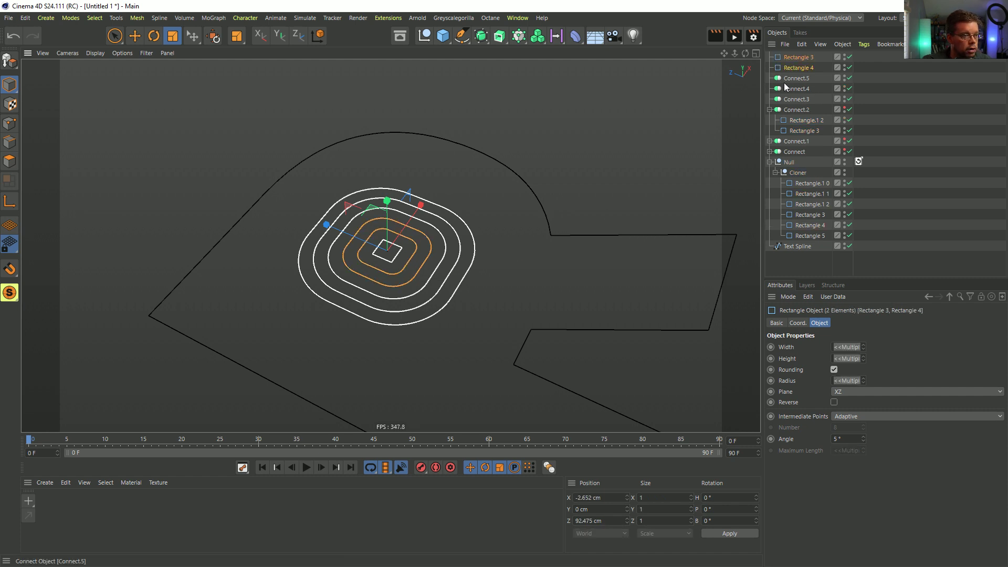
{"action": "left_click_drag", "start_coordinate": [803, 68], "coordinate": [800, 100]}
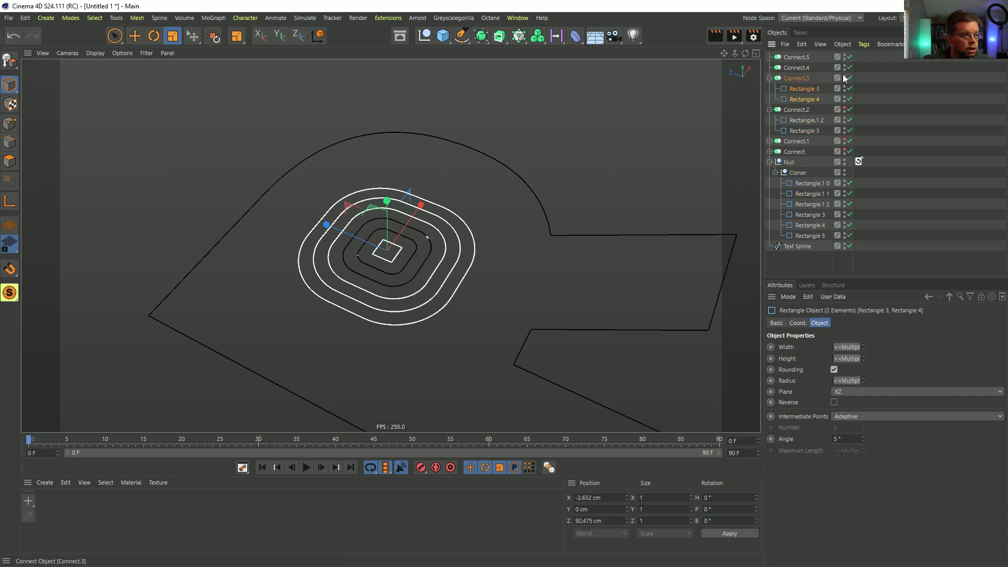
Step: Copy the two innermost rectangles into Connect.4 and hide Connect.4 in the viewport
{"action": "left_click", "coordinate": [406, 264]}
{"action": "left_click", "coordinate": [396, 264], "text": "shift"}
{"action": "key", "text": "ctrl+c"}
{"action": "key", "text": "ctrl+v"}
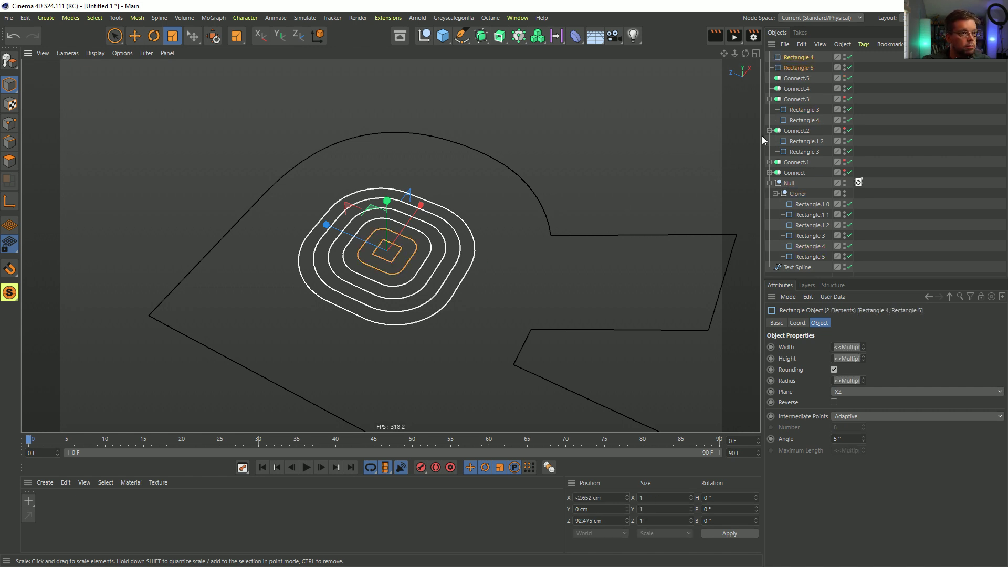
{"action": "left_click_drag", "start_coordinate": [794, 68], "coordinate": [794, 91]}
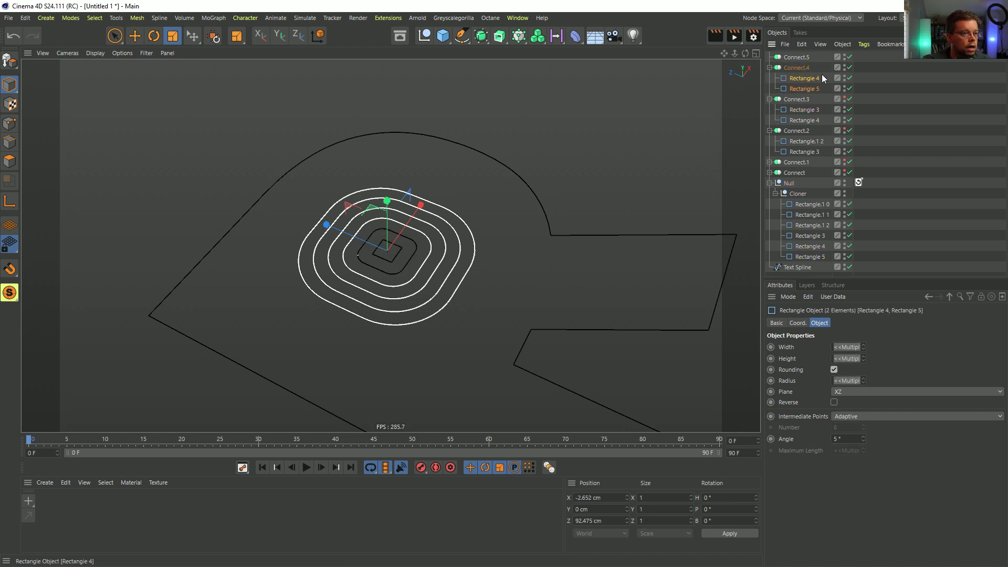
{"action": "double_click", "coordinate": [844, 66]}
Step: Copy the innermost rectangle into Connect.5 and delete the Cloner null holding the original rectangles
{"action": "left_click", "coordinate": [393, 260]}
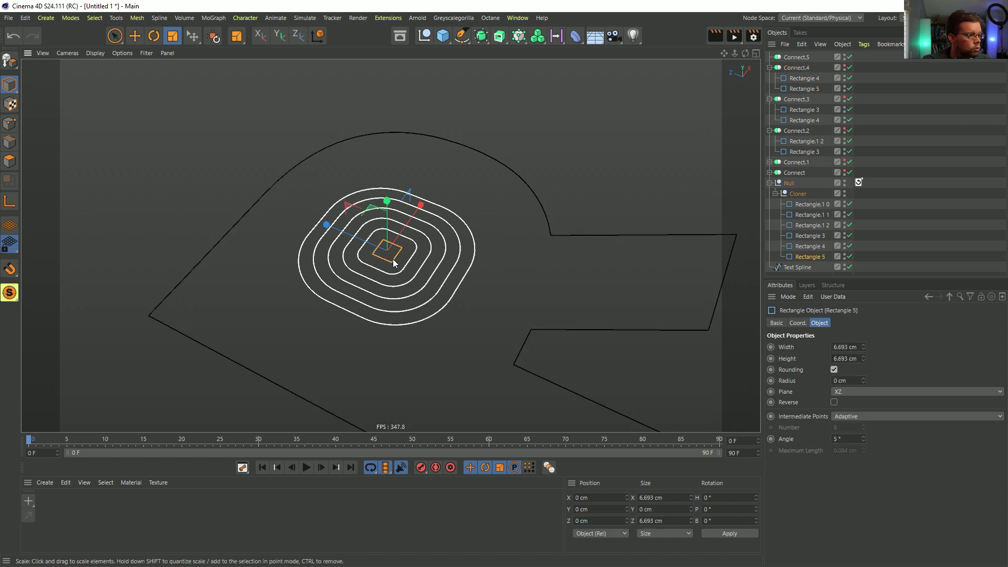
{"action": "key", "text": "ctrl+c"}
{"action": "key", "text": "ctrl+v"}
{"action": "left_click_drag", "start_coordinate": [801, 58], "coordinate": [795, 70]}
{"action": "left_click", "coordinate": [786, 206]}
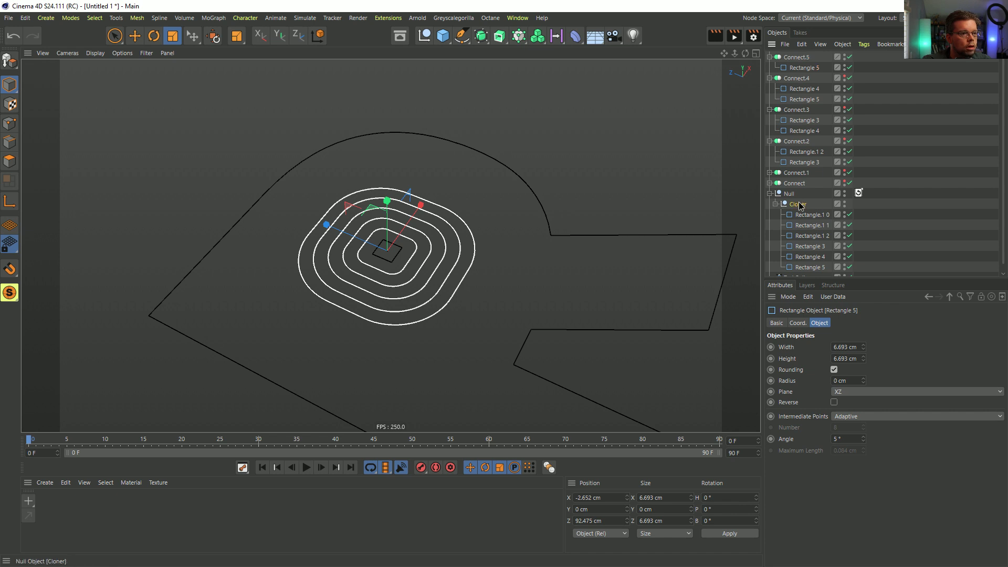
{"action": "key", "text": "Delete"}
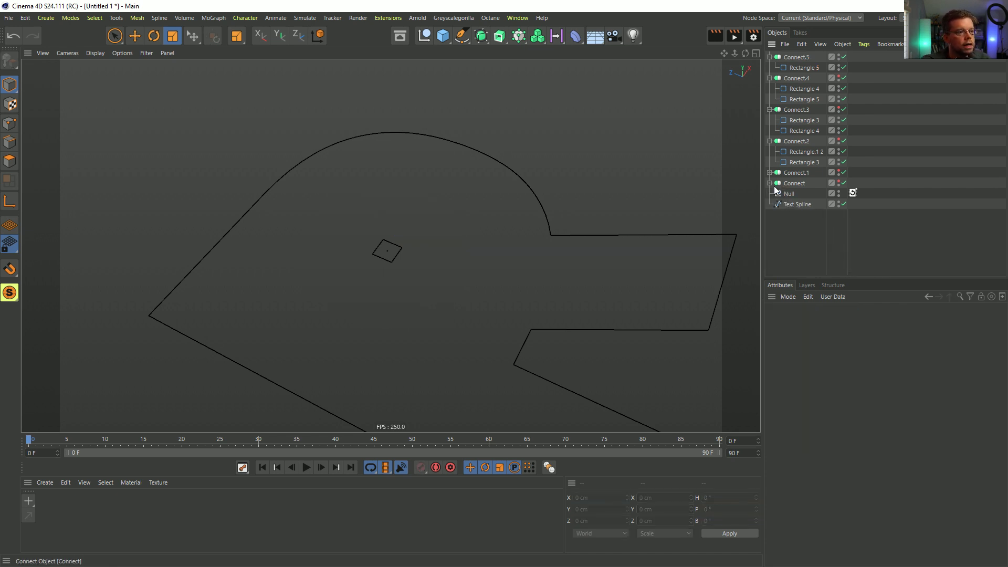
Step: Collapse the expanded Connect objects and make all six visible in the viewport
{"action": "left_click", "coordinate": [769, 140]}
{"action": "left_click", "coordinate": [770, 109]}
{"action": "left_click", "coordinate": [770, 78]}
{"action": "left_click", "coordinate": [770, 57]}
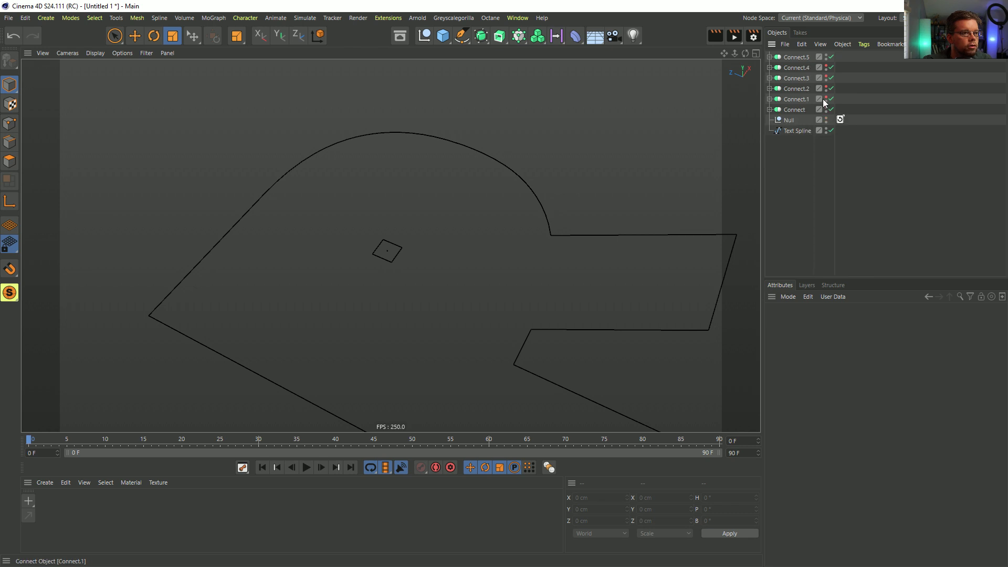
{"action": "left_click_drag", "start_coordinate": [828, 59], "coordinate": [830, 56]}
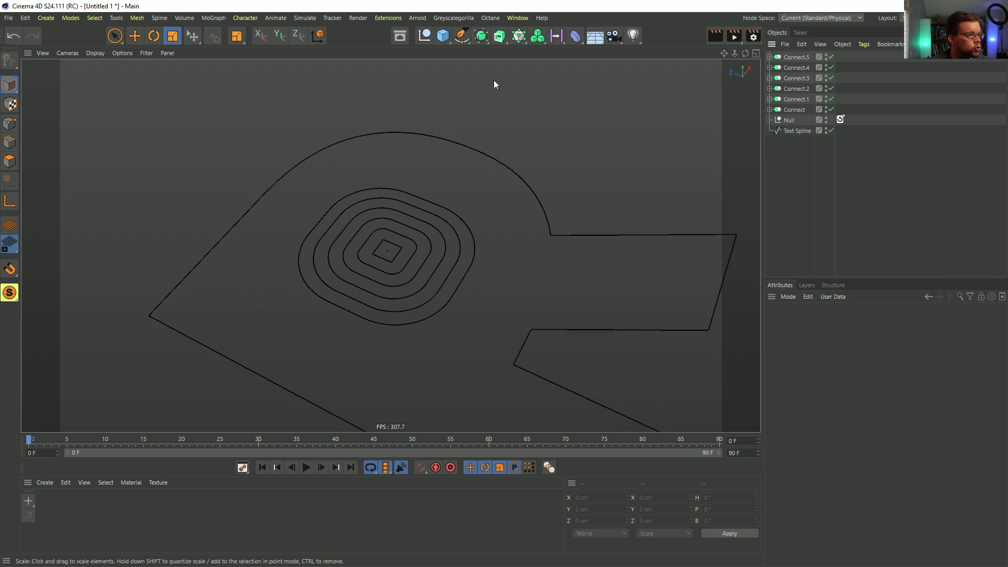
Step: Select all six Connect objects and place each one inside its own Extrude
{"action": "left_click", "coordinate": [795, 109]}
{"action": "left_click", "coordinate": [797, 56], "text": "shift"}
{"action": "left_click", "coordinate": [500, 36], "text": "alt"}
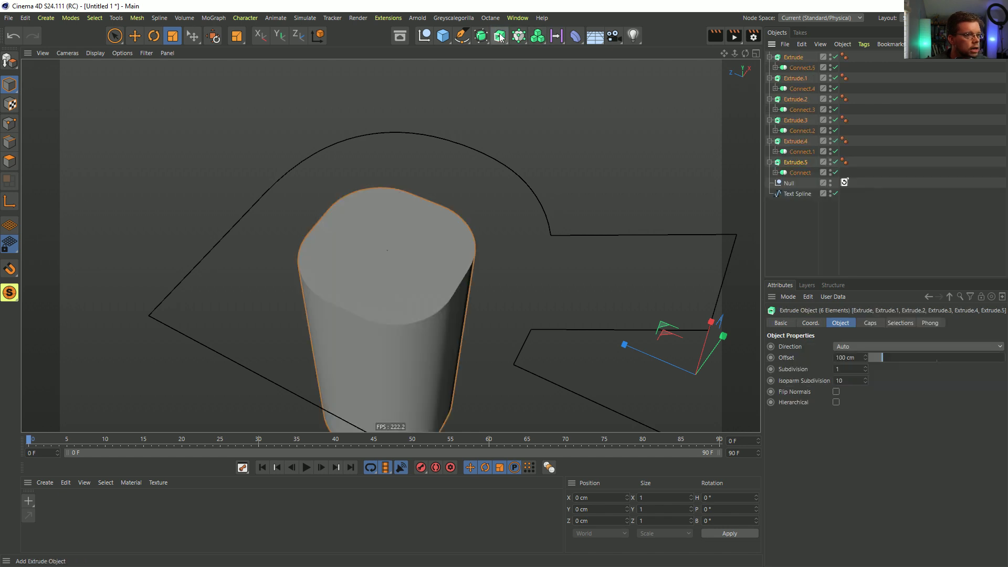
Step: Set the direction of all six Extrudes to Y, try a 20 cm offset, and reduce it to 5 cm
{"action": "left_click", "coordinate": [919, 347]}
{"action": "left_click", "coordinate": [850, 379]}
{"action": "left_click", "coordinate": [843, 357]}
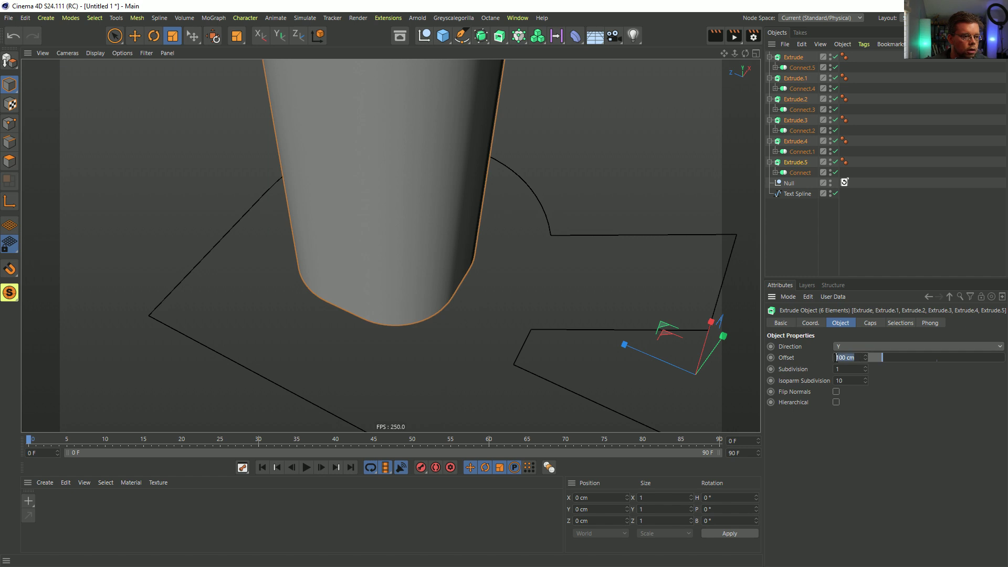
{"action": "type", "text": "20"}
{"action": "key", "text": "Return"}
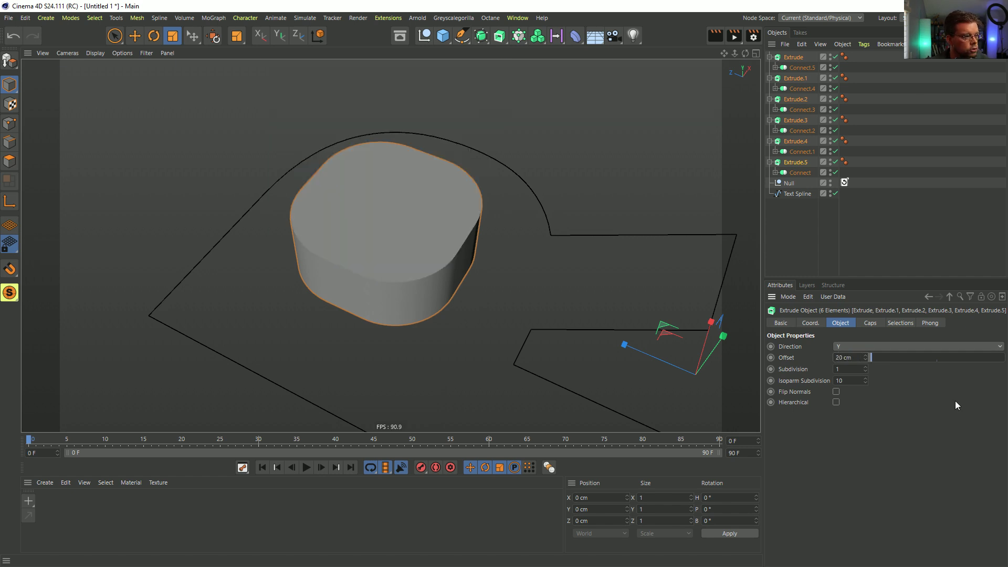
{"action": "type", "text": "5"}
{"action": "key", "text": "Return"}
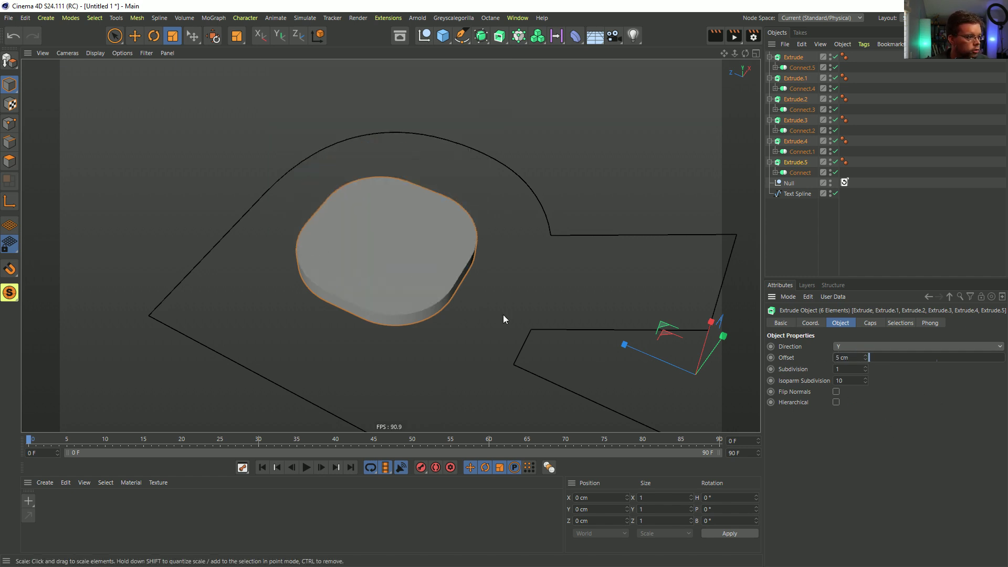
{"action": "scroll", "coordinate": [450, 278], "scroll_direction": "up", "scroll_amount": 6}
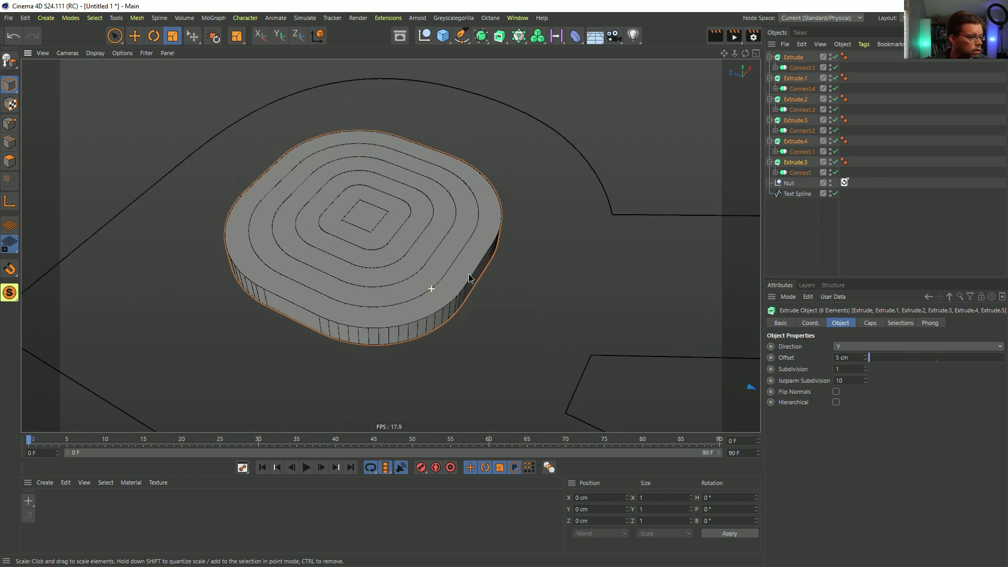
{"action": "scroll", "coordinate": [450, 293], "scroll_direction": "down", "scroll_amount": 4}
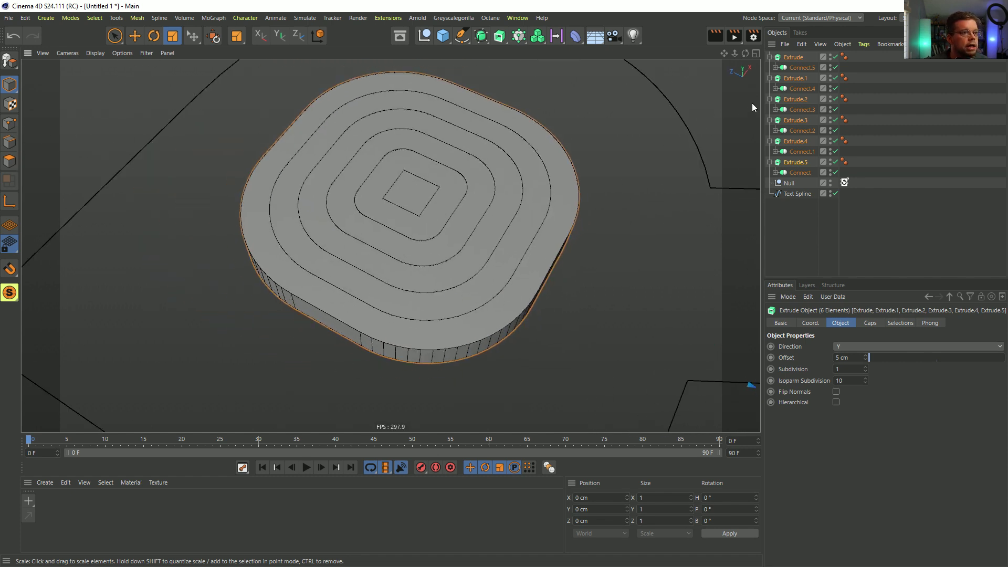
Step: Give the caps of all six Extrudes a round bevel with a size of 1 cm
{"action": "left_click", "coordinate": [870, 323]}
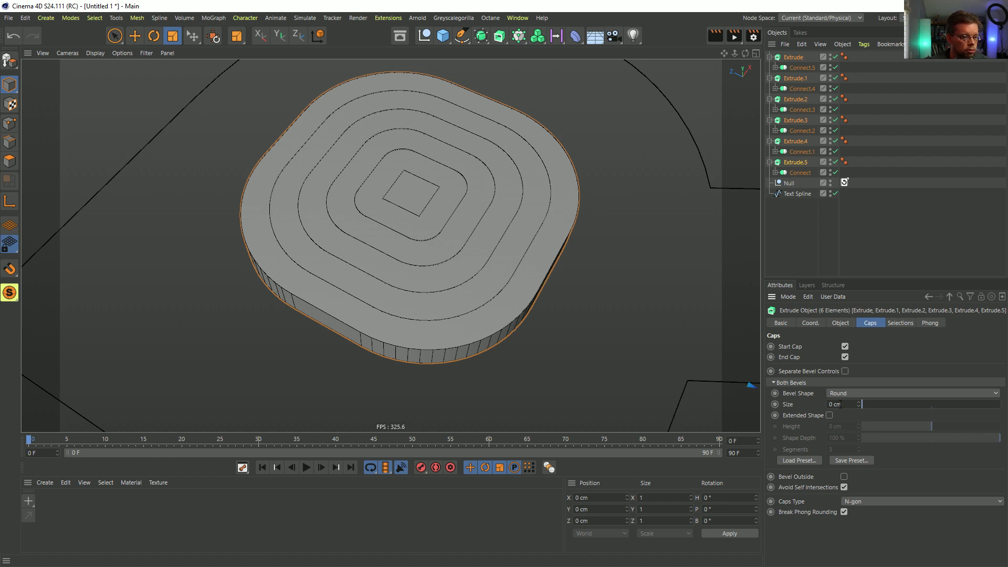
{"action": "left_click", "coordinate": [841, 323]}
{"action": "left_click", "coordinate": [870, 323]}
{"action": "left_click", "coordinate": [841, 404]}
{"action": "type", "text": "1"}
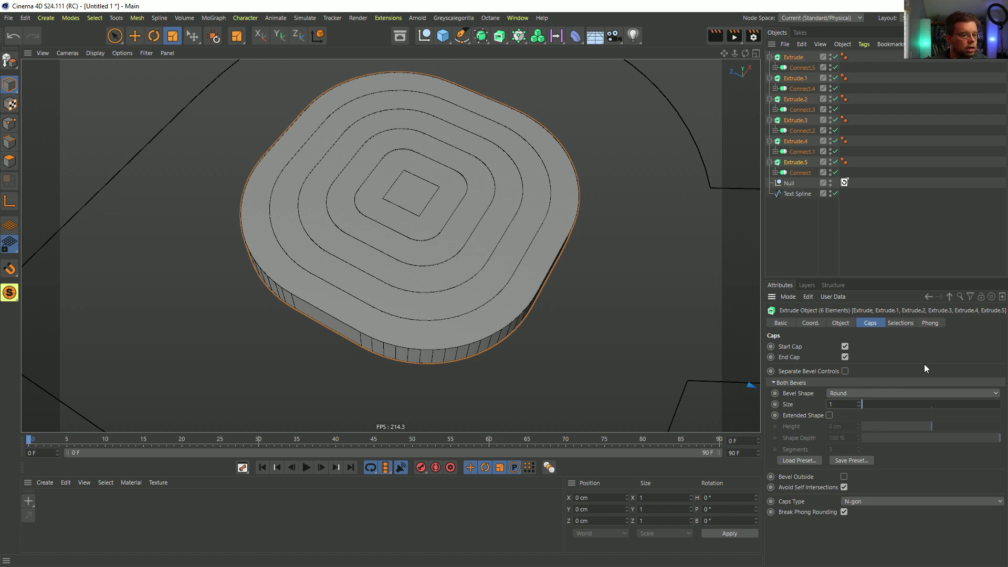
{"action": "key", "text": "Return"}
{"action": "scroll", "coordinate": [499, 299], "scroll_direction": "up", "scroll_amount": 5}
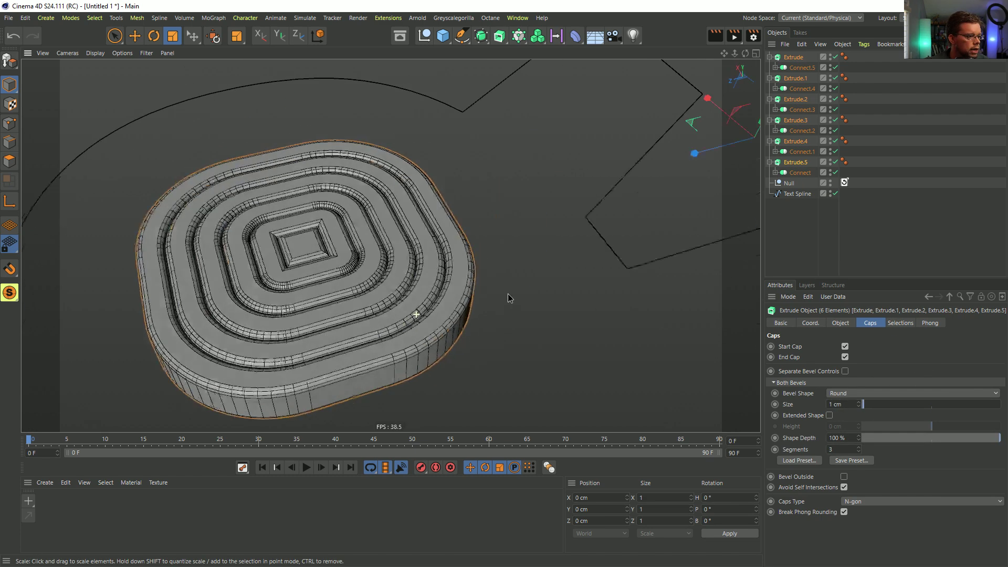
Step: Set the cap bevels of all six Extrudes to 1 segment
{"action": "left_click", "coordinate": [841, 449]}
{"action": "type", "text": "1"}
{"action": "key", "text": "Return"}
{"action": "left_click_drag", "start_coordinate": [386, 308], "coordinate": [477, 342], "text": "alt"}
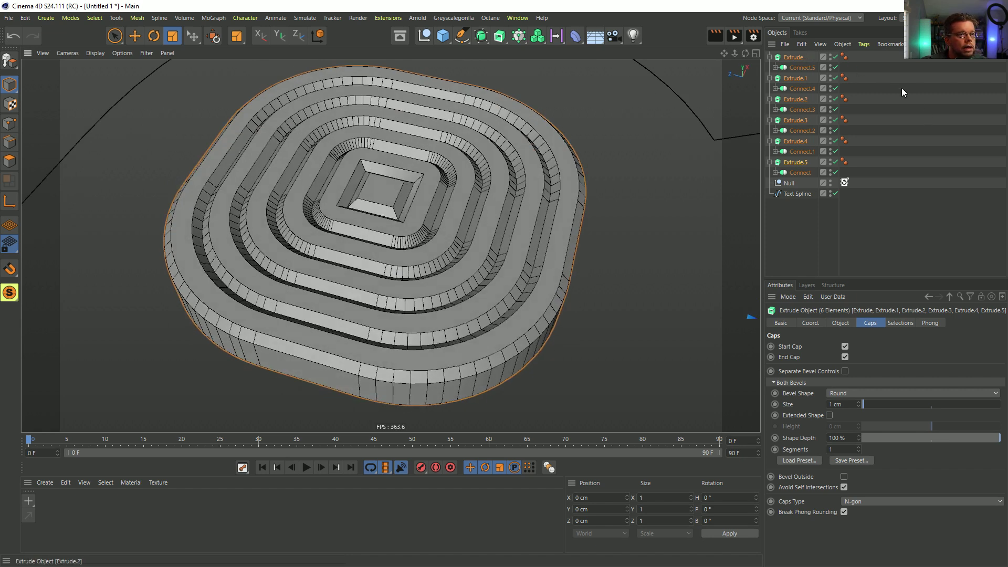
Step: Filter the objects by "re", select all rectangles, clear the filter, and set their adaptive intermediate point angle to 25°
{"action": "left_click", "coordinate": [960, 44]}
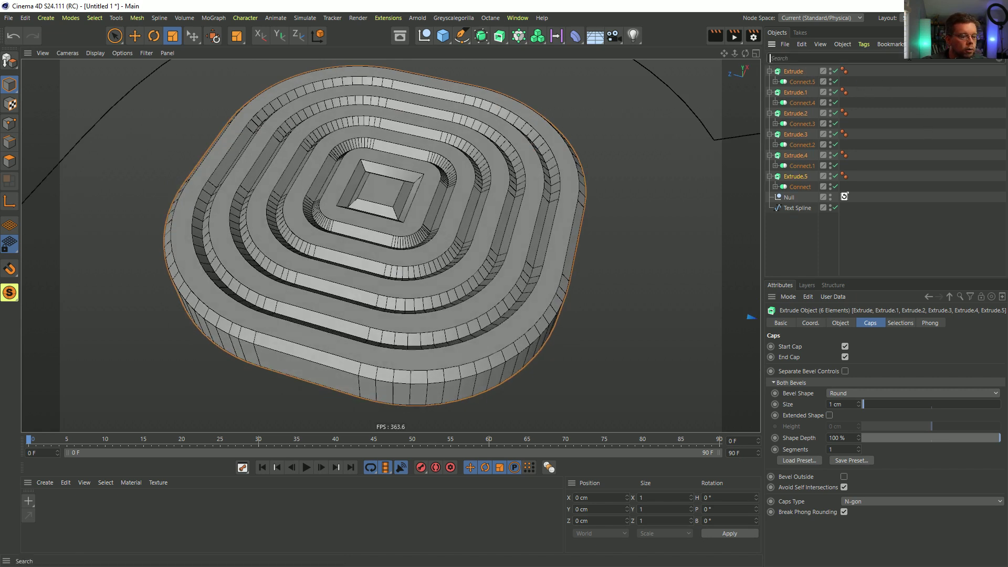
{"action": "type", "text": "re"}
{"action": "key", "text": "ctrl+a"}
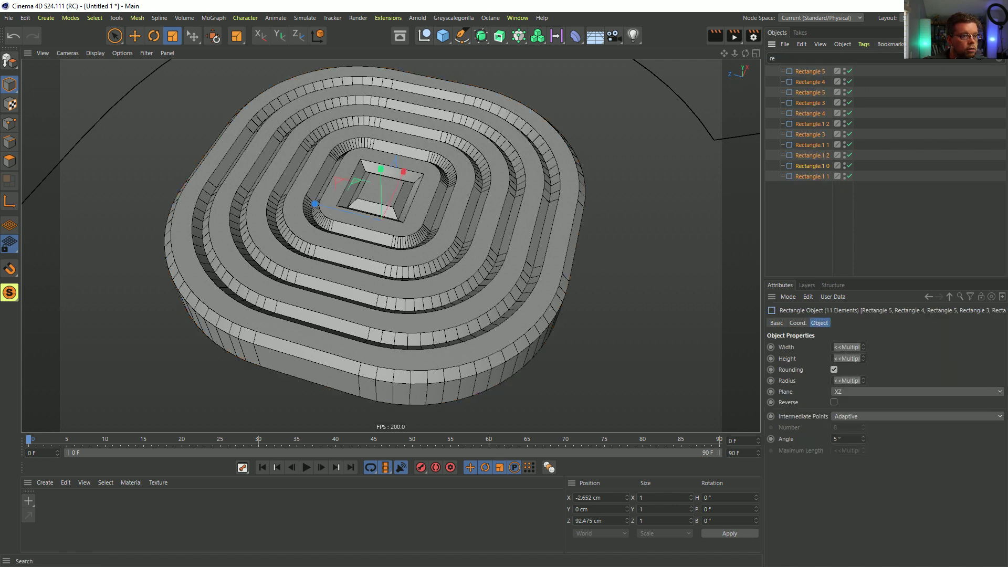
{"action": "left_click", "coordinate": [999, 59]}
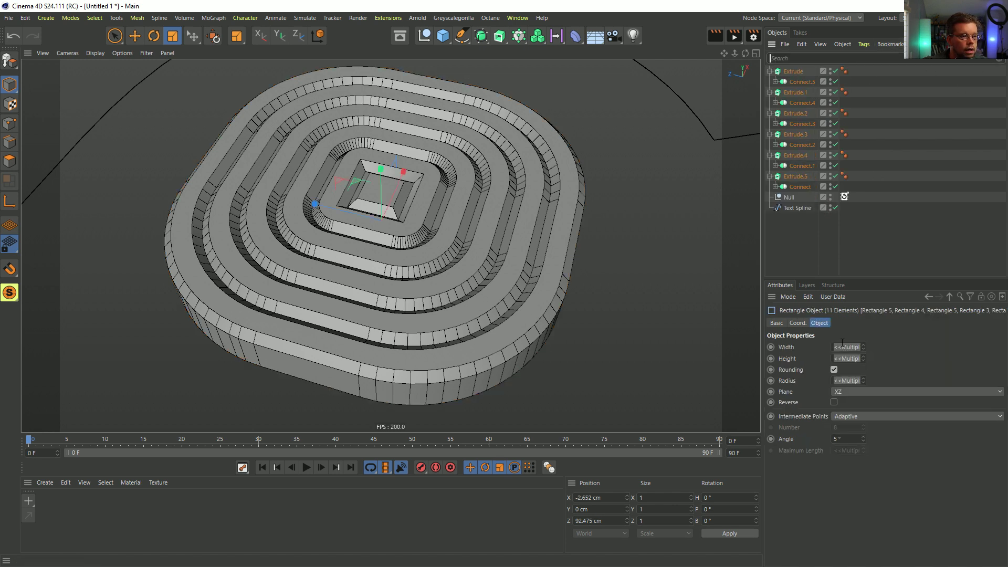
{"action": "left_click", "coordinate": [839, 440]}
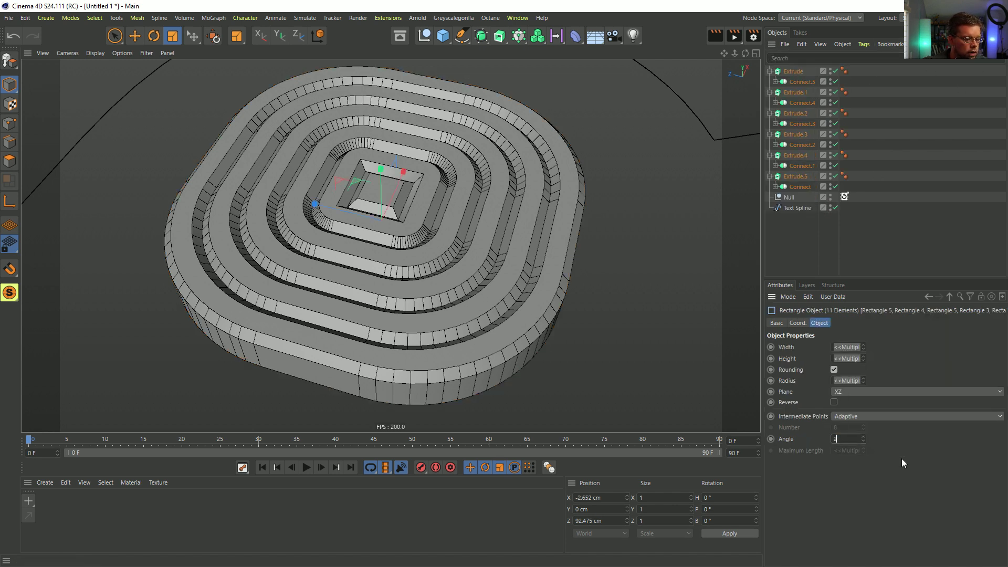
{"action": "type", "text": "25"}
{"action": "key", "text": "Return"}
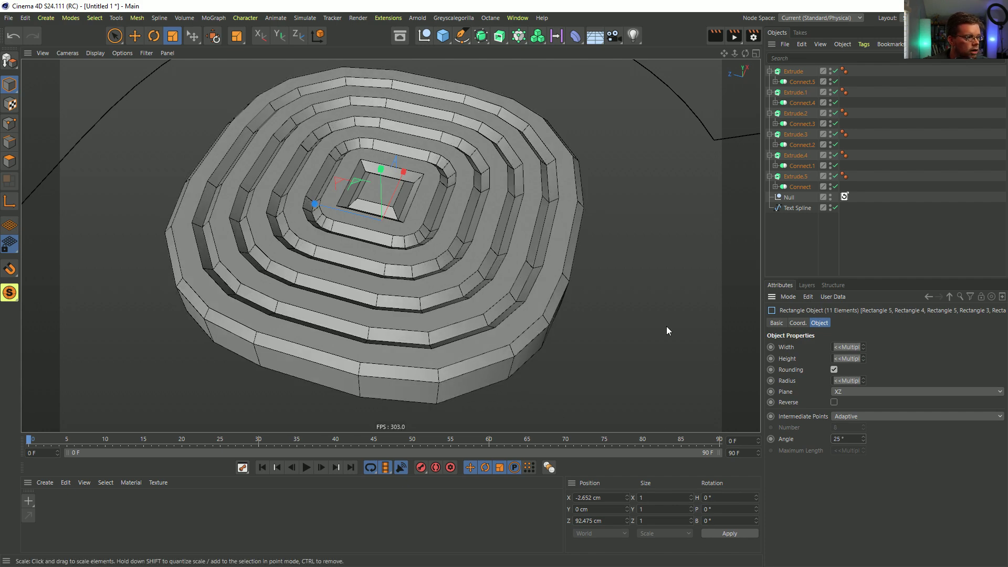
{"action": "left_click_drag", "start_coordinate": [520, 319], "coordinate": [526, 286], "text": "alt"}
Step: Lower the adaptive angle of the selected rectangles step by step to 9° for smoother corners
{"action": "left_click", "coordinate": [842, 439]}
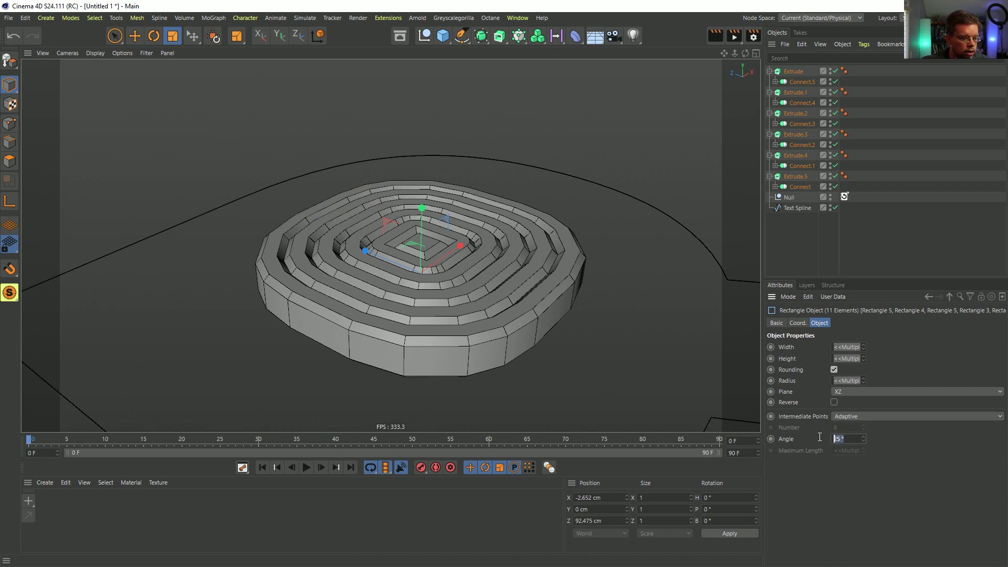
{"action": "left_click", "coordinate": [864, 441]}
{"action": "left_click", "coordinate": [864, 441]}
{"action": "left_click", "coordinate": [864, 441]}
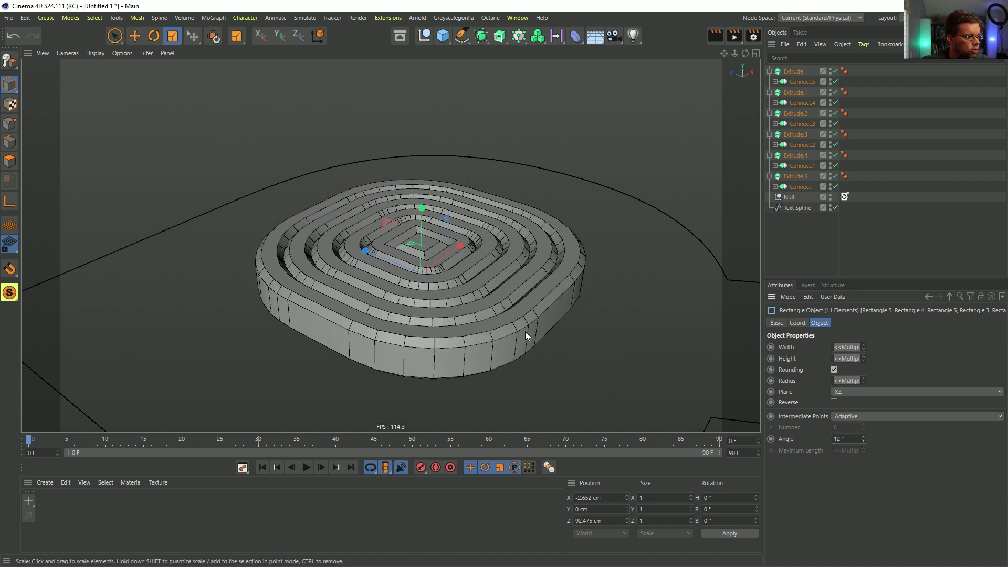
{"action": "scroll", "coordinate": [504, 357], "scroll_direction": "up", "scroll_amount": 5}
{"action": "scroll", "coordinate": [562, 376], "scroll_direction": "down", "scroll_amount": 4}
{"action": "left_click", "coordinate": [864, 443]}
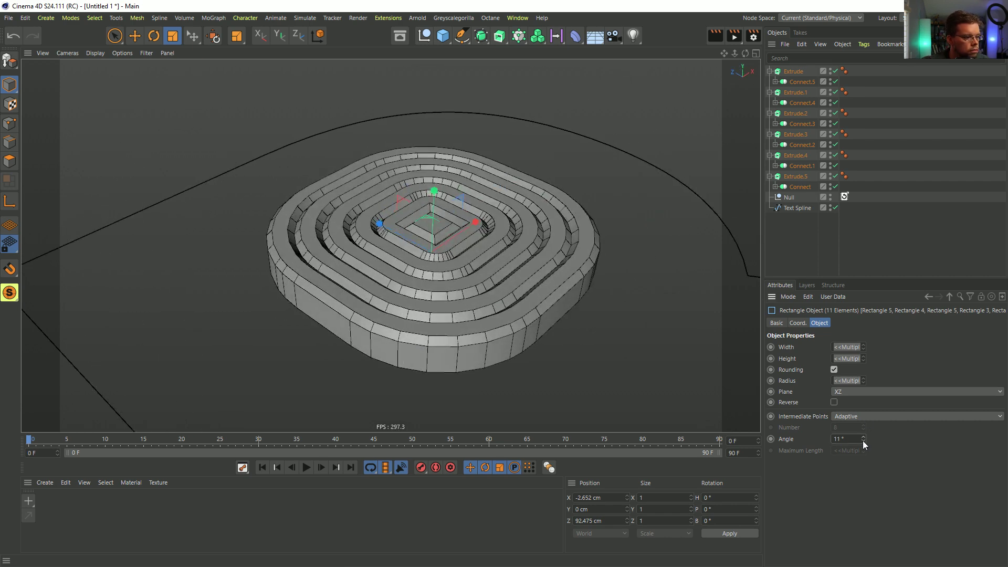
{"action": "left_click", "coordinate": [864, 443]}
{"action": "left_click", "coordinate": [864, 442]}
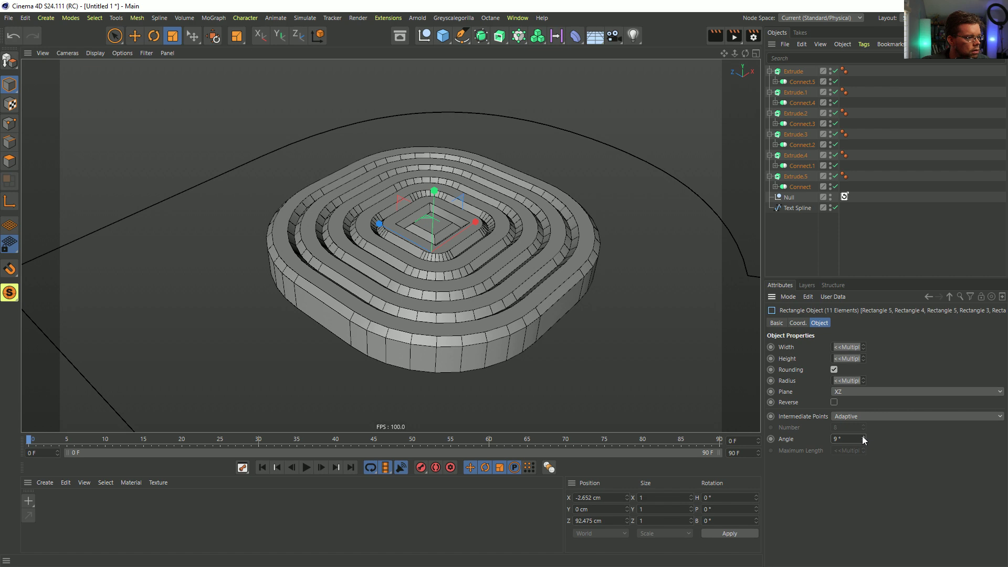
Step: Raise the adaptive angle of the selected rectangles to 15° for coarser corner segments
{"action": "left_click_drag", "start_coordinate": [735, 378], "coordinate": [518, 311], "text": "alt"}
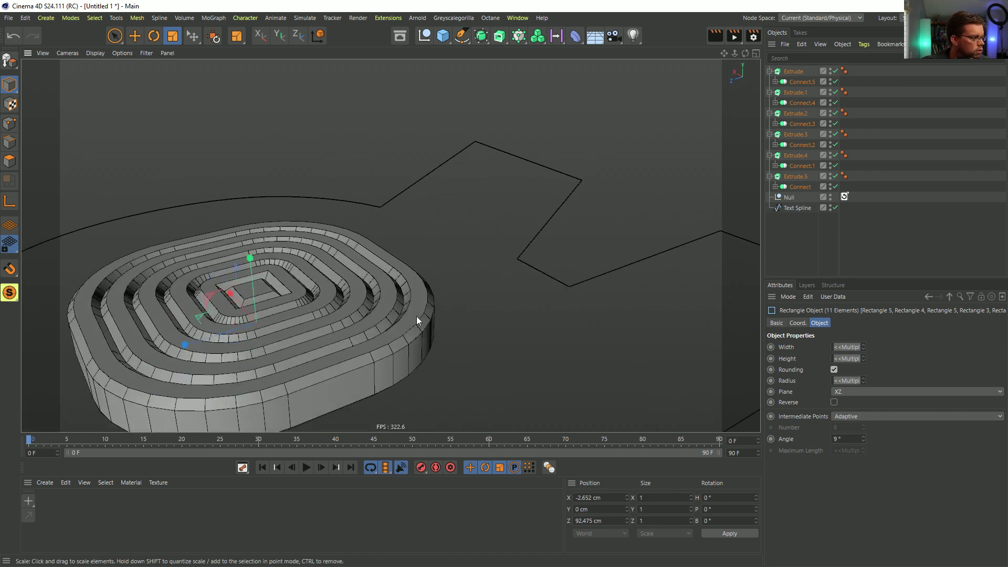
{"action": "left_click", "coordinate": [863, 437]}
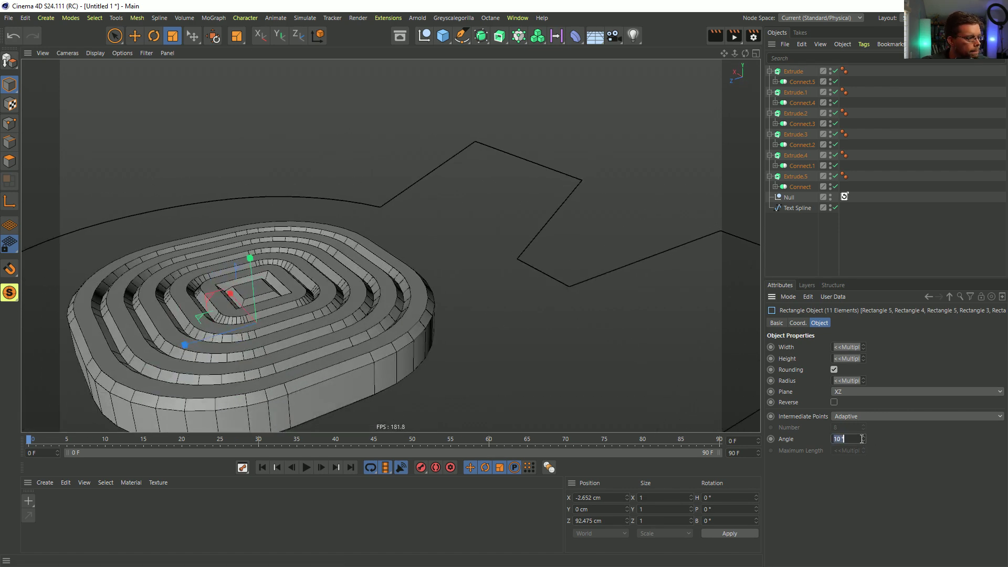
{"action": "left_click_drag", "start_coordinate": [517, 341], "coordinate": [471, 345], "text": "alt"}
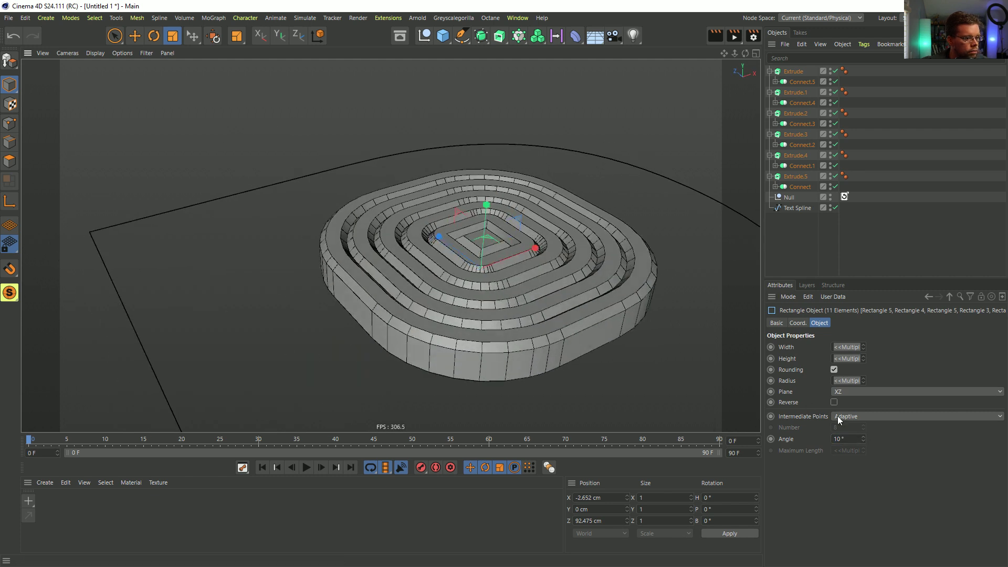
{"action": "left_click", "coordinate": [863, 436]}
{"action": "left_click", "coordinate": [863, 436]}
{"action": "left_click", "coordinate": [863, 437]}
{"action": "left_click", "coordinate": [863, 437]}
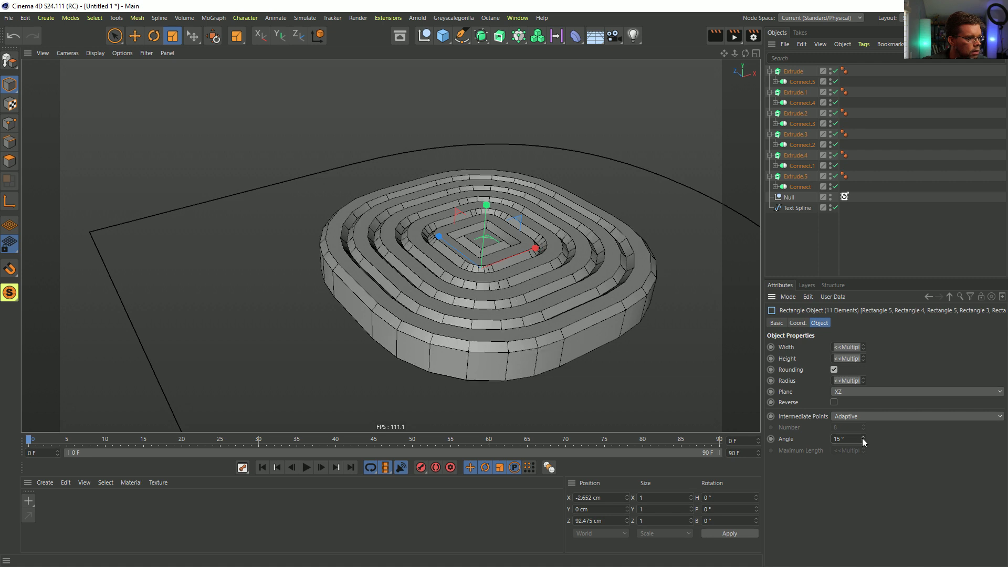
{"action": "left_click_drag", "start_coordinate": [502, 295], "coordinate": [503, 301], "text": "alt"}
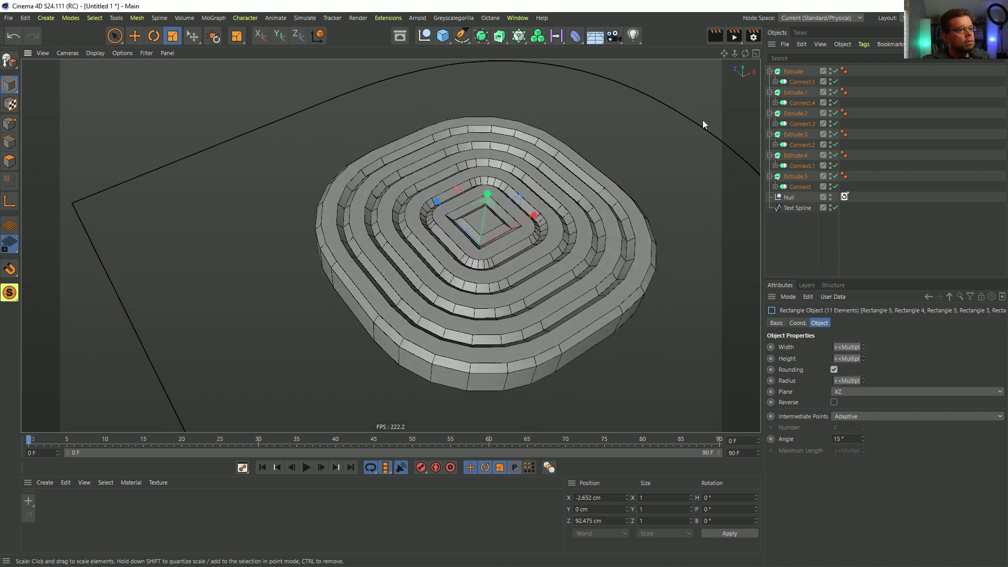
Step: Duplicate the outermost ring's Extrude and expand the Connect object inside the copy
{"action": "left_click", "coordinate": [808, 188]}
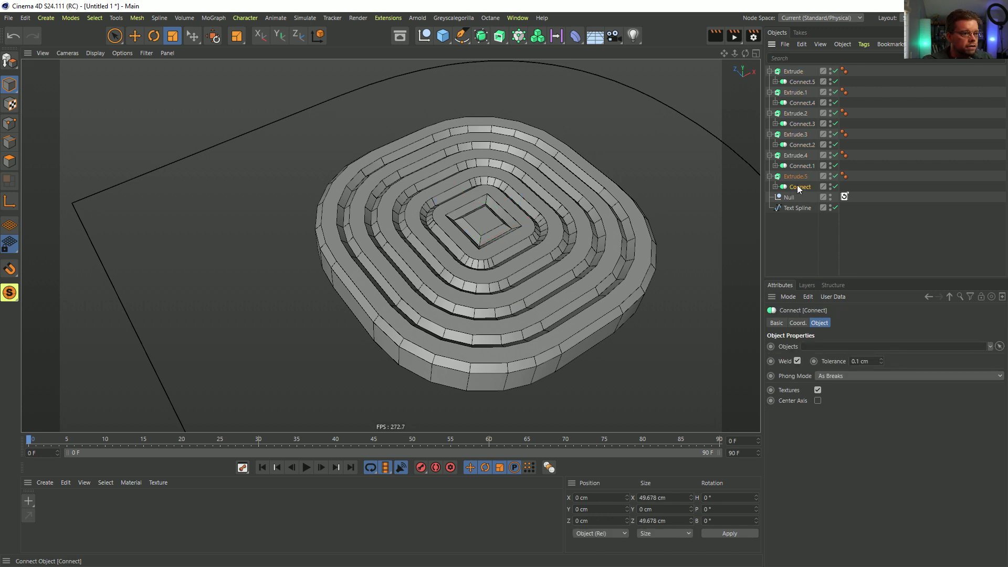
{"action": "mouse_move", "coordinate": [795, 191]}
{"action": "left_mouse_down"}
{"action": "mouse_move", "coordinate": [788, 181]}
{"action": "mouse_move", "coordinate": [782, 196]}
{"action": "left_mouse_up"}
{"action": "left_click", "coordinate": [776, 208]}
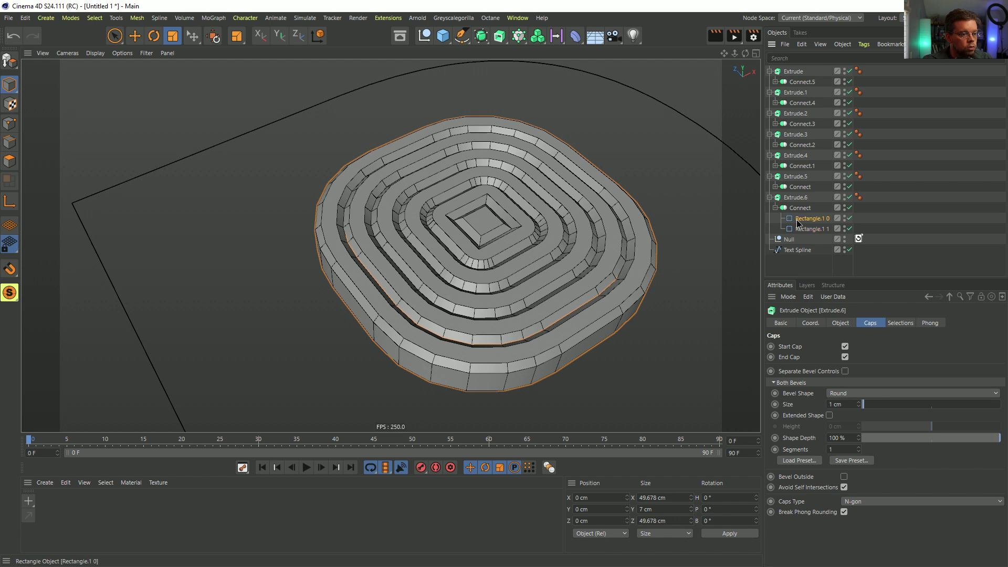
Step: Delete the inner rectangle from the duplicated Extrude's Connect object and put the Text Spline in its place, forming the R-shaped body
{"action": "left_click", "coordinate": [797, 220]}
{"action": "left_click", "coordinate": [802, 228]}
{"action": "left_click", "coordinate": [806, 218]}
{"action": "left_click", "coordinate": [808, 228]}
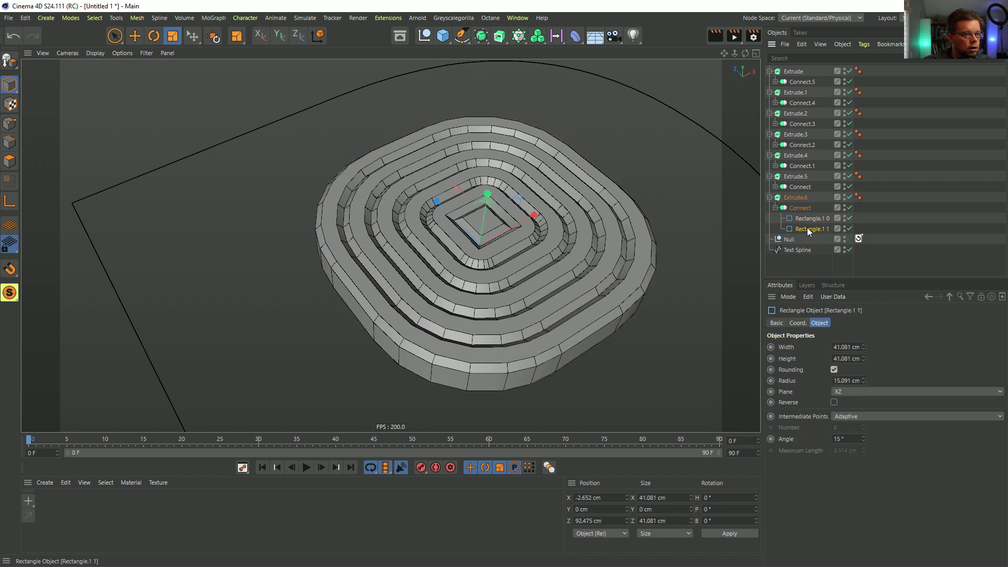
{"action": "key", "text": "Delete"}
{"action": "left_click_drag", "start_coordinate": [807, 221], "coordinate": [807, 221]}
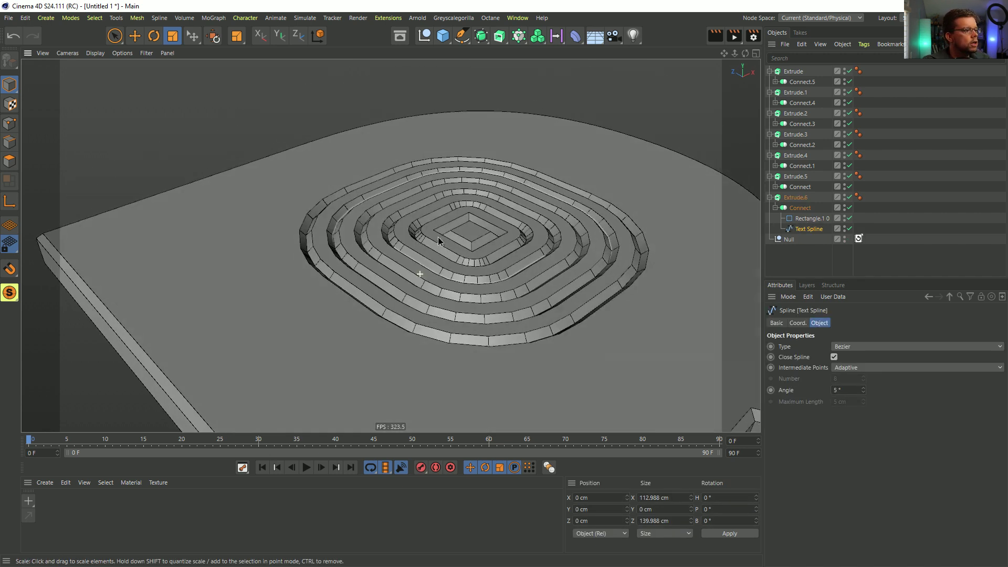
{"action": "right_click_drag", "start_coordinate": [438, 237], "coordinate": [368, 304], "text": "alt"}
{"action": "middle_click_drag", "start_coordinate": [483, 311], "coordinate": [435, 339], "text": "alt"}
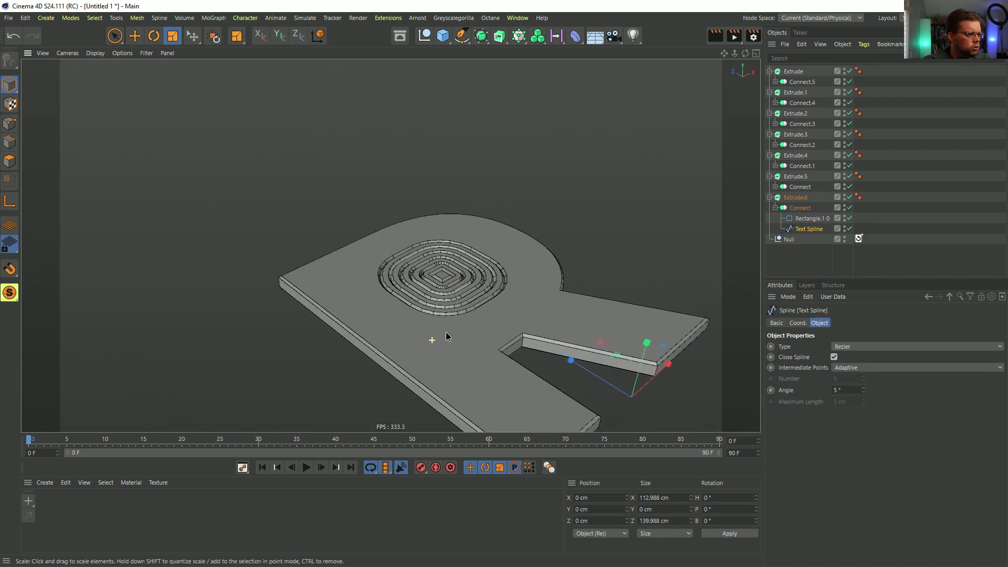
{"action": "right_click_drag", "start_coordinate": [437, 340], "coordinate": [514, 272], "text": "alt"}
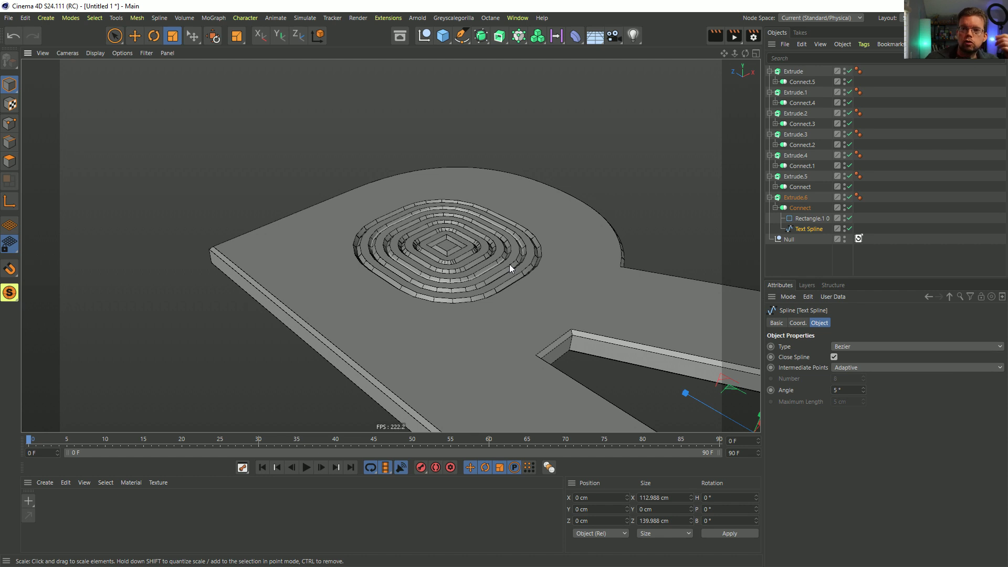
{"action": "left_click_drag", "start_coordinate": [499, 251], "coordinate": [528, 275], "text": "alt"}
{"action": "right_click_drag", "start_coordinate": [527, 275], "coordinate": [451, 226], "text": "alt"}
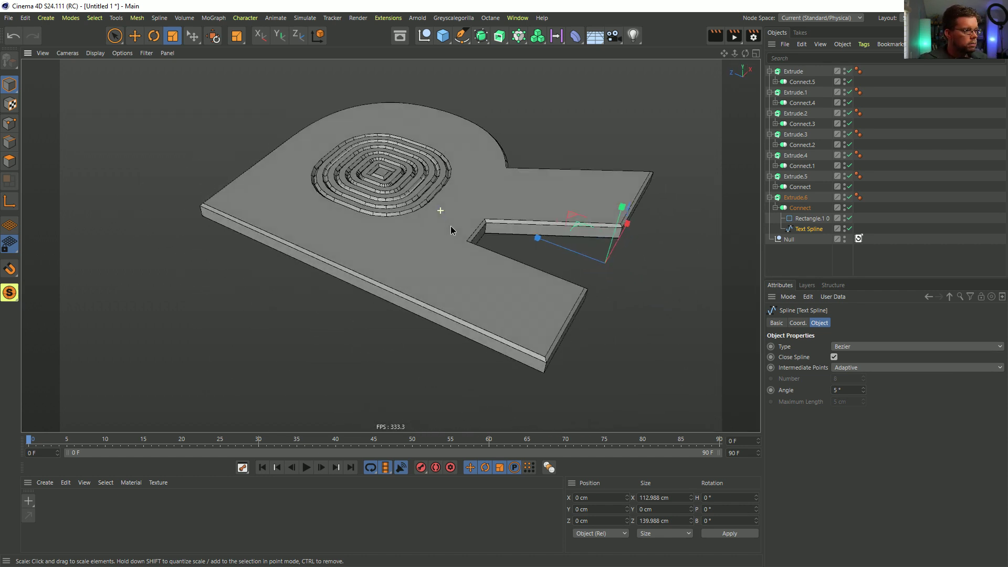
Step: Collapse the hierarchies of all seven Extrude objects
{"action": "left_click", "coordinate": [771, 197]}
{"action": "left_click", "coordinate": [771, 176]}
{"action": "left_click", "coordinate": [771, 156]}
{"action": "left_click", "coordinate": [770, 134]}
{"action": "left_click", "coordinate": [770, 113]}
{"action": "left_click", "coordinate": [770, 92]}
{"action": "left_click", "coordinate": [771, 71]}
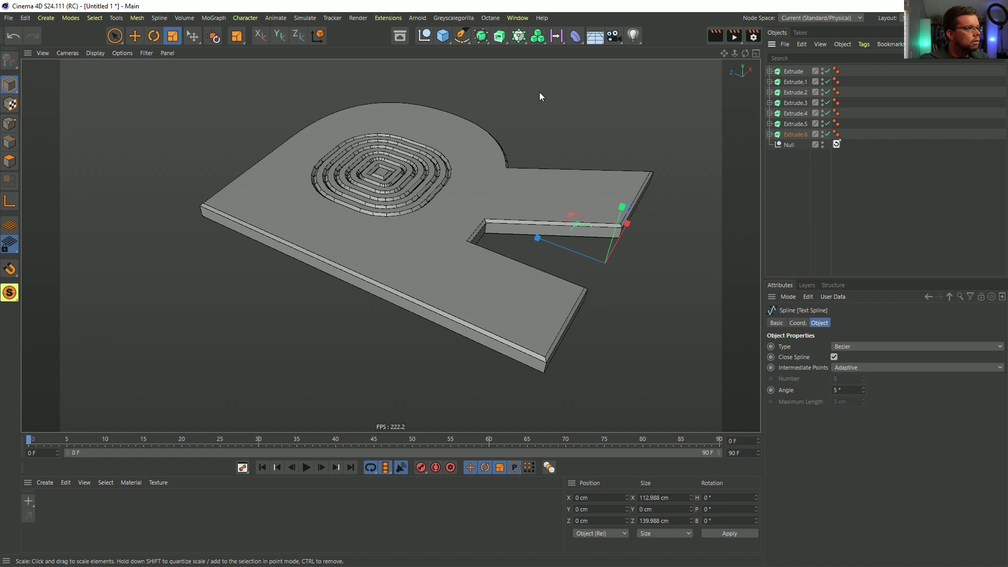
Step: Create a null and place all seven Extrude objects inside it
{"action": "left_click", "coordinate": [425, 37]}
{"action": "left_click", "coordinate": [789, 83], "text": "shift"}
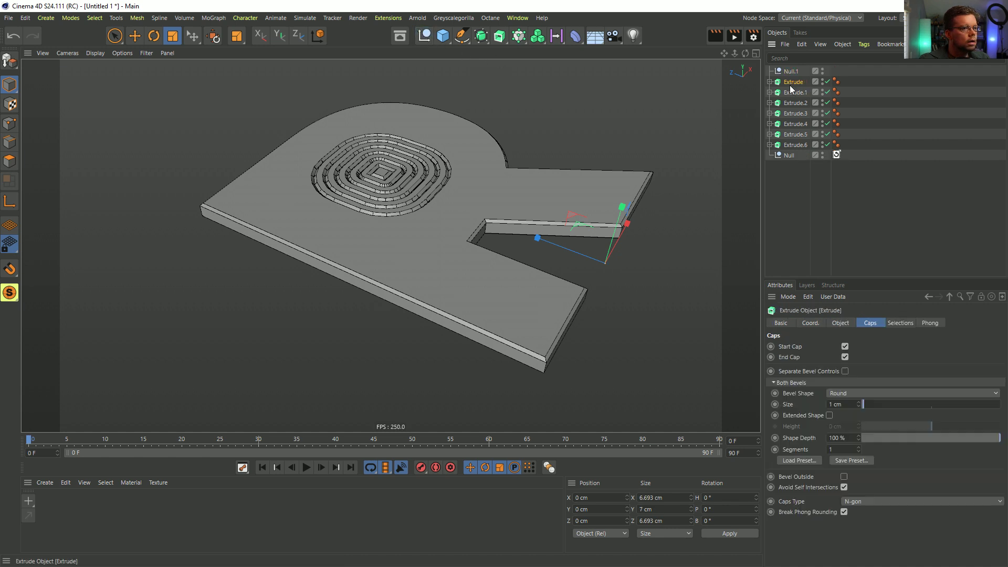
{"action": "left_click_drag", "start_coordinate": [784, 90], "coordinate": [792, 72]}
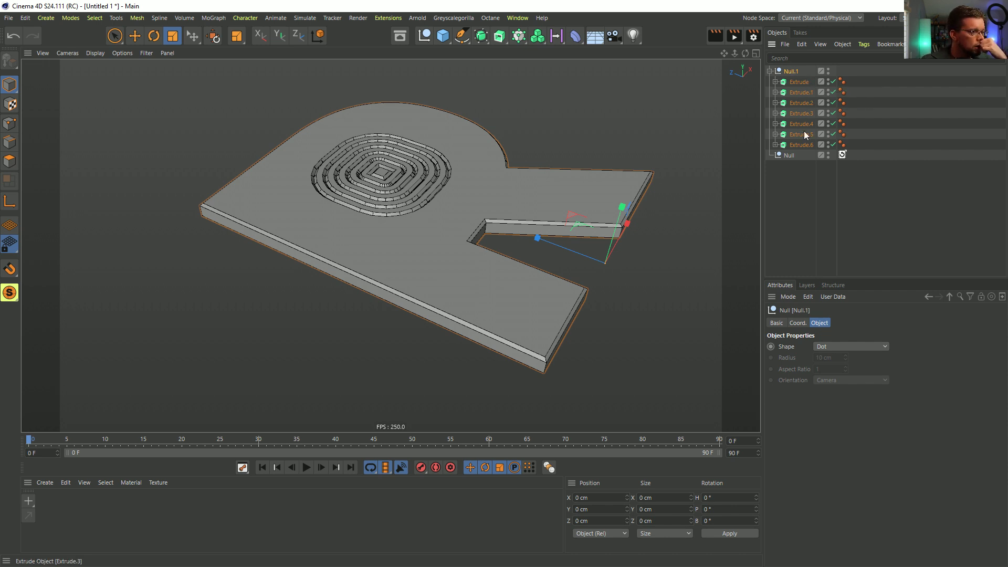
Step: Rename the Extrude that holds the R shape as Body
{"action": "left_click", "coordinate": [806, 146]}
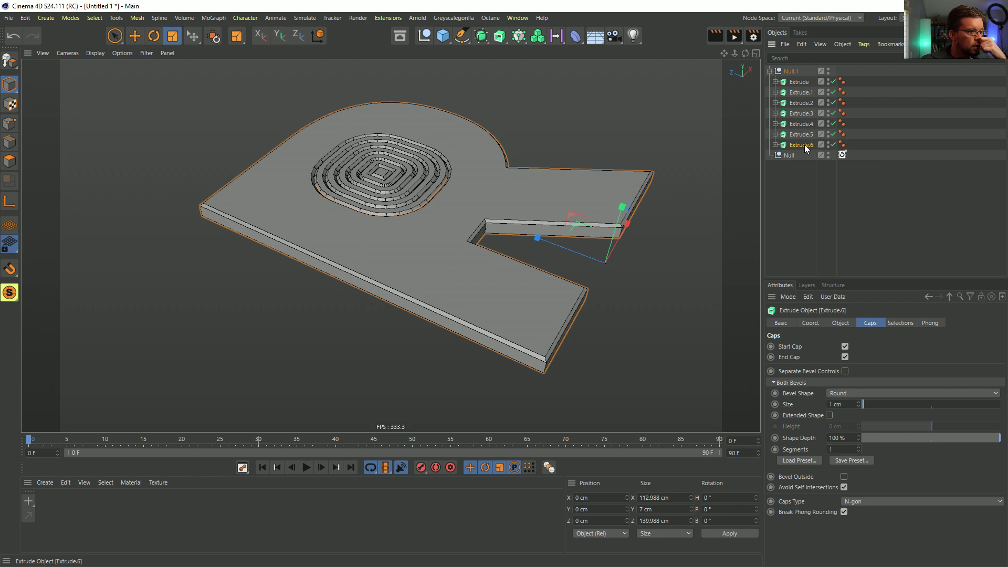
{"action": "double_click", "coordinate": [800, 145]}
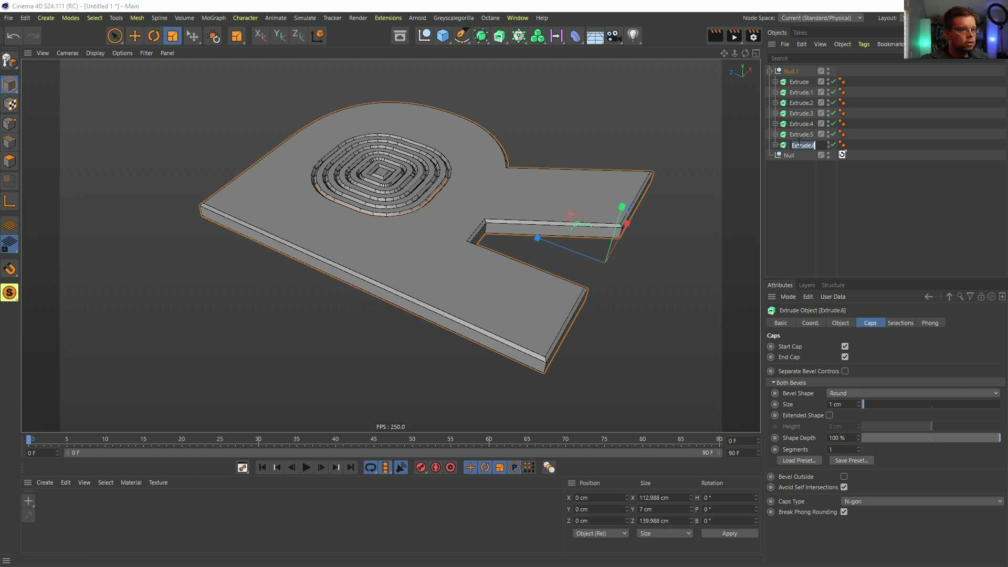
{"action": "type", "text": "Eody"}
{"action": "key", "text": "Return"}
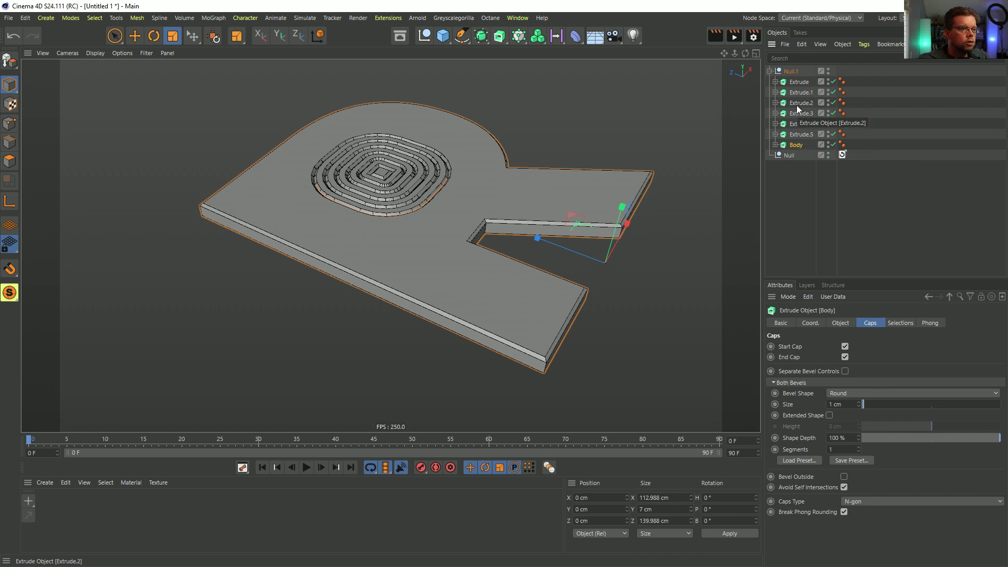
Step: Select the six ring Extrudes, leaving out the Body, and set their display color to On
{"action": "left_click", "coordinate": [798, 133]}
{"action": "key", "text": "Up"}
{"action": "key", "text": "Up"}
{"action": "key", "text": "Up"}
{"action": "key", "text": "Up"}
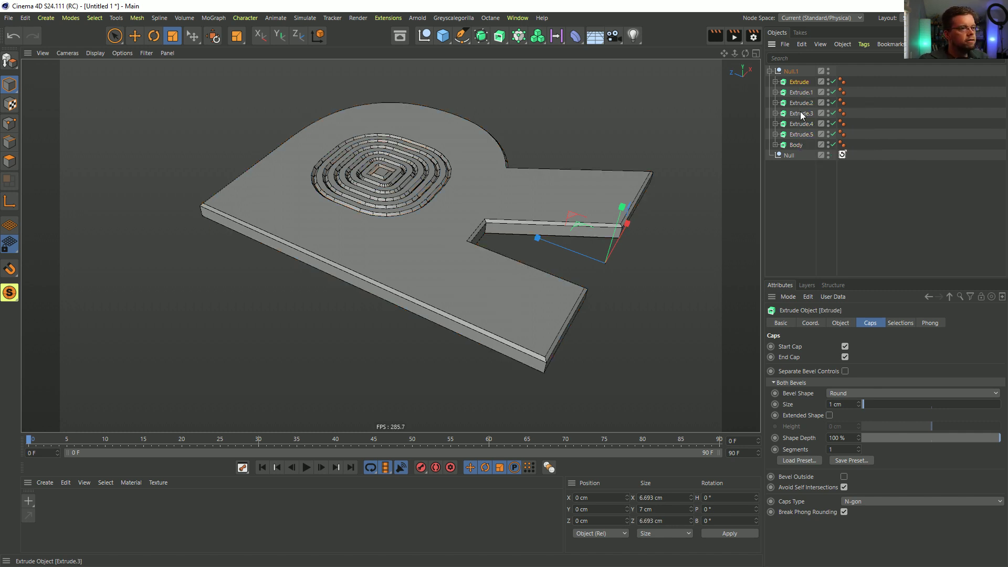
{"action": "left_click", "coordinate": [805, 134]}
{"action": "left_click", "coordinate": [800, 83], "text": "shift"}
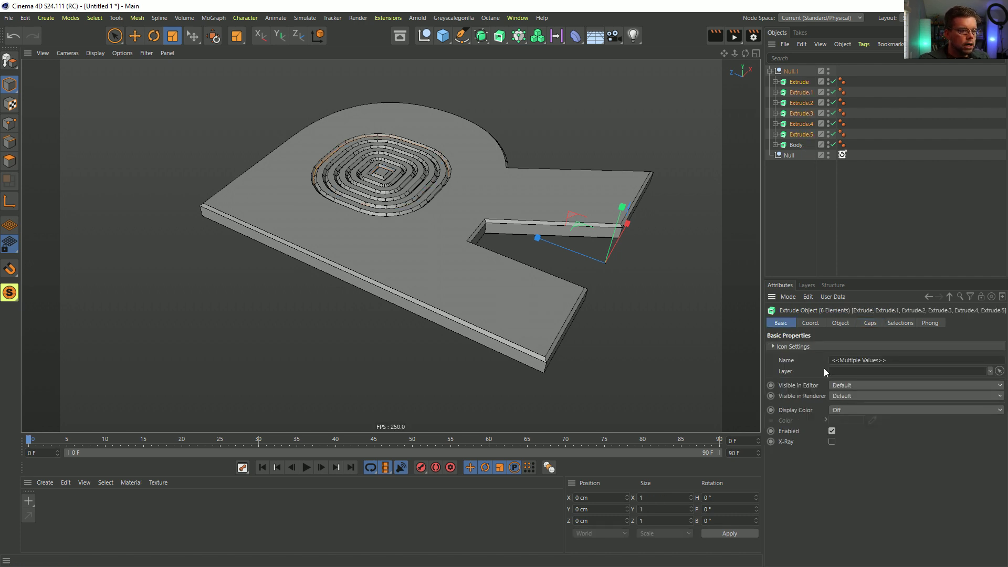
{"action": "left_click", "coordinate": [849, 410]}
{"action": "left_click", "coordinate": [844, 444]}
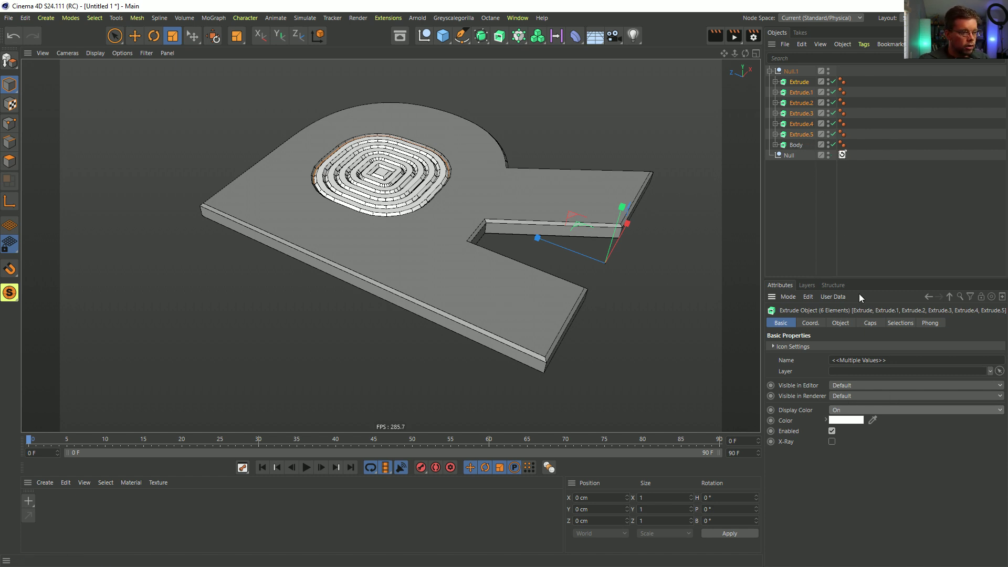
Step: Set the rings' display color to a muted green with hue 102°, saturation about 40% and value 63%
{"action": "left_click", "coordinate": [852, 420]}
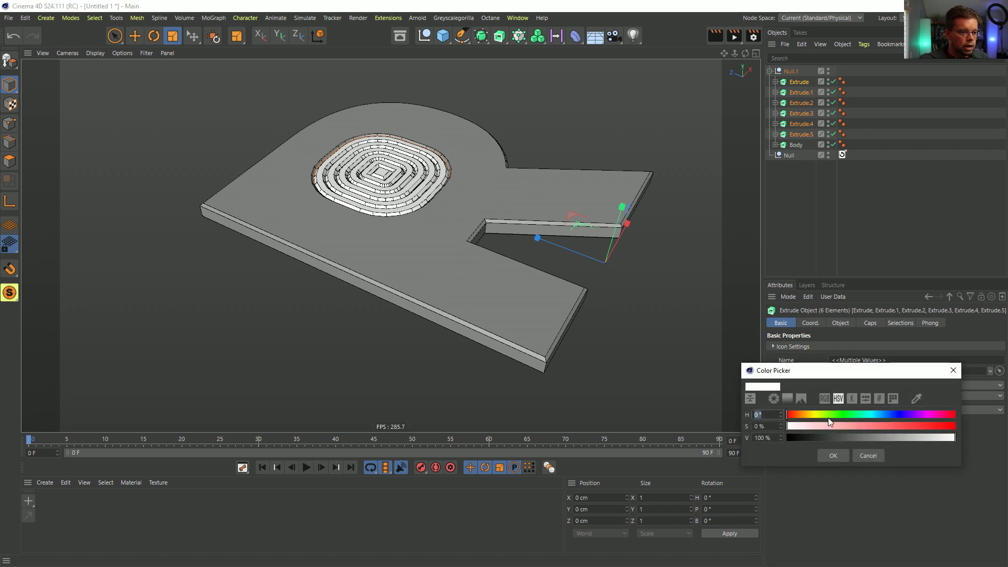
{"action": "left_click_drag", "start_coordinate": [812, 413], "coordinate": [870, 424]}
{"action": "left_click", "coordinate": [893, 436]}
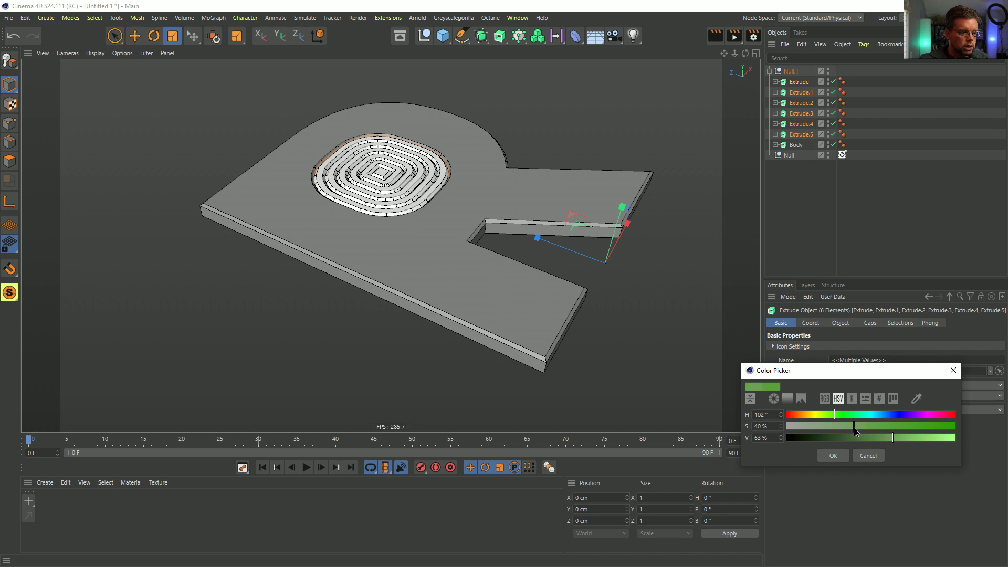
{"action": "left_click", "coordinate": [841, 456]}
Step: Keep only Extrude.1, Extrude.3 and Extrude.5 selected and change their display color to a dark teal with hue about 186°
{"action": "left_click", "coordinate": [800, 120], "text": "ctrl"}
{"action": "left_click", "coordinate": [799, 102], "text": "ctrl"}
{"action": "left_click", "coordinate": [799, 82], "text": "ctrl"}
{"action": "left_click", "coordinate": [855, 421]}
{"action": "left_click_drag", "start_coordinate": [858, 418], "coordinate": [877, 419]}
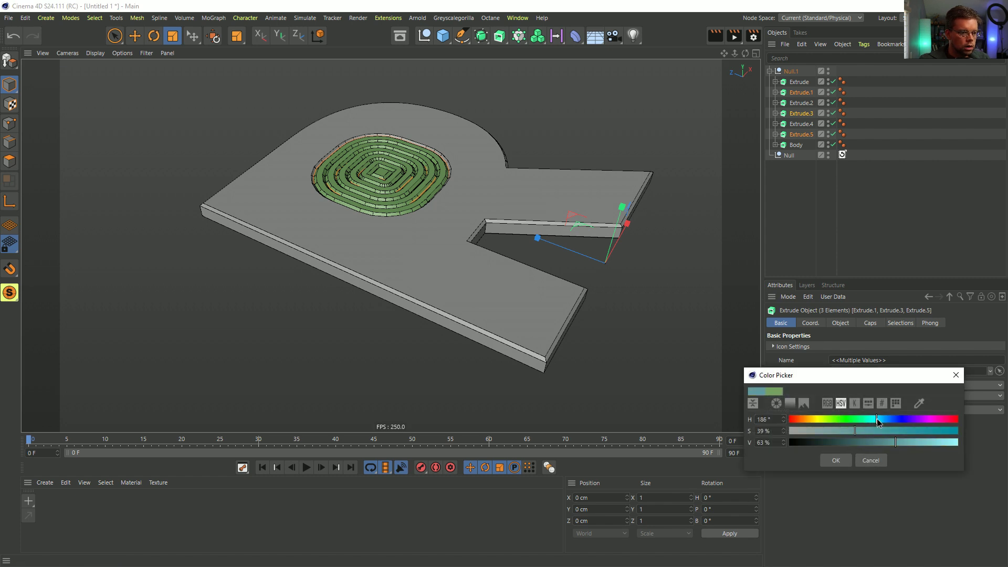
{"action": "left_click", "coordinate": [862, 446]}
{"action": "left_click", "coordinate": [836, 460]}
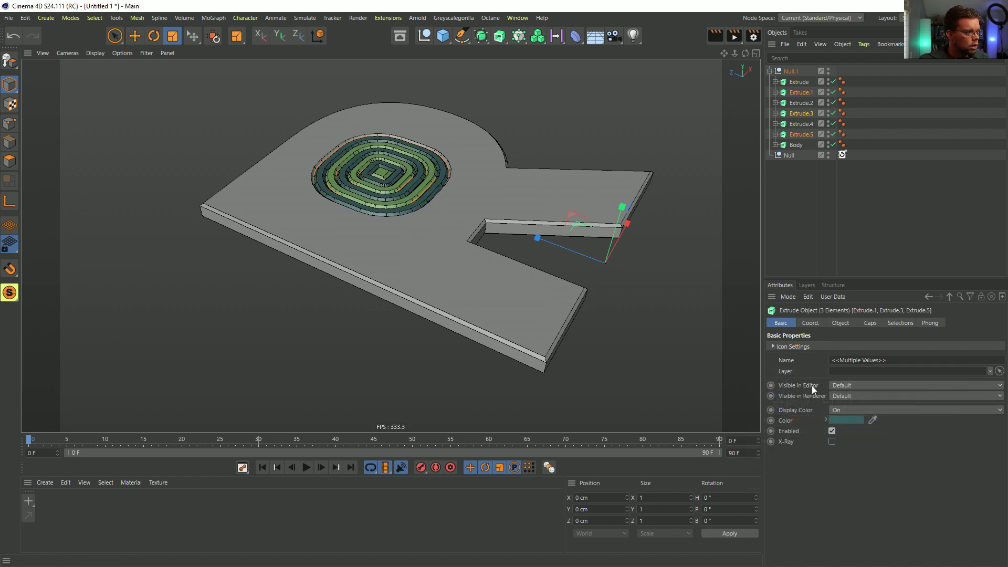
Step: Turn on the Body's display color and set it to a neutral grey with a value of about 52%
{"action": "left_click", "coordinate": [780, 229]}
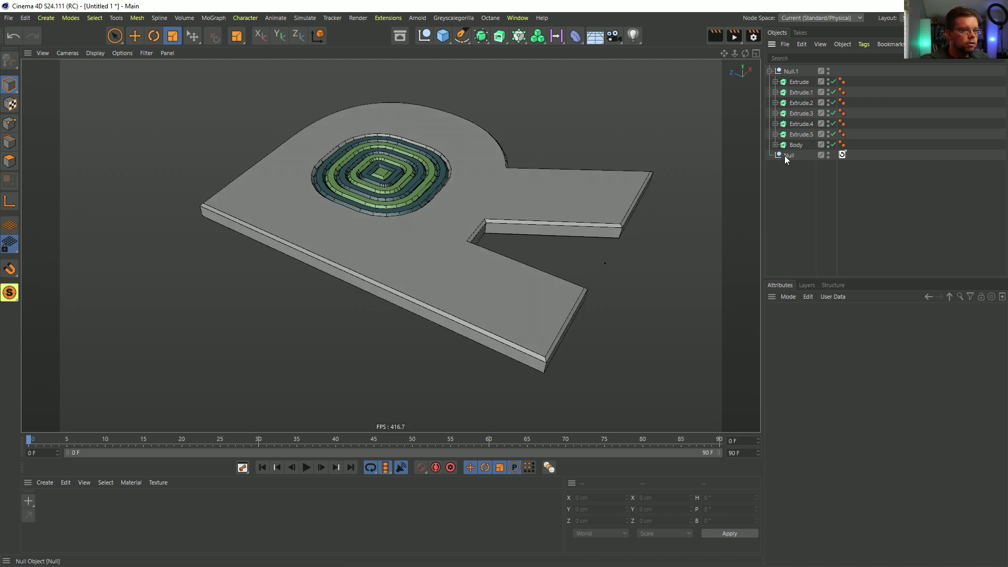
{"action": "left_click", "coordinate": [795, 145]}
{"action": "left_click", "coordinate": [853, 410]}
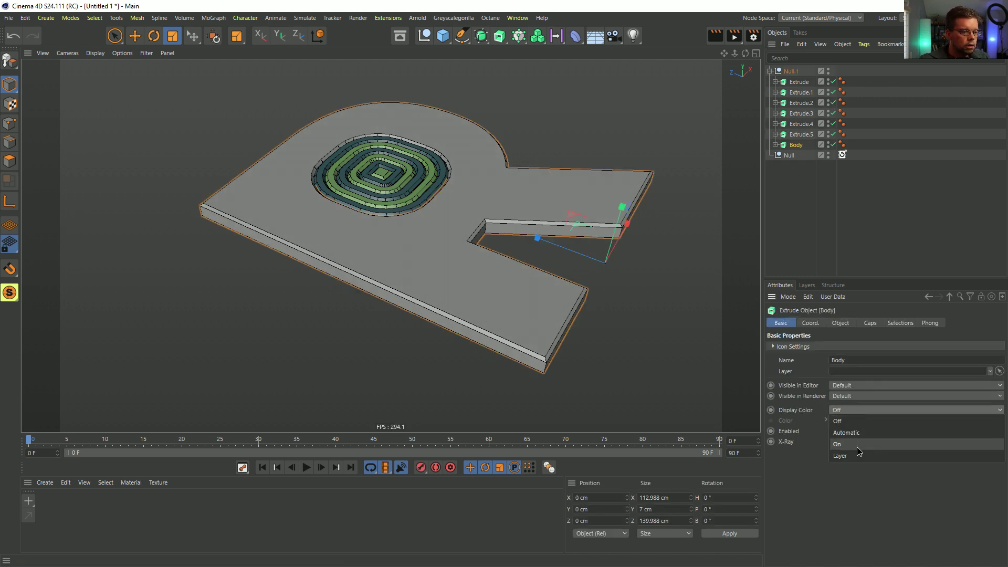
{"action": "left_click", "coordinate": [857, 446]}
{"action": "left_click", "coordinate": [852, 421]}
{"action": "left_click", "coordinate": [875, 441]}
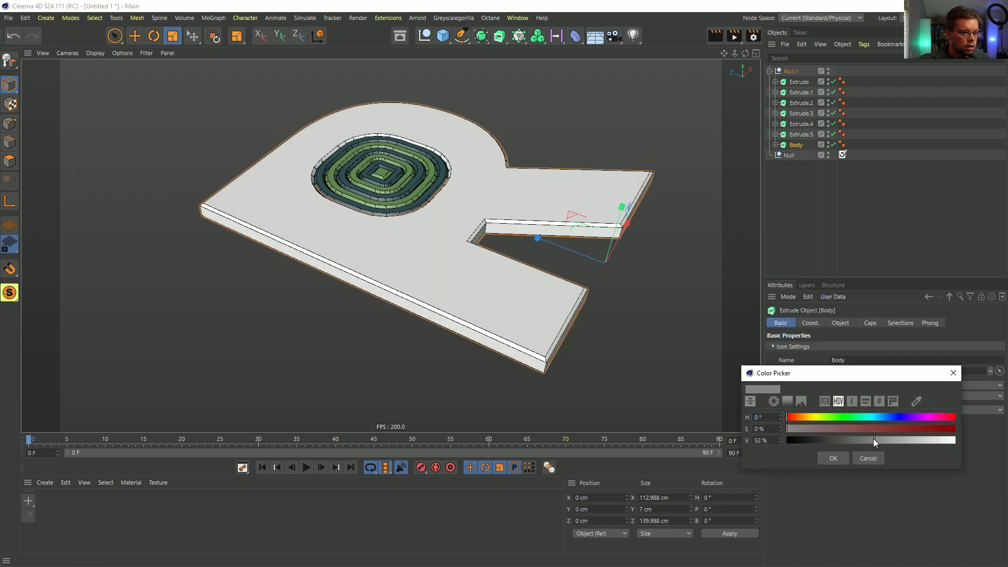
{"action": "left_click", "coordinate": [833, 457]}
{"action": "left_click", "coordinate": [809, 205]}
{"action": "left_click_drag", "start_coordinate": [479, 176], "coordinate": [485, 198], "text": "alt"}
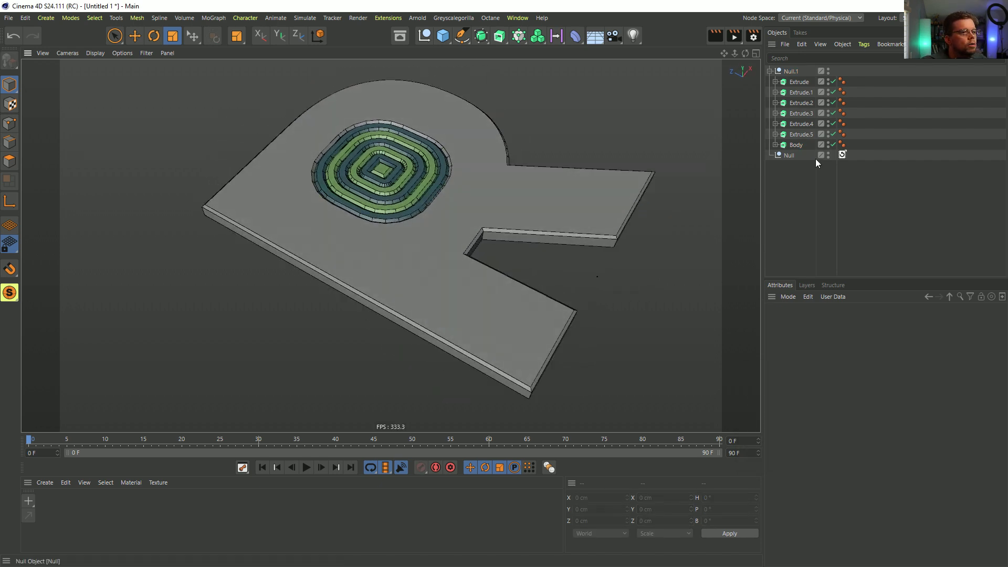
Step: Apply Rigid Body simulation tags to the Body and all six ring Extrudes
{"action": "left_click", "coordinate": [799, 144]}
{"action": "right_click", "coordinate": [796, 144]}
{"action": "key", "text": "Escape"}
{"action": "left_click", "coordinate": [798, 82], "text": "shift"}
{"action": "right_click", "coordinate": [799, 84]}
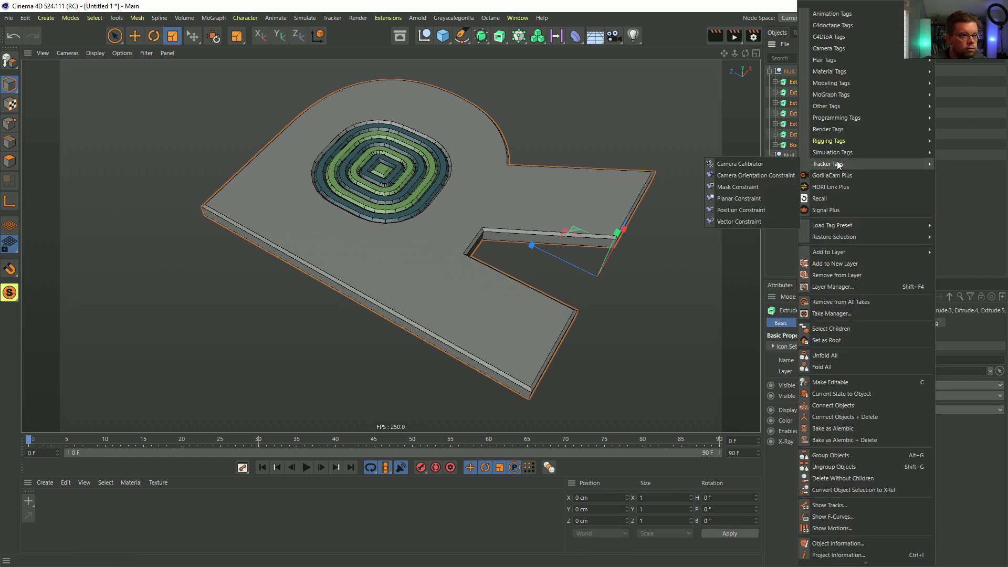
{"action": "mouse_move", "coordinate": [836, 155]}
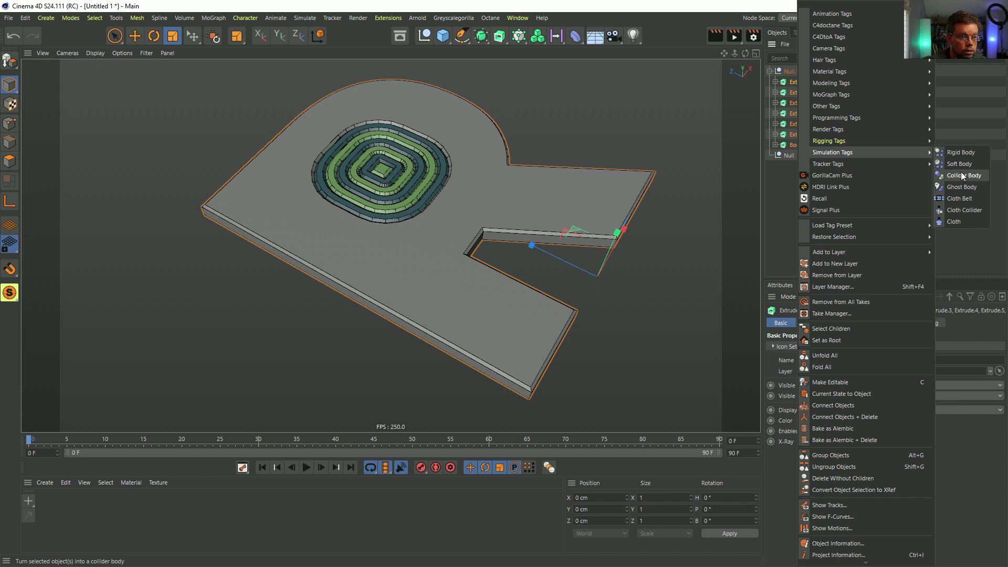
{"action": "left_click", "coordinate": [962, 153]}
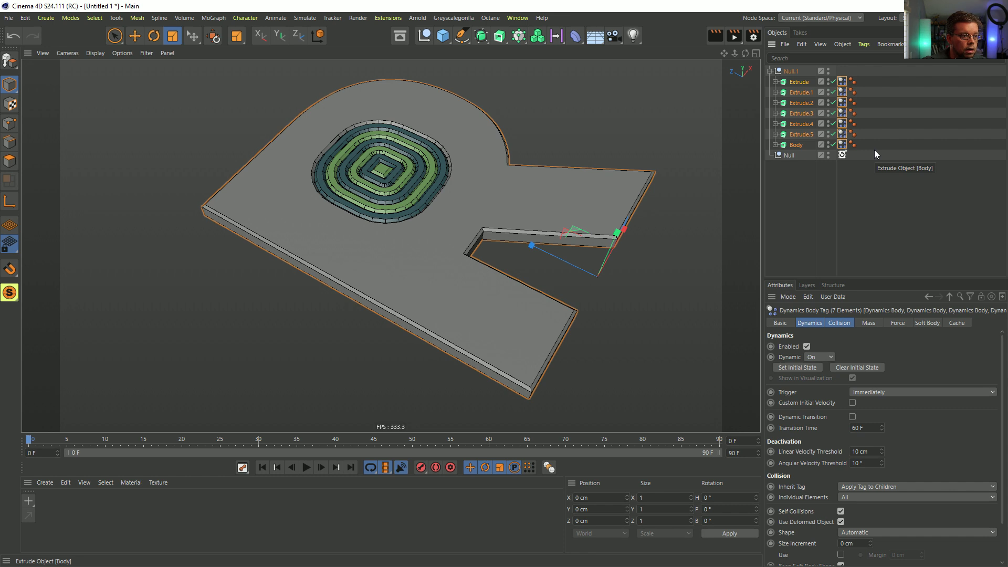
Step: Remove the Rigid Body tags and group the six ring Extrudes under a new null inside the main null, beside the Body
{"action": "left_click", "coordinate": [797, 84]}
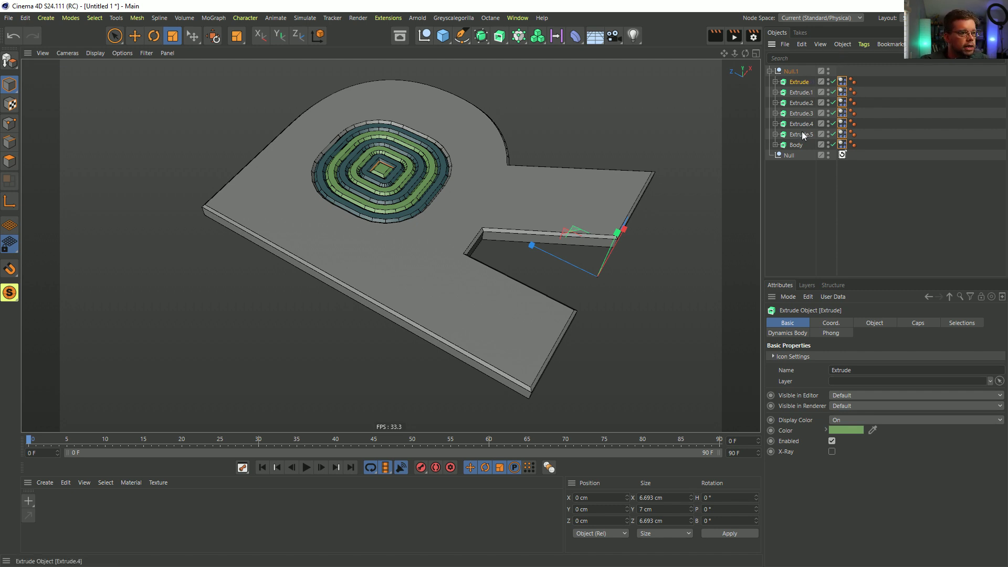
{"action": "left_click", "coordinate": [424, 36]}
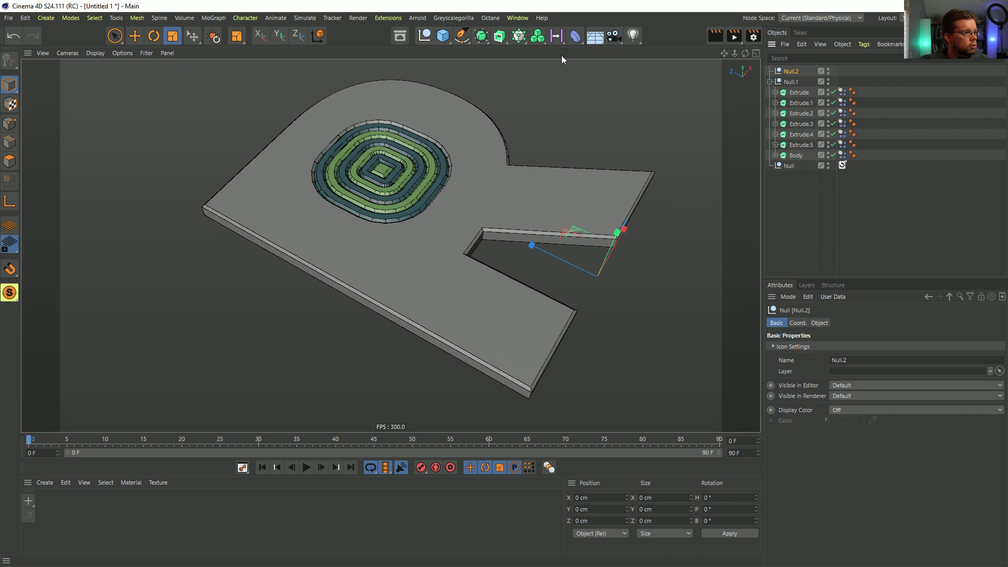
{"action": "left_click_drag", "start_coordinate": [792, 72], "coordinate": [852, 157]}
{"action": "left_click", "coordinate": [794, 93]}
{"action": "left_click", "coordinate": [797, 146], "text": "shift"}
{"action": "left_click", "coordinate": [797, 82]}
{"action": "key", "text": "Delete"}
{"action": "left_click", "coordinate": [796, 83]}
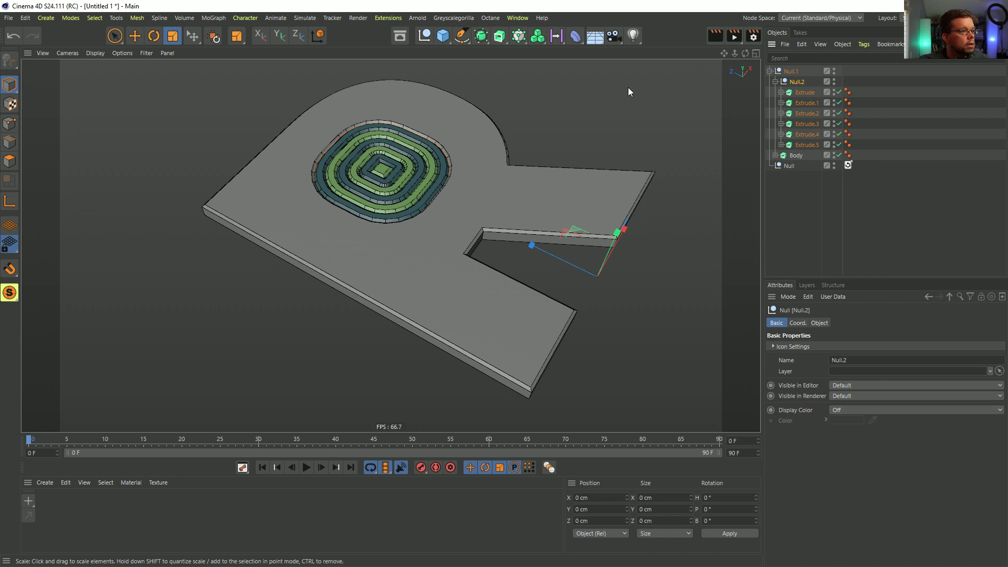
Step: Add a Plain effector and place it above the ring Extrudes inside their null
{"action": "left_click", "coordinate": [520, 36]}
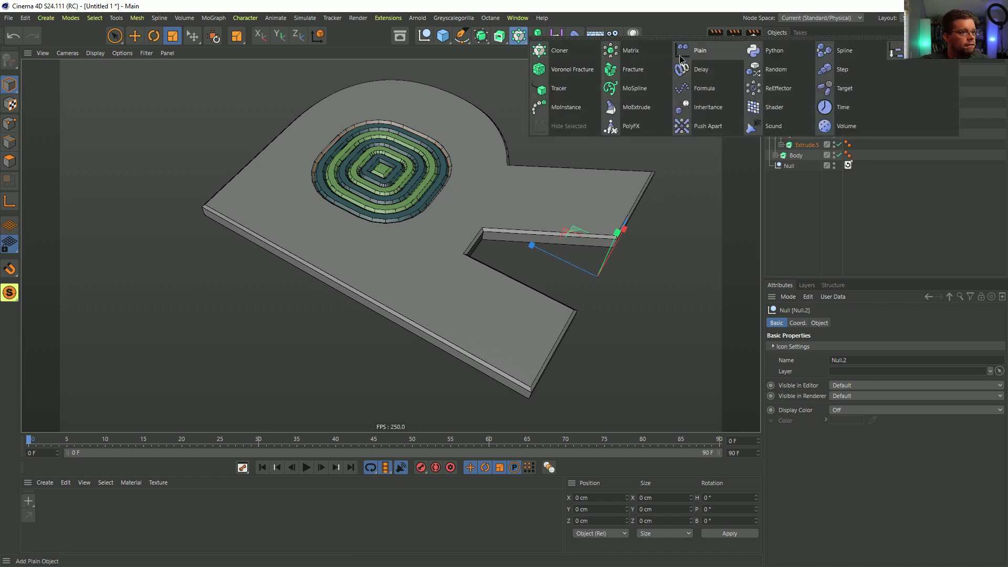
{"action": "left_click", "coordinate": [699, 50]}
{"action": "left_click_drag", "start_coordinate": [785, 73], "coordinate": [798, 97]}
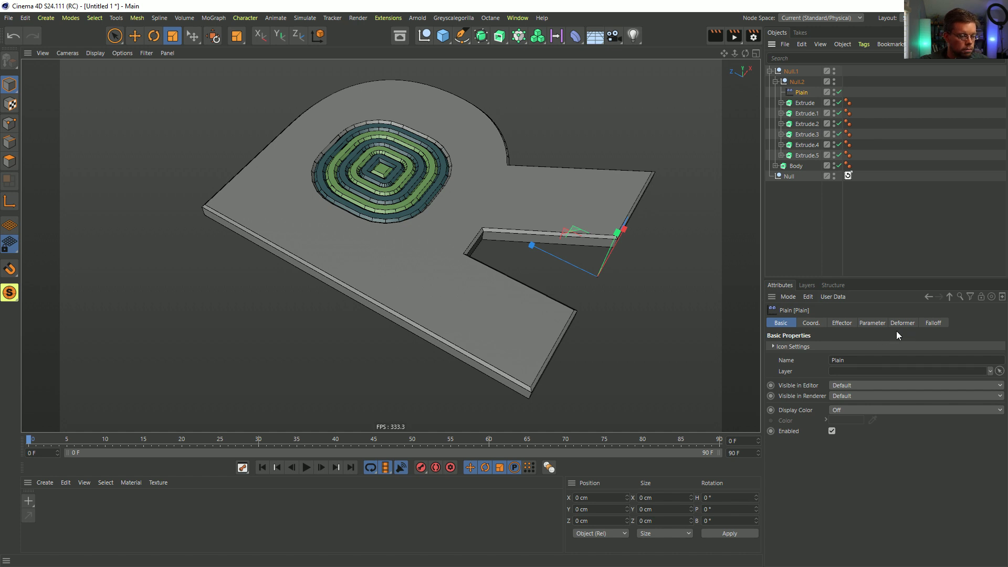
Step: Set the Plain effector's deformation to Object so it acts on the ring Extrudes
{"action": "left_click", "coordinate": [874, 323]}
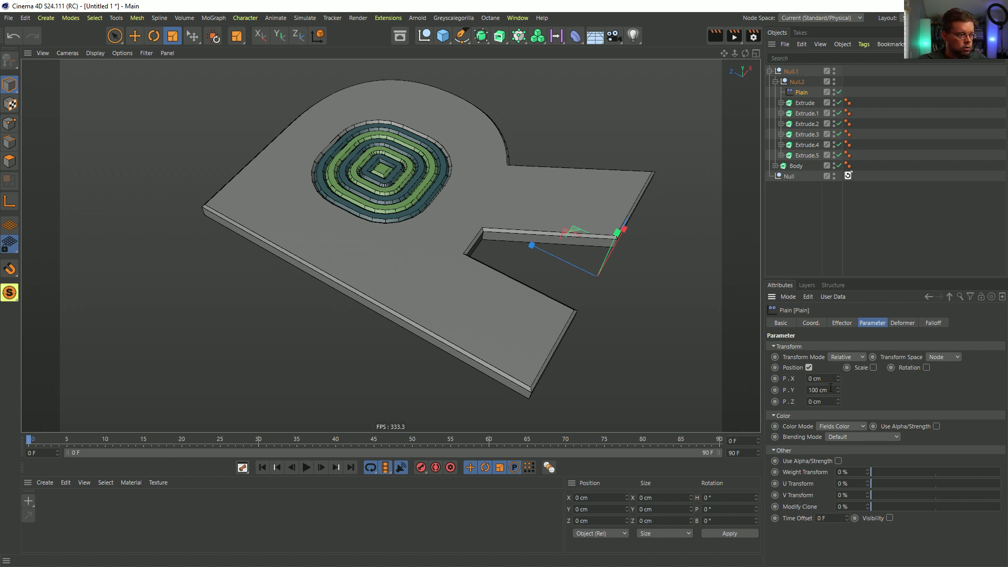
{"action": "left_click", "coordinate": [931, 323]}
{"action": "left_click", "coordinate": [901, 323]}
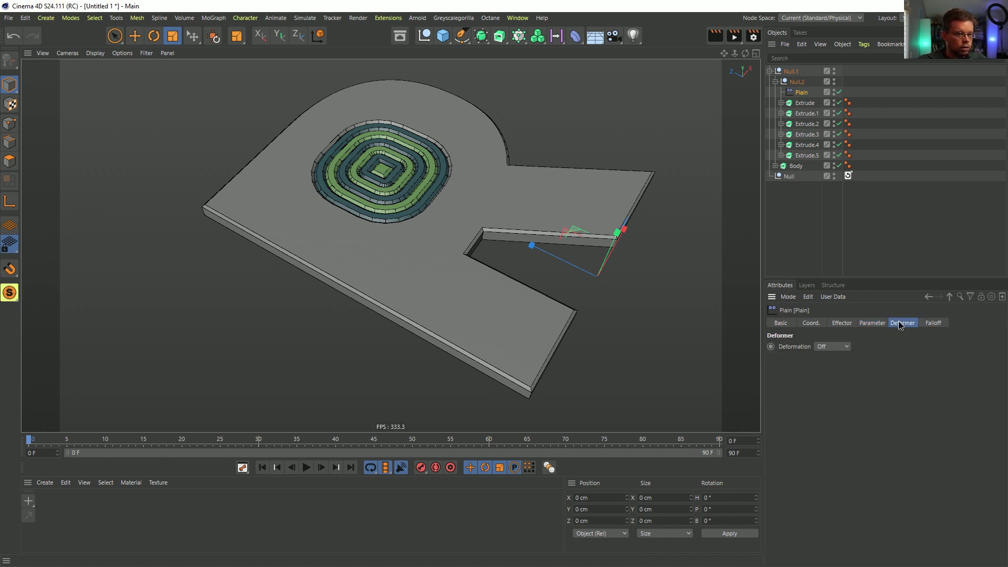
{"action": "left_click", "coordinate": [834, 347]}
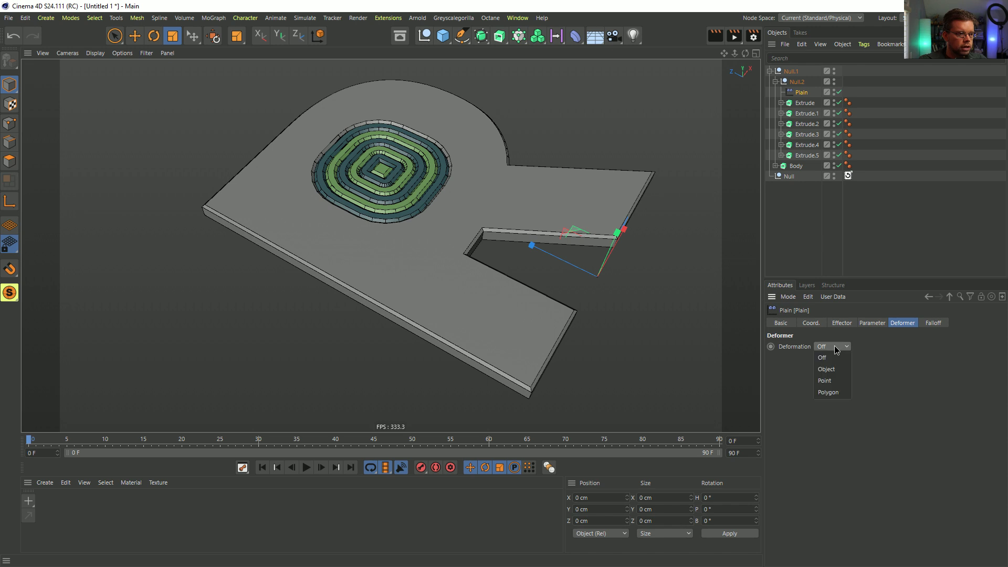
{"action": "left_click", "coordinate": [840, 373]}
{"action": "left_click_drag", "start_coordinate": [435, 246], "coordinate": [439, 206], "text": "alt"}
{"action": "mouse_move", "coordinate": [458, 219]}
{"action": "right_mouse_down", "text": "alt"}
{"action": "mouse_move", "coordinate": [240, 282]}
{"action": "mouse_move", "coordinate": [349, 263]}
{"action": "mouse_move", "coordinate": [451, 220]}
{"action": "right_mouse_up", "text": "alt"}
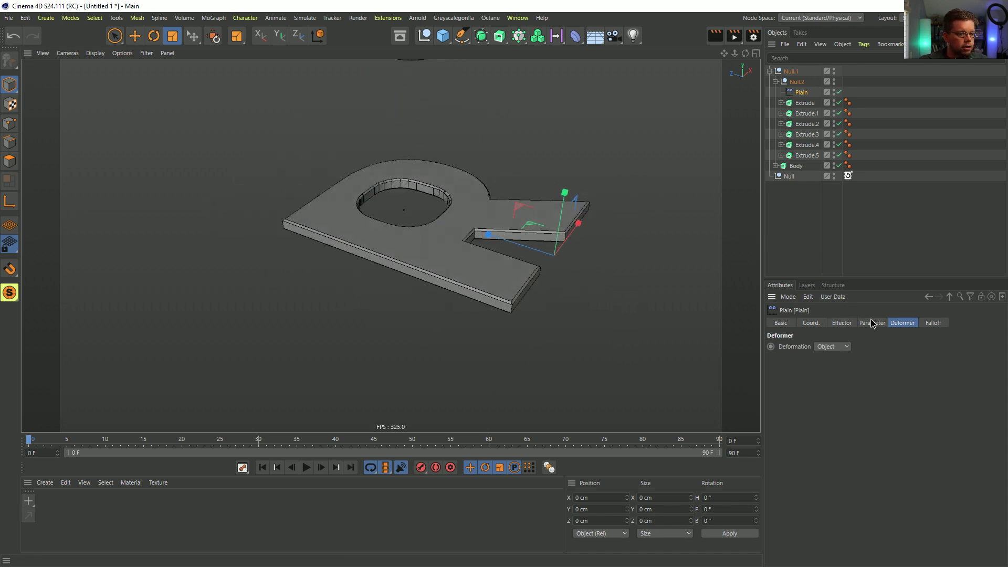
Step: Set the Plain effector's Y position offset to 20 cm
{"action": "left_click", "coordinate": [870, 321]}
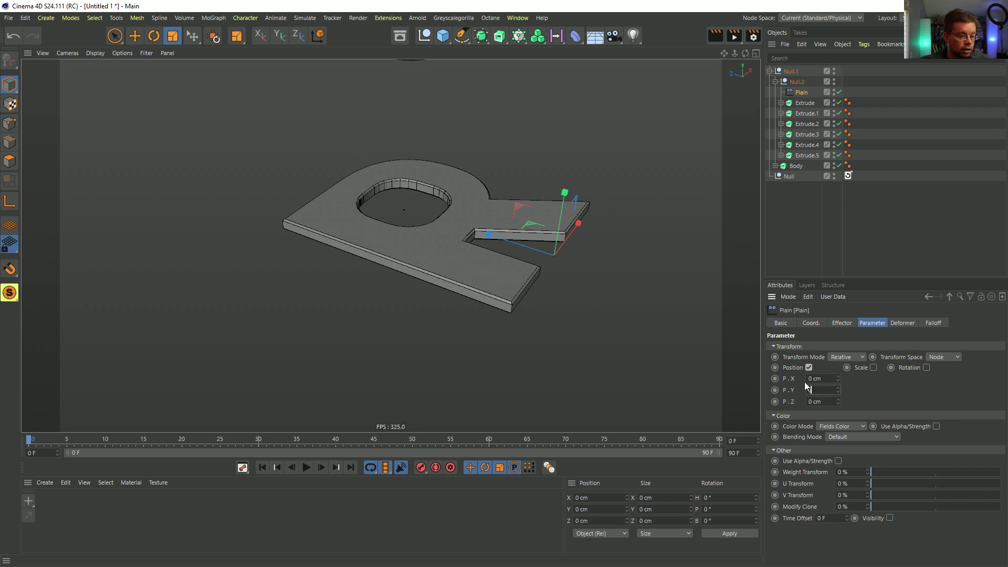
{"action": "key", "text": "Return"}
{"action": "left_click_drag", "start_coordinate": [443, 208], "coordinate": [433, 228], "text": "alt"}
{"action": "middle_click_drag", "start_coordinate": [434, 228], "coordinate": [453, 267], "text": "alt"}
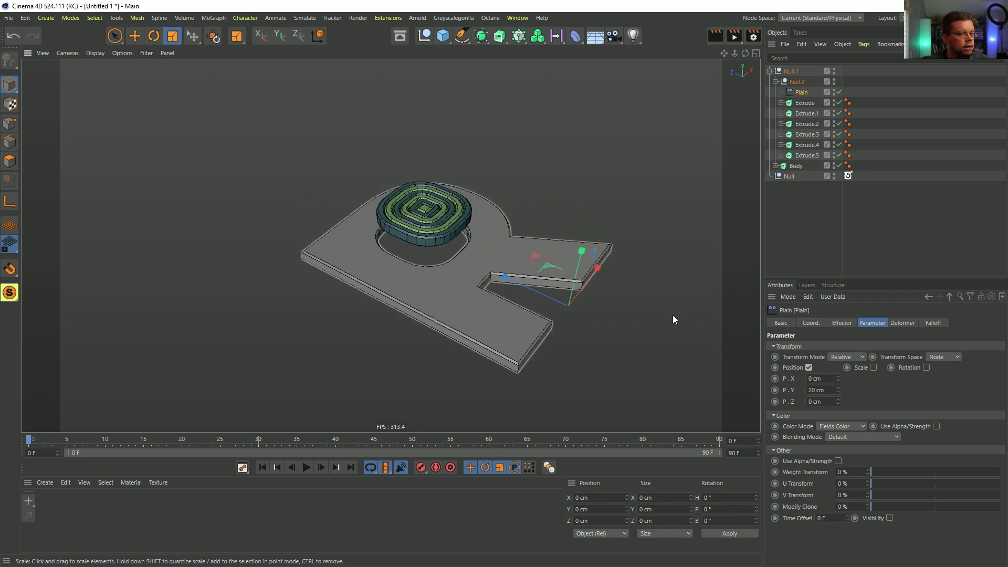
Step: Add a Step field to the Plain effector's falloff
{"action": "left_click", "coordinate": [915, 323]}
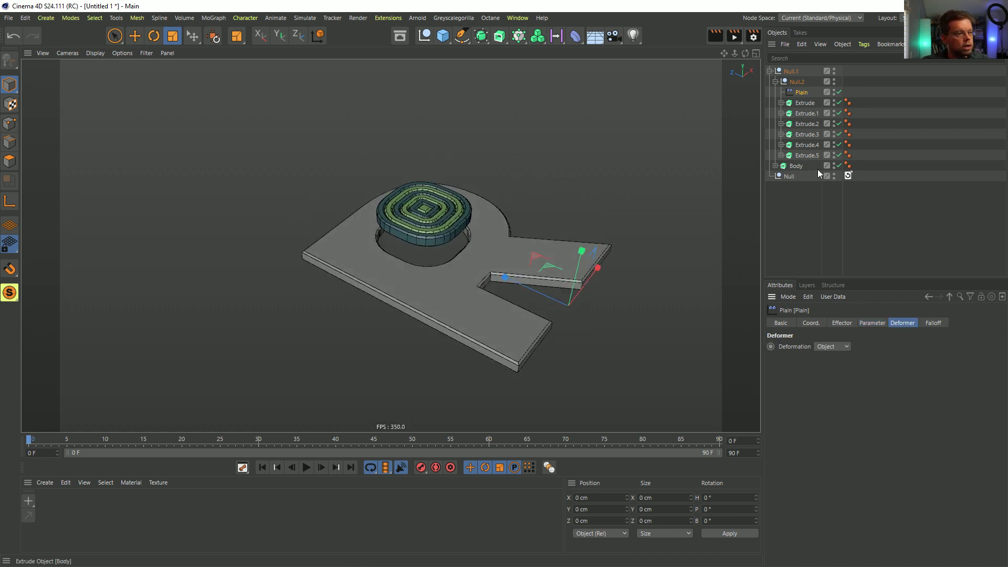
{"action": "left_click", "coordinate": [842, 347]}
{"action": "left_click", "coordinate": [901, 367]}
{"action": "left_click", "coordinate": [934, 323]}
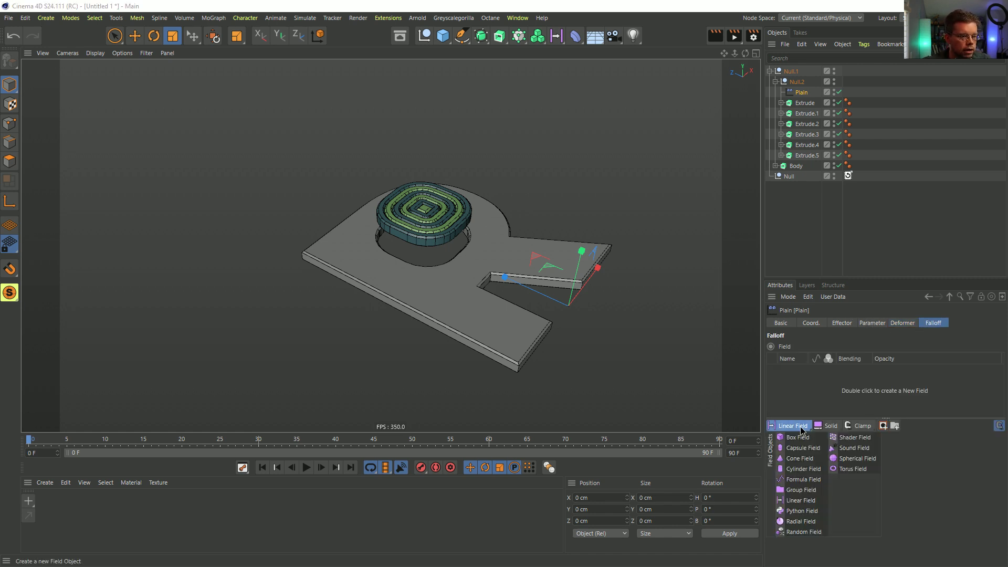
{"action": "left_click", "coordinate": [825, 429]}
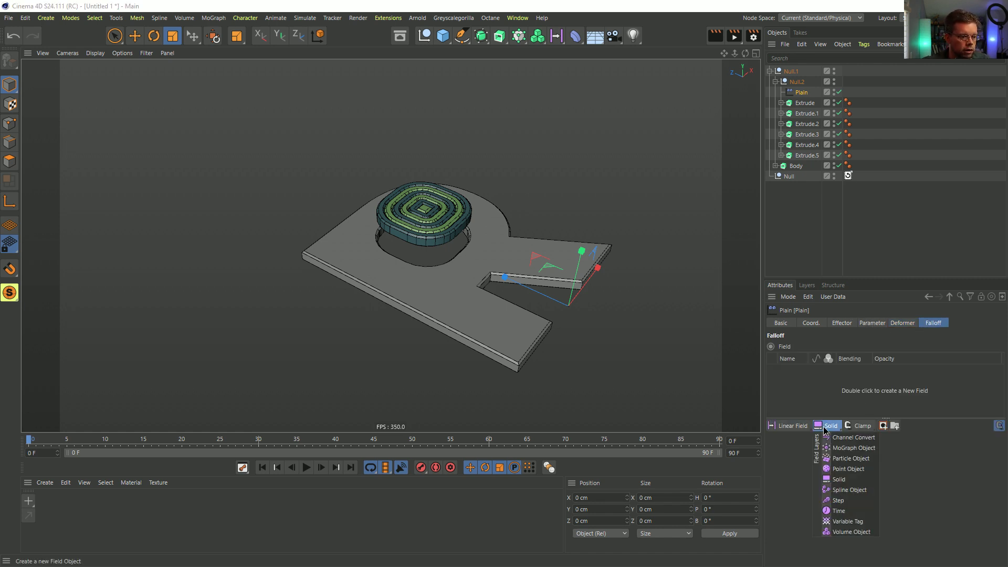
{"action": "left_click", "coordinate": [852, 499]}
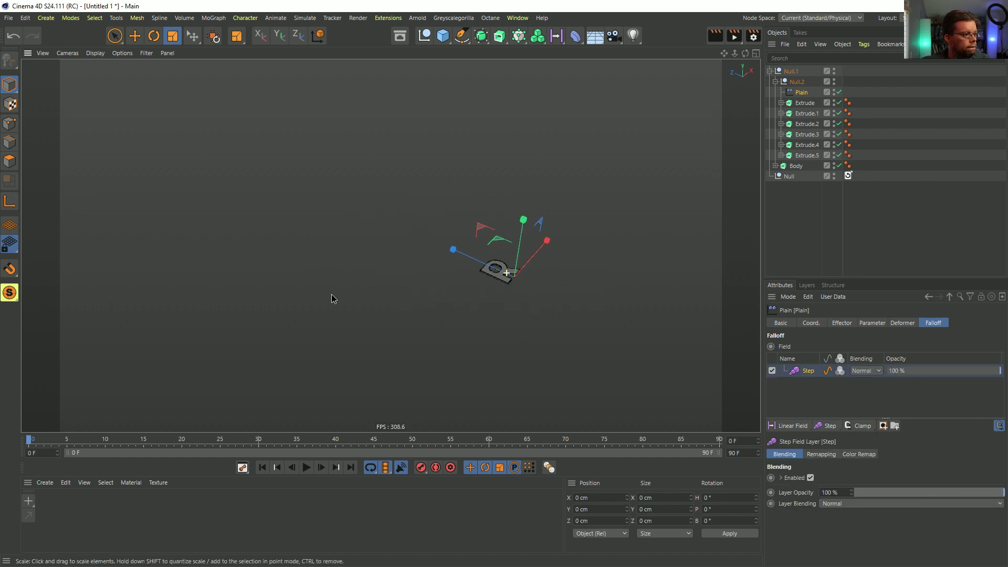
{"action": "right_click_drag", "start_coordinate": [260, 303], "coordinate": [478, 277], "text": "alt"}
{"action": "left_click_drag", "start_coordinate": [480, 303], "coordinate": [499, 340], "text": "alt"}
{"action": "right_click_drag", "start_coordinate": [499, 342], "coordinate": [309, 313], "text": "alt"}
{"action": "left_click_drag", "start_coordinate": [308, 313], "coordinate": [360, 326], "text": "alt"}
{"action": "right_click_drag", "start_coordinate": [360, 326], "coordinate": [533, 293], "text": "alt"}
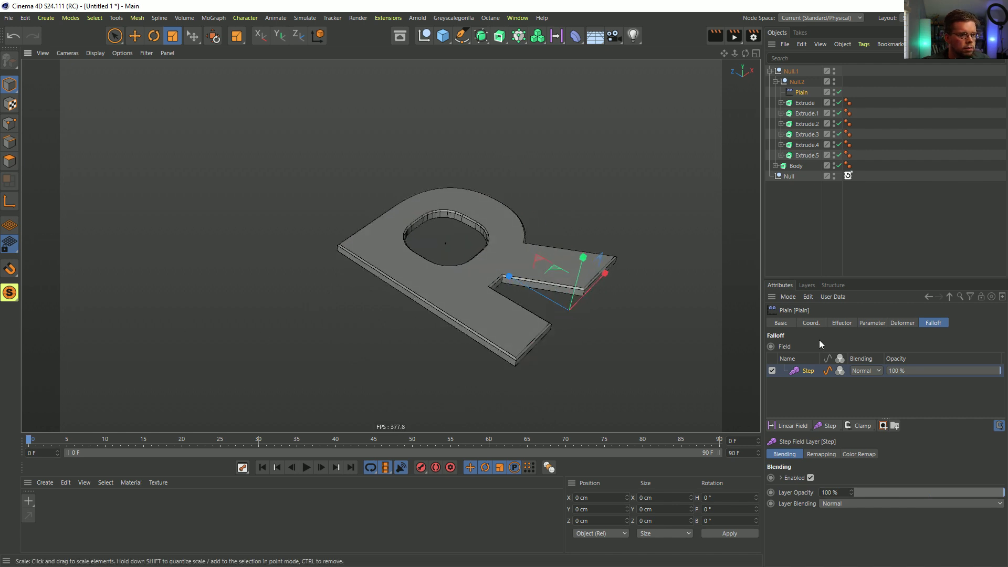
Step: Try lowering the Step field's opacity to about 0.9 %, and undo the change
{"action": "left_click", "coordinate": [829, 371]}
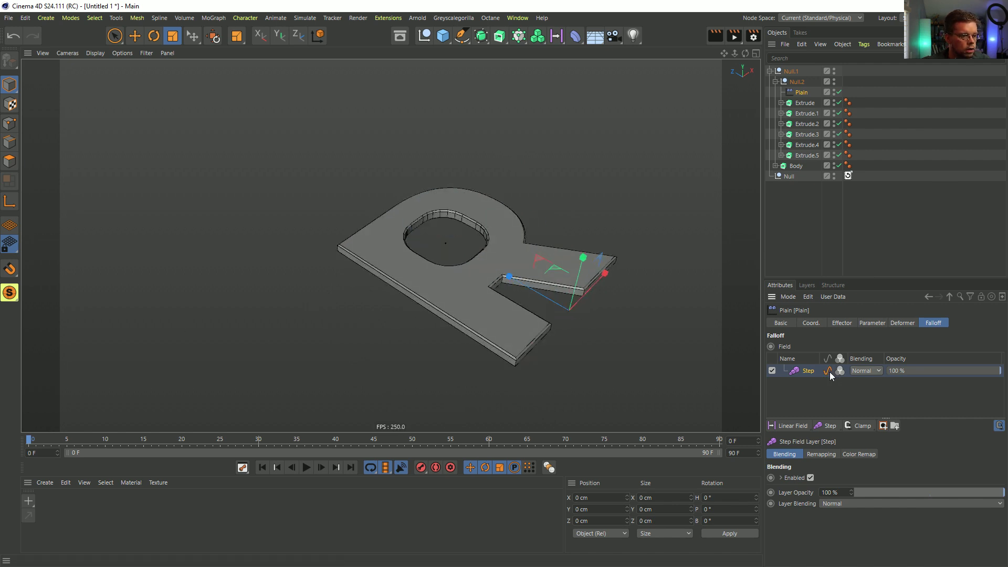
{"action": "left_click_drag", "start_coordinate": [967, 367], "coordinate": [889, 372]}
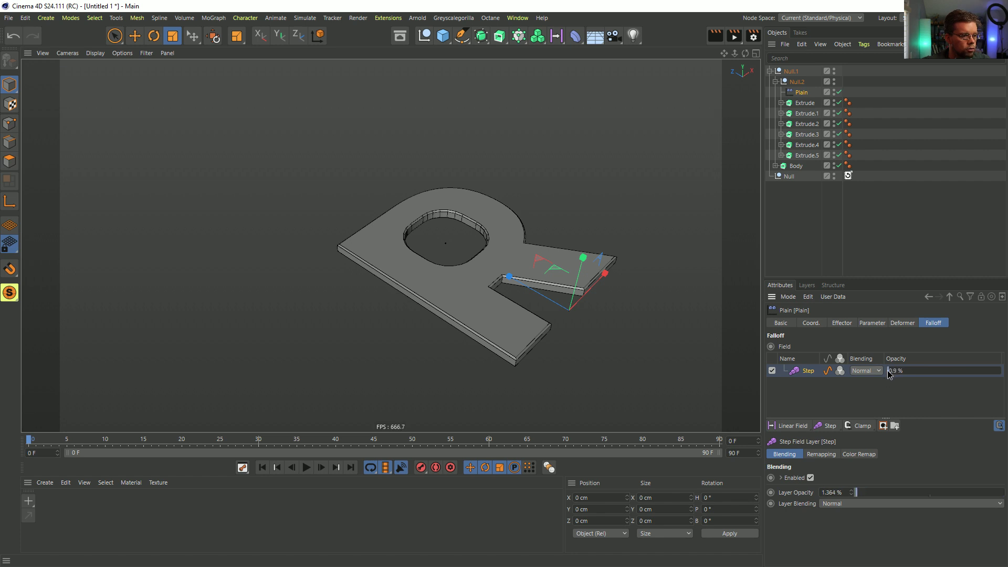
{"action": "double_click", "coordinate": [889, 372]}
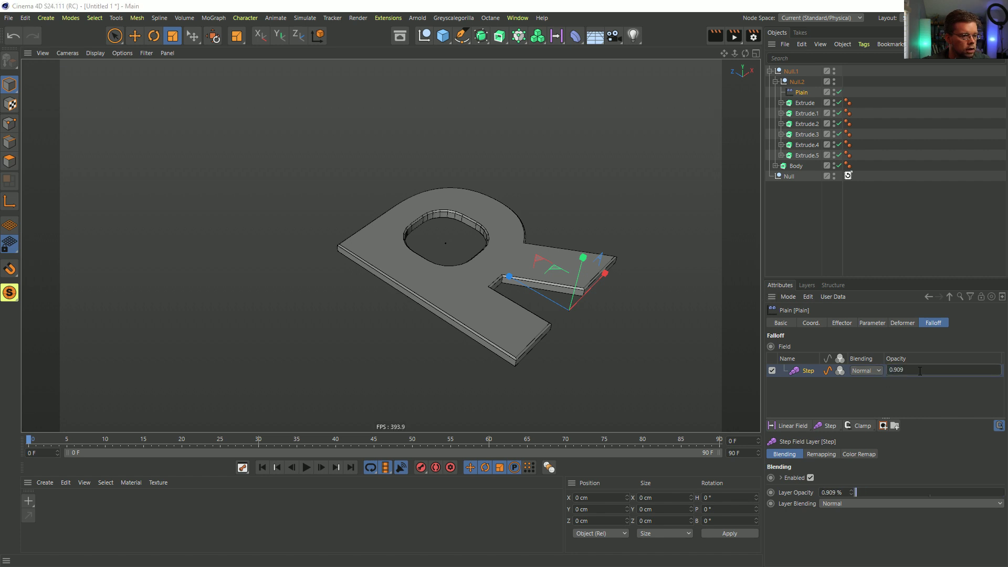
{"action": "key", "text": "ctrl+z"}
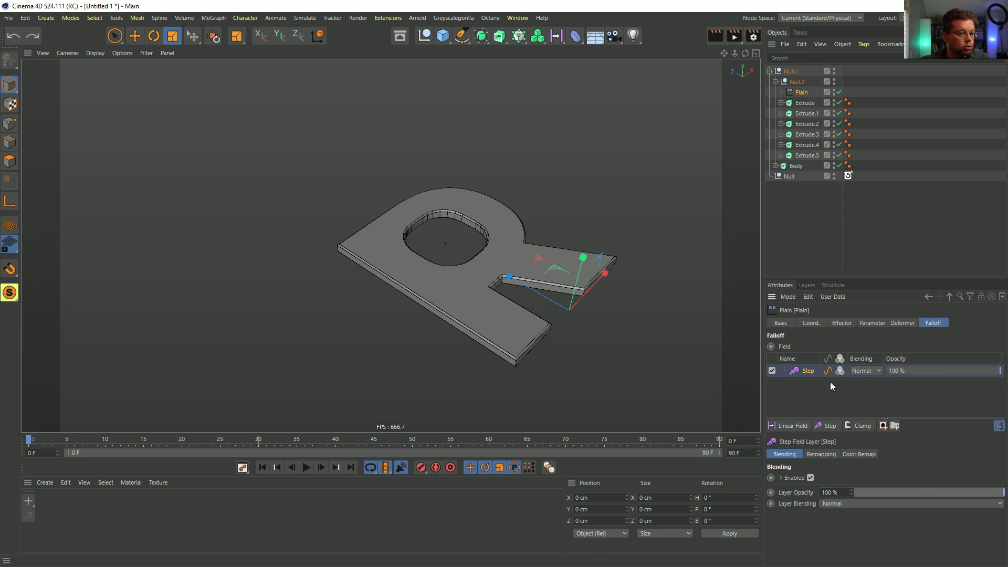
Step: Delete the Plain effector and add a MoGraph Fracture object inside the main null Null.1
{"action": "left_click", "coordinate": [794, 96]}
{"action": "key", "text": "Delete"}
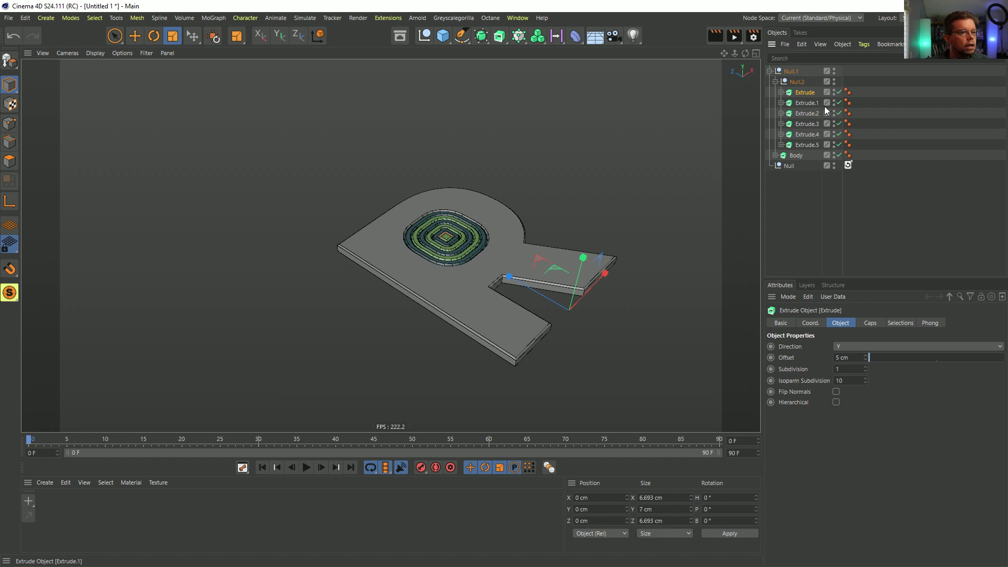
{"action": "left_click", "coordinate": [818, 143], "text": "shift"}
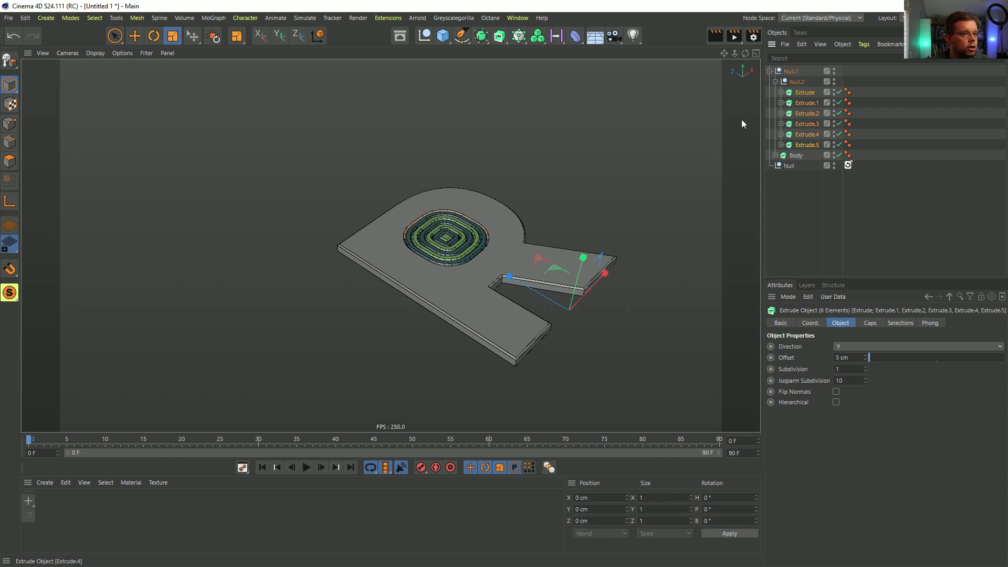
{"action": "left_click", "coordinate": [521, 37]}
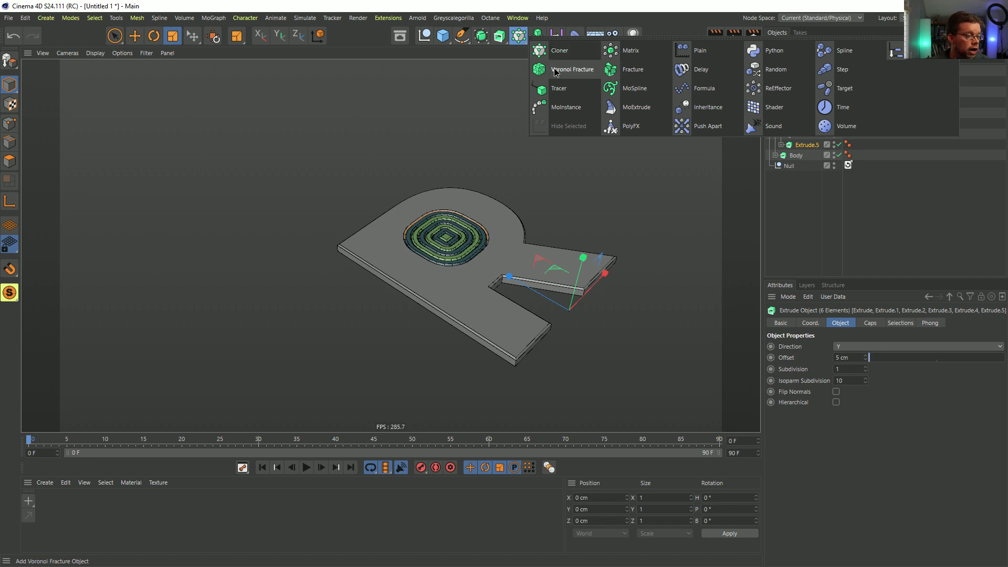
{"action": "left_click", "coordinate": [614, 70]}
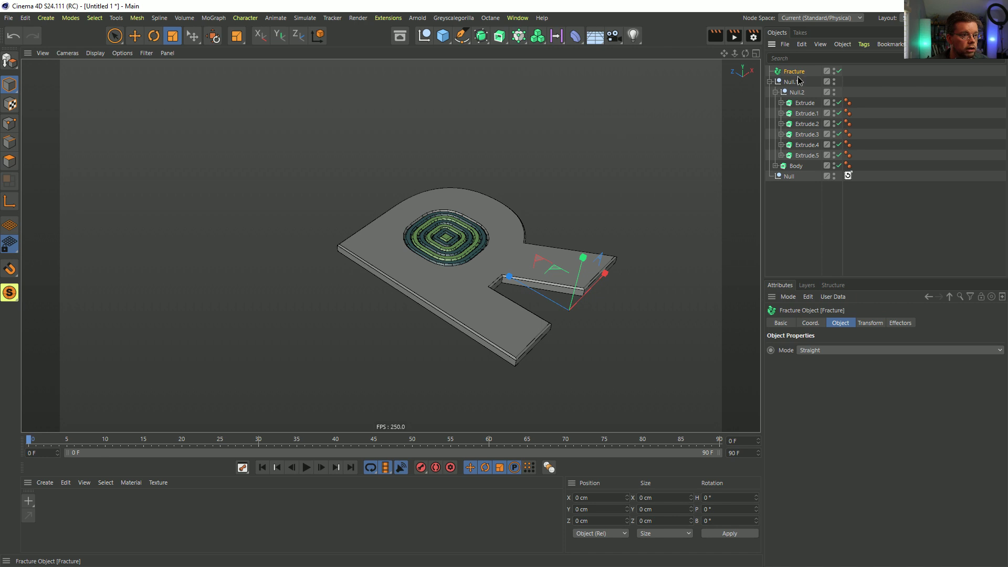
{"action": "left_click_drag", "start_coordinate": [805, 92], "coordinate": [800, 77]}
Step: Move the six ring Extrudes into the Fracture object and delete their emptied null
{"action": "left_click", "coordinate": [805, 102]}
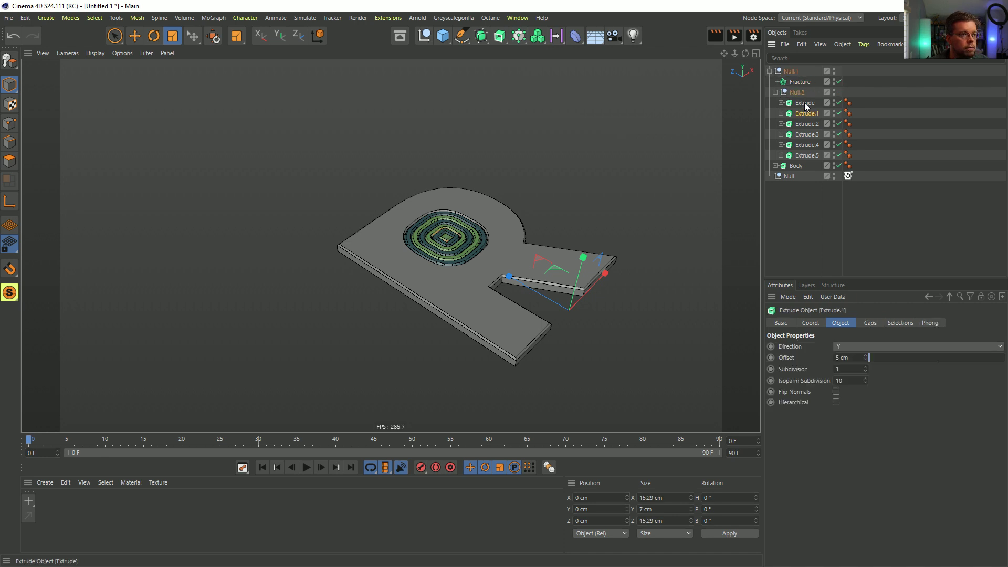
{"action": "left_click", "coordinate": [807, 155], "text": "shift"}
{"action": "left_click_drag", "start_coordinate": [802, 114], "coordinate": [801, 83]}
{"action": "left_click", "coordinate": [801, 157]}
{"action": "key", "text": "Delete"}
Step: Add a Plain effector to the Fracture object and create a Step field in the effector's falloff
{"action": "left_click", "coordinate": [793, 82]}
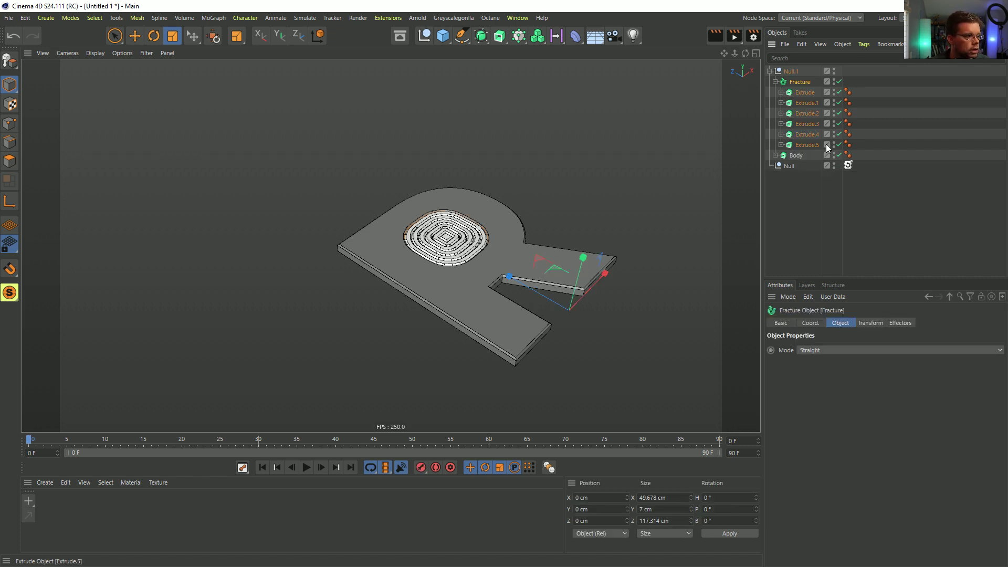
{"action": "left_click", "coordinate": [831, 350]}
{"action": "left_click", "coordinate": [789, 322]}
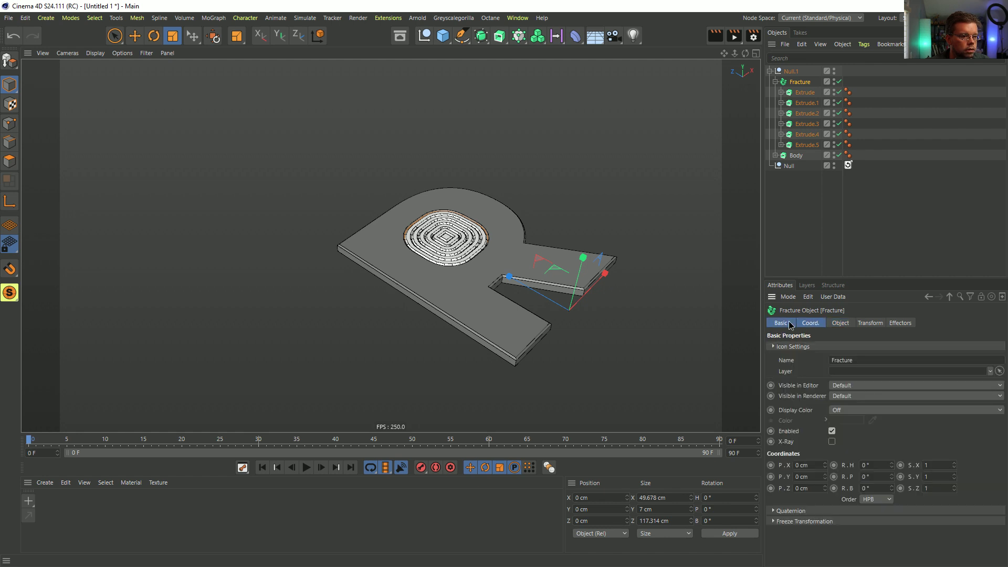
{"action": "left_click", "coordinate": [840, 323]}
{"action": "left_click", "coordinate": [900, 323]}
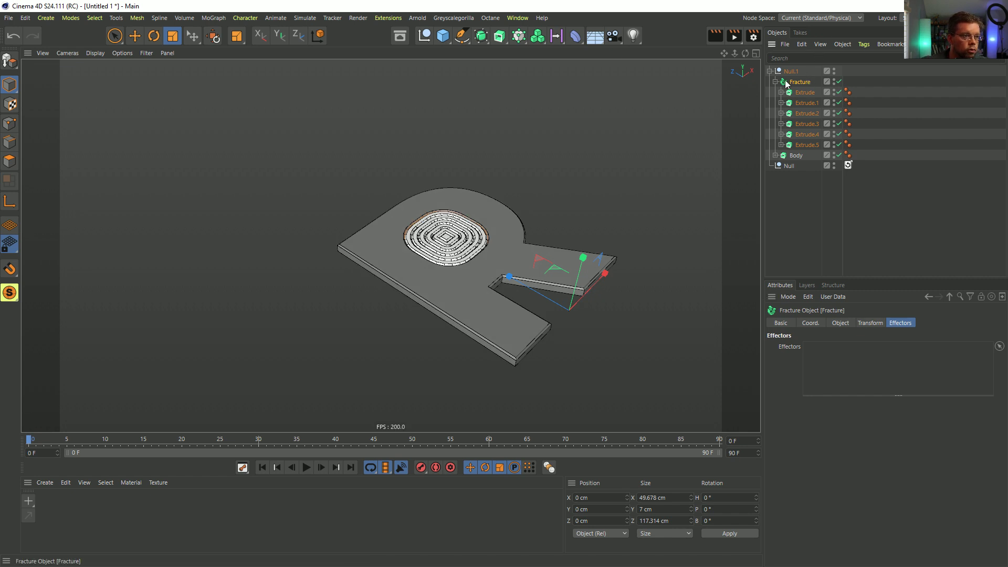
{"action": "left_click", "coordinate": [516, 37]}
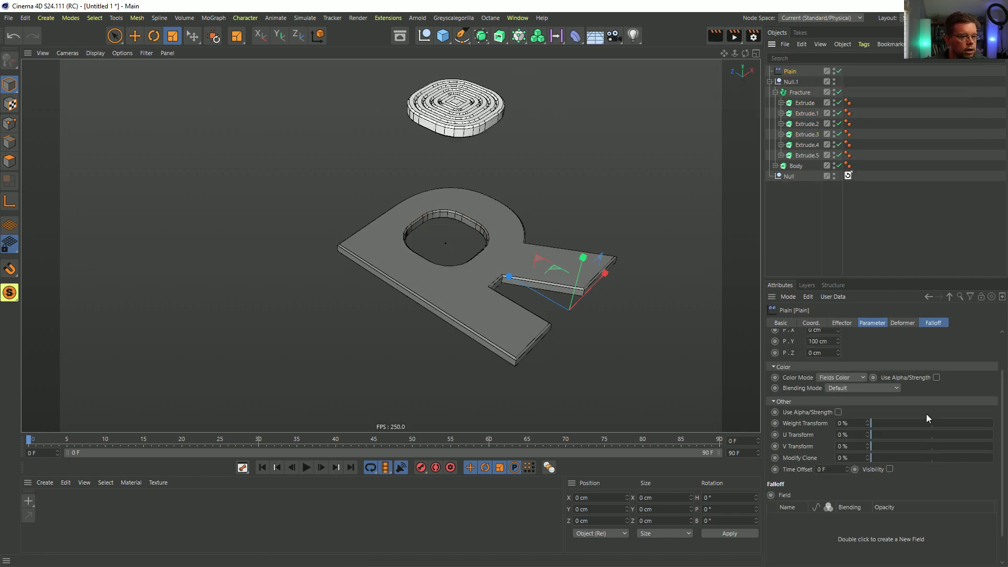
{"action": "scroll", "coordinate": [912, 371], "scroll_direction": "up", "scroll_amount": 2}
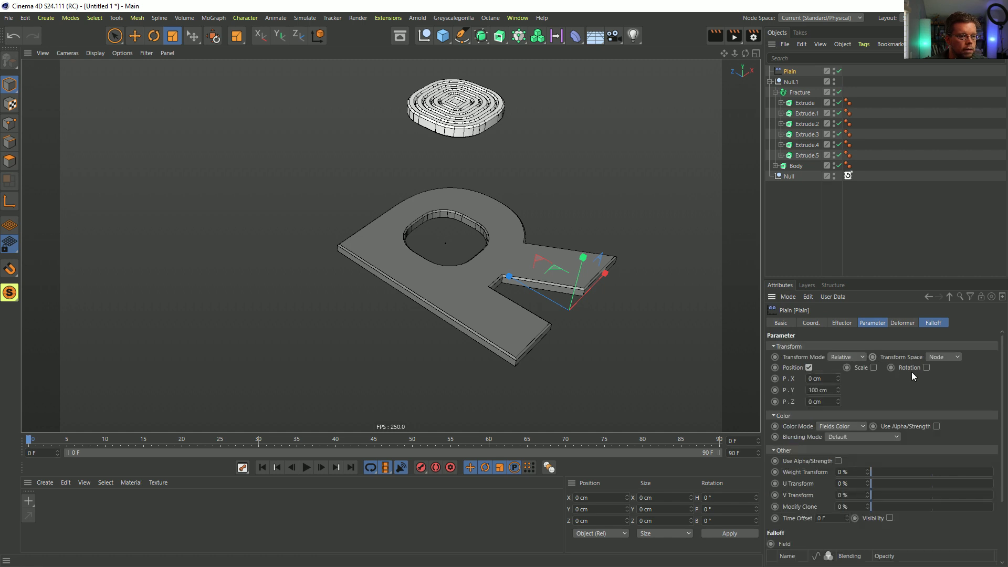
{"action": "left_click", "coordinate": [931, 326]}
{"action": "left_click", "coordinate": [820, 426]}
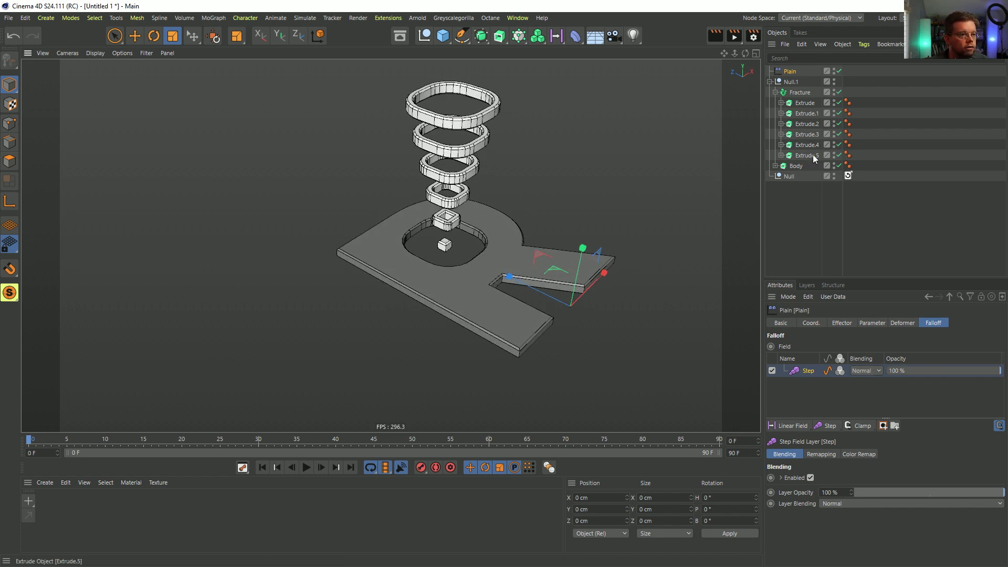
Step: Reverse the order of the six ring Extrudes inside the Fracture object, from Extrude.5 down to Extrude
{"action": "mouse_move", "coordinate": [811, 156]}
{"action": "left_mouse_down"}
{"action": "mouse_move", "coordinate": [813, 87]}
{"action": "mouse_move", "coordinate": [812, 127]}
{"action": "mouse_move", "coordinate": [804, 95]}
{"action": "mouse_move", "coordinate": [809, 111]}
{"action": "mouse_move", "coordinate": [798, 116]}
{"action": "mouse_move", "coordinate": [802, 158]}
{"action": "mouse_move", "coordinate": [799, 132]}
{"action": "mouse_move", "coordinate": [803, 151]}
{"action": "mouse_move", "coordinate": [800, 141]}
{"action": "left_mouse_up"}
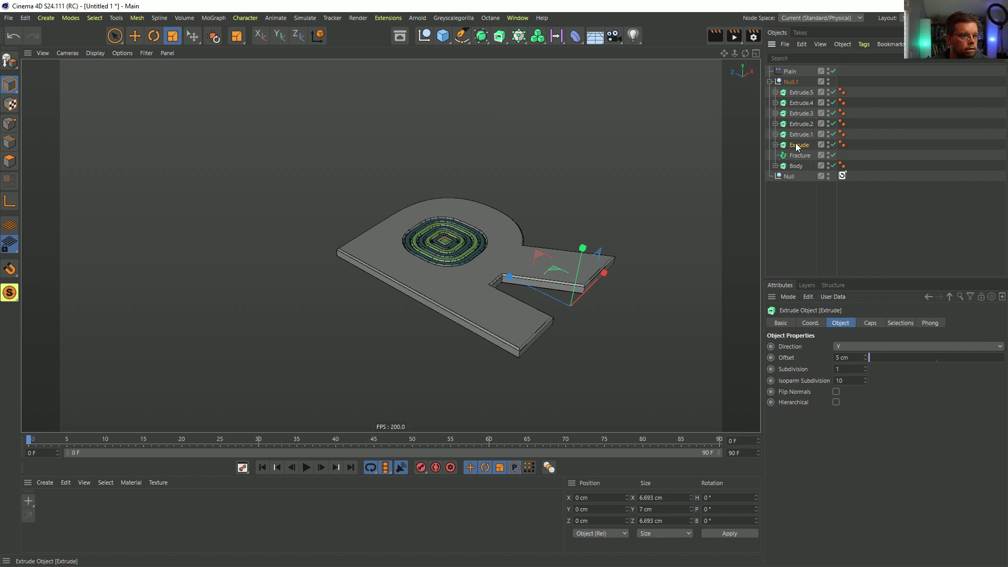
{"action": "left_click", "coordinate": [802, 93], "text": "shift"}
{"action": "left_click_drag", "start_coordinate": [802, 93], "coordinate": [806, 157]}
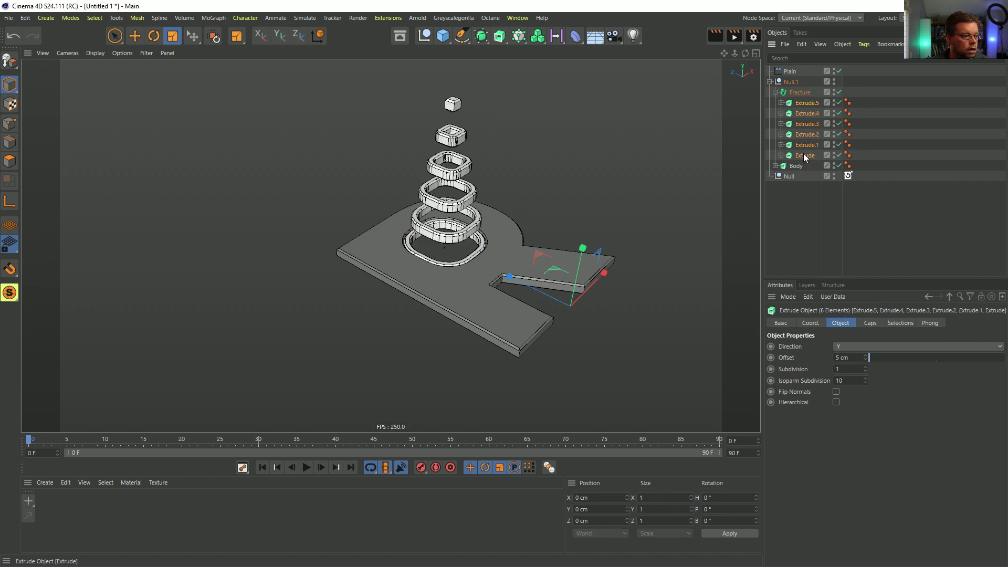
Step: Add an empty null as the first child of the Fracture object, above Extrude.5
{"action": "left_click", "coordinate": [793, 71]}
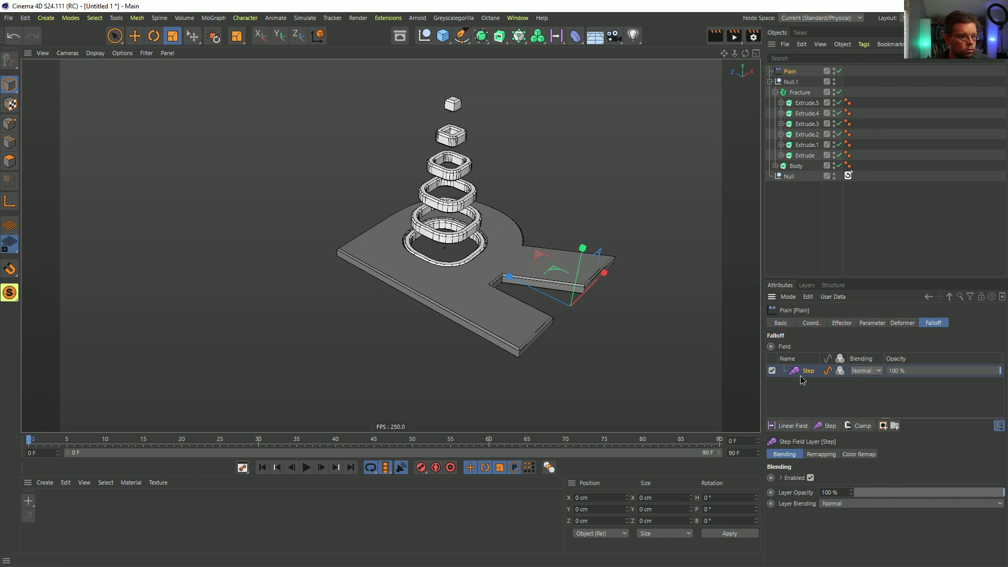
{"action": "left_click", "coordinate": [423, 37]}
{"action": "left_click_drag", "start_coordinate": [791, 71], "coordinate": [809, 109]}
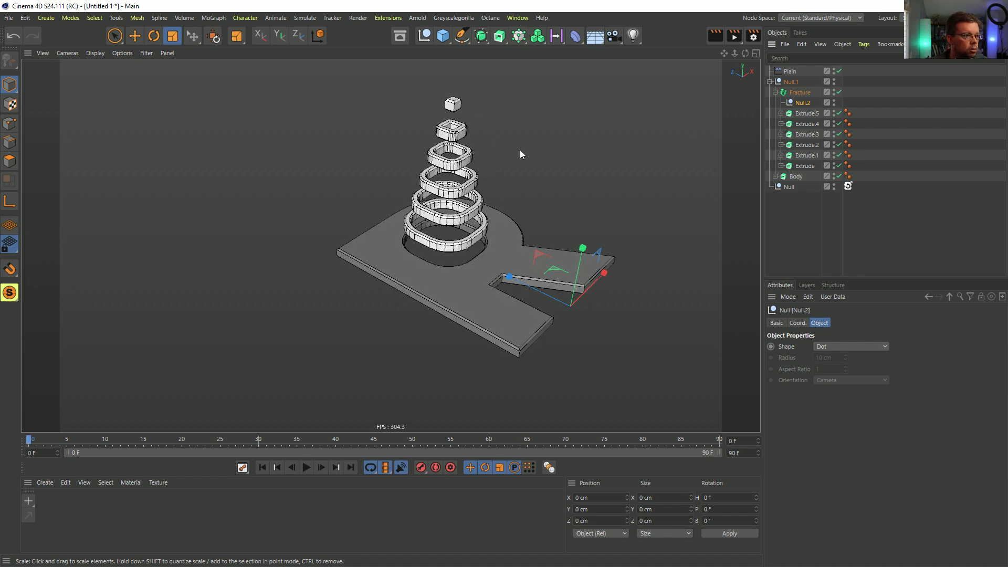
Step: Reduce the Plain effector's Y position offset to 26 cm
{"action": "left_click", "coordinate": [791, 72]}
{"action": "left_click", "coordinate": [864, 323]}
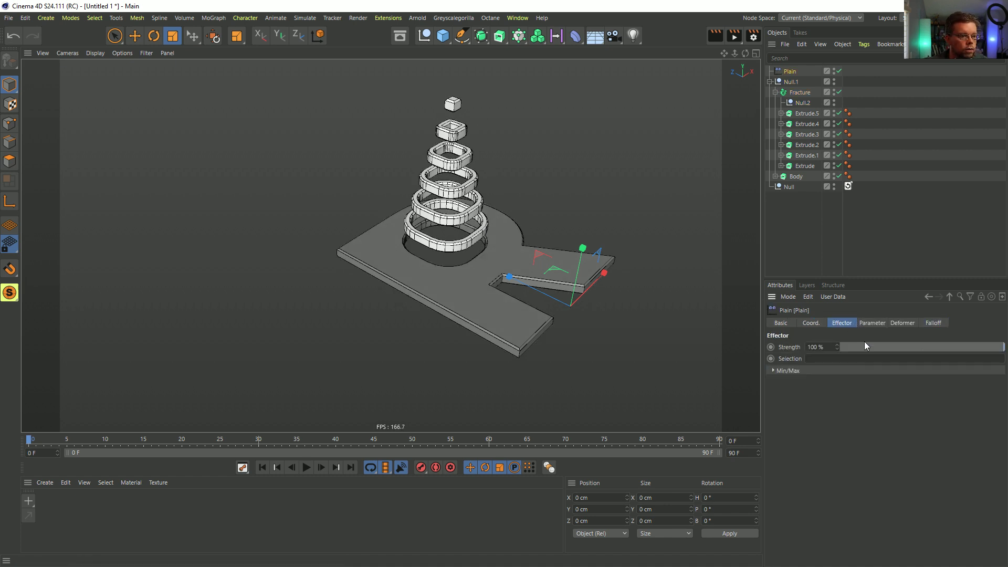
{"action": "left_click_drag", "start_coordinate": [839, 395], "coordinate": [800, 395]}
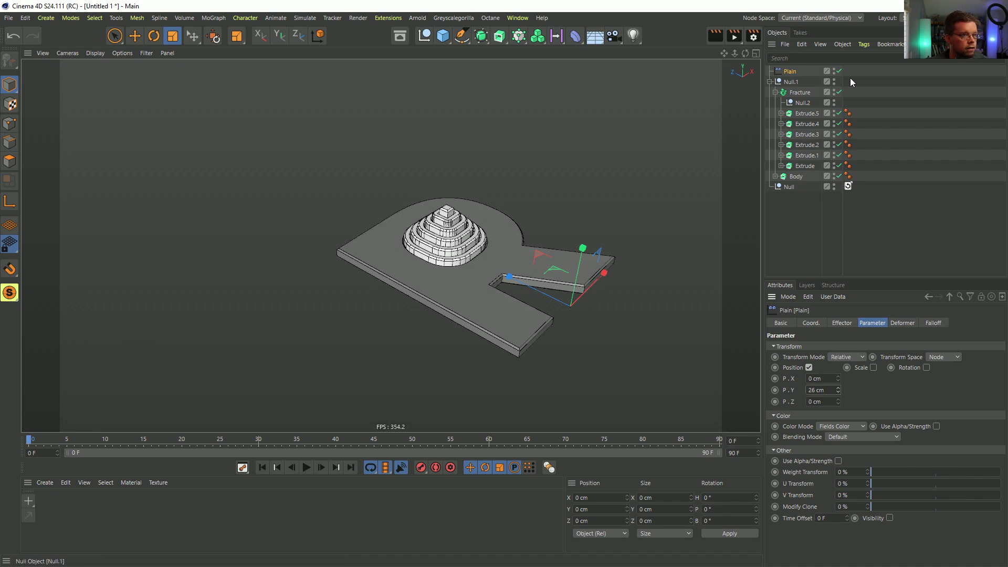
Step: Disable the Step field in the Plain effector's falloff
{"action": "left_click", "coordinate": [799, 93]}
{"action": "left_click", "coordinate": [791, 72]}
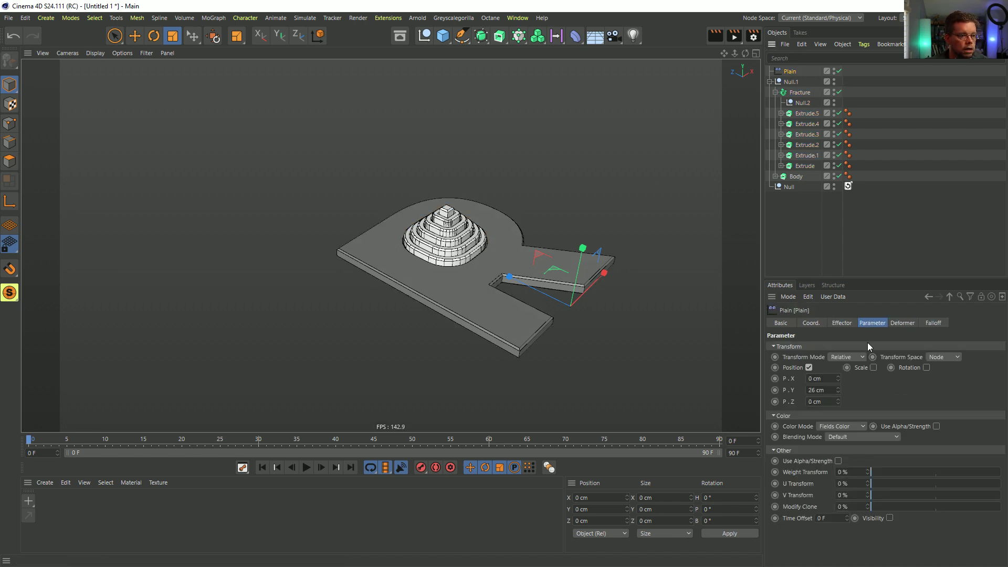
{"action": "left_click", "coordinate": [934, 324]}
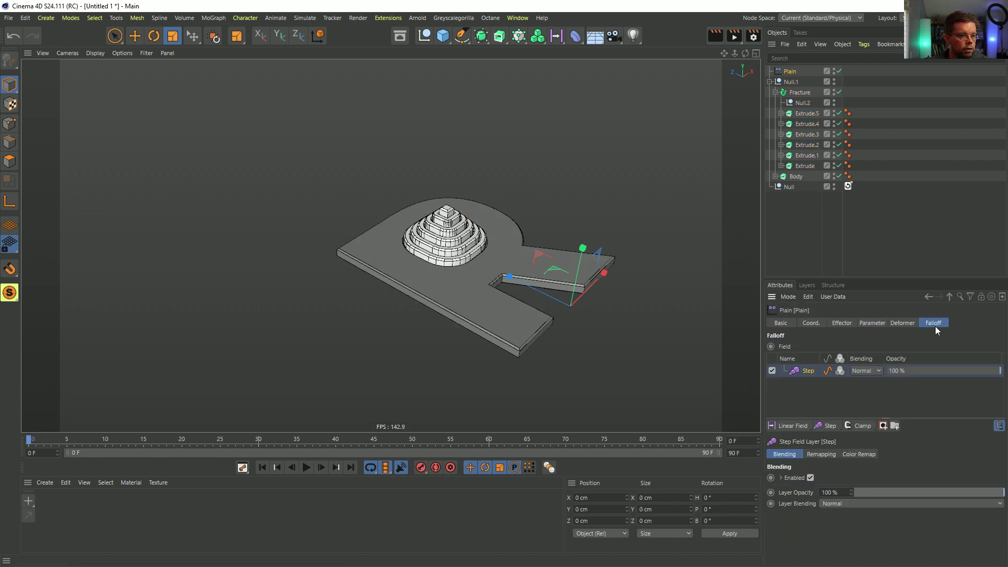
{"action": "left_click", "coordinate": [772, 372]}
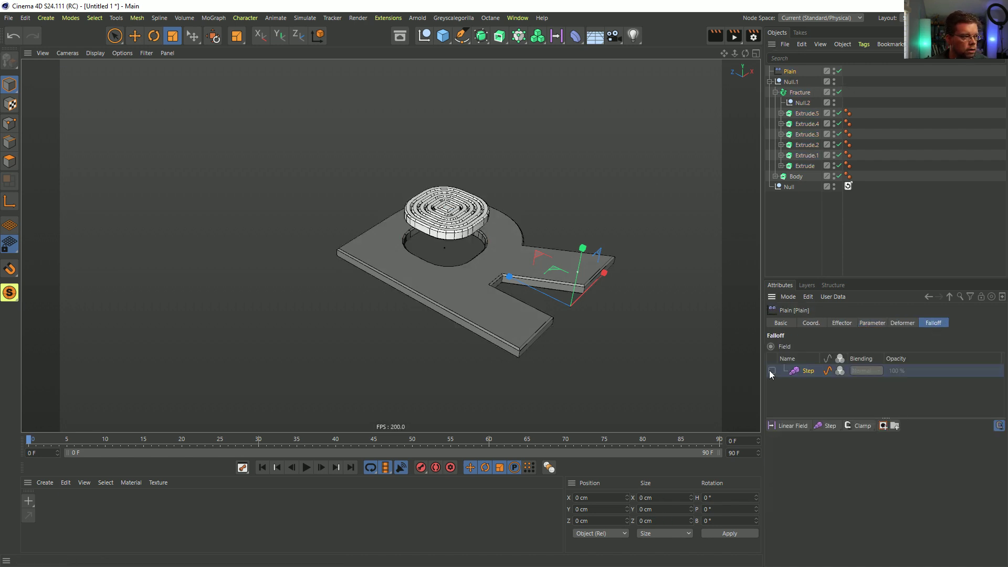
Step: Add a Formula layer above the Step field in the Plain effector's falloff
{"action": "left_click", "coordinate": [828, 426]}
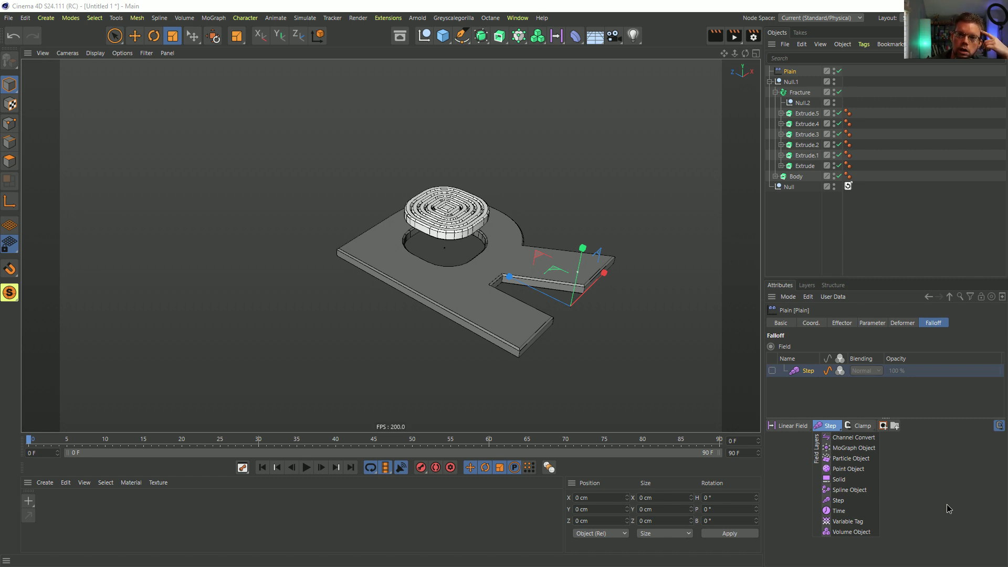
{"action": "left_click", "coordinate": [951, 482]}
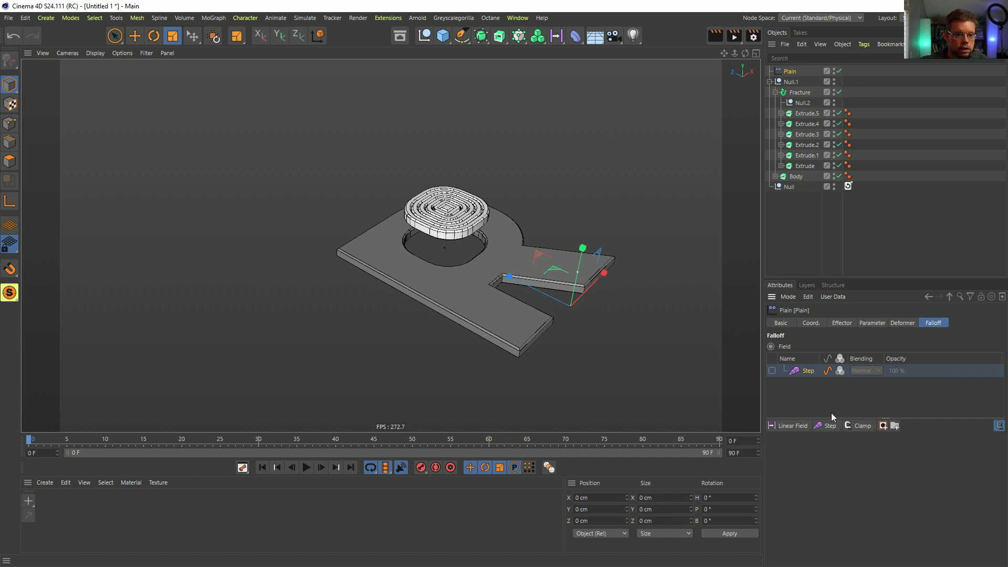
{"action": "left_click", "coordinate": [841, 426]}
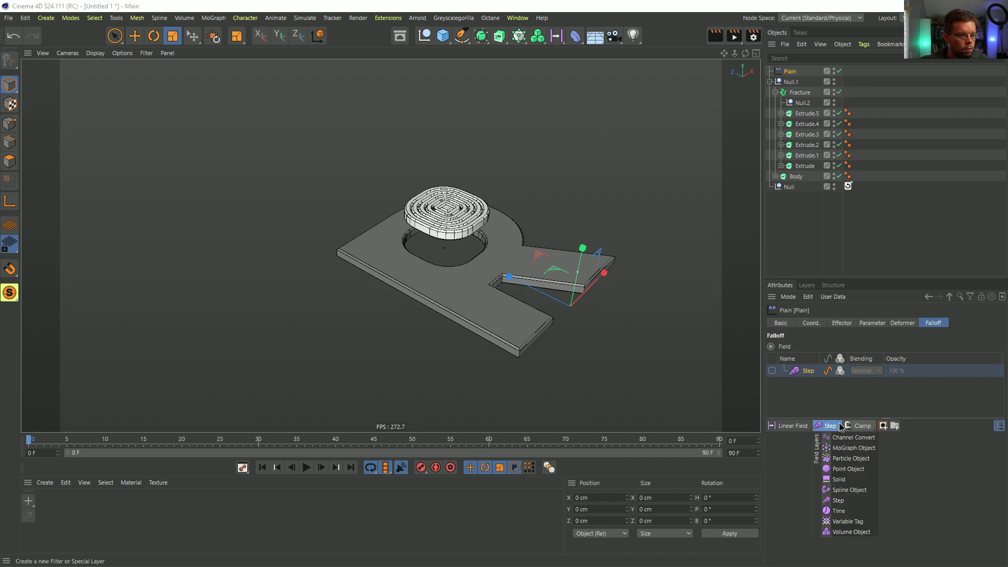
{"action": "mouse_move", "coordinate": [862, 425]}
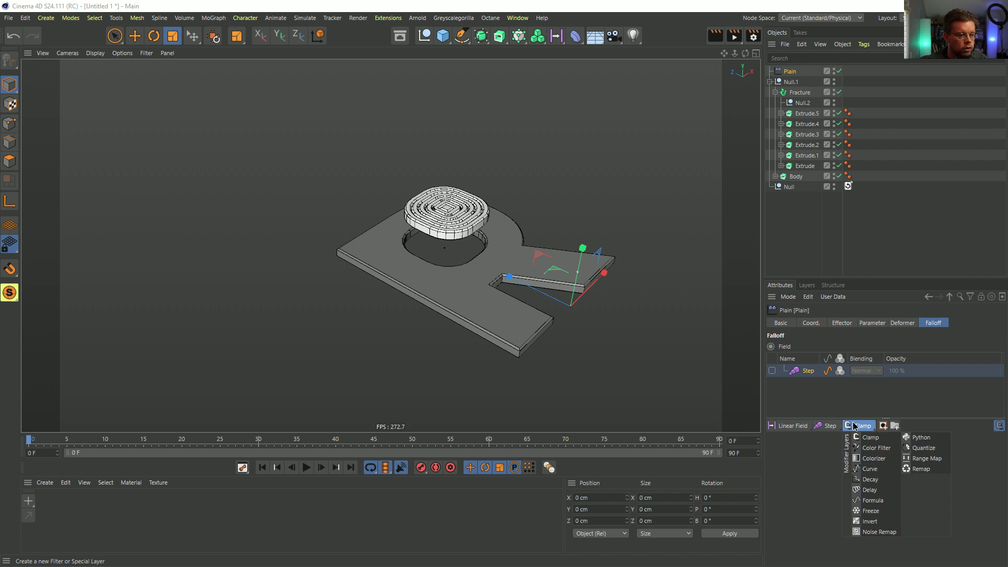
{"action": "left_click", "coordinate": [896, 502]}
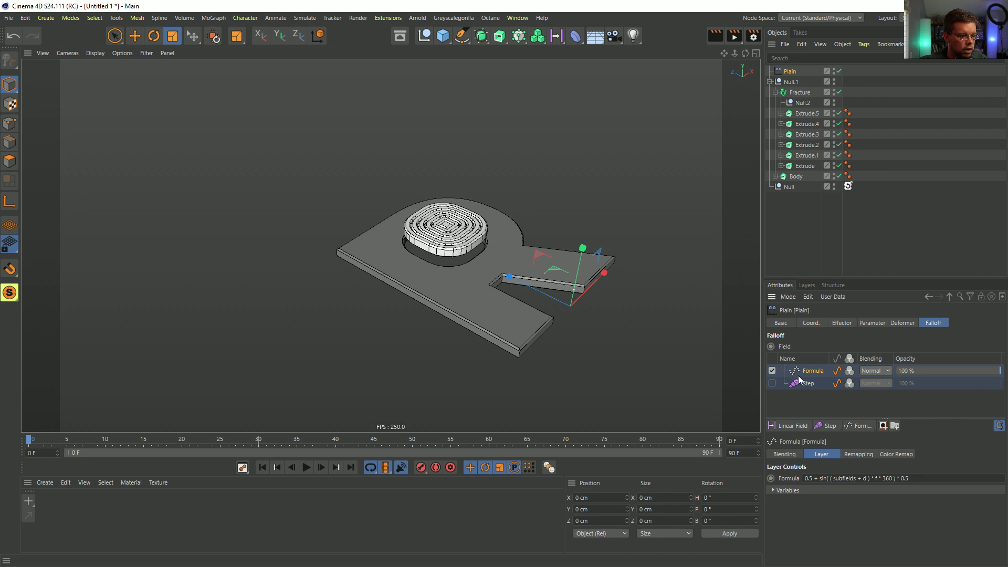
Step: Re-enable the Step field, preview the animation with the Formula layer, and delete the Formula layer from the falloff
{"action": "left_click", "coordinate": [772, 384]}
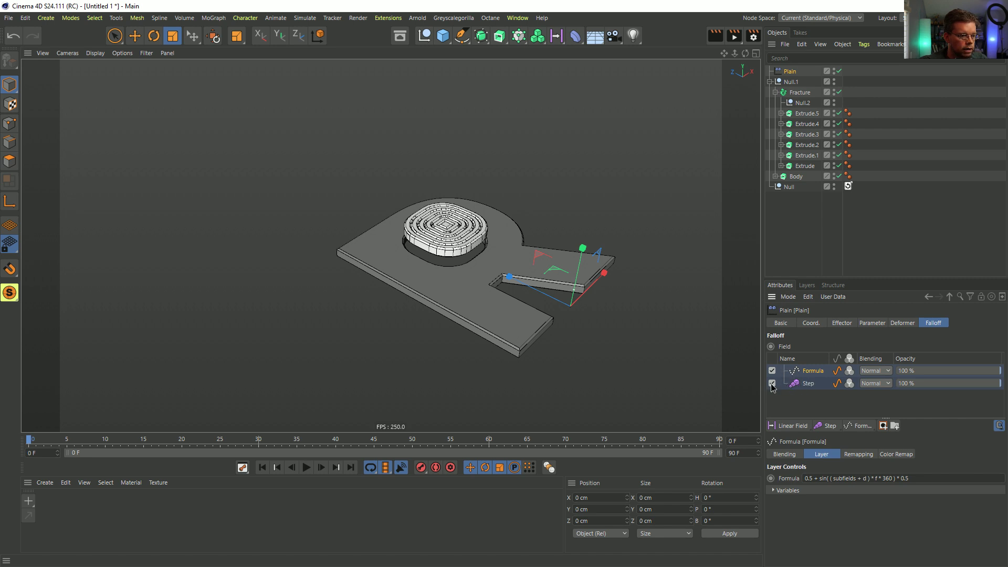
{"action": "left_click", "coordinate": [307, 467]}
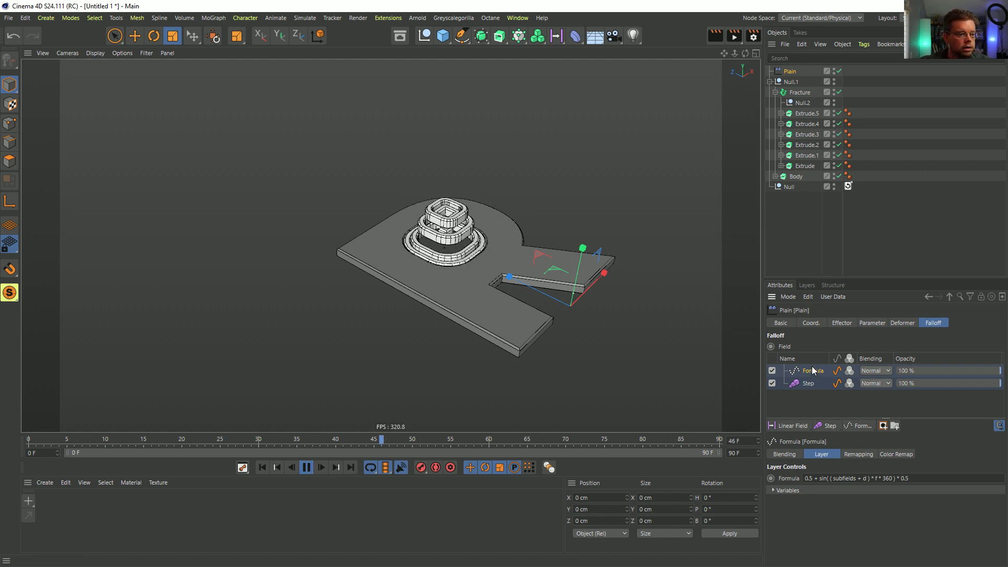
{"action": "key", "text": "Delete"}
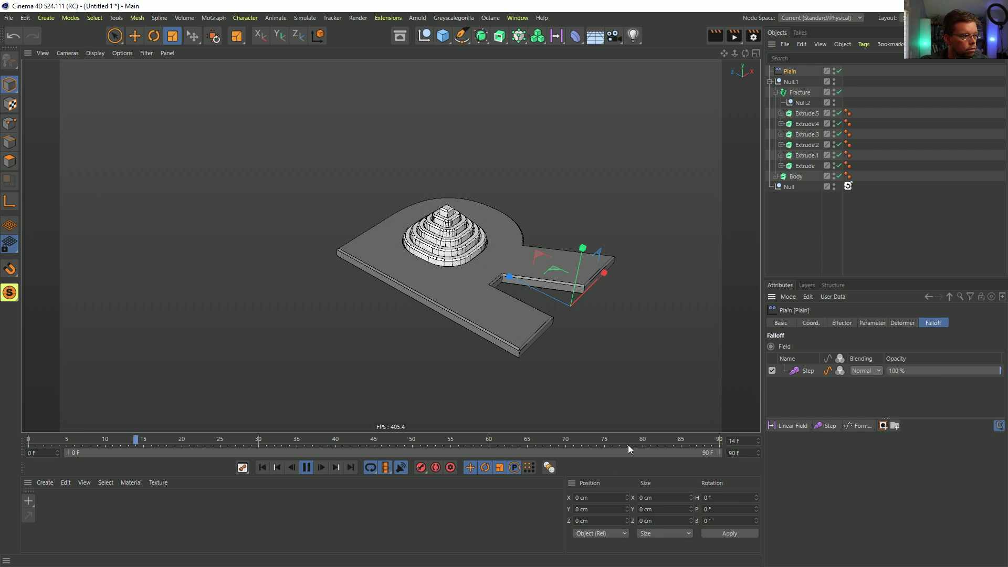
Step: Open the Step field's remapping settings and enlarge the attributes area to show them in full
{"action": "left_click", "coordinate": [808, 372]}
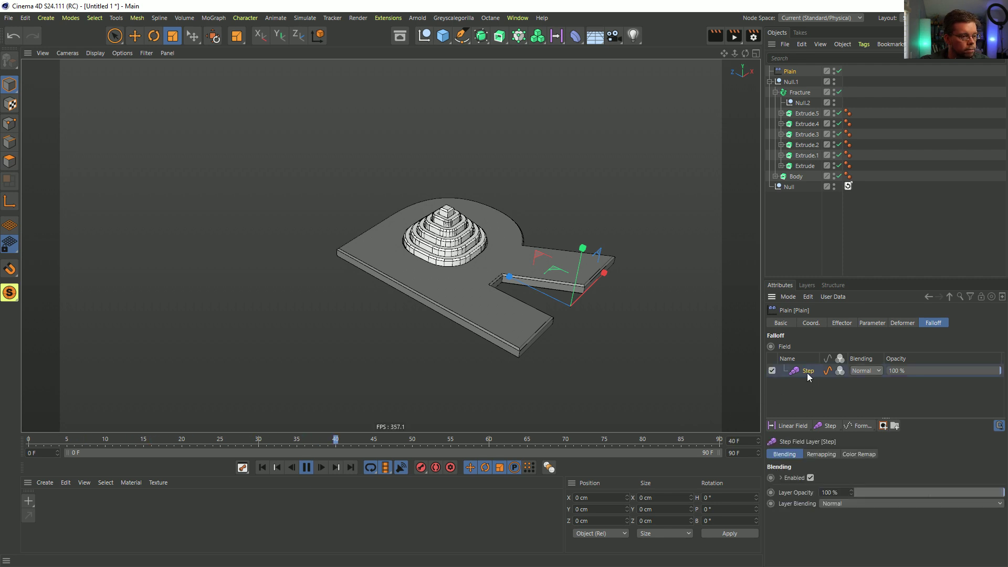
{"action": "left_click", "coordinate": [840, 455]}
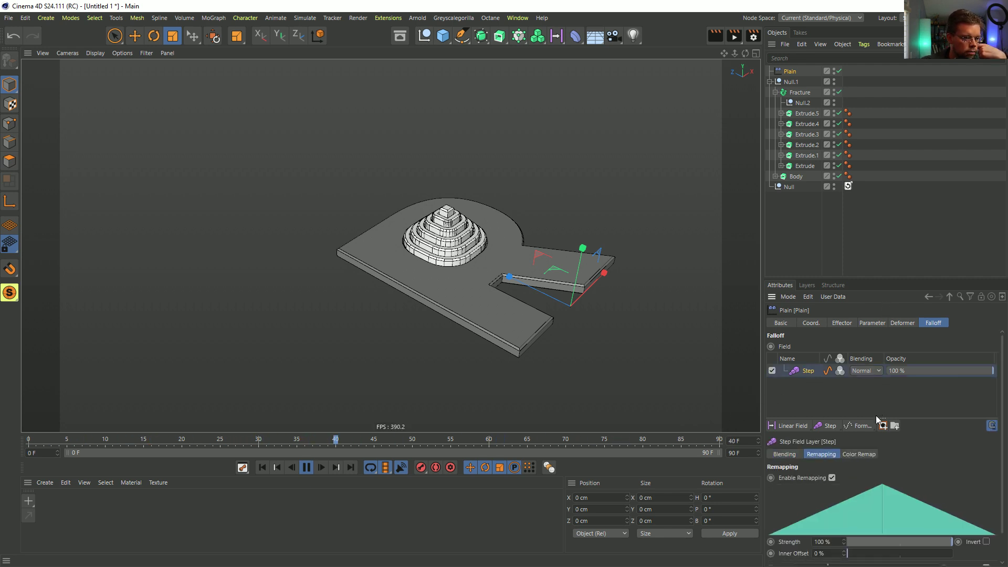
{"action": "left_click_drag", "start_coordinate": [875, 418], "coordinate": [875, 390]}
{"action": "left_click_drag", "start_coordinate": [860, 279], "coordinate": [860, 210]}
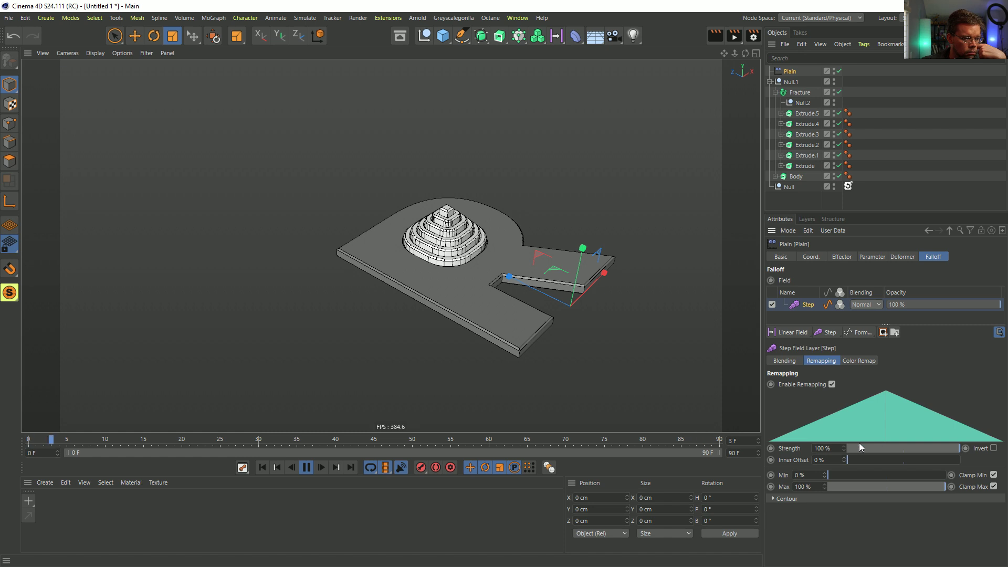
Step: Stop playback, return to frame 0, and set the Plain effector's Y position offset to 0 cm
{"action": "left_click", "coordinate": [873, 257]}
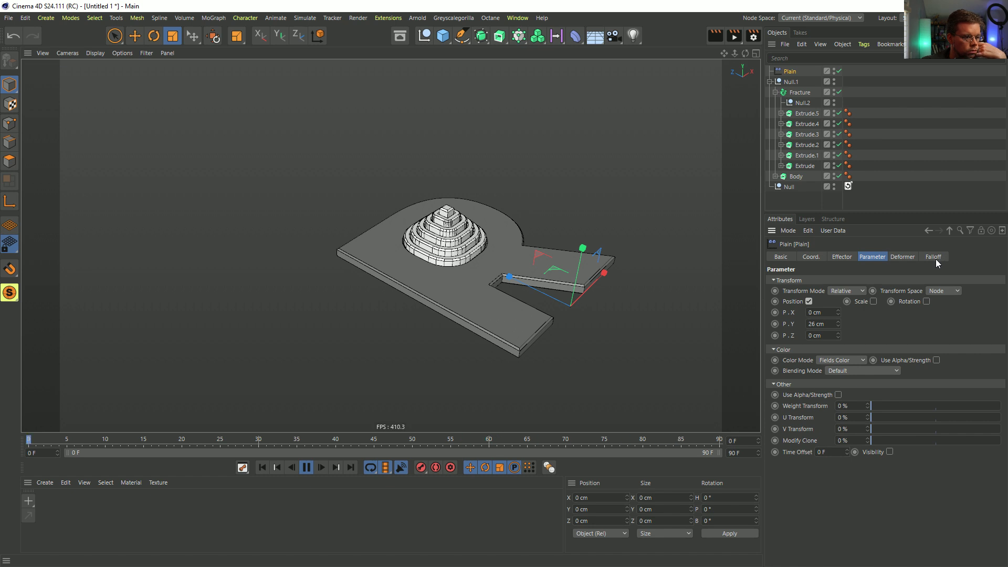
{"action": "mouse_move", "coordinate": [837, 324]}
{"action": "left_mouse_down"}
{"action": "mouse_move", "coordinate": [837, 363]}
{"action": "mouse_move", "coordinate": [838, 294]}
{"action": "mouse_move", "coordinate": [843, 326]}
{"action": "left_mouse_up"}
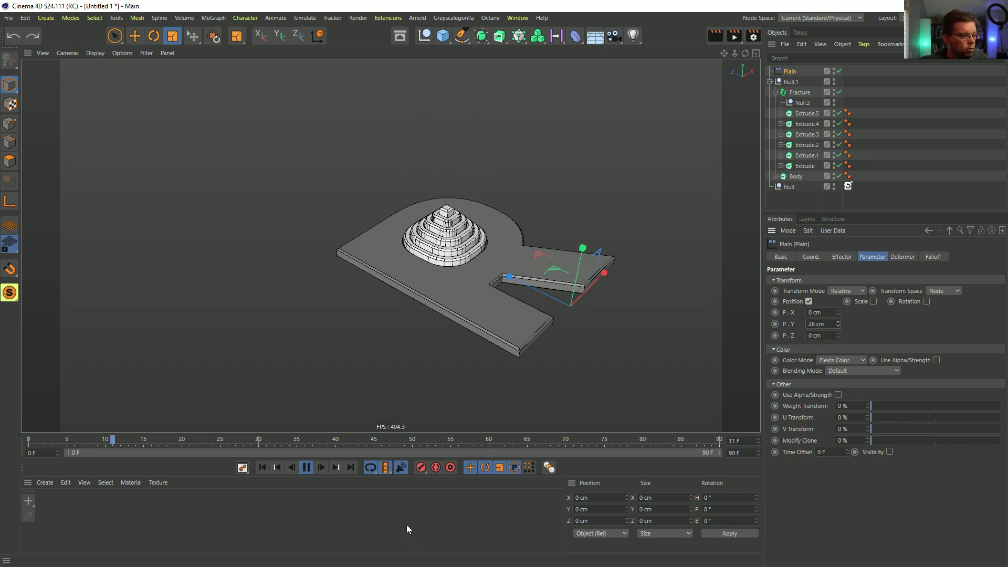
{"action": "left_click", "coordinate": [306, 468]}
{"action": "left_click", "coordinate": [262, 468]}
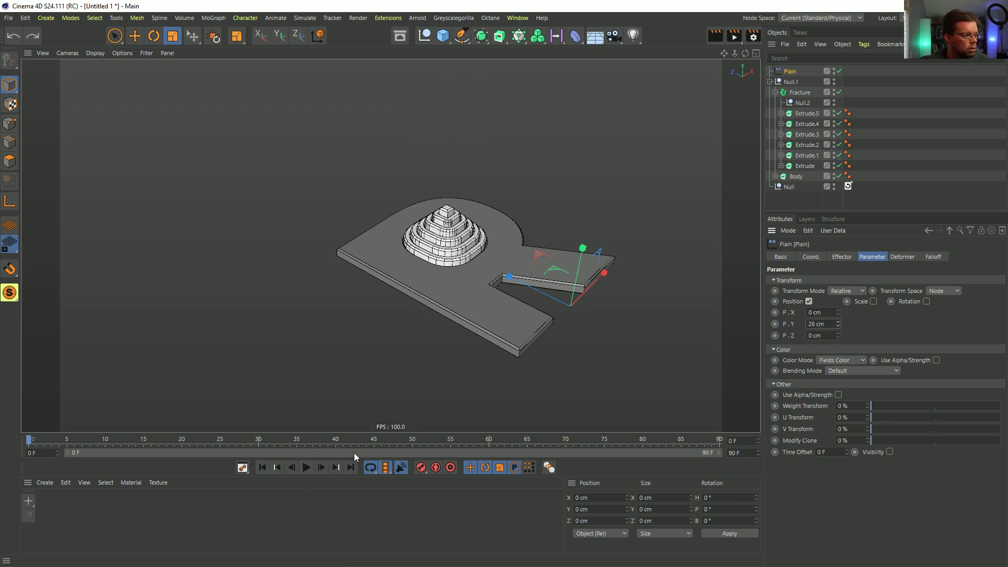
{"action": "left_click_drag", "start_coordinate": [829, 325], "coordinate": [807, 324]}
{"action": "type", "text": "0"}
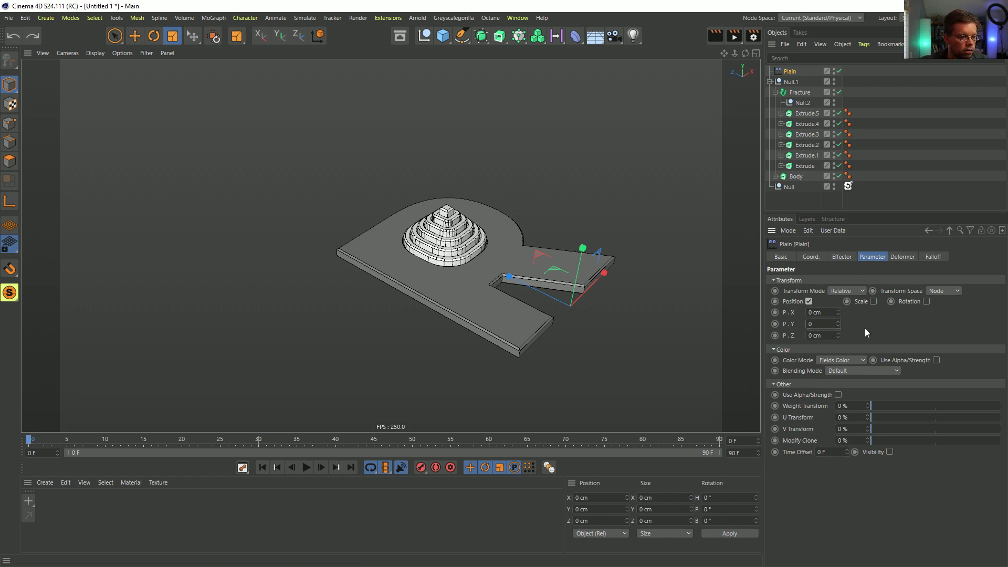
{"action": "key", "text": "Return"}
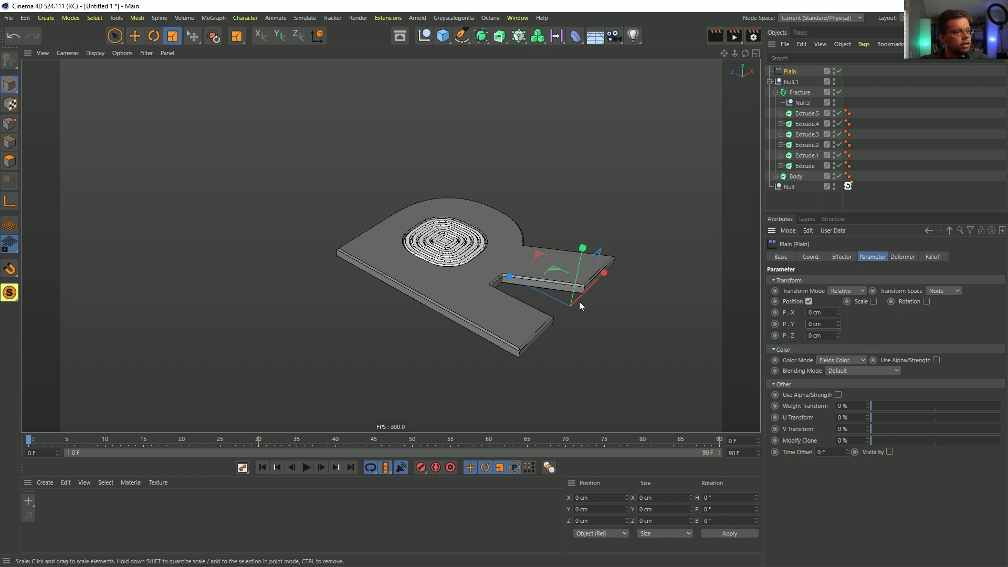
Step: Add a Floor object and lower it to about Y -3.4 cm, beneath the R form
{"action": "left_click", "coordinate": [595, 42]}
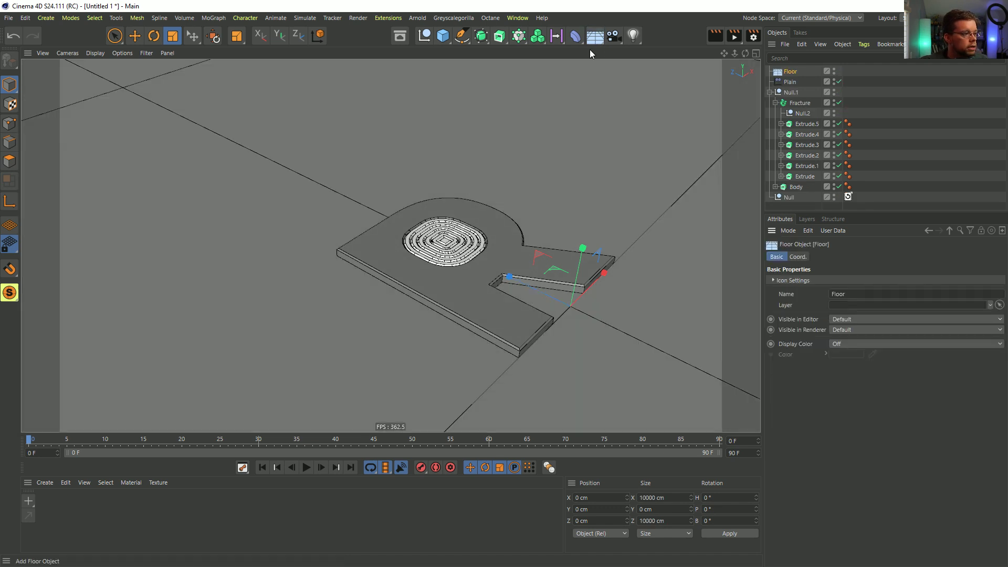
{"action": "key", "text": "e"}
{"action": "left_click_drag", "start_coordinate": [585, 251], "coordinate": [612, 276]}
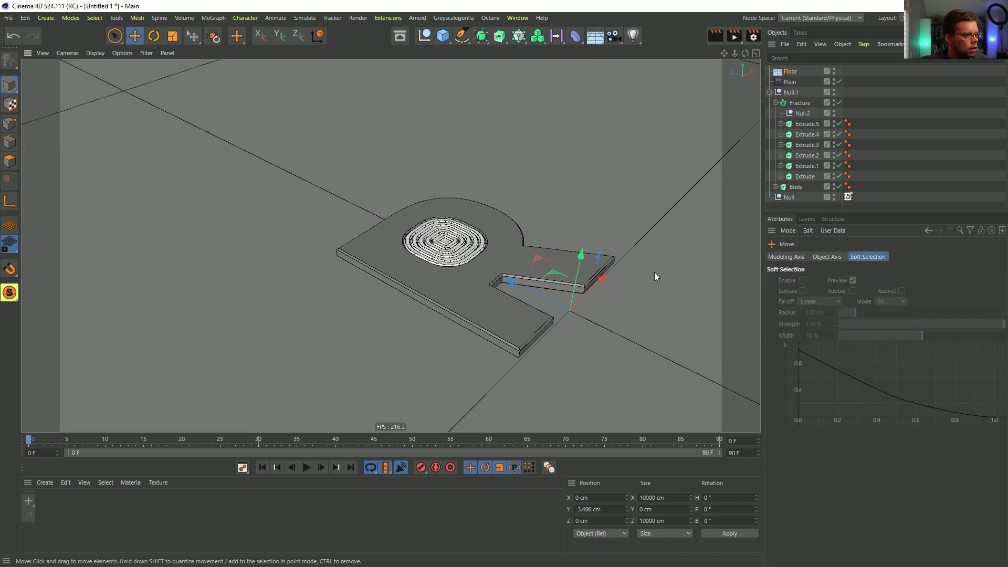
Step: Apply Rigid Body simulation tags to Null.1 and the Floor together
{"action": "left_click", "coordinate": [801, 103]}
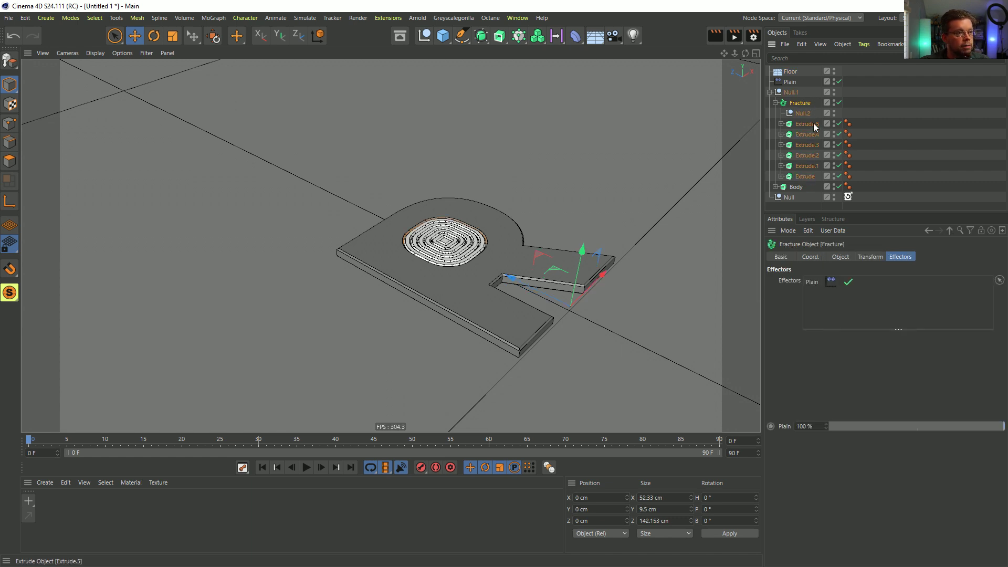
{"action": "right_click", "coordinate": [792, 96]}
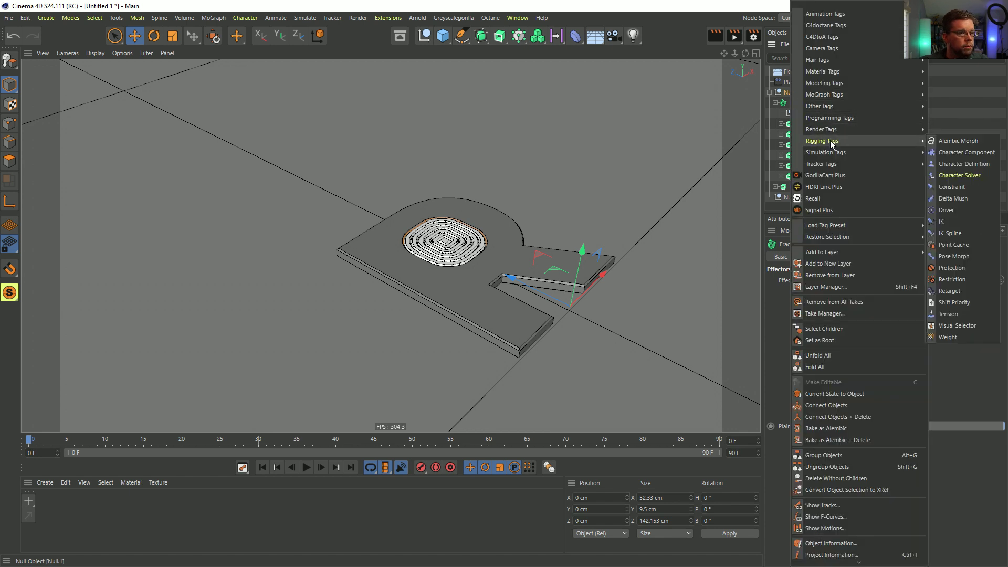
{"action": "key", "text": "Escape"}
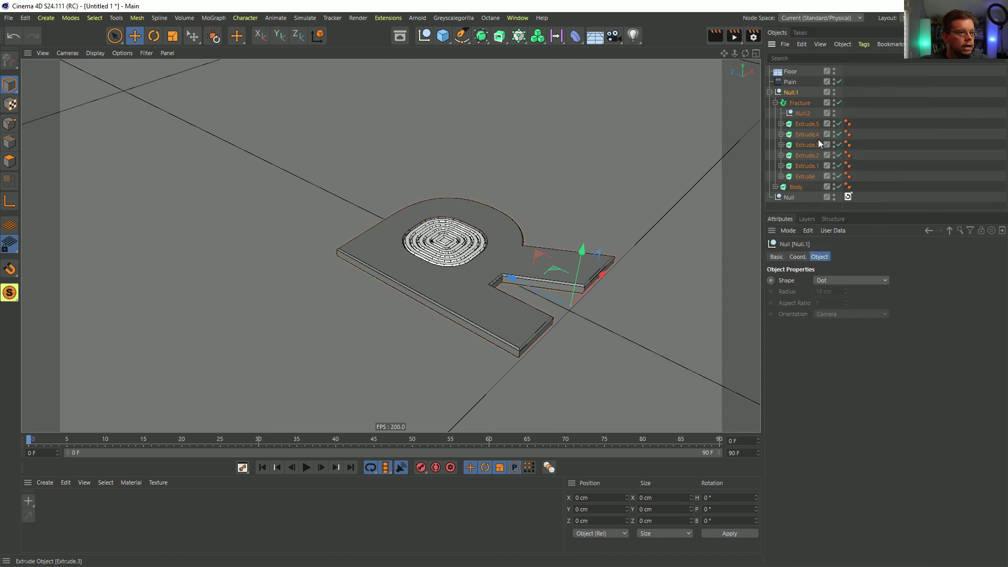
{"action": "left_click", "coordinate": [790, 74], "text": "ctrl"}
{"action": "right_click", "coordinate": [789, 75]}
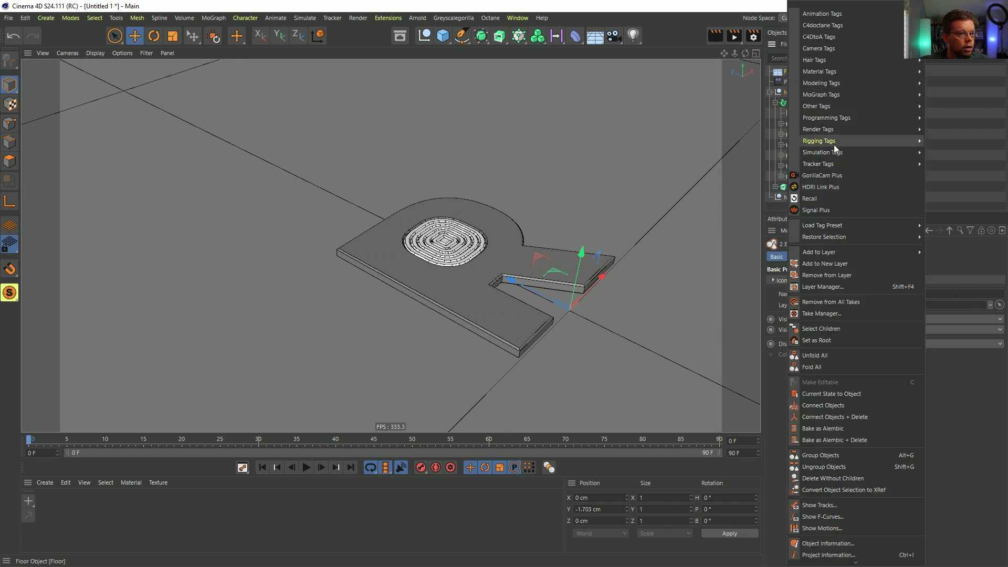
{"action": "mouse_move", "coordinate": [831, 153]}
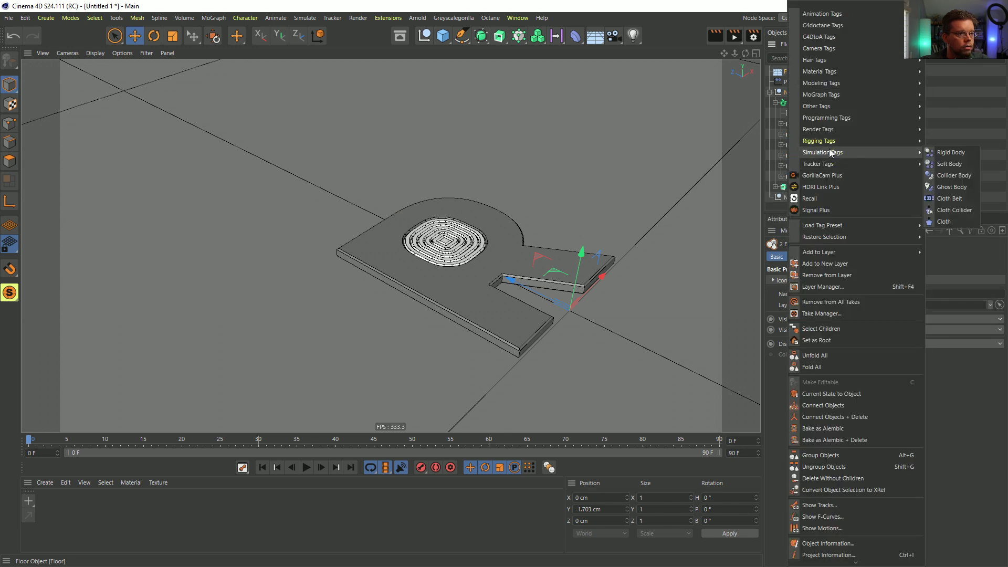
{"action": "left_click", "coordinate": [957, 157]}
Step: In Null.1's dynamics tag, set Inherit Tag to Compound Collision Shape and the collision Shape to Moving Mesh
{"action": "left_click", "coordinate": [848, 92]}
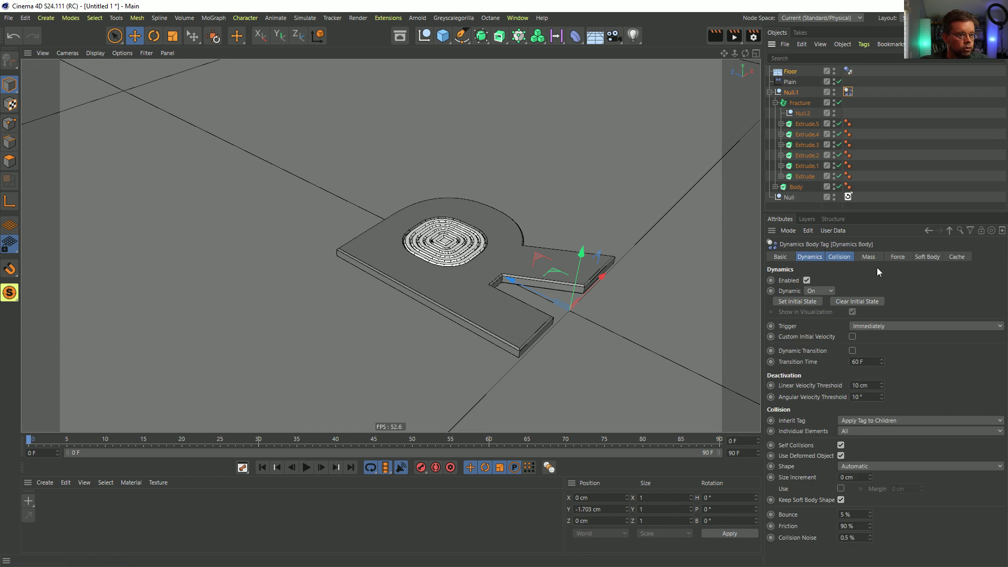
{"action": "left_click", "coordinate": [841, 257]}
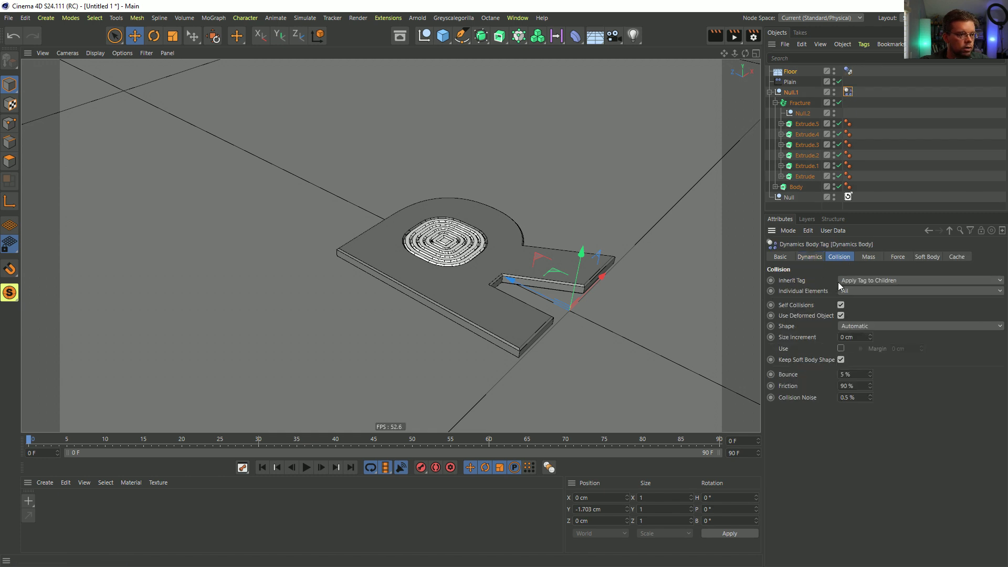
{"action": "left_click", "coordinate": [862, 280]}
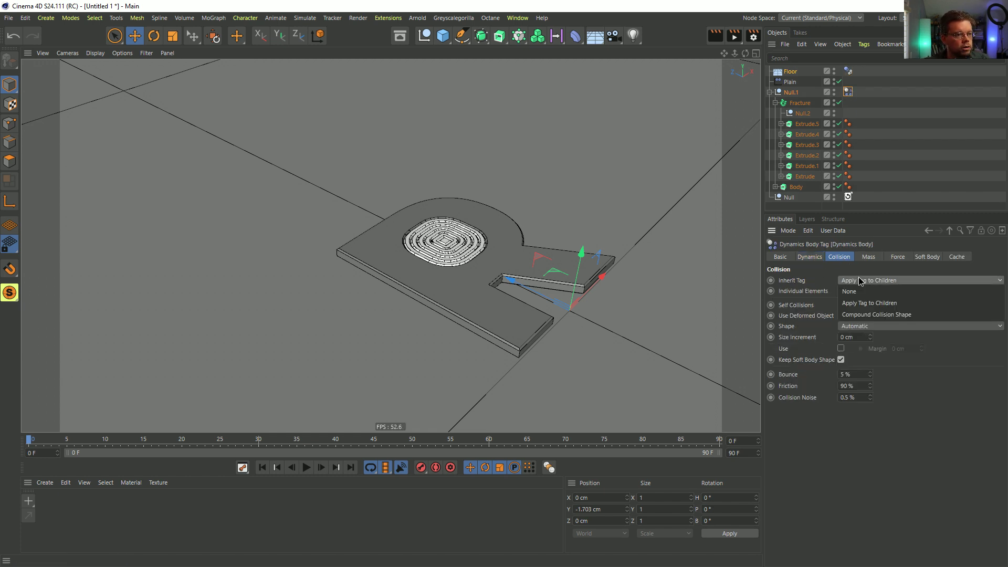
{"action": "left_click", "coordinate": [876, 315]}
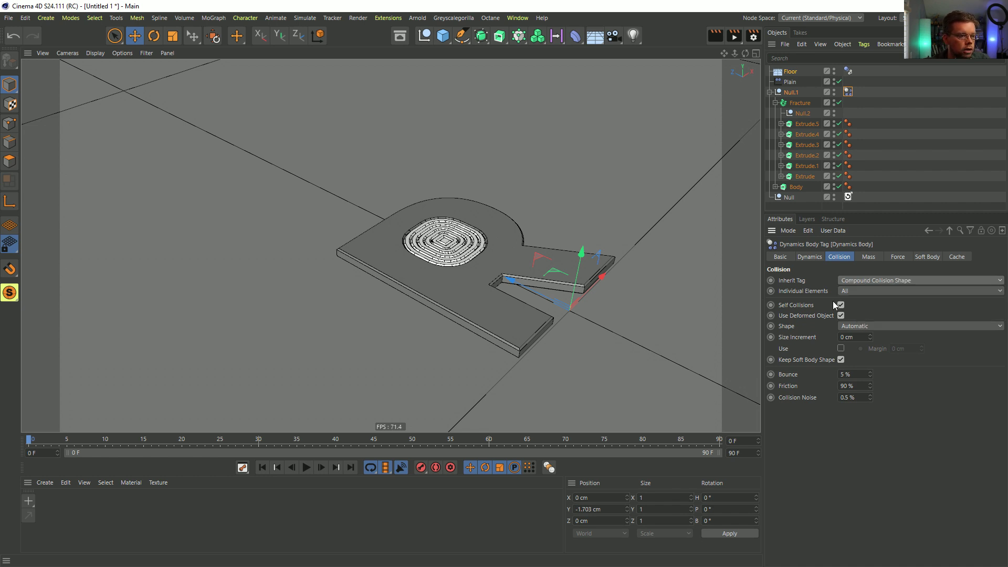
{"action": "left_click", "coordinate": [849, 326]}
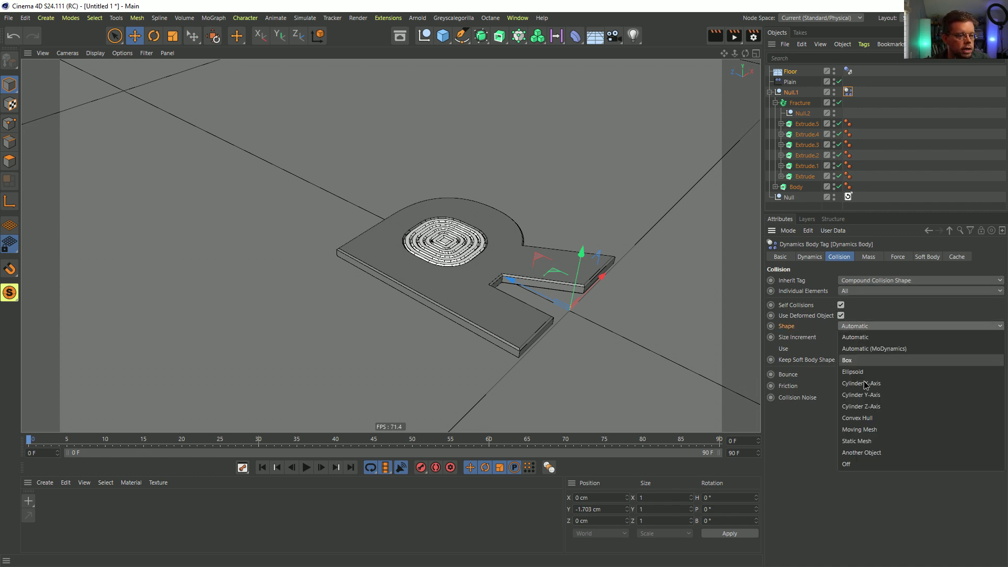
{"action": "left_click", "coordinate": [865, 431]}
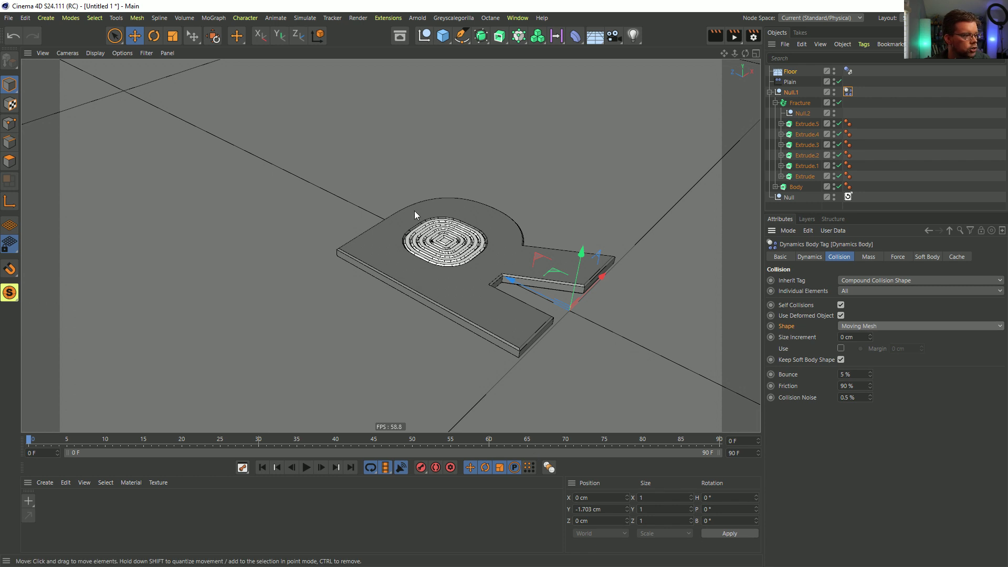
Step: Play the dynamics simulation briefly, stop it, and return to frame 0
{"action": "left_click", "coordinate": [306, 467]}
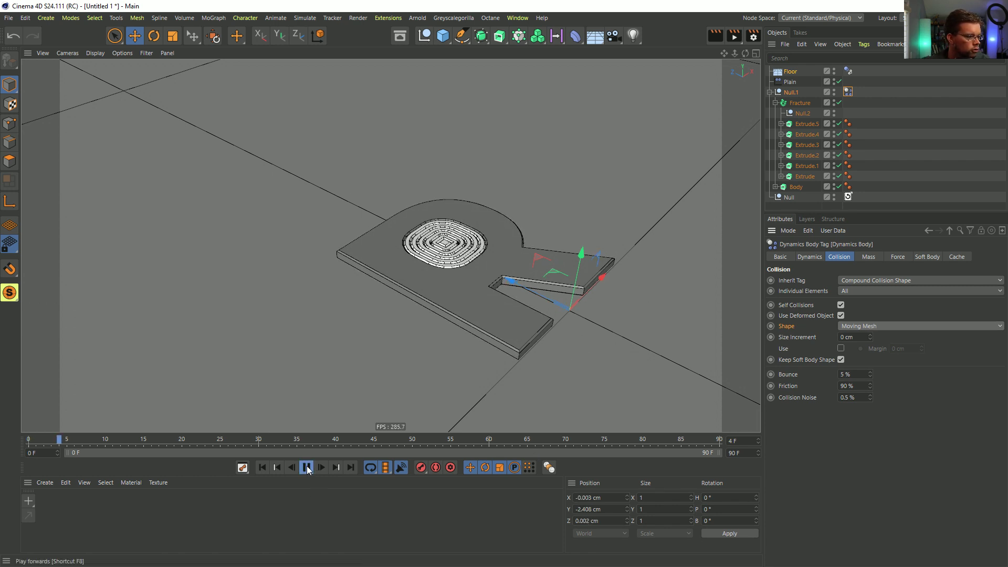
{"action": "left_click", "coordinate": [307, 467]}
{"action": "left_click", "coordinate": [262, 467]}
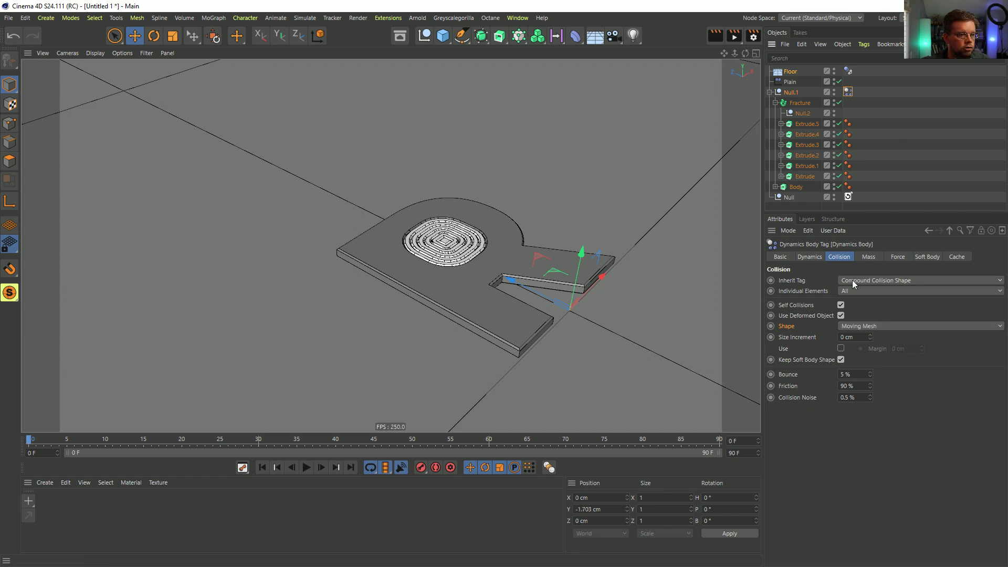
Step: Set the linear and angular velocity thresholds of Null.1's dynamics tag to 0
{"action": "left_click", "coordinate": [810, 257]}
{"action": "double_click", "coordinate": [872, 389]}
{"action": "type", "text": "0"}
Step: Extend the animation length to 999 frames and replay the simulation from the start
{"action": "left_click", "coordinate": [305, 468]}
{"action": "type", "text": "9"}
{"action": "key", "text": "Return"}
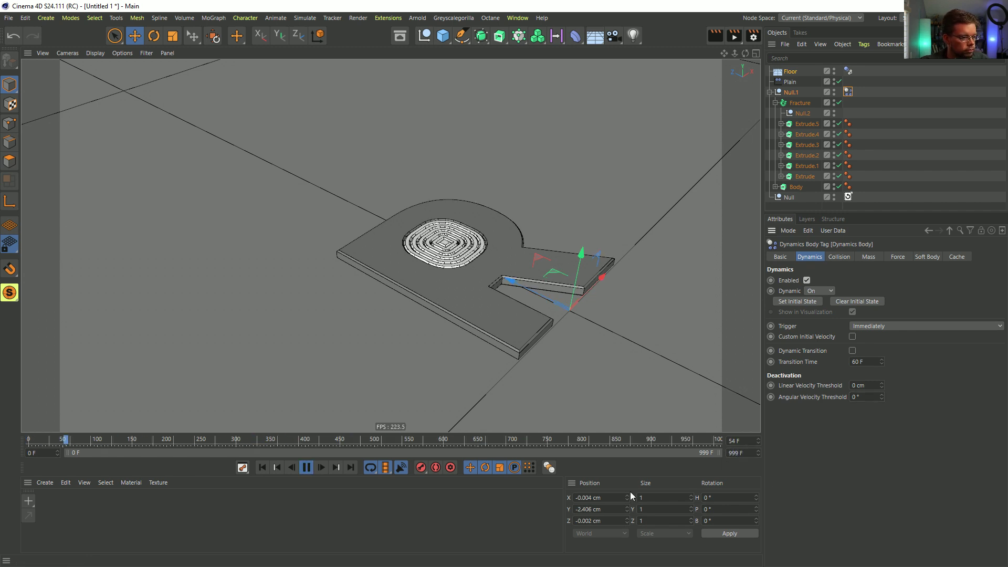
{"action": "left_click", "coordinate": [276, 468]}
Step: Change the Plain effector's Y position offset to -27 cm while the simulation plays
{"action": "left_click", "coordinate": [791, 92]}
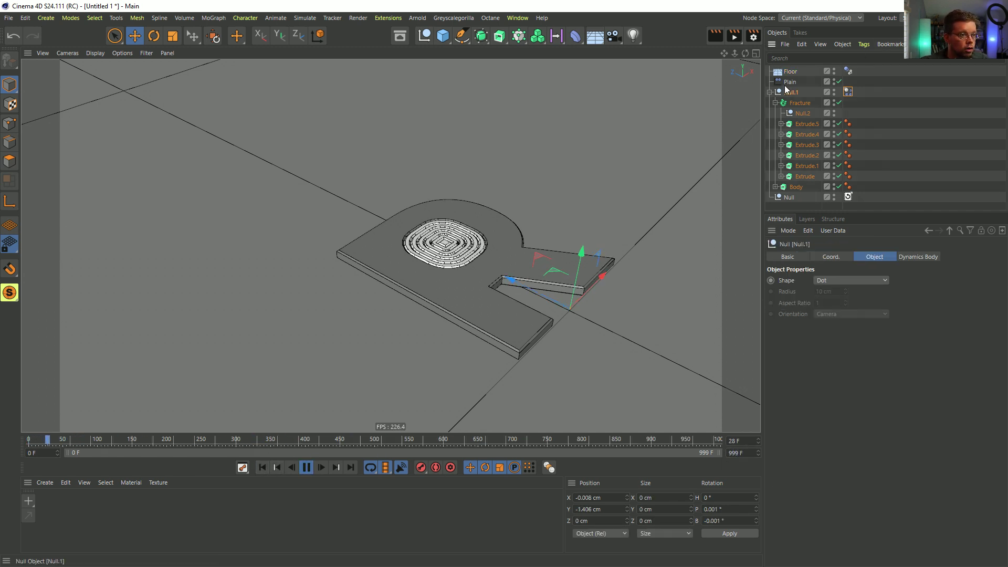
{"action": "left_click", "coordinate": [790, 82]}
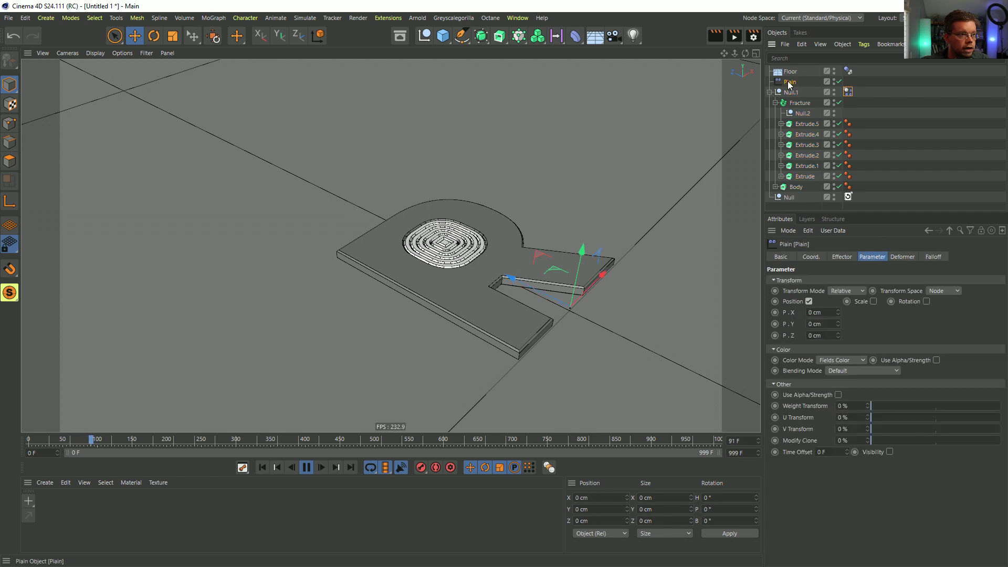
{"action": "left_click_drag", "start_coordinate": [839, 325], "coordinate": [801, 345]}
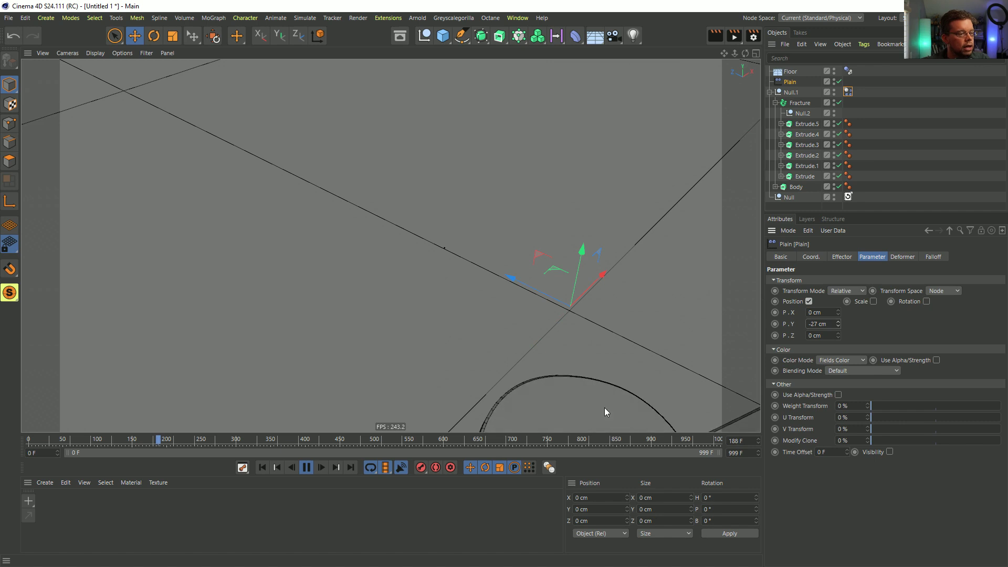
Step: Stop the simulation, return to frame 0, and reset the Plain effector's Y position offset to 0 cm
{"action": "left_click", "coordinate": [307, 467]}
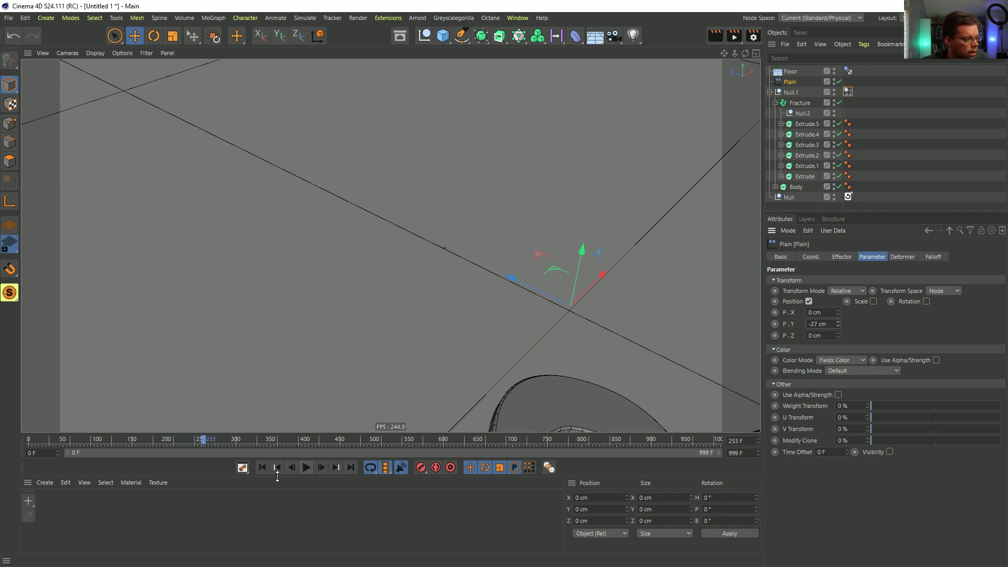
{"action": "left_click", "coordinate": [262, 467]}
{"action": "right_click", "coordinate": [838, 326]}
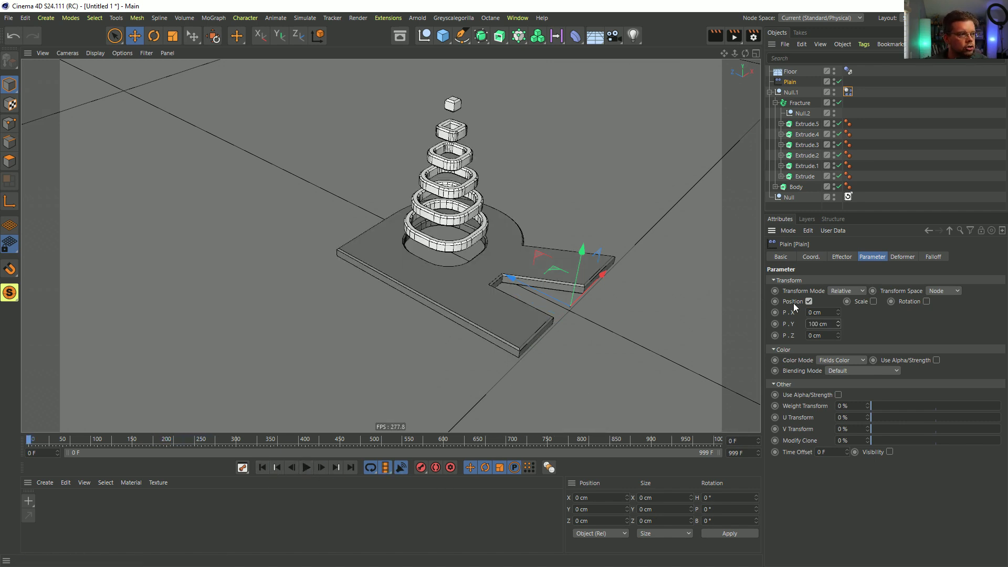
{"action": "type", "text": "0"}
{"action": "key", "text": "Return"}
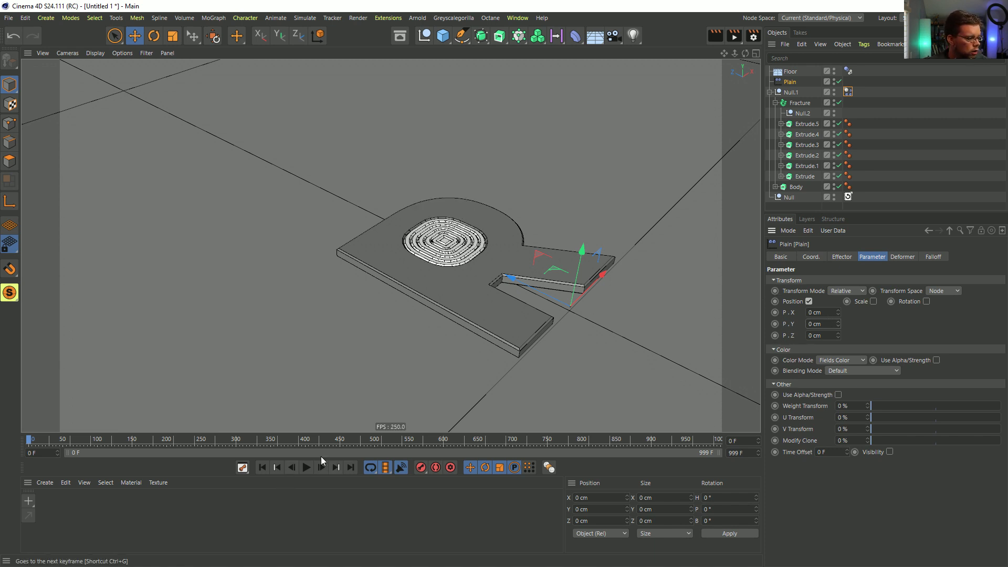
Step: Keyframe the Plain effector's Y position at 0 cm on frame 45 and at -25 cm on frame 50
{"action": "left_click", "coordinate": [307, 467]}
{"action": "left_click", "coordinate": [309, 470]}
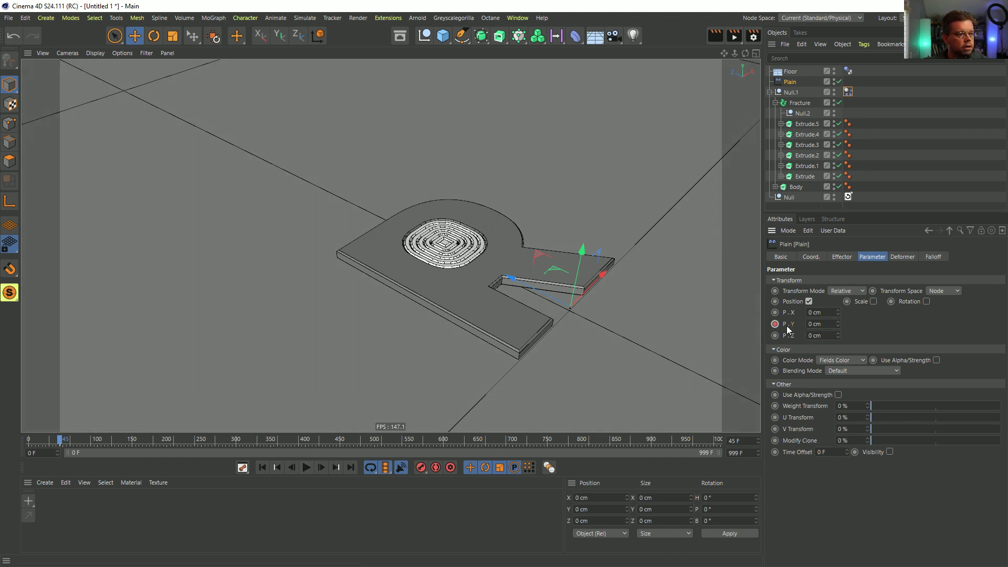
{"action": "left_click", "coordinate": [320, 468]}
{"action": "left_click", "coordinate": [320, 468]}
{"action": "left_click", "coordinate": [321, 468]}
{"action": "left_click", "coordinate": [320, 468]}
{"action": "left_click", "coordinate": [320, 468]}
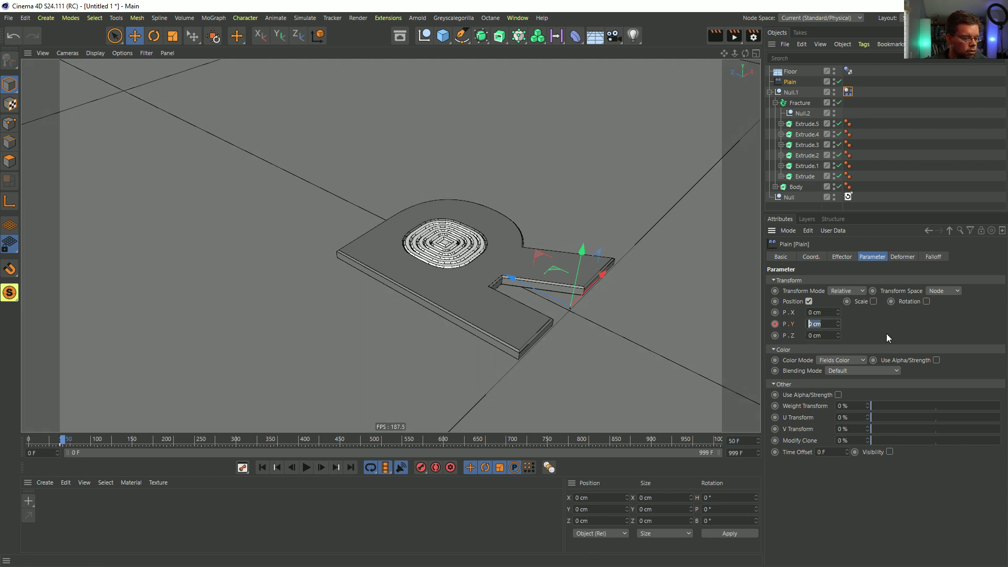
{"action": "type", "text": "25"}
{"action": "key", "text": "Return"}
{"action": "double_click", "coordinate": [831, 323]}
{"action": "type", "text": "-25"}
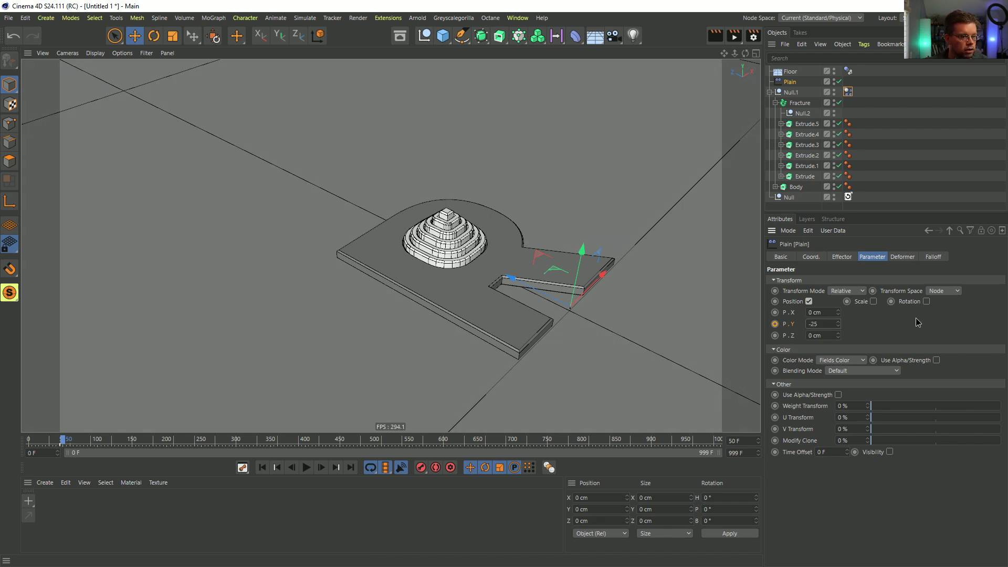
{"action": "key", "text": "Return"}
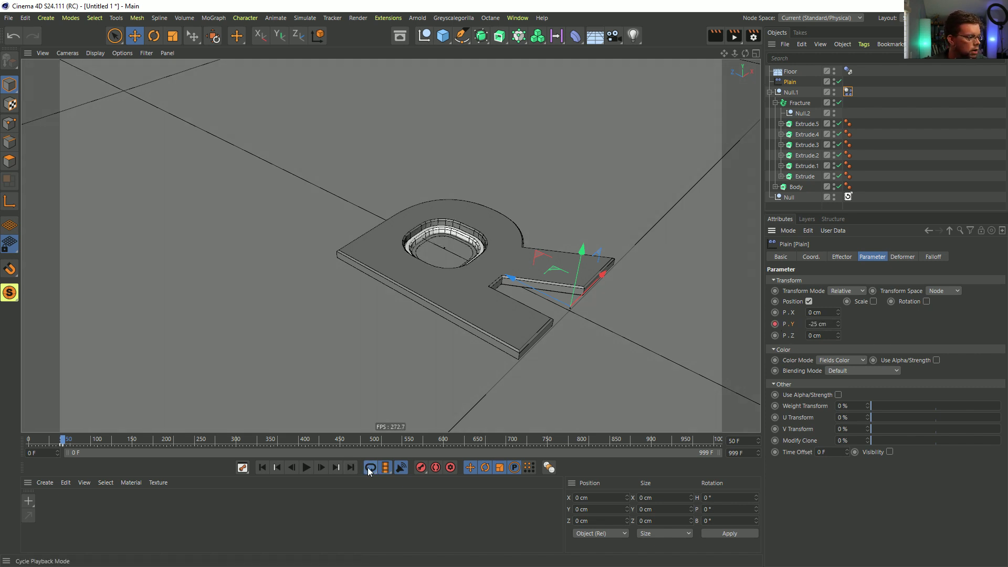
Step: Keyframe the Plain effector's Y position at 0 cm on frame 55
{"action": "left_click", "coordinate": [322, 467]}
{"action": "left_click", "coordinate": [321, 467]}
{"action": "left_click", "coordinate": [321, 467]}
{"action": "left_click", "coordinate": [322, 468]}
{"action": "left_click", "coordinate": [322, 469]}
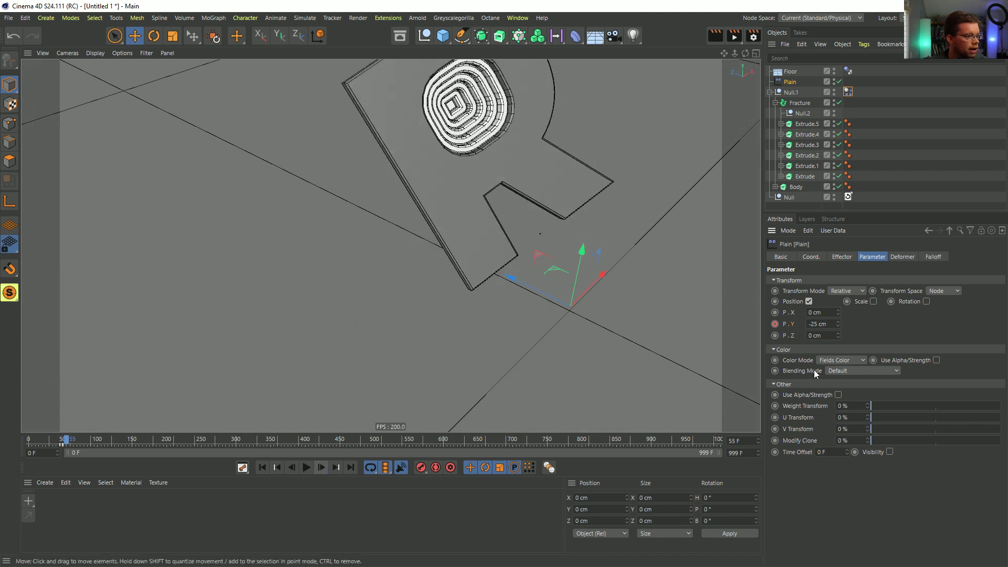
{"action": "key", "text": "Return"}
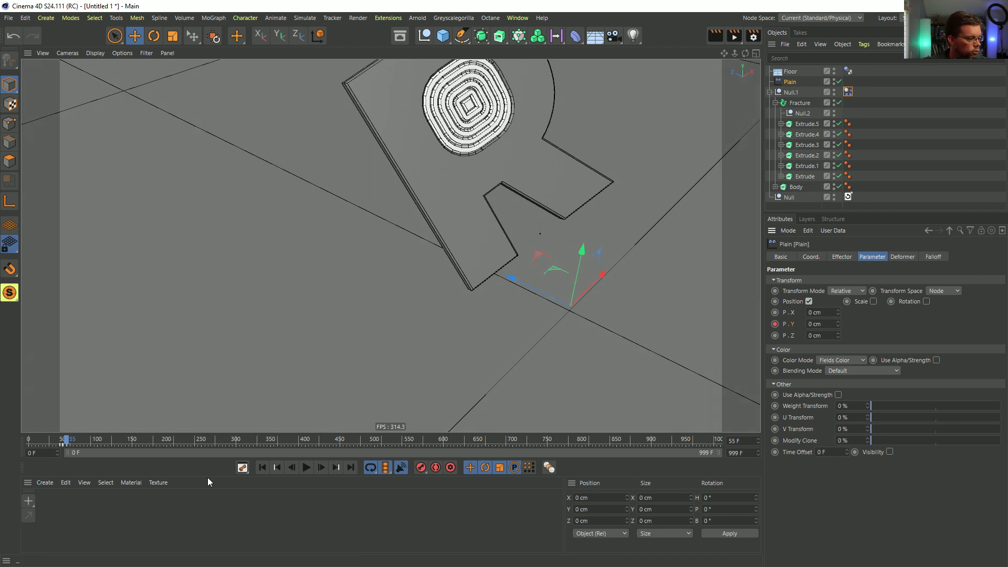
Step: Replay the simulation from the start, stop it, and shorten the animation length to 180 frames
{"action": "left_click", "coordinate": [262, 468]}
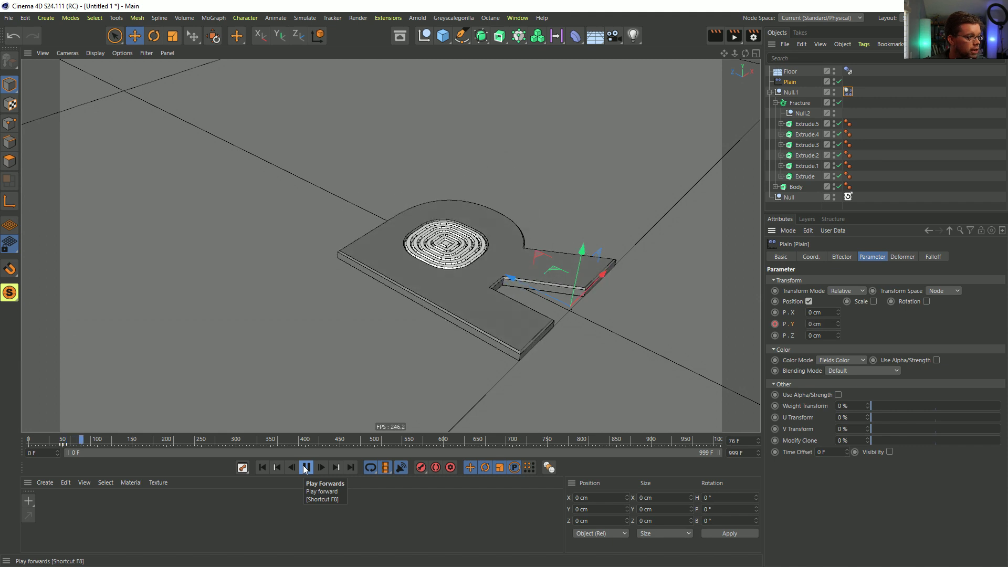
{"action": "left_click", "coordinate": [305, 468]}
{"action": "left_click", "coordinate": [735, 455]}
{"action": "key", "text": "Return"}
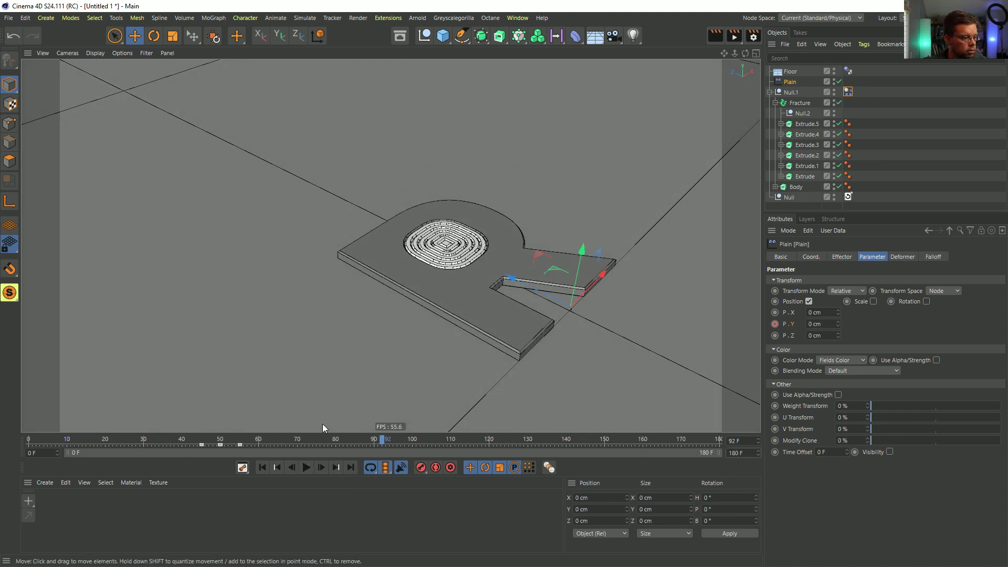
Step: Move the Y position keyframes closer together with the last one on frame 52, and replay the simulation from the start
{"action": "left_click_drag", "start_coordinate": [221, 447], "coordinate": [228, 449]}
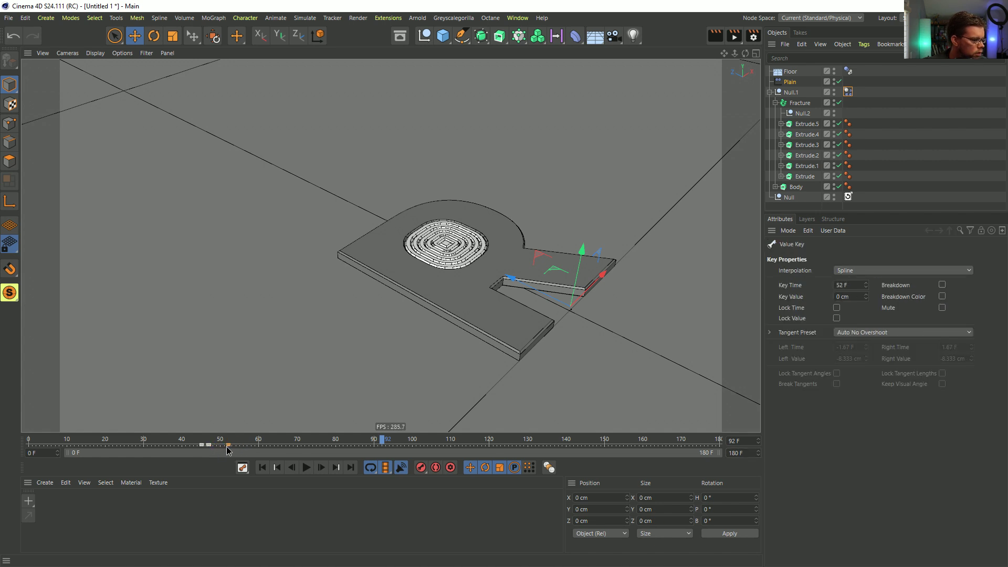
{"action": "left_click", "coordinate": [262, 468]}
{"action": "left_click", "coordinate": [307, 467]}
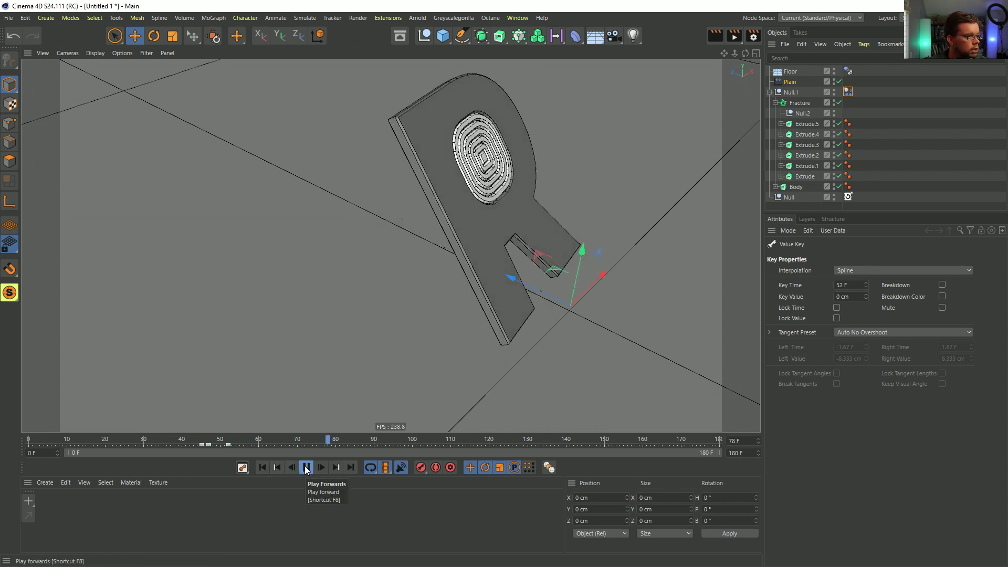
{"action": "left_click", "coordinate": [306, 467]}
{"action": "left_click", "coordinate": [262, 468]}
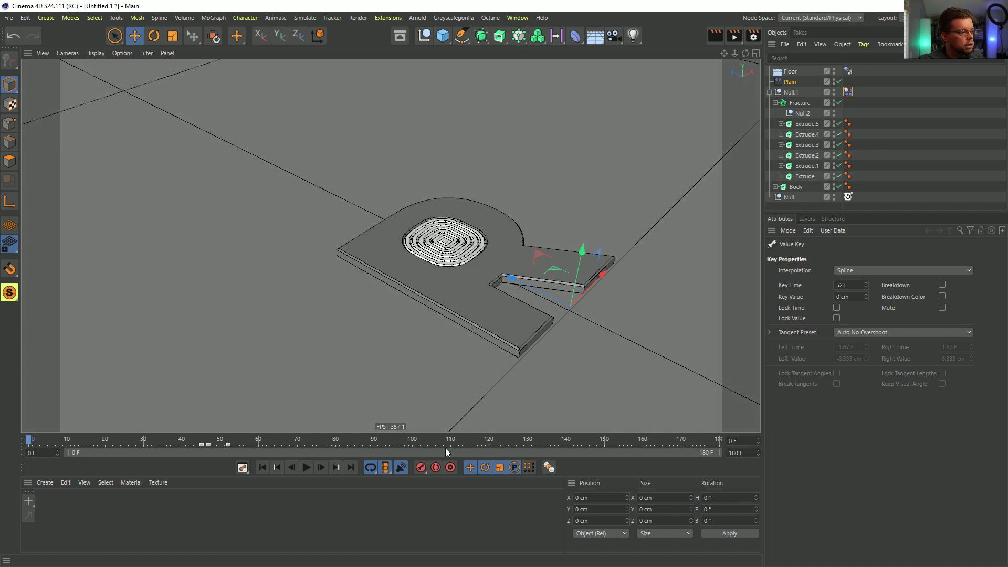
Step: Delete the Plain effector's Y position animation and add an XPresso tag to the effector
{"action": "left_click", "coordinate": [791, 83]}
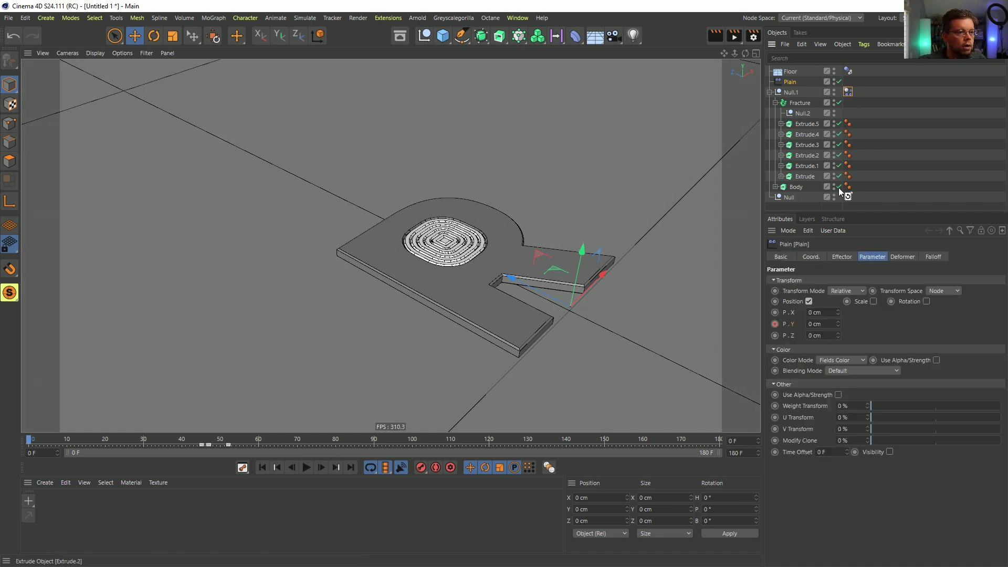
{"action": "left_click", "coordinate": [775, 324], "text": "ctrl+shift"}
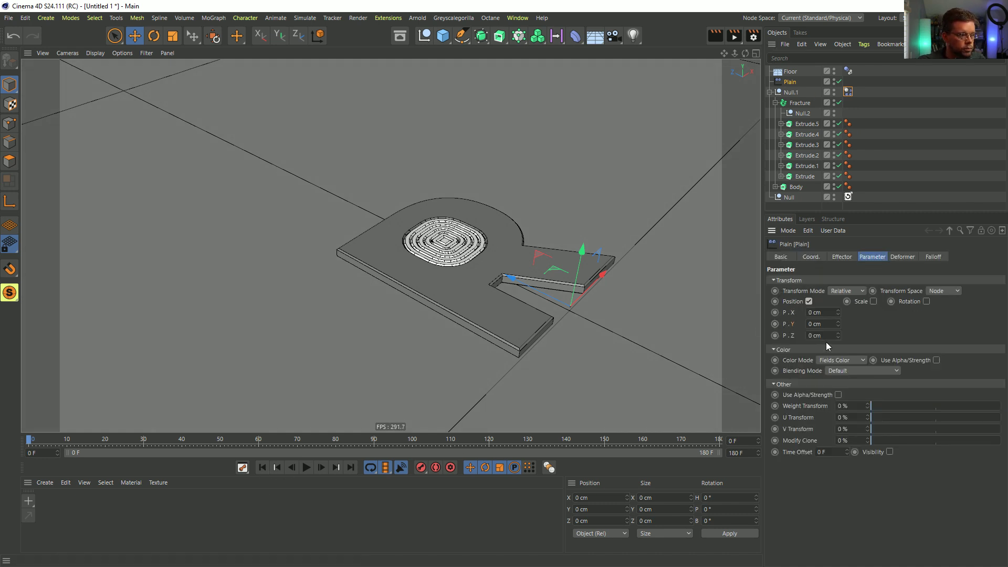
{"action": "right_click", "coordinate": [798, 84]}
{"action": "mouse_move", "coordinate": [815, 82]}
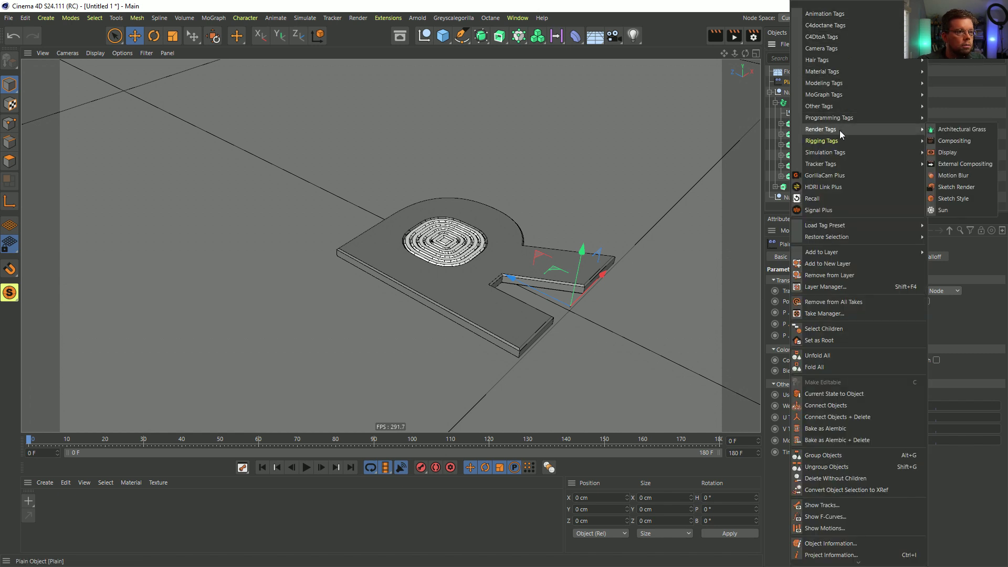
{"action": "mouse_move", "coordinate": [840, 121]}
{"action": "left_click", "coordinate": [955, 152]}
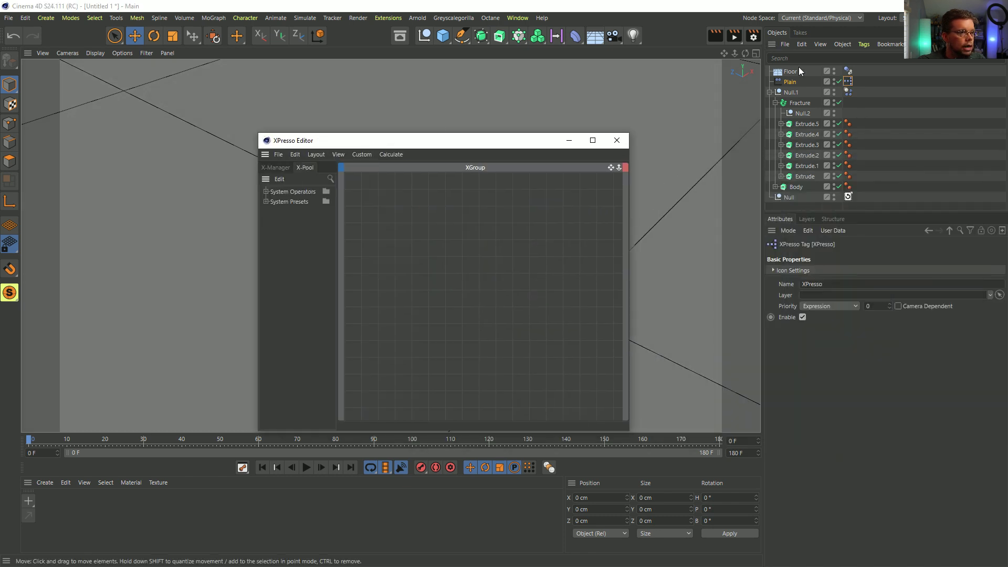
Step: Add the Plain effector to the XPresso graph as a node with its P.Y parameter as an input port
{"action": "left_click", "coordinate": [786, 92]}
{"action": "left_click_drag", "start_coordinate": [788, 82], "coordinate": [564, 288]}
{"action": "left_click", "coordinate": [790, 82]}
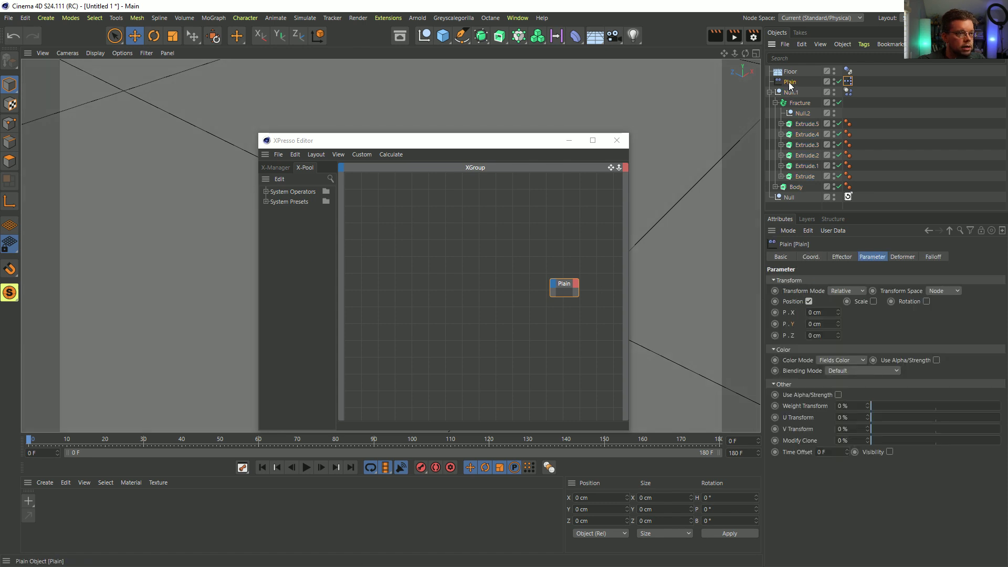
{"action": "left_click_drag", "start_coordinate": [792, 325], "coordinate": [545, 278]}
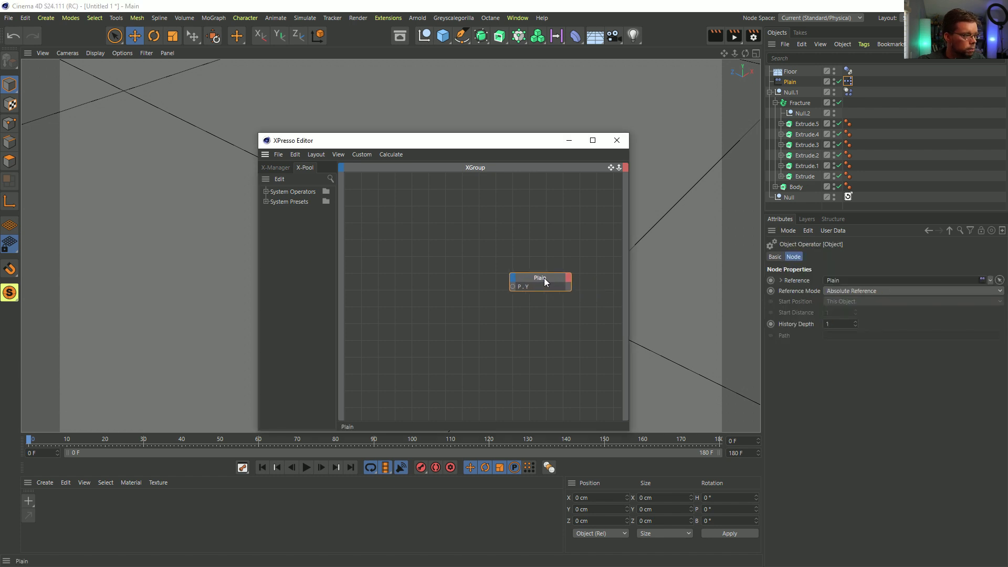
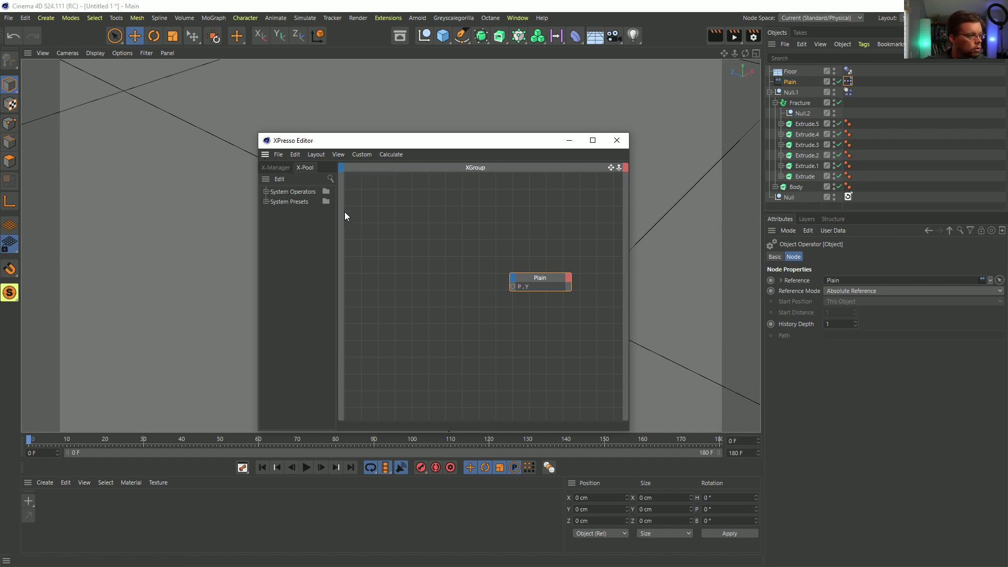
Step: Add a Time node to the XPresso graph with a Frame output port in place of Time
{"action": "left_click", "coordinate": [331, 179]}
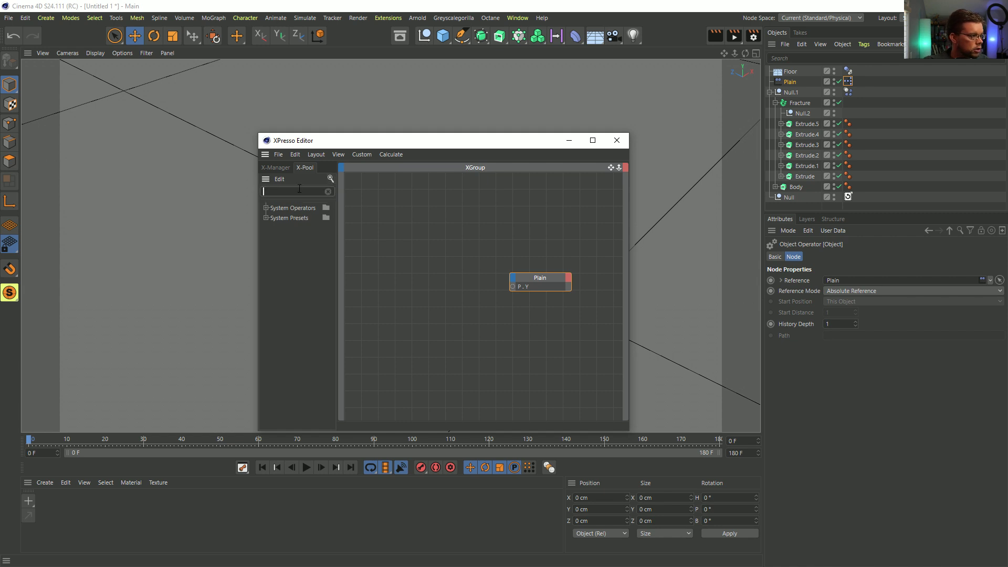
{"action": "type", "text": "tim"}
{"action": "left_click_drag", "start_coordinate": [307, 239], "coordinate": [363, 257]}
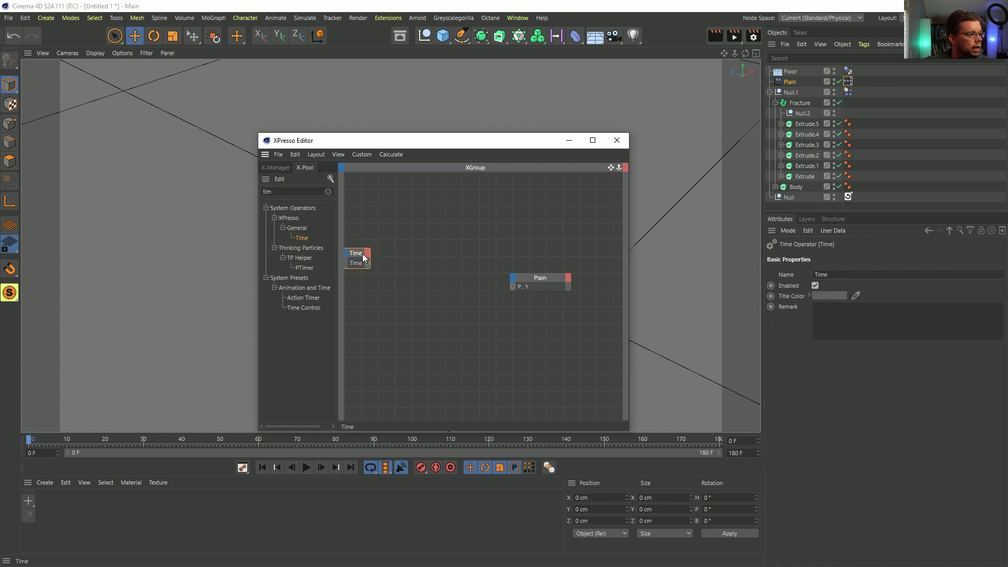
{"action": "left_click", "coordinate": [365, 257]}
{"action": "left_click", "coordinate": [387, 283]}
{"action": "double_click", "coordinate": [368, 261]}
{"action": "left_click_drag", "start_coordinate": [355, 253], "coordinate": [394, 260]}
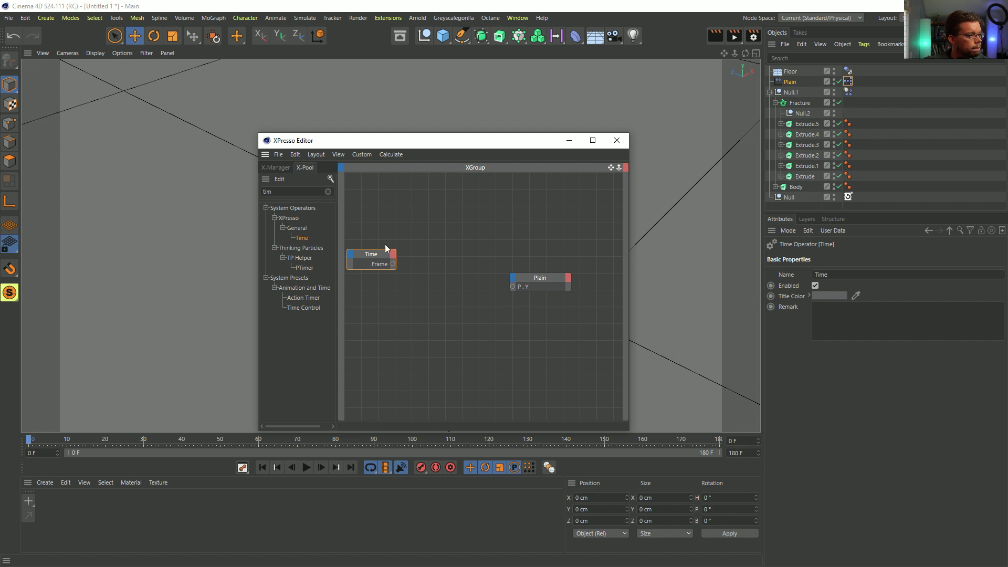
Step: Add a Math node set to Modulo and connect the Time node's Frame output to its first input
{"action": "key", "text": "BackSpace"}
{"action": "key", "text": "BackSpace"}
{"action": "key", "text": "BackSpace"}
{"action": "type", "text": "math"}
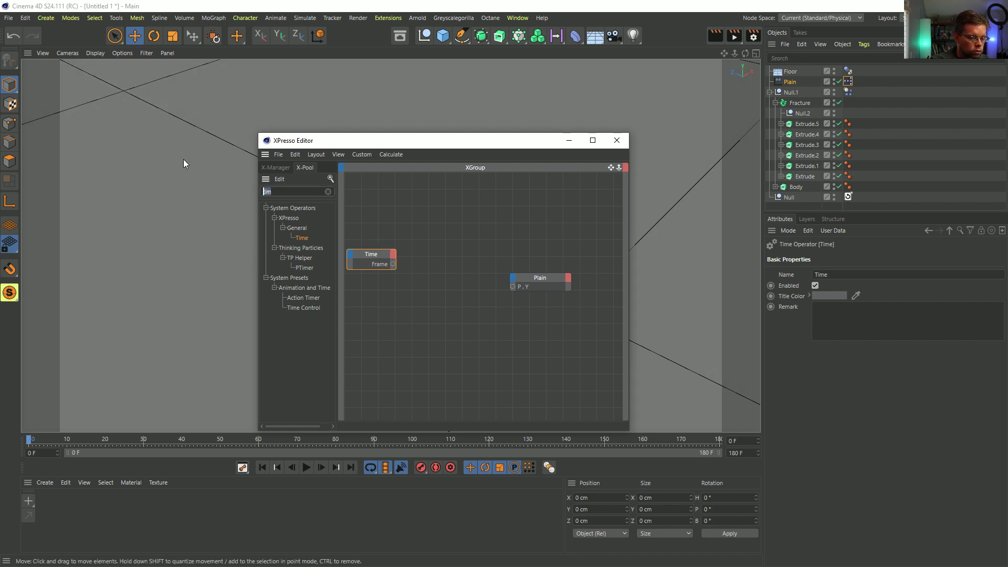
{"action": "left_click_drag", "start_coordinate": [312, 253], "coordinate": [436, 241]}
{"action": "left_click", "coordinate": [831, 292]}
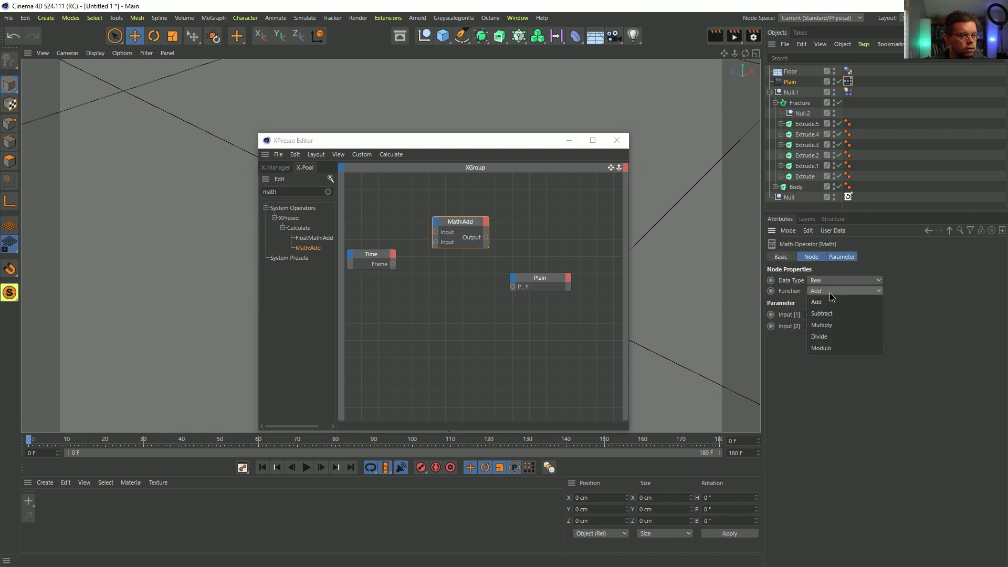
{"action": "left_click", "coordinate": [821, 348]}
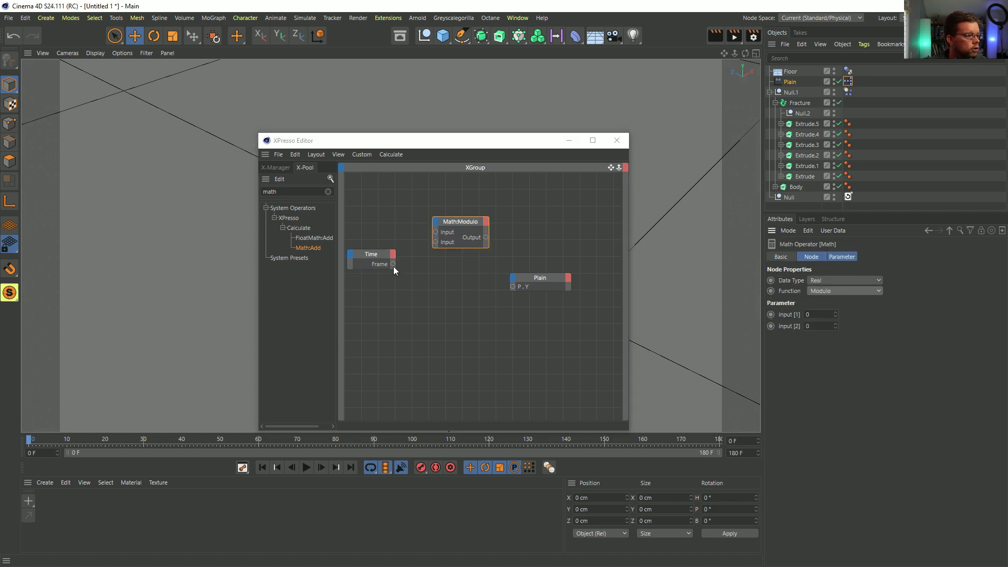
{"action": "left_click_drag", "start_coordinate": [393, 264], "coordinate": [436, 234]}
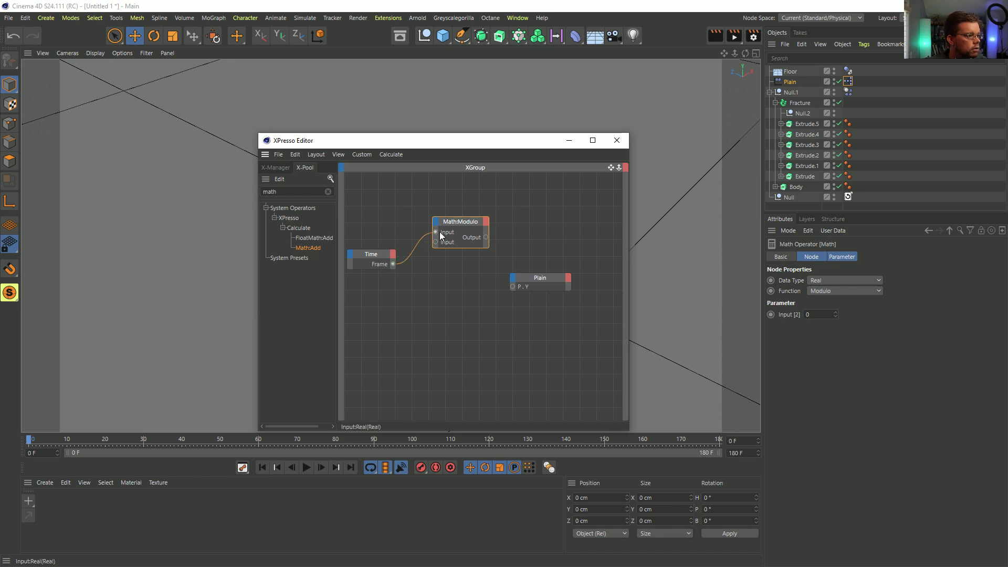
Step: Add a Text spline to the scene and frame it in the viewport
{"action": "left_click_drag", "start_coordinate": [492, 140], "coordinate": [506, 272]}
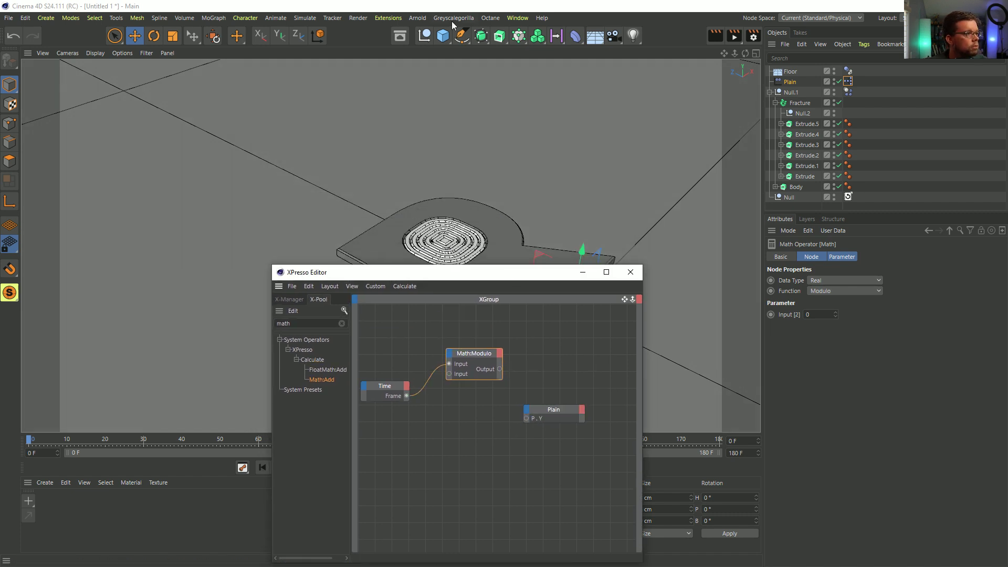
{"action": "left_click", "coordinate": [460, 35]}
{"action": "left_click", "coordinate": [639, 78]}
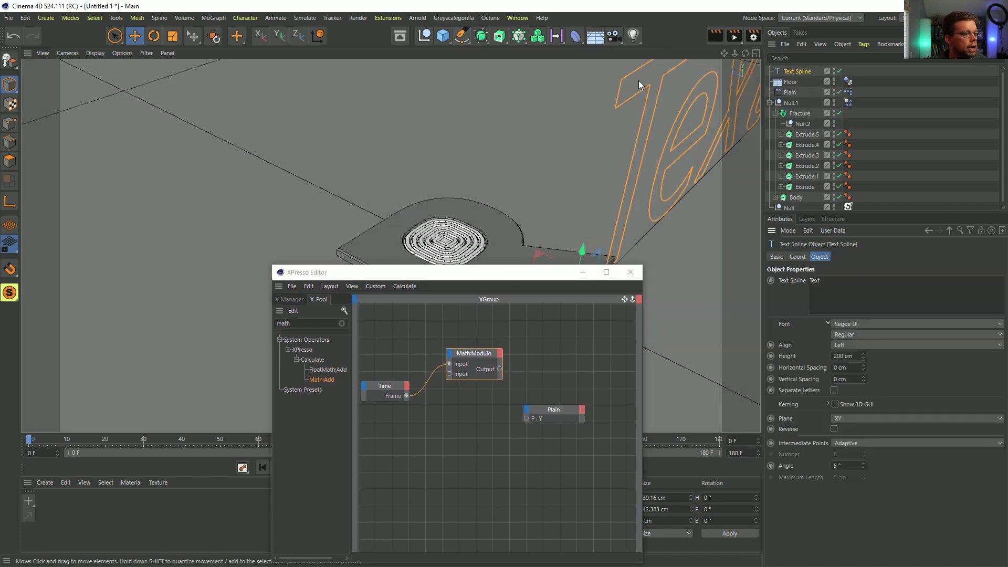
{"action": "left_click_drag", "start_coordinate": [605, 217], "coordinate": [439, 252], "text": "alt"}
Step: Add the Text Spline object to the XPresso graph and feed its text parameter from the Time node's Frame output
{"action": "left_click_drag", "start_coordinate": [798, 72], "coordinate": [553, 340]}
{"action": "left_click_drag", "start_coordinate": [407, 396], "coordinate": [546, 339]}
{"action": "mouse_move", "coordinate": [575, 399]}
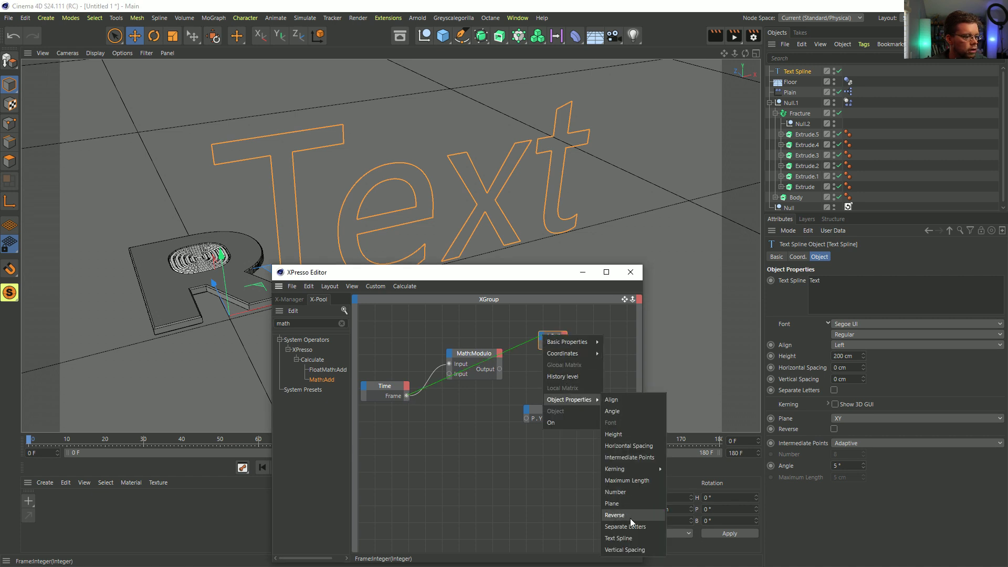
{"action": "left_click", "coordinate": [639, 493]}
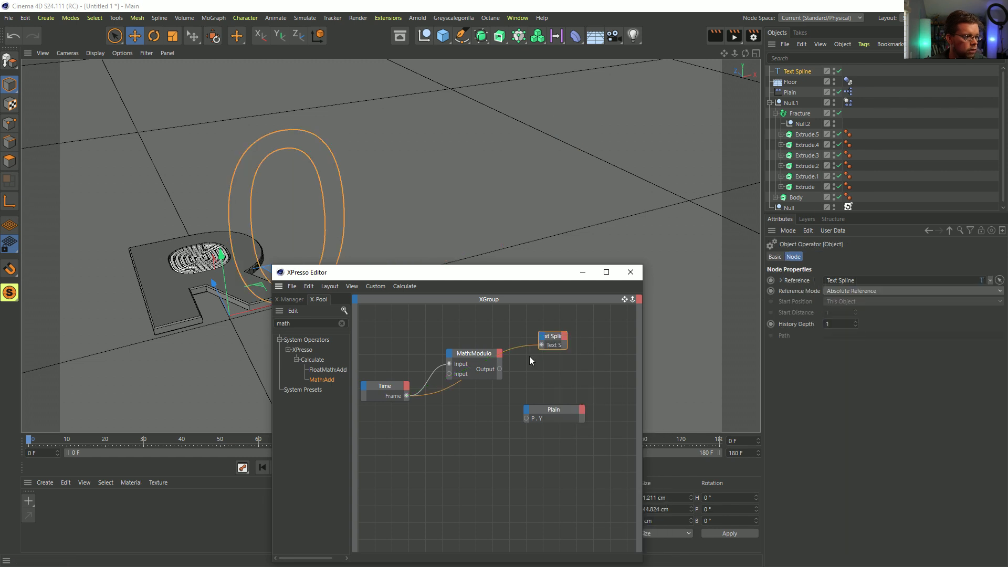
Step: Play the animation briefly to check the frame number displayed by the text spline, and stop it
{"action": "left_click_drag", "start_coordinate": [466, 352], "coordinate": [688, 222]}
{"action": "left_click", "coordinate": [306, 467]}
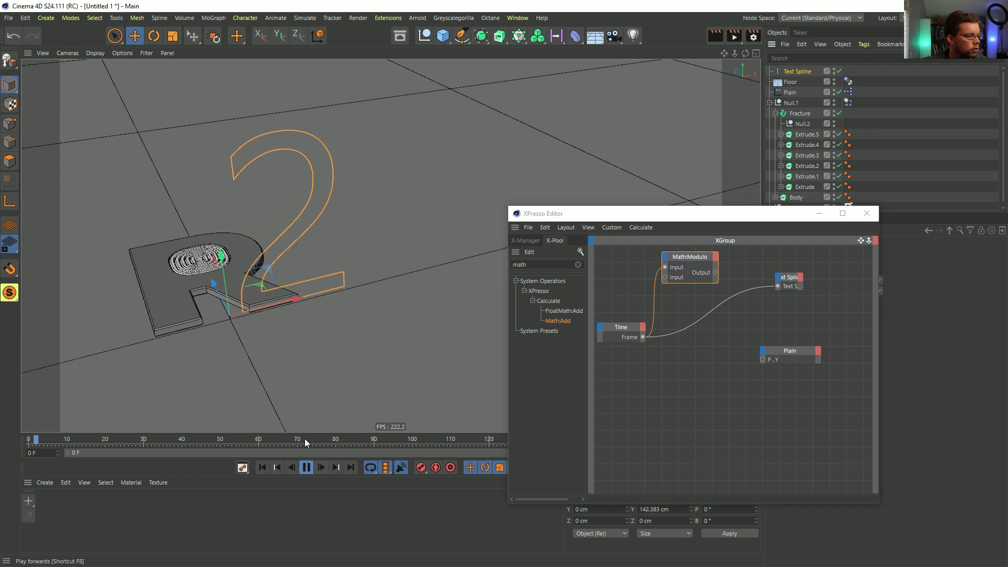
{"action": "left_click", "coordinate": [307, 467]}
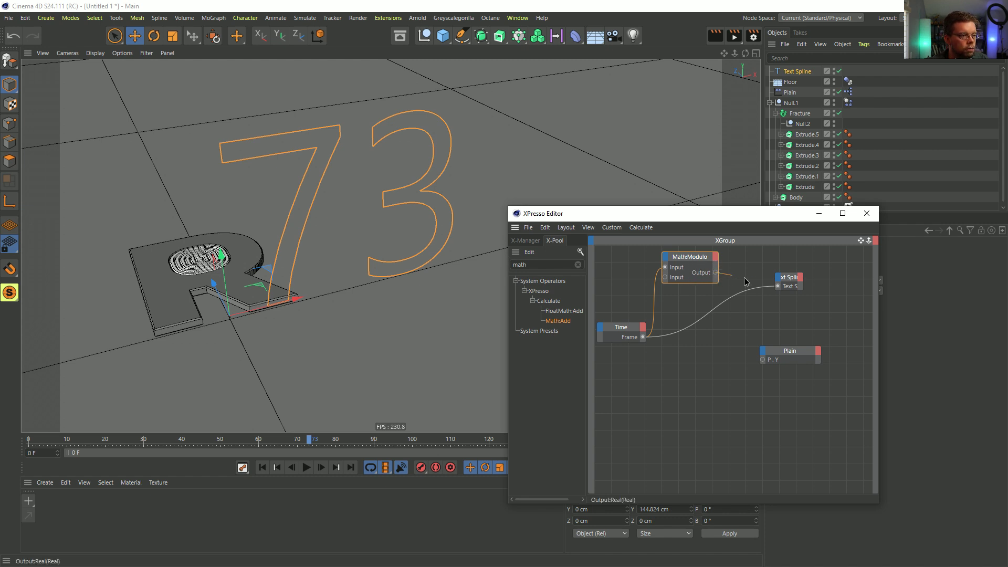
Step: Connect the Math:Modulo node's Output to the Text Spline's text input and set the modulo's second input to 10
{"action": "left_click_drag", "start_coordinate": [777, 285], "coordinate": [777, 286]}
{"action": "left_click_drag", "start_coordinate": [684, 213], "coordinate": [521, 209]}
{"action": "left_click", "coordinate": [814, 314]}
{"action": "type", "text": "1"}
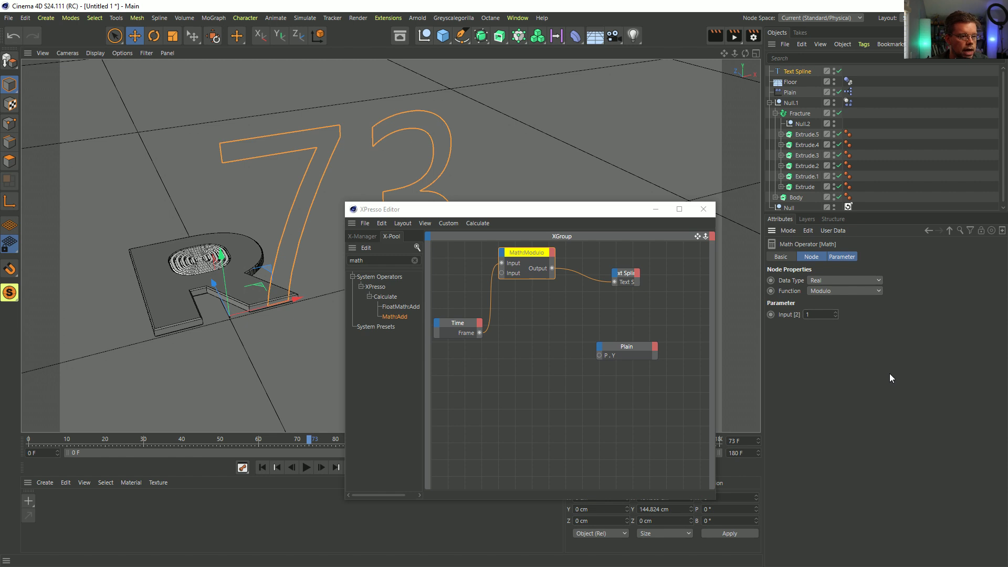
{"action": "type", "text": "80"}
{"action": "key", "text": "Return"}
Step: Step frame by frame from the start to frame 10, and play the animation briefly to check the modulo values on the text spline
{"action": "left_click_drag", "start_coordinate": [459, 209], "coordinate": [717, 161]}
{"action": "left_click", "coordinate": [262, 467]}
{"action": "left_click", "coordinate": [322, 467]}
{"action": "left_click", "coordinate": [322, 467]}
{"action": "left_click", "coordinate": [322, 467]}
{"action": "left_click", "coordinate": [321, 467]}
{"action": "left_click", "coordinate": [321, 467]}
{"action": "left_click", "coordinate": [321, 467]}
{"action": "left_click", "coordinate": [320, 467]}
{"action": "left_click", "coordinate": [319, 467]}
{"action": "left_click", "coordinate": [320, 467]}
{"action": "left_click", "coordinate": [319, 468]}
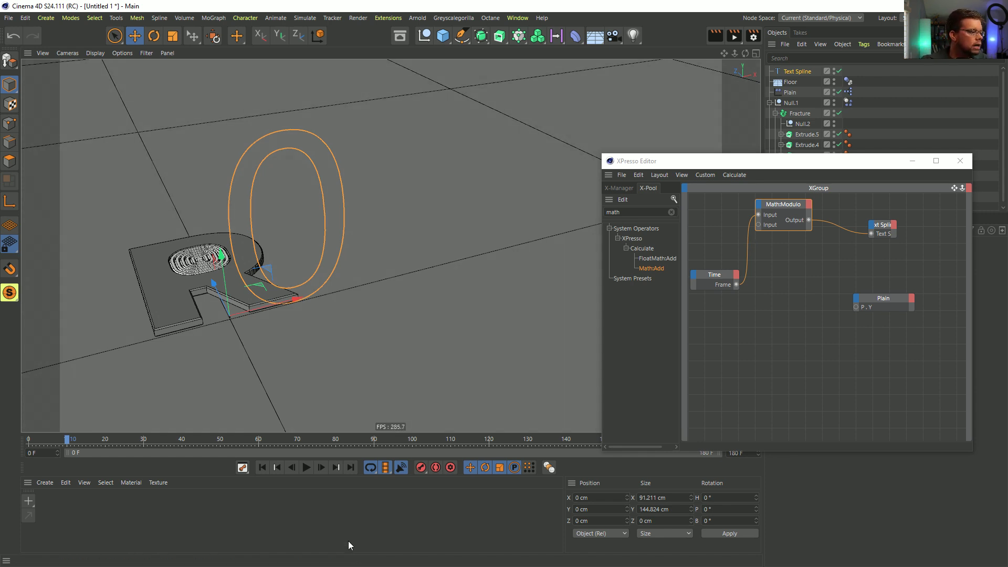
{"action": "left_click", "coordinate": [306, 468]}
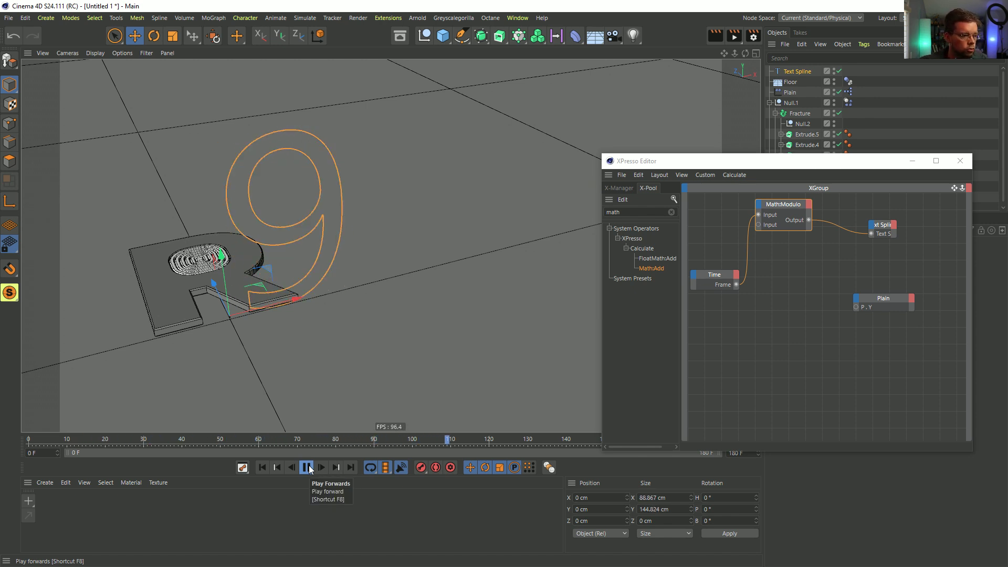
{"action": "left_click", "coordinate": [310, 469]}
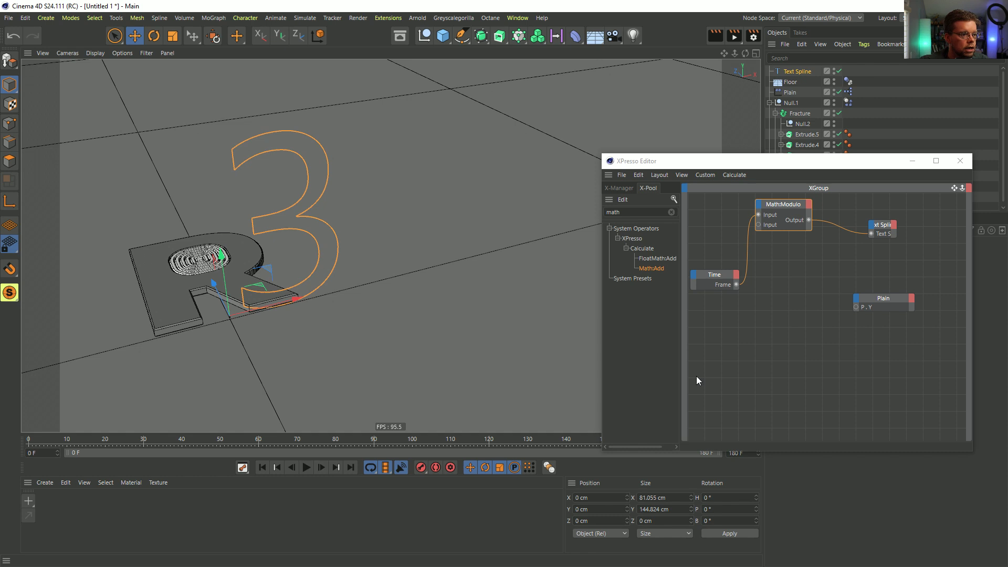
Step: Set the Math:Modulo node's second input to 30 and play the animation briefly to check the displayed number
{"action": "left_click_drag", "start_coordinate": [759, 161], "coordinate": [600, 210]}
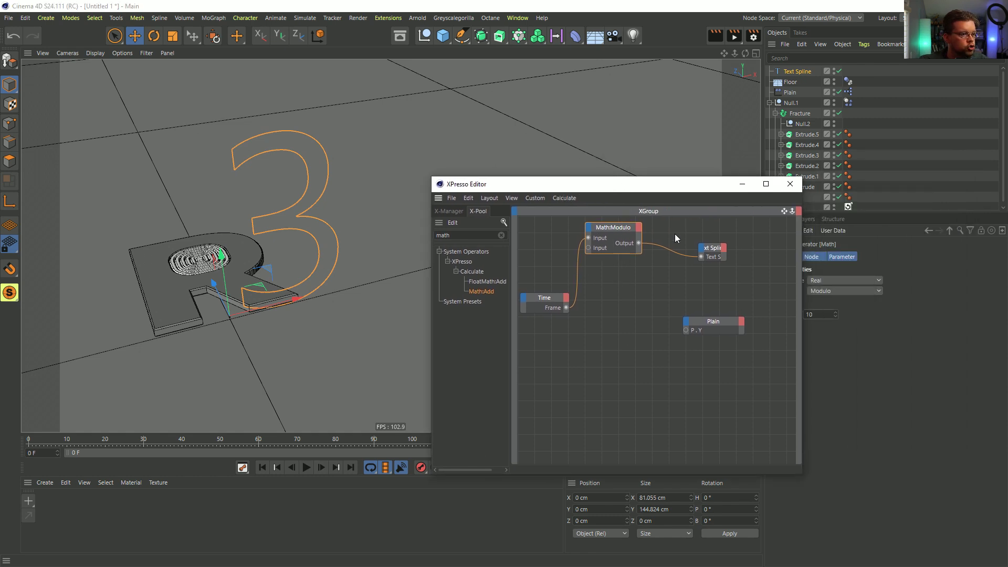
{"action": "left_click", "coordinate": [820, 313]}
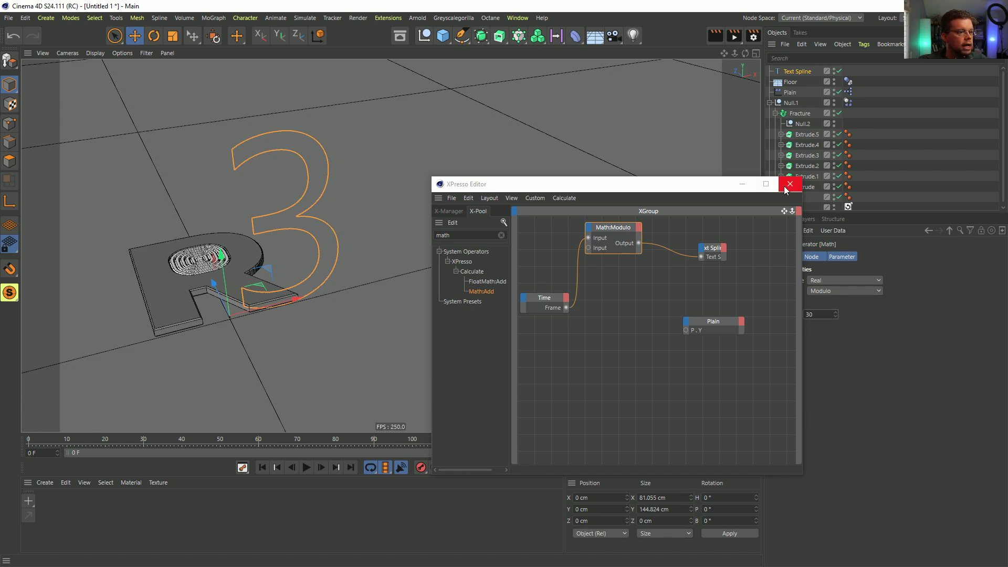
{"action": "left_click", "coordinate": [310, 470]}
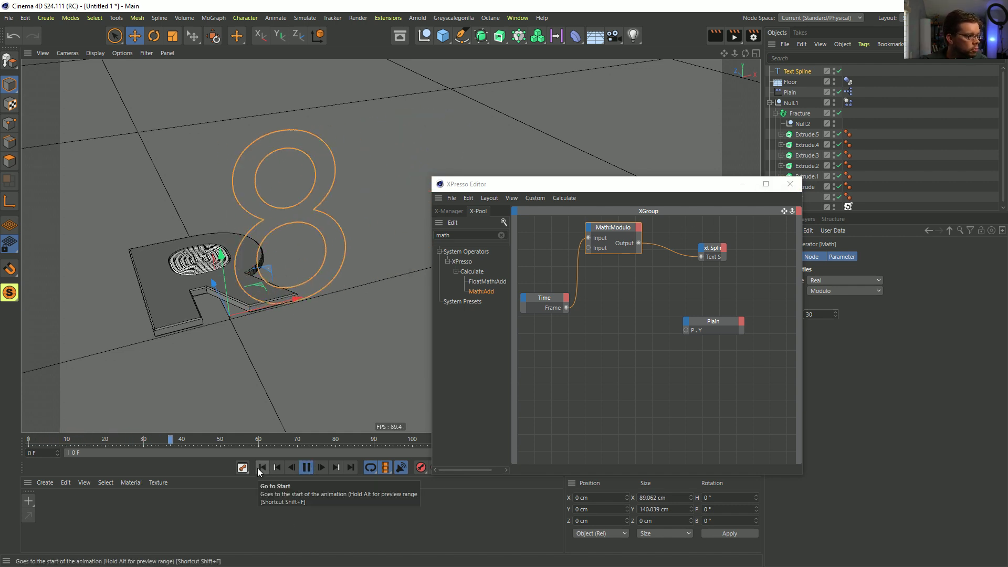
{"action": "left_click", "coordinate": [307, 468]}
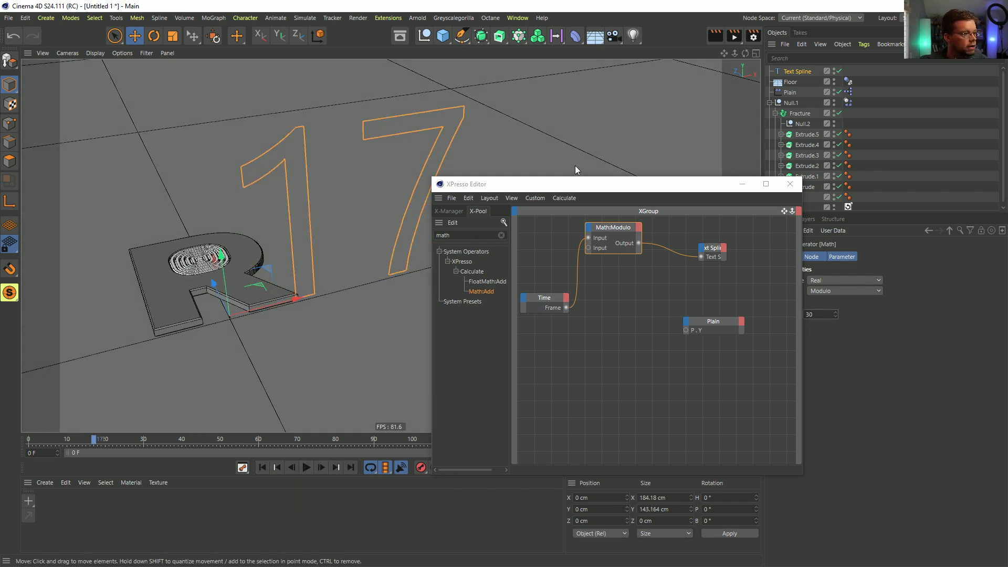
Step: Insert a Range Mapper node between the Math:Modulo and Text Spline nodes, and play the animation briefly to check its output
{"action": "left_click", "coordinate": [554, 227]}
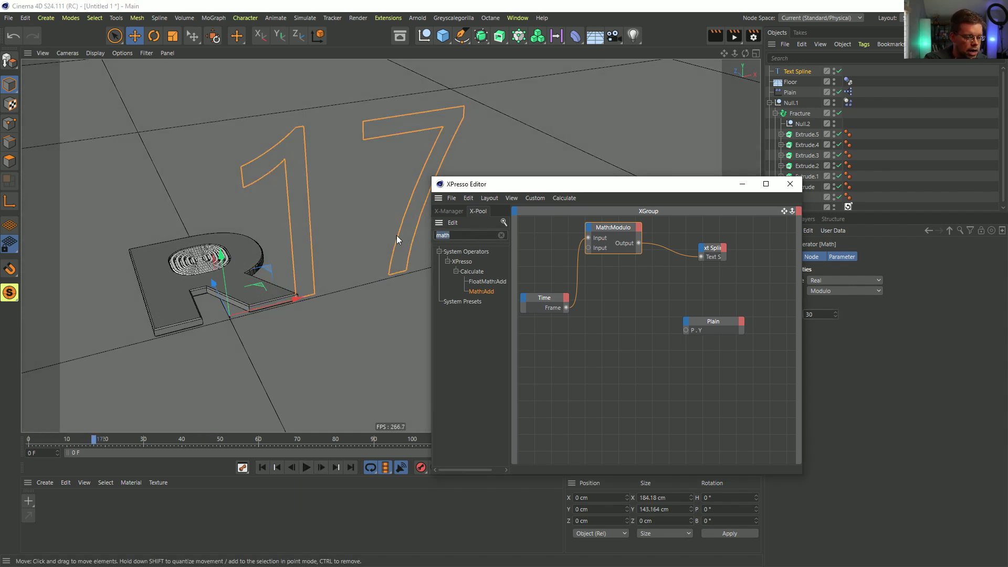
{"action": "type", "text": "ran"}
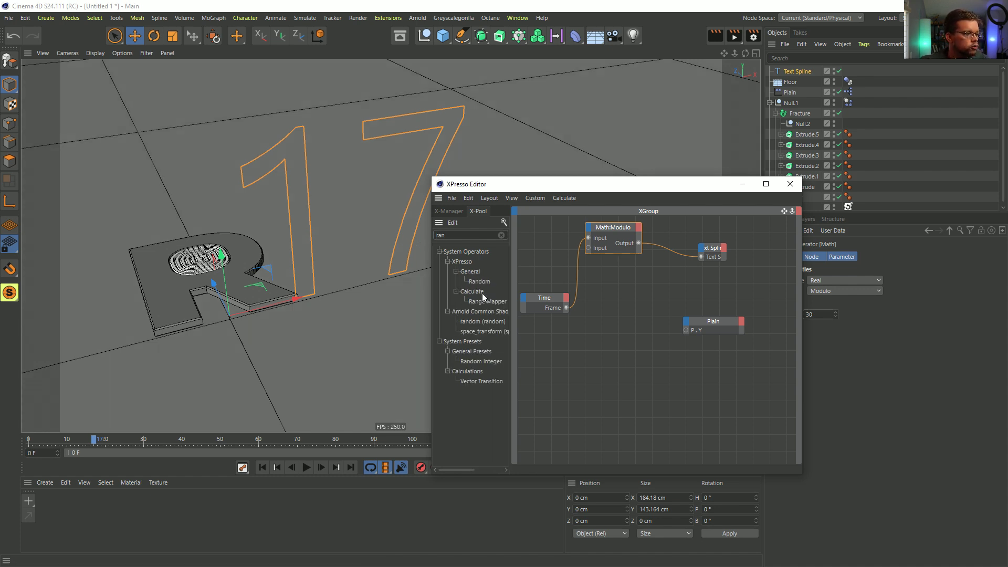
{"action": "left_click_drag", "start_coordinate": [484, 301], "coordinate": [492, 302]}
{"action": "left_click_drag", "start_coordinate": [682, 273], "coordinate": [681, 270]}
{"action": "left_click_drag", "start_coordinate": [638, 245], "coordinate": [681, 284]}
{"action": "left_click_drag", "start_coordinate": [712, 248], "coordinate": [697, 297]}
{"action": "left_click", "coordinate": [680, 291]}
{"action": "left_click_drag", "start_coordinate": [673, 183], "coordinate": [559, 209]}
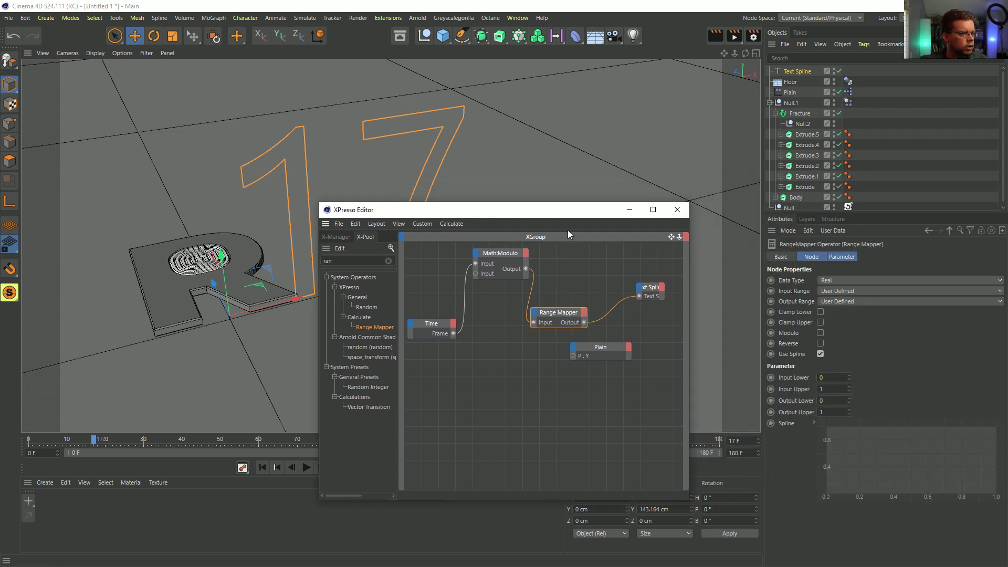
{"action": "left_click_drag", "start_coordinate": [559, 220], "coordinate": [616, 283]}
{"action": "left_click", "coordinate": [306, 468]}
{"action": "left_click", "coordinate": [306, 468]}
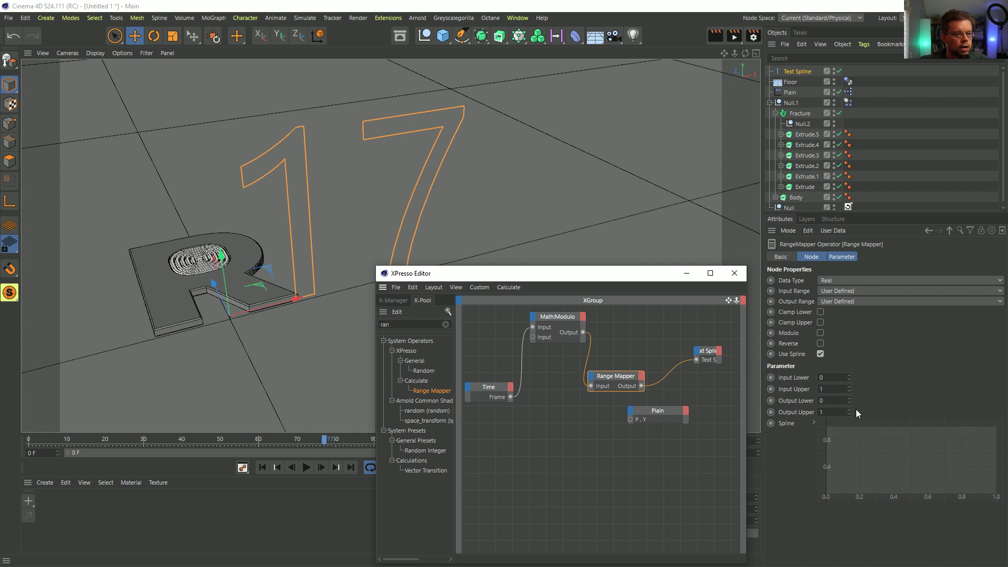
Step: Set both the Input Upper and Output Upper values of the Range Mapper to 29
{"action": "left_click", "coordinate": [822, 391]}
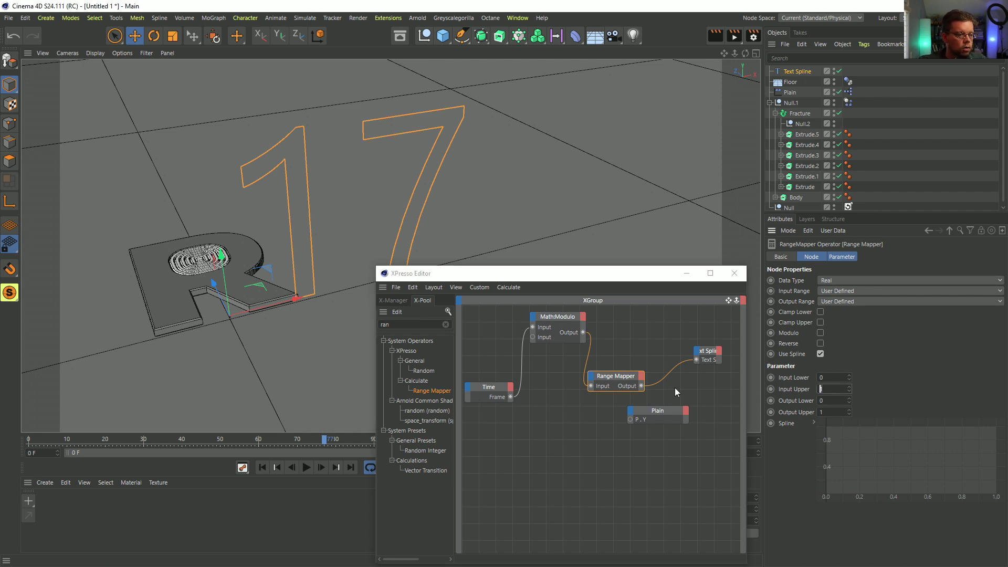
{"action": "left_click", "coordinate": [841, 411]}
{"action": "type", "text": "30"}
{"action": "key", "text": "Return"}
{"action": "type", "text": "2"}
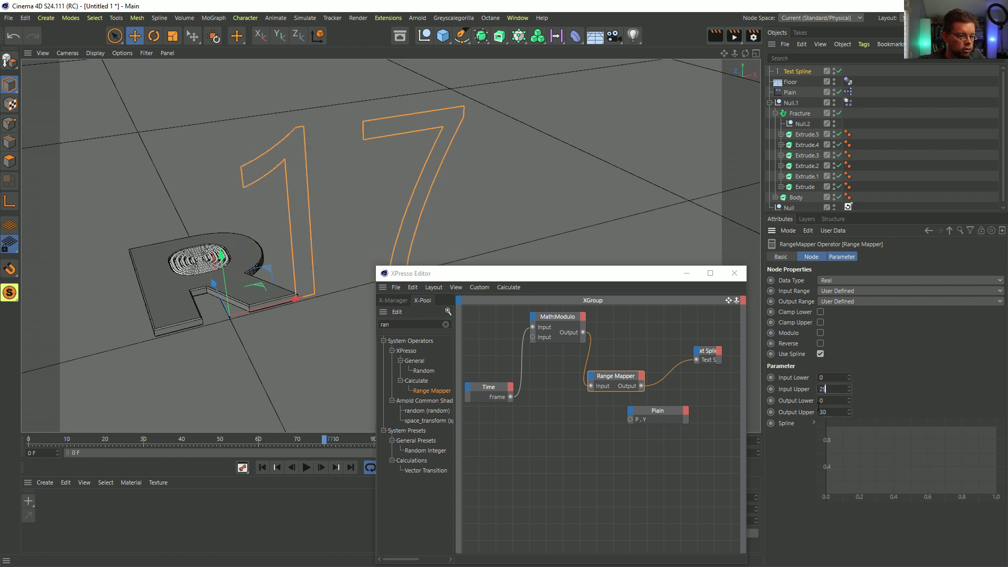
{"action": "type", "text": "29"}
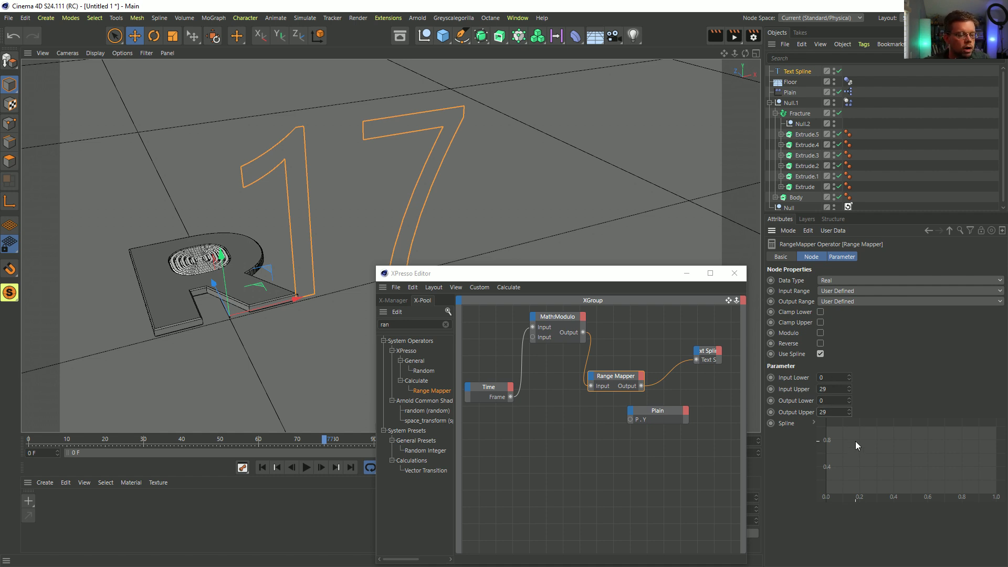
Step: Shape the Range Mapper's spline to stay at 0 until about 0.7, peak at 1 near 0.85 and end at 0
{"action": "left_click", "coordinate": [897, 471], "text": "ctrl"}
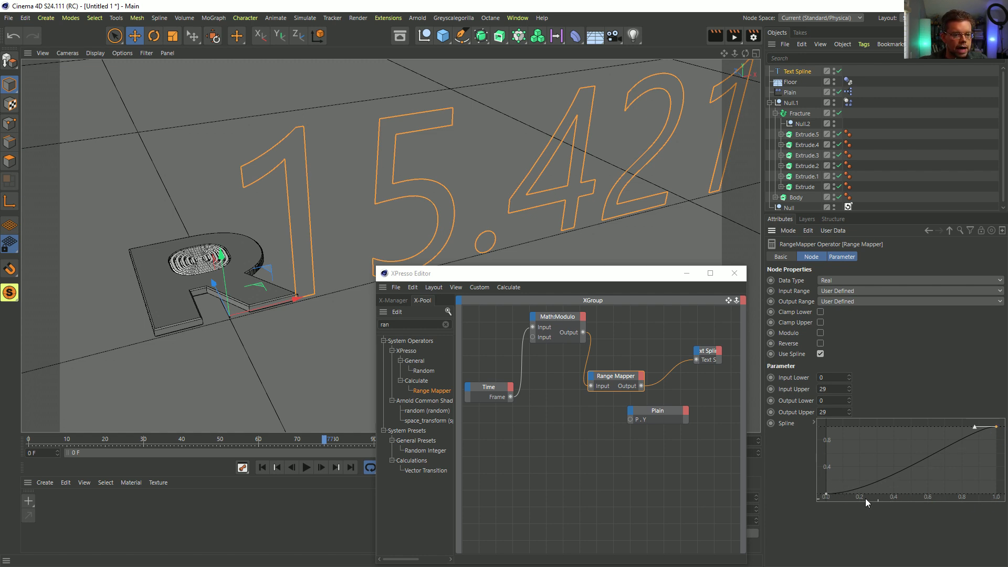
{"action": "left_click_drag", "start_coordinate": [998, 428], "coordinate": [997, 496]}
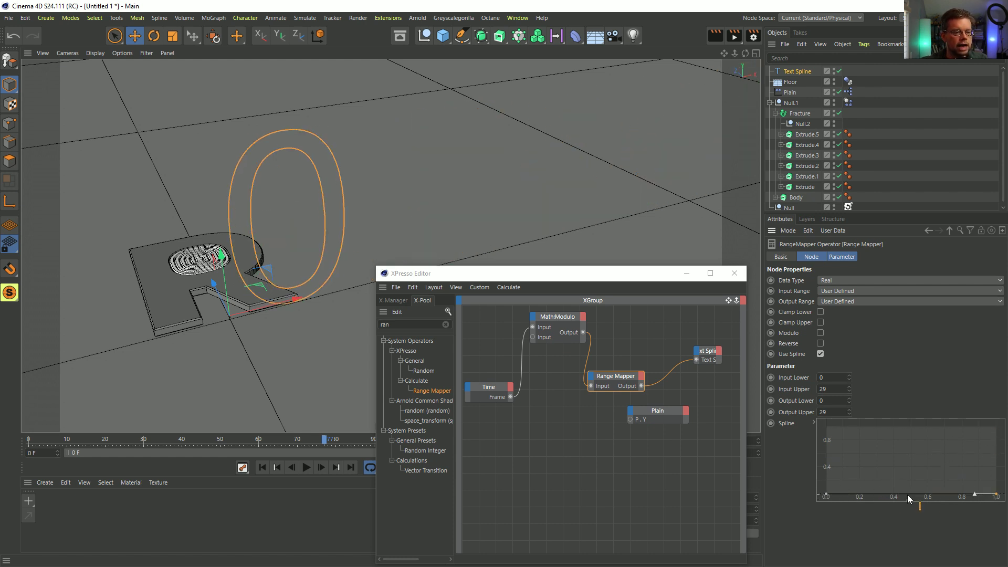
{"action": "left_click", "coordinate": [945, 494], "text": "ctrl"}
{"action": "left_click", "coordinate": [968, 495], "text": "ctrl"}
{"action": "left_click_drag", "start_coordinate": [968, 494], "coordinate": [972, 415]}
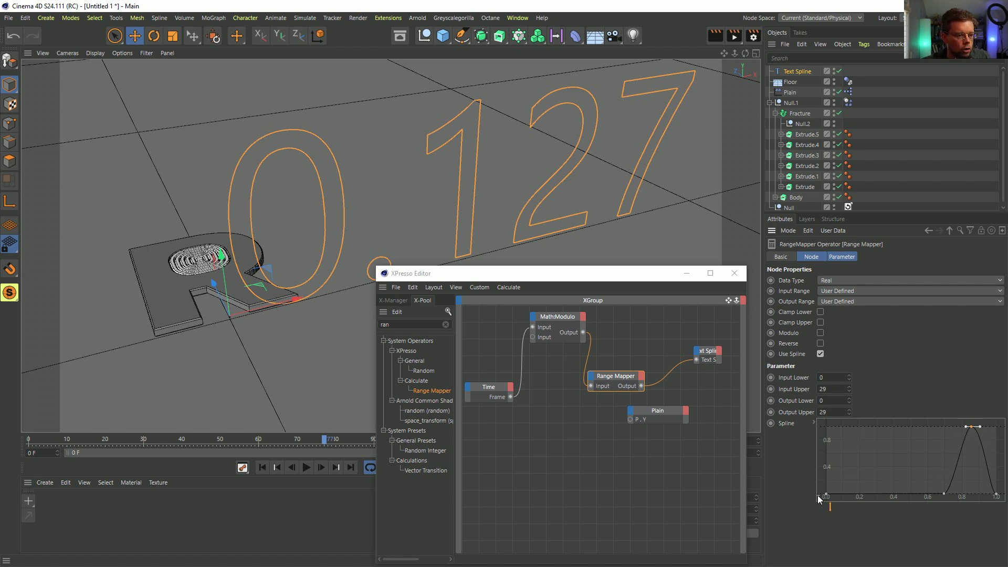
Step: Narrow the spline's bump by shifting its starting point to about 0.8 and its peak to about 0.9
{"action": "left_click", "coordinate": [945, 495]}
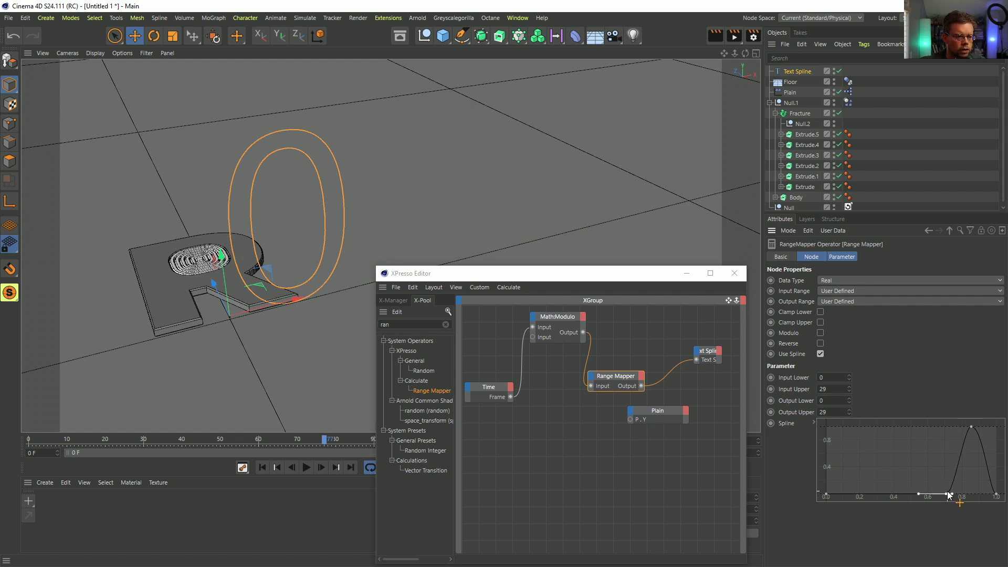
{"action": "left_click_drag", "start_coordinate": [948, 495], "coordinate": [962, 503]}
{"action": "left_click_drag", "start_coordinate": [972, 429], "coordinate": [978, 430]}
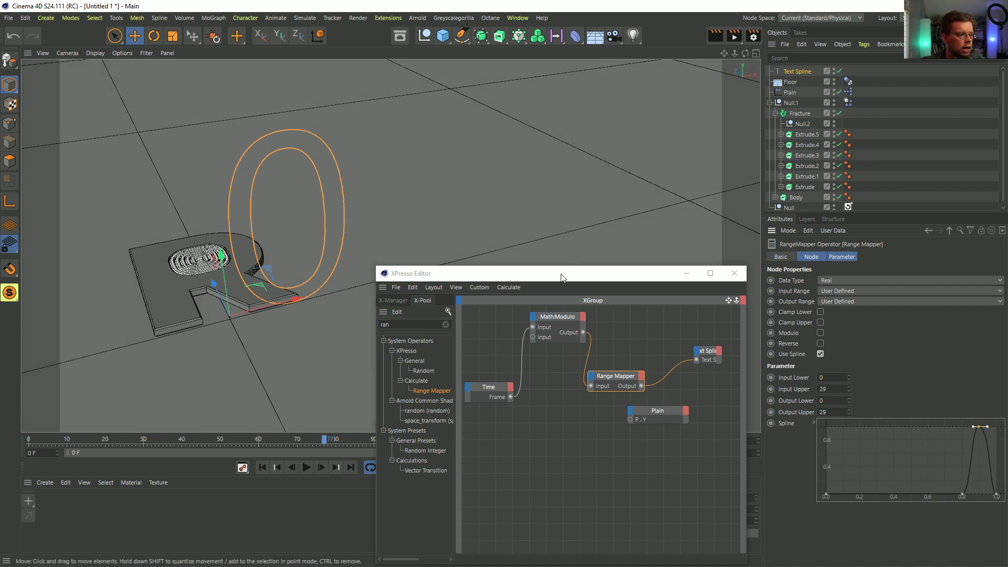
Step: Play the animation to check the mapped value, and connect the Range Mapper's Output to the Plain node's P.Y input
{"action": "left_click_drag", "start_coordinate": [561, 278], "coordinate": [650, 214]}
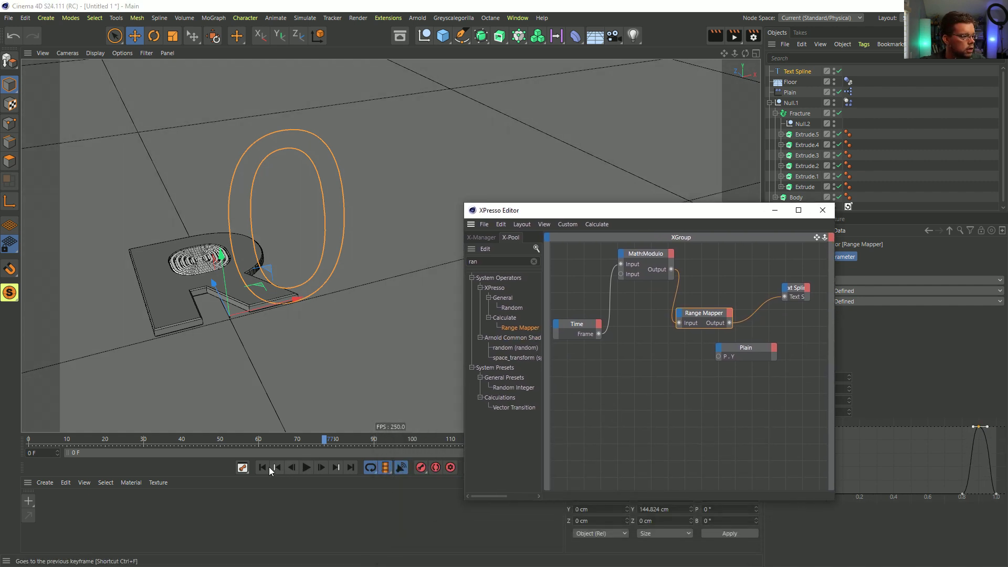
{"action": "left_click", "coordinate": [304, 471]}
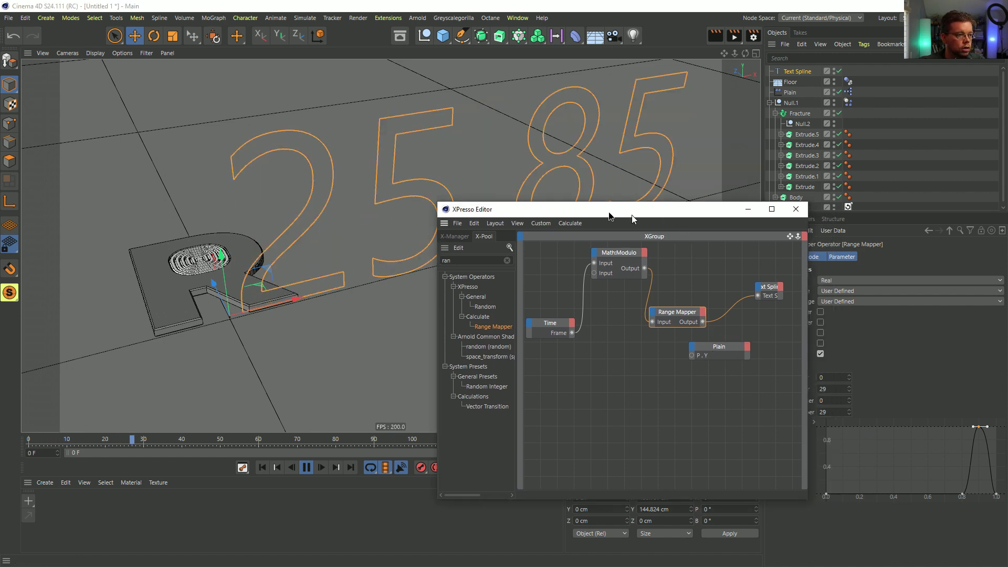
{"action": "left_click_drag", "start_coordinate": [657, 210], "coordinate": [478, 191]}
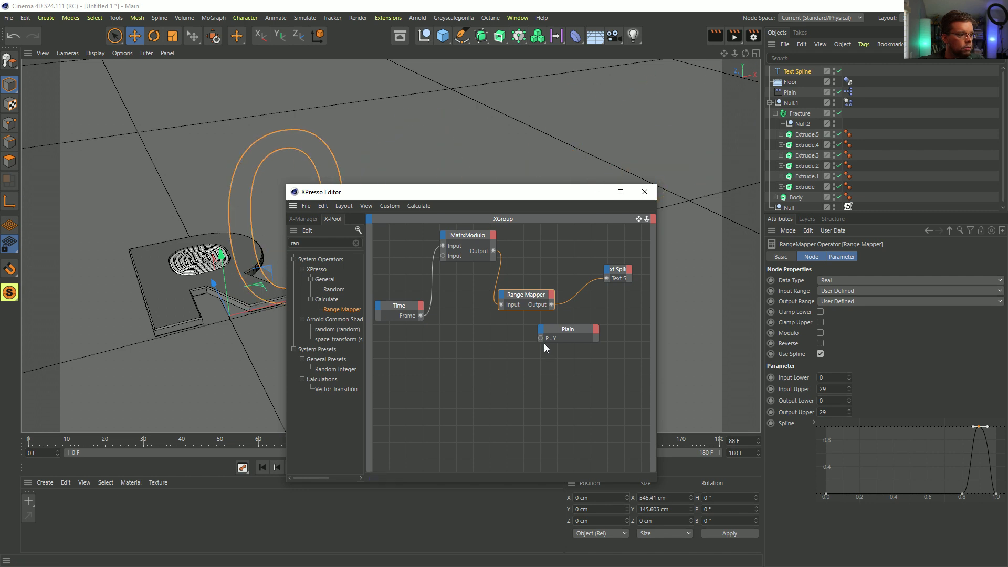
{"action": "left_click_drag", "start_coordinate": [544, 342], "coordinate": [543, 339]}
{"action": "left_click_drag", "start_coordinate": [378, 191], "coordinate": [513, 167]}
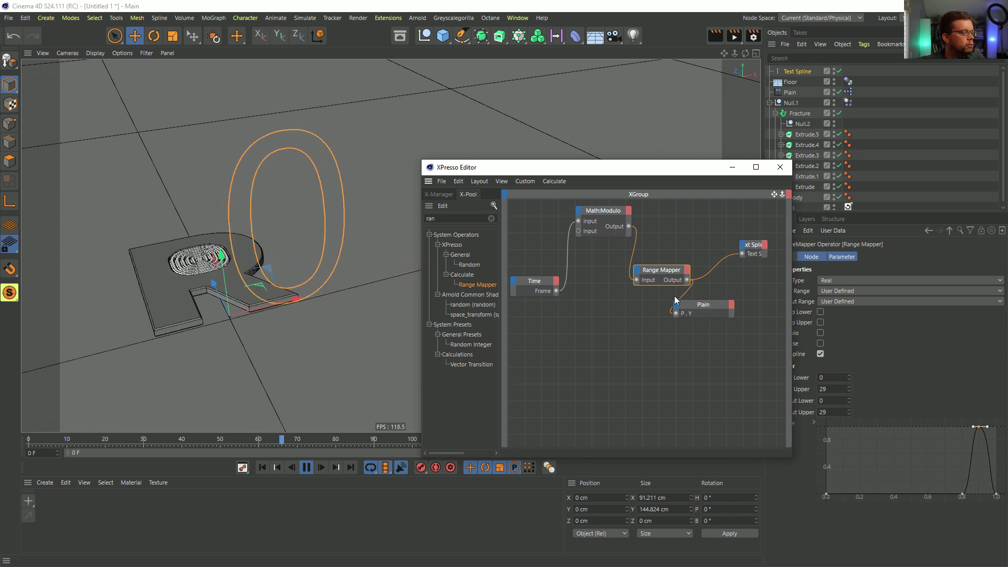
Step: Set the Range Mapper's Output Upper to -29, watch the rigid body simulation, and stop playback
{"action": "left_click_drag", "start_coordinate": [662, 168], "coordinate": [604, 175]}
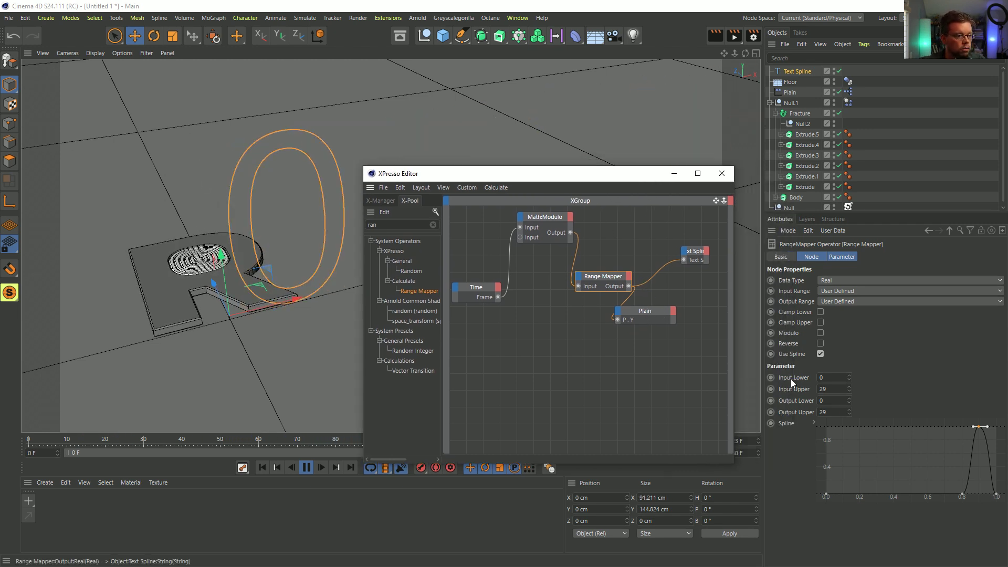
{"action": "left_click", "coordinate": [816, 414]}
{"action": "type", "text": "-"}
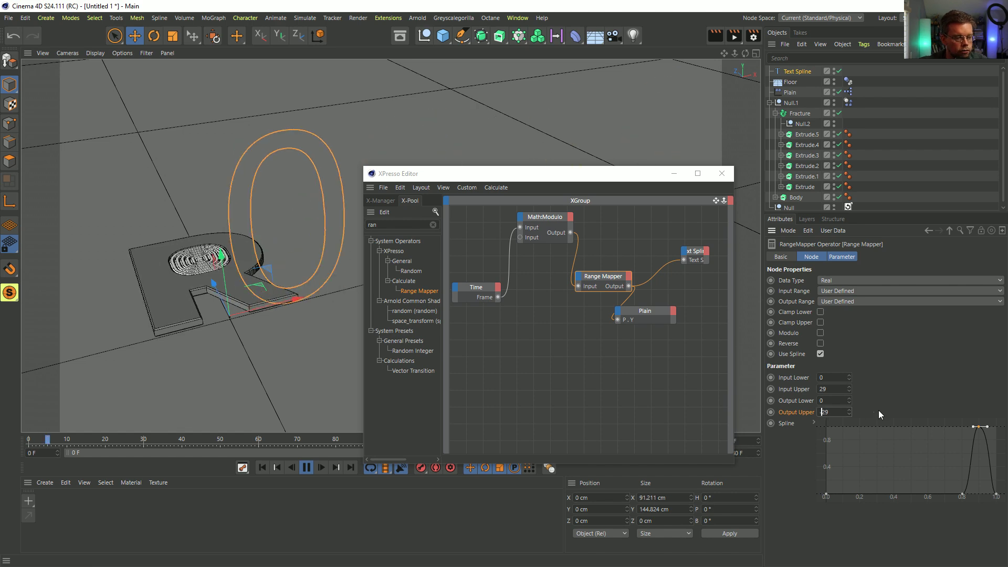
{"action": "key", "text": "Return"}
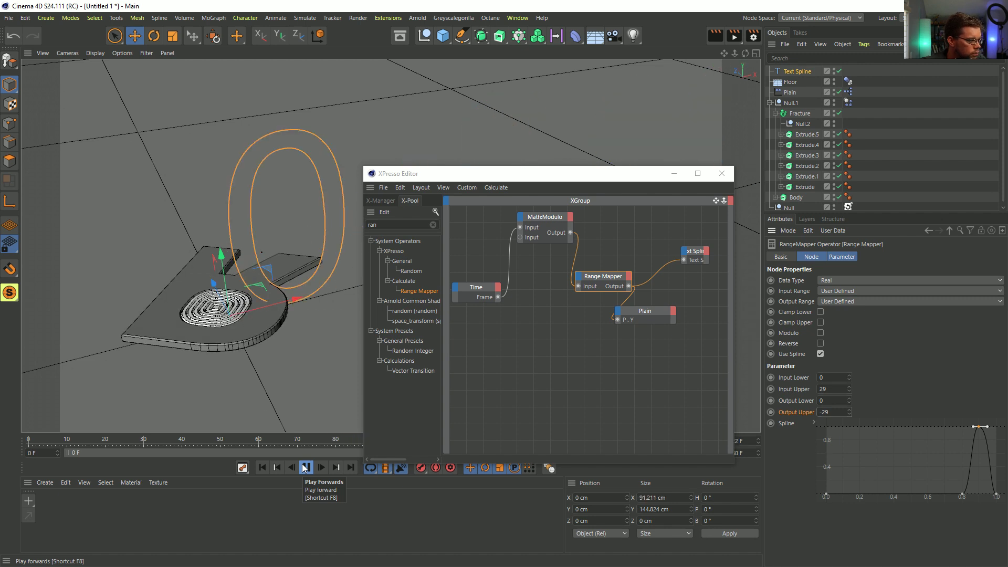
{"action": "left_click", "coordinate": [306, 468]}
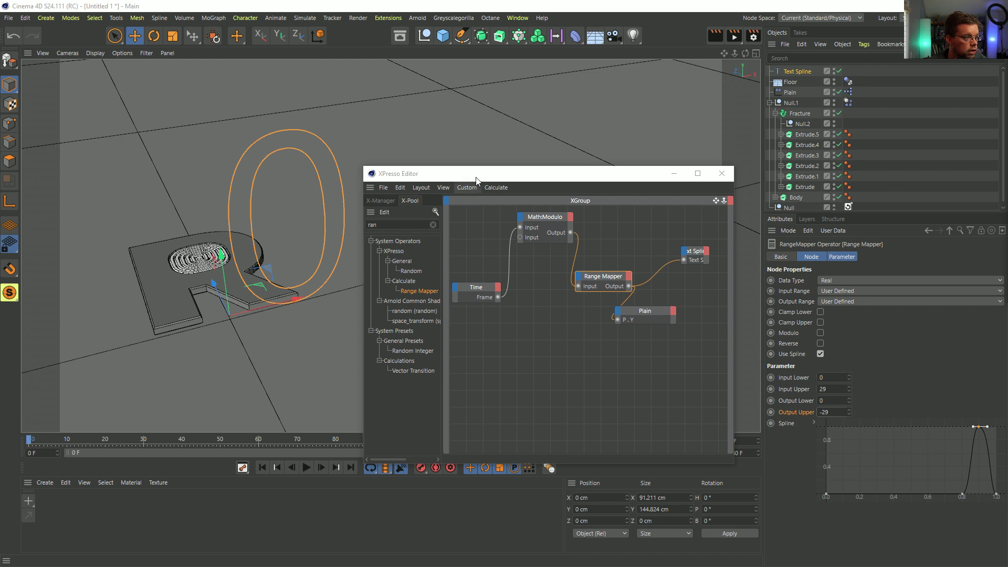
Step: Select the null inside the Fracture object and play the simulation to examine how its axis turns with the body
{"action": "left_click_drag", "start_coordinate": [476, 180], "coordinate": [525, 149]}
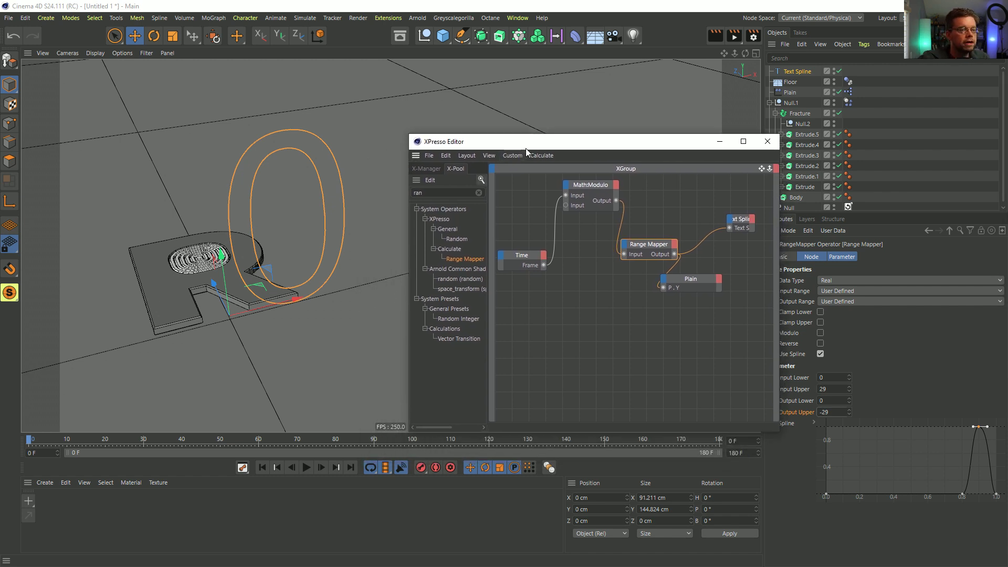
{"action": "left_click", "coordinate": [797, 127]}
{"action": "left_click_drag", "start_coordinate": [283, 300], "coordinate": [278, 182], "text": "alt"}
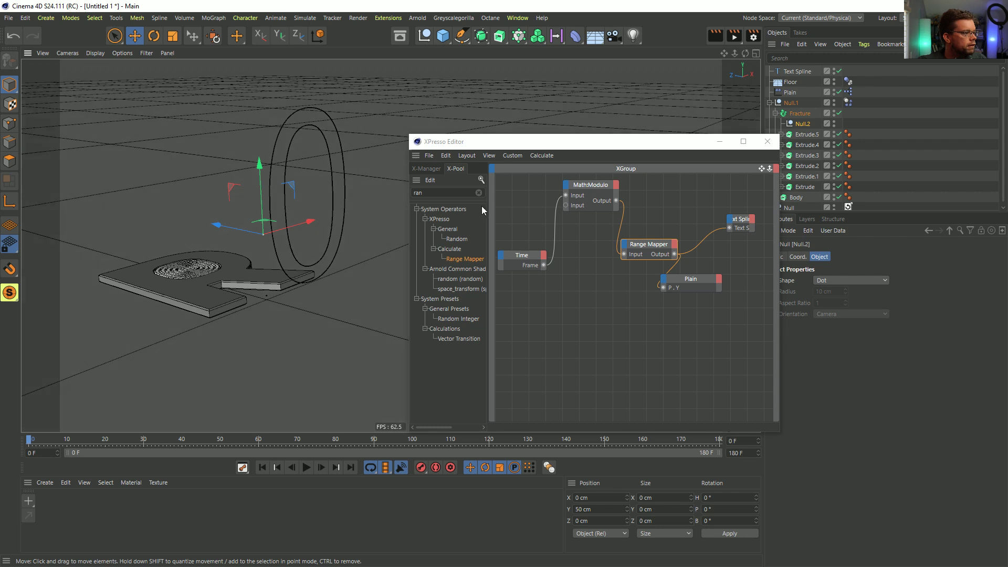
{"action": "left_click_drag", "start_coordinate": [660, 142], "coordinate": [898, 144]}
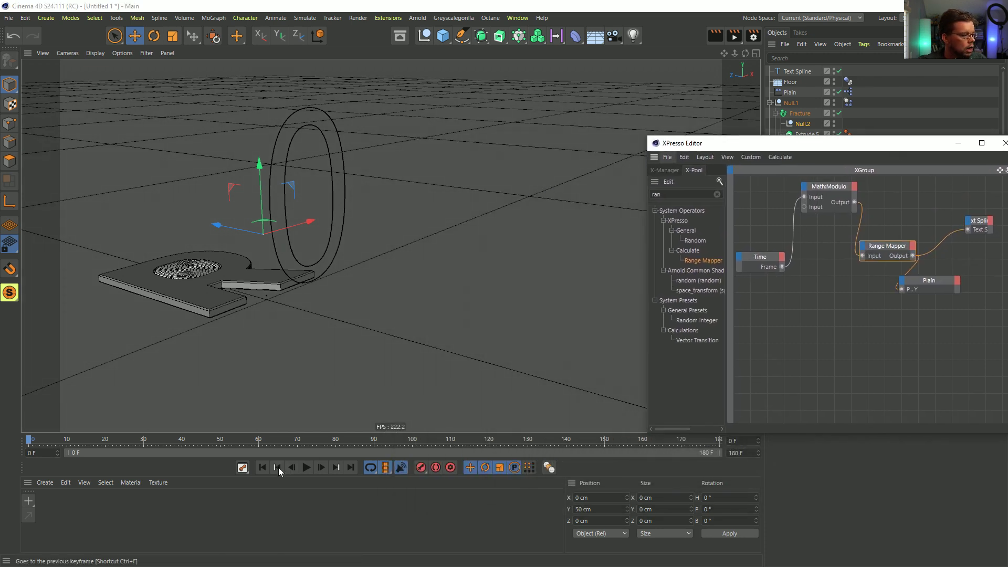
{"action": "left_click", "coordinate": [307, 468]}
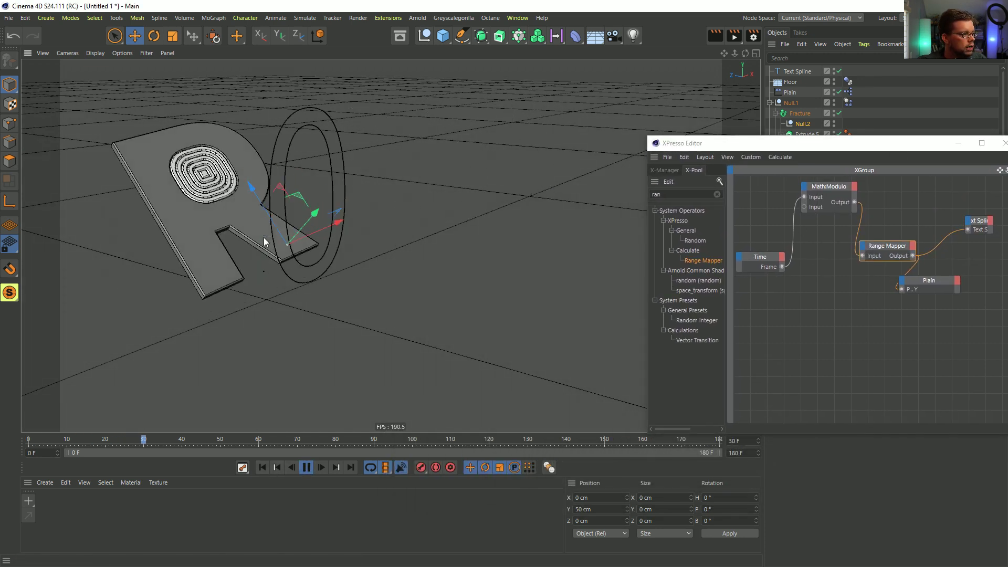
{"action": "left_click", "coordinate": [306, 468]}
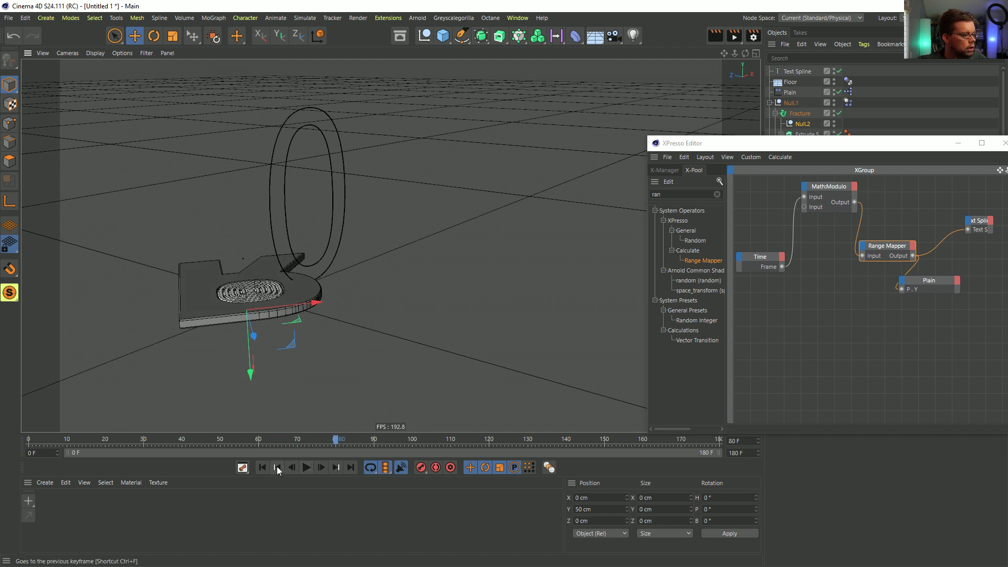
{"action": "left_click", "coordinate": [281, 471]}
Step: Rename the null inside the Fracture object as Y+
{"action": "left_click_drag", "start_coordinate": [776, 144], "coordinate": [483, 233]}
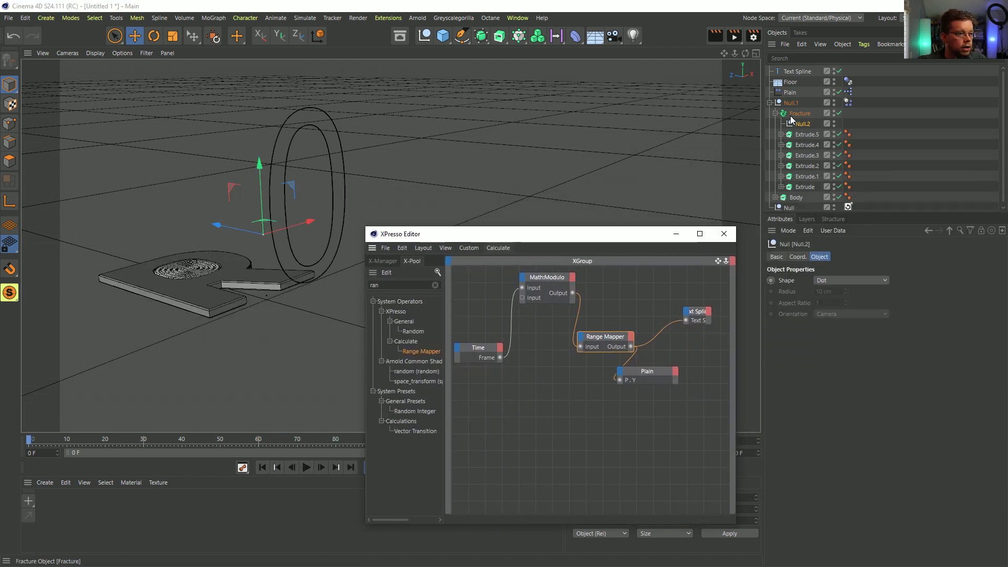
{"action": "double_click", "coordinate": [803, 124]}
{"action": "type", "text": "Y+"}
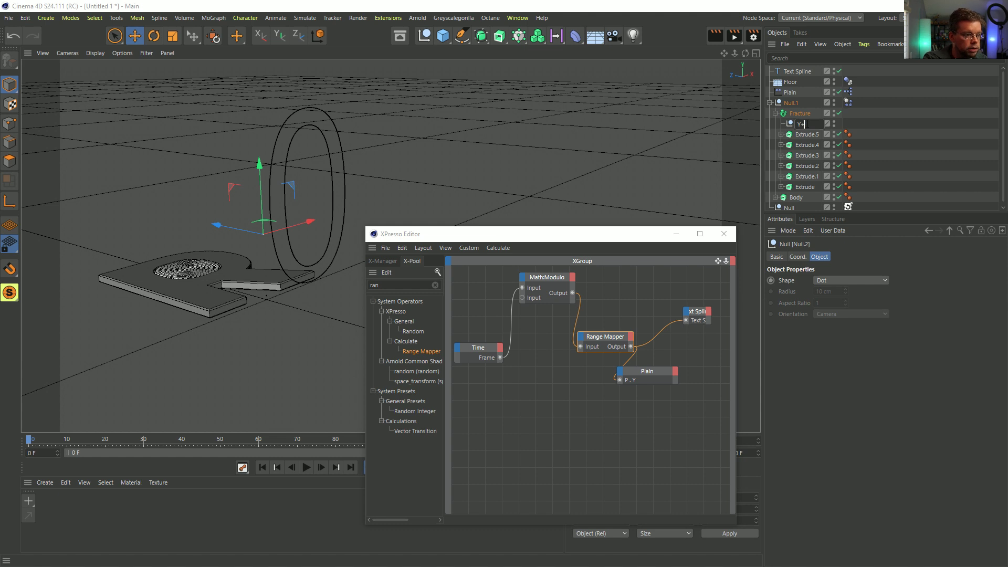
{"action": "key", "text": "Return"}
Step: Duplicate the Y+ null inside the Fracture, name the copy Y-, and set its P.Y to -50 cm
{"action": "left_click_drag", "start_coordinate": [798, 128], "coordinate": [800, 135], "text": "ctrl"}
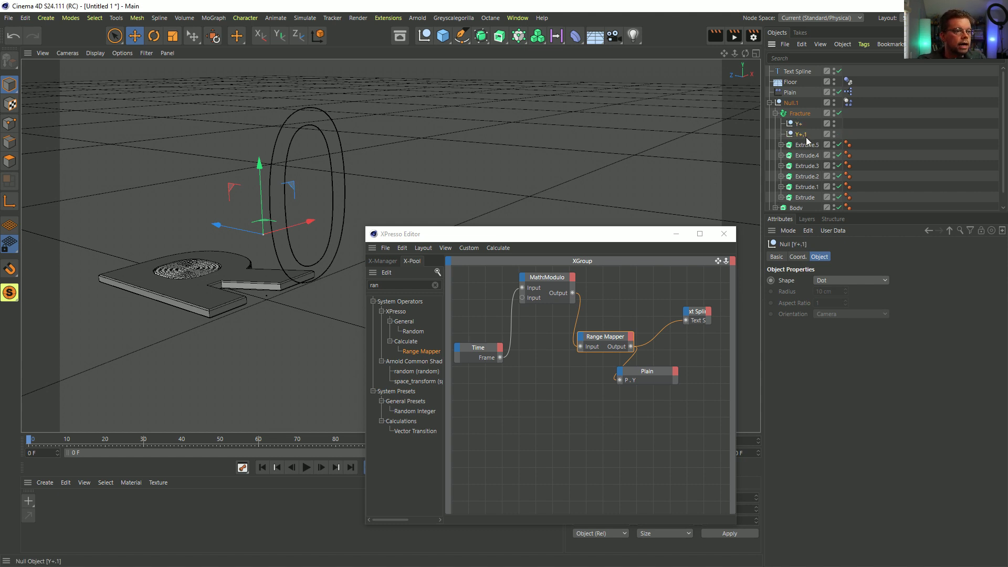
{"action": "double_click", "coordinate": [803, 134]}
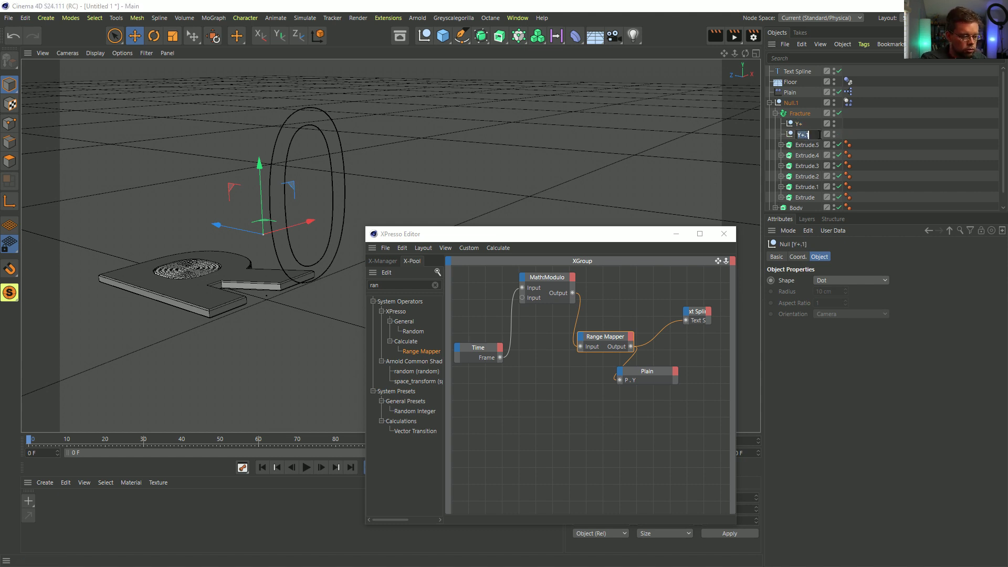
{"action": "key", "text": "Return"}
{"action": "left_click", "coordinate": [798, 257]}
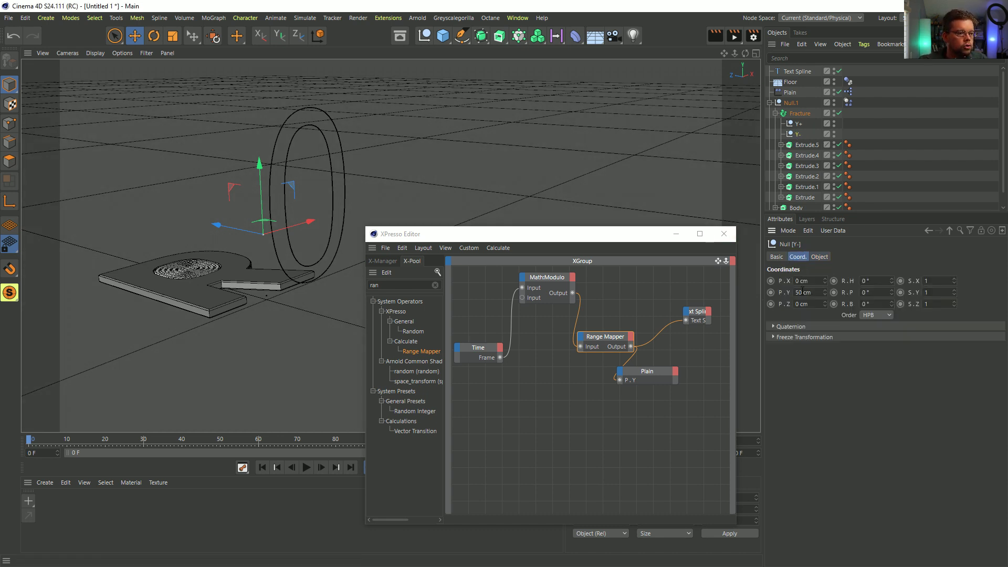
{"action": "key", "text": "Return"}
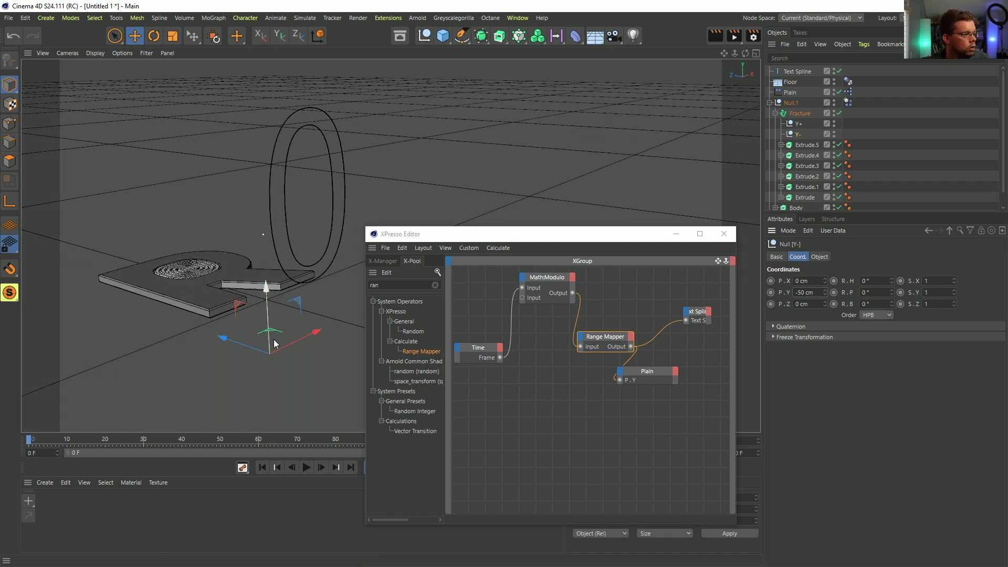
Step: Move the Plain node aside and add the Y+ null to the XPresso graph with a Global Position.Y output
{"action": "left_click_drag", "start_coordinate": [642, 374], "coordinate": [683, 395]}
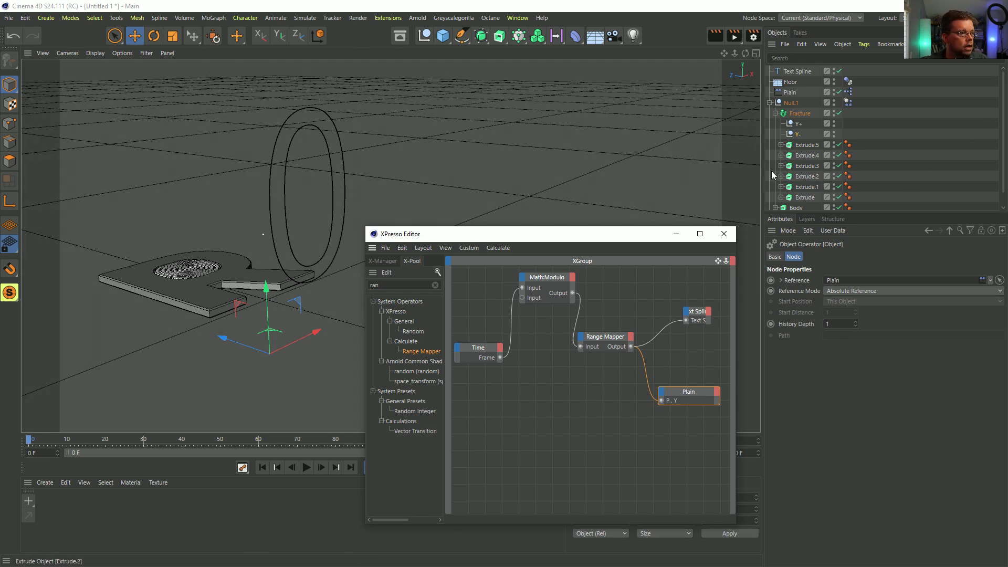
{"action": "left_click_drag", "start_coordinate": [799, 124], "coordinate": [494, 409]}
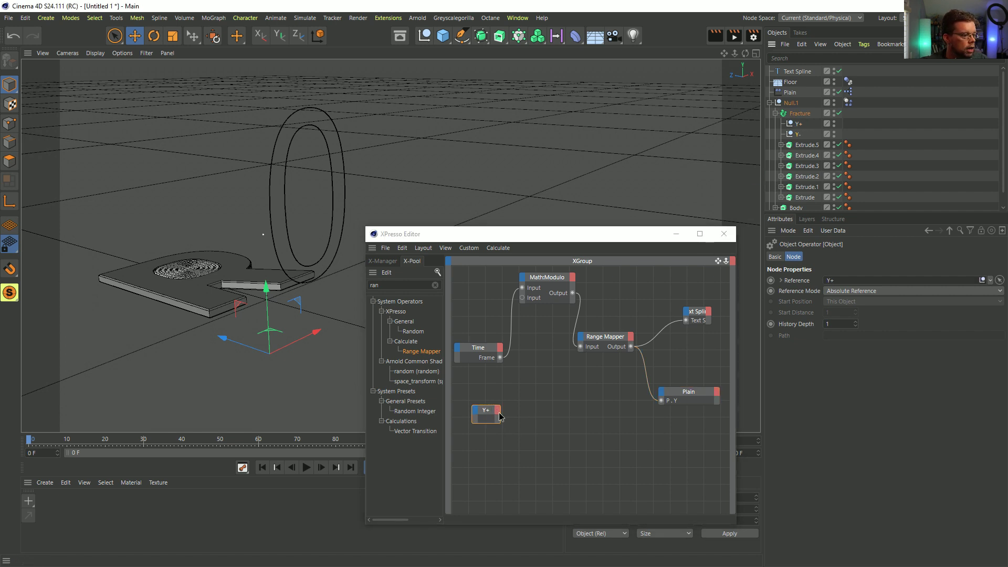
{"action": "left_click", "coordinate": [500, 416]}
{"action": "mouse_move", "coordinate": [534, 418]}
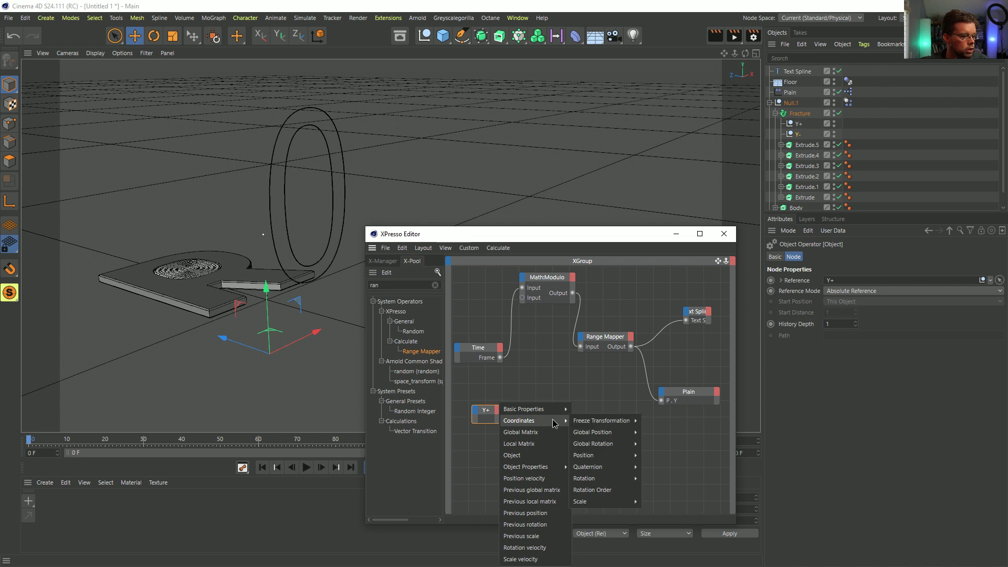
{"action": "mouse_move", "coordinate": [590, 433]}
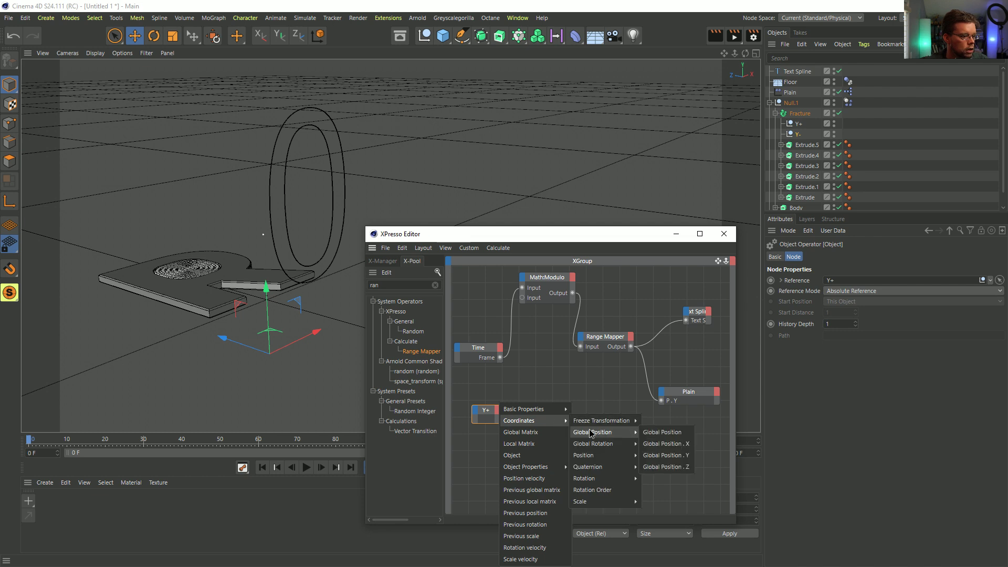
{"action": "left_click", "coordinate": [683, 455]}
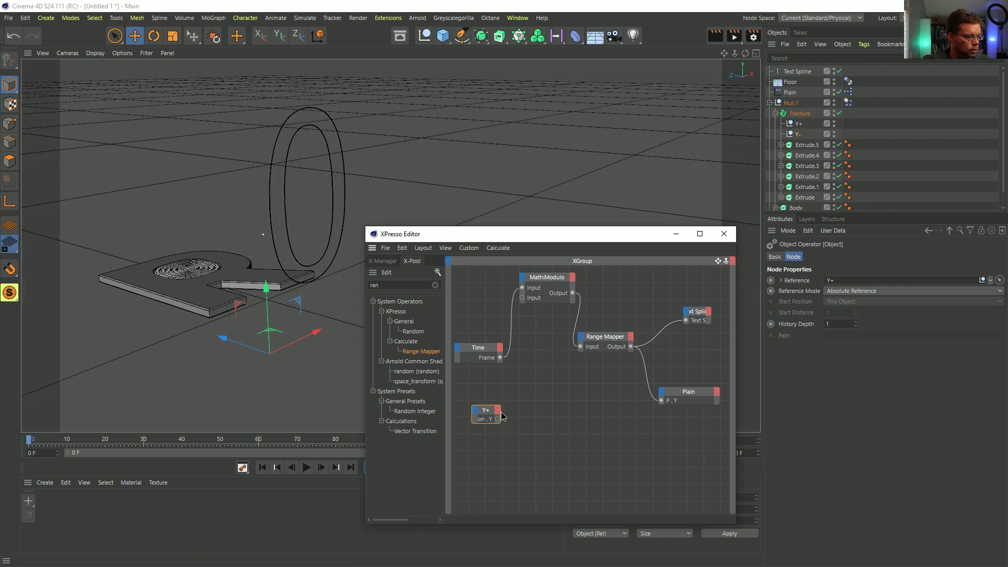
Step: Duplicate the Y+ node, reference the copy to the Y- null, and connect Y+'s Global Position.Y to the text spline
{"action": "left_click_drag", "start_coordinate": [503, 410], "coordinate": [526, 437]}
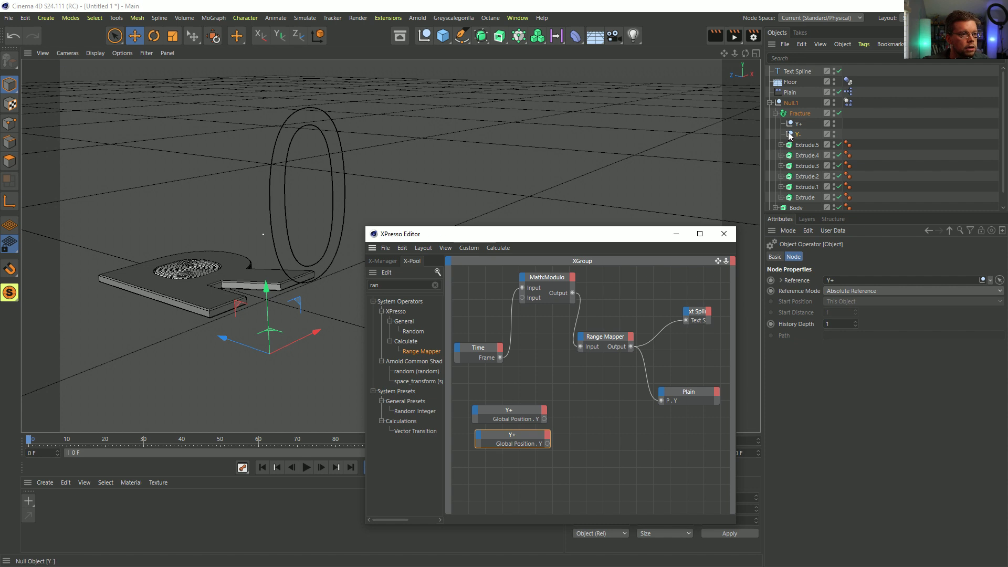
{"action": "left_click_drag", "start_coordinate": [797, 138], "coordinate": [686, 320]}
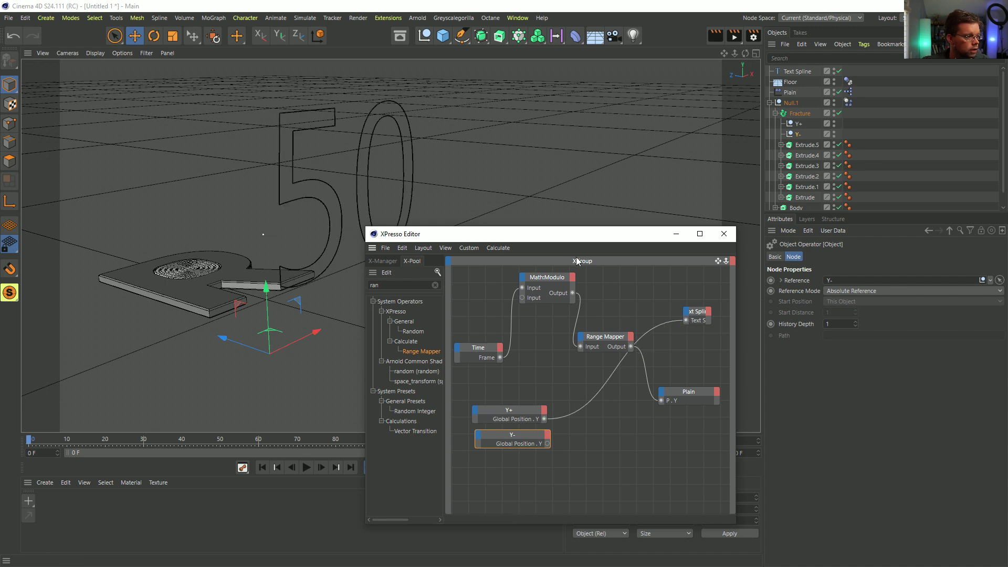
Step: Play the simulation to examine the Y+ null's global height in the text spline, and stop playback
{"action": "left_click_drag", "start_coordinate": [551, 245], "coordinate": [697, 124]}
{"action": "left_click", "coordinate": [306, 468]}
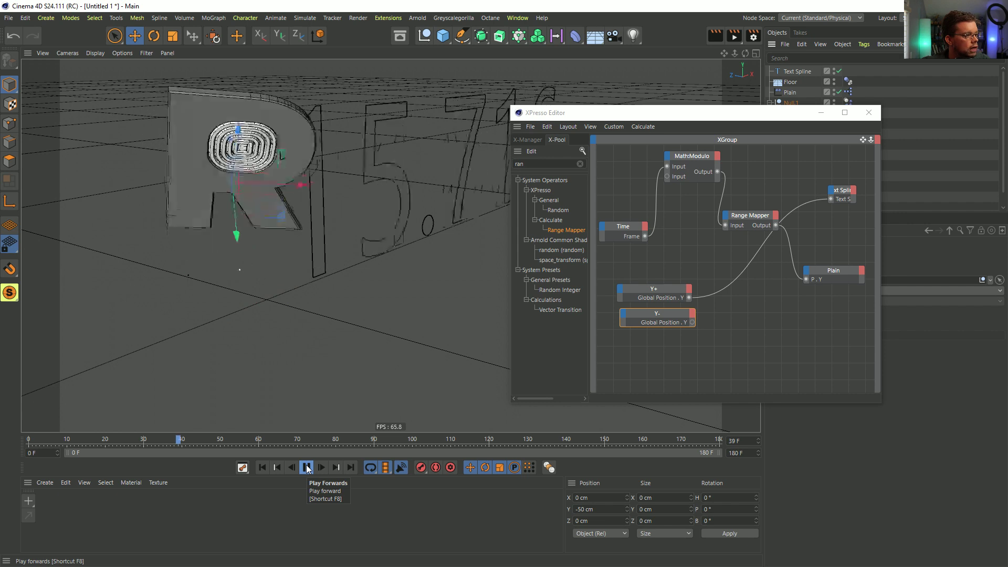
{"action": "left_click", "coordinate": [307, 467]}
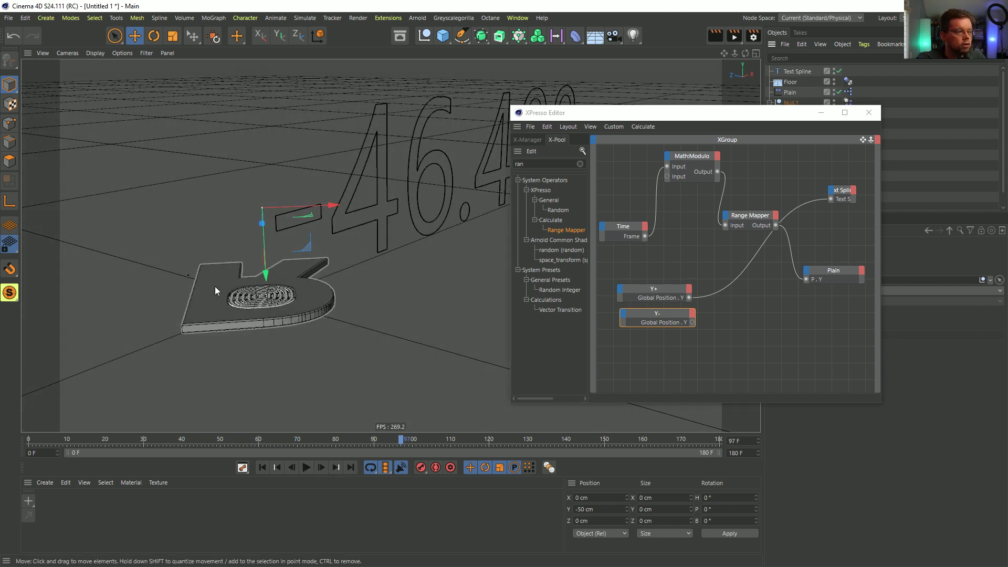
Step: Add a Compare node and connect the Global Position.Y outputs of Y+ and Y- to Input 1 and Input 2
{"action": "left_click_drag", "start_coordinate": [673, 117], "coordinate": [540, 160]}
{"action": "left_click", "coordinate": [447, 204]}
{"action": "type", "text": "con"}
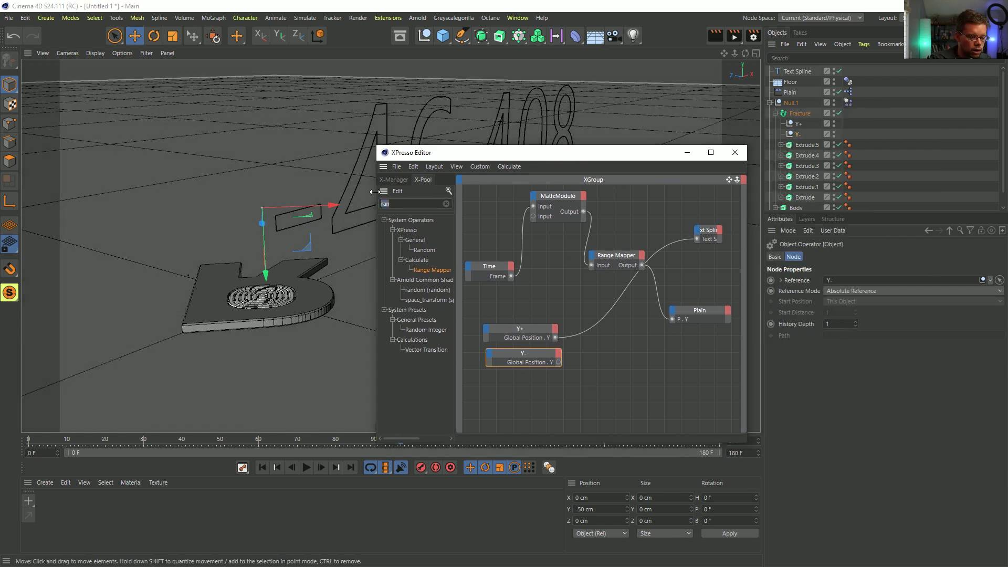
{"action": "type", "text": "pa"}
{"action": "left_click_drag", "start_coordinate": [434, 256], "coordinate": [620, 373]}
{"action": "left_click_drag", "start_coordinate": [555, 338], "coordinate": [601, 381]}
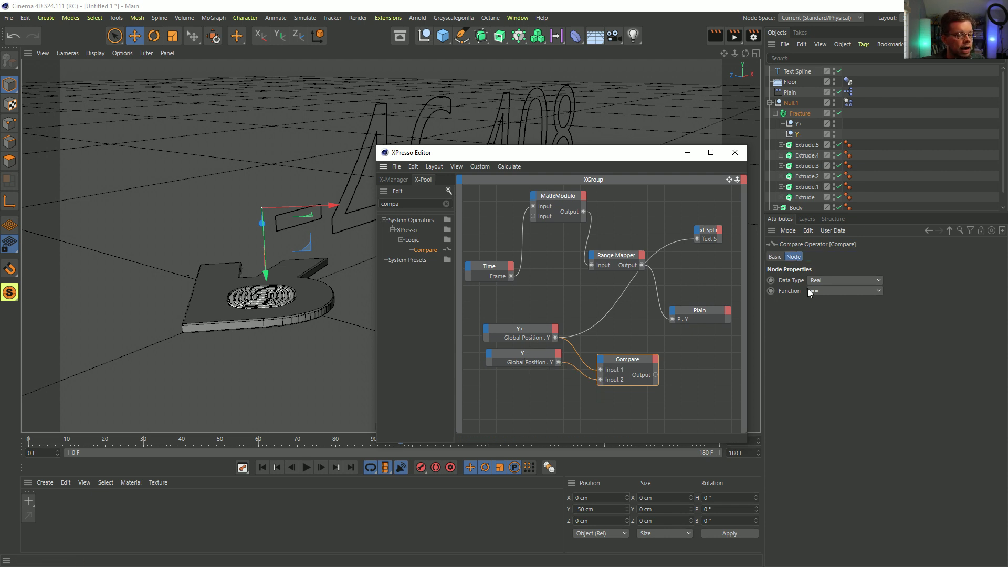
Step: Set the Compare node's Function to > and connect its Output to the text spline's text input
{"action": "left_click", "coordinate": [831, 290]}
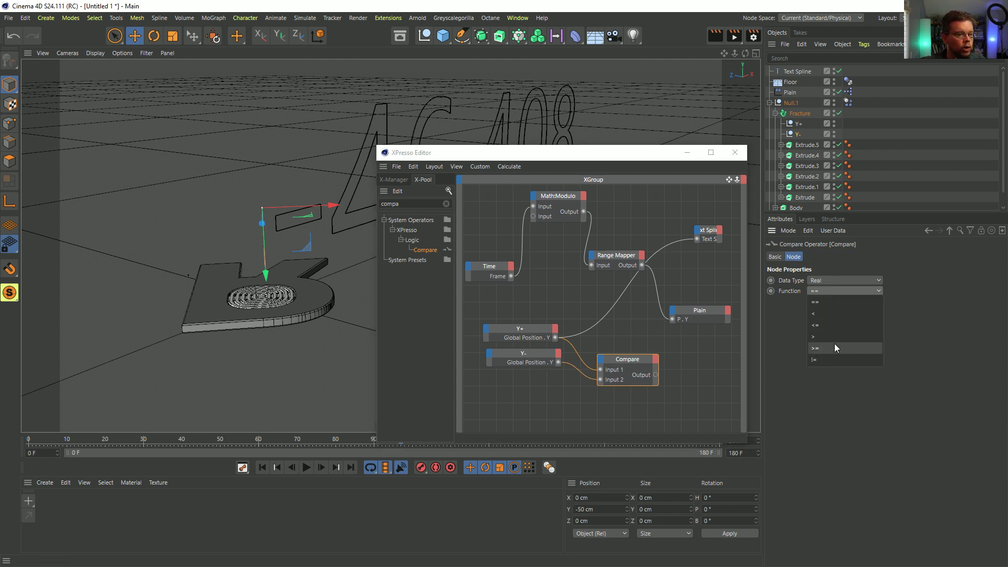
{"action": "left_click", "coordinate": [818, 338]}
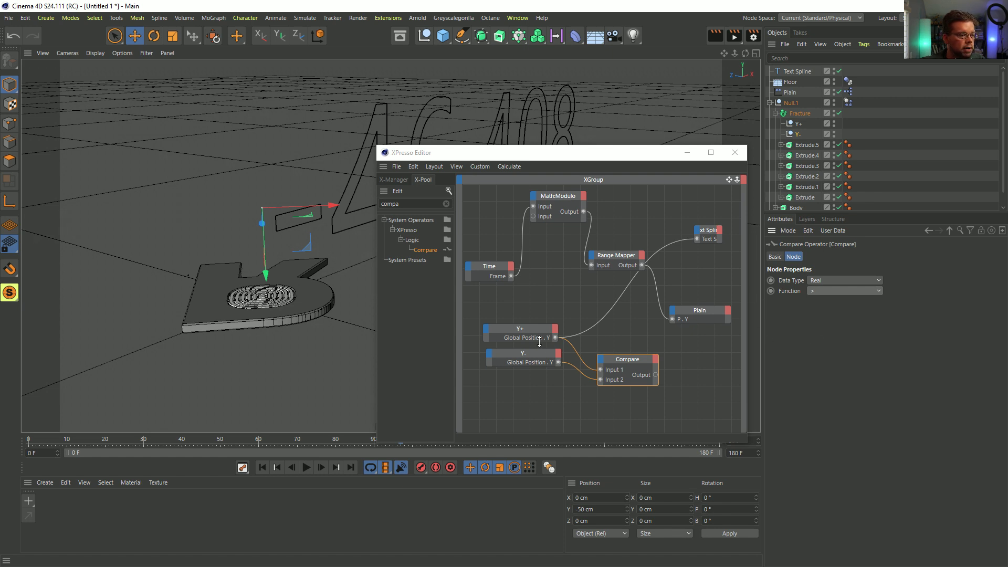
{"action": "left_click_drag", "start_coordinate": [627, 359], "coordinate": [623, 336]}
{"action": "left_click_drag", "start_coordinate": [528, 160], "coordinate": [503, 190]}
{"action": "left_click_drag", "start_coordinate": [627, 382], "coordinate": [673, 269]}
{"action": "left_click_drag", "start_coordinate": [525, 184], "coordinate": [658, 195]}
Step: Play the simulation from the first frame to check the comparison as the body tumbles, and stop mid-flip
{"action": "left_click", "coordinate": [262, 467]}
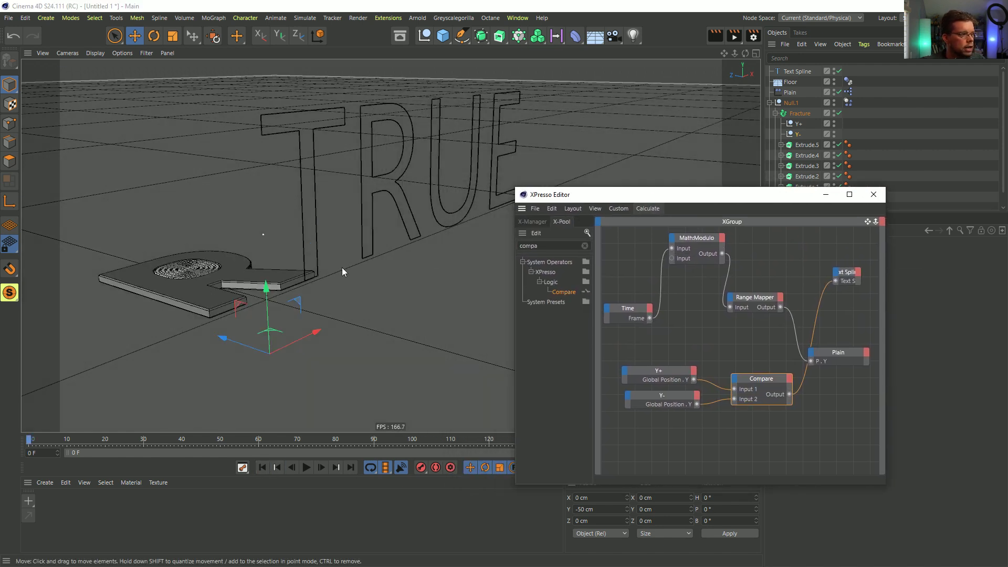
{"action": "left_click", "coordinate": [306, 468]}
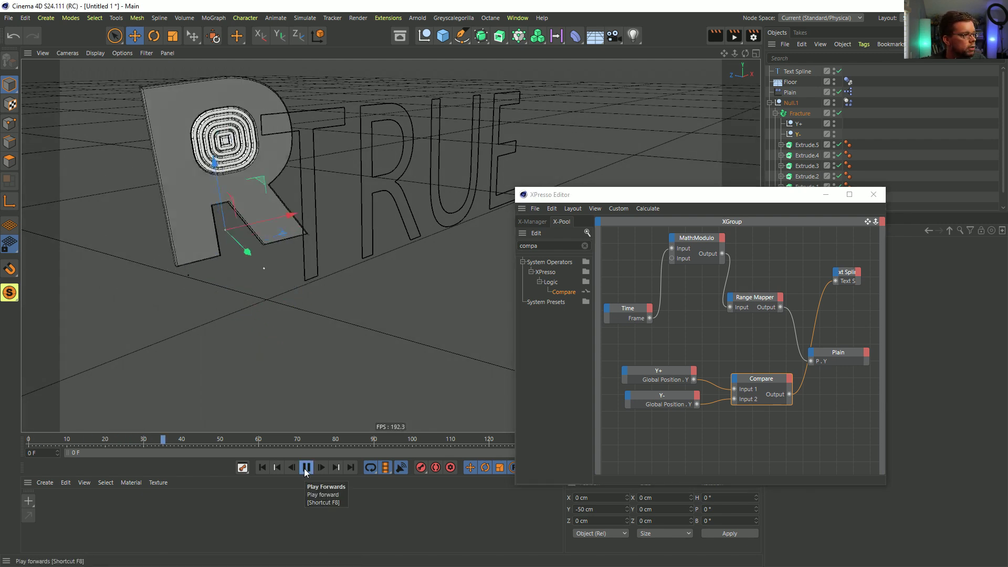
{"action": "left_click", "coordinate": [306, 468]}
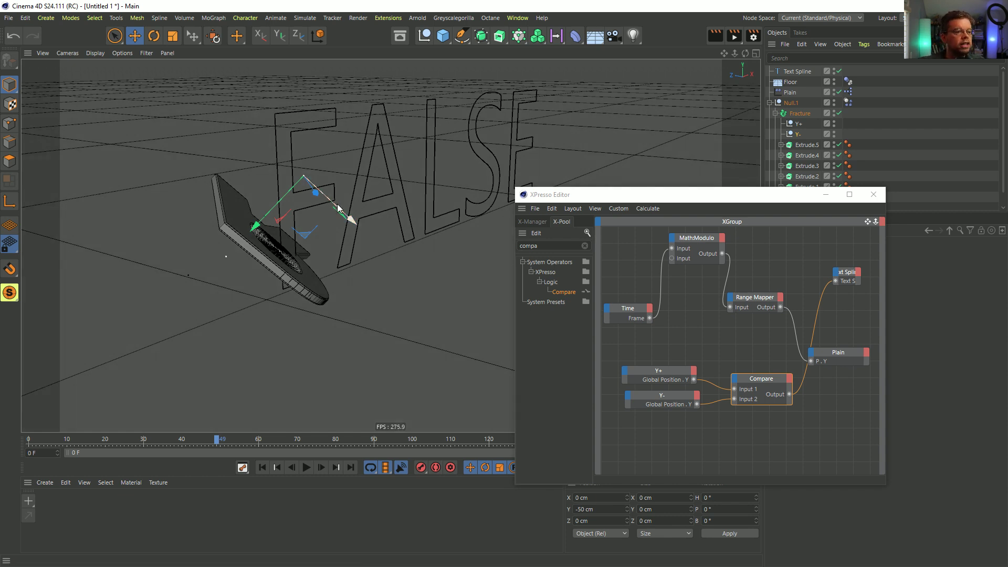
Step: Make room in the graph, add a Condition node, and connect the Compare Output to its Switch input
{"action": "left_click_drag", "start_coordinate": [764, 357], "coordinate": [678, 407]}
{"action": "left_click_drag", "start_coordinate": [748, 380], "coordinate": [693, 396]}
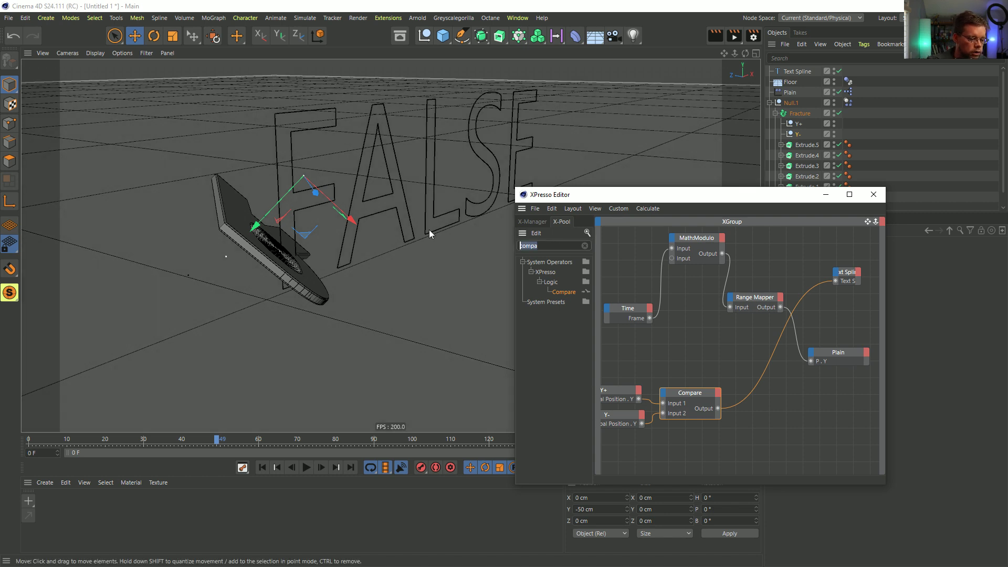
{"action": "type", "text": "mu"}
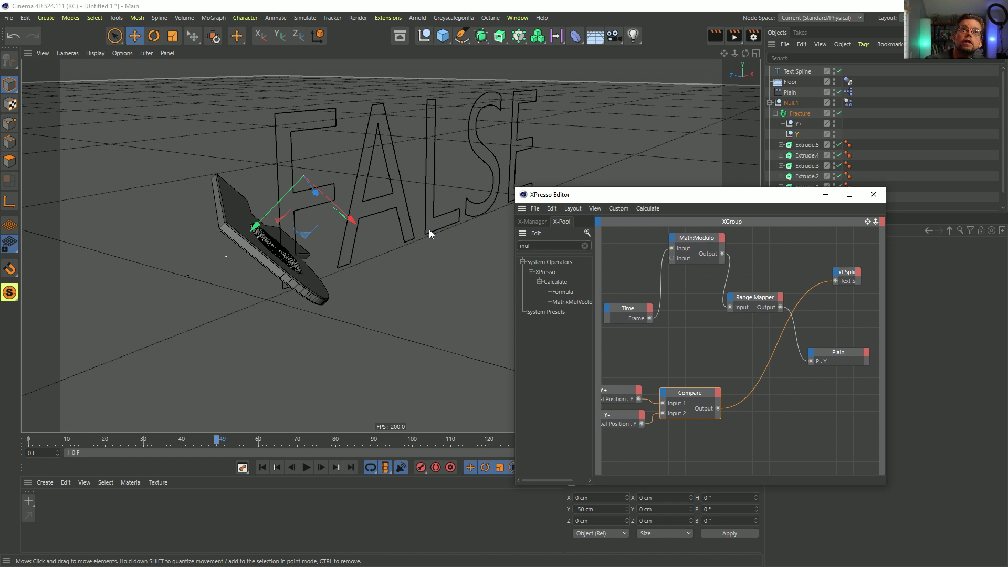
{"action": "type", "text": "l"}
{"action": "type", "text": "con"}
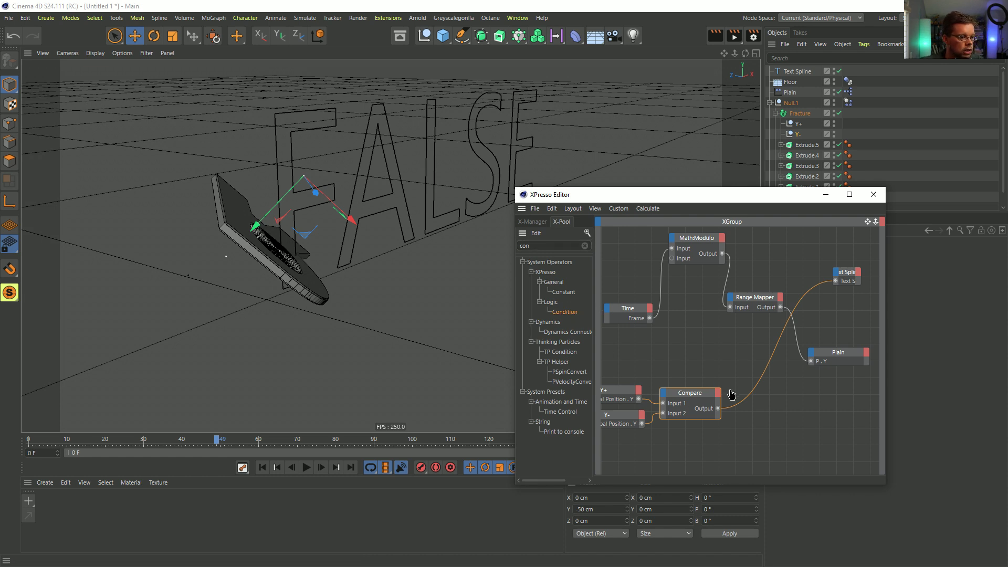
{"action": "left_click_drag", "start_coordinate": [780, 423], "coordinate": [780, 422]}
{"action": "left_click_drag", "start_coordinate": [718, 409], "coordinate": [762, 414]}
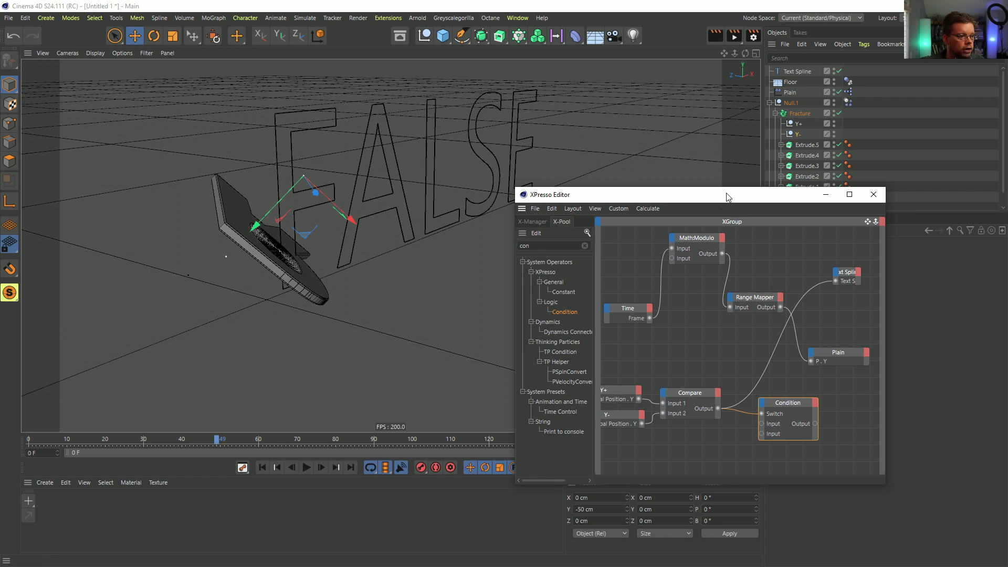
Step: Set the Condition node's Input [2] to 1 and Input [3] to -1
{"action": "left_click_drag", "start_coordinate": [614, 195], "coordinate": [315, 165]}
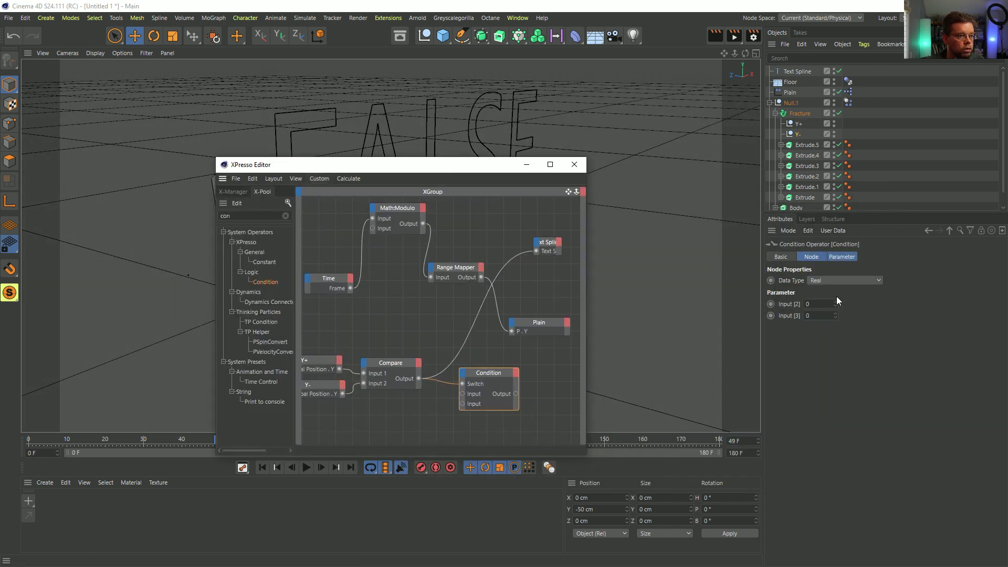
{"action": "left_click", "coordinate": [821, 315]}
{"action": "type", "text": "-1"}
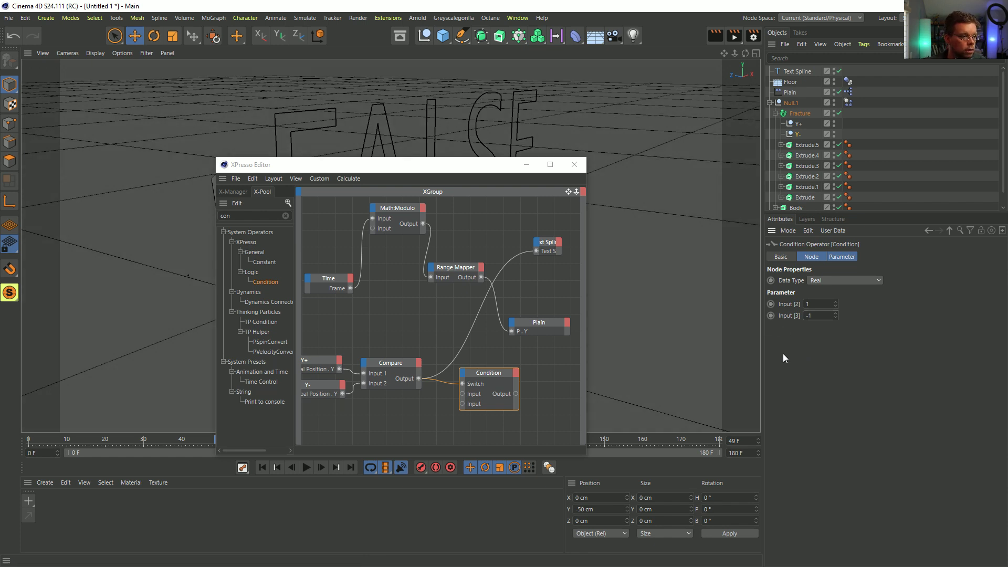
Step: Add a Math node and connect the Range Mapper's Output and the Condition's Output to its two inputs
{"action": "left_click_drag", "start_coordinate": [453, 269], "coordinate": [449, 272]}
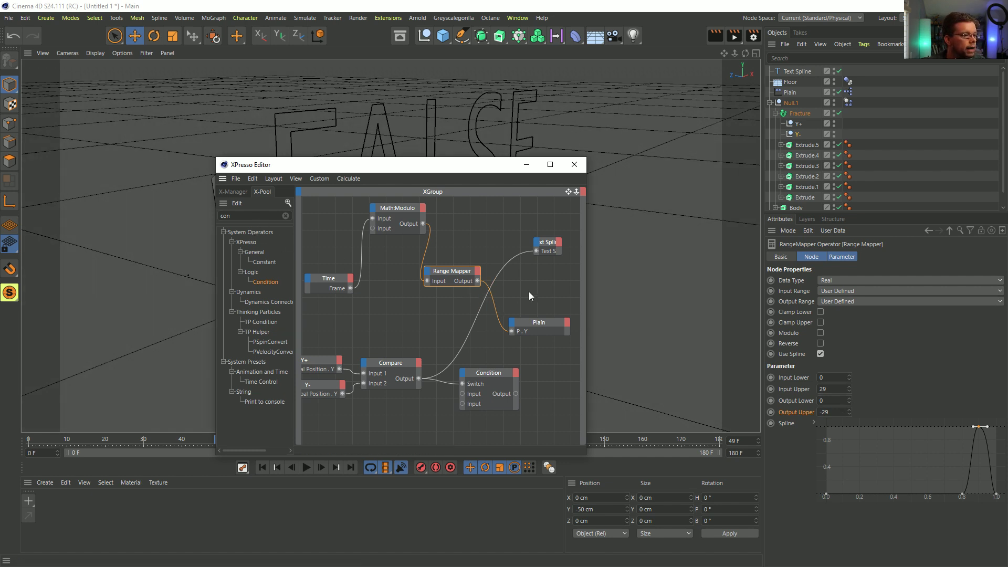
{"action": "middle_click_drag", "start_coordinate": [525, 304], "coordinate": [423, 293], "text": "alt"}
{"action": "left_click_drag", "start_coordinate": [237, 216], "coordinate": [128, 197]}
{"action": "type", "text": "math"}
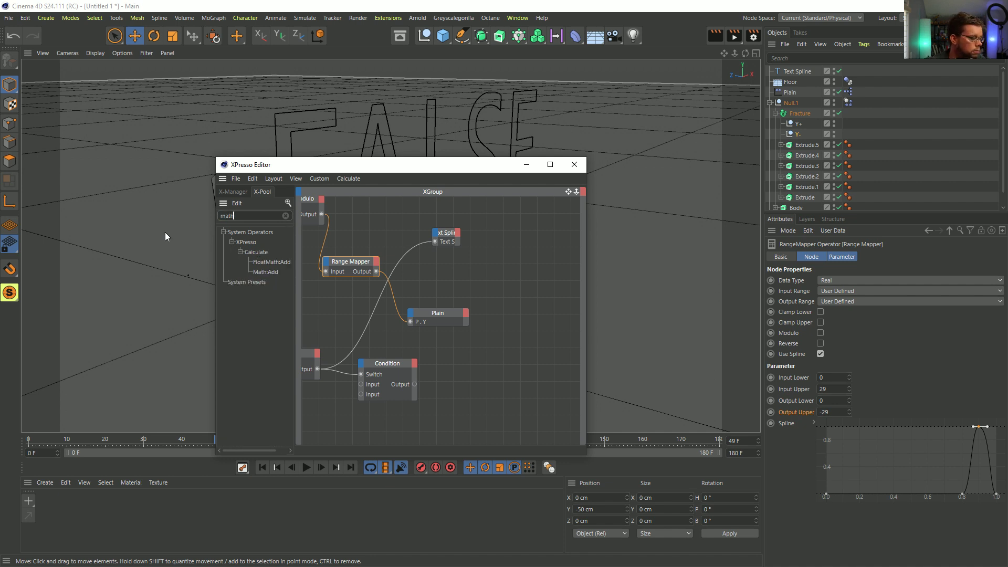
{"action": "left_click_drag", "start_coordinate": [435, 289], "coordinate": [492, 286]}
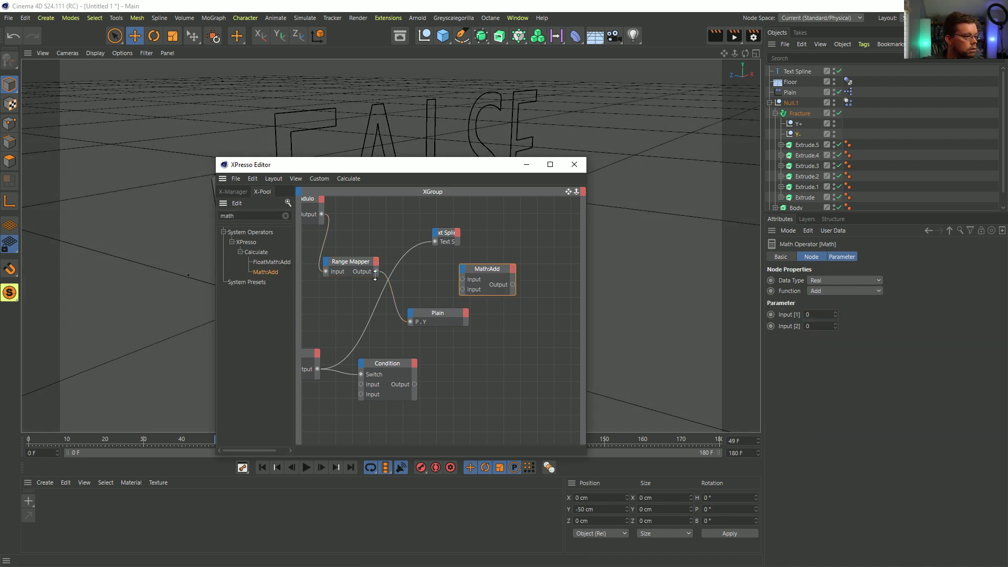
{"action": "left_click_drag", "start_coordinate": [376, 271], "coordinate": [462, 280]}
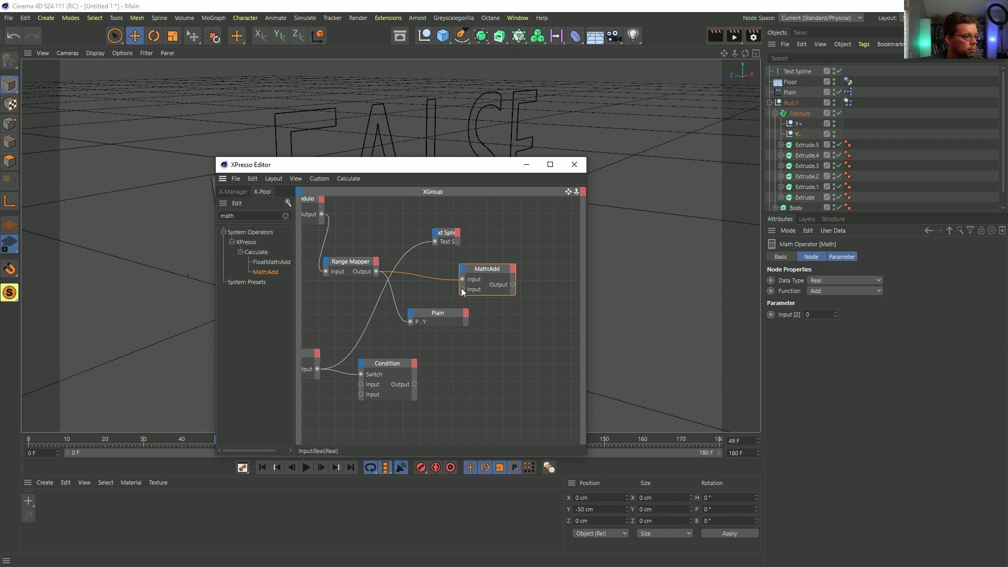
{"action": "left_click_drag", "start_coordinate": [441, 337], "coordinate": [414, 384]}
Step: Set the Math node's Function to Multiply and connect its Output to the Plain node's P.Y input
{"action": "left_click", "coordinate": [379, 386]}
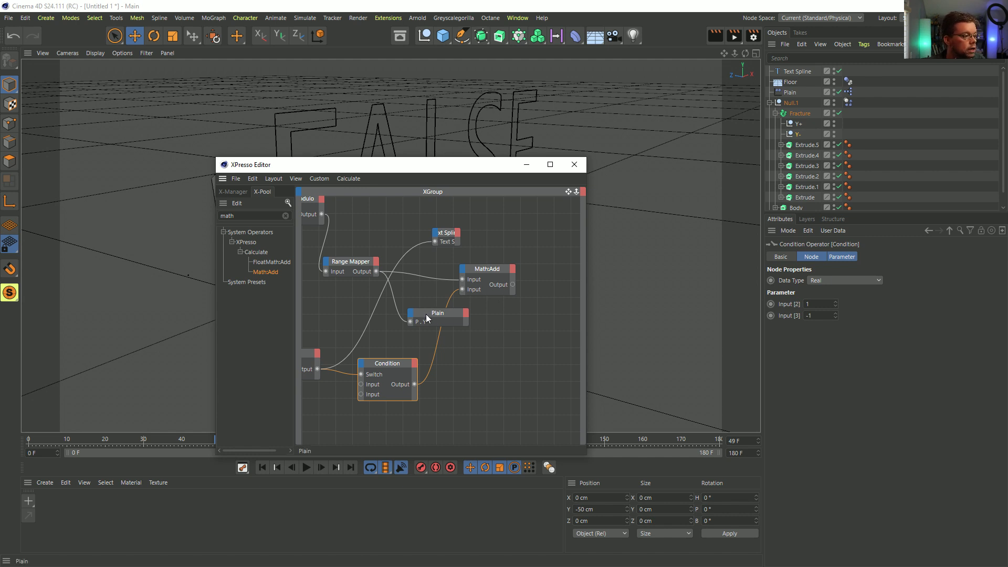
{"action": "left_click", "coordinate": [486, 269]}
{"action": "left_click", "coordinate": [846, 291]}
{"action": "left_click", "coordinate": [829, 329]}
{"action": "left_click_drag", "start_coordinate": [427, 325], "coordinate": [514, 285]}
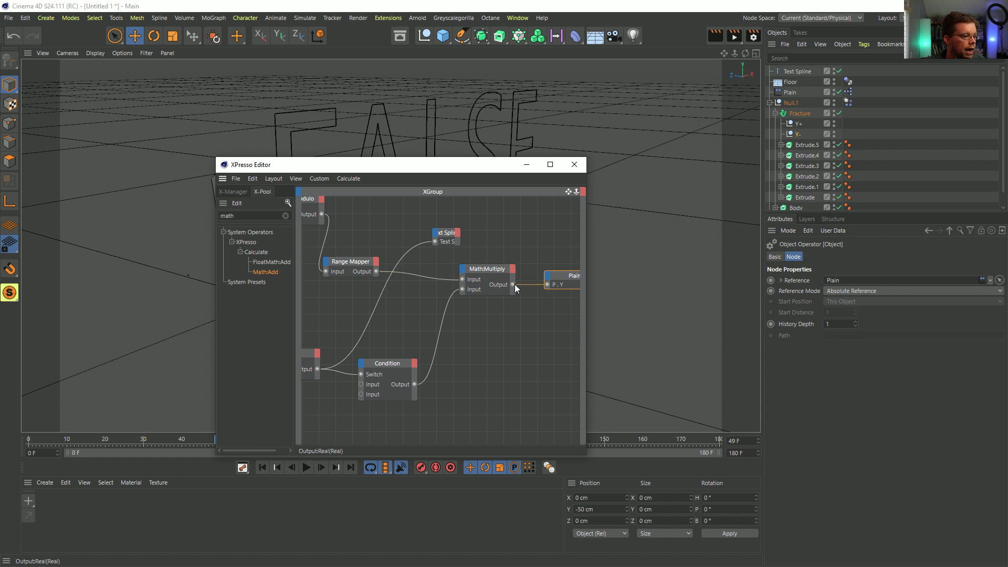
{"action": "left_click_drag", "start_coordinate": [441, 170], "coordinate": [814, 319]}
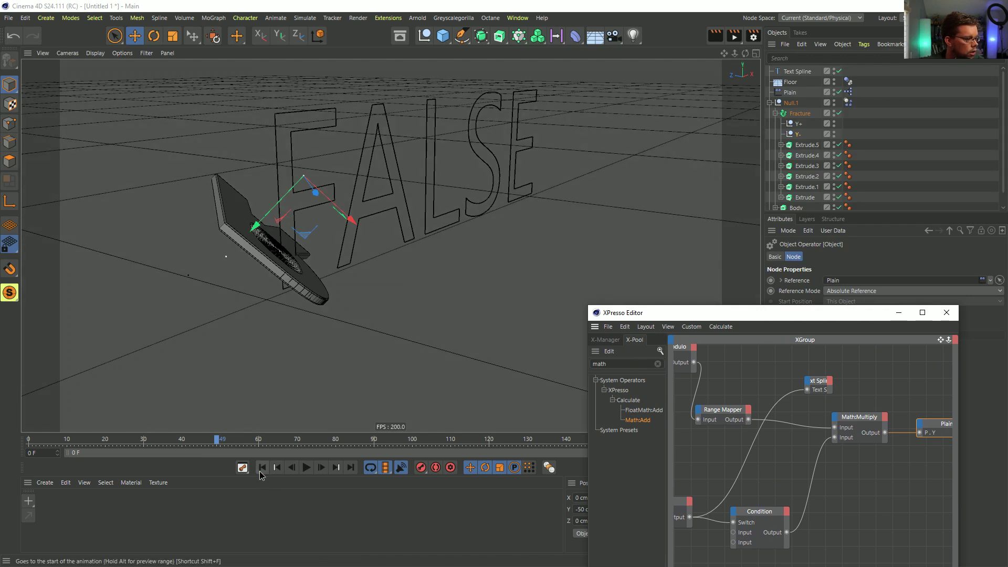
Step: Play the animation from the start to check the ring motion, and return to the first frame
{"action": "left_click", "coordinate": [262, 468]}
{"action": "left_click", "coordinate": [307, 468]}
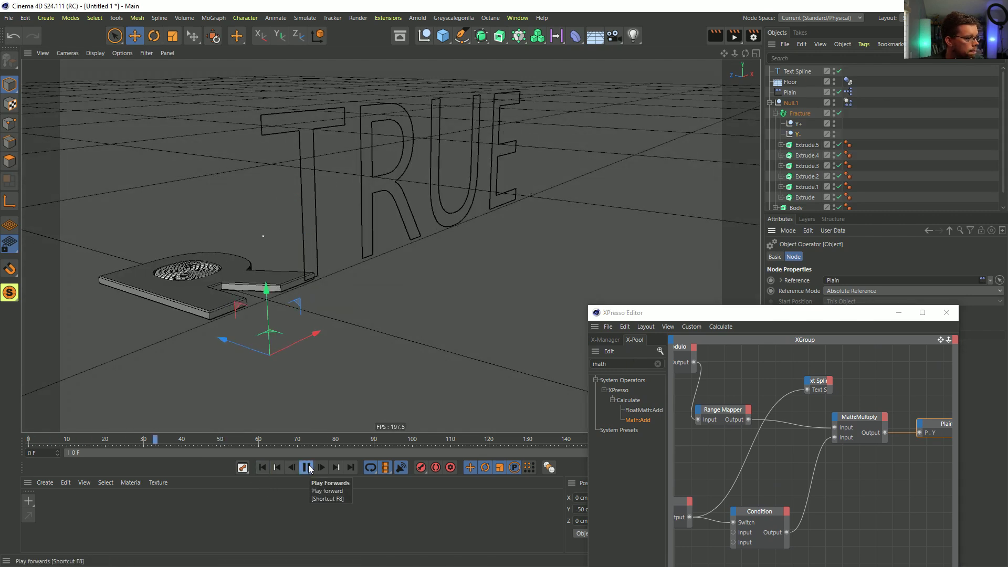
{"action": "left_click", "coordinate": [307, 468]}
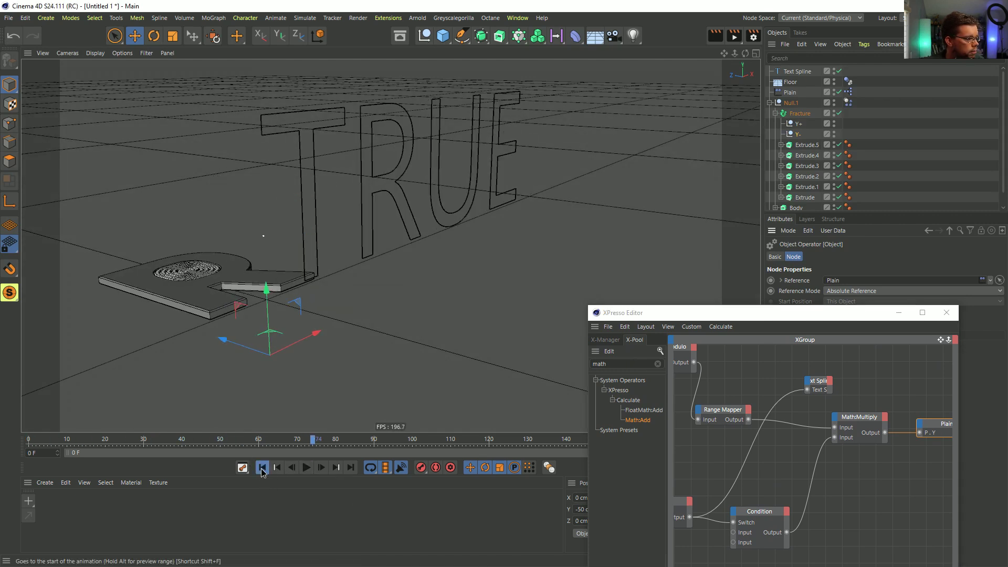
{"action": "left_click", "coordinate": [262, 468]}
Step: Set the Condition node's Input [2] to -1 and Input [3] to 1
{"action": "left_click_drag", "start_coordinate": [823, 315], "coordinate": [553, 207]}
{"action": "left_click", "coordinate": [643, 421]}
{"action": "left_click", "coordinate": [819, 304]}
{"action": "left_click_drag", "start_coordinate": [556, 203], "coordinate": [851, 207]}
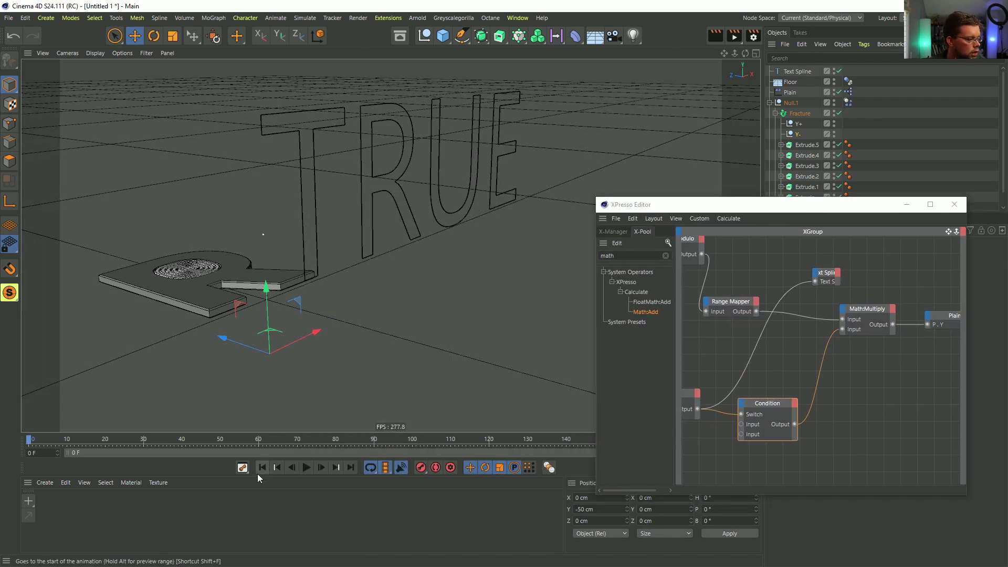
Step: Play the simulation to check the push direction with the swapped Condition values, and rewind to the start
{"action": "left_click", "coordinate": [307, 467]}
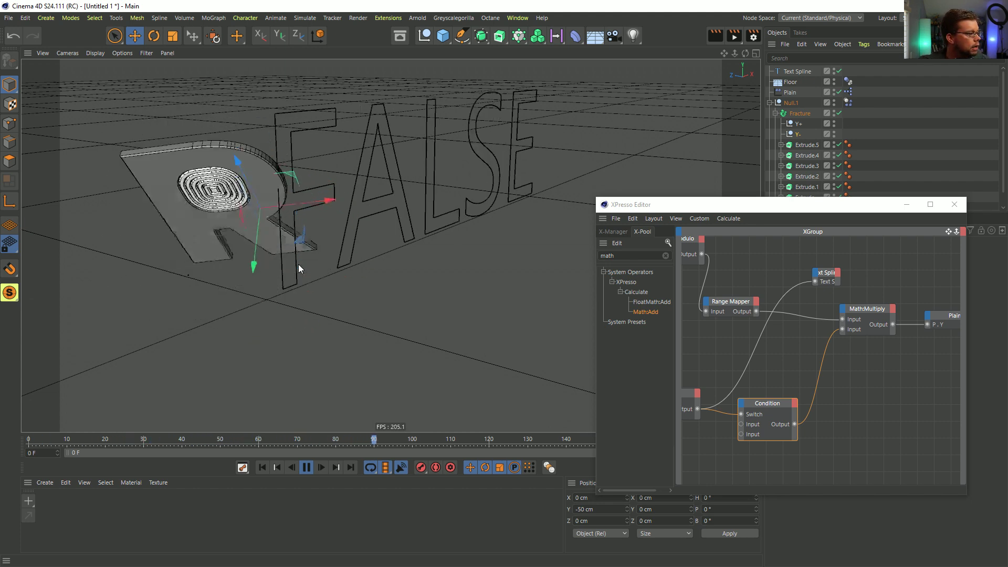
{"action": "left_click_drag", "start_coordinate": [764, 208], "coordinate": [516, 137]}
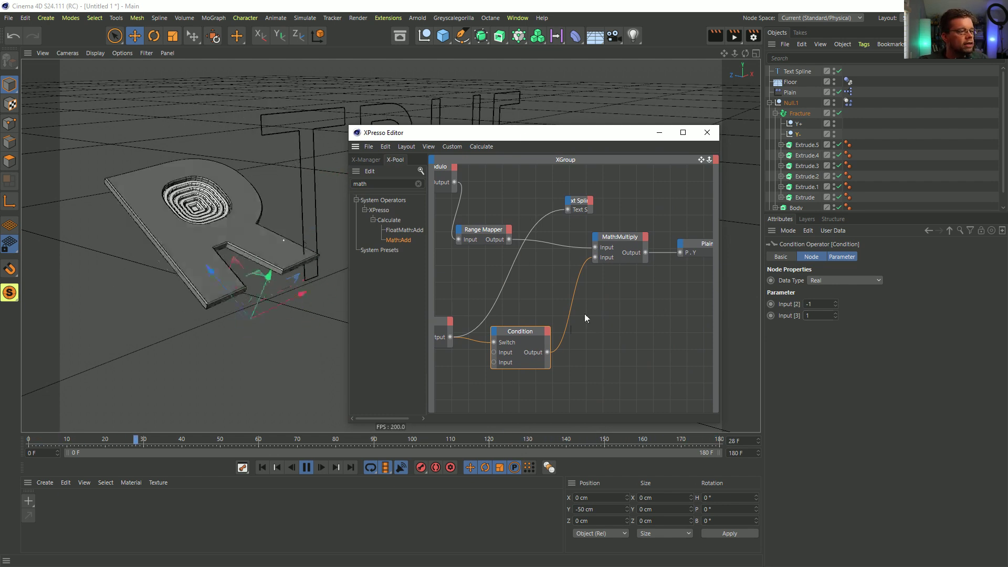
{"action": "left_click", "coordinate": [306, 468]}
{"action": "left_click", "coordinate": [262, 467]}
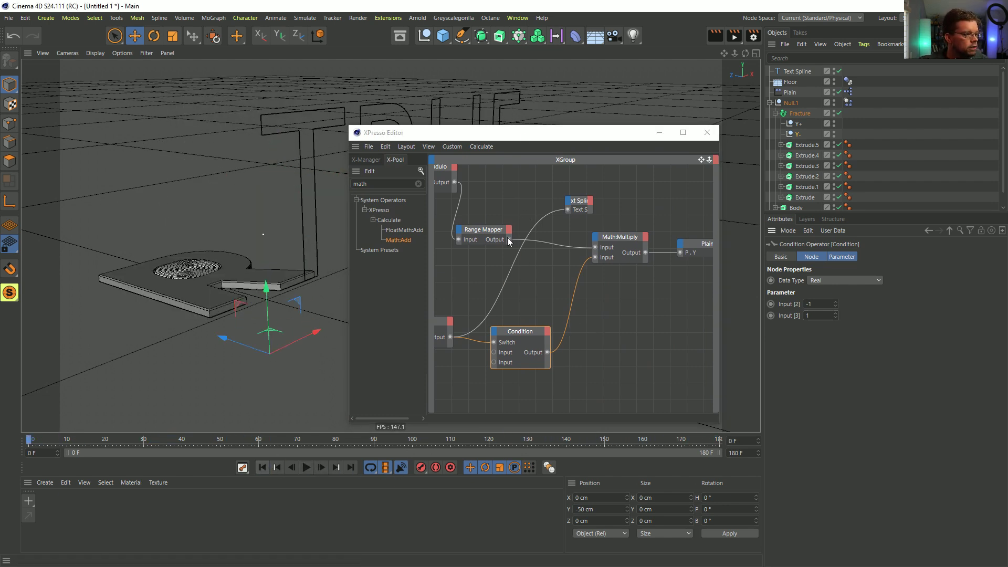
Step: Add a MonoFlop node between the Time and Compare nodes, keeping its Mode on Normal
{"action": "middle_click_drag", "start_coordinate": [515, 252], "coordinate": [576, 278], "text": "alt"}
{"action": "middle_click_drag", "start_coordinate": [452, 272], "coordinate": [514, 253], "text": "alt"}
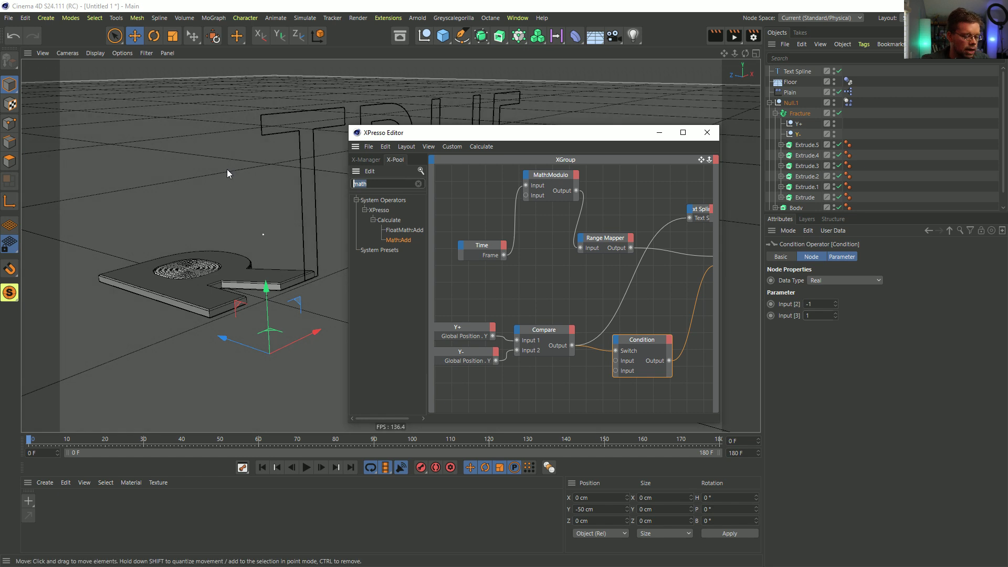
{"action": "type", "text": "mono"}
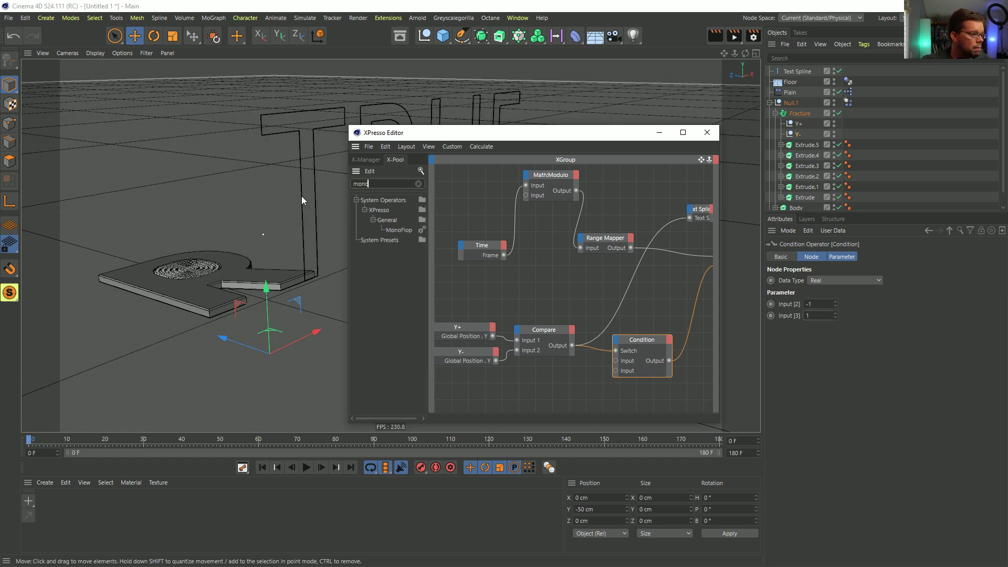
{"action": "left_click_drag", "start_coordinate": [465, 282], "coordinate": [517, 288]}
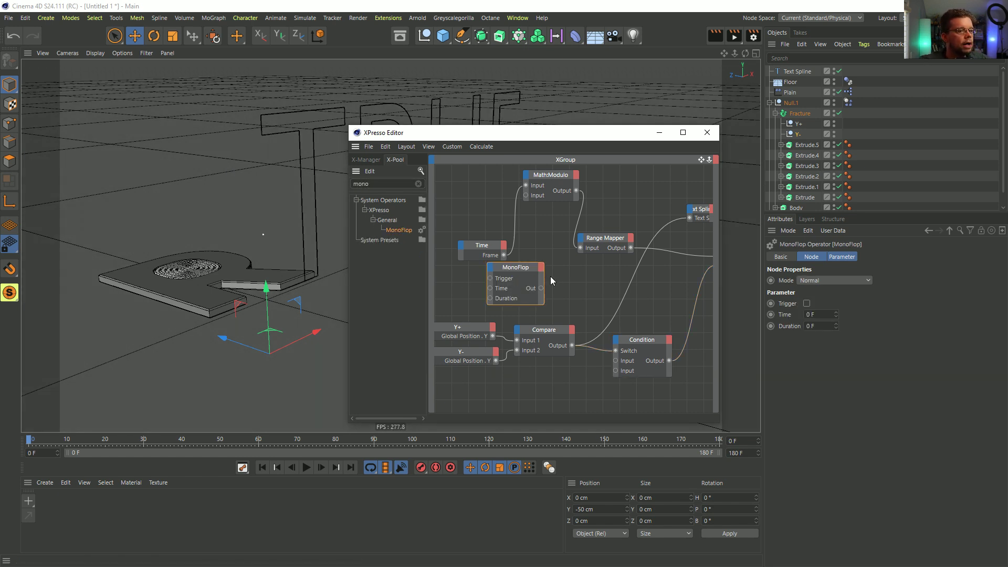
{"action": "left_click", "coordinate": [811, 282]}
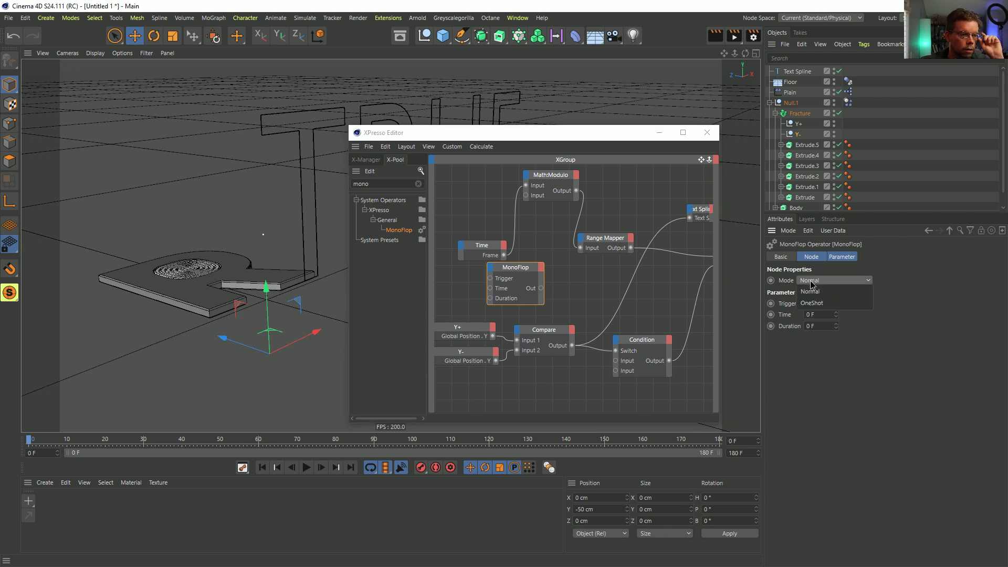
{"action": "left_click", "coordinate": [832, 292]}
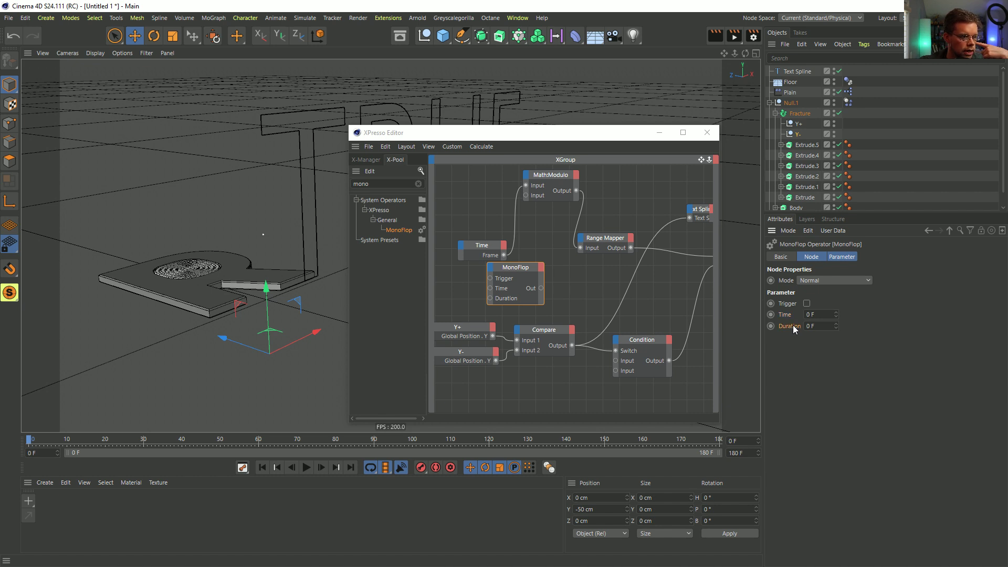
Step: Connect the Time node's Frame output to the MonoFlop's Time input and set the MonoFlop's Duration to 30 F
{"action": "left_click_drag", "start_coordinate": [531, 270], "coordinate": [593, 277]}
{"action": "middle_click_drag", "start_coordinate": [576, 247], "coordinate": [597, 250], "text": "alt"}
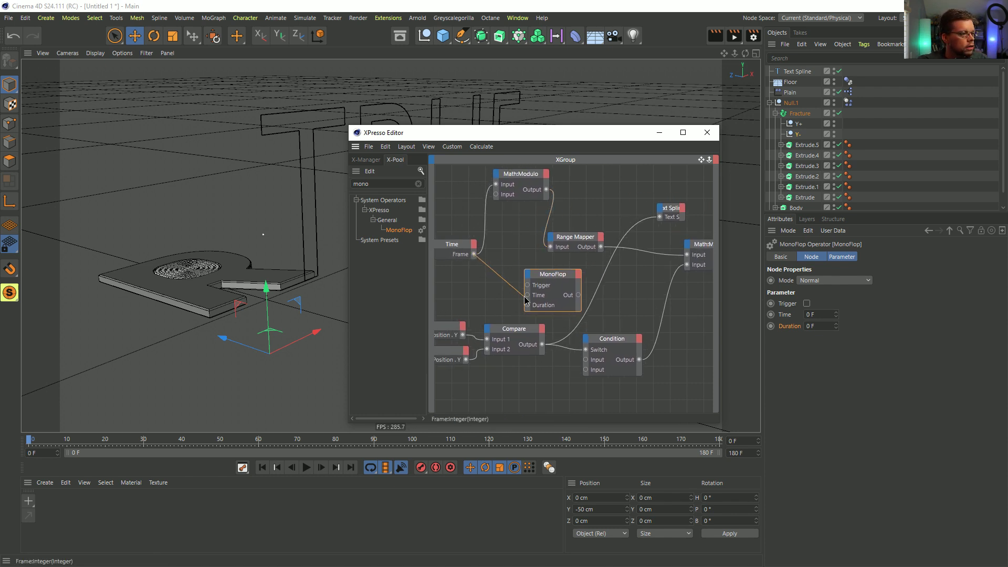
{"action": "left_click_drag", "start_coordinate": [528, 298], "coordinate": [528, 298]}
{"action": "left_click", "coordinate": [832, 314]}
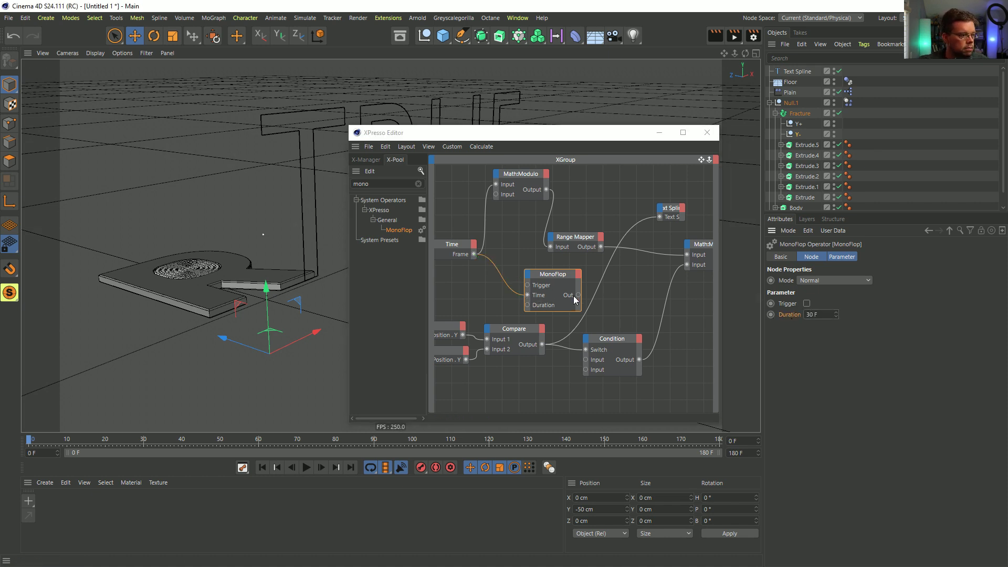
Step: Connect the MonoFlop's Out to the Text Spline's text input and test playback while enabling Trigger
{"action": "left_click_drag", "start_coordinate": [578, 295], "coordinate": [660, 217]}
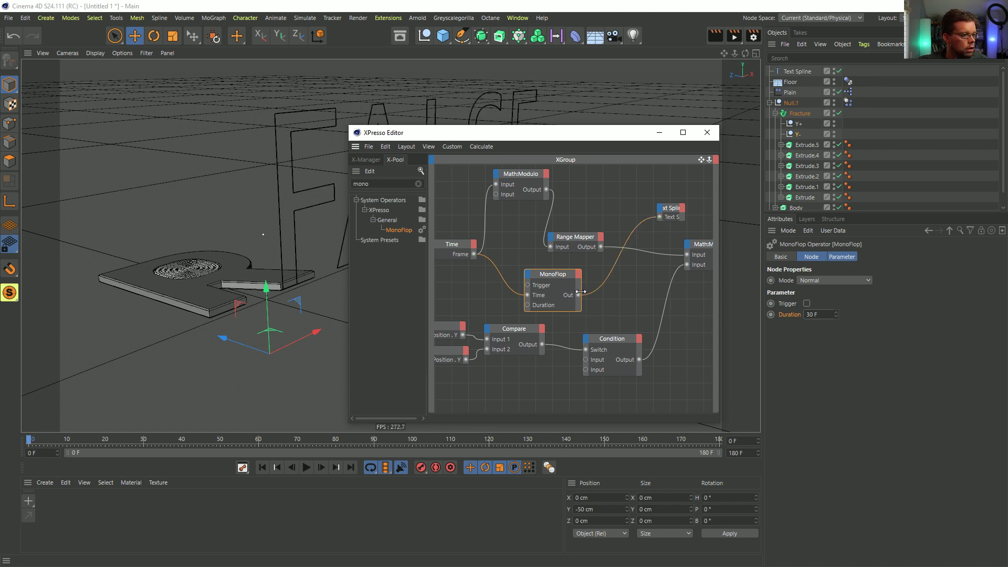
{"action": "left_click", "coordinate": [308, 467]}
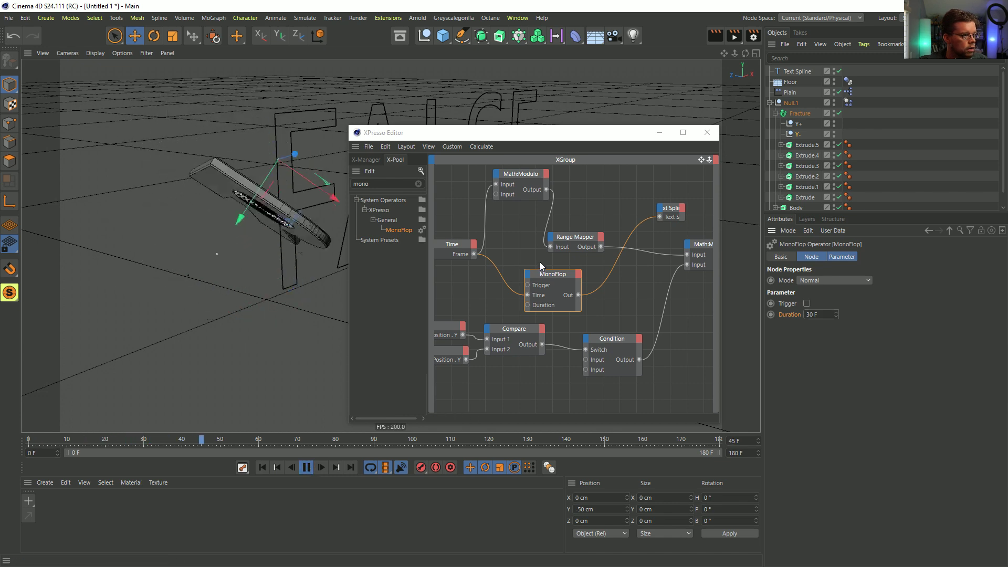
{"action": "left_click", "coordinate": [807, 304]}
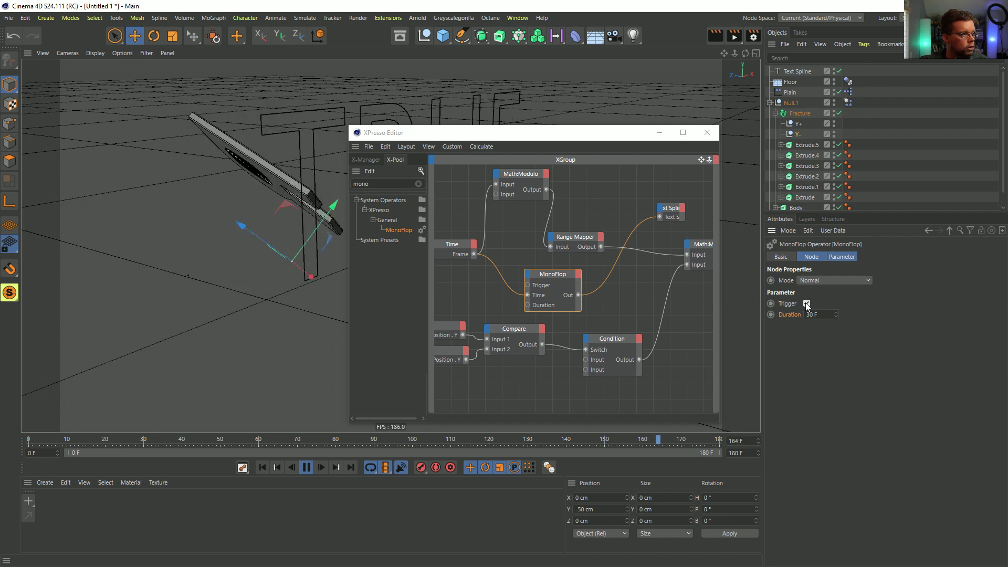
{"action": "left_click", "coordinate": [838, 258]}
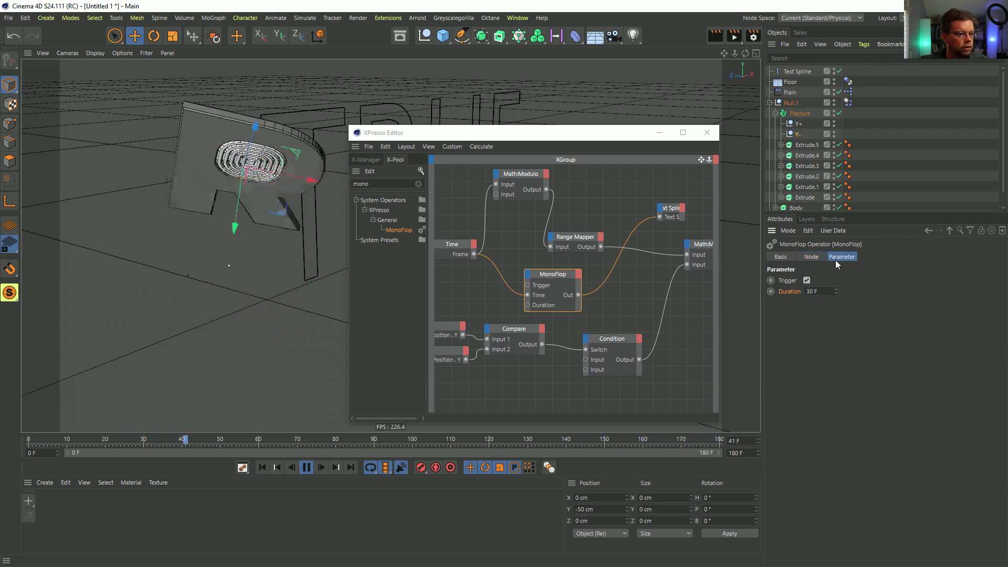
{"action": "left_click", "coordinate": [307, 467]}
{"action": "left_click", "coordinate": [263, 468]}
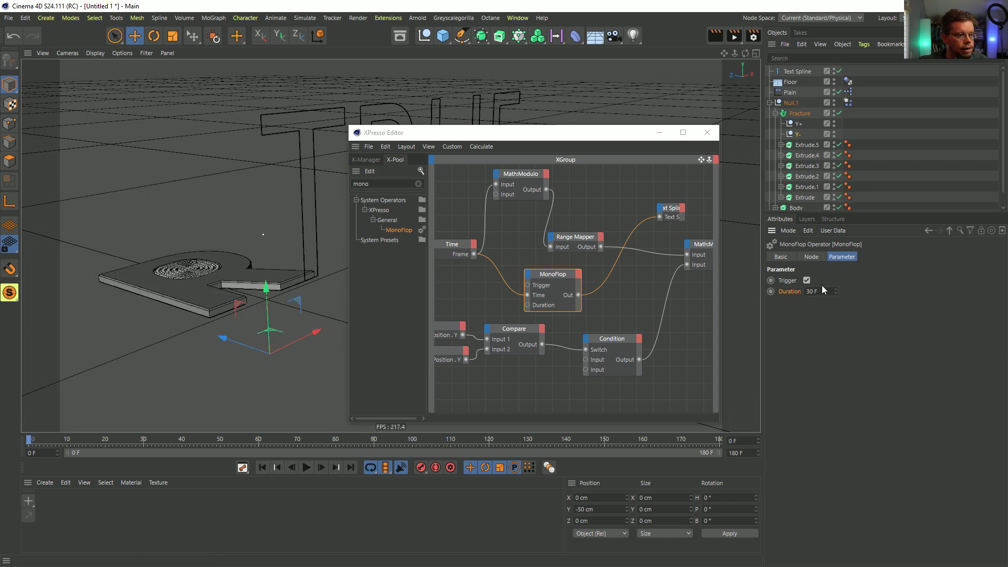
Step: Disconnect the Time node from the MonoFlop and turn Trigger off during playback
{"action": "left_click_drag", "start_coordinate": [527, 295], "coordinate": [560, 281]}
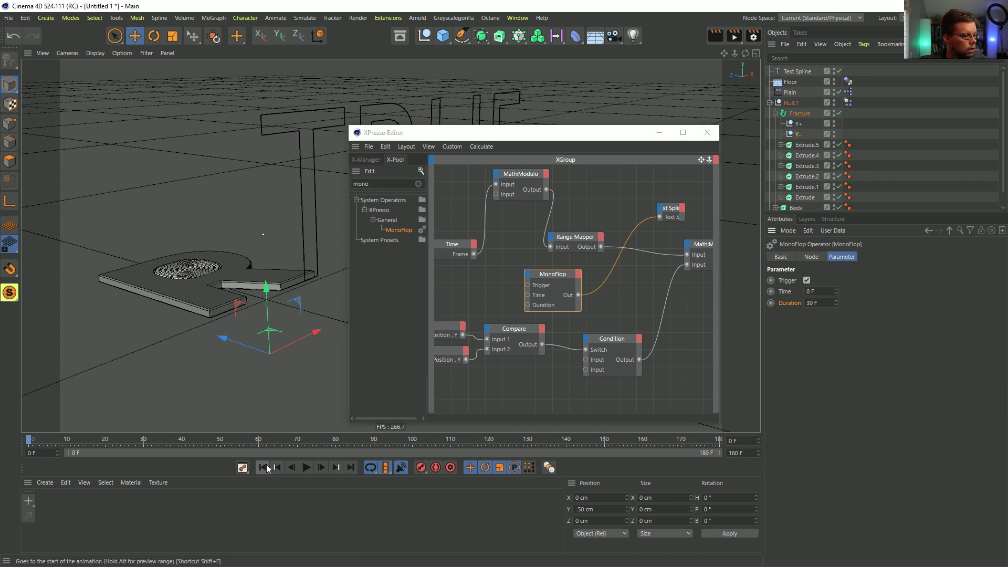
{"action": "left_click", "coordinate": [307, 467]}
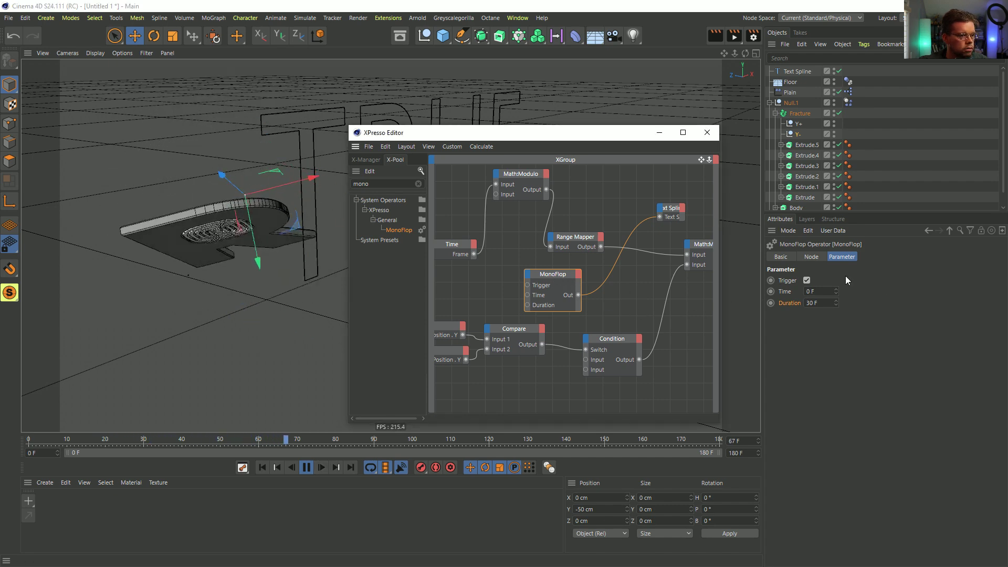
{"action": "left_click", "coordinate": [808, 281]}
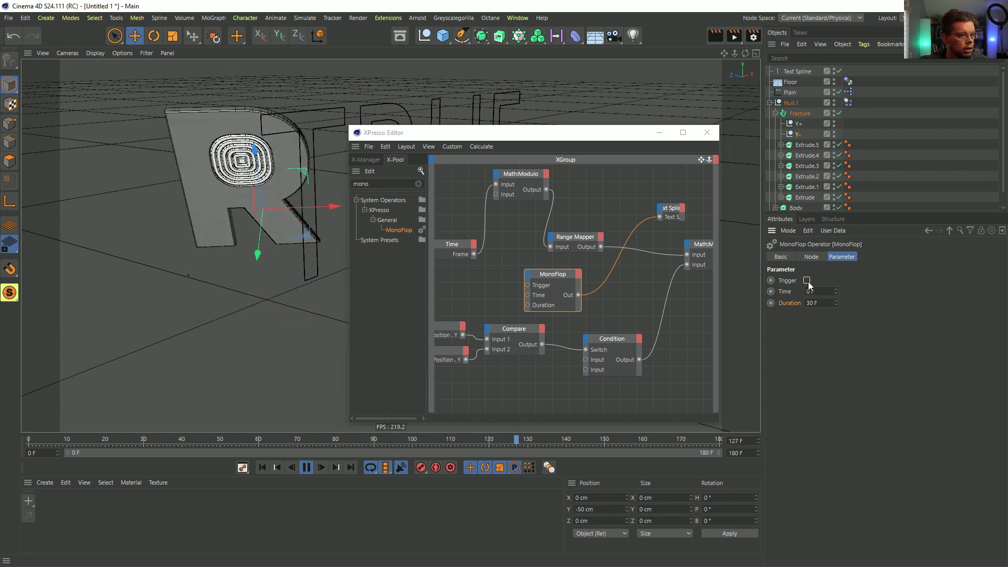
Step: Stop the playback and delete the MonoFlop node
{"action": "left_click", "coordinate": [307, 467]}
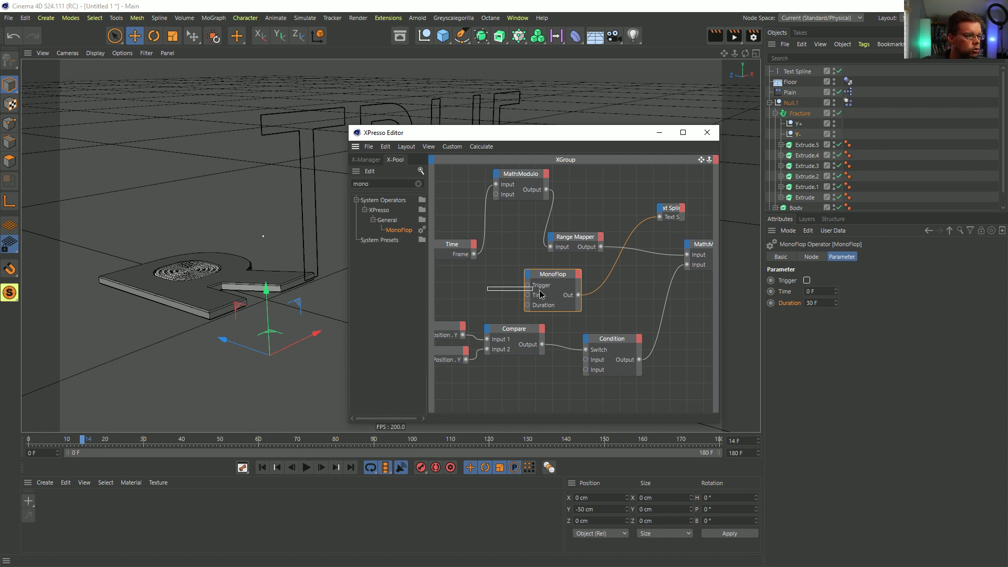
{"action": "key", "text": "Delete"}
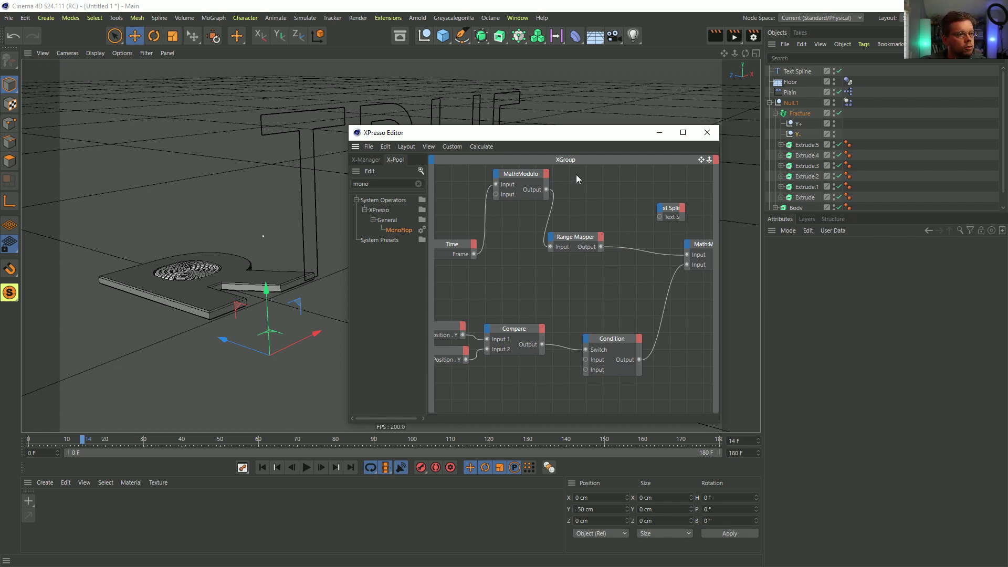
Step: Start a new user data entry on the Plain effector's XPresso tag
{"action": "left_click", "coordinate": [790, 93]}
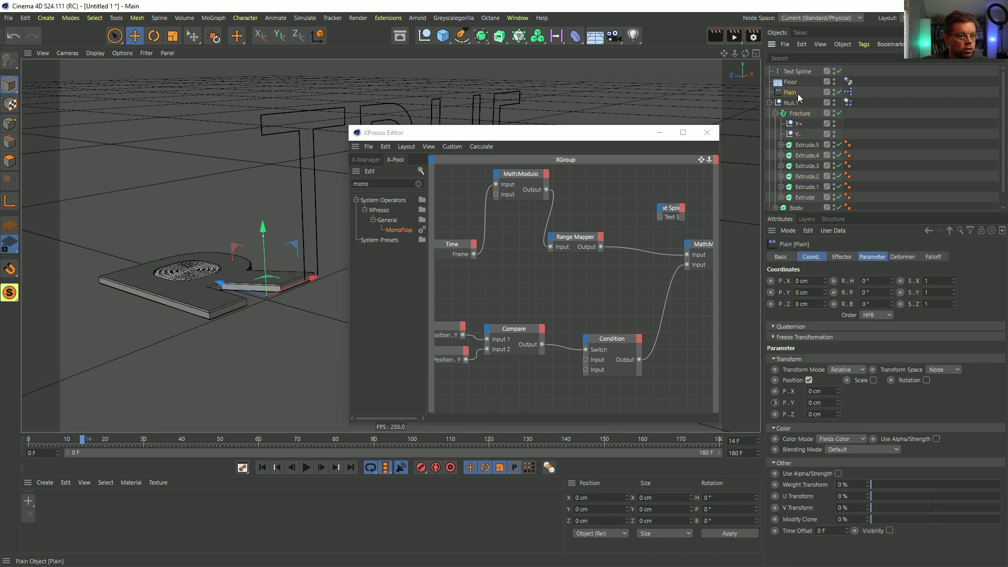
{"action": "left_click", "coordinate": [848, 93]}
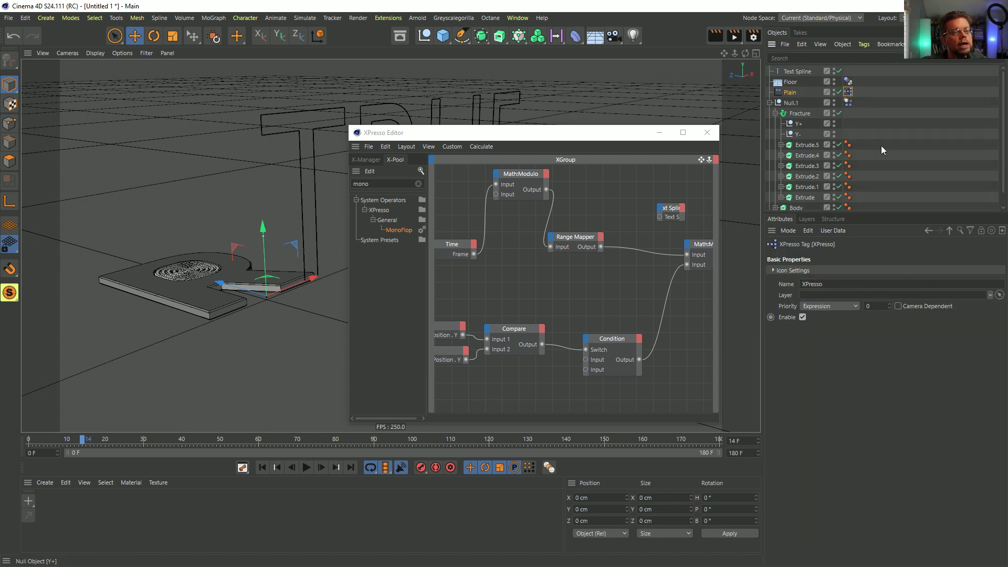
{"action": "left_click", "coordinate": [781, 95]}
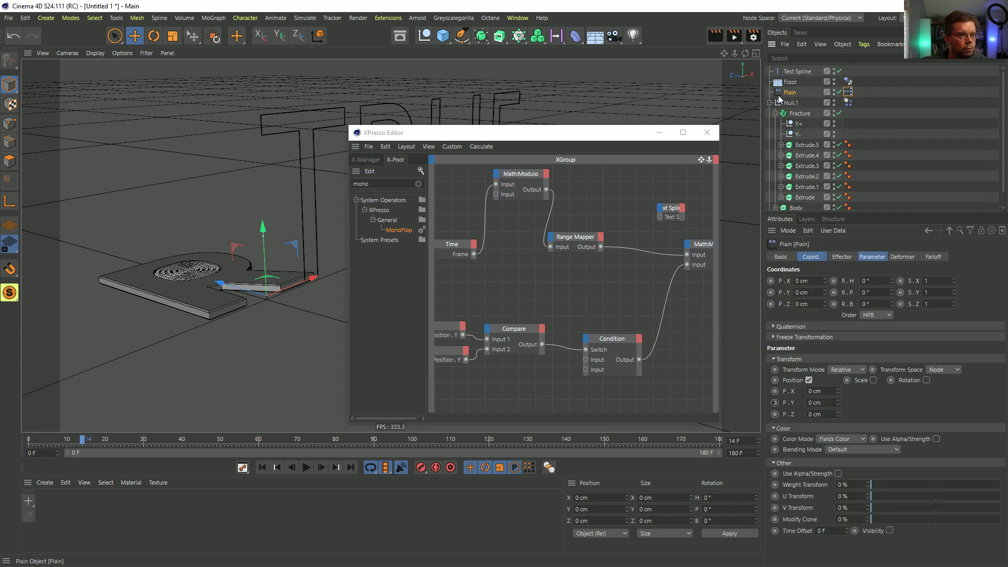
{"action": "left_click", "coordinate": [848, 93]}
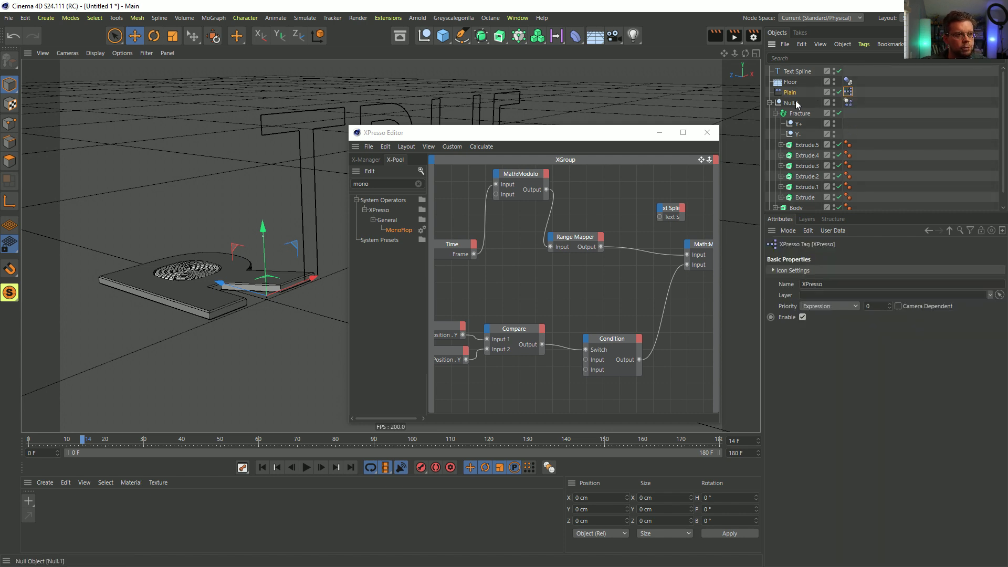
{"action": "left_click", "coordinate": [833, 231]}
{"action": "left_click", "coordinate": [835, 245]}
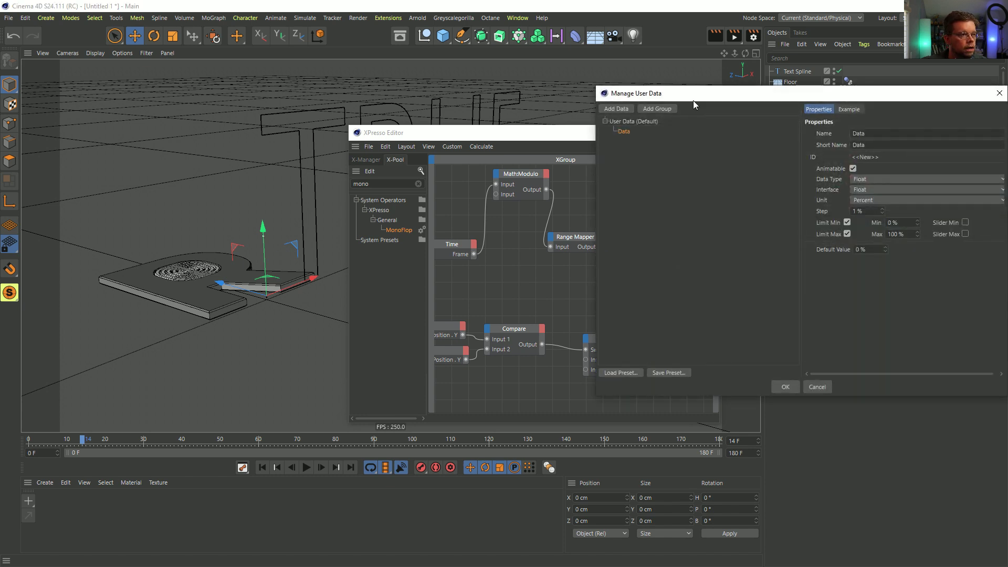
Step: Name the user data entry Timer, with its Unit set to Real and Limit Min and Limit Max turned off
{"action": "left_click_drag", "start_coordinate": [695, 101], "coordinate": [507, 125]}
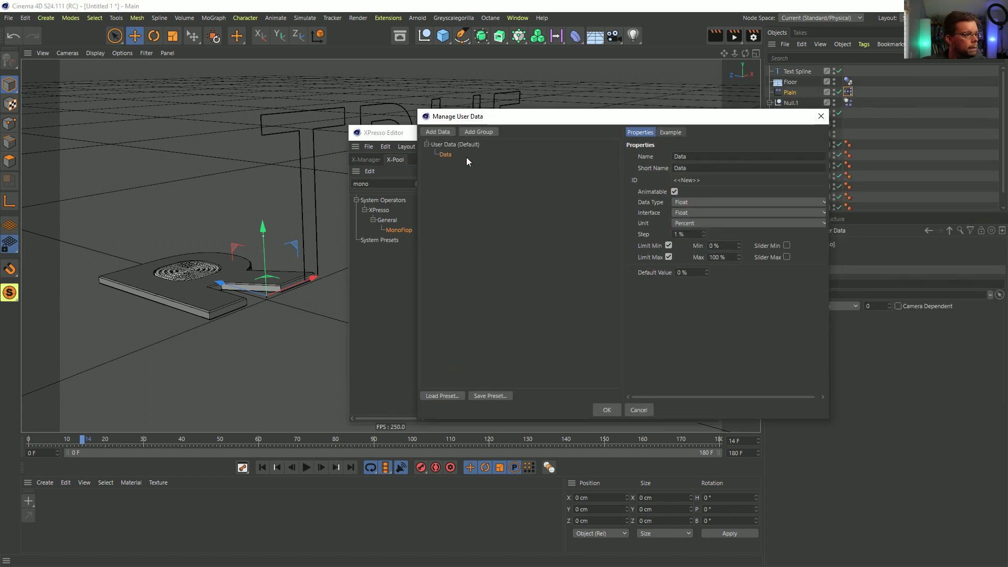
{"action": "left_click", "coordinate": [693, 224]}
{"action": "left_click", "coordinate": [691, 234]}
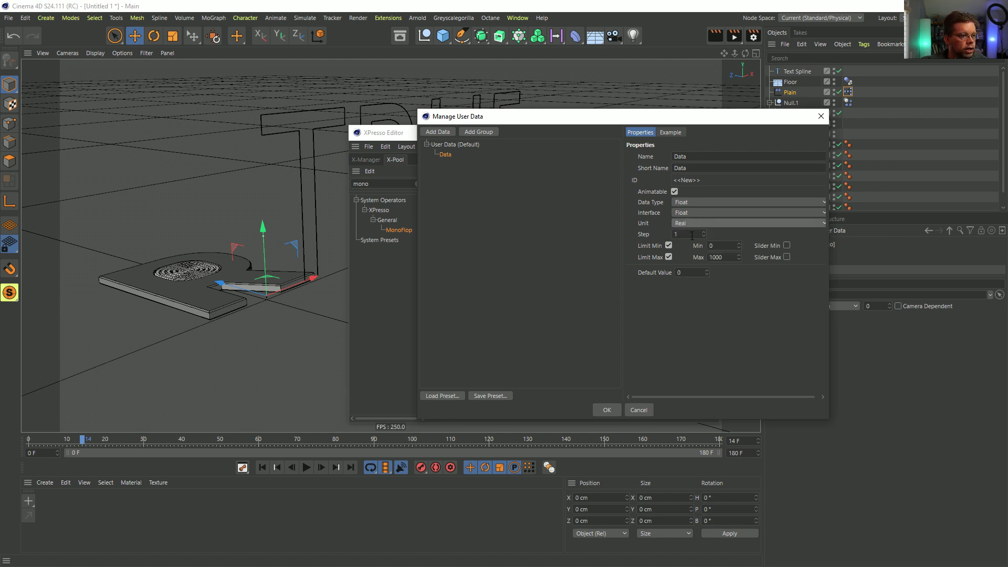
{"action": "left_click", "coordinate": [668, 257]}
{"action": "left_click", "coordinate": [669, 246]}
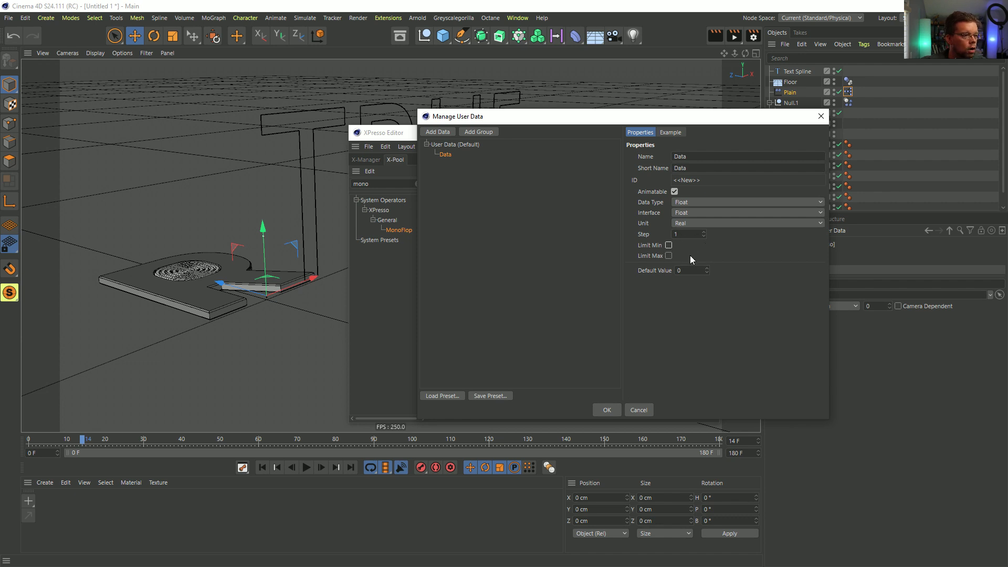
{"action": "double_click", "coordinate": [705, 158]}
{"action": "type", "text": "Timer"}
{"action": "key", "text": "Return"}
{"action": "left_click", "coordinate": [605, 411]}
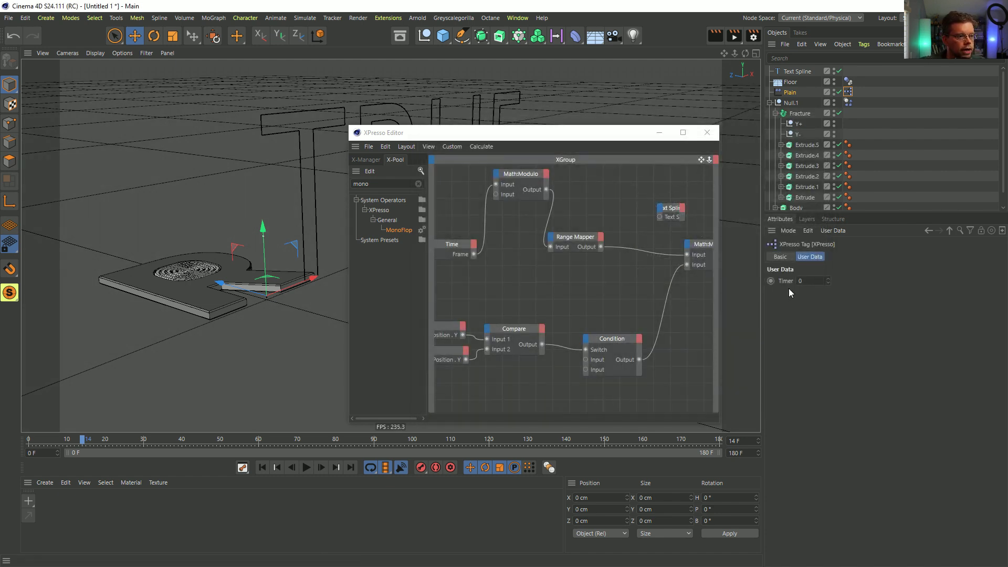
Step: Add the Plain effector's XPresso tag as a node with a Timer output, placed below the Range Mapper node
{"action": "left_click_drag", "start_coordinate": [848, 93], "coordinate": [543, 275]}
{"action": "left_click", "coordinate": [847, 92]}
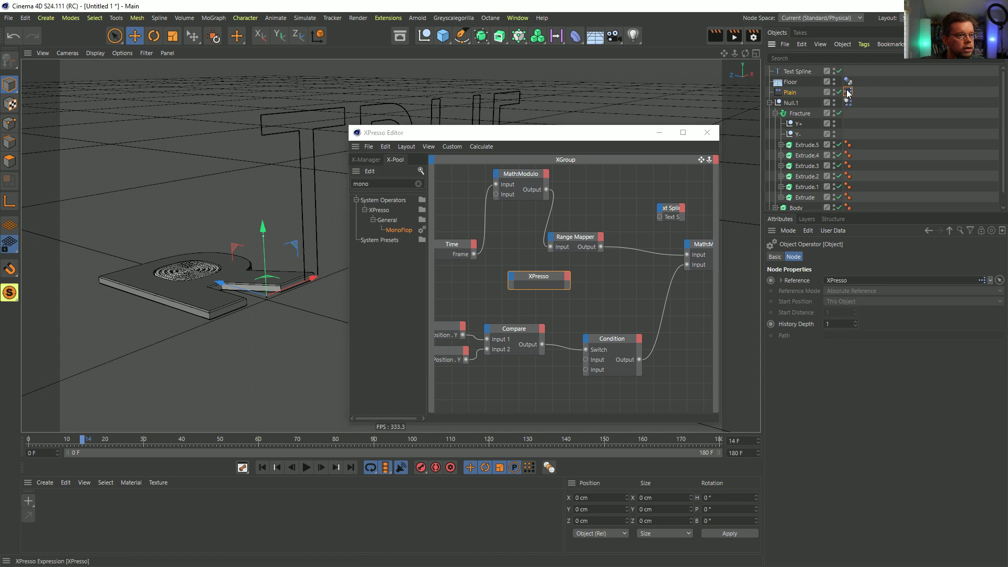
{"action": "left_click_drag", "start_coordinate": [786, 281], "coordinate": [486, 287]}
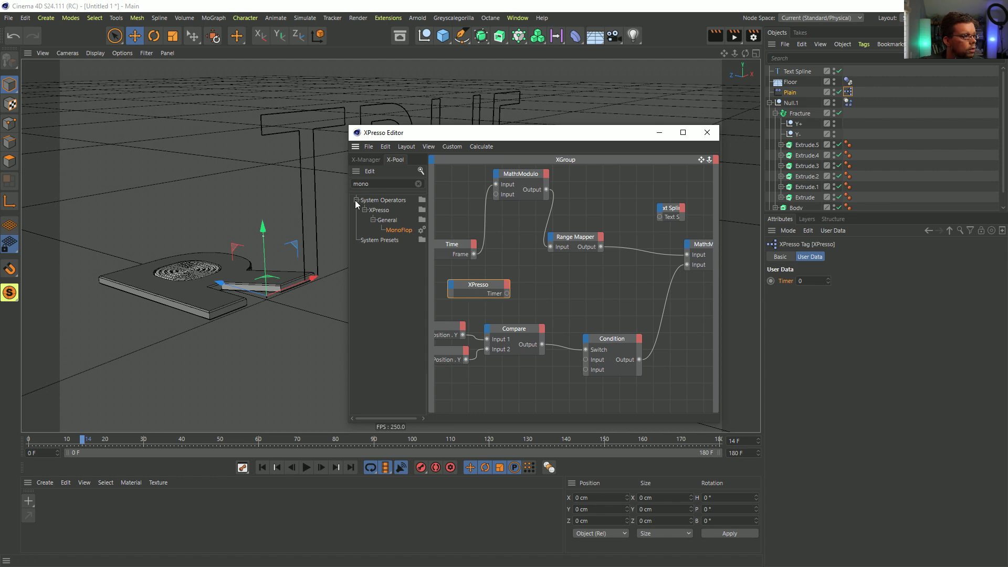
{"action": "left_click_drag", "start_coordinate": [346, 198], "coordinate": [143, 195]}
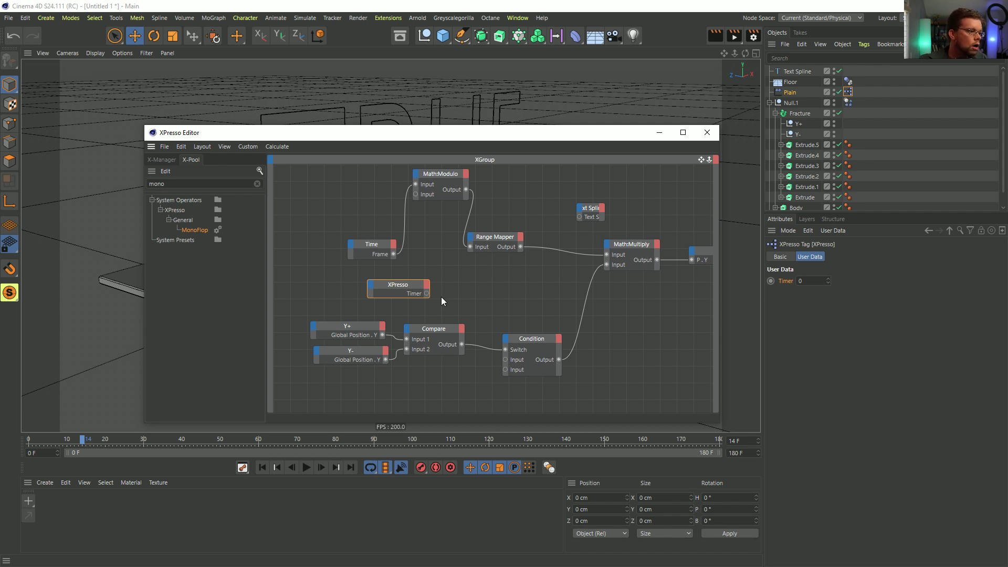
{"action": "left_click_drag", "start_coordinate": [401, 285], "coordinate": [444, 277]}
Step: Add a Constant node before the XPresso node and open its Value for editing
{"action": "key", "text": "BackSpace"}
{"action": "key", "text": "BackSpace"}
{"action": "key", "text": "BackSpace"}
{"action": "key", "text": "BackSpace"}
{"action": "type", "text": "Conse"}
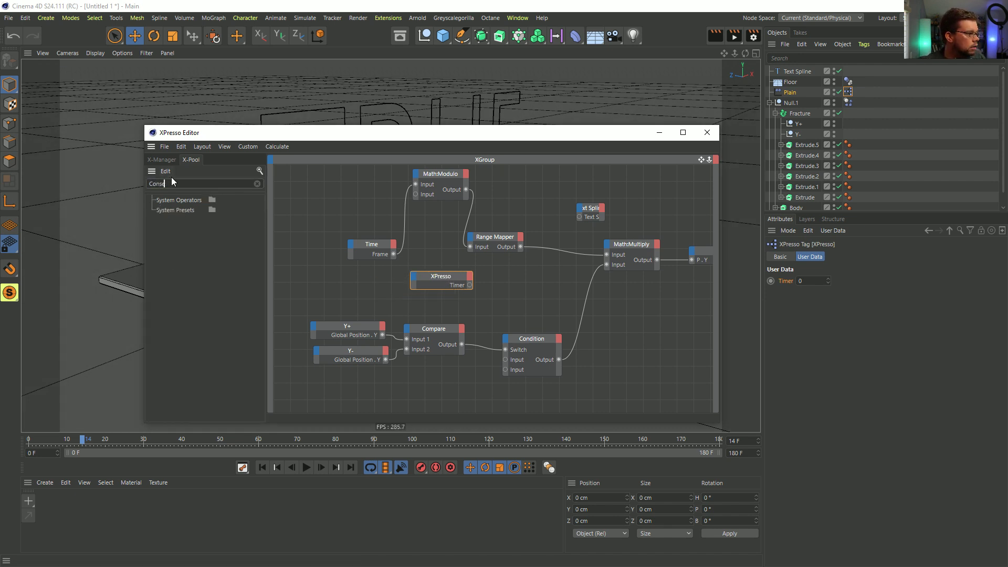
{"action": "key", "text": "BackSpace"}
{"action": "left_click_drag", "start_coordinate": [193, 231], "coordinate": [296, 278]}
{"action": "left_click_drag", "start_coordinate": [826, 291], "coordinate": [745, 286]}
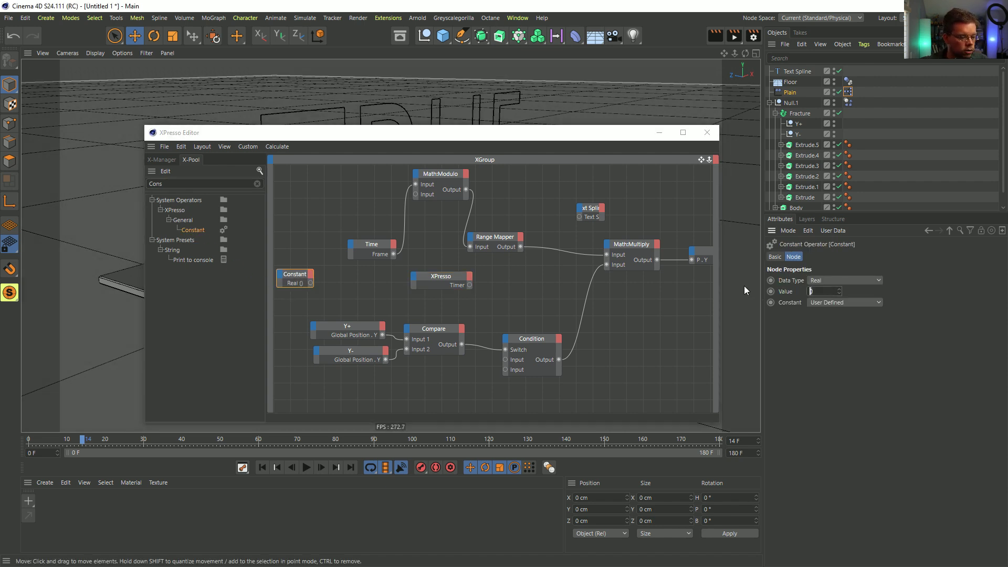
Step: Set the Constant node's value to 30 and rearrange the Constant, XPresso, Y+/Y-, Compare and Condition nodes to free up space
{"action": "type", "text": "5"}
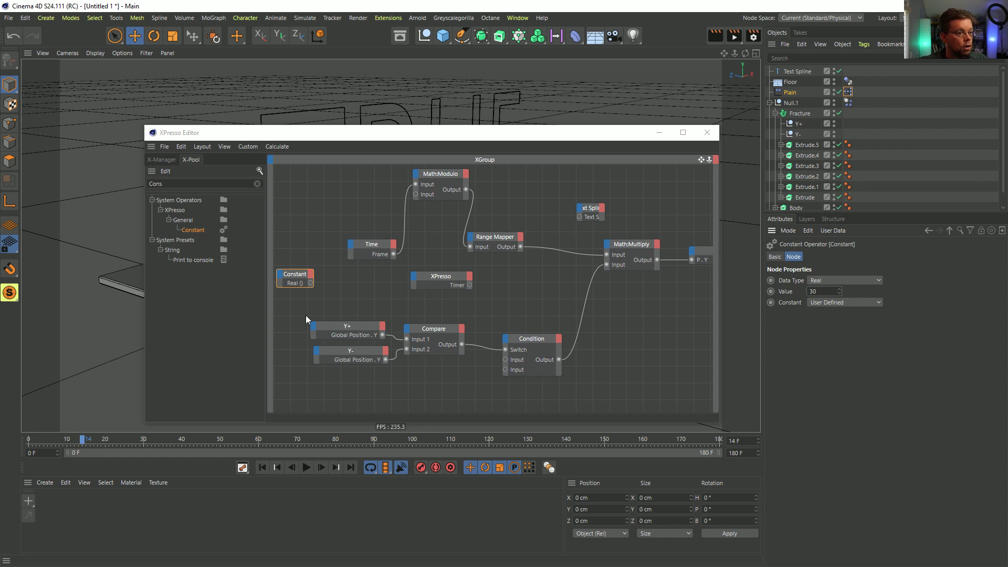
{"action": "left_click_drag", "start_coordinate": [307, 282], "coordinate": [325, 295]}
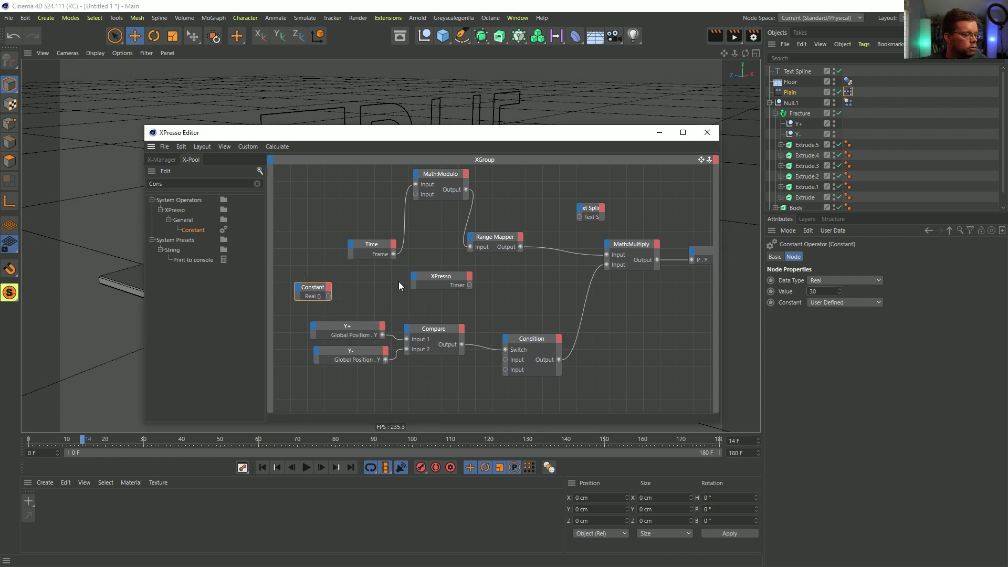
{"action": "left_click_drag", "start_coordinate": [439, 278], "coordinate": [337, 206]}
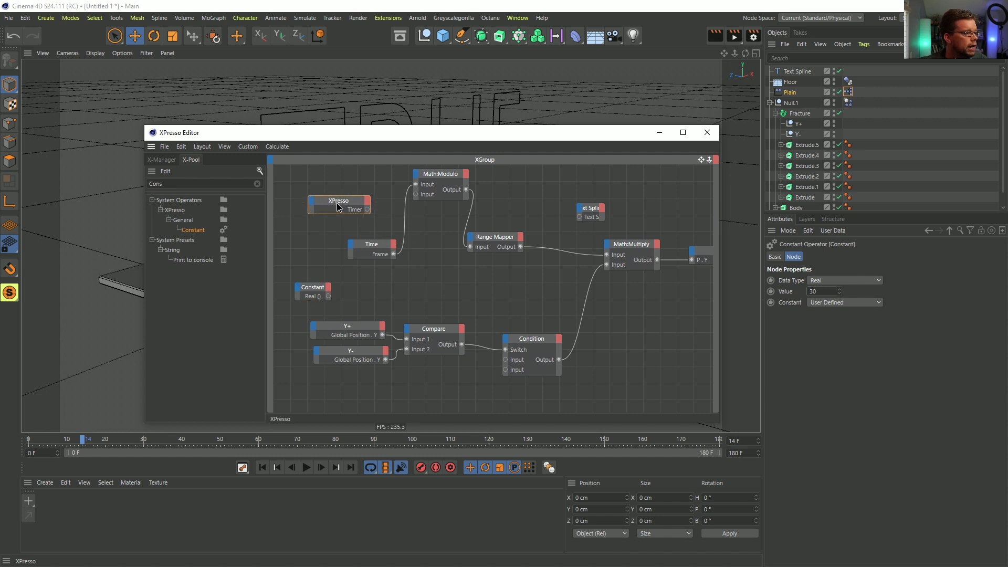
{"action": "left_click_drag", "start_coordinate": [312, 293], "coordinate": [368, 294]}
{"action": "left_click_drag", "start_coordinate": [546, 315], "coordinate": [338, 390]}
{"action": "left_click_drag", "start_coordinate": [433, 336], "coordinate": [417, 380]}
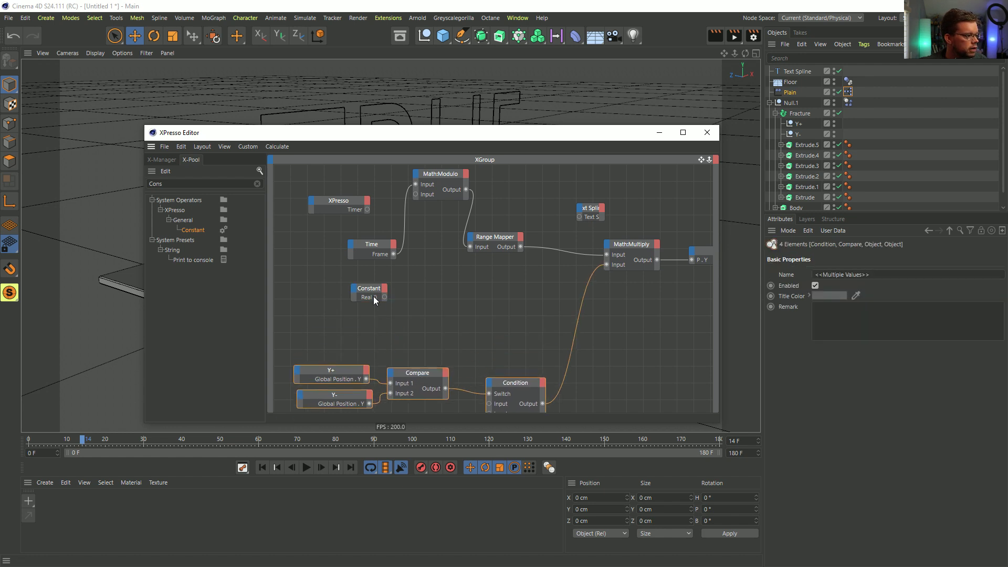
{"action": "left_click_drag", "start_coordinate": [372, 293], "coordinate": [398, 308]}
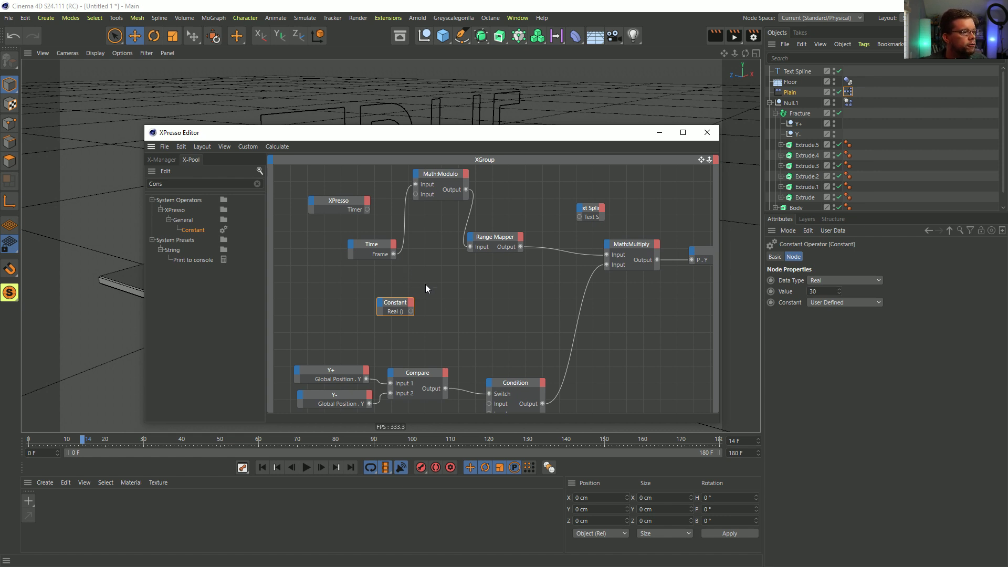
{"action": "left_click_drag", "start_coordinate": [404, 301], "coordinate": [402, 311]}
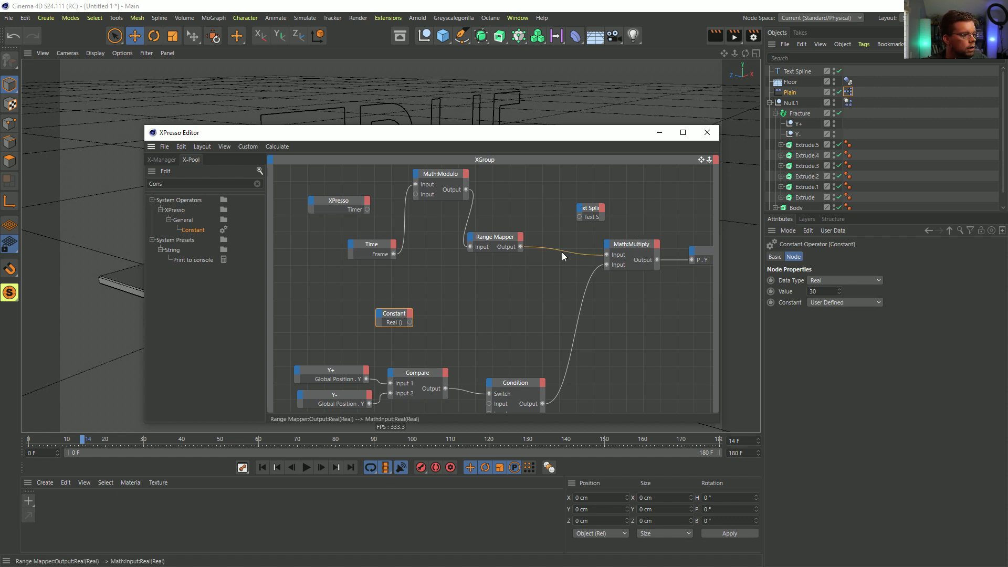
Step: Wire the Constant into the upper MathMultiply input in place of the Range Mapper, and the MathMultiply output into the Text Spline's text port
{"action": "left_click_drag", "start_coordinate": [410, 313], "coordinate": [609, 255]}
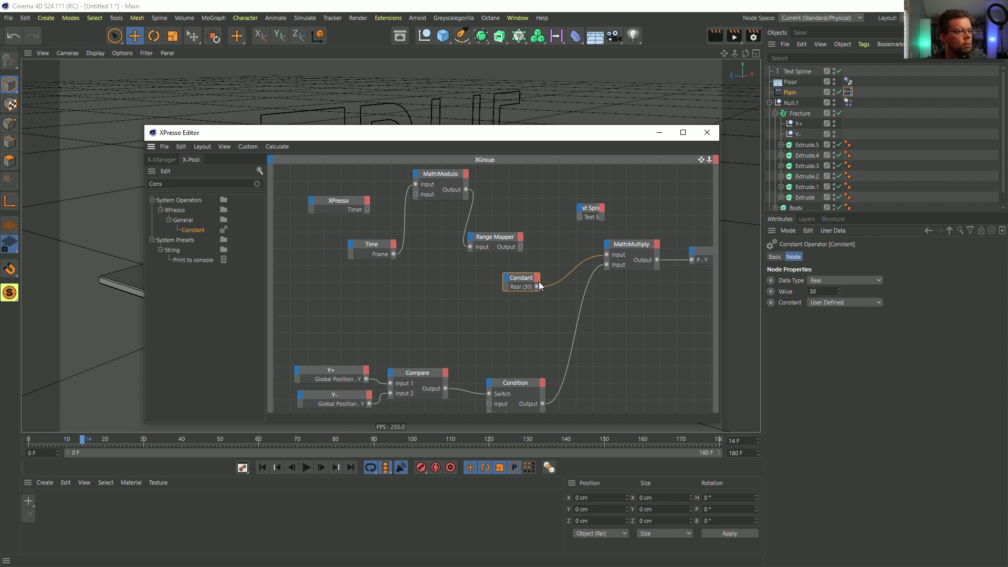
{"action": "middle_click_drag", "start_coordinate": [552, 273], "coordinate": [562, 301], "text": "alt"}
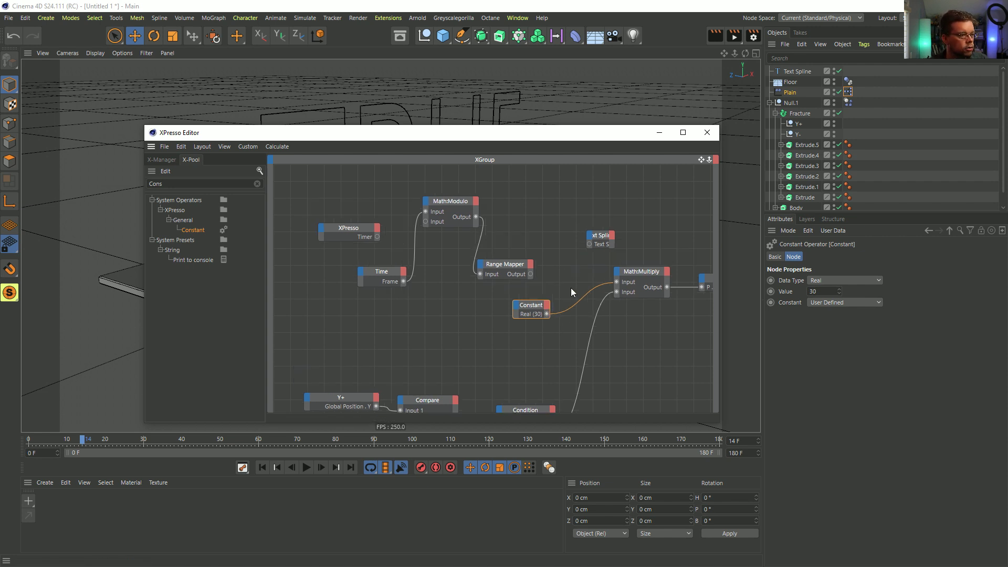
{"action": "left_click_drag", "start_coordinate": [667, 287], "coordinate": [589, 245]}
{"action": "left_click_drag", "start_coordinate": [511, 127], "coordinate": [541, 155]}
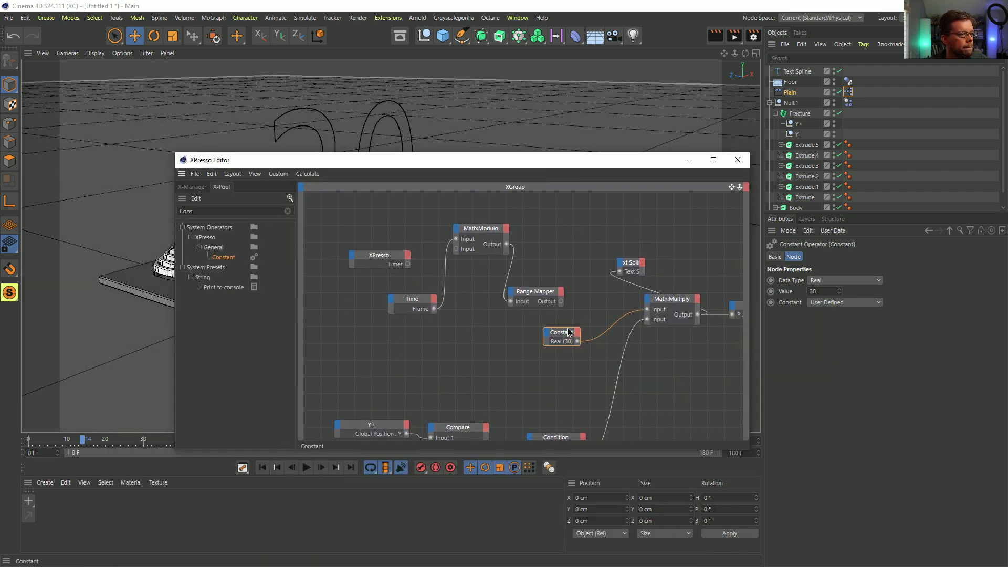
Step: Set the Constant node's value to -30, move the Text Spline node clear of the wires and close the XPresso Editor
{"action": "left_click", "coordinate": [810, 291]}
{"action": "type", "text": "-"}
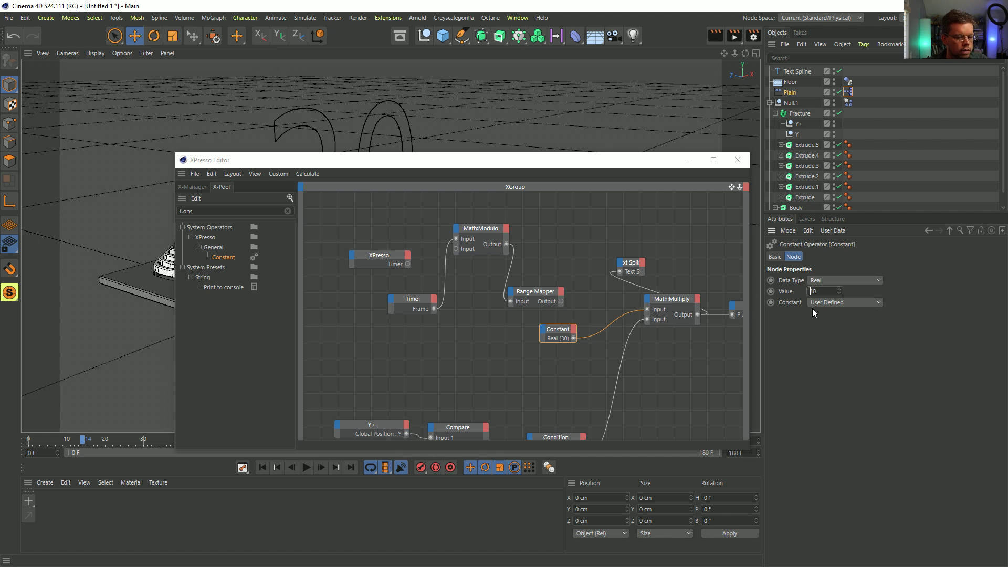
{"action": "key", "text": "Return"}
{"action": "left_click_drag", "start_coordinate": [448, 164], "coordinate": [484, 95]}
{"action": "left_click_drag", "start_coordinate": [613, 196], "coordinate": [709, 194]}
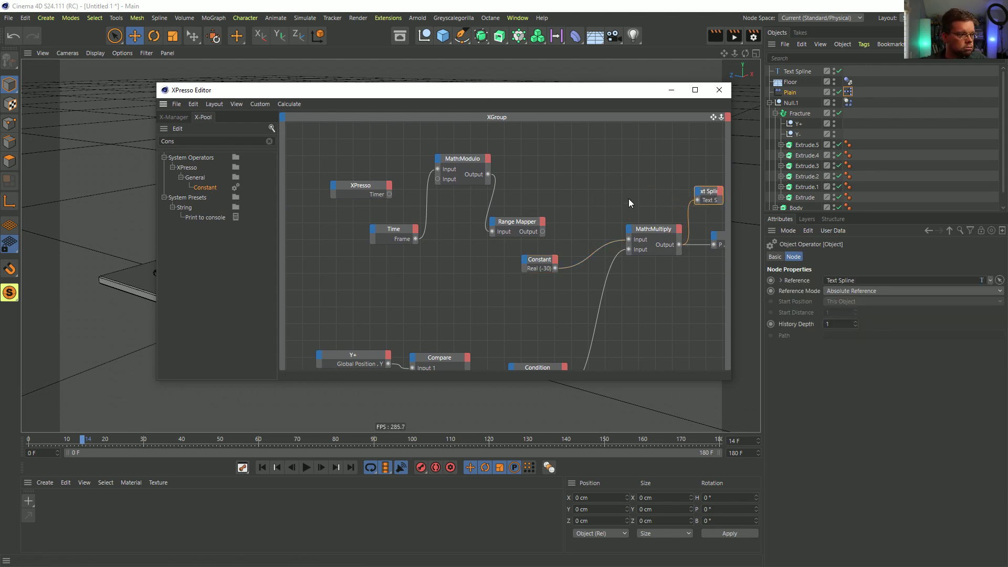
{"action": "left_click", "coordinate": [720, 90]}
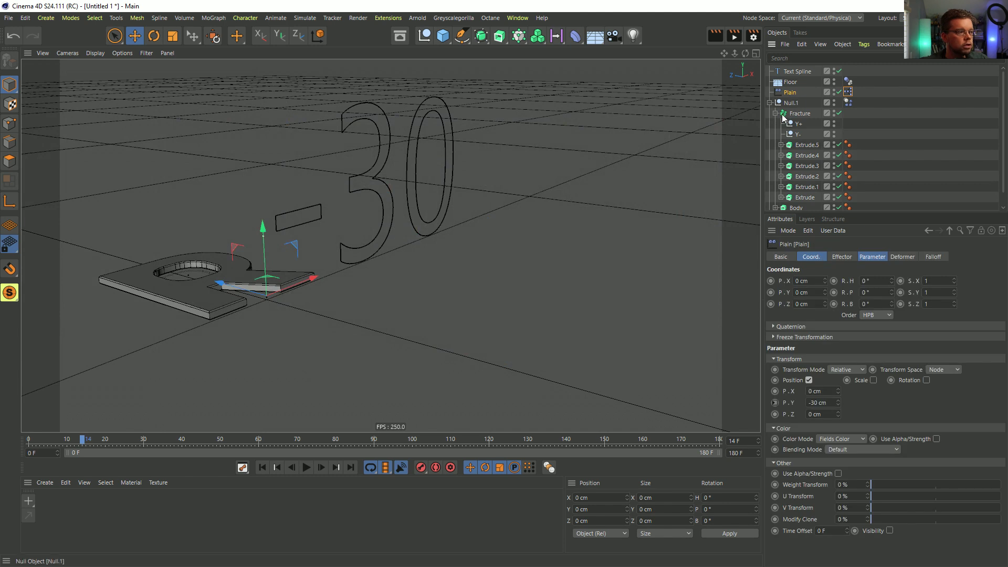
Step: Remove the existing field layer from the Plain effector's falloff and add a Random Field instead
{"action": "left_click", "coordinate": [937, 258]}
{"action": "left_click", "coordinate": [815, 305]}
{"action": "key", "text": "Delete"}
{"action": "left_click", "coordinate": [794, 332]}
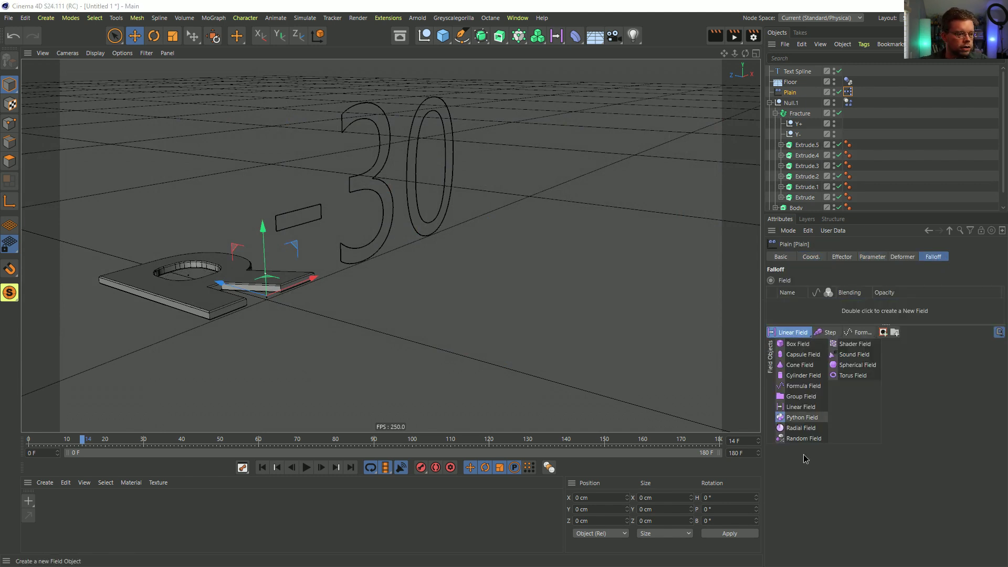
{"action": "left_click", "coordinate": [797, 439]}
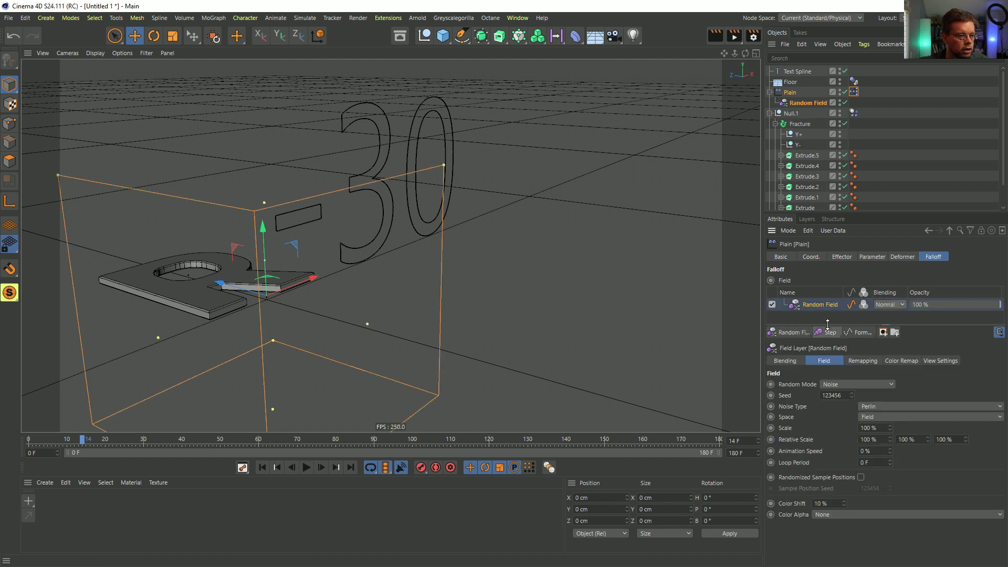
Step: Turn off the Random Field's viewplane preview and show its field properties
{"action": "scroll", "coordinate": [399, 347], "scroll_direction": "down", "scroll_amount": 5}
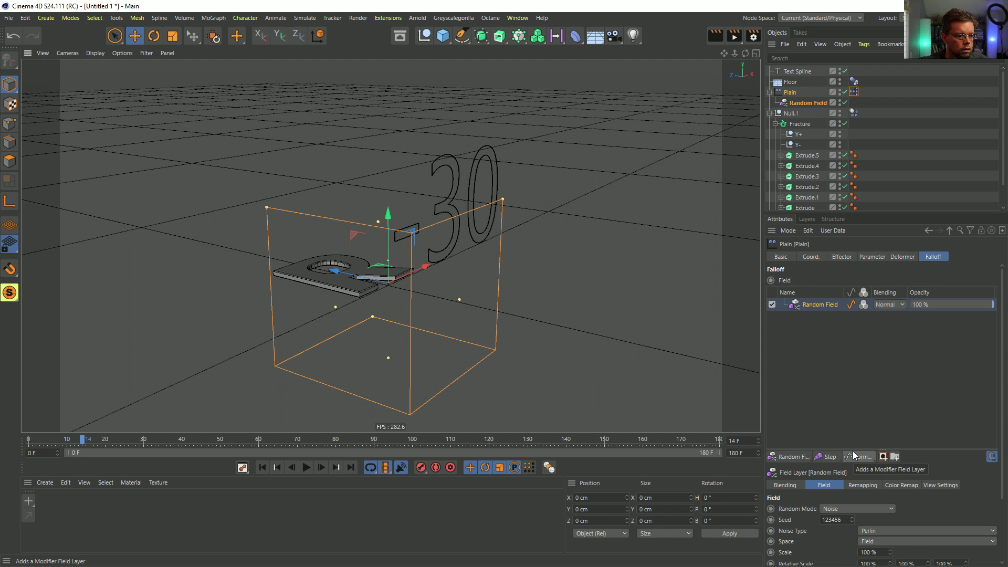
{"action": "left_click_drag", "start_coordinate": [854, 450], "coordinate": [854, 350]}
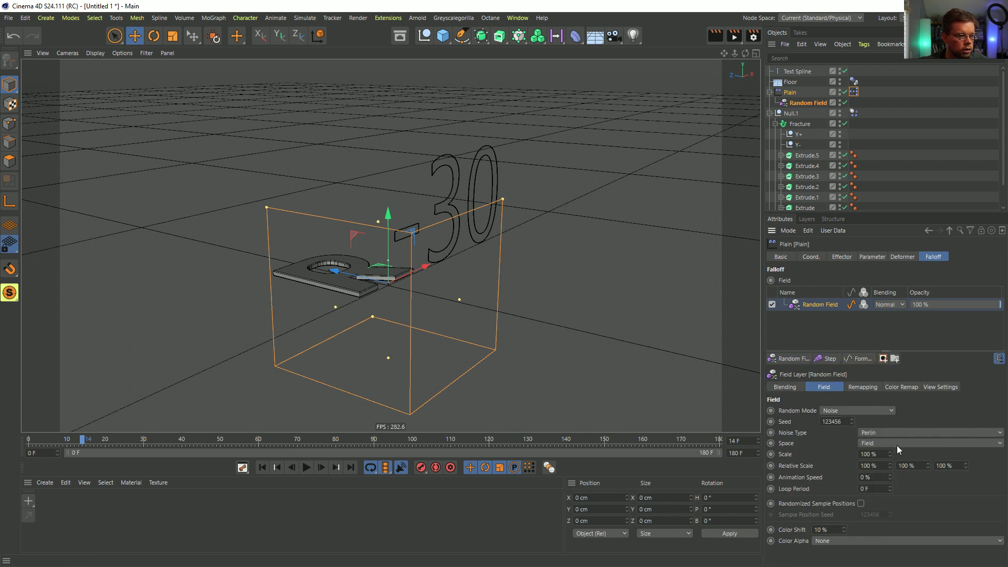
{"action": "left_click", "coordinate": [941, 387]}
{"action": "left_click", "coordinate": [900, 387]}
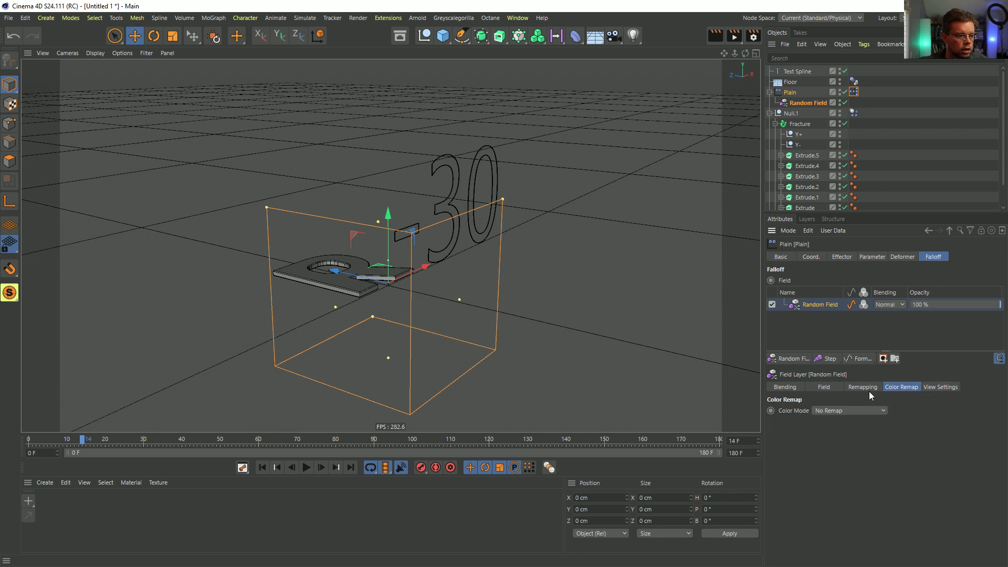
{"action": "left_click", "coordinate": [930, 387]}
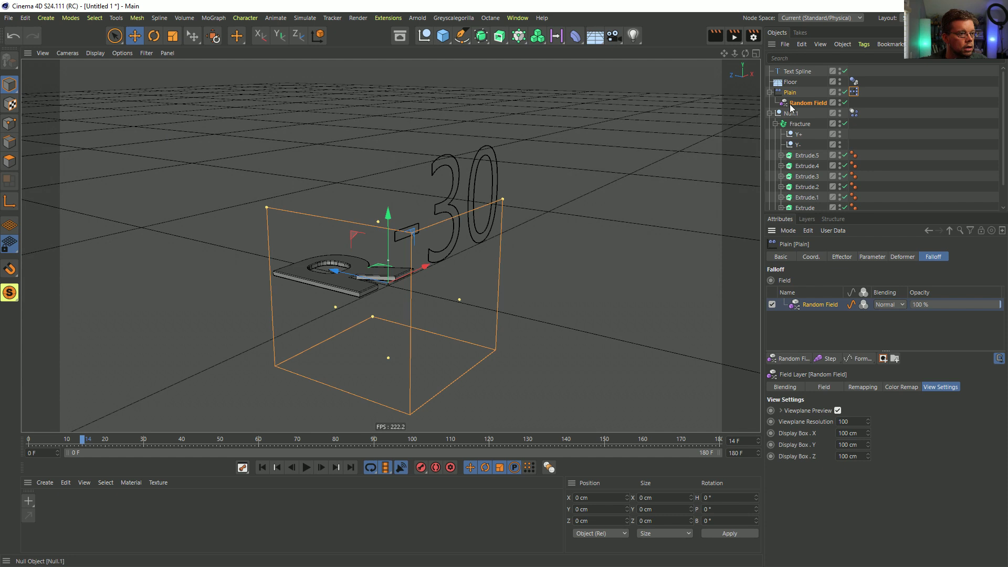
{"action": "left_click", "coordinate": [807, 103]}
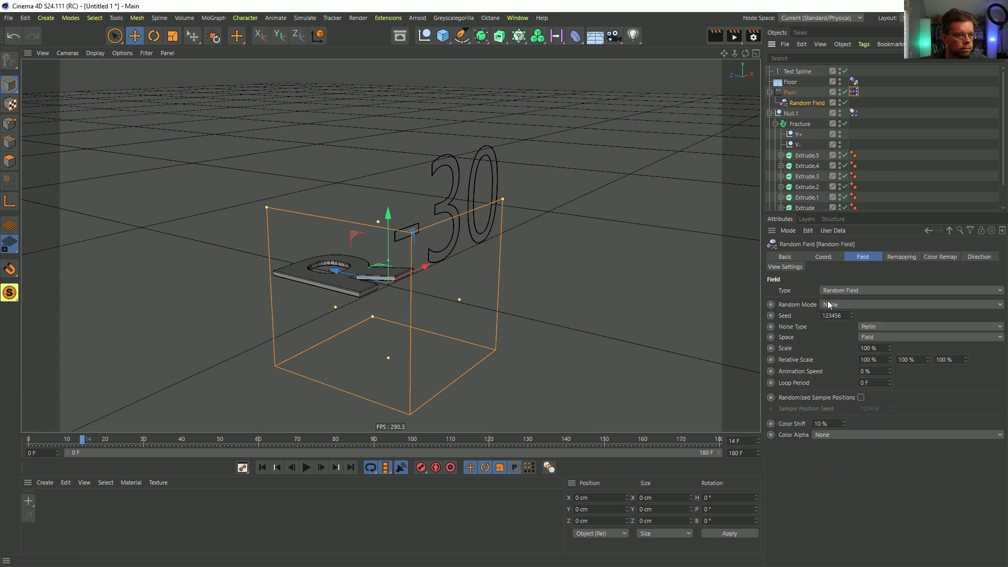
{"action": "left_click", "coordinate": [794, 268]}
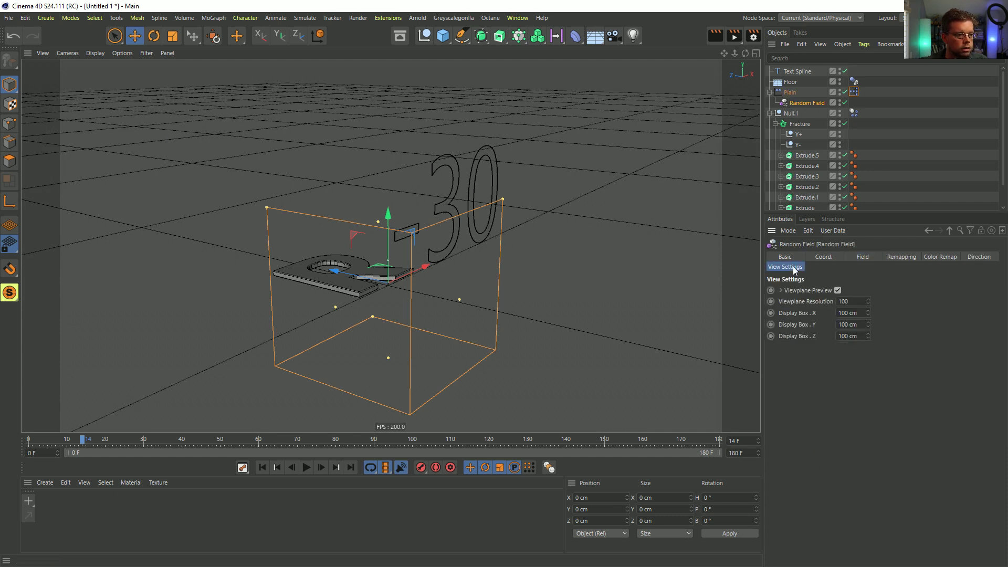
{"action": "left_click", "coordinate": [840, 291]}
{"action": "left_click", "coordinate": [782, 290]}
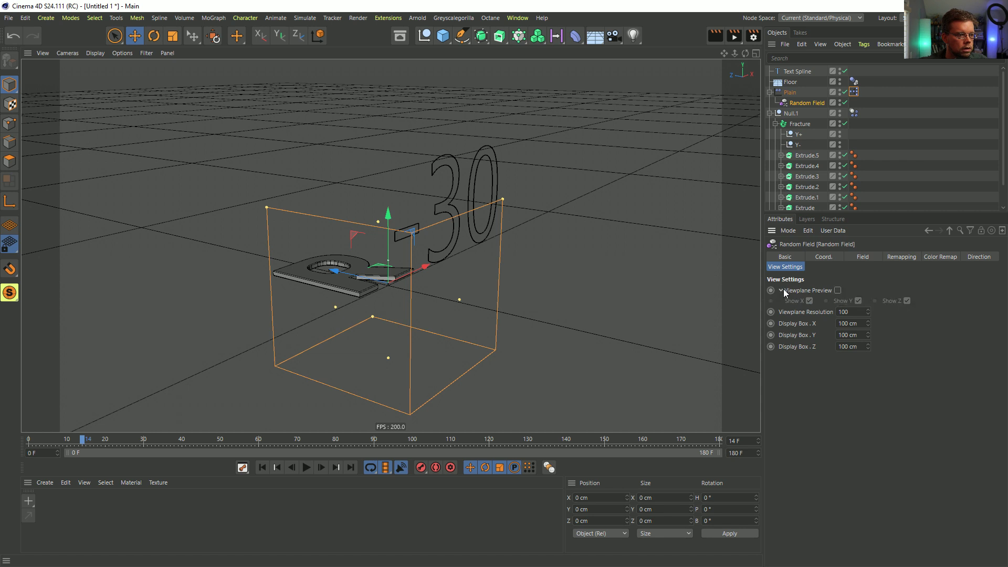
{"action": "left_click", "coordinate": [838, 290]}
{"action": "left_click", "coordinate": [837, 290]}
{"action": "left_click", "coordinate": [873, 257]}
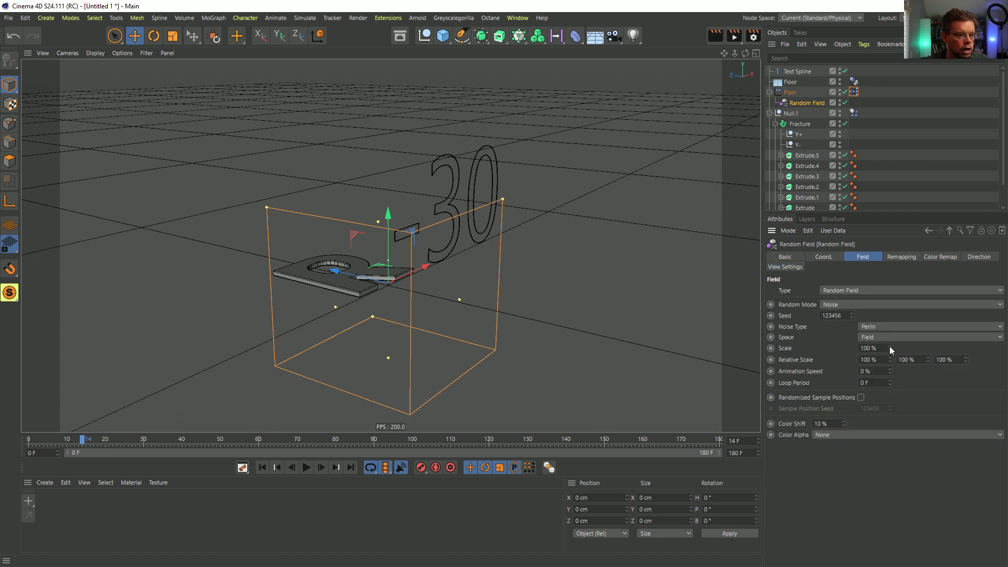
Step: Play the animation from the start to check the Random Field's effect, and return to frame 0
{"action": "left_click", "coordinate": [262, 467]}
{"action": "left_click", "coordinate": [305, 467]}
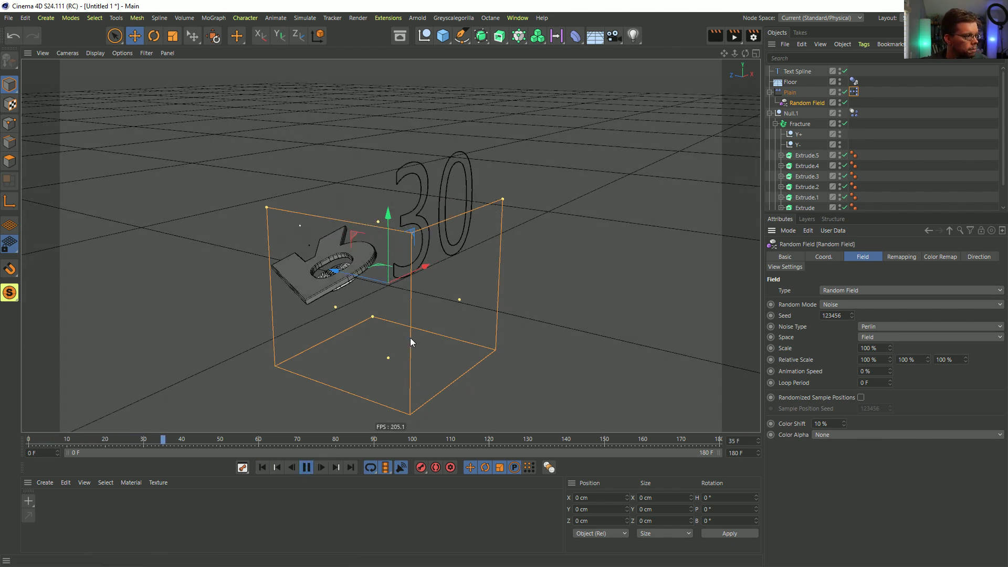
{"action": "left_click", "coordinate": [307, 467]}
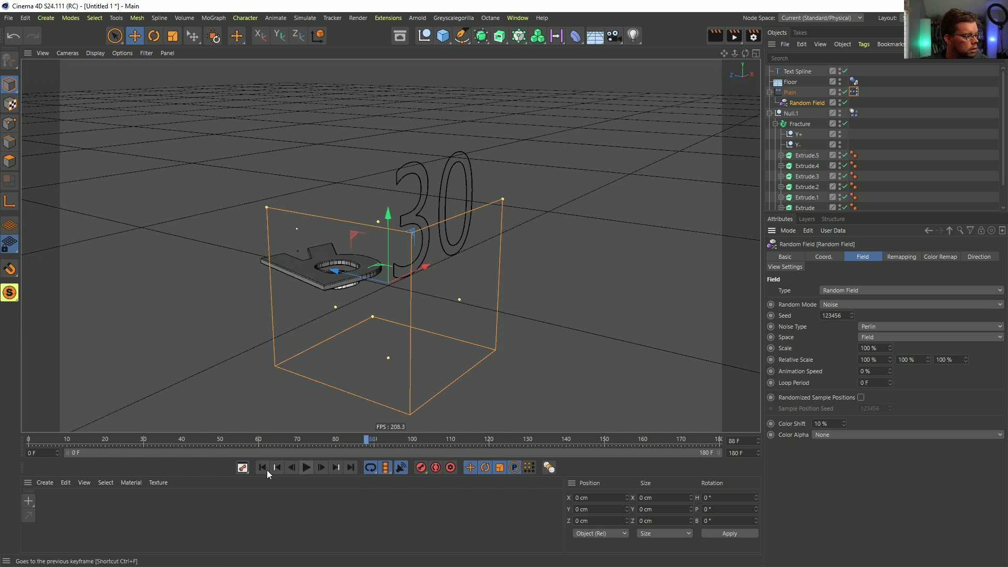
{"action": "left_click", "coordinate": [268, 467]}
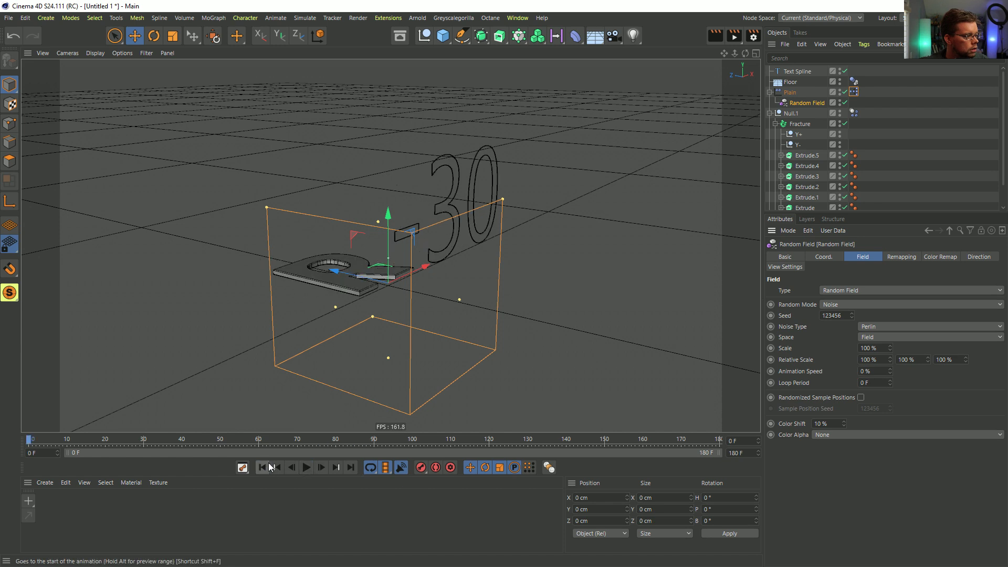
Step: Disable the Dynamics Body tag on Null.1 and hide the Floor object
{"action": "left_click", "coordinate": [854, 113]}
{"action": "left_click", "coordinate": [807, 280]}
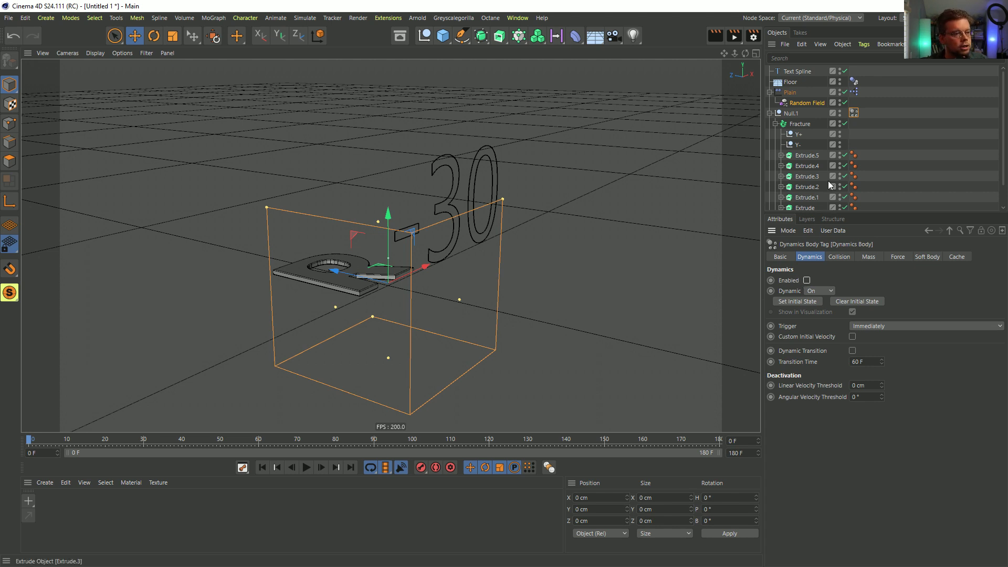
{"action": "left_click", "coordinate": [840, 80]}
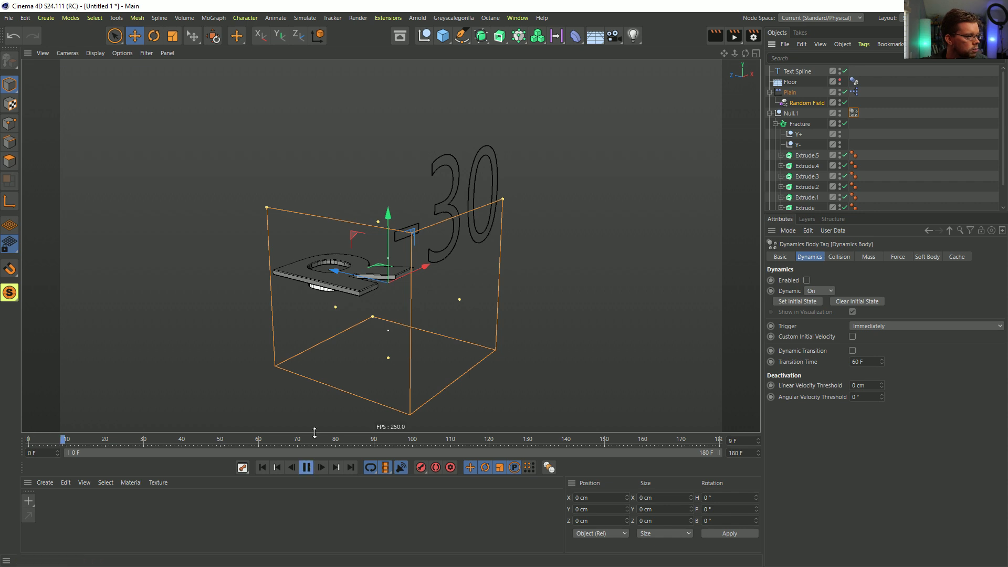
{"action": "left_click_drag", "start_coordinate": [361, 290], "coordinate": [383, 298], "text": "alt"}
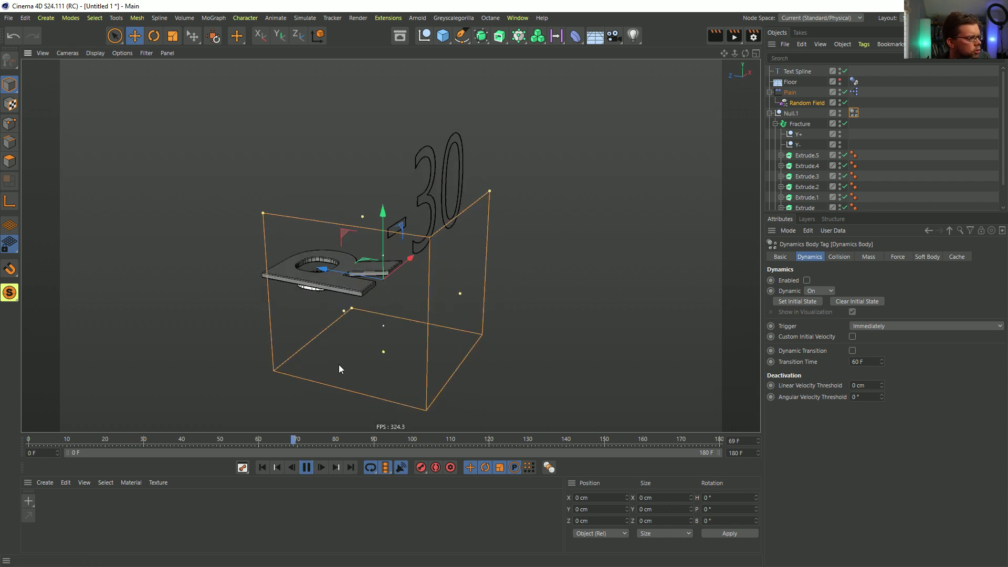
Step: Add a Step layer to the Plain effector's falloff and place the Random Field layer above it
{"action": "left_click", "coordinate": [791, 93]}
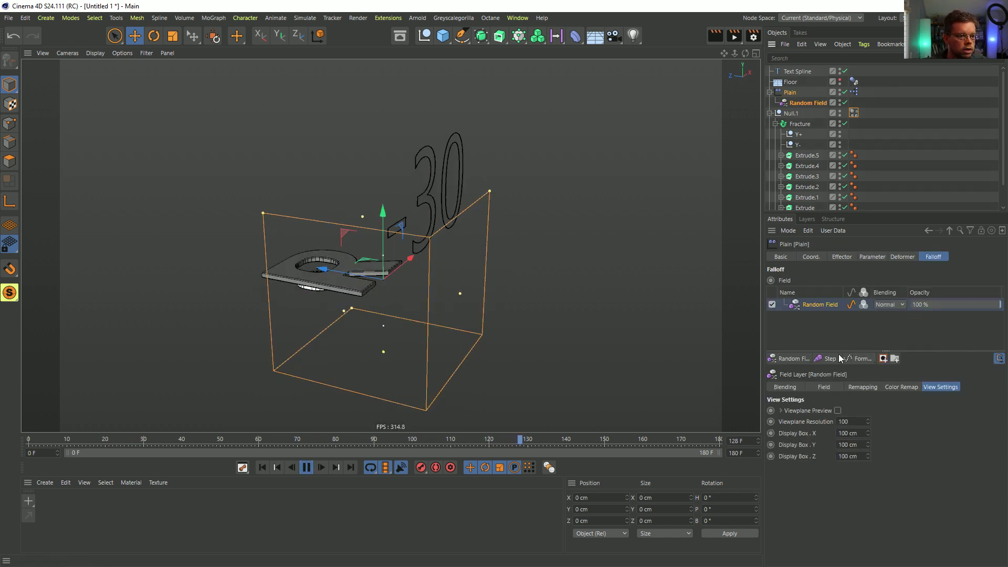
{"action": "left_click", "coordinate": [829, 359]}
{"action": "left_click", "coordinate": [891, 305]}
{"action": "left_click", "coordinate": [895, 322]}
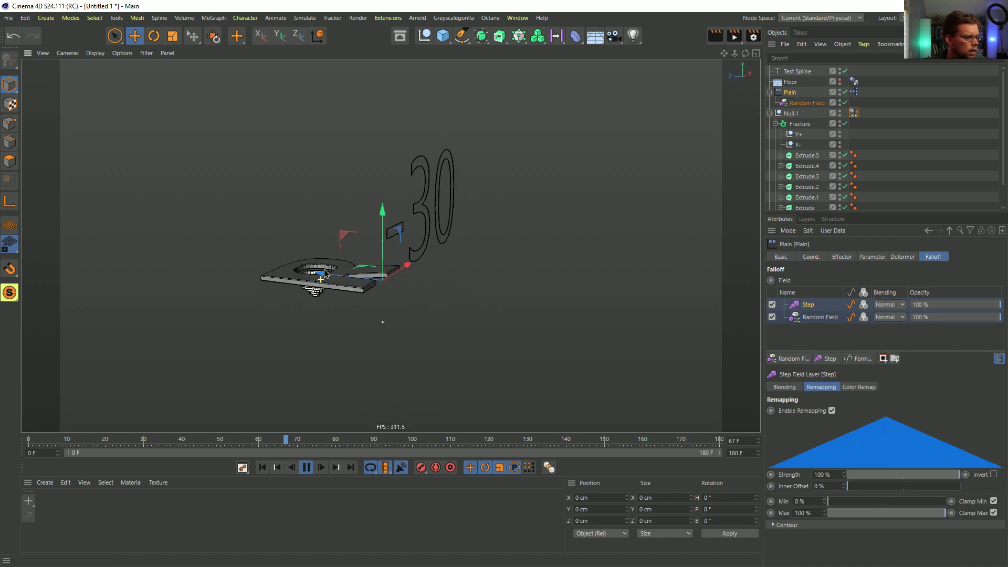
{"action": "left_click_drag", "start_coordinate": [821, 319], "coordinate": [818, 310]}
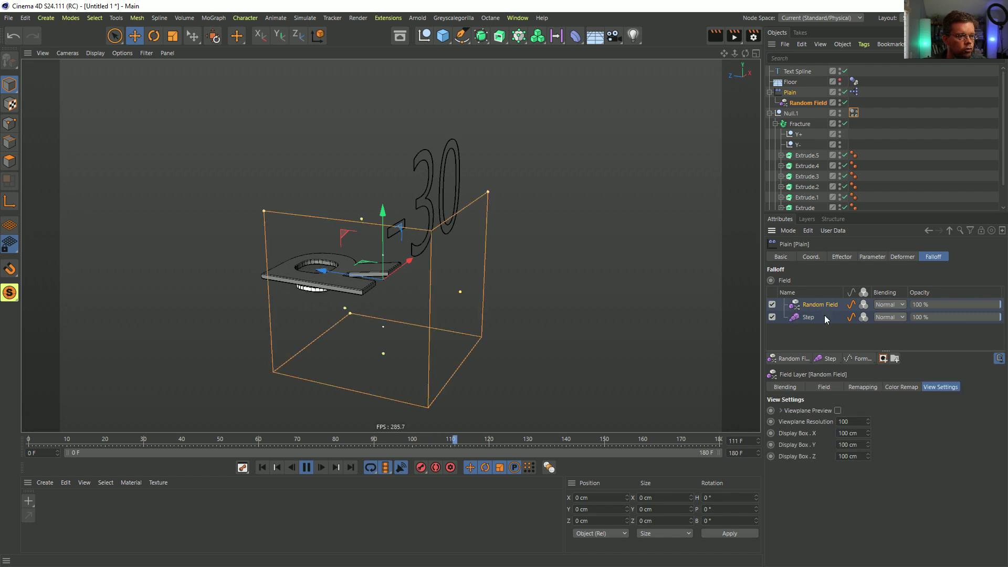
Step: Set the Random Field layer's blending mode to Multiply
{"action": "left_click", "coordinate": [846, 389]}
{"action": "left_click", "coordinate": [837, 387]}
{"action": "left_click", "coordinate": [889, 304]}
{"action": "left_click", "coordinate": [893, 358]}
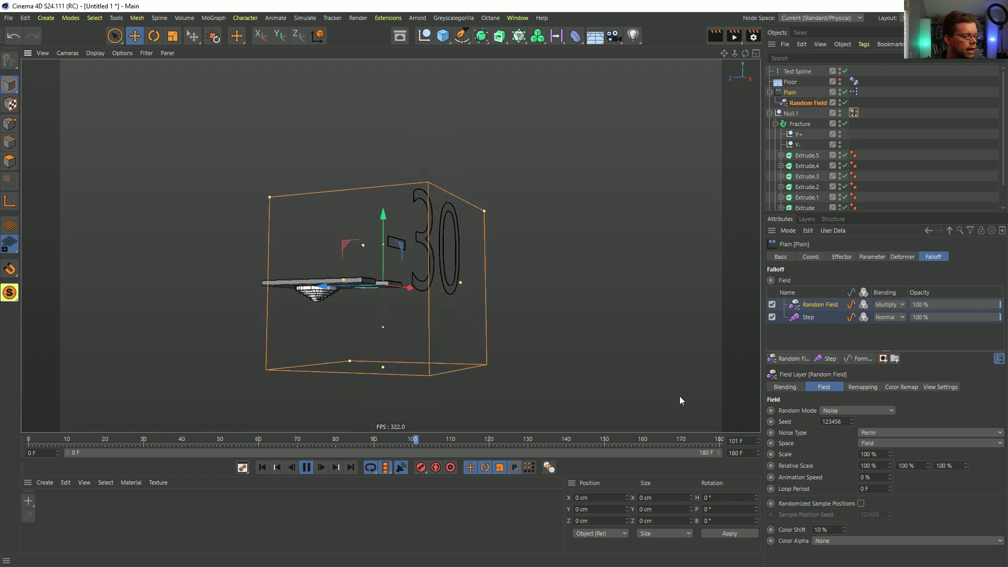
Step: Set the Random Field's animation speed to 55% and inspect the moving extrusions up close
{"action": "type", "text": "55"}
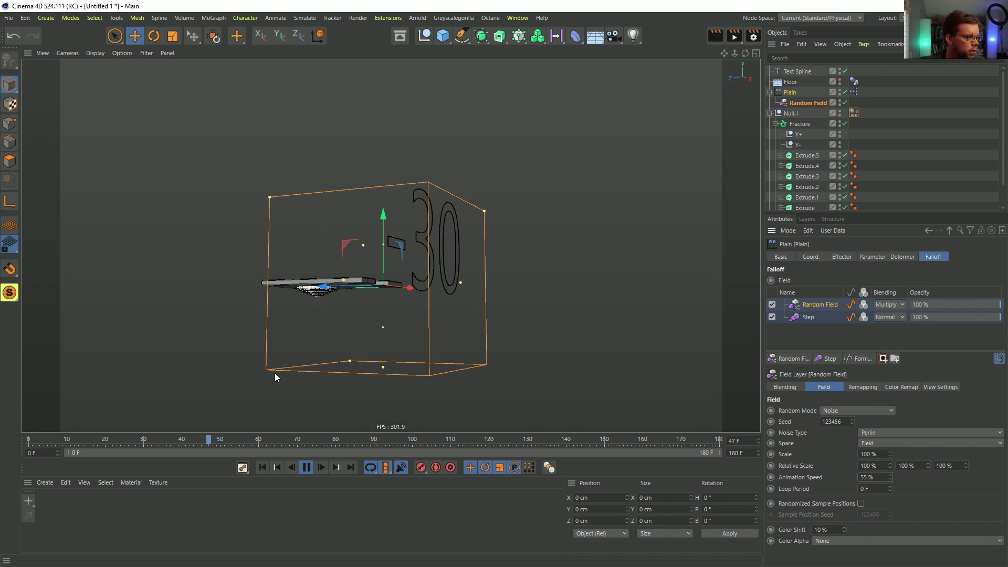
{"action": "scroll", "coordinate": [322, 294], "scroll_direction": "up", "scroll_amount": 10}
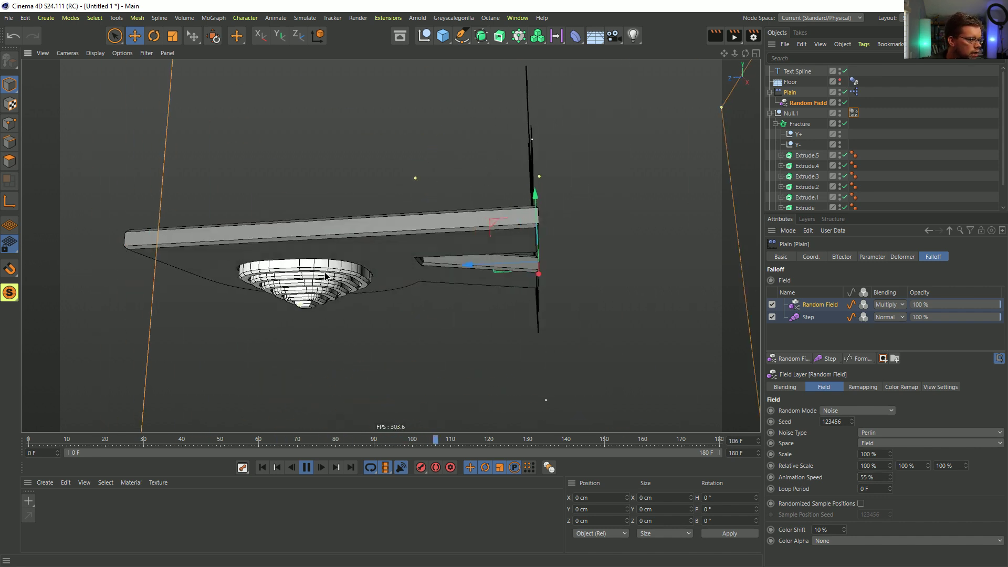
{"action": "left_click_drag", "start_coordinate": [322, 269], "coordinate": [370, 279], "text": "alt"}
{"action": "scroll", "coordinate": [370, 279], "scroll_direction": "down", "scroll_amount": 3}
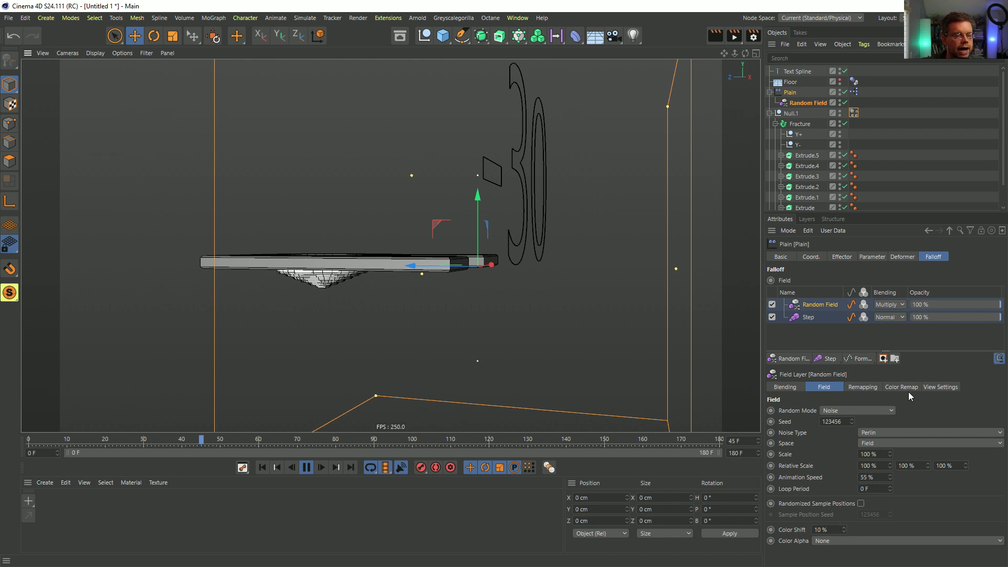
Step: Set the contour mode in the Random Field layer's remapping to Curve
{"action": "left_click", "coordinate": [863, 387]}
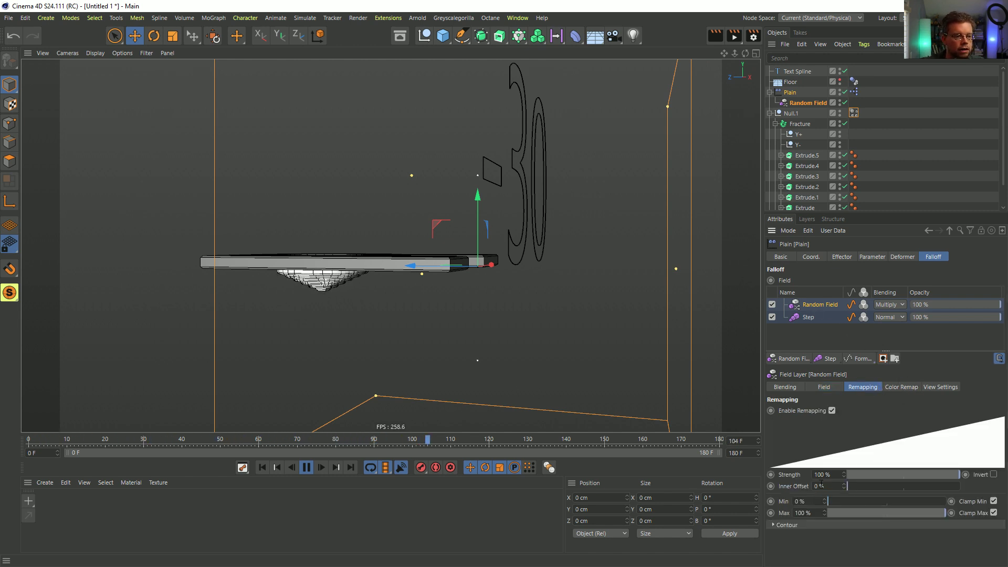
{"action": "left_click", "coordinate": [803, 525]}
{"action": "left_click", "coordinate": [840, 548]}
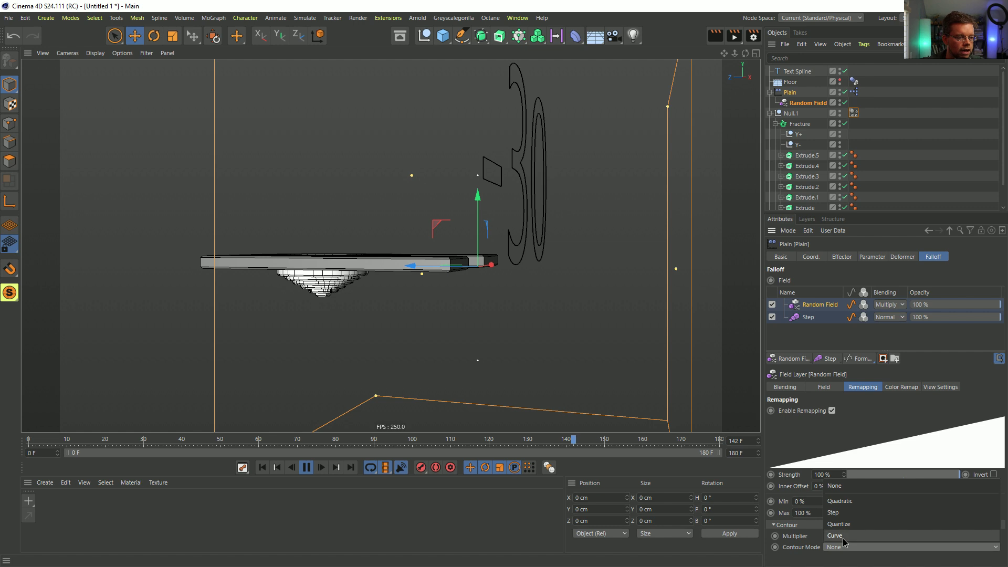
{"action": "left_click", "coordinate": [842, 537]}
{"action": "scroll", "coordinate": [851, 525], "scroll_direction": "down", "scroll_amount": 3}
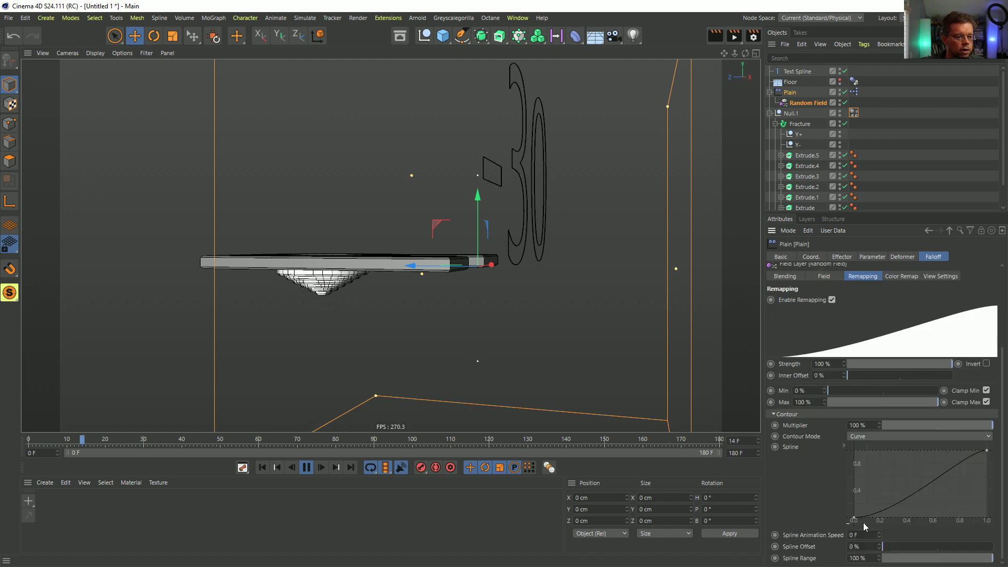
Step: Steepen the remapping curve by moving its start and end points in towards the middle of the graph
{"action": "left_click_drag", "start_coordinate": [854, 519], "coordinate": [907, 520]}
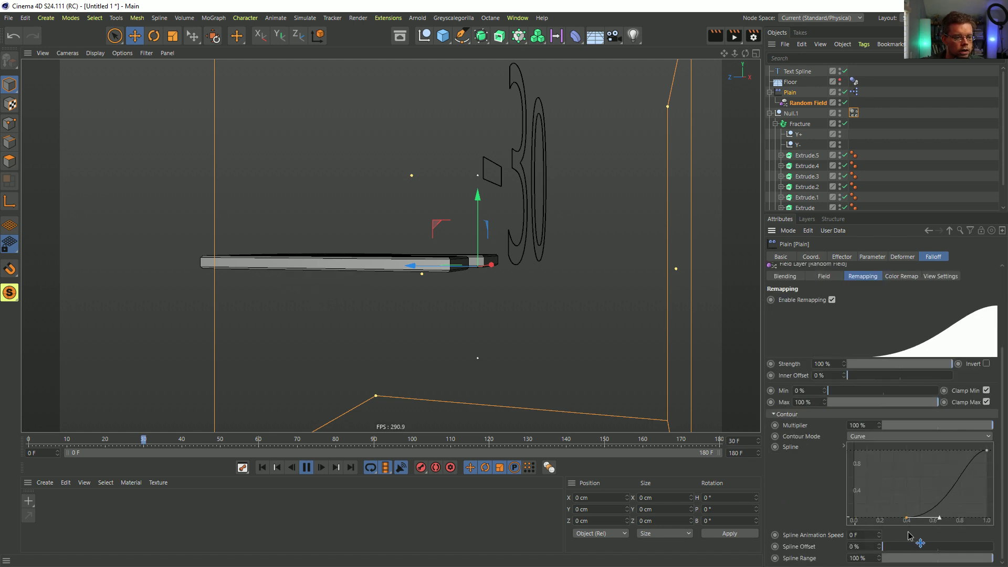
{"action": "left_click_drag", "start_coordinate": [988, 451], "coordinate": [933, 451]}
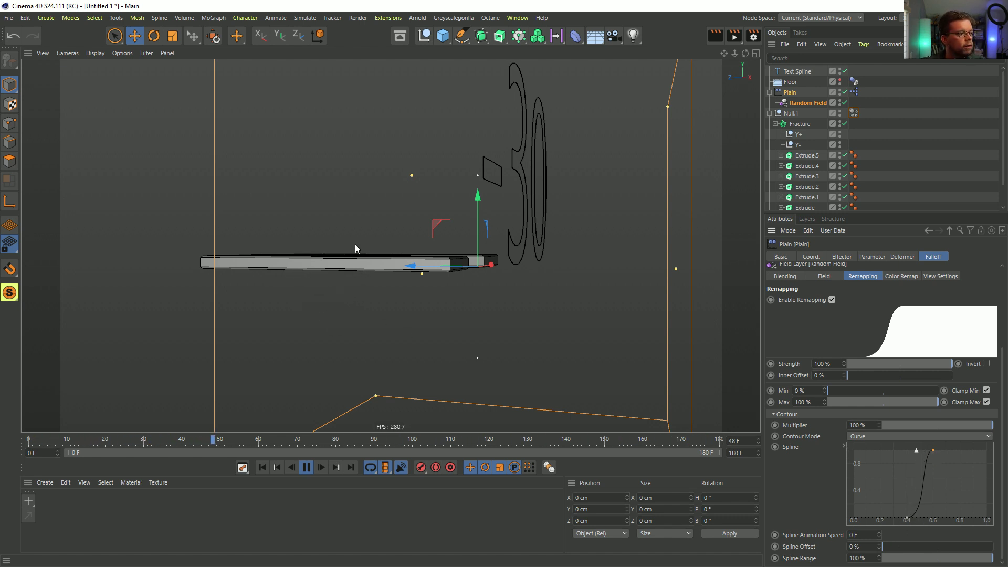
{"action": "left_click_drag", "start_coordinate": [913, 525], "coordinate": [917, 531]}
{"action": "left_click_drag", "start_coordinate": [933, 450], "coordinate": [926, 453]}
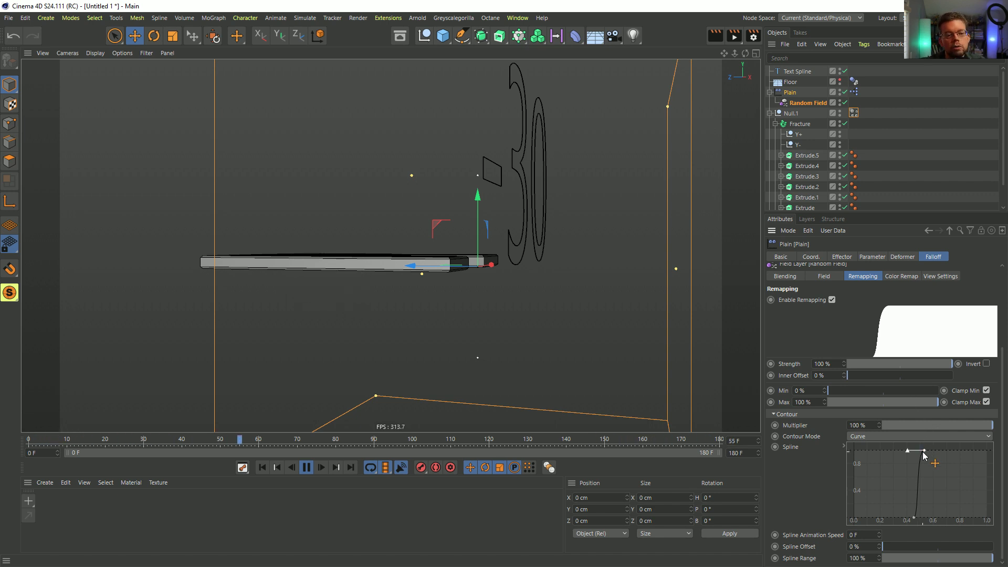
Step: Rebuild the remapping curve as a narrow peak at about 0.5, with its base points at about 0.4 and 0.6
{"action": "left_click_drag", "start_coordinate": [924, 451], "coordinate": [971, 552]}
{"action": "left_click", "coordinate": [914, 518]}
{"action": "key", "text": "Delete"}
{"action": "left_click", "coordinate": [919, 516], "text": "ctrl"}
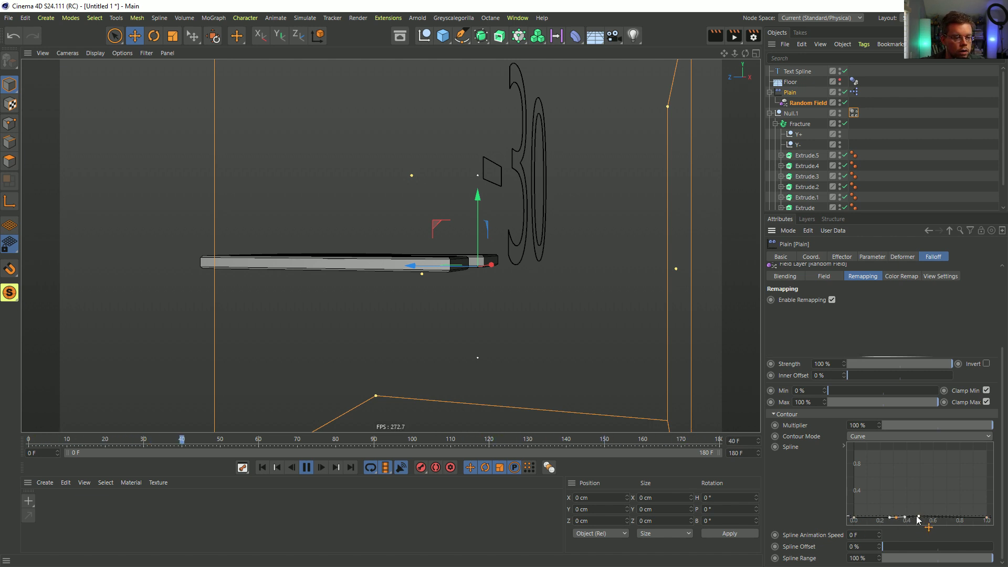
{"action": "left_click_drag", "start_coordinate": [919, 518], "coordinate": [921, 451]}
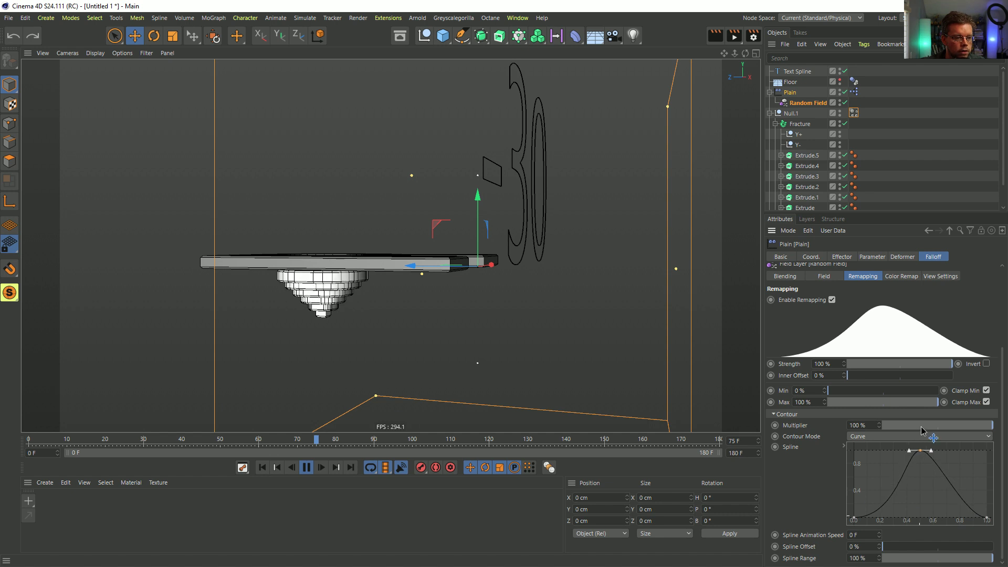
{"action": "left_click_drag", "start_coordinate": [855, 519], "coordinate": [912, 518]}
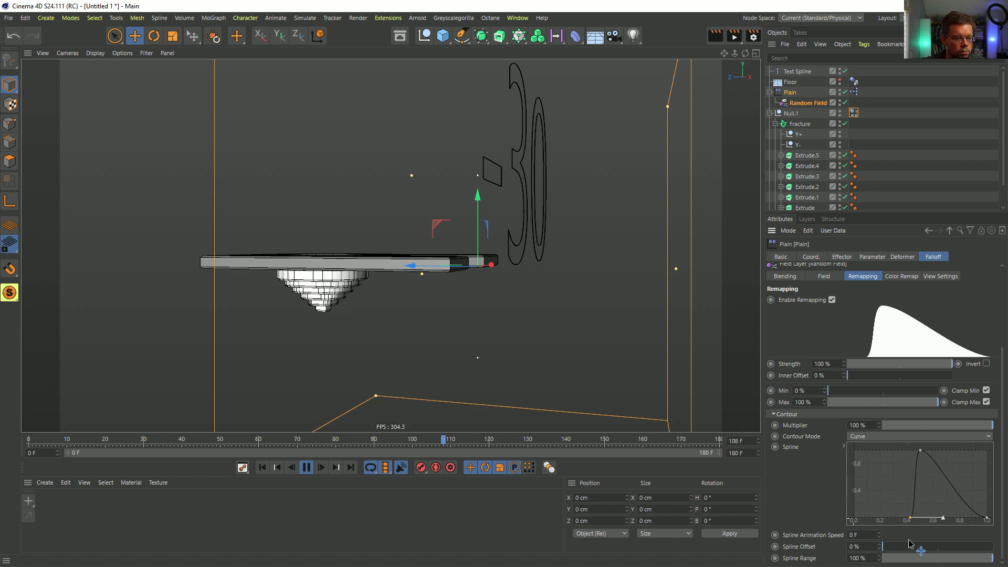
{"action": "left_click_drag", "start_coordinate": [987, 521], "coordinate": [940, 520]}
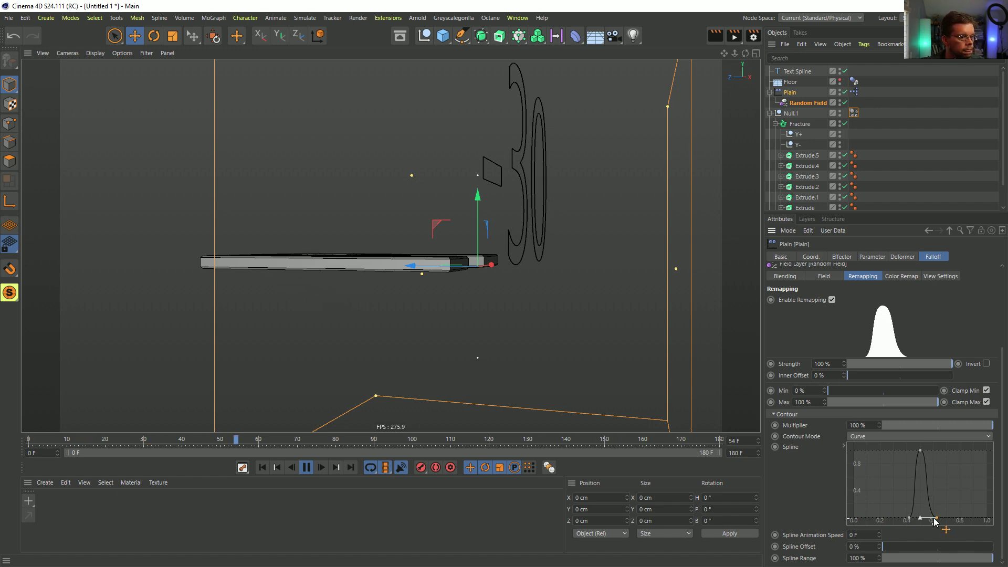
{"action": "left_click_drag", "start_coordinate": [936, 522], "coordinate": [930, 524]}
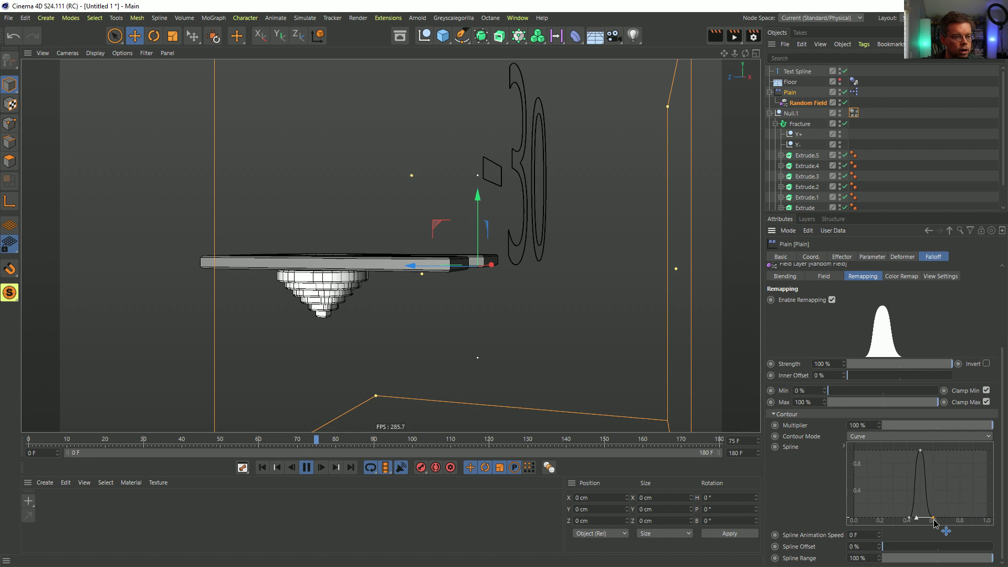
Step: Set the Random Field's animation speed to 111% and inspect the moving extrusions from below
{"action": "left_click", "coordinate": [826, 277]}
{"action": "double_click", "coordinate": [870, 477]}
{"action": "type", "text": "111"}
{"action": "key", "text": "Return"}
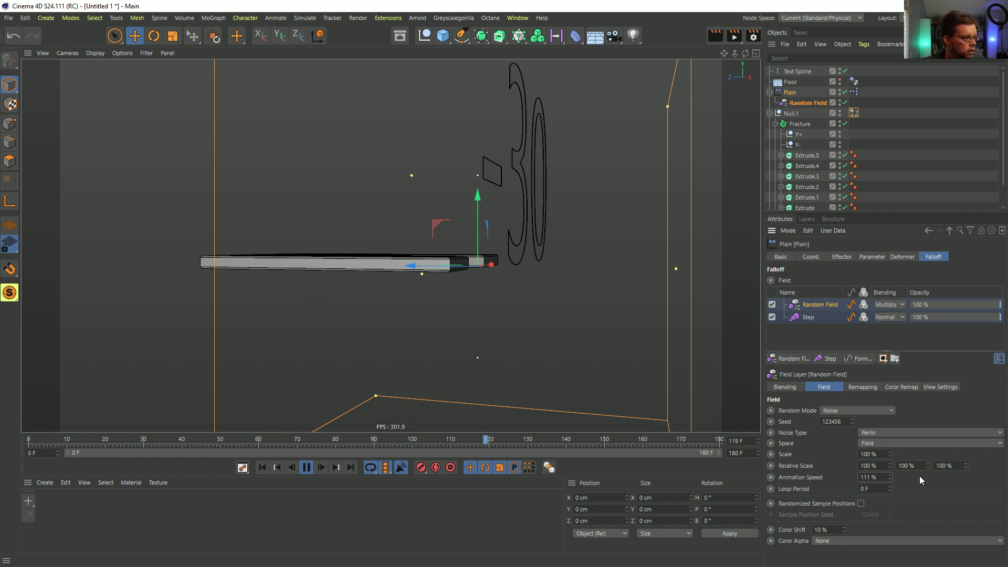
{"action": "scroll", "coordinate": [416, 259], "scroll_direction": "down", "scroll_amount": 3}
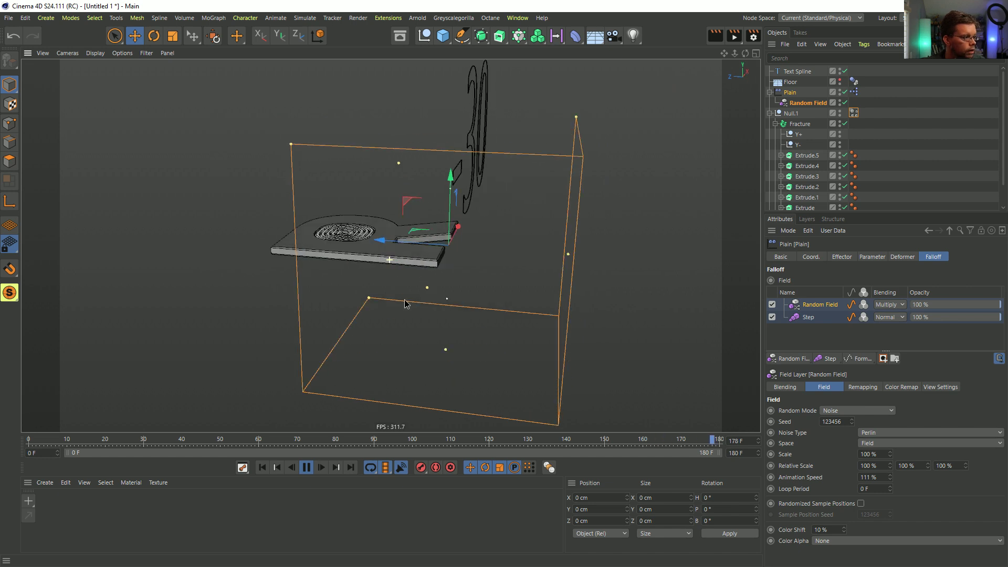
{"action": "scroll", "coordinate": [371, 278], "scroll_direction": "up", "scroll_amount": 1}
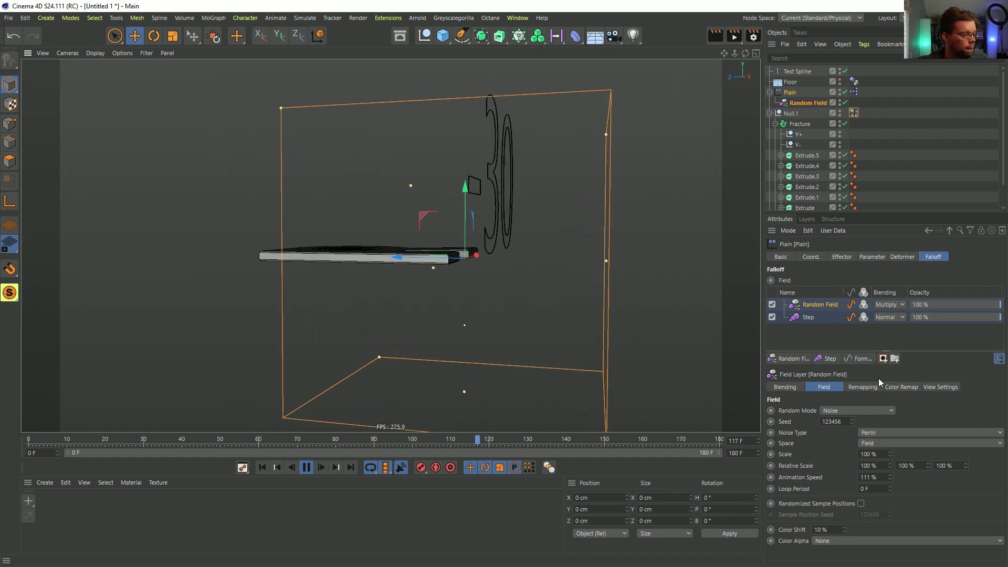
{"action": "left_click_drag", "start_coordinate": [430, 301], "coordinate": [429, 287], "text": "alt"}
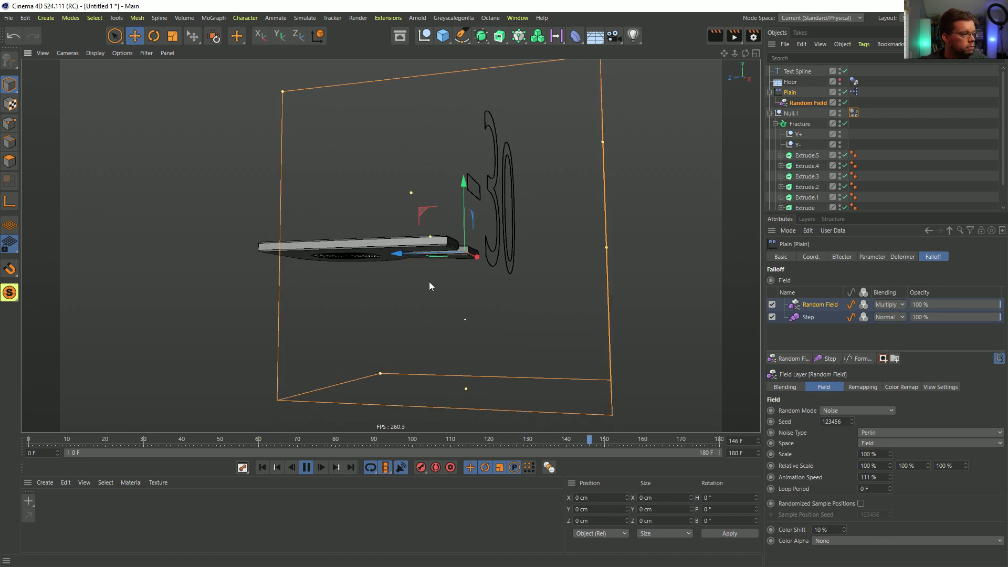
Step: Group the Random Field layer in a folder, setting the folder's blending to Multiply and the Random Field's to Normal
{"action": "left_click", "coordinate": [877, 389]}
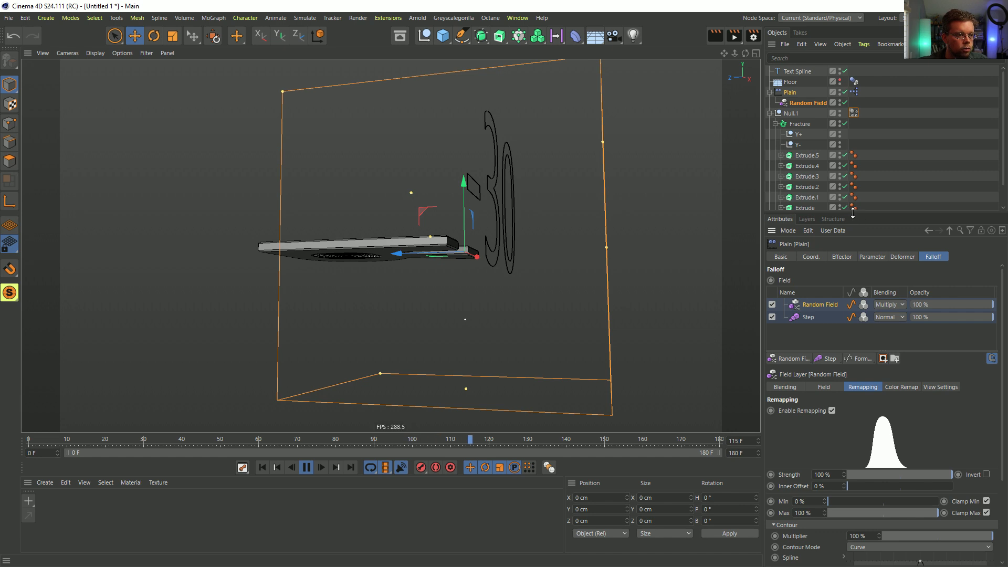
{"action": "left_click_drag", "start_coordinate": [853, 213], "coordinate": [854, 125]}
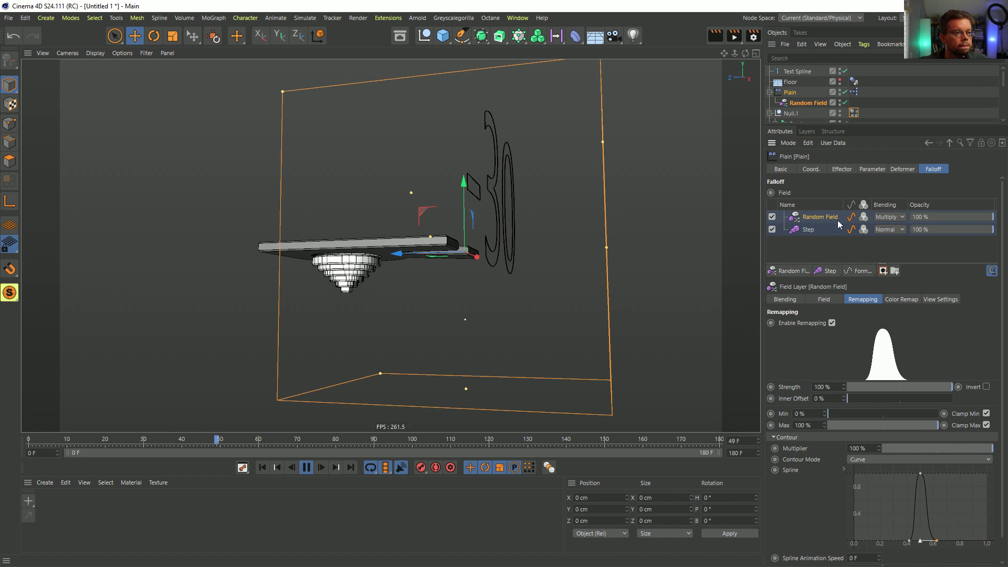
{"action": "left_click", "coordinate": [884, 270]}
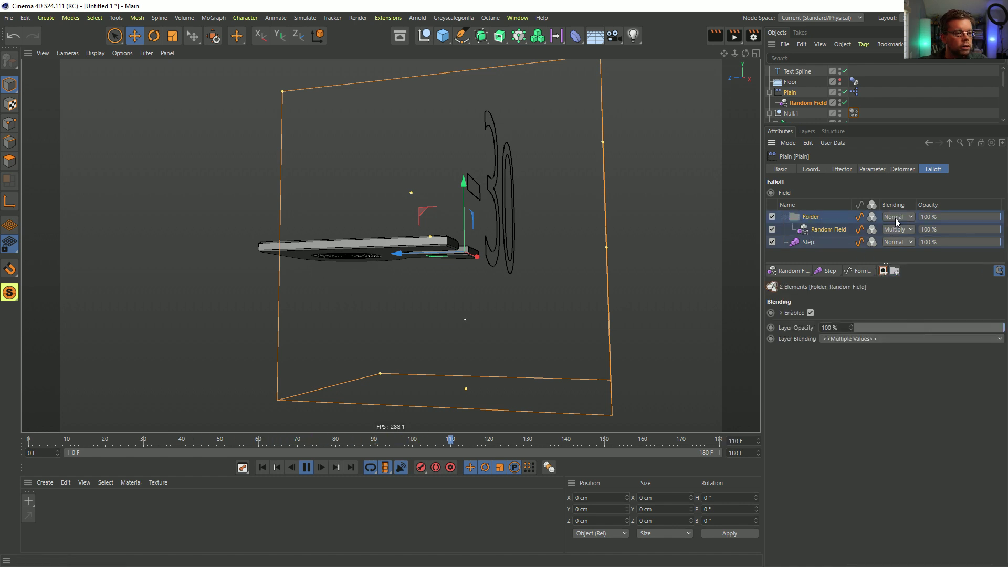
{"action": "left_click", "coordinate": [896, 219]}
{"action": "left_click", "coordinate": [892, 244]}
{"action": "left_click", "coordinate": [896, 230]}
{"action": "left_click", "coordinate": [896, 243]}
Step: Add a Quantize modifier layer above the Random Field inside the folder and set its steps to 1
{"action": "left_click", "coordinate": [830, 230]}
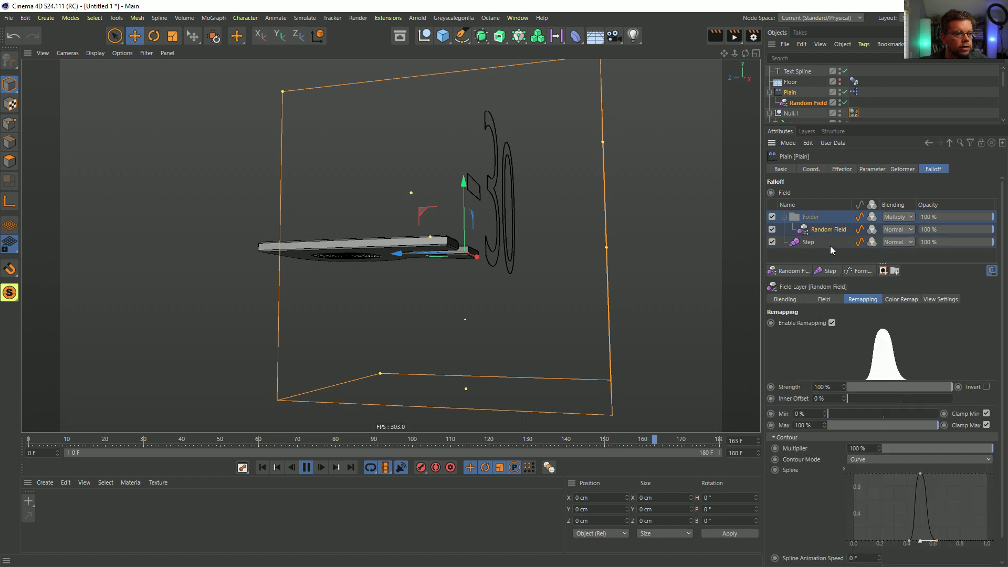
{"action": "left_click", "coordinate": [862, 271]}
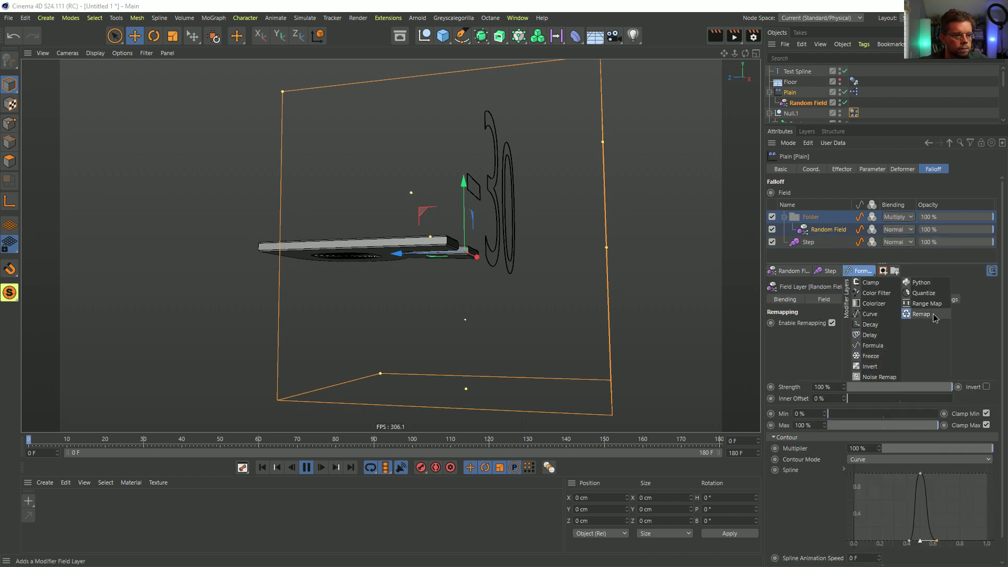
{"action": "left_click", "coordinate": [928, 294]}
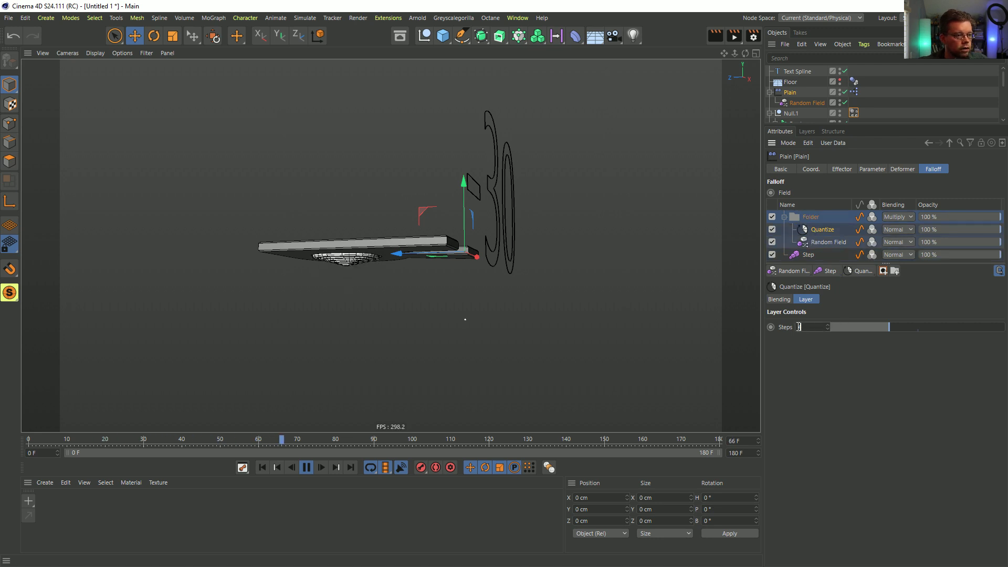
{"action": "left_click_drag", "start_coordinate": [840, 321], "coordinate": [824, 366]}
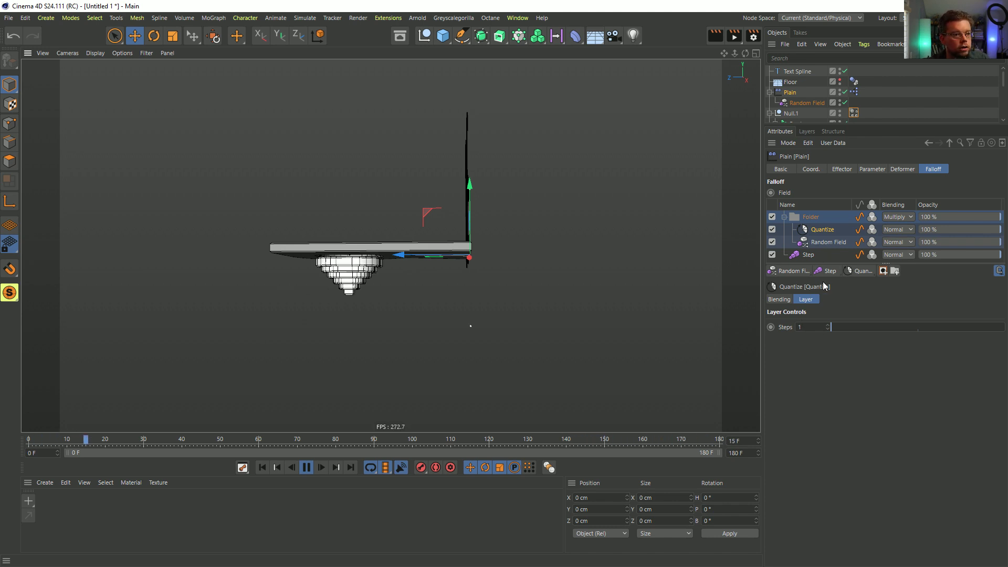
Step: Add a Delay modifier layer and move it into the folder above the Quantize layer
{"action": "left_click", "coordinate": [849, 272]}
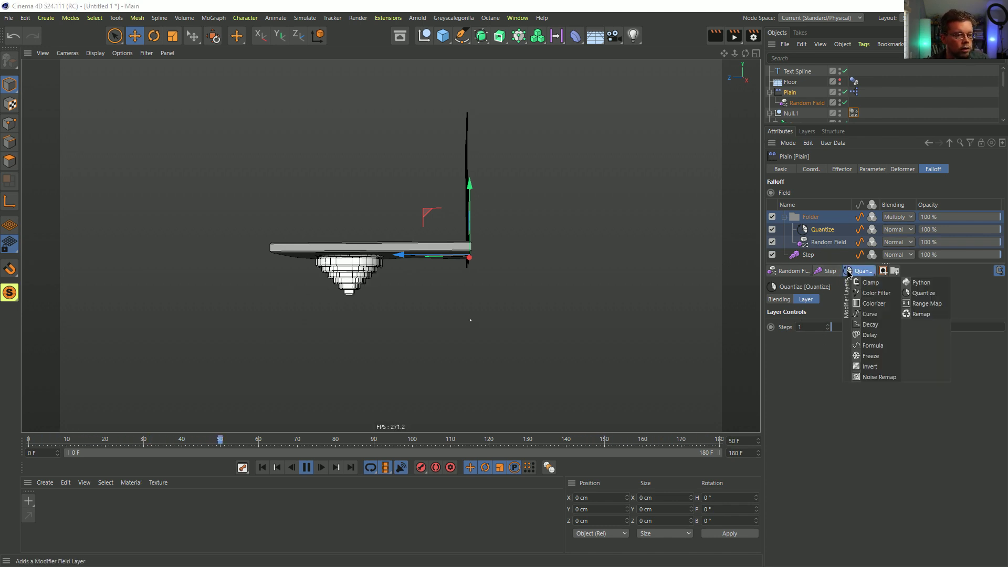
{"action": "left_click", "coordinate": [878, 339]}
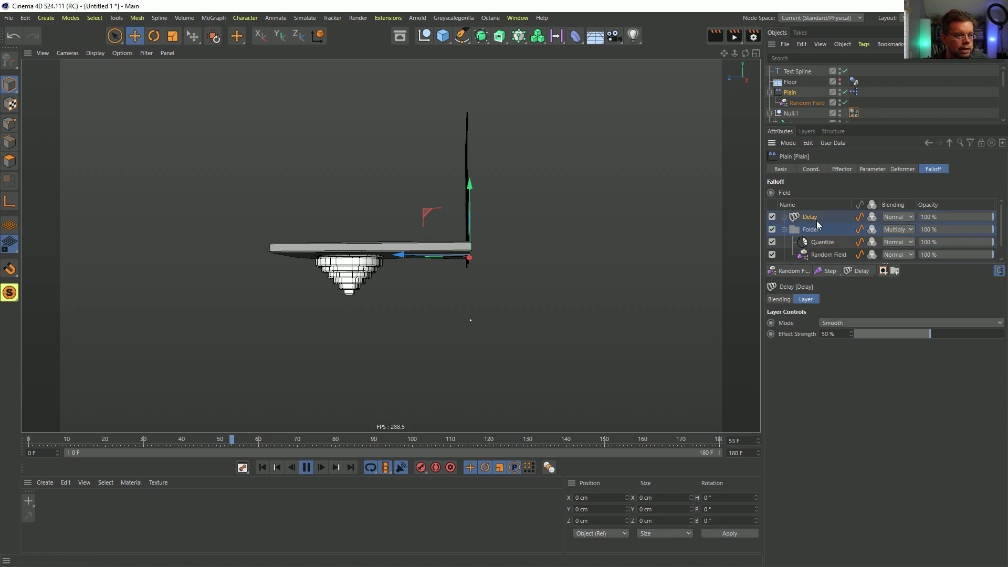
{"action": "left_click_drag", "start_coordinate": [811, 217], "coordinate": [827, 239]}
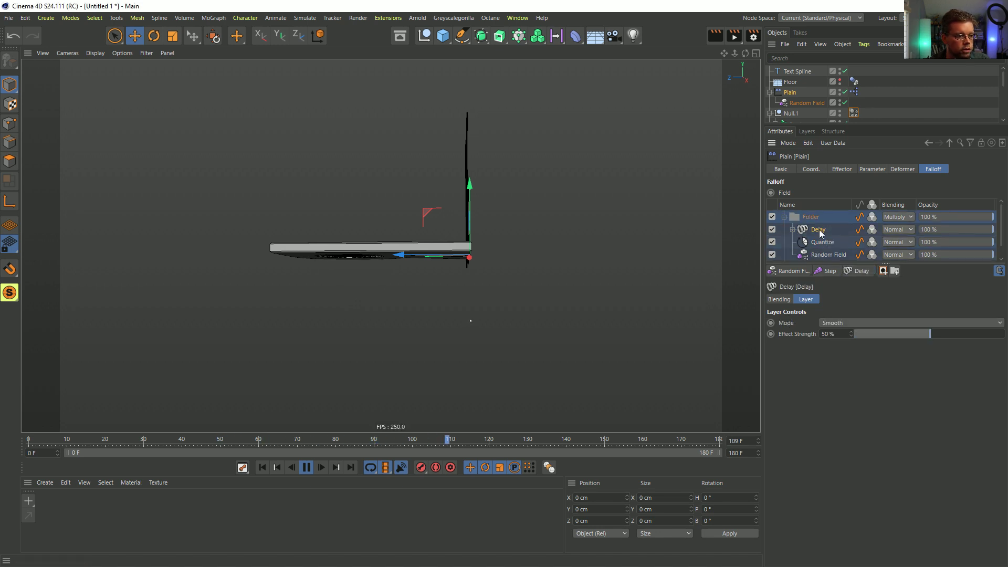
Step: Set the Delay layer's effect strength to 5% and inspect the extrusions' motion from several angles
{"action": "left_click", "coordinate": [839, 334]}
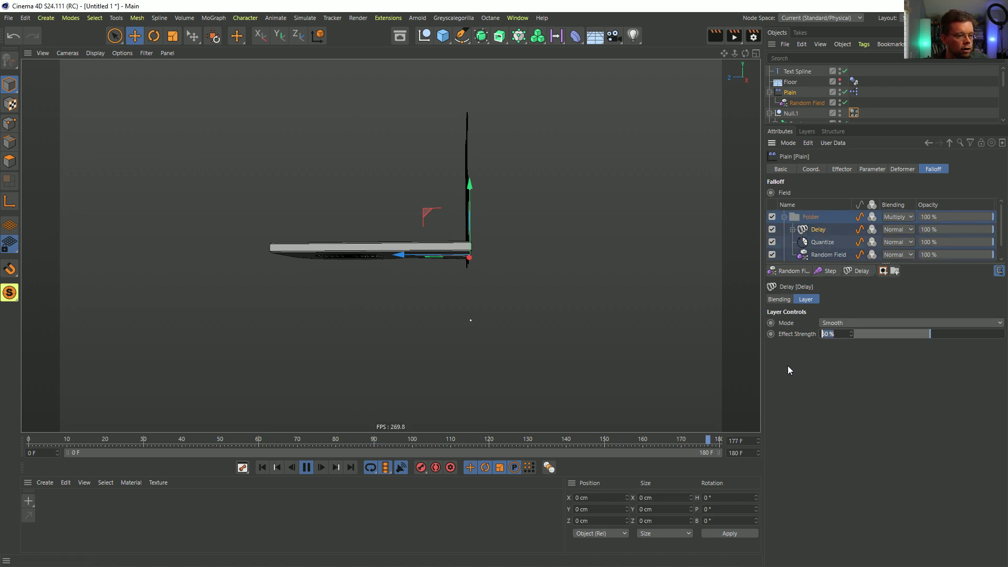
{"action": "type", "text": "5"}
{"action": "key", "text": "Return"}
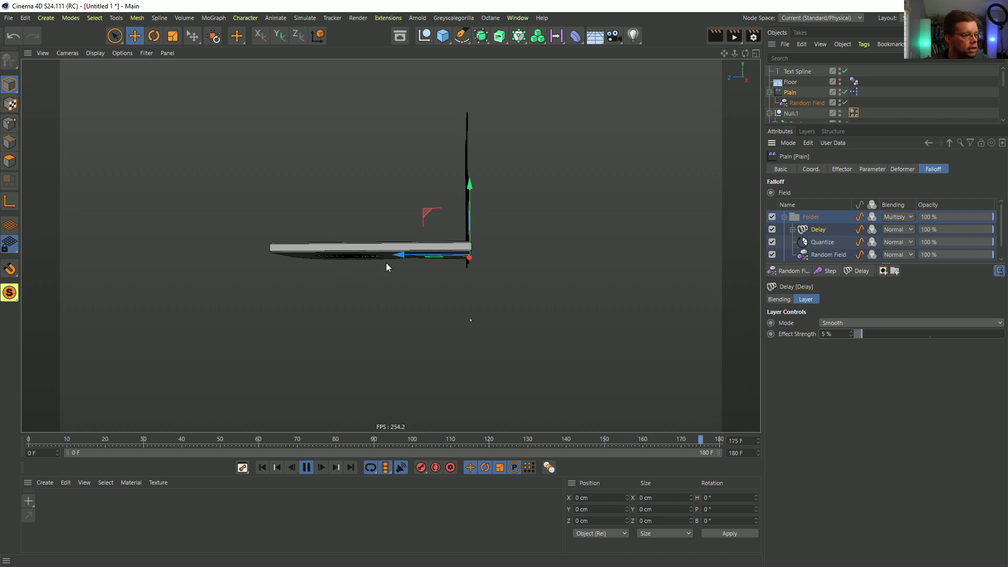
{"action": "left_click_drag", "start_coordinate": [383, 258], "coordinate": [401, 302], "text": "alt"}
{"action": "middle_click_drag", "start_coordinate": [428, 237], "coordinate": [380, 279], "text": "alt"}
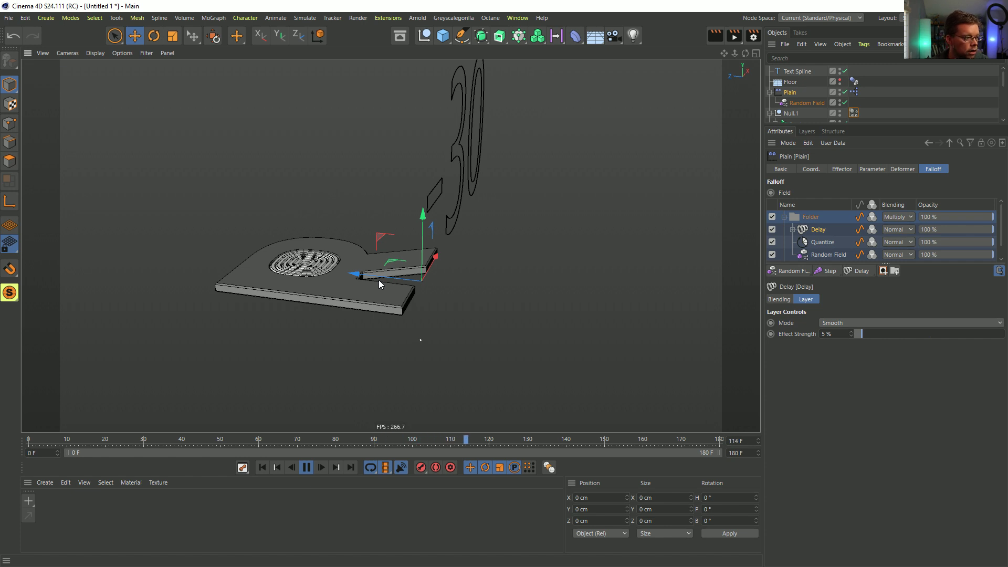
{"action": "left_click_drag", "start_coordinate": [378, 292], "coordinate": [385, 265], "text": "alt"}
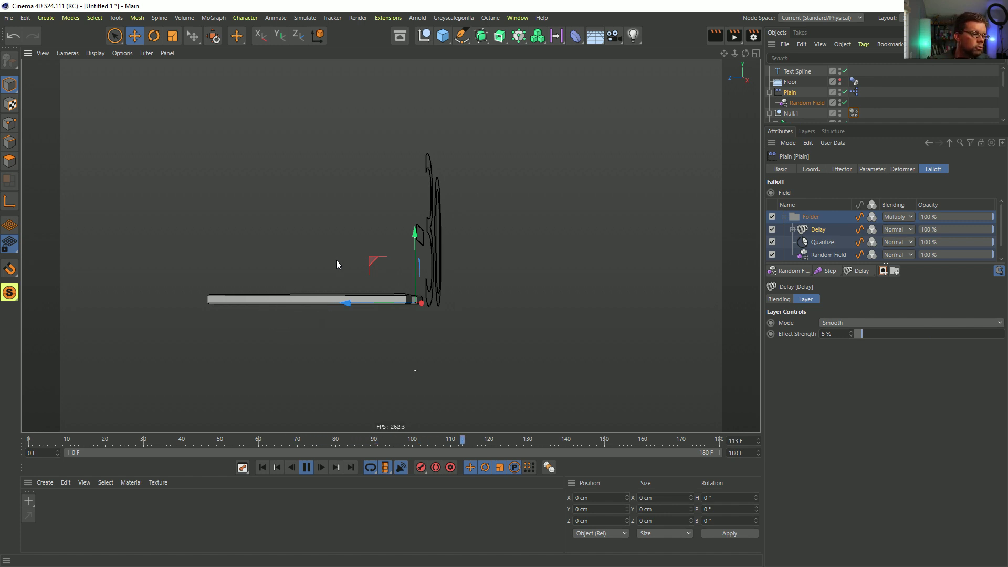
{"action": "left_click_drag", "start_coordinate": [325, 290], "coordinate": [312, 296], "text": "alt"}
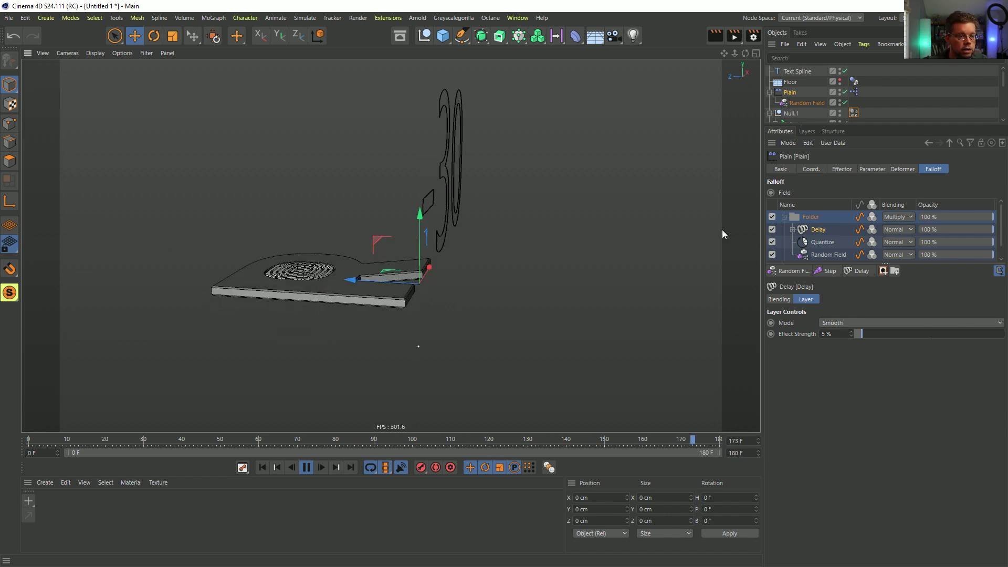
{"action": "left_click", "coordinate": [827, 271]}
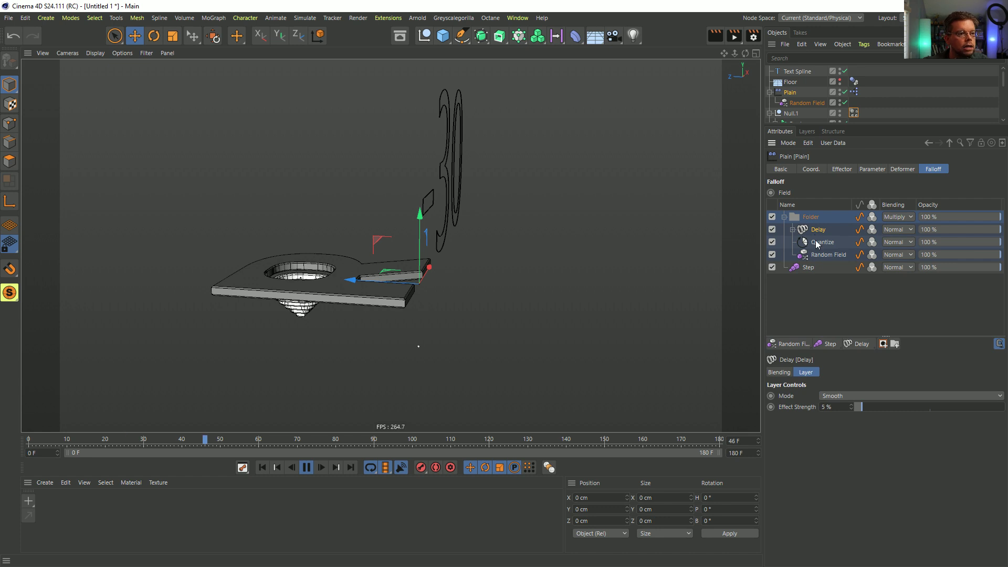
{"action": "left_click_drag", "start_coordinate": [302, 251], "coordinate": [319, 323], "text": "alt"}
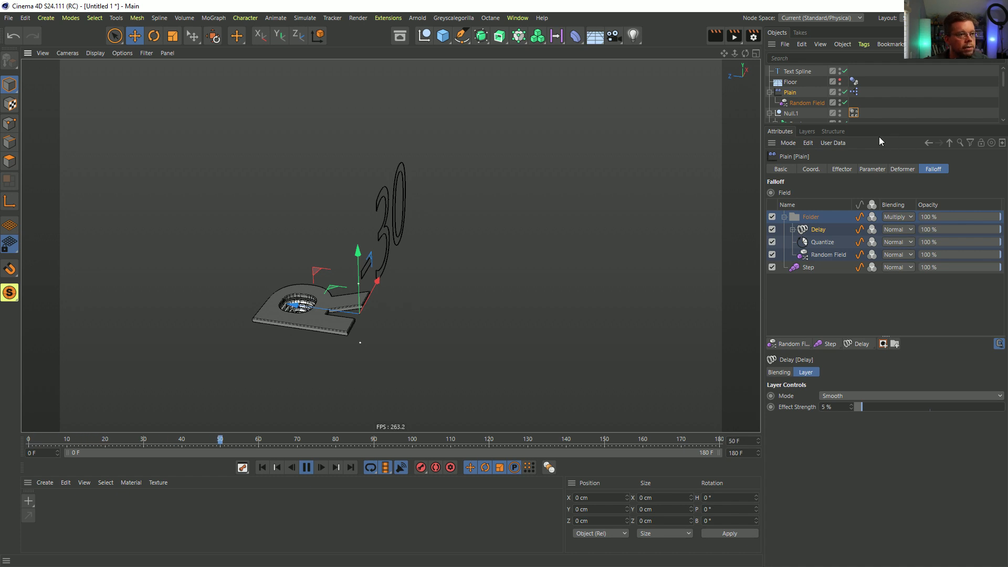
Step: Show the Floor object and enable the Dynamics Body tag on Null.1
{"action": "left_click", "coordinate": [843, 169]}
{"action": "left_click", "coordinate": [872, 168]}
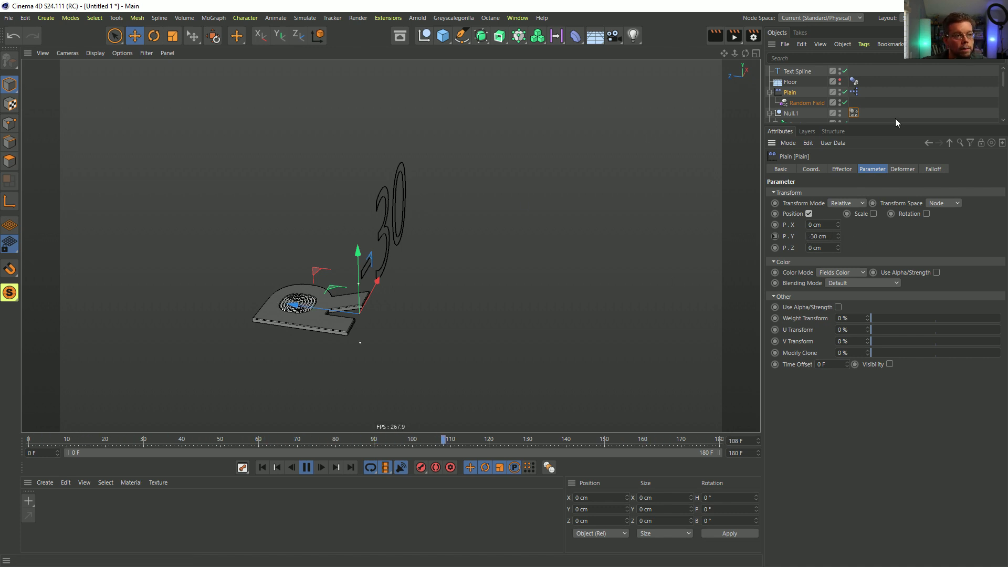
{"action": "left_click", "coordinate": [839, 81]}
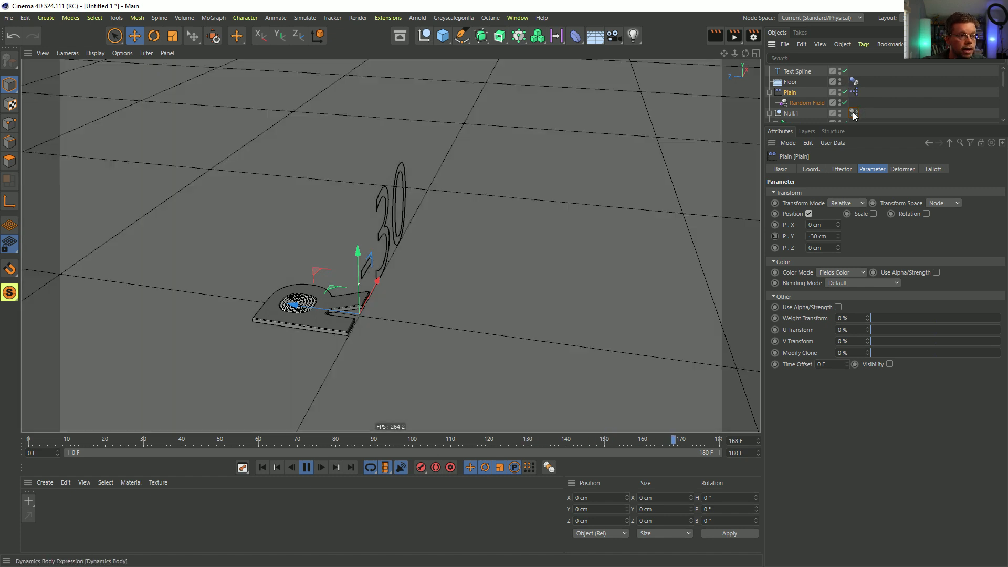
{"action": "left_click", "coordinate": [854, 81]}
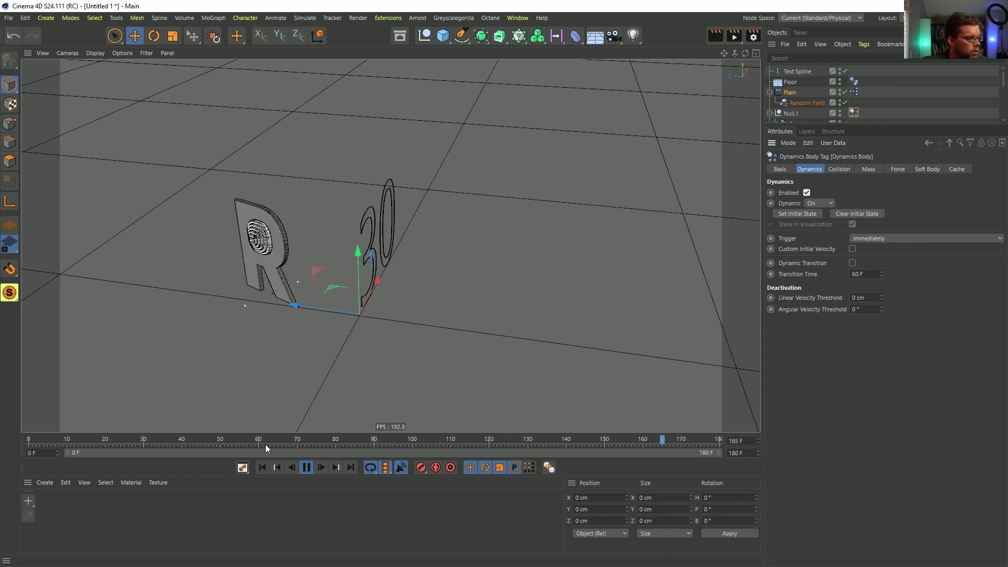
Step: Set the project's end time to 999 frames, examine the rocking letter from several angles during playback, and return to the first frame
{"action": "type", "text": "999"}
{"action": "key", "text": "Return"}
{"action": "left_click_drag", "start_coordinate": [442, 329], "coordinate": [489, 282], "text": "alt"}
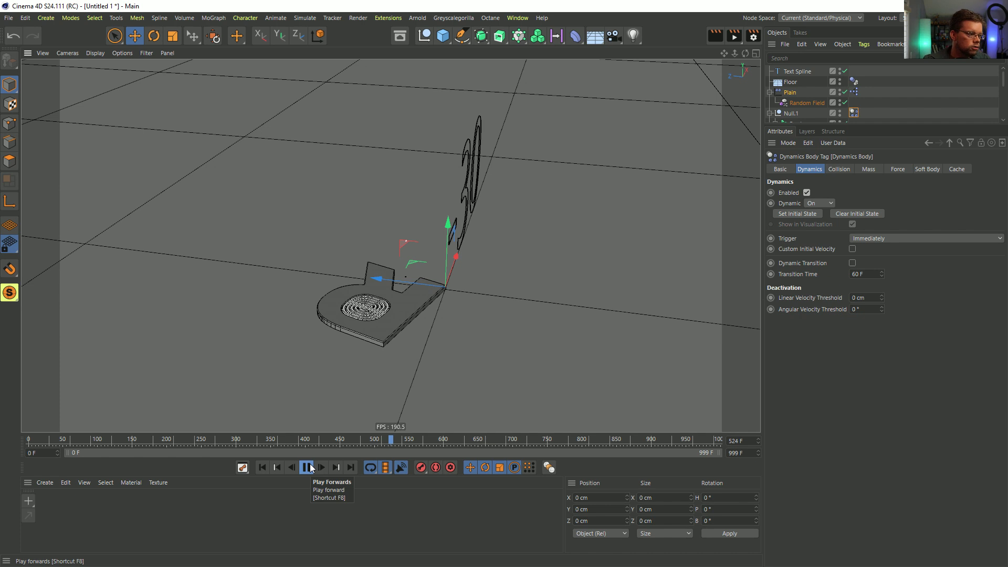
{"action": "mouse_move", "coordinate": [479, 299]}
{"action": "left_mouse_down", "text": "alt"}
{"action": "mouse_move", "coordinate": [377, 278]}
{"action": "mouse_move", "coordinate": [486, 297]}
{"action": "left_mouse_up", "text": "alt"}
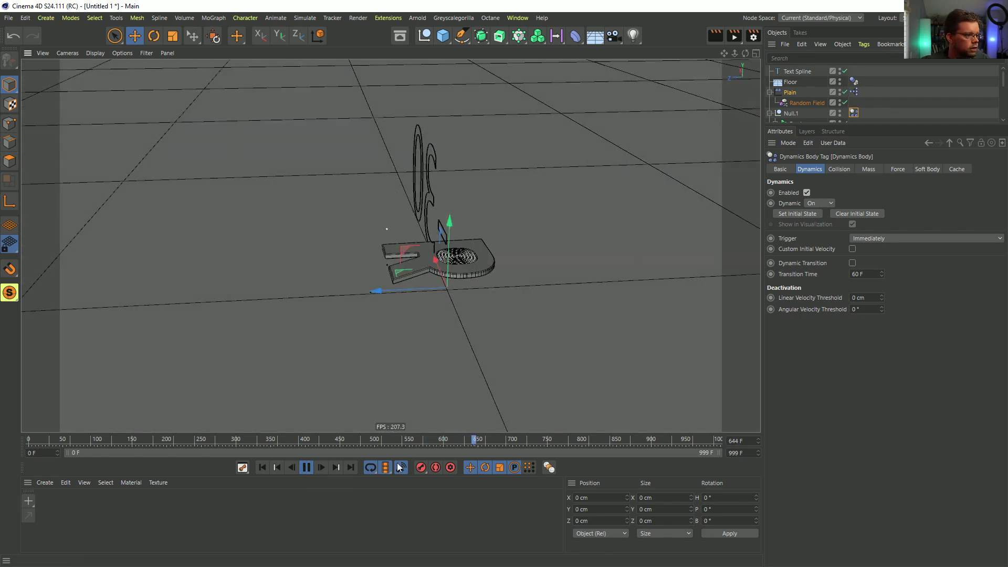
{"action": "left_click", "coordinate": [262, 467]}
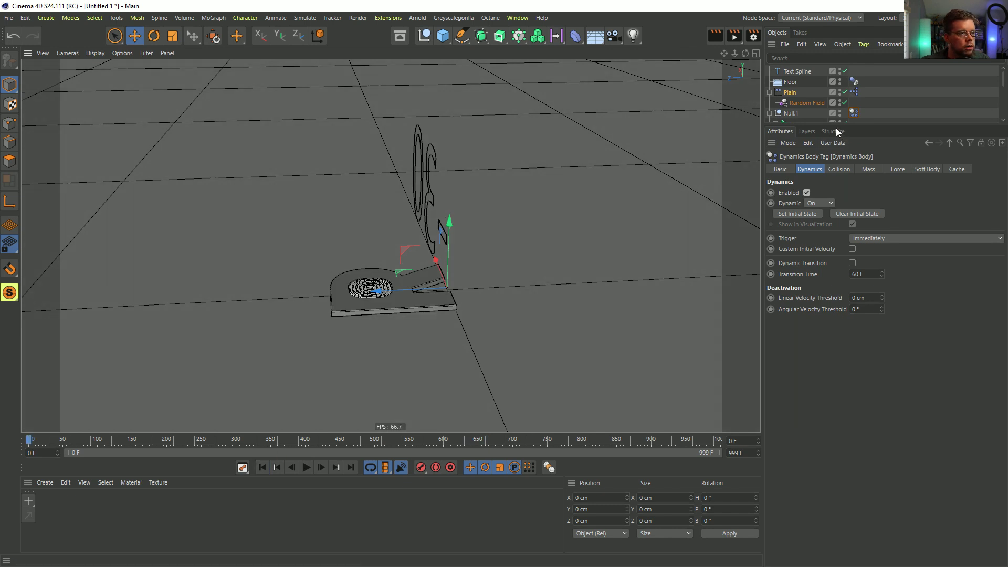
Step: Duplicate Null.1, offset the copy about 232 cm along X, play the simulation with both letters and return to the first frame
{"action": "left_click_drag", "start_coordinate": [832, 128], "coordinate": [832, 304]}
{"action": "left_click", "coordinate": [775, 125]}
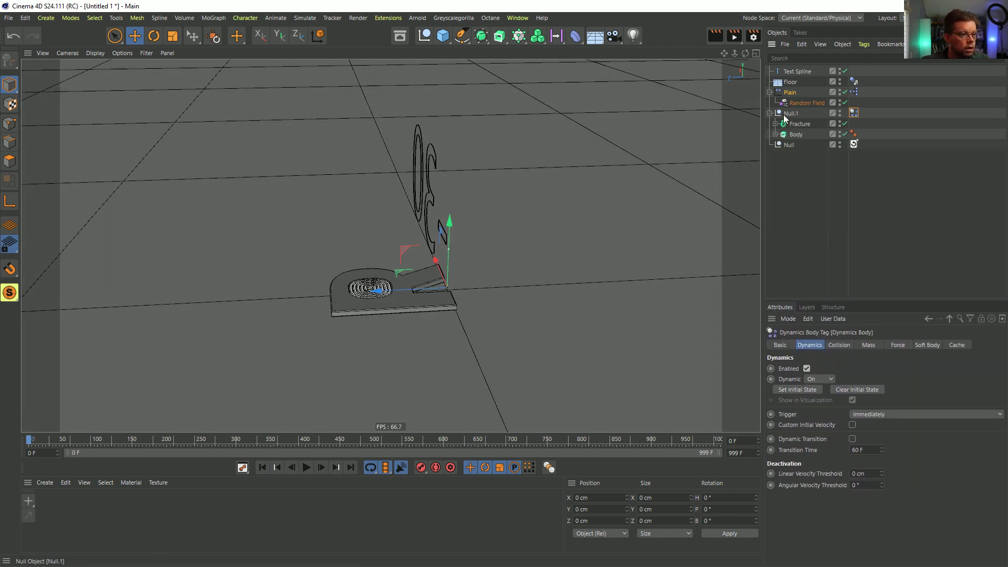
{"action": "left_click", "coordinate": [770, 113]}
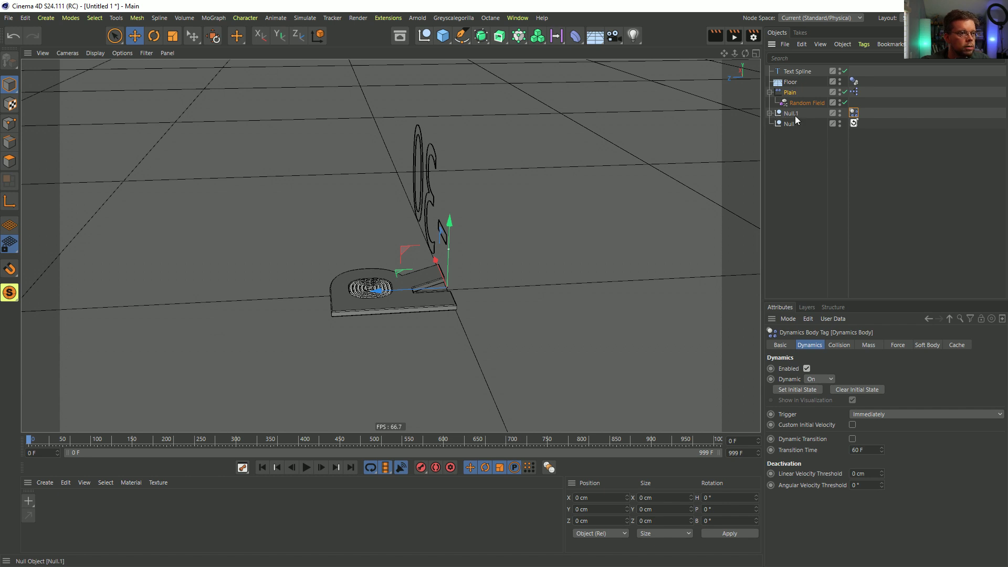
{"action": "left_click_drag", "start_coordinate": [788, 122], "coordinate": [788, 124], "text": "ctrl"}
{"action": "left_click_drag", "start_coordinate": [432, 299], "coordinate": [395, 209]}
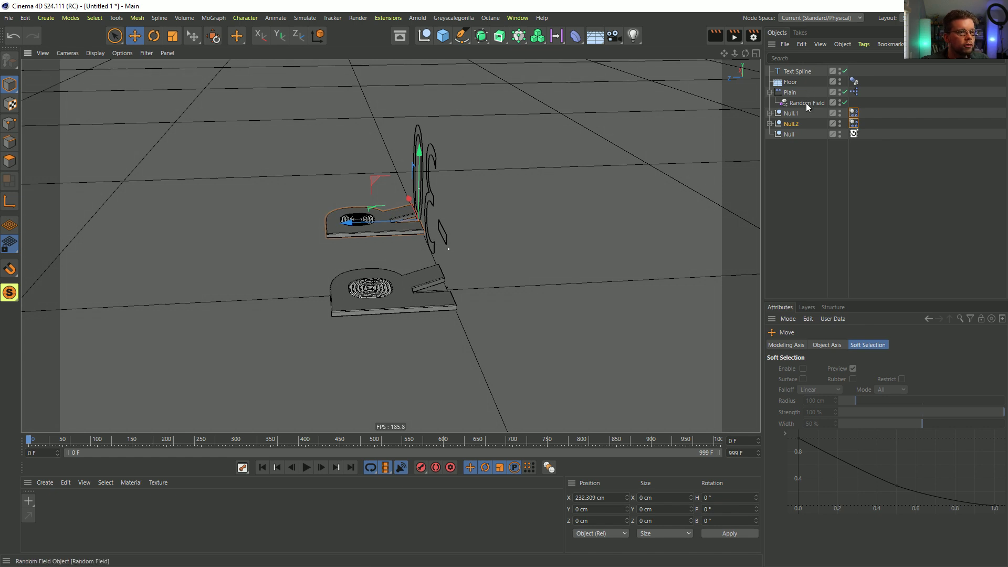
{"action": "left_click", "coordinate": [307, 468]}
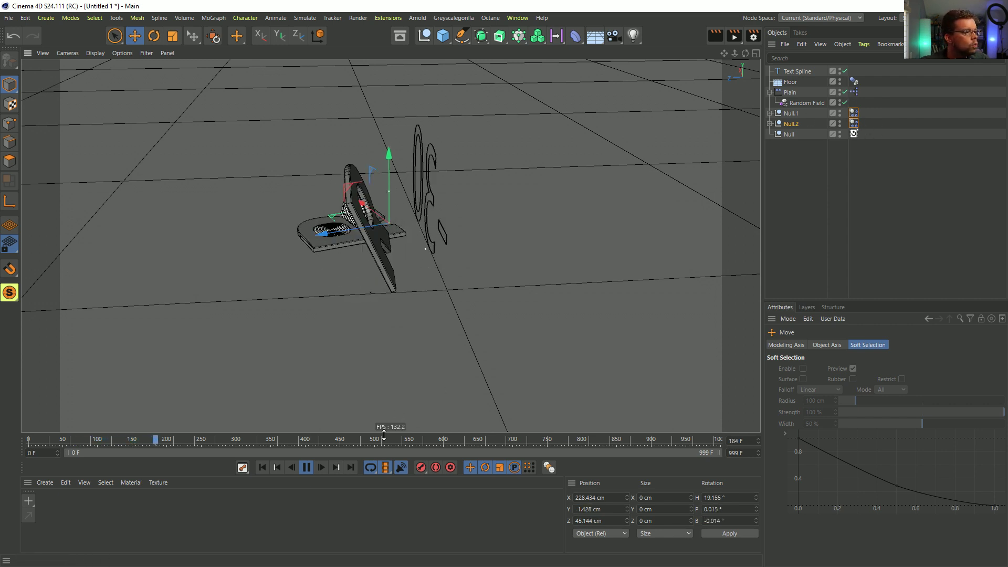
{"action": "left_click", "coordinate": [307, 467]}
{"action": "left_click", "coordinate": [263, 467]}
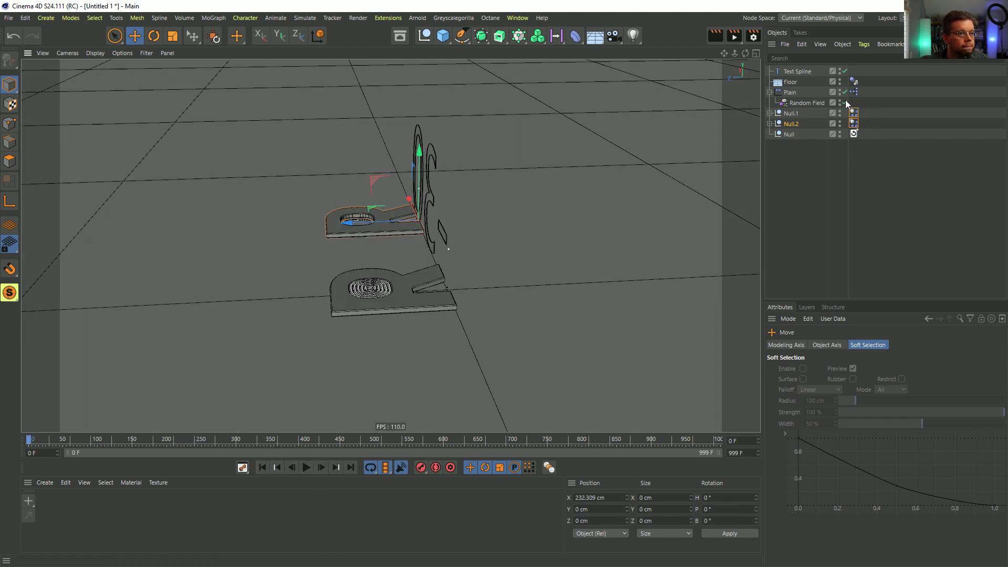
Step: Take the Random Field out of the Plain effector's hierarchy and delete the Null.2 copy
{"action": "left_click", "coordinate": [805, 104]}
{"action": "left_click_drag", "start_coordinate": [795, 92], "coordinate": [793, 108]}
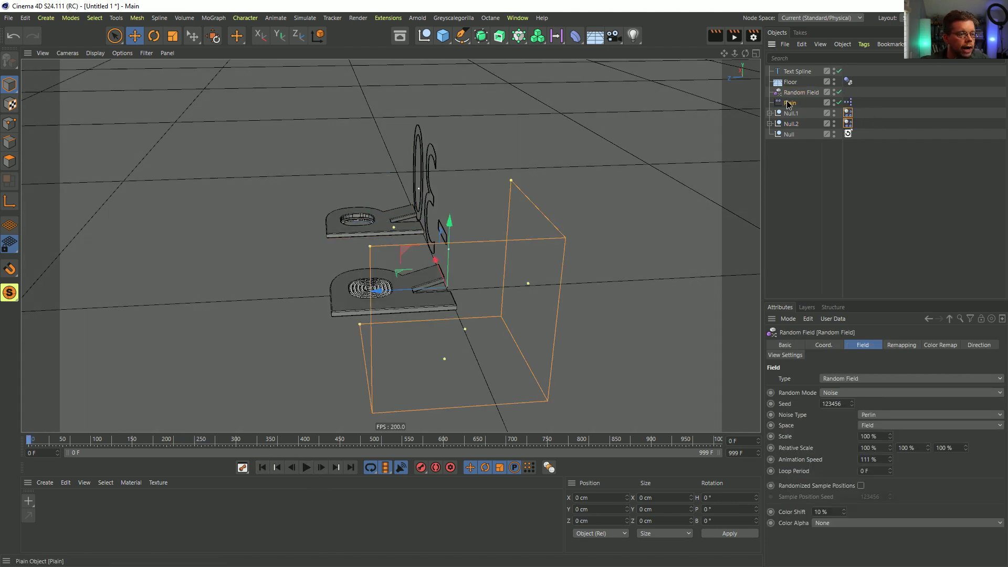
{"action": "left_click", "coordinate": [791, 123]}
{"action": "key", "text": "Delete"}
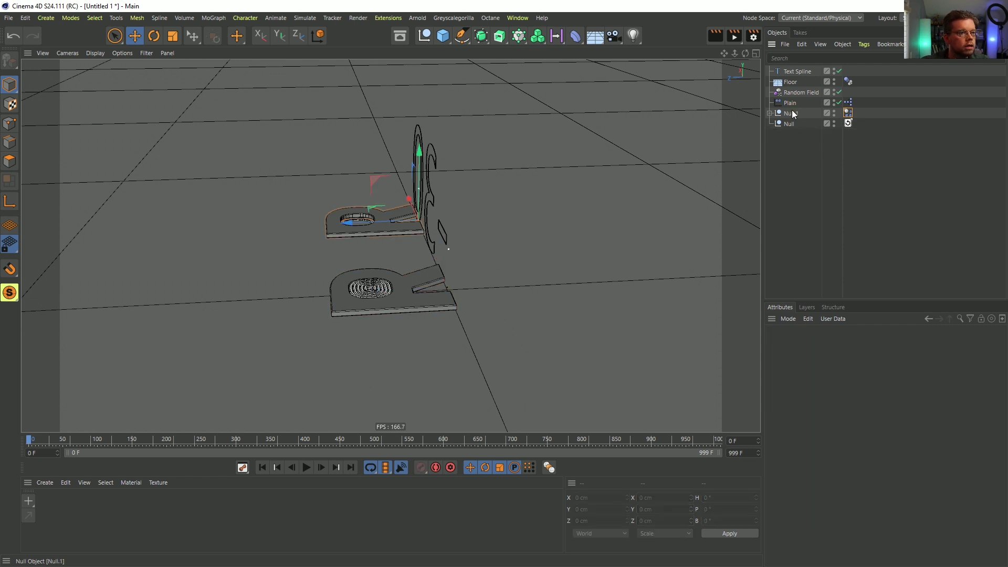
Step: Move the Plain effector inside Null.1 above Fracture and rename it Spring
{"action": "left_click", "coordinate": [769, 113]}
{"action": "left_click_drag", "start_coordinate": [797, 119], "coordinate": [797, 114]}
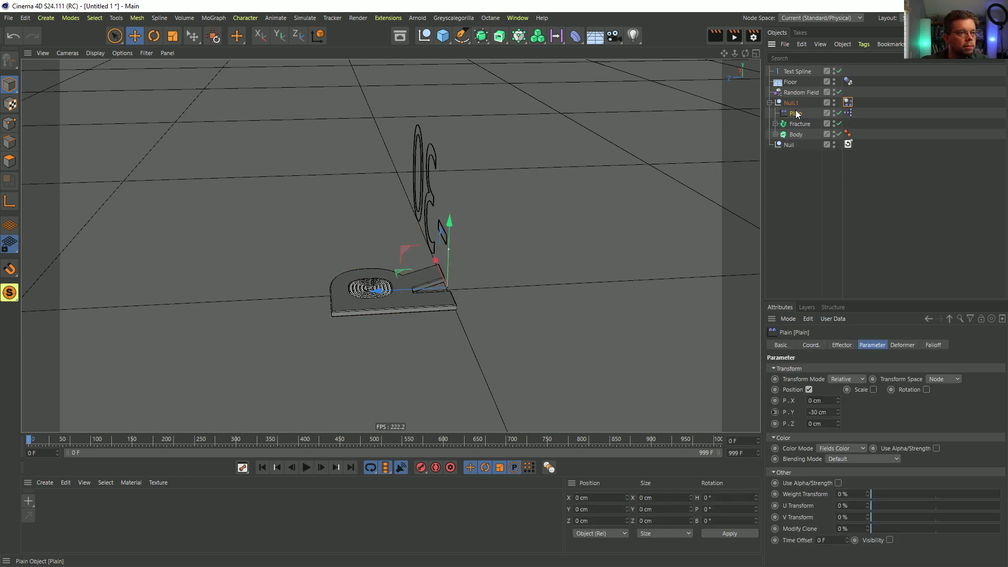
{"action": "double_click", "coordinate": [796, 114]}
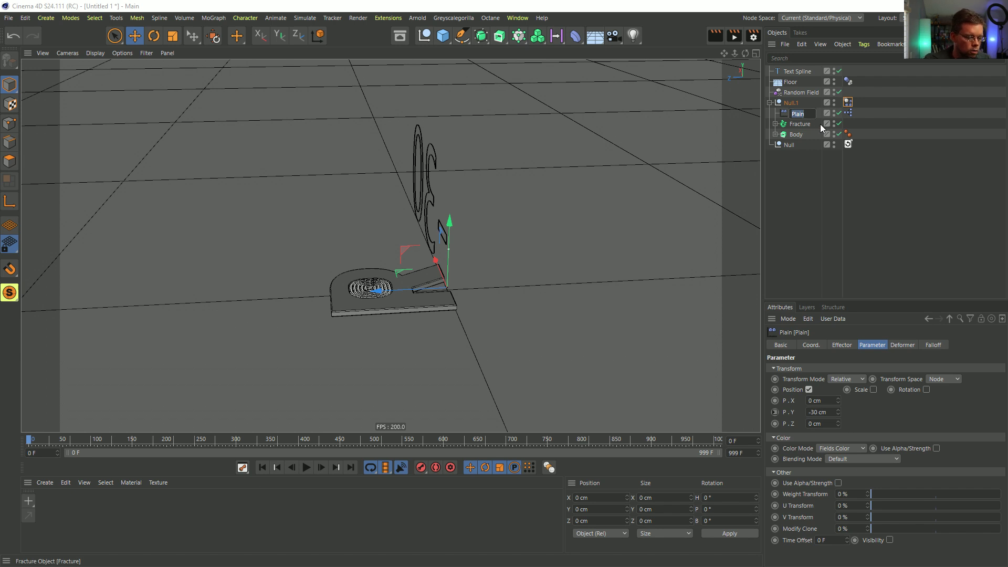
{"action": "type", "text": "Spring"}
{"action": "key", "text": "Return"}
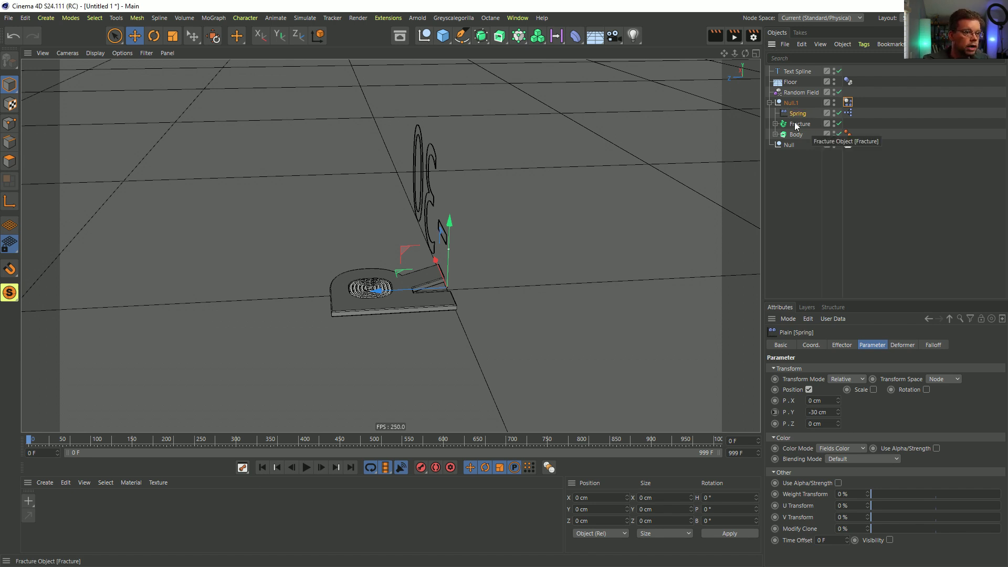
Step: Play the animation to check the spring motion and rename the Null.1 group as R
{"action": "left_click", "coordinate": [306, 468]}
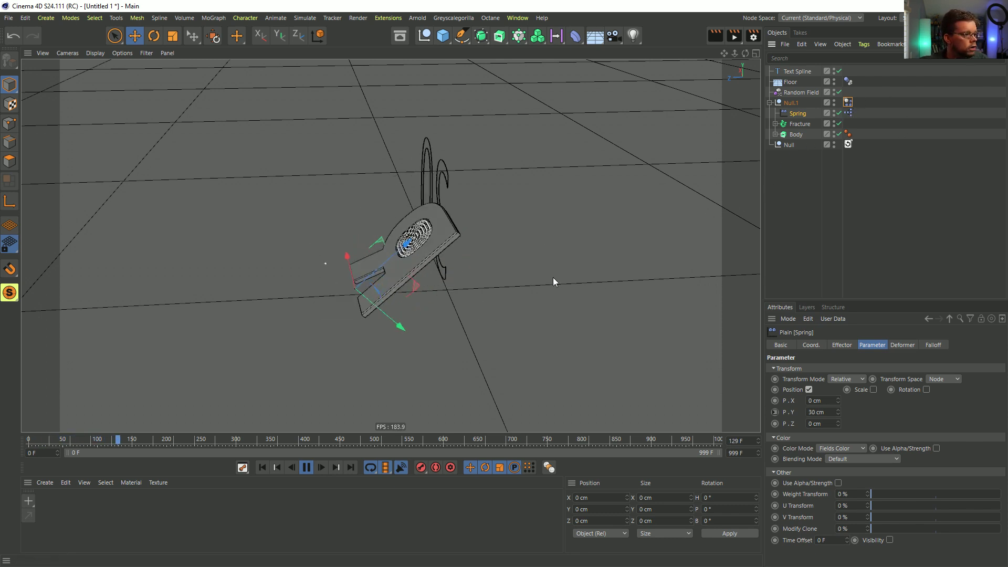
{"action": "left_click", "coordinate": [769, 103]}
{"action": "double_click", "coordinate": [792, 104]}
{"action": "type", "text": "R"}
{"action": "key", "text": "Return"}
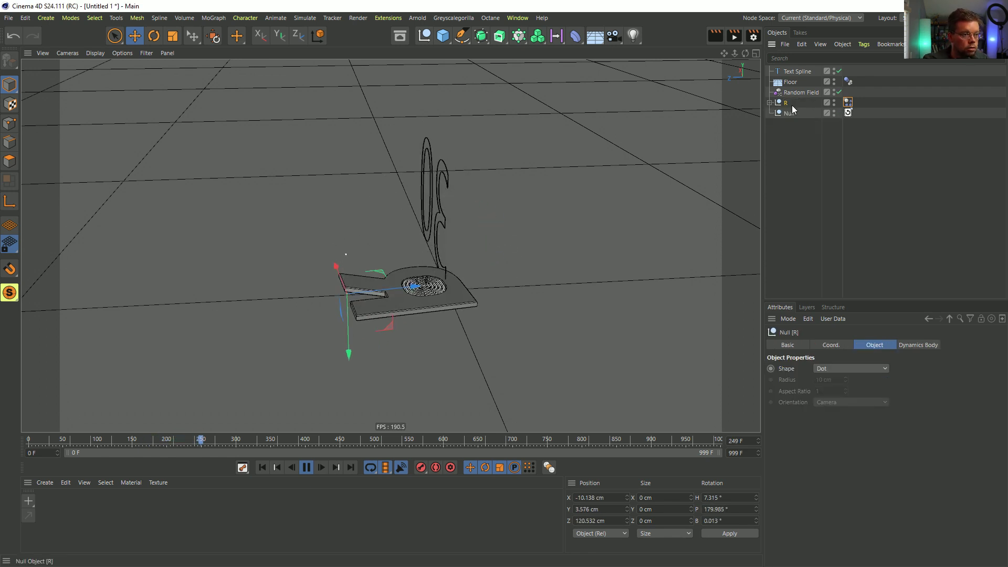
{"action": "key", "text": "ctrl+c"}
{"action": "key", "text": "ctrl+v"}
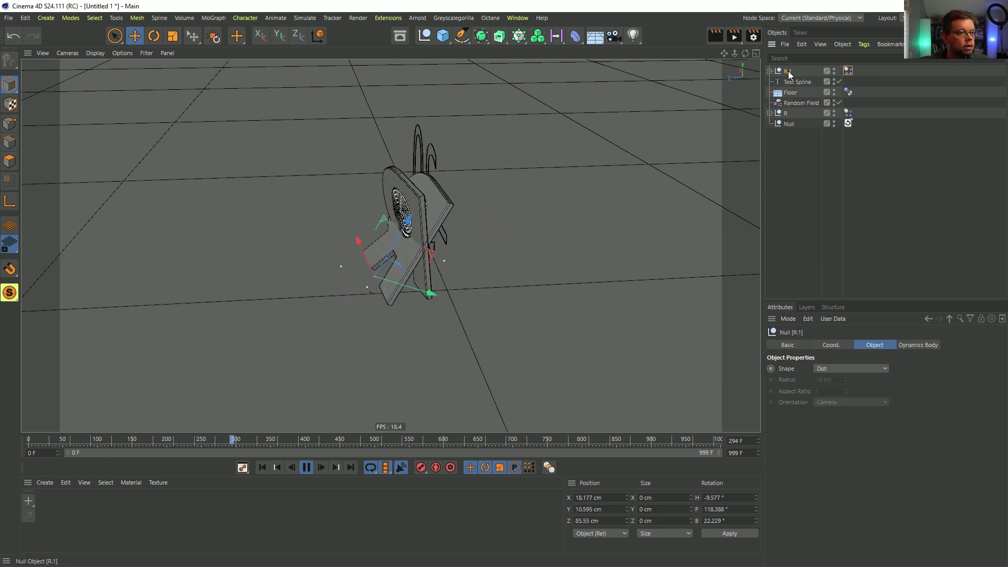
{"action": "left_click", "coordinate": [305, 468]}
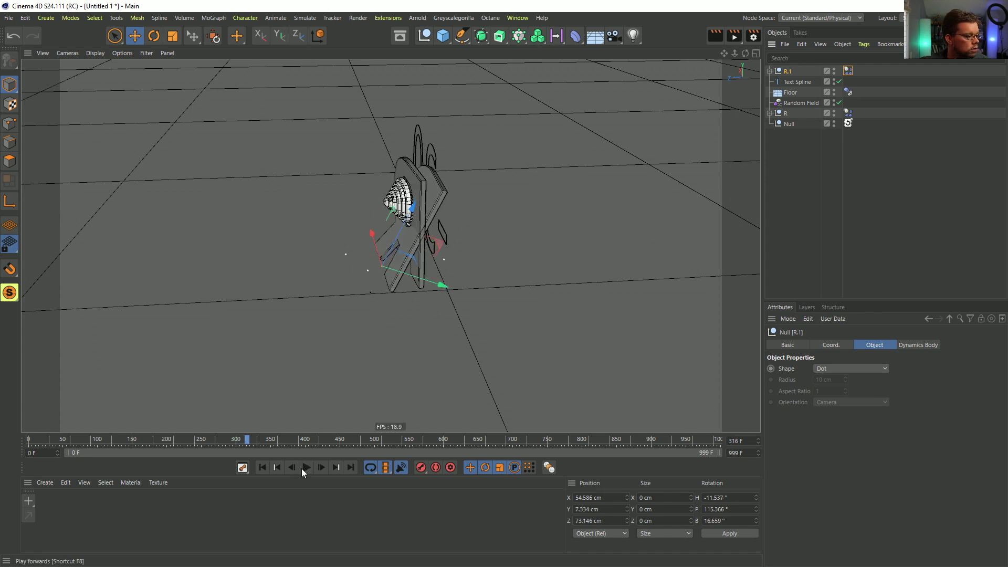
{"action": "left_click", "coordinate": [262, 467]}
{"action": "key", "text": "Delete"}
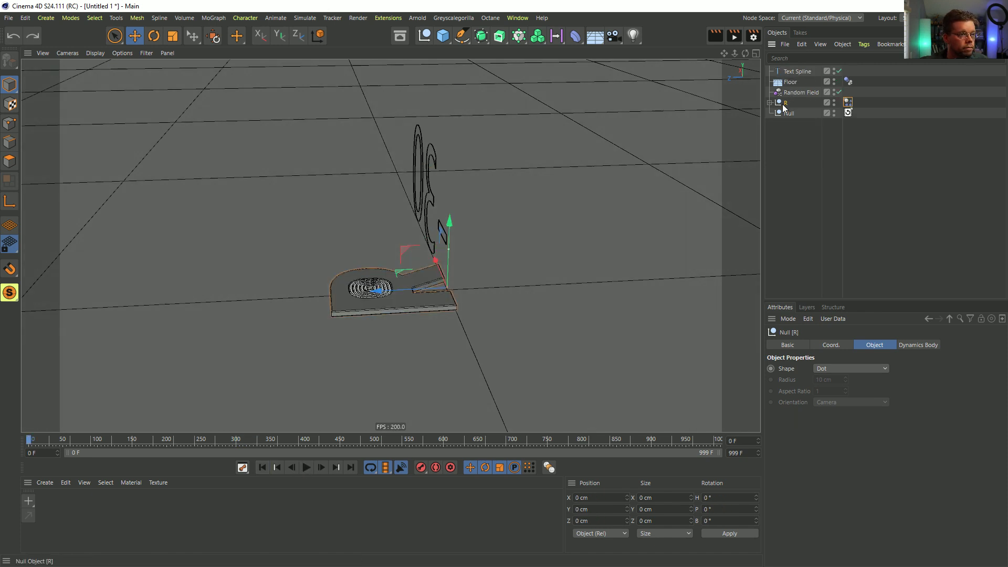
Step: Duplicate the R group with the copy offset about 157 cm along X, play the simulation, and move the Random Field to the top of the hierarchy
{"action": "left_click_drag", "start_coordinate": [436, 261], "coordinate": [418, 225]}
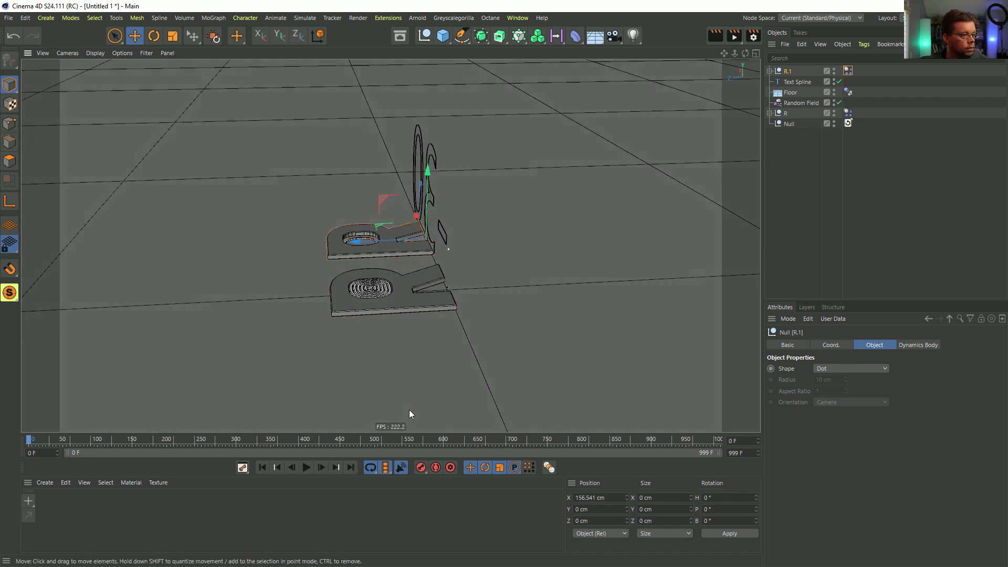
{"action": "left_click", "coordinate": [309, 468]}
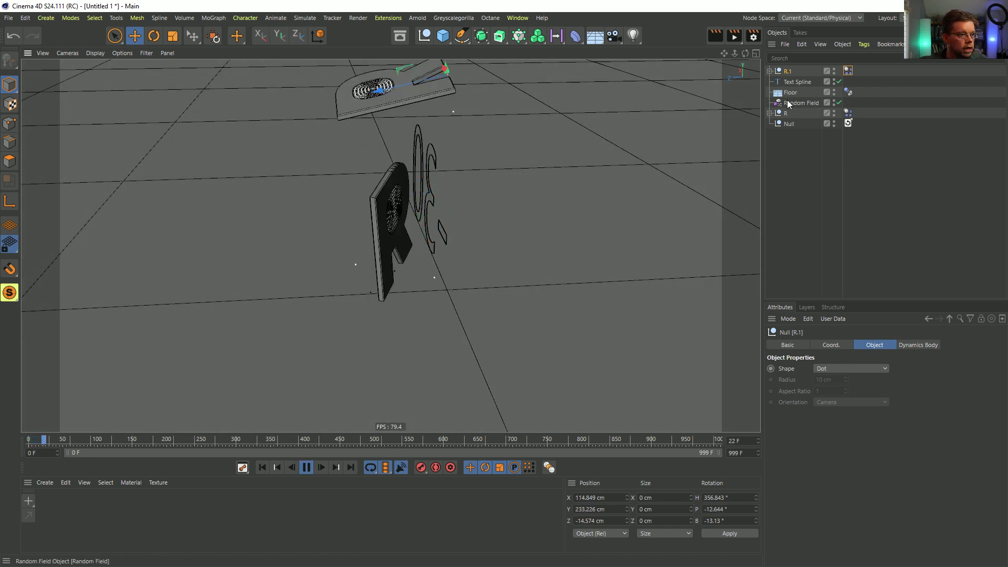
{"action": "left_click_drag", "start_coordinate": [786, 72], "coordinate": [786, 69]}
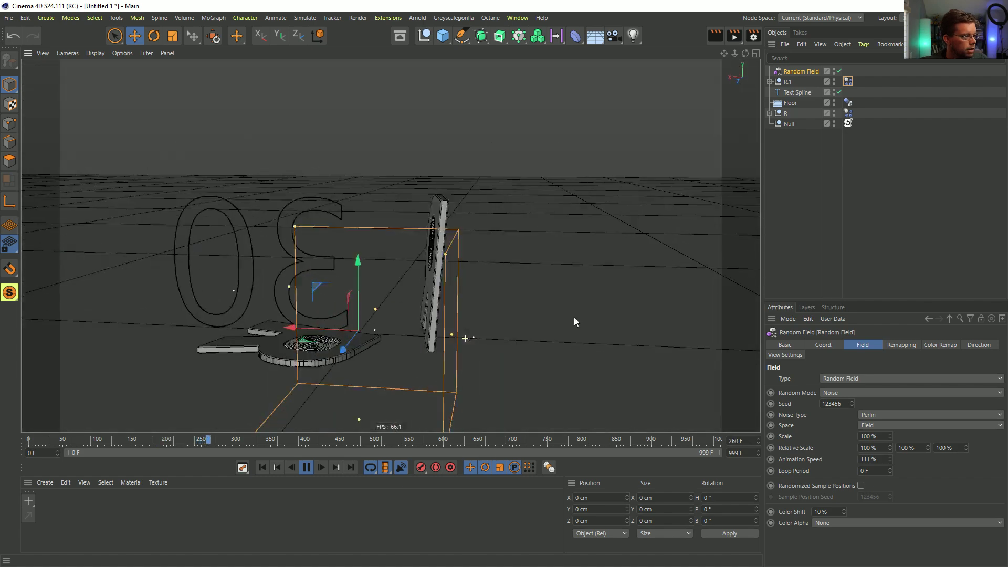
Step: Disable the Text Spline and inspect both moving letters from several angles
{"action": "left_click_drag", "start_coordinate": [481, 330], "coordinate": [575, 317], "text": "alt"}
{"action": "left_click", "coordinate": [802, 192]}
{"action": "left_click_drag", "start_coordinate": [416, 369], "coordinate": [525, 227], "text": "alt"}
{"action": "left_click", "coordinate": [838, 93]}
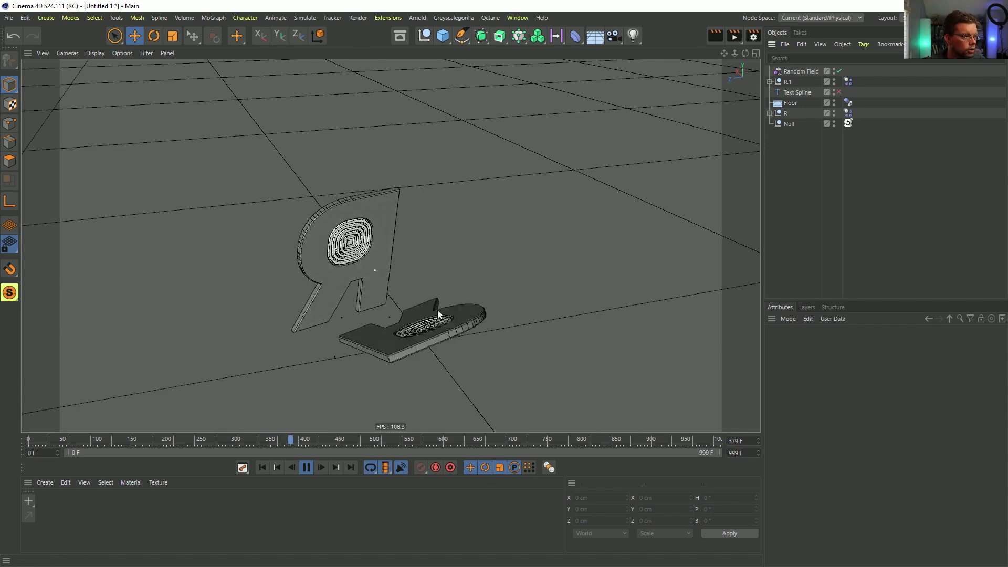
{"action": "left_click_drag", "start_coordinate": [453, 332], "coordinate": [551, 331], "text": "alt"}
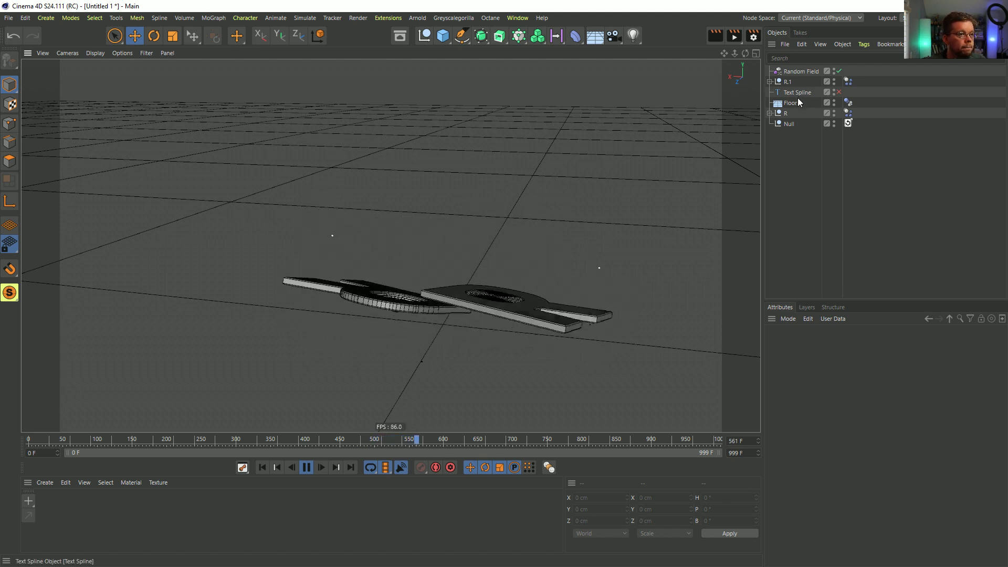
Step: Examine the contents of the R group, its Spring effector's XPresso user data, and the Random Field settings in the falloff layers
{"action": "left_click", "coordinate": [770, 113]}
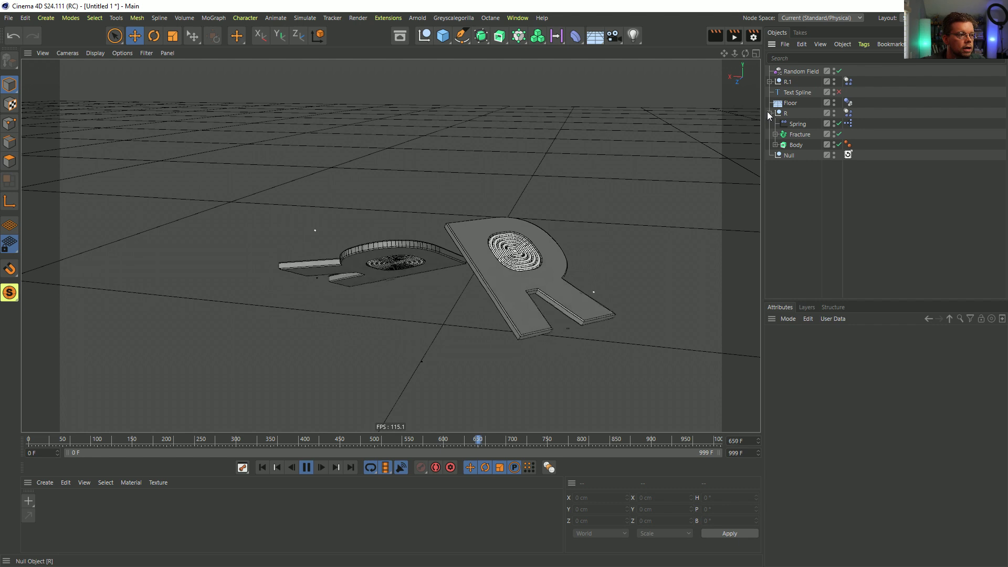
{"action": "left_click", "coordinate": [775, 145]}
{"action": "left_click", "coordinate": [776, 145]}
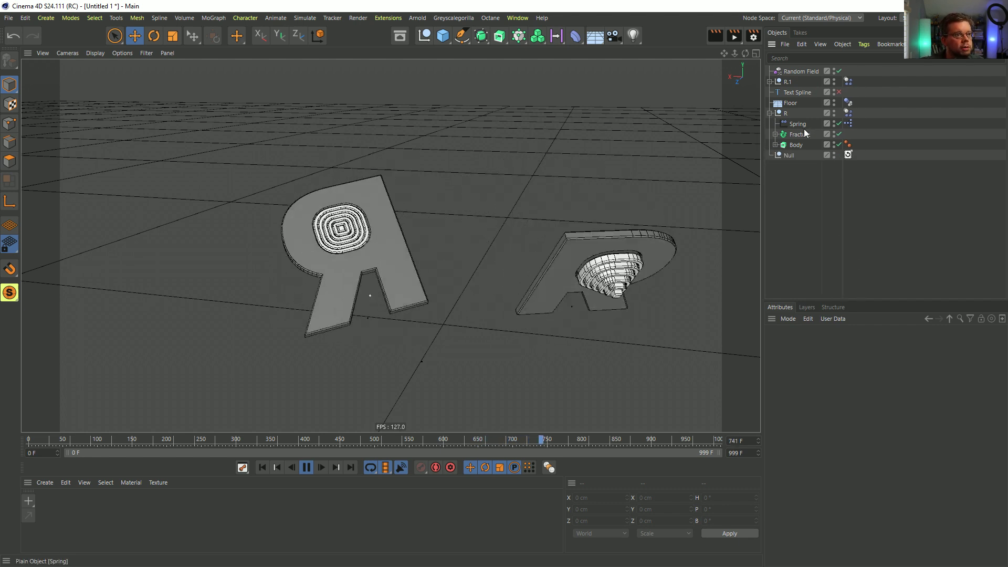
{"action": "left_click", "coordinate": [848, 124]}
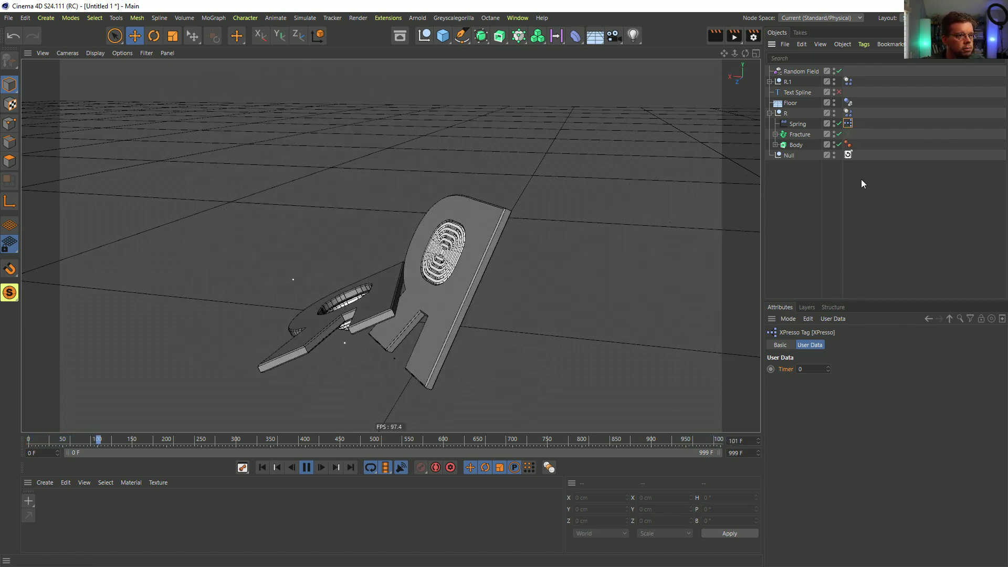
{"action": "left_click", "coordinate": [807, 69]}
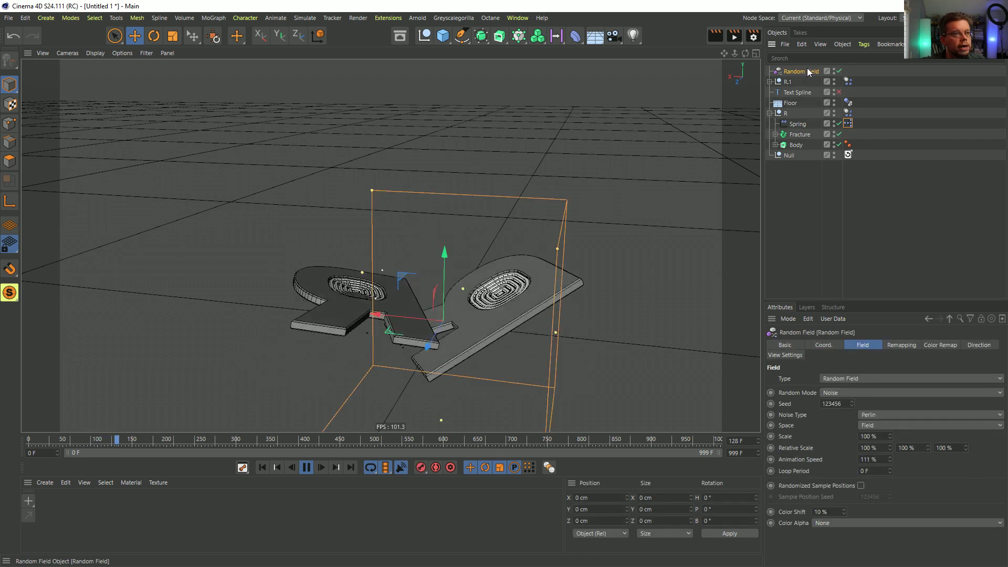
{"action": "left_click", "coordinate": [794, 123]}
{"action": "left_click", "coordinate": [934, 345]}
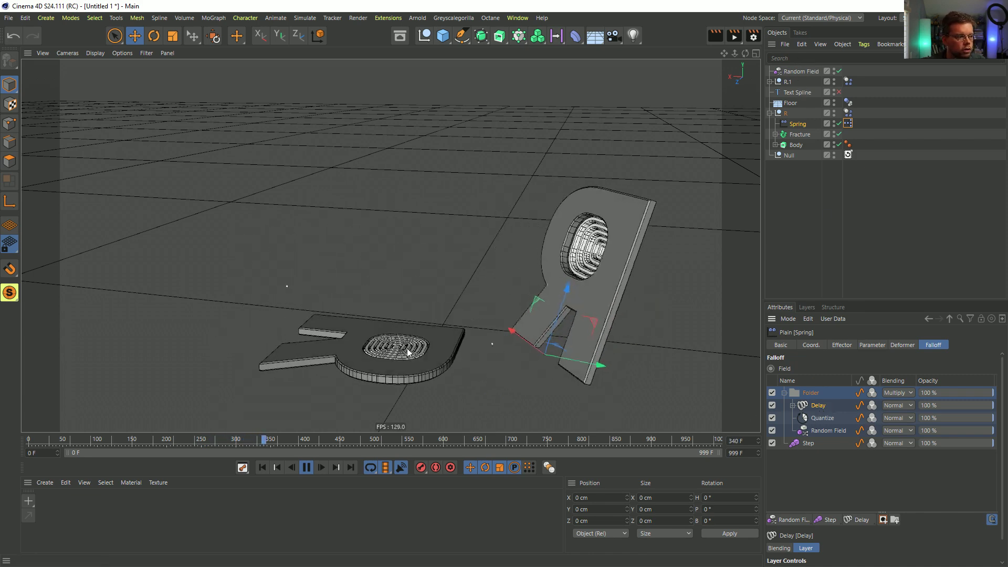
{"action": "left_click", "coordinate": [823, 431]}
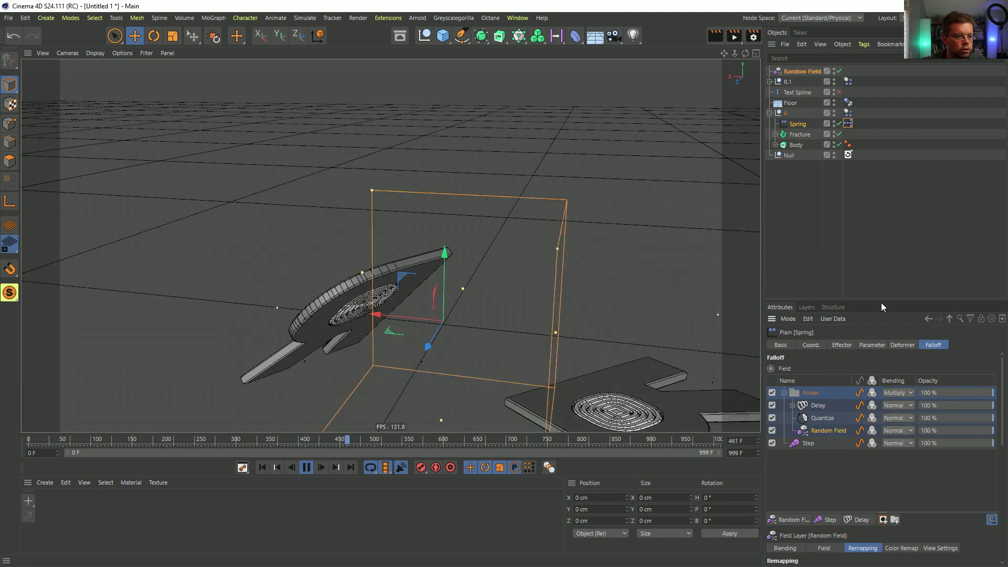
{"action": "left_click_drag", "start_coordinate": [882, 303], "coordinate": [877, 194]}
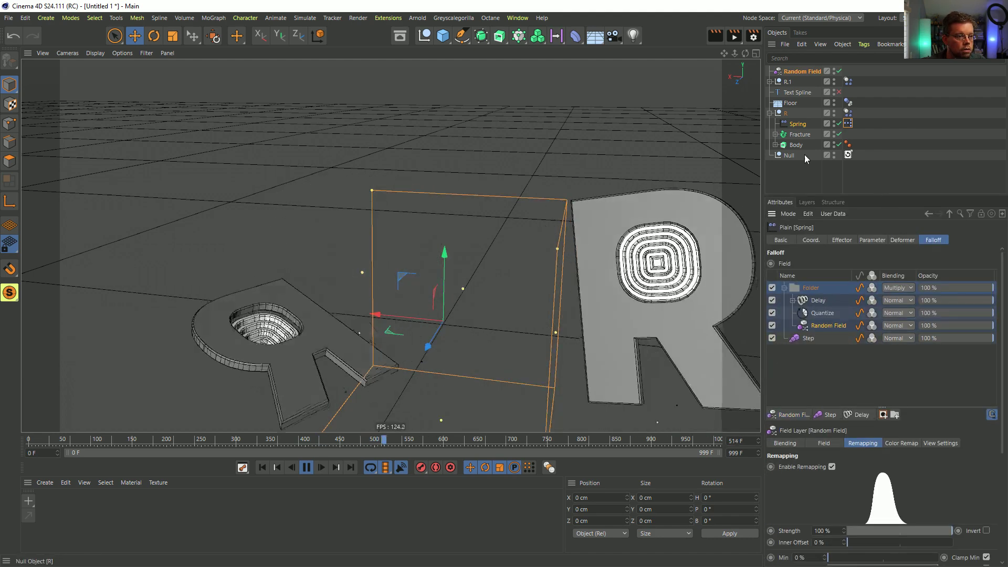
Step: Set the effect strength of the Delay layer in R's Spring effector to 15%, review the playback, and return to the first frame
{"action": "left_click", "coordinate": [816, 302]}
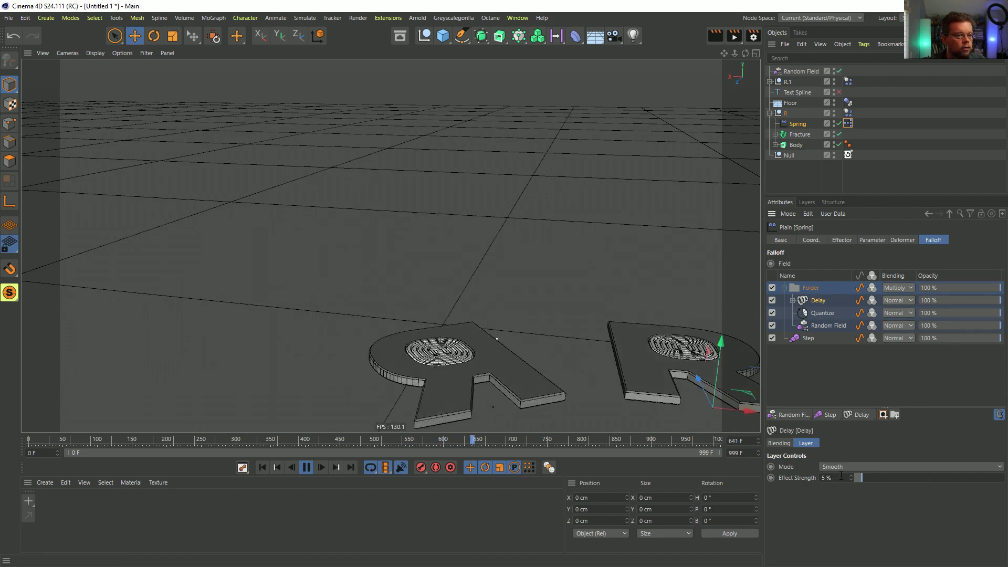
{"action": "double_click", "coordinate": [842, 482]}
{"action": "type", "text": "15"}
{"action": "key", "text": "Return"}
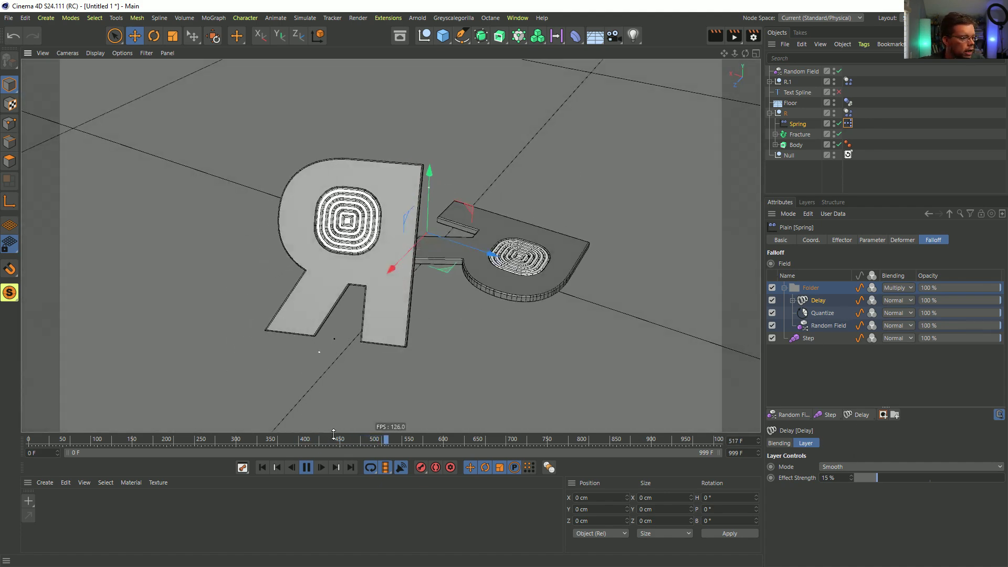
{"action": "left_click", "coordinate": [307, 468]}
{"action": "left_click", "coordinate": [266, 468]}
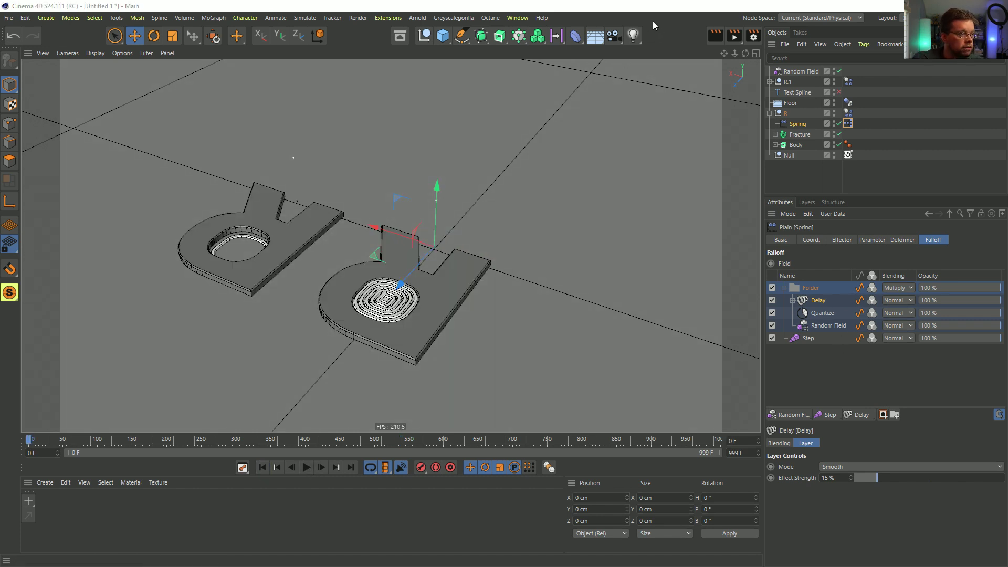
Step: Save the scene as [0a]JumpingR.c4d in Episode 30's SceneFiles folder, then replay the simulation briefly and return to the first frame
{"action": "key", "text": "ctrl+s"}
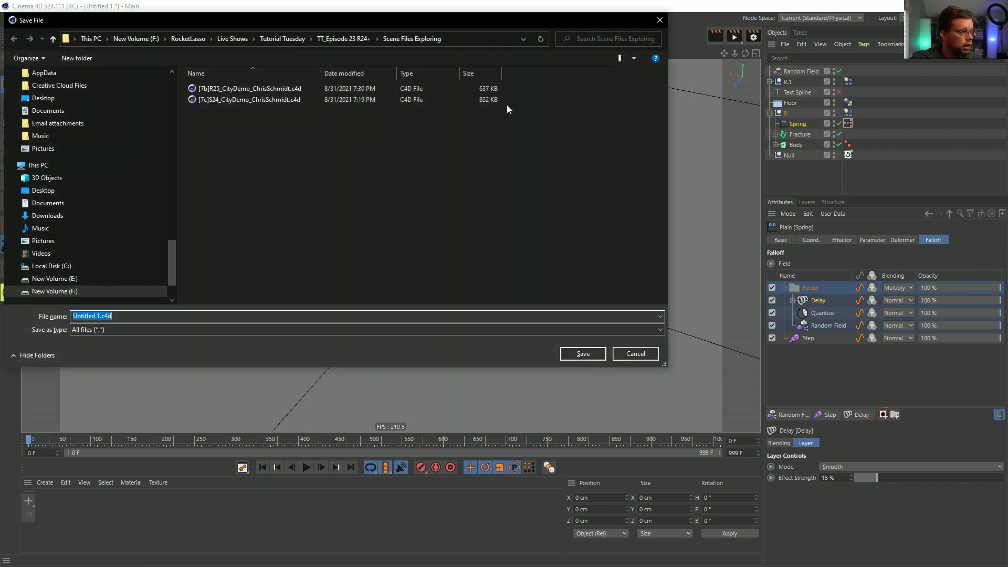
{"action": "left_click", "coordinate": [279, 40]}
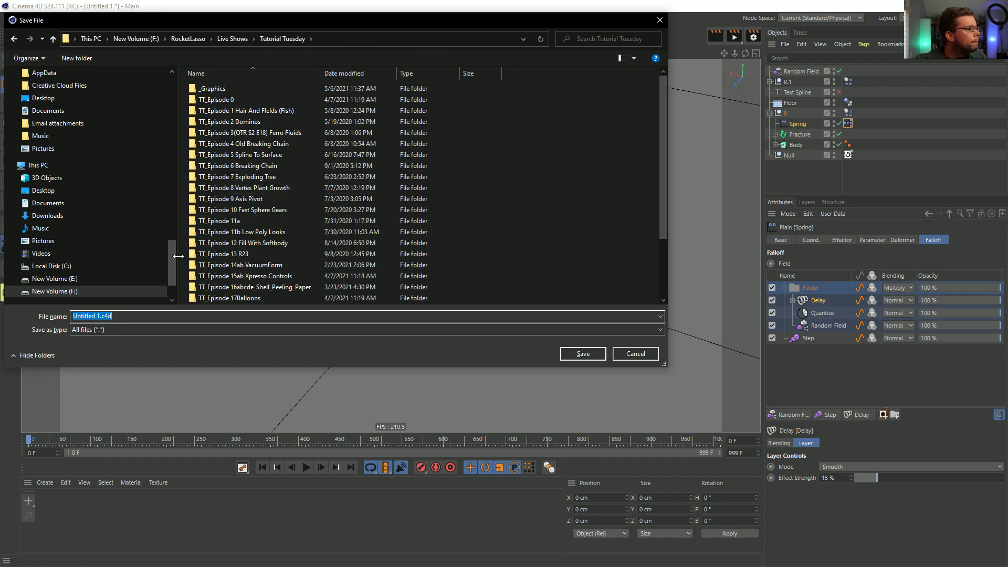
{"action": "left_click_drag", "start_coordinate": [175, 264], "coordinate": [174, 99]}
{"action": "left_click", "coordinate": [46, 93]}
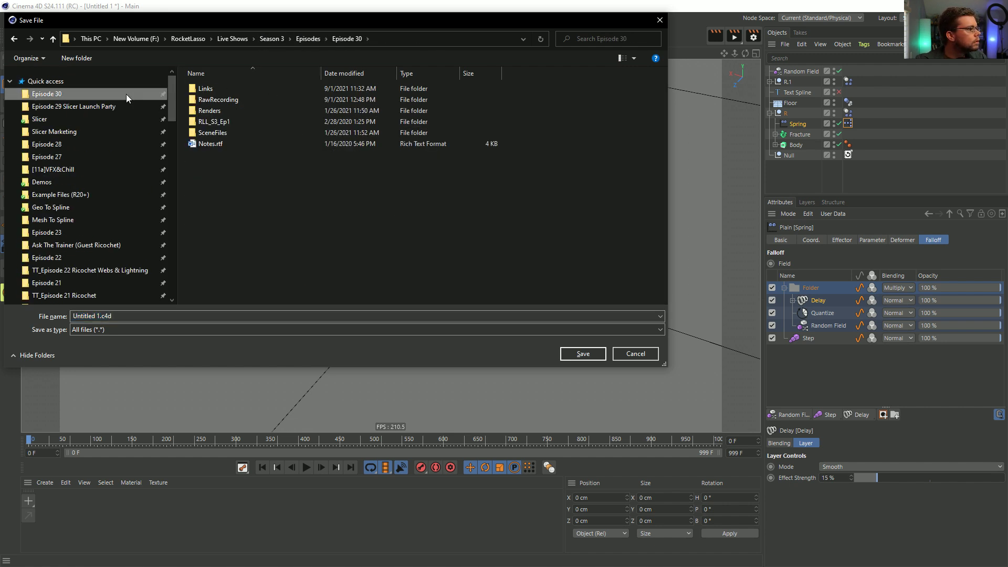
{"action": "double_click", "coordinate": [263, 131]}
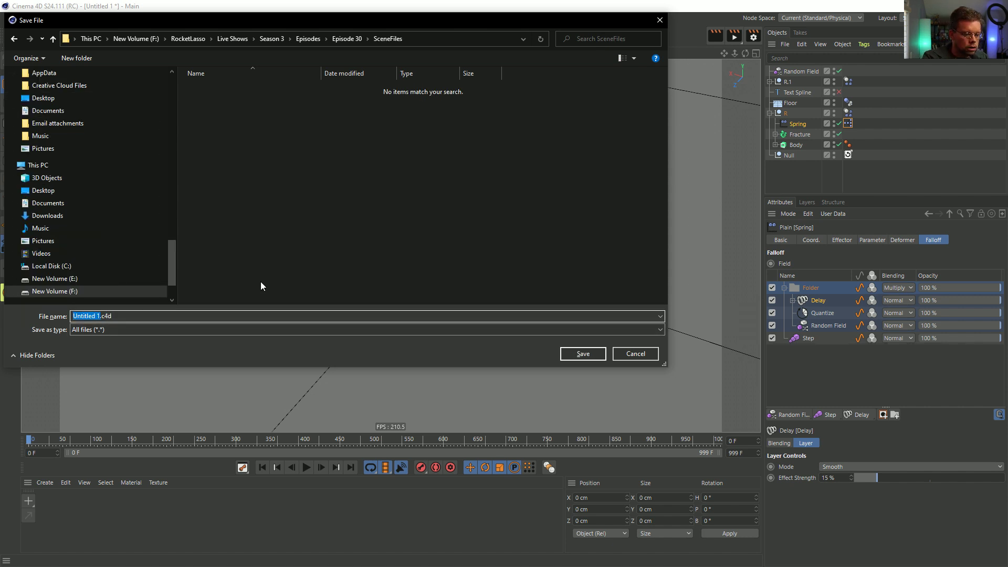
{"action": "key", "text": "BackSpace"}
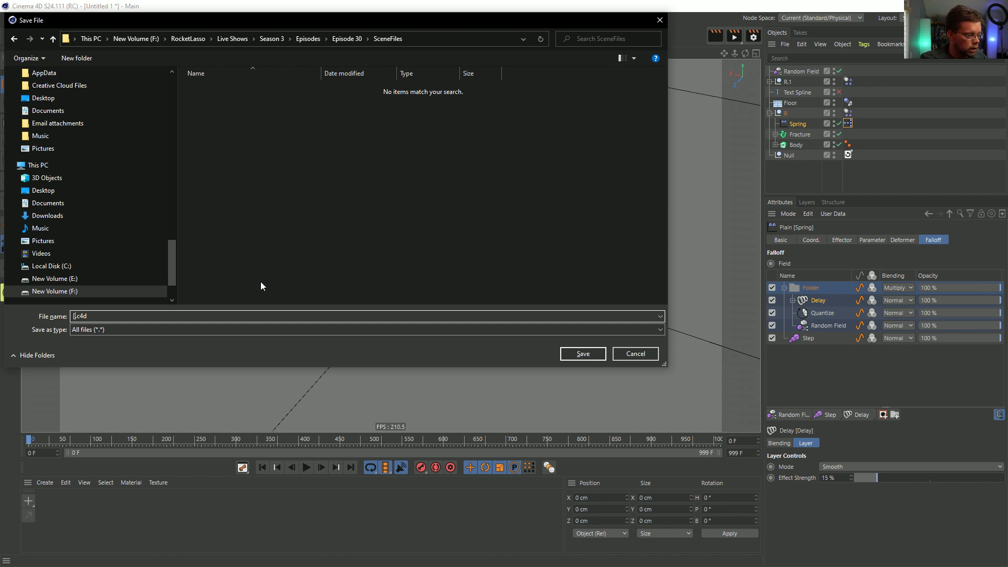
{"action": "type", "text": "[0a]"}
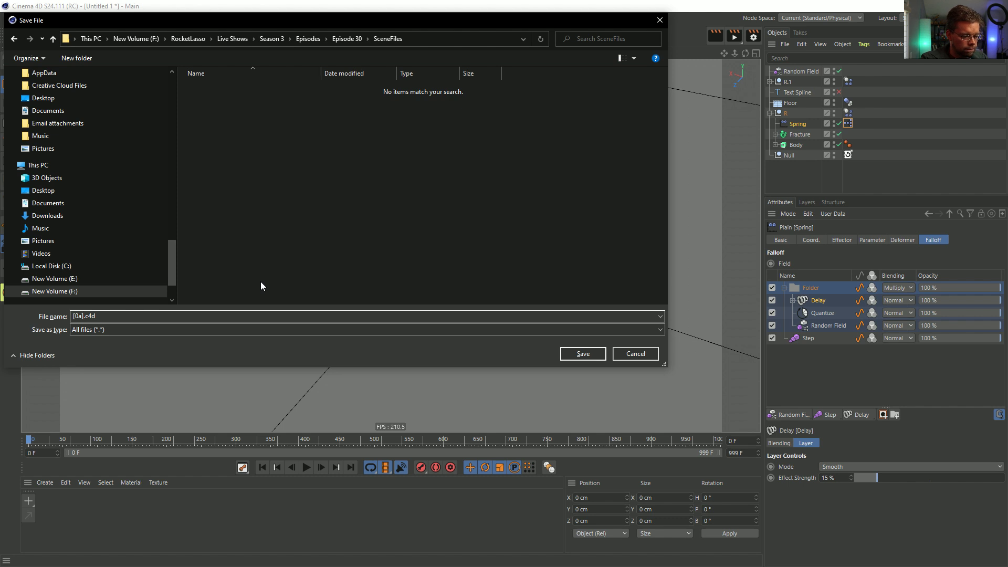
{"action": "type", "text": "JumpingR"}
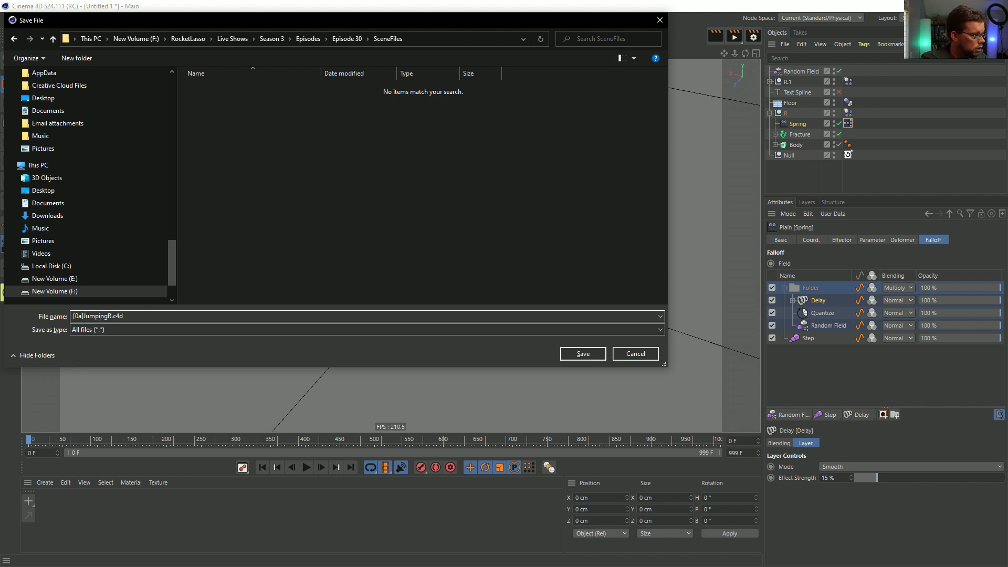
{"action": "key", "text": "Return"}
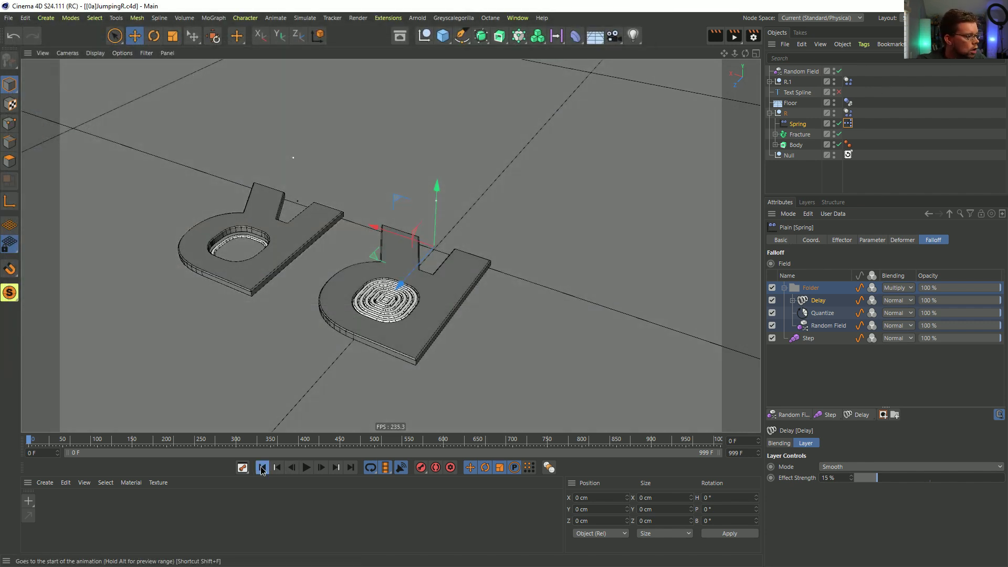
{"action": "left_click", "coordinate": [306, 468]}
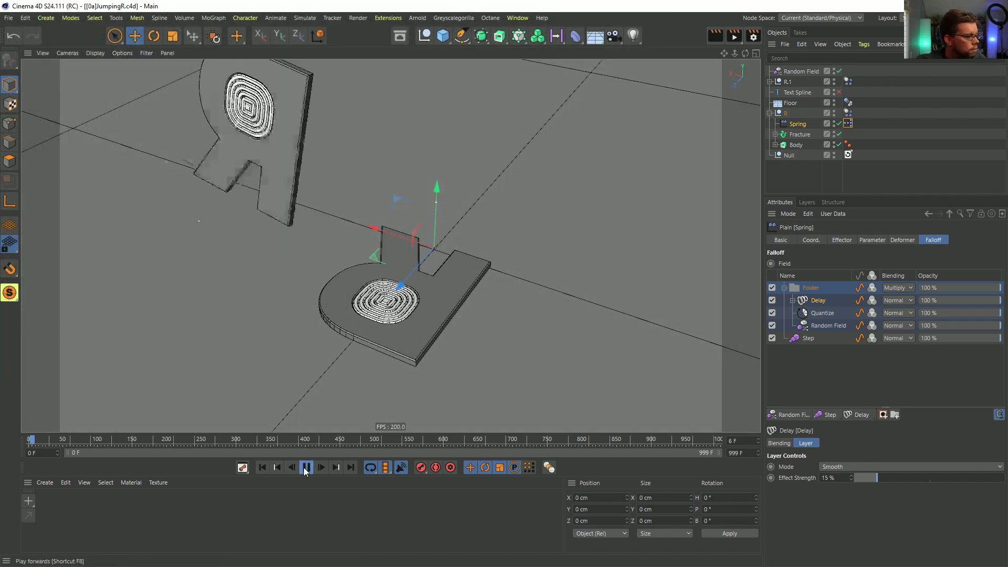
{"action": "left_click", "coordinate": [262, 468]}
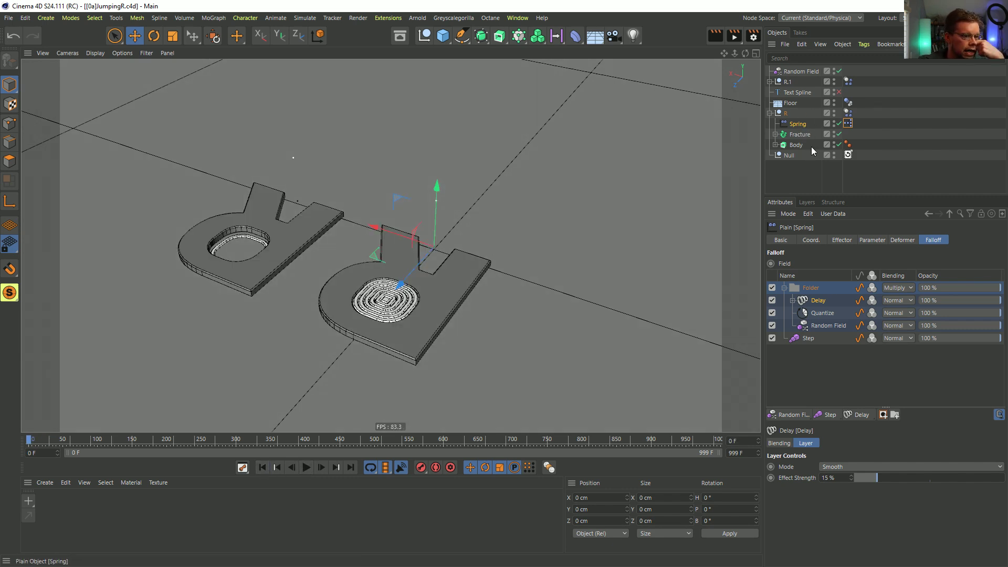
Step: Add a Group Field to the Spring effector's falloff and move the Delay, Quantize and Random Field layers into it
{"action": "left_click", "coordinate": [859, 419]}
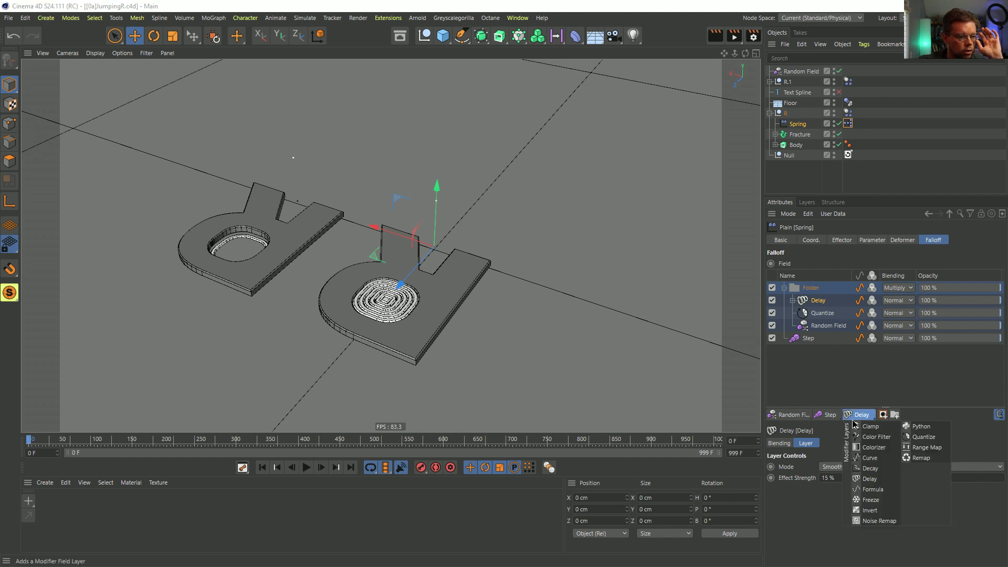
{"action": "left_click", "coordinate": [826, 416]}
{"action": "left_click", "coordinate": [798, 419]}
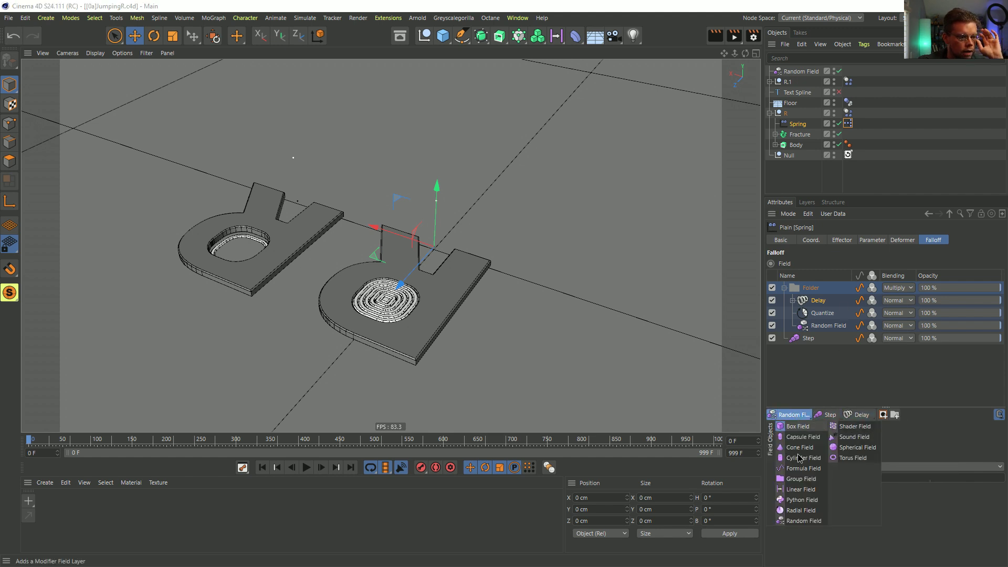
{"action": "left_click", "coordinate": [801, 479]}
{"action": "left_click", "coordinate": [817, 314]}
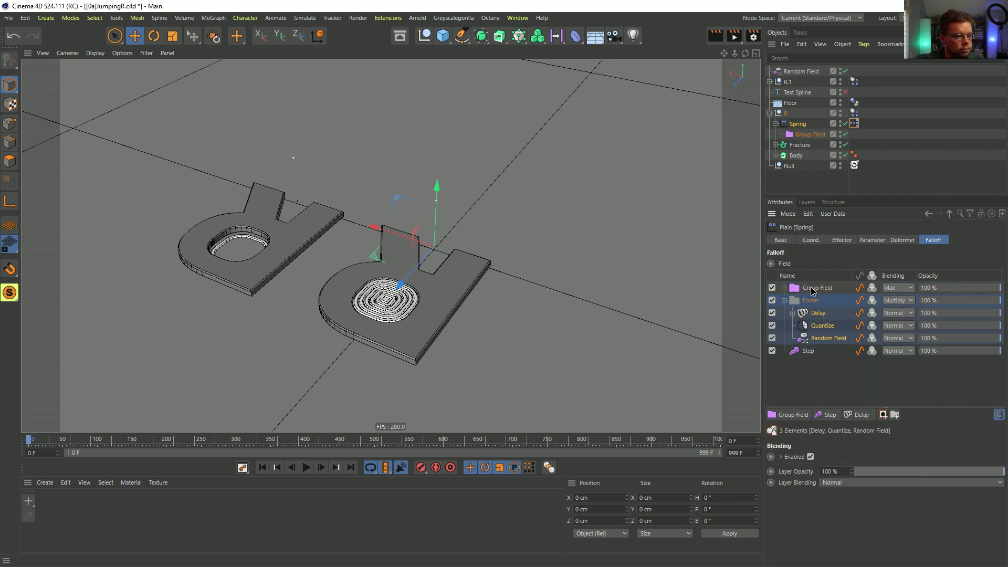
{"action": "left_click", "coordinate": [785, 289]}
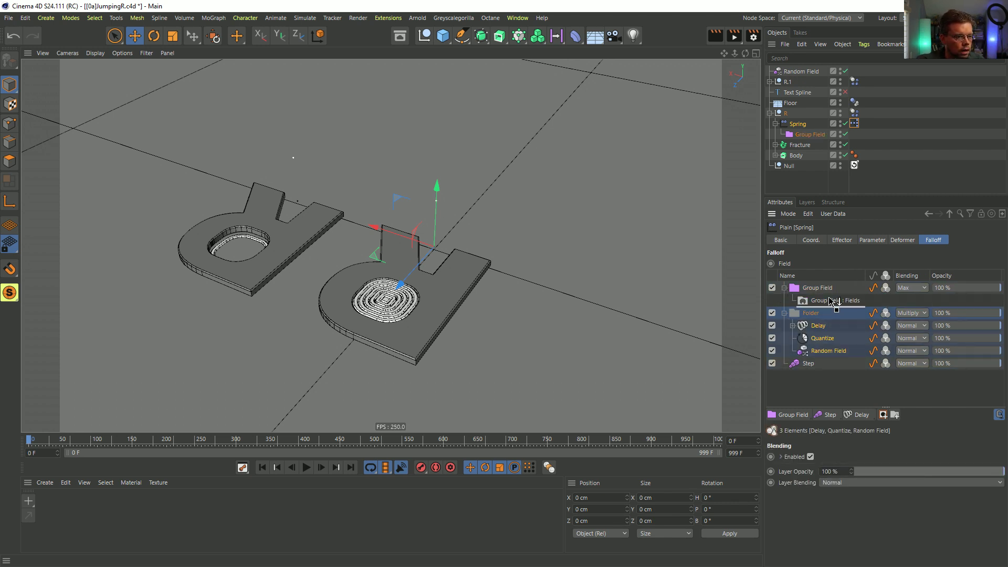
{"action": "left_click_drag", "start_coordinate": [829, 301], "coordinate": [830, 300]}
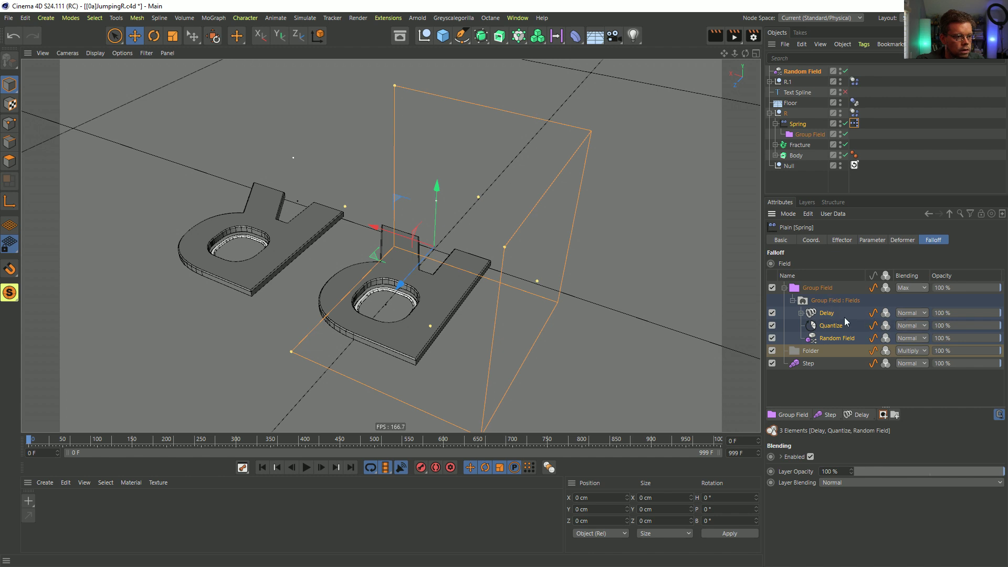
Step: Delete the empty folder from the Spring effector's falloff and set the Group Field's blending to Multiply
{"action": "left_click", "coordinate": [810, 355]}
{"action": "key", "text": "Delete"}
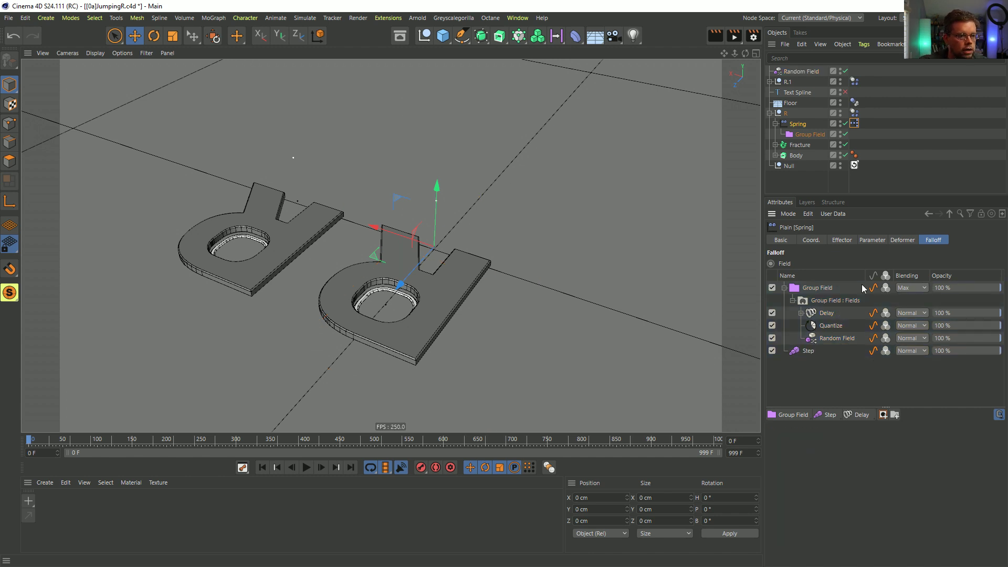
{"action": "left_click", "coordinate": [910, 289]}
{"action": "left_click", "coordinate": [912, 340]}
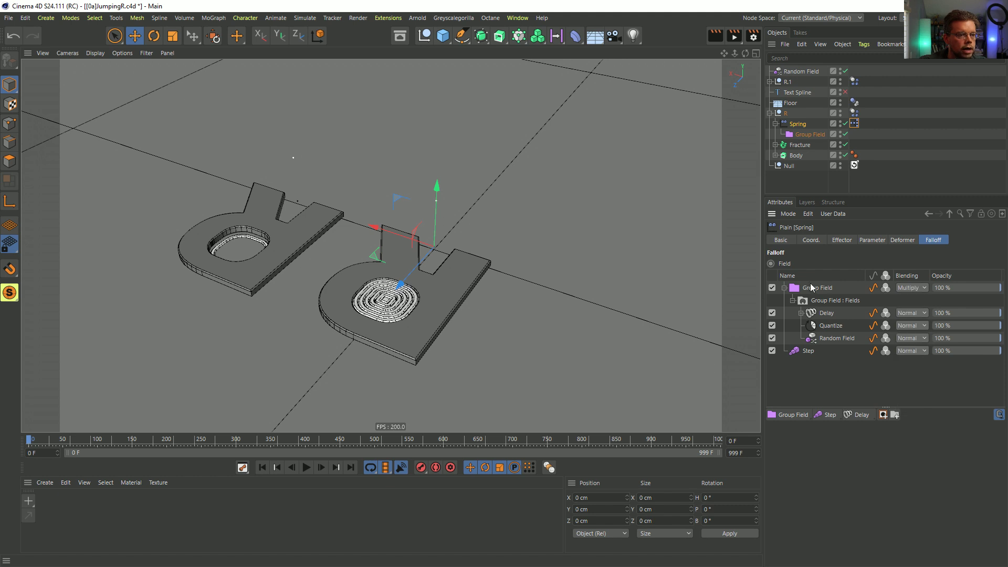
Step: Move the Group Field to the top of the object hierarchy, nest the Random Field under it, and collapse the R group
{"action": "left_click", "coordinate": [800, 144]}
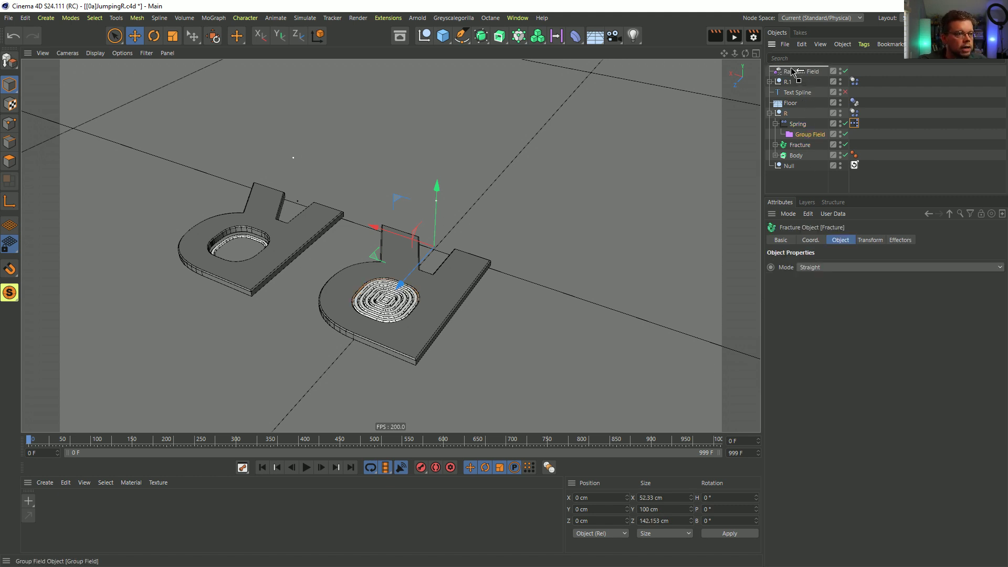
{"action": "left_click_drag", "start_coordinate": [791, 64], "coordinate": [792, 76]}
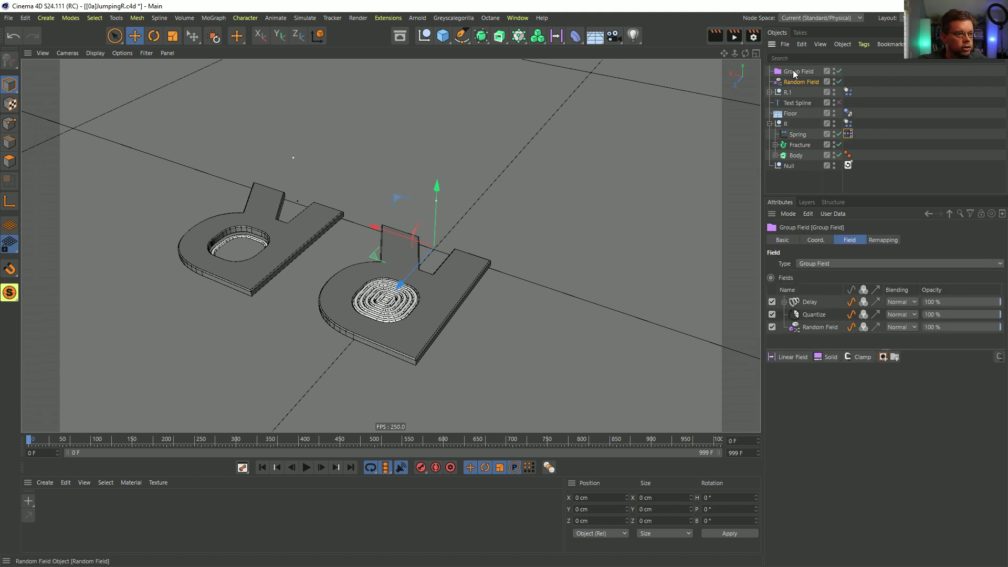
{"action": "left_click", "coordinate": [769, 124]}
{"action": "left_click", "coordinate": [784, 126]}
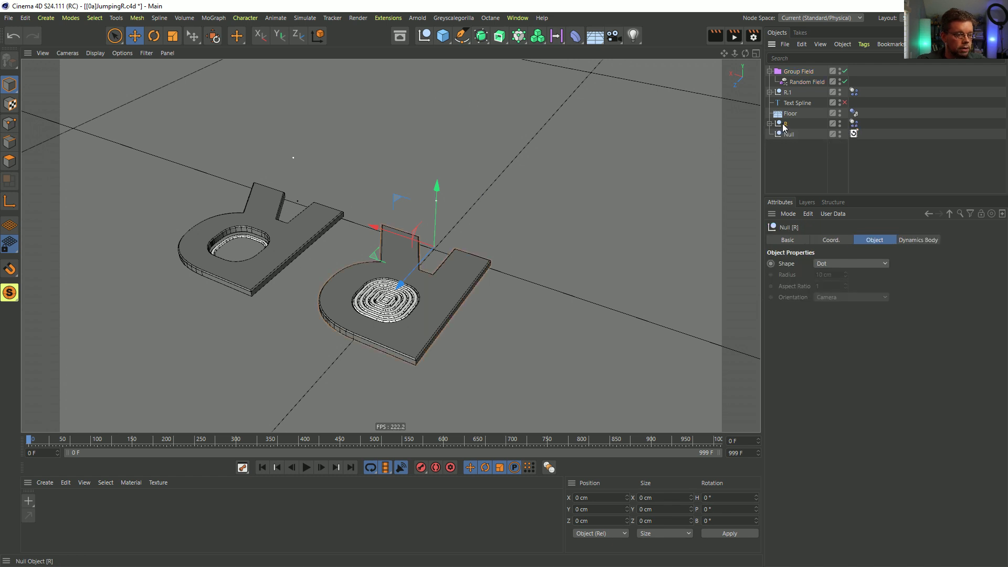
Step: Delete the duplicate letter group R.1 and play the simulation with the remaining R
{"action": "left_click", "coordinate": [791, 95]}
{"action": "key", "text": "Delete"}
{"action": "left_click", "coordinate": [785, 113]}
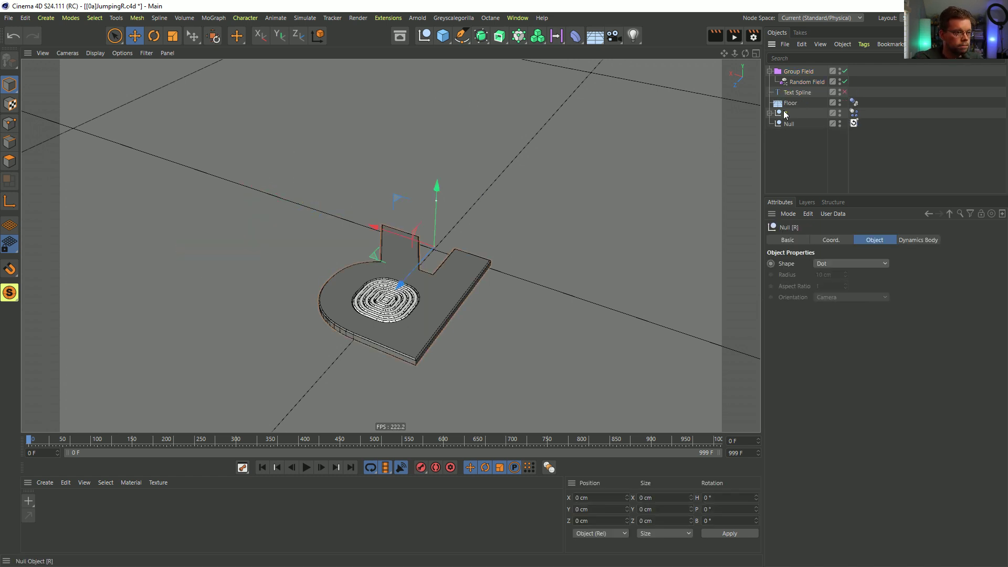
{"action": "left_click", "coordinate": [306, 467]}
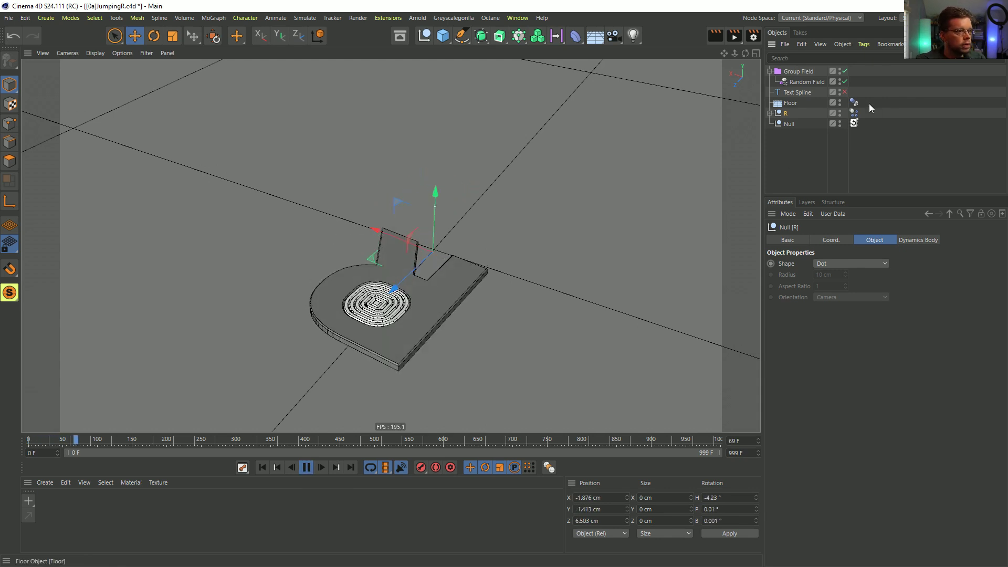
Step: Set the effect strength of the Delay layer inside the Group Field to 2% during playback
{"action": "left_click", "coordinate": [787, 83]}
{"action": "left_click", "coordinate": [794, 71]}
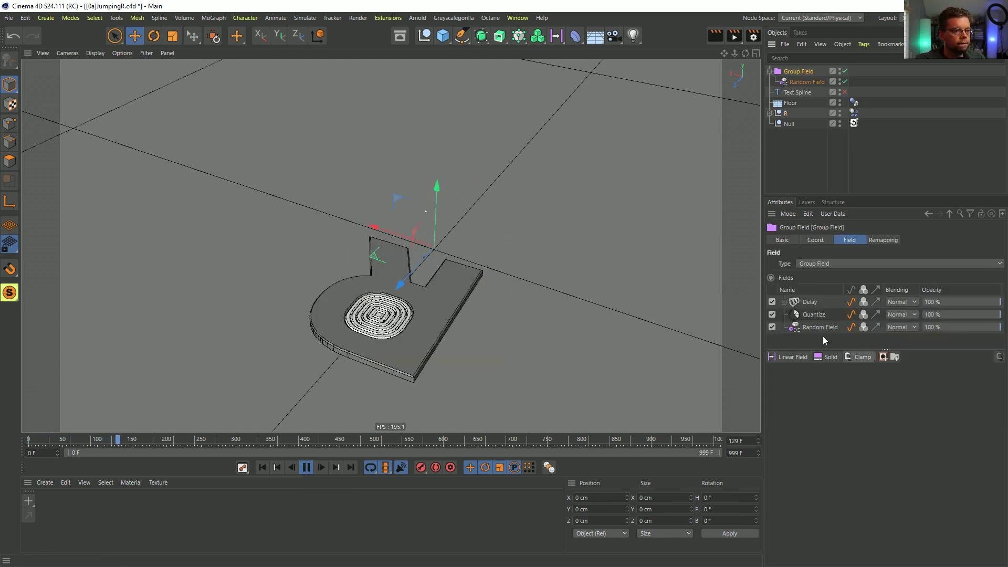
{"action": "left_click", "coordinate": [809, 303]}
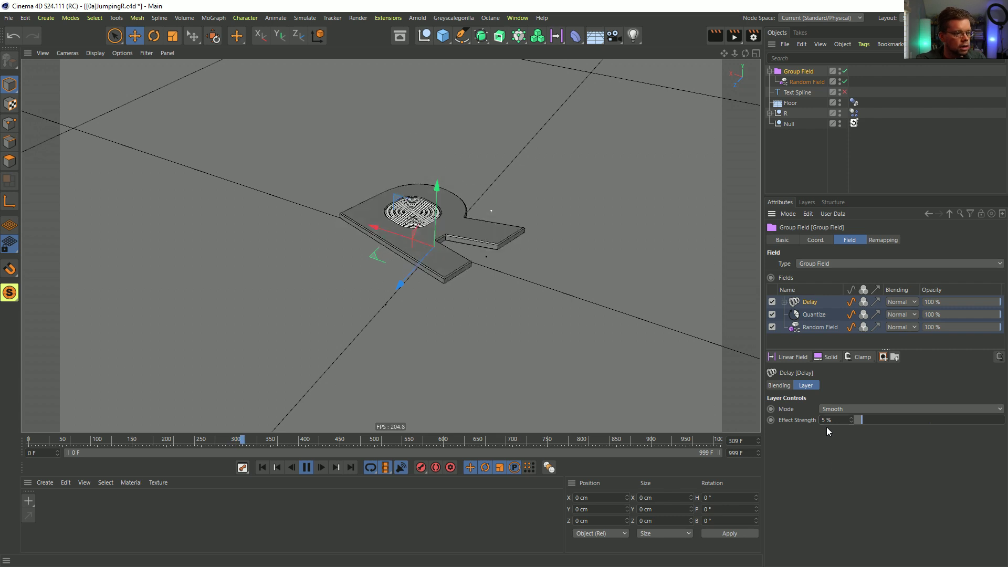
{"action": "key", "text": "Return"}
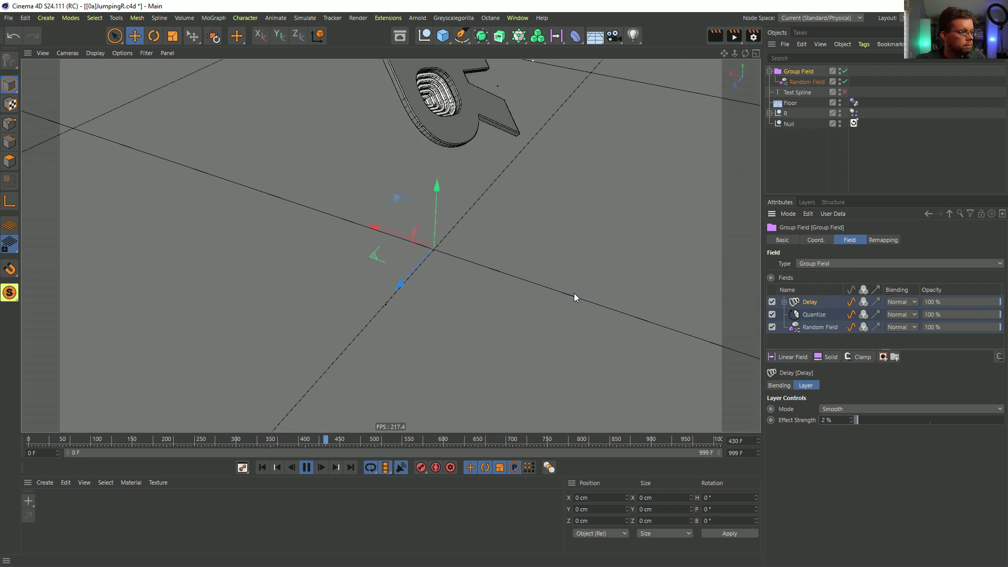
Step: Set the Random Field's animation speed to 55%, review the letter's motion, and return to the first frame
{"action": "left_click", "coordinate": [807, 81]}
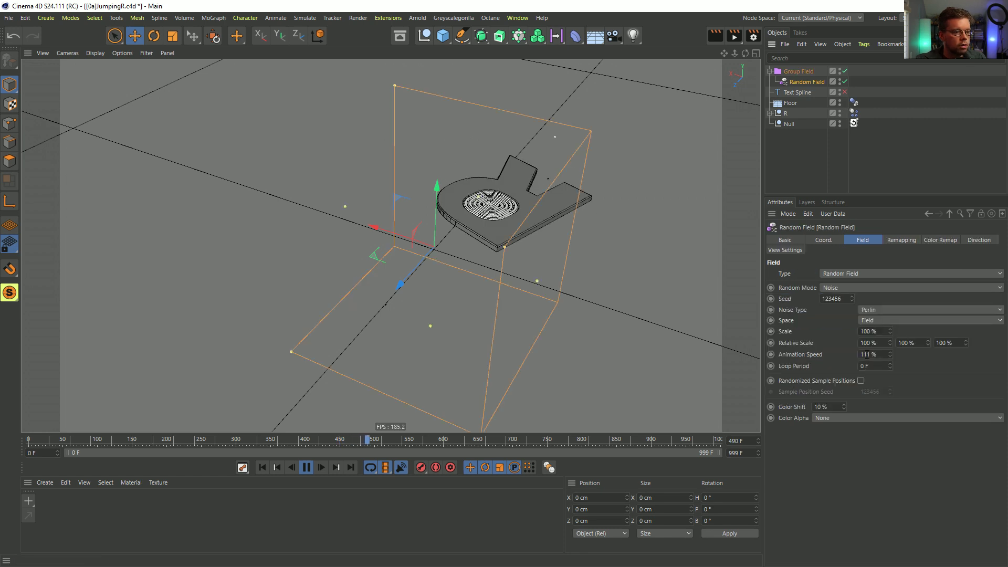
{"action": "type", "text": "55"}
{"action": "key", "text": "Return"}
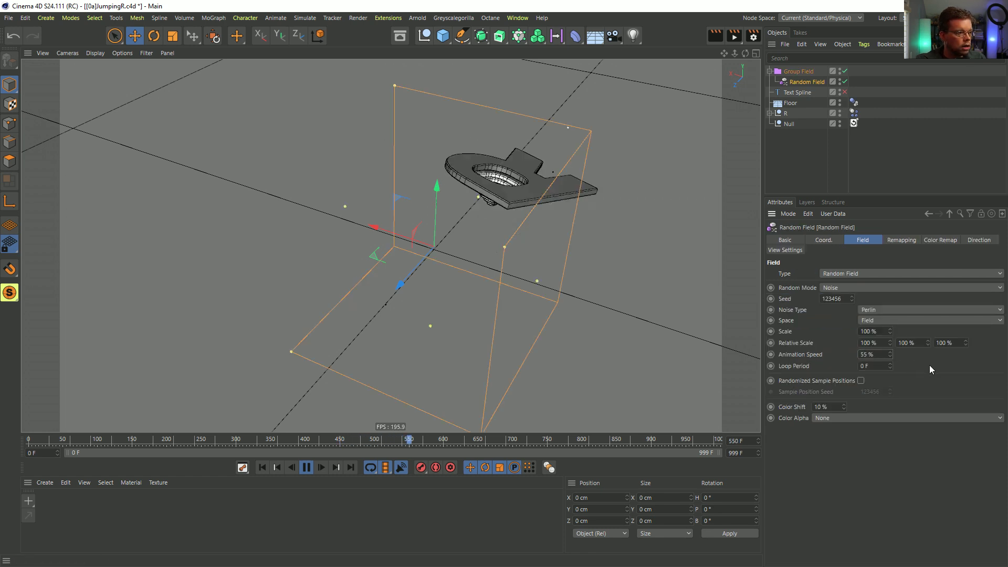
{"action": "left_click_drag", "start_coordinate": [527, 276], "coordinate": [498, 282], "text": "alt"}
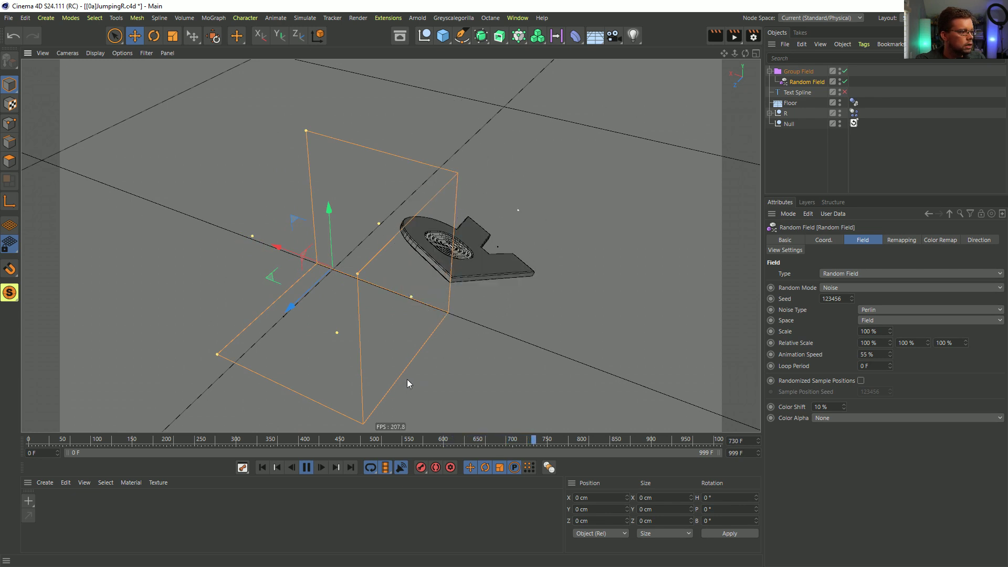
{"action": "left_click", "coordinate": [307, 467]}
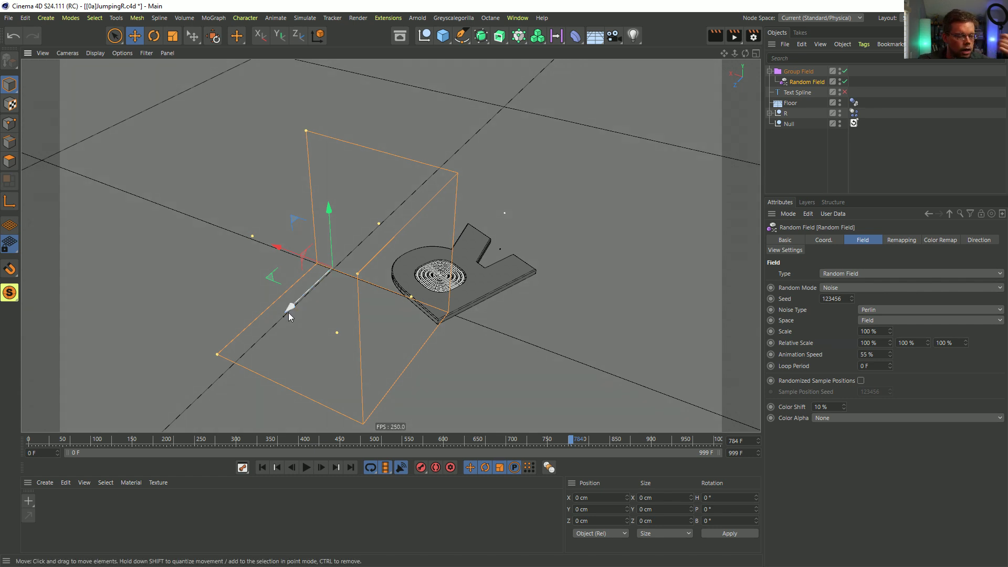
{"action": "left_click", "coordinate": [260, 468]}
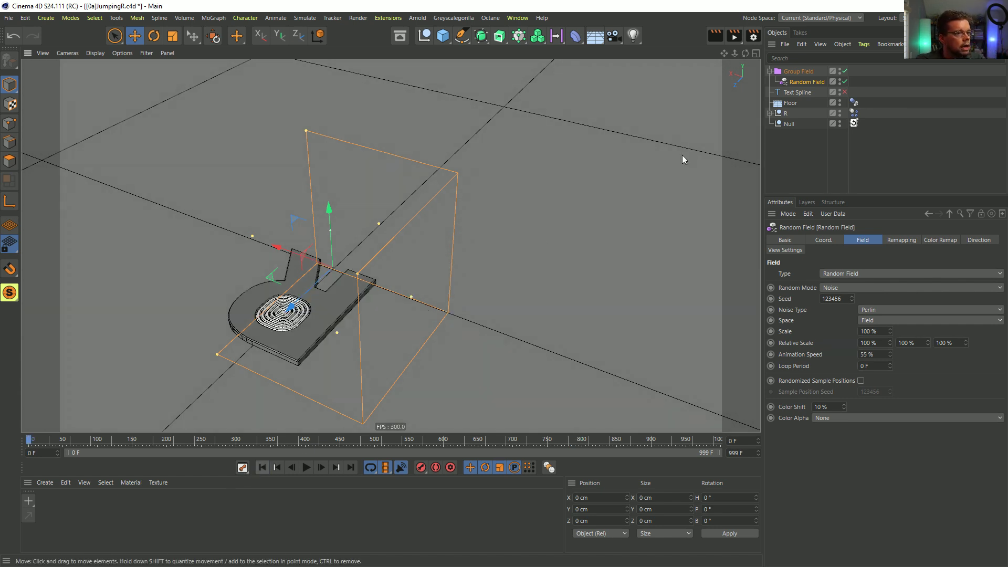
Step: Place the R group inside a grid-array Cloner and play the simulation of all the cloned letters
{"action": "left_click", "coordinate": [785, 114]}
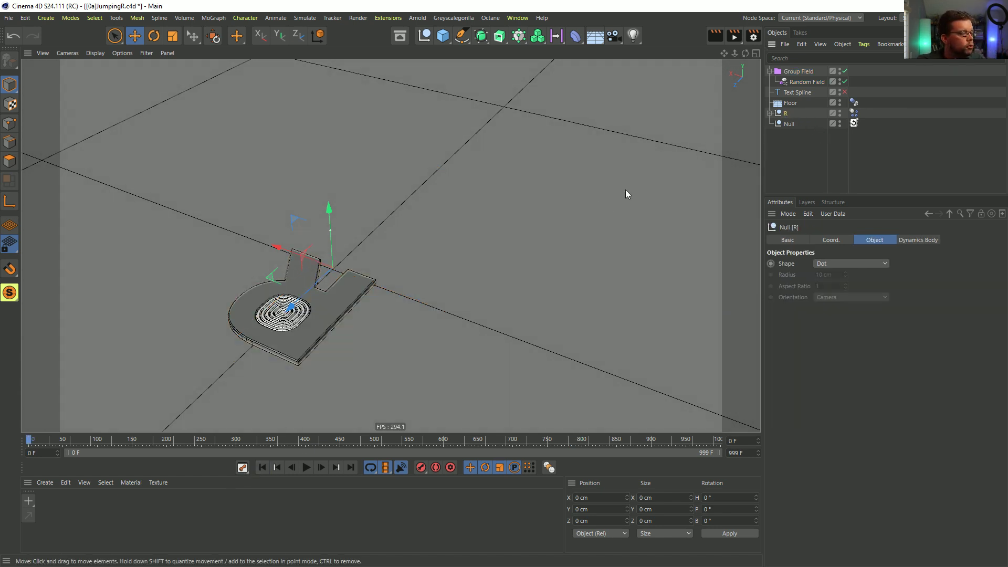
{"action": "left_click", "coordinate": [519, 36], "text": "alt"}
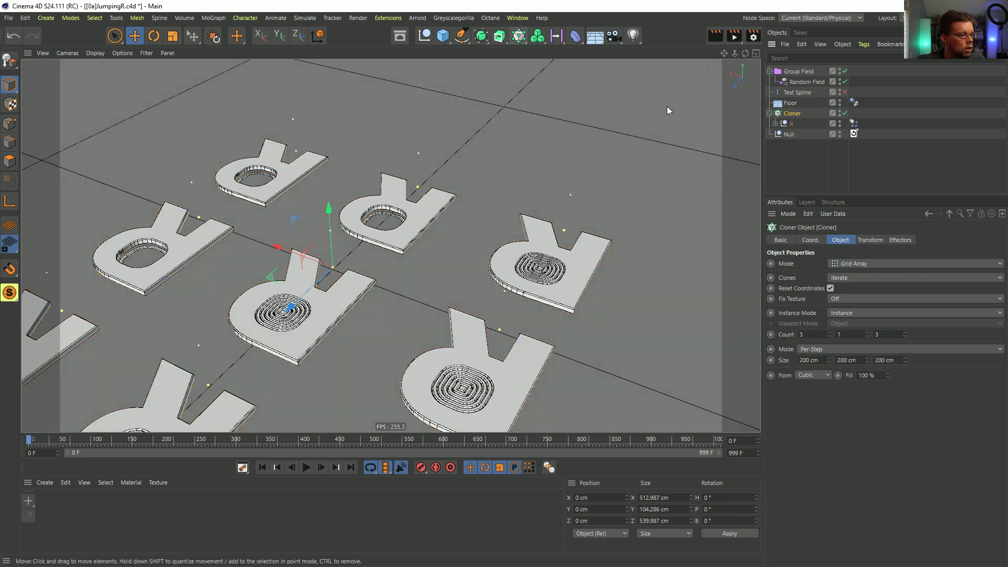
{"action": "scroll", "coordinate": [448, 270], "scroll_direction": "down", "scroll_amount": 6}
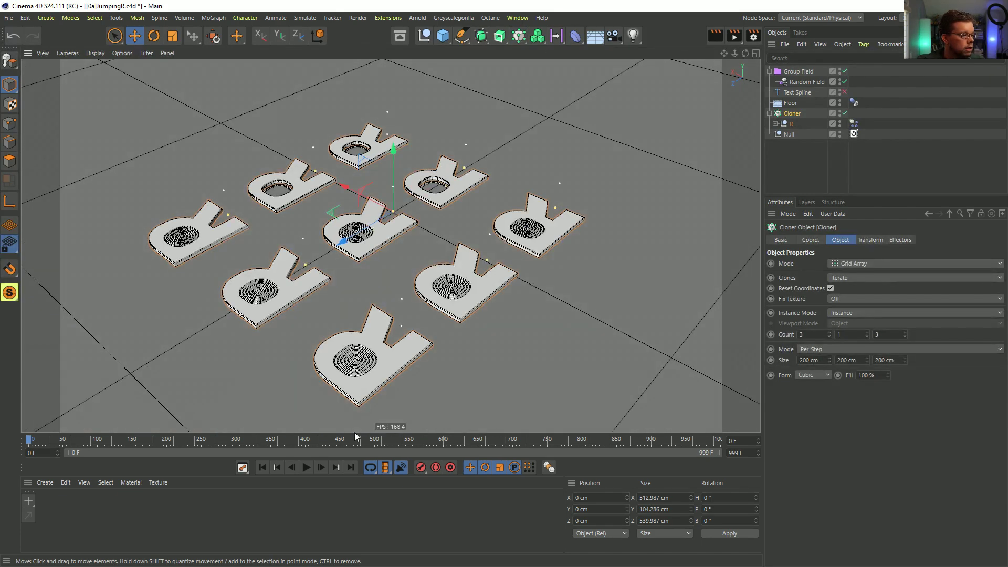
{"action": "left_click", "coordinate": [306, 468]}
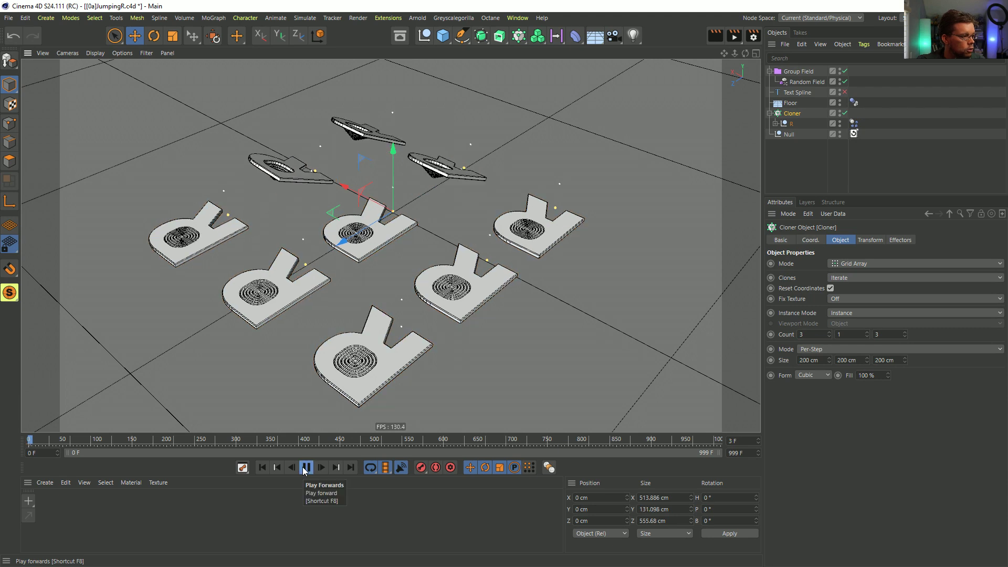
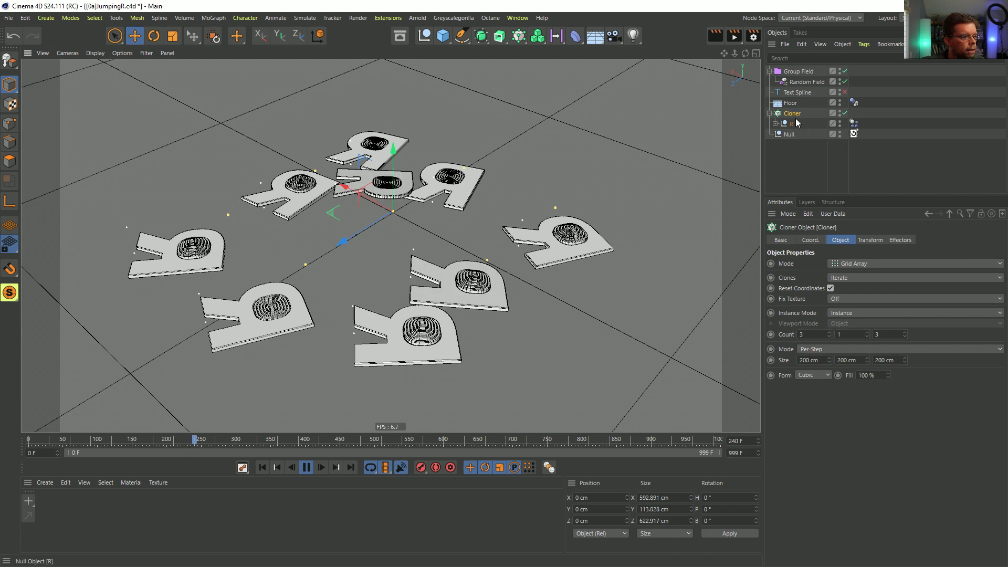
Step: Stop playback at the first frame, group the Cloner under a null, and store that hierarchy with a Recall tag
{"action": "left_click", "coordinate": [307, 467]}
{"action": "left_click", "coordinate": [263, 467]}
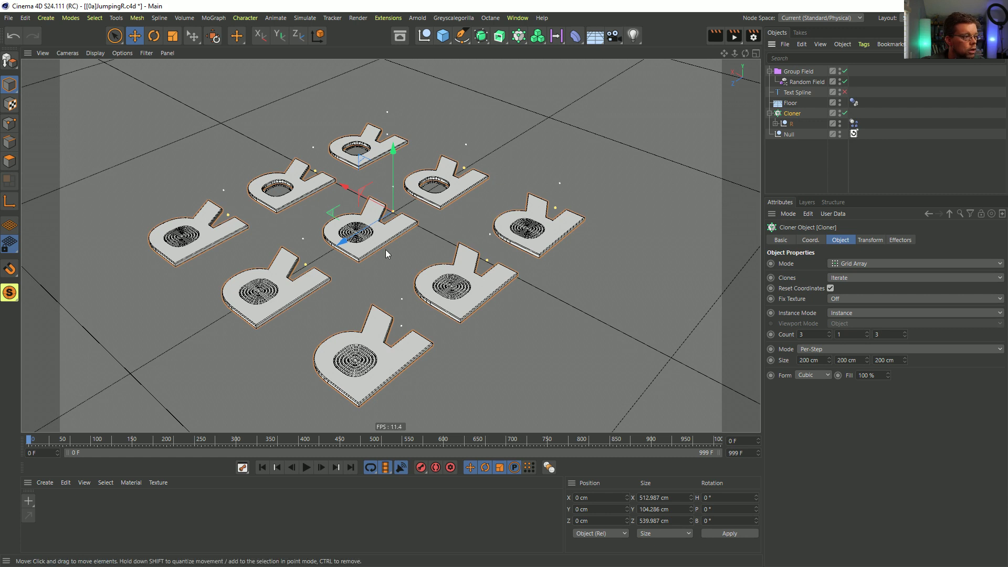
{"action": "key", "text": "alt+g"}
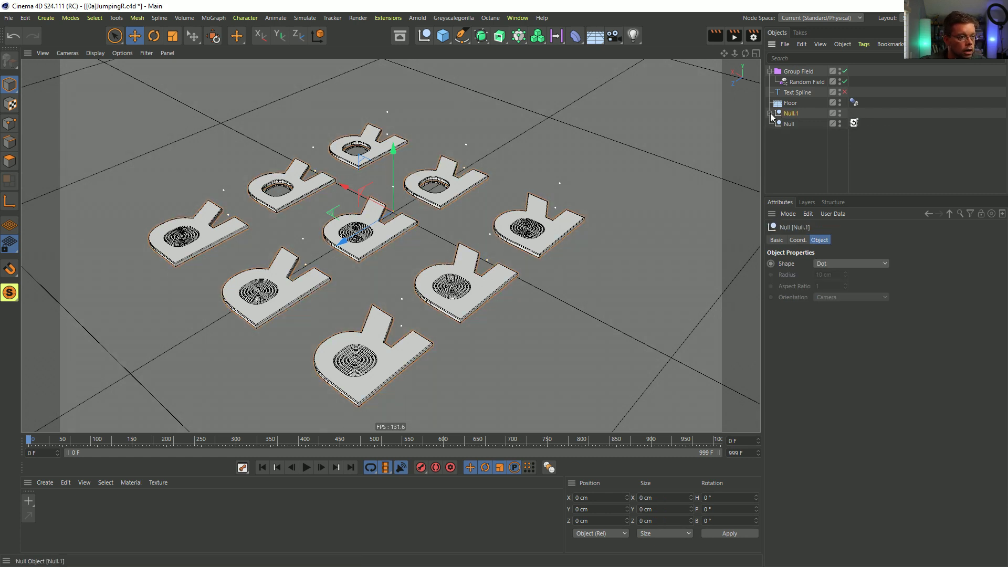
{"action": "right_click", "coordinate": [789, 114]}
{"action": "left_click", "coordinate": [809, 198]}
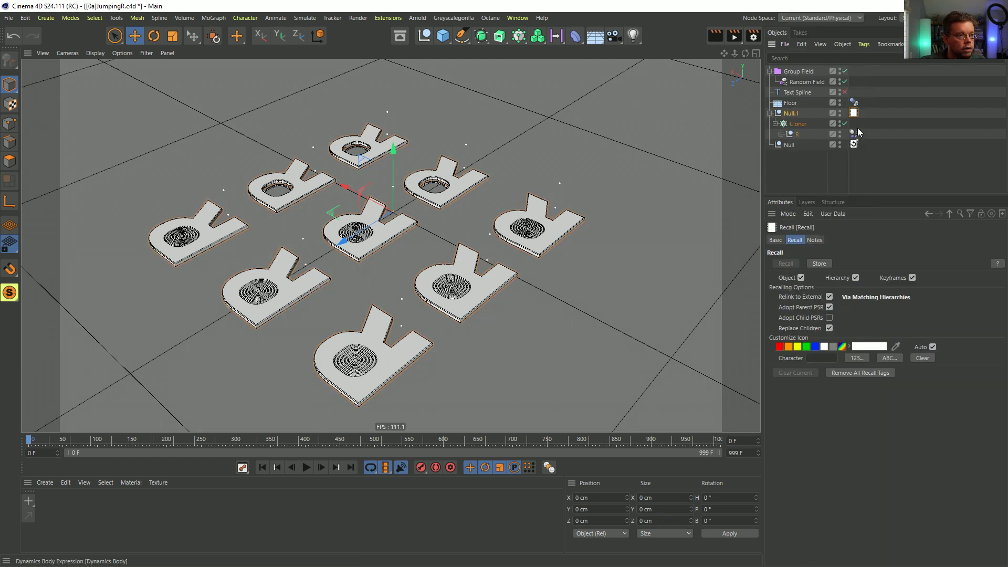
Step: Convert the Cloner into editable objects and play the simulation of the separate R groups
{"action": "left_click", "coordinate": [796, 125]}
{"action": "key", "text": "c"}
{"action": "scroll", "coordinate": [483, 198], "scroll_direction": "down", "scroll_amount": 2}
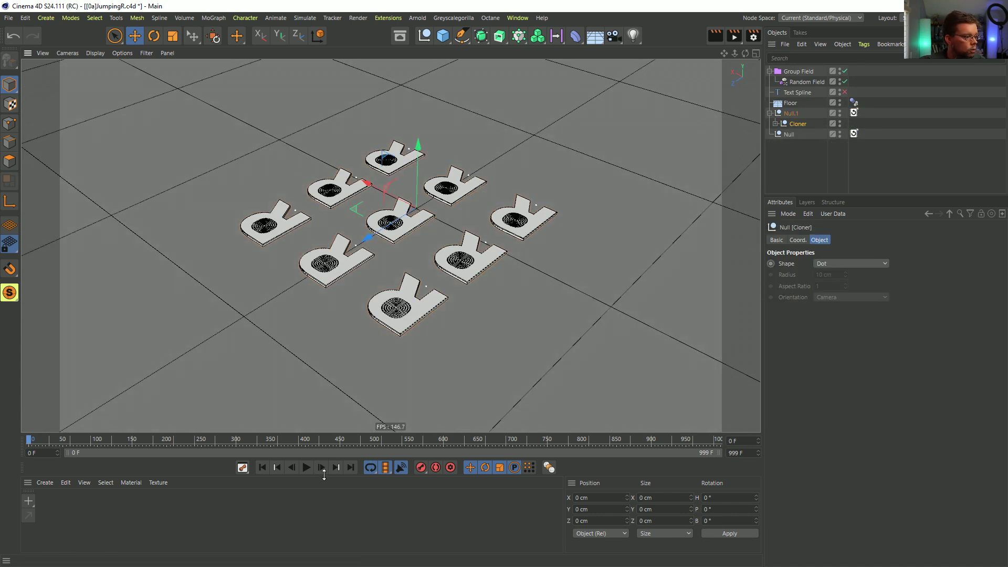
{"action": "left_click", "coordinate": [306, 468]}
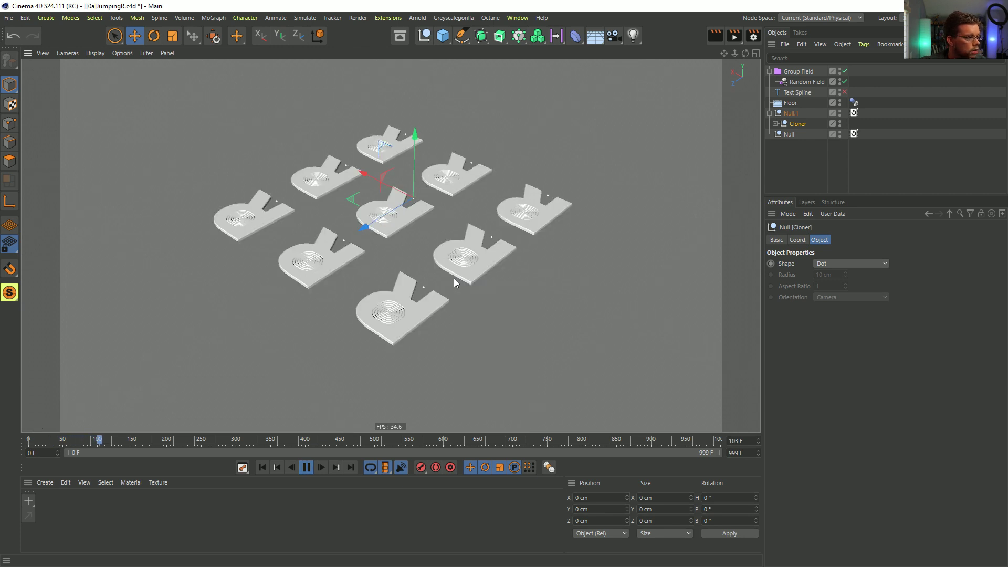
Step: Examine the XPresso graph on the Spring of the first converted R clone, checking its two Global Position . Y object nodes
{"action": "left_click", "coordinate": [776, 124]}
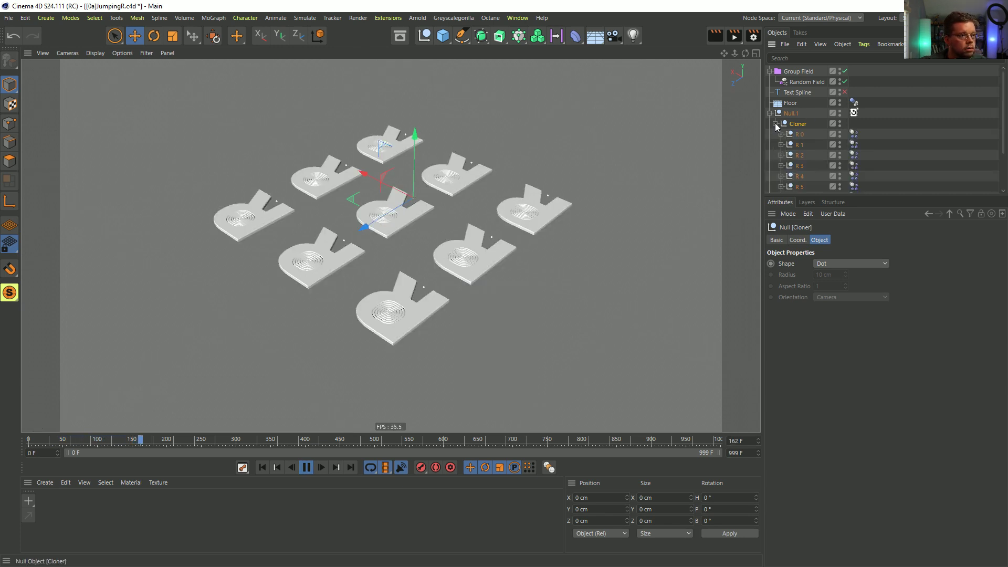
{"action": "left_click", "coordinate": [782, 135]}
{"action": "left_click", "coordinate": [854, 145]}
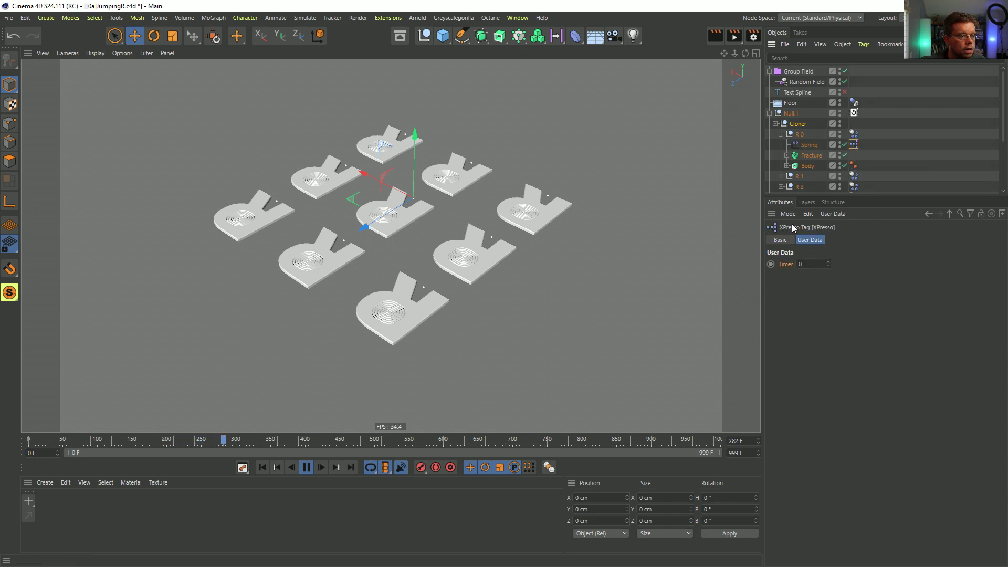
{"action": "double_click", "coordinate": [854, 144]}
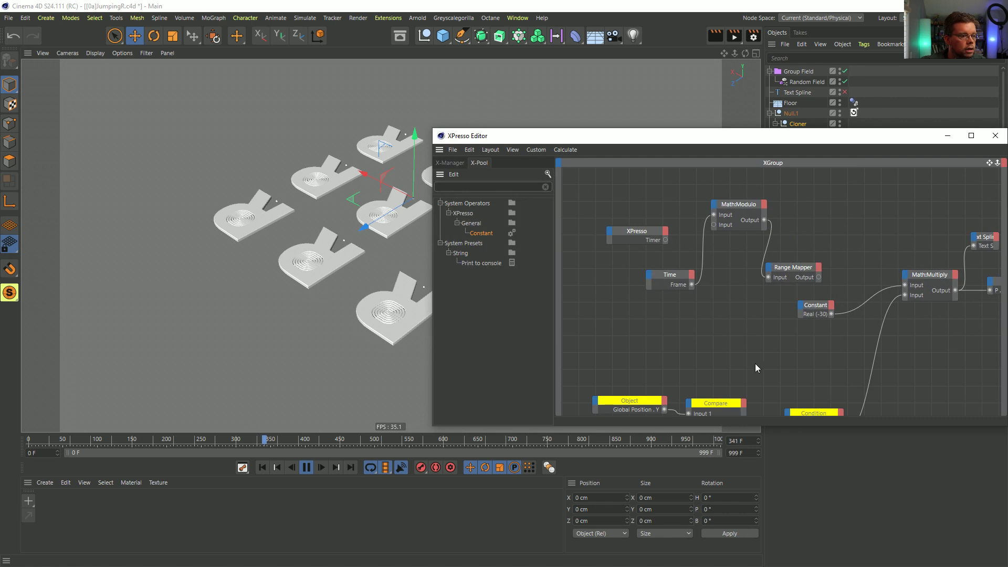
{"action": "middle_click_drag", "start_coordinate": [767, 292], "coordinate": [808, 273], "text": "alt"}
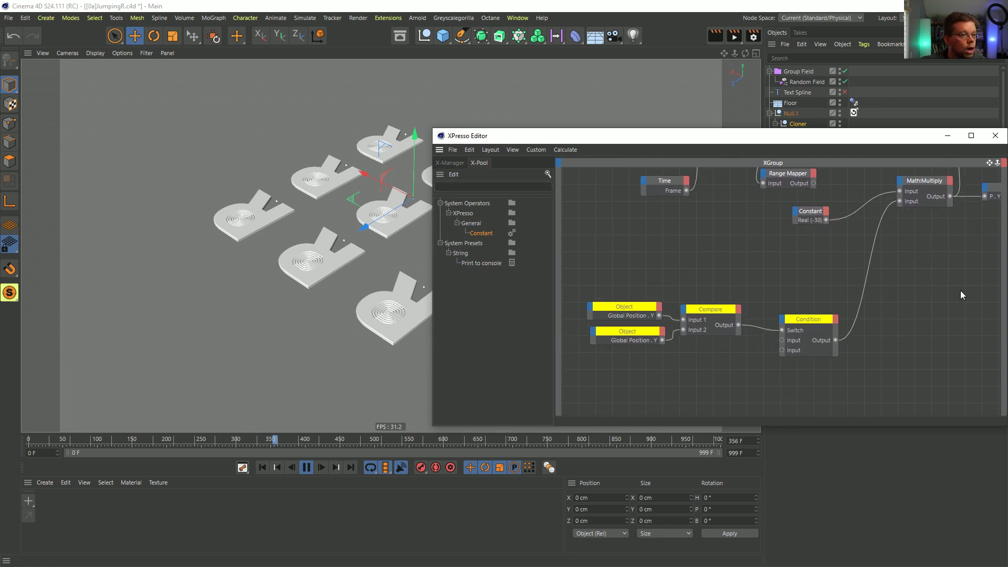
{"action": "left_click", "coordinate": [996, 136]}
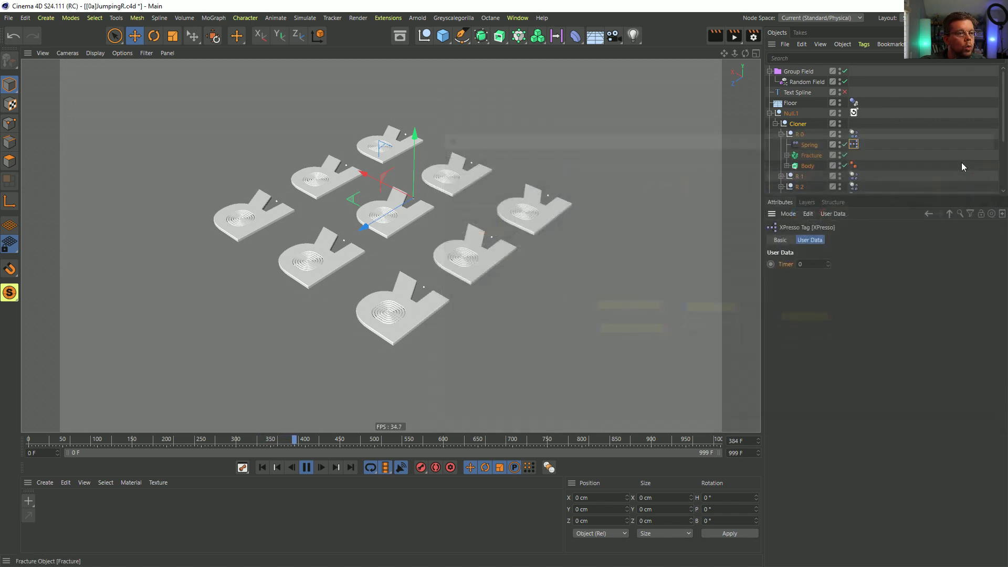
Step: Stop playback at the first frame and recall the stored Cloner hierarchy of Null.1
{"action": "left_click", "coordinate": [306, 467]}
{"action": "left_click", "coordinate": [262, 469]}
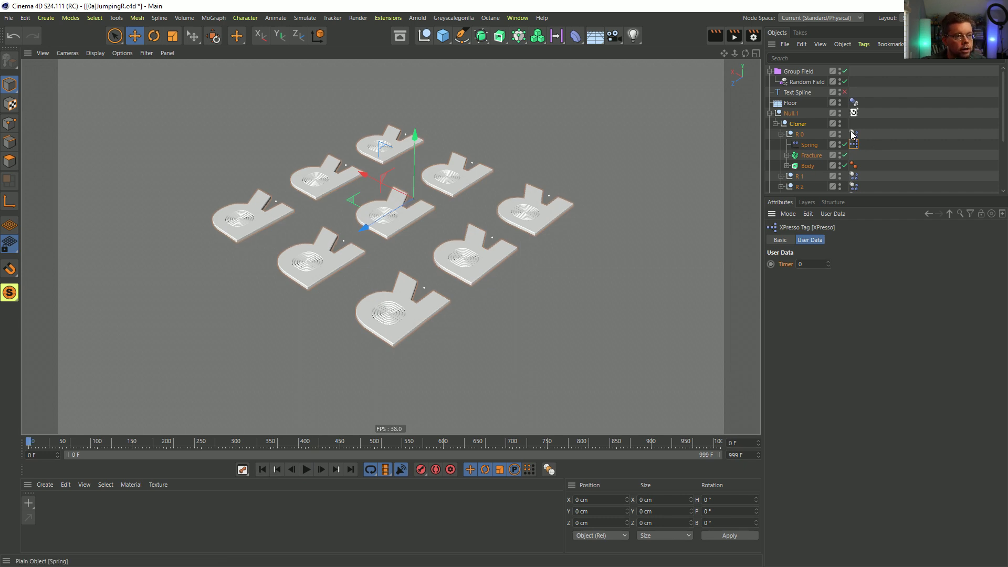
{"action": "double_click", "coordinate": [853, 113]}
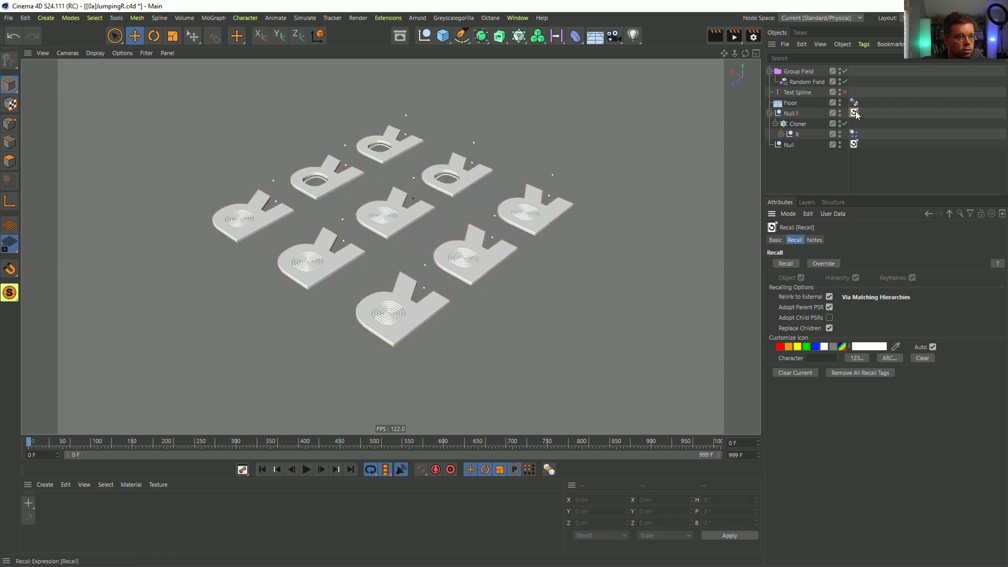
Step: Expand the cloned R group down to the Fracture's children and select the Y+ and Y- nulls
{"action": "left_click", "coordinate": [783, 134]}
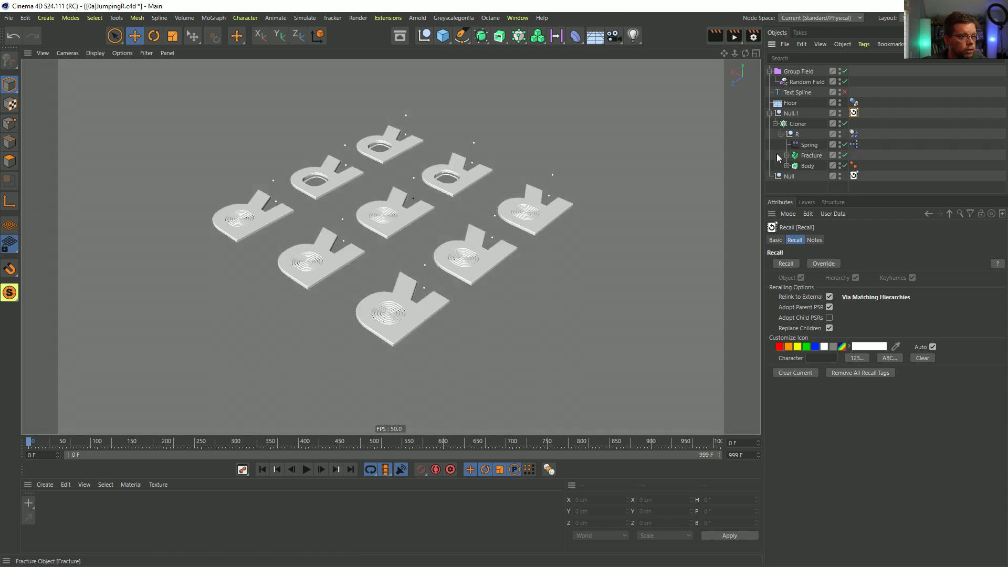
{"action": "scroll", "coordinate": [543, 195], "scroll_direction": "up", "scroll_amount": 2}
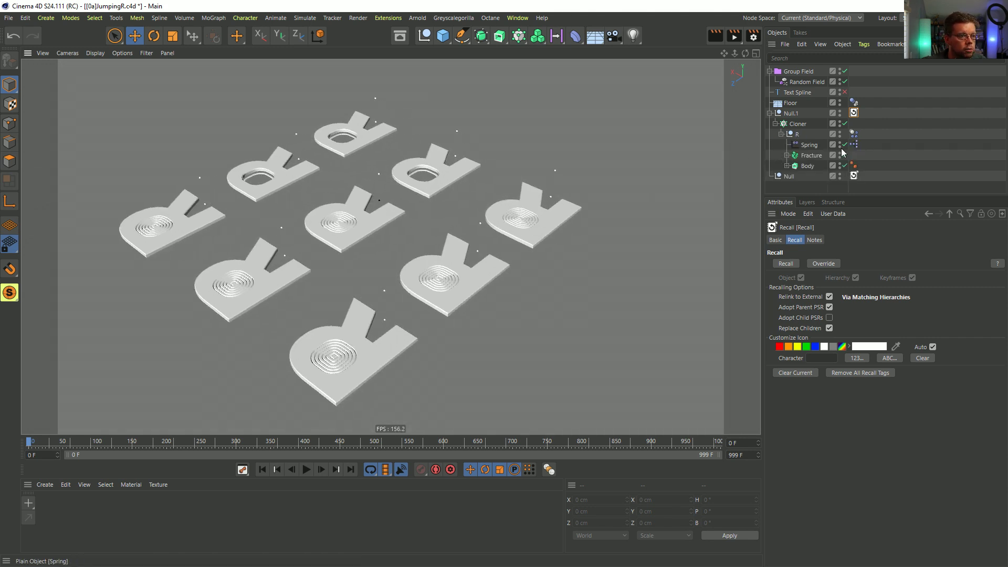
{"action": "left_click", "coordinate": [786, 156]}
{"action": "left_click", "coordinate": [805, 166]}
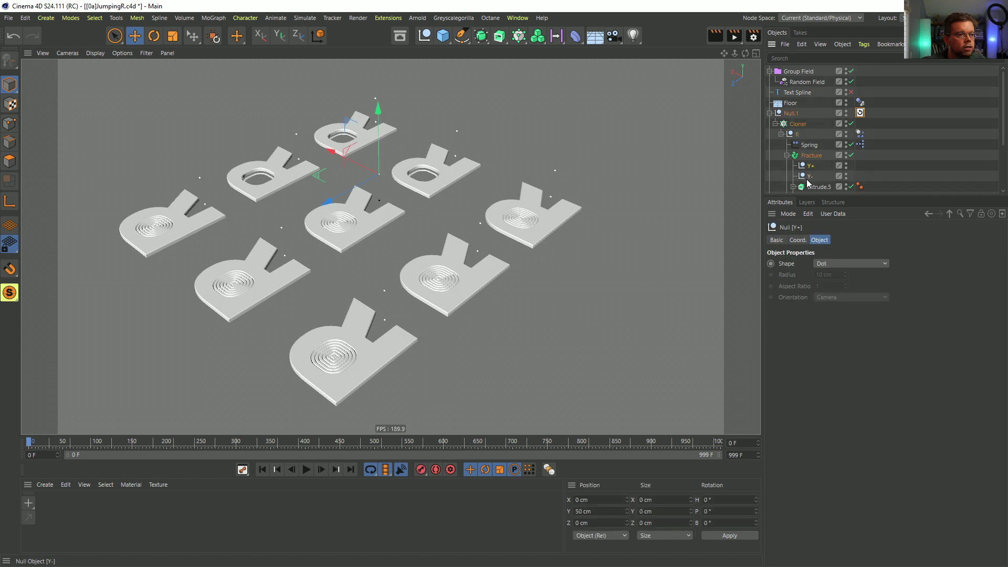
{"action": "left_click", "coordinate": [808, 177], "text": "ctrl"}
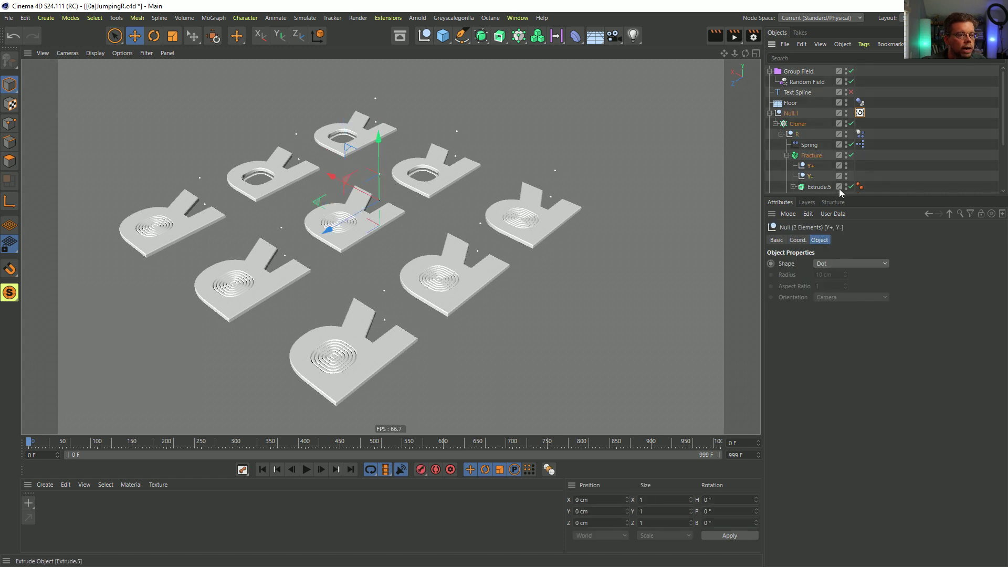
{"action": "left_click_drag", "start_coordinate": [835, 196], "coordinate": [824, 293]}
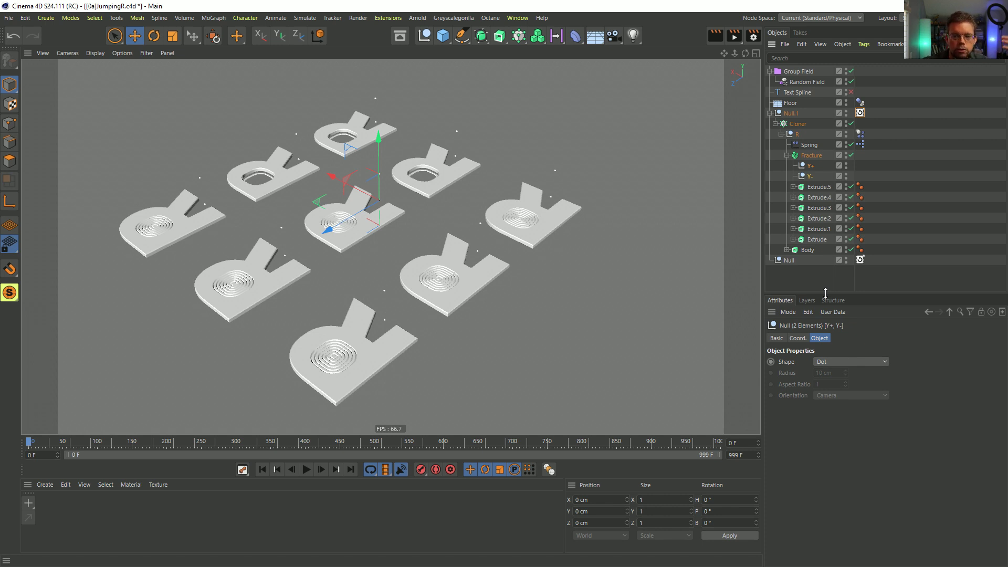
Step: Create an editable plane and delete all of its points to leave an empty polygon object
{"action": "left_click", "coordinate": [443, 37]}
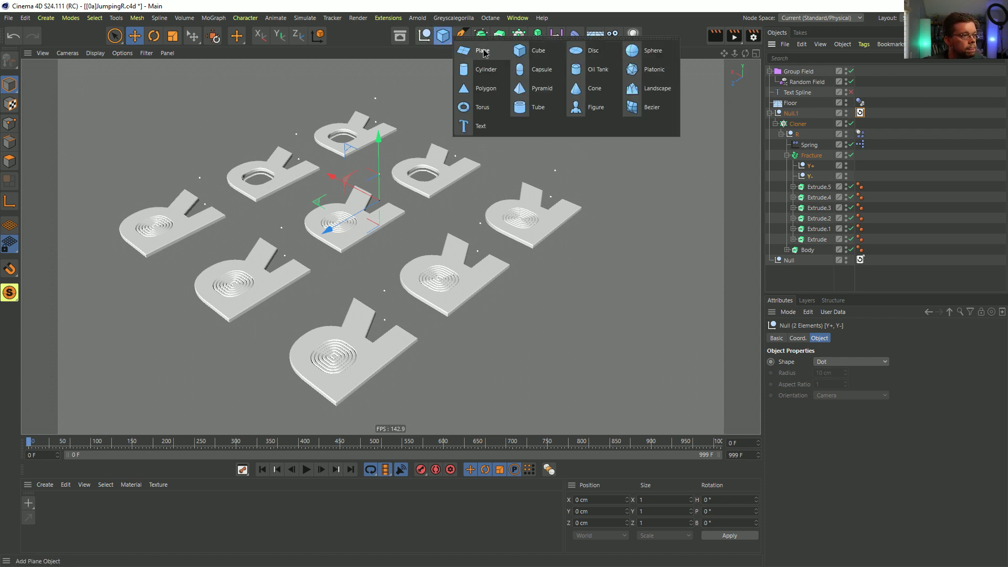
{"action": "left_click", "coordinate": [484, 53]}
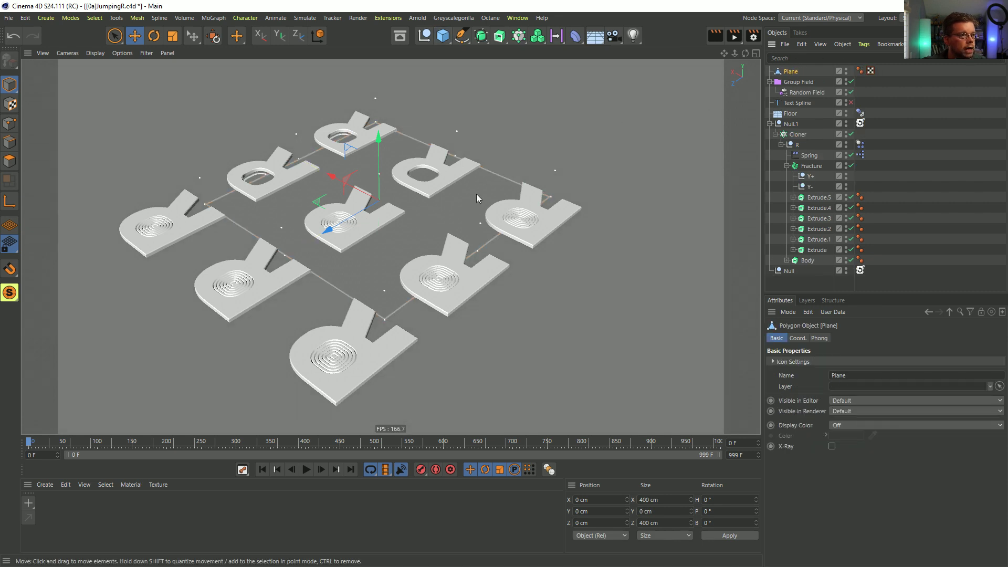
{"action": "left_click", "coordinate": [9, 124]}
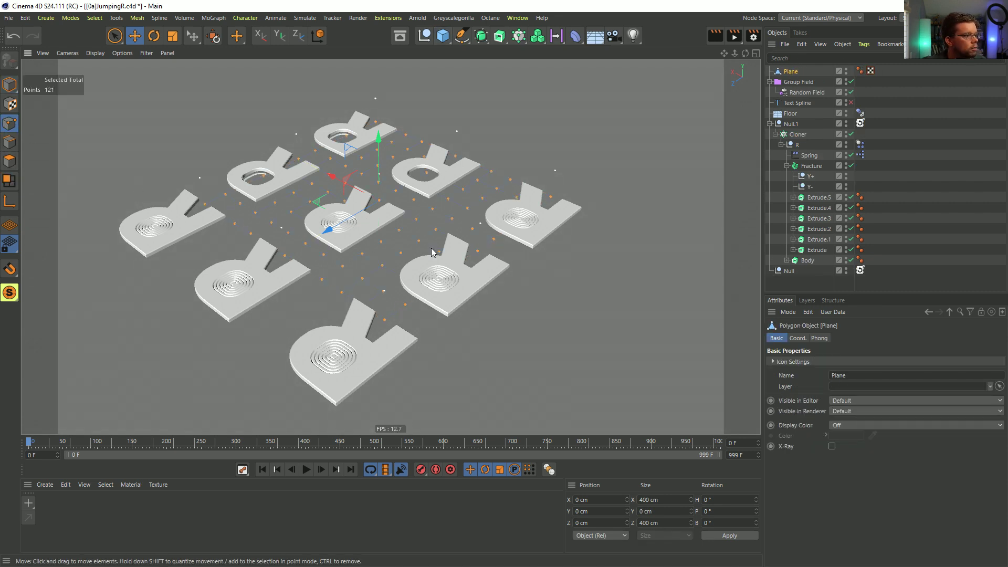
{"action": "key", "text": "Delete"}
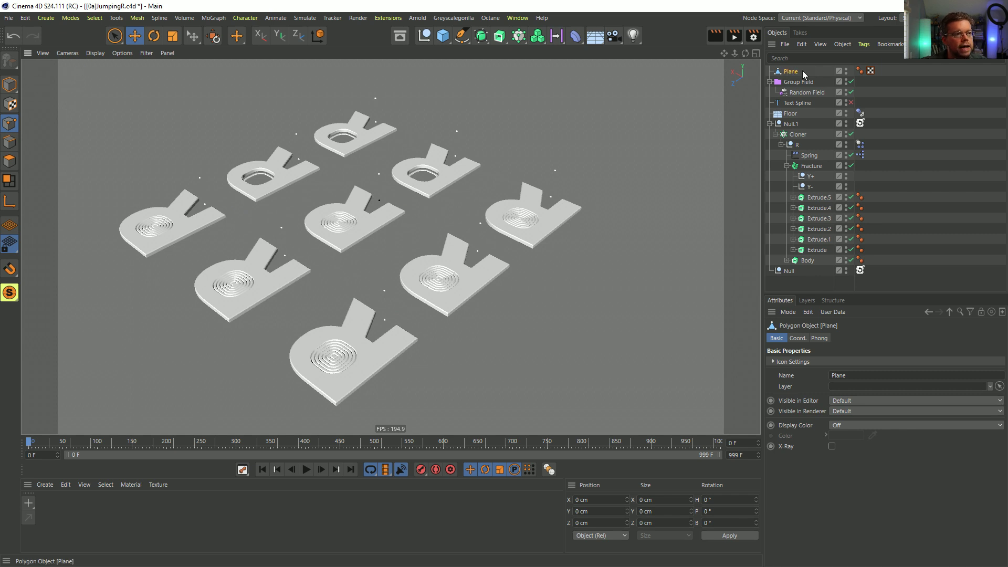
Step: Place two copies of the empty plane inside the Fracture and name them Y+ and Y-
{"action": "key", "text": "Return"}
{"action": "left_click_drag", "start_coordinate": [788, 73], "coordinate": [820, 173]}
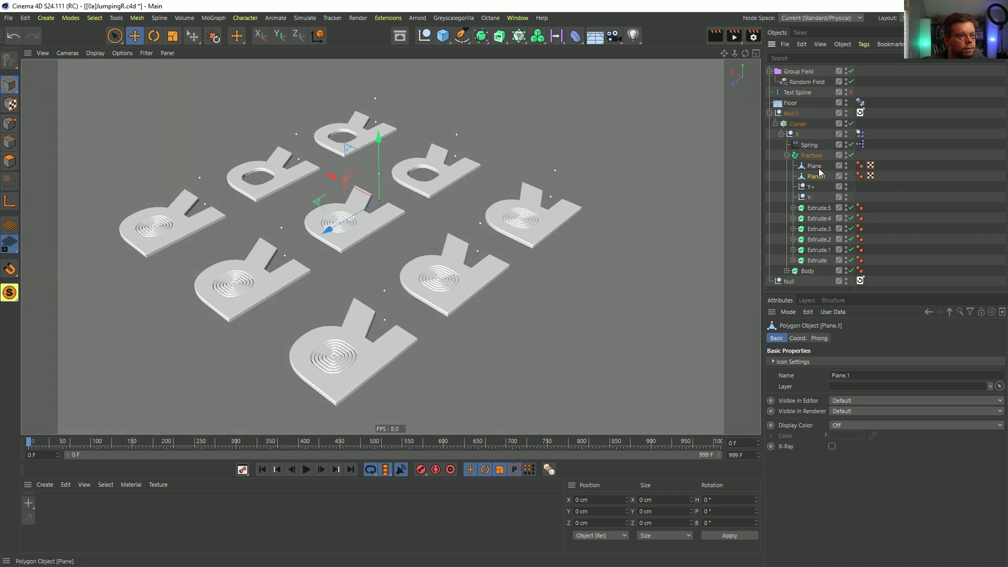
{"action": "double_click", "coordinate": [819, 183]}
{"action": "key", "text": "Return"}
{"action": "double_click", "coordinate": [815, 166]}
{"action": "type", "text": "Y+"}
{"action": "key", "text": "Return"}
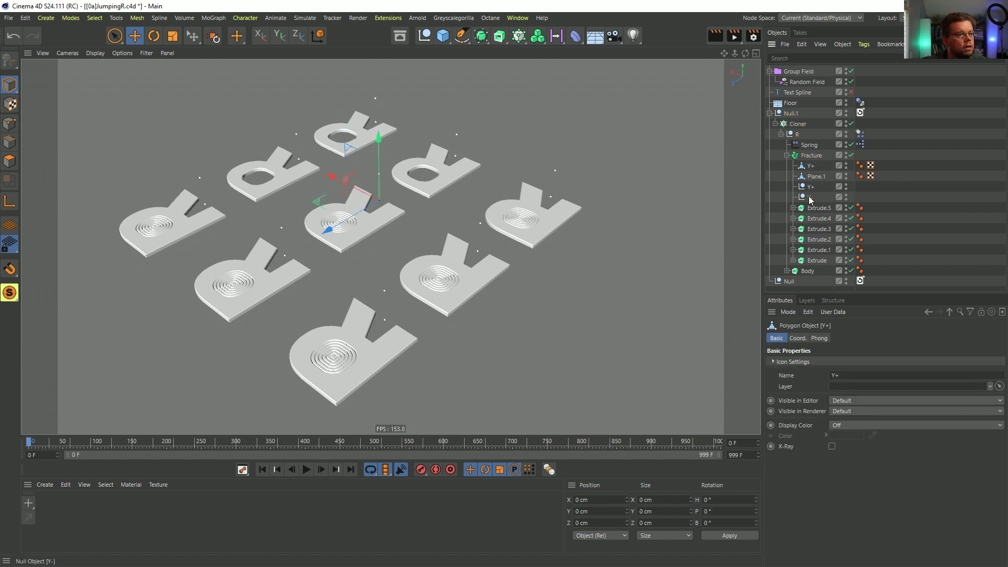
{"action": "double_click", "coordinate": [818, 177]}
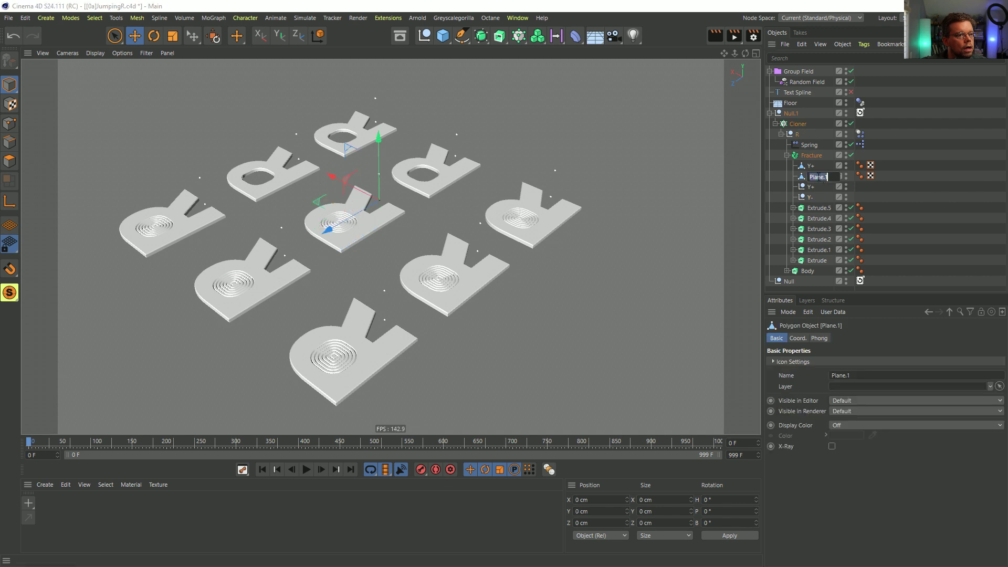
{"action": "type", "text": "Y-"}
{"action": "key", "text": "Return"}
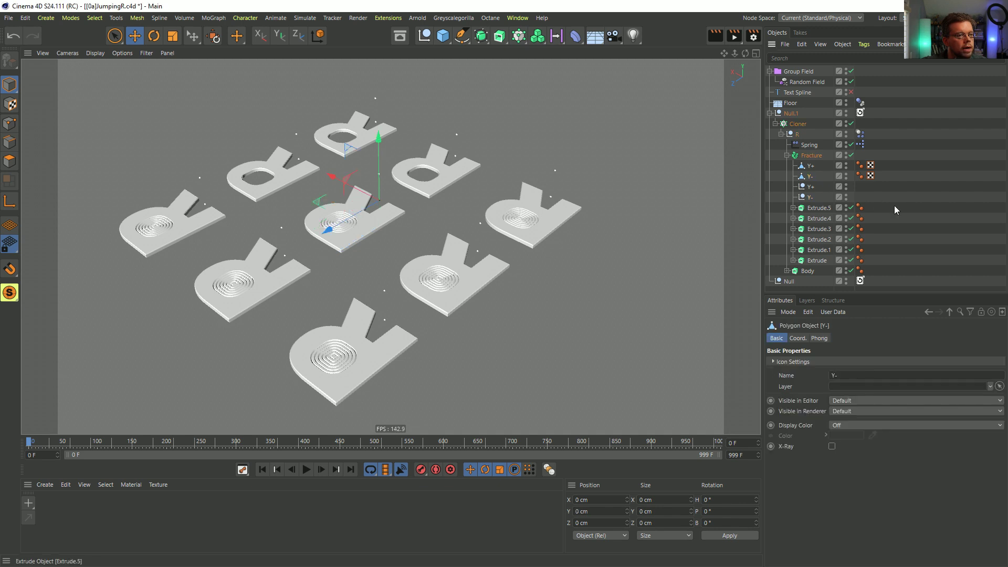
Step: Link the Y+ and Y- nodes in the Spring's XPresso graph to the new empty polygon objects
{"action": "double_click", "coordinate": [862, 145]}
{"action": "left_click_drag", "start_coordinate": [767, 138], "coordinate": [474, 52]}
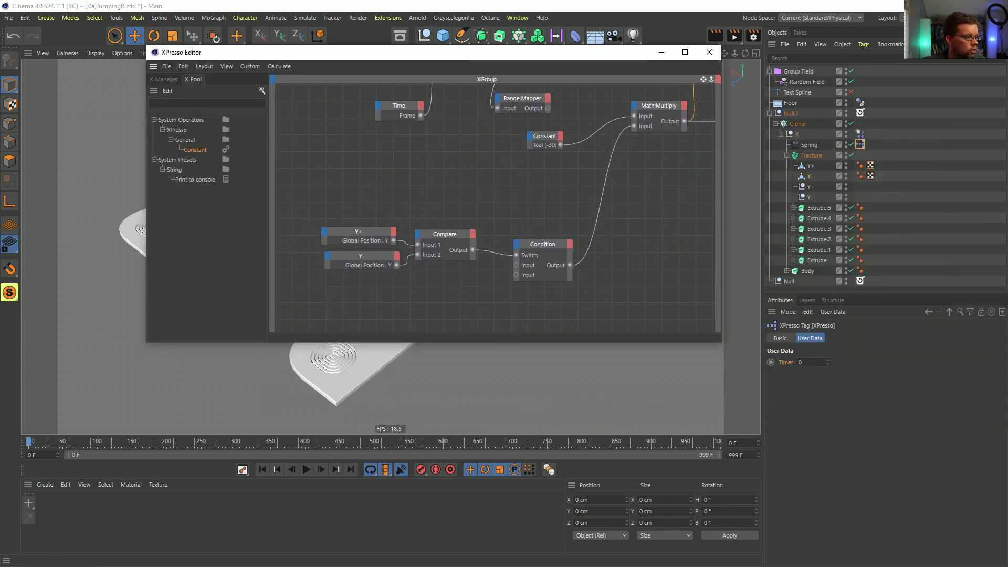
{"action": "middle_click_drag", "start_coordinate": [493, 220], "coordinate": [489, 196], "text": "alt"}
{"action": "left_click_drag", "start_coordinate": [811, 168], "coordinate": [367, 219]}
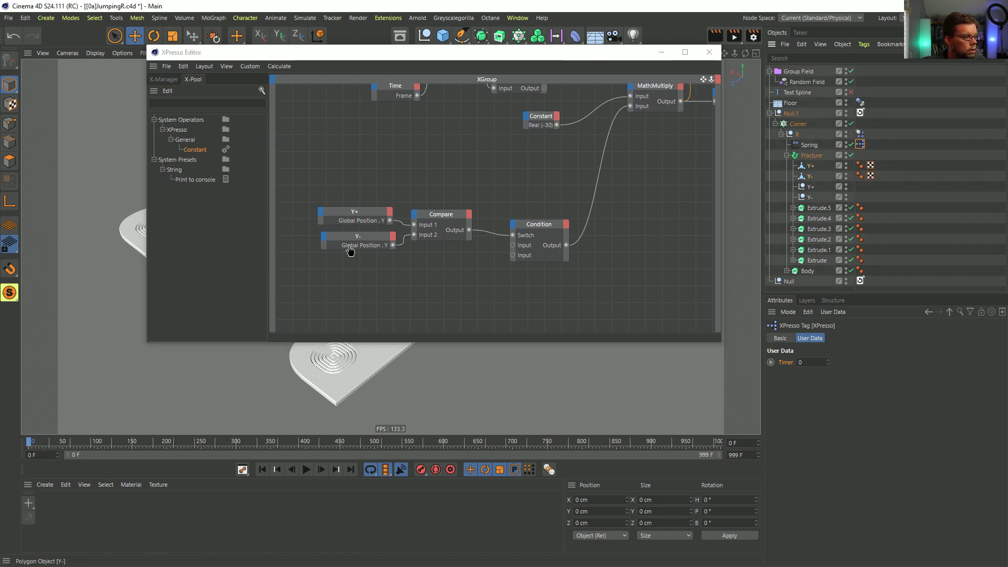
Step: Delete the old Y+ and Y- nulls from the Fracture
{"action": "left_click", "coordinate": [810, 189]}
{"action": "key", "text": "Delete"}
{"action": "left_click", "coordinate": [810, 189]}
{"action": "key", "text": "Delete"}
Step: Set the Y position of the Y+ polygon object, set that of Y- to -50 cm, and close the XPresso graph
{"action": "left_click", "coordinate": [810, 167]}
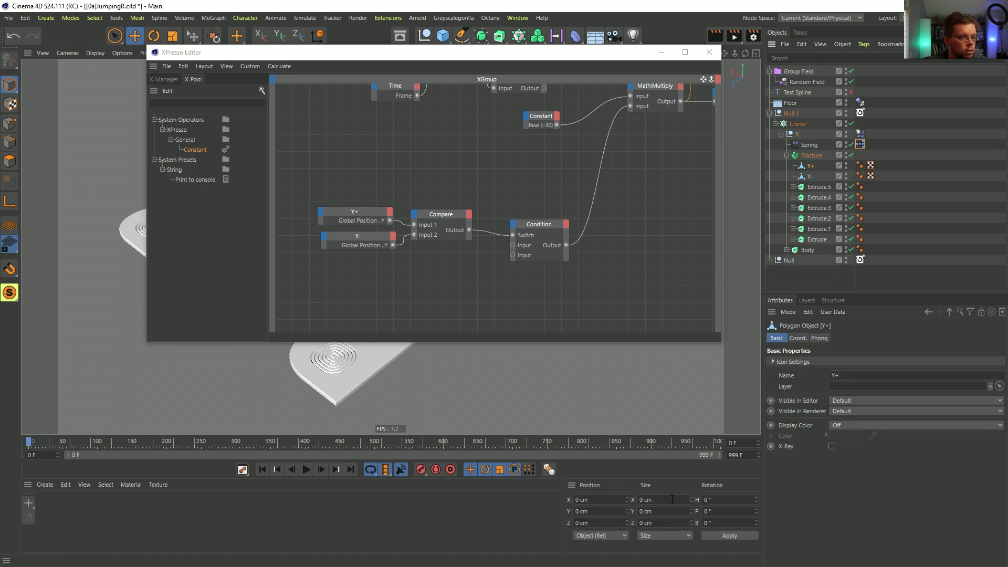
{"action": "left_click", "coordinate": [730, 536]}
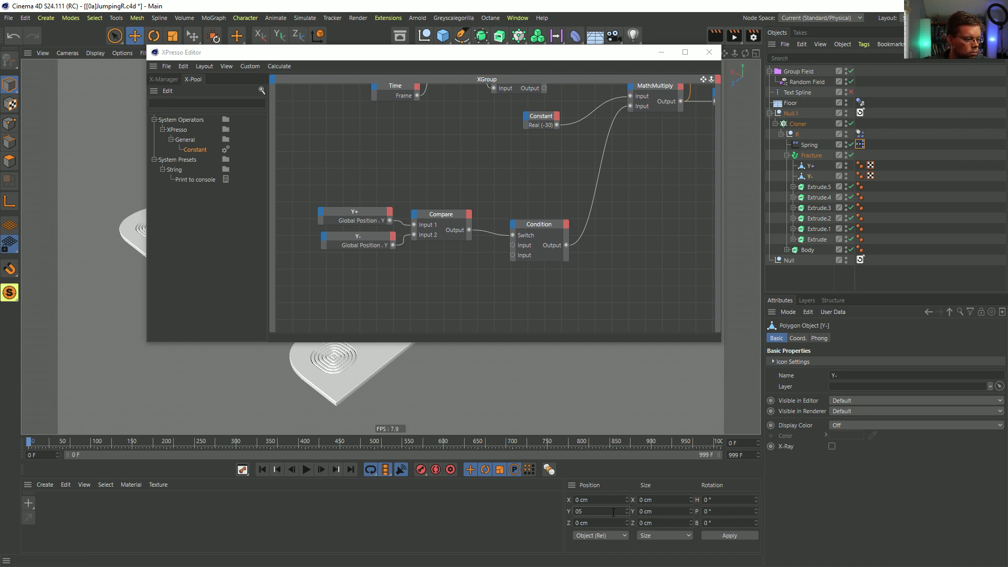
{"action": "type", "text": "-50"}
{"action": "left_click", "coordinate": [722, 536]}
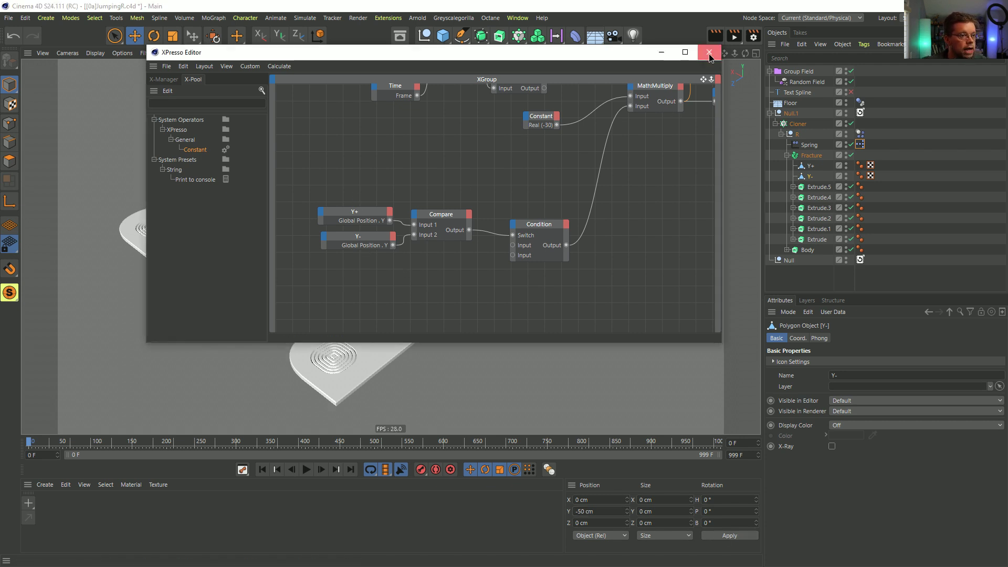
{"action": "left_click", "coordinate": [709, 52]}
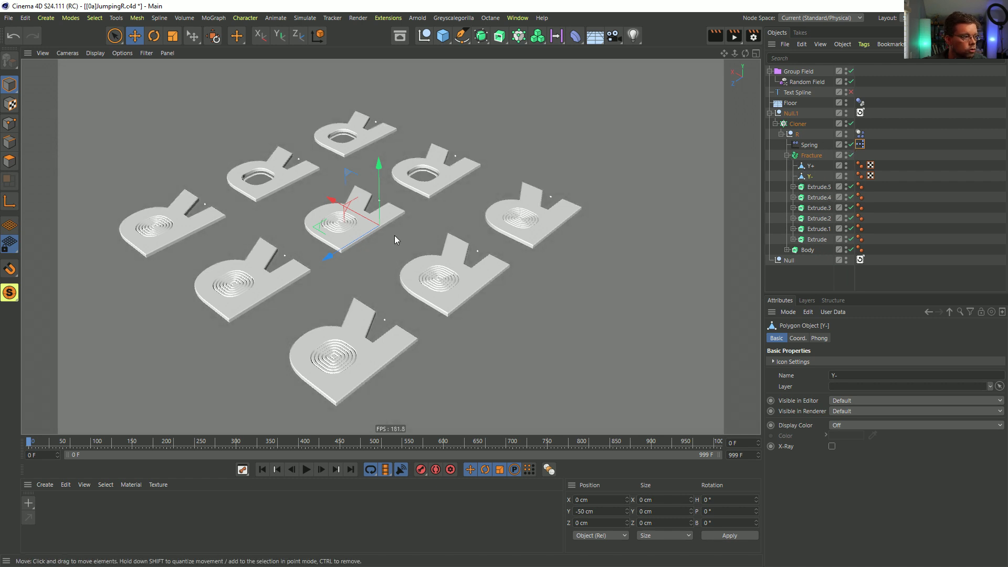
Step: Store the updated hierarchy in Null.1's Recall tag and check the contents listed in its notes
{"action": "middle_click_drag", "start_coordinate": [400, 244], "coordinate": [419, 300], "text": "alt"}
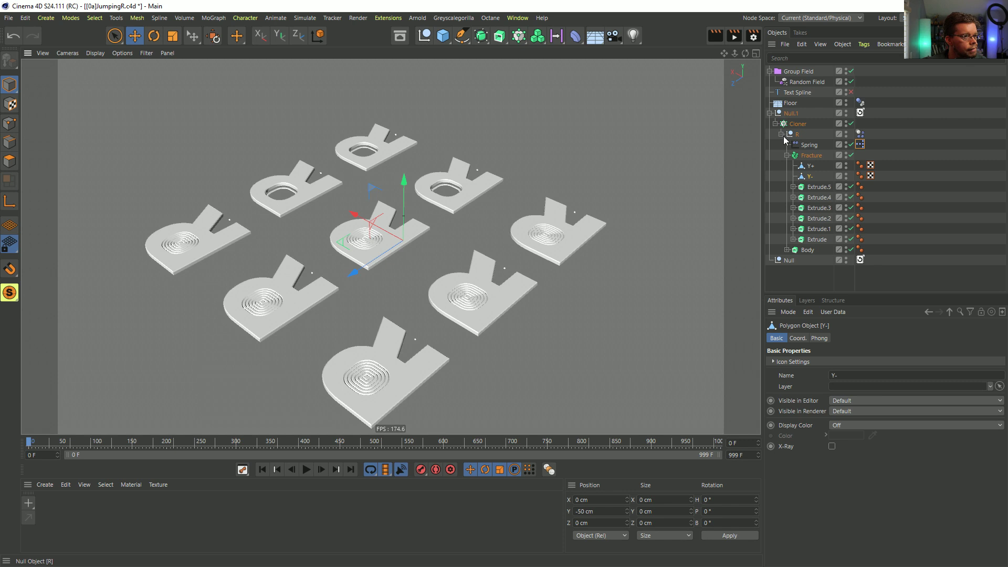
{"action": "left_click", "coordinate": [861, 113]}
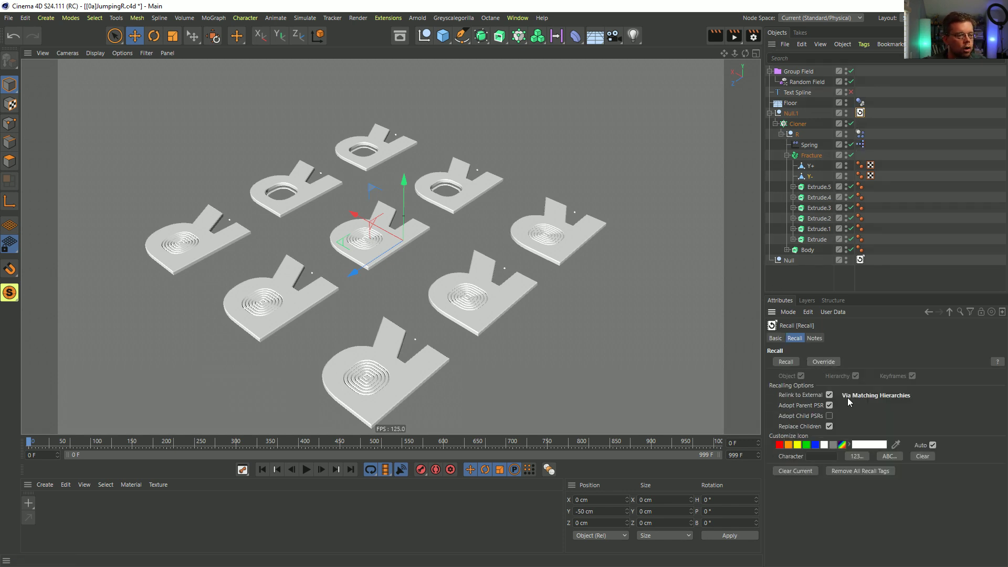
{"action": "left_click_drag", "start_coordinate": [436, 273], "coordinate": [394, 201], "text": "alt"}
{"action": "scroll", "coordinate": [435, 197], "scroll_direction": "up", "scroll_amount": 6}
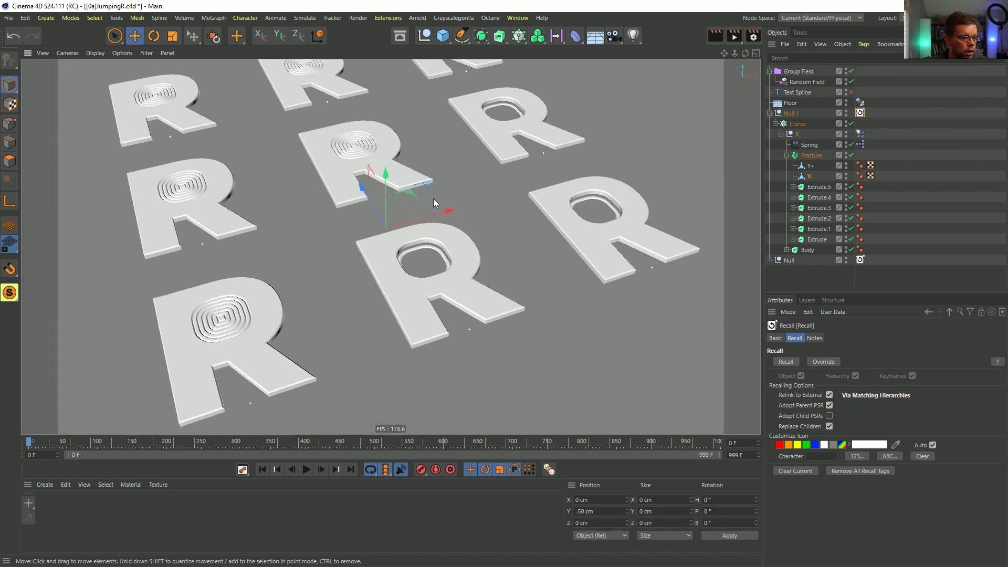
{"action": "left_click", "coordinate": [814, 338]}
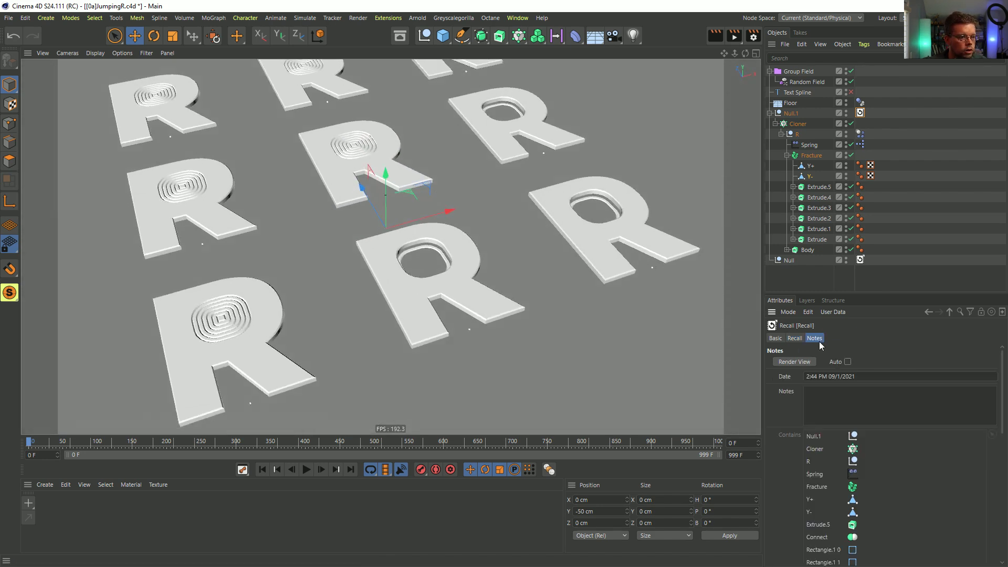
Step: Render a view thumbnail into the notes of Null.1's Recall tag and set the tag's icon character to R
{"action": "left_click", "coordinate": [794, 362]}
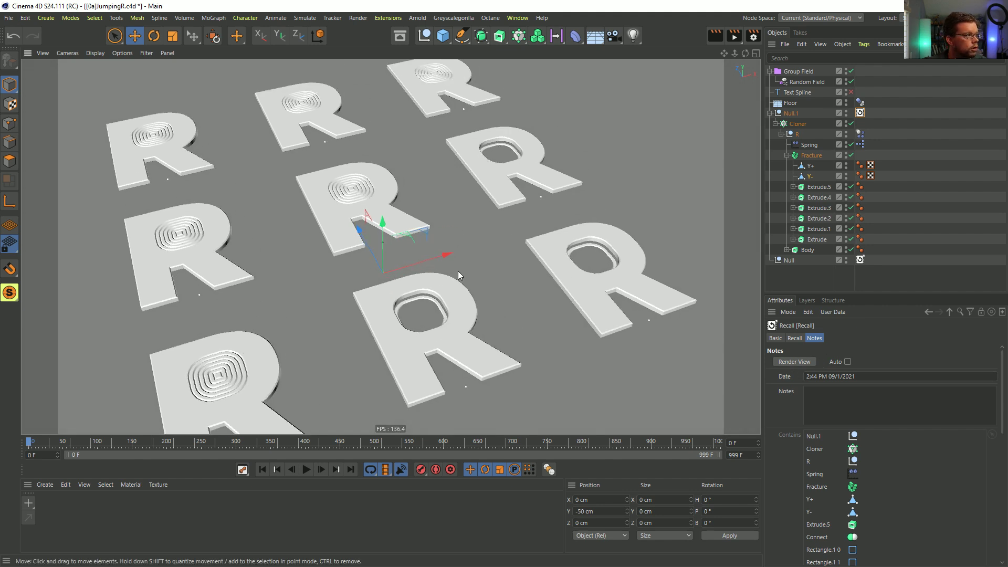
{"action": "left_click", "coordinate": [787, 359]}
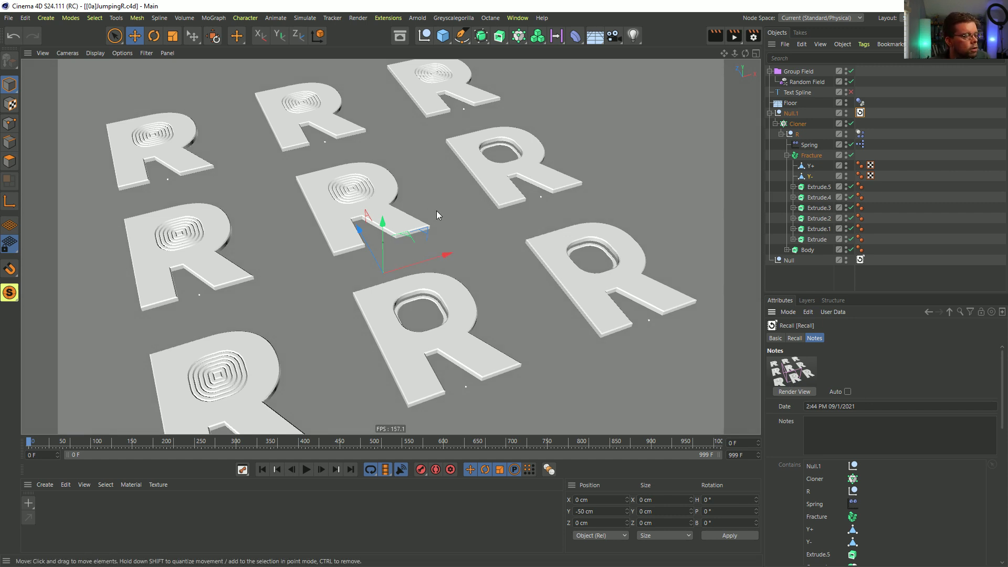
{"action": "left_click", "coordinate": [796, 339]}
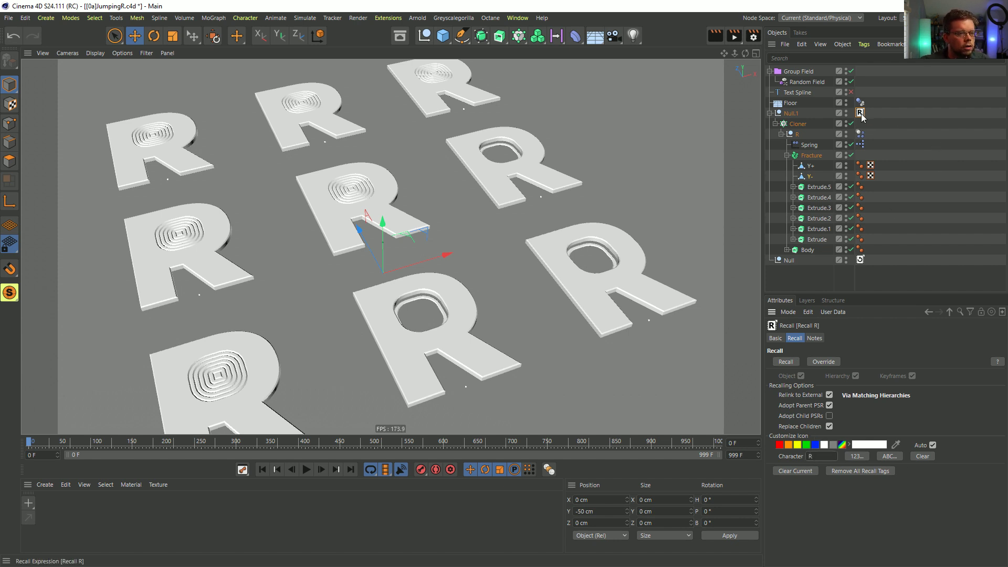
Step: Convert the Cloner to editable objects and play the simulation of the separate jumping letters
{"action": "key", "text": "h"}
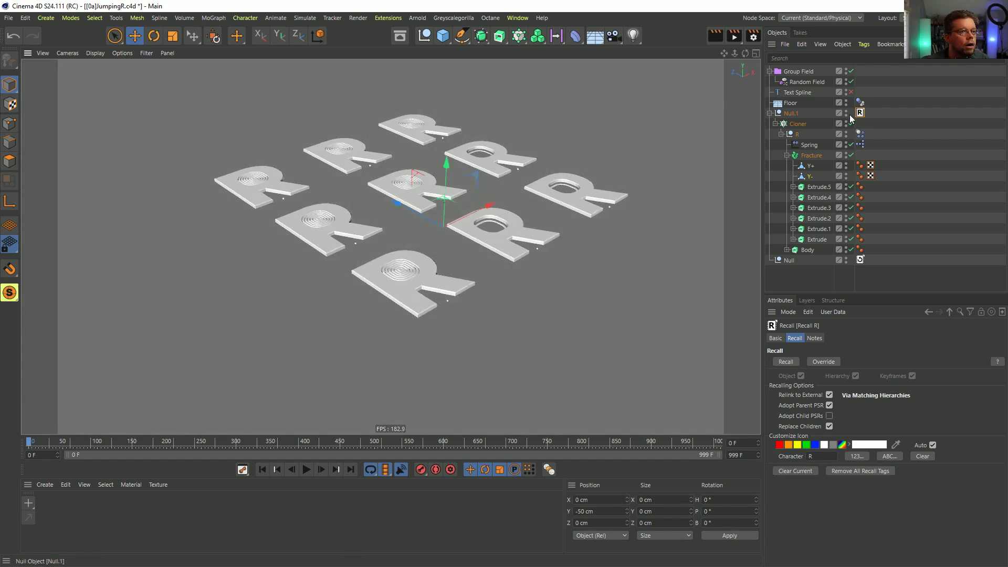
{"action": "left_click", "coordinate": [799, 124]}
{"action": "key", "text": "c"}
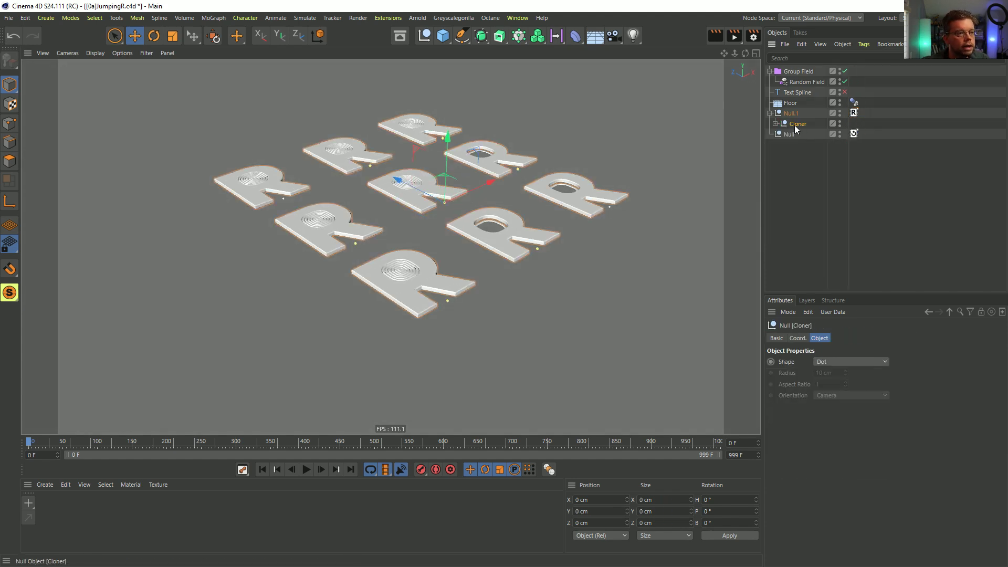
{"action": "left_click", "coordinate": [308, 470]}
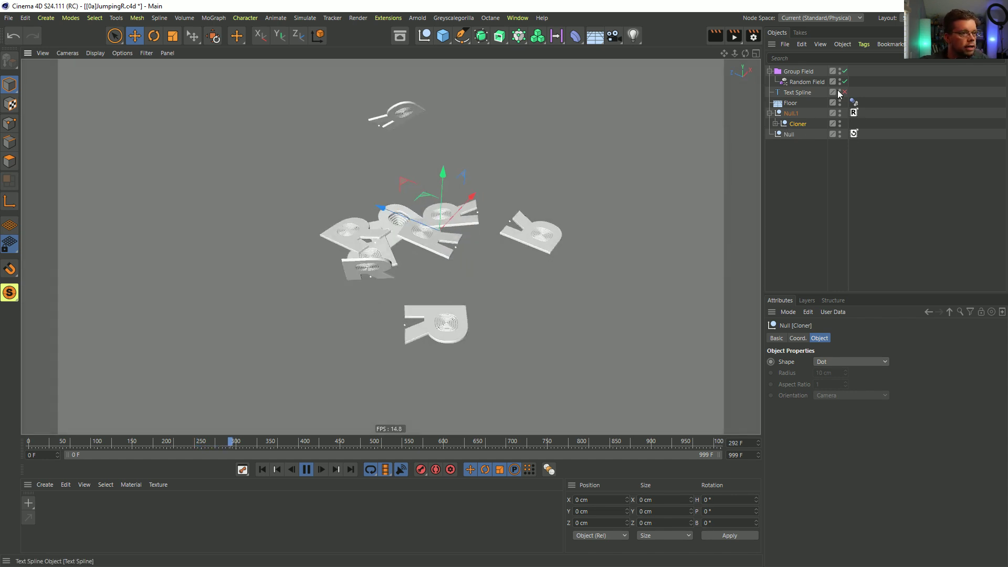
Step: Set the Random Field's animation speed to 111% while the simulation plays
{"action": "left_click", "coordinate": [804, 82]}
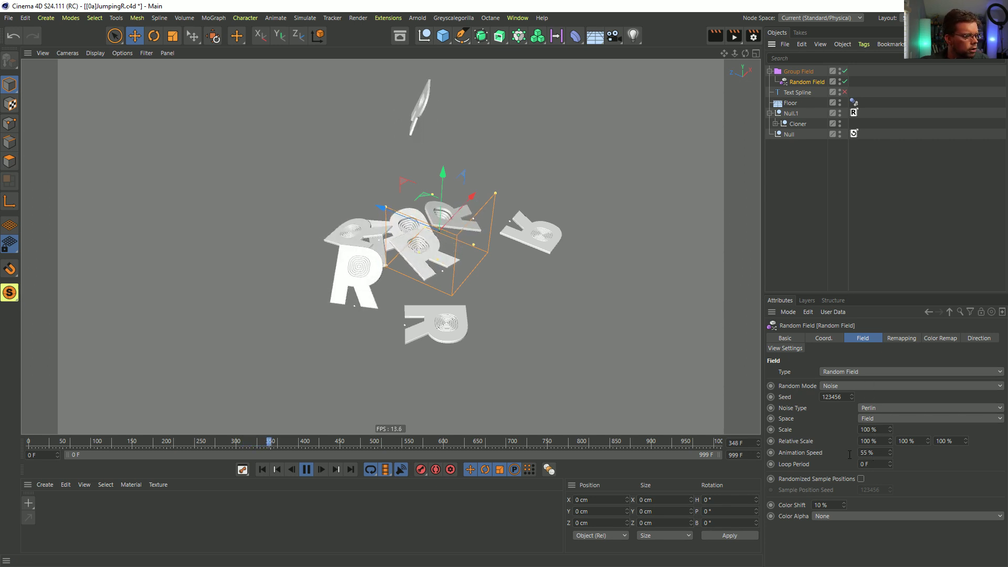
{"action": "left_click_drag", "start_coordinate": [885, 455], "coordinate": [844, 454]}
{"action": "type", "text": "111"}
{"action": "key", "text": "Return"}
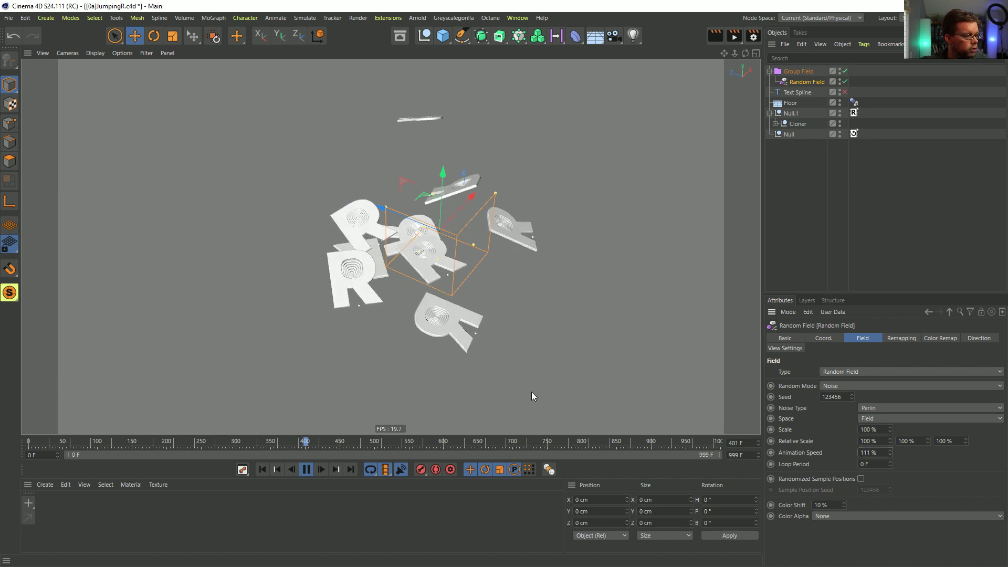
Step: Set the effect strength of the Group Field's Delay layer to 1%
{"action": "left_click", "coordinate": [799, 72]}
{"action": "double_click", "coordinate": [835, 519]}
{"action": "type", "text": "1"}
{"action": "key", "text": "Return"}
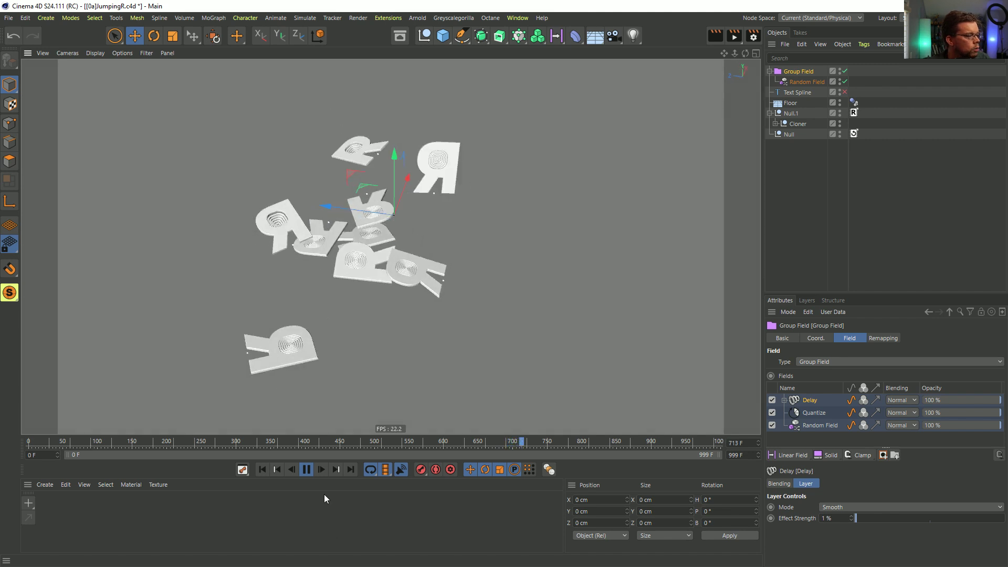
Step: Stop playback, return to frame 0 and restore Null.1's stored hierarchy with its Recall tag
{"action": "left_click", "coordinate": [307, 470]}
{"action": "left_click", "coordinate": [267, 470]}
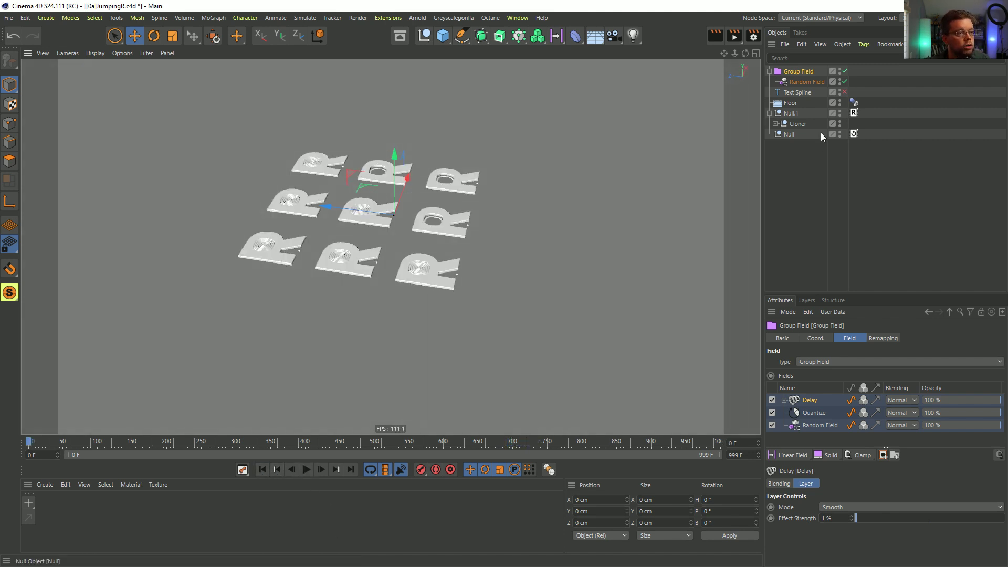
{"action": "left_click", "coordinate": [854, 114]}
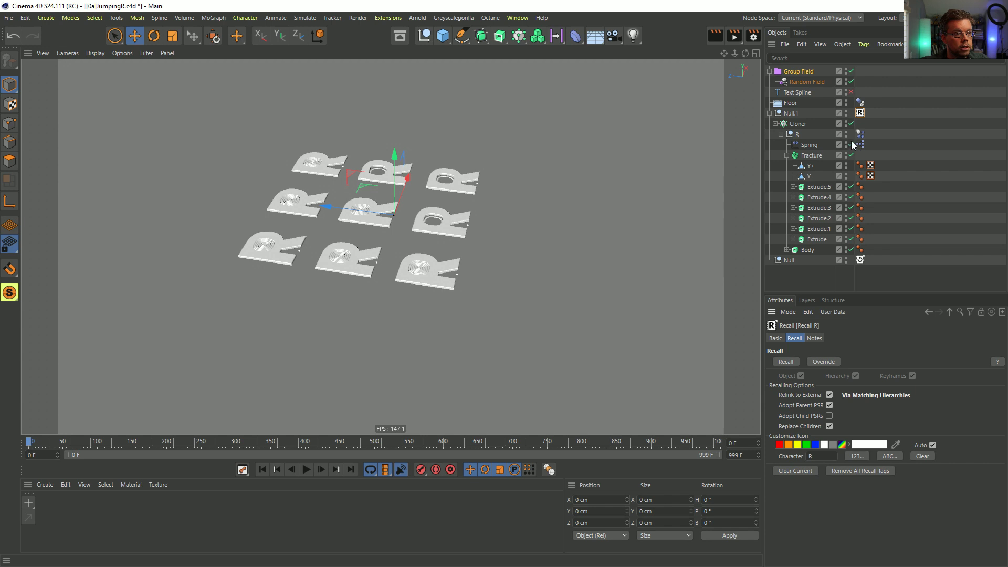
Step: Add a Plain effector to the Fracture and disable its Position transform
{"action": "left_click", "coordinate": [788, 155]}
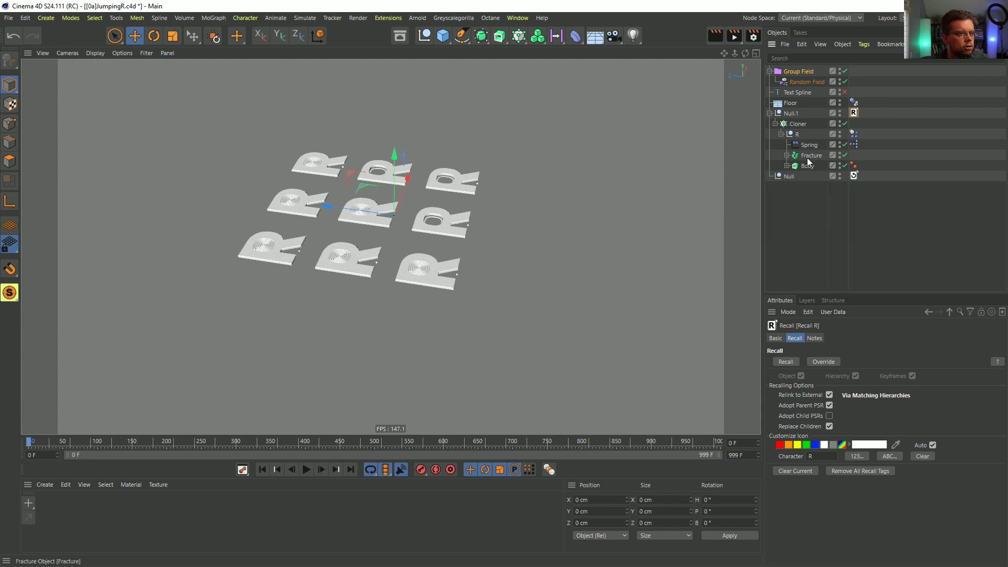
{"action": "left_click", "coordinate": [810, 156]}
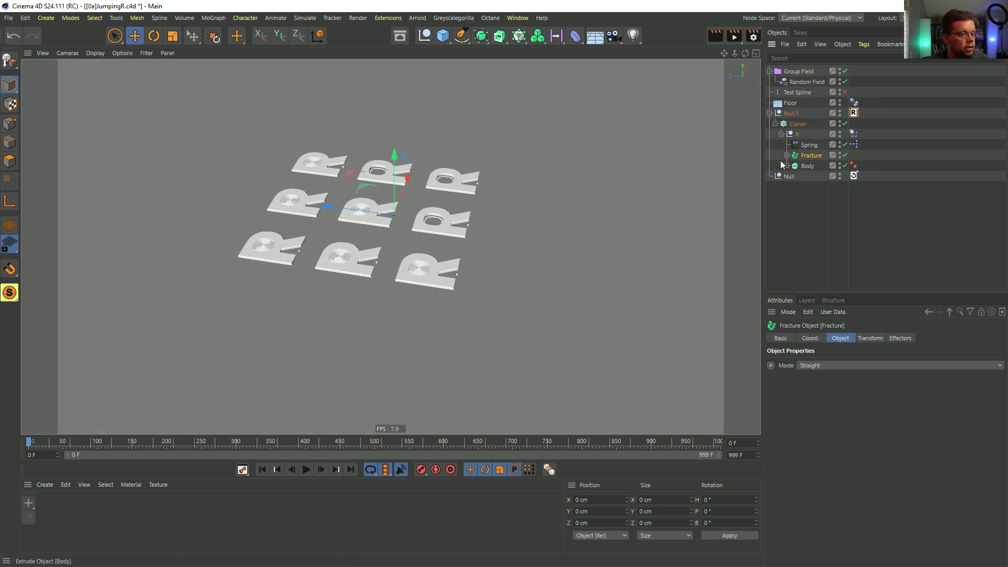
{"action": "left_click", "coordinate": [516, 37]}
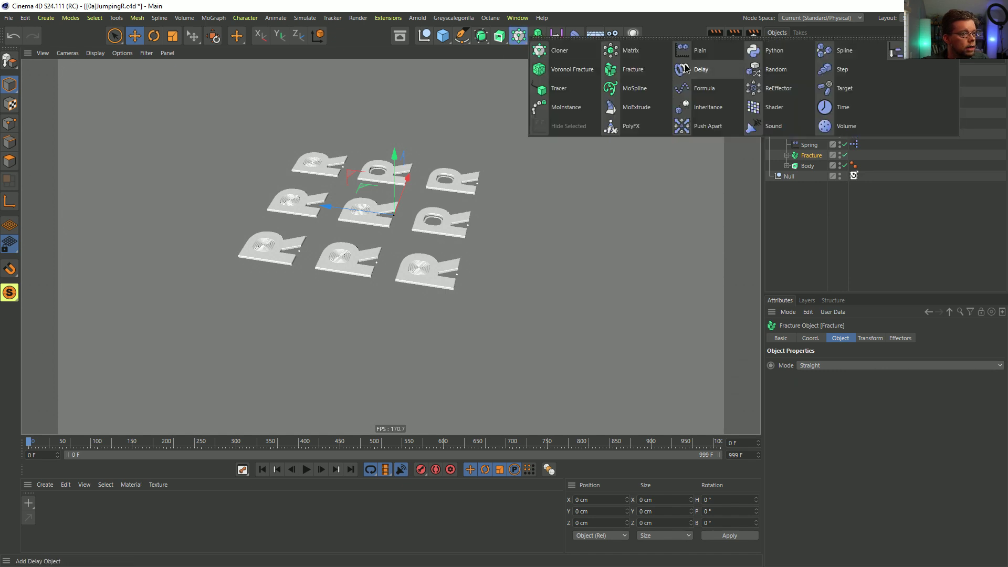
{"action": "left_click", "coordinate": [715, 70]}
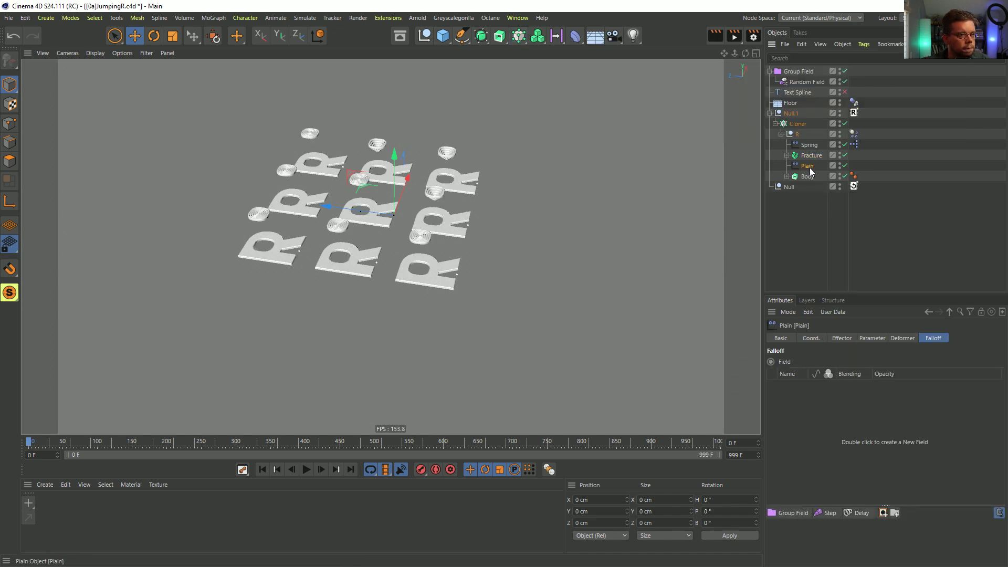
{"action": "left_click", "coordinate": [873, 339]}
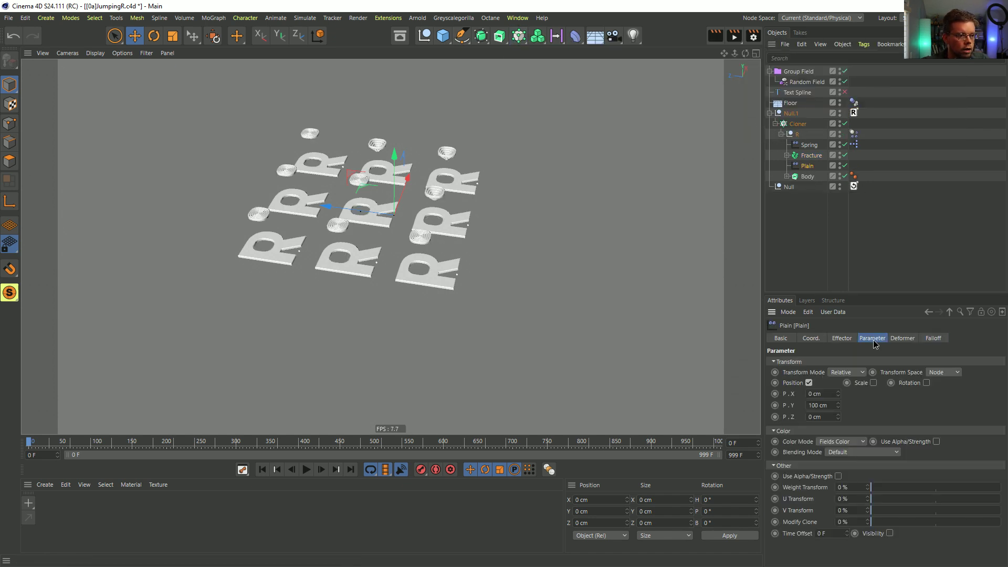
{"action": "left_click", "coordinate": [808, 383]}
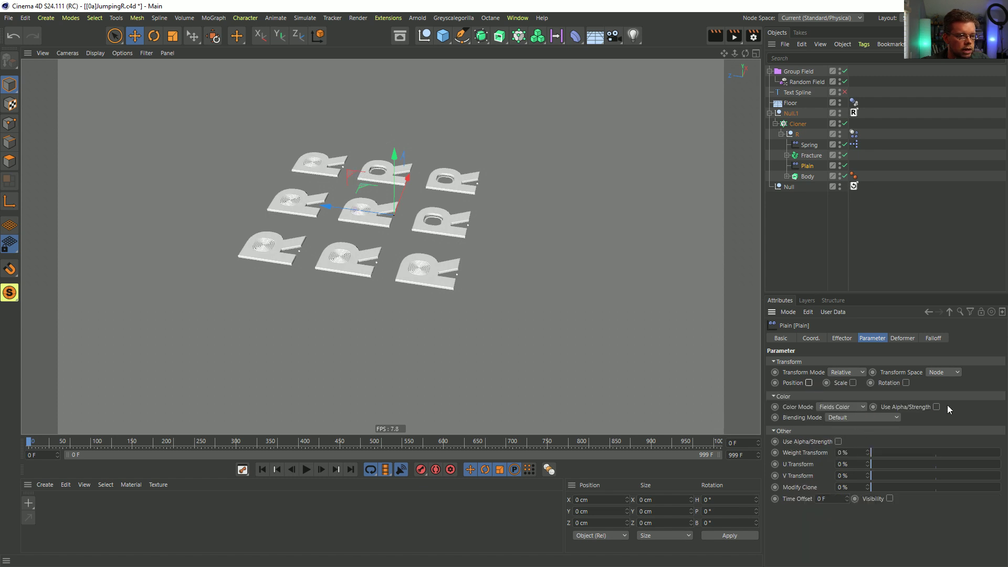
Step: Add a Step field to the Plain effector's falloff and turn off its value channel so it only affects color
{"action": "left_click", "coordinate": [933, 339]}
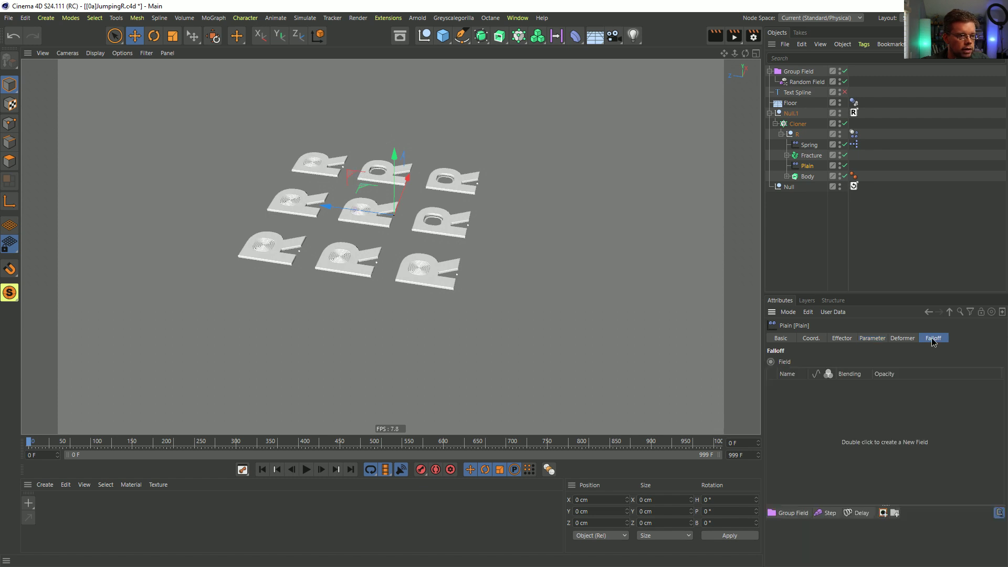
{"action": "left_click", "coordinate": [828, 514]}
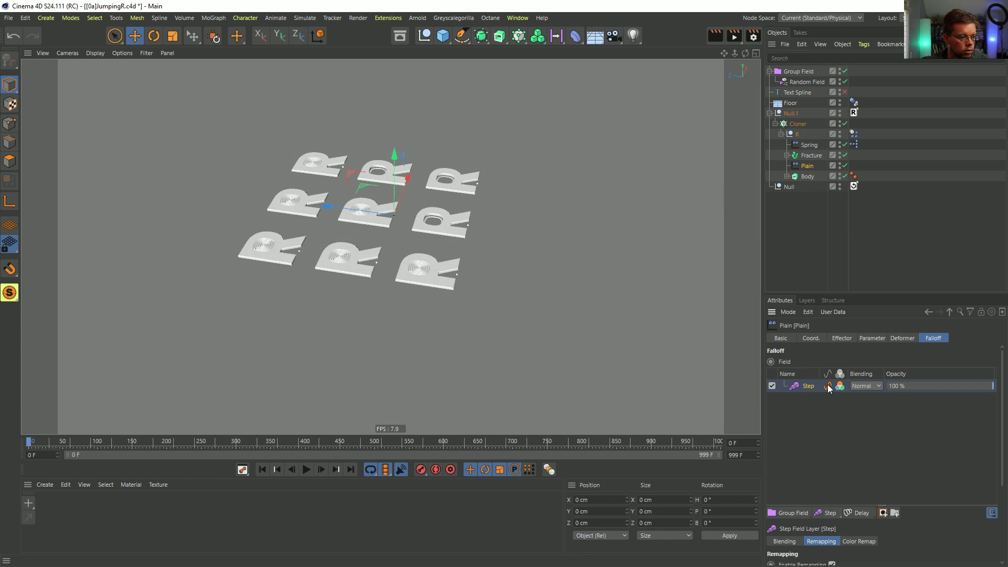
{"action": "scroll", "coordinate": [396, 266], "scroll_direction": "up", "scroll_amount": 5}
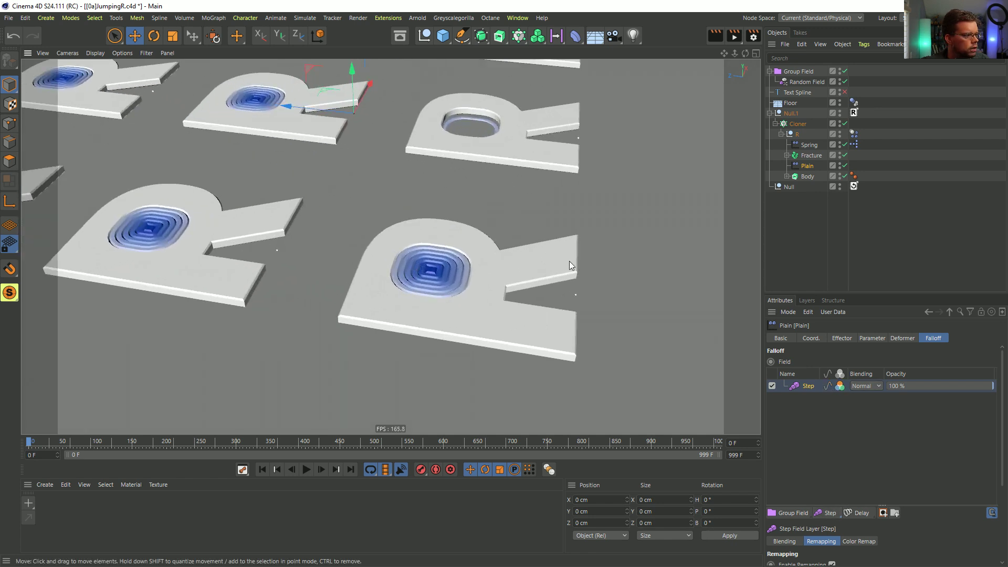
{"action": "left_click", "coordinate": [864, 339]}
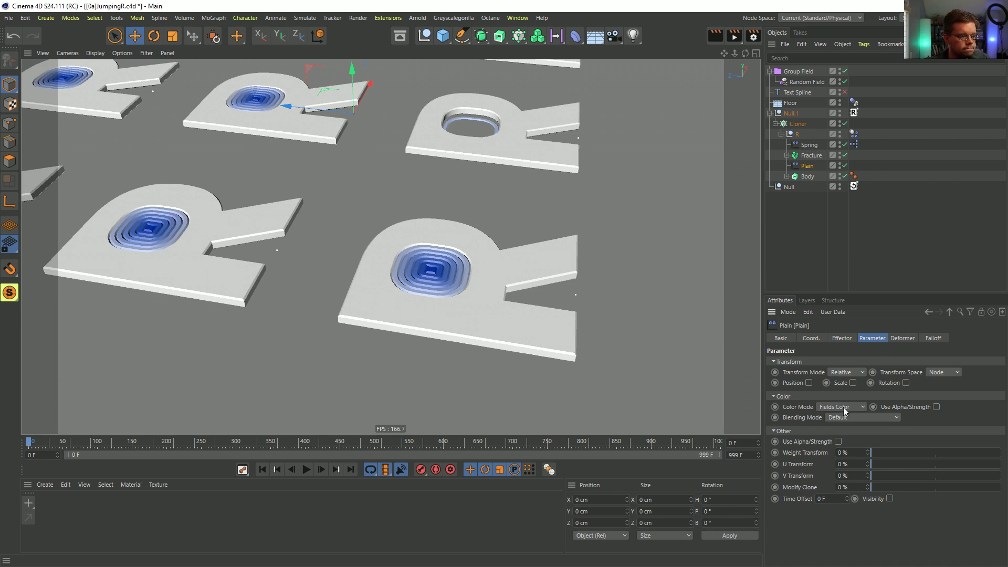
{"action": "left_click", "coordinate": [934, 340]}
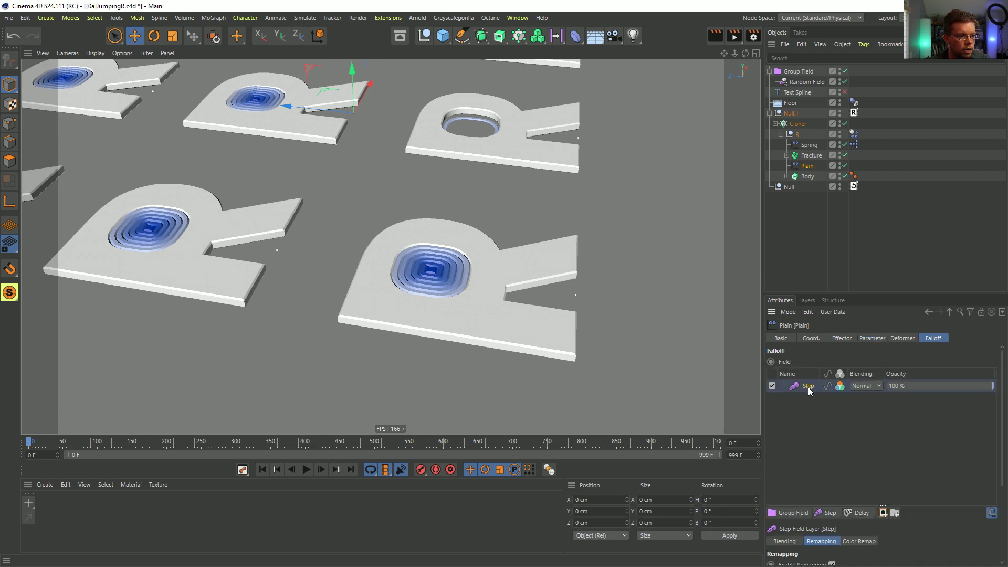
Step: Set the Step field's color remap mode to Gradient and load the Heat 2 gradient preset
{"action": "left_click_drag", "start_coordinate": [860, 293], "coordinate": [849, 211]}
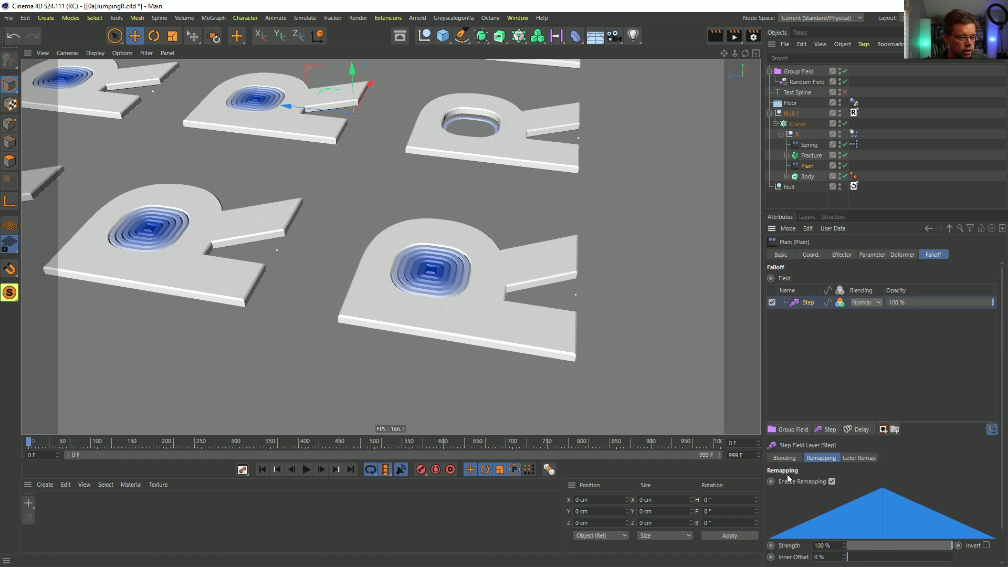
{"action": "left_click", "coordinate": [859, 458]}
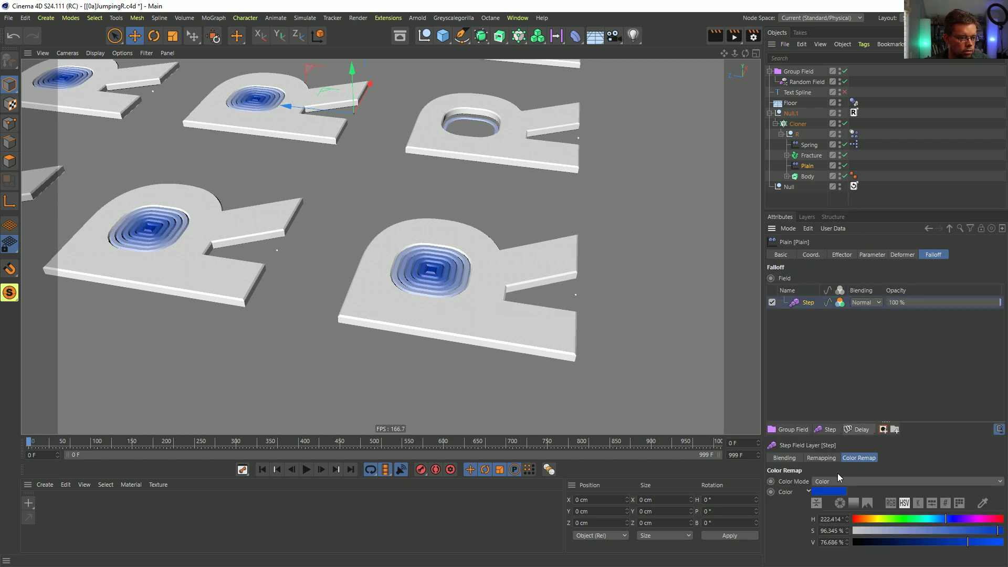
{"action": "left_click", "coordinate": [839, 482]}
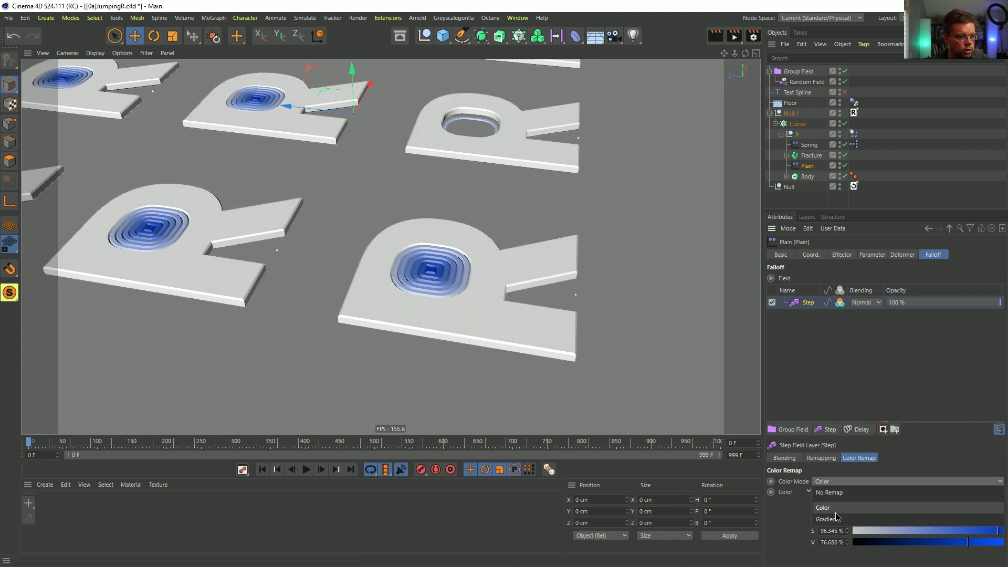
{"action": "left_click", "coordinate": [835, 520]}
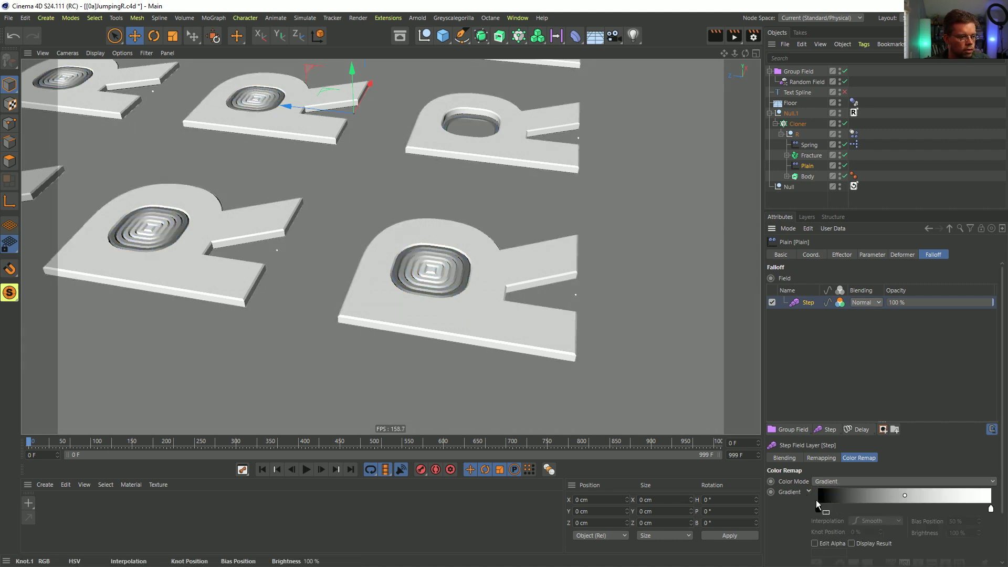
{"action": "scroll", "coordinate": [819, 525], "scroll_direction": "down", "scroll_amount": 2}
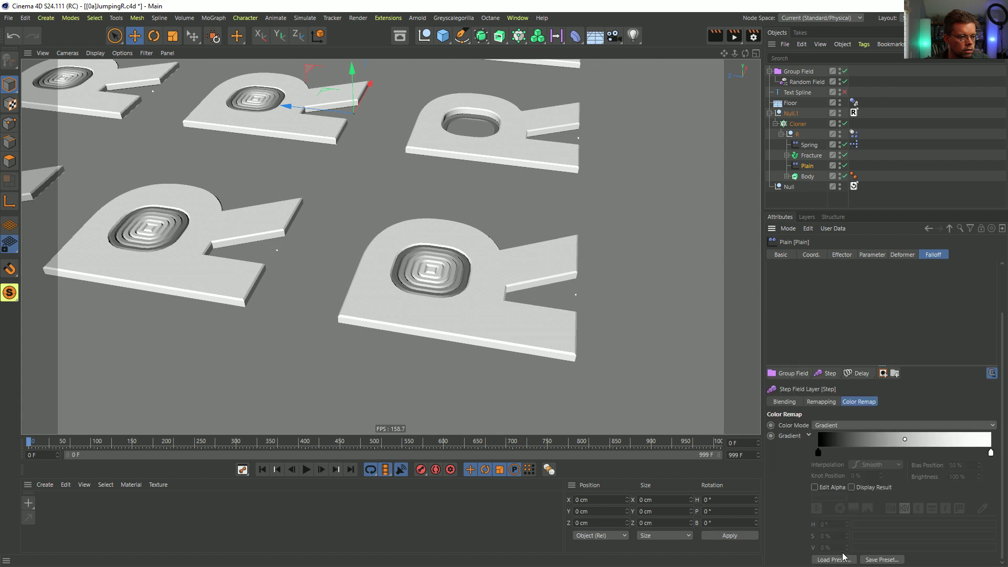
{"action": "left_click", "coordinate": [843, 560]}
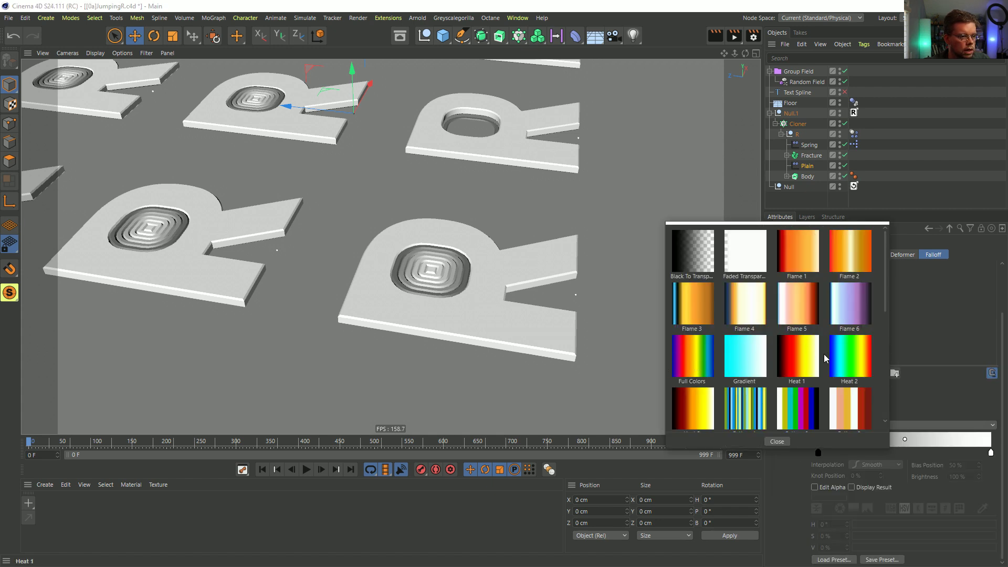
{"action": "double_click", "coordinate": [847, 354]}
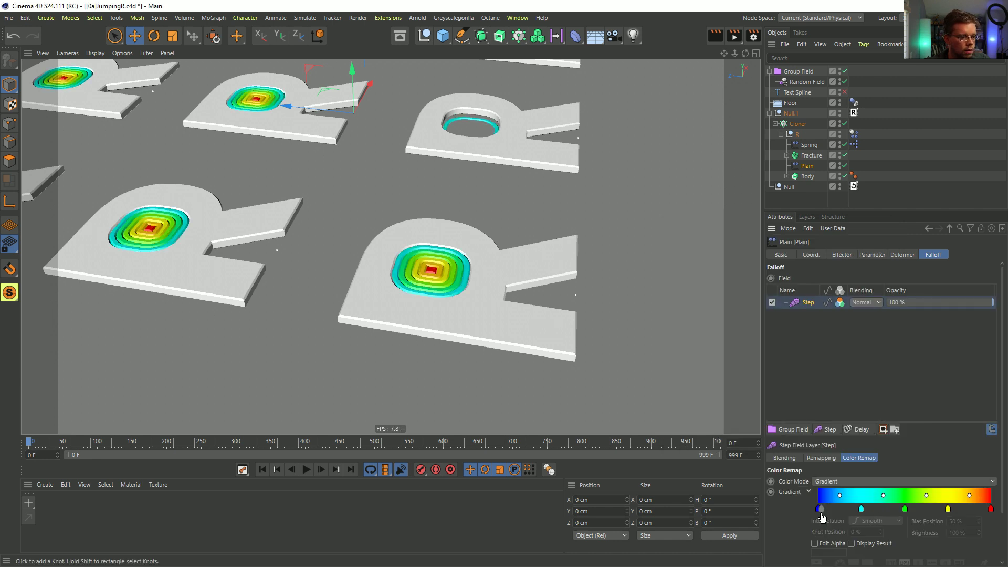
Step: Extend the blue start of the Step field's gradient with an extra blue knot and distribute the knots evenly
{"action": "left_click_drag", "start_coordinate": [819, 512], "coordinate": [881, 512]}
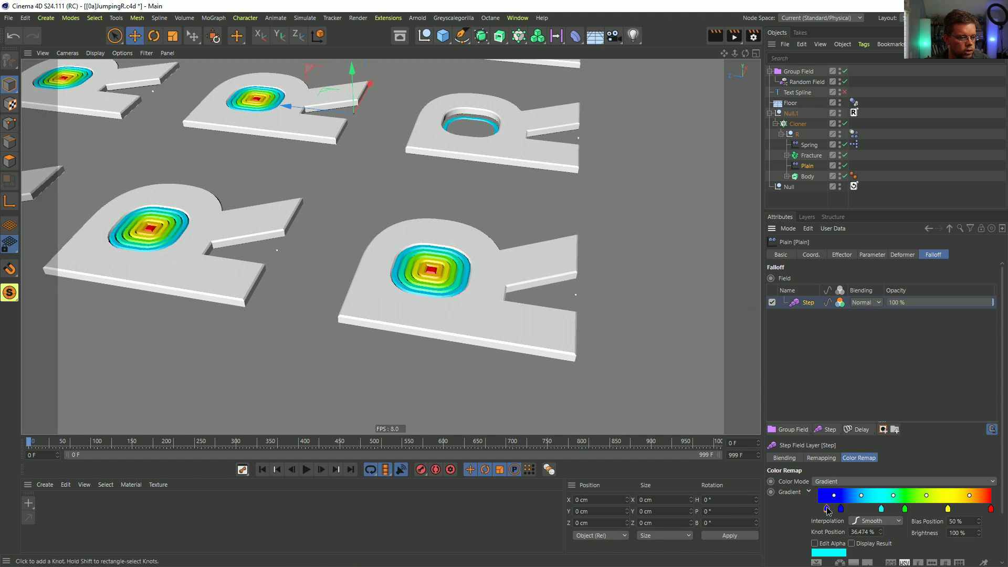
{"action": "right_click", "coordinate": [858, 498]}
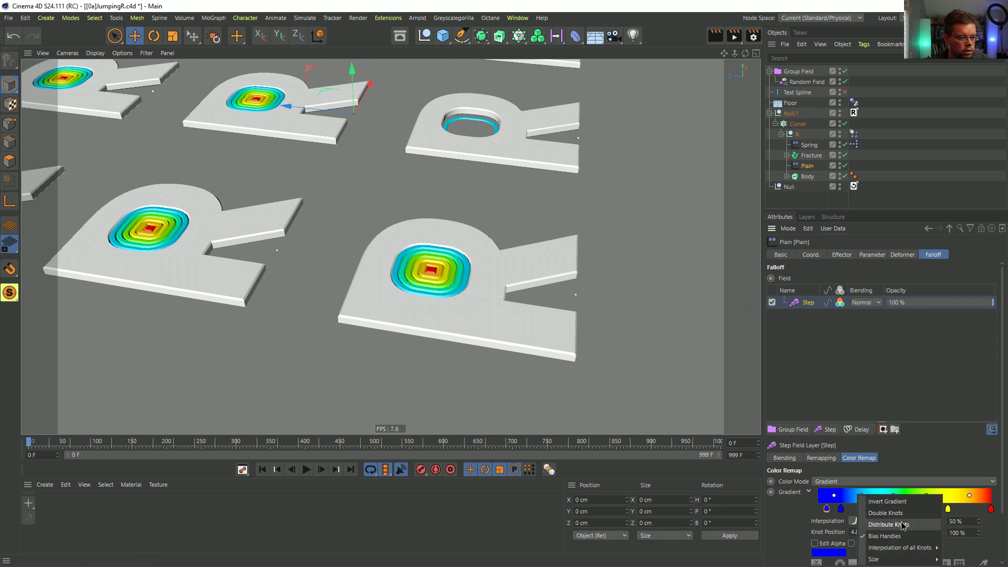
{"action": "left_click", "coordinate": [902, 522]}
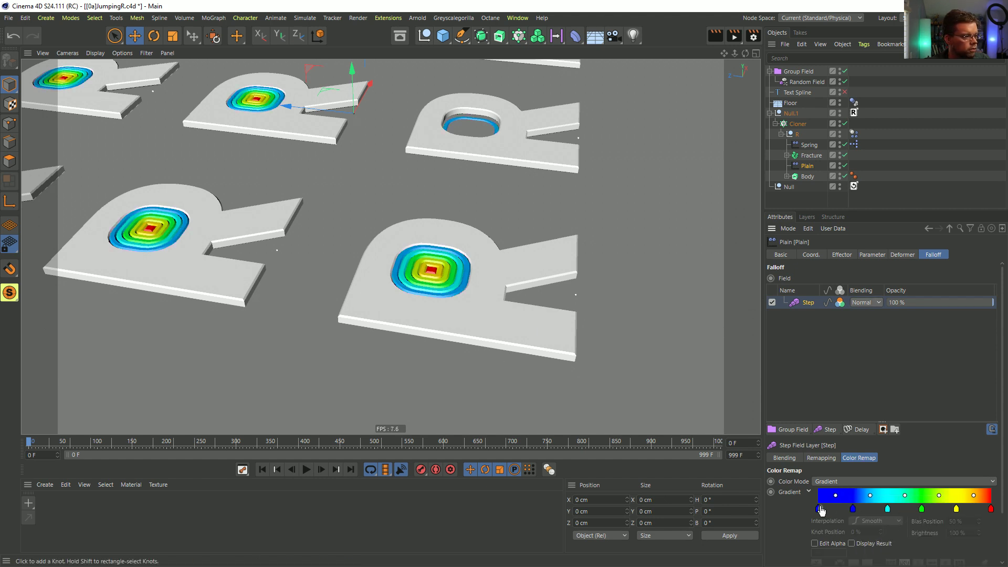
{"action": "scroll", "coordinate": [489, 285], "scroll_direction": "down", "scroll_amount": 10}
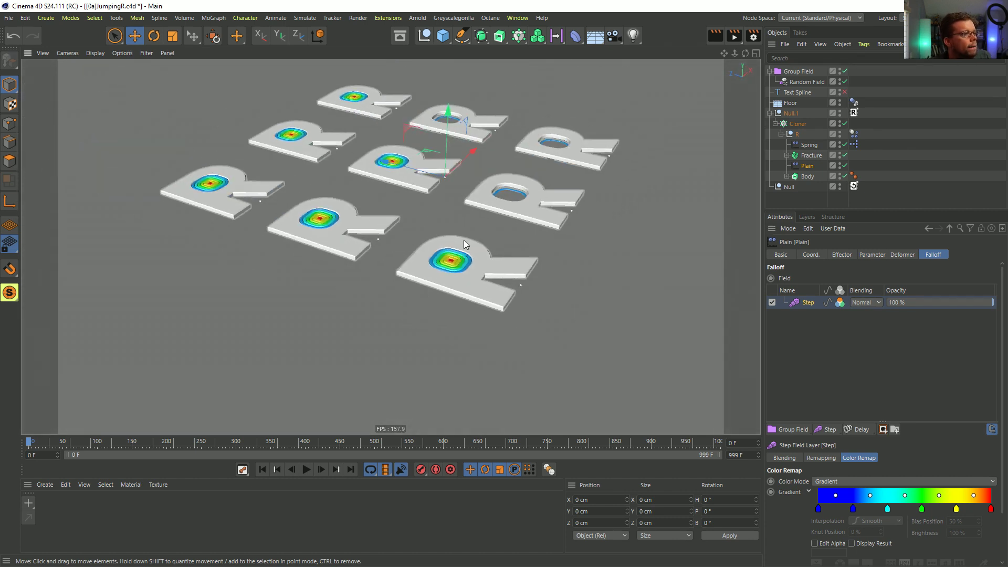
{"action": "left_click_drag", "start_coordinate": [441, 244], "coordinate": [443, 262], "text": "alt"}
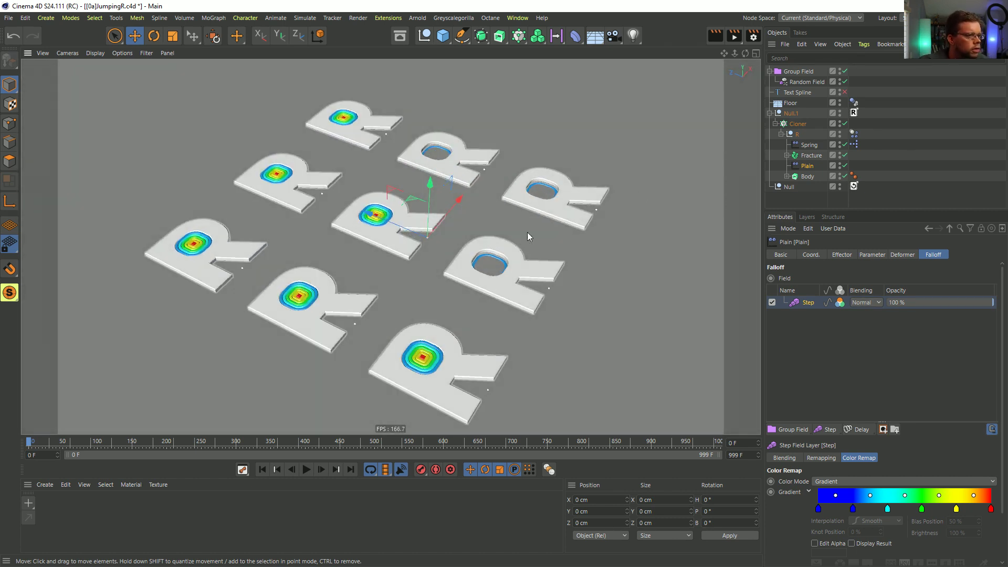
Step: Duplicate the Plain effector above Null.1 and rename both Plain effectors to Plain.Color
{"action": "left_click", "coordinate": [798, 125]}
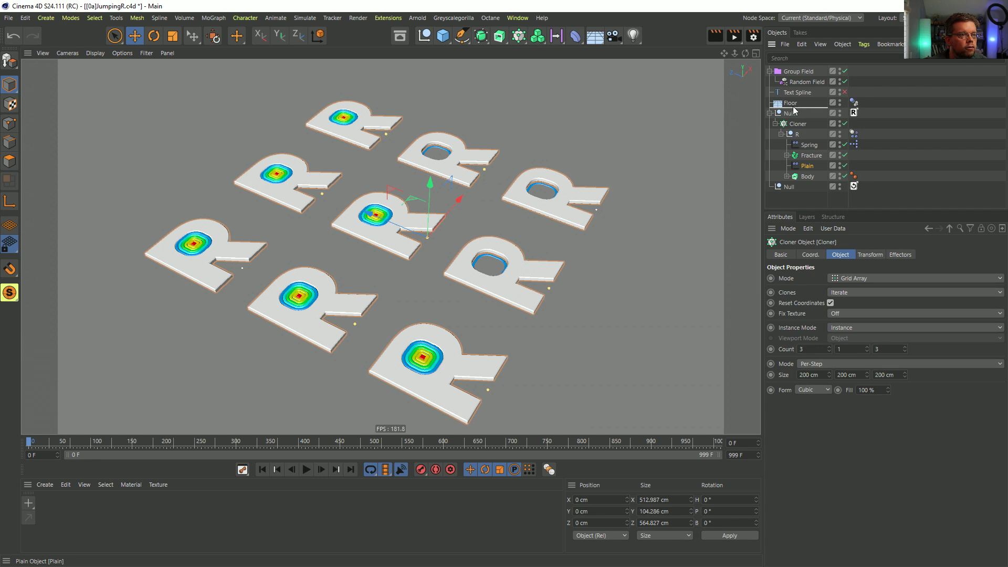
{"action": "left_click_drag", "start_coordinate": [796, 109], "coordinate": [796, 110], "text": "ctrl"}
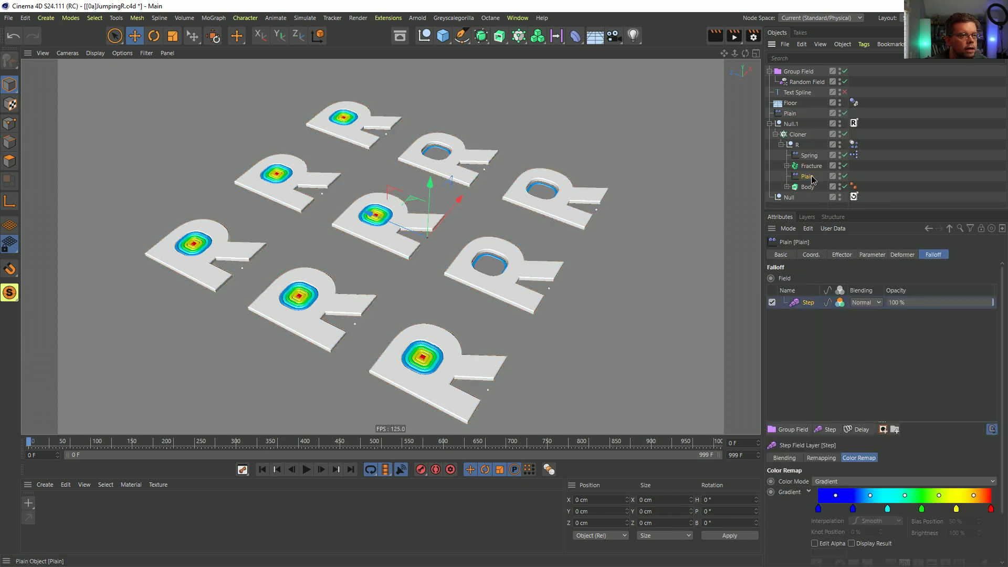
{"action": "type", "text": ".Color"}
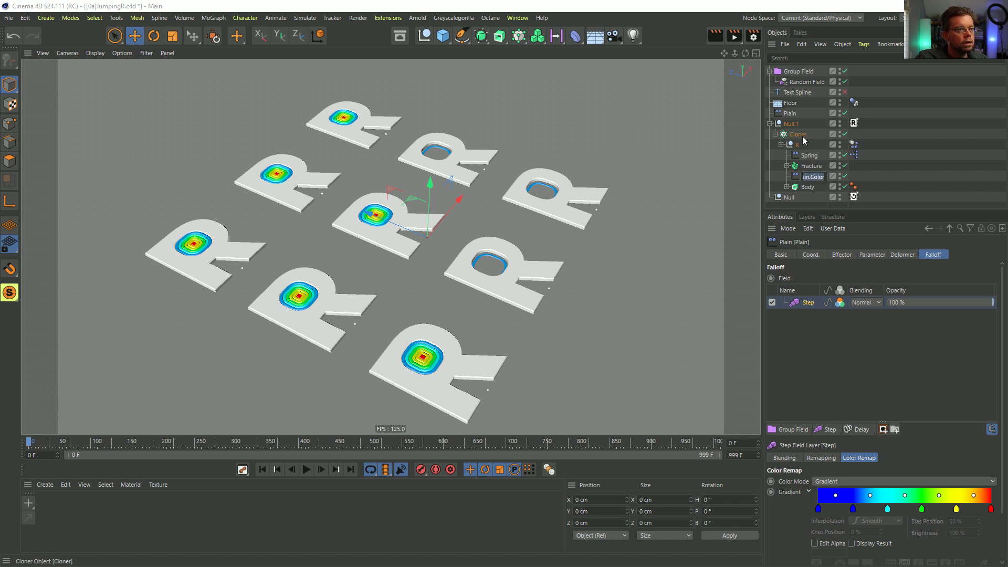
{"action": "key", "text": "Return"}
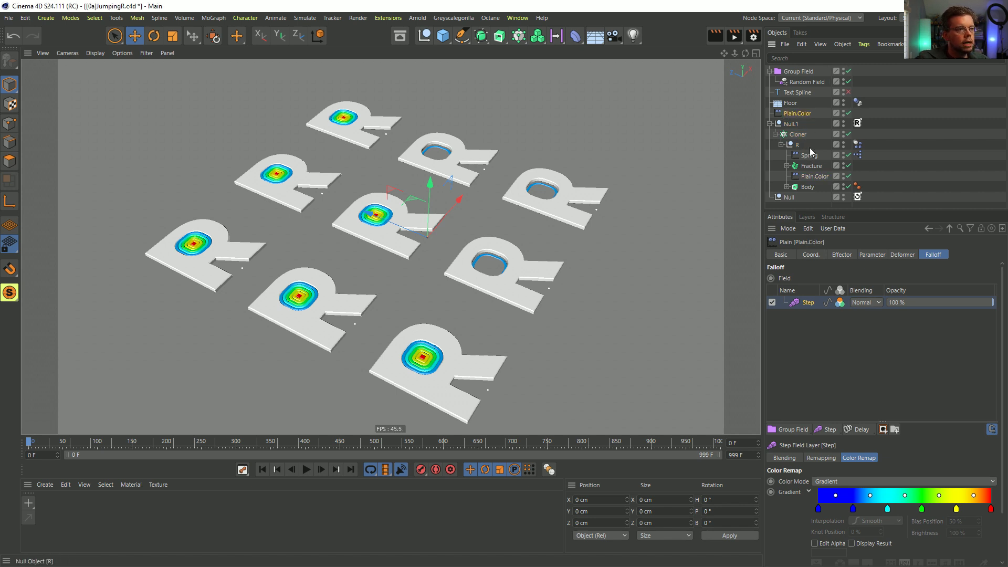
Step: Add the outer Plain.Color effector to the Cloner's effectors list so it colors each R clone
{"action": "left_click", "coordinate": [798, 135]}
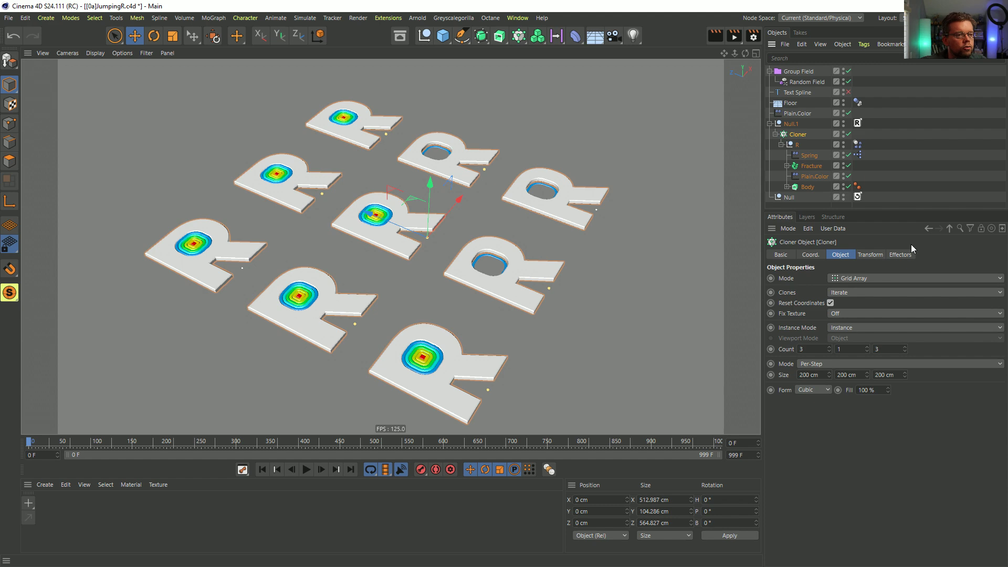
{"action": "left_click", "coordinate": [900, 255]}
{"action": "left_click_drag", "start_coordinate": [791, 118], "coordinate": [854, 298]}
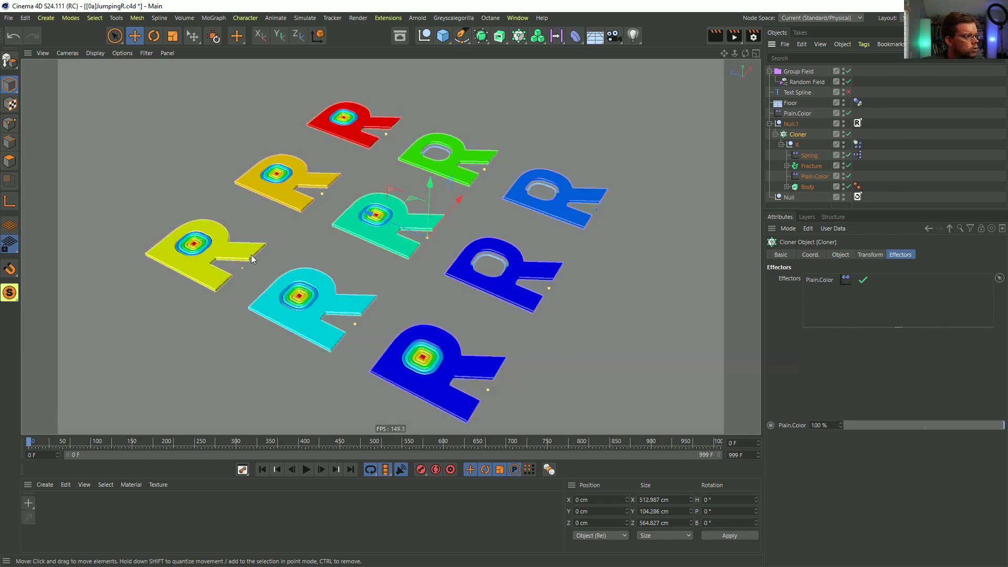
{"action": "left_click_drag", "start_coordinate": [419, 267], "coordinate": [445, 266], "text": "alt"}
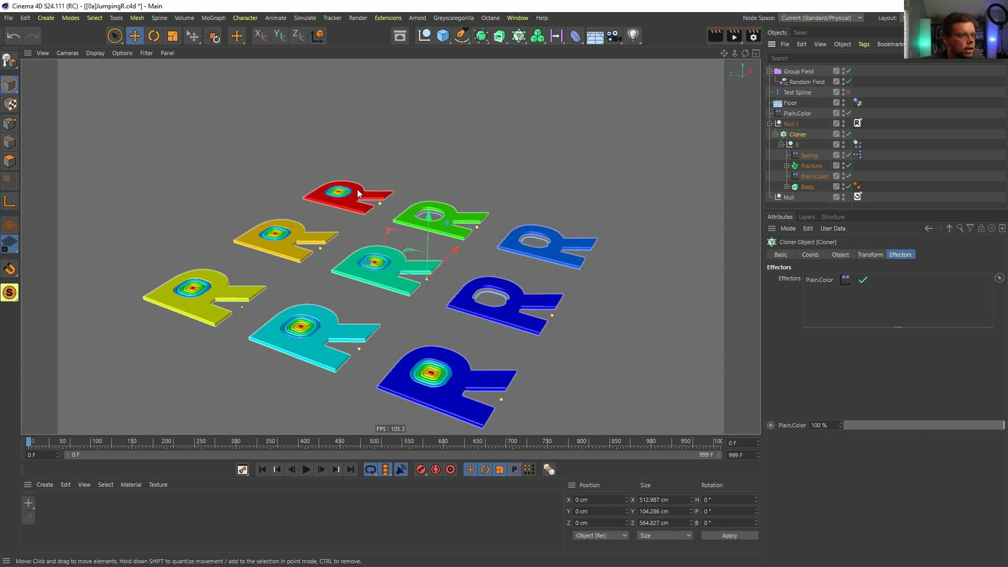
Step: Raise the Cloner above the floor to a Y position of about 44.7 cm
{"action": "left_click_drag", "start_coordinate": [425, 226], "coordinate": [429, 206]}
{"action": "key", "text": "ctrl+z"}
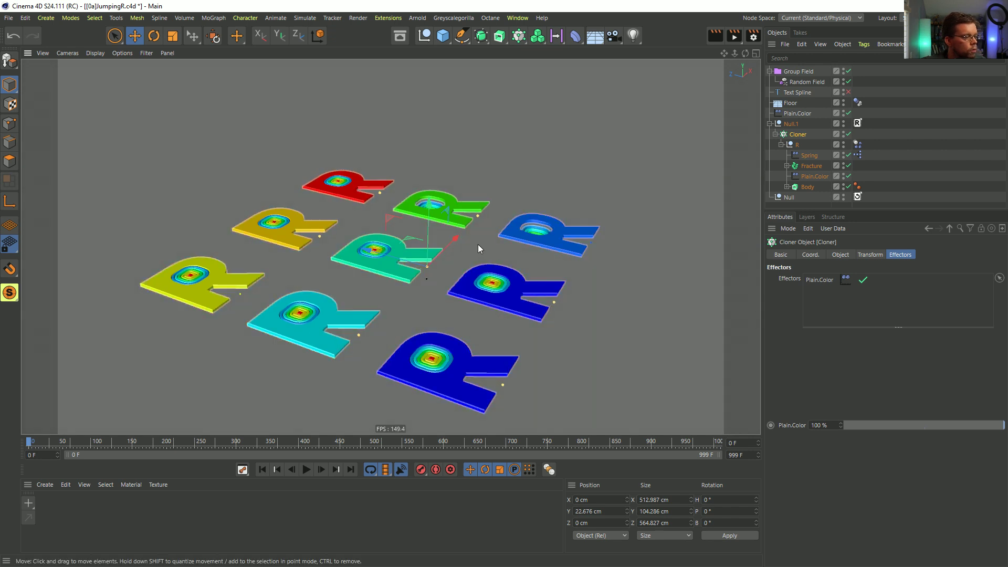
{"action": "left_click", "coordinate": [808, 82]}
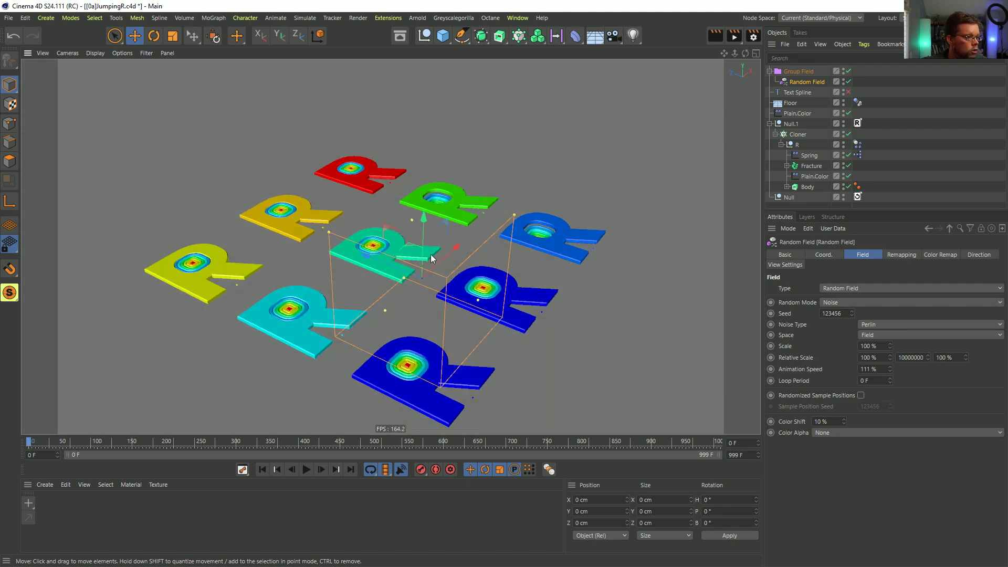
{"action": "left_click", "coordinate": [798, 134]}
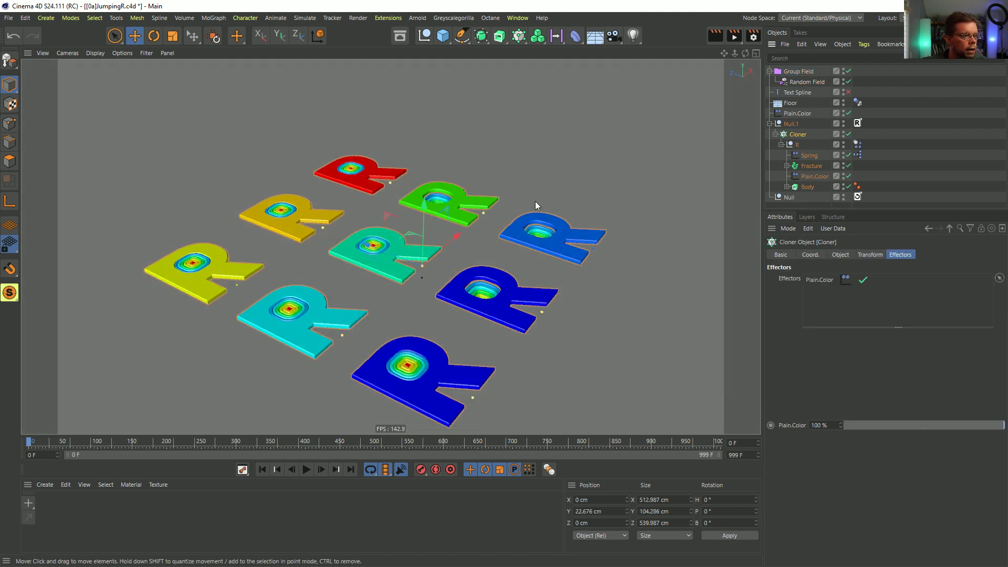
{"action": "mouse_move", "coordinate": [423, 212]}
{"action": "left_mouse_down"}
{"action": "mouse_move", "coordinate": [420, 156]}
{"action": "mouse_move", "coordinate": [420, 241]}
{"action": "mouse_move", "coordinate": [436, 200]}
{"action": "left_mouse_up"}
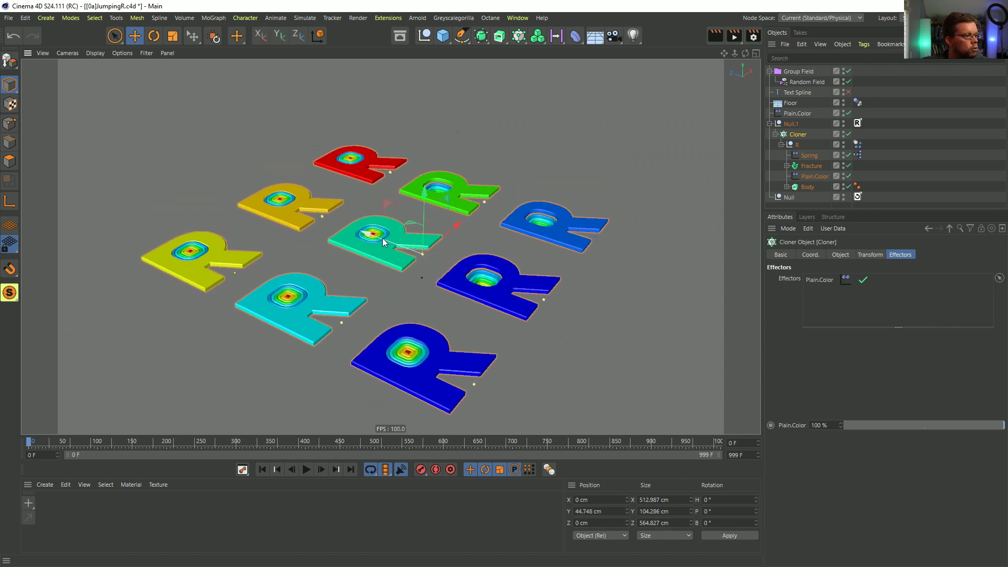
{"action": "mouse_move", "coordinate": [373, 233]}
{"action": "left_mouse_down"}
{"action": "mouse_move", "coordinate": [414, 255]}
{"action": "mouse_move", "coordinate": [386, 241]}
{"action": "left_mouse_up"}
{"action": "key", "text": "ctrl+z"}
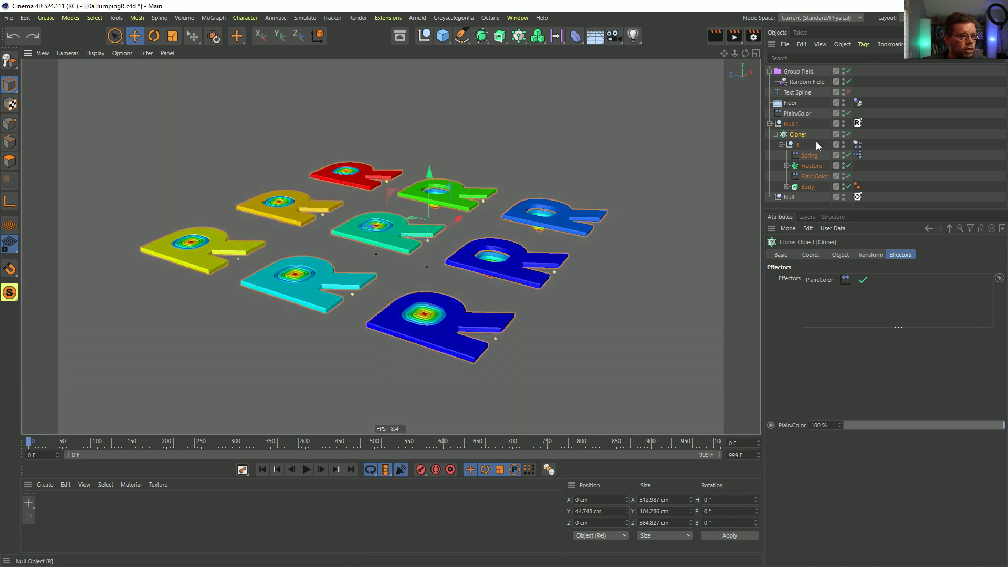
Step: Remove the extra blue knot from the outer Plain.Color effector's Step gradient, distribute the knots evenly, and return to frame 0
{"action": "left_click", "coordinate": [858, 125]}
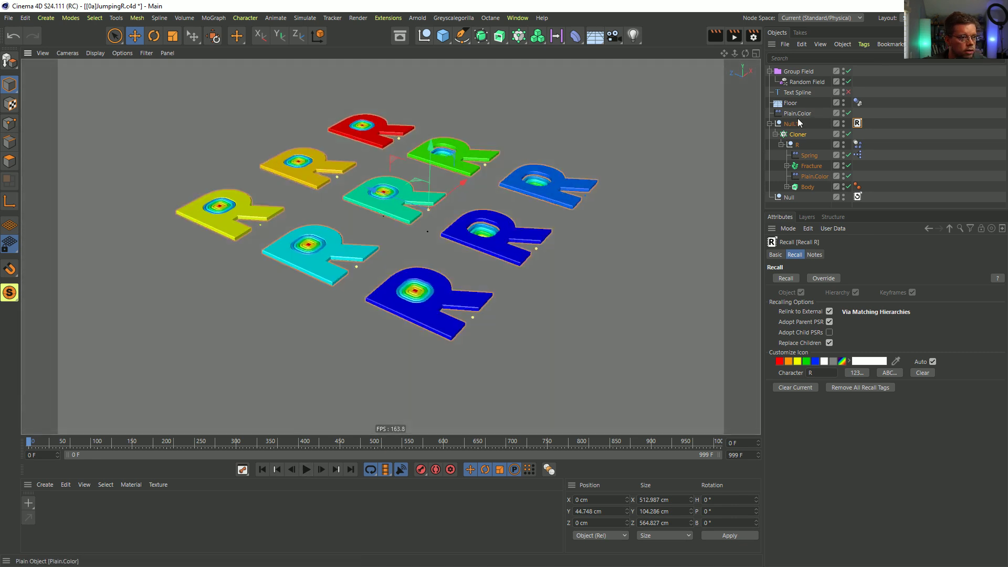
{"action": "left_click", "coordinate": [794, 112]}
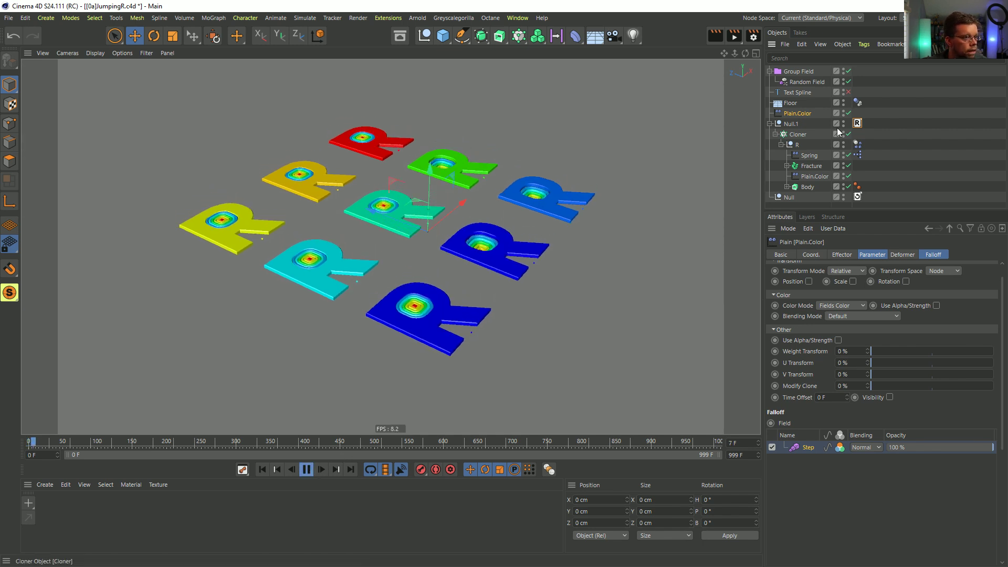
{"action": "left_click", "coordinate": [940, 255]}
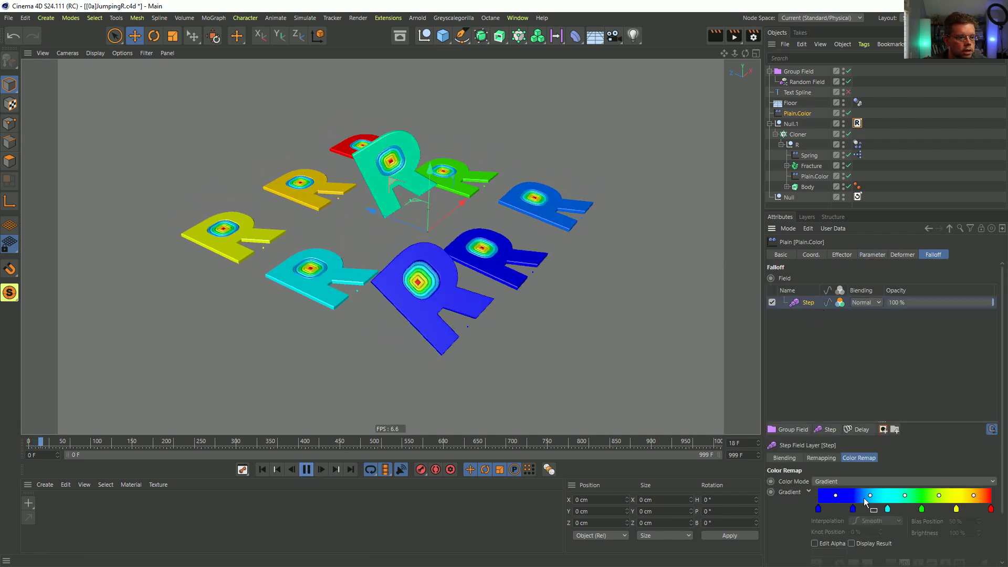
{"action": "right_click", "coordinate": [844, 500]}
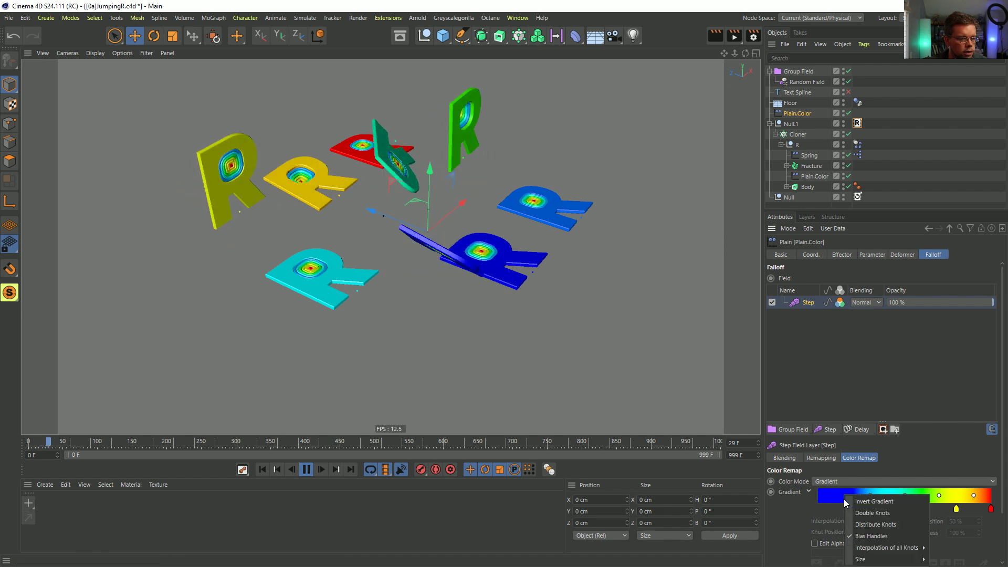
{"action": "left_click", "coordinate": [879, 525]}
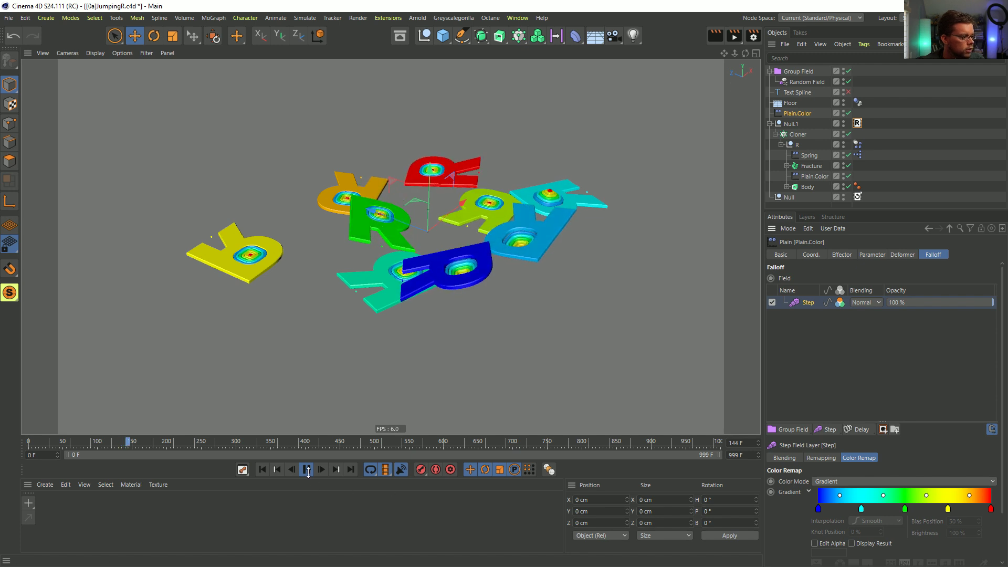
{"action": "left_click", "coordinate": [263, 469]}
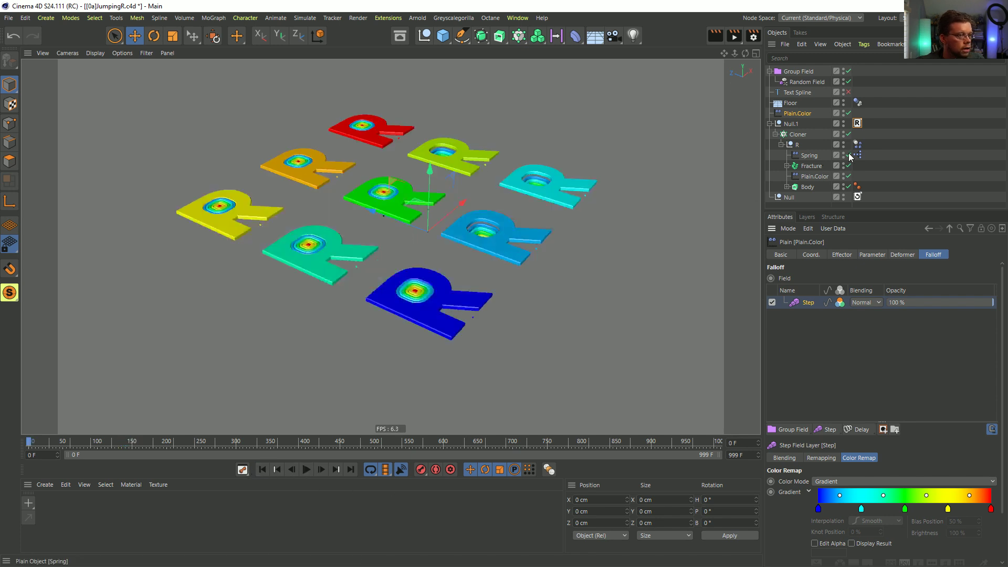
Step: Convert the Cloner under Null.1 into a null with separate editable R objects
{"action": "left_click", "coordinate": [859, 124]}
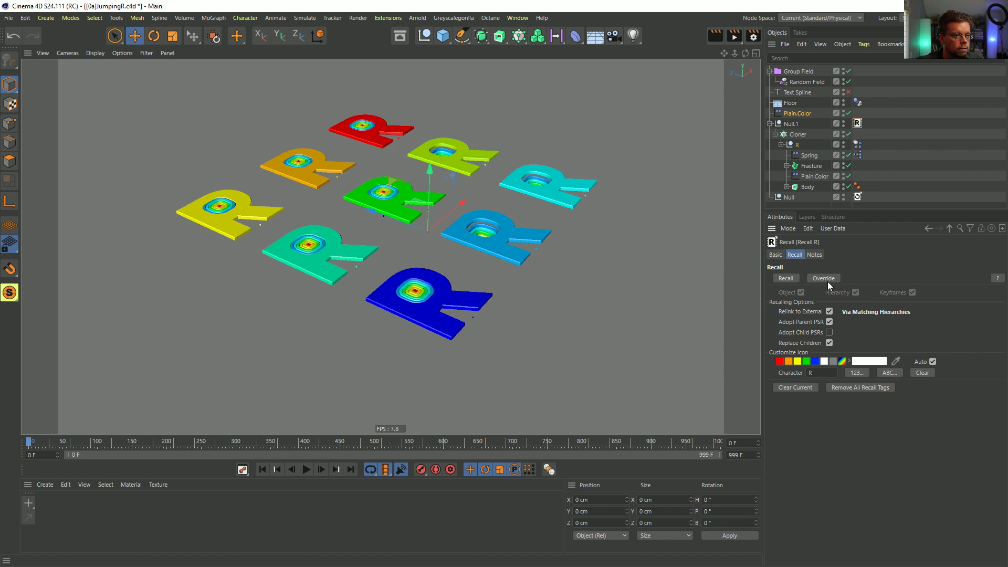
{"action": "left_click", "coordinate": [792, 133]}
{"action": "key", "text": "c"}
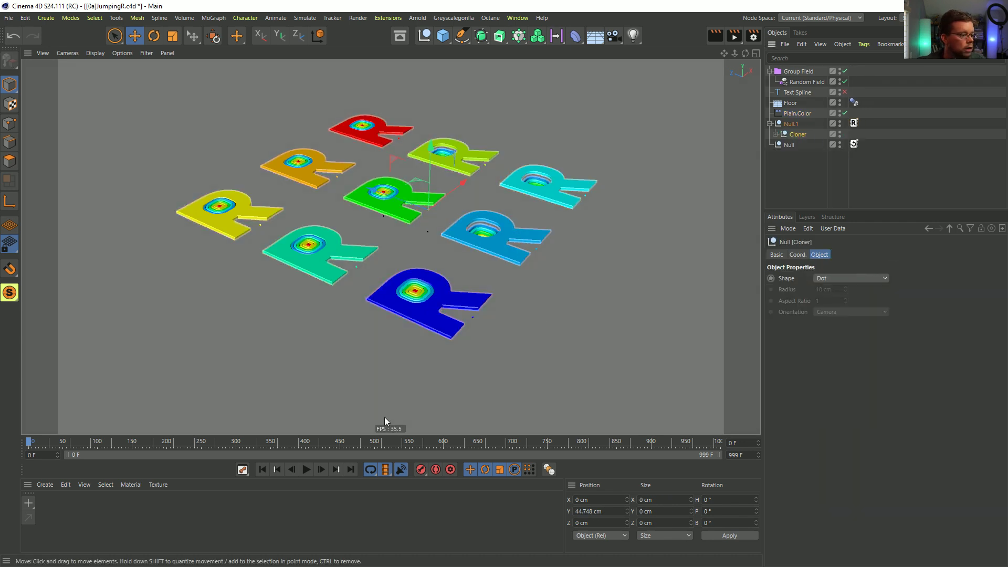
Step: Play the simulation and turn on SSAO in the viewport display
{"action": "left_click", "coordinate": [302, 470]}
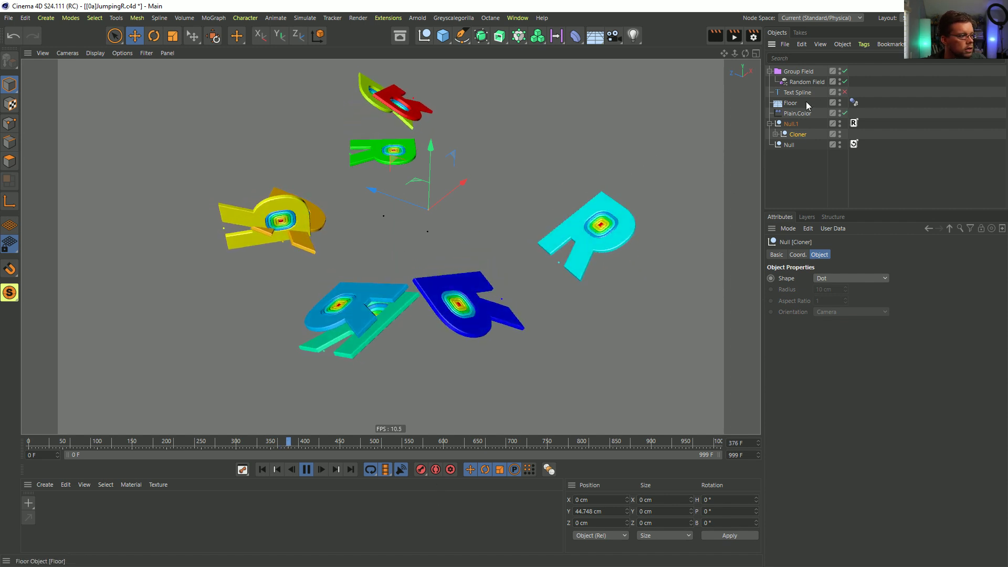
{"action": "left_click", "coordinate": [119, 53]}
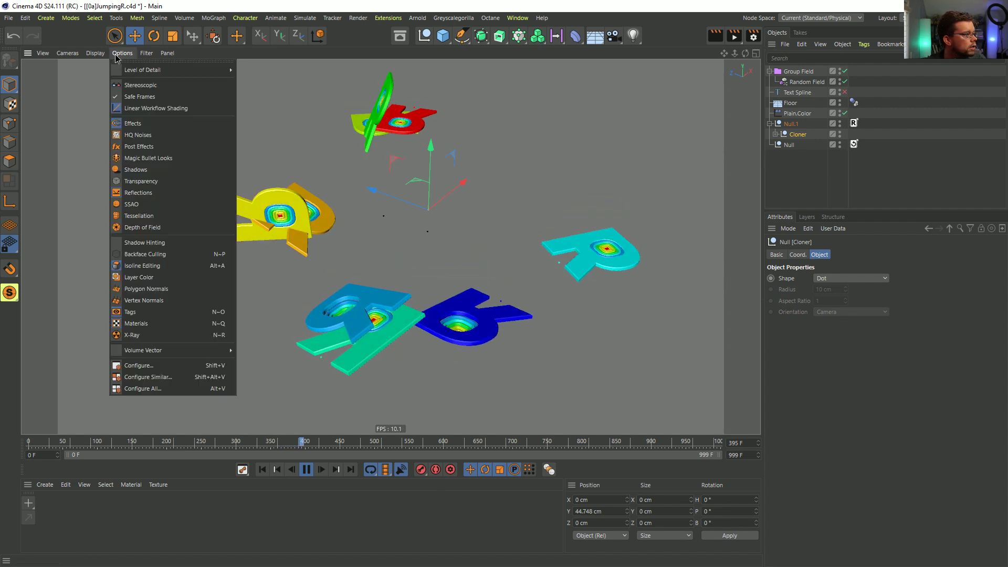
{"action": "left_click", "coordinate": [156, 193]}
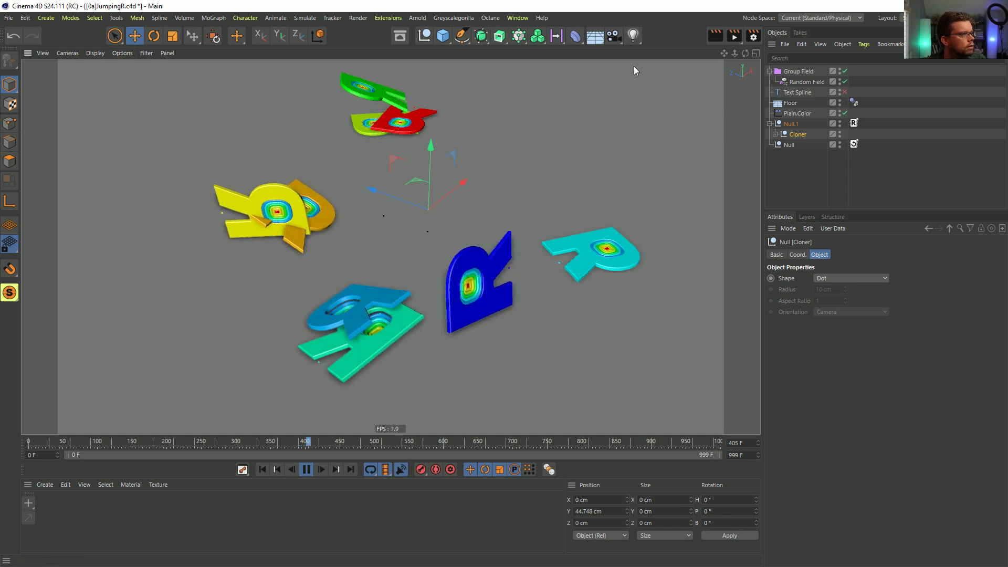
Step: Add an omni light at about Y 505 cm, Z -387 cm with Shadow Maps (Soft), and enable viewport shadows
{"action": "left_click", "coordinate": [633, 35]}
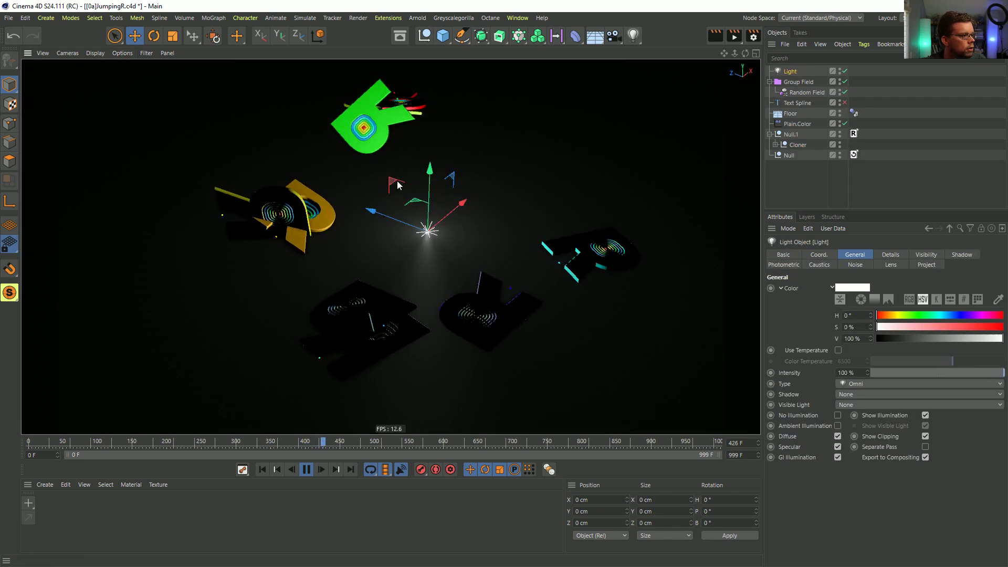
{"action": "left_click_drag", "start_coordinate": [404, 174], "coordinate": [604, 126]}
{"action": "left_click", "coordinate": [858, 395]}
{"action": "left_click", "coordinate": [861, 417]}
{"action": "left_click", "coordinate": [97, 54]}
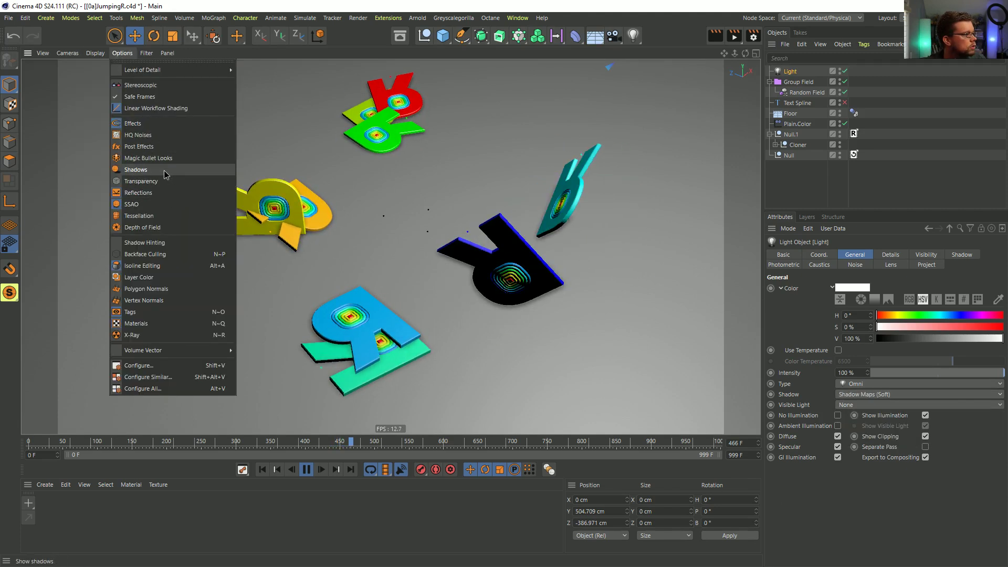
{"action": "left_click", "coordinate": [164, 170]}
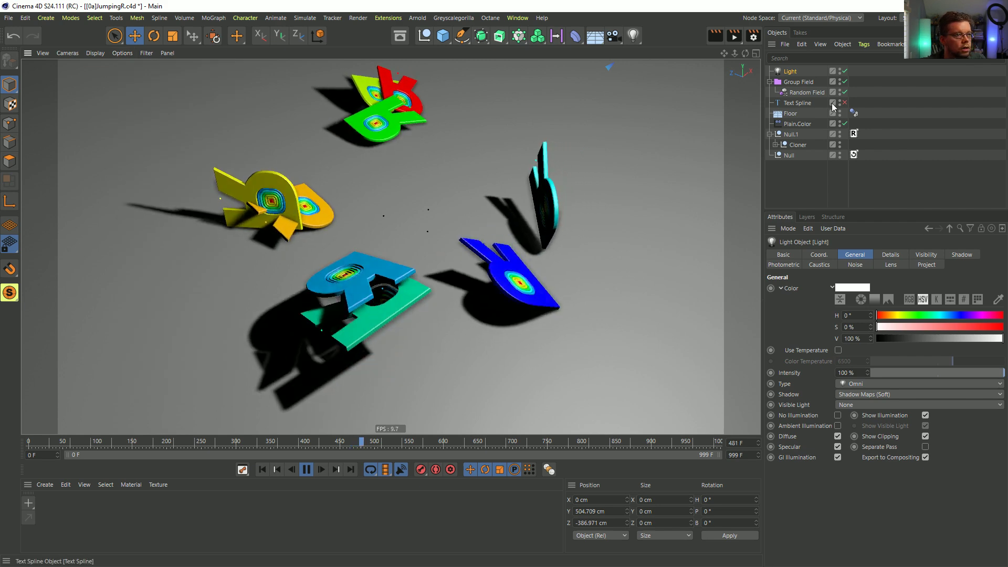
Step: Set the light's shadow density to 50%, replay the simulation from the start, and return to frame 0
{"action": "left_click", "coordinate": [961, 254]}
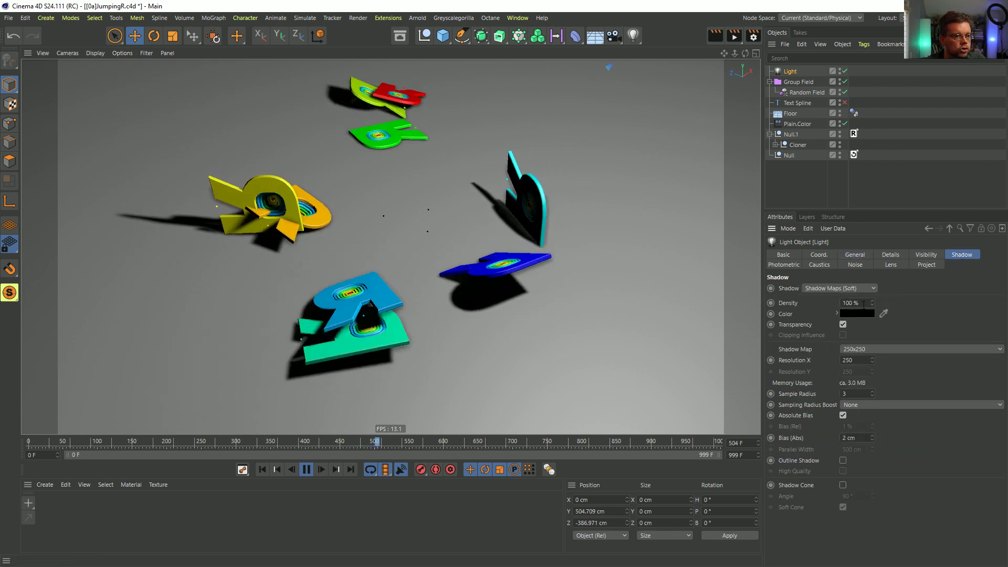
{"action": "type", "text": "50"}
{"action": "key", "text": "Return"}
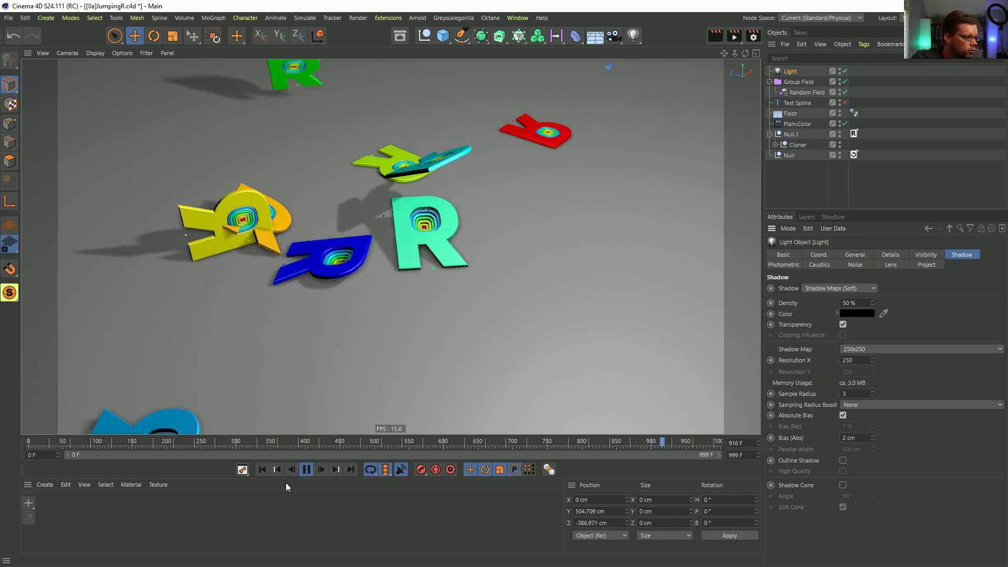
{"action": "left_click", "coordinate": [262, 471]}
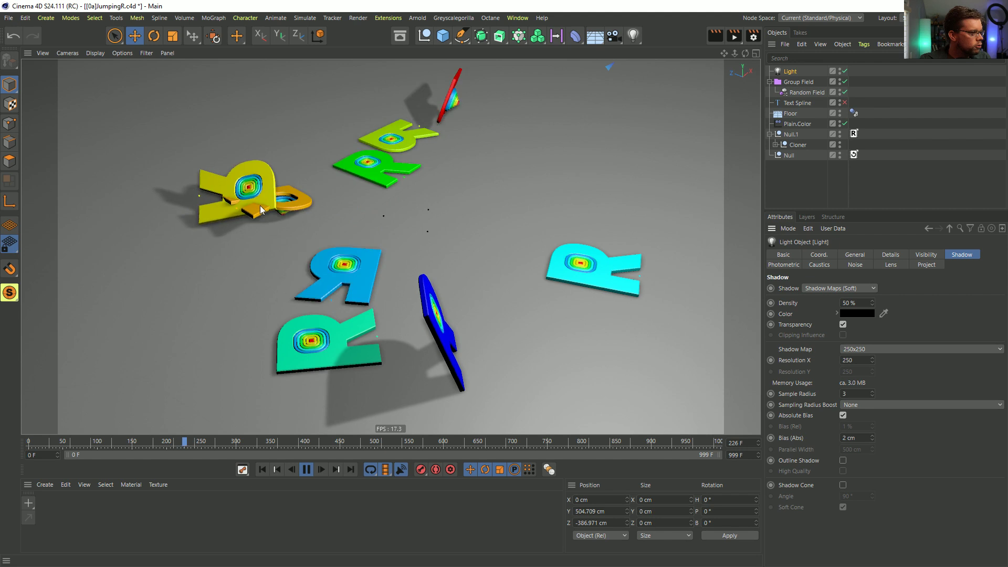
{"action": "left_click", "coordinate": [263, 469]}
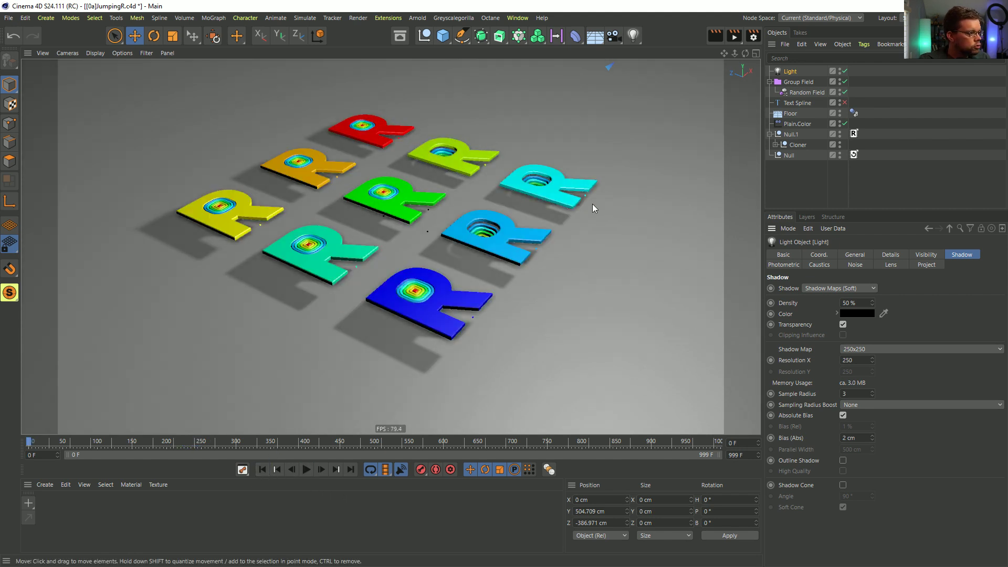
Step: Set the collision shape of R 0's Dynamics Body tag to Box, test the playback, and rewind to frame 0
{"action": "left_click", "coordinate": [775, 145]}
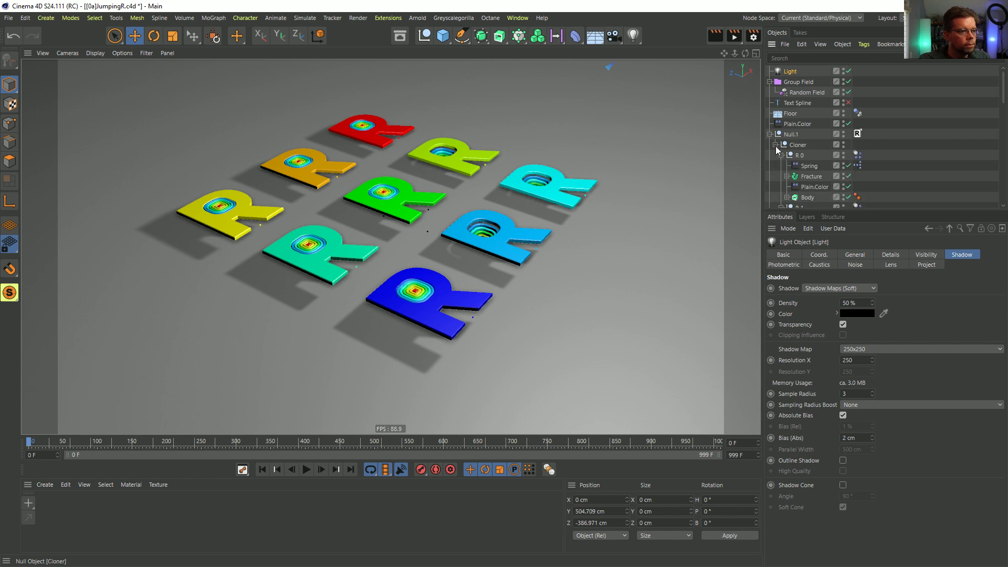
{"action": "left_click", "coordinate": [857, 155]}
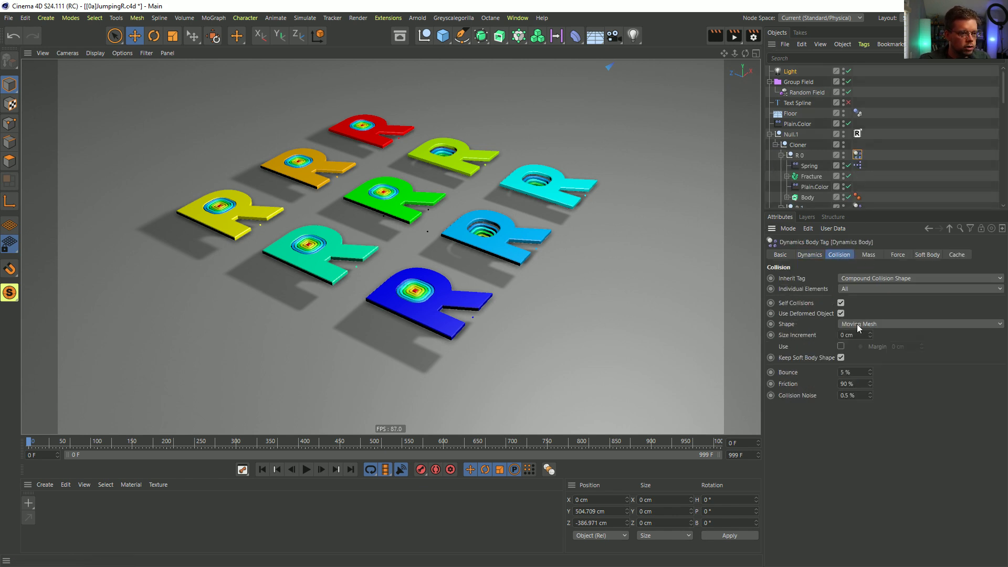
{"action": "left_click", "coordinate": [856, 323]}
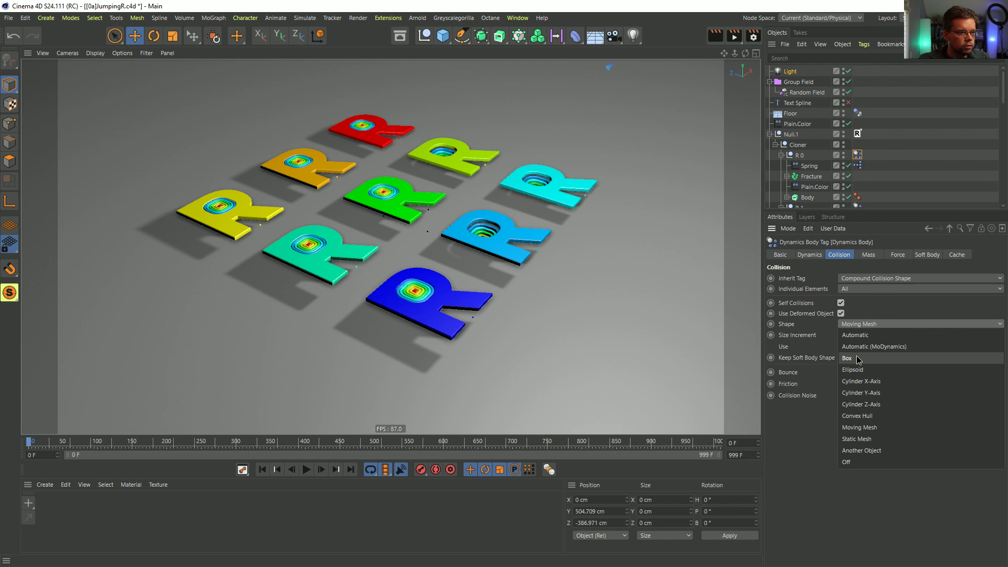
{"action": "left_click", "coordinate": [847, 359]}
{"action": "left_click", "coordinate": [309, 470]}
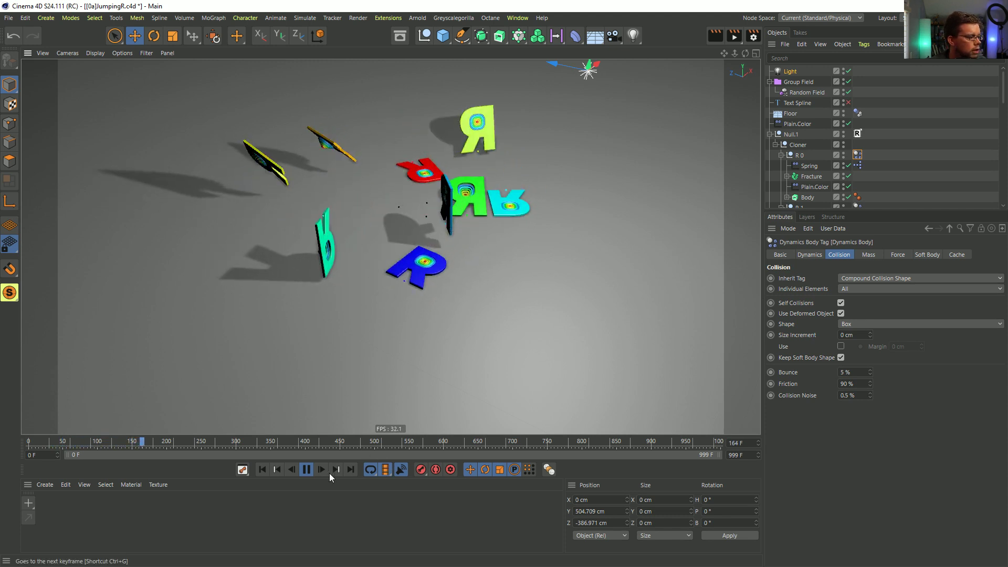
{"action": "left_click", "coordinate": [307, 469]}
{"action": "left_click", "coordinate": [262, 469]}
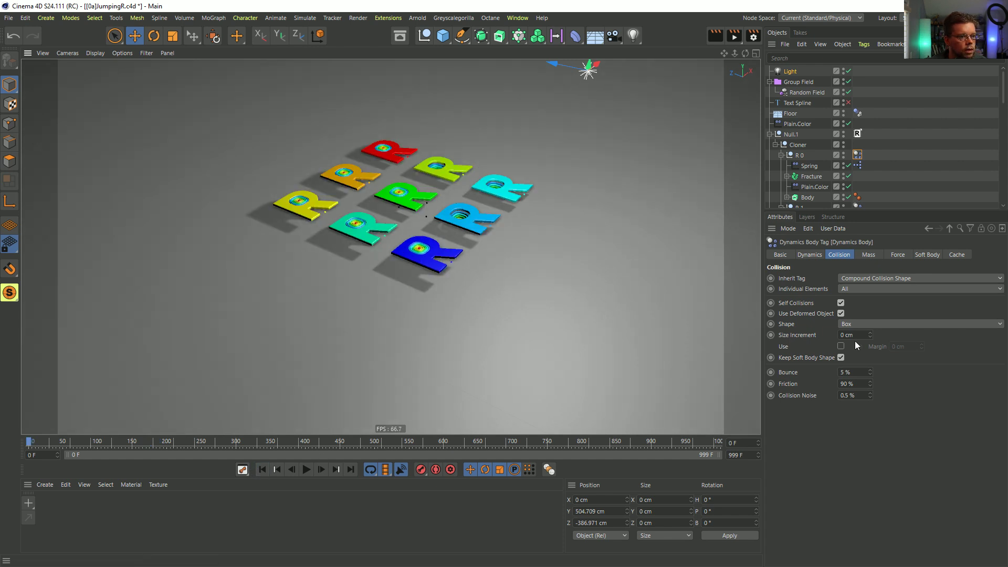
Step: Recall the stored Cloner setup and set the collision shape of R's Dynamics Body tag to Box
{"action": "left_click", "coordinate": [858, 134]}
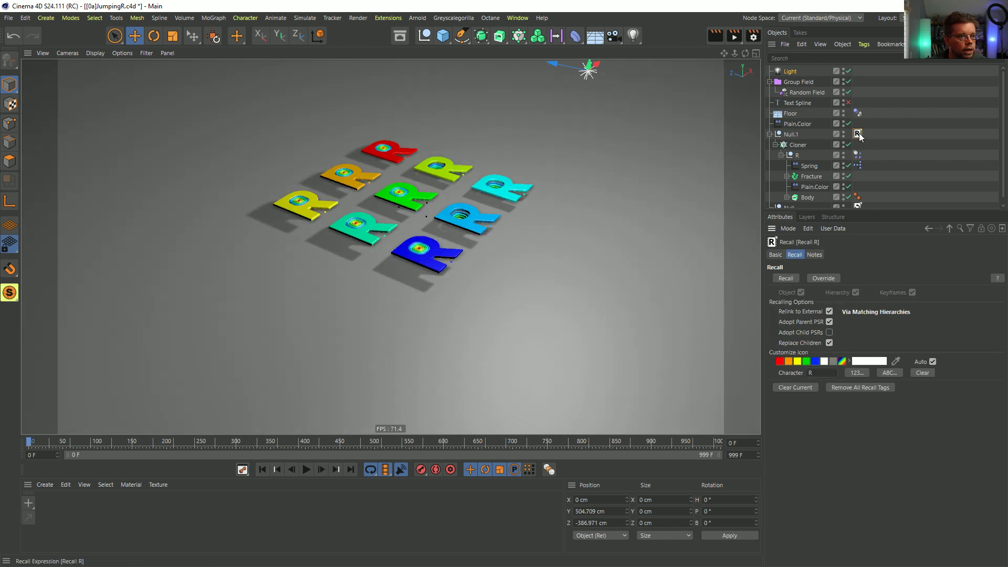
{"action": "left_click", "coordinate": [858, 155]}
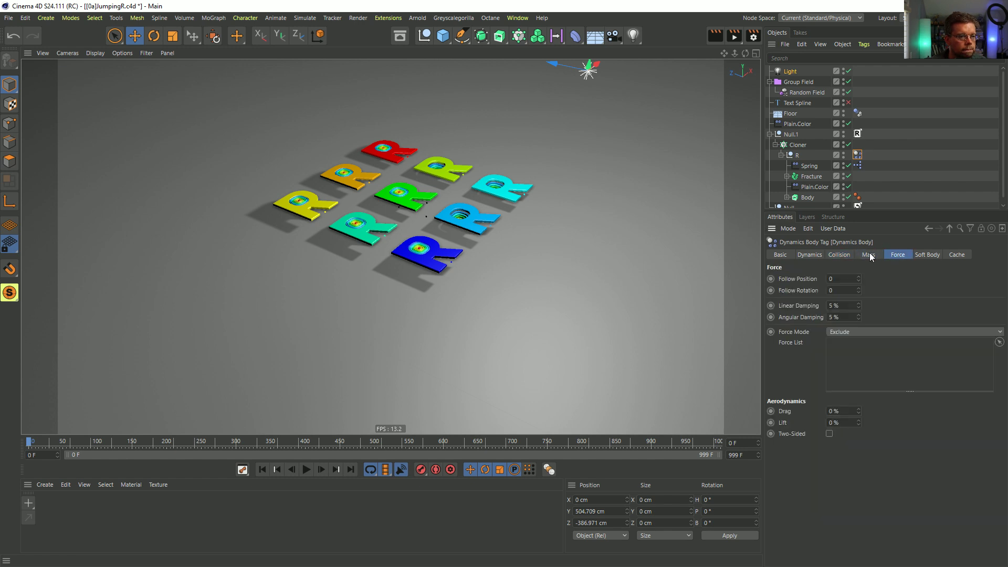
{"action": "left_click", "coordinate": [840, 254]}
{"action": "left_click", "coordinate": [851, 324]}
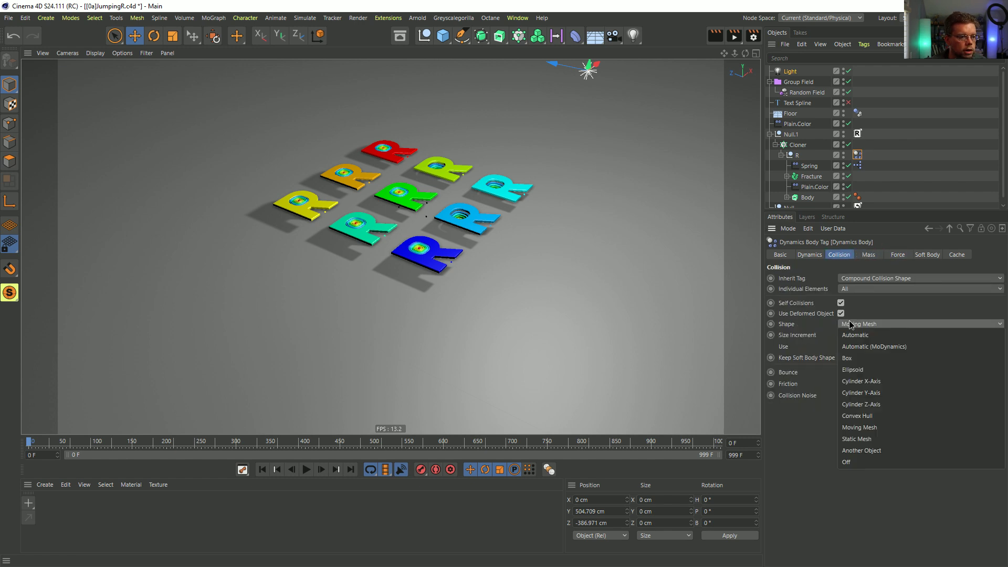
{"action": "left_click", "coordinate": [859, 360]}
Step: Set the friction of R's Dynamics Body tag to 25%
{"action": "left_click_drag", "start_coordinate": [429, 199], "coordinate": [376, 226], "text": "alt"}
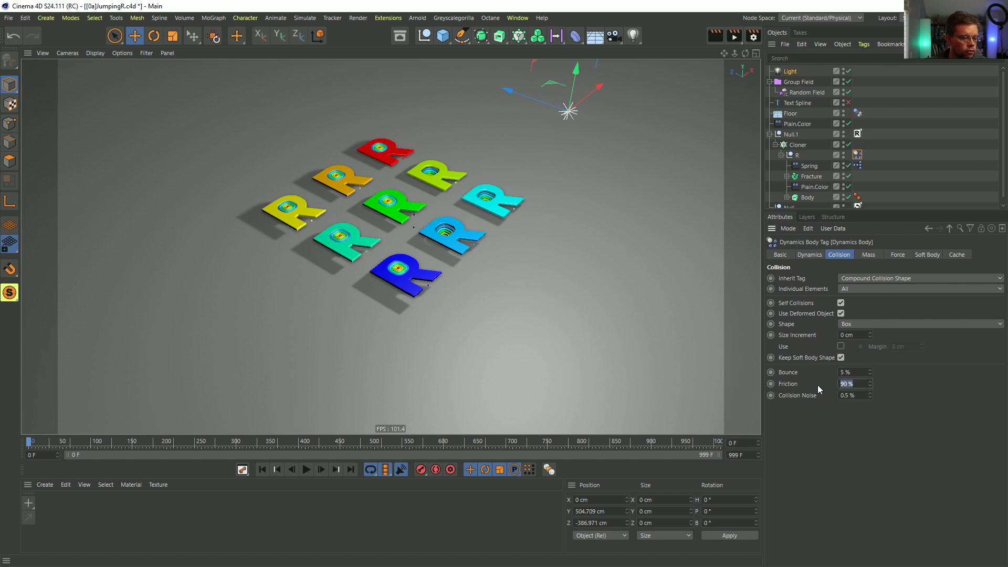
{"action": "type", "text": "25"}
{"action": "key", "text": "Return"}
Step: Set the Cloner's grid count to 6 along X, giving a 6 × 1 × 3 array
{"action": "left_click", "coordinate": [807, 147]}
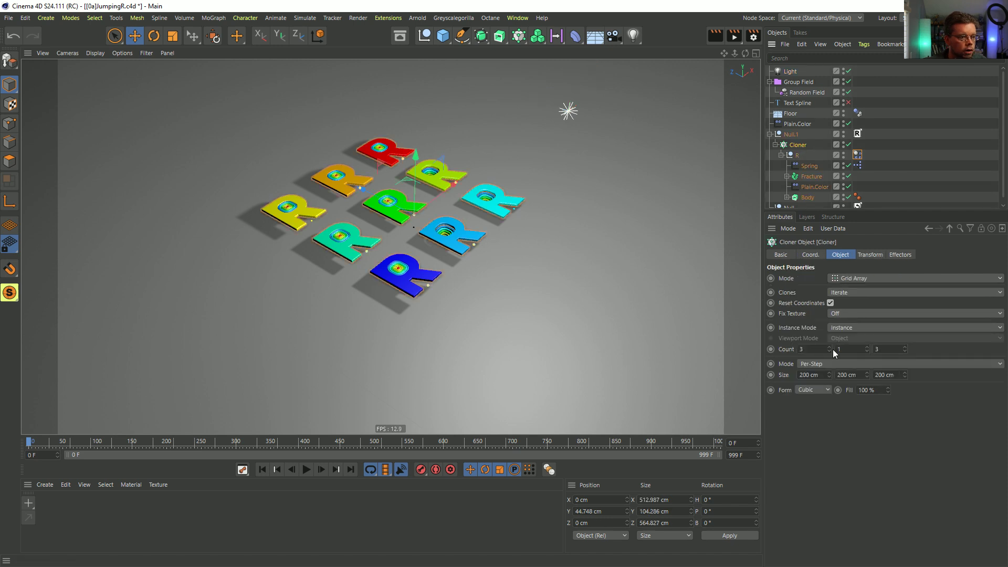
{"action": "type", "text": "6"}
{"action": "key", "text": "Return"}
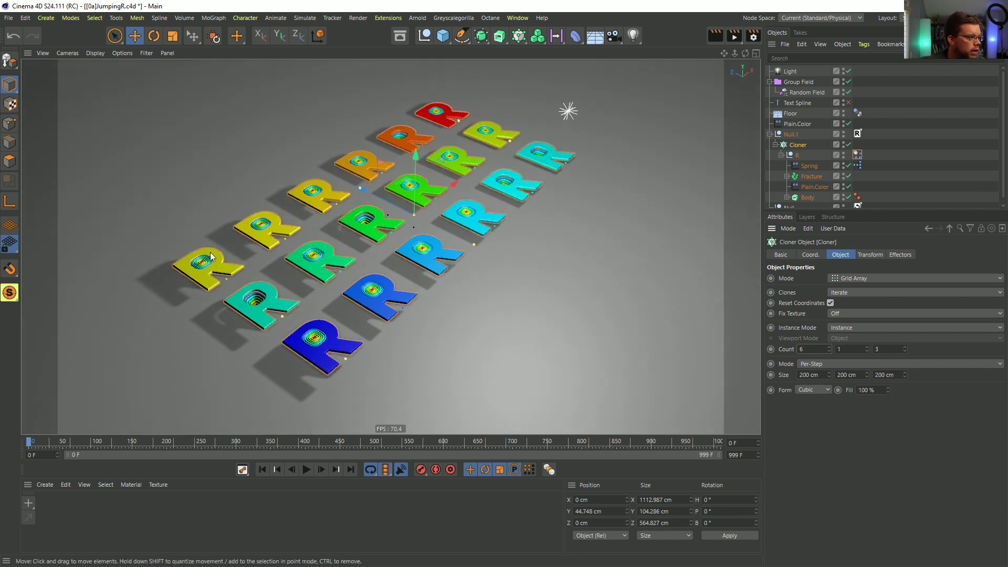
{"action": "left_click_drag", "start_coordinate": [478, 245], "coordinate": [468, 198], "text": "alt"}
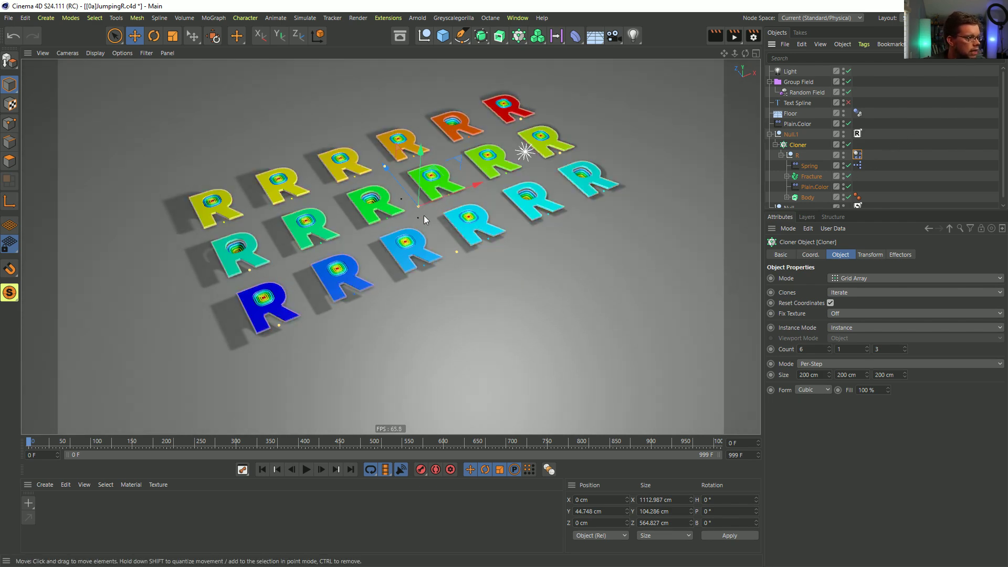
{"action": "mouse_move", "coordinate": [414, 208]}
{"action": "left_mouse_down", "text": "alt"}
{"action": "mouse_move", "coordinate": [423, 219]}
{"action": "mouse_move", "coordinate": [461, 128]}
{"action": "mouse_move", "coordinate": [447, 220]}
{"action": "mouse_move", "coordinate": [428, 213]}
{"action": "left_mouse_up", "text": "alt"}
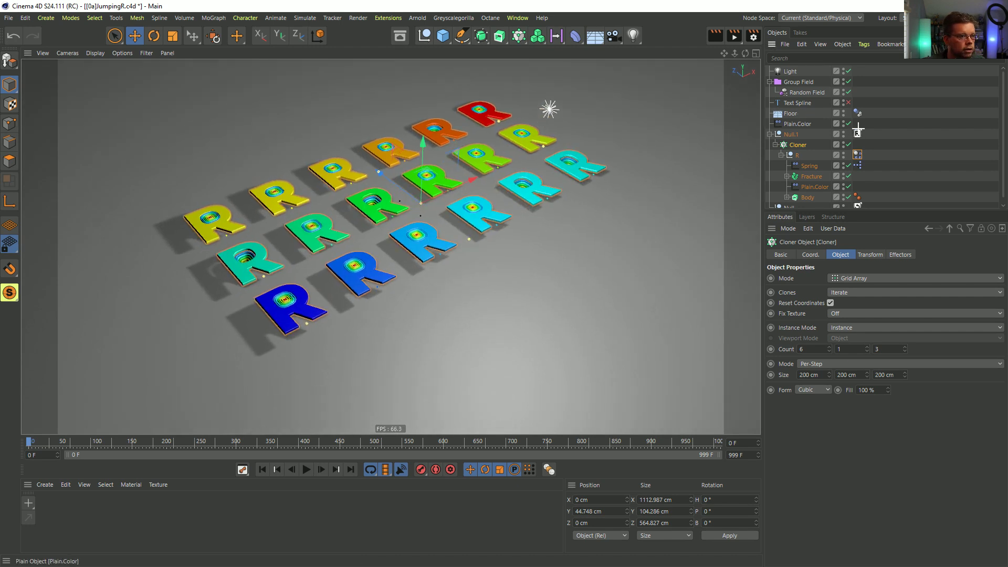
Step: Override the Recall tag's stored state with the current setup, make the Cloner editable, and play the simulation
{"action": "left_click", "coordinate": [858, 134]}
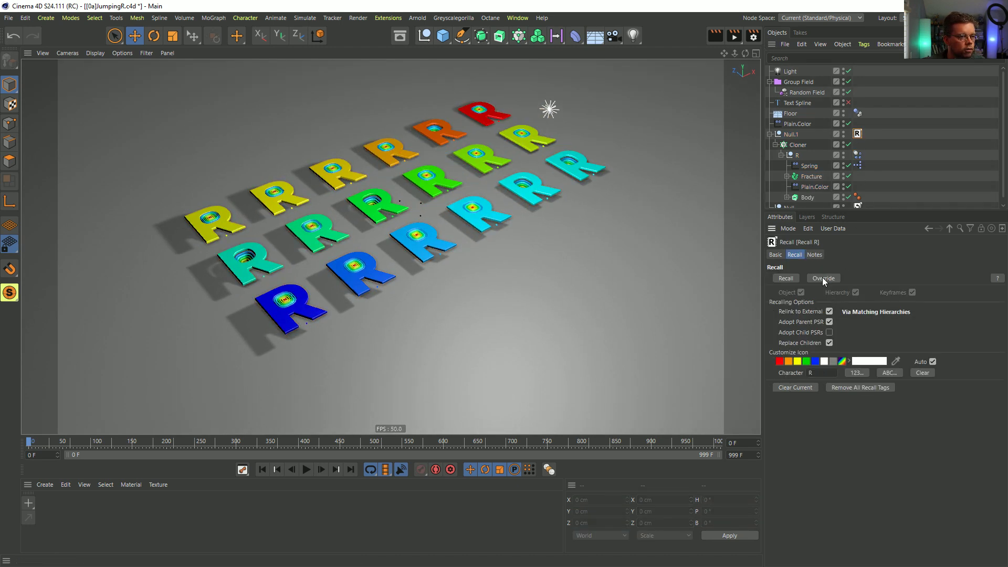
{"action": "left_click", "coordinate": [798, 146]}
{"action": "key", "text": "c"}
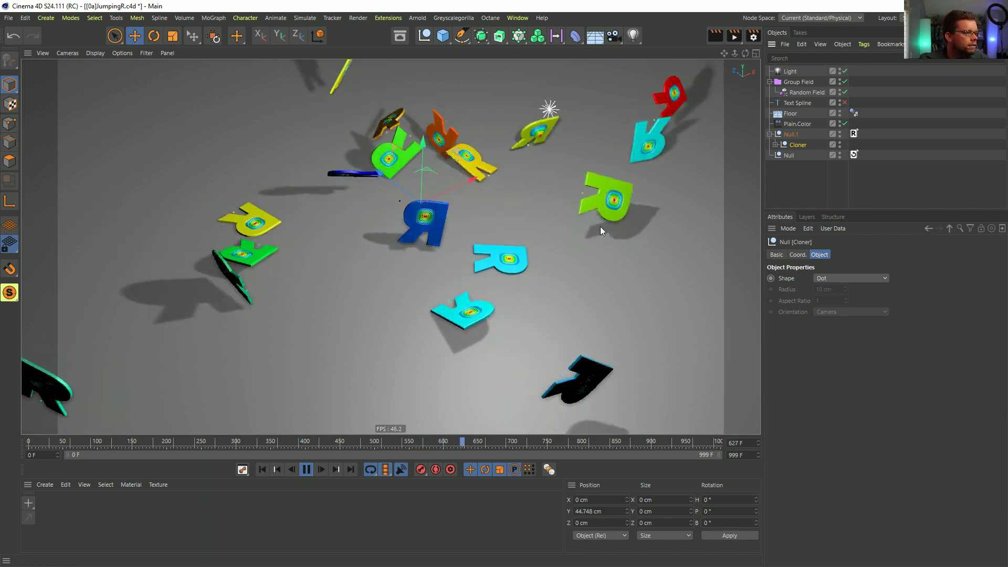
{"action": "scroll", "coordinate": [464, 322], "scroll_direction": "up", "scroll_amount": 5}
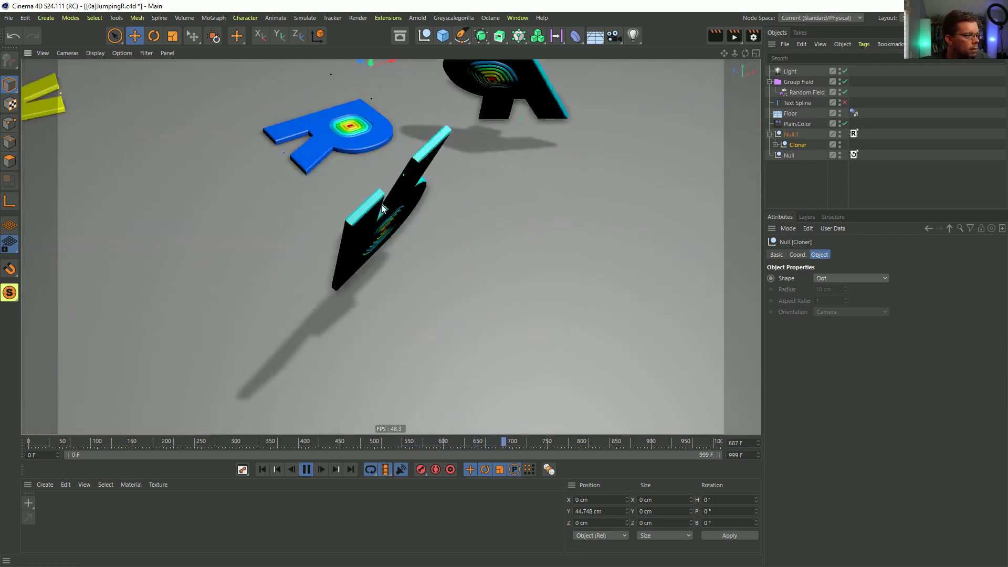
{"action": "scroll", "coordinate": [389, 268], "scroll_direction": "down", "scroll_amount": 5}
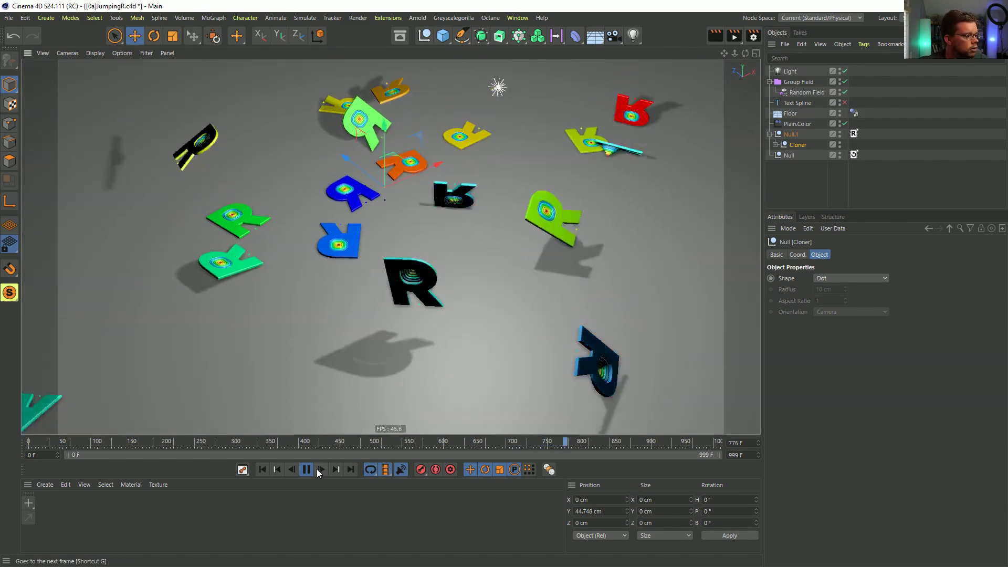
Step: Add a Decay layer above Delay in the Group Field, trying an effect strength of 99% before setting it to 75%
{"action": "left_click", "coordinate": [807, 83]}
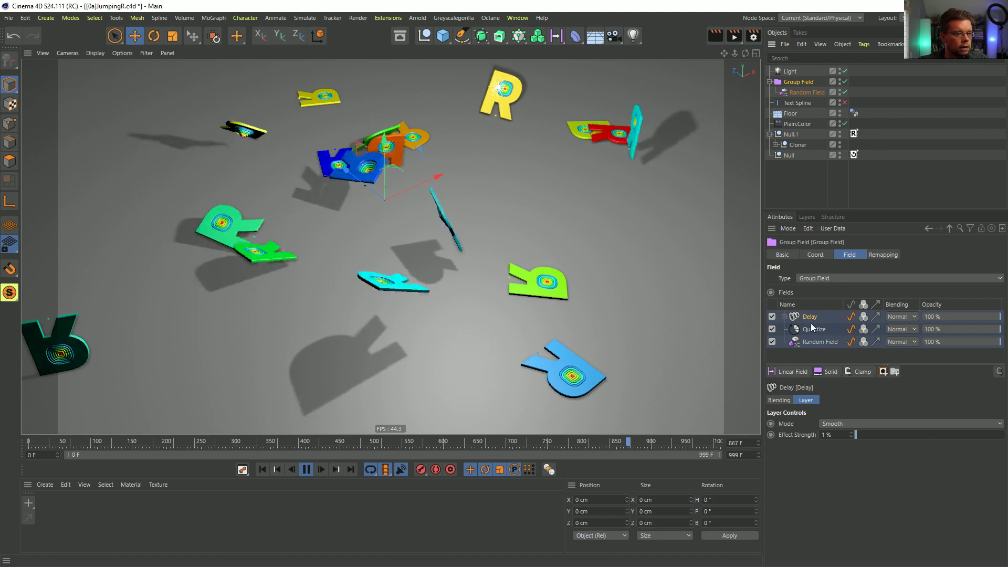
{"action": "left_click", "coordinate": [861, 374]}
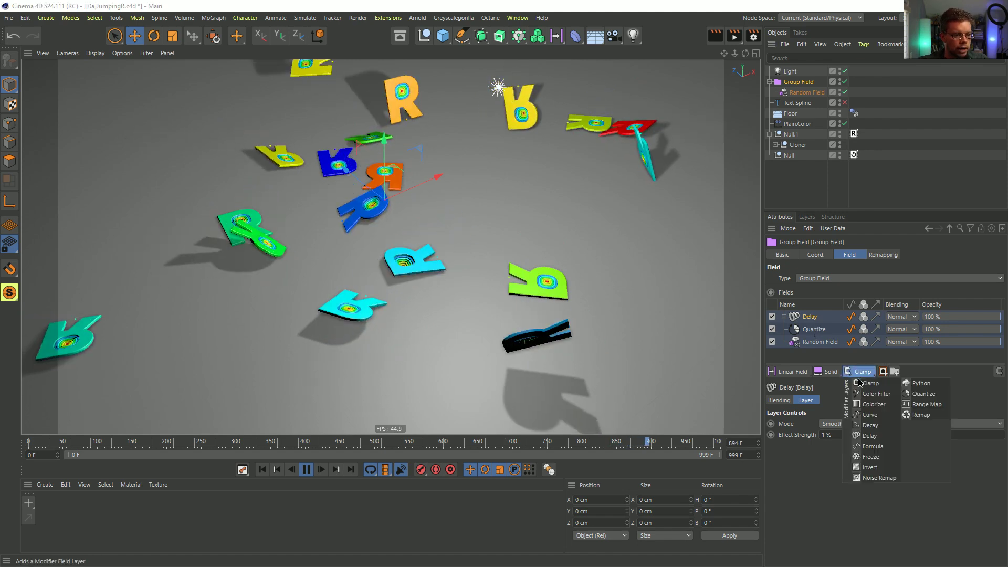
{"action": "left_click", "coordinate": [872, 426]}
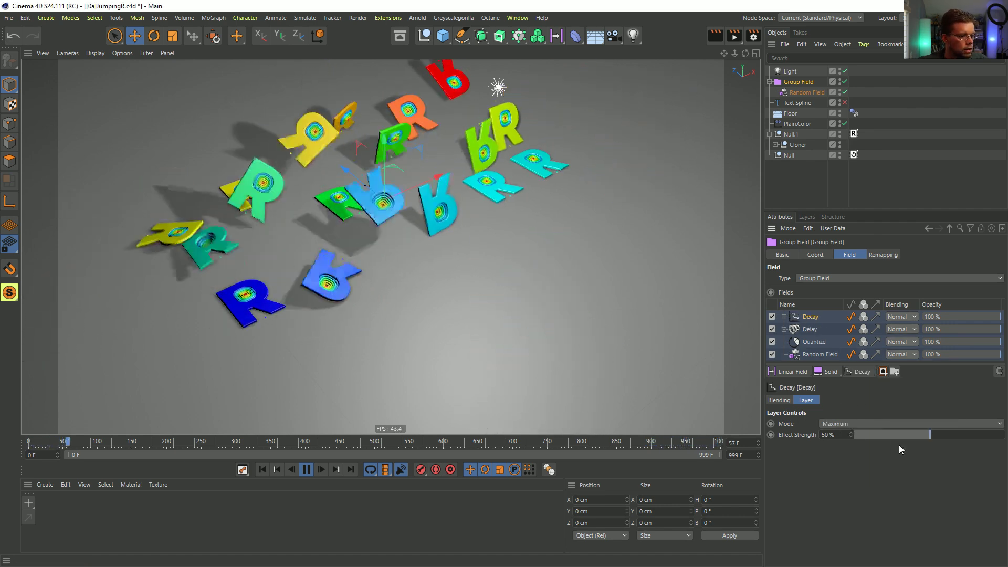
{"action": "double_click", "coordinate": [843, 435]}
{"action": "type", "text": "99"}
{"action": "key", "text": "Return"}
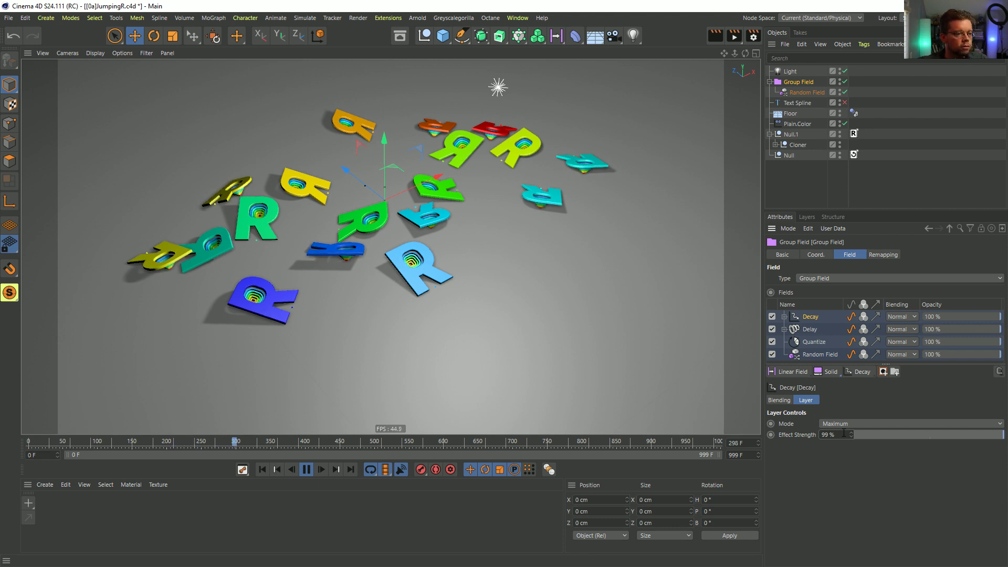
{"action": "type", "text": "75"}
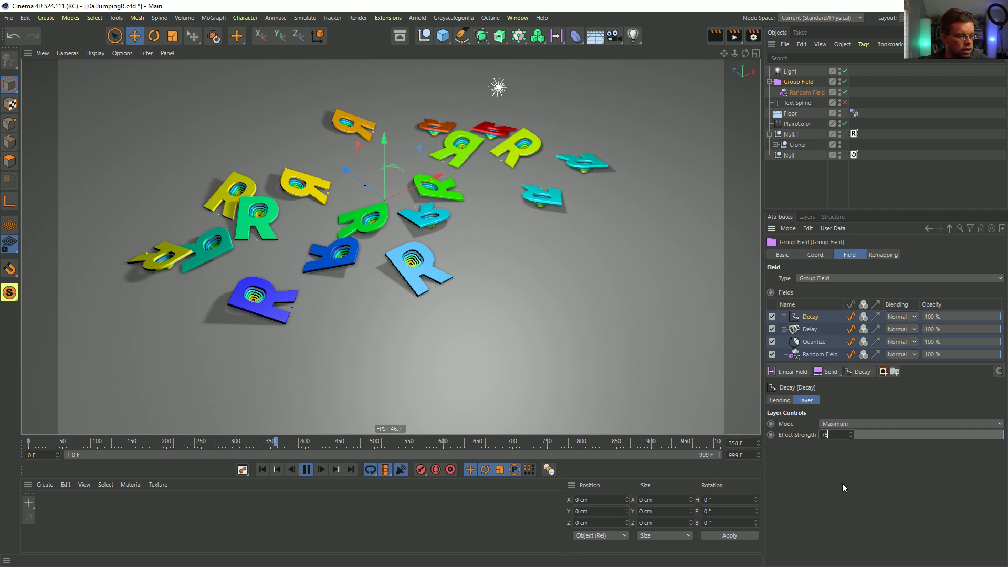
{"action": "key", "text": "Return"}
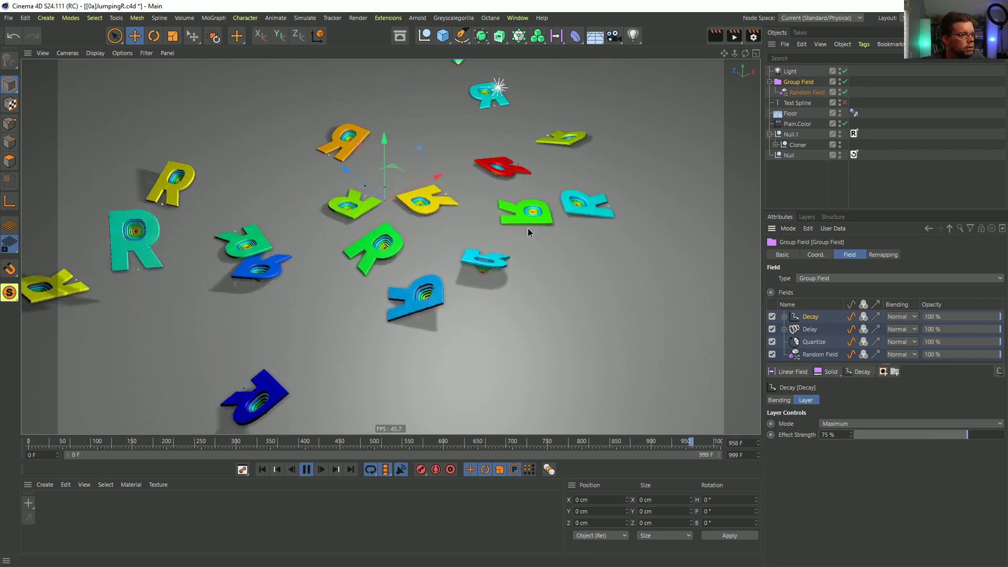
Step: Watch the simulation from a wider view, rewind to frame 0, and recall the stored live Cloner
{"action": "scroll", "coordinate": [528, 228], "scroll_direction": "down", "scroll_amount": 4}
{"action": "middle_click_drag", "start_coordinate": [389, 243], "coordinate": [434, 308], "text": "alt"}
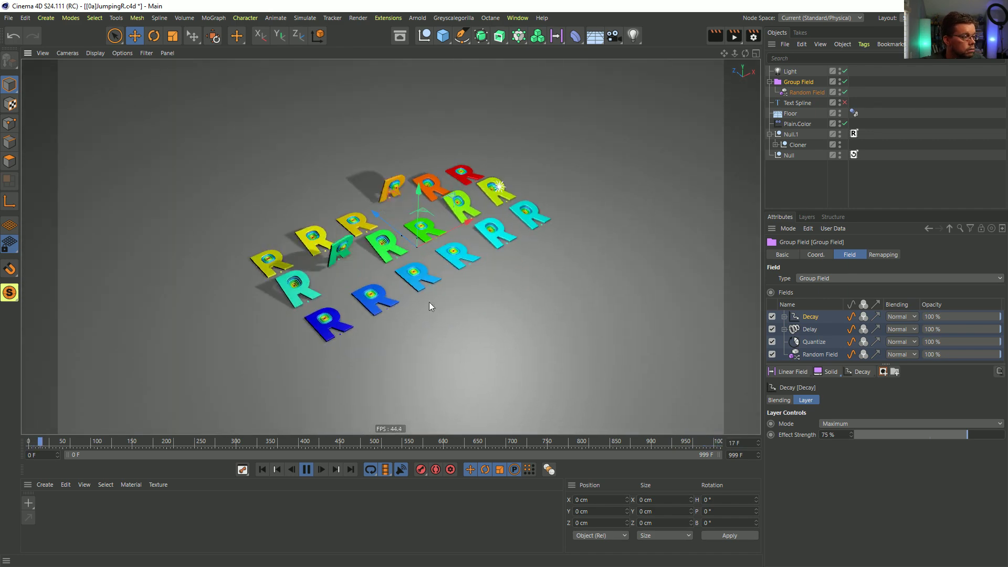
{"action": "scroll", "coordinate": [434, 309], "scroll_direction": "up", "scroll_amount": 3}
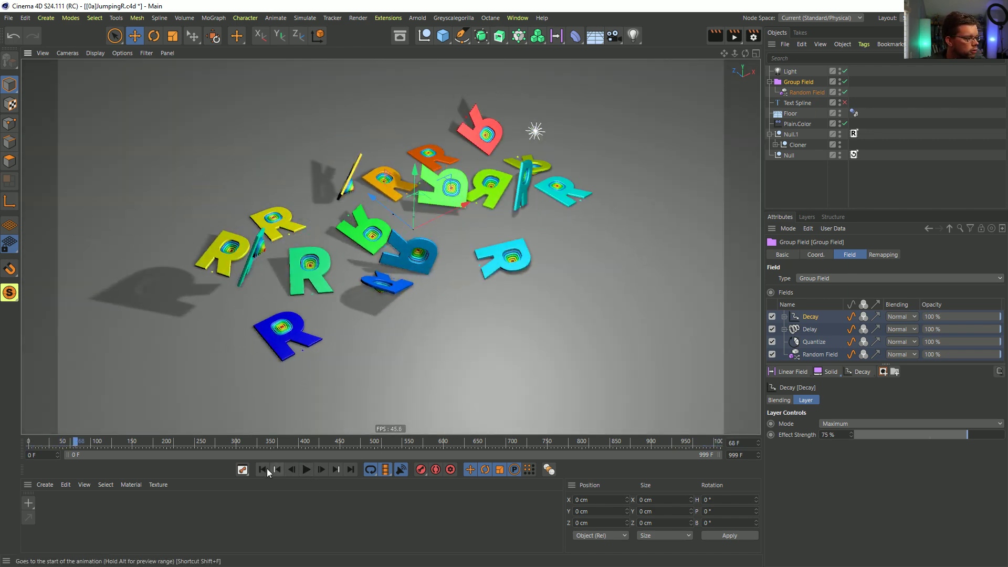
{"action": "left_click", "coordinate": [263, 469]}
{"action": "left_click", "coordinate": [853, 135]}
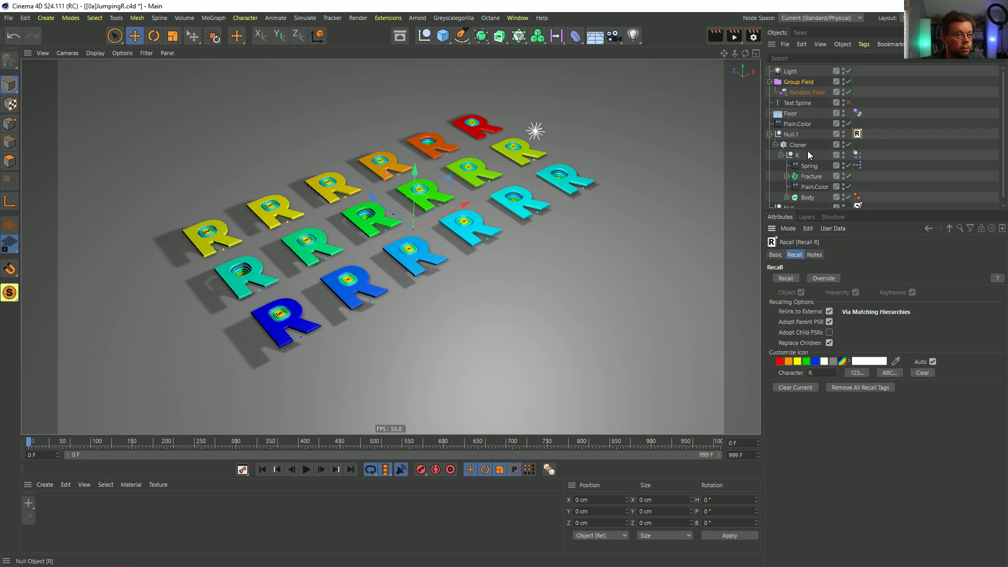
Step: Duplicate the R null inside the Cloner and set the Cloner's Clones mode to Blend
{"action": "left_click", "coordinate": [781, 155]}
{"action": "left_click_drag", "start_coordinate": [795, 155], "coordinate": [801, 156]}
{"action": "left_click", "coordinate": [792, 146]}
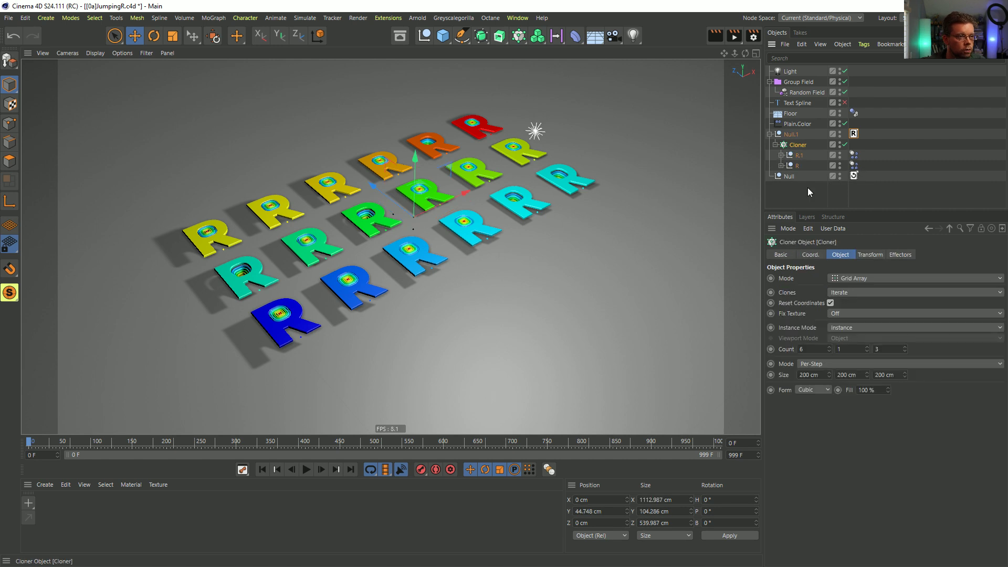
{"action": "left_click", "coordinate": [852, 281]}
{"action": "left_click", "coordinate": [835, 254]}
{"action": "left_click", "coordinate": [842, 292]}
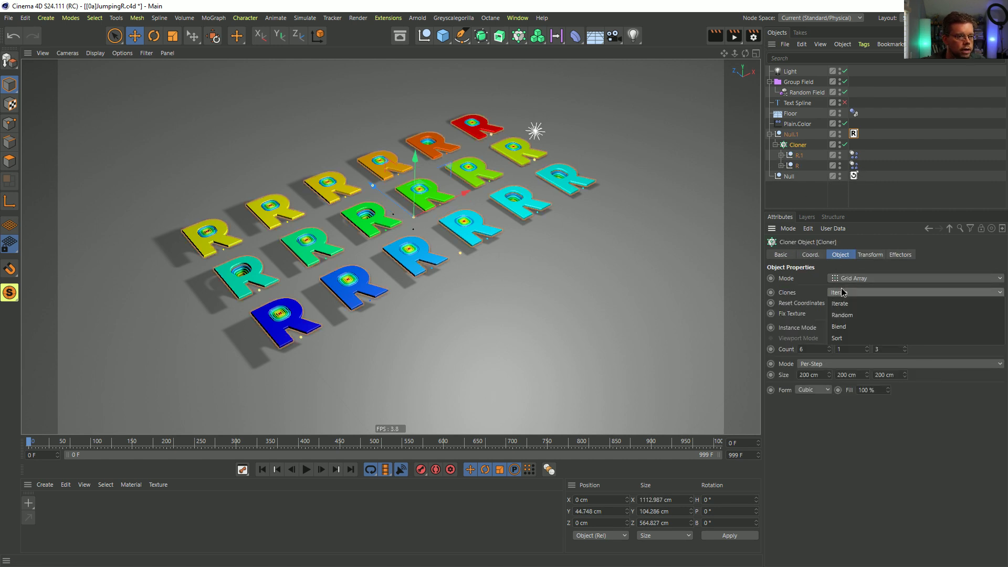
{"action": "left_click", "coordinate": [796, 178]}
Step: Set the extrusion offset of all of R.1's Extrude objects and its Body to 50 cm
{"action": "left_click", "coordinate": [782, 156]}
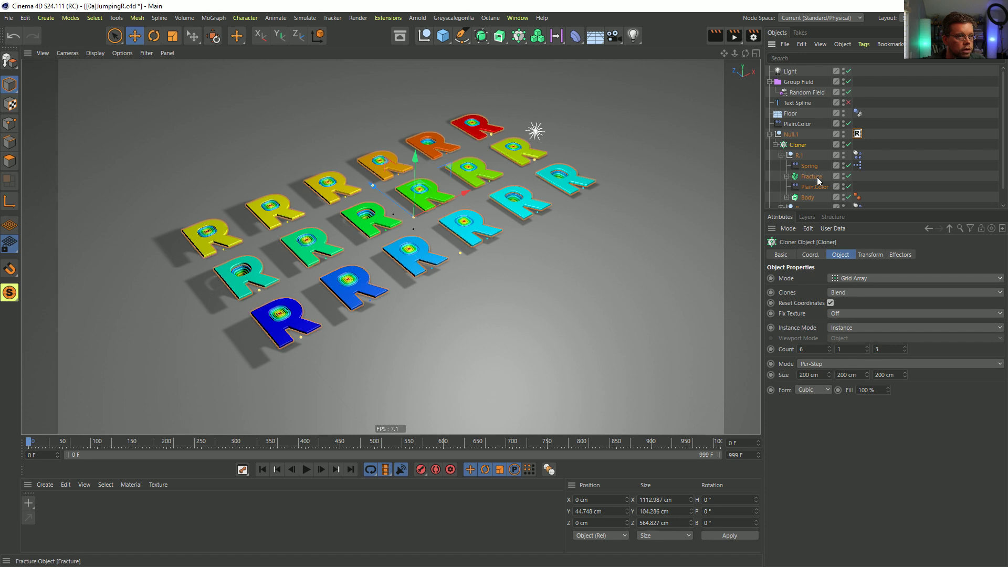
{"action": "scroll", "coordinate": [822, 181], "scroll_direction": "down", "scroll_amount": 5}
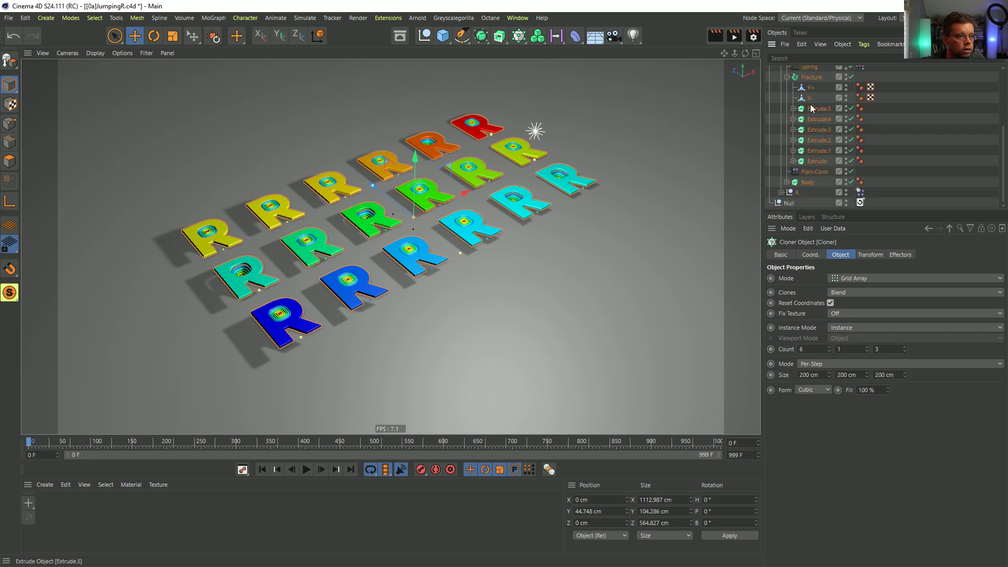
{"action": "left_click", "coordinate": [819, 108]}
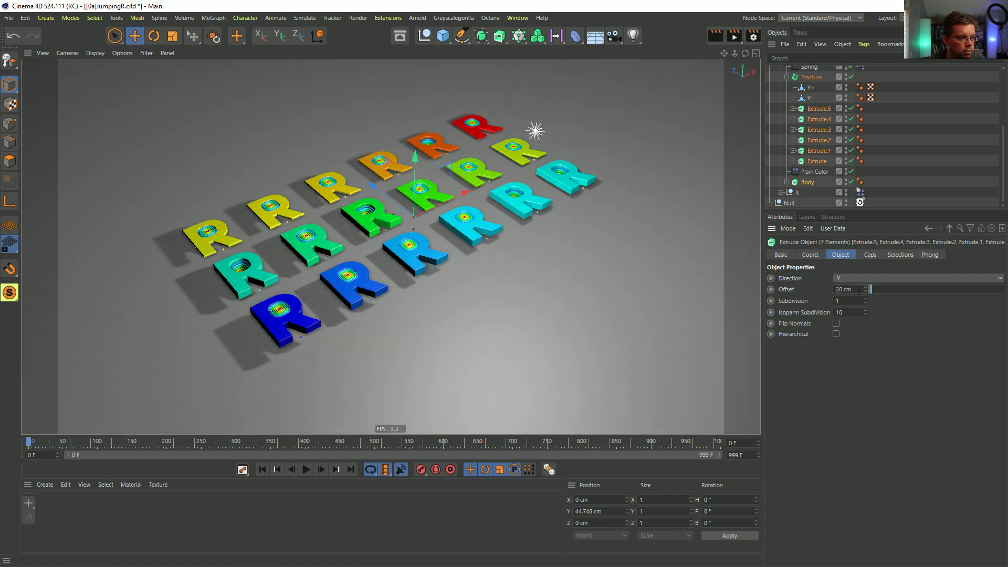
{"action": "left_click_drag", "start_coordinate": [455, 345], "coordinate": [439, 261], "text": "alt"}
{"action": "left_click_drag", "start_coordinate": [325, 270], "coordinate": [320, 288], "text": "alt"}
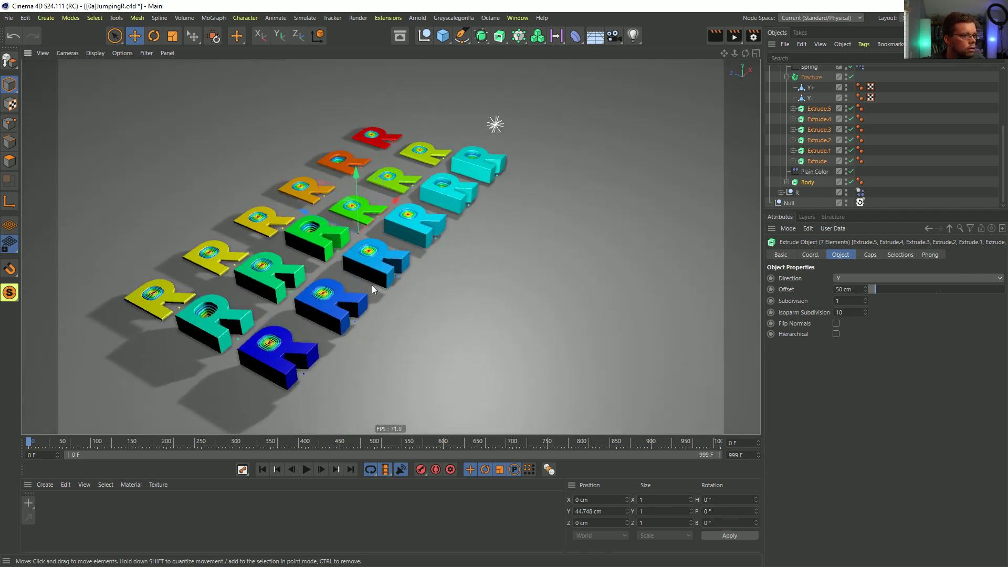
Step: Enlarge the object list and move the Spring effectors below Body in both the R.1 and R hierarchies
{"action": "scroll", "coordinate": [829, 114], "scroll_direction": "up", "scroll_amount": 3}
{"action": "left_click", "coordinate": [796, 109]}
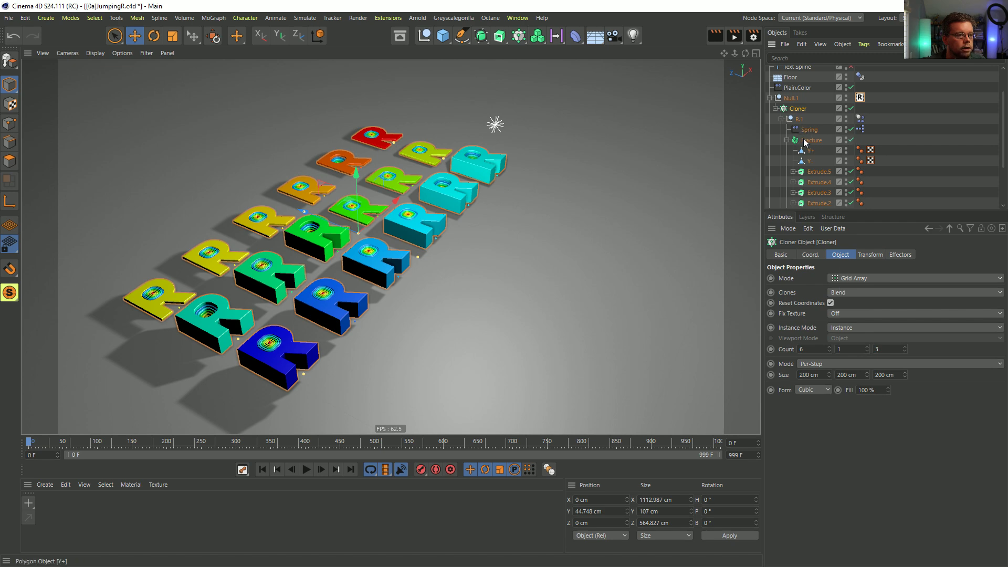
{"action": "left_click_drag", "start_coordinate": [816, 210], "coordinate": [815, 289]}
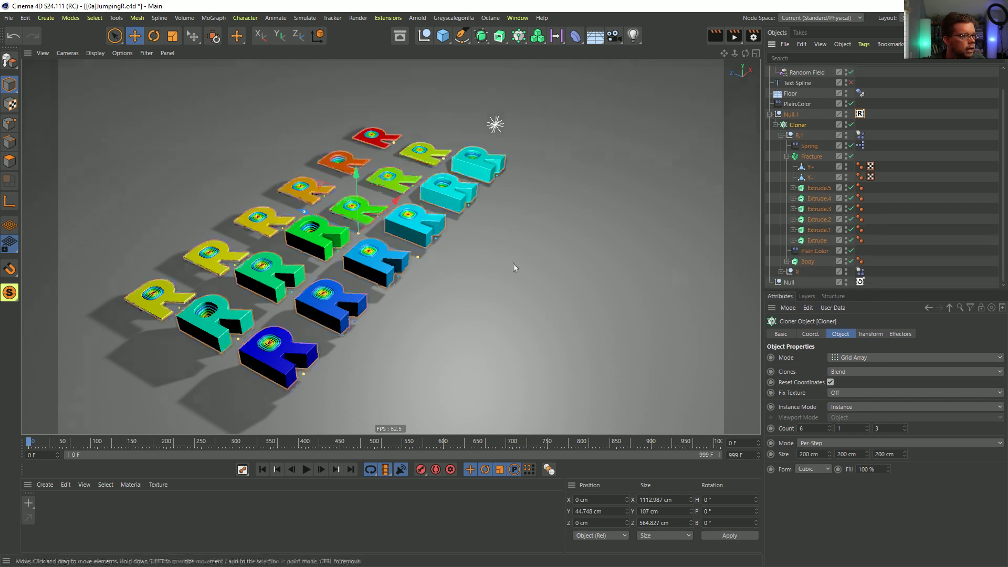
{"action": "left_click_drag", "start_coordinate": [404, 269], "coordinate": [383, 252], "text": "alt"}
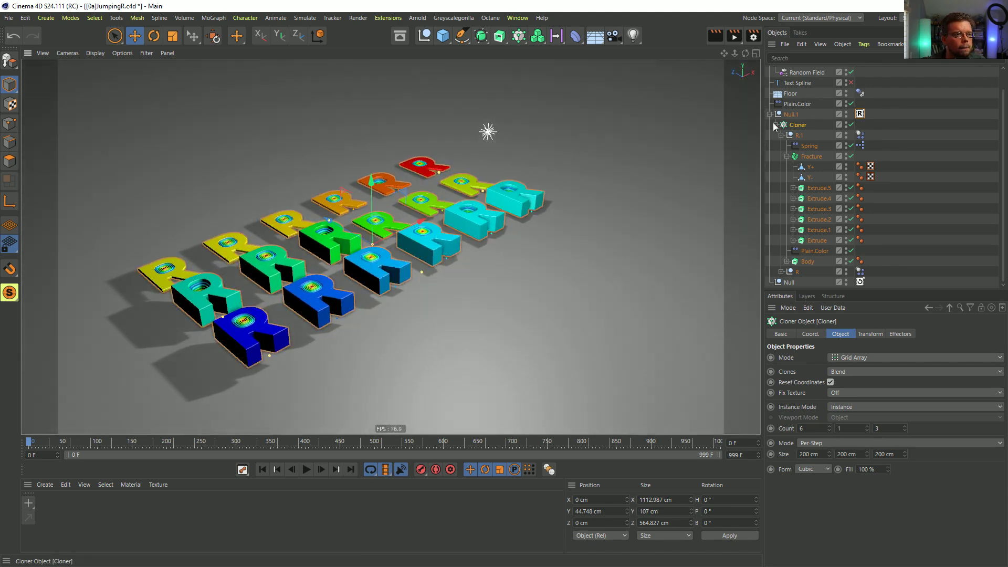
{"action": "left_click", "coordinate": [781, 136]}
{"action": "left_click", "coordinate": [782, 166]}
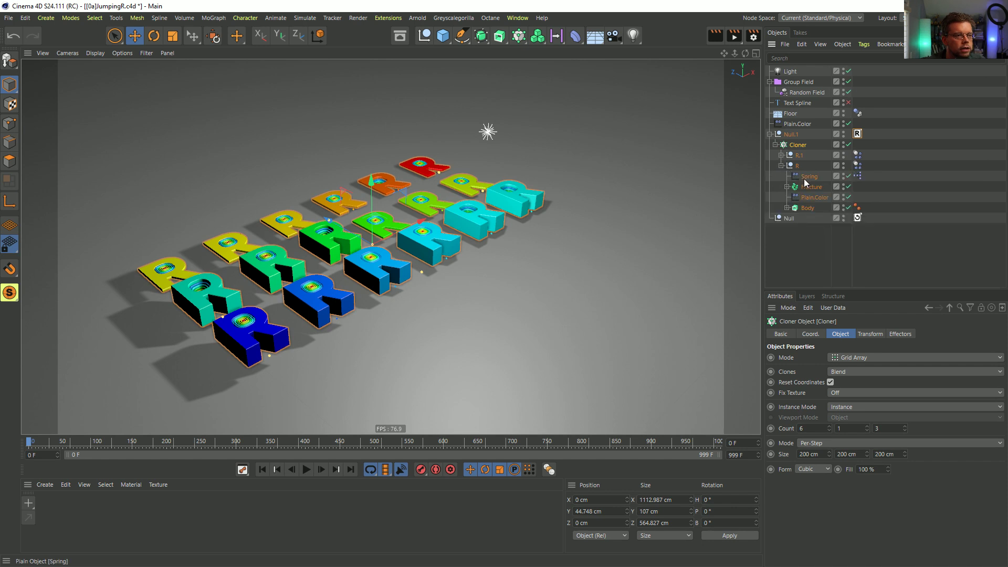
{"action": "left_click", "coordinate": [781, 155]}
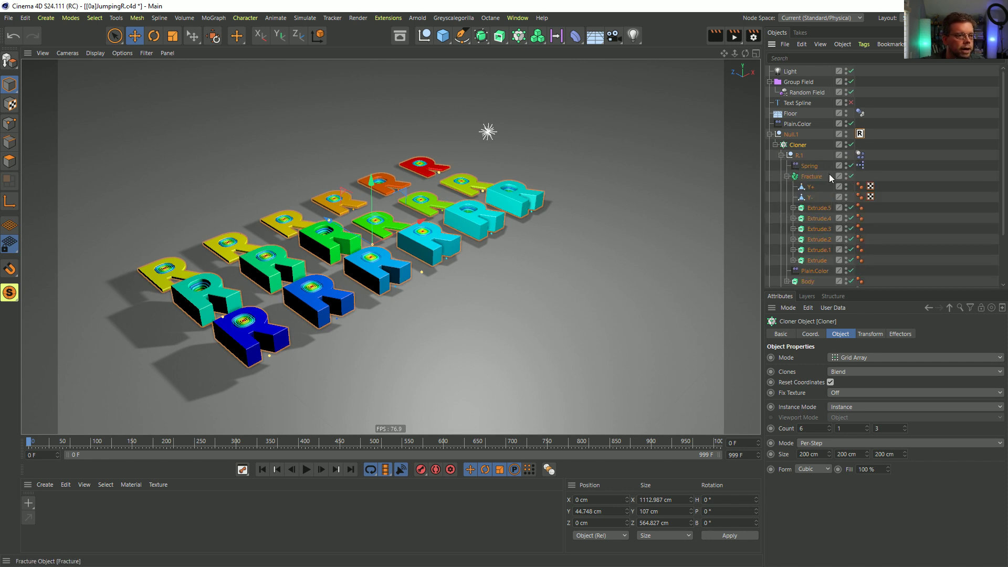
{"action": "left_click", "coordinate": [786, 177]}
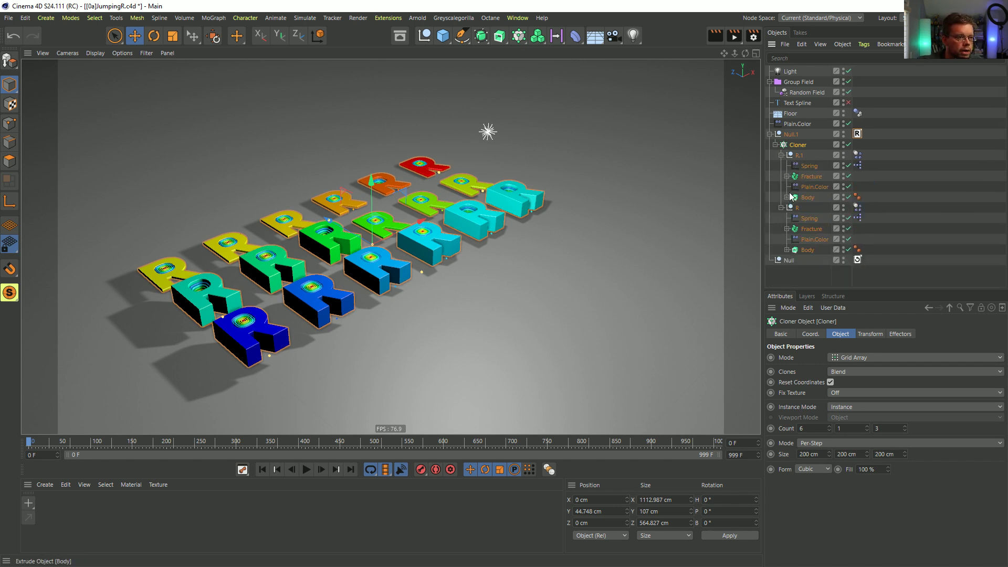
{"action": "left_click_drag", "start_coordinate": [803, 201], "coordinate": [808, 247]}
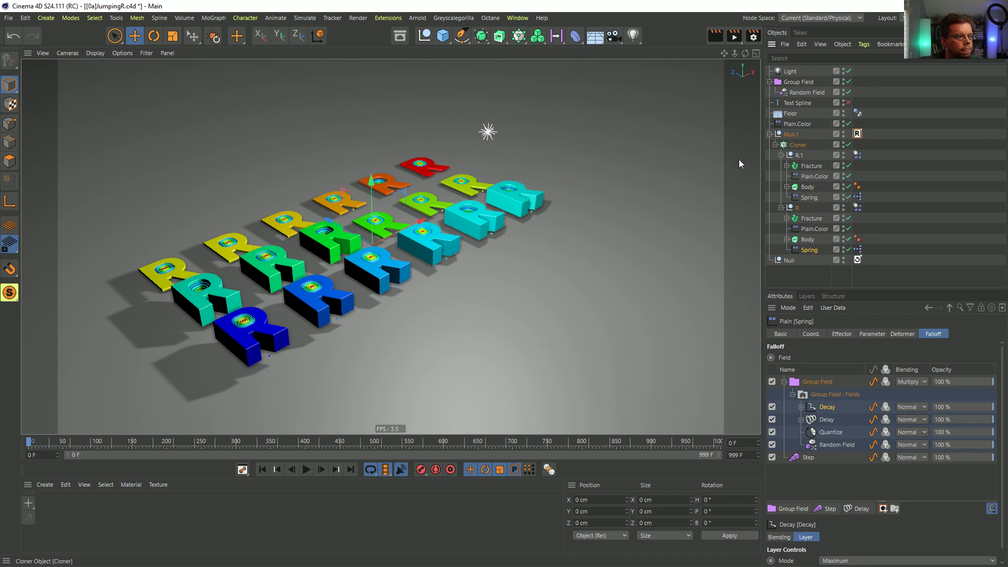
Step: Store the blended setup in Null.1's Recall tag, make the Cloner editable, and test its simulation before rewinding to frame 0
{"action": "left_click", "coordinate": [858, 135]}
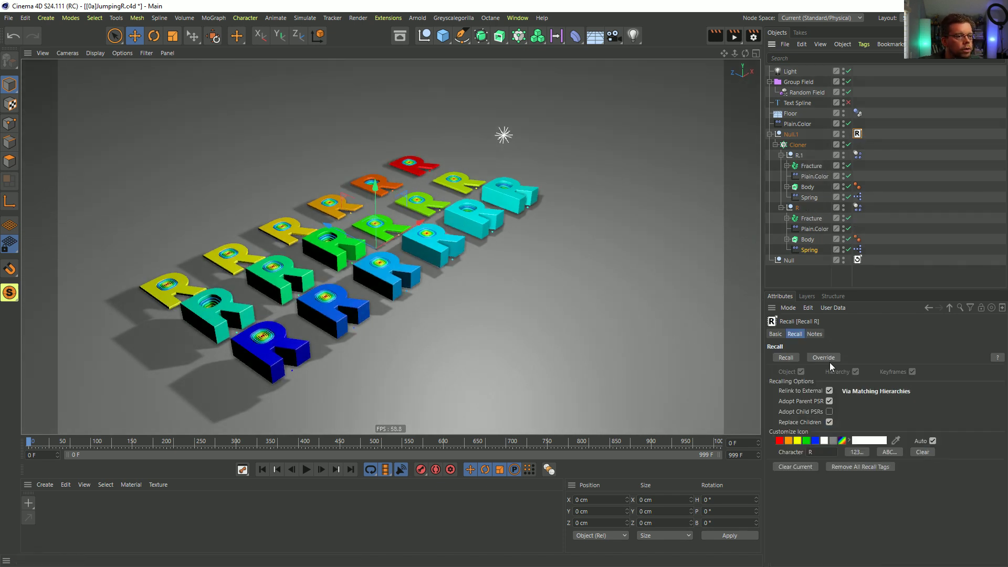
{"action": "left_click", "coordinate": [793, 144]}
{"action": "key", "text": "c"}
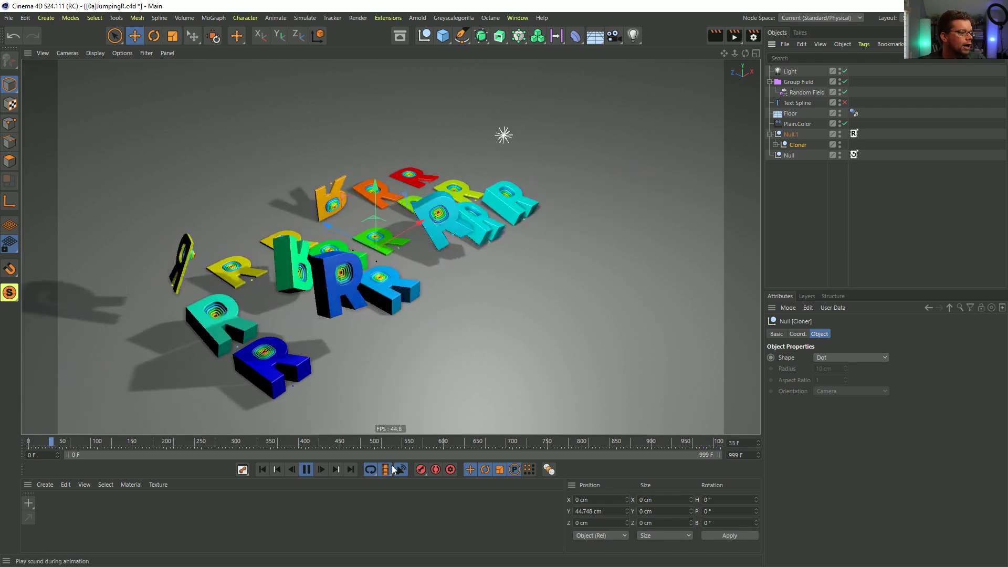
{"action": "left_click", "coordinate": [308, 472]}
{"action": "left_click", "coordinate": [263, 470]}
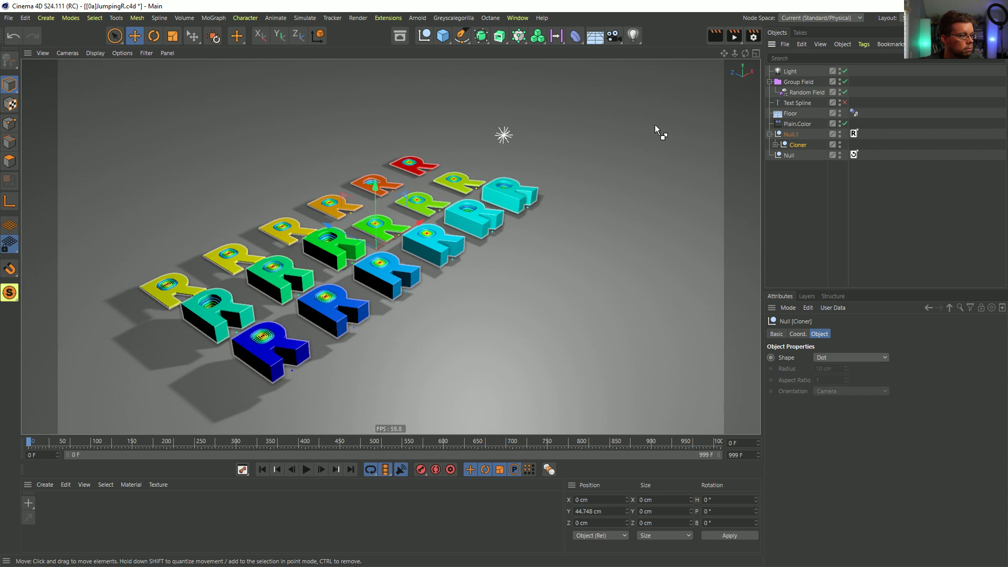
Step: Recall the live Cloner, rename it Cloner (Make Editable), and save the project
{"action": "left_click", "coordinate": [855, 135]}
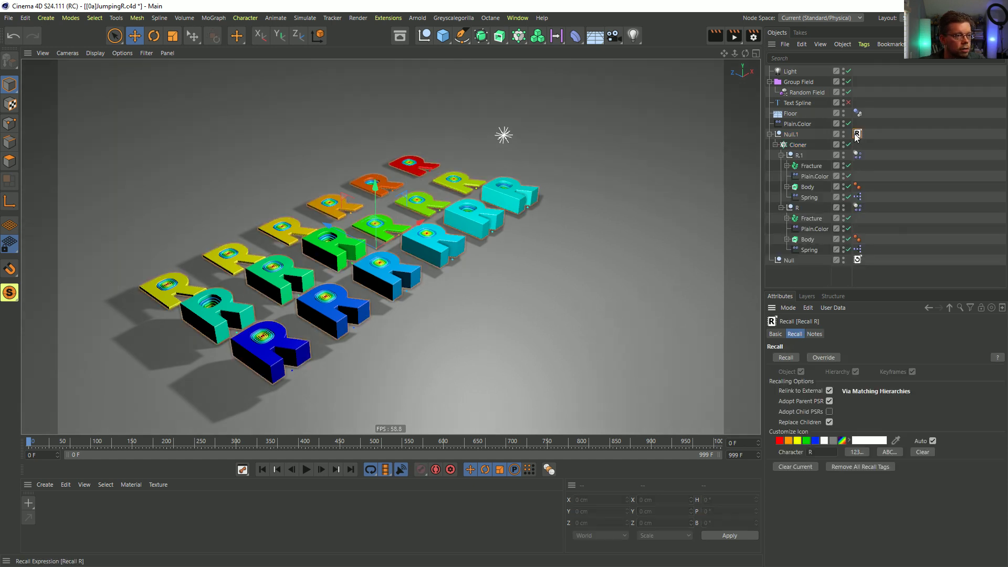
{"action": "double_click", "coordinate": [796, 146]}
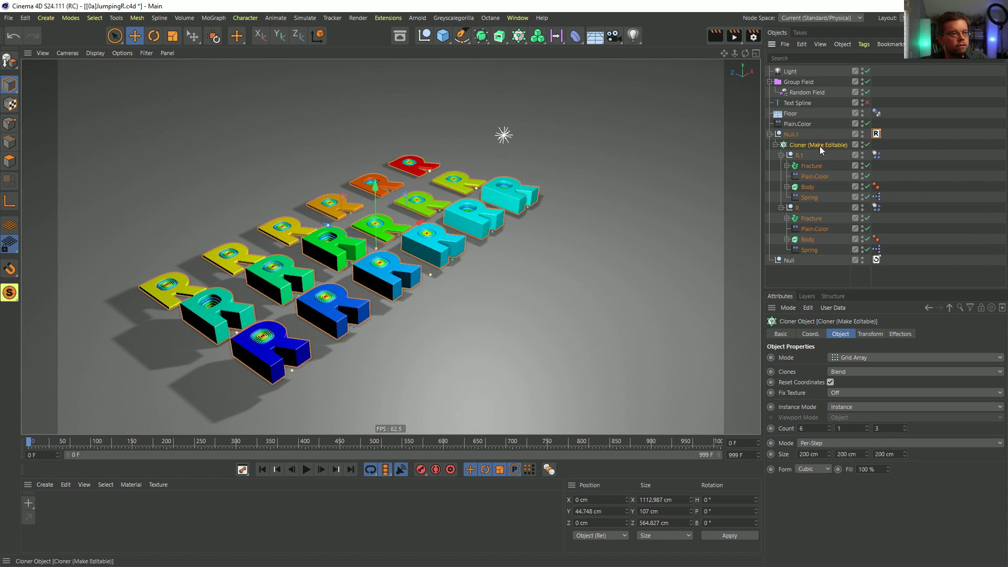
{"action": "key", "text": "ctrl+s"}
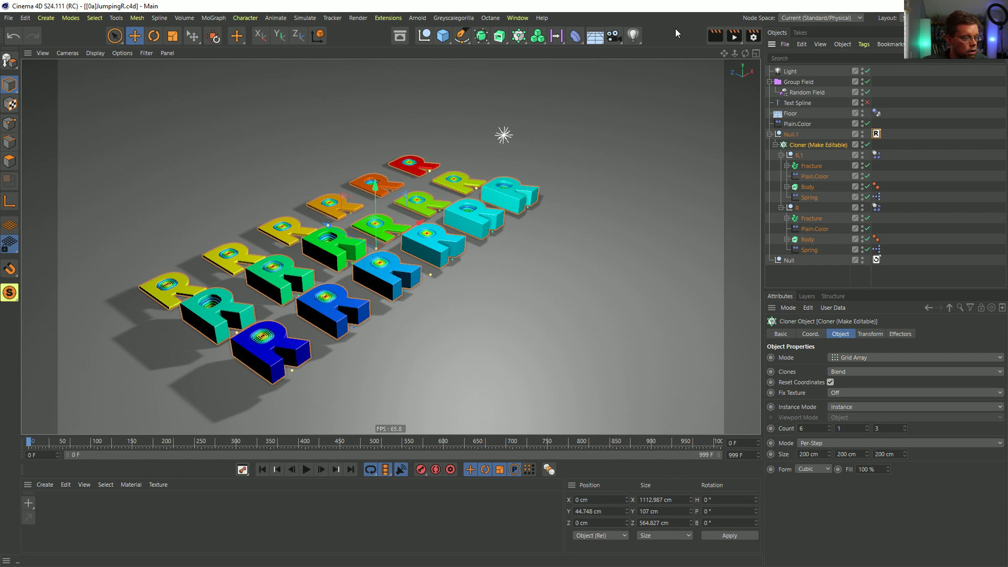
Step: Start a new project with a cube and stretch the cube along Z to about 867 cm
{"action": "key", "text": "ctrl+n"}
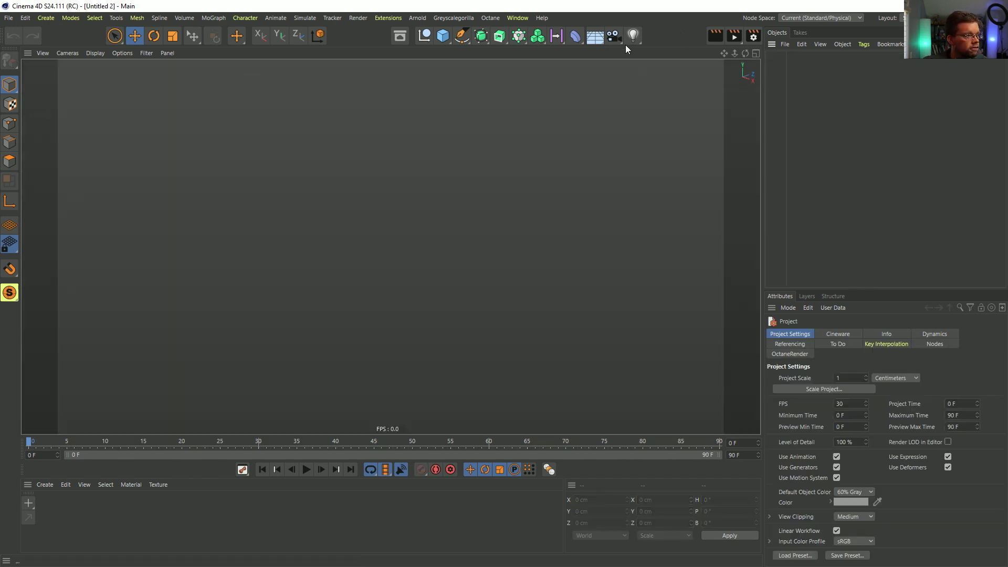
{"action": "left_click_drag", "start_coordinate": [443, 35], "coordinate": [467, 62]}
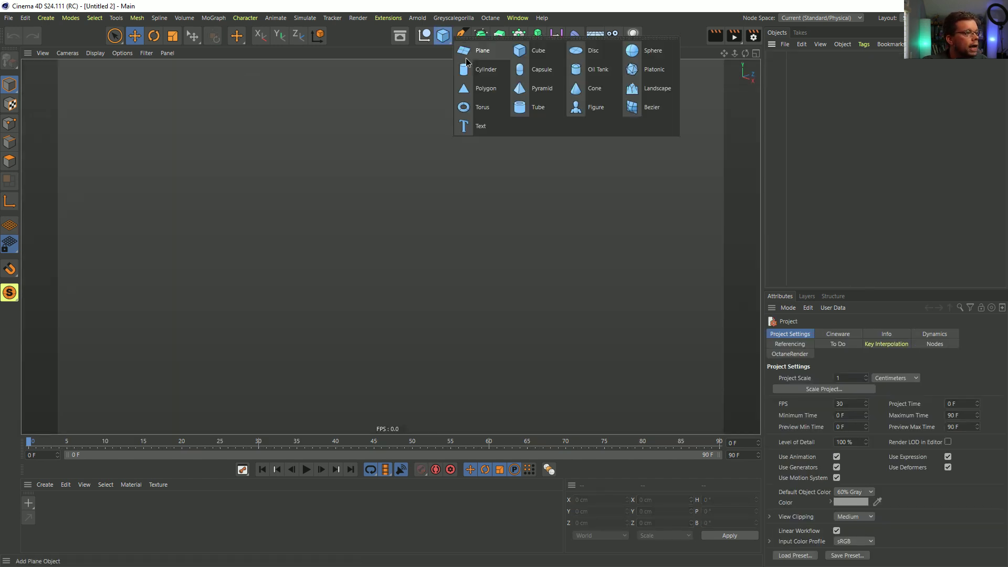
{"action": "left_click", "coordinate": [520, 52]}
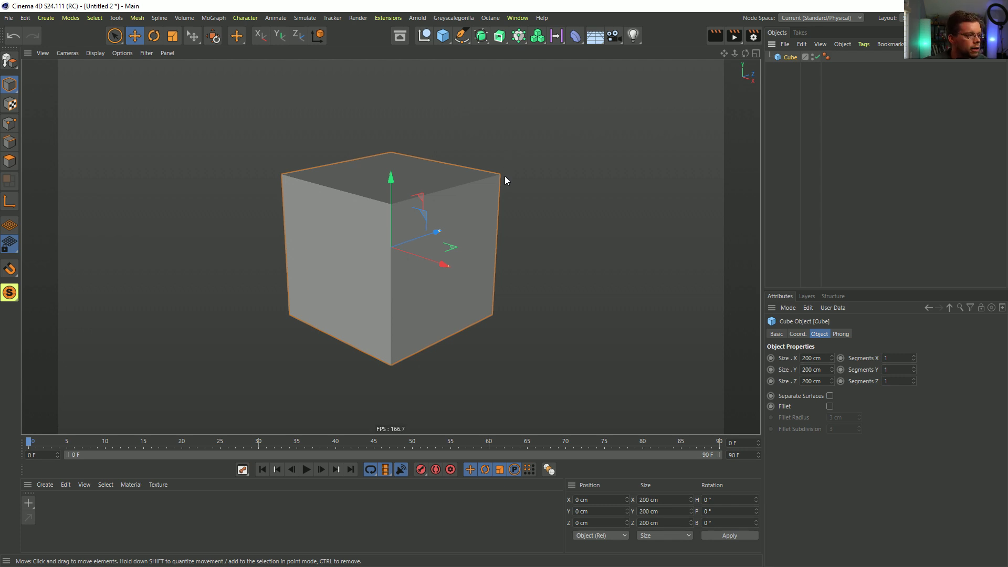
{"action": "left_click_drag", "start_coordinate": [473, 102], "coordinate": [444, 201], "text": "alt"}
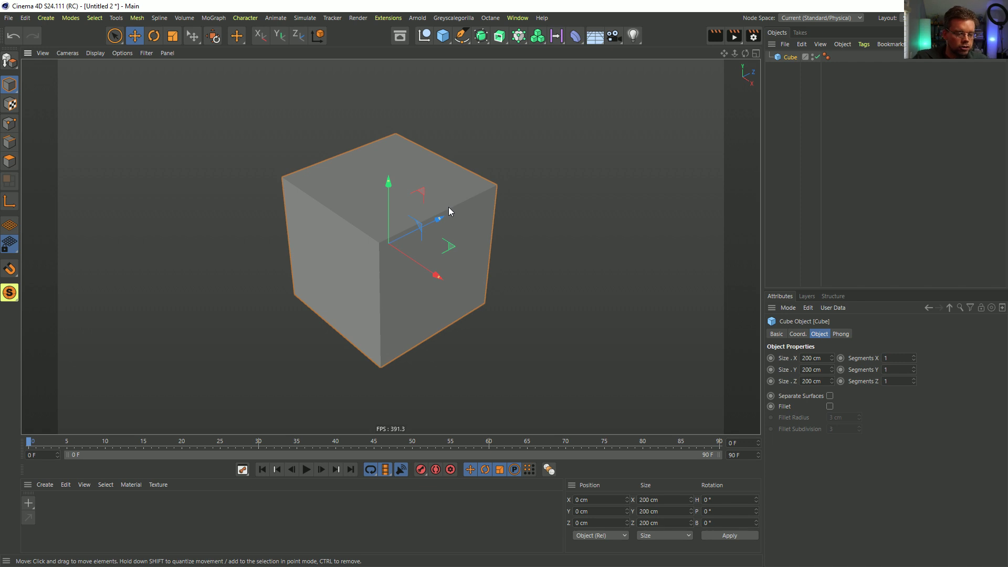
{"action": "left_click_drag", "start_coordinate": [439, 218], "coordinate": [576, 151]}
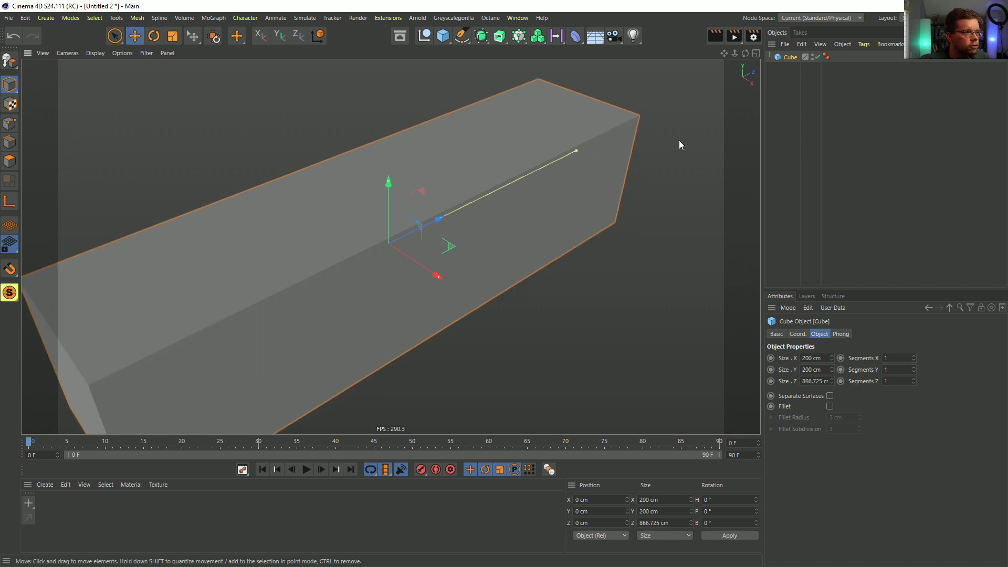
Step: Add a Figure for scale and increase the cube's Y size to about 260 cm
{"action": "left_click_drag", "start_coordinate": [445, 38], "coordinate": [596, 107]}
{"action": "left_click_drag", "start_coordinate": [500, 209], "coordinate": [548, 170], "text": "alt"}
{"action": "left_click", "coordinate": [484, 213]}
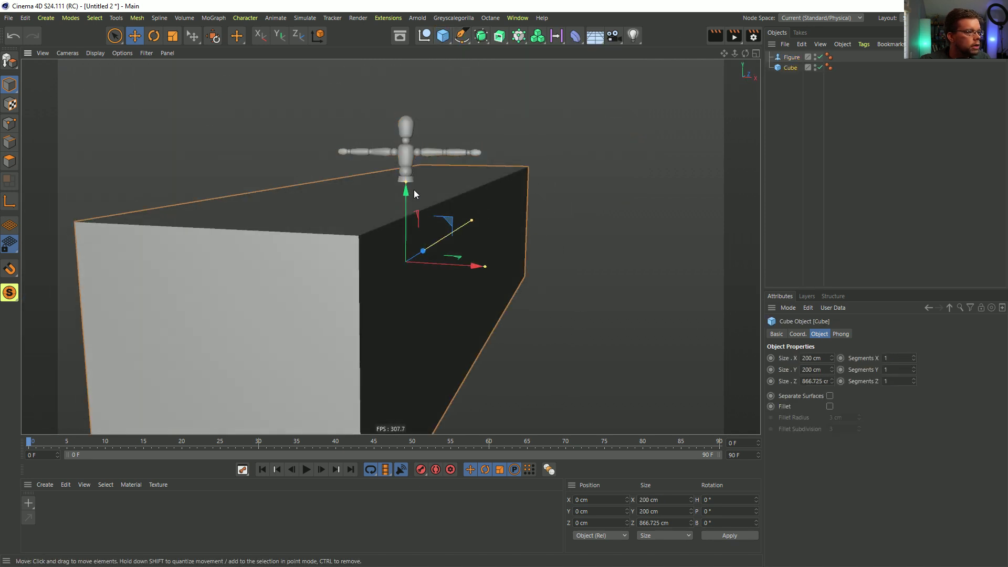
{"action": "left_click_drag", "start_coordinate": [406, 182], "coordinate": [406, 157]}
{"action": "left_click_drag", "start_coordinate": [427, 214], "coordinate": [393, 254], "text": "alt"}
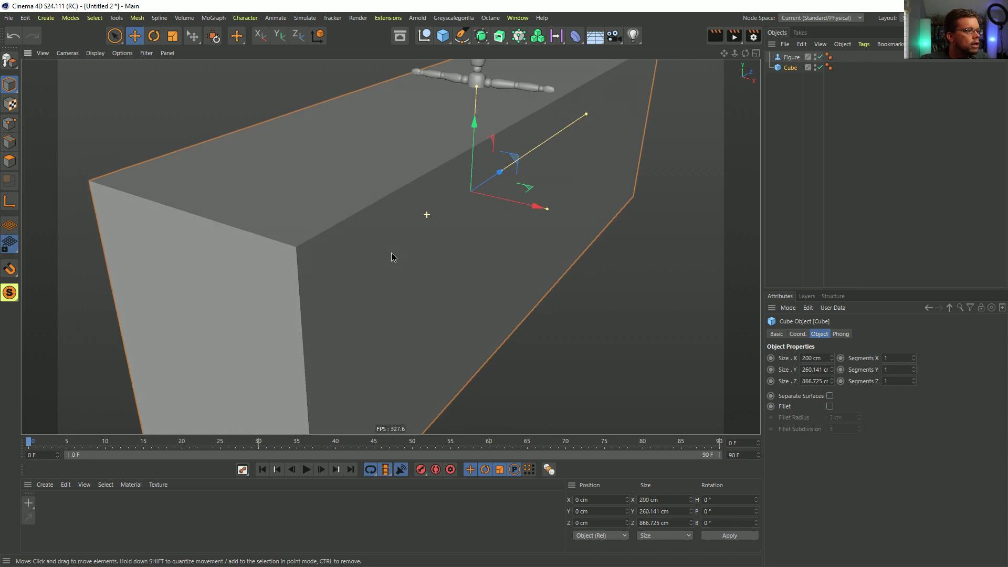
Step: Make the cube editable and delete the polygons at both of its ends to form an open tunnel
{"action": "key", "text": "c"}
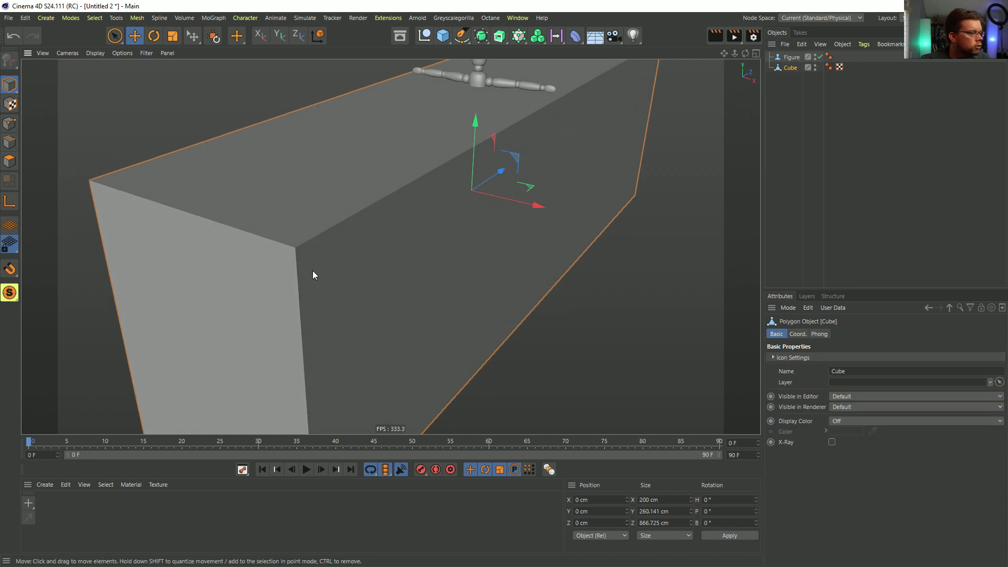
{"action": "left_click", "coordinate": [10, 161]}
{"action": "left_click", "coordinate": [238, 334]}
{"action": "left_click_drag", "start_coordinate": [237, 334], "coordinate": [704, 241], "text": "alt"}
{"action": "left_click", "coordinate": [706, 229], "text": "shift"}
{"action": "key", "text": "Delete"}
{"action": "middle_click_drag", "start_coordinate": [658, 159], "coordinate": [465, 269], "text": "alt"}
{"action": "left_click_drag", "start_coordinate": [466, 269], "coordinate": [424, 238], "text": "alt"}
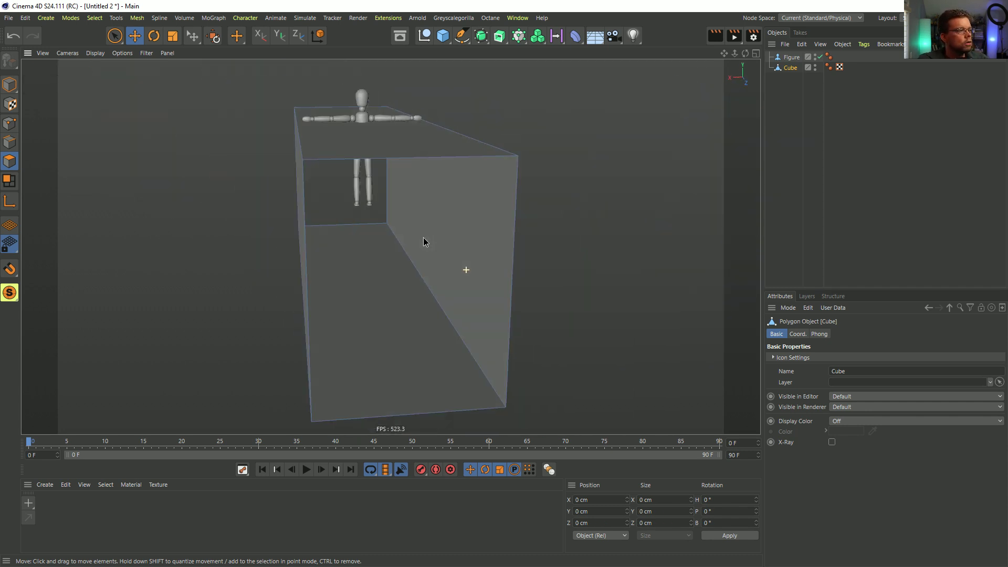
Step: Set the Y position of all the tunnel's polygons to 100 cm and select its floor polygon
{"action": "key", "text": "ctrl+a"}
{"action": "double_click", "coordinate": [599, 511]}
{"action": "type", "text": "100"}
{"action": "key", "text": "Return"}
{"action": "left_click_drag", "start_coordinate": [483, 245], "coordinate": [382, 176], "text": "alt"}
{"action": "left_click", "coordinate": [380, 247]}
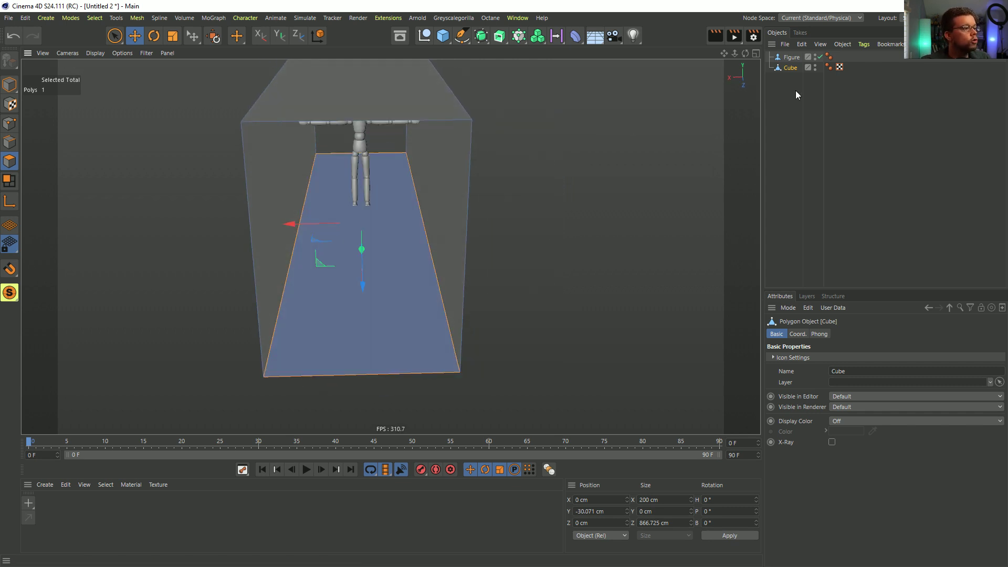
Step: Add a Plane object to the scene and enable SSAO in the viewport
{"action": "left_click", "coordinate": [452, 40]}
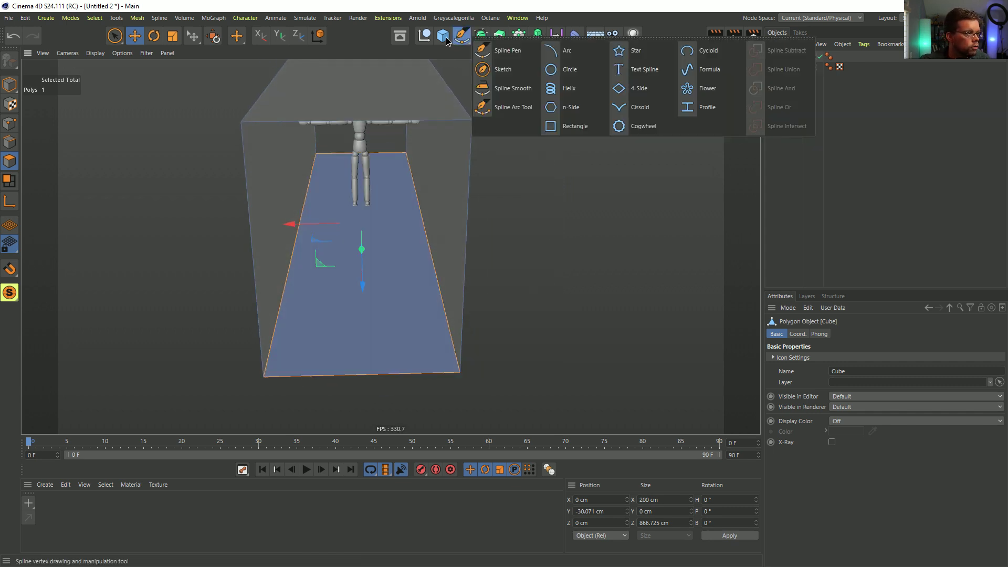
{"action": "mouse_move", "coordinate": [446, 37]}
{"action": "left_click", "coordinate": [478, 53]}
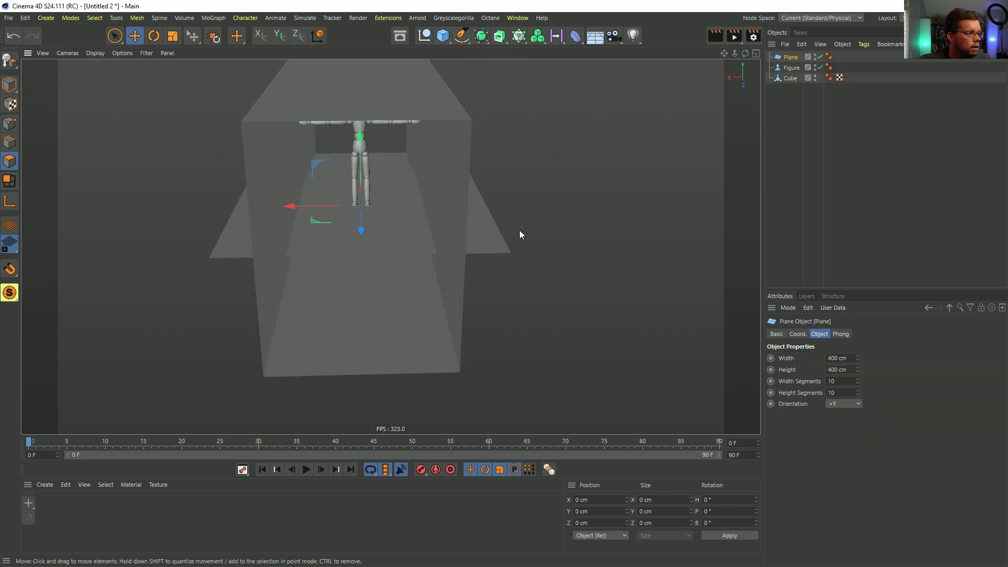
{"action": "left_click_drag", "start_coordinate": [358, 141], "coordinate": [479, 239], "text": "alt"}
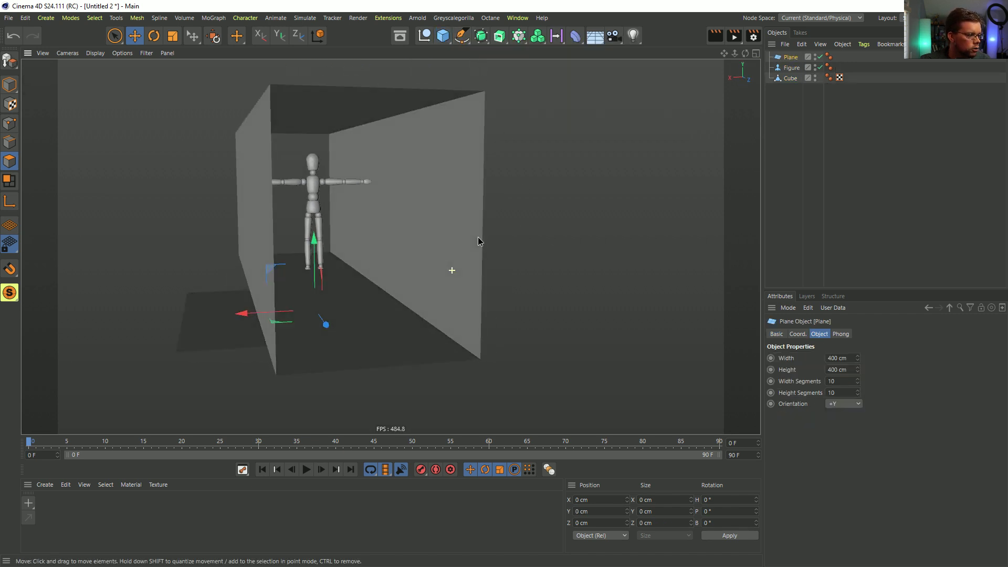
{"action": "left_click", "coordinate": [91, 53]}
{"action": "mouse_move", "coordinate": [121, 54]}
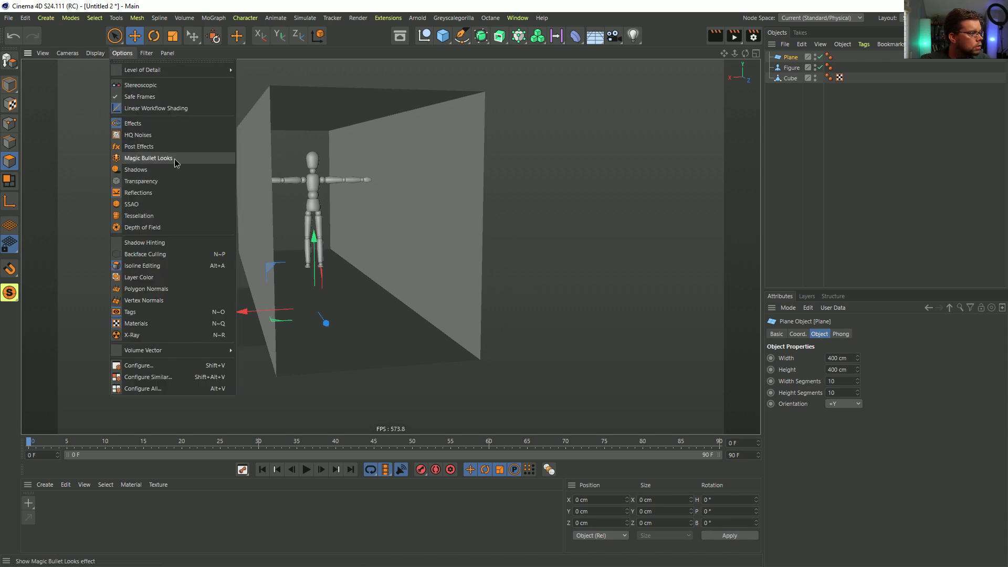
{"action": "left_click", "coordinate": [177, 205]}
Step: Lower the plane to about Y -25.8 cm and scale it up to about 868 cm square
{"action": "left_click", "coordinate": [10, 86]}
{"action": "left_click_drag", "start_coordinate": [309, 252], "coordinate": [456, 290]}
{"action": "key", "text": "t"}
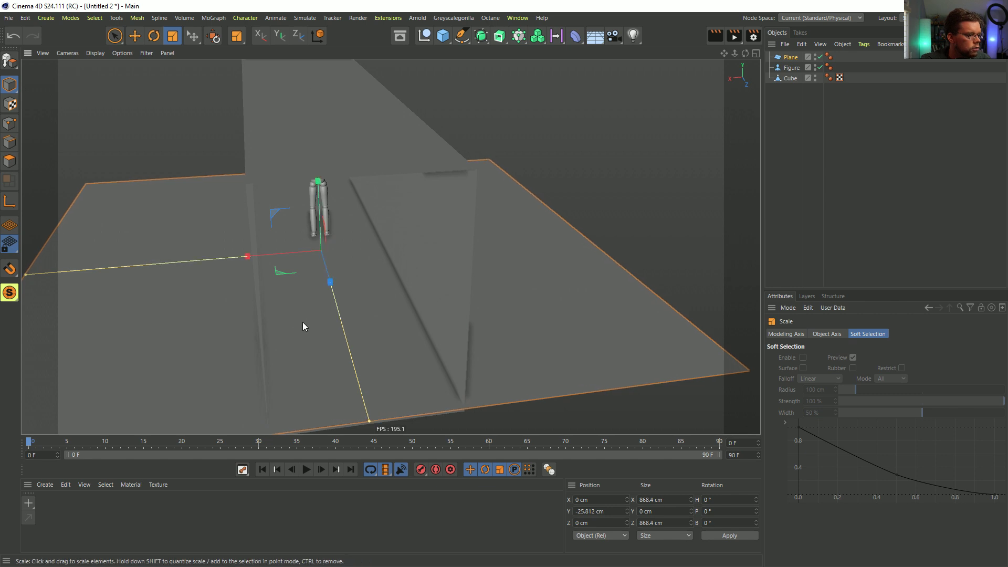
Step: Display the mesh lines in the viewport and set the plane's width and height segments to 100 each
{"action": "key", "text": "n"}
{"action": "key", "text": "b"}
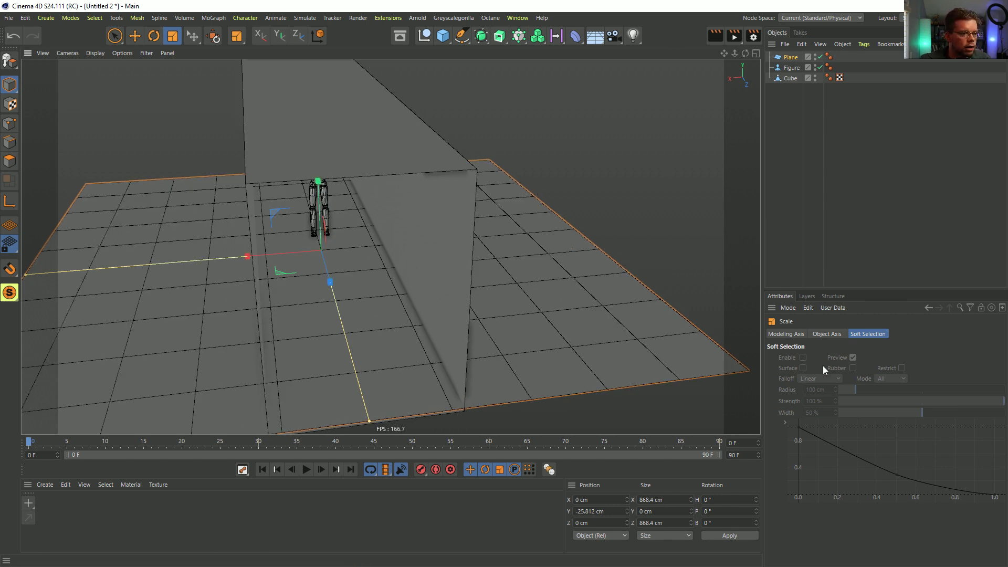
{"action": "left_click", "coordinate": [791, 56]}
{"action": "left_click", "coordinate": [842, 381]}
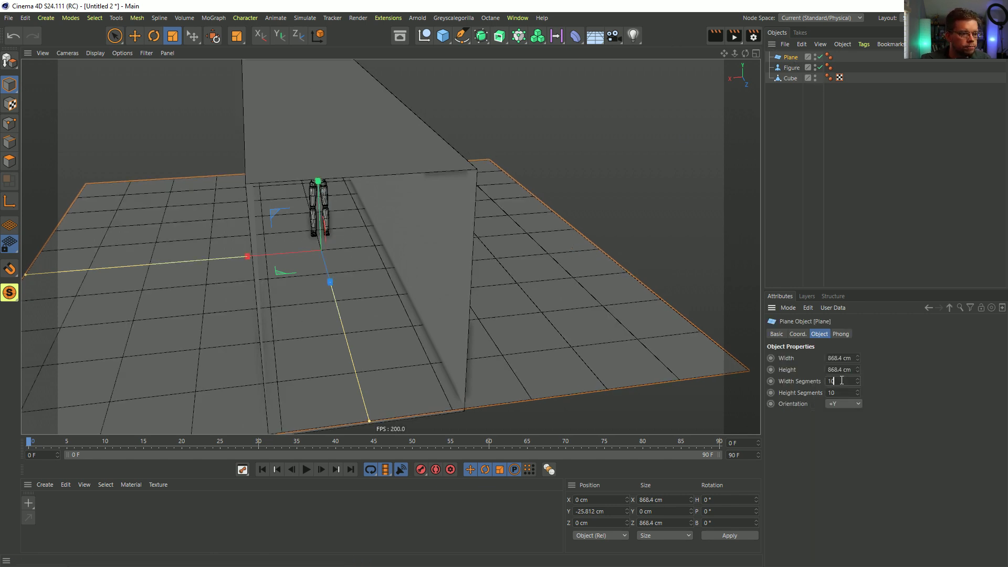
{"action": "type", "text": "0"}
{"action": "key", "text": "Tab"}
{"action": "type", "text": "100"}
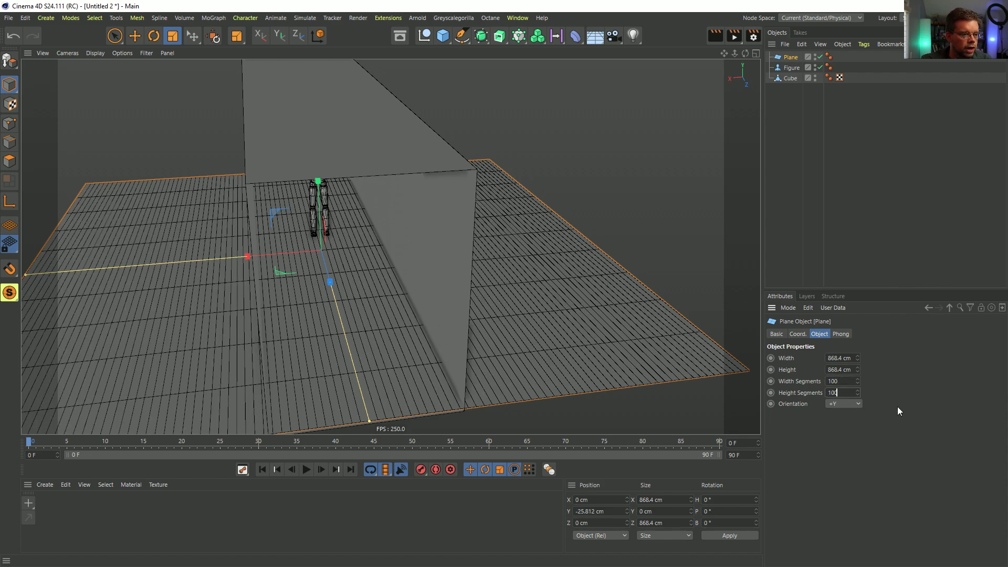
{"action": "key", "text": "Return"}
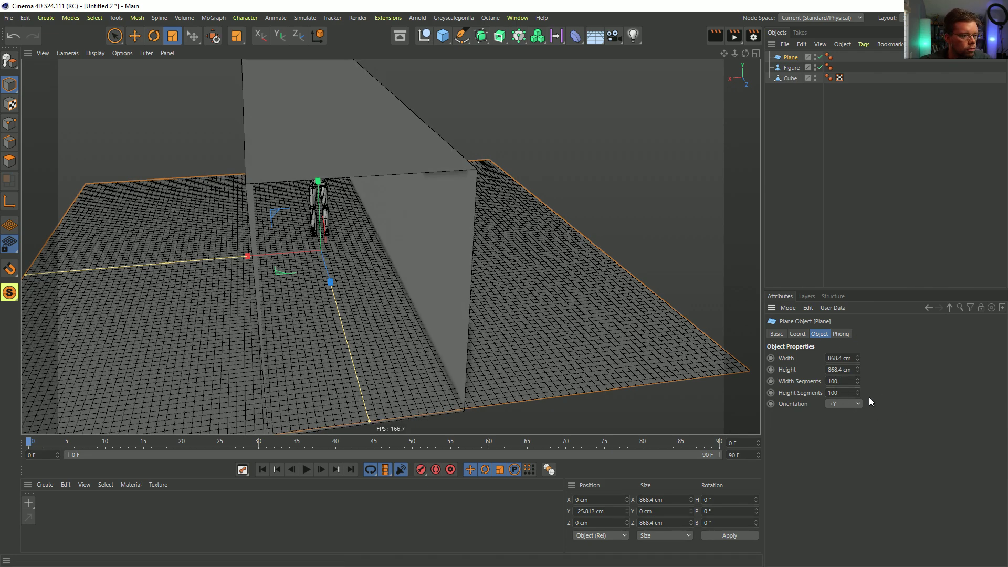
Step: Create a new default material and apply it to the plane
{"action": "mouse_move", "coordinate": [406, 266]}
{"action": "left_mouse_down", "text": "alt"}
{"action": "mouse_move", "coordinate": [392, 259]}
{"action": "mouse_move", "coordinate": [408, 252]}
{"action": "mouse_move", "coordinate": [349, 278]}
{"action": "mouse_move", "coordinate": [378, 222]}
{"action": "mouse_move", "coordinate": [383, 247]}
{"action": "left_mouse_up", "text": "alt"}
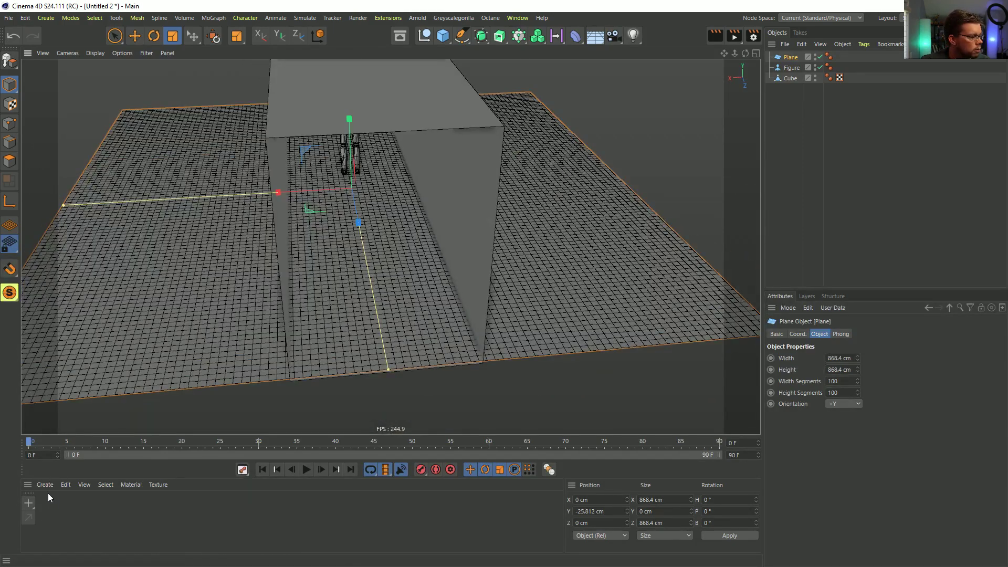
{"action": "left_click", "coordinate": [44, 485]}
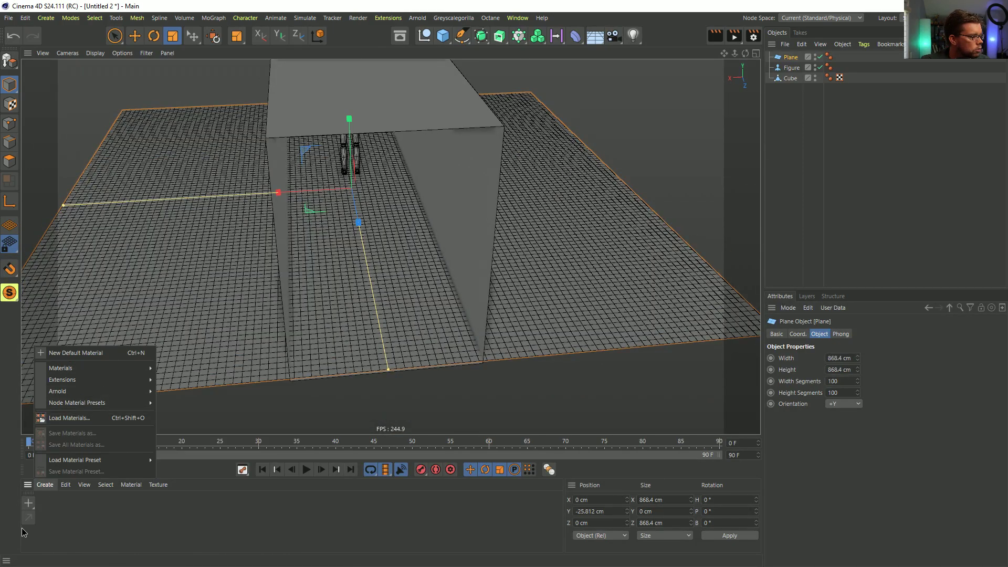
{"action": "left_click", "coordinate": [21, 532]}
{"action": "double_click", "coordinate": [52, 507]}
{"action": "left_click_drag", "start_coordinate": [52, 506], "coordinate": [207, 283]}
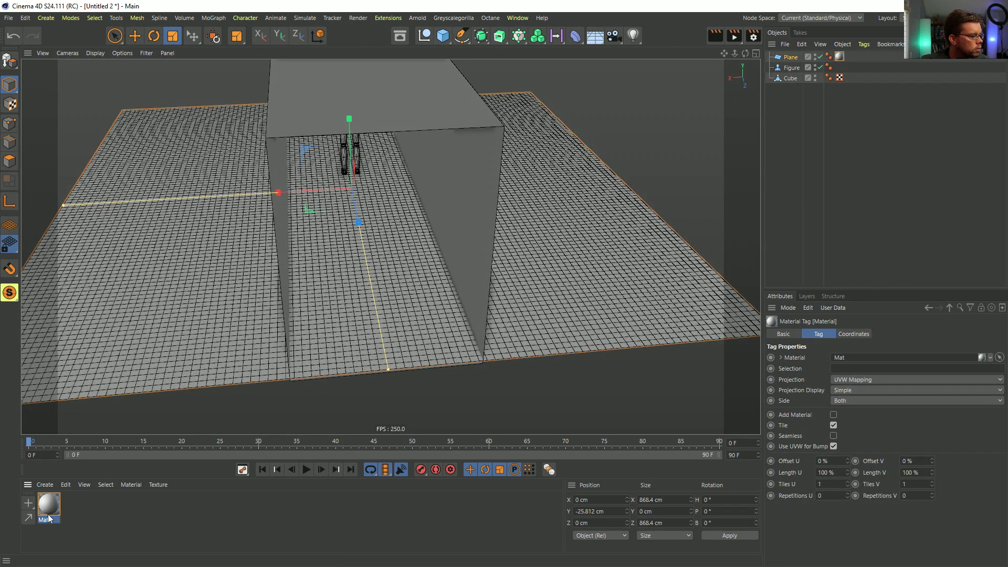
Step: Load the Checkerboard surface shader as the material's color texture and check its shader properties
{"action": "double_click", "coordinate": [48, 517]}
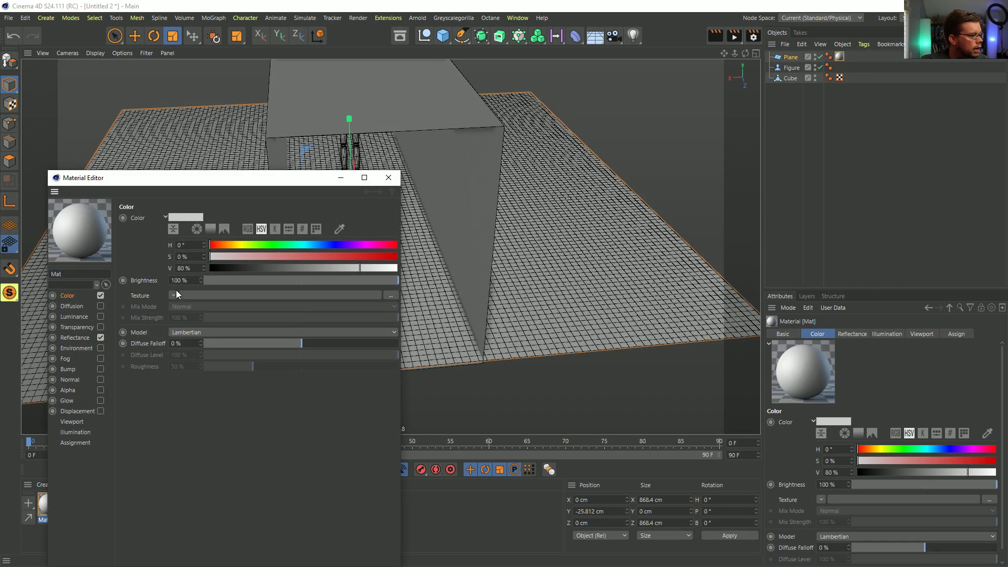
{"action": "left_click", "coordinate": [178, 292]}
{"action": "mouse_move", "coordinate": [192, 479]}
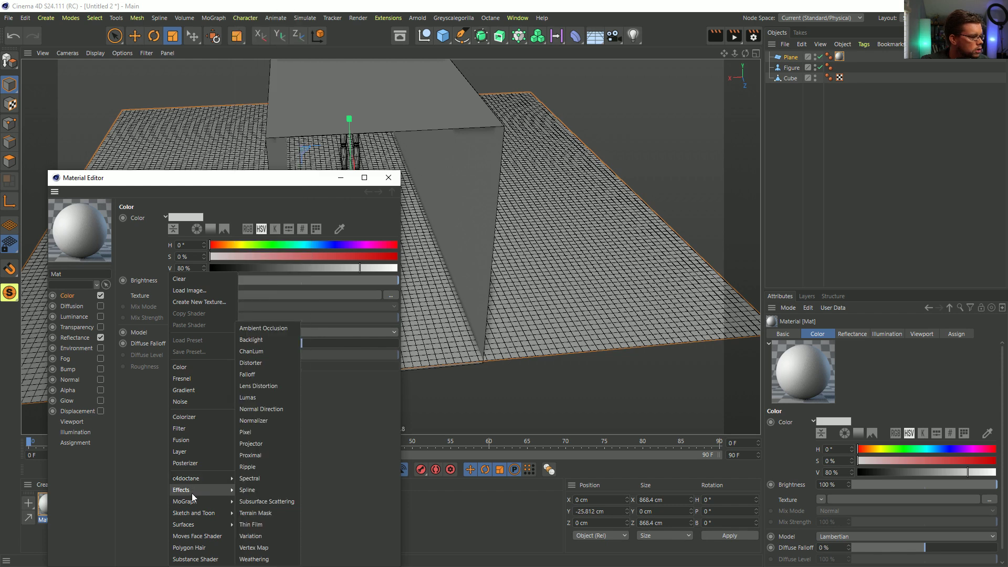
{"action": "mouse_move", "coordinate": [197, 525]}
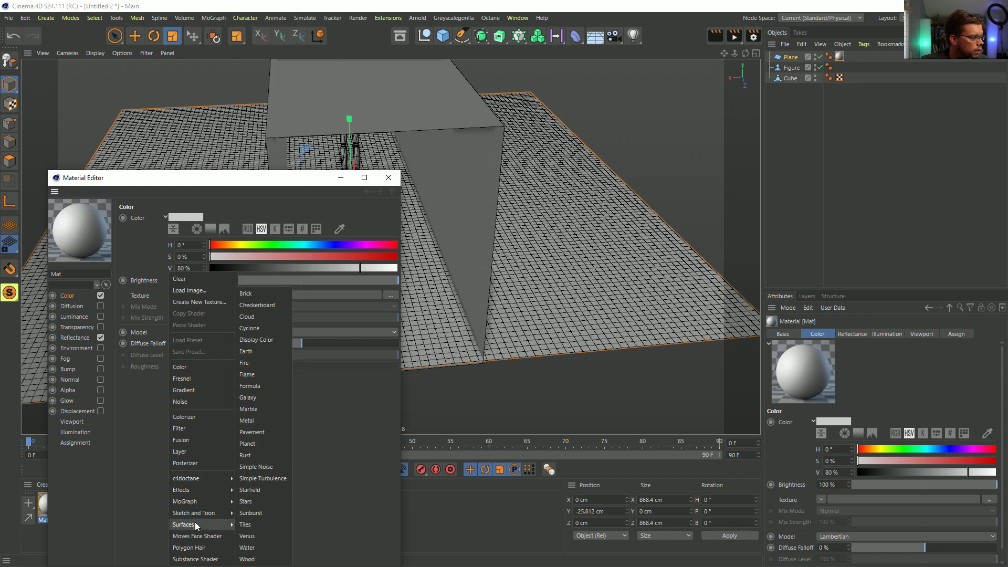
{"action": "left_click", "coordinate": [257, 305]}
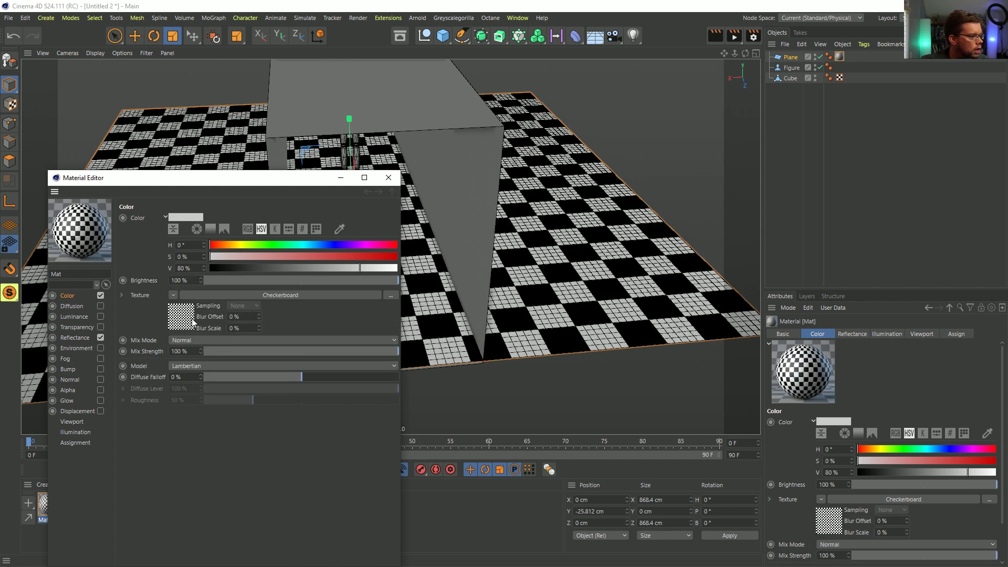
{"action": "left_click", "coordinate": [191, 322]}
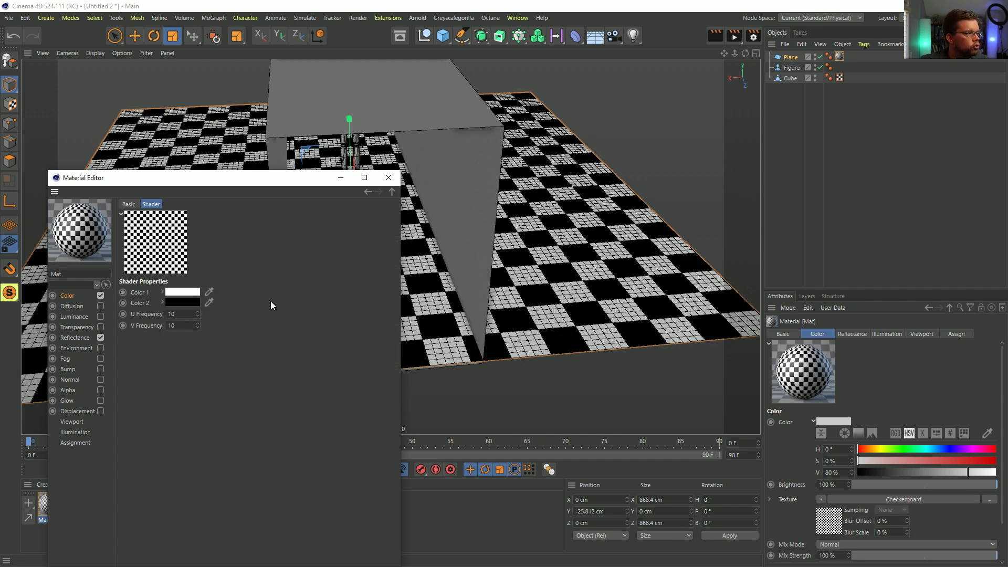
{"action": "left_click", "coordinate": [389, 177]}
Step: Select the checkered plane and examine how it runs through the tunnel from different angles
{"action": "left_click_drag", "start_coordinate": [349, 257], "coordinate": [350, 252], "text": "alt"}
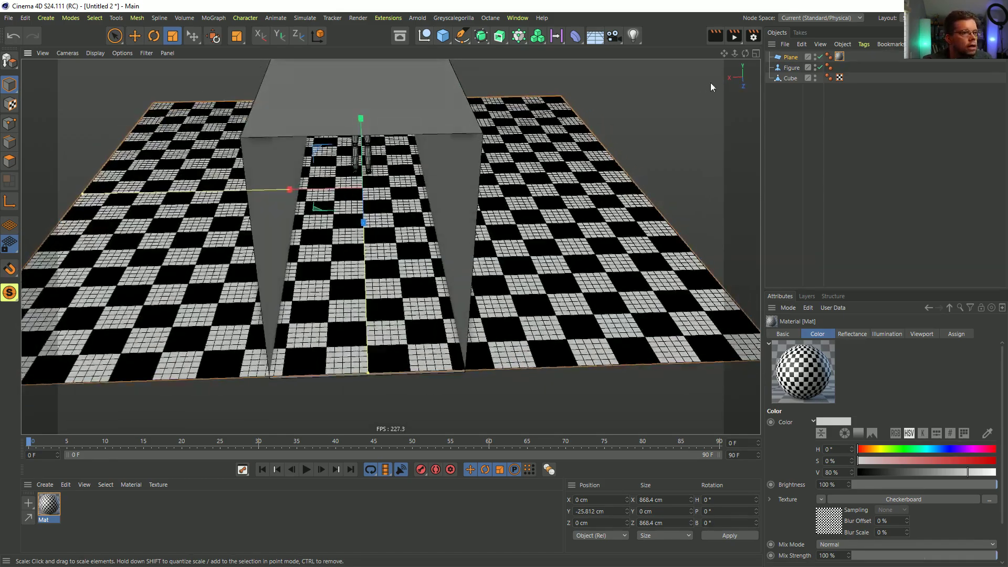
{"action": "left_click", "coordinate": [791, 57]}
{"action": "mouse_move", "coordinate": [377, 215]}
{"action": "left_mouse_down", "text": "alt"}
{"action": "mouse_move", "coordinate": [362, 220]}
{"action": "mouse_move", "coordinate": [386, 227]}
{"action": "left_mouse_up", "text": "alt"}
{"action": "left_click_drag", "start_coordinate": [346, 174], "coordinate": [333, 166], "text": "alt"}
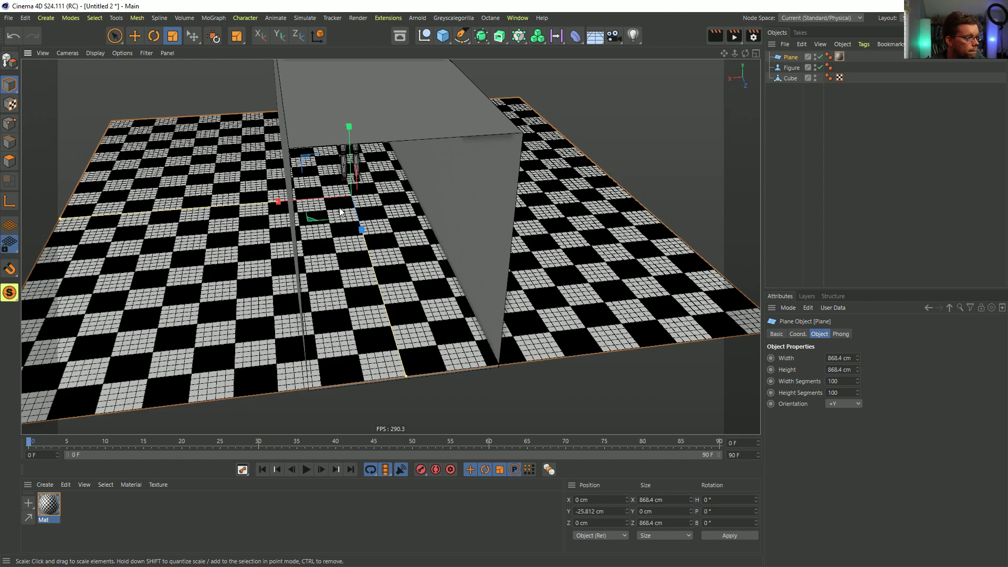
Step: Frame the figure head-on inside the tunnel, add a camera from that view, and give it a Recall tag
{"action": "left_click_drag", "start_coordinate": [376, 263], "coordinate": [358, 230], "text": "alt"}
{"action": "right_click_drag", "start_coordinate": [358, 229], "coordinate": [388, 236], "text": "alt"}
{"action": "left_click_drag", "start_coordinate": [388, 234], "coordinate": [390, 266], "text": "alt"}
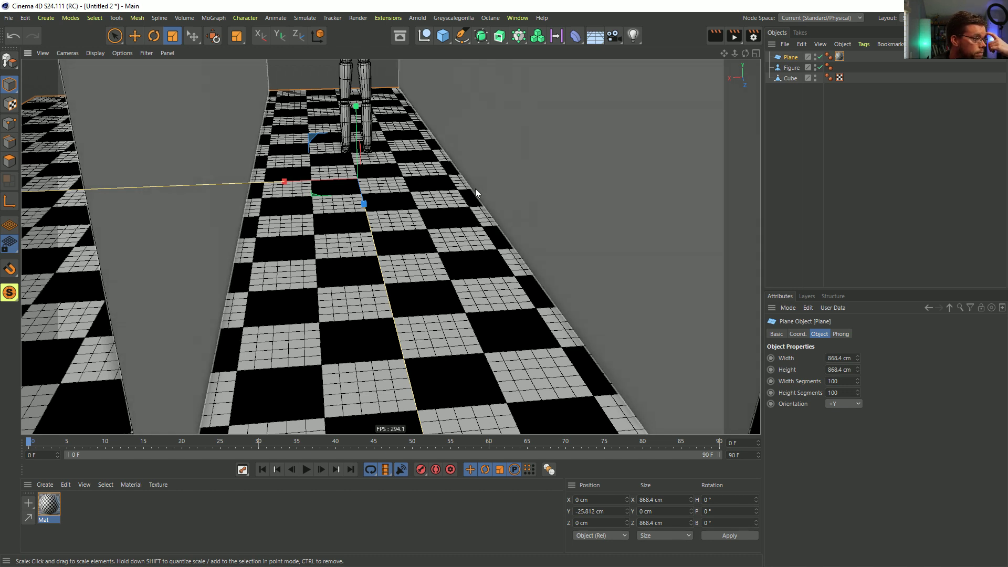
{"action": "scroll", "coordinate": [478, 184], "scroll_direction": "down", "scroll_amount": 6}
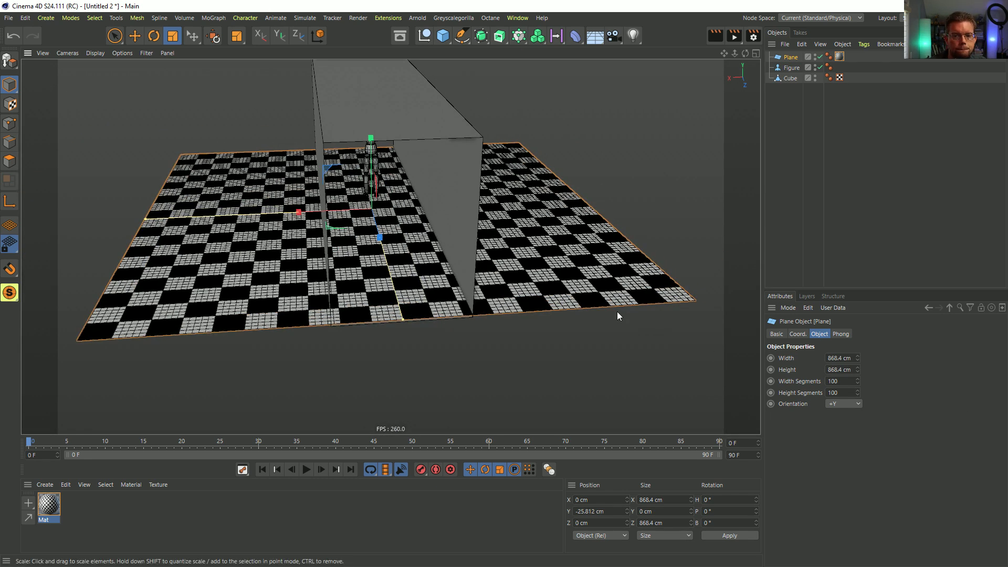
{"action": "left_click_drag", "start_coordinate": [354, 328], "coordinate": [411, 261], "text": "alt"}
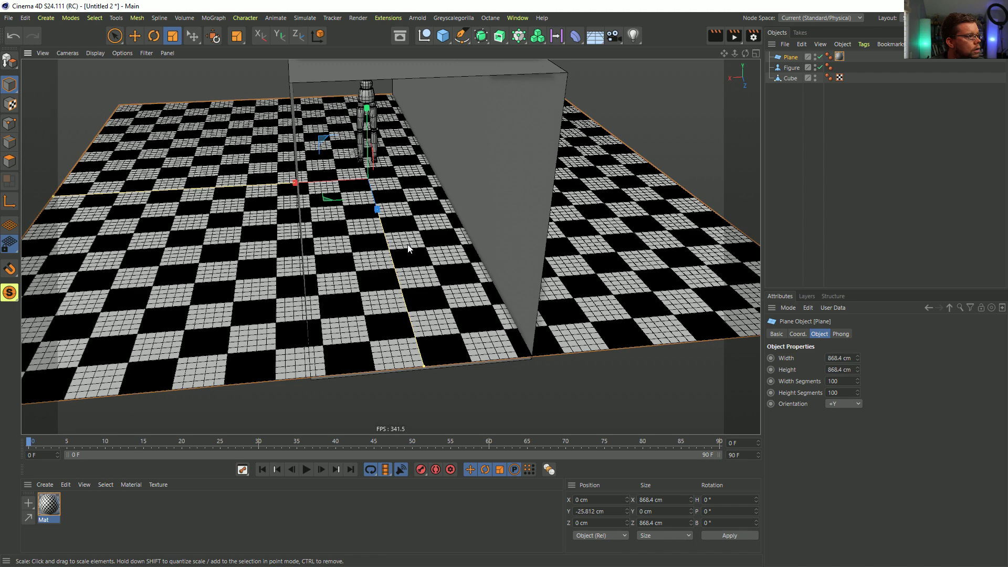
{"action": "left_click_drag", "start_coordinate": [377, 238], "coordinate": [478, 237], "text": "alt"}
{"action": "scroll", "coordinate": [421, 198], "scroll_direction": "up", "scroll_amount": 8}
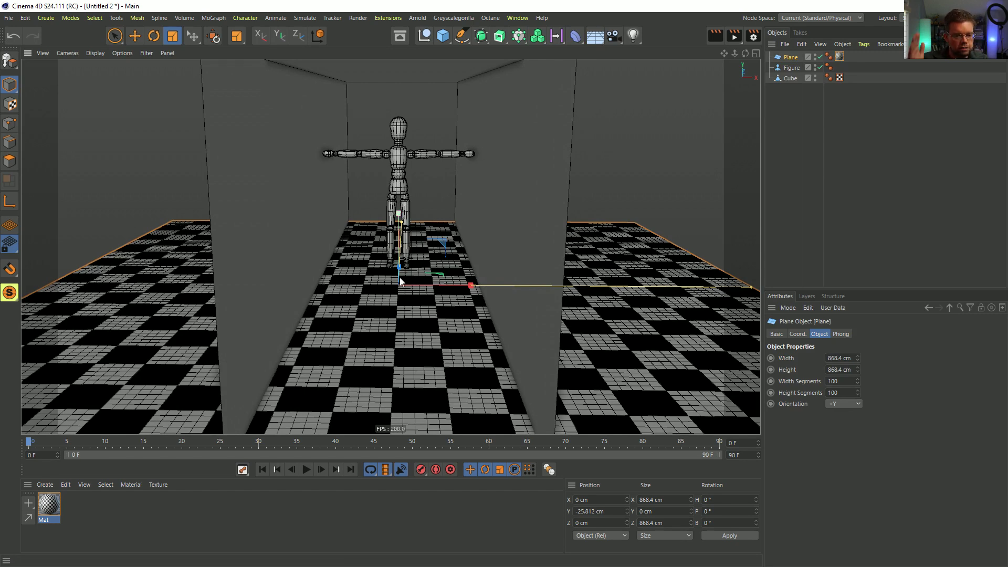
{"action": "middle_click_drag", "start_coordinate": [395, 320], "coordinate": [401, 314], "text": "alt"}
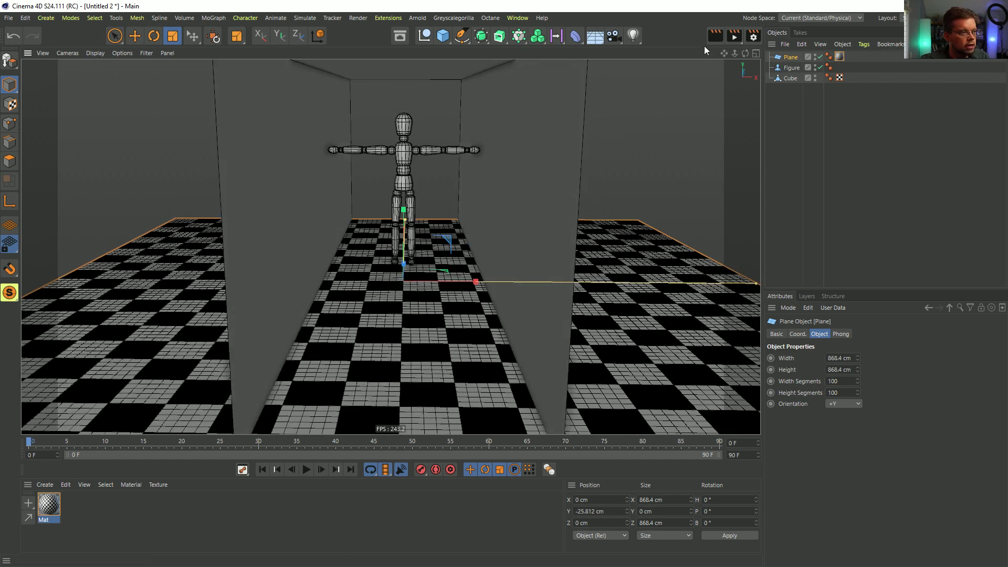
{"action": "left_click", "coordinate": [613, 36]}
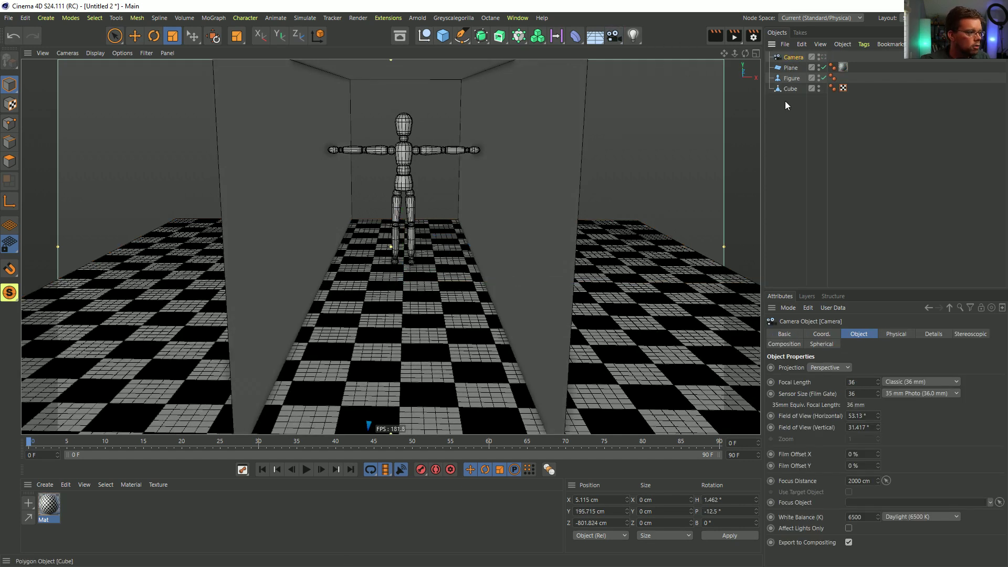
{"action": "right_click", "coordinate": [800, 57]}
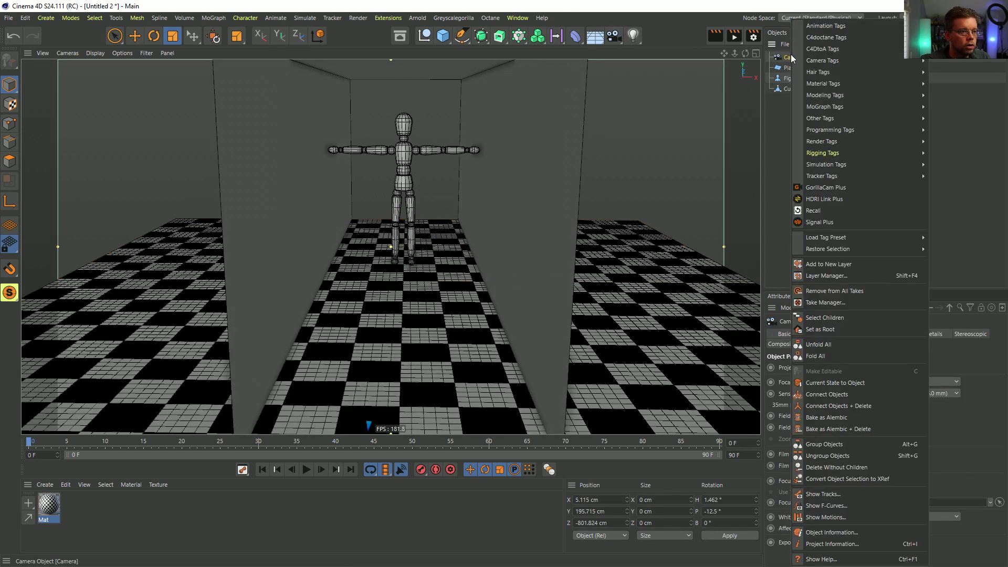
{"action": "left_click", "coordinate": [814, 211]}
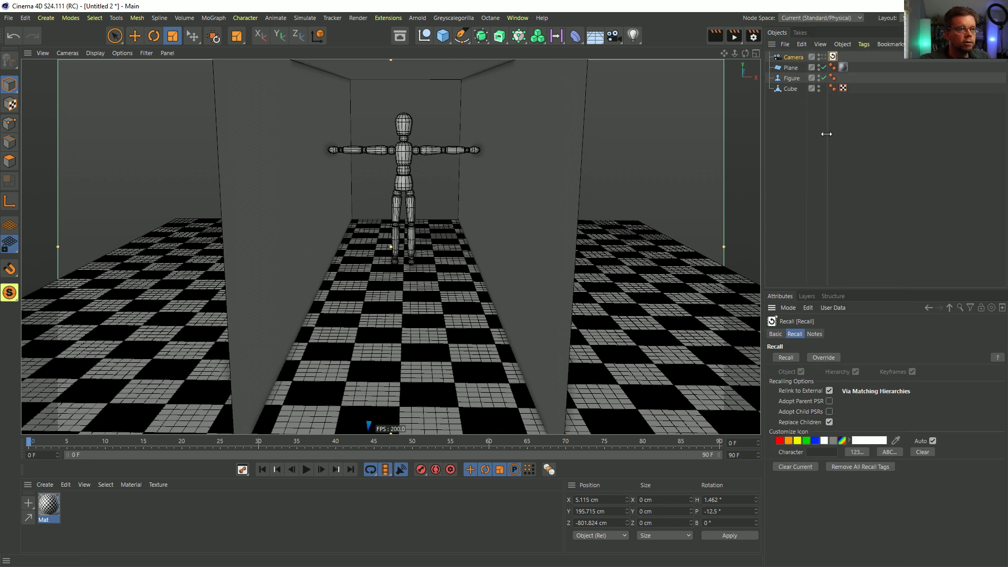
Step: Look through the new camera, move it away from the framing, and restore its stored view with the Recall tag
{"action": "left_click", "coordinate": [823, 57]}
{"action": "left_click_drag", "start_coordinate": [421, 221], "coordinate": [540, 282], "text": "alt"}
{"action": "right_click_drag", "start_coordinate": [412, 270], "coordinate": [549, 233], "text": "alt"}
{"action": "left_click_drag", "start_coordinate": [383, 187], "coordinate": [593, 210], "text": "alt"}
{"action": "middle_click_drag", "start_coordinate": [324, 210], "coordinate": [469, 323], "text": "alt"}
{"action": "mouse_move", "coordinate": [470, 324]}
{"action": "right_mouse_down", "text": "alt"}
{"action": "mouse_move", "coordinate": [492, 226]}
{"action": "mouse_move", "coordinate": [483, 311]}
{"action": "right_mouse_up", "text": "alt"}
{"action": "left_click_drag", "start_coordinate": [484, 310], "coordinate": [480, 300], "text": "alt"}
{"action": "right_click_drag", "start_coordinate": [479, 300], "coordinate": [449, 323], "text": "alt"}
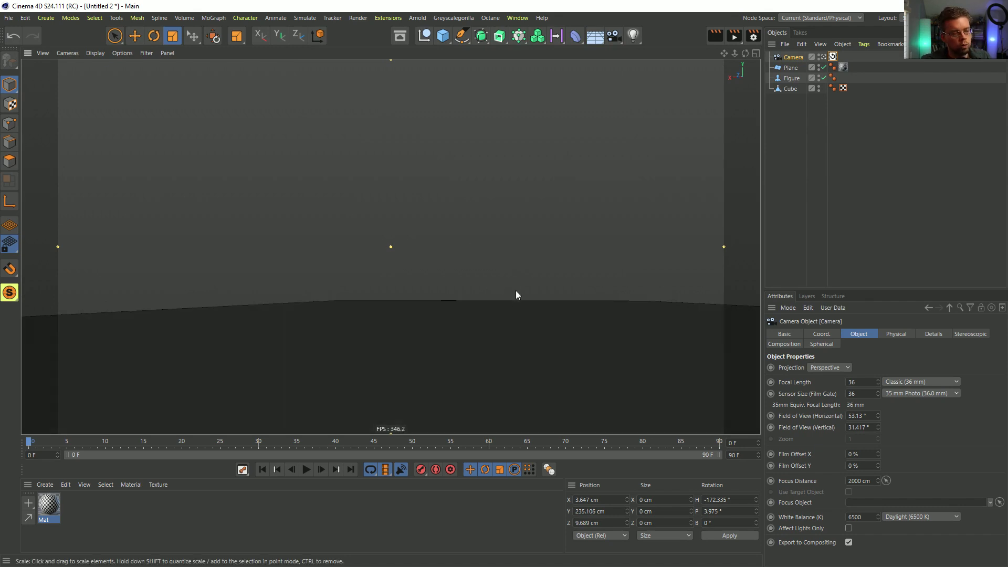
{"action": "double_click", "coordinate": [831, 57]}
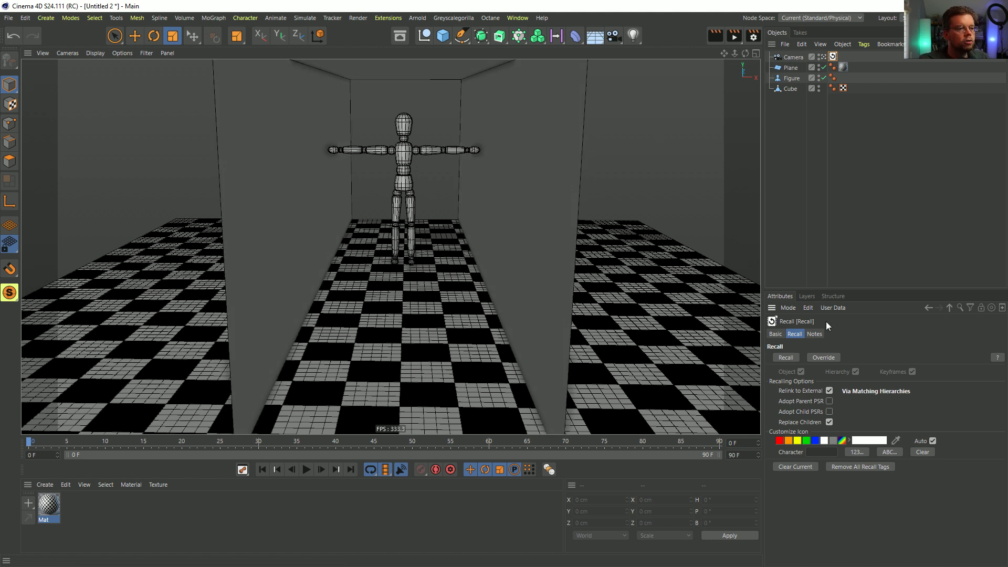
Step: Select the tunnel cube and delete its floor polygon
{"action": "left_click", "coordinate": [783, 56]}
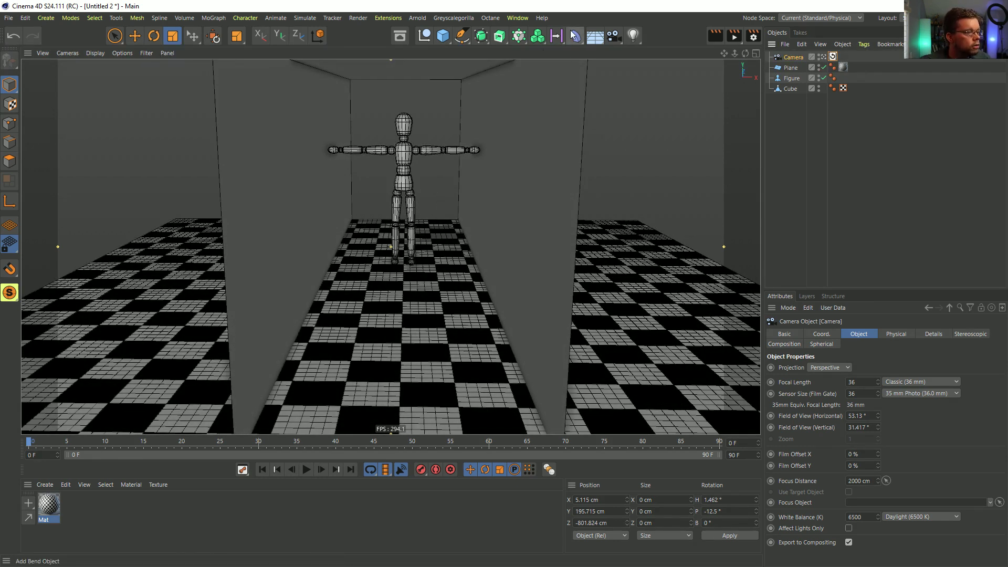
{"action": "left_click", "coordinate": [574, 35]}
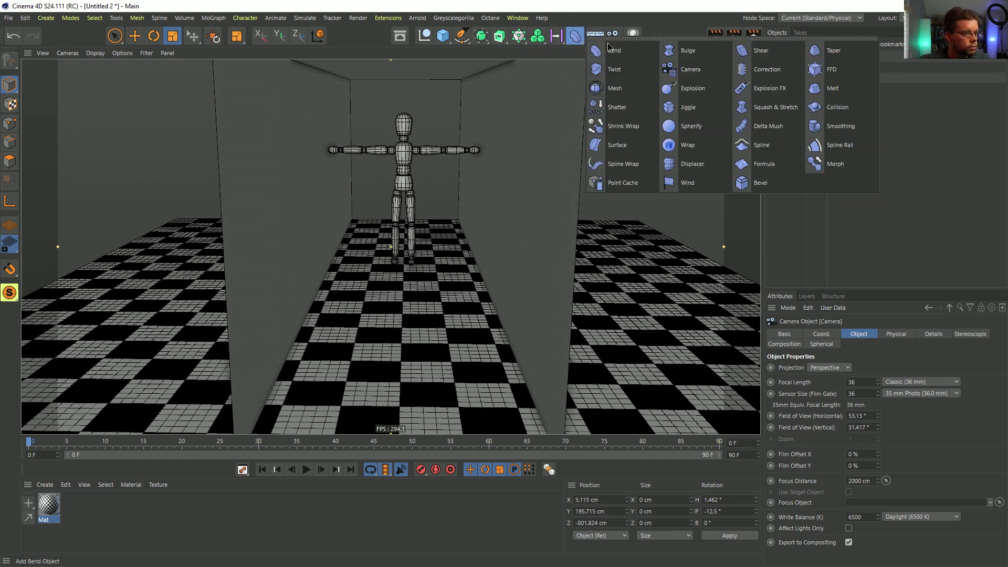
{"action": "left_click", "coordinate": [514, 195]}
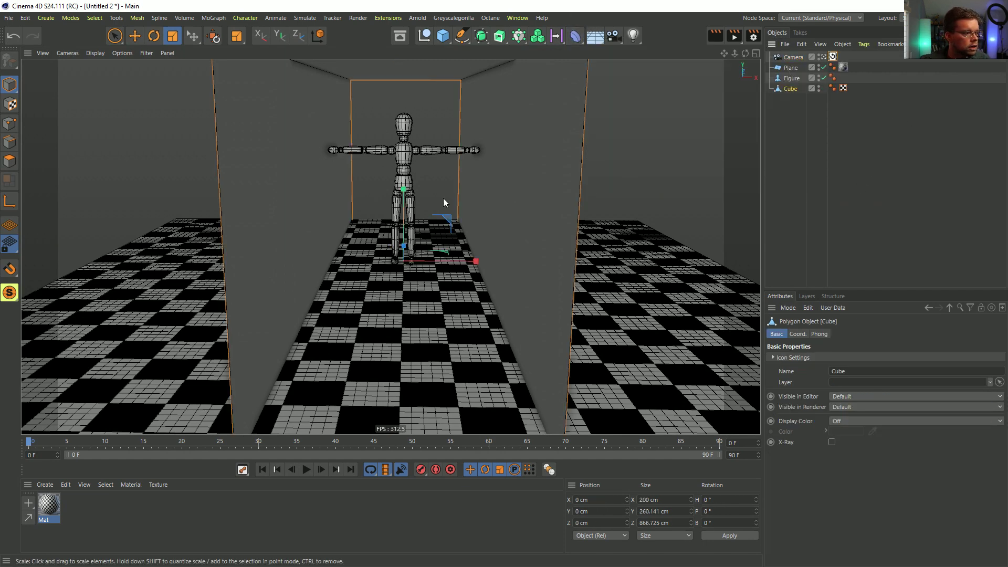
{"action": "left_click", "coordinate": [10, 162]}
{"action": "left_click", "coordinate": [351, 360]}
{"action": "key", "text": "Delete"}
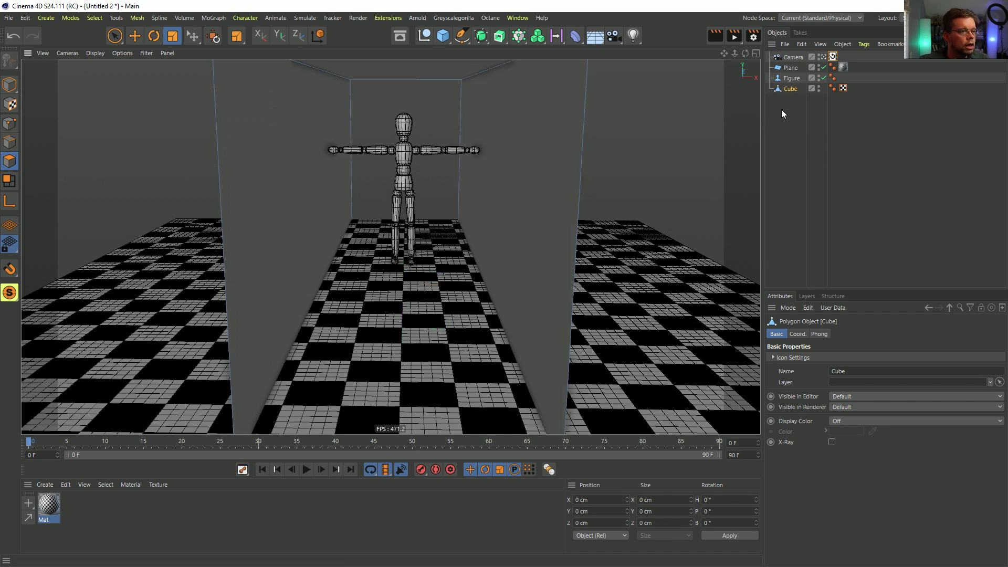
Step: Add a Plain effector and make it a child of the checkered plane
{"action": "left_click", "coordinate": [790, 69]}
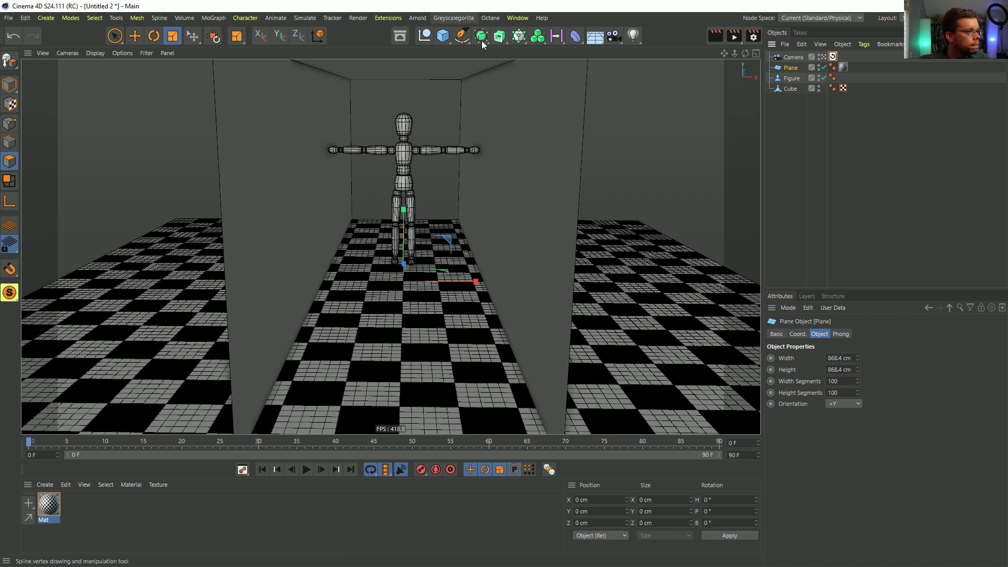
{"action": "left_click", "coordinate": [516, 37]}
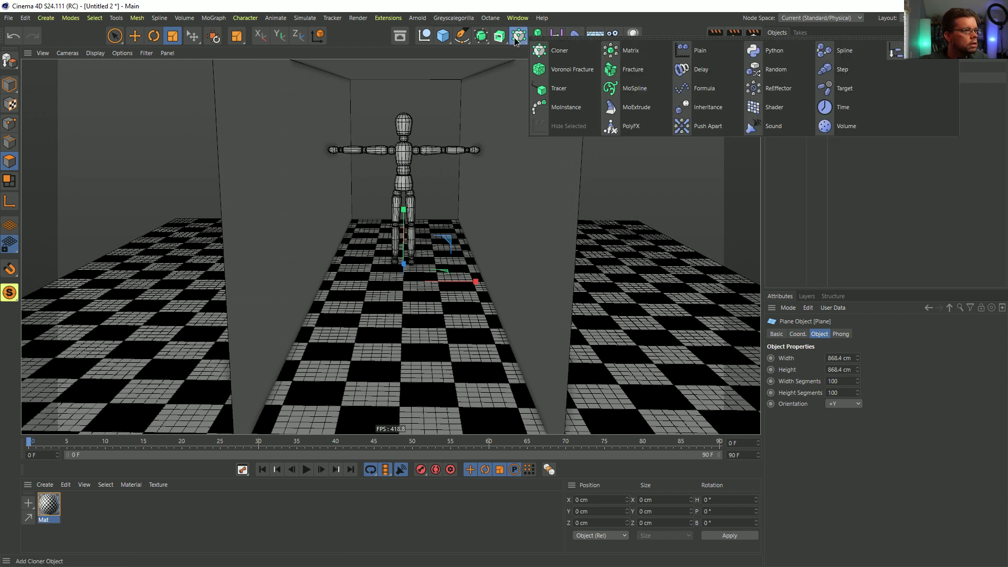
{"action": "left_click_drag", "start_coordinate": [562, 6], "coordinate": [564, 7]}
{"action": "left_click_drag", "start_coordinate": [518, 37], "coordinate": [561, 11]}
{"action": "left_click", "coordinate": [517, 37]}
{"action": "left_click", "coordinate": [704, 44]}
{"action": "left_click_drag", "start_coordinate": [790, 57], "coordinate": [793, 81]}
Step: Set the Plain effector's deformation to Point and change its Transform Space to lift the plane vertically
{"action": "left_click", "coordinate": [843, 335]}
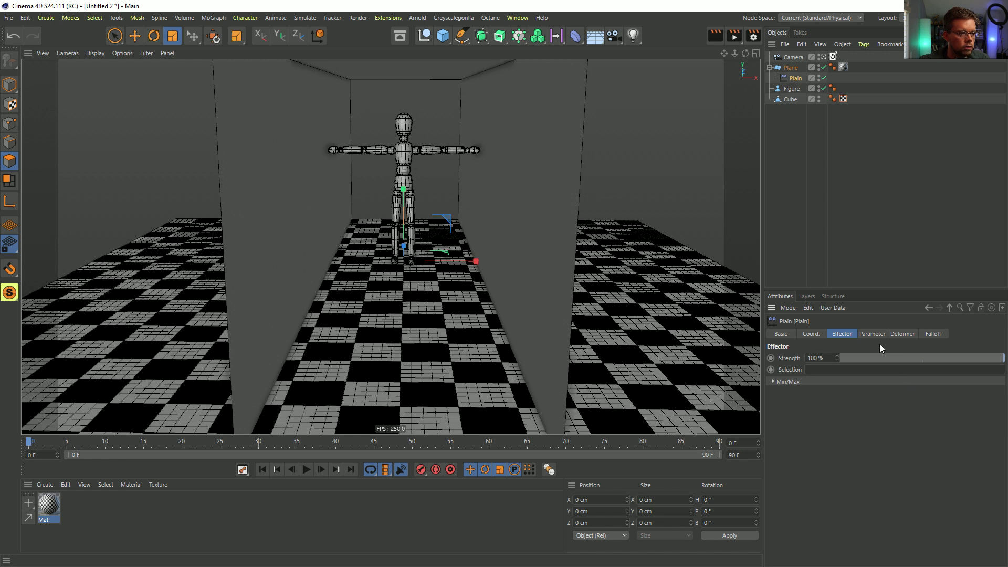
{"action": "left_click", "coordinate": [916, 335]}
{"action": "left_click", "coordinate": [847, 357]}
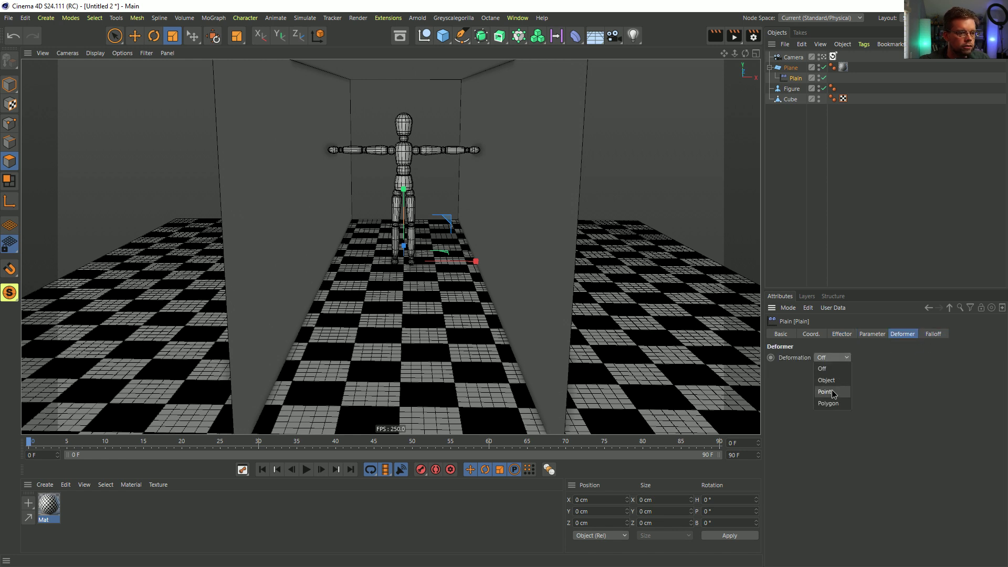
{"action": "left_click", "coordinate": [832, 379]}
{"action": "left_click", "coordinate": [870, 336]}
{"action": "left_click", "coordinate": [943, 367]}
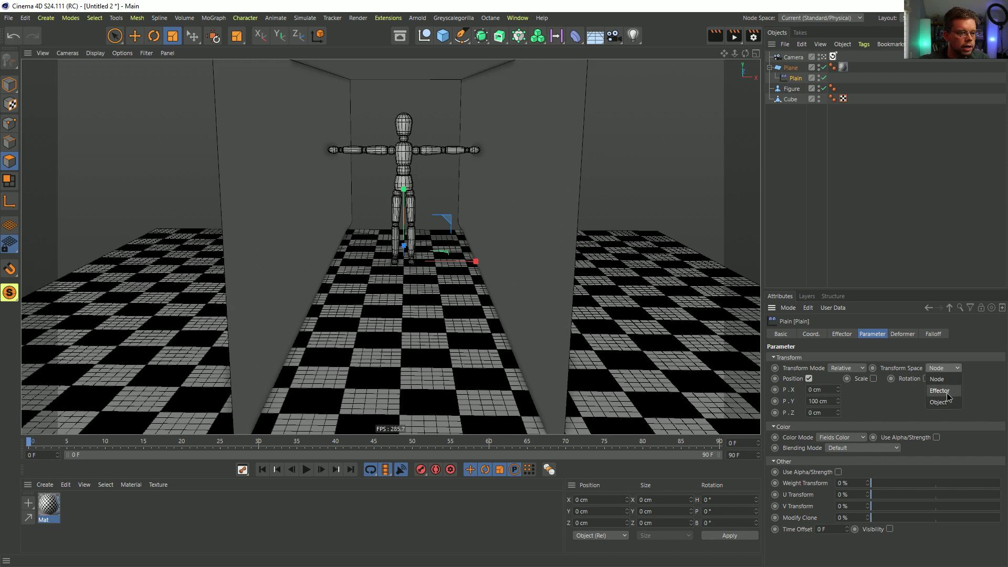
{"action": "left_click", "coordinate": [948, 398]}
Step: Add a Random Field to the Plain effector's falloff and raise its noise scale to 1214 %
{"action": "left_click", "coordinate": [926, 337]}
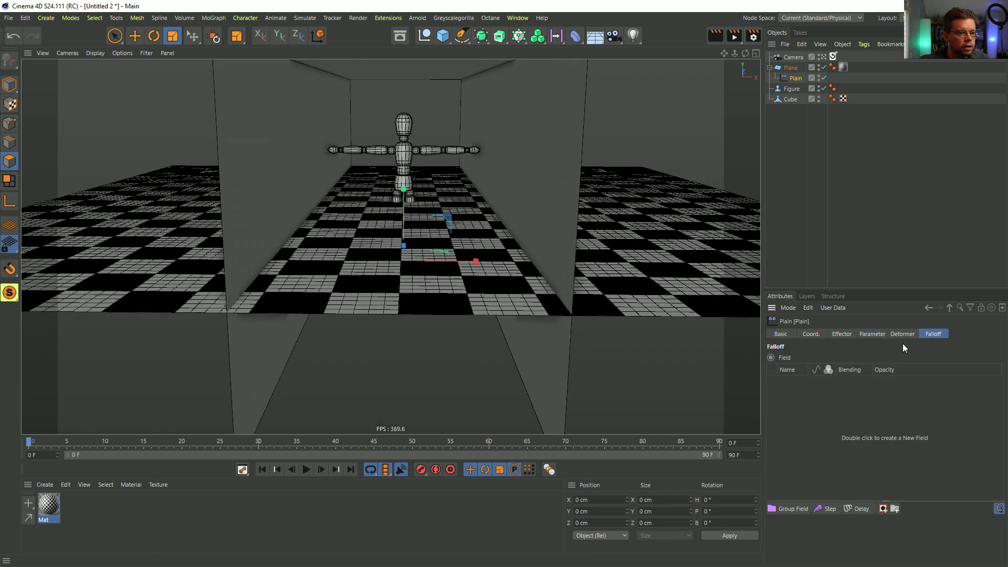
{"action": "left_click_drag", "start_coordinate": [802, 508], "coordinate": [803, 497]}
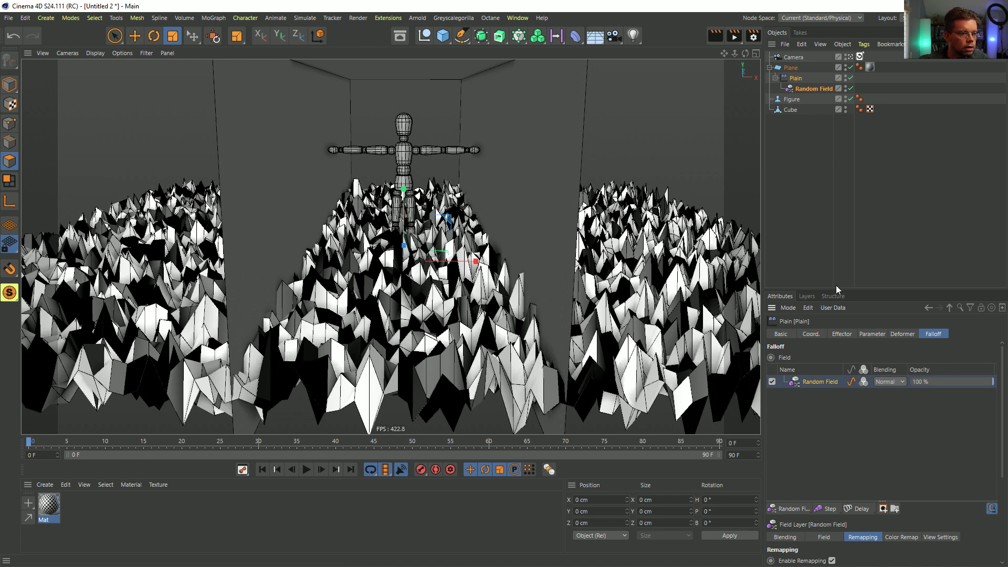
{"action": "left_click_drag", "start_coordinate": [836, 288], "coordinate": [838, 160]}
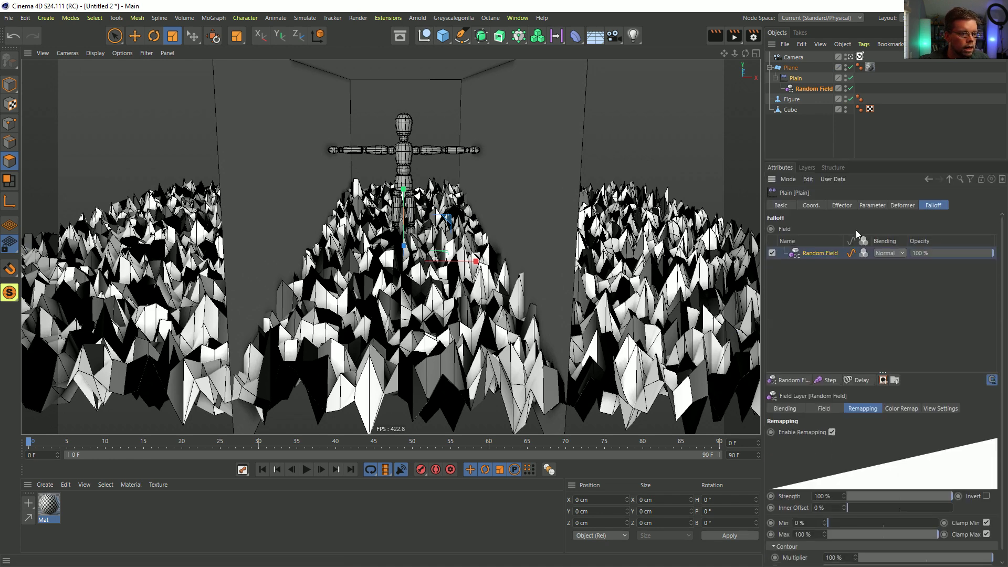
{"action": "left_click", "coordinate": [824, 409]}
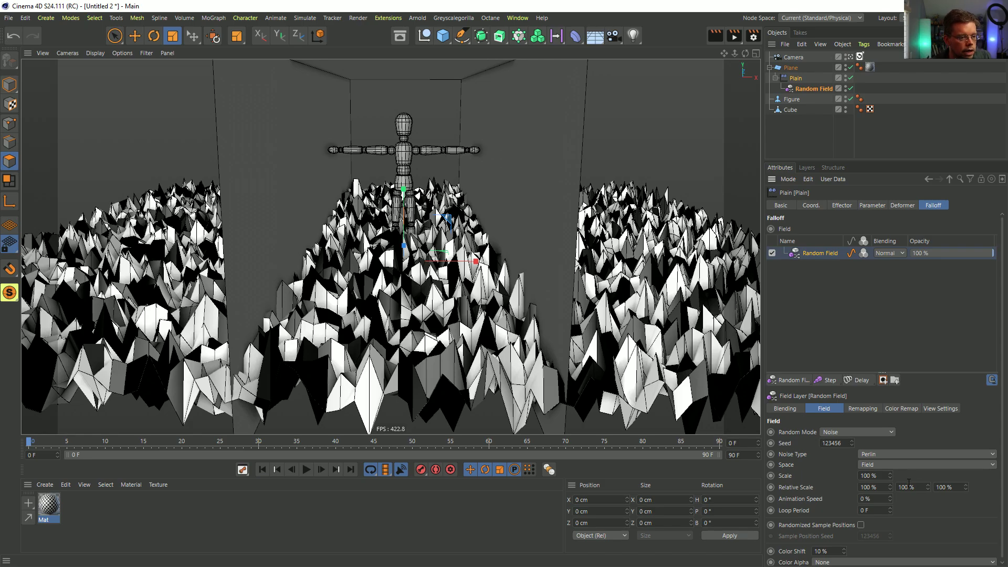
{"action": "left_click_drag", "start_coordinate": [893, 474], "coordinate": [893, 430]}
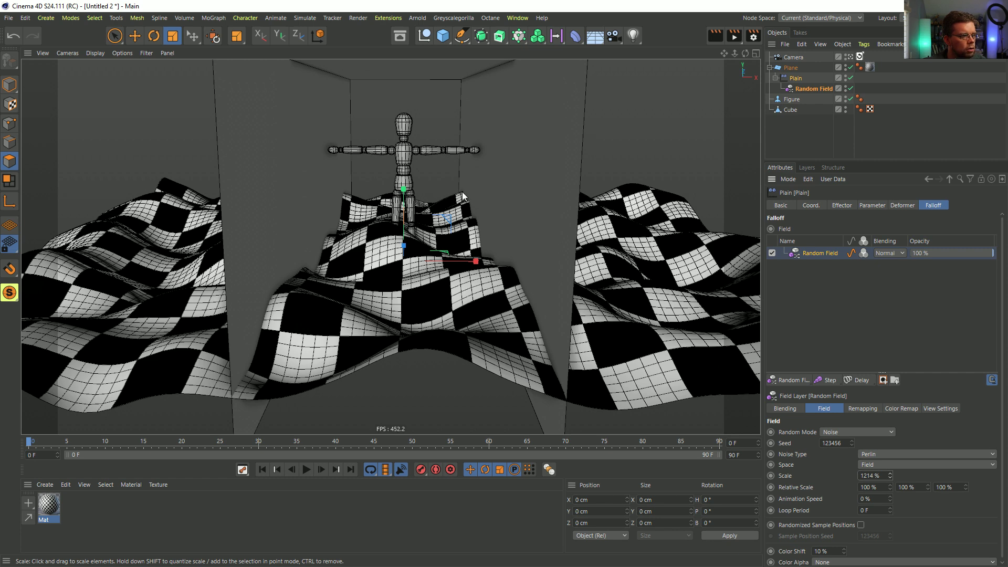
Step: Add a Box Field to the Plain effector's falloff and stretch its Z size to about 3925 cm along the tunnel
{"action": "left_click", "coordinate": [790, 380]}
{"action": "left_click", "coordinate": [800, 389]}
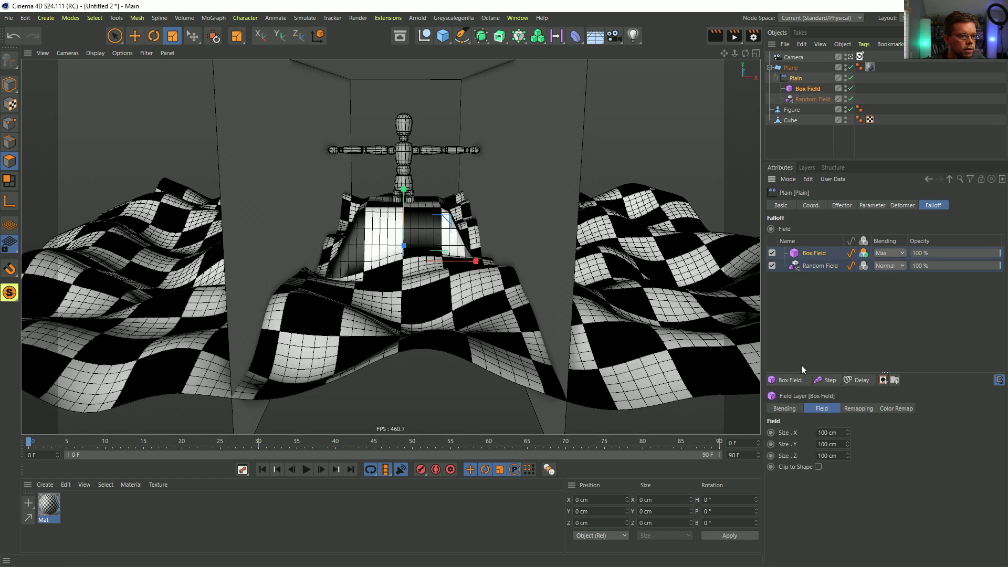
{"action": "key", "text": "F2"}
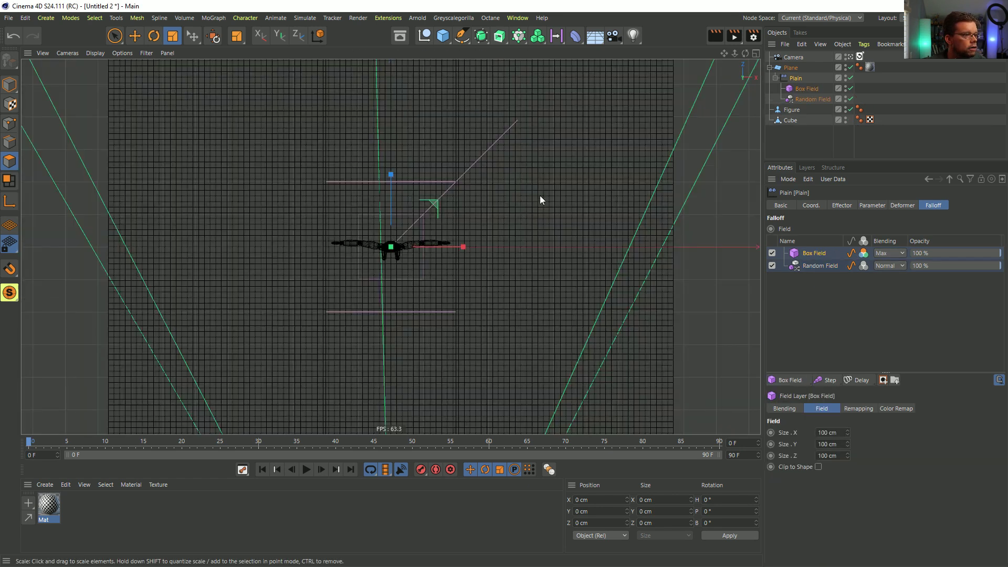
{"action": "middle_click_drag", "start_coordinate": [401, 196], "coordinate": [414, 252], "text": "alt"}
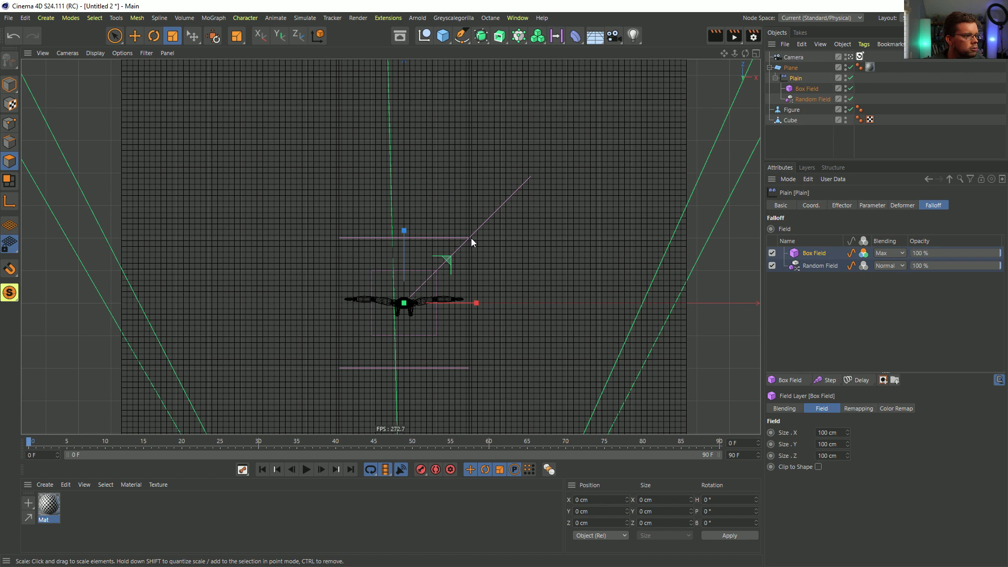
{"action": "middle_click_drag", "start_coordinate": [471, 238], "coordinate": [487, 285], "text": "alt"}
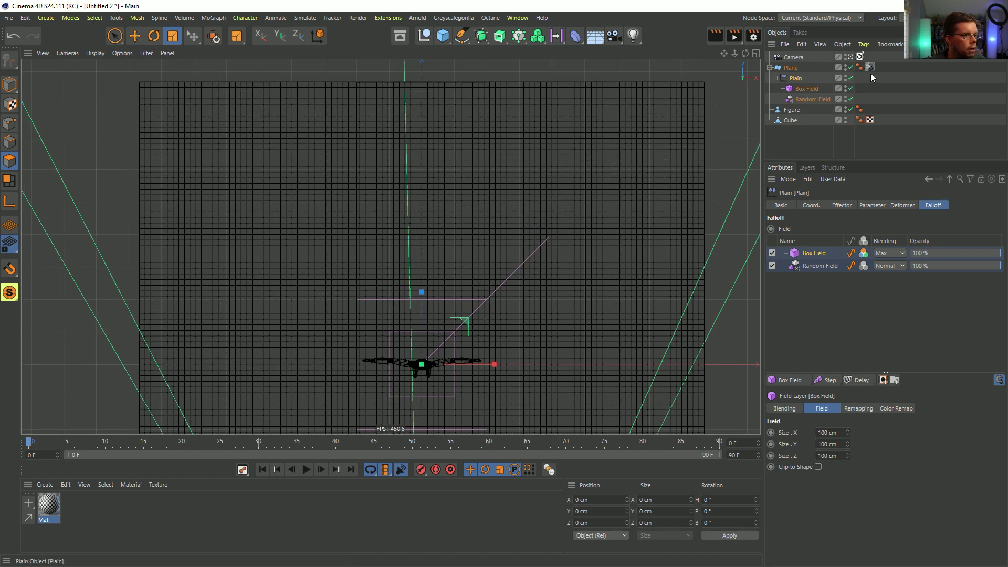
{"action": "left_click", "coordinate": [804, 88]}
{"action": "middle_click_drag", "start_coordinate": [484, 330], "coordinate": [432, 252], "text": "alt"}
{"action": "right_click_drag", "start_coordinate": [432, 253], "coordinate": [353, 311], "text": "alt"}
{"action": "left_click_drag", "start_coordinate": [429, 251], "coordinate": [433, 178]}
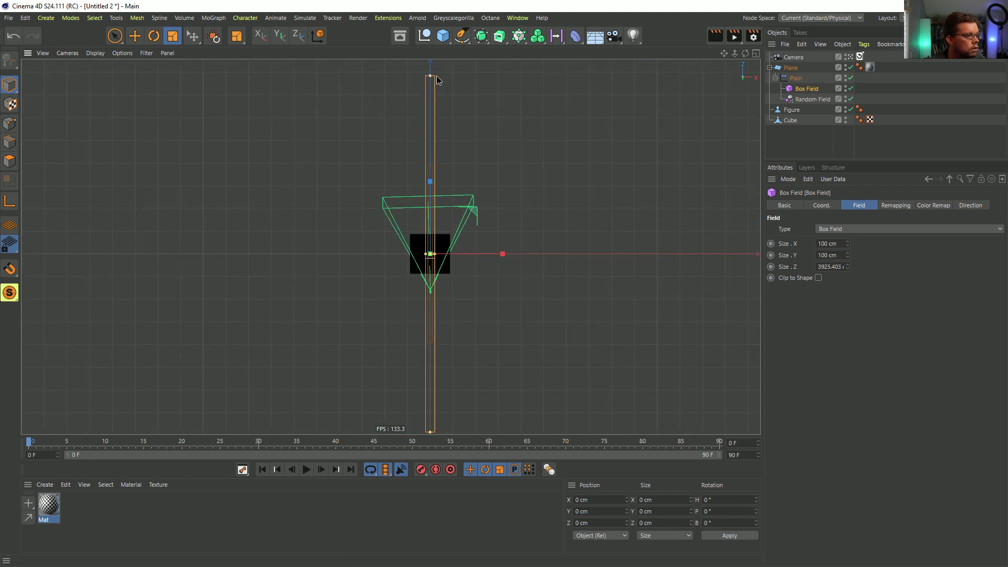
Step: Return to the perspective view and invert the Box Field's remapping
{"action": "middle_click", "coordinate": [447, 217]}
{"action": "middle_click", "coordinate": [318, 190]}
{"action": "left_click_drag", "start_coordinate": [446, 298], "coordinate": [436, 295], "text": "alt"}
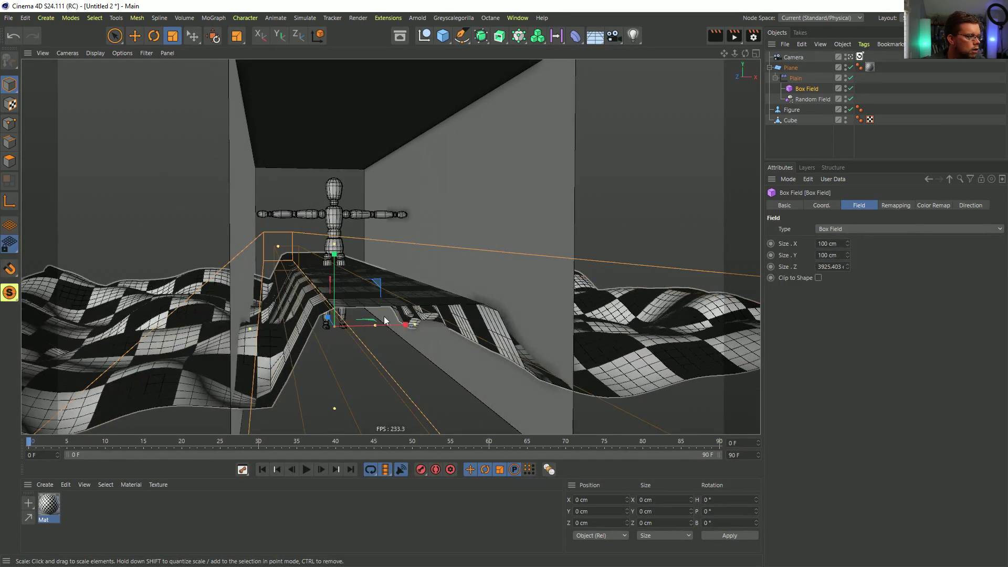
{"action": "left_click_drag", "start_coordinate": [310, 364], "coordinate": [344, 331], "text": "alt"}
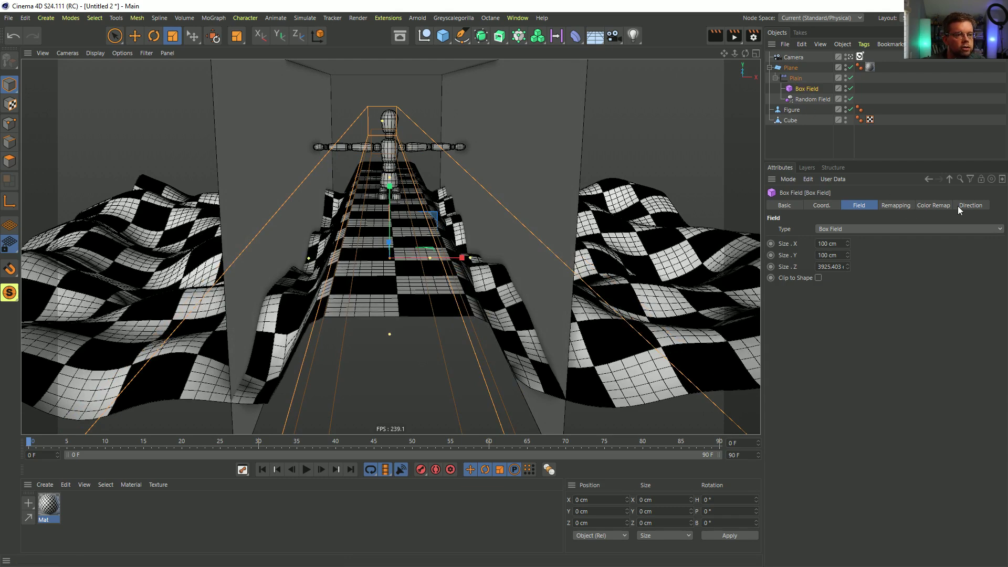
{"action": "left_click", "coordinate": [895, 205]}
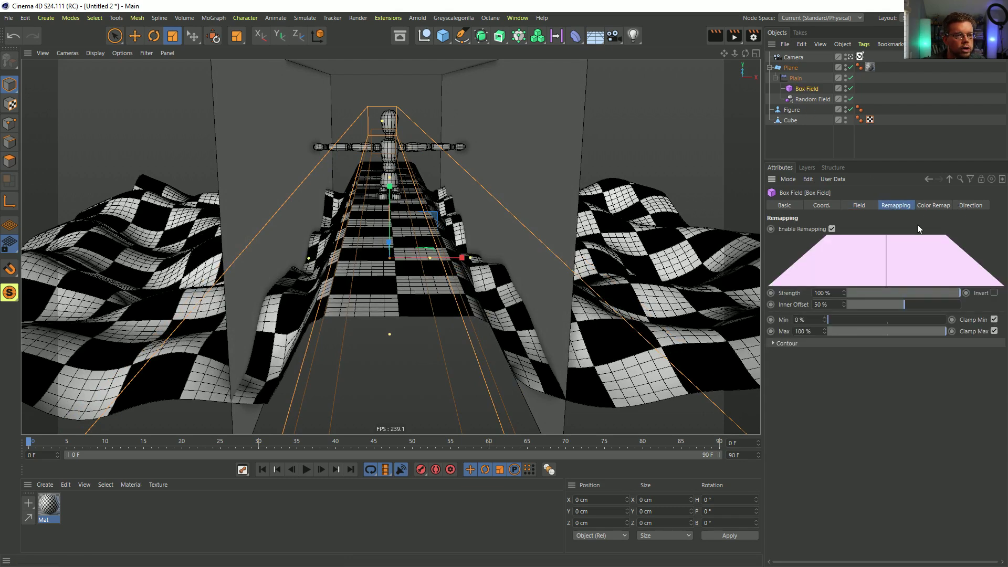
{"action": "left_click", "coordinate": [994, 293]}
{"action": "left_click_drag", "start_coordinate": [539, 289], "coordinate": [518, 285], "text": "alt"}
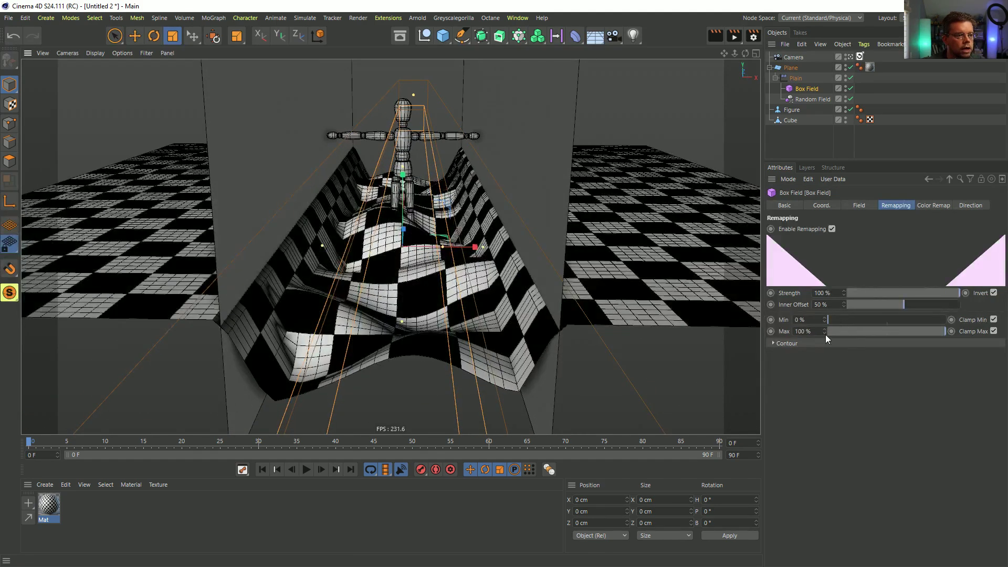
Step: Set the Box Field's remapping contour mode to Curve
{"action": "left_click_drag", "start_coordinate": [824, 330], "coordinate": [825, 330]}
{"action": "left_click", "coordinate": [825, 329]}
{"action": "left_click", "coordinate": [820, 342]}
{"action": "left_click", "coordinate": [834, 366]}
{"action": "left_click", "coordinate": [837, 426]}
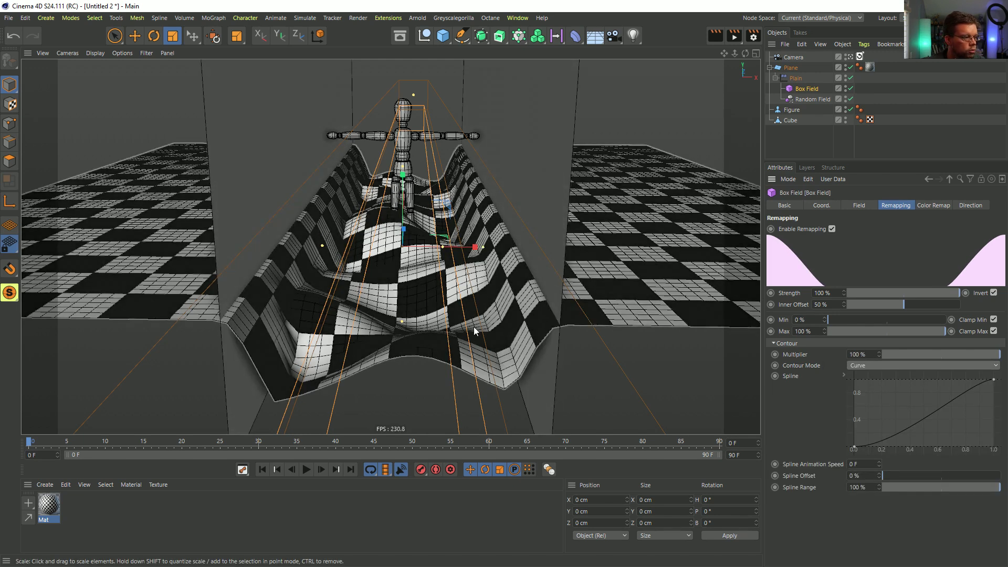
{"action": "mouse_move", "coordinate": [453, 267]}
{"action": "left_mouse_down", "text": "alt"}
{"action": "mouse_move", "coordinate": [491, 255]}
{"action": "mouse_move", "coordinate": [454, 257]}
{"action": "left_mouse_up", "text": "alt"}
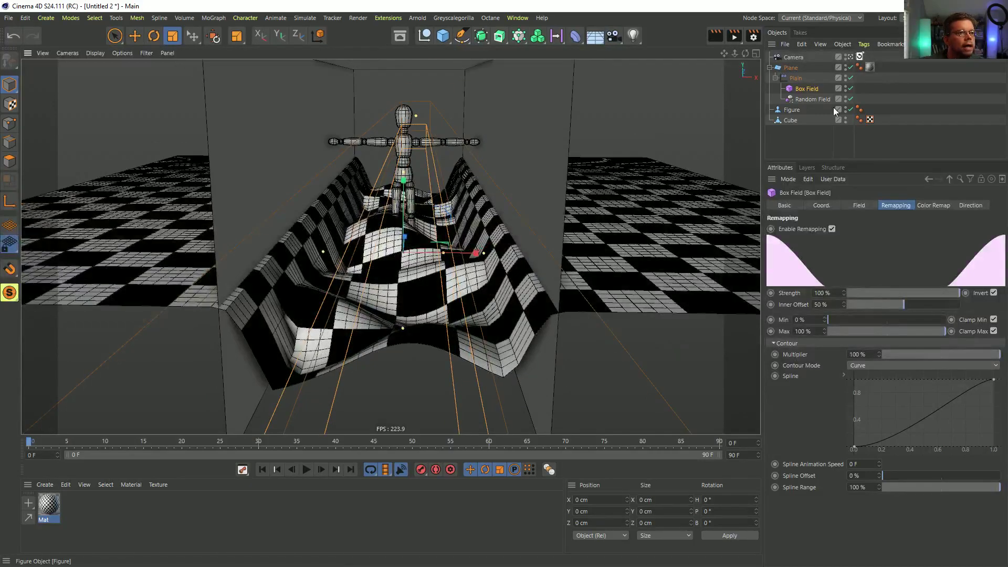
Step: Set the Box Field's blending to Multiply in the Plain effector's falloff and turn off its remapping inversion
{"action": "left_click", "coordinate": [796, 78]}
{"action": "left_click", "coordinate": [889, 254]}
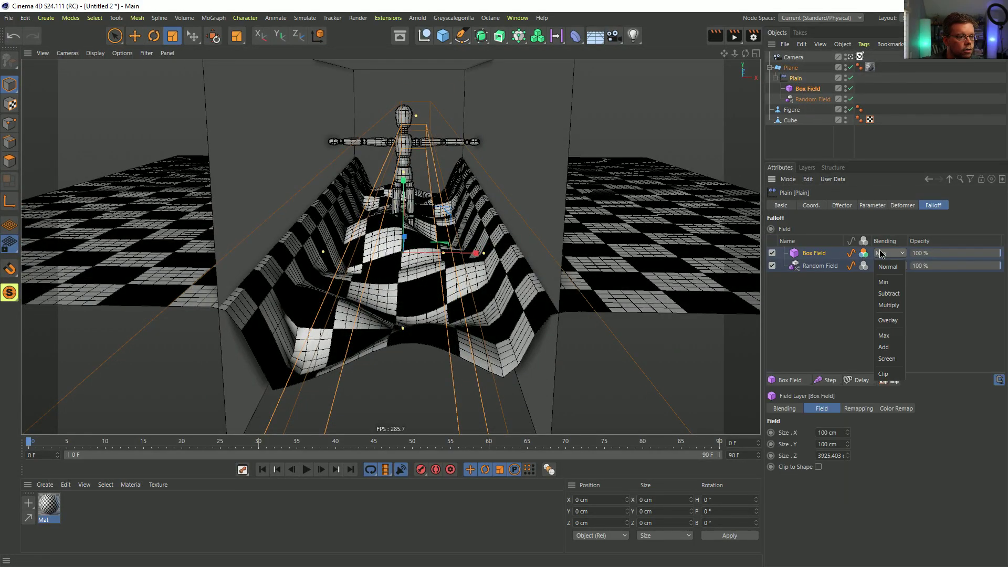
{"action": "left_click", "coordinate": [896, 306]}
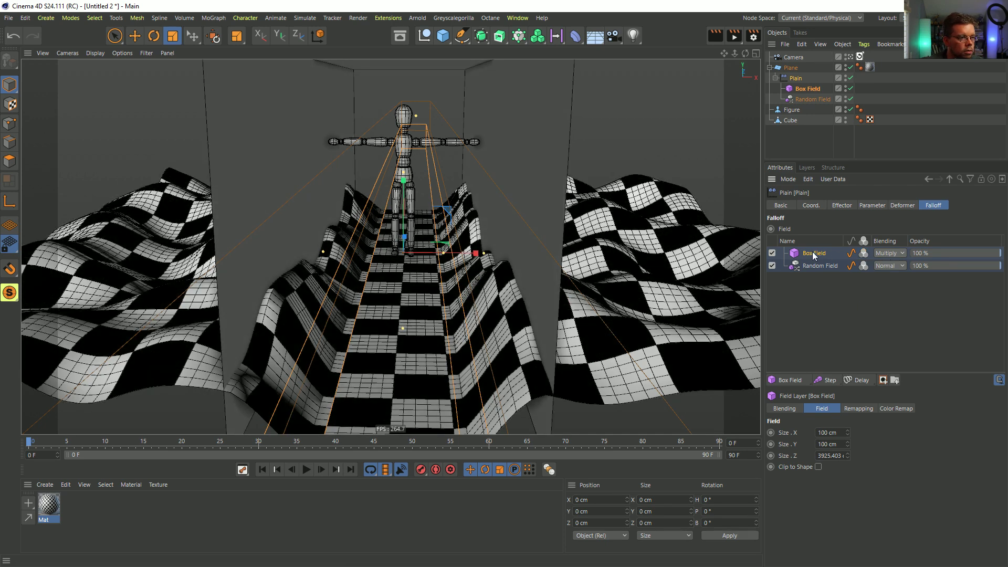
{"action": "left_click", "coordinate": [896, 409]}
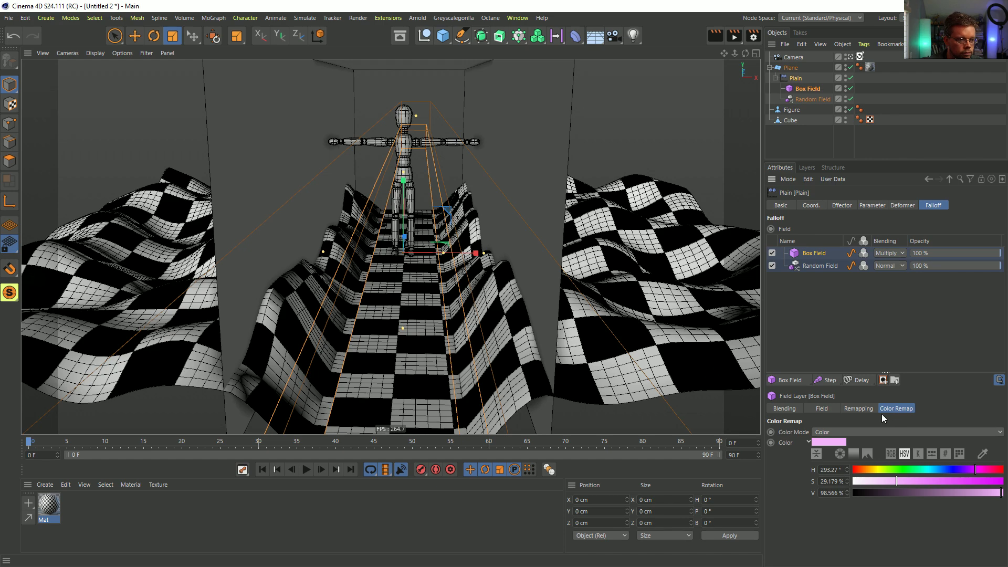
{"action": "left_click", "coordinate": [860, 409]}
{"action": "left_click", "coordinate": [987, 497]}
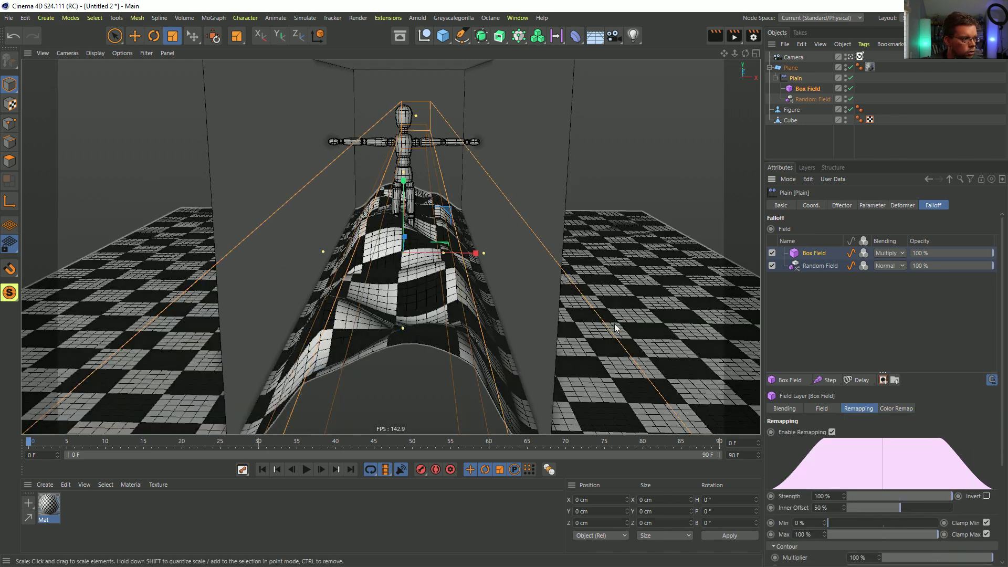
Step: Set the Plain effector's Y position to -29 cm and restore the camera's saved state with its Recall tag
{"action": "left_click_drag", "start_coordinate": [466, 300], "coordinate": [411, 232], "text": "alt"}
{"action": "left_click", "coordinate": [846, 206]}
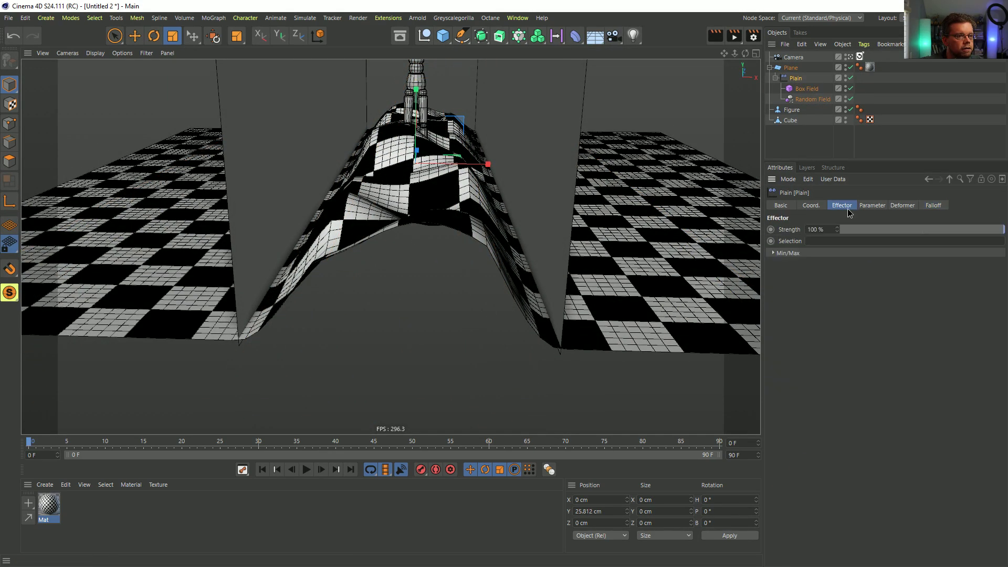
{"action": "left_click", "coordinate": [873, 206]}
{"action": "left_click_drag", "start_coordinate": [838, 274], "coordinate": [837, 328]}
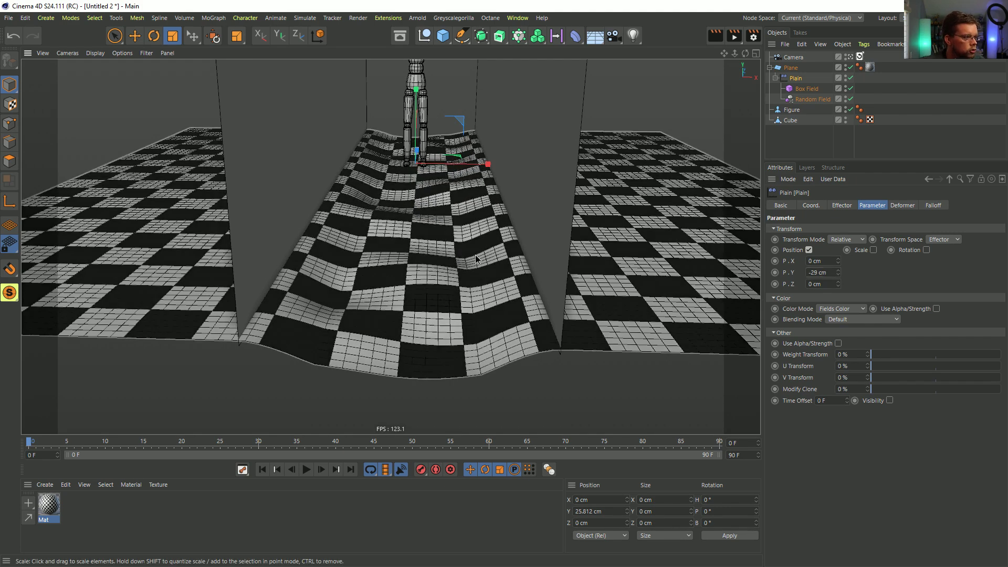
{"action": "left_click_drag", "start_coordinate": [475, 259], "coordinate": [478, 256], "text": "alt"}
{"action": "middle_click_drag", "start_coordinate": [478, 255], "coordinate": [478, 285], "text": "alt"}
{"action": "left_click_drag", "start_coordinate": [478, 286], "coordinate": [479, 262], "text": "alt"}
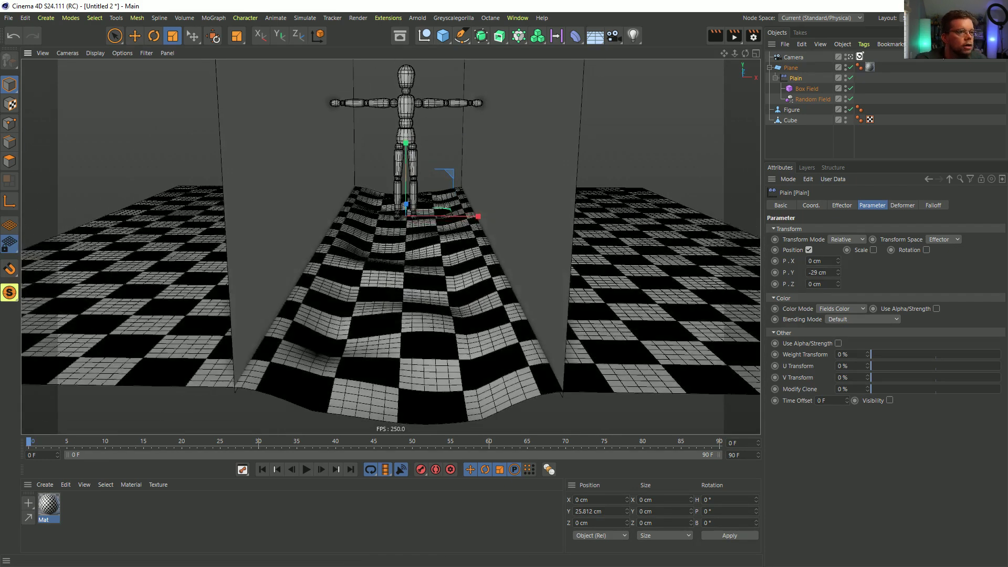
{"action": "double_click", "coordinate": [860, 56]}
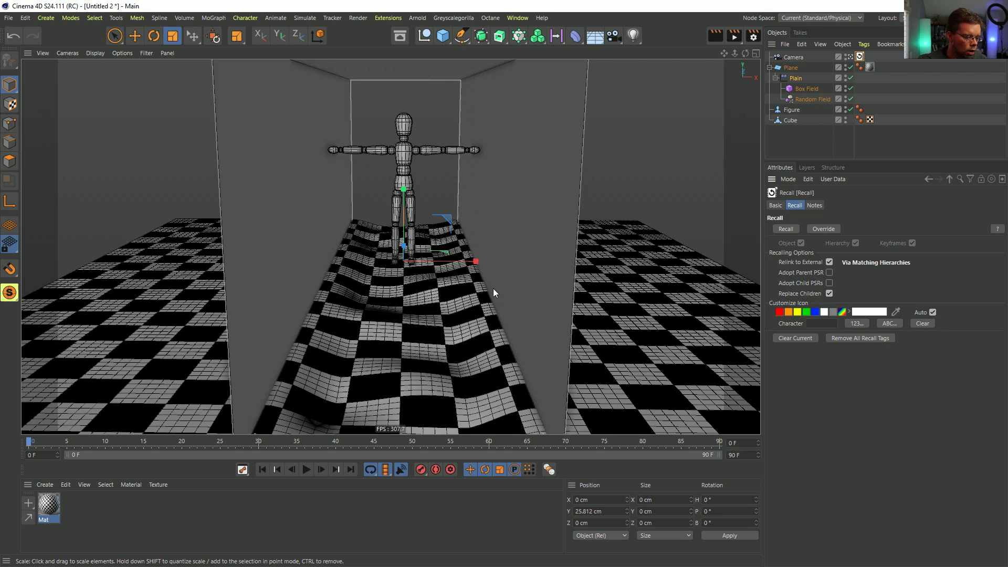
Step: Switch the viewport to plain Gouraud Shading and set the Plain effector's Y position to -43 cm
{"action": "key", "text": "n"}
{"action": "key", "text": "a"}
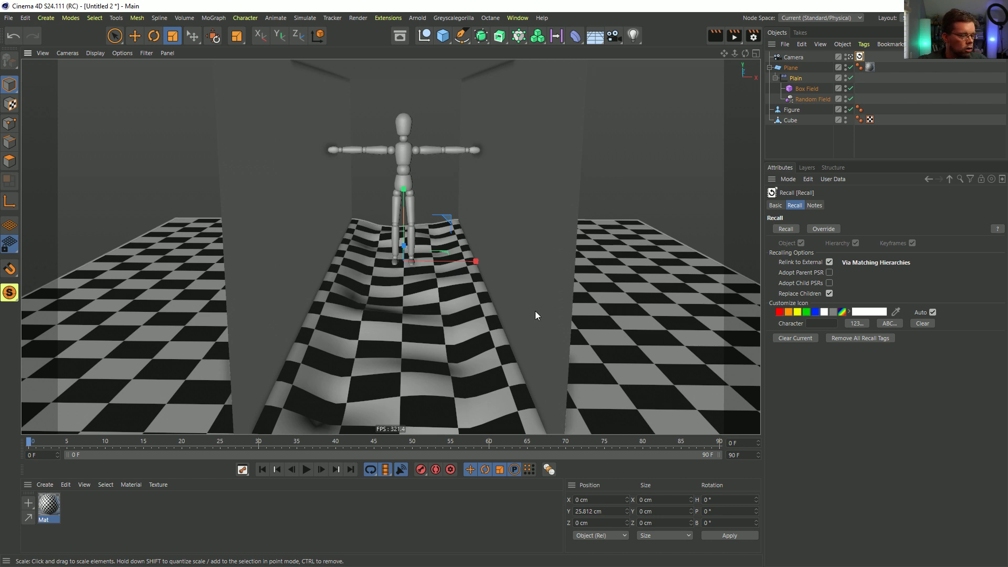
{"action": "left_click", "coordinate": [797, 78]}
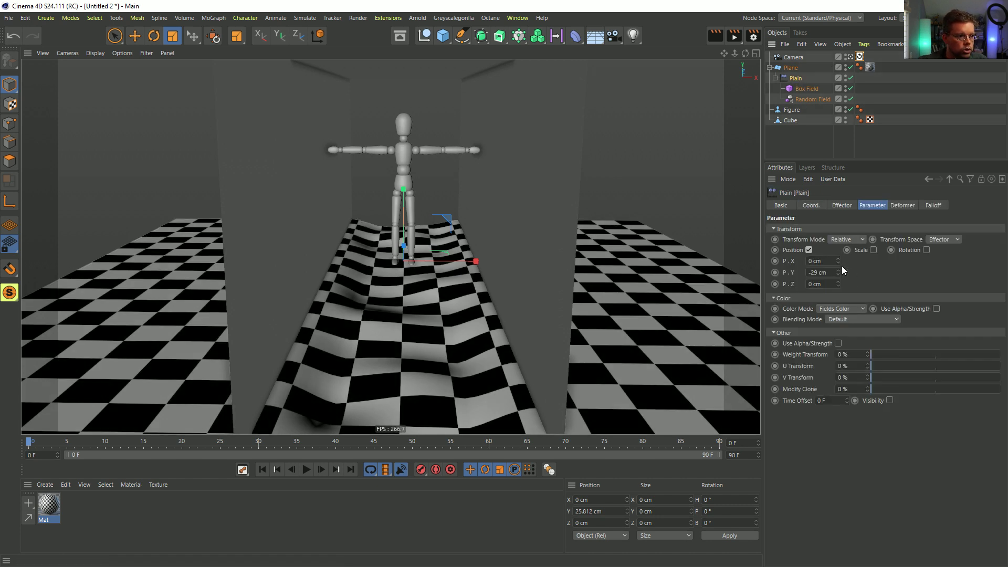
{"action": "left_click_drag", "start_coordinate": [839, 274], "coordinate": [839, 281]}
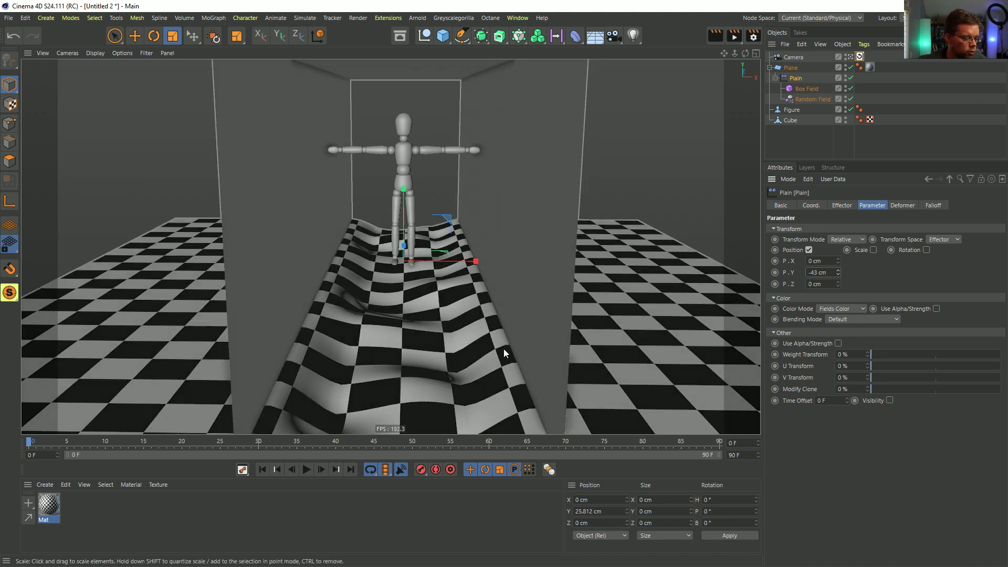
Step: Display the viewport with Gouraud Shading (Lines) and move the checkerboard material tag from the Plane to the Plain effector
{"action": "key", "text": "n"}
{"action": "key", "text": "b"}
{"action": "left_click_drag", "start_coordinate": [870, 71], "coordinate": [866, 80]}
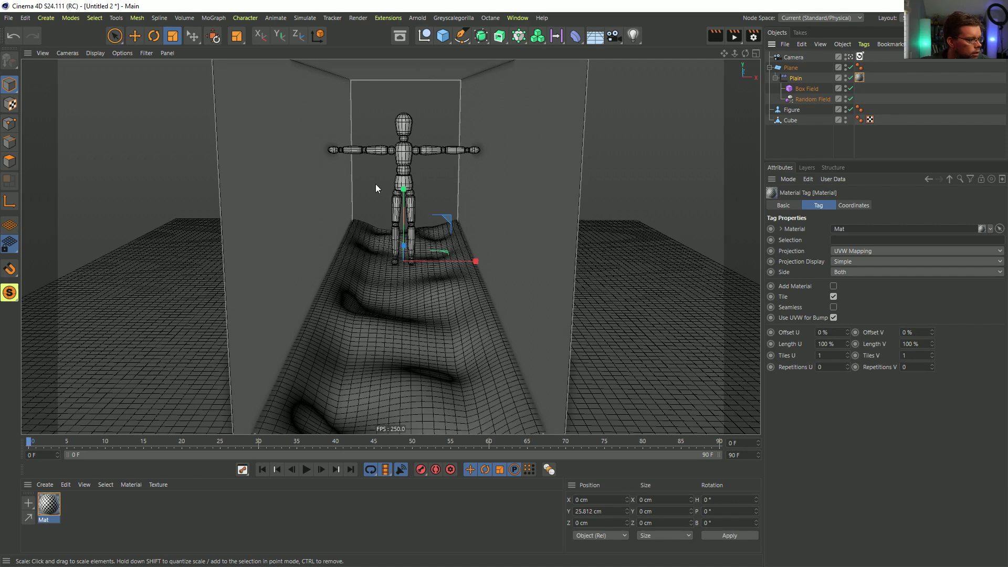
Step: Toggle the viewport's SSAO option twice and try Quick Shading on the scene
{"action": "left_click", "coordinate": [116, 55]}
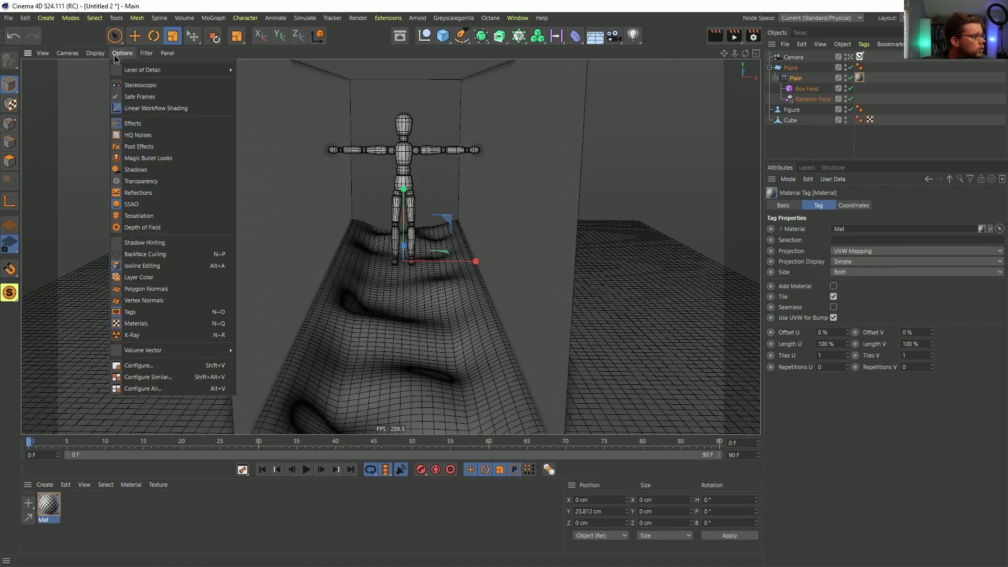
{"action": "left_click", "coordinate": [144, 205]}
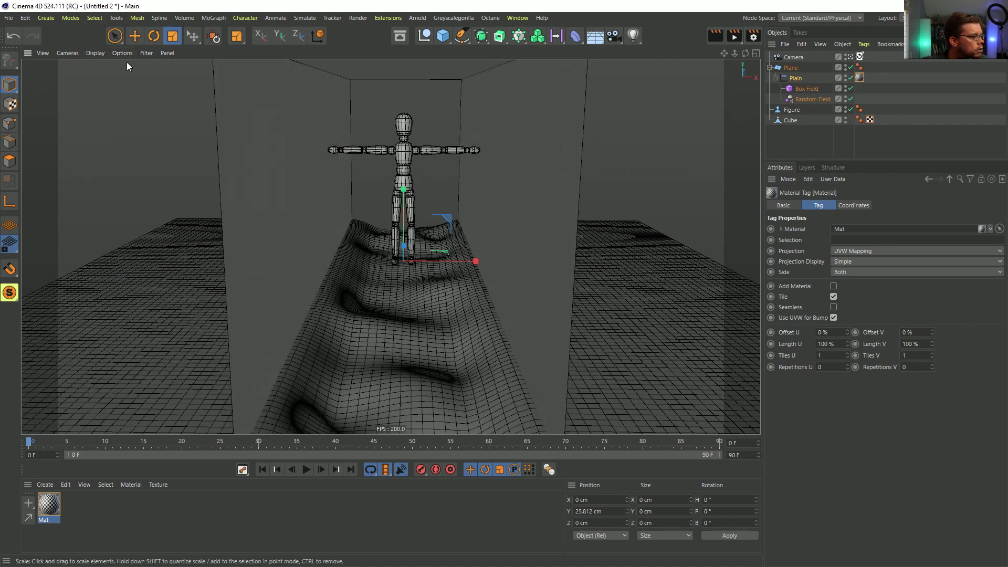
{"action": "left_click", "coordinate": [123, 53]}
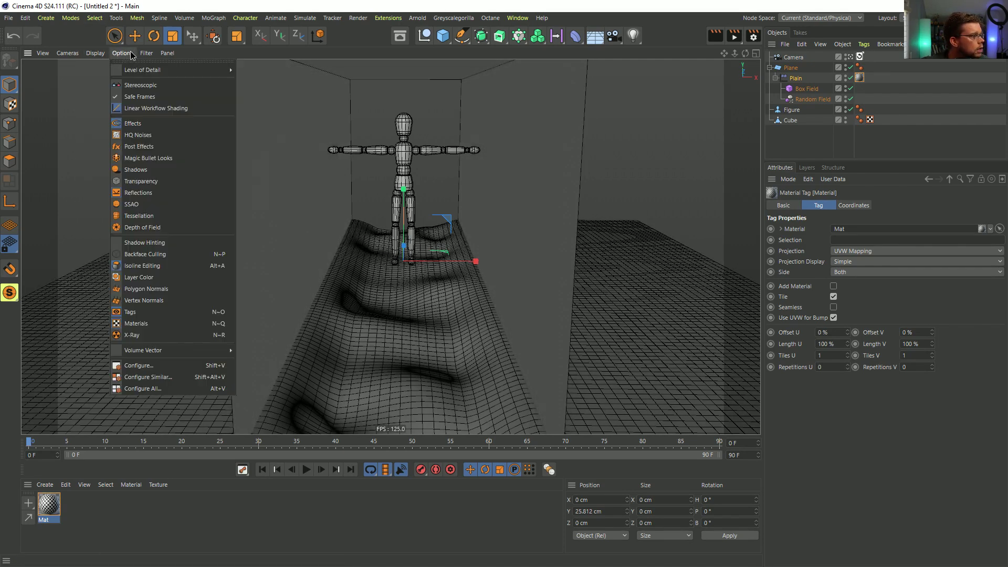
{"action": "left_click", "coordinate": [143, 205]}
{"action": "left_click", "coordinate": [99, 53]}
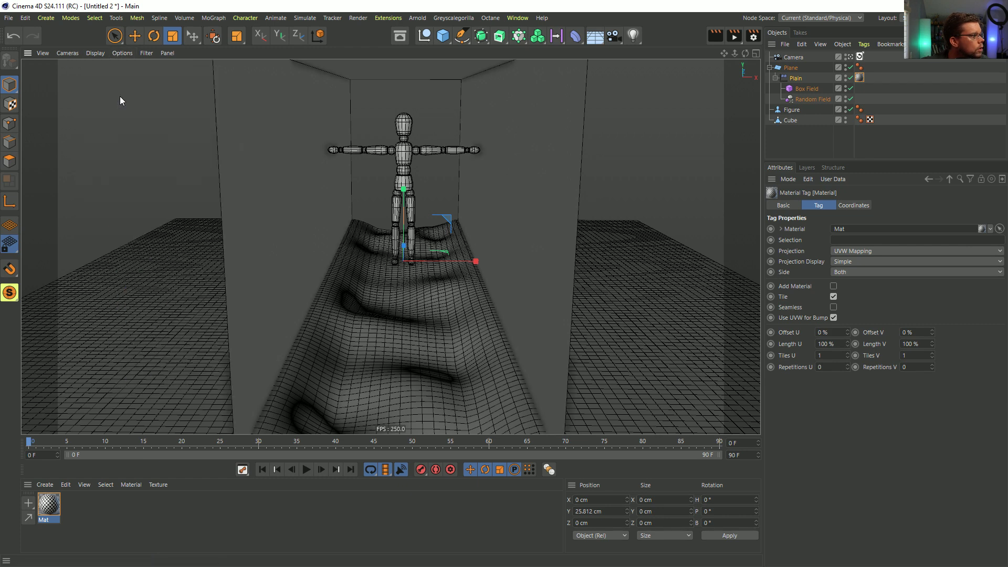
{"action": "left_click", "coordinate": [120, 95]}
{"action": "left_click", "coordinate": [96, 53]}
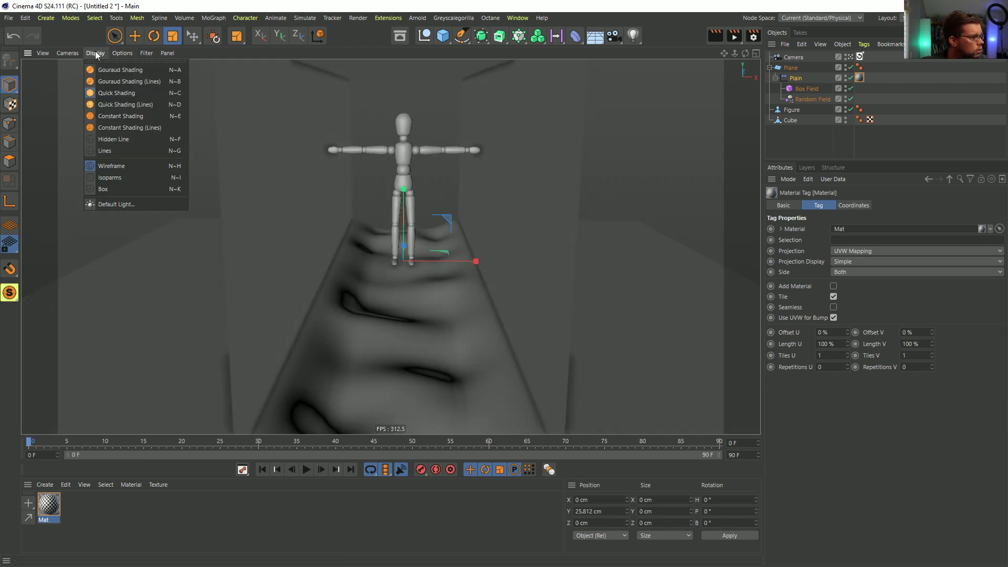
{"action": "left_click", "coordinate": [413, 80]}
Step: Add a light, raise it to about 123 cm in Y and display the viewport with Gouraud Shading (Lines)
{"action": "left_click", "coordinate": [633, 35]}
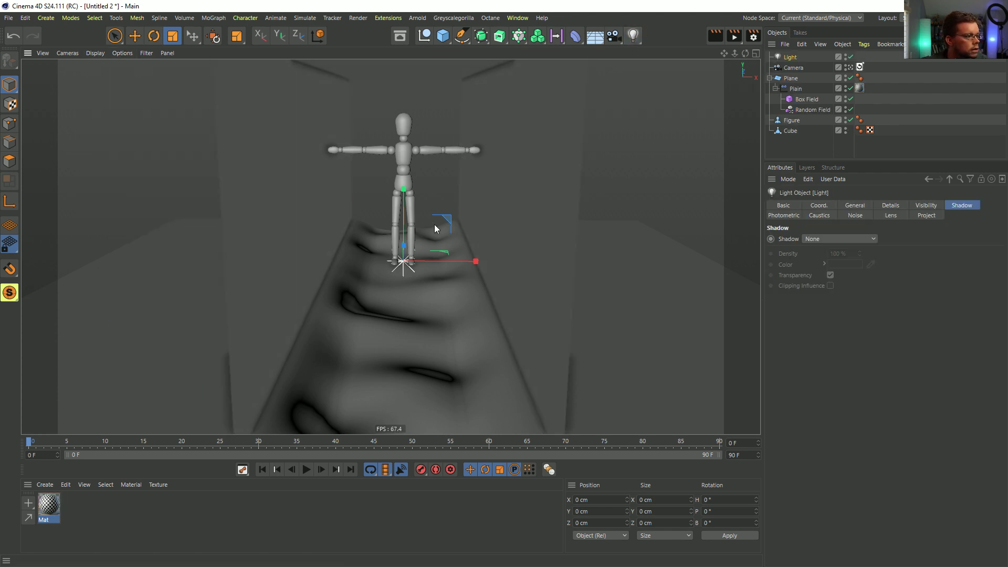
{"action": "key", "text": "e"}
{"action": "left_click_drag", "start_coordinate": [406, 197], "coordinate": [406, 94]}
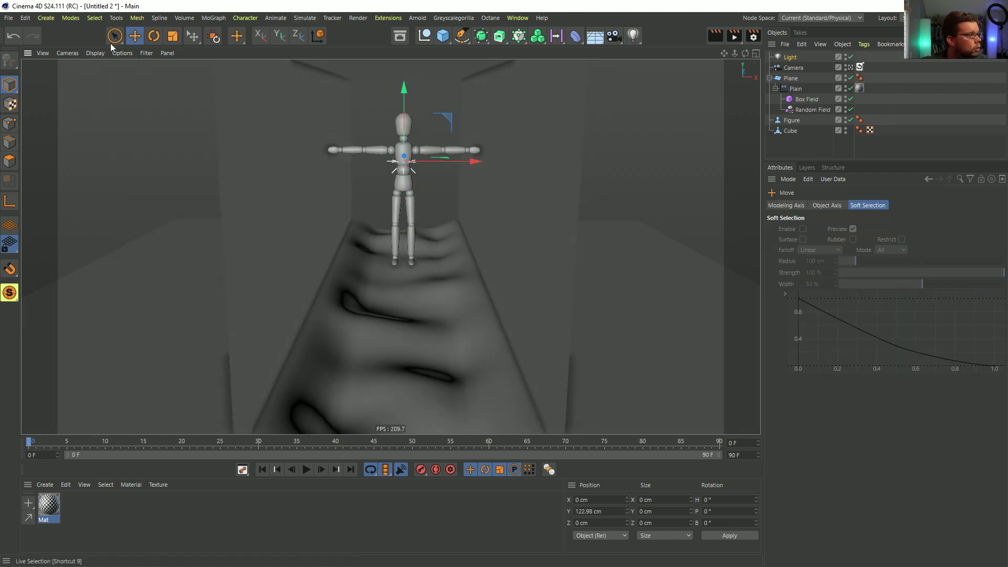
{"action": "left_click", "coordinate": [96, 53]}
{"action": "left_click", "coordinate": [122, 78]}
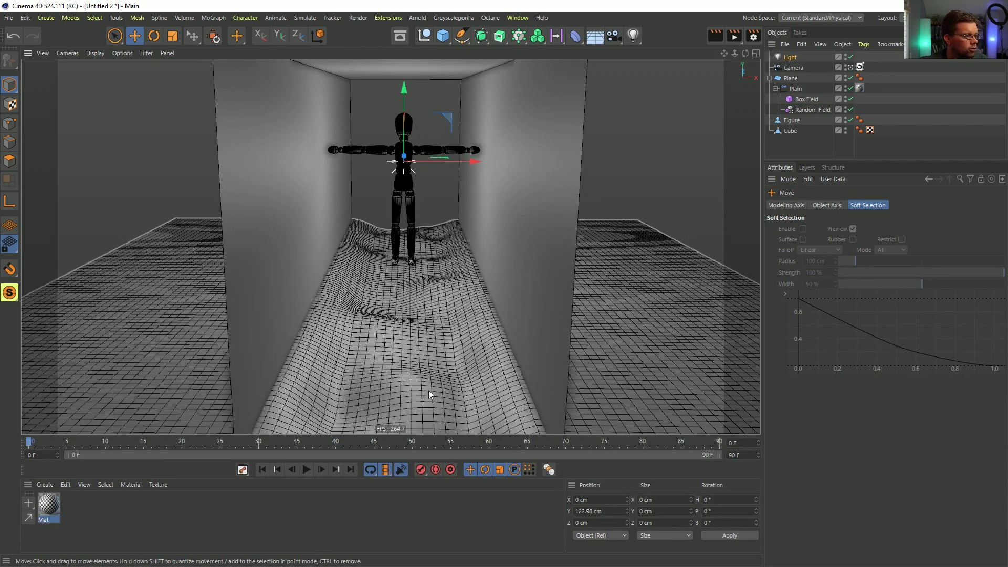
Step: Set the Plain effector's Y position to -41 cm and the Box Field's inner offset to 58 %
{"action": "left_click", "coordinate": [794, 90]}
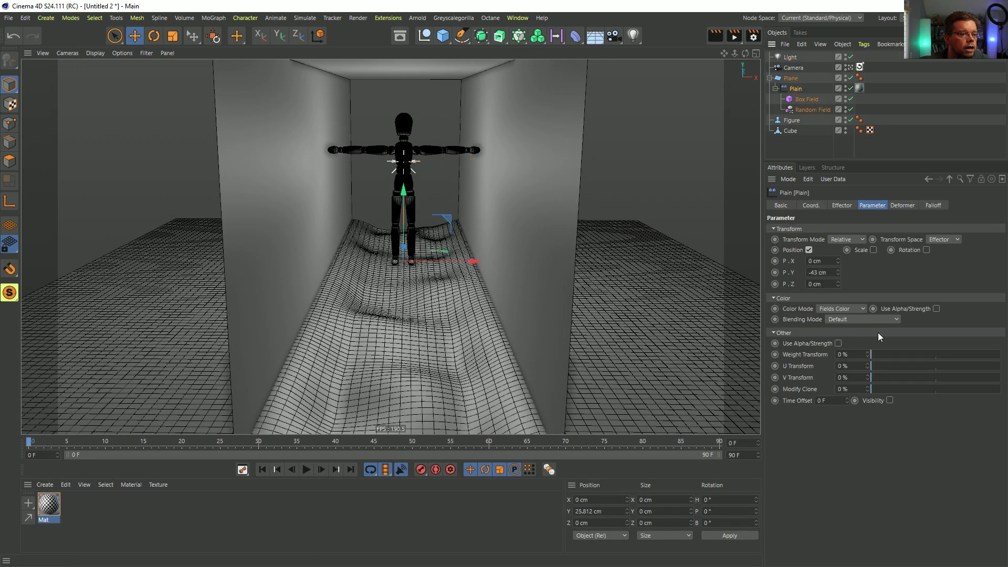
{"action": "left_click_drag", "start_coordinate": [837, 272], "coordinate": [838, 265]}
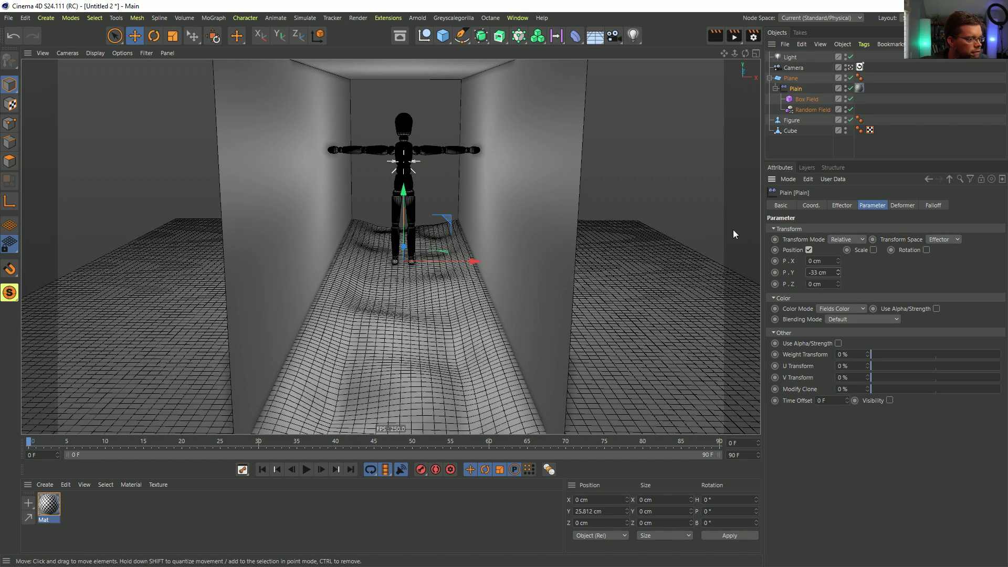
{"action": "left_click_drag", "start_coordinate": [838, 273], "coordinate": [839, 274]}
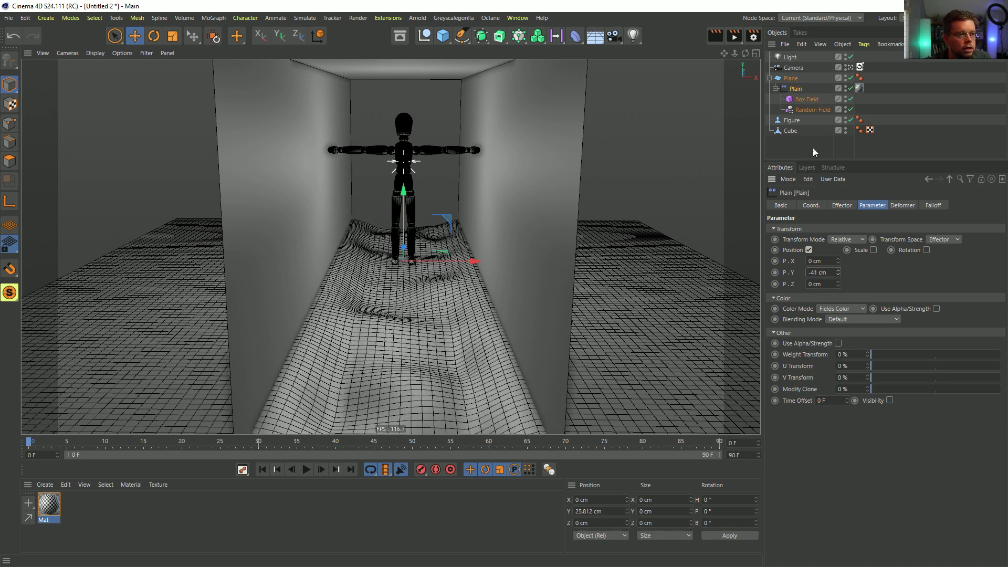
{"action": "left_click", "coordinate": [807, 99]}
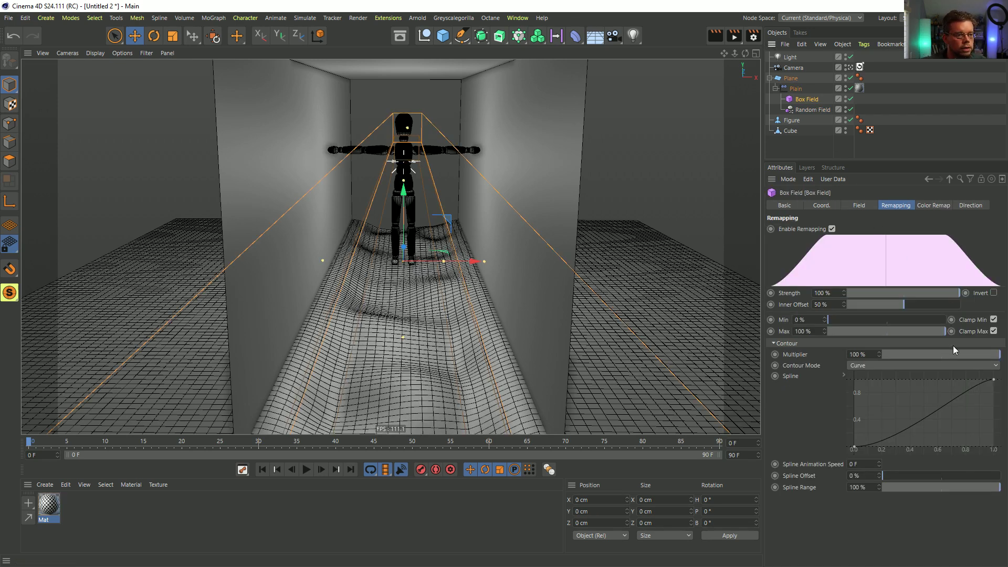
{"action": "mouse_move", "coordinate": [913, 304]}
{"action": "left_mouse_down"}
{"action": "mouse_move", "coordinate": [950, 312]}
{"action": "mouse_move", "coordinate": [926, 322]}
{"action": "mouse_move", "coordinate": [870, 314]}
{"action": "mouse_move", "coordinate": [914, 320]}
{"action": "left_mouse_up"}
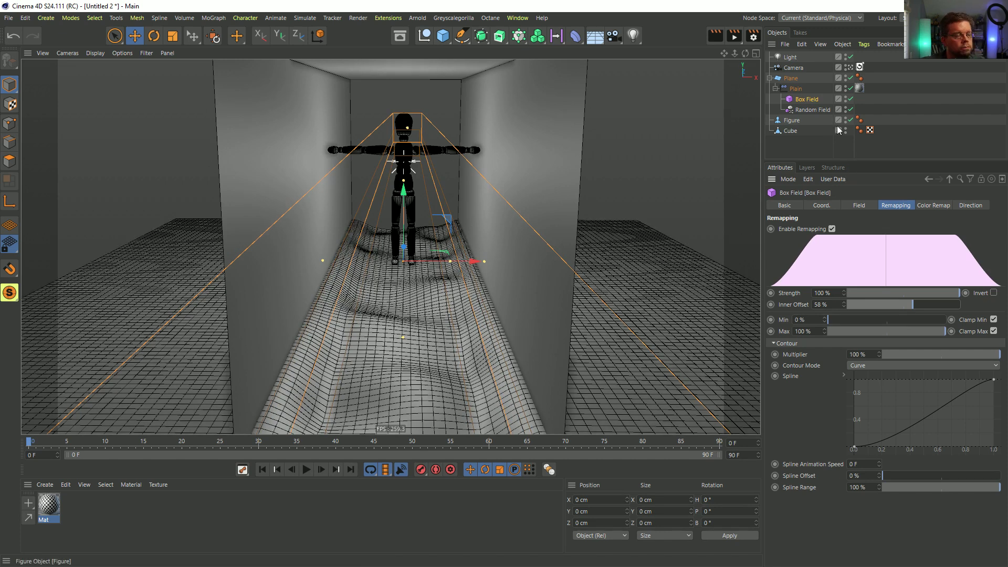
Step: Move the checkerboard material tag back to the Plane and scale the tunnel cube up uniformly to about 260 x 338 x 1128 cm
{"action": "left_click_drag", "start_coordinate": [859, 88], "coordinate": [870, 77]}
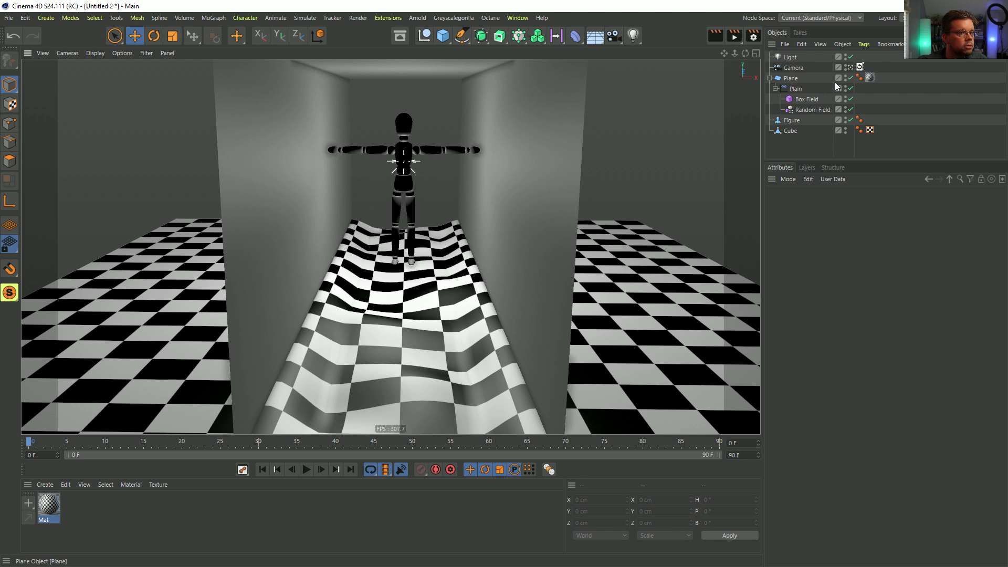
{"action": "left_click", "coordinate": [540, 276]}
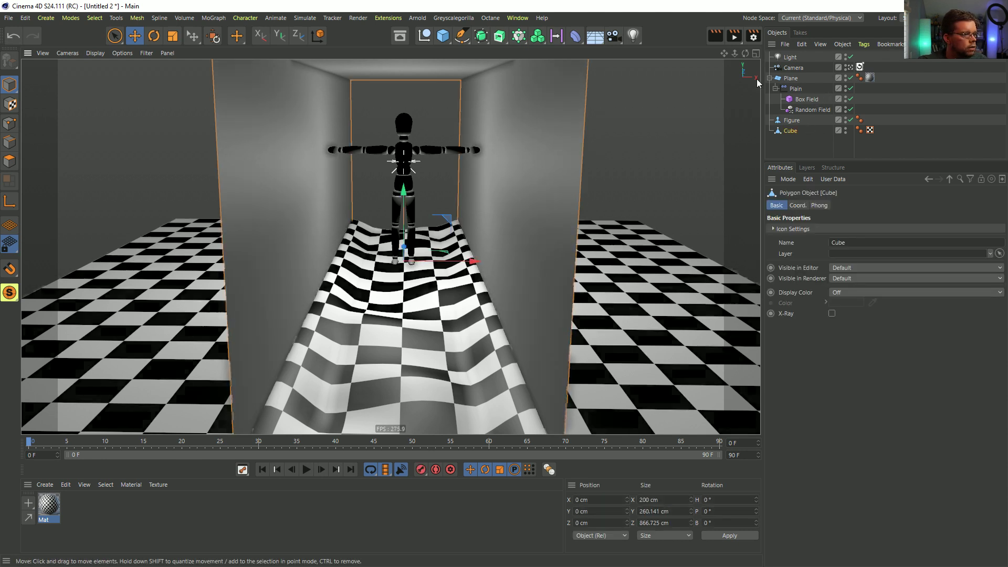
{"action": "key", "text": "t"}
{"action": "left_click_drag", "start_coordinate": [620, 174], "coordinate": [719, 128]}
Step: Scale the Box Field up uniformly to suit the widened tunnel and deselect it
{"action": "left_click", "coordinate": [808, 100]}
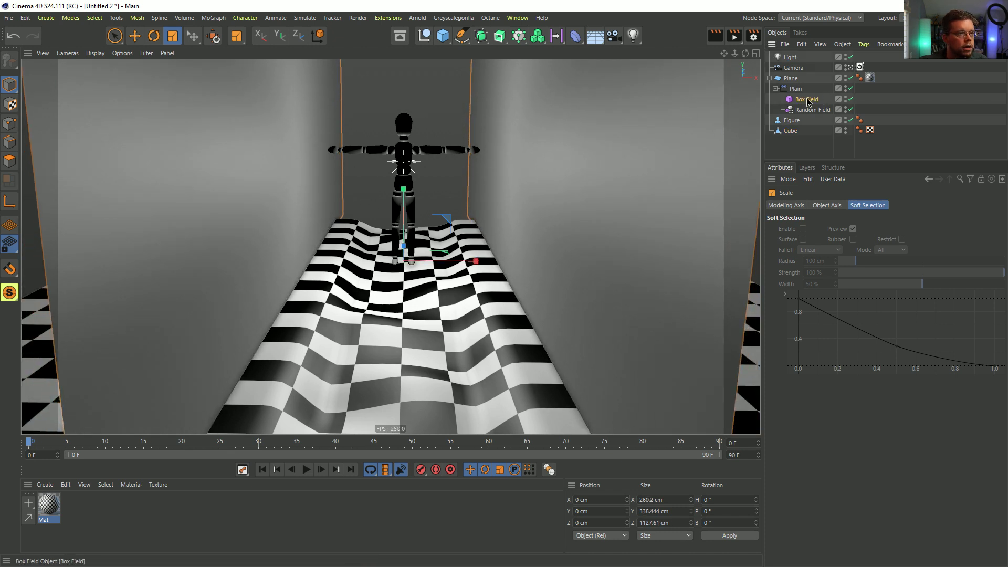
{"action": "left_click_drag", "start_coordinate": [559, 255], "coordinate": [673, 209]}
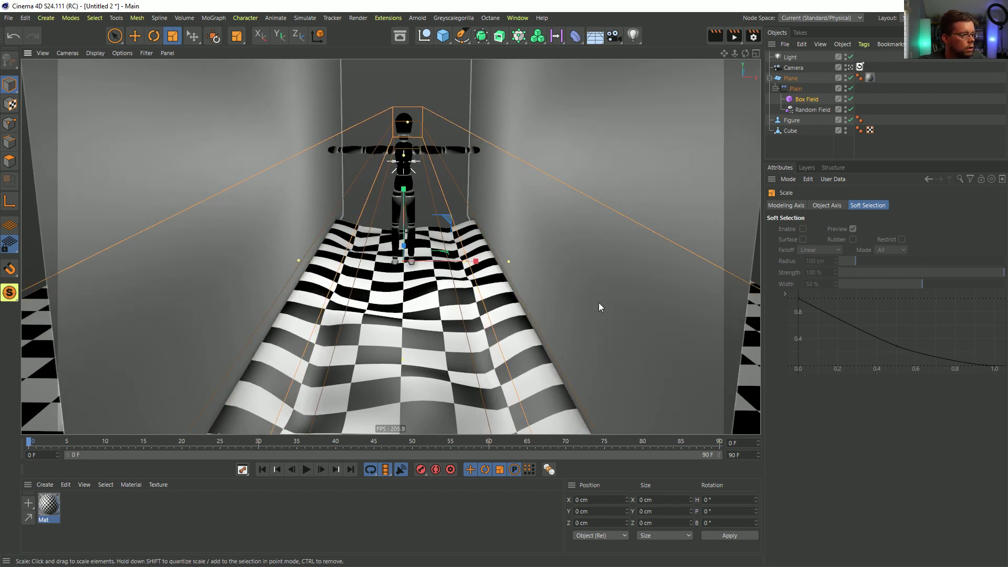
{"action": "left_click", "coordinate": [768, 150]}
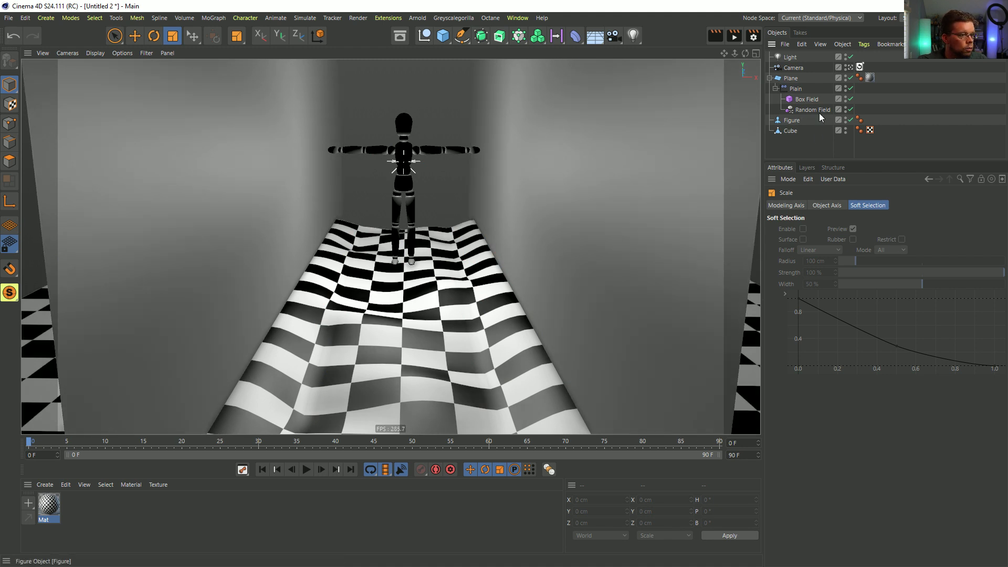
Step: Set the Plain effector's Y position to -54 cm and reset its X position to 0 cm
{"action": "left_click", "coordinate": [796, 89]}
{"action": "left_click_drag", "start_coordinate": [839, 272], "coordinate": [840, 276]}
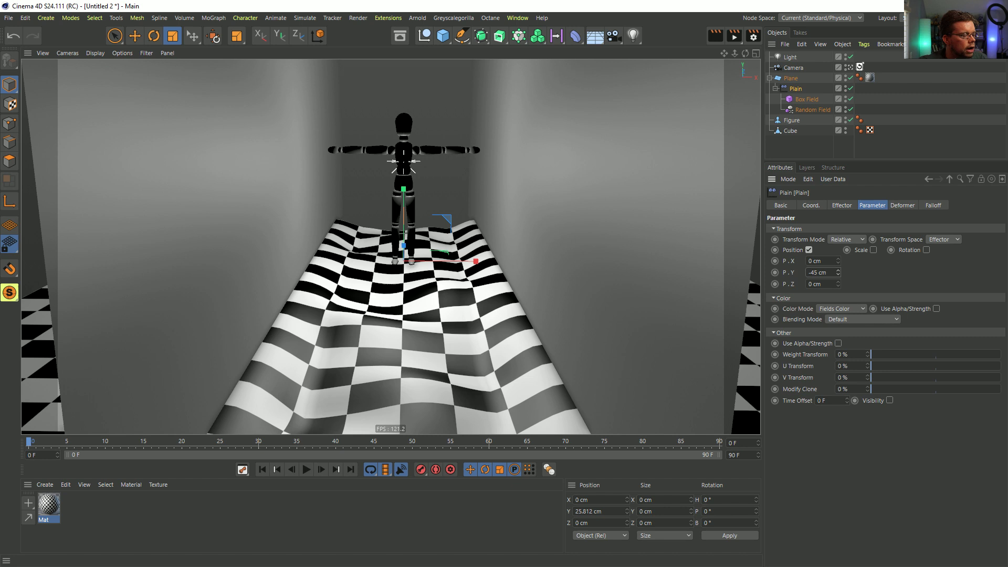
{"action": "right_click", "coordinate": [839, 273]}
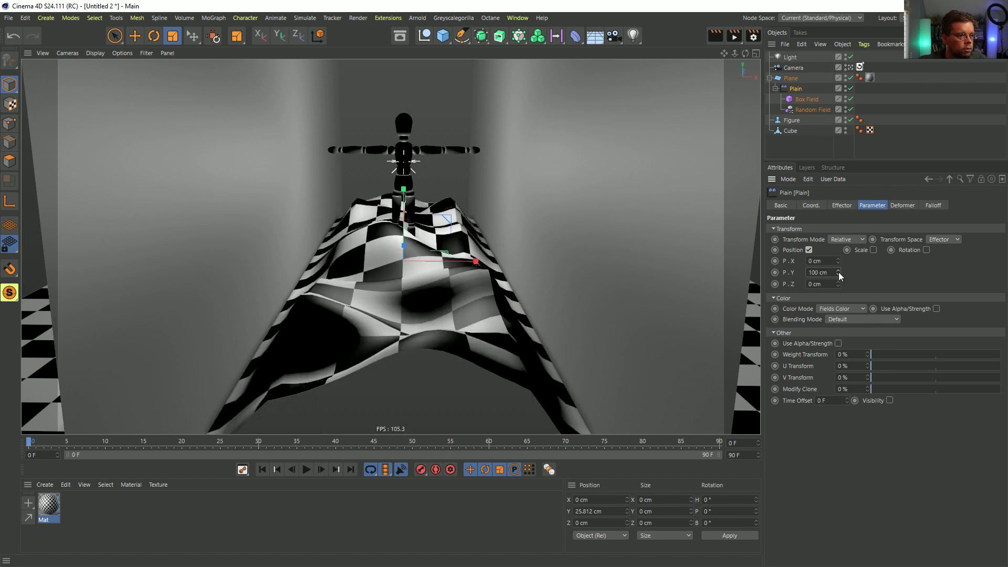
{"action": "key", "text": "ctrl+z"}
{"action": "left_click_drag", "start_coordinate": [839, 261], "coordinate": [839, 290]}
{"action": "right_click", "coordinate": [838, 262]}
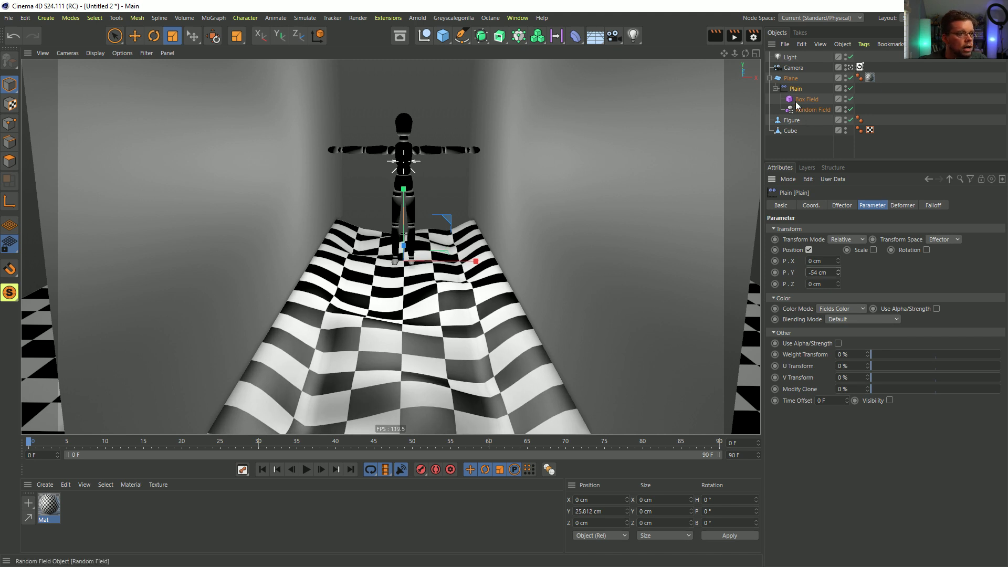
Step: Duplicate the floor plane's Plain effector and set the copy's position offset to X -34 cm and Y 0 cm
{"action": "left_click", "coordinate": [776, 88]}
{"action": "mouse_move", "coordinate": [795, 92]}
{"action": "left_mouse_down", "text": "ctrl"}
{"action": "mouse_move", "coordinate": [796, 104]}
{"action": "mouse_move", "coordinate": [794, 94]}
{"action": "left_mouse_up", "text": "ctrl"}
{"action": "double_click", "coordinate": [831, 272]}
{"action": "type", "text": "0"}
{"action": "key", "text": "Return"}
{"action": "left_click_drag", "start_coordinate": [838, 261], "coordinate": [836, 204]}
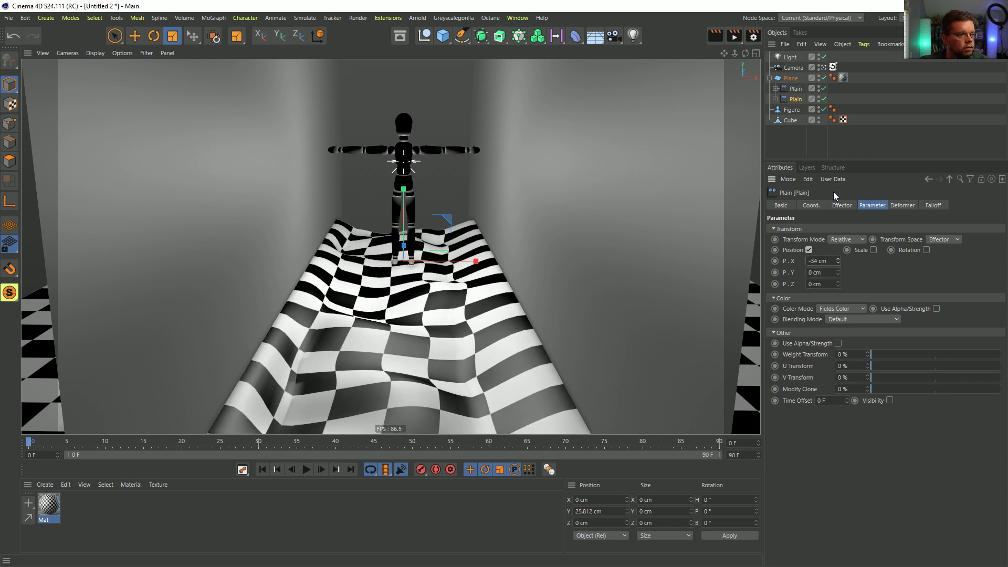
Step: Change the seed of the duplicated Plain effector's Random Field to 123460
{"action": "left_click", "coordinate": [775, 100]}
{"action": "left_click", "coordinate": [804, 120]}
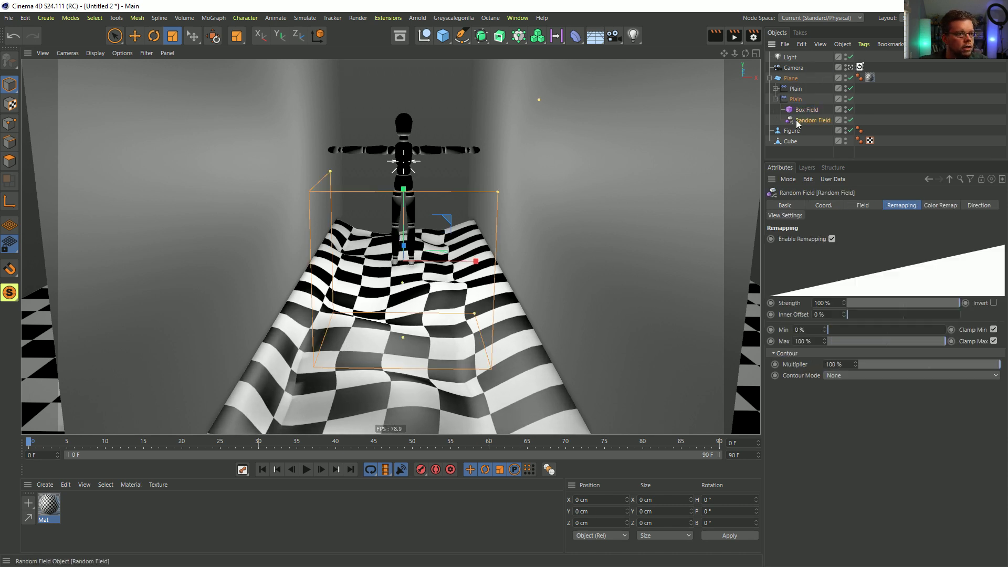
{"action": "left_click", "coordinate": [862, 206]}
{"action": "left_click", "coordinate": [852, 262]}
{"action": "left_click", "coordinate": [853, 262]}
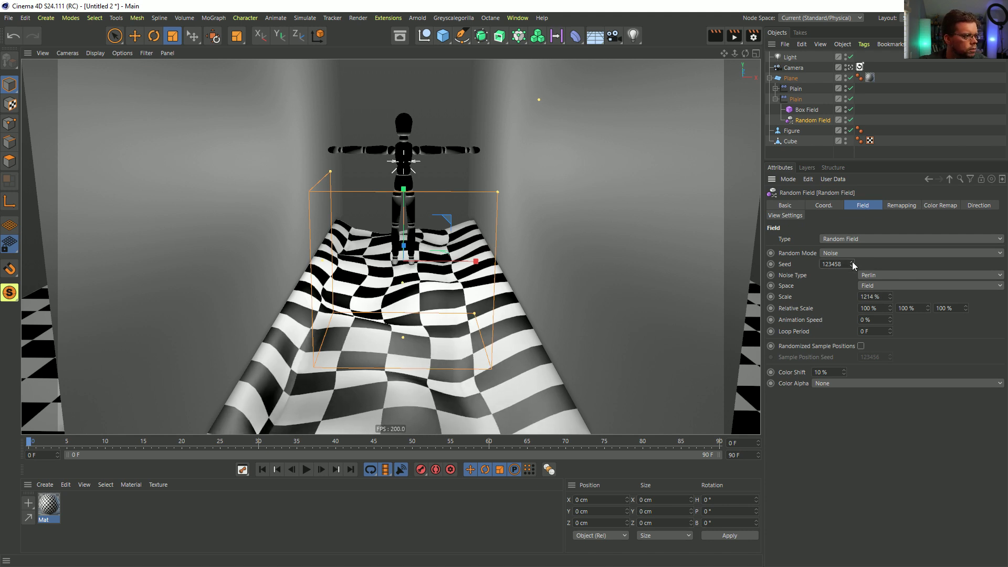
{"action": "left_click", "coordinate": [853, 262]}
{"action": "left_click", "coordinate": [852, 262]}
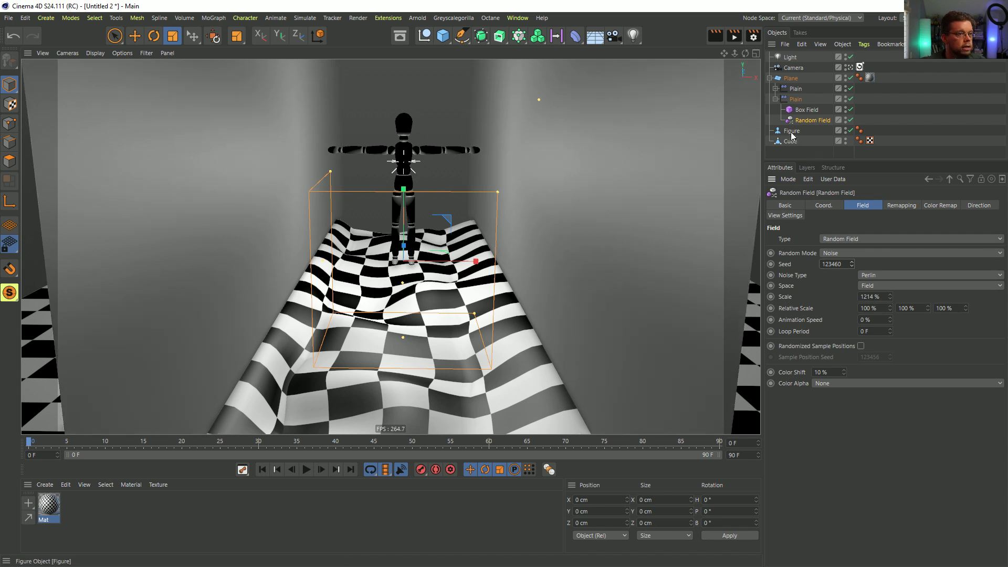
Step: Set the duplicated Plain effector's minimum to -100 %
{"action": "left_click", "coordinate": [796, 89]}
{"action": "left_click", "coordinate": [794, 101]}
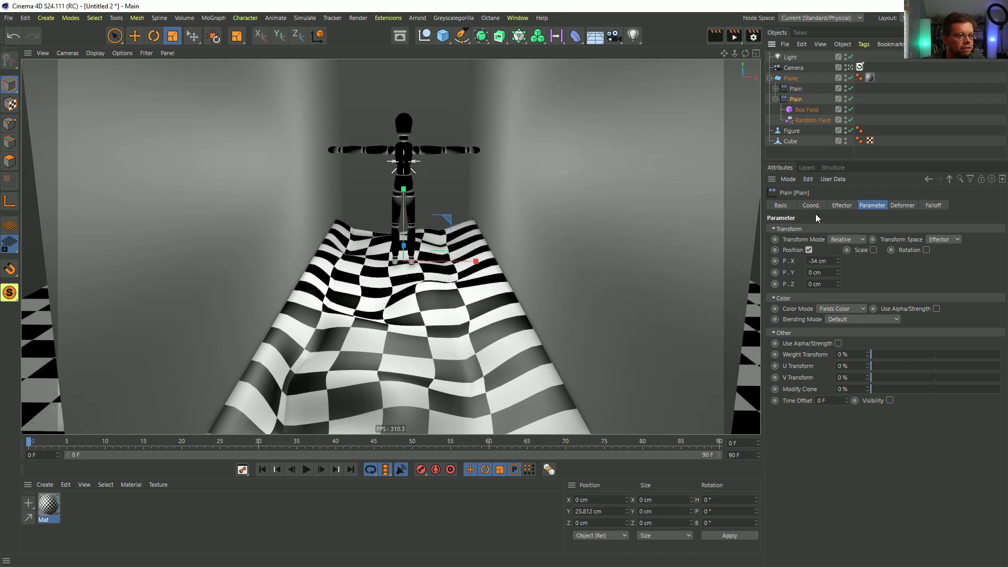
{"action": "left_click", "coordinate": [835, 206]}
{"action": "left_click", "coordinate": [788, 253]}
{"action": "left_click_drag", "start_coordinate": [889, 276], "coordinate": [849, 279]}
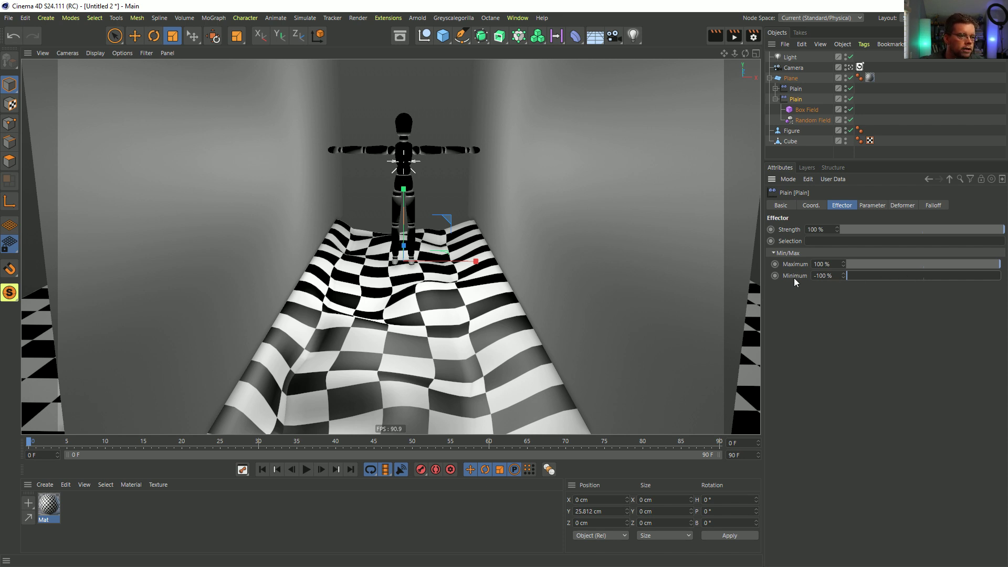
Step: Add a mask to the Random Field in the duplicated effector's falloff and nest the Box Field inside it with Normal blending
{"action": "left_click", "coordinate": [933, 206]}
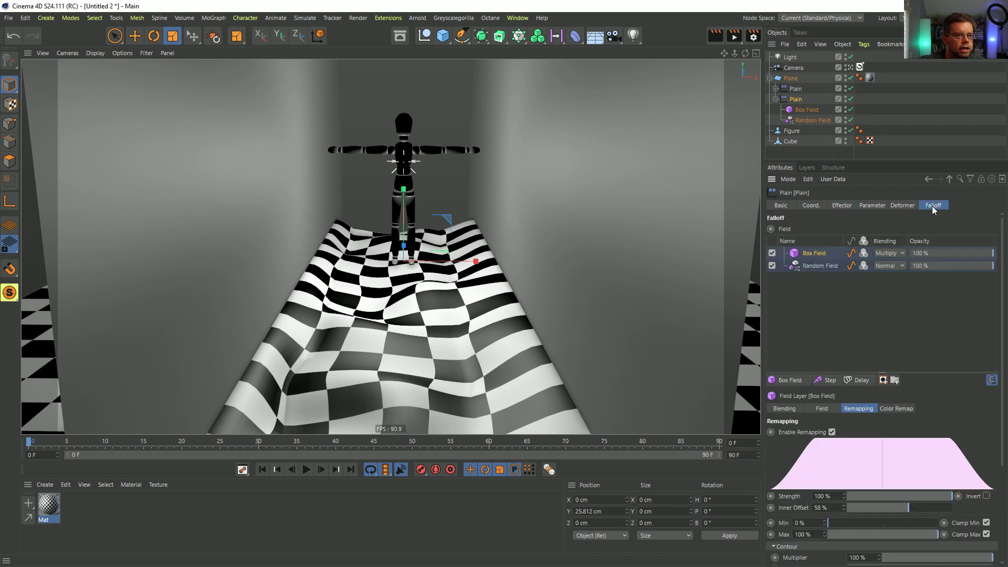
{"action": "left_click", "coordinate": [992, 379]}
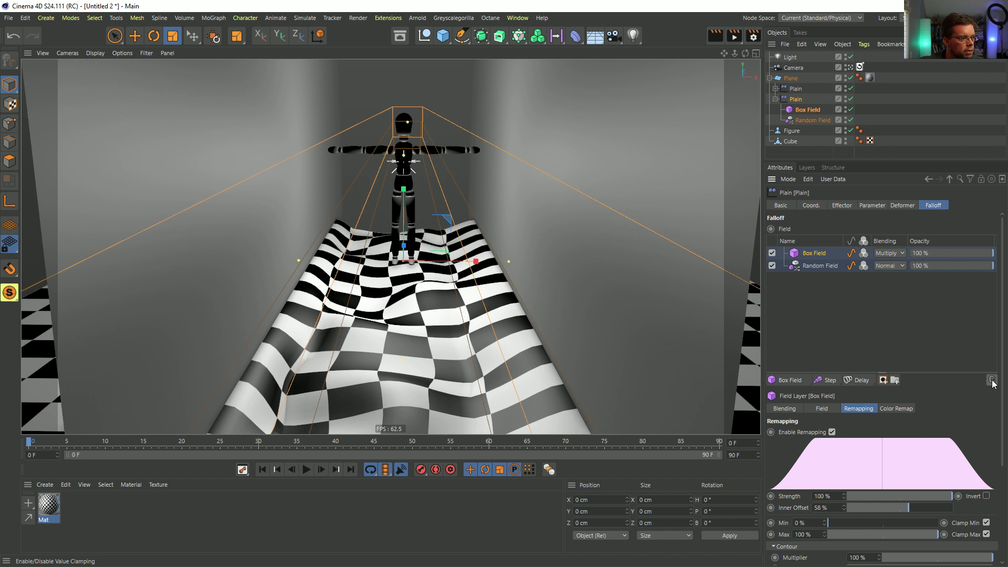
{"action": "left_click", "coordinate": [825, 267]}
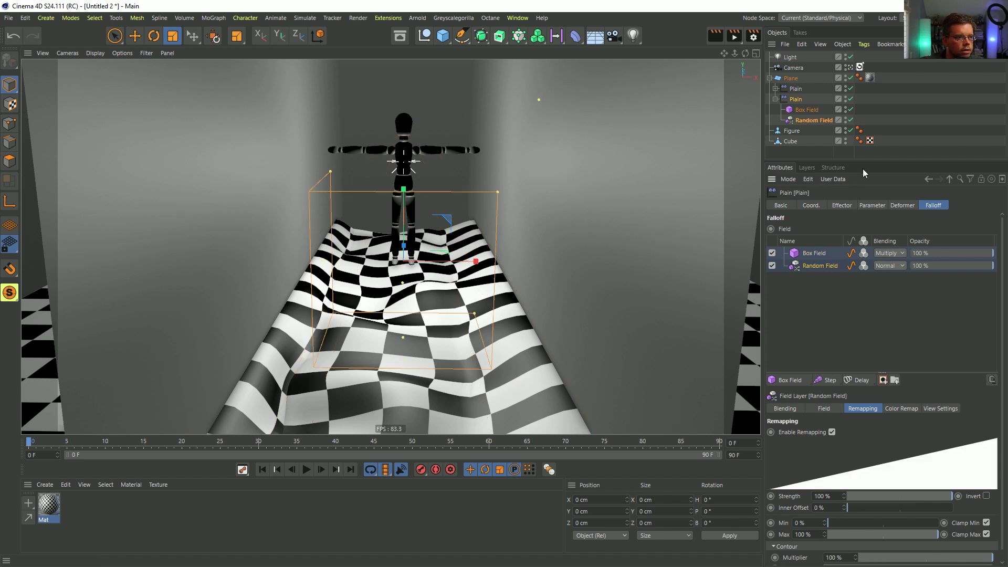
{"action": "left_click_drag", "start_coordinate": [862, 169], "coordinate": [863, 73]}
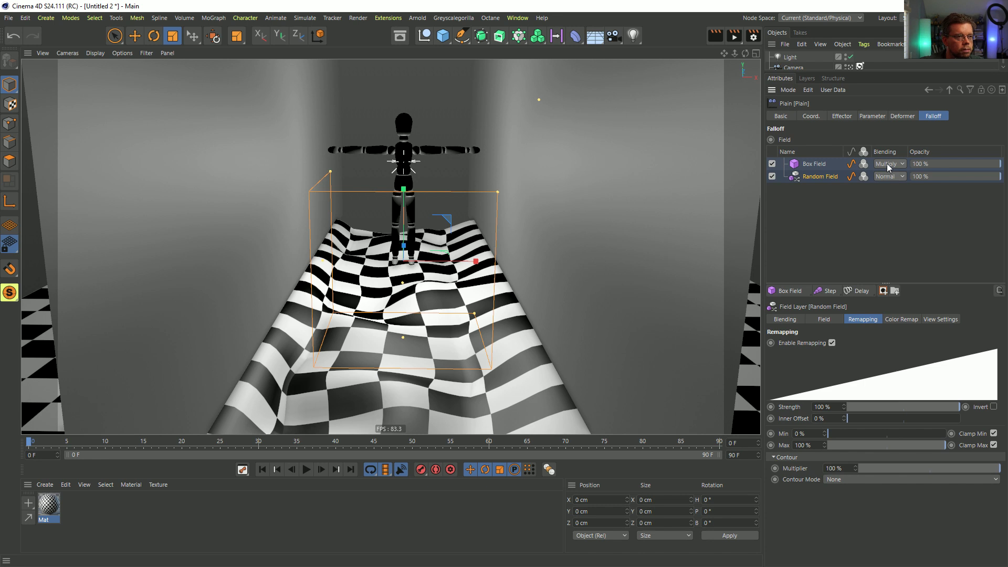
{"action": "left_click", "coordinate": [884, 291]}
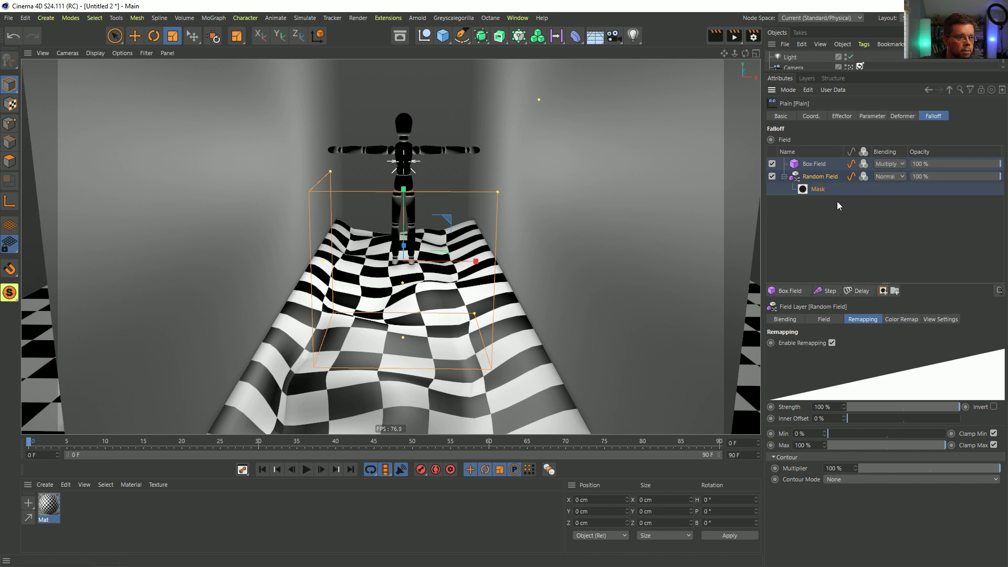
{"action": "left_click_drag", "start_coordinate": [807, 166], "coordinate": [815, 190]}
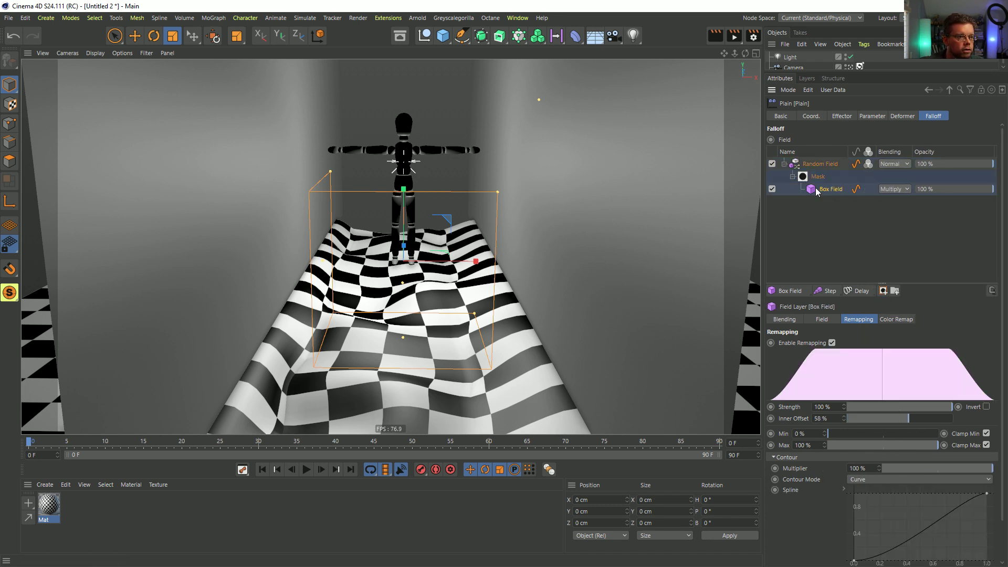
{"action": "left_click", "coordinate": [897, 189]}
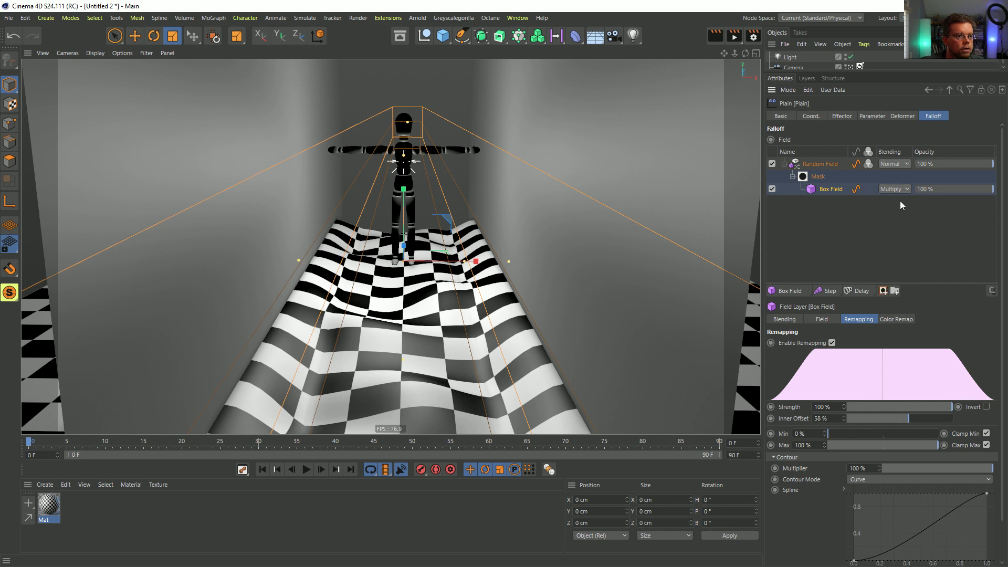
{"action": "left_click", "coordinate": [894, 200]}
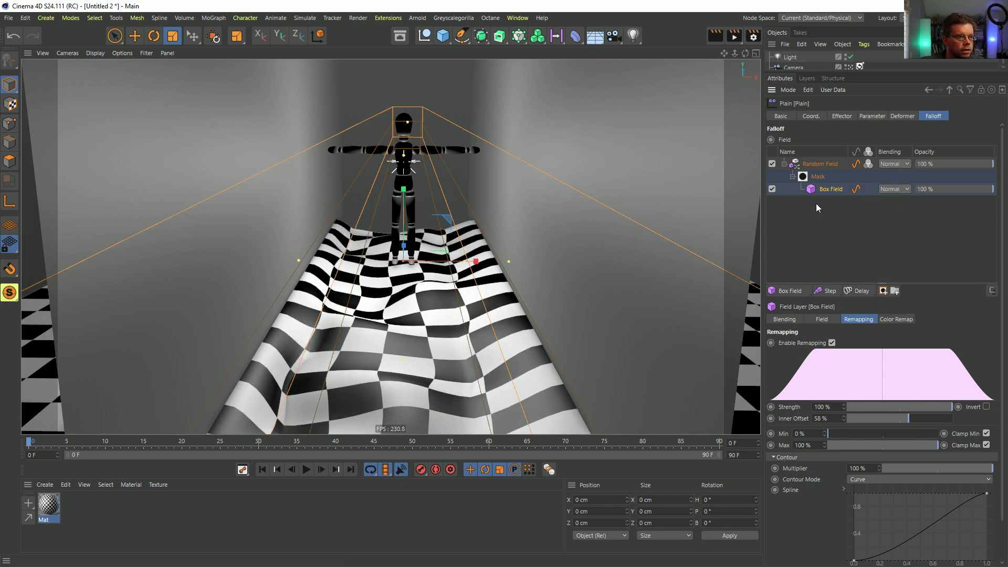
Step: Set the duplicated effector's Random Field remapping minimum to -100 %
{"action": "left_click", "coordinate": [818, 177]}
{"action": "left_click", "coordinate": [809, 434]}
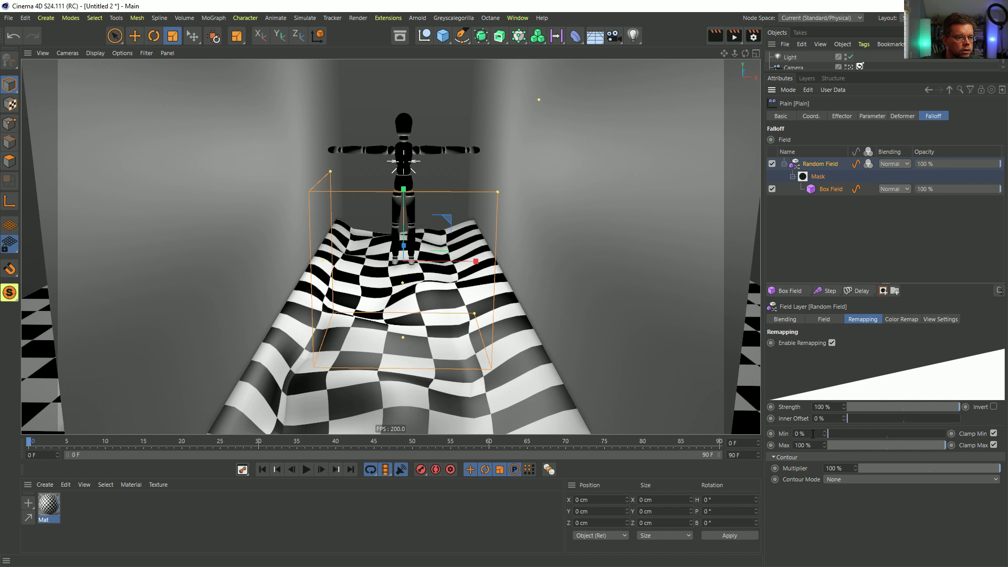
{"action": "type", "text": "-100"}
{"action": "key", "text": "Return"}
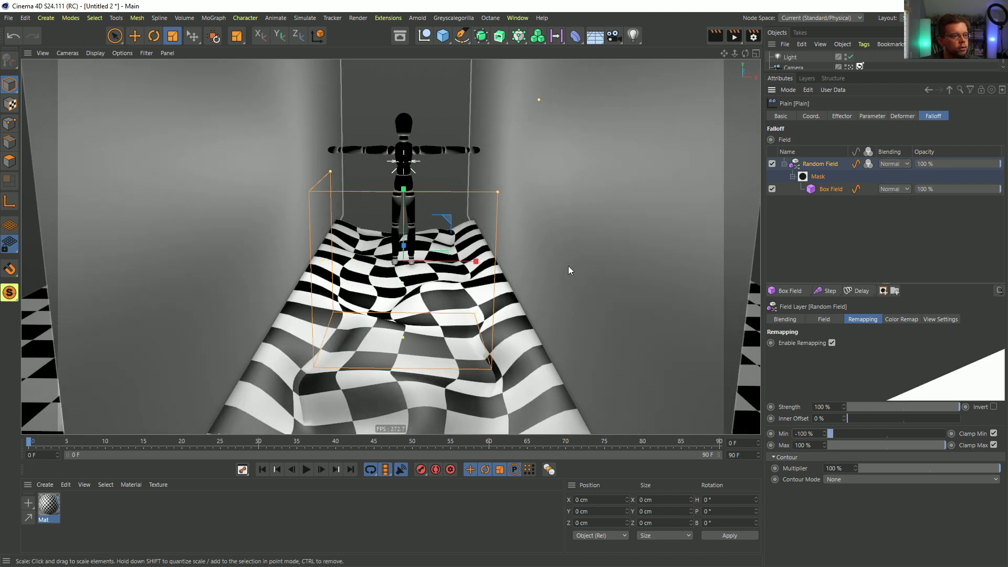
Step: Reduce the duplicated Plain effector's X position offset to -26 cm
{"action": "left_click", "coordinate": [841, 115]}
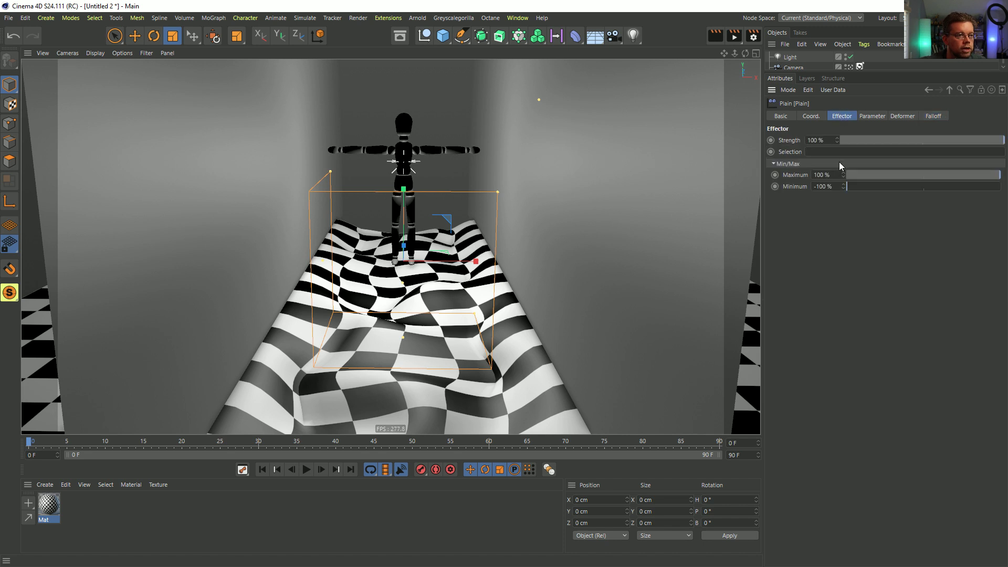
{"action": "left_click", "coordinate": [870, 117]}
{"action": "left_click_drag", "start_coordinate": [839, 176], "coordinate": [839, 176]}
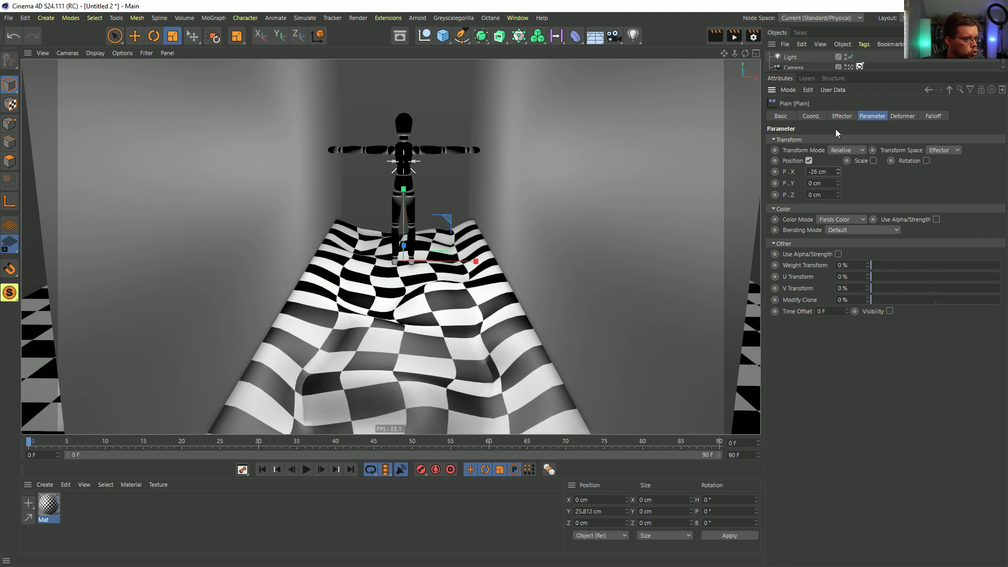
{"action": "left_click_drag", "start_coordinate": [828, 72], "coordinate": [807, 173]}
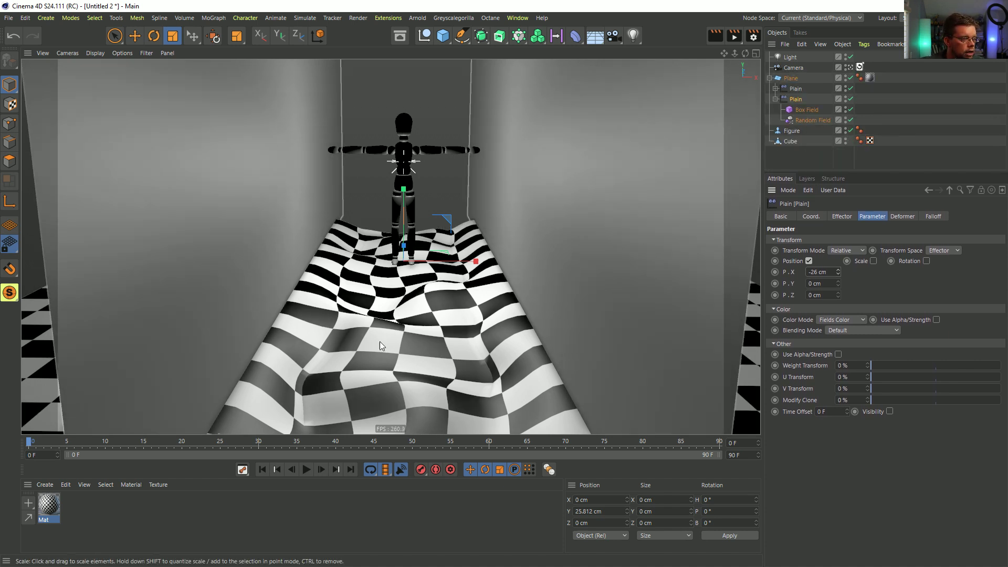
Step: Adjust the inner offset of the original Plain effector's Box Field to 61 %
{"action": "left_click", "coordinate": [811, 120]}
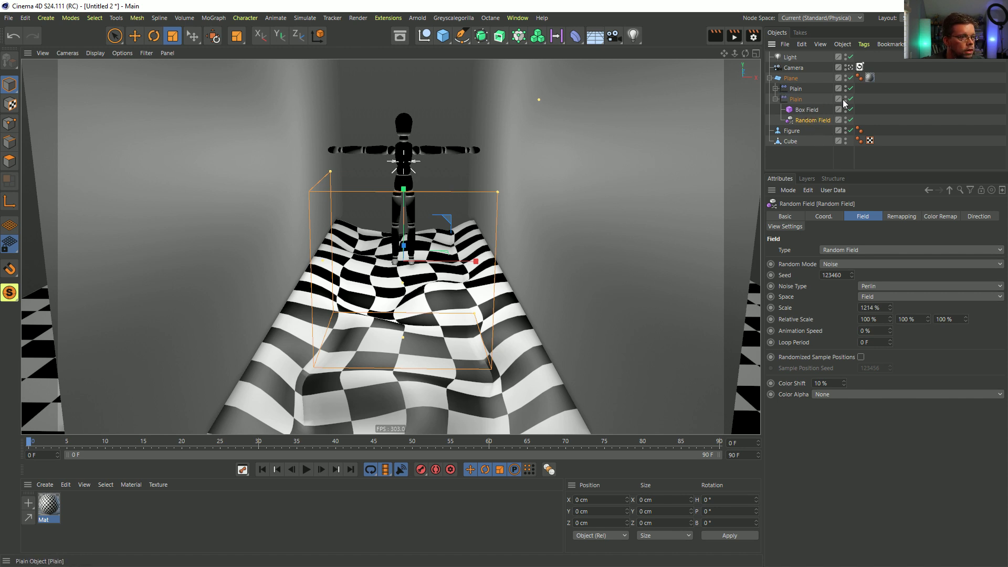
{"action": "left_click", "coordinate": [775, 89]}
{"action": "left_click", "coordinate": [806, 99]}
{"action": "left_click", "coordinate": [895, 217]}
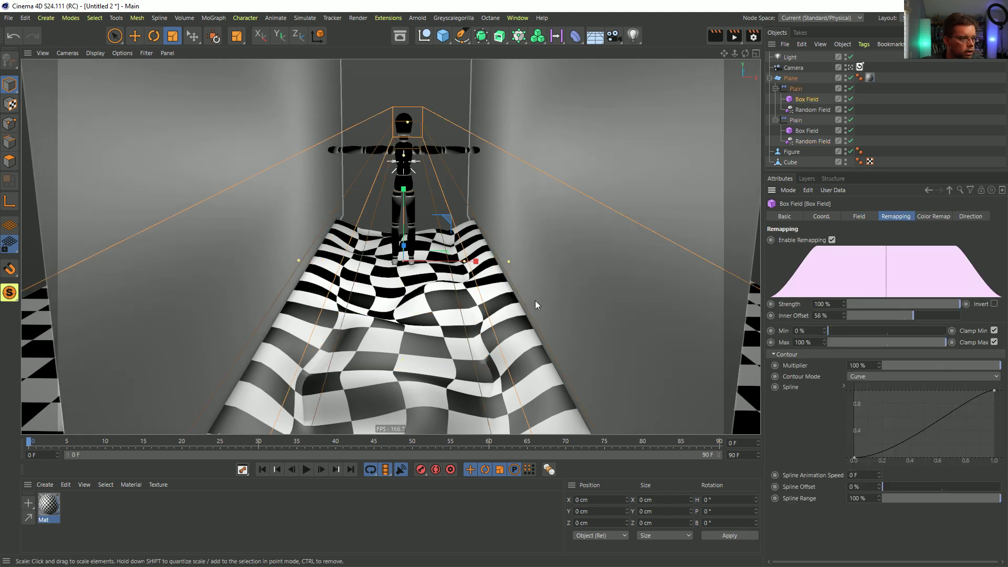
{"action": "left_click_drag", "start_coordinate": [918, 316], "coordinate": [968, 315]}
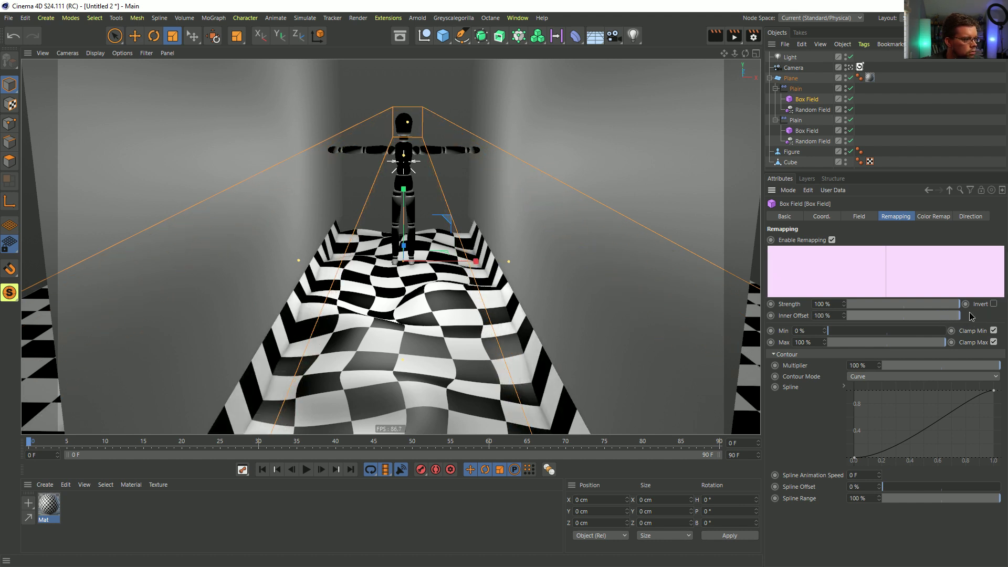
{"action": "left_click_drag", "start_coordinate": [940, 316], "coordinate": [917, 313]}
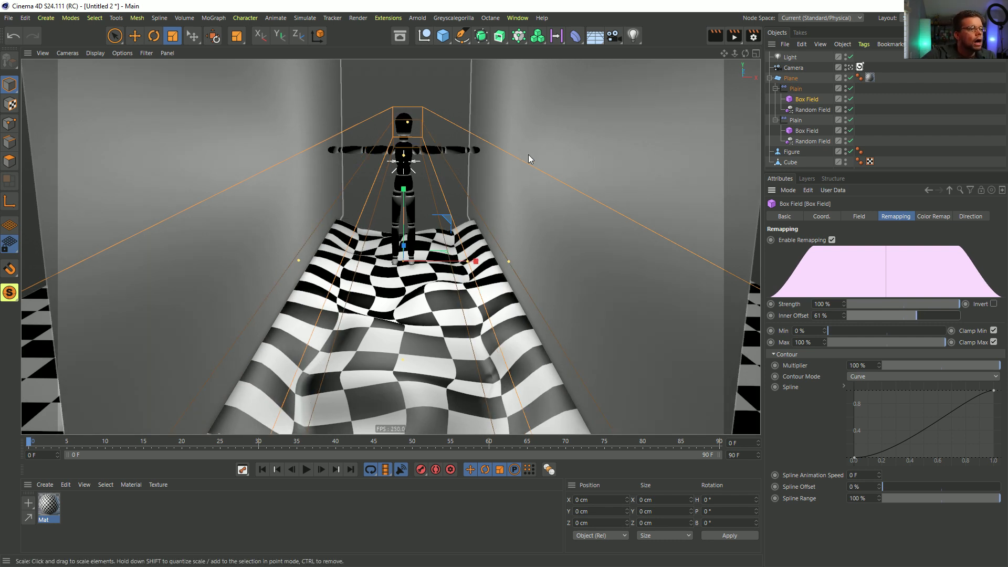
Step: Shorten the original effector's Box Field along the corridor in the top view, bringing its ends close to the floor's ends
{"action": "left_click", "coordinate": [653, 111]}
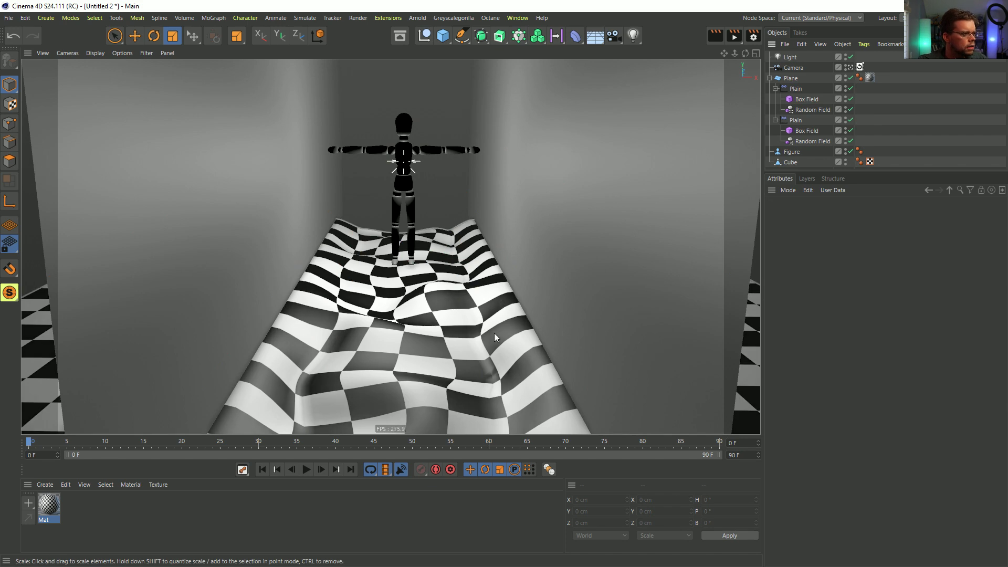
{"action": "left_click_drag", "start_coordinate": [531, 317], "coordinate": [541, 297], "text": "alt"}
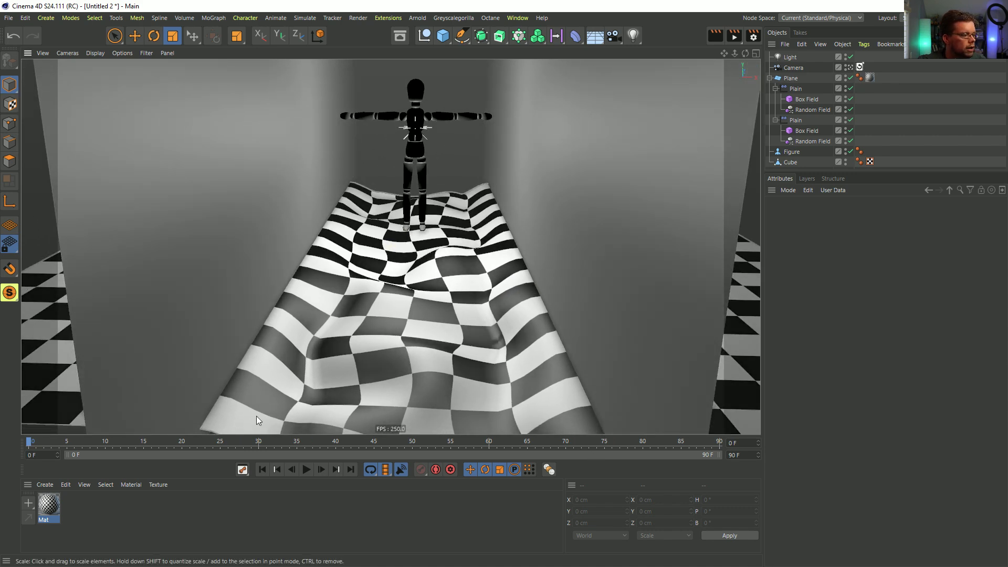
{"action": "left_click_drag", "start_coordinate": [226, 402], "coordinate": [405, 321], "text": "alt"}
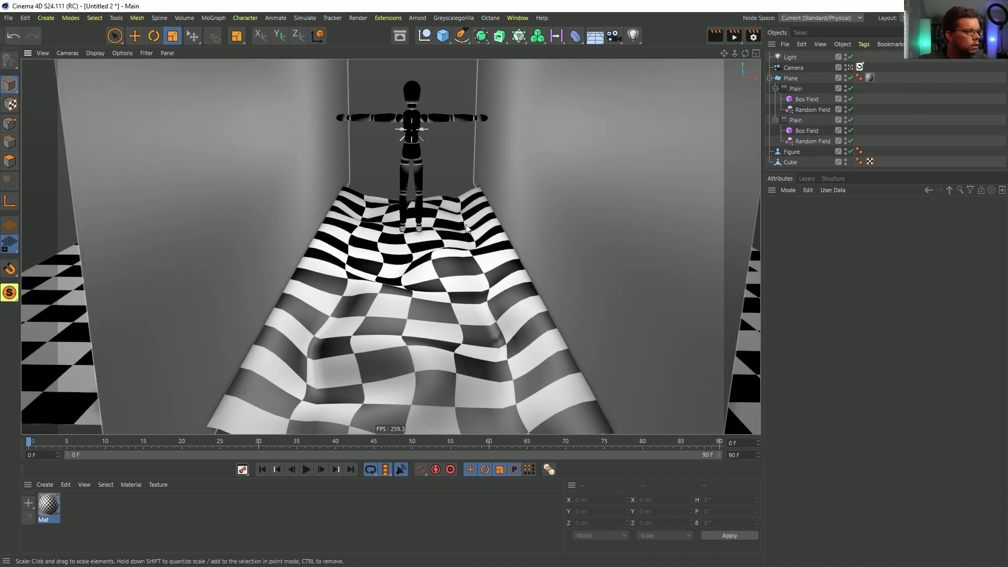
{"action": "left_click", "coordinate": [809, 99]}
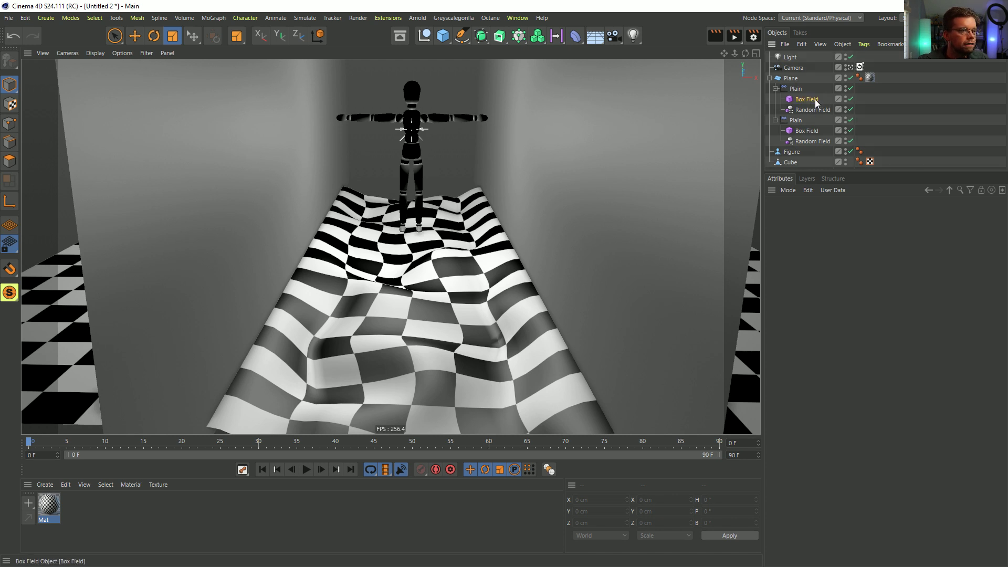
{"action": "middle_click", "coordinate": [431, 121]}
{"action": "middle_click", "coordinate": [591, 133]}
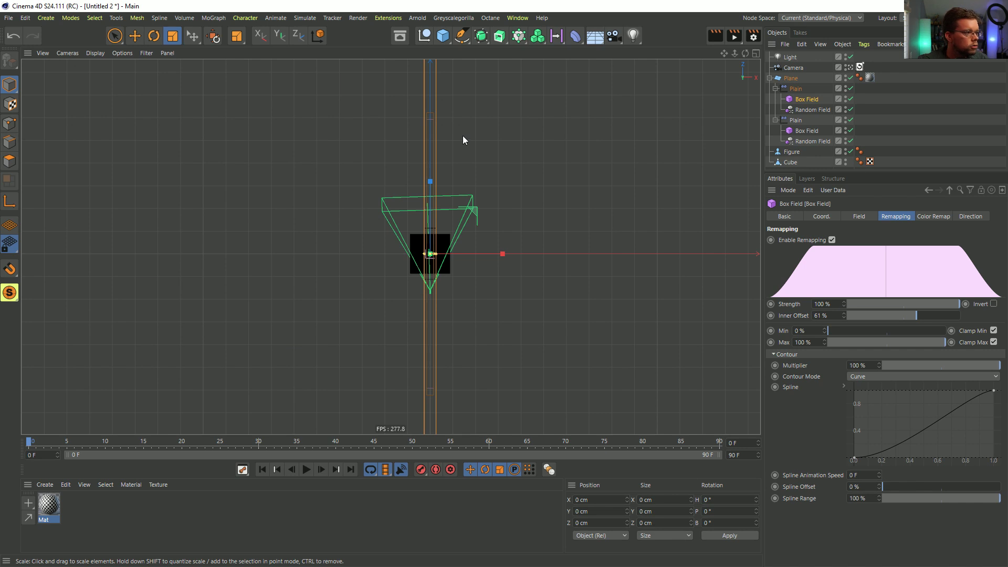
{"action": "middle_click_drag", "start_coordinate": [463, 140], "coordinate": [443, 179], "text": "alt"}
{"action": "left_click_drag", "start_coordinate": [423, 82], "coordinate": [423, 281]}
{"action": "middle_click", "coordinate": [423, 281]}
{"action": "middle_click", "coordinate": [386, 173]}
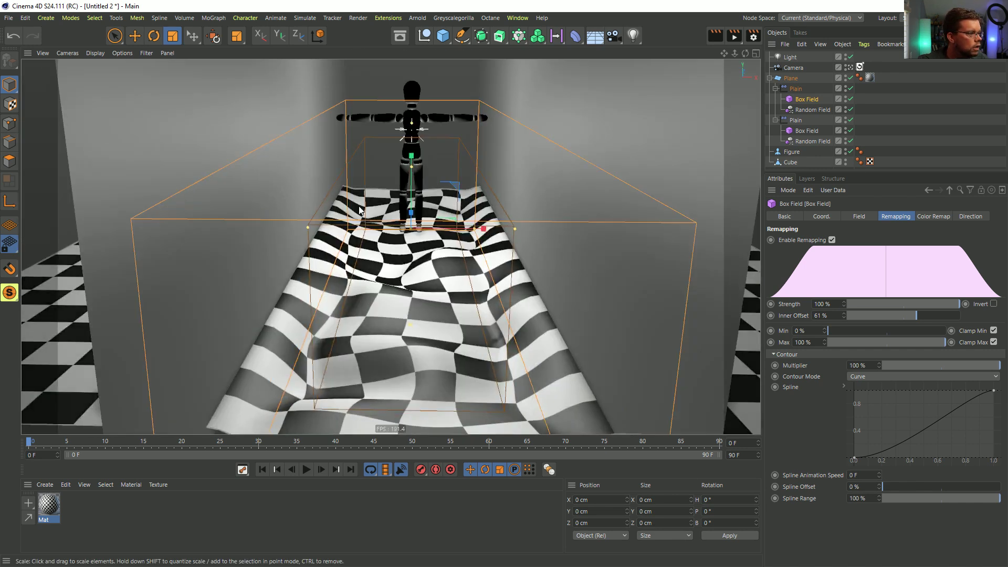
Step: Fine-tune the Box Field's depth to flatten the floor's ends and widen the field slightly
{"action": "left_click_drag", "start_coordinate": [414, 172], "coordinate": [417, 169]}
{"action": "left_click_drag", "start_coordinate": [416, 170], "coordinate": [416, 172]}
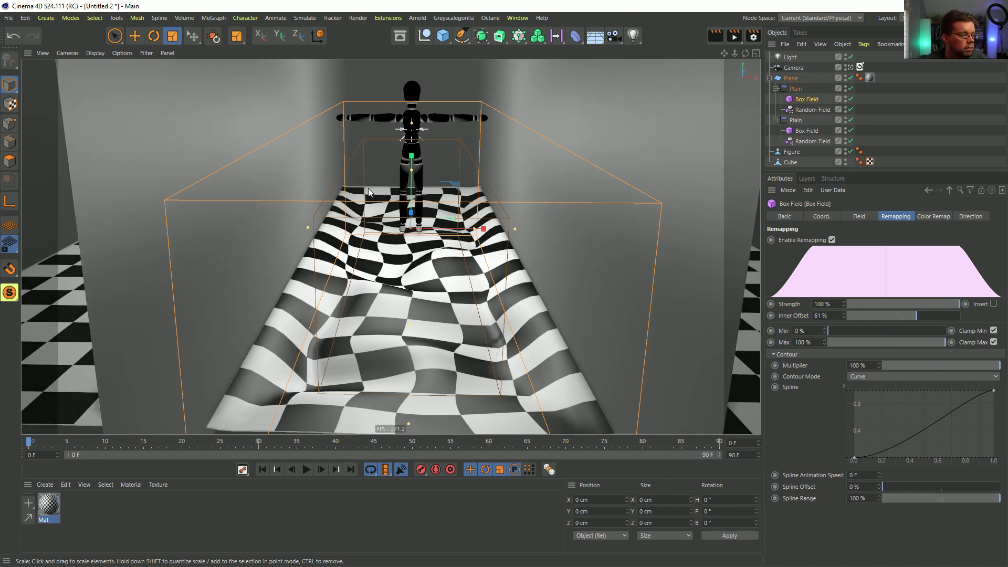
{"action": "left_click_drag", "start_coordinate": [412, 170], "coordinate": [445, 88]}
{"action": "key", "text": "ctrl+z"}
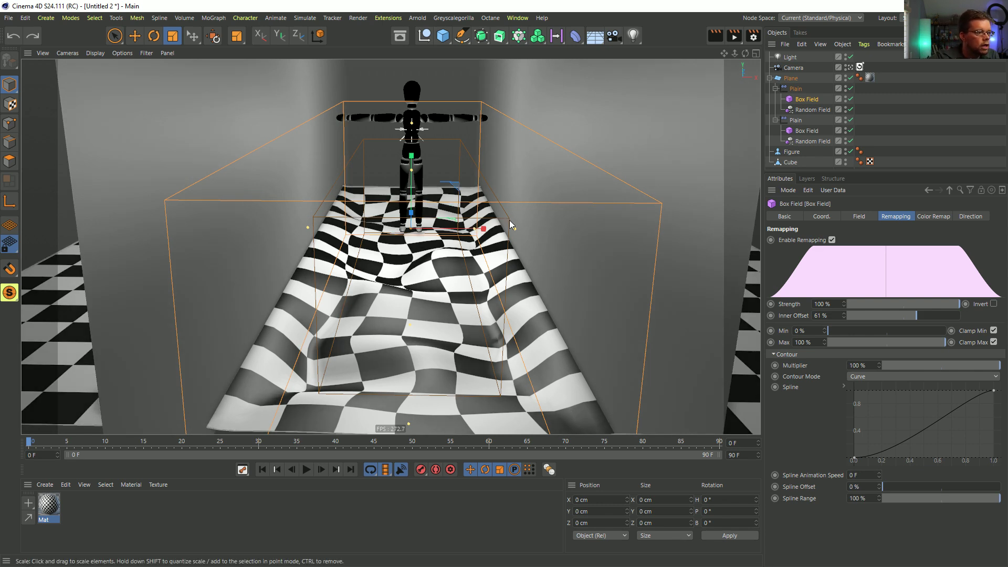
{"action": "mouse_move", "coordinate": [514, 228]}
{"action": "left_mouse_down"}
{"action": "mouse_move", "coordinate": [538, 227]}
{"action": "mouse_move", "coordinate": [518, 229]}
{"action": "left_mouse_up"}
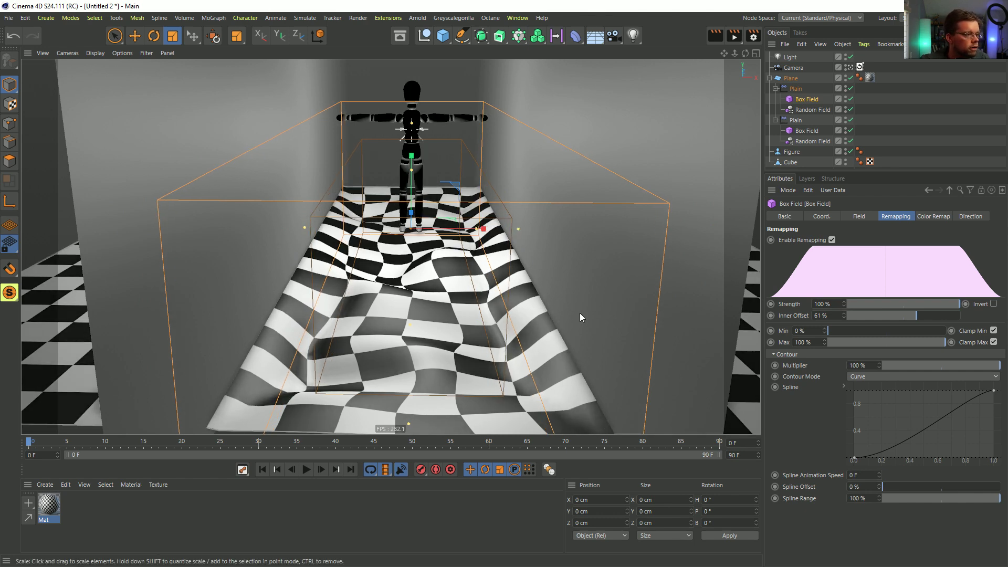
Step: Enlarge the object list and disable the Figure object
{"action": "left_click", "coordinate": [912, 120]}
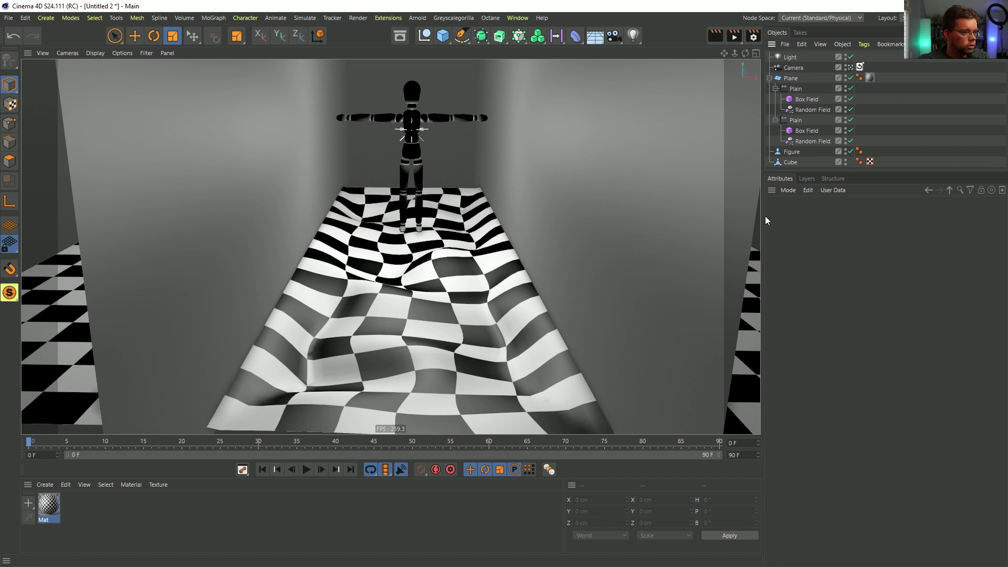
{"action": "left_click_drag", "start_coordinate": [851, 172], "coordinate": [852, 239]}
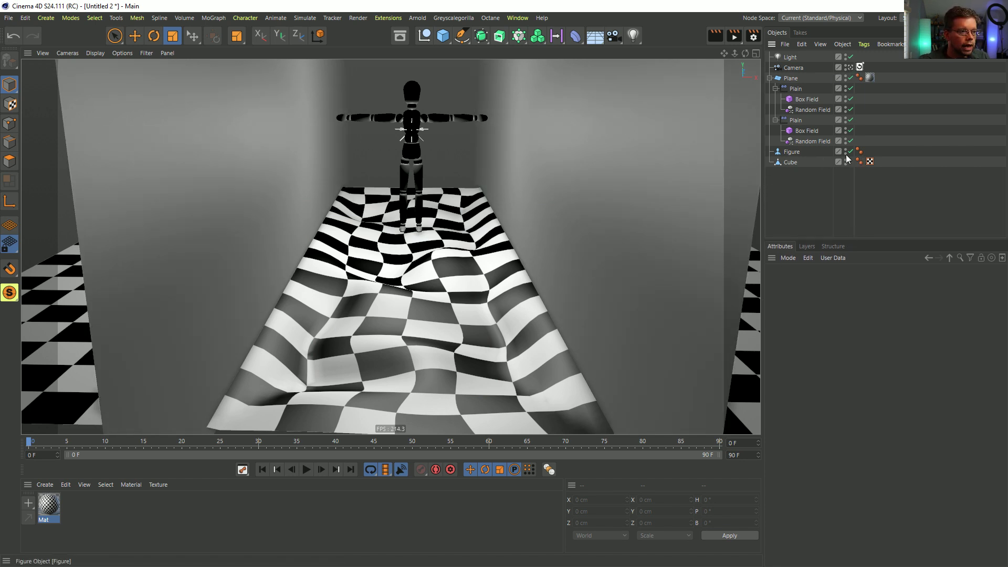
{"action": "left_click", "coordinate": [850, 151]}
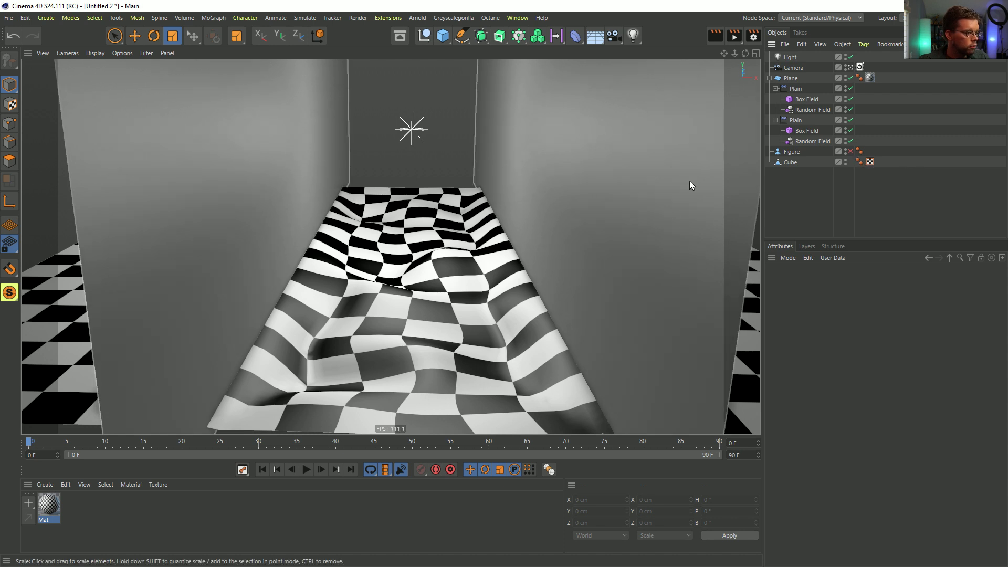
Step: Capture a screen snip of the whole wavy checkered floor in the camera view
{"action": "scroll", "coordinate": [493, 307], "scroll_direction": "down", "scroll_amount": 3}
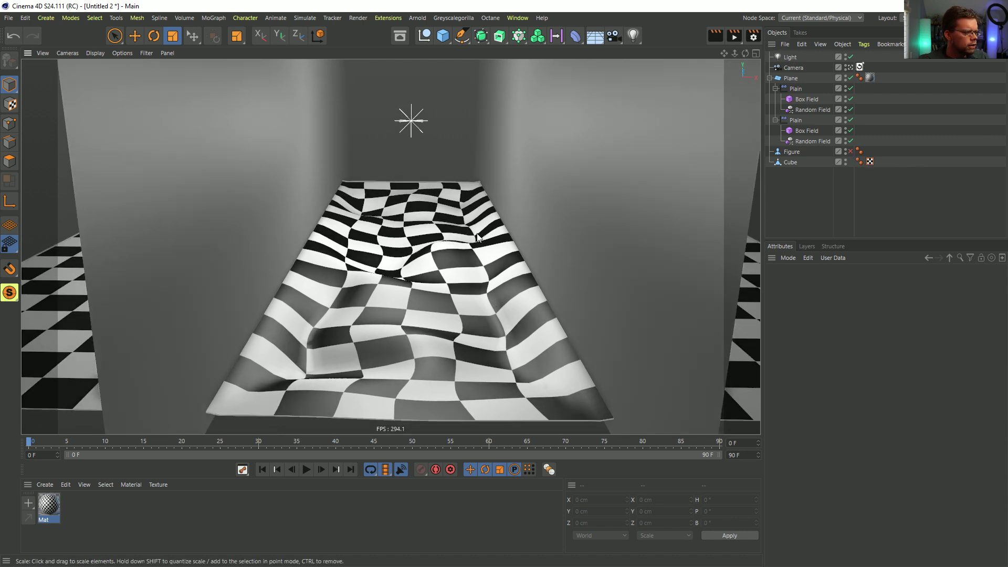
{"action": "left_click_drag", "start_coordinate": [634, 270], "coordinate": [562, 244], "text": "alt"}
{"action": "key", "text": "ctrl+shift+z"}
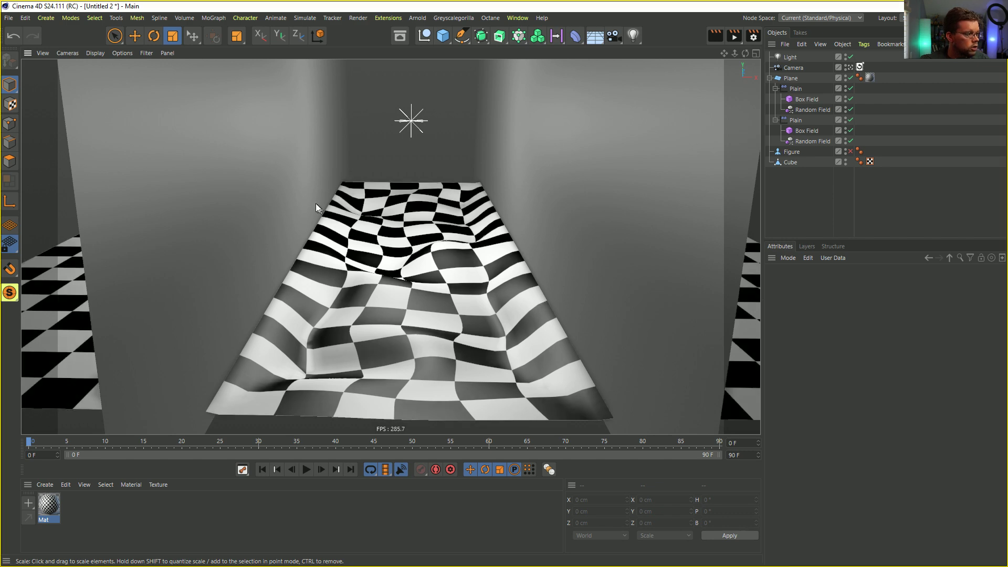
{"action": "key", "text": "super+shift+s"}
{"action": "left_click_drag", "start_coordinate": [198, 160], "coordinate": [635, 424]}
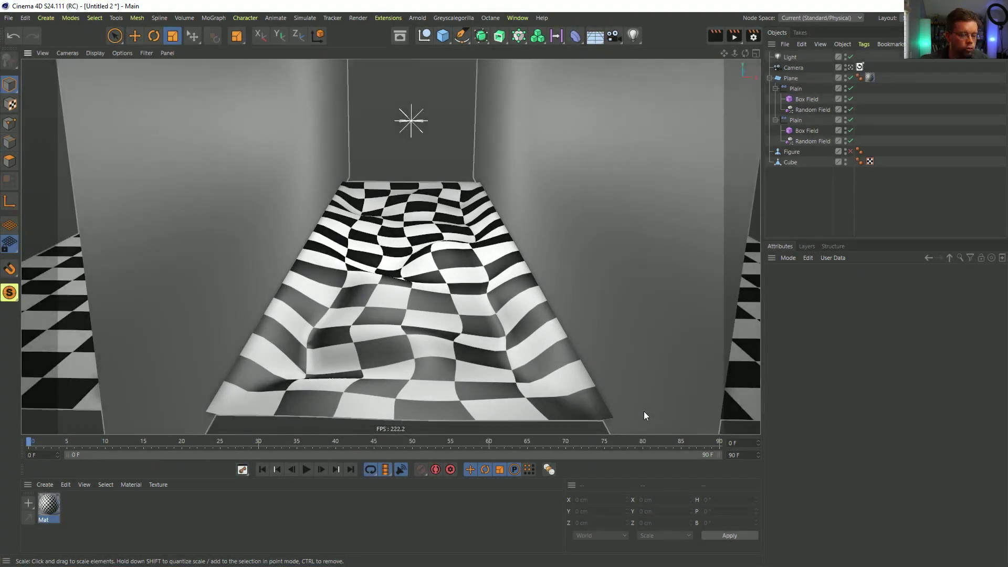
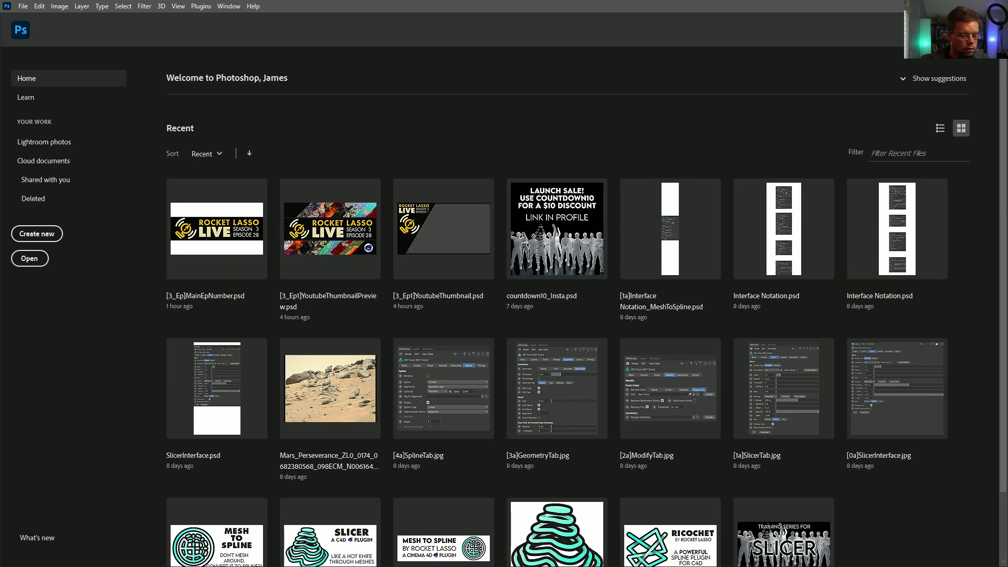
Step: Switch to Photoshop, paste the floor capture into a new document, and enlarge its floating document window
{"action": "left_click", "coordinate": [891, 375]}
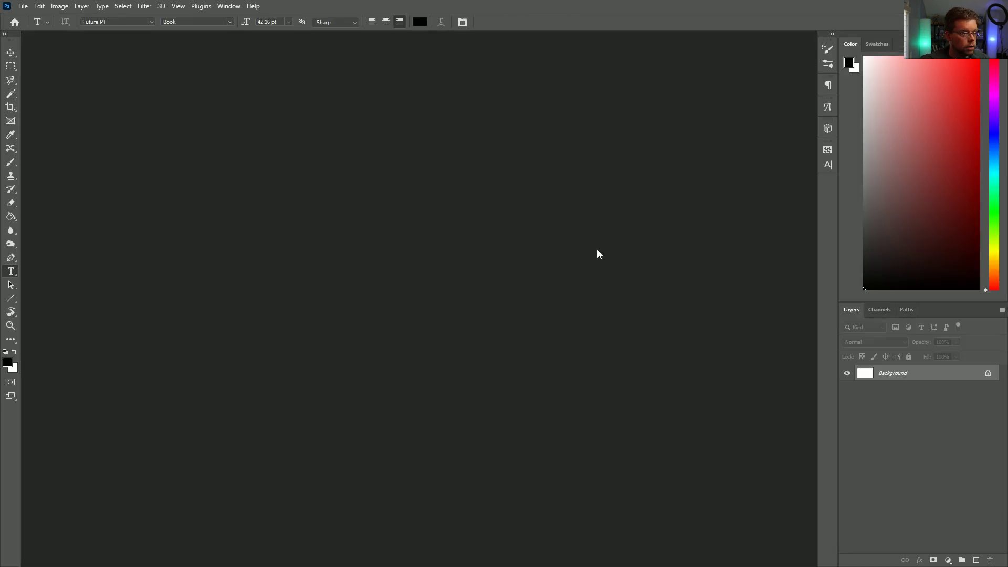
{"action": "key", "text": "ctrl+v"}
{"action": "left_click_drag", "start_coordinate": [0, 144], "coordinate": [442, 105]}
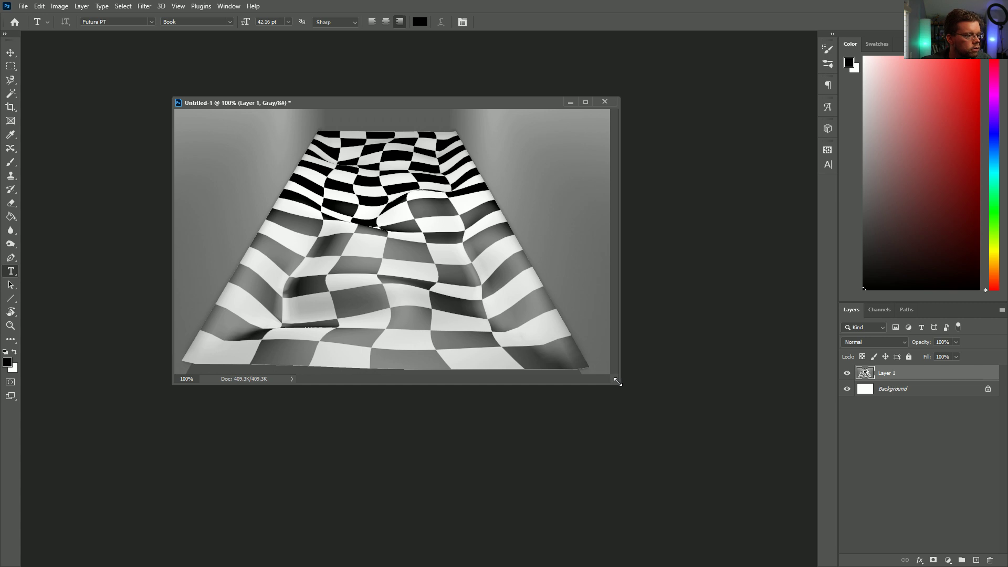
{"action": "left_click_drag", "start_coordinate": [619, 383], "coordinate": [739, 502]}
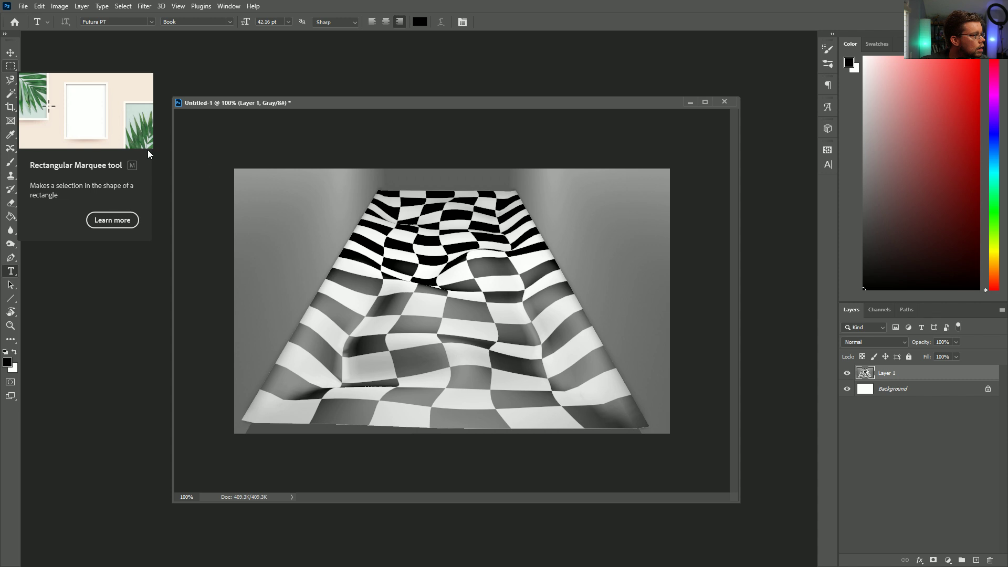
Step: Switch to the Perspective Crop tool
{"action": "key", "text": "c"}
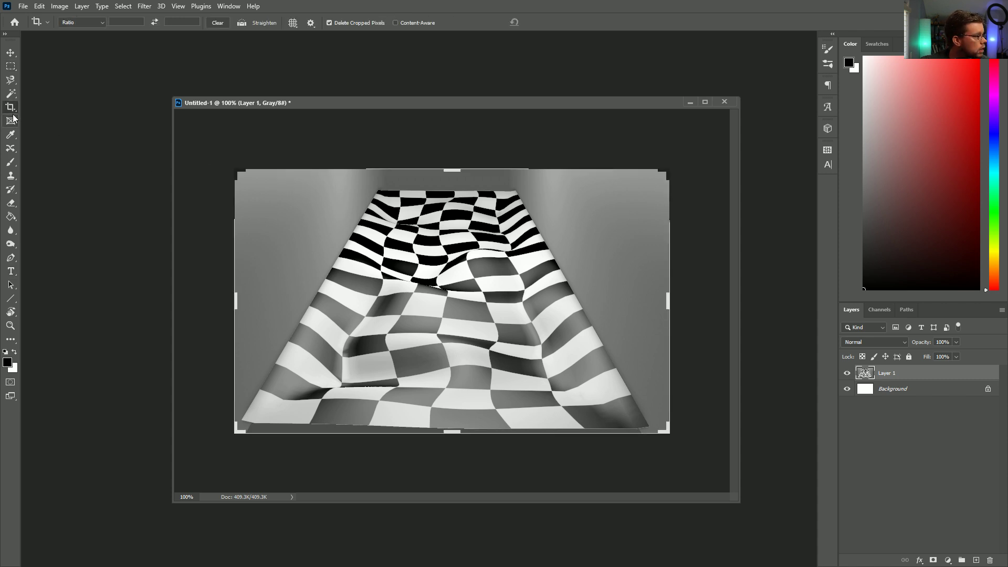
{"action": "right_click", "coordinate": [9, 114]}
{"action": "left_click", "coordinate": [71, 121]}
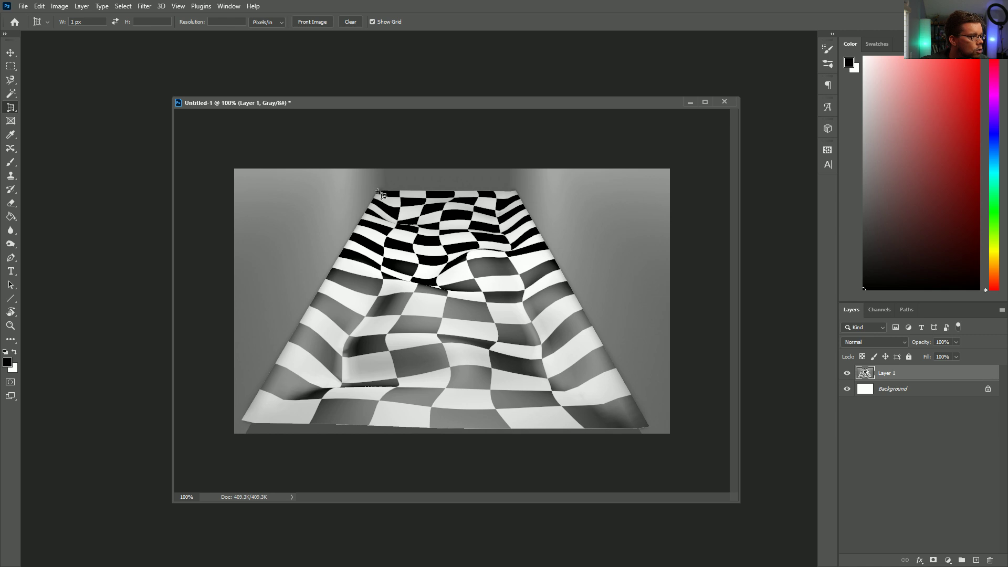
Step: Try a perspective crop by marking the floor's four corners one by one, and undo it
{"action": "left_click", "coordinate": [521, 189]}
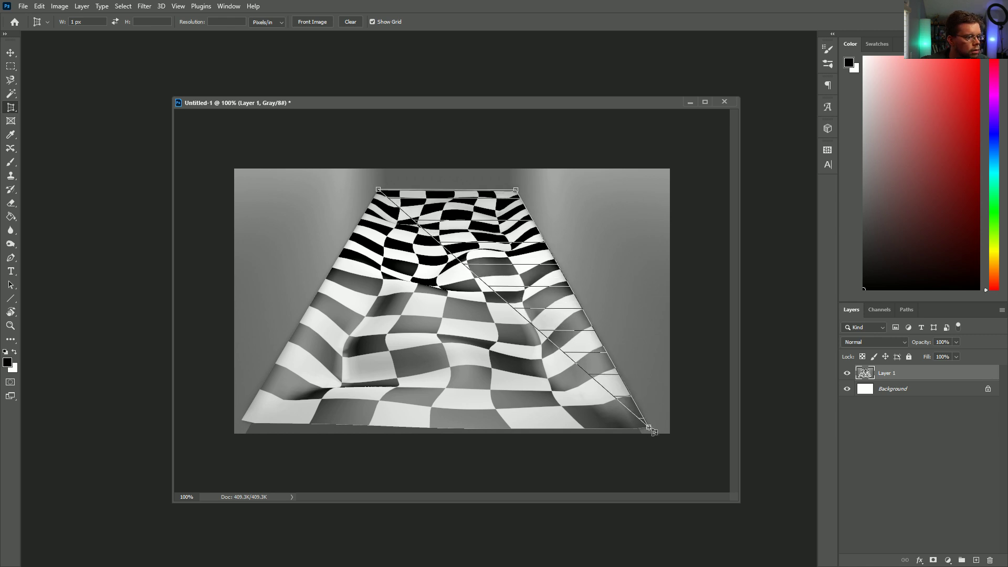
{"action": "left_click", "coordinate": [650, 429]}
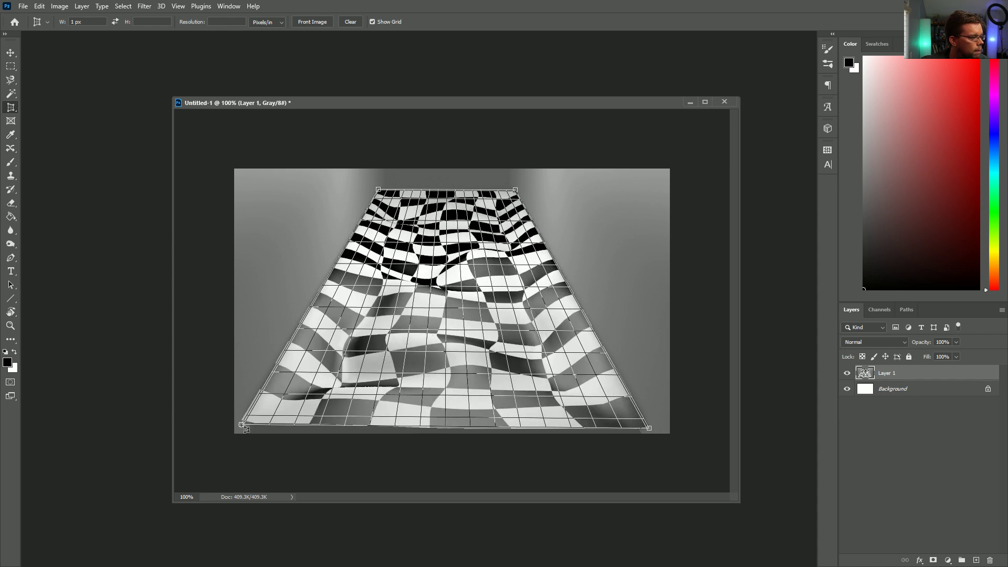
{"action": "left_click", "coordinate": [240, 424]}
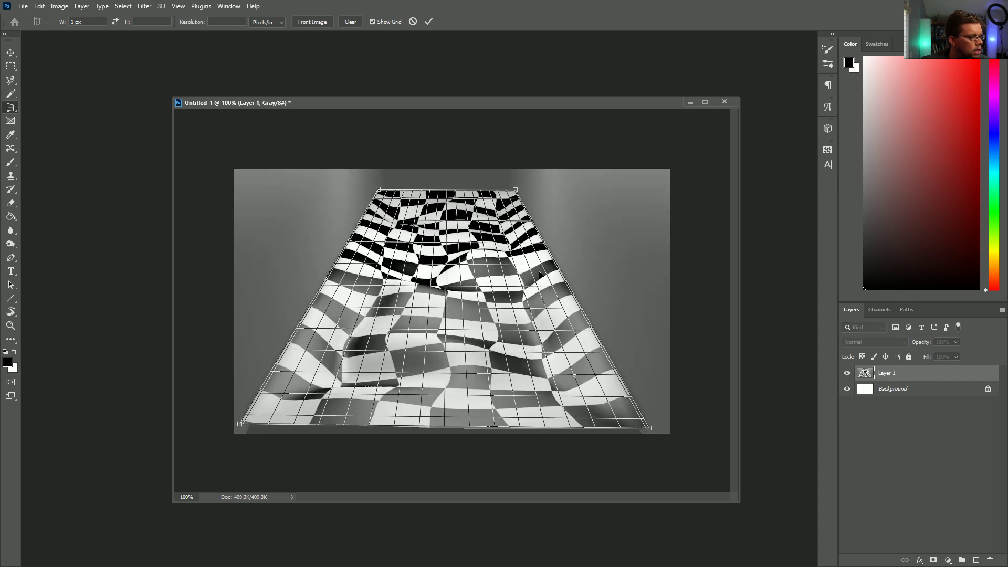
{"action": "key", "text": "Return"}
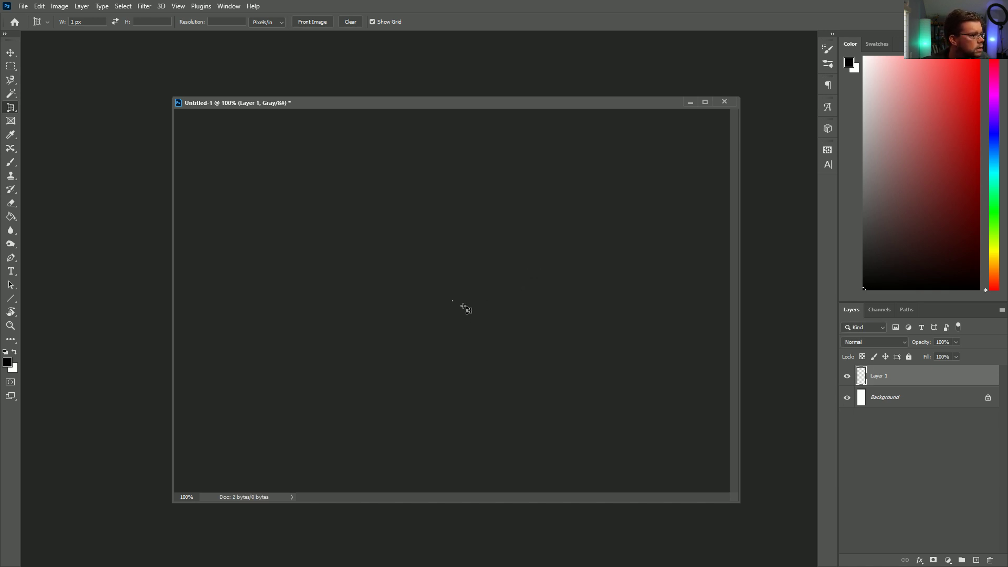
{"action": "key", "text": "ctrl+z"}
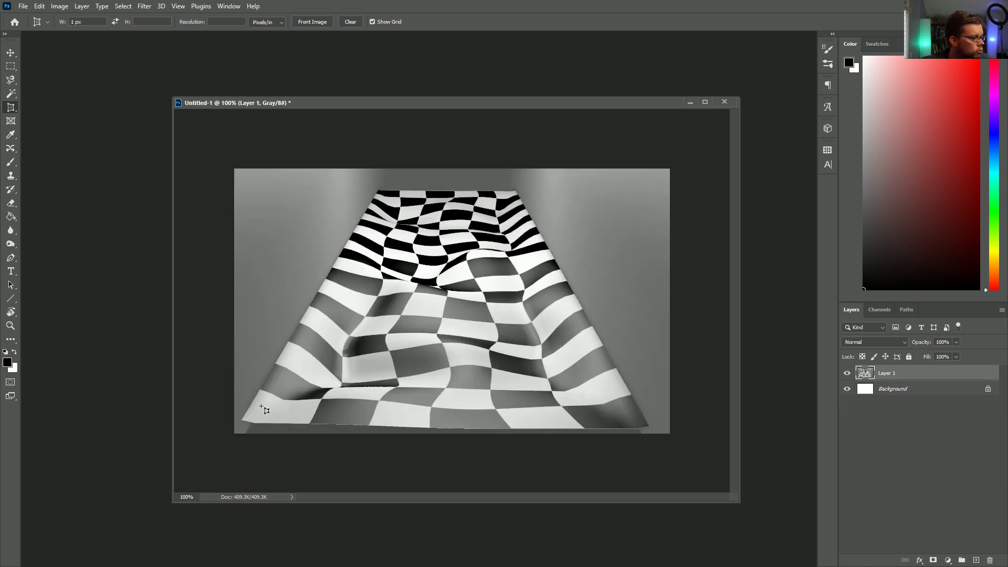
Step: Try the perspective crop again from a rectangular grid fitted to the floor's corners, and undo it
{"action": "left_click_drag", "start_coordinate": [378, 190], "coordinate": [571, 416]}
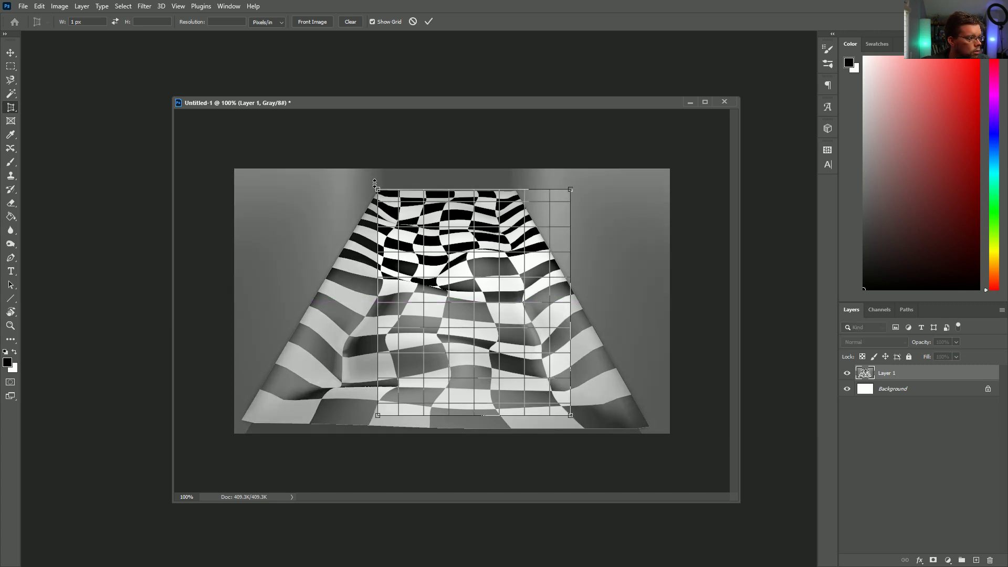
{"action": "left_click_drag", "start_coordinate": [378, 416], "coordinate": [242, 421]}
{"action": "left_click_drag", "start_coordinate": [570, 416], "coordinate": [649, 426]}
{"action": "left_click_drag", "start_coordinate": [571, 190], "coordinate": [515, 192]}
{"action": "left_click_drag", "start_coordinate": [379, 193], "coordinate": [379, 193]}
{"action": "key", "text": "Return"}
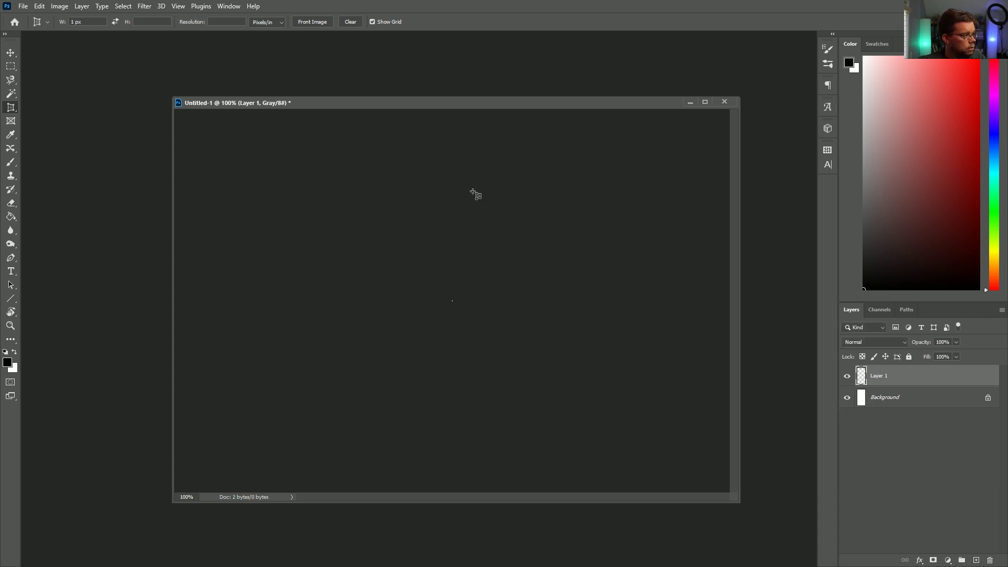
{"action": "key", "text": "ctrl+z"}
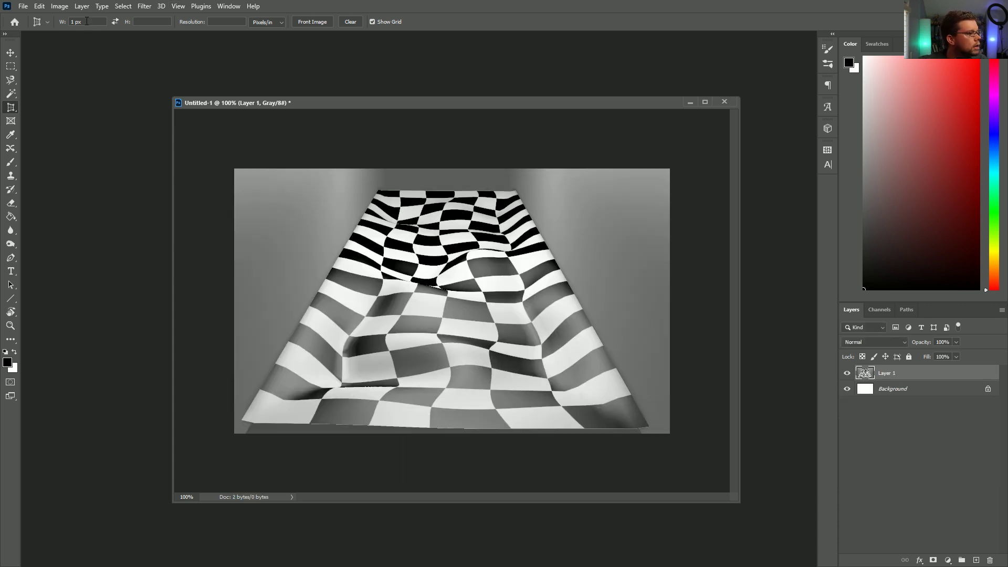
Step: Clear the crop's preset size values and perspective-crop the image to the floor's four corners
{"action": "left_click", "coordinate": [351, 23]}
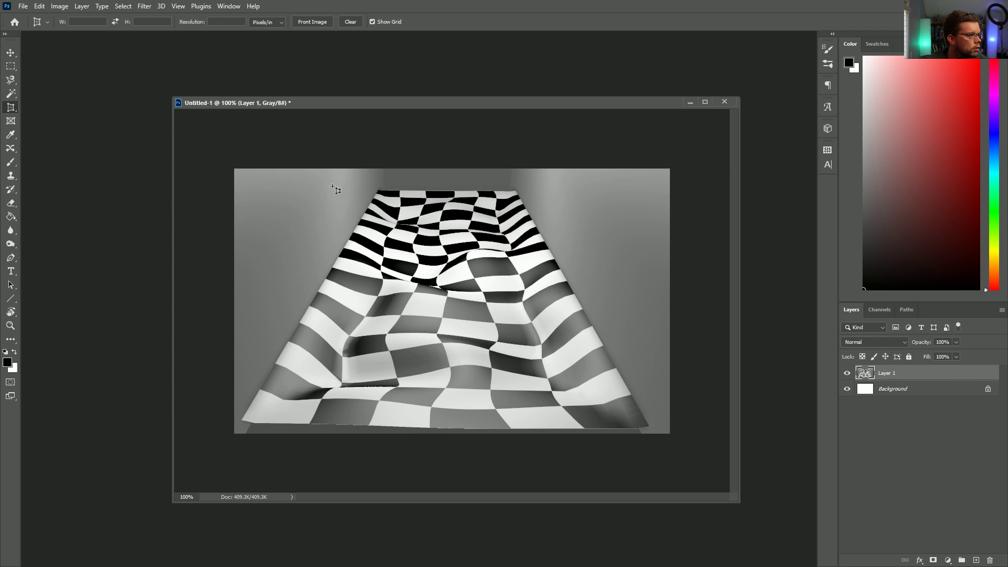
{"action": "left_click_drag", "start_coordinate": [258, 184], "coordinate": [649, 430]}
{"action": "left_click_drag", "start_coordinate": [648, 185], "coordinate": [518, 191]}
{"action": "left_click_drag", "start_coordinate": [258, 185], "coordinate": [379, 189]}
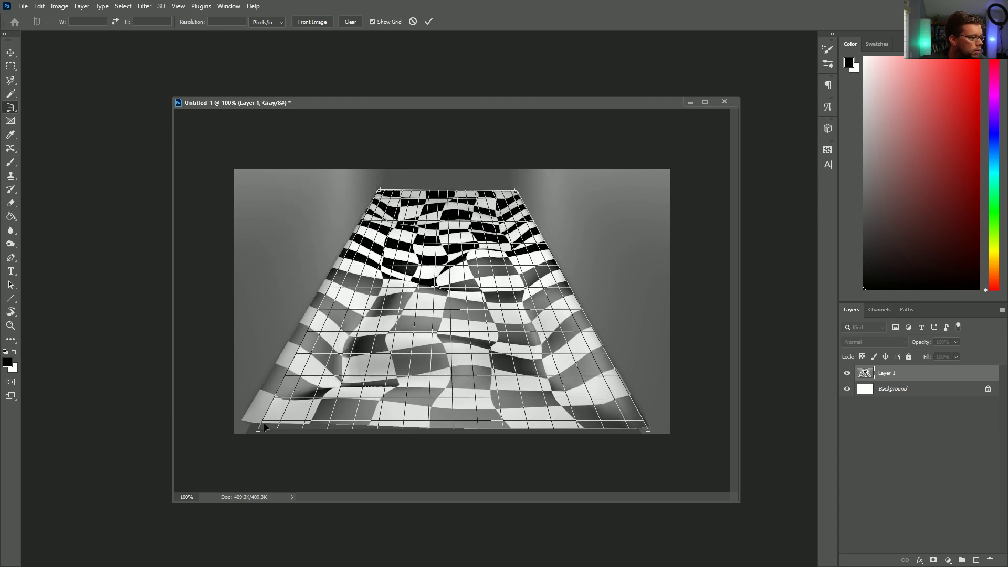
{"action": "left_click_drag", "start_coordinate": [260, 431], "coordinate": [243, 421]}
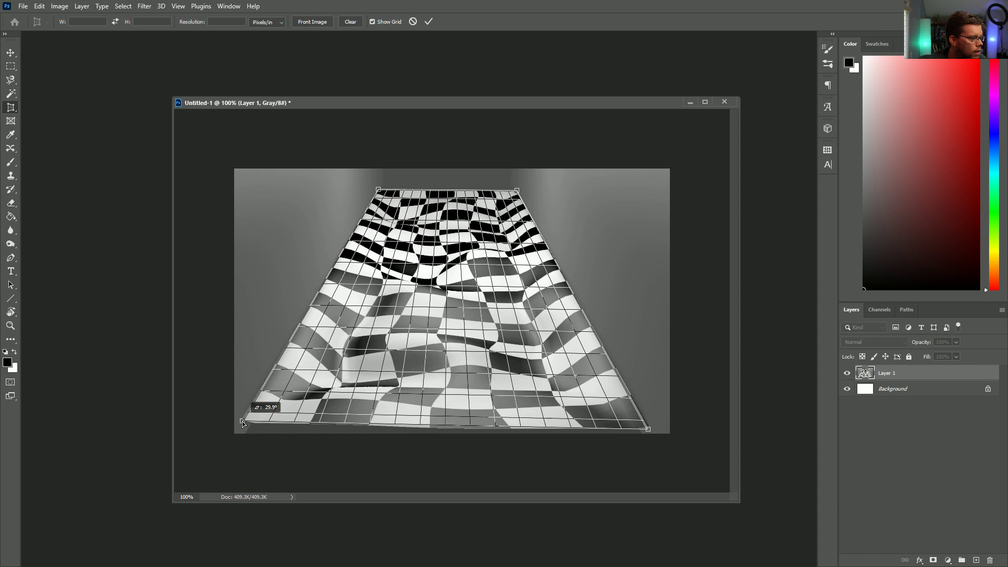
{"action": "left_click_drag", "start_coordinate": [650, 430], "coordinate": [651, 431]}
{"action": "key", "text": "Return"}
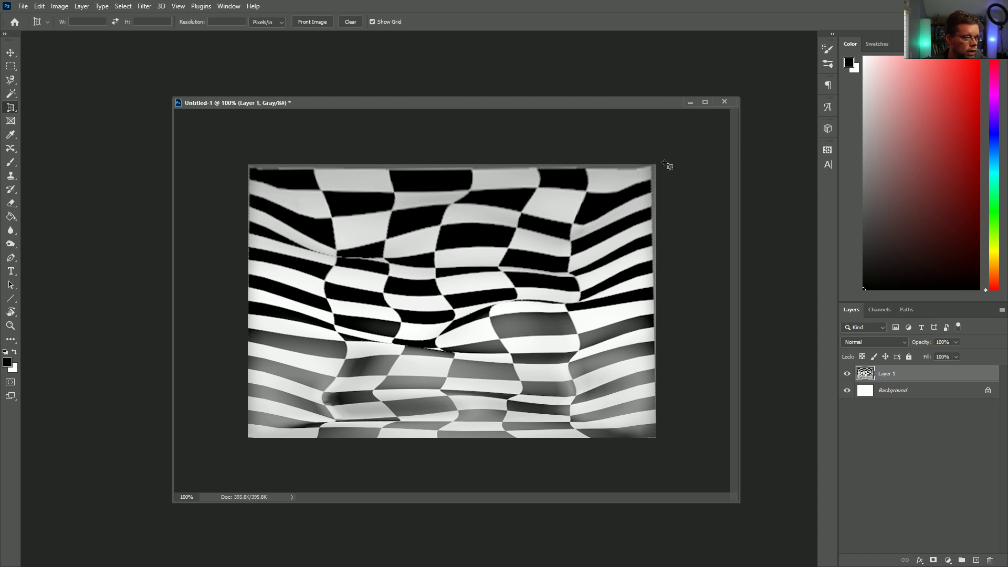
Step: Perspective-crop the flattened image once more, pulling in the two upper corners to trim the leftover grey edges
{"action": "left_click_drag", "start_coordinate": [241, 154], "coordinate": [656, 437]}
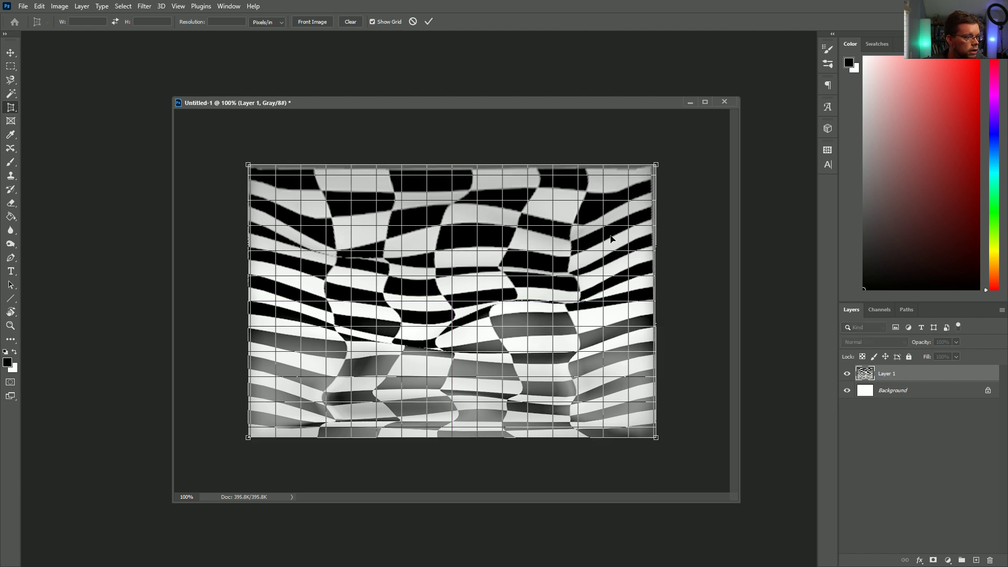
{"action": "left_click_drag", "start_coordinate": [655, 168], "coordinate": [652, 170]}
{"action": "left_click_drag", "start_coordinate": [249, 166], "coordinate": [250, 168]}
{"action": "key", "text": "Return"}
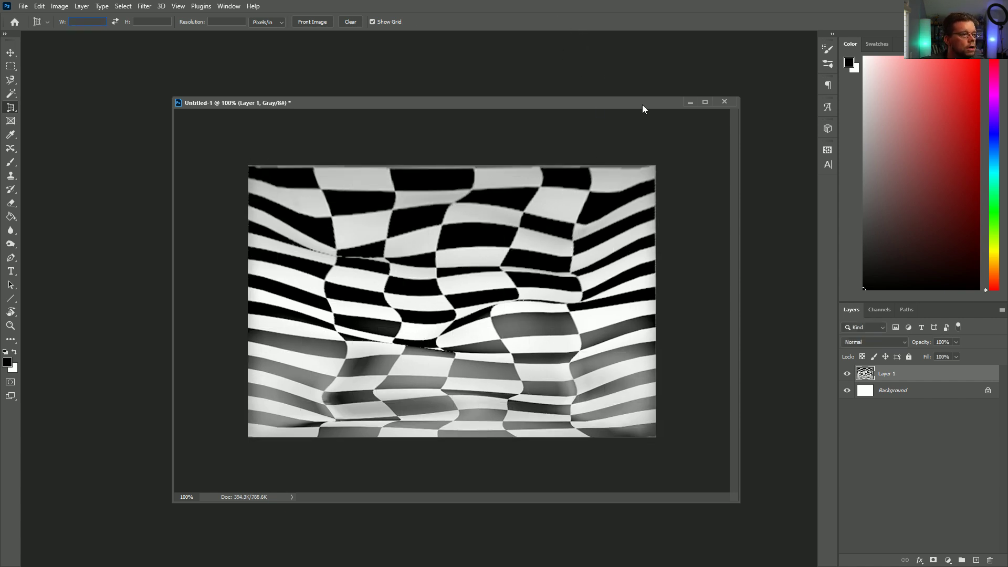
Step: Start saving the document and browse to the SceneFiles folder of Episode 30
{"action": "key", "text": "ctrl+s"}
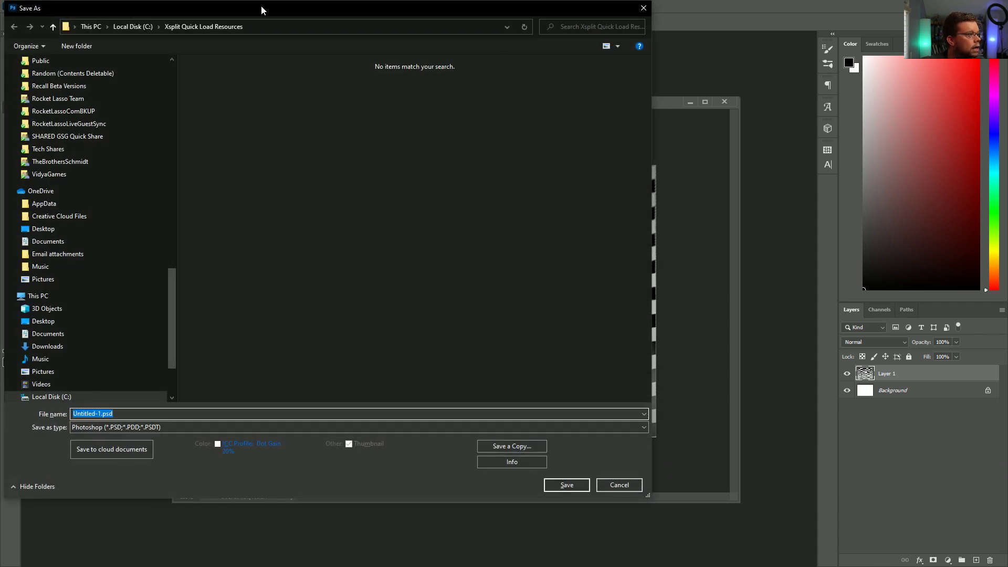
{"action": "left_click_drag", "start_coordinate": [172, 289], "coordinate": [172, 84]}
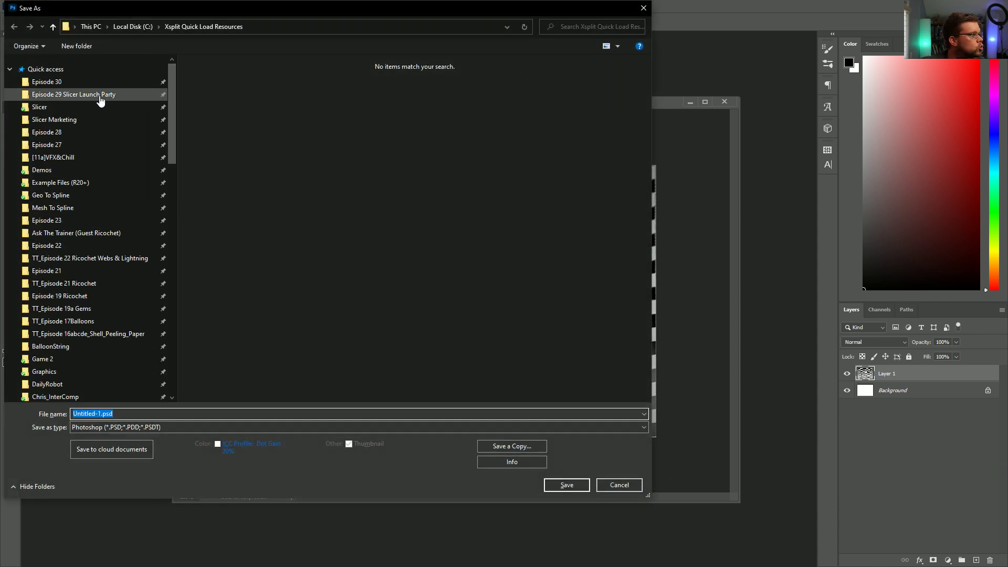
{"action": "left_click", "coordinate": [46, 81]}
{"action": "double_click", "coordinate": [224, 100]}
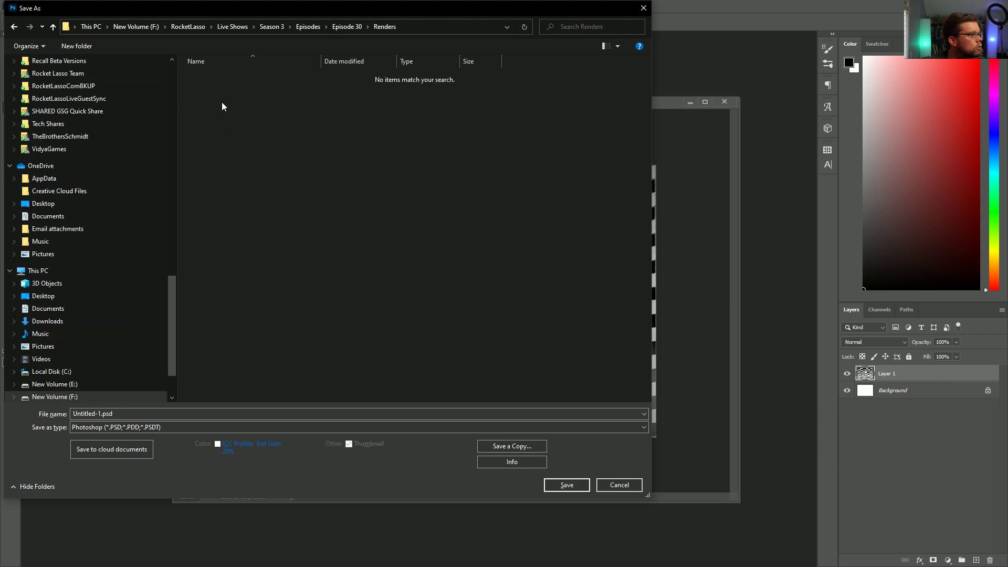
{"action": "left_click", "coordinate": [347, 26]}
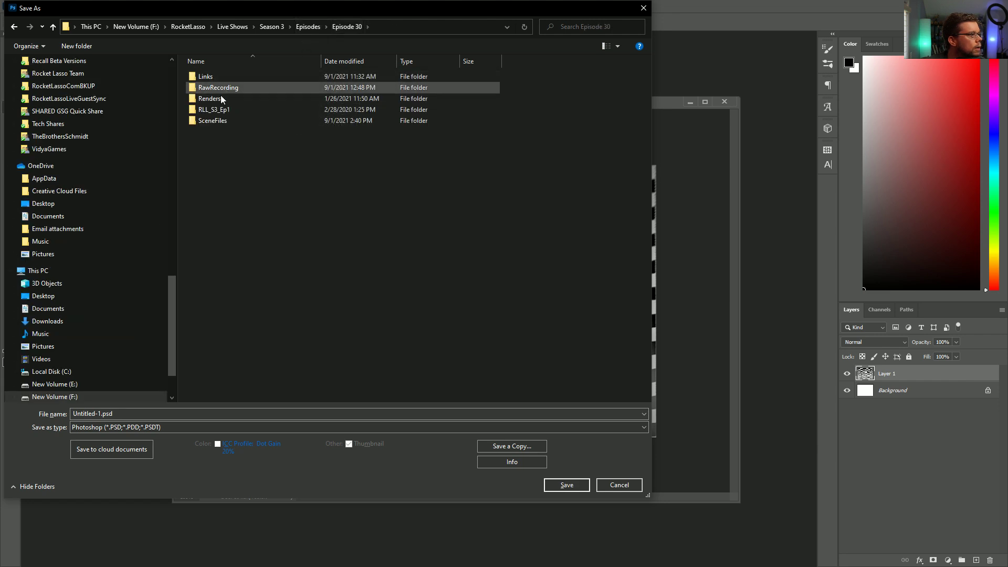
{"action": "double_click", "coordinate": [225, 122]}
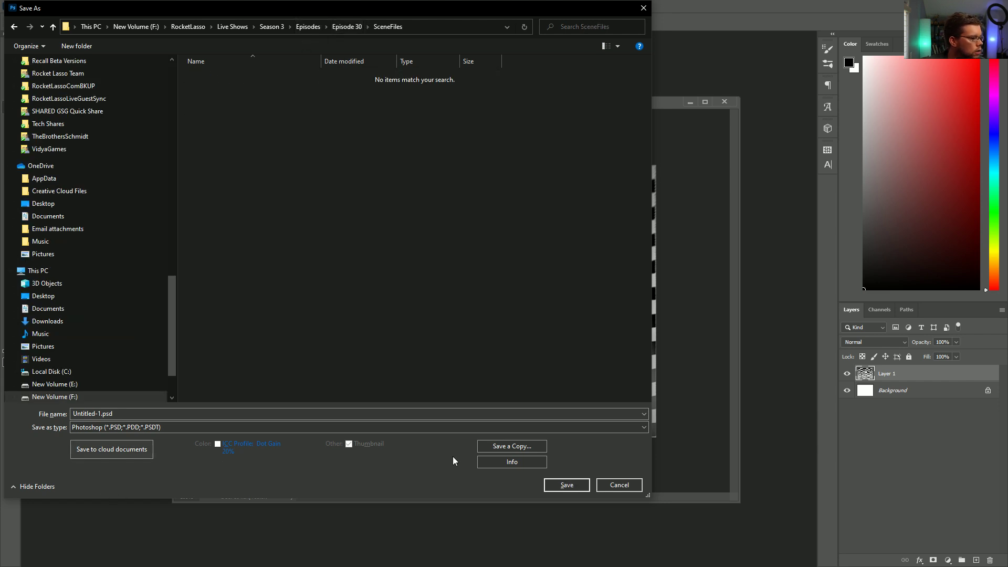
Step: Create a folder named tex inside SceneFiles, check the available file types there, and cancel the save
{"action": "left_click", "coordinate": [78, 53]}
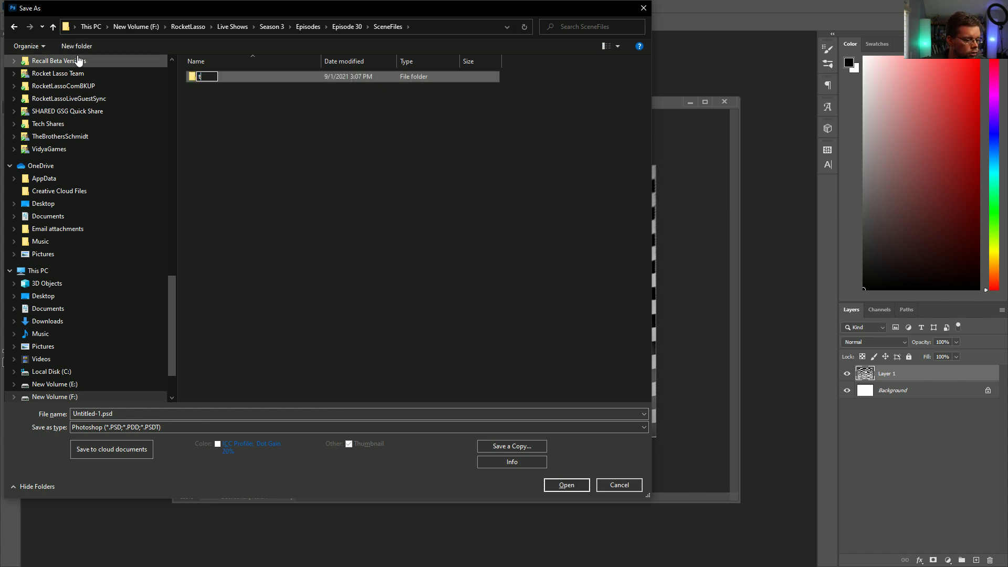
{"action": "type", "text": "tex"}
{"action": "key", "text": "Return"}
{"action": "double_click", "coordinate": [194, 77]}
{"action": "left_click", "coordinate": [123, 426]}
{"action": "left_click", "coordinate": [123, 432]}
{"action": "left_click", "coordinate": [621, 483]}
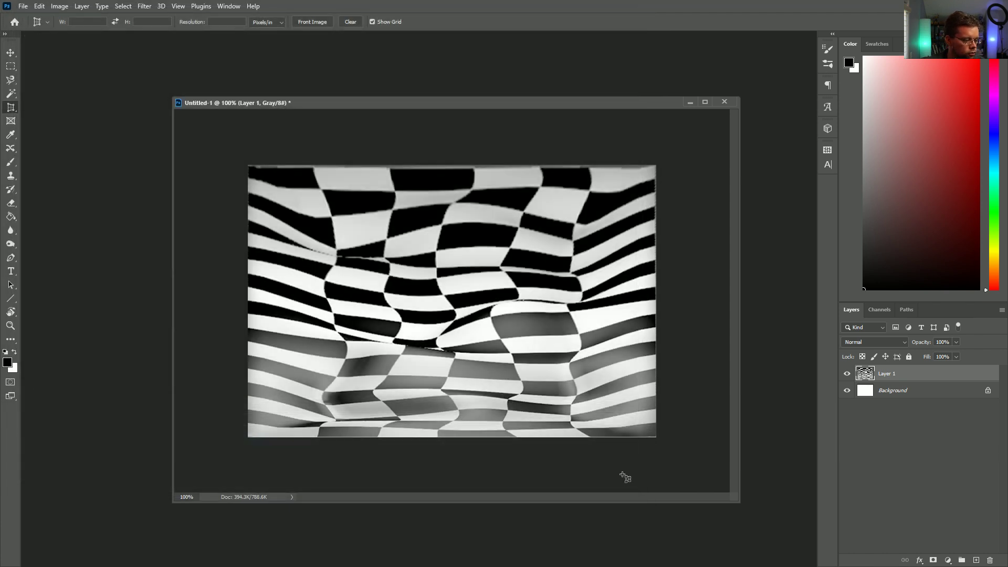
Step: Save a PNG copy of the image as Floor.png in the tex folder of Episode 30's SceneFiles, accepting the PNG format options
{"action": "key", "text": "ctrl+alt+s"}
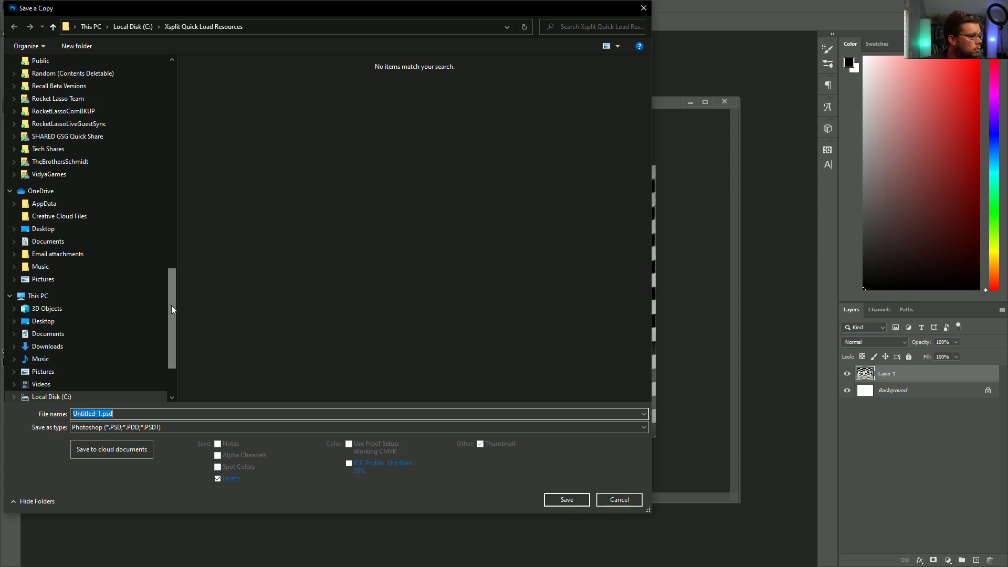
{"action": "left_click_drag", "start_coordinate": [171, 311], "coordinate": [163, 93]}
{"action": "left_click", "coordinate": [79, 82]}
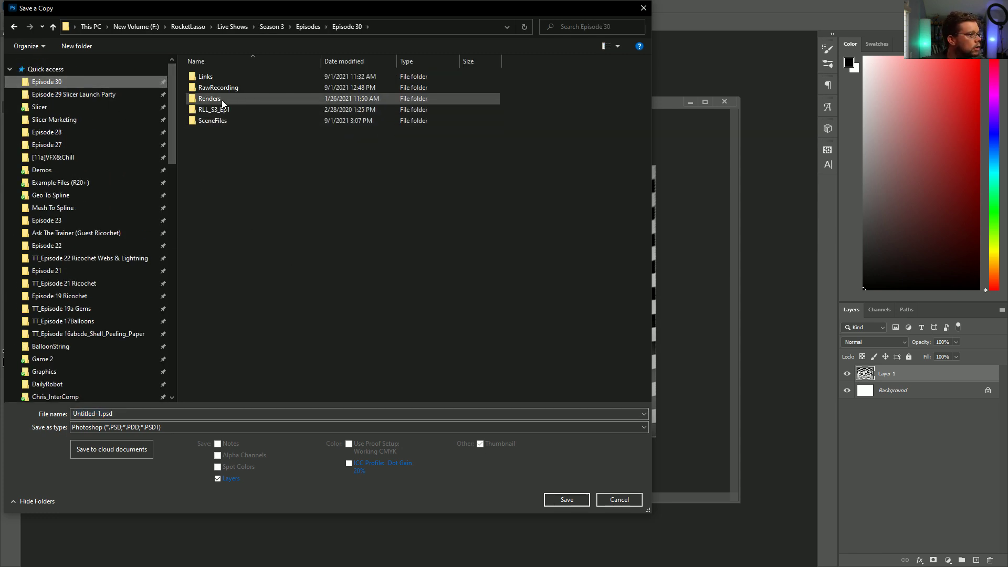
{"action": "double_click", "coordinate": [220, 121]}
{"action": "double_click", "coordinate": [208, 76]}
{"action": "left_click", "coordinate": [160, 427]}
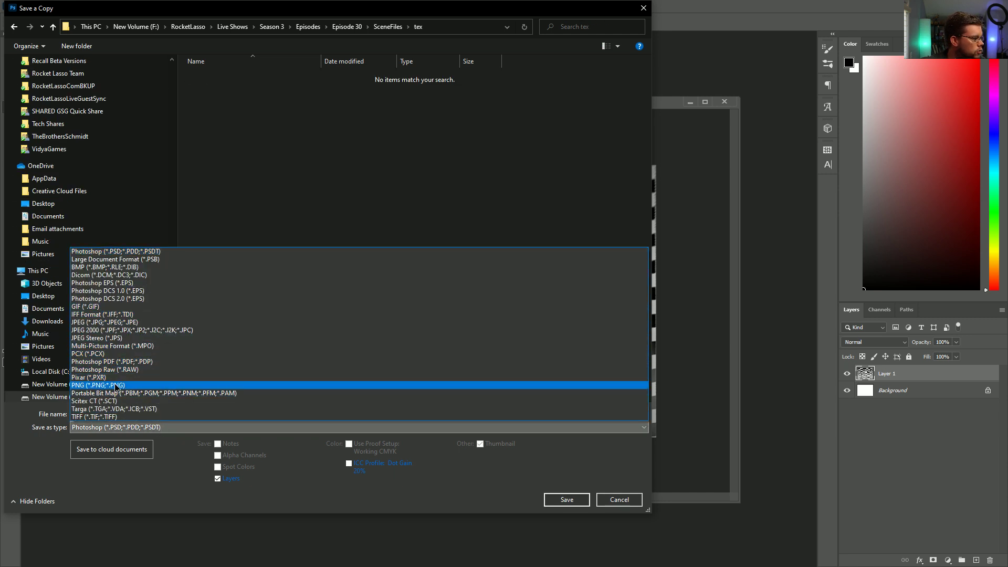
{"action": "left_click", "coordinate": [98, 386]}
{"action": "type", "text": "Floor"}
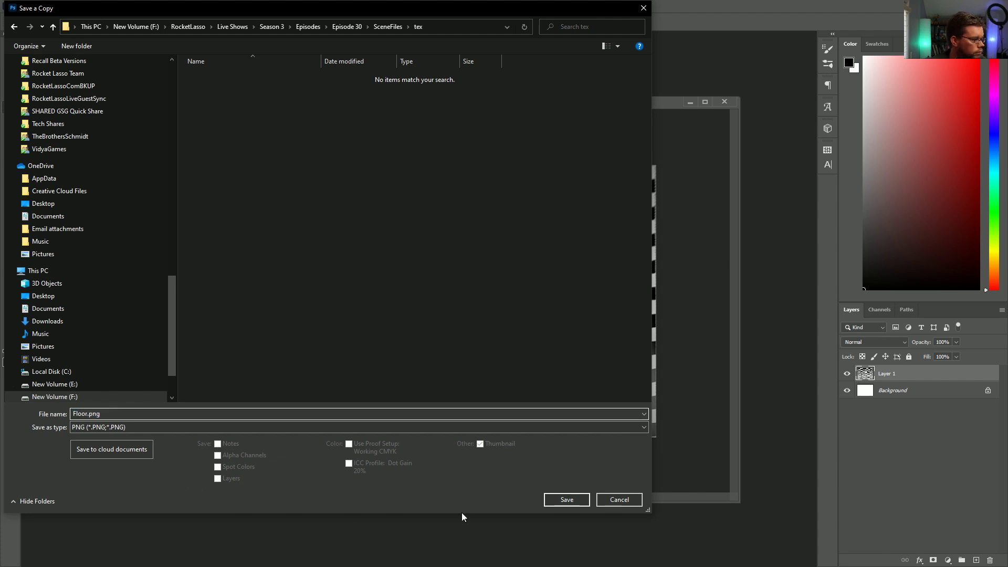
{"action": "left_click", "coordinate": [567, 499]}
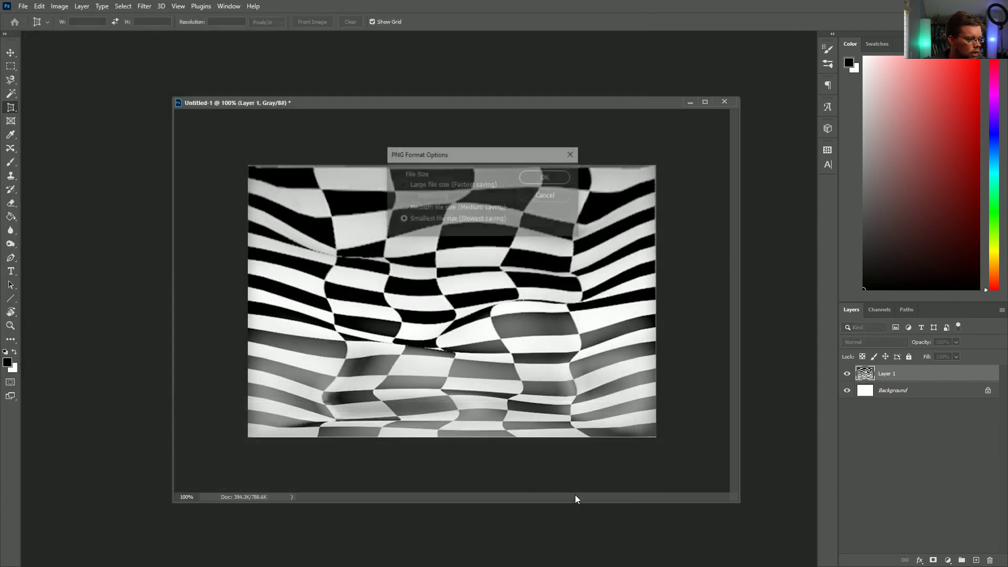
{"action": "left_click", "coordinate": [546, 178]}
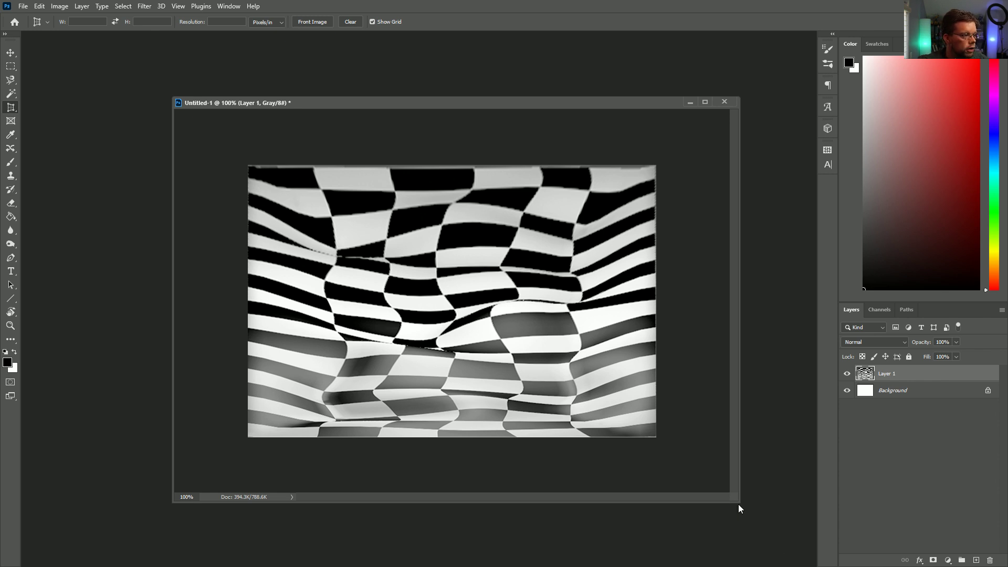
Step: Extend the canvas upward with the Crop tool to roughly four times the image's height, adding blank space above the checkered floor
{"action": "left_click_drag", "start_coordinate": [735, 503], "coordinate": [754, 520]}
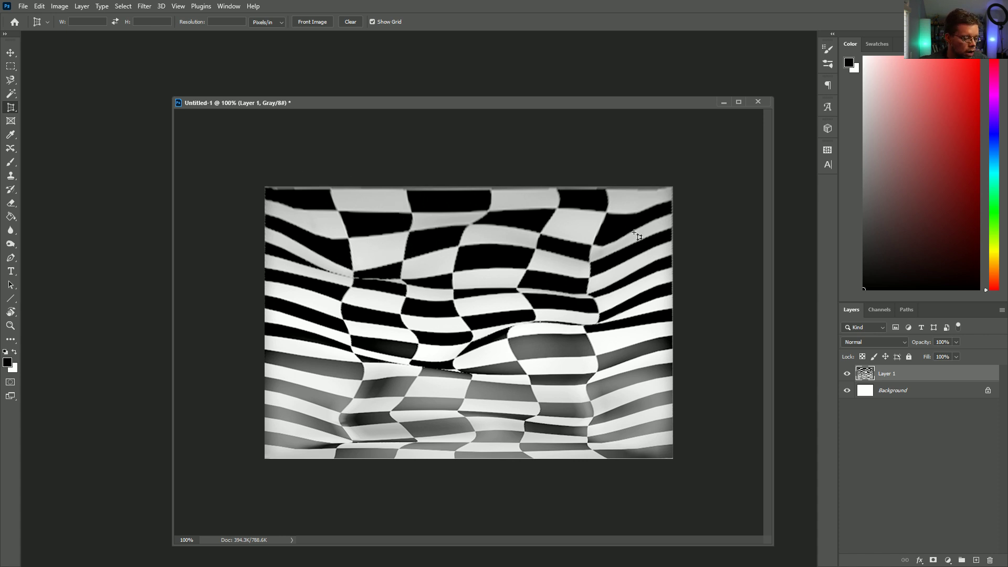
{"action": "key", "text": "v"}
{"action": "key", "text": "ctrl+a"}
{"action": "key", "text": "c"}
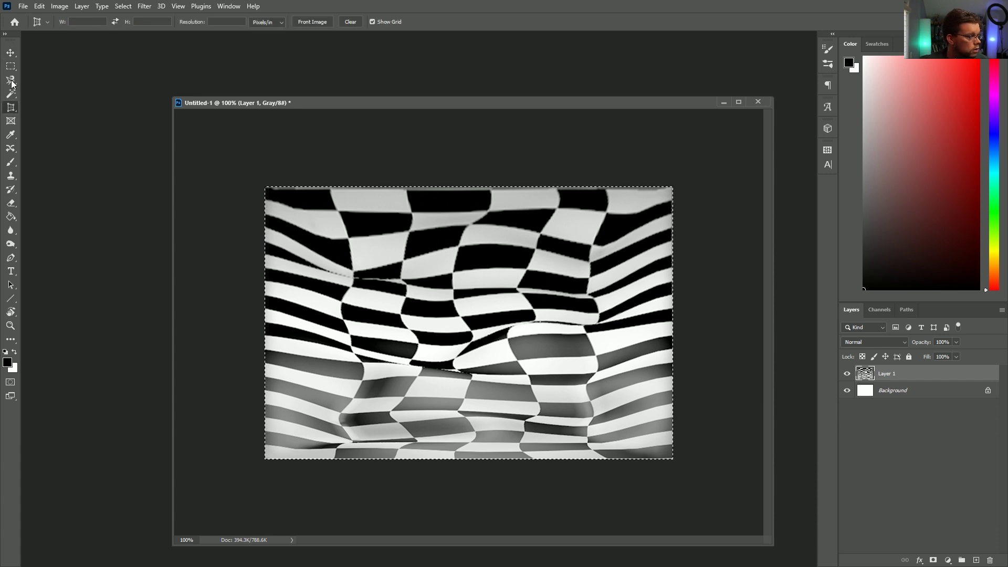
{"action": "right_click", "coordinate": [10, 108]}
{"action": "left_click", "coordinate": [53, 107]}
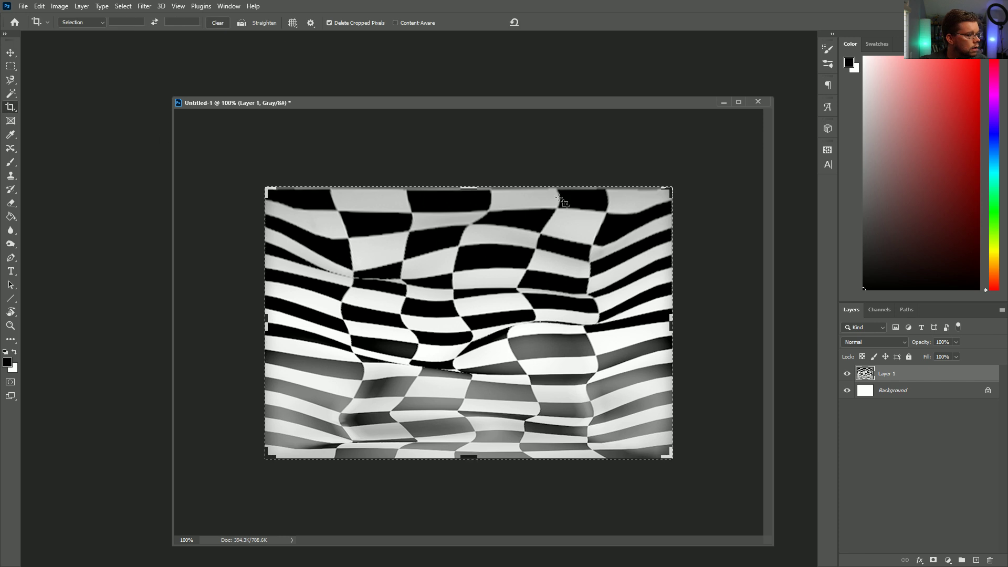
{"action": "mouse_move", "coordinate": [469, 188]}
{"action": "left_mouse_down"}
{"action": "mouse_move", "coordinate": [474, 166]}
{"action": "mouse_move", "coordinate": [447, 156]}
{"action": "mouse_move", "coordinate": [454, 191]}
{"action": "left_mouse_up"}
{"action": "key", "text": "Return"}
{"action": "key", "text": "z"}
{"action": "left_click", "coordinate": [545, 276], "text": "alt"}
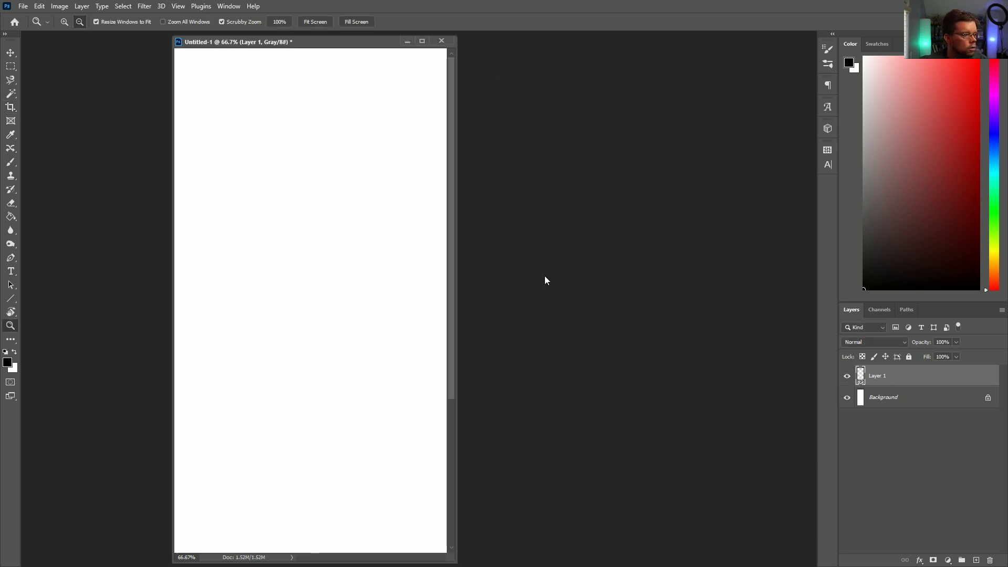
{"action": "left_click", "coordinate": [386, 278], "text": "alt"}
Step: Copy the checkered image area to a new layer and stretch it upward until it nearly fills the tall canvas
{"action": "key", "text": "c"}
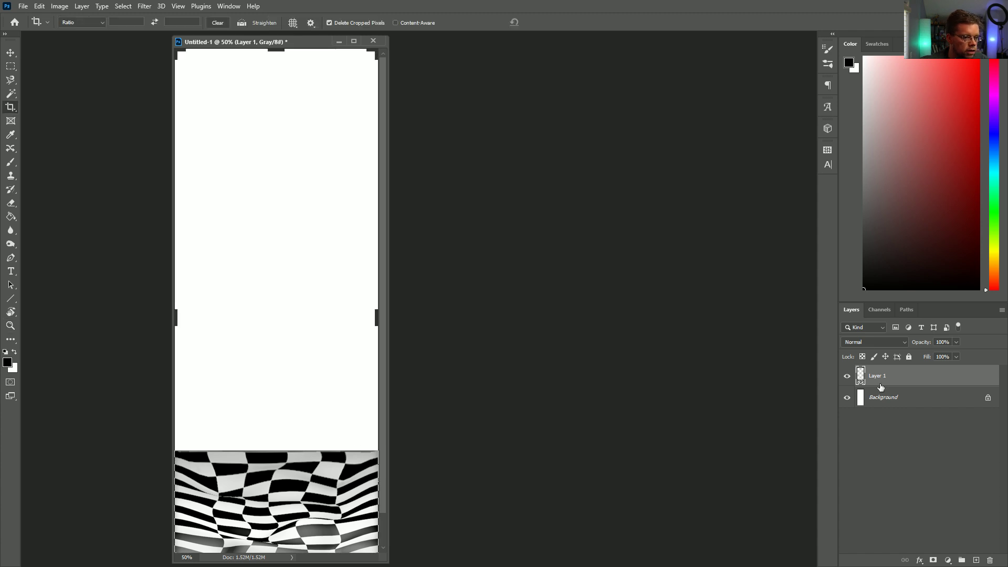
{"action": "key", "text": "m"}
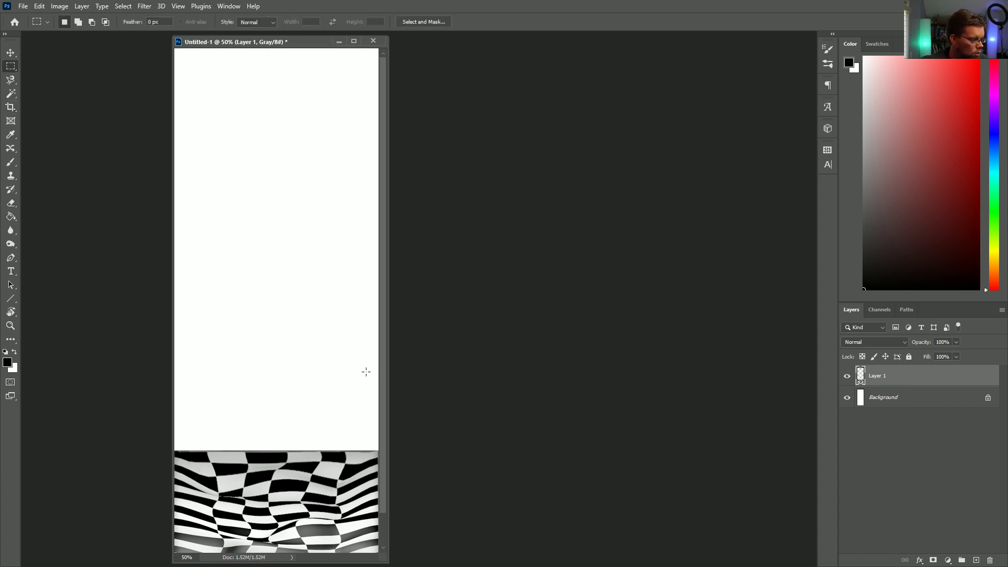
{"action": "left_click_drag", "start_coordinate": [386, 562], "coordinate": [529, 566]}
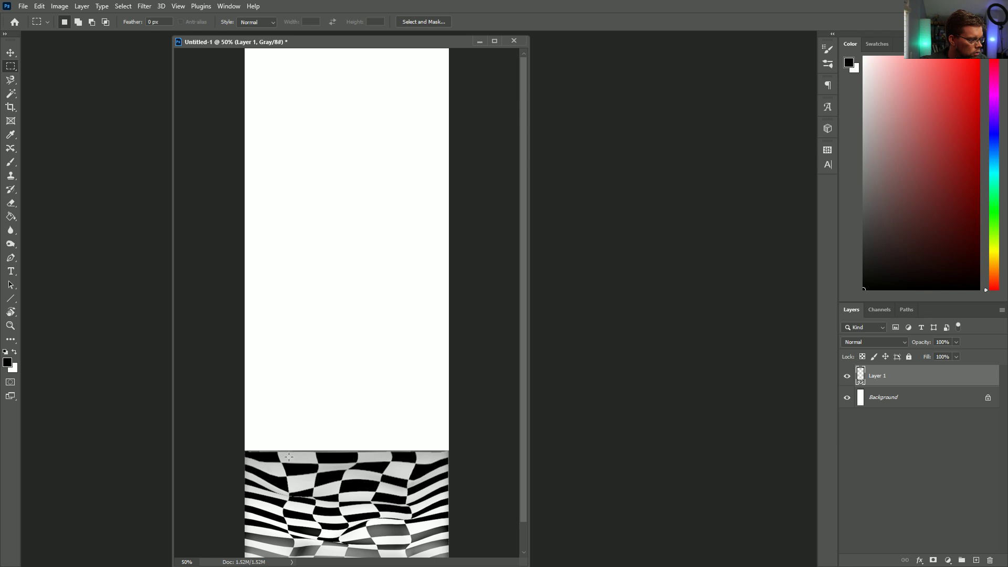
{"action": "left_click_drag", "start_coordinate": [224, 455], "coordinate": [575, 520]}
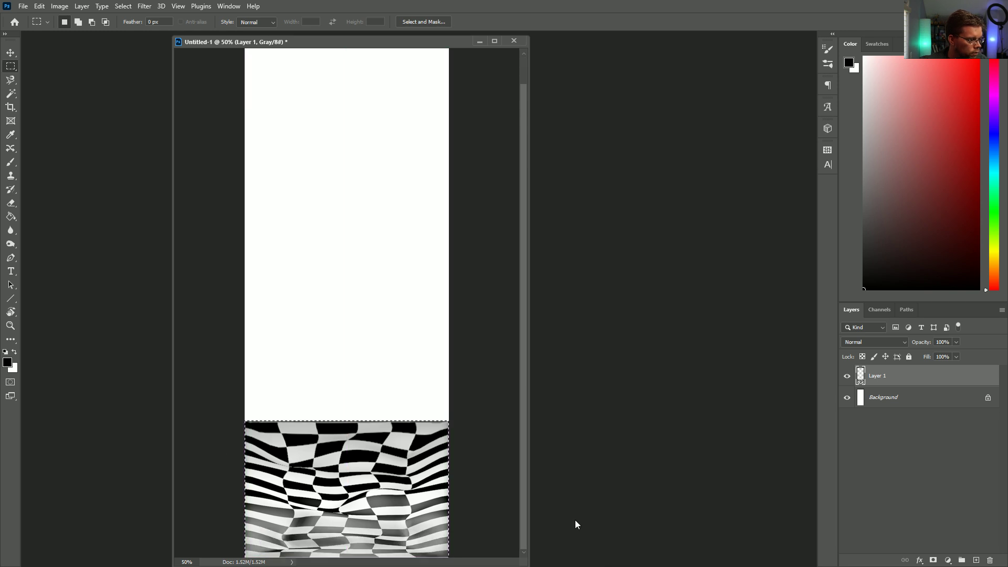
{"action": "key", "text": "ctrl+j"}
{"action": "key", "text": "v"}
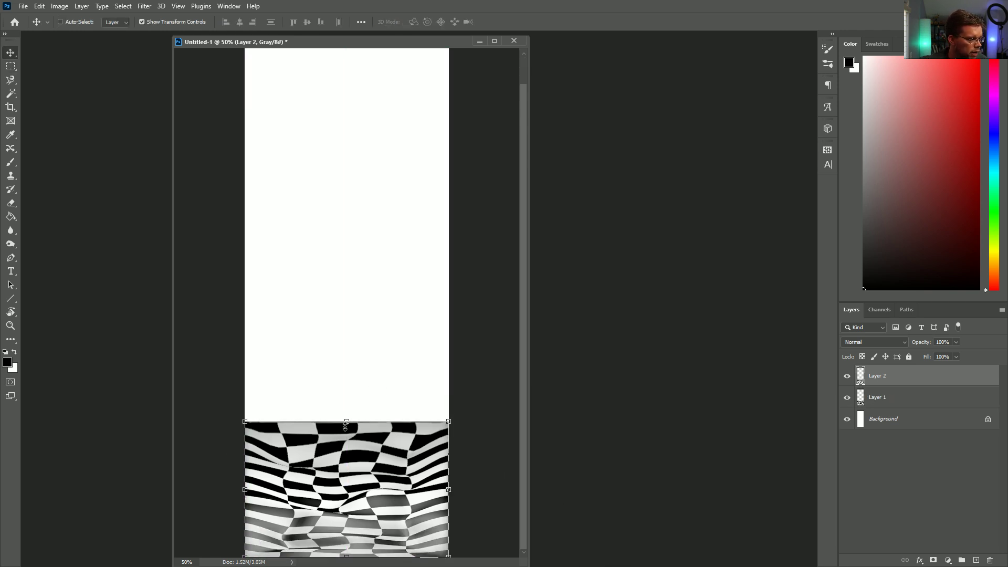
{"action": "left_click_drag", "start_coordinate": [347, 421], "coordinate": [380, 57]}
{"action": "key", "text": "Return"}
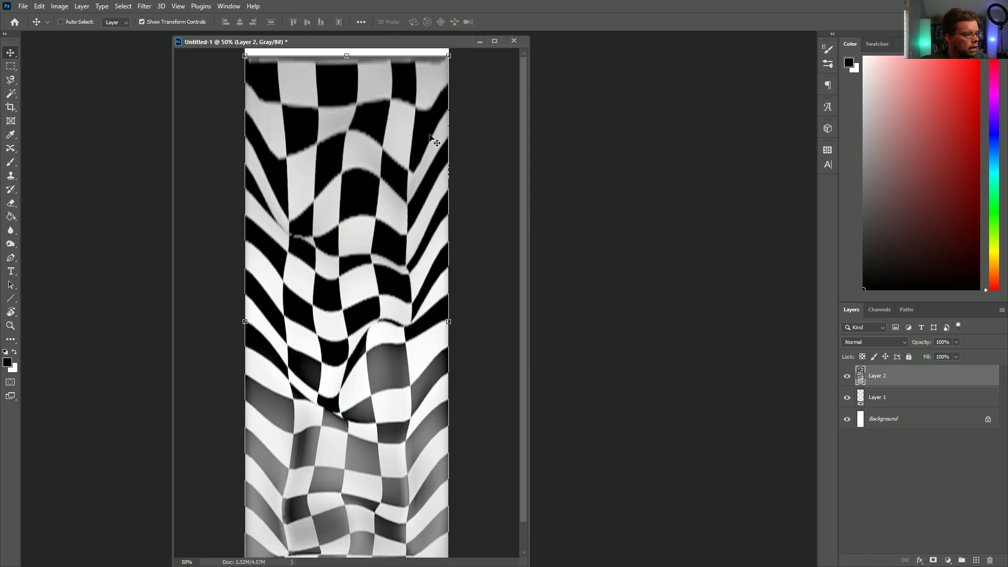
Step: Crop away the leftover white strip above the stretched checkered floor
{"action": "key", "text": "z"}
{"action": "left_click", "coordinate": [435, 268], "text": "alt"}
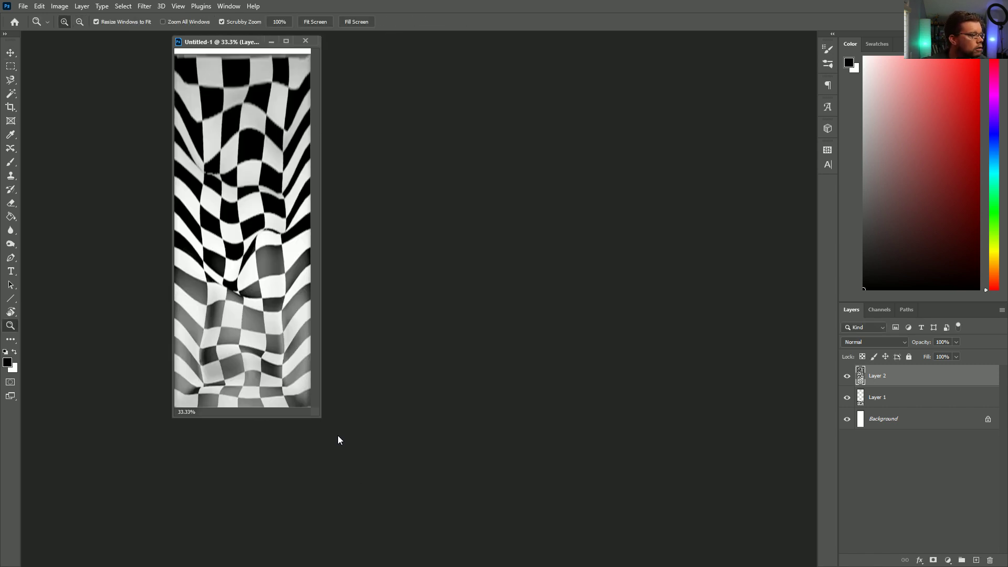
{"action": "left_click_drag", "start_coordinate": [316, 415], "coordinate": [494, 554]}
{"action": "key", "text": "v"}
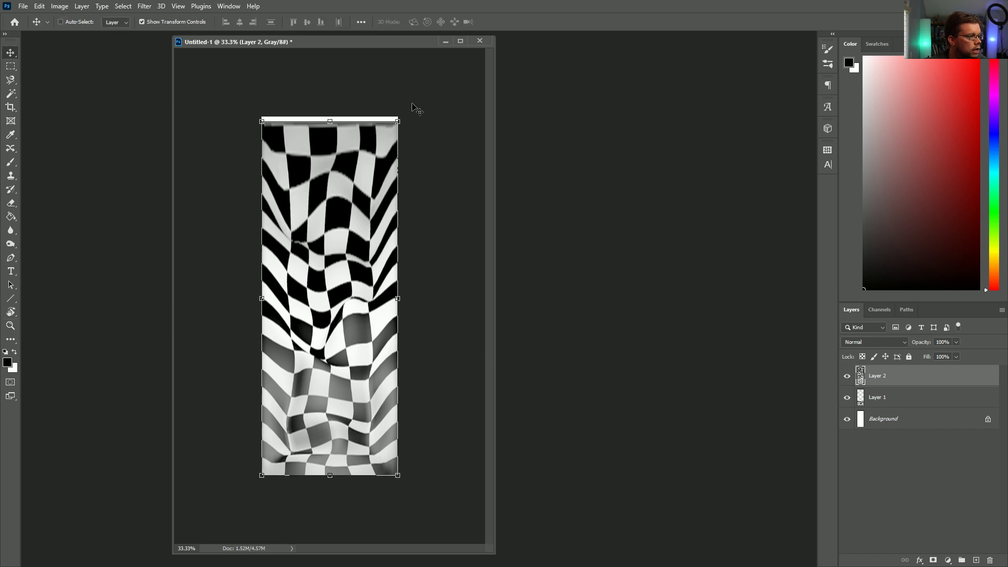
{"action": "key", "text": "m"}
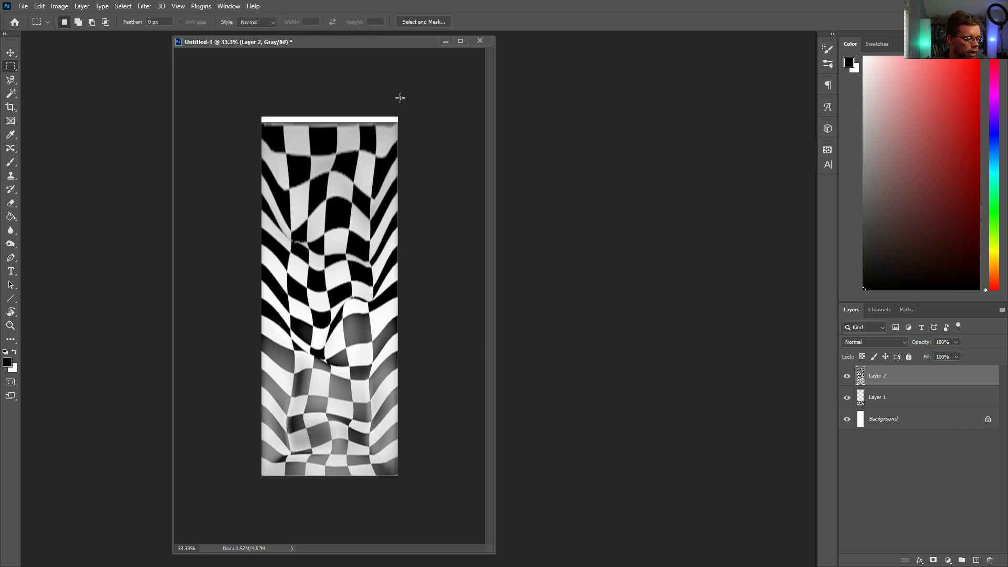
{"action": "key", "text": "c"}
{"action": "mouse_move", "coordinate": [331, 114]}
{"action": "left_mouse_down"}
{"action": "mouse_move", "coordinate": [330, 105]}
{"action": "mouse_move", "coordinate": [330, 121]}
{"action": "left_mouse_up"}
{"action": "key", "text": "Return"}
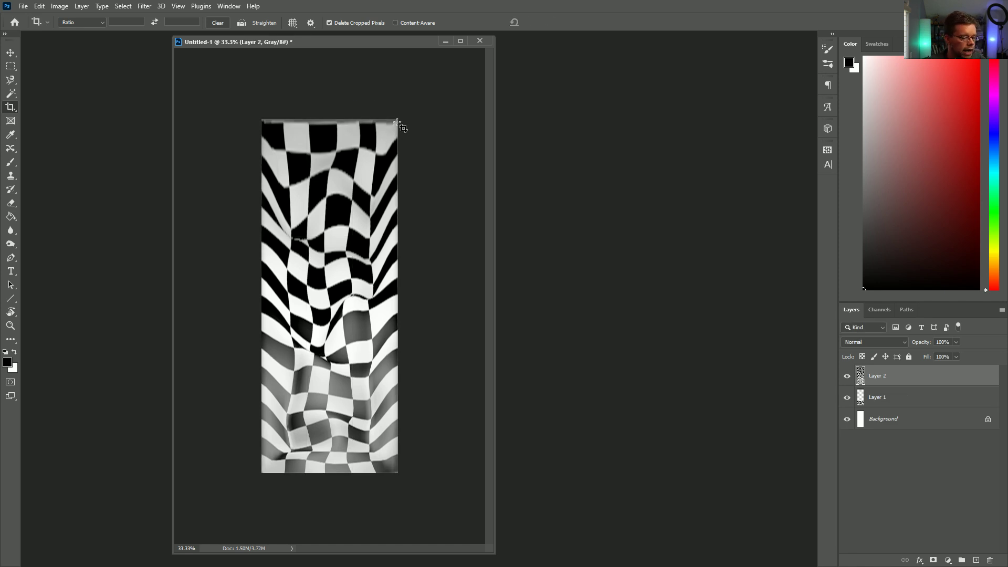
{"action": "key", "text": "m"}
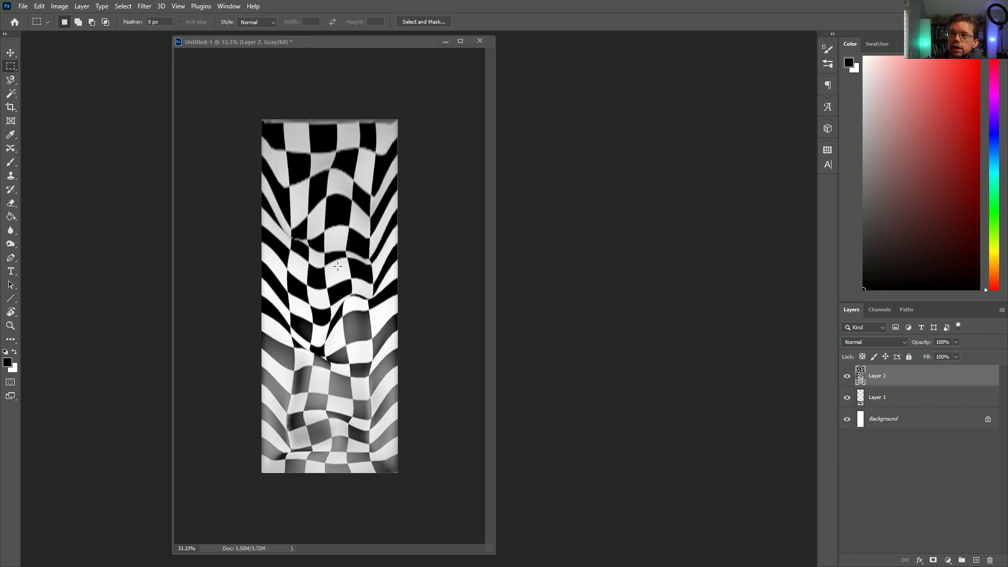
Step: Switch to Cinema 4D and save the scene as [1a]HallwayDistortion.c4d in Episode 30's SceneFiles folder
{"action": "key", "text": "alt+Tab"}
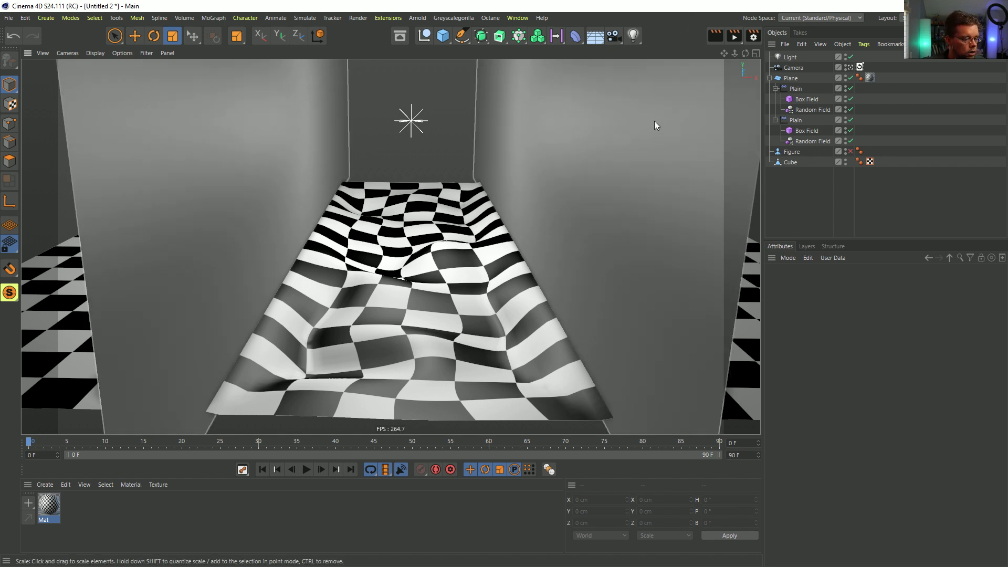
{"action": "key", "text": "ctrl+s"}
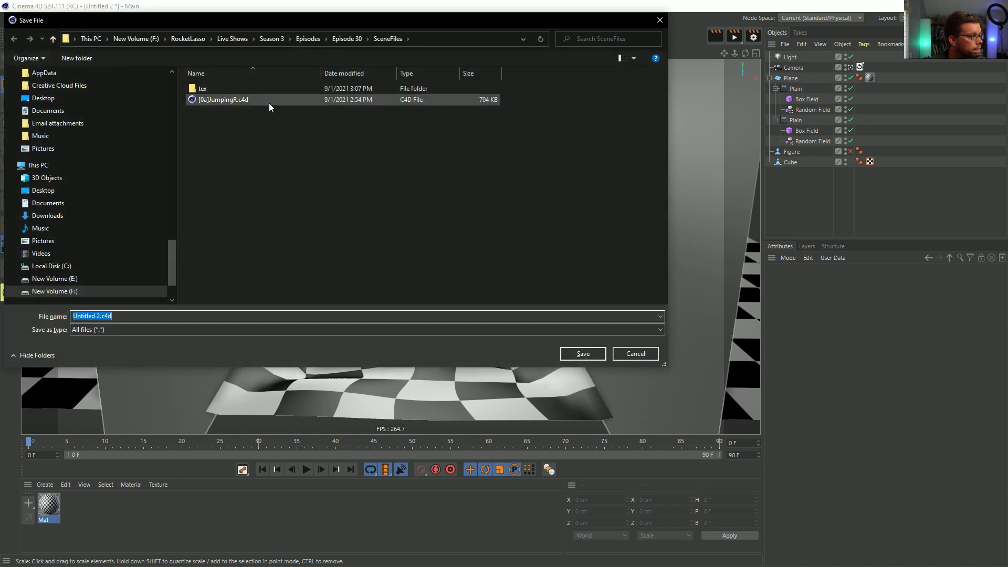
{"action": "left_click", "coordinate": [244, 100]}
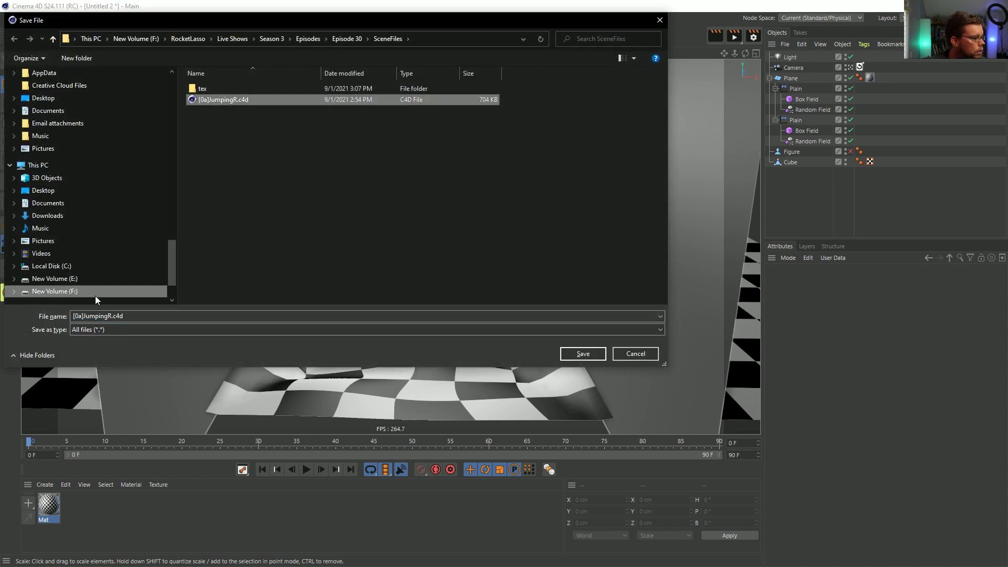
{"action": "left_click", "coordinate": [83, 317]}
{"action": "key", "text": "BackSpace"}
{"action": "type", "text": "1a]"}
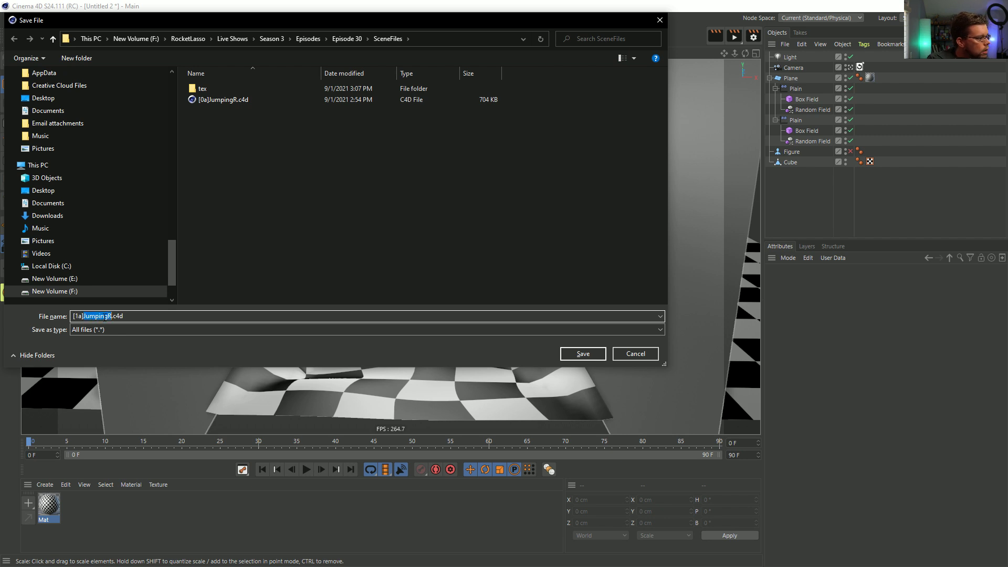
{"action": "type", "text": "HallwayDistortio"}
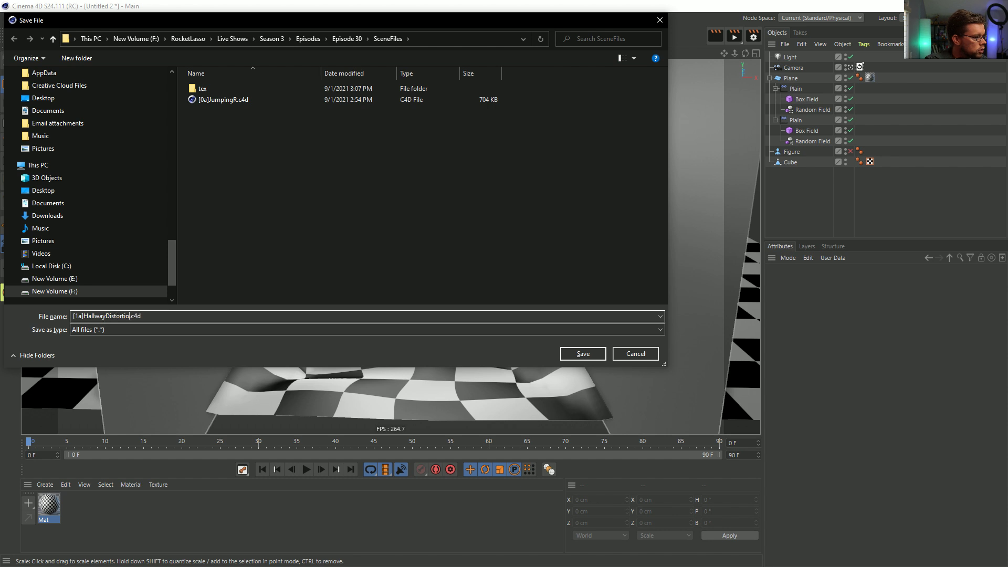
{"action": "key", "text": "Return"}
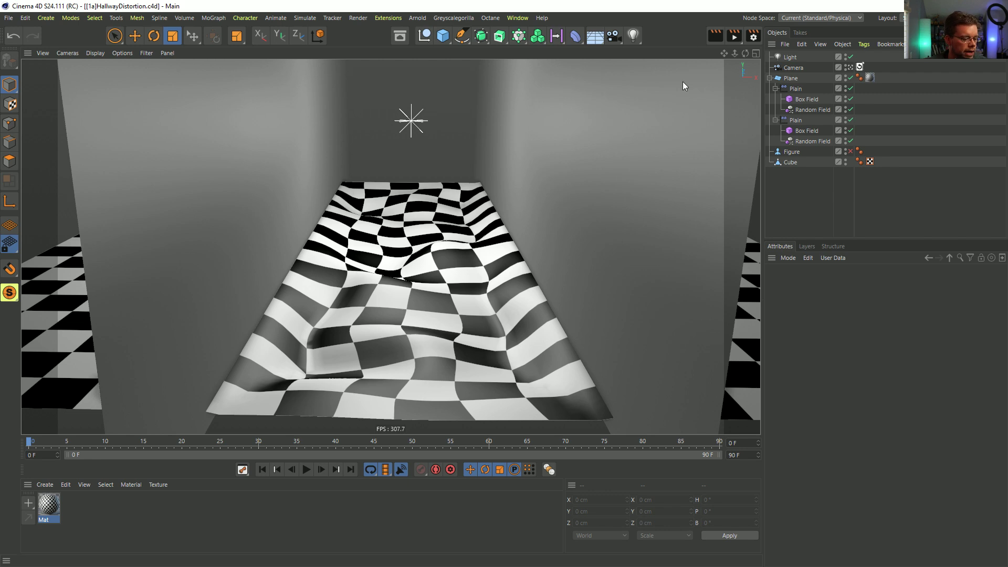
Step: Save the scene as a new version named [1b]HallwayDistortion.c4d
{"action": "key", "text": "ctrl+shift+s"}
{"action": "left_click", "coordinate": [83, 316]}
{"action": "key", "text": "BackSpace"}
{"action": "type", "text": "b"}
{"action": "key", "text": "Return"}
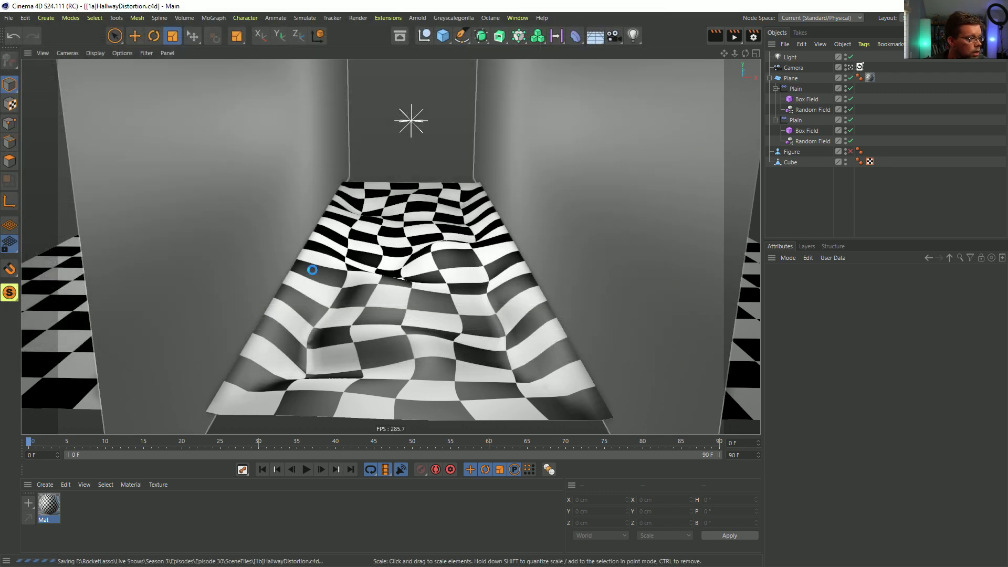
Step: Collapse the deformed floor plane's hierarchy and turn the plane off
{"action": "left_click", "coordinate": [770, 78]}
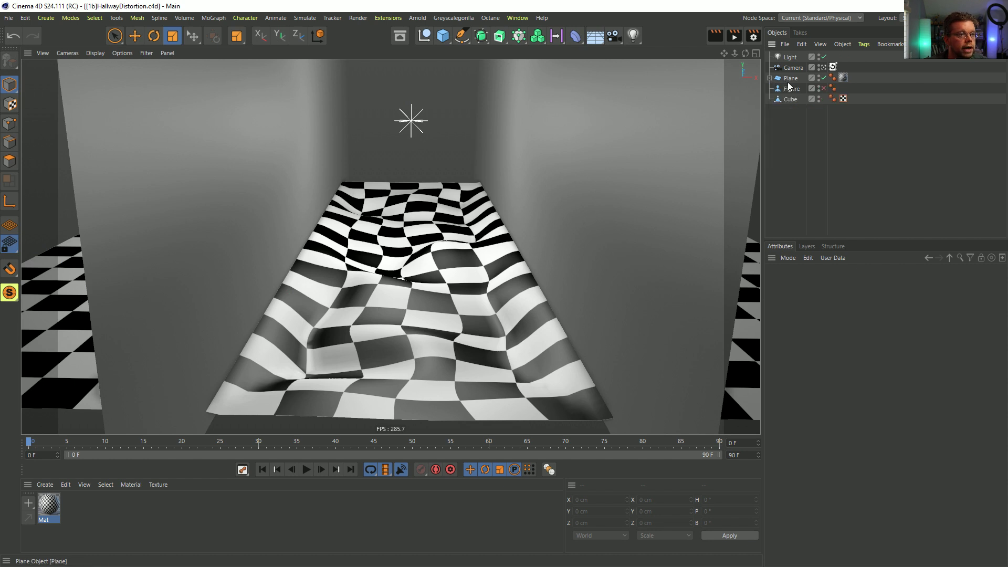
{"action": "left_click", "coordinate": [822, 77]}
{"action": "left_click", "coordinate": [822, 76]}
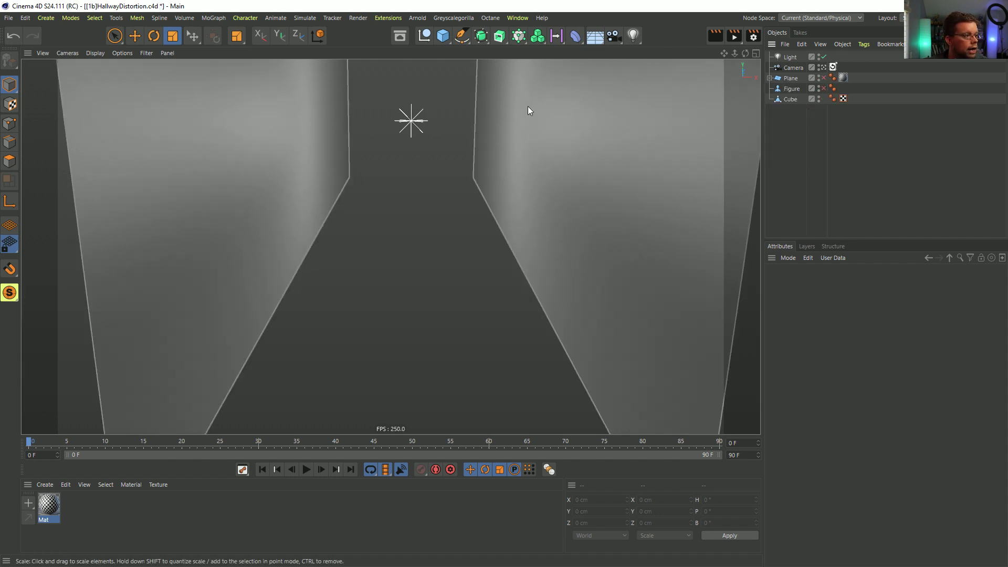
Step: Add a new plane and scale it to about 262 cm wide and 1041 cm long to cover the corridor floor
{"action": "left_click", "coordinate": [443, 36]}
{"action": "left_click", "coordinate": [488, 51]}
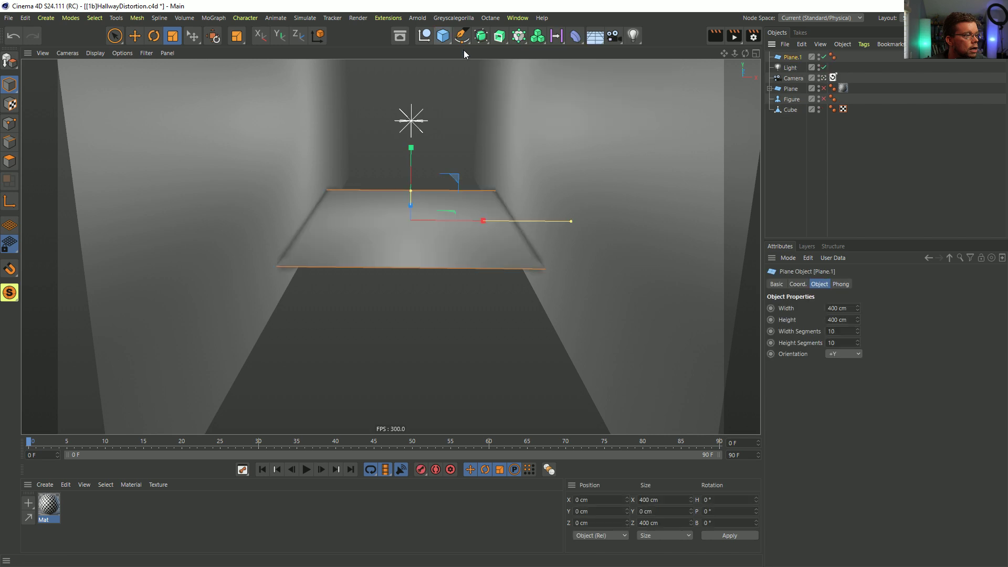
{"action": "left_click_drag", "start_coordinate": [500, 178], "coordinate": [372, 259]}
{"action": "left_click_drag", "start_coordinate": [411, 204], "coordinate": [408, 163]}
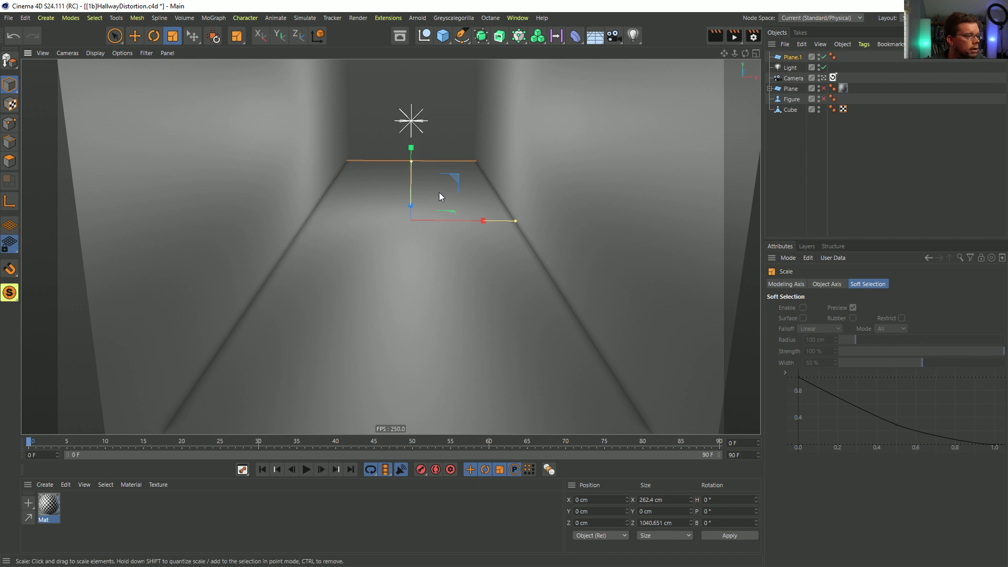
Step: Duplicate the checkered material and open the copy for editing
{"action": "left_click", "coordinate": [78, 504]}
{"action": "left_click_drag", "start_coordinate": [53, 509], "coordinate": [74, 507], "text": "ctrl"}
{"action": "double_click", "coordinate": [74, 506]}
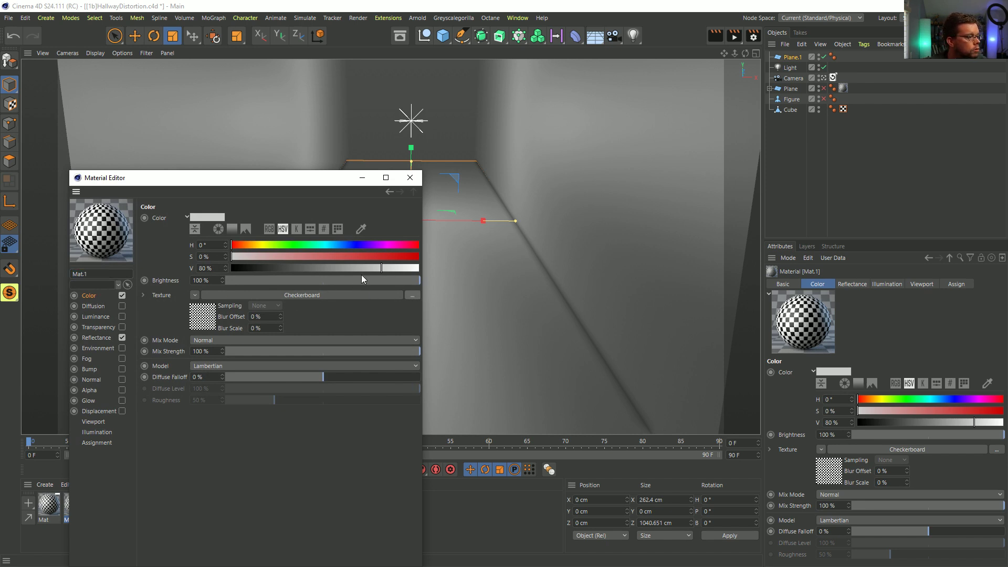
Step: Load Floor.png from Episode 30's SceneFiles folder as the copied material's color texture
{"action": "left_click", "coordinate": [412, 295]}
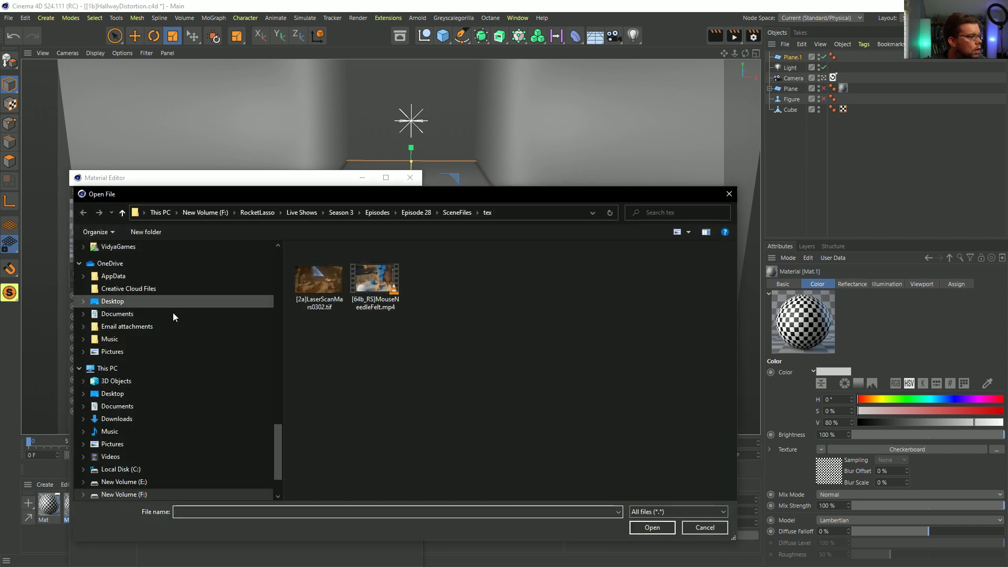
{"action": "scroll", "coordinate": [273, 438], "scroll_direction": "up", "scroll_amount": 15}
{"action": "left_click", "coordinate": [181, 268]}
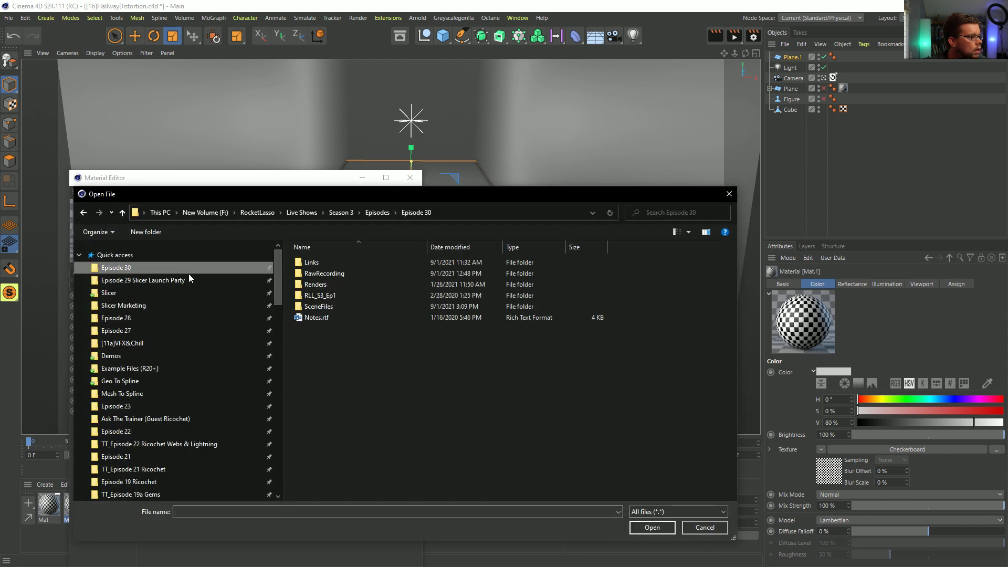
{"action": "double_click", "coordinate": [340, 307]}
{"action": "double_click", "coordinate": [330, 264]}
{"action": "left_click", "coordinate": [325, 272]}
{"action": "left_click", "coordinate": [653, 527]}
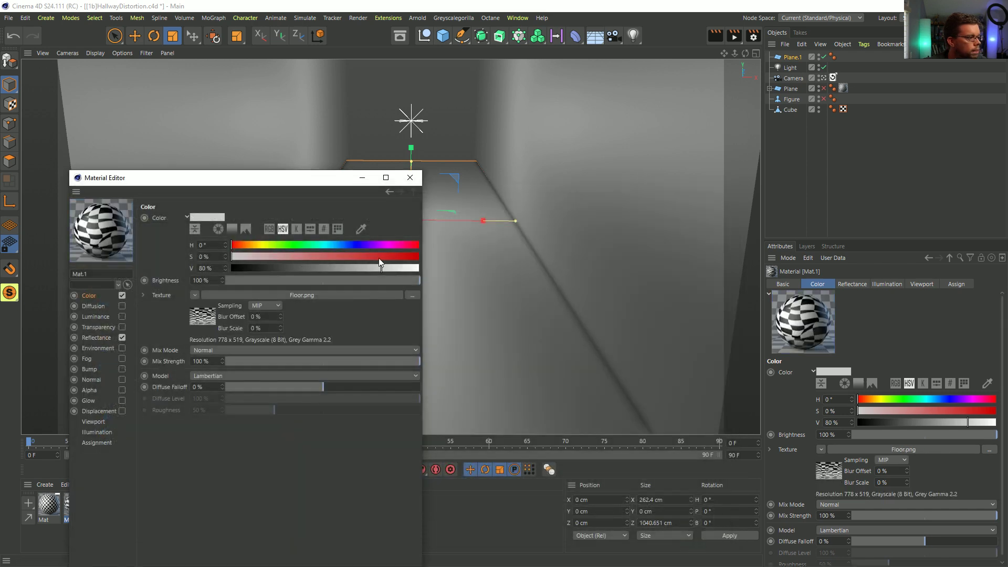
Step: Close the material editor and apply the Floor.png material to the new flat floor plane
{"action": "left_click", "coordinate": [411, 179]}
{"action": "left_click_drag", "start_coordinate": [74, 505], "coordinate": [342, 315]}
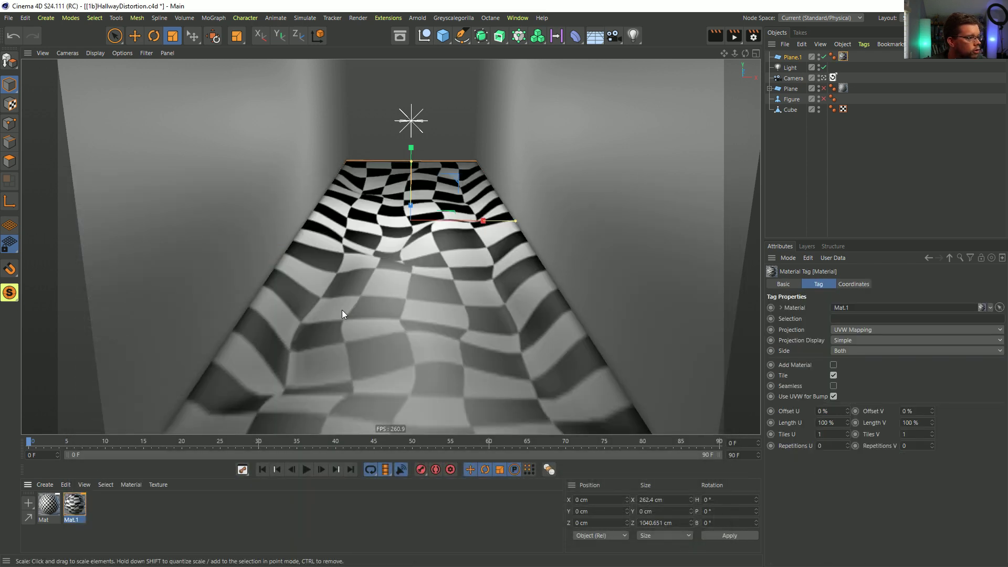
{"action": "left_click", "coordinate": [796, 188]}
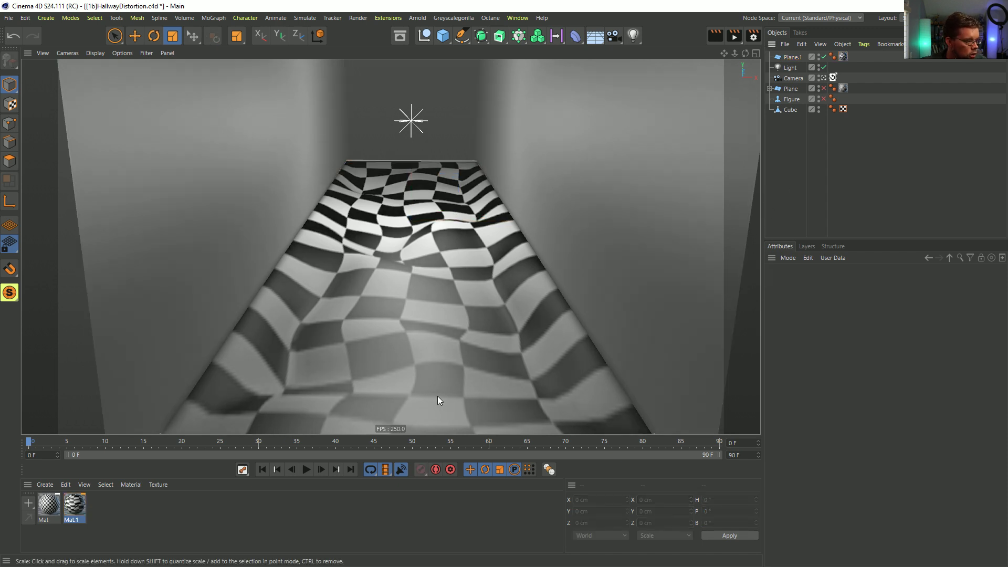
Step: Move the light toward the corridor's near end beside the right wall, at about X 112, Y 123, Z -538 cm
{"action": "left_click", "coordinate": [790, 67]}
{"action": "key", "text": "e"}
{"action": "left_click_drag", "start_coordinate": [415, 120], "coordinate": [593, 304]}
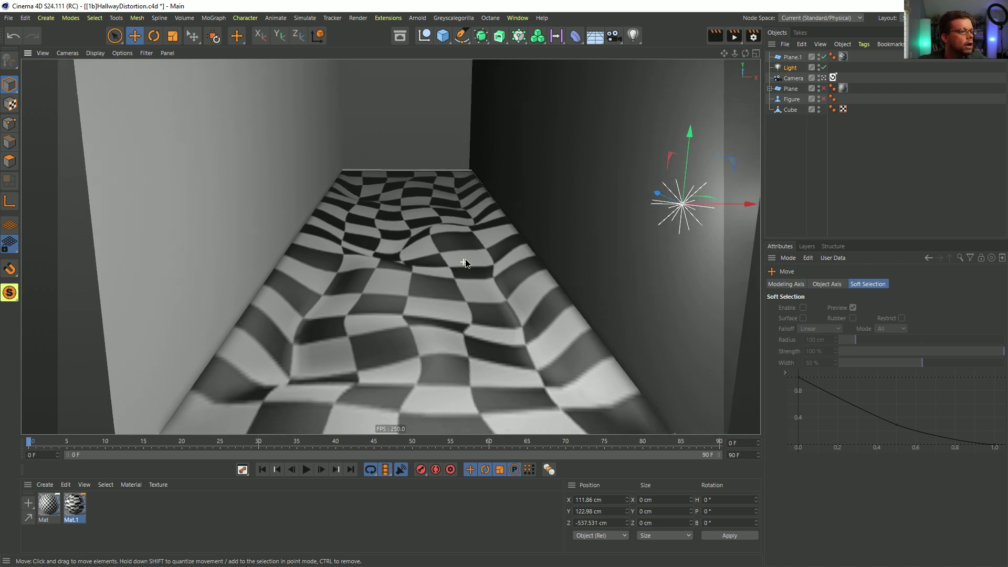
{"action": "scroll", "coordinate": [475, 251], "scroll_direction": "down", "scroll_amount": 4}
{"action": "left_click_drag", "start_coordinate": [422, 249], "coordinate": [468, 285], "text": "alt"}
{"action": "scroll", "coordinate": [462, 273], "scroll_direction": "down", "scroll_amount": 4}
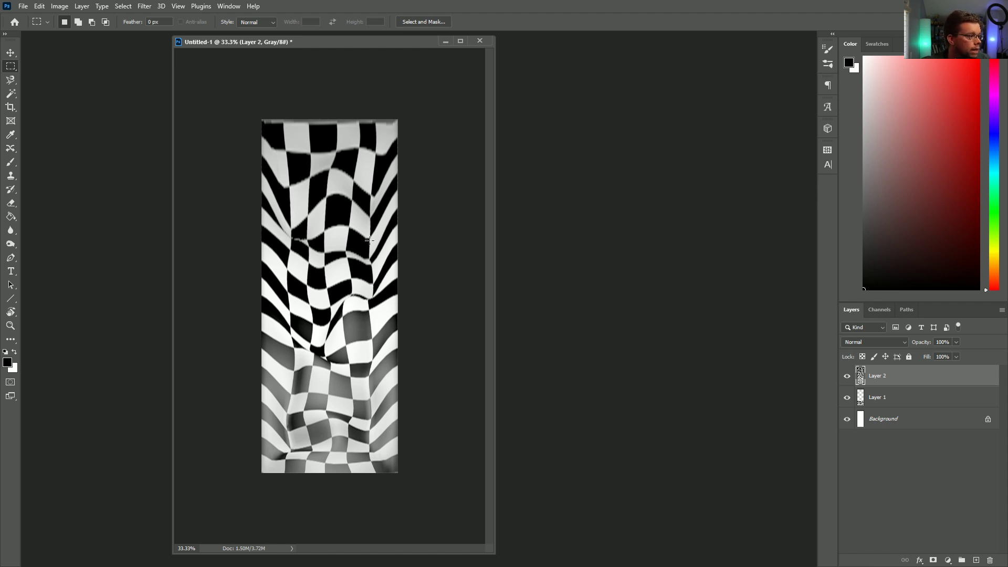
Step: Switch back to Cinema 4D, turn off the flat textured plane and turn on the deformed floor plane
{"action": "key", "text": "alt+Tab"}
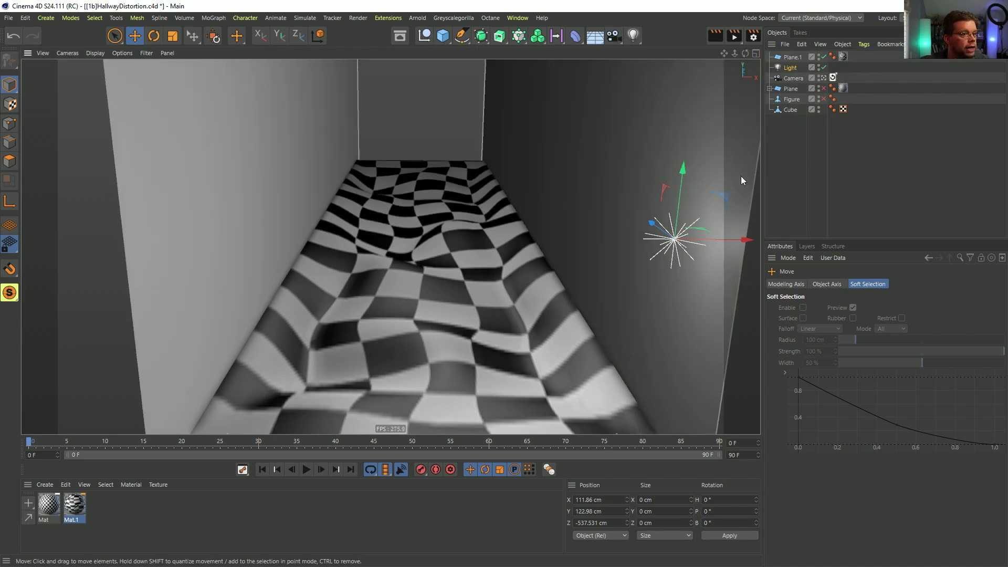
{"action": "left_click", "coordinate": [824, 57]}
{"action": "left_click", "coordinate": [824, 88]}
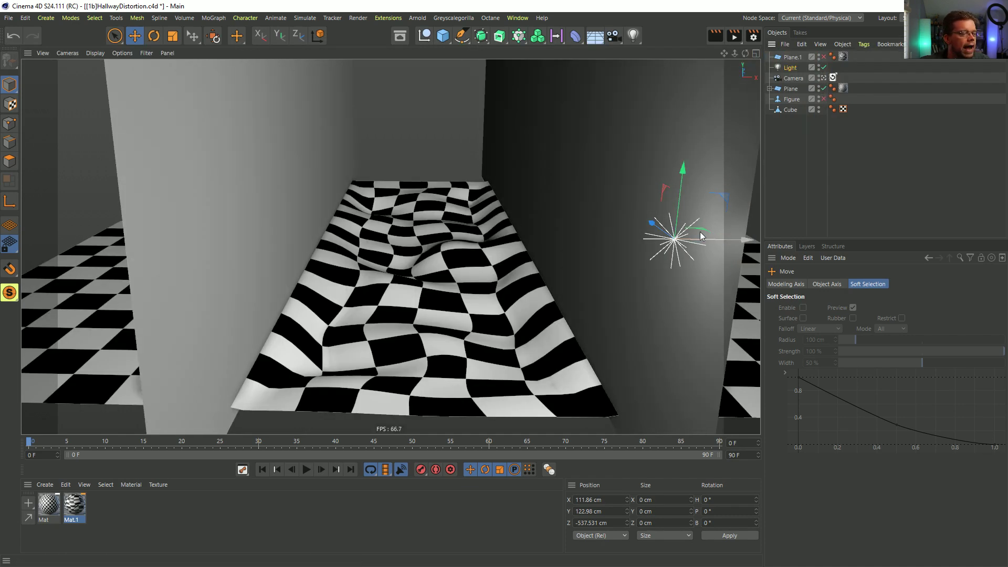
Step: Move the light across to the left wall and higher, at about X -104 and Y 191 cm
{"action": "key", "text": "z"}
{"action": "left_click_drag", "start_coordinate": [716, 198], "coordinate": [208, 143]}
{"action": "key", "text": "z"}
Step: Duplicate the light and move the copy farther down the corridor, to about Z 9 cm
{"action": "left_click_drag", "start_coordinate": [791, 67], "coordinate": [791, 75], "text": "ctrl"}
{"action": "middle_click_drag", "start_coordinate": [332, 98], "coordinate": [315, 124], "text": "alt"}
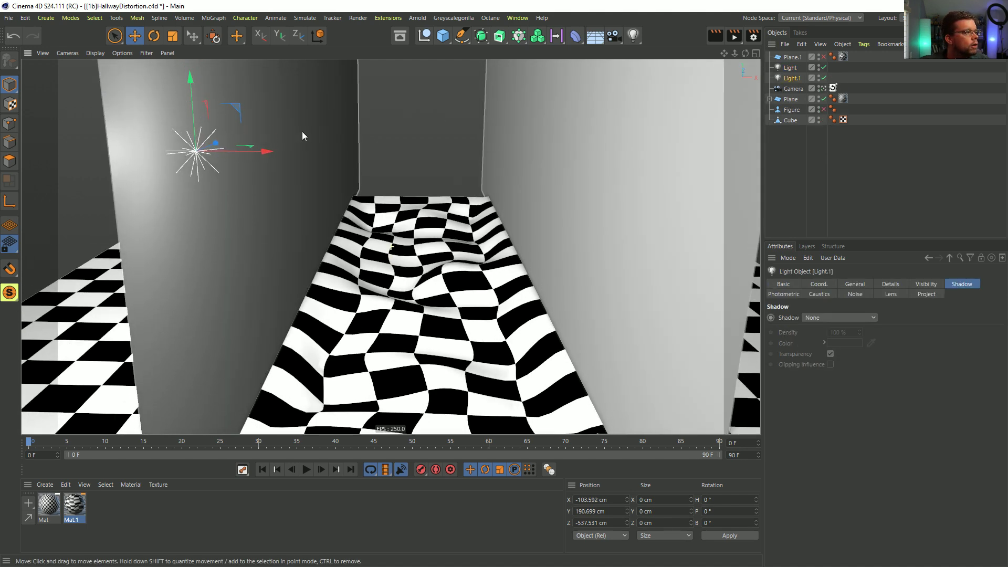
{"action": "left_click_drag", "start_coordinate": [208, 126], "coordinate": [420, 294]}
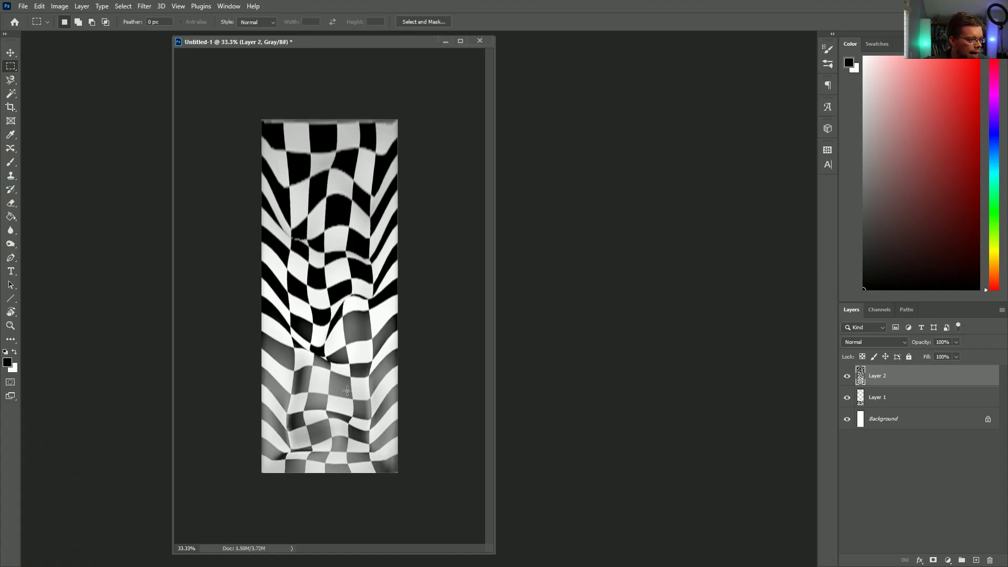
Step: Return to Cinema 4D, select the original light and examine the deformed floor from a low angle
{"action": "key", "text": "alt+Tab"}
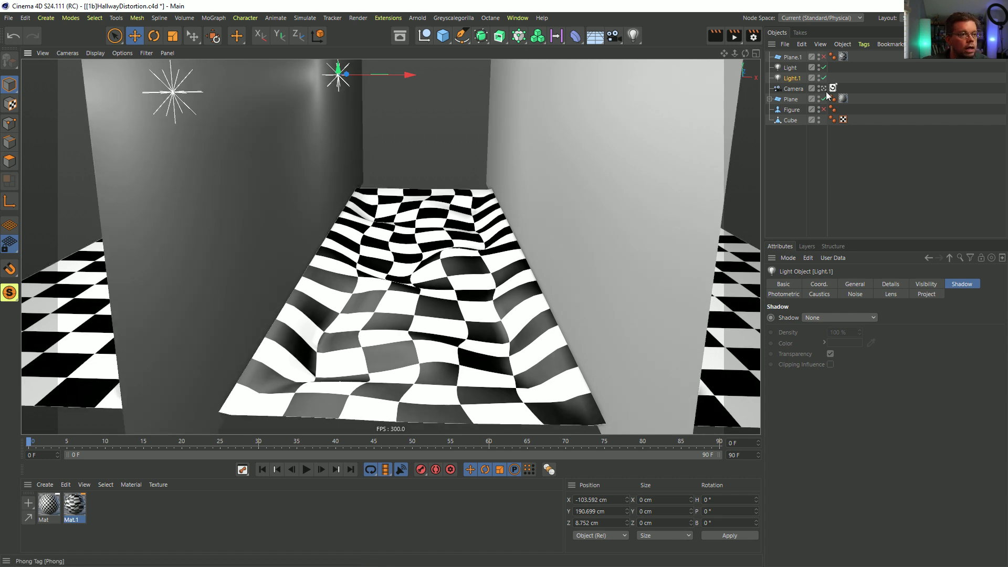
{"action": "left_click", "coordinate": [793, 69]}
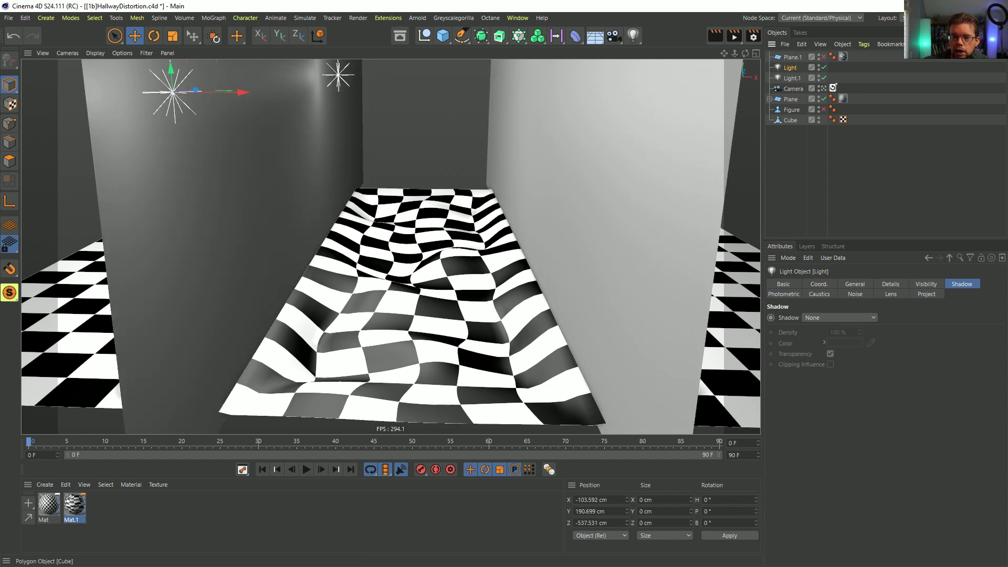
{"action": "left_click_drag", "start_coordinate": [547, 353], "coordinate": [495, 301], "text": "alt"}
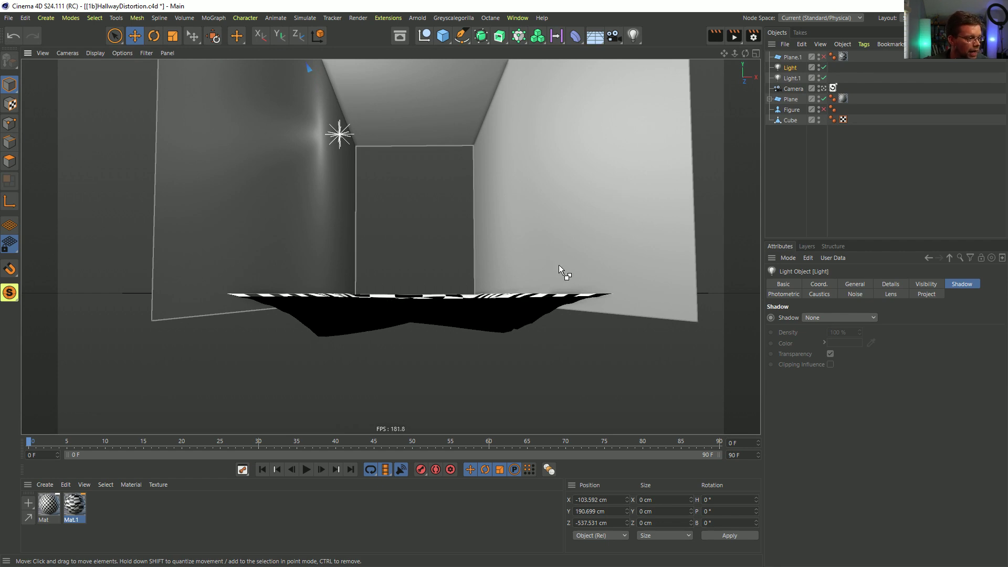
{"action": "key", "text": "ctrl+shift+z"}
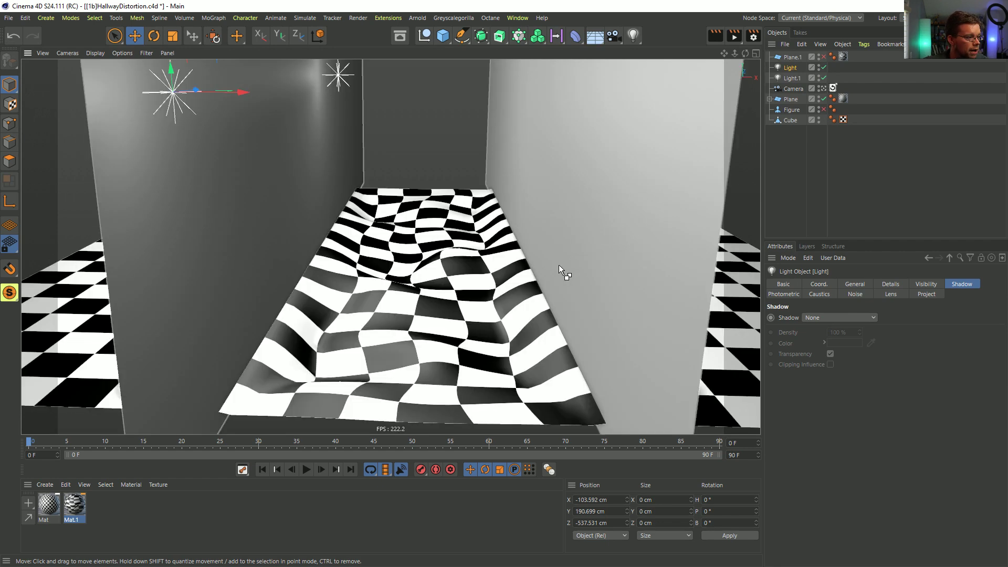
Step: Turn off the deformed floor plane and turn the flat textured plane back on
{"action": "left_click", "coordinate": [825, 100]}
{"action": "left_click", "coordinate": [824, 57]}
Step: Examine the flat textured floor from both ends of the corridor to judge the distortion illusion
{"action": "left_click_drag", "start_coordinate": [521, 288], "coordinate": [396, 153], "text": "alt"}
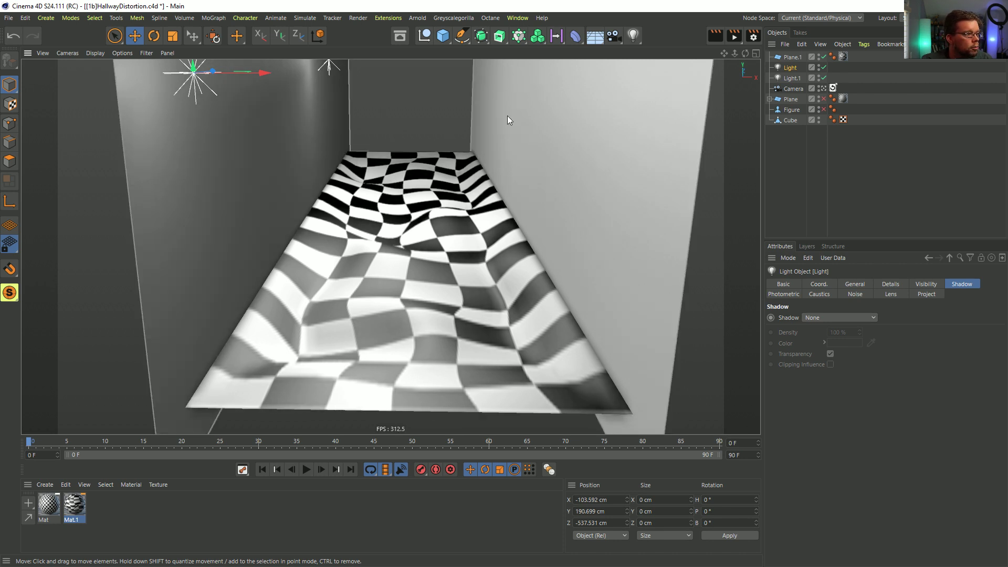
{"action": "middle_click_drag", "start_coordinate": [430, 149], "coordinate": [423, 210], "text": "alt"}
{"action": "left_click_drag", "start_coordinate": [402, 235], "coordinate": [377, 270], "text": "alt"}
{"action": "scroll", "coordinate": [397, 248], "scroll_direction": "up", "scroll_amount": 4}
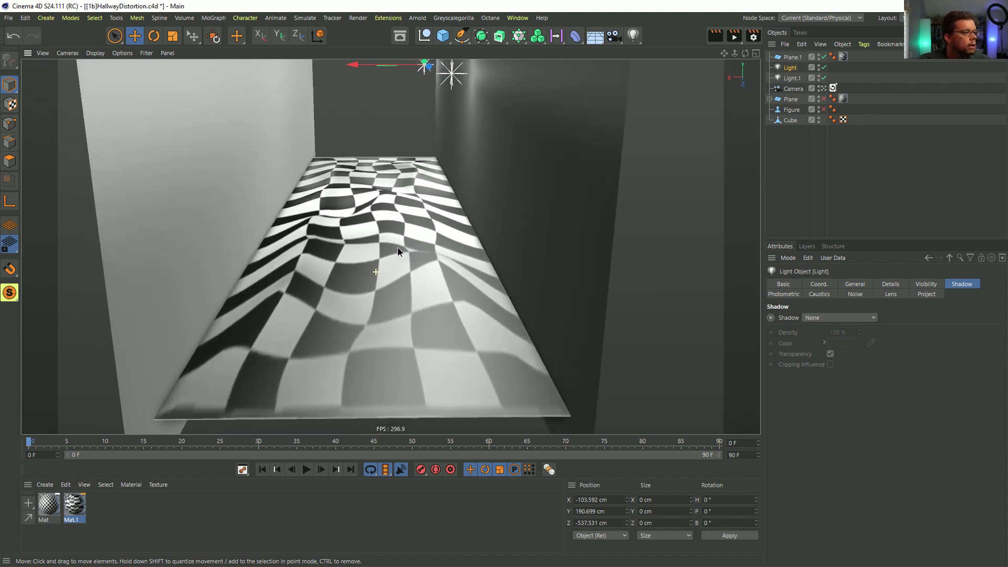
{"action": "middle_click_drag", "start_coordinate": [408, 164], "coordinate": [402, 212], "text": "alt"}
{"action": "left_click_drag", "start_coordinate": [402, 211], "coordinate": [351, 199], "text": "alt"}
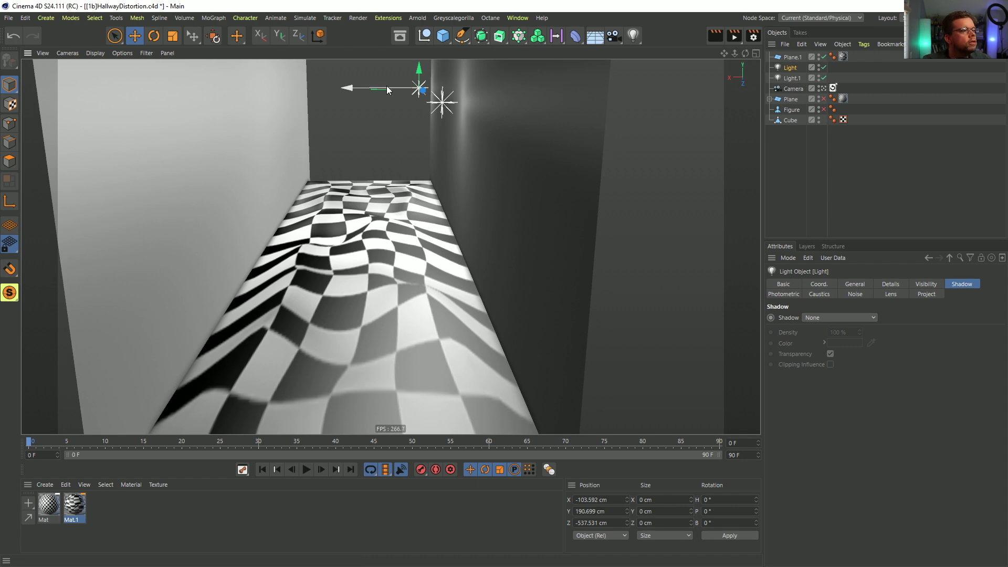
{"action": "left_click_drag", "start_coordinate": [360, 272], "coordinate": [662, 266], "text": "alt"}
{"action": "left_click_drag", "start_coordinate": [432, 278], "coordinate": [418, 256], "text": "alt"}
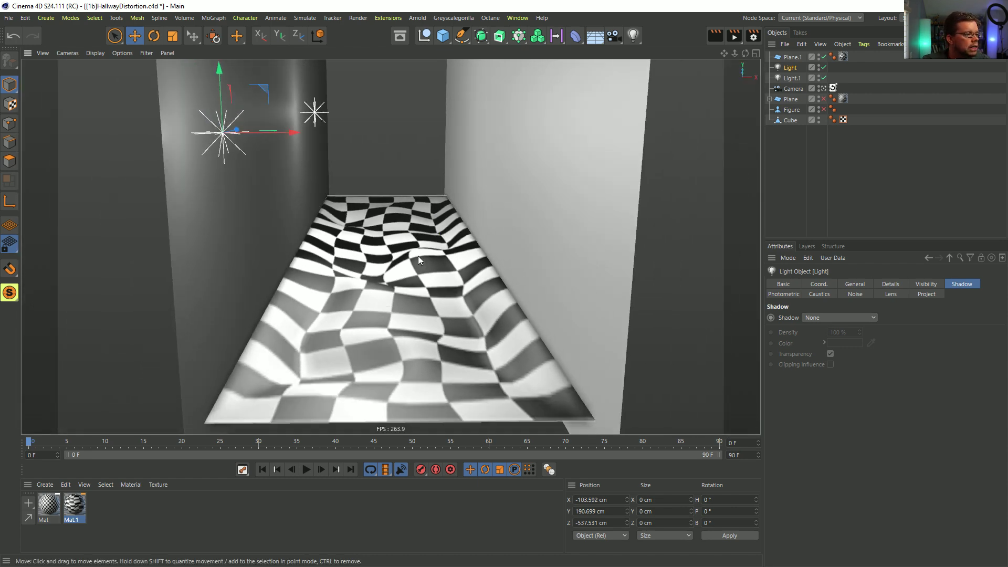
{"action": "scroll", "coordinate": [402, 262], "scroll_direction": "up", "scroll_amount": 5}
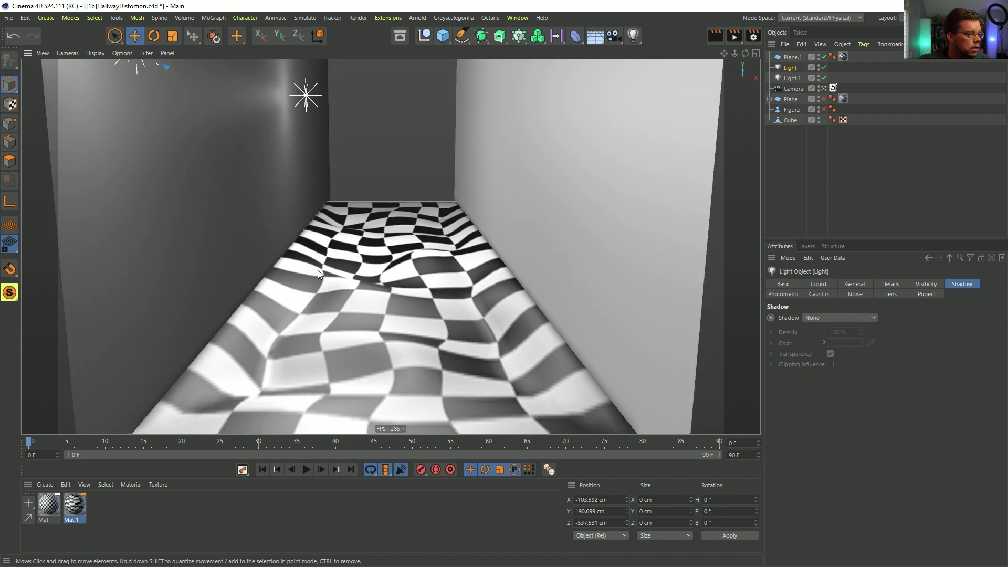
Step: Save the hallway scene and create a new empty project
{"action": "key", "text": "ctrl+s"}
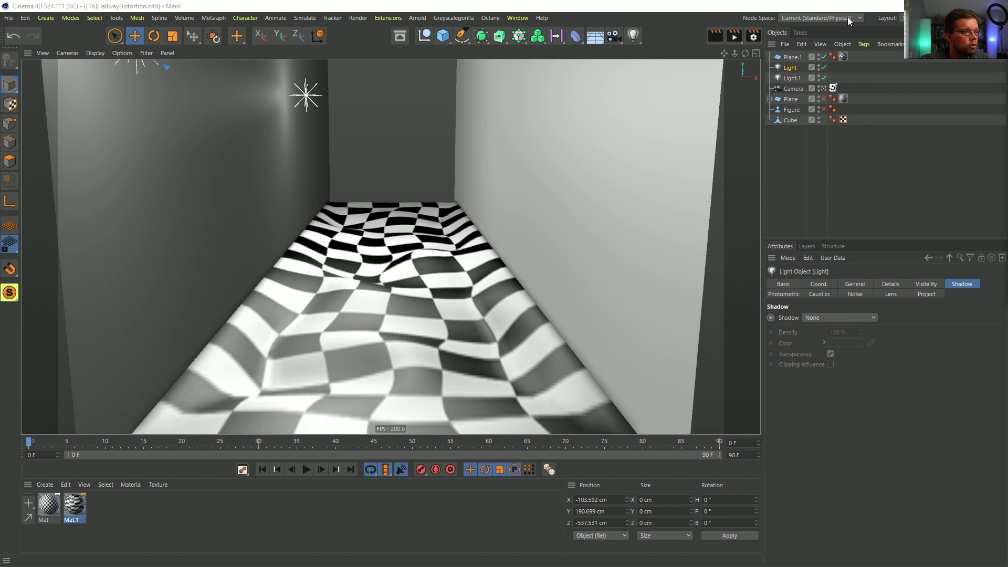
{"action": "key", "text": "ctrl+n"}
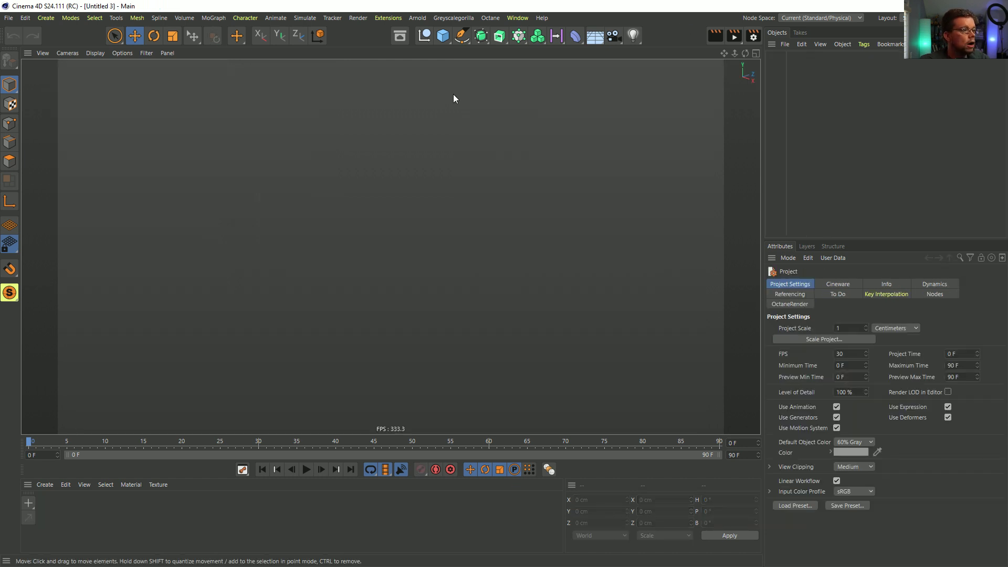
Step: Add a cube and set its X, Y and Z segments to 11 each
{"action": "left_click", "coordinate": [443, 35]}
{"action": "left_click", "coordinate": [473, 50]}
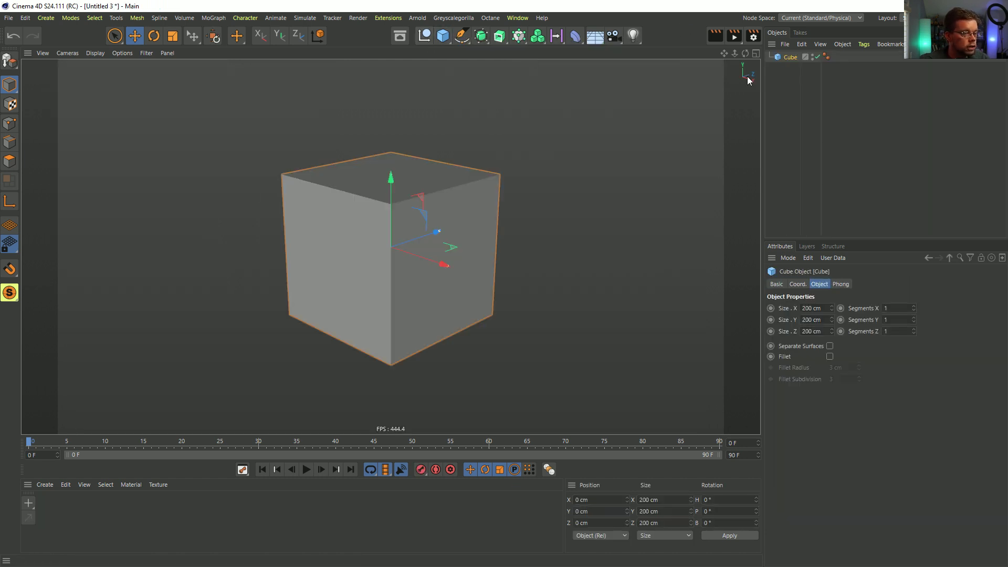
{"action": "double_click", "coordinate": [898, 308]}
{"action": "type", "text": "11"}
{"action": "key", "text": "Tab"}
{"action": "type", "text": "11"}
{"action": "key", "text": "Tab"}
{"action": "type", "text": "11"}
{"action": "key", "text": "Return"}
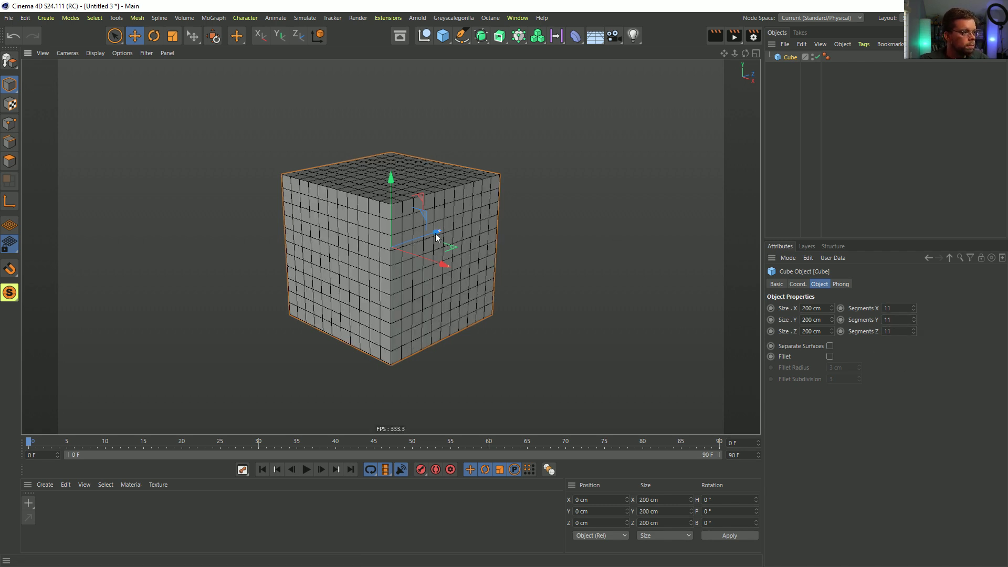
Step: Make the cube editable and add a Mesh deformer as its child, expanding the deformer's Advanced settings
{"action": "key", "text": "c"}
{"action": "left_click", "coordinate": [772, 56]}
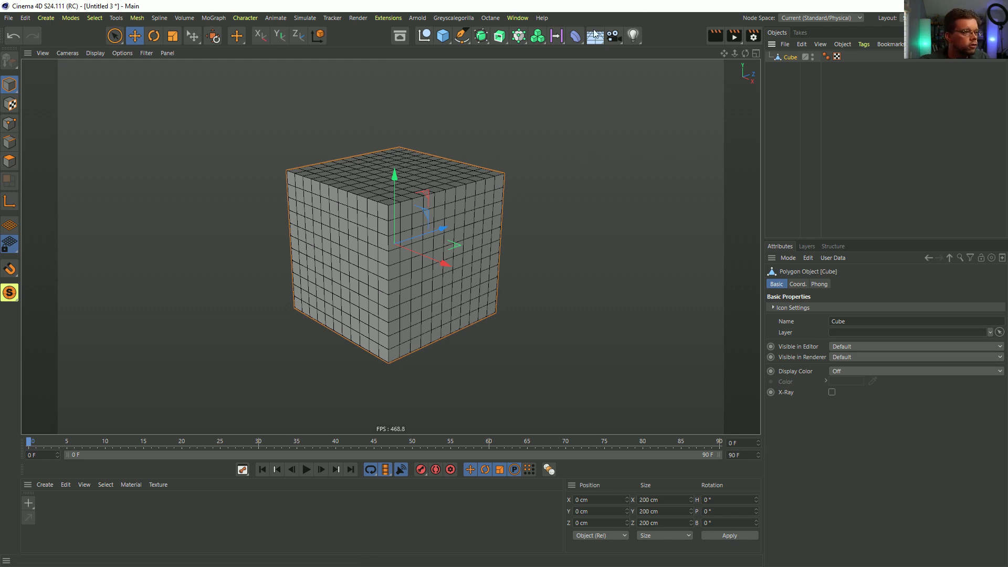
{"action": "left_click_drag", "start_coordinate": [575, 35], "coordinate": [739, 177]}
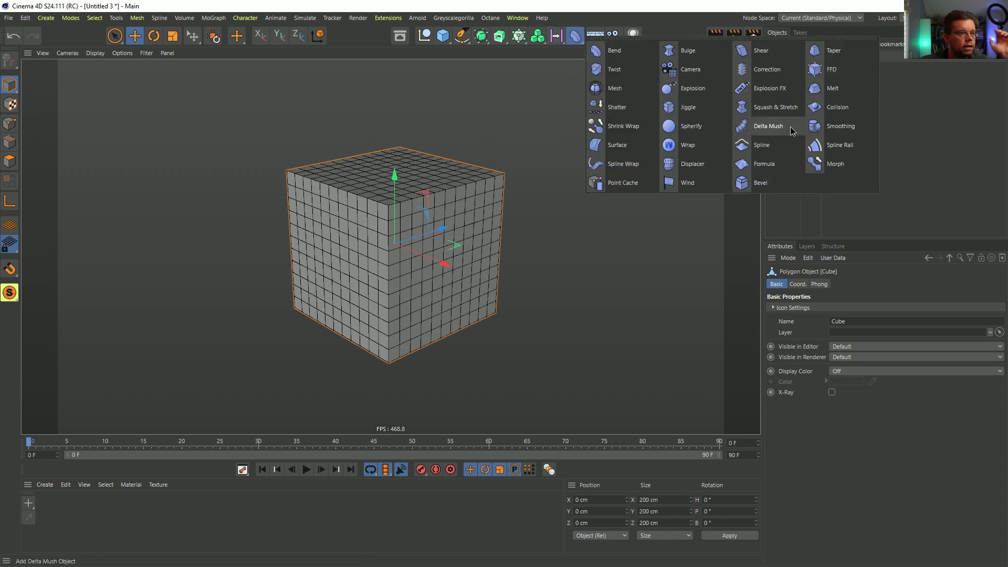
{"action": "left_click", "coordinate": [612, 89]}
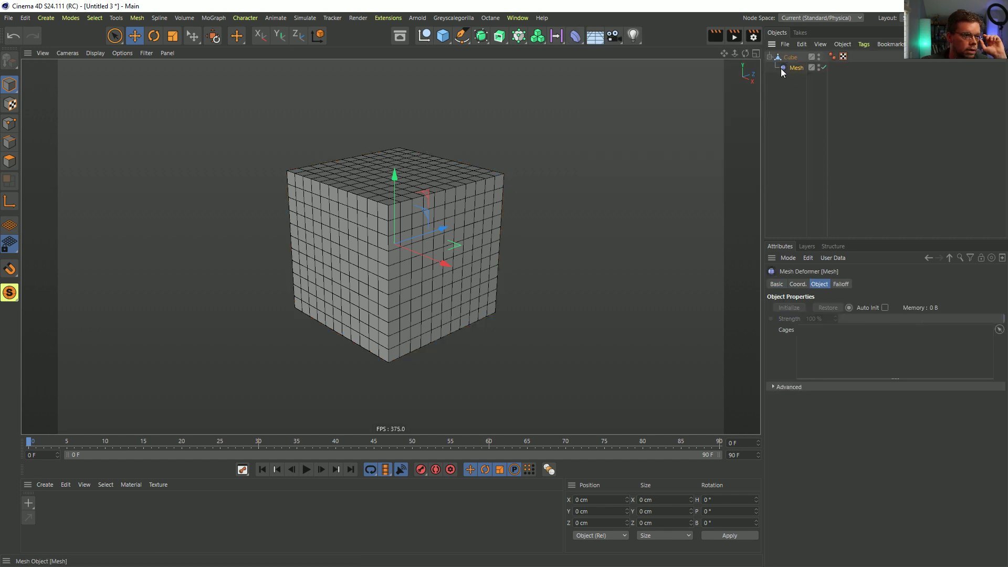
{"action": "left_click", "coordinate": [807, 285]}
{"action": "left_click", "coordinate": [821, 287]}
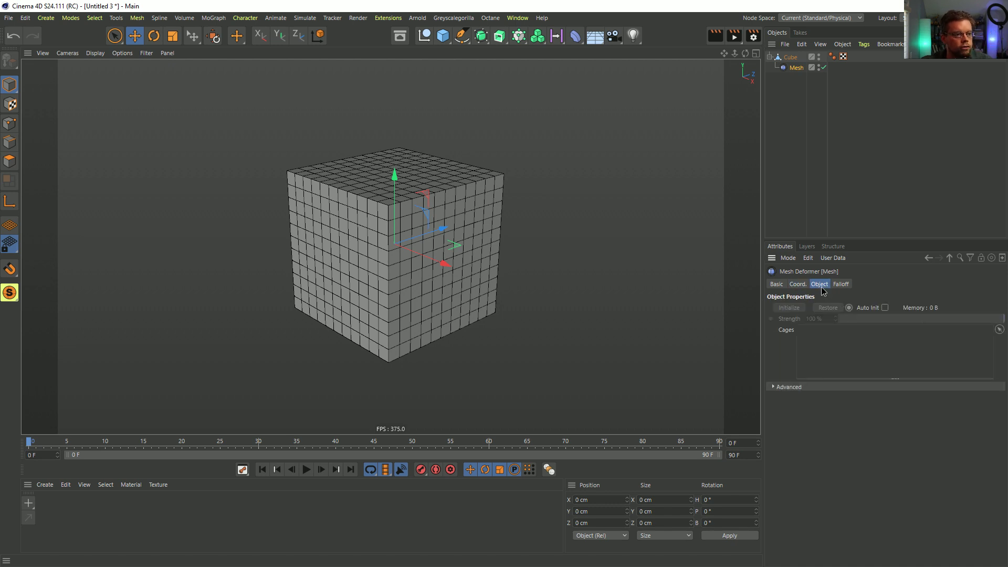
{"action": "left_click", "coordinate": [791, 387]}
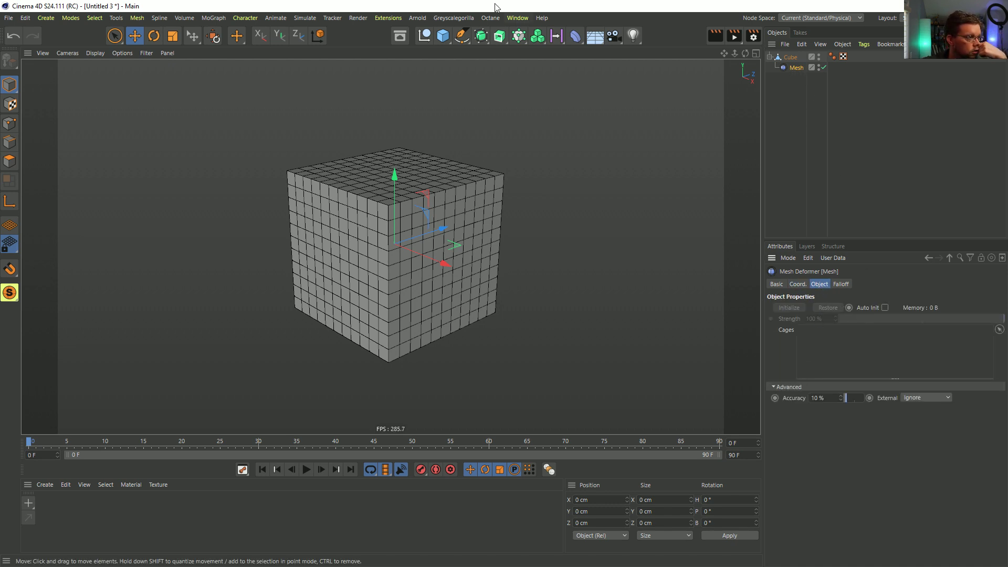
Step: Add a second cube and scale it uniformly to about 210 cm so it encloses the segmented cube
{"action": "left_click", "coordinate": [444, 36]}
{"action": "key", "text": "r"}
{"action": "key", "text": "t"}
{"action": "left_click_drag", "start_coordinate": [525, 209], "coordinate": [548, 207]}
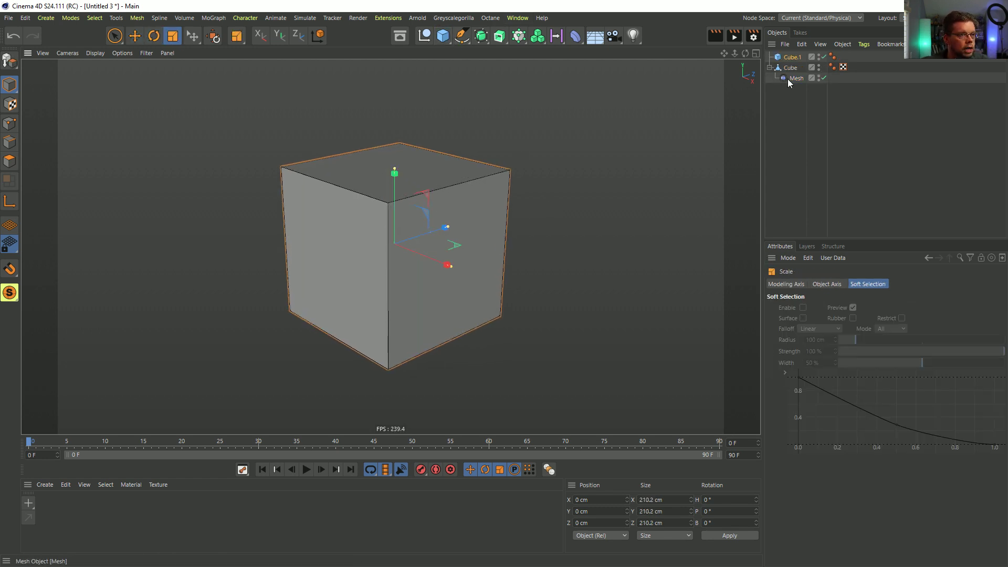
Step: Assign the larger cube as the Mesh deformer's cage and make that cube editable
{"action": "left_click", "coordinate": [787, 79]}
{"action": "left_click_drag", "start_coordinate": [792, 57], "coordinate": [835, 352]}
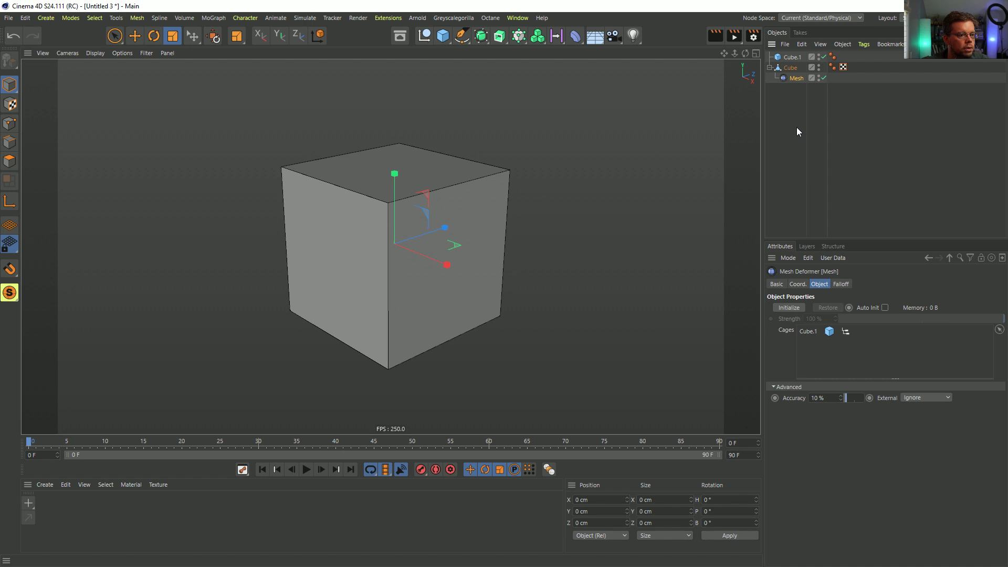
{"action": "left_click", "coordinate": [791, 58]}
{"action": "key", "text": "c"}
Step: Initialize the Mesh deformer on the segmented cube
{"action": "left_click", "coordinate": [796, 78]}
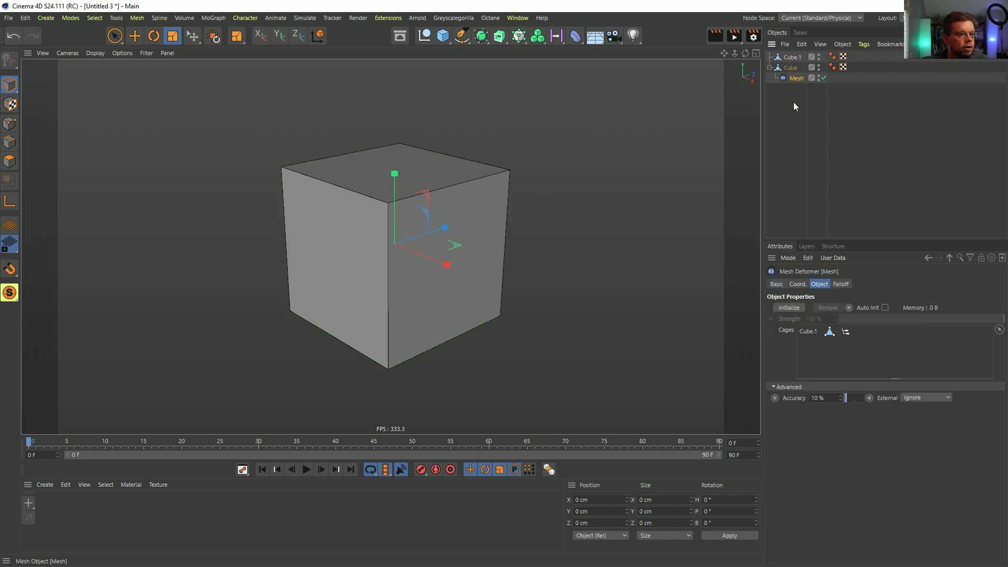
{"action": "left_click", "coordinate": [788, 308]}
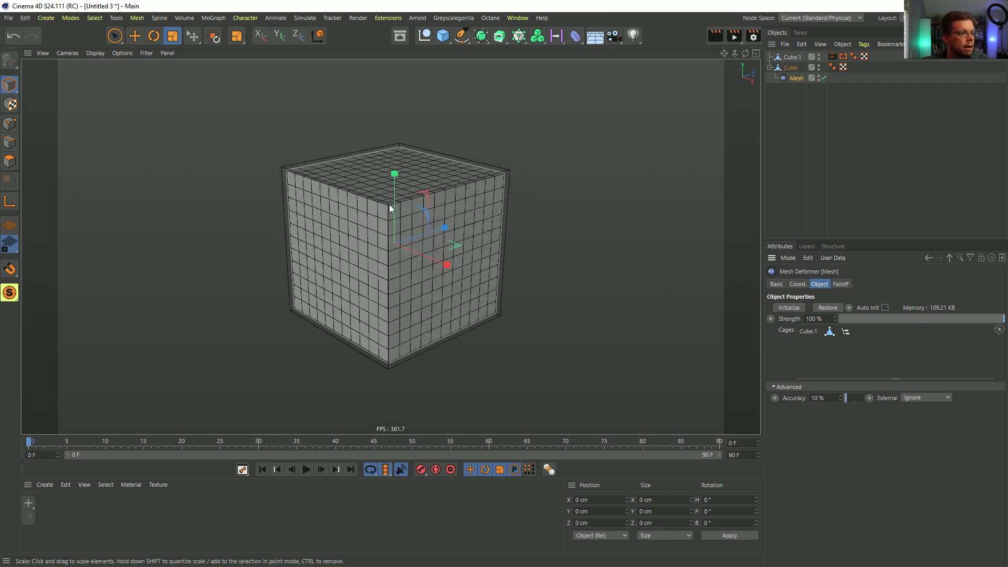
{"action": "left_click_drag", "start_coordinate": [390, 206], "coordinate": [247, 188], "text": "alt"}
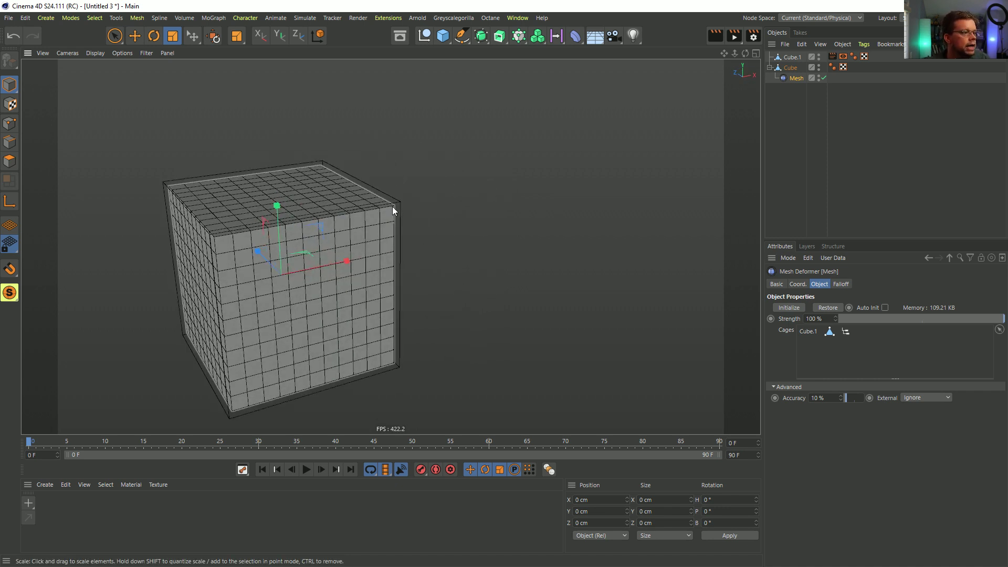
{"action": "left_click_drag", "start_coordinate": [392, 206], "coordinate": [399, 201]}
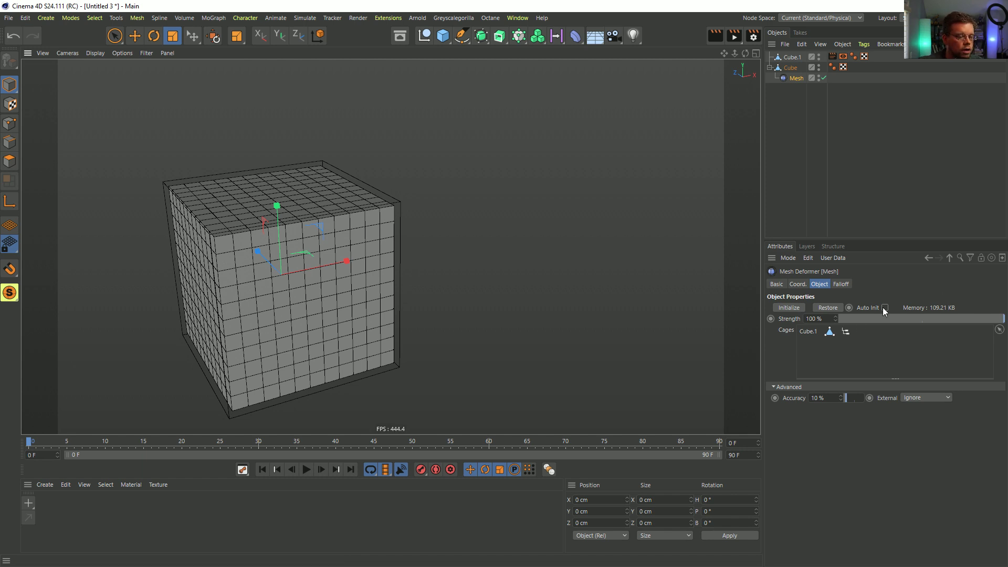
{"action": "left_click", "coordinate": [916, 399]}
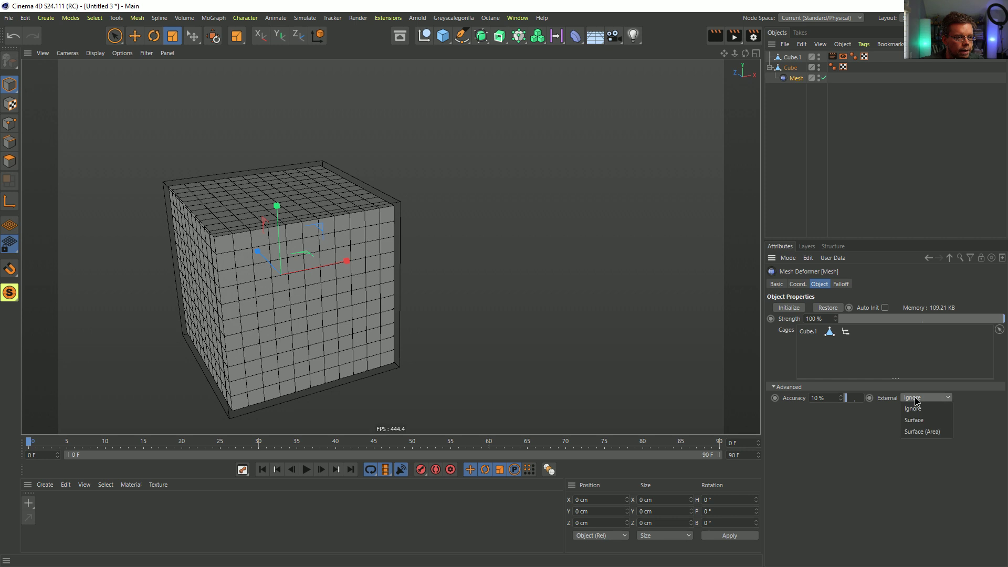
{"action": "left_click", "coordinate": [816, 440]}
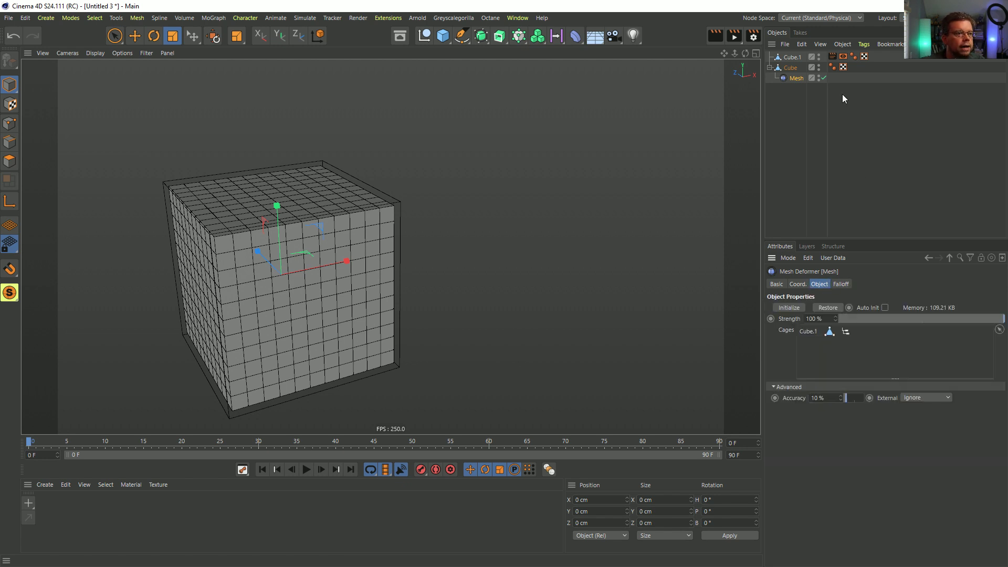
Step: Delete the Mesh deformer and the larger cage cube, keeping only the segmented cube
{"action": "key", "text": "Delete"}
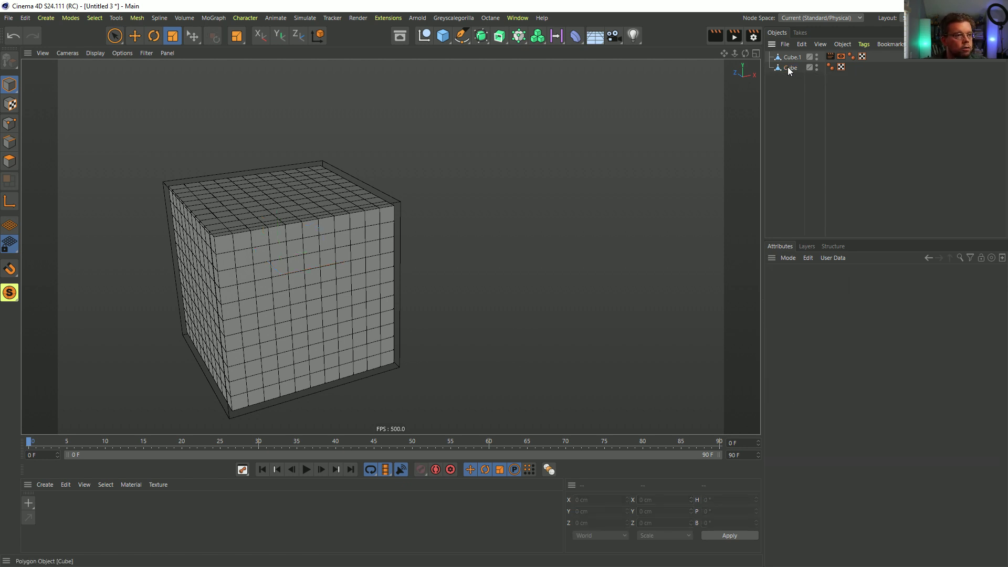
{"action": "left_click", "coordinate": [788, 67]}
{"action": "left_click", "coordinate": [793, 56]}
{"action": "key", "text": "Delete"}
{"action": "left_click", "coordinate": [791, 56]}
Step: Add an FFD deformer and set its grid size to 200 cm on X, Y and Z
{"action": "left_click", "coordinate": [575, 35]}
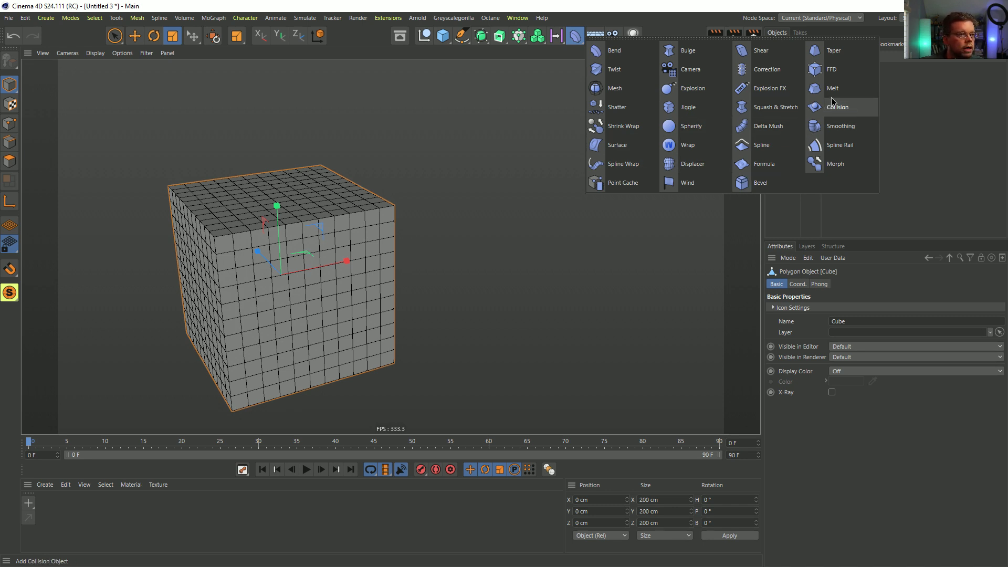
{"action": "left_click", "coordinate": [833, 69]}
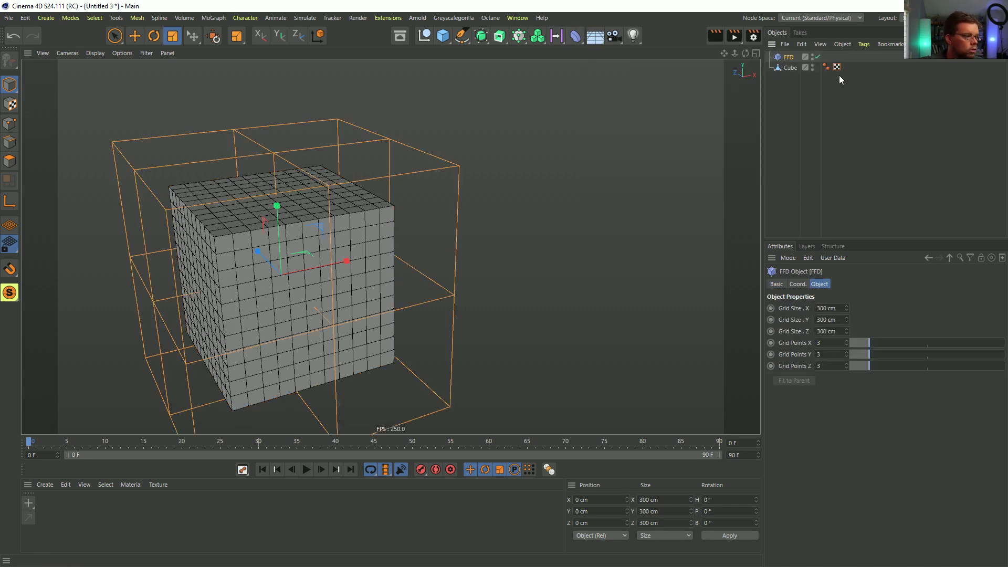
{"action": "double_click", "coordinate": [819, 308]}
{"action": "type", "text": "200"}
{"action": "key", "text": "Return"}
{"action": "double_click", "coordinate": [818, 320]}
{"action": "type", "text": "200"}
{"action": "key", "text": "Tab"}
{"action": "type", "text": "200"}
{"action": "key", "text": "Return"}
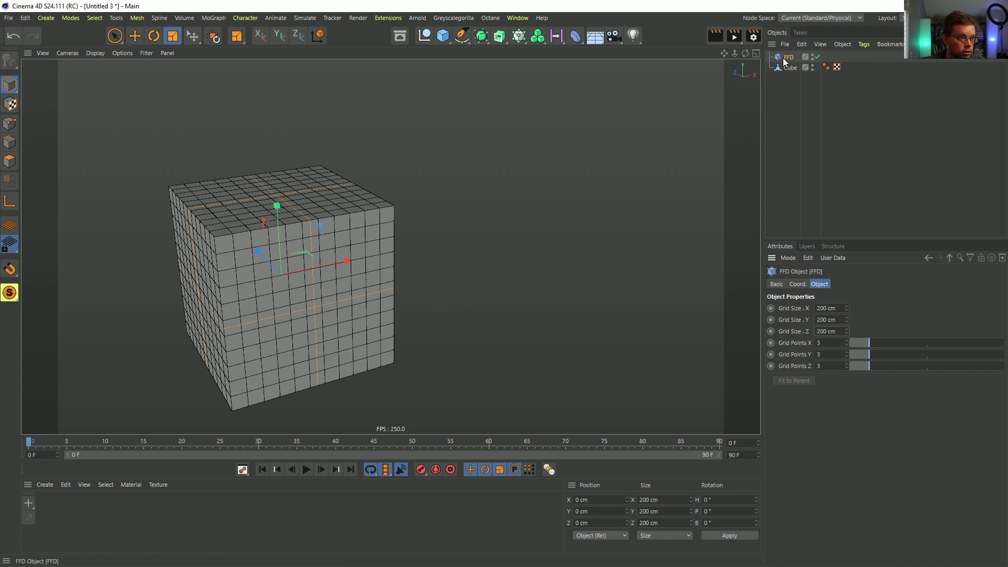
Step: Set the FFD grid points to 5 on all three axes and make the deformer a child of the cube
{"action": "double_click", "coordinate": [817, 343]}
{"action": "type", "text": "5"}
{"action": "key", "text": "Tab"}
{"action": "type", "text": "5"}
{"action": "key", "text": "Tab"}
{"action": "type", "text": "5"}
{"action": "key", "text": "Return"}
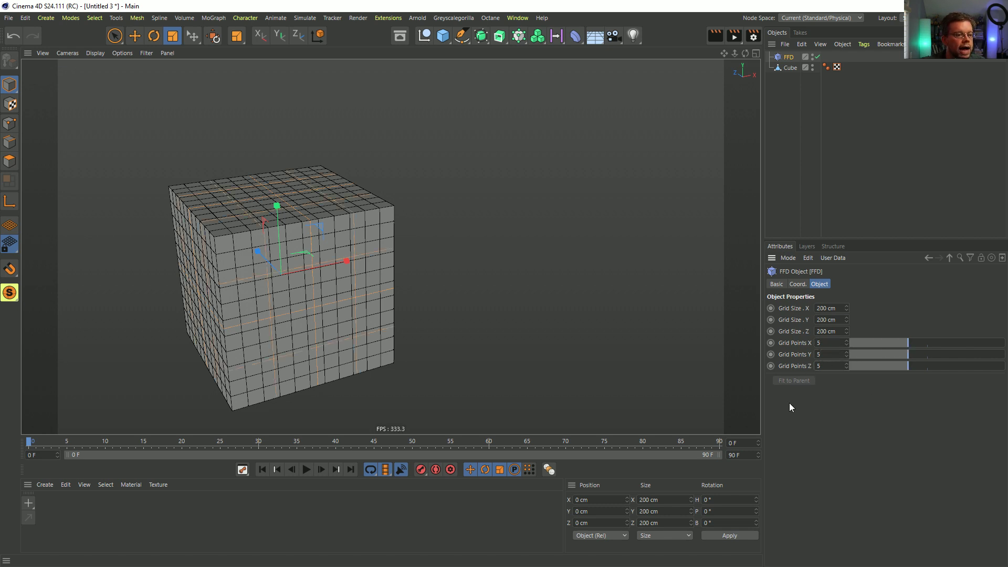
{"action": "left_click_drag", "start_coordinate": [789, 57], "coordinate": [789, 66]}
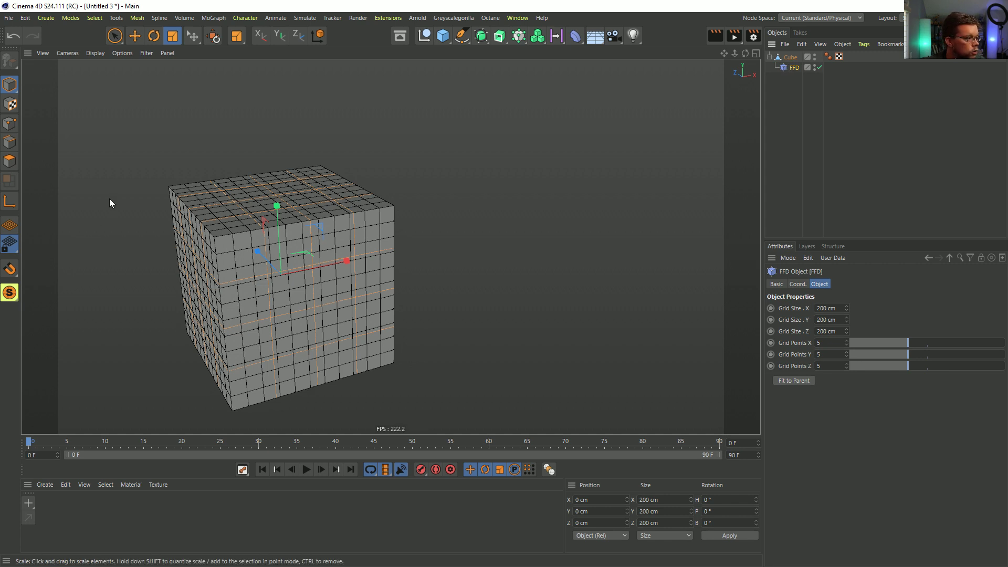
Step: In point mode, pull the FFD's upper front corner point to about X 235, Y 206 and Z -219 cm
{"action": "left_click", "coordinate": [789, 57]}
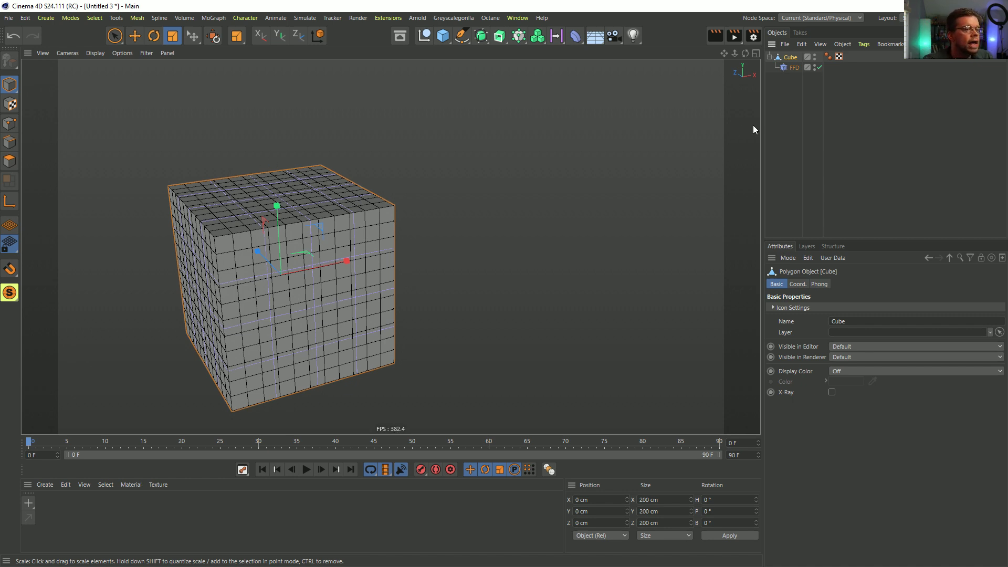
{"action": "left_click", "coordinate": [10, 123]}
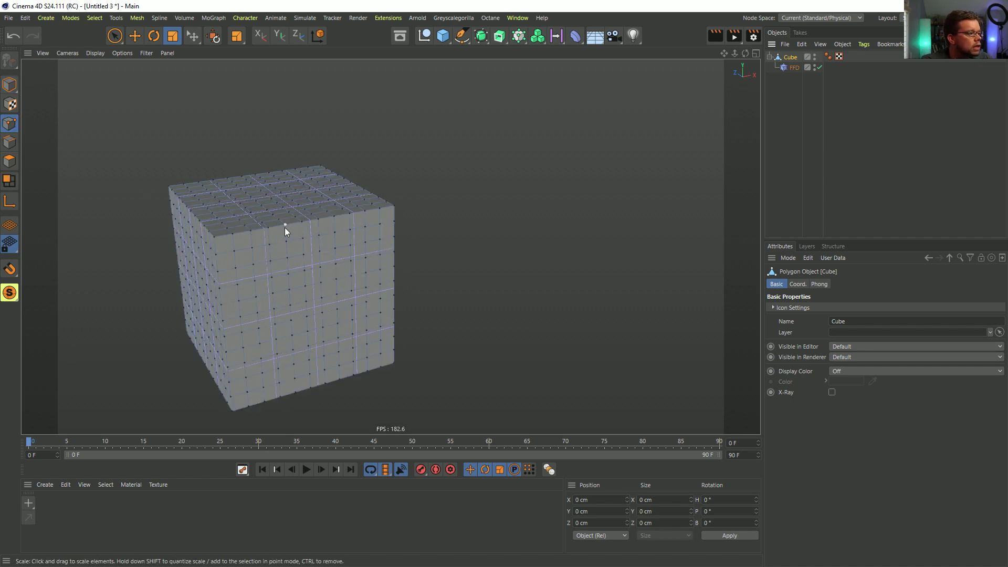
{"action": "left_click", "coordinate": [792, 69]}
{"action": "left_click", "coordinate": [389, 199]}
{"action": "key", "text": "e"}
{"action": "left_click_drag", "start_coordinate": [428, 162], "coordinate": [339, 208]}
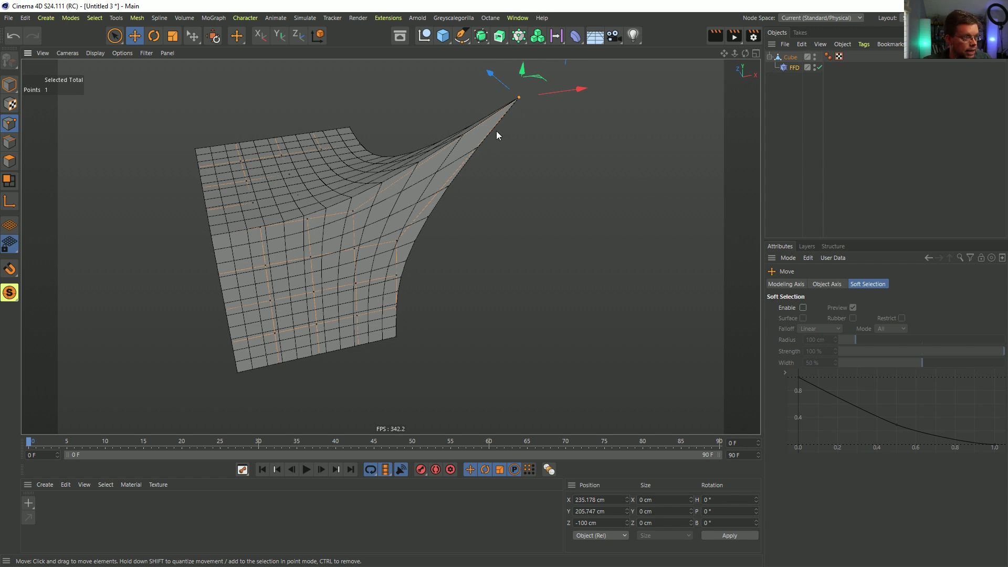
{"action": "left_click_drag", "start_coordinate": [486, 77], "coordinate": [521, 143]}
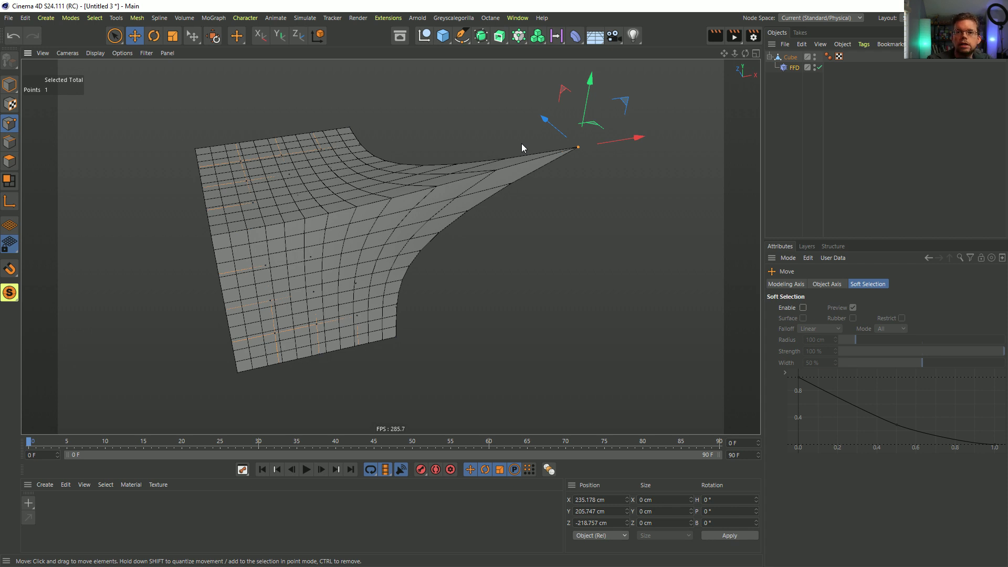
Step: Undo the FFD work and the deletions to restore the Mesh deformer and its cage cube
{"action": "left_click", "coordinate": [791, 68]}
{"action": "key", "text": "ctrl+z"}
{"action": "key", "text": "ctrl+z"}
{"action": "key", "text": "ctrl+z"}
{"action": "left_click", "coordinate": [788, 60]}
{"action": "key", "text": "ctrl+z"}
{"action": "key", "text": "ctrl+z"}
{"action": "key", "text": "ctrl+z"}
{"action": "key", "text": "ctrl+z"}
{"action": "key", "text": "ctrl+z"}
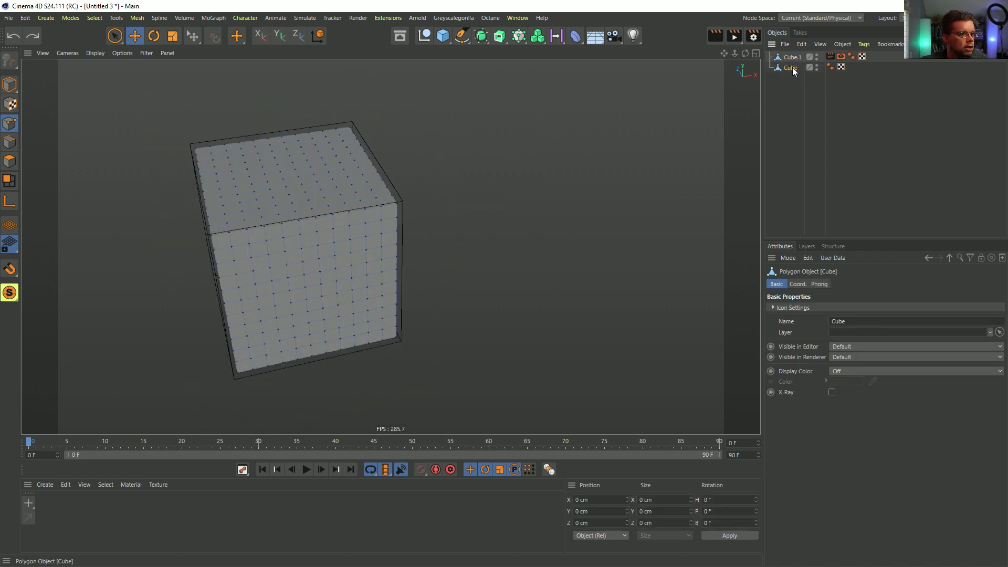
{"action": "key", "text": "ctrl+y"}
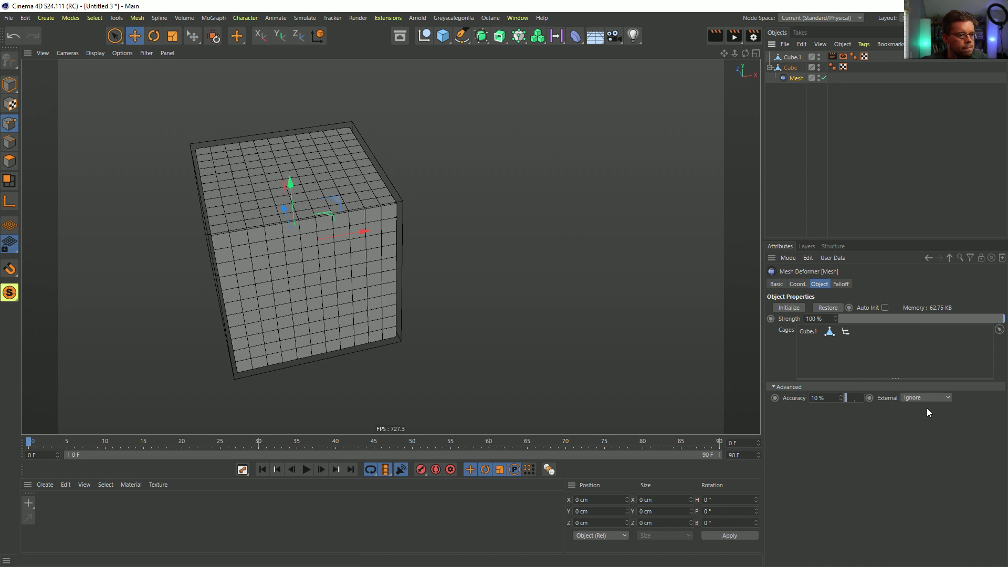
Step: Enable Auto Init on the Mesh deformer and advance the timeline to frame 4
{"action": "left_click", "coordinate": [885, 308]}
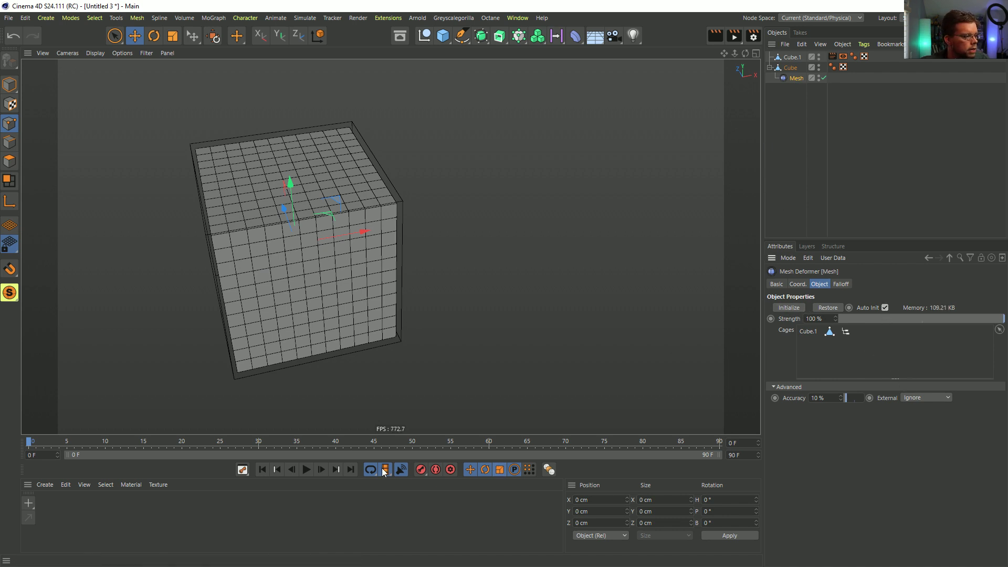
{"action": "left_click", "coordinate": [320, 471]}
{"action": "left_click", "coordinate": [320, 471]}
{"action": "left_click", "coordinate": [320, 473]}
{"action": "left_click", "coordinate": [320, 473]}
{"action": "left_click_drag", "start_coordinate": [329, 332], "coordinate": [382, 280], "text": "alt"}
Step: Add a Pose Morph tag to the cage cube and enable Points mixing
{"action": "left_click", "coordinate": [792, 57]}
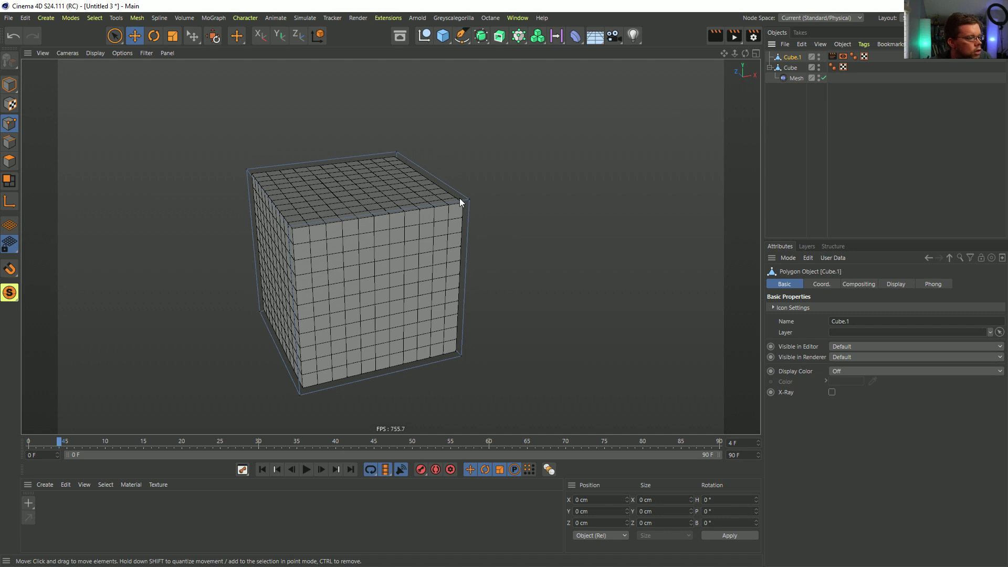
{"action": "right_click", "coordinate": [787, 63]}
{"action": "left_click", "coordinate": [770, 73]}
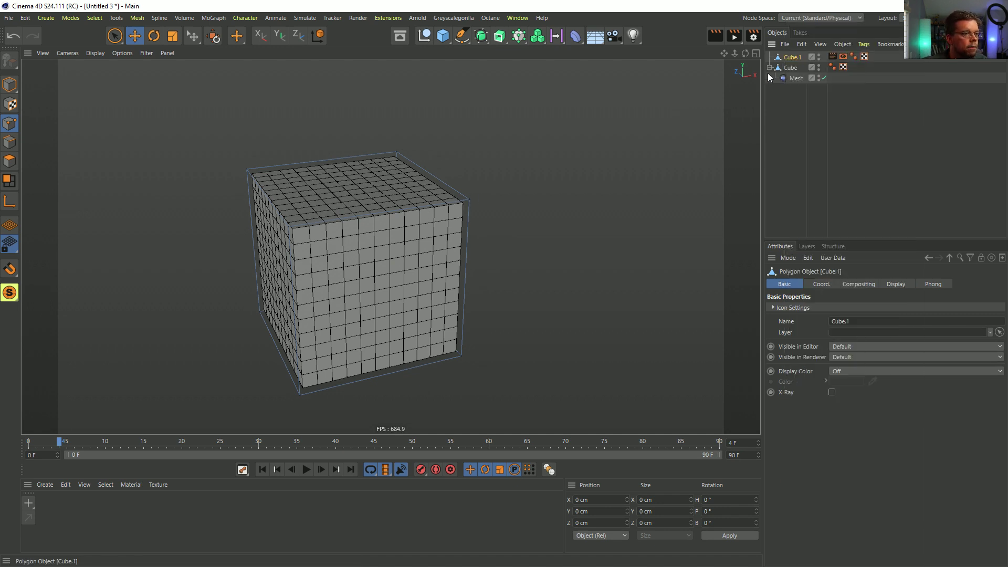
{"action": "right_click", "coordinate": [793, 58]}
{"action": "mouse_move", "coordinate": [798, 58]}
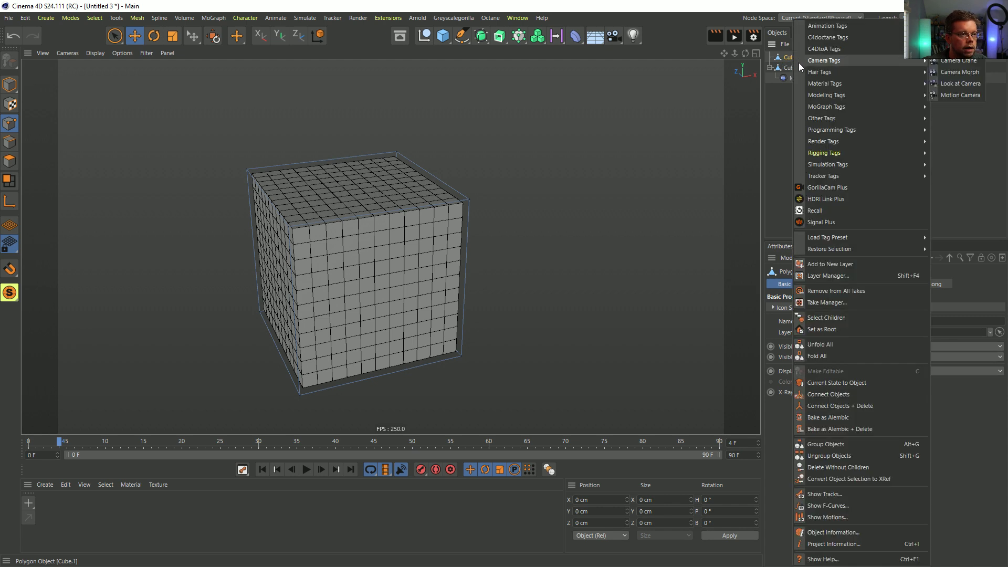
{"action": "mouse_move", "coordinate": [907, 152]}
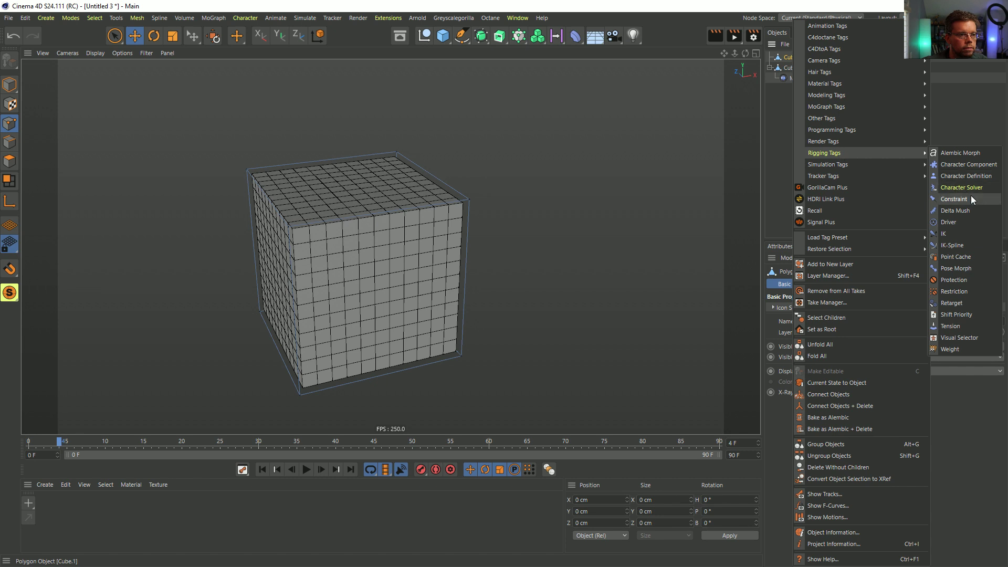
{"action": "left_click", "coordinate": [973, 269]}
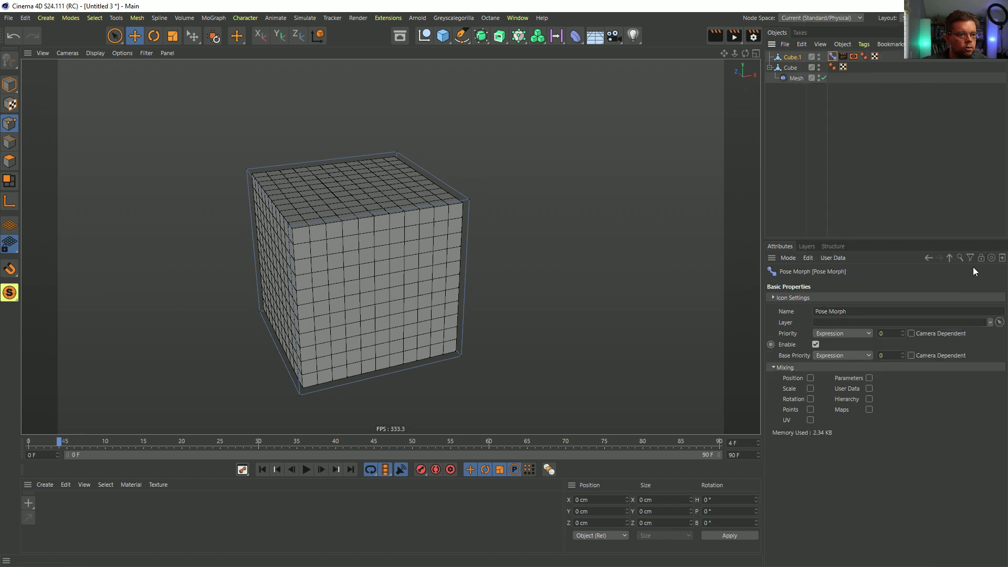
{"action": "left_click", "coordinate": [810, 409]}
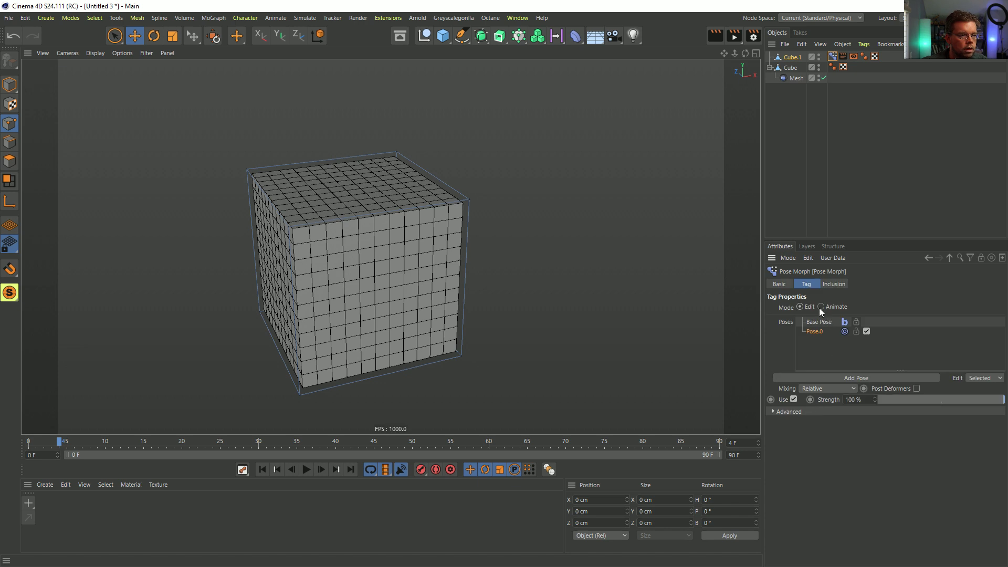
Step: Try to pull the cage's upper front corner point outward in Pose.0, undoing each move
{"action": "left_click", "coordinate": [469, 202]}
{"action": "left_click_drag", "start_coordinate": [512, 193], "coordinate": [682, 182]}
{"action": "left_click_drag", "start_coordinate": [607, 157], "coordinate": [701, 229]}
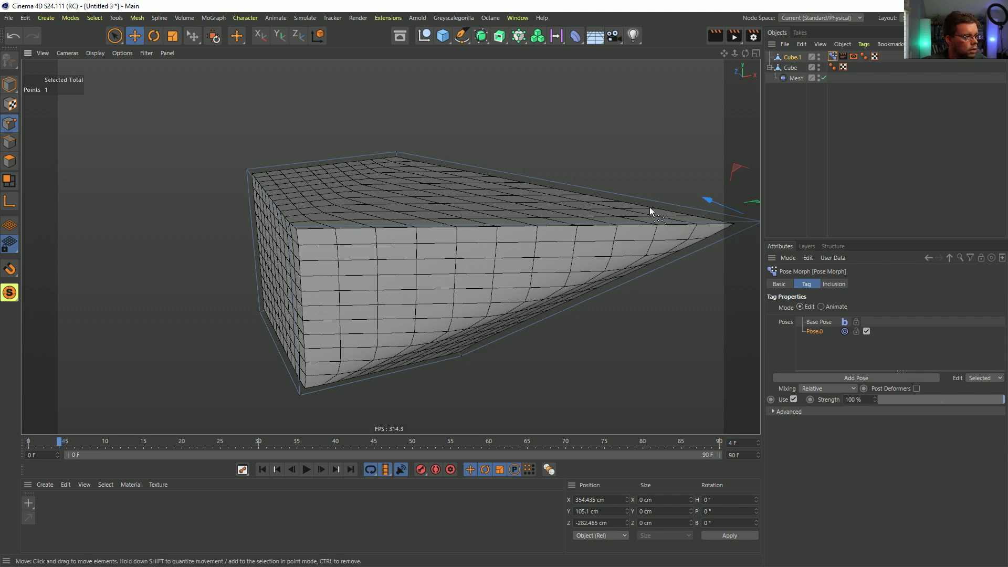
{"action": "key", "text": "ctrl+z"}
{"action": "key", "text": "ctrl+z"}
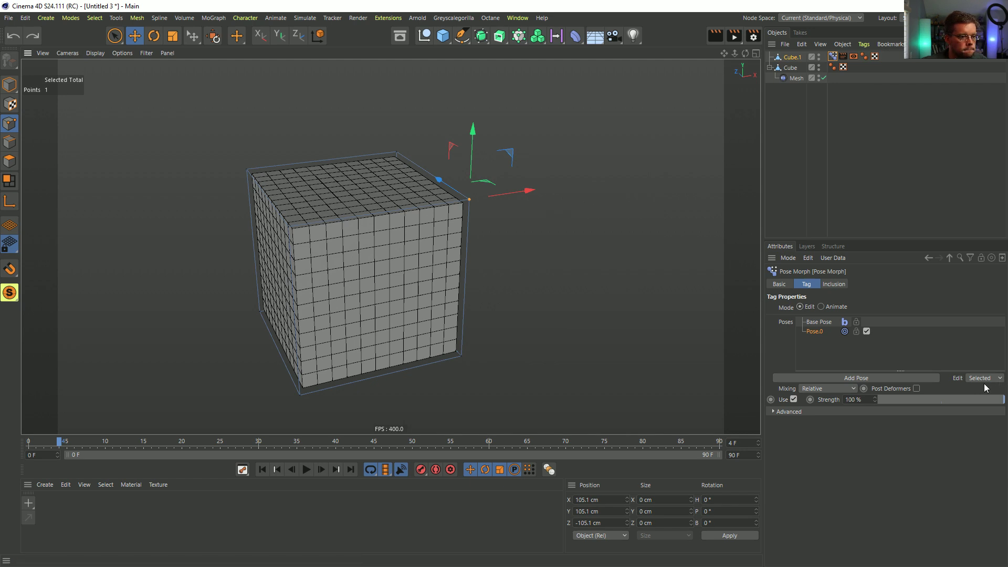
{"action": "left_click", "coordinate": [824, 389]}
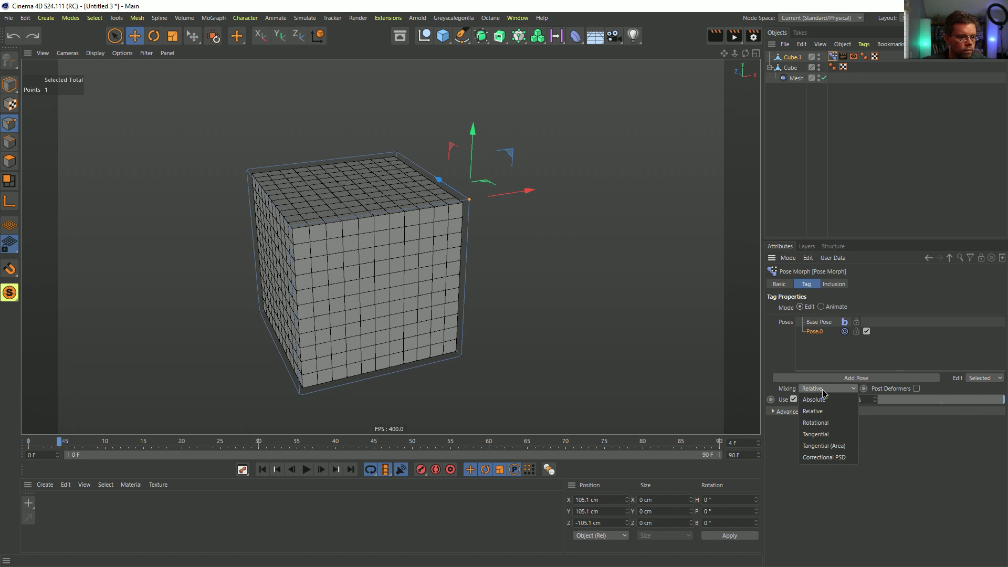
{"action": "left_click", "coordinate": [840, 389]}
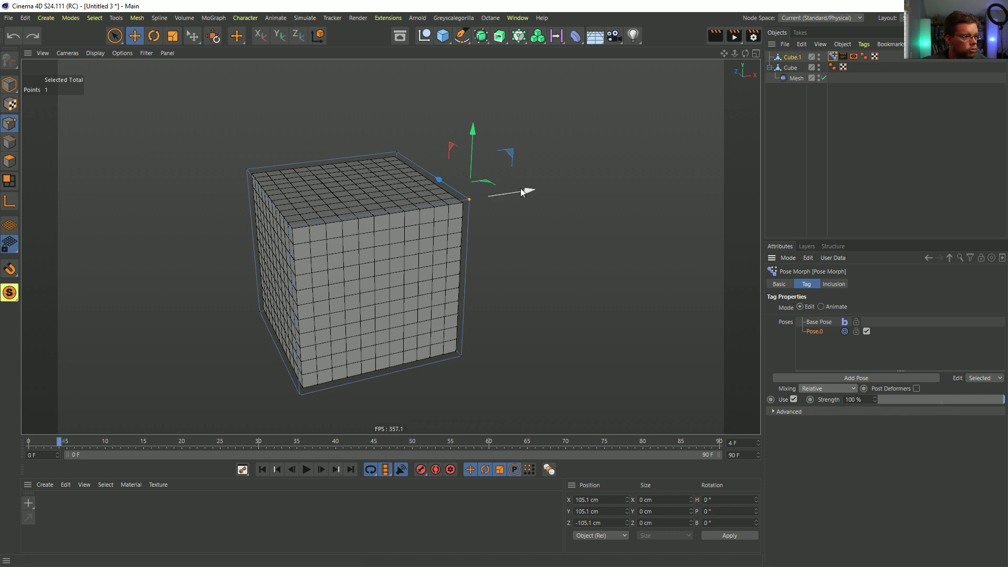
{"action": "left_click_drag", "start_coordinate": [527, 191], "coordinate": [655, 175]}
{"action": "key", "text": "ctrl+z"}
Step: Select the cage's two upper rear corner points and raise them to about Y 257 cm for Pose.0
{"action": "key", "text": "space"}
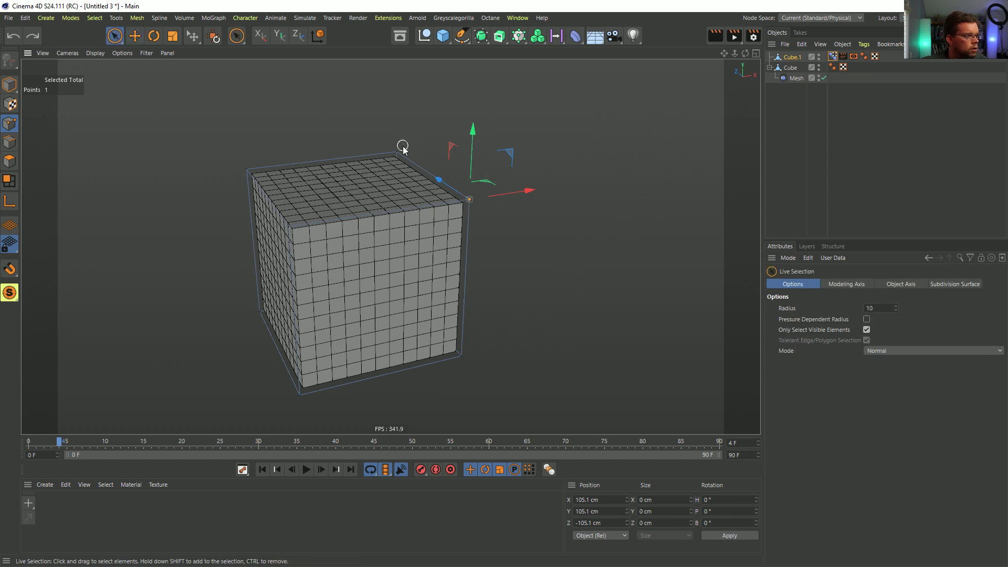
{"action": "left_click", "coordinate": [246, 170], "text": "shift"}
{"action": "left_click_drag", "start_coordinate": [324, 153], "coordinate": [320, 51]}
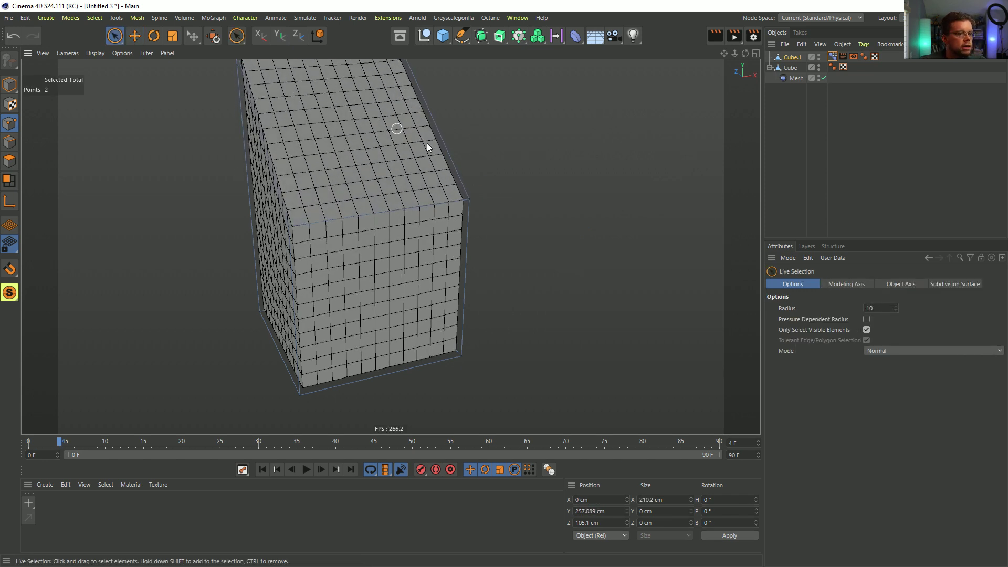
Step: Switch the Pose Morph tag to Animate mode and try out the Pose.0 strength
{"action": "left_click", "coordinate": [833, 56]}
{"action": "left_click", "coordinate": [821, 307]}
{"action": "middle_click_drag", "start_coordinate": [461, 235], "coordinate": [564, 338], "text": "alt"}
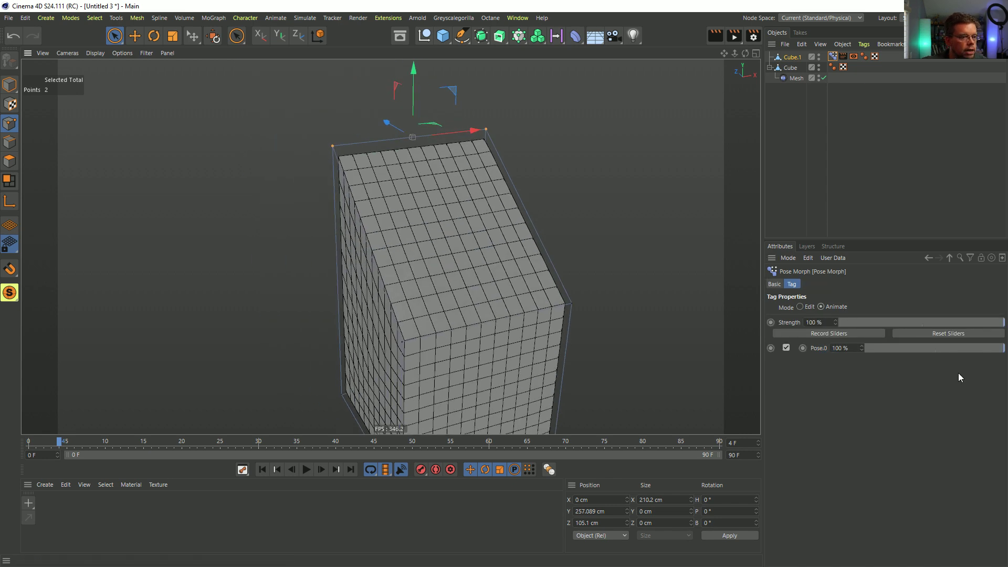
{"action": "left_click_drag", "start_coordinate": [996, 350], "coordinate": [741, 299]}
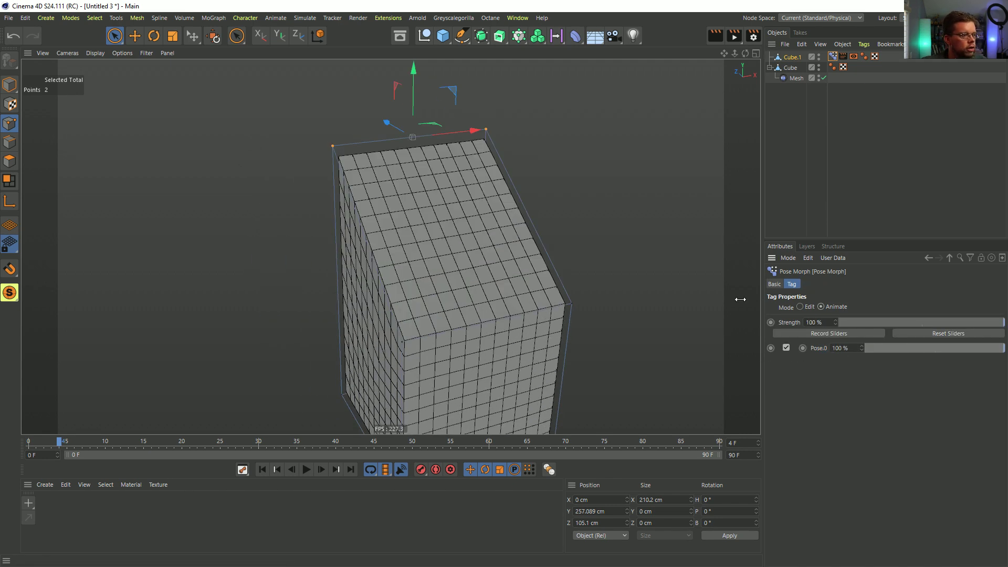
Step: Disable the Mesh deformer under the segmented cube
{"action": "left_click", "coordinate": [795, 79]}
{"action": "left_click", "coordinate": [794, 79]}
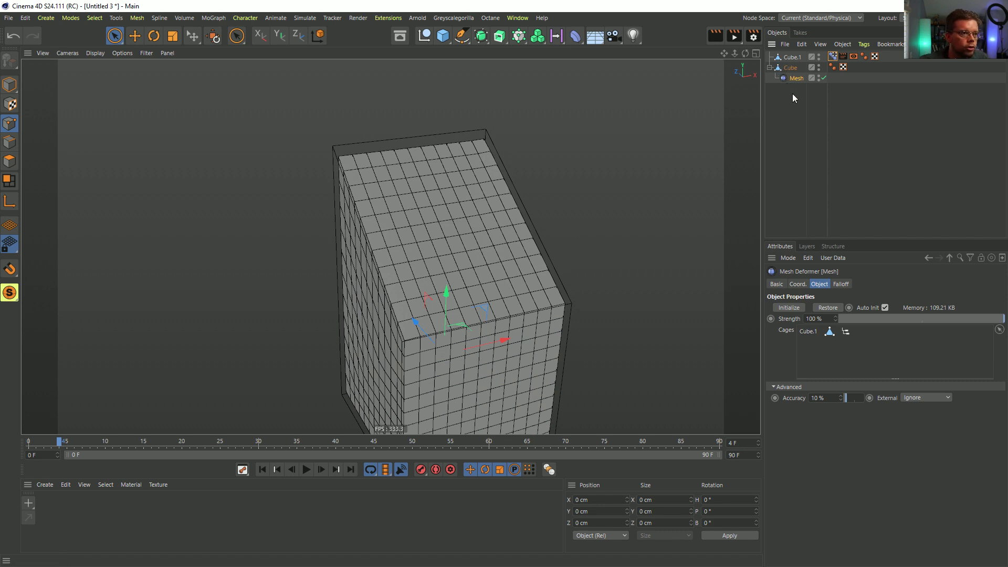
{"action": "left_click", "coordinate": [824, 78]}
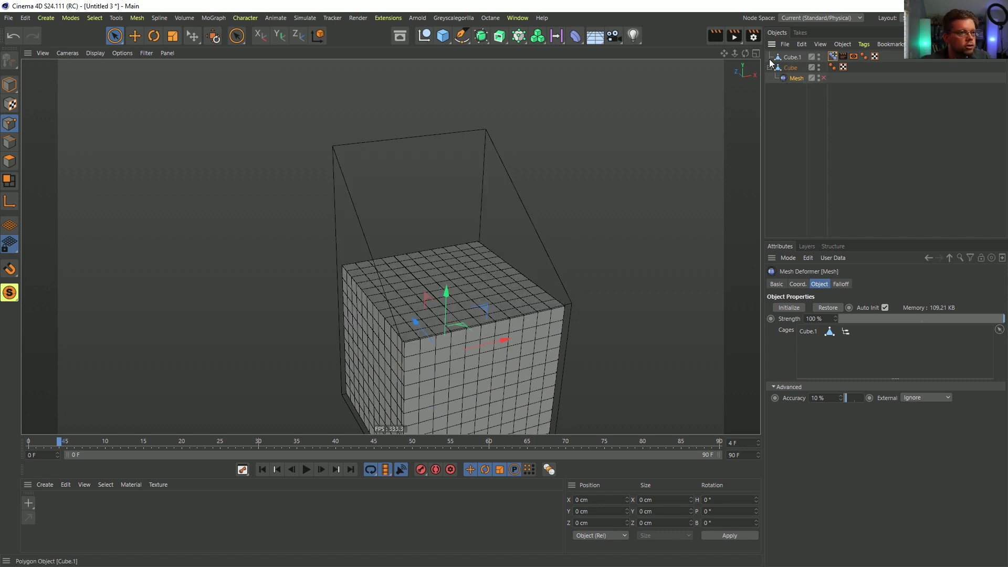
Step: Add a Twist deformer as a child of the segmented cube, above the Mesh deformer
{"action": "left_click", "coordinate": [787, 66]}
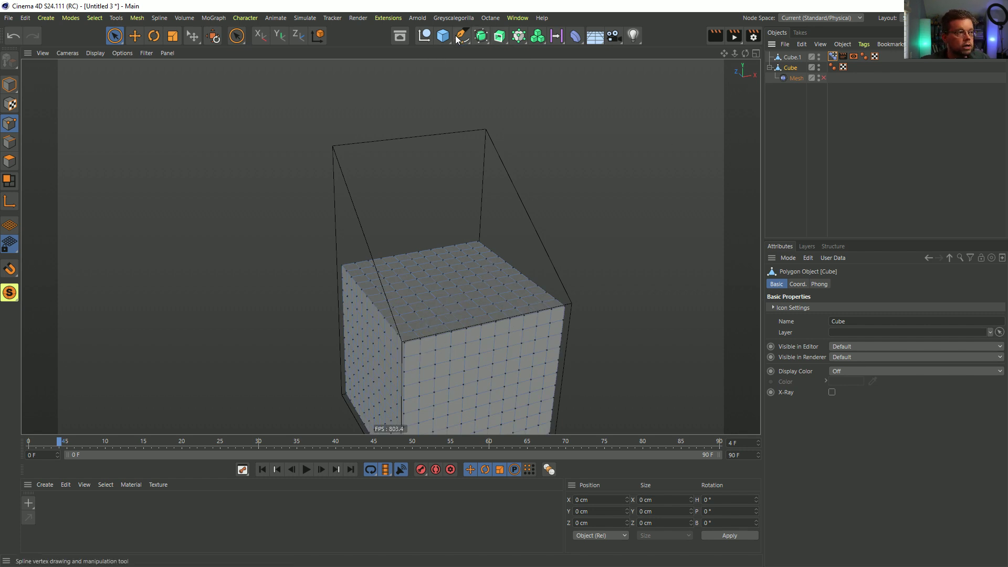
{"action": "left_click", "coordinate": [575, 35]}
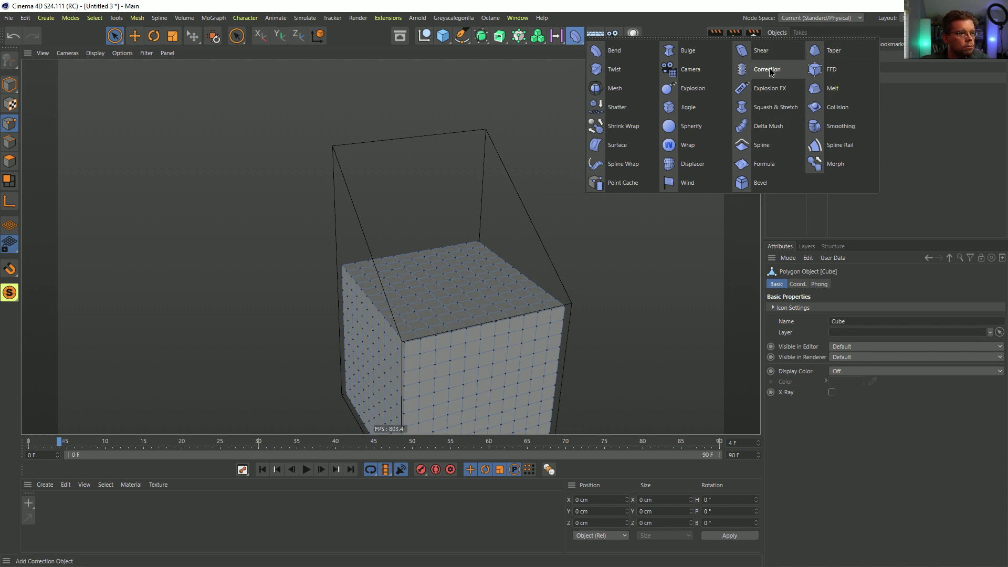
{"action": "left_click", "coordinate": [615, 69]}
{"action": "left_click_drag", "start_coordinate": [788, 57], "coordinate": [792, 80]}
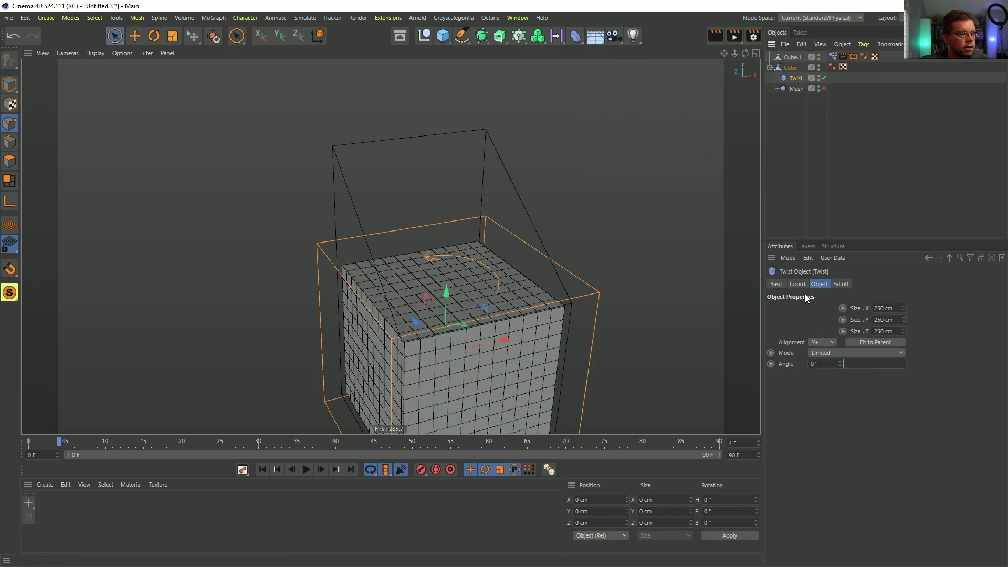
Step: Fit the Twist deformer to its parent cube and set its angle to 152°
{"action": "left_click", "coordinate": [864, 346]}
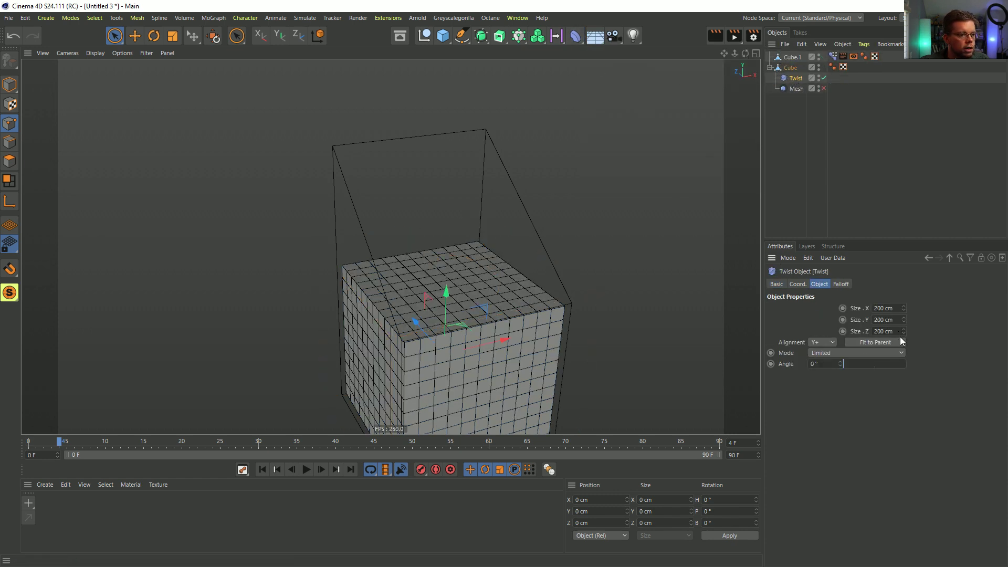
{"action": "left_click_drag", "start_coordinate": [845, 364], "coordinate": [871, 365]}
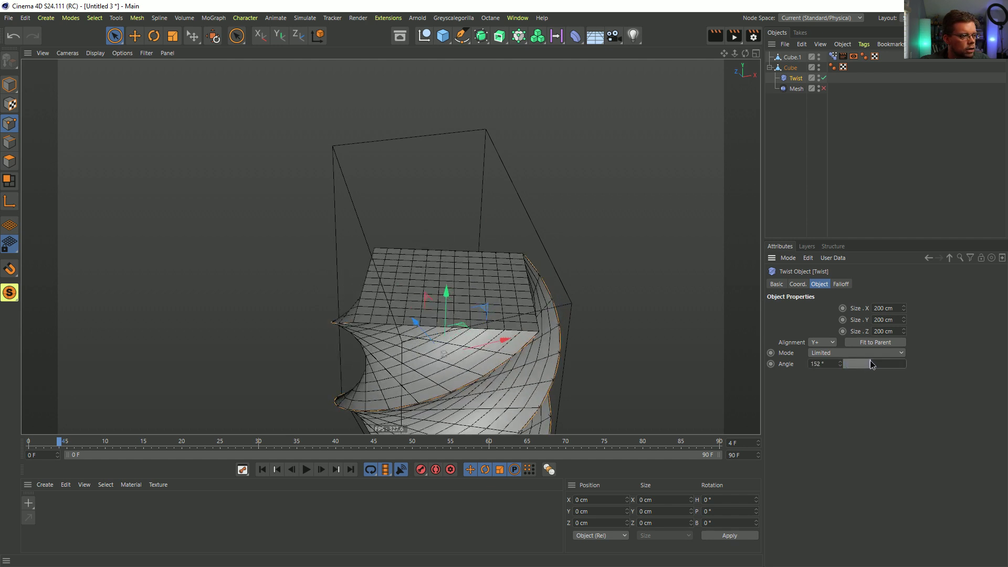
Step: Re-enable the Mesh deformer and lower the cage's Pose.0 strength to 0%
{"action": "left_click", "coordinate": [823, 88]}
{"action": "left_click_drag", "start_coordinate": [657, 220], "coordinate": [499, 247], "text": "alt"}
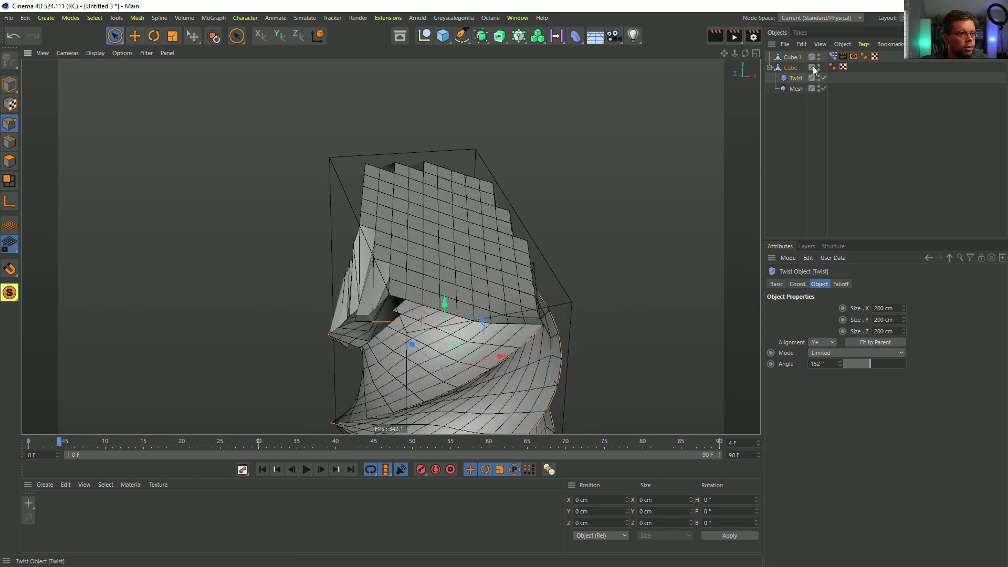
{"action": "left_click", "coordinate": [833, 57]}
{"action": "left_click_drag", "start_coordinate": [978, 349], "coordinate": [865, 349]}
{"action": "left_click_drag", "start_coordinate": [401, 329], "coordinate": [395, 340], "text": "alt"}
{"action": "left_click_drag", "start_coordinate": [891, 349], "coordinate": [778, 347]}
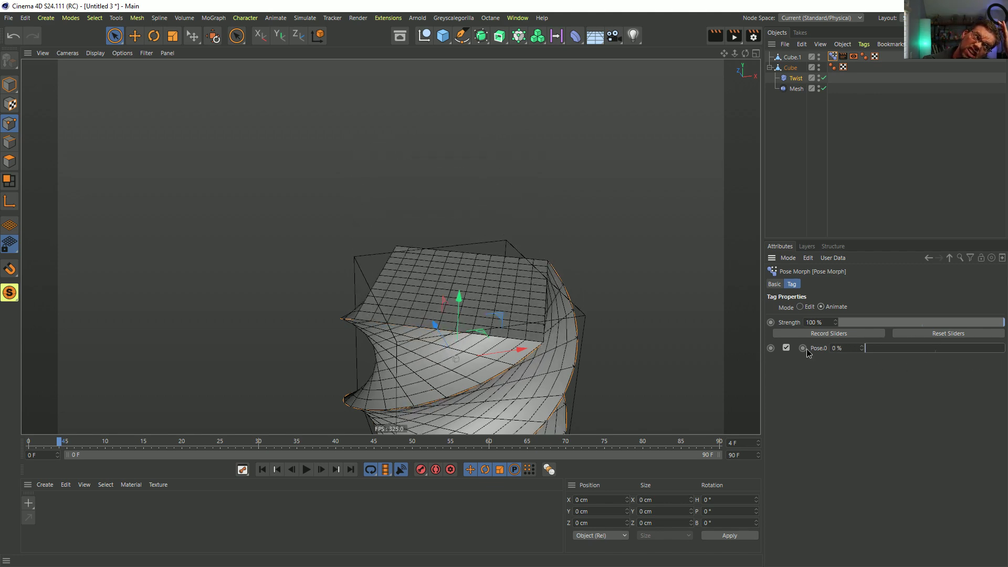
Step: Turn off the Mesh deformer's Auto Init with the Twist disabled, re-enable the Twist and recheck the Pose.0 strength at 0%
{"action": "left_click", "coordinate": [788, 89]}
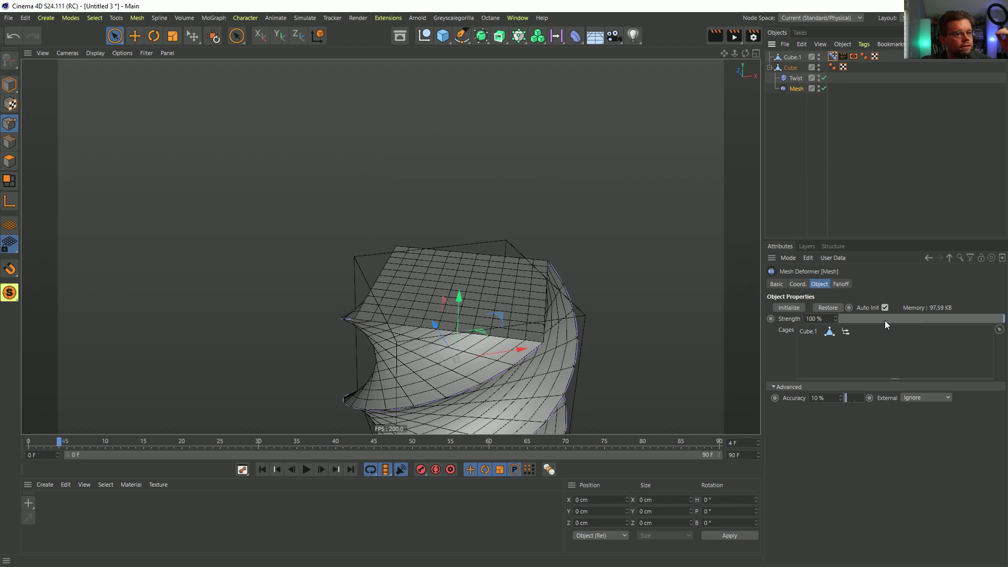
{"action": "left_click", "coordinate": [824, 78]}
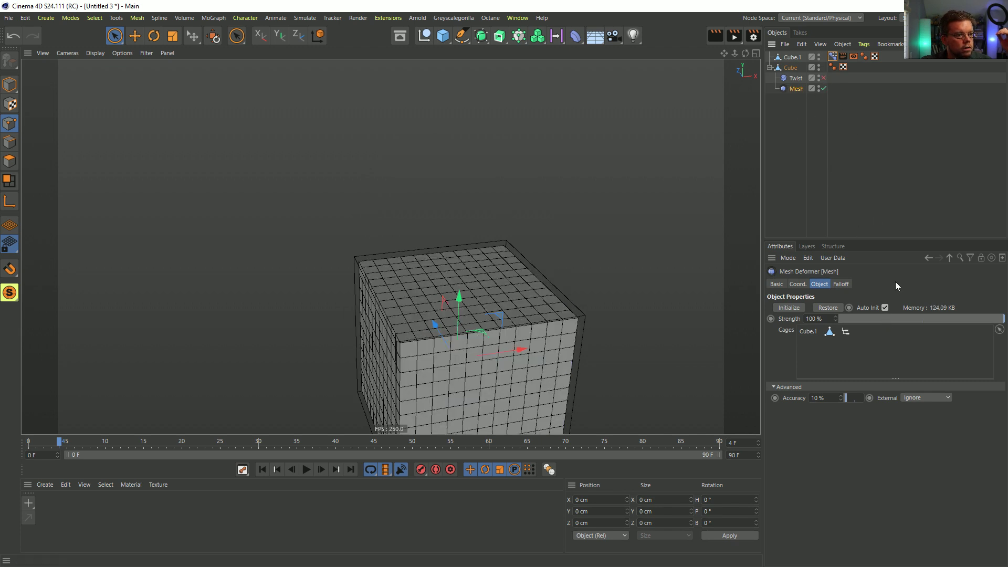
{"action": "left_click", "coordinate": [824, 78]}
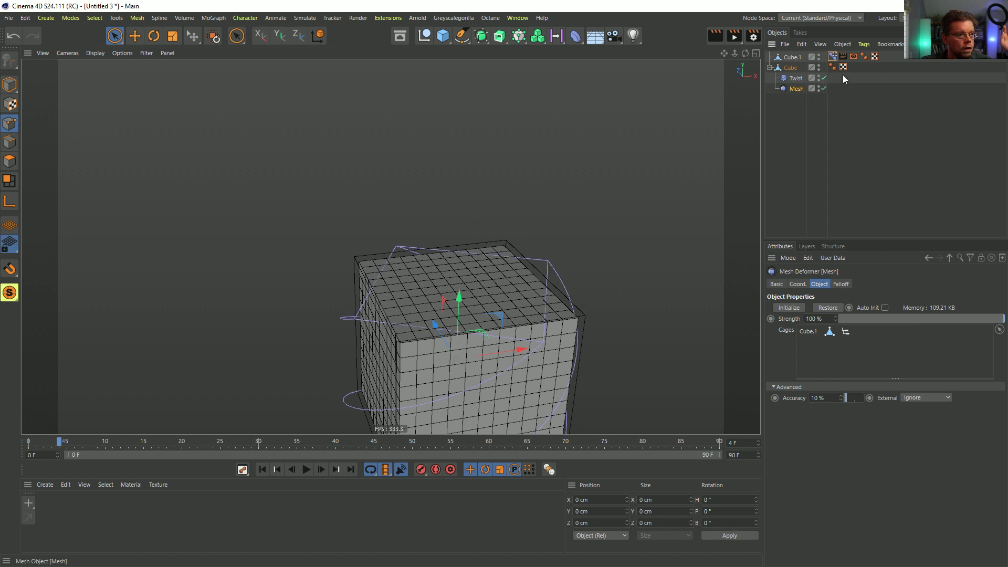
{"action": "left_click", "coordinate": [833, 67]}
{"action": "left_click_drag", "start_coordinate": [877, 346], "coordinate": [619, 348]}
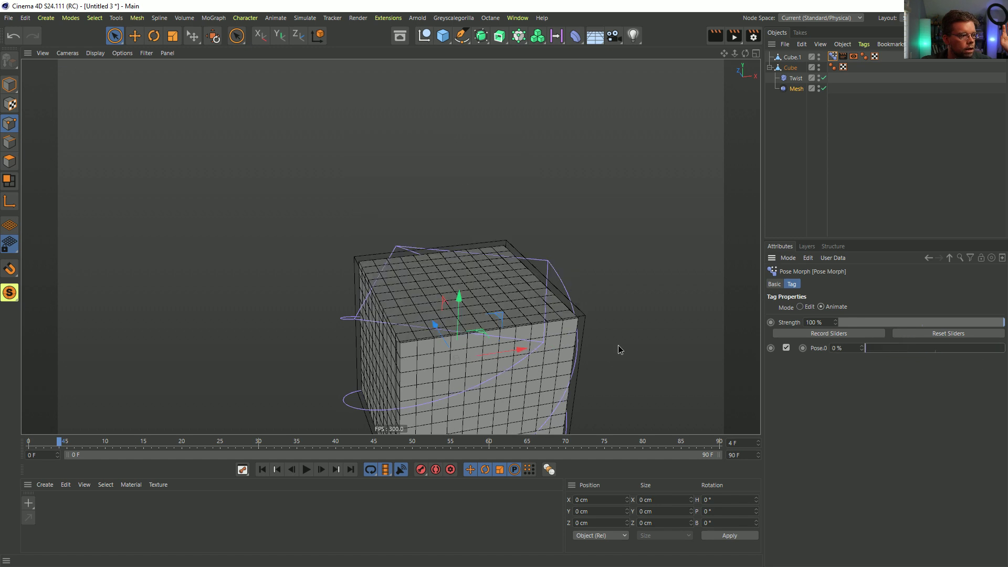
Step: Toggle the Mesh deformer off and on, and switch its Auto Init back on
{"action": "left_click", "coordinate": [823, 88]}
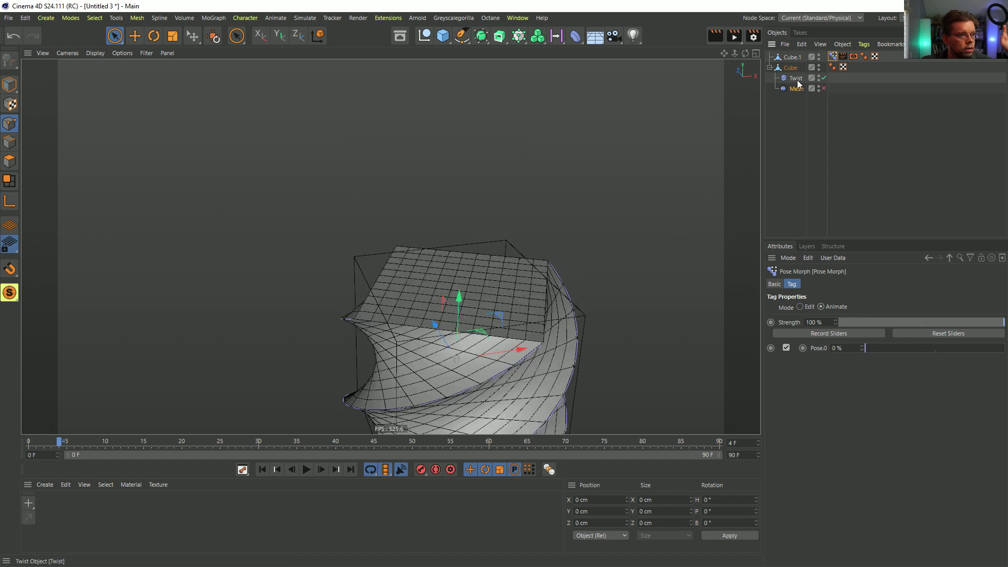
{"action": "left_click", "coordinate": [824, 89]}
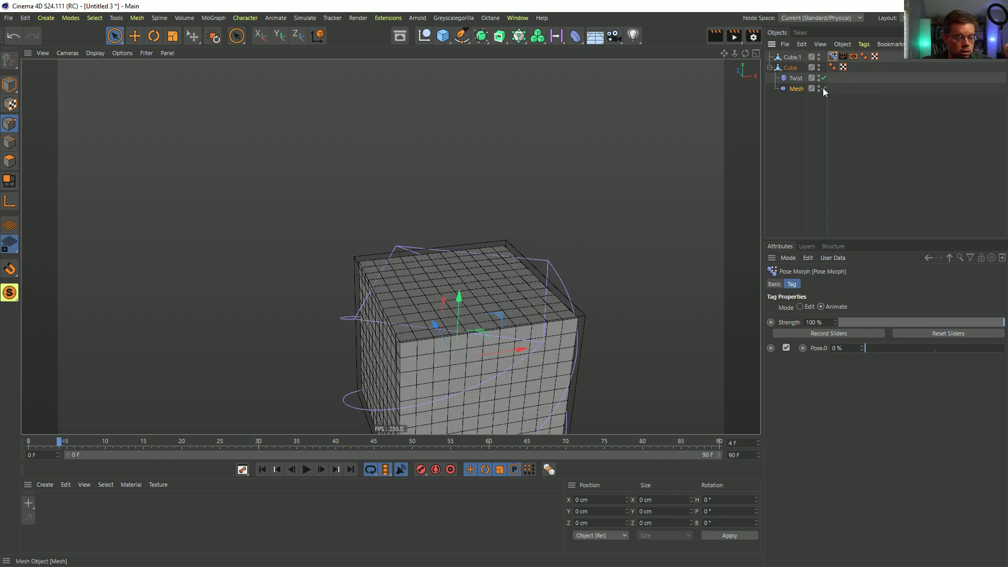
{"action": "left_click", "coordinate": [796, 88]}
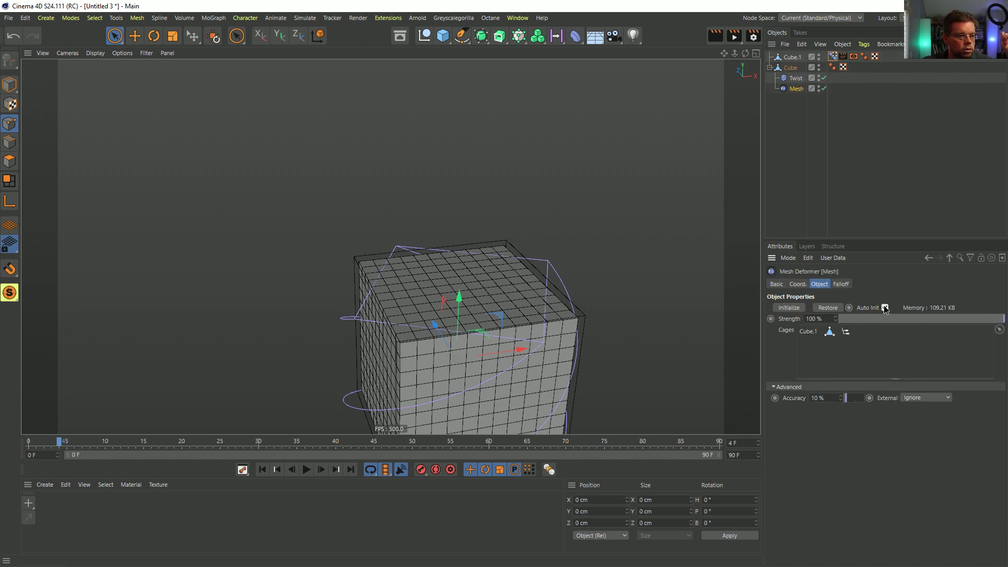
{"action": "left_click", "coordinate": [885, 308]}
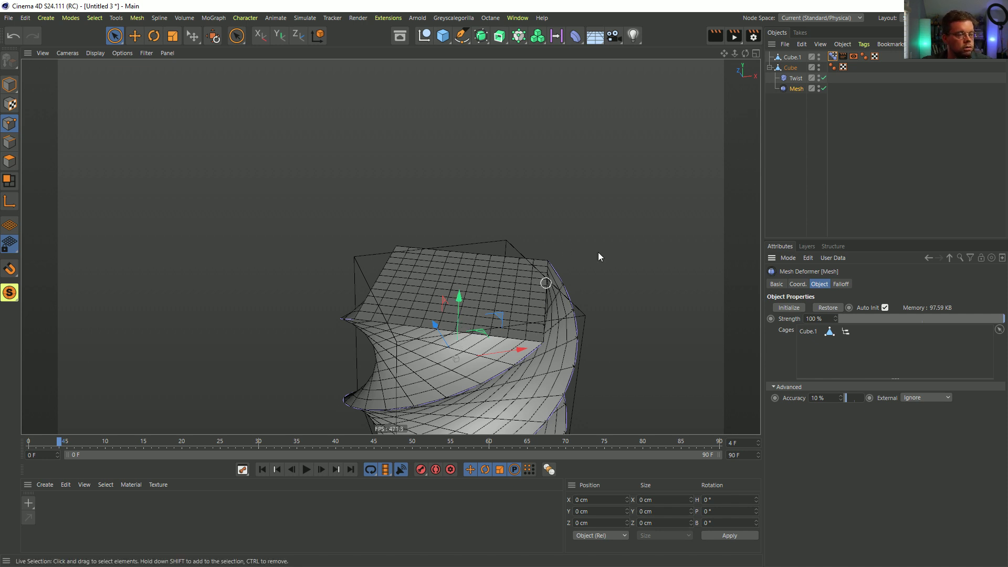
Step: Raise the cage's Pose.0 strength to 100% in the Pose Morph tag
{"action": "left_click", "coordinate": [799, 79]}
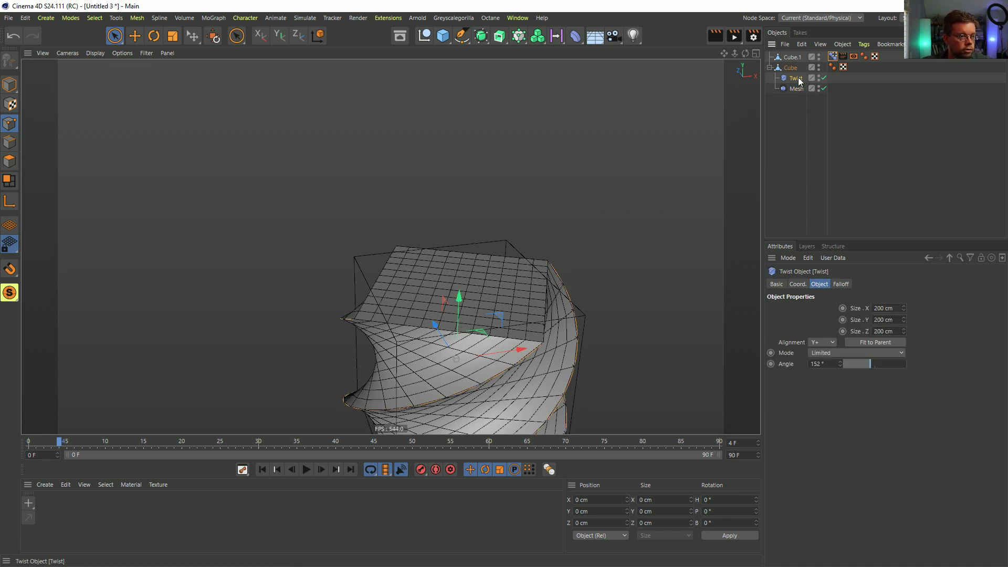
{"action": "left_click", "coordinate": [833, 57]}
{"action": "left_click_drag", "start_coordinate": [869, 347], "coordinate": [1004, 362]}
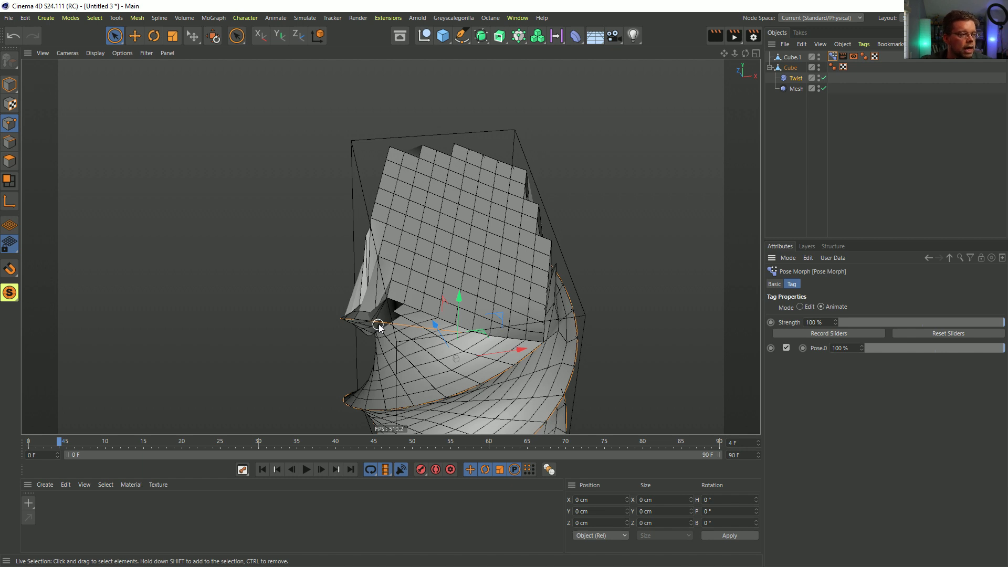
Step: Set the Mesh deformer's External option to Surface and inspect the twisted cube
{"action": "left_click", "coordinate": [797, 89]}
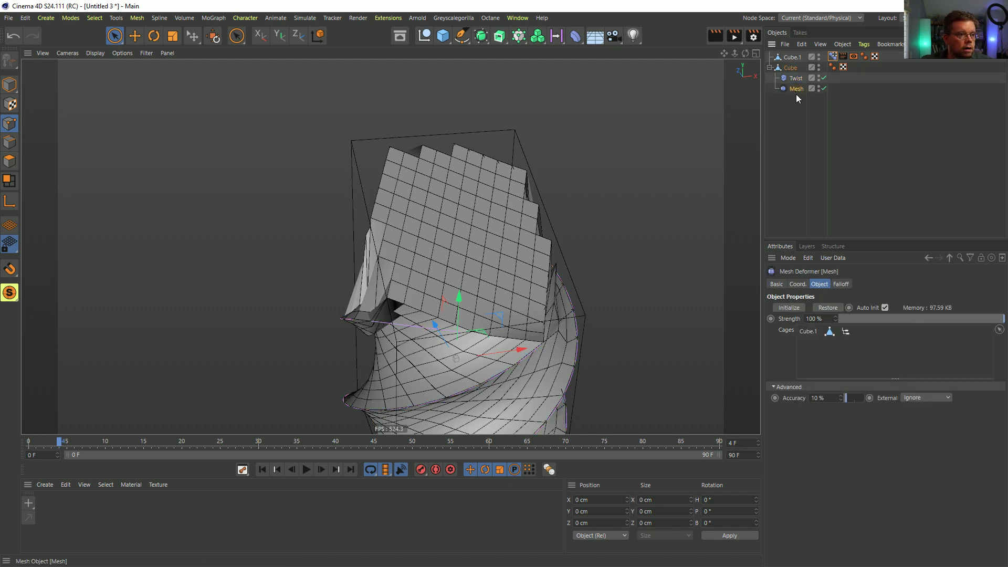
{"action": "left_click", "coordinate": [919, 398]}
{"action": "left_click", "coordinate": [917, 421]}
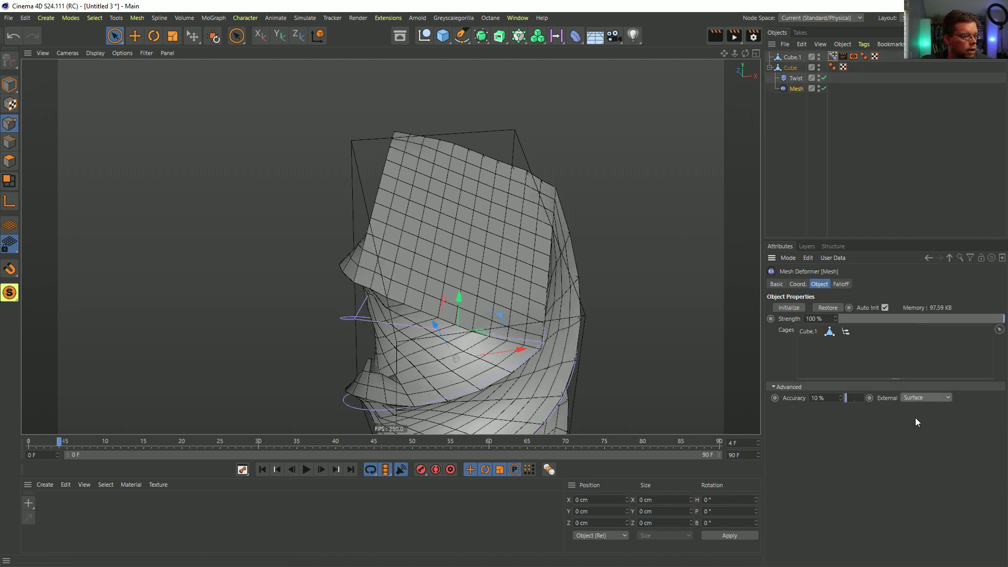
{"action": "left_click_drag", "start_coordinate": [460, 269], "coordinate": [520, 236], "text": "alt"}
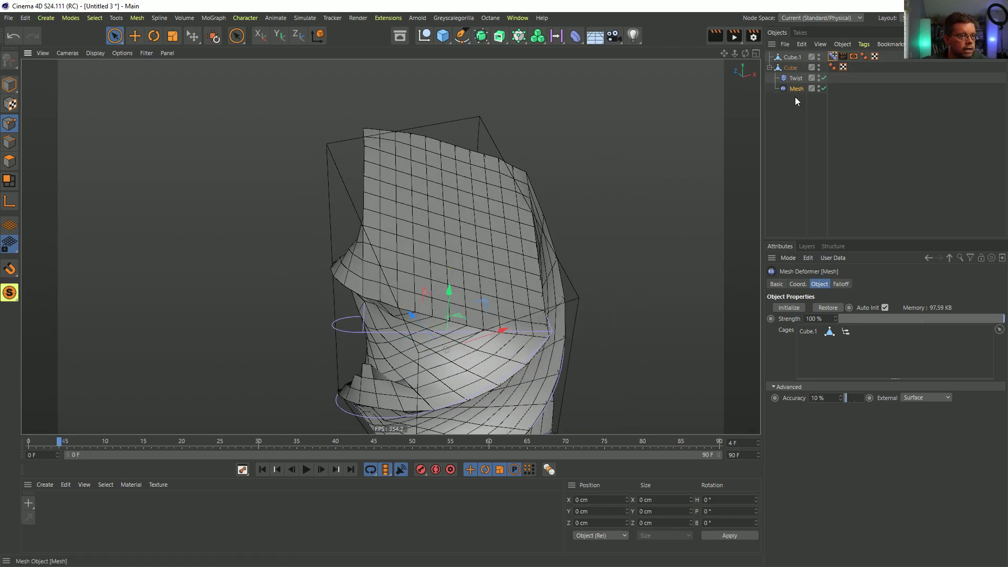
{"action": "left_click_drag", "start_coordinate": [515, 197], "coordinate": [531, 180], "text": "alt"}
Step: Try out the Pose.0 strength on the twisted cube and bring it back to 0%
{"action": "left_click", "coordinate": [832, 68]}
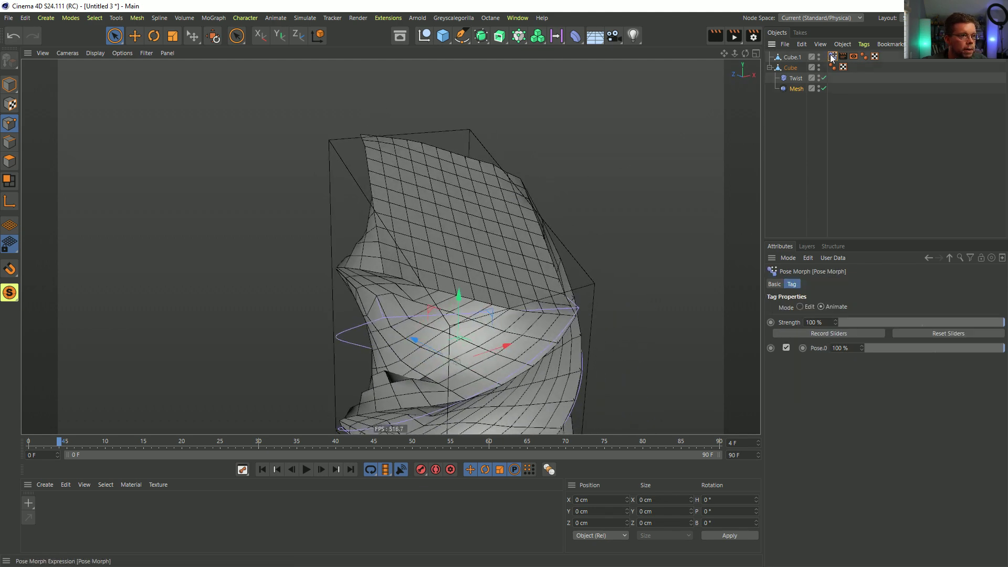
{"action": "mouse_move", "coordinate": [954, 355]}
{"action": "left_mouse_down"}
{"action": "mouse_move", "coordinate": [903, 357]}
{"action": "mouse_move", "coordinate": [976, 368]}
{"action": "mouse_move", "coordinate": [884, 376]}
{"action": "mouse_move", "coordinate": [1000, 367]}
{"action": "mouse_move", "coordinate": [747, 372]}
{"action": "mouse_move", "coordinate": [1001, 368]}
{"action": "mouse_move", "coordinate": [849, 367]}
{"action": "mouse_move", "coordinate": [1001, 368]}
{"action": "mouse_move", "coordinate": [742, 344]}
{"action": "mouse_move", "coordinate": [1001, 368]}
{"action": "mouse_move", "coordinate": [729, 369]}
{"action": "mouse_move", "coordinate": [1000, 368]}
{"action": "mouse_move", "coordinate": [762, 367]}
{"action": "mouse_move", "coordinate": [1000, 368]}
{"action": "mouse_move", "coordinate": [761, 368]}
{"action": "mouse_move", "coordinate": [953, 342]}
{"action": "left_mouse_up"}
{"action": "left_click_drag", "start_coordinate": [502, 324], "coordinate": [629, 291], "text": "alt"}
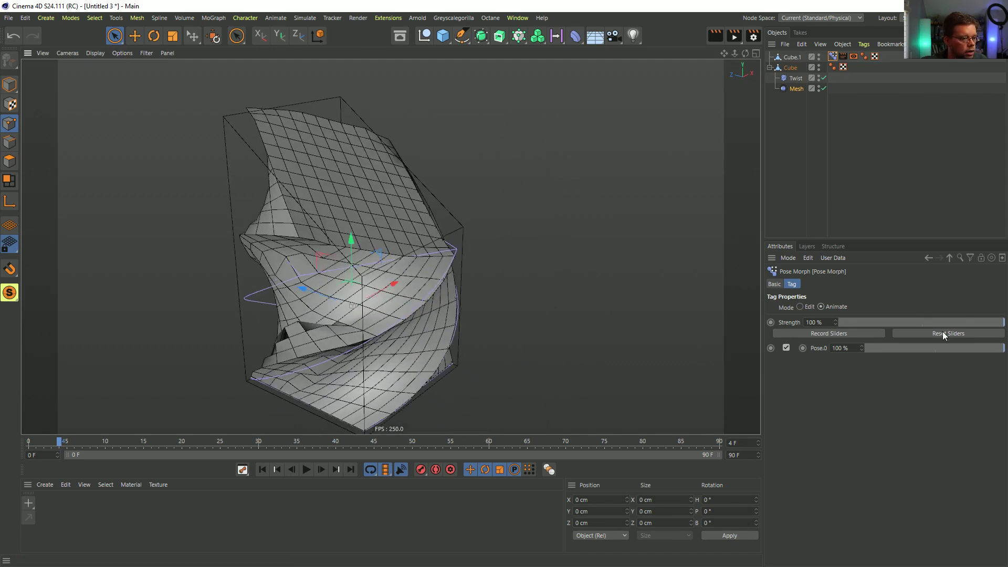
{"action": "mouse_move", "coordinate": [962, 351]}
{"action": "left_mouse_down"}
{"action": "mouse_move", "coordinate": [866, 349]}
{"action": "mouse_move", "coordinate": [1003, 349]}
{"action": "mouse_move", "coordinate": [855, 352]}
{"action": "mouse_move", "coordinate": [1004, 349]}
{"action": "mouse_move", "coordinate": [867, 348]}
{"action": "mouse_move", "coordinate": [1001, 349]}
{"action": "mouse_move", "coordinate": [867, 348]}
{"action": "mouse_move", "coordinate": [982, 349]}
{"action": "left_mouse_up"}
{"action": "left_click_drag", "start_coordinate": [911, 335], "coordinate": [835, 106]}
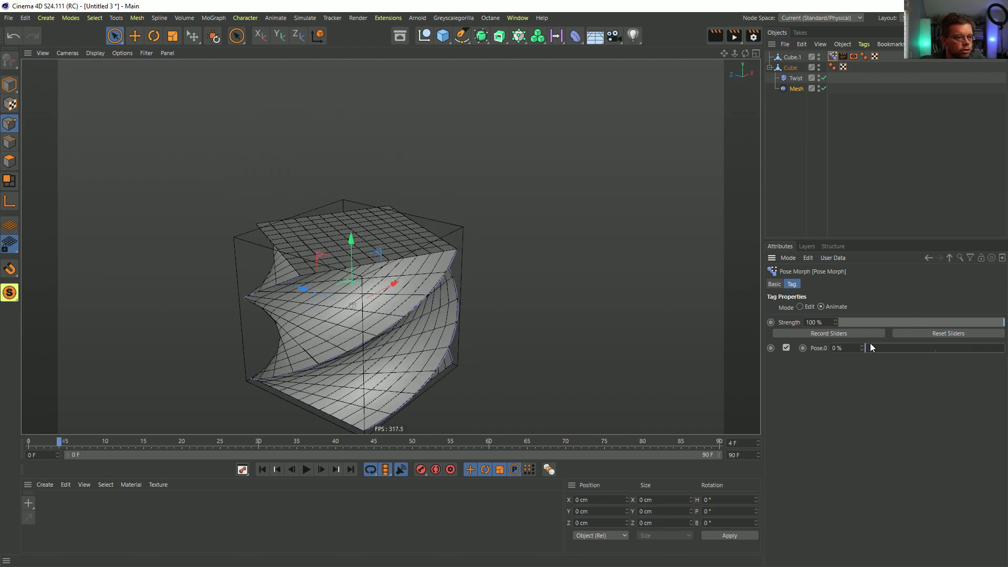
Step: Keyframe the Twist deformer's angle at 0° on frame 4 and 360° on frame 90
{"action": "left_click", "coordinate": [796, 77]}
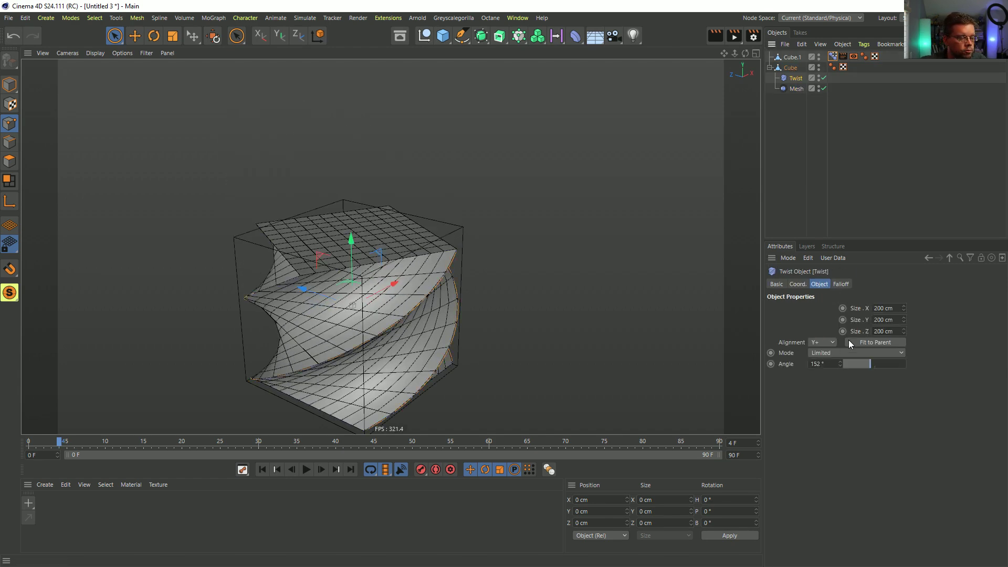
{"action": "left_click_drag", "start_coordinate": [853, 366], "coordinate": [840, 366]}
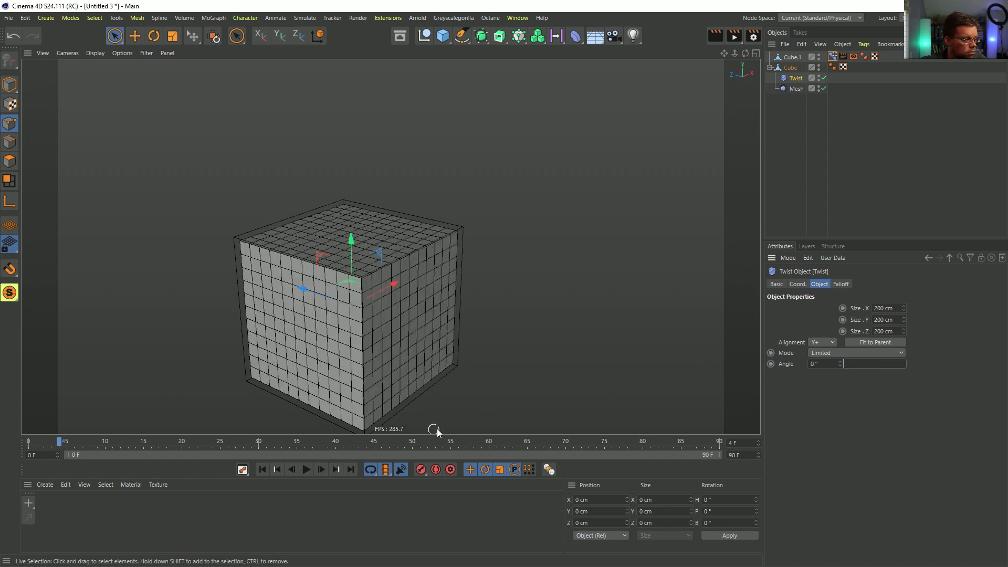
{"action": "left_click", "coordinate": [772, 364]}
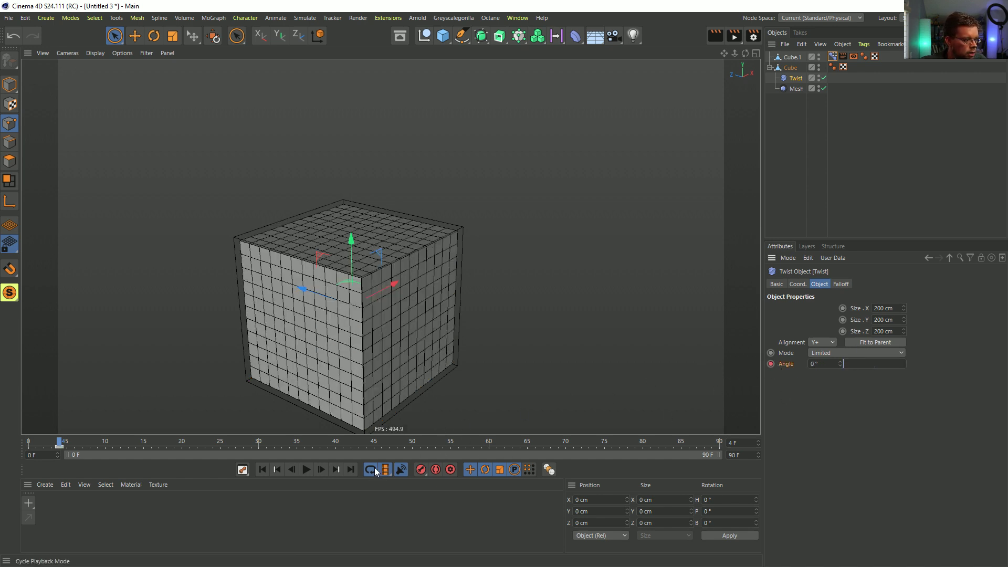
{"action": "left_click_drag", "start_coordinate": [861, 365], "coordinate": [864, 363]}
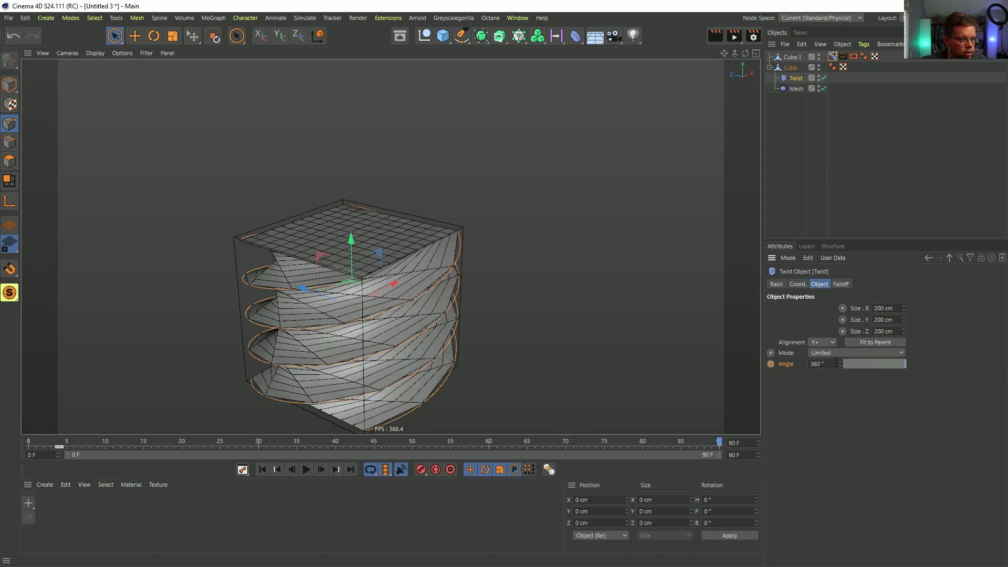
{"action": "left_click", "coordinate": [772, 363]}
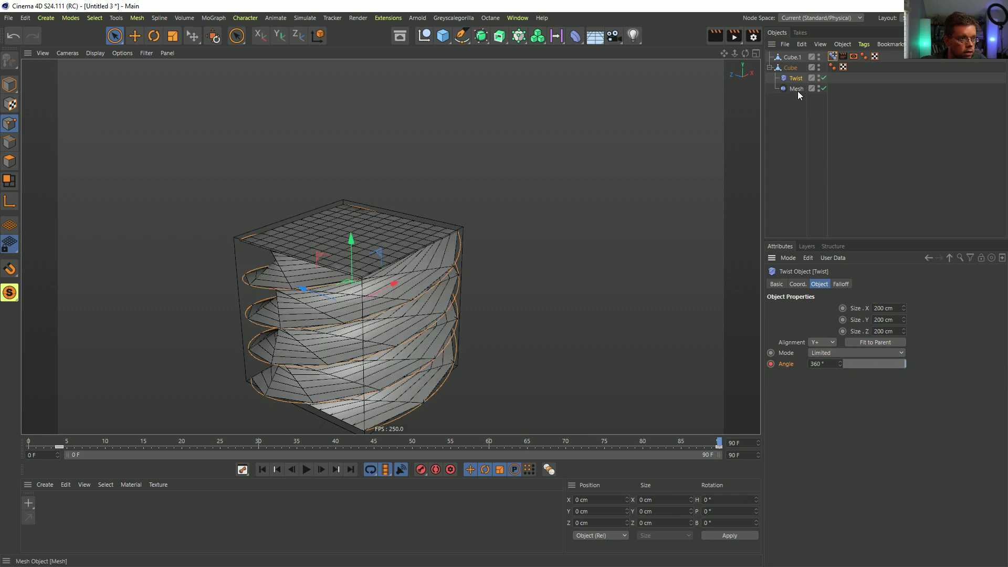
Step: Keyframe the Pose.0 strength at 0% on frame 45 and 100% on frame 90, and scrub through the animation
{"action": "left_click", "coordinate": [832, 56]}
{"action": "left_click_drag", "start_coordinate": [235, 442], "coordinate": [719, 444]}
{"action": "left_click_drag", "start_coordinate": [865, 348], "coordinate": [1003, 349]}
{"action": "left_click", "coordinate": [804, 348]}
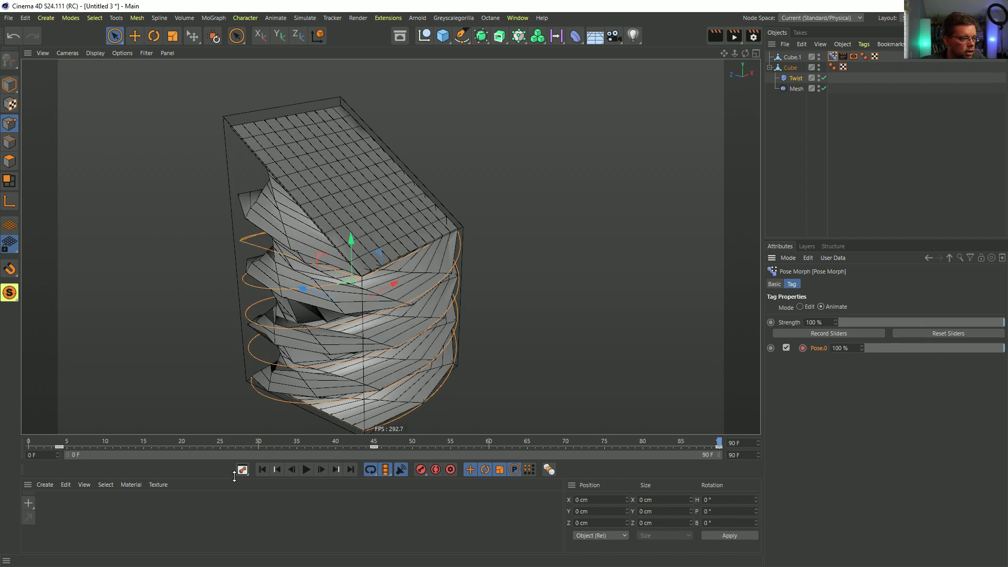
{"action": "left_click_drag", "start_coordinate": [29, 445], "coordinate": [644, 441]}
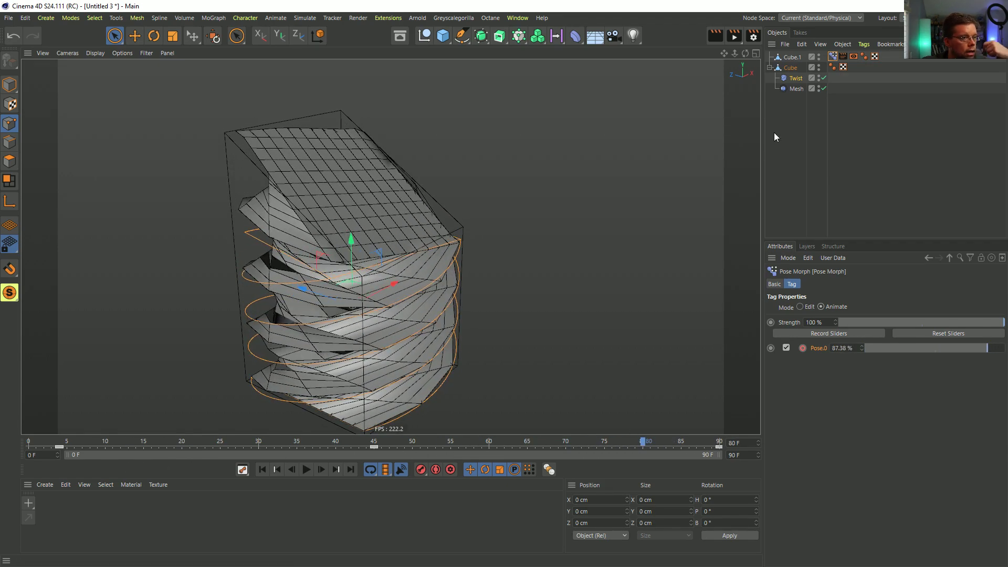
Step: Change the Mesh deformer's External option to Surface (Area) and scrub the animation up to frame 90
{"action": "left_click", "coordinate": [797, 89]}
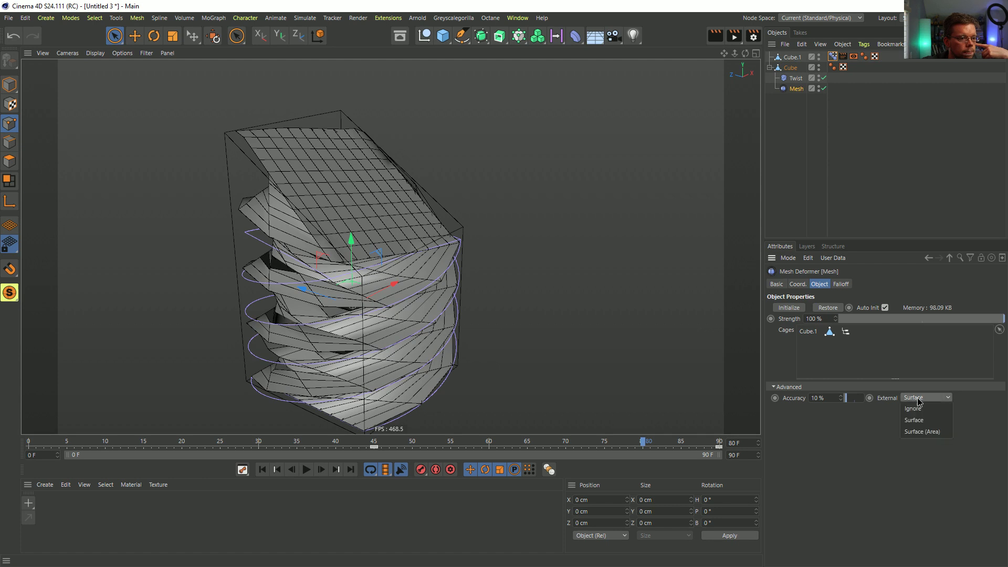
{"action": "left_click", "coordinate": [928, 432]}
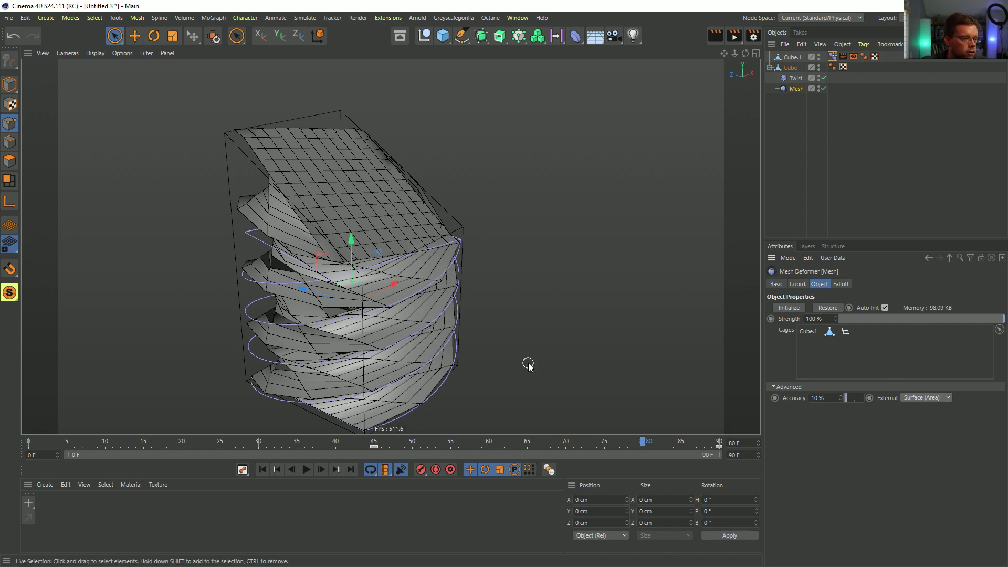
{"action": "left_click_drag", "start_coordinate": [361, 444], "coordinate": [720, 444]}
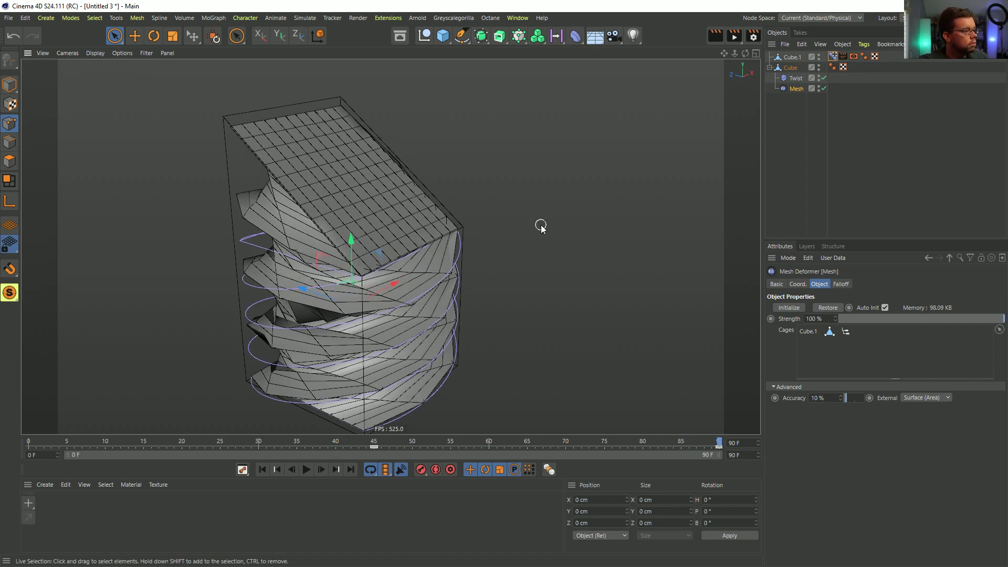
Step: Save the scene in the SceneFiles folder as [2a]MeshDeformerAutoInit.c4d
{"action": "key", "text": "ctrl+s"}
{"action": "left_click", "coordinate": [247, 122]}
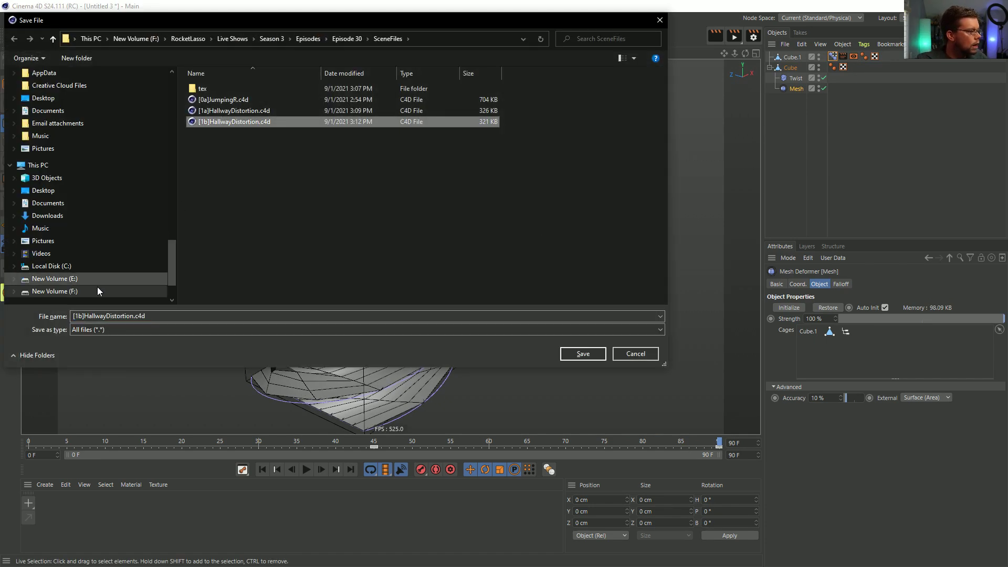
{"action": "left_click", "coordinate": [84, 316]}
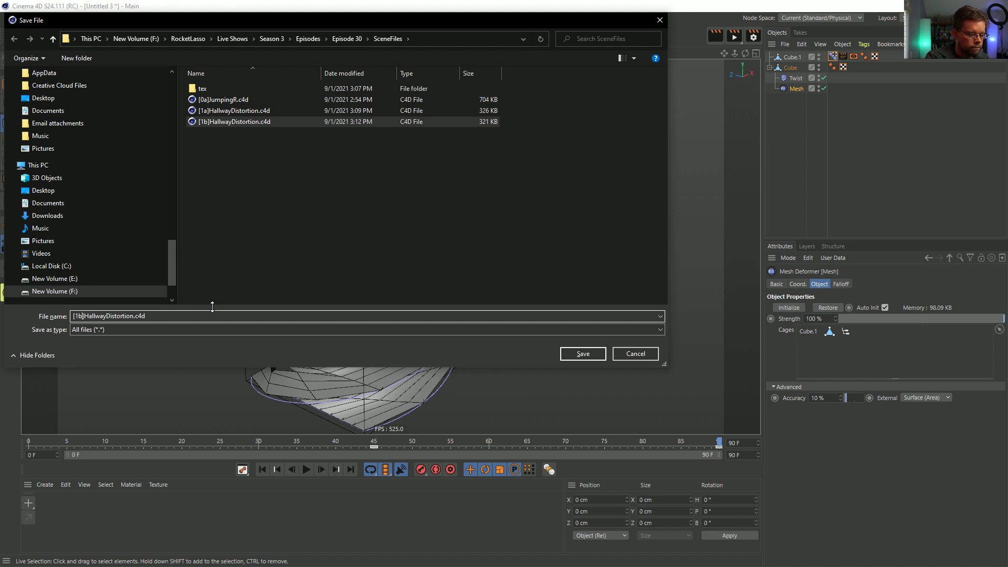
{"action": "key", "text": "BackSpace"}
{"action": "type", "text": "2a"}
{"action": "key", "text": "BackSpace"}
{"action": "key", "text": "BackSpace"}
{"action": "type", "text": "2a]"}
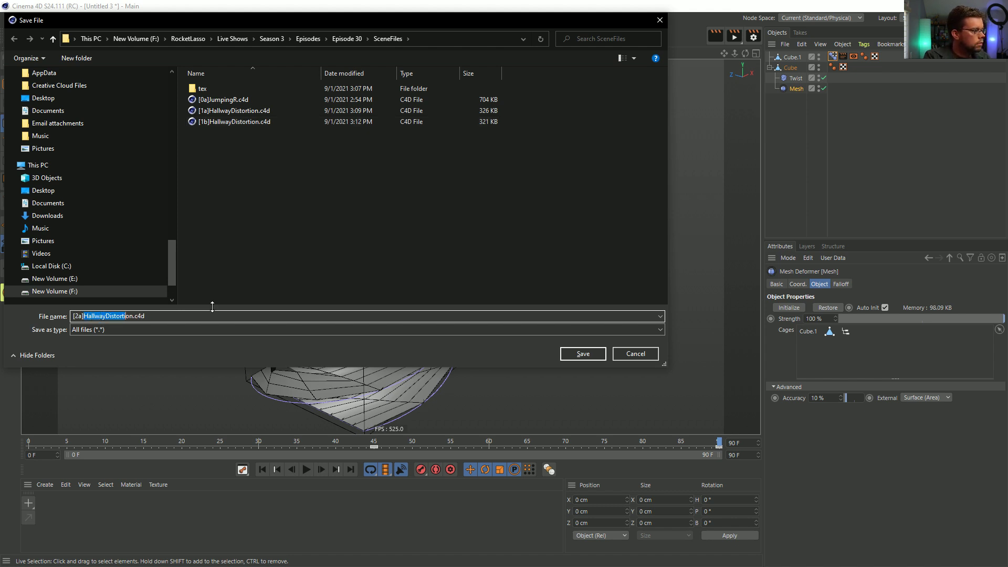
{"action": "type", "text": "MeshDeformerAutoInit"}
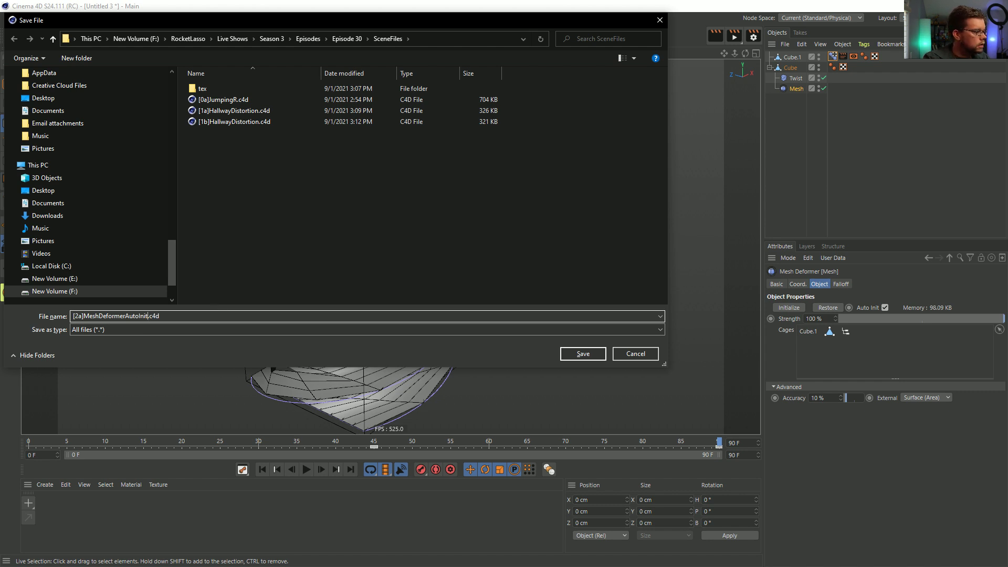
{"action": "key", "text": "Return"}
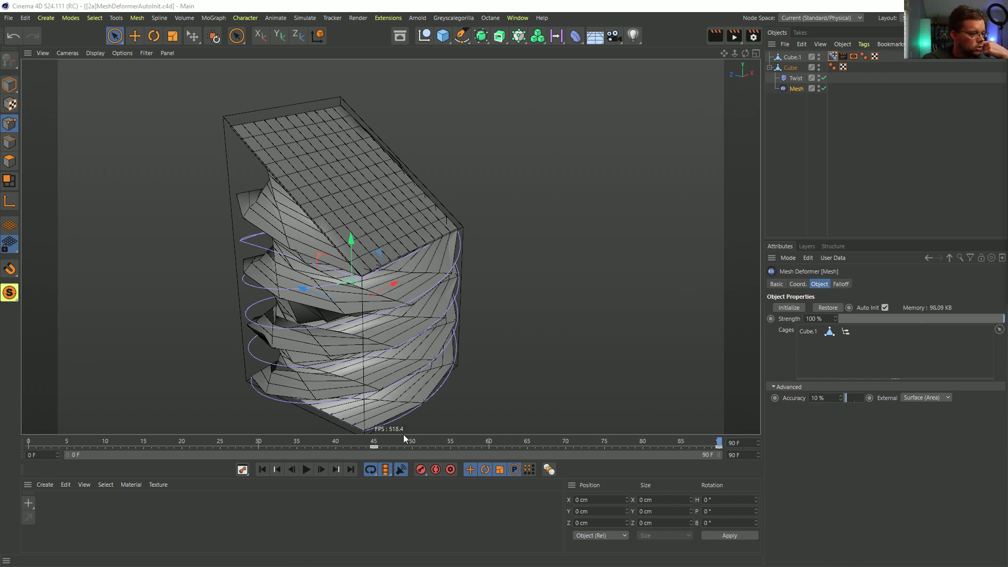
Step: Scrub to frame 73 and raise the Mesh deformer's Accuracy to 97%
{"action": "left_click", "coordinate": [461, 441]}
{"action": "left_click_drag", "start_coordinate": [461, 441], "coordinate": [589, 441]}
{"action": "left_click_drag", "start_coordinate": [441, 261], "coordinate": [572, 338], "text": "alt"}
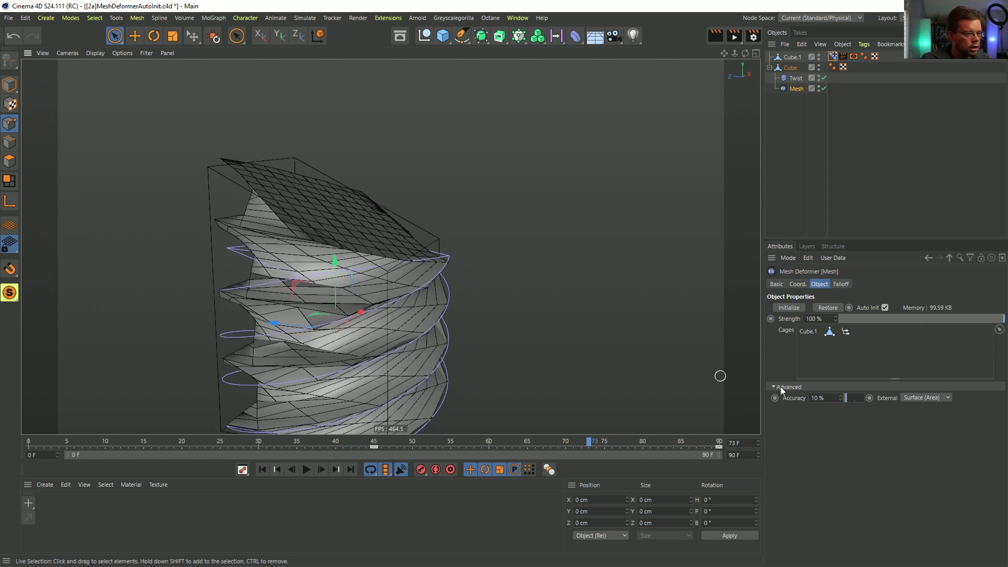
{"action": "left_click_drag", "start_coordinate": [848, 399], "coordinate": [867, 401]}
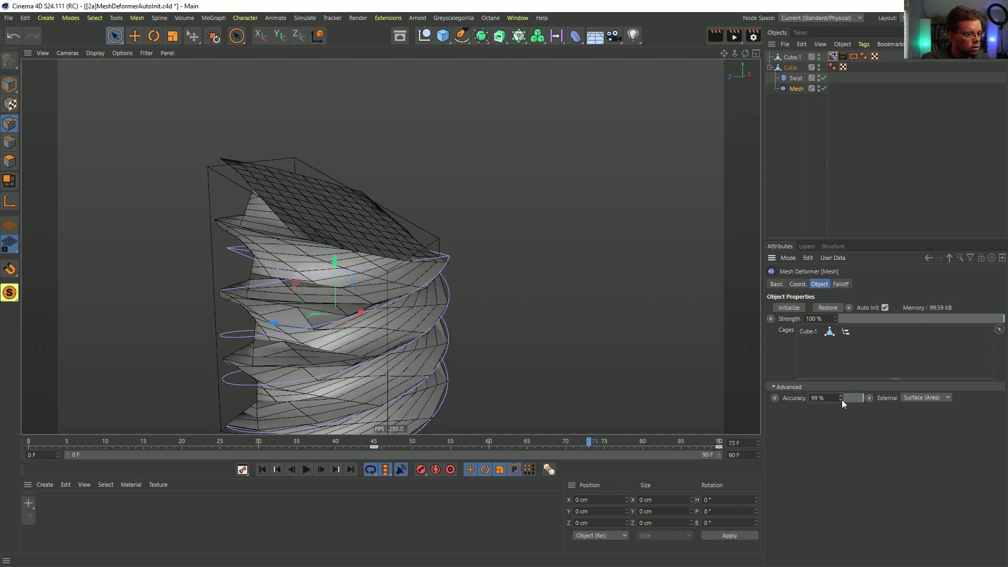
{"action": "mouse_move", "coordinate": [589, 441]}
{"action": "left_mouse_down"}
{"action": "mouse_move", "coordinate": [400, 440]}
{"action": "mouse_move", "coordinate": [620, 448]}
{"action": "mouse_move", "coordinate": [431, 446]}
{"action": "mouse_move", "coordinate": [585, 459]}
{"action": "mouse_move", "coordinate": [604, 452]}
{"action": "mouse_move", "coordinate": [592, 447]}
{"action": "left_mouse_up"}
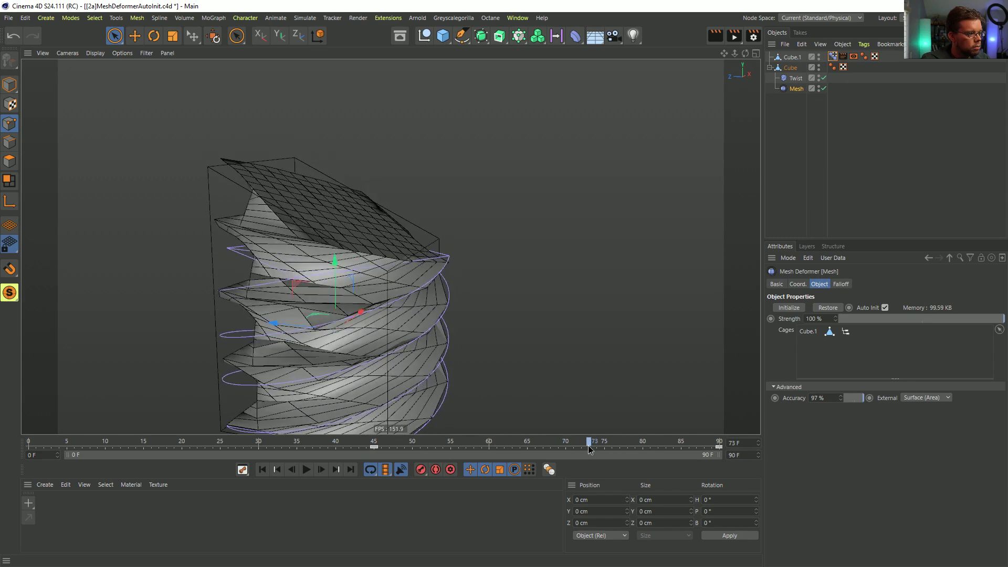
Step: Lower the Mesh deformer's Accuracy to 1% and scrub the animation back to frame 24
{"action": "left_click_drag", "start_coordinate": [859, 399], "coordinate": [815, 411]}
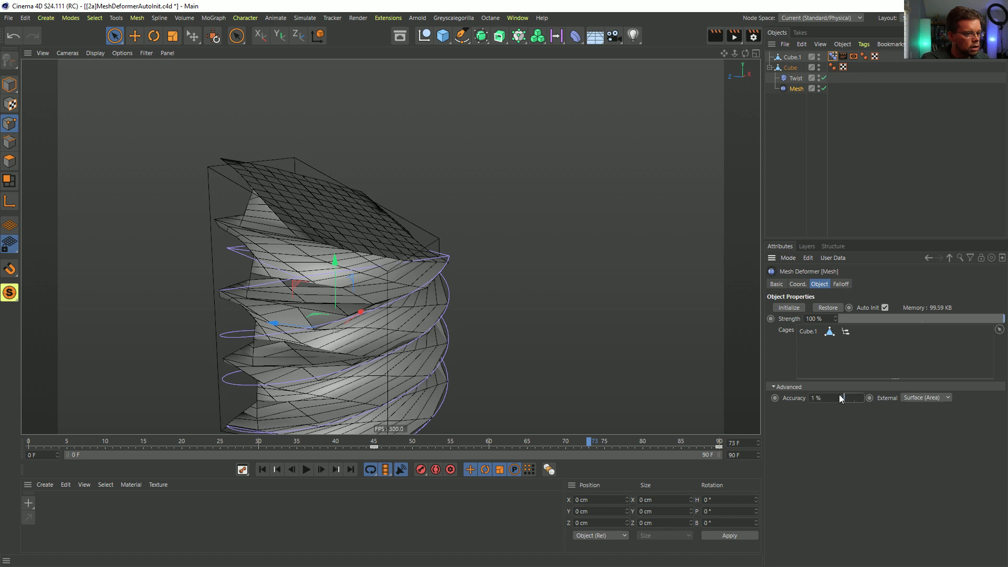
{"action": "left_click", "coordinate": [321, 469]}
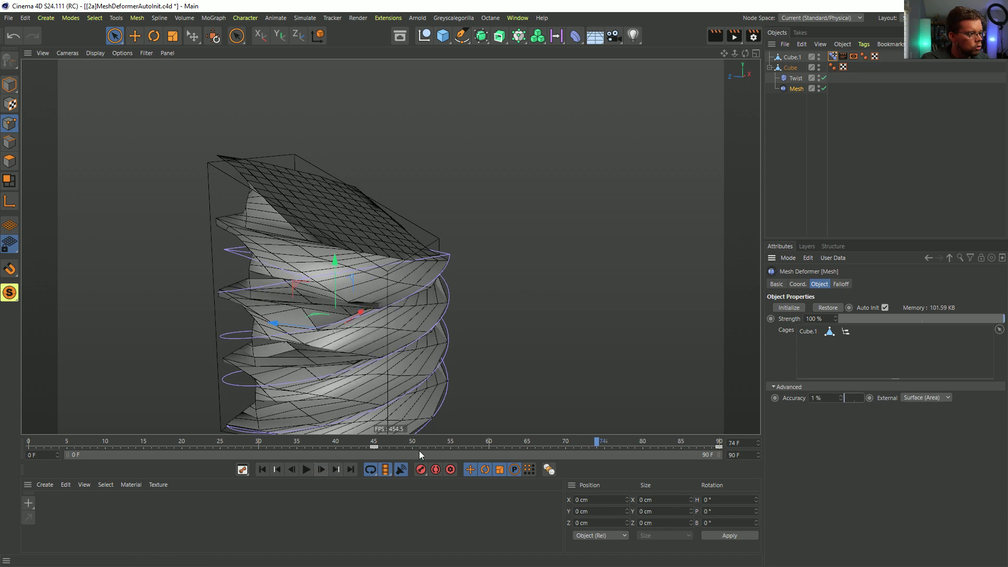
{"action": "left_click_drag", "start_coordinate": [417, 446], "coordinate": [213, 446]}
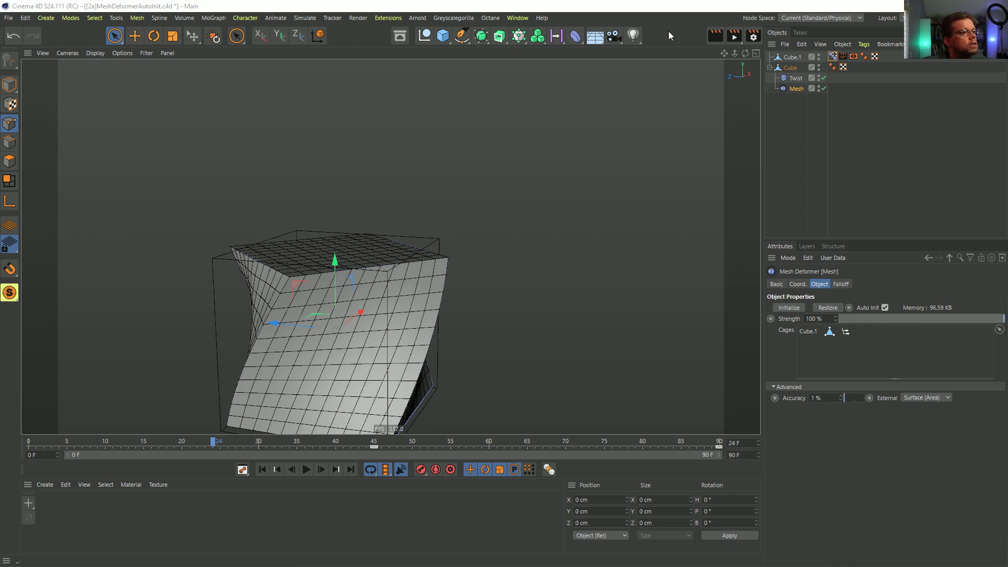
{"action": "left_click_drag", "start_coordinate": [437, 234], "coordinate": [392, 252], "text": "alt"}
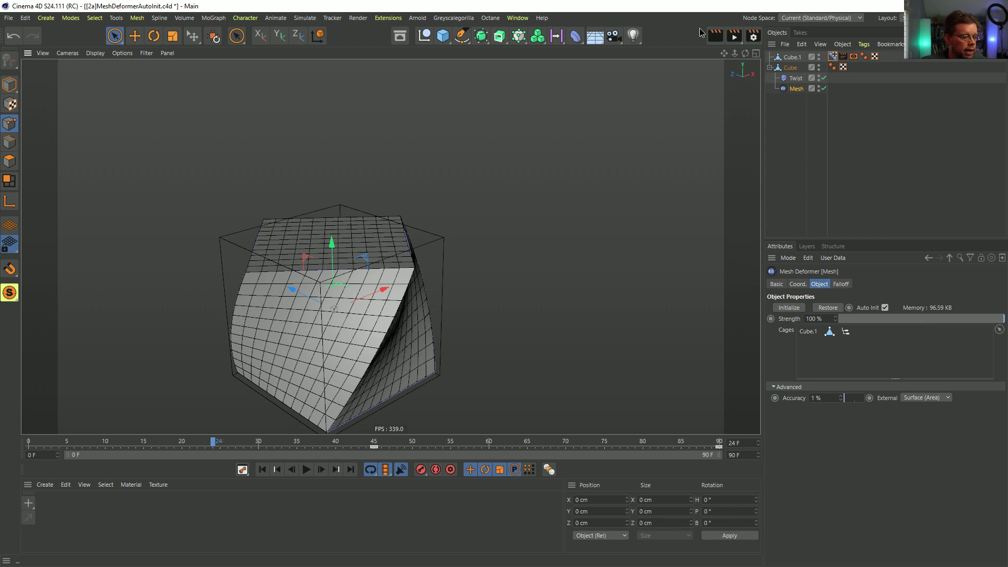
Step: Start a new project, search the asset library for "woman" and load the Woman & Boy Walking - Zygote model
{"action": "key", "text": "ctrl+n"}
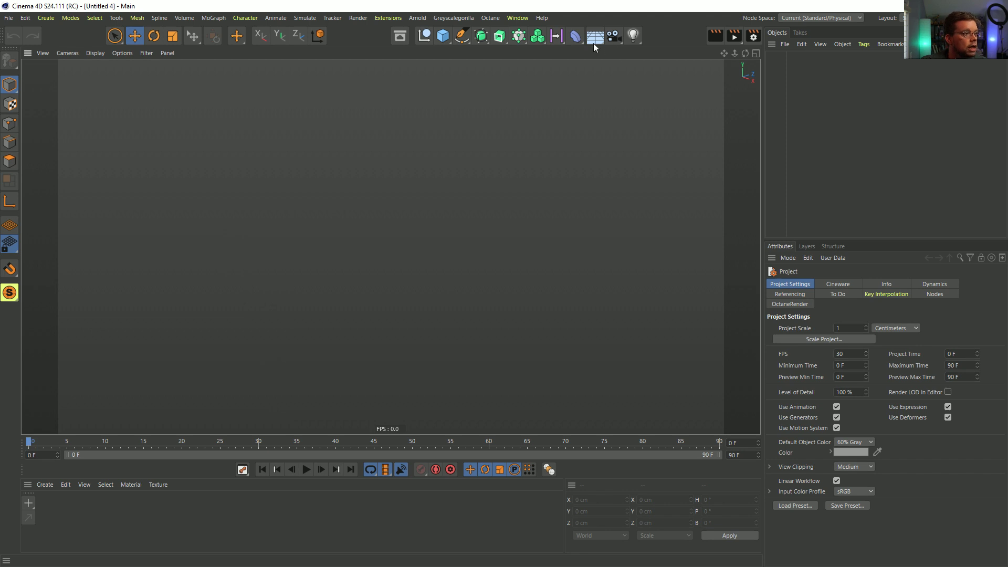
{"action": "left_click", "coordinate": [443, 36]}
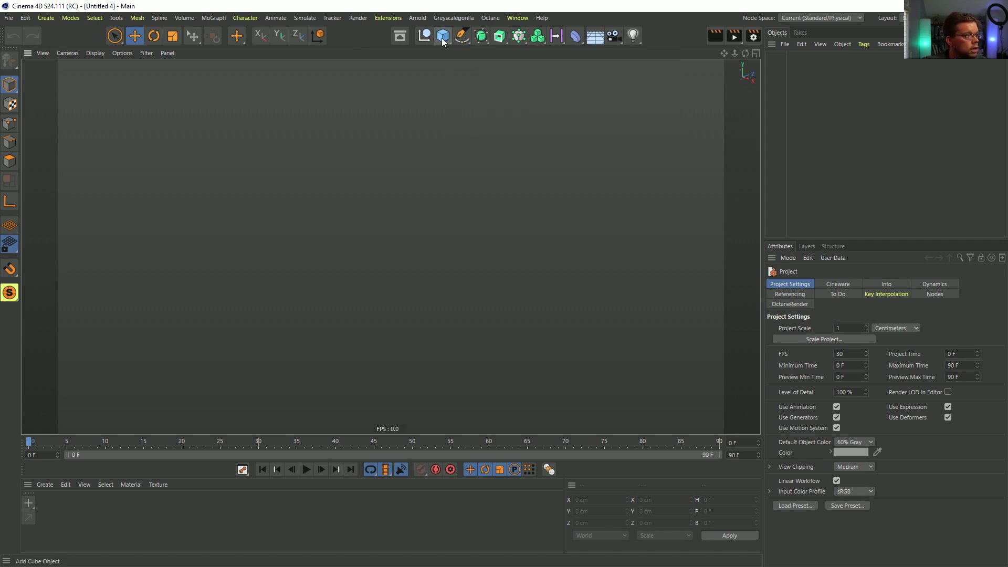
{"action": "left_click", "coordinate": [400, 36]}
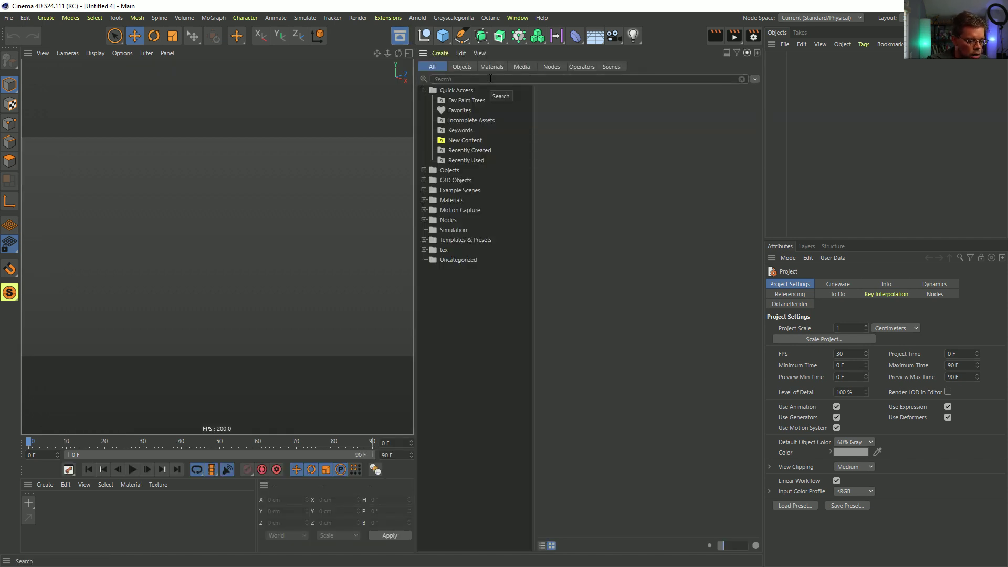
{"action": "left_click", "coordinate": [490, 78]}
{"action": "type", "text": "woman"}
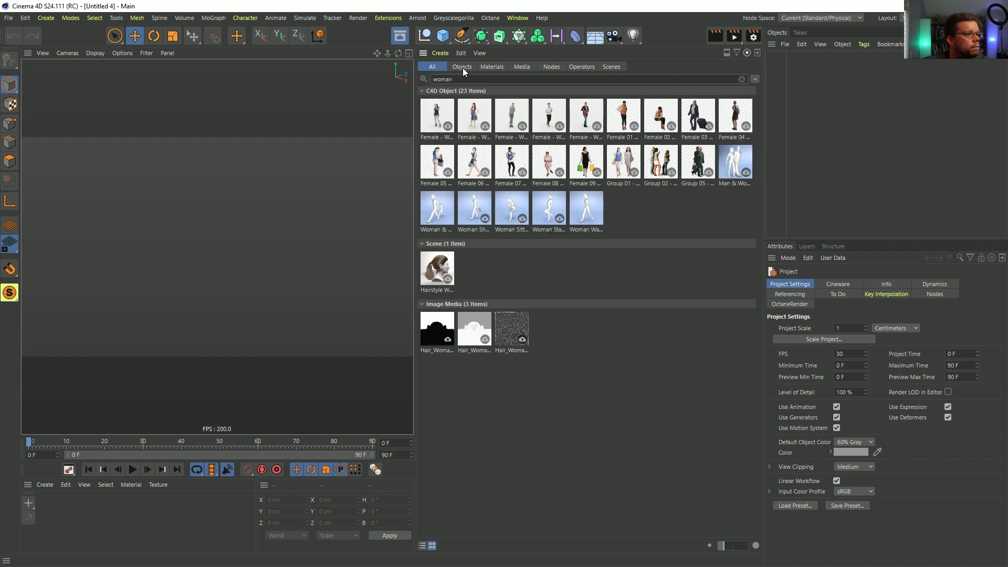
{"action": "double_click", "coordinate": [437, 213]}
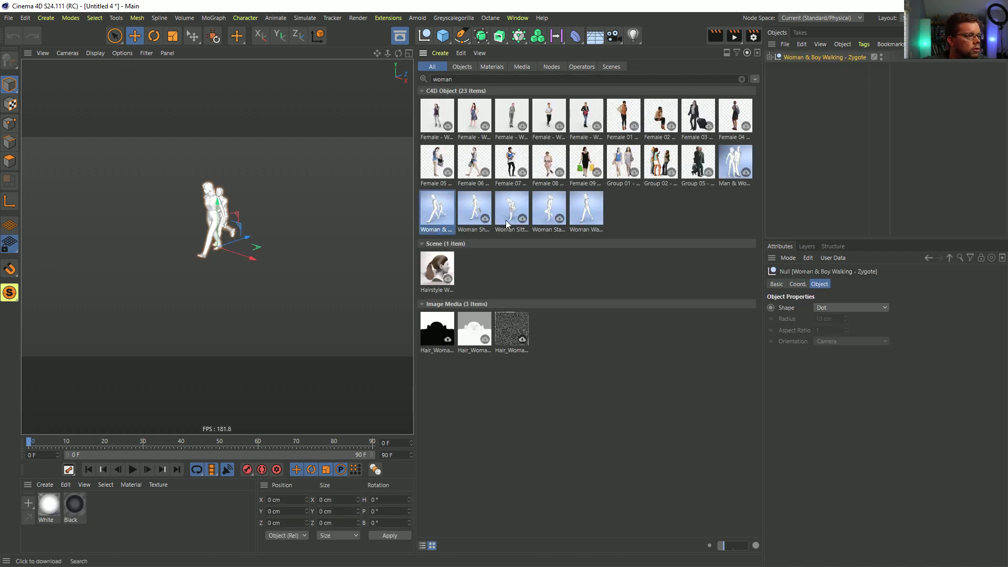
{"action": "left_click", "coordinate": [399, 37]}
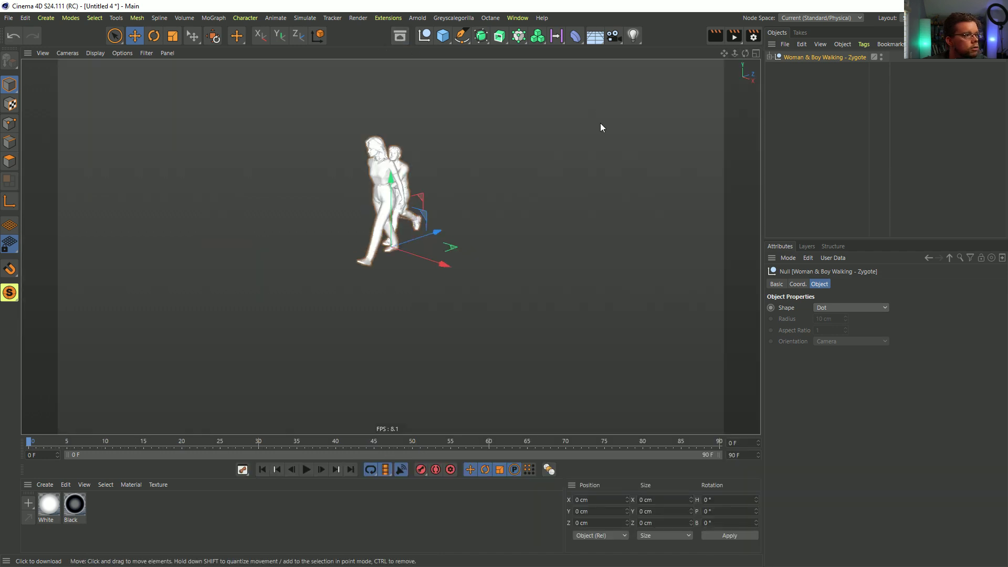
Step: Copy the woman's Neck object out to the scene's top level and delete the Woman & Boy Walking group
{"action": "left_click_drag", "start_coordinate": [374, 155], "coordinate": [496, 143], "text": "alt"}
{"action": "middle_click_drag", "start_coordinate": [374, 163], "coordinate": [421, 212], "text": "alt"}
{"action": "right_click_drag", "start_coordinate": [421, 212], "coordinate": [561, 176], "text": "alt"}
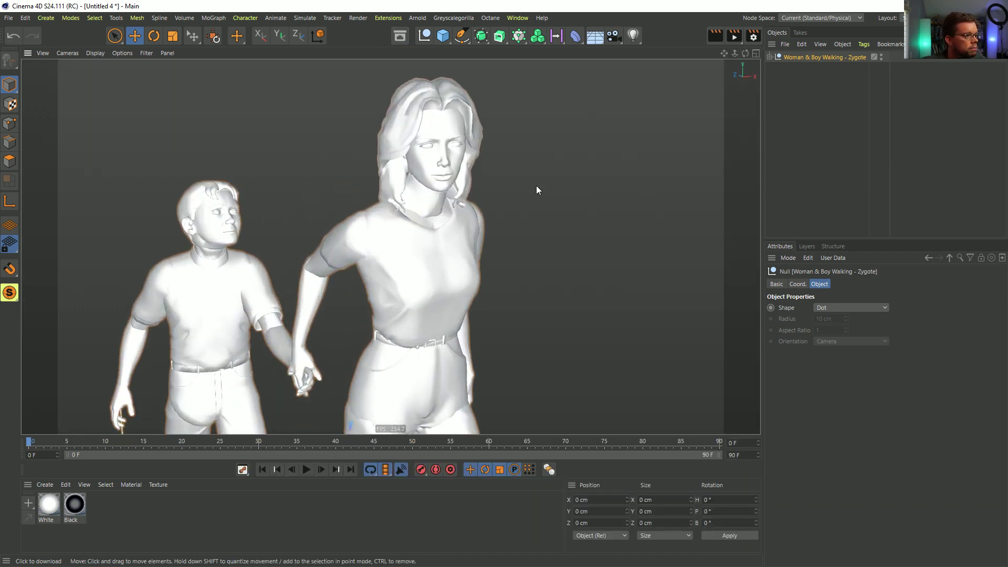
{"action": "left_click_drag", "start_coordinate": [393, 184], "coordinate": [435, 169], "text": "alt"}
{"action": "left_click", "coordinate": [435, 172]}
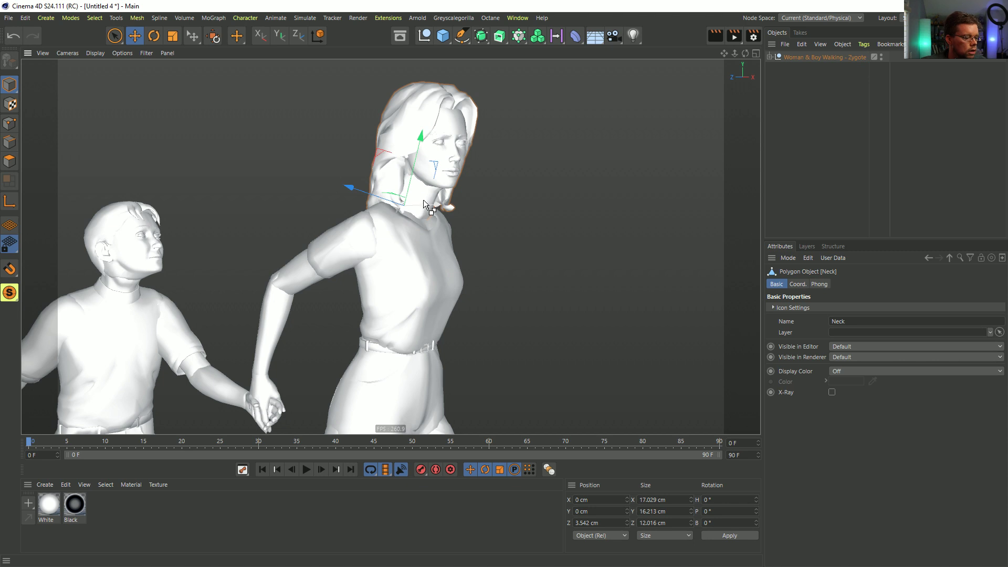
{"action": "key", "text": "ctrl+c"}
{"action": "key", "text": "ctrl+v"}
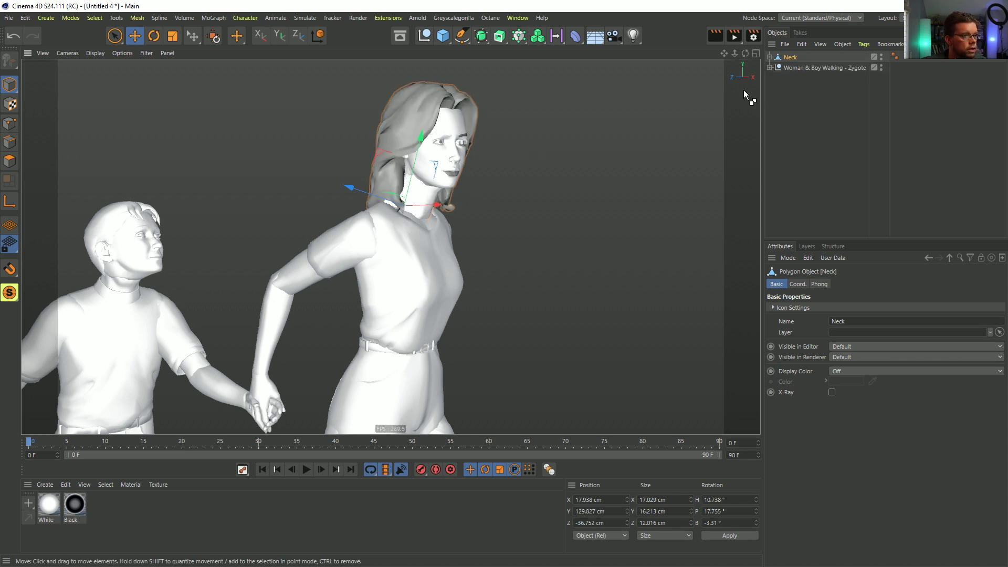
{"action": "left_click", "coordinate": [796, 68]}
{"action": "key", "text": "Delete"}
Step: Move the Head object out of the Neck object's hierarchy and delete the Neck object
{"action": "left_click_drag", "start_coordinate": [461, 167], "coordinate": [439, 177], "text": "alt"}
{"action": "middle_click_drag", "start_coordinate": [446, 173], "coordinate": [436, 259], "text": "alt"}
{"action": "right_click_drag", "start_coordinate": [436, 260], "coordinate": [449, 250], "text": "alt"}
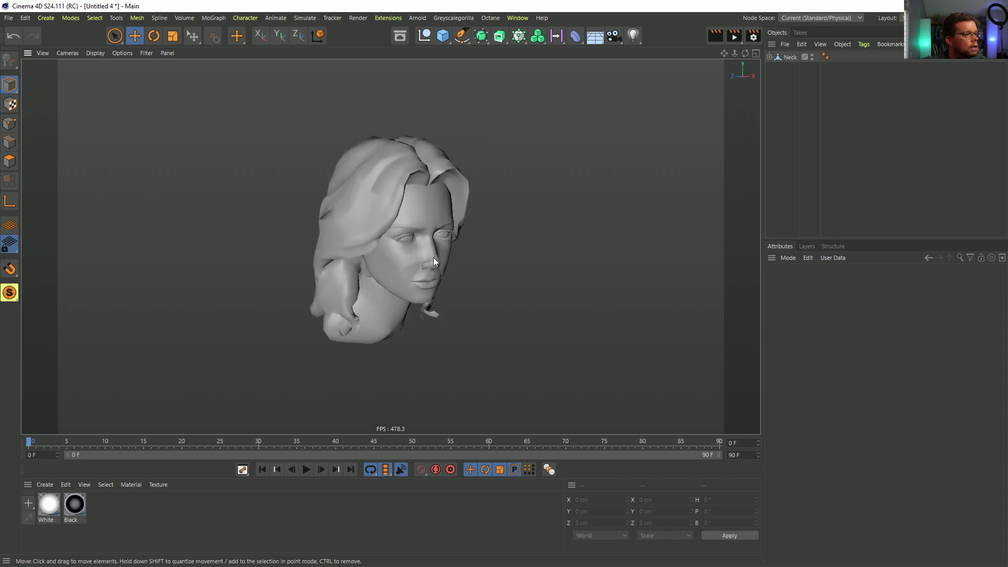
{"action": "left_click_drag", "start_coordinate": [449, 250], "coordinate": [372, 333], "text": "alt"}
{"action": "left_click", "coordinate": [374, 331]}
{"action": "left_click", "coordinate": [770, 57]}
{"action": "left_click_drag", "start_coordinate": [792, 69], "coordinate": [793, 74]}
{"action": "left_click", "coordinate": [787, 59]}
{"action": "key", "text": "Delete"}
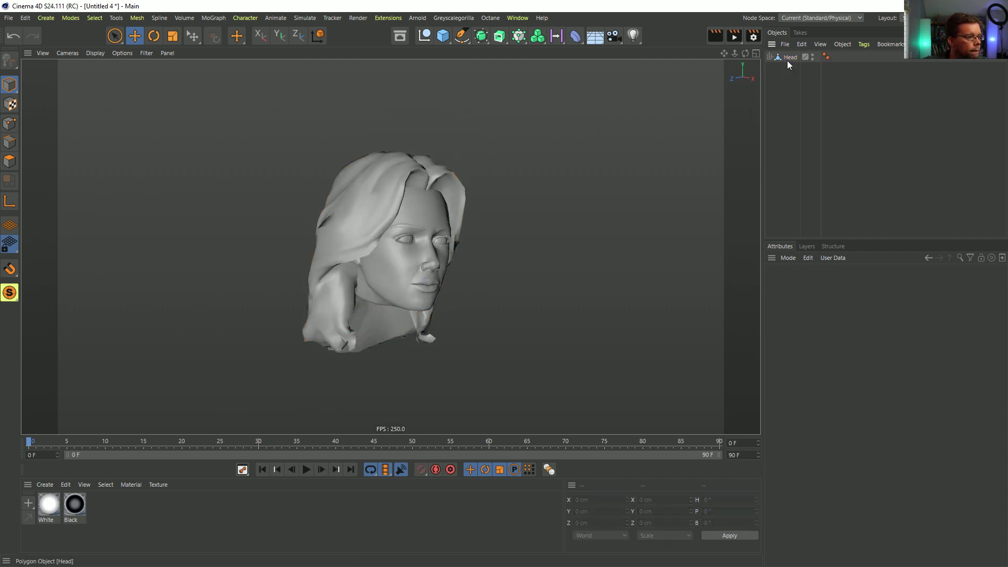
Step: Nest the Head object in a Volume Builder and place that Volume Builder inside a Volume Mesher
{"action": "mouse_move", "coordinate": [412, 292]}
{"action": "left_mouse_down", "text": "alt"}
{"action": "mouse_move", "coordinate": [281, 244]}
{"action": "mouse_move", "coordinate": [522, 281]}
{"action": "mouse_move", "coordinate": [373, 285]}
{"action": "mouse_move", "coordinate": [256, 266]}
{"action": "mouse_move", "coordinate": [389, 276]}
{"action": "mouse_move", "coordinate": [413, 305]}
{"action": "left_mouse_up", "text": "alt"}
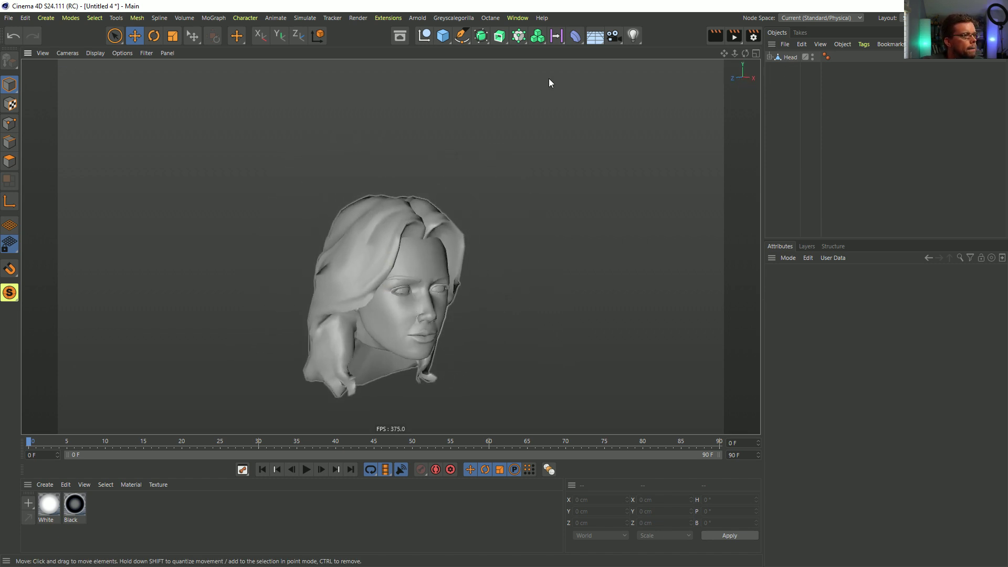
{"action": "left_click", "coordinate": [798, 57]}
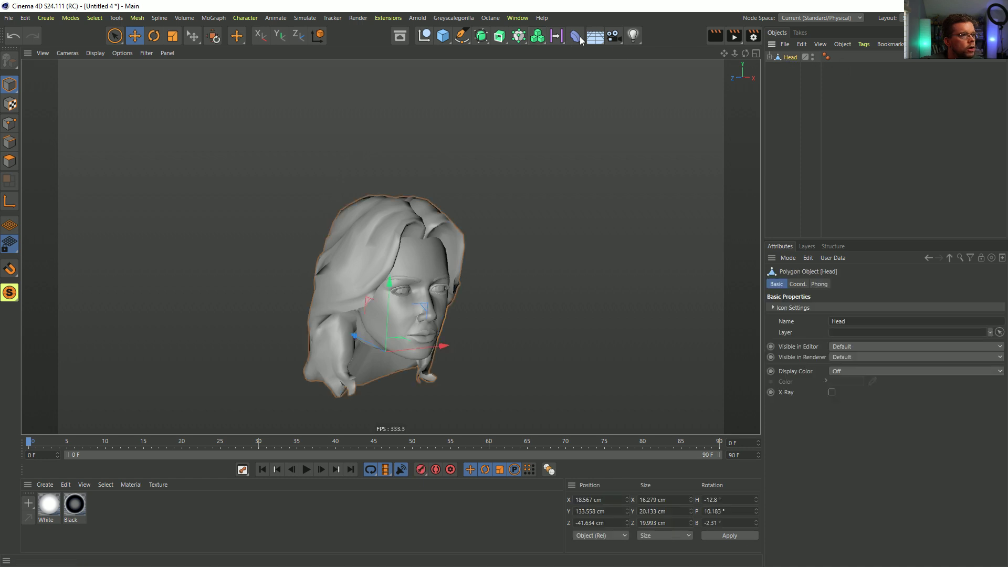
{"action": "left_click", "coordinate": [544, 42]}
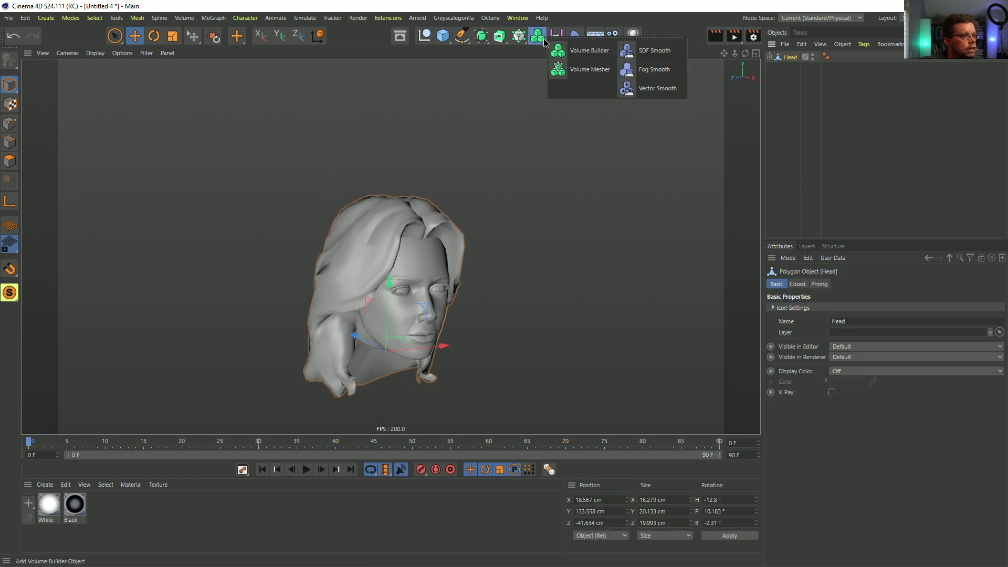
{"action": "left_click", "coordinate": [583, 50], "text": "alt"}
{"action": "left_click", "coordinate": [538, 36]}
{"action": "left_click", "coordinate": [583, 69], "text": "alt"}
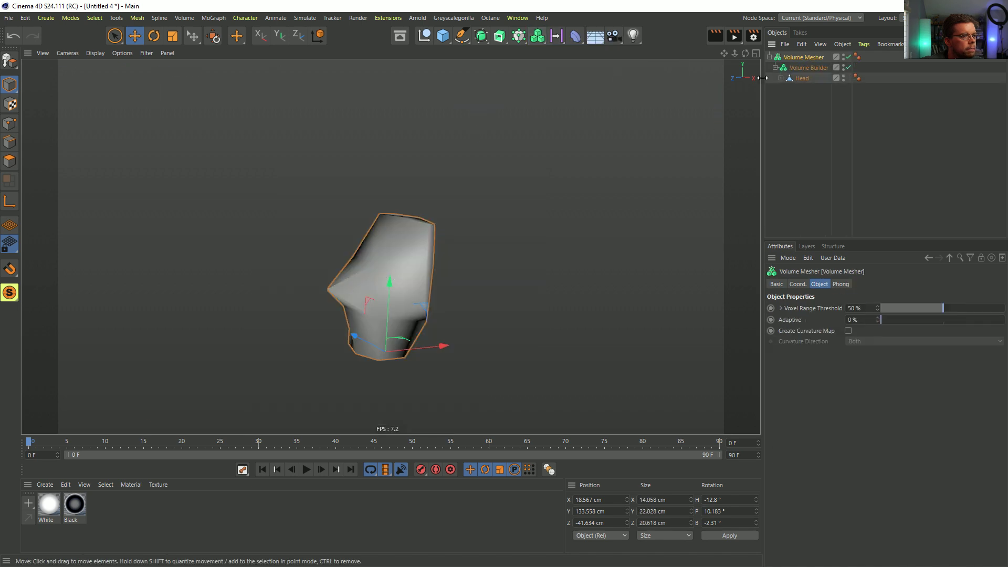
Step: Refine the Volume Builder's Voxel Size first to 2 cm and finally to 1 cm
{"action": "left_click", "coordinate": [801, 67]}
{"action": "double_click", "coordinate": [832, 318]}
{"action": "type", "text": "2"}
{"action": "key", "text": "Return"}
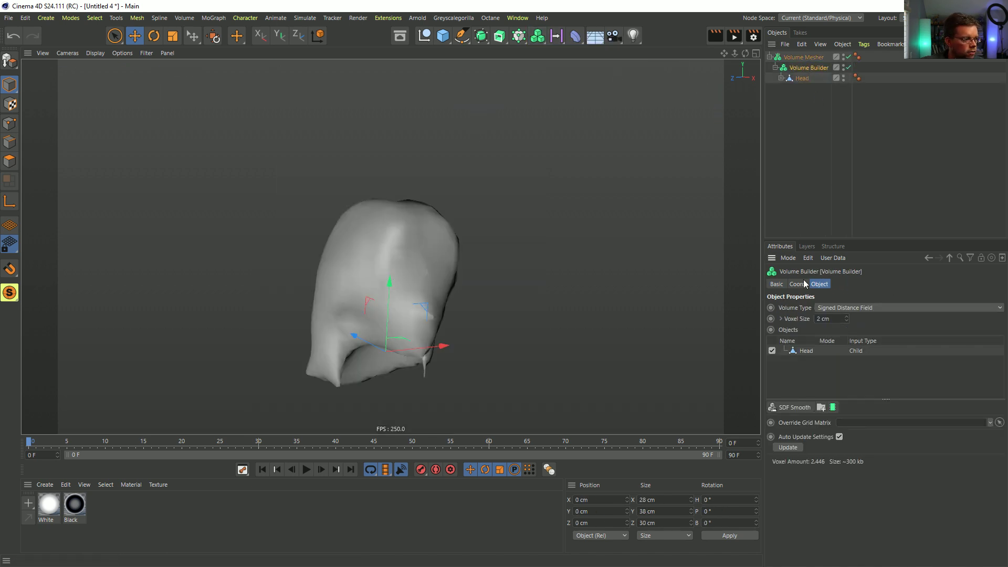
{"action": "double_click", "coordinate": [837, 319]}
{"action": "type", "text": "1"}
{"action": "key", "text": "Return"}
Step: Add an SDF Smooth filter to the Volume Builder and reduce its Strength to 7%
{"action": "left_click_drag", "start_coordinate": [430, 304], "coordinate": [496, 262], "text": "alt"}
{"action": "left_click", "coordinate": [790, 407]}
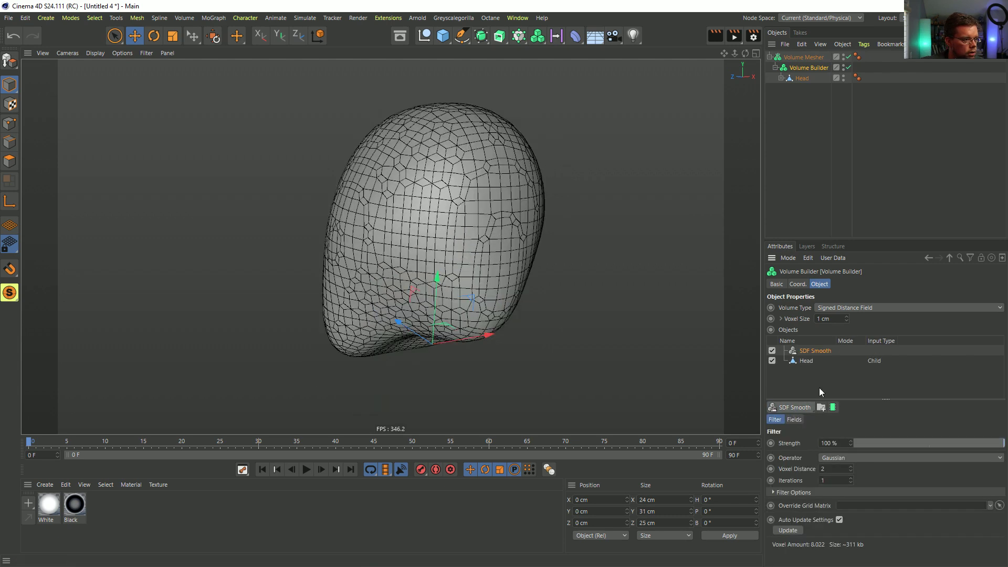
{"action": "left_click_drag", "start_coordinate": [927, 444], "coordinate": [865, 444]}
{"action": "left_click_drag", "start_coordinate": [304, 226], "coordinate": [404, 218], "text": "alt"}
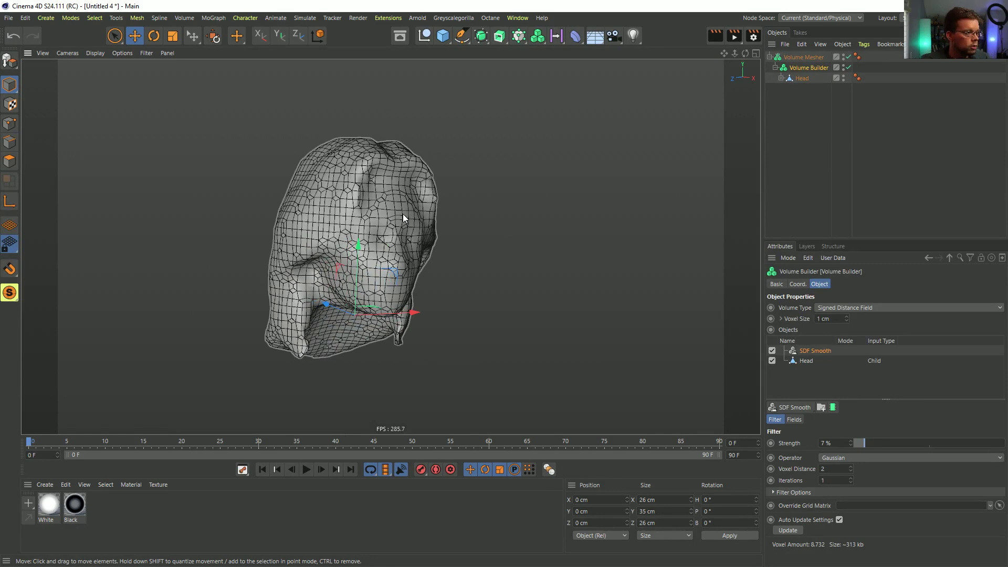
{"action": "left_click_drag", "start_coordinate": [409, 153], "coordinate": [396, 212], "text": "alt"}
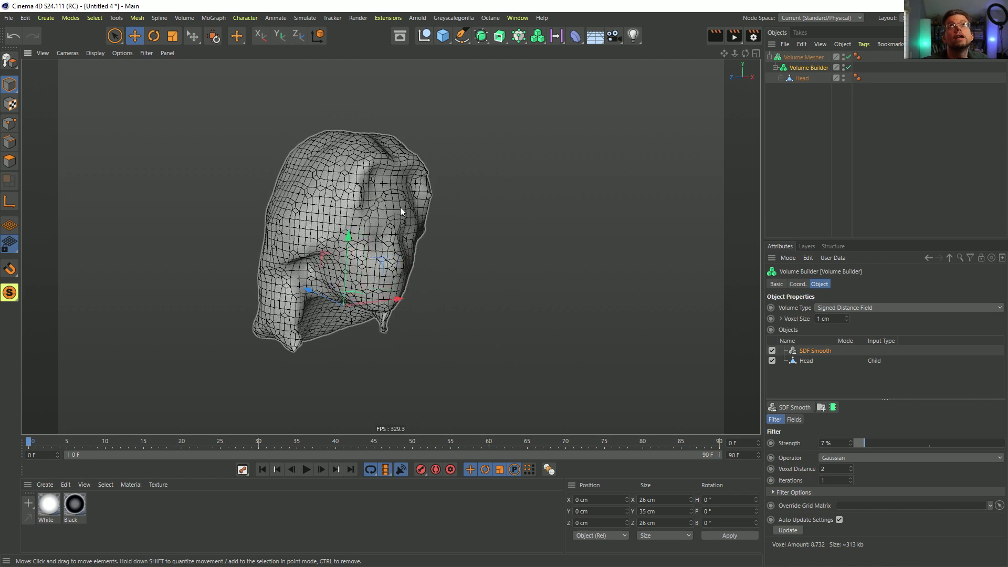
Step: Add an RKT Slicer that uses the Volume Mesher as its source object, with 19 slices
{"action": "left_click", "coordinate": [395, 18]}
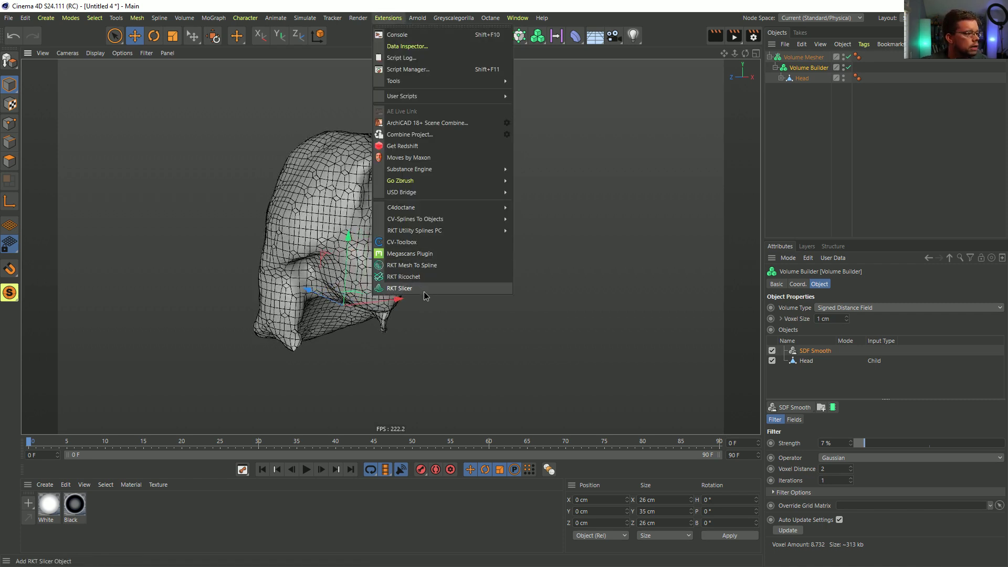
{"action": "left_click", "coordinate": [400, 289]}
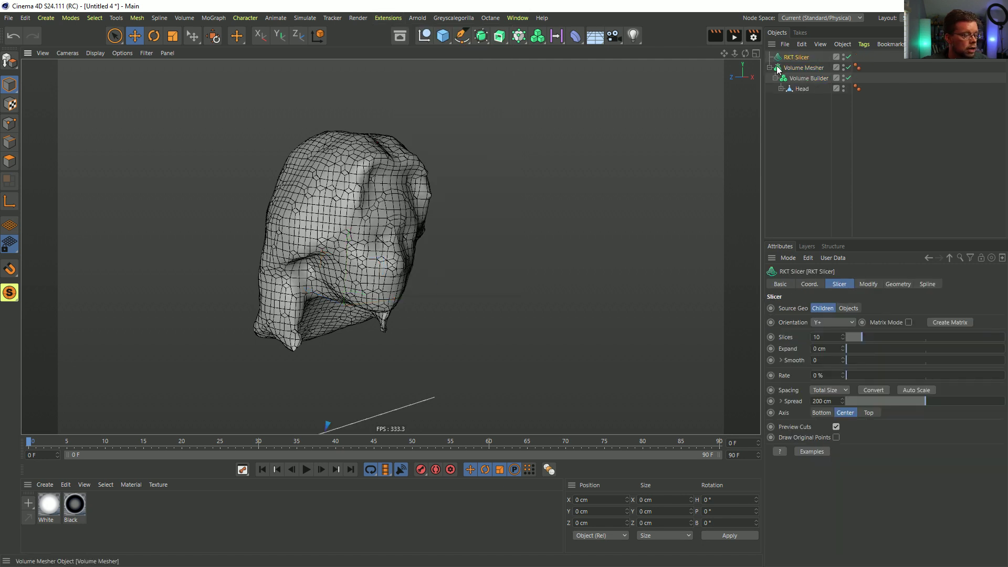
{"action": "left_click", "coordinate": [852, 309]}
{"action": "left_click_drag", "start_coordinate": [801, 69], "coordinate": [825, 326]}
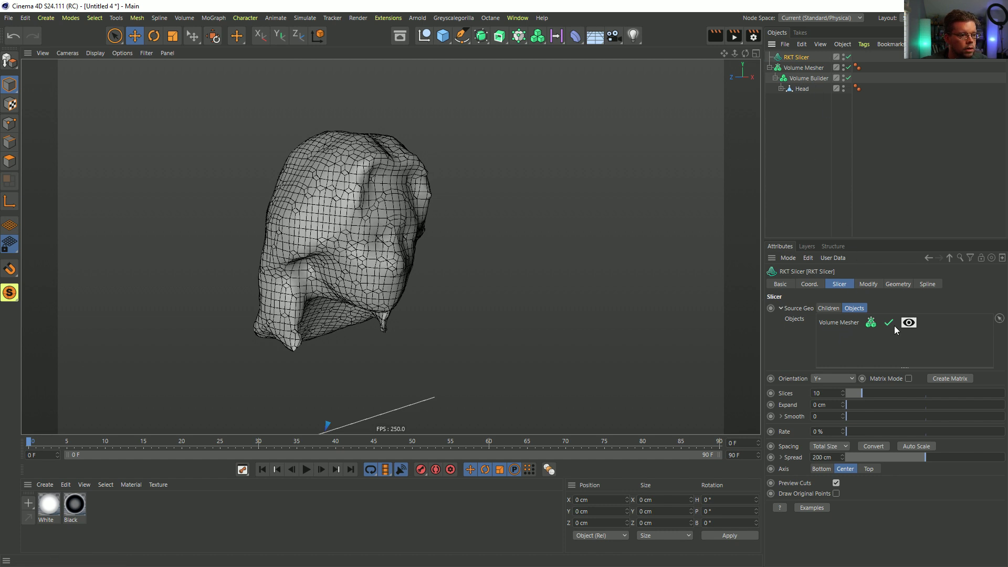
{"action": "left_click_drag", "start_coordinate": [865, 393], "coordinate": [877, 394]}
Step: Reset the transform of the Volume Mesher holding the head to the world origin and frame the scene
{"action": "scroll", "coordinate": [473, 309], "scroll_direction": "down", "scroll_amount": 10}
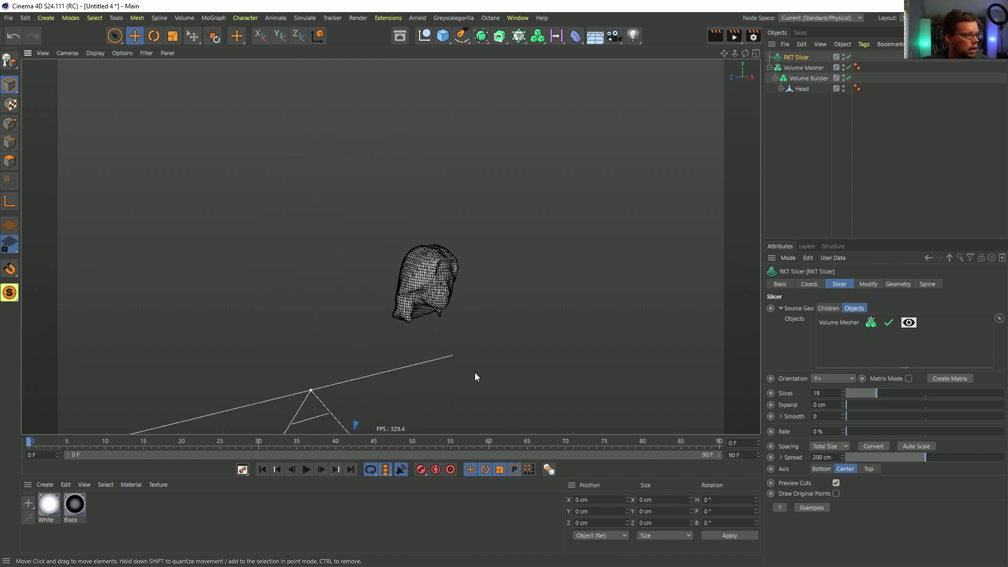
{"action": "right_click_drag", "start_coordinate": [344, 269], "coordinate": [354, 289], "text": "alt"}
{"action": "left_click_drag", "start_coordinate": [354, 289], "coordinate": [347, 305], "text": "alt"}
{"action": "left_click", "coordinate": [796, 70]}
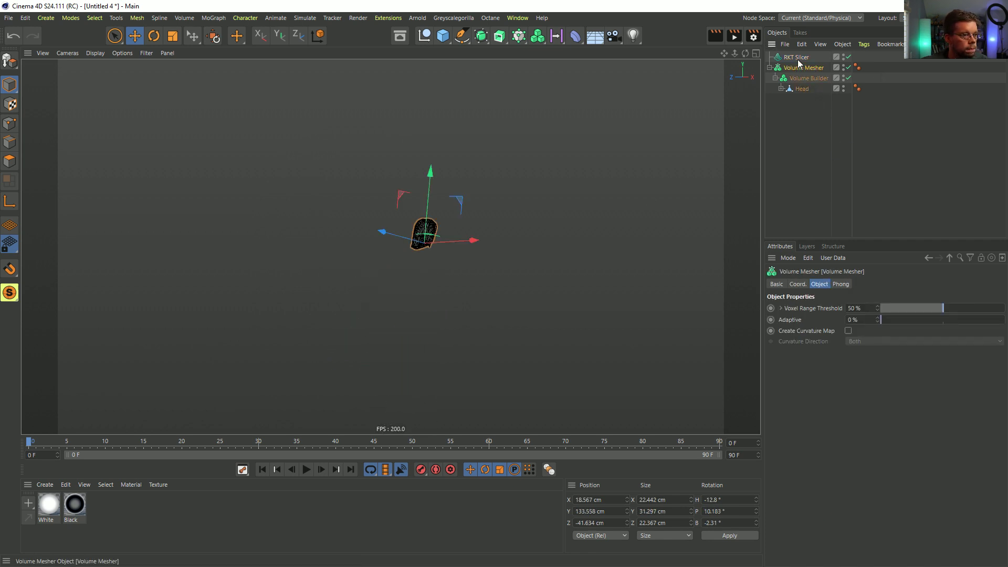
{"action": "left_click", "coordinate": [798, 89]}
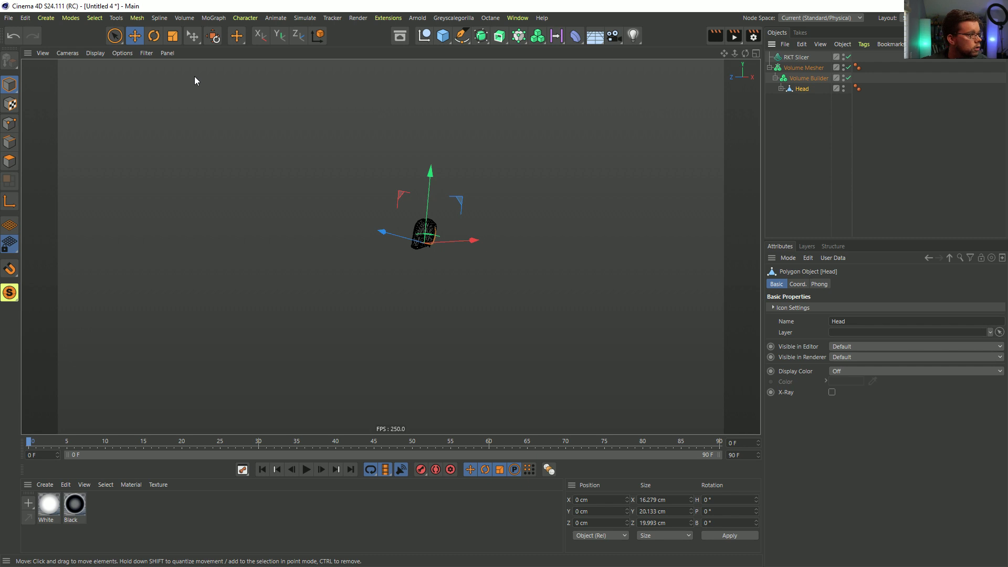
{"action": "left_click", "coordinate": [212, 34]}
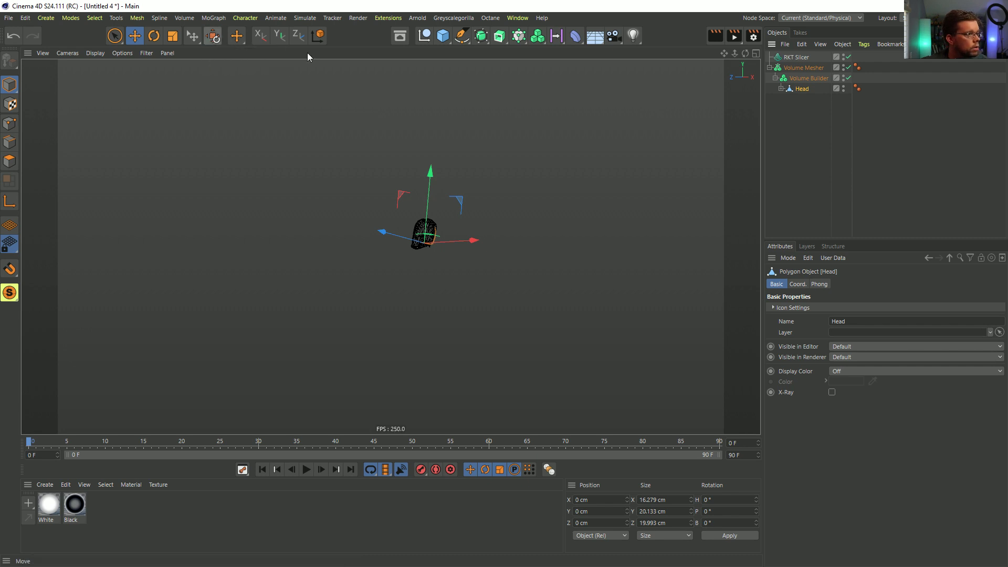
{"action": "left_click", "coordinate": [814, 79]}
{"action": "left_click", "coordinate": [810, 69]}
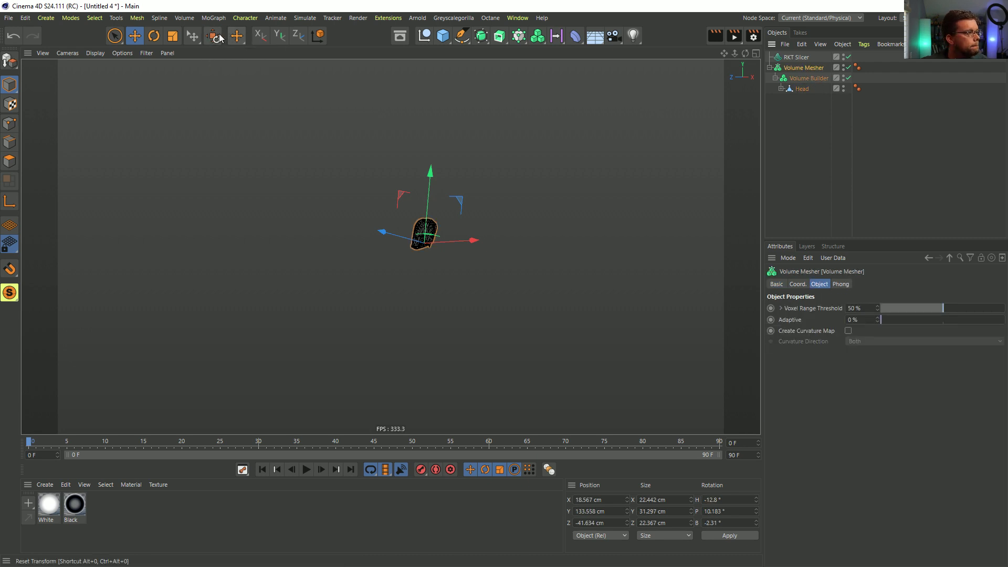
{"action": "left_click", "coordinate": [218, 37]}
{"action": "key", "text": "h"}
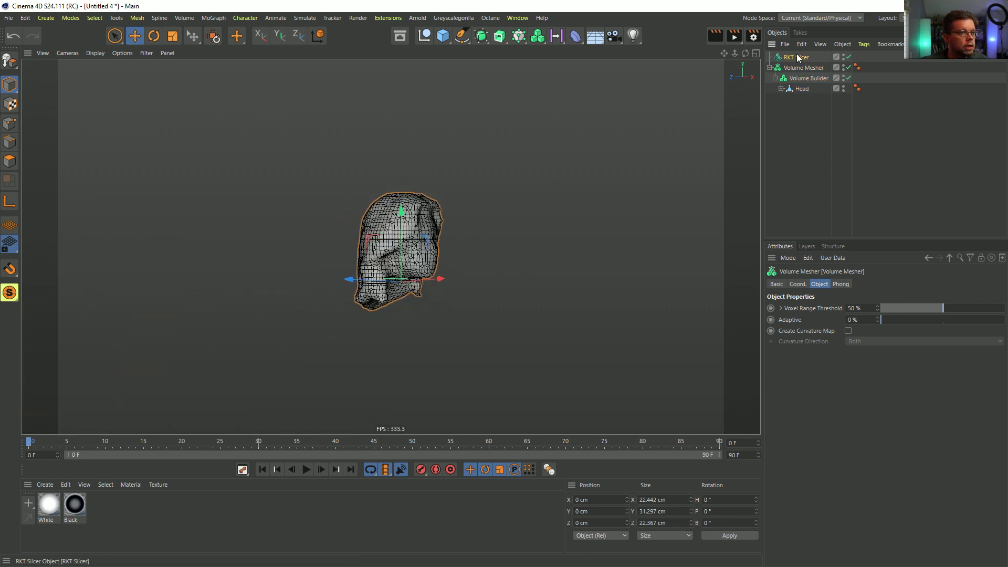
Step: Auto-scale the RKT Slicer so its slice spread fits the head's height
{"action": "left_click", "coordinate": [797, 55]}
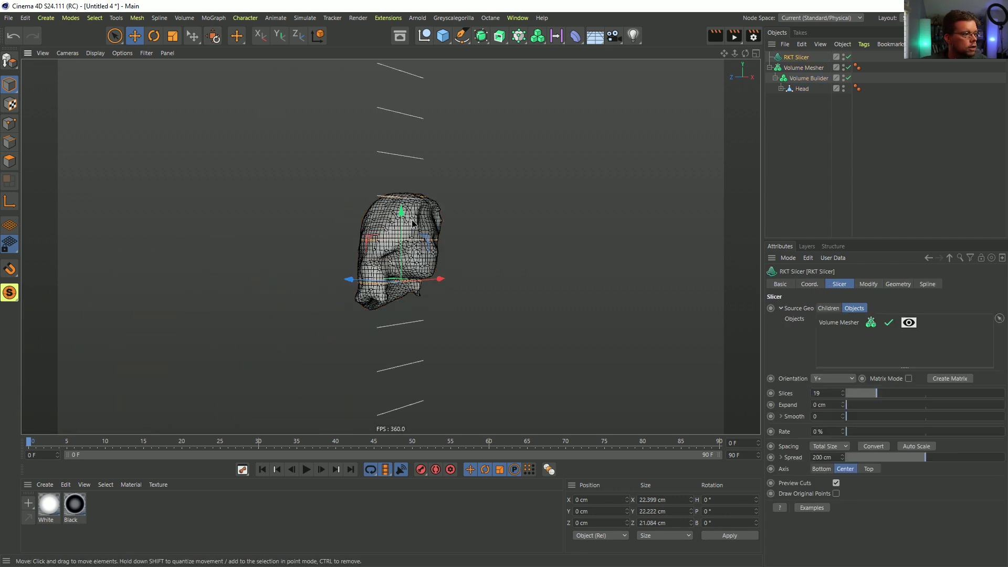
{"action": "left_click", "coordinate": [917, 446]}
{"action": "scroll", "coordinate": [458, 200], "scroll_direction": "up", "scroll_amount": 5}
{"action": "scroll", "coordinate": [459, 199], "scroll_direction": "down", "scroll_amount": 4}
{"action": "left_click_drag", "start_coordinate": [459, 200], "coordinate": [325, 243], "text": "alt"}
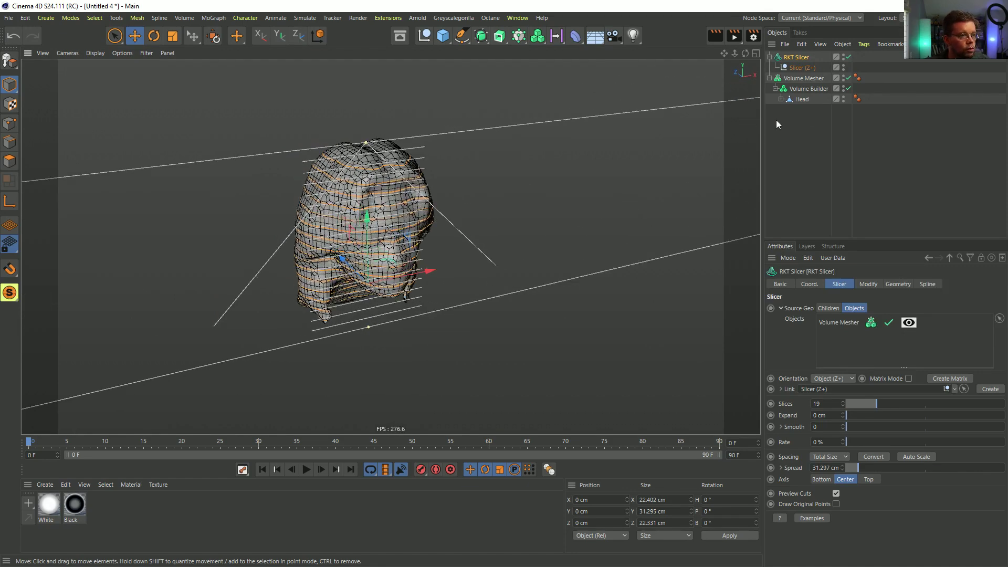
Step: Hide the slicer's source Volume Mesher and turn off Preview Cuts so only the slice splines show
{"action": "left_click", "coordinate": [909, 323]}
{"action": "left_click_drag", "start_coordinate": [457, 226], "coordinate": [648, 184], "text": "alt"}
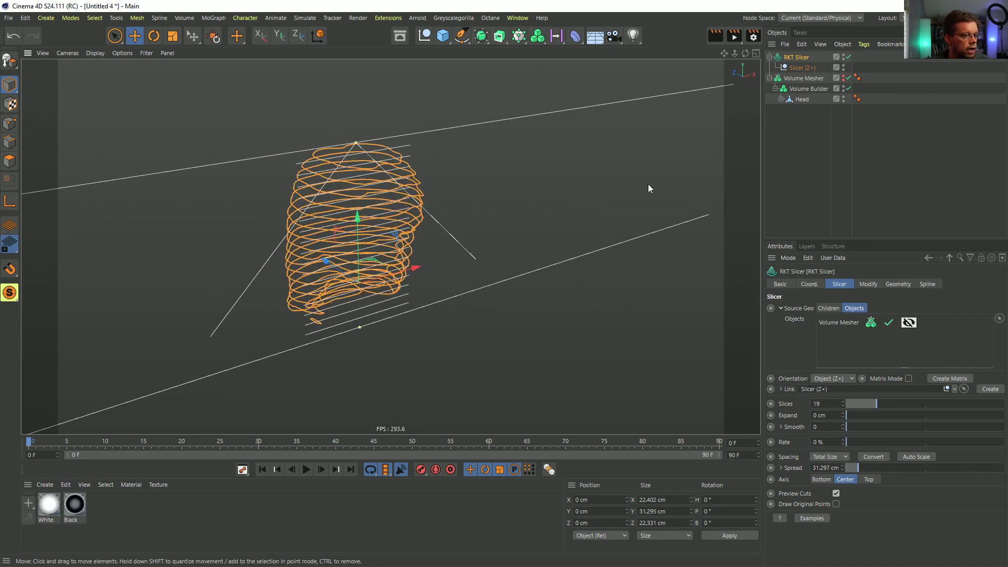
{"action": "left_click", "coordinate": [836, 493]}
{"action": "left_click_drag", "start_coordinate": [452, 210], "coordinate": [468, 262], "text": "alt"}
Step: Preview the RKT Slicer with Flat geometry and enable SSAO shading in the viewport
{"action": "left_click", "coordinate": [899, 284]}
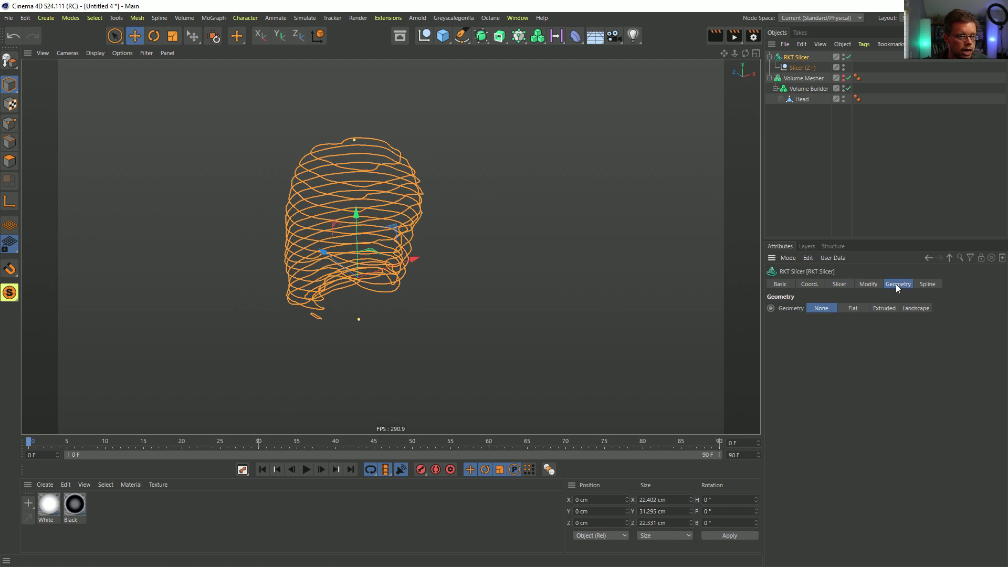
{"action": "left_click", "coordinate": [853, 308]}
{"action": "left_click_drag", "start_coordinate": [472, 291], "coordinate": [374, 260], "text": "alt"}
{"action": "left_click", "coordinate": [123, 53]}
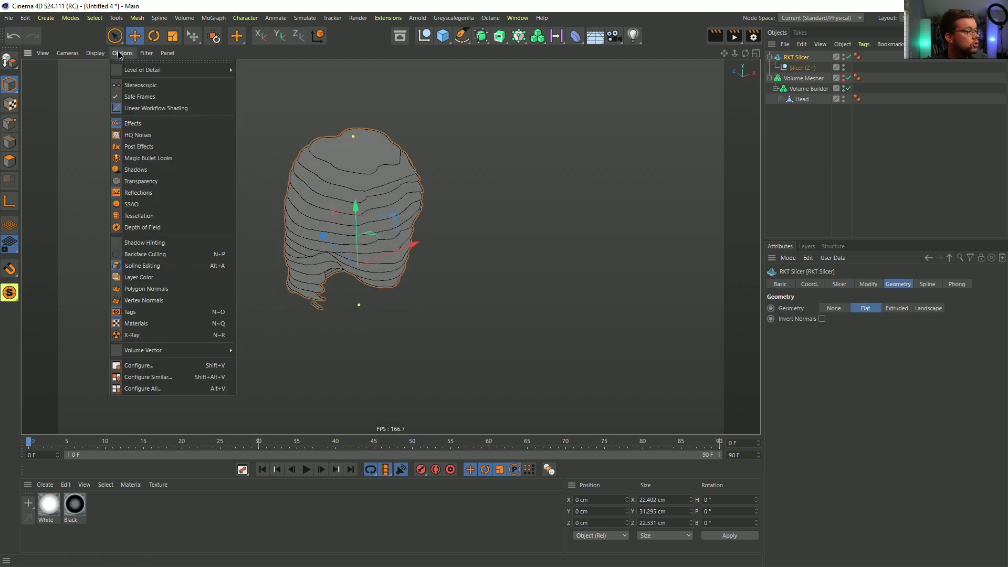
{"action": "left_click", "coordinate": [149, 210]}
{"action": "left_click_drag", "start_coordinate": [342, 217], "coordinate": [309, 138], "text": "alt"}
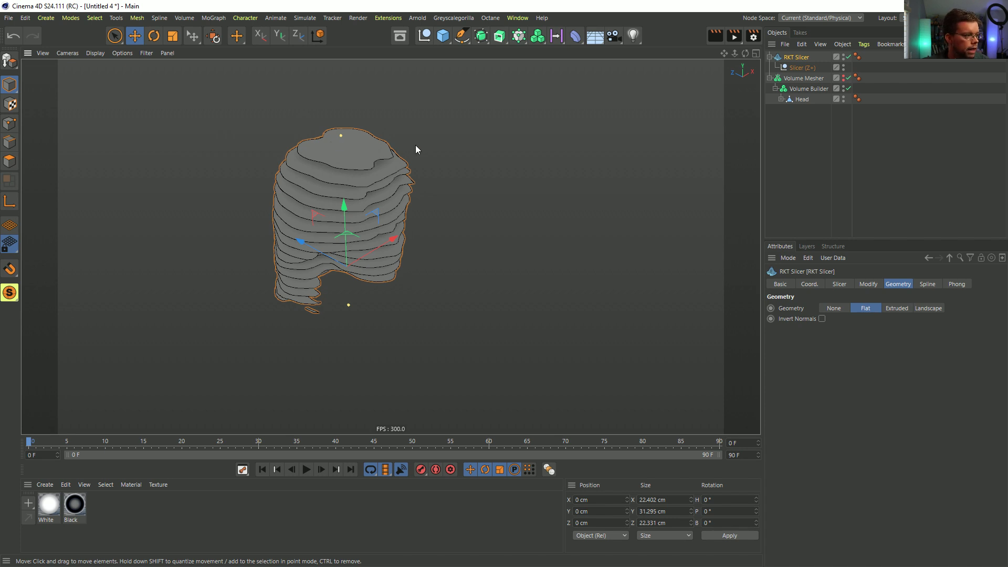
{"action": "left_click_drag", "start_coordinate": [440, 178], "coordinate": [481, 95], "text": "alt"}
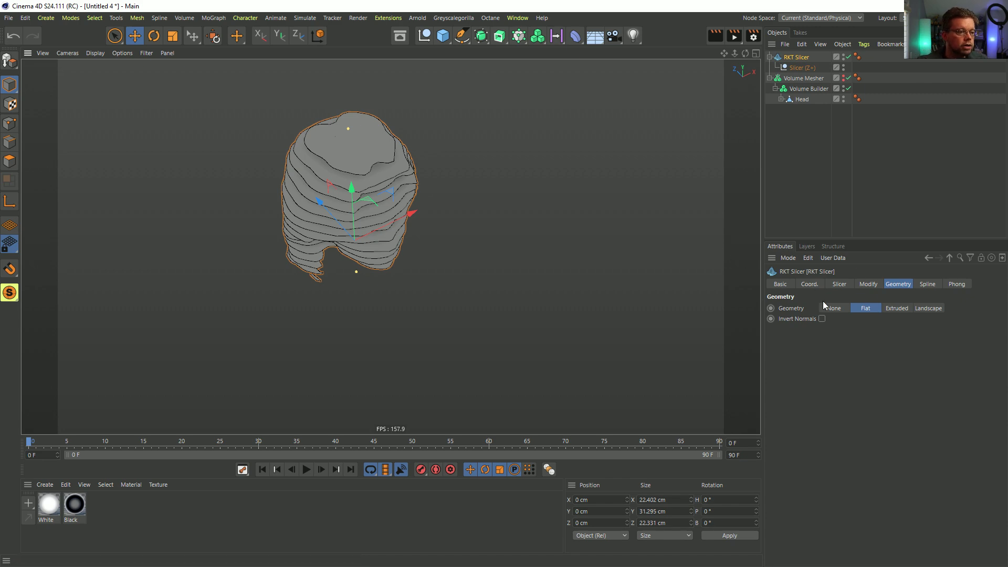
Step: Set the RKT Slicer's Geometry back to None and its spline Segments to Explode Layer
{"action": "left_click", "coordinate": [834, 308]}
{"action": "left_click_drag", "start_coordinate": [358, 221], "coordinate": [444, 160], "text": "alt"}
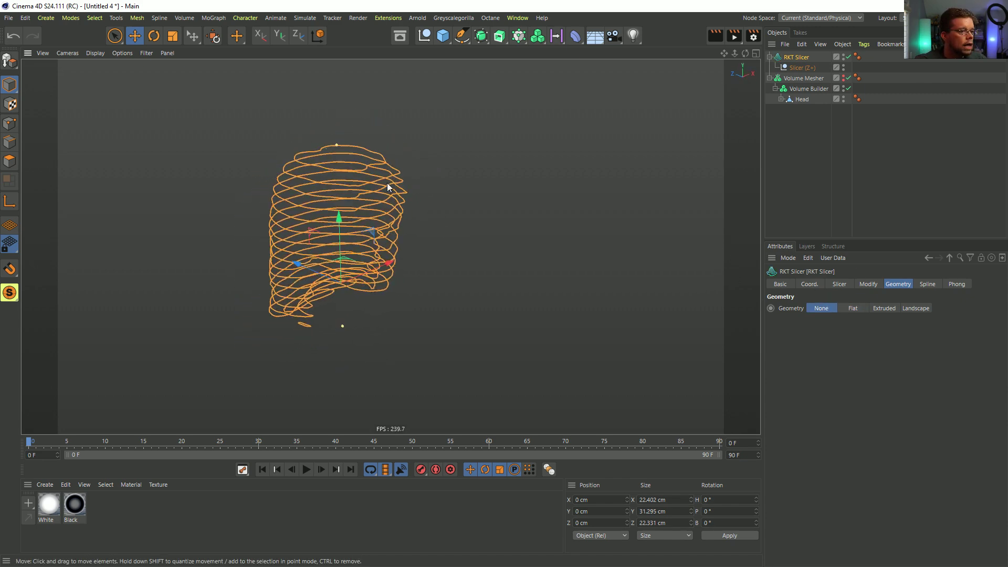
{"action": "left_click", "coordinate": [928, 284]}
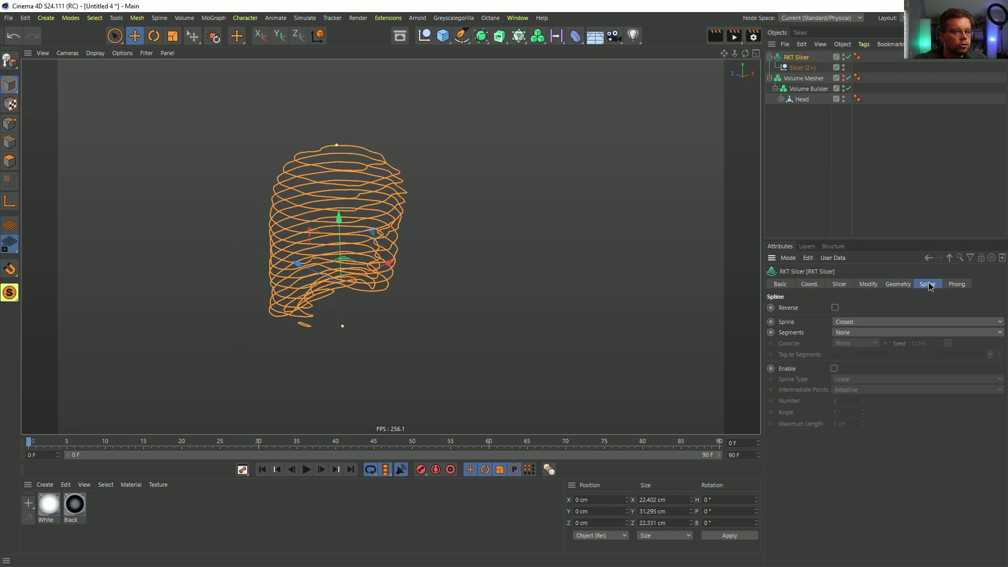
{"action": "left_click", "coordinate": [856, 333]}
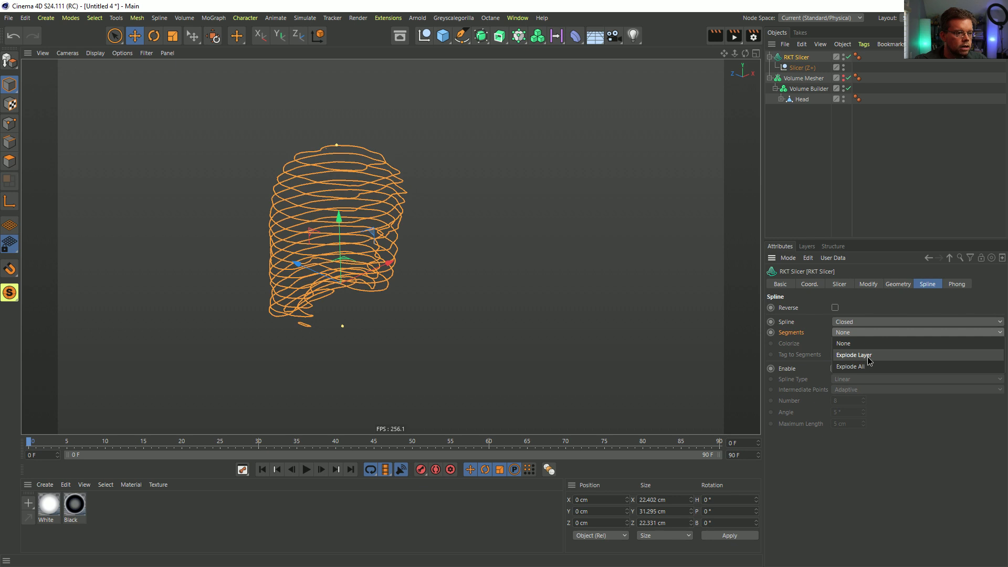
{"action": "left_click", "coordinate": [868, 356]}
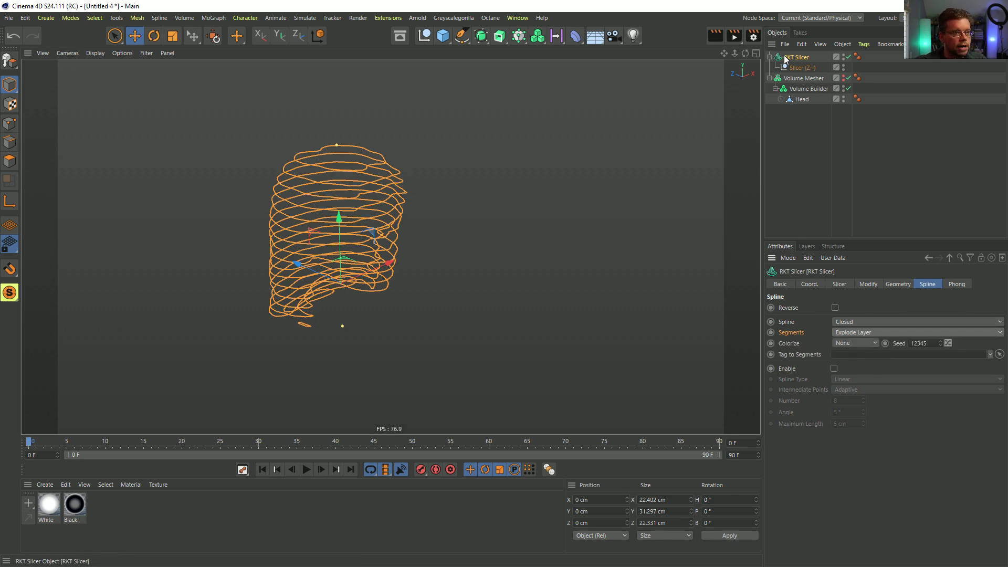
Step: Place the RKT Slicer below the Volume Mesher hierarchy, and try converting it to editable objects before undoing the conversion
{"action": "left_click_drag", "start_coordinate": [788, 56], "coordinate": [795, 94]}
{"action": "key", "text": "c"}
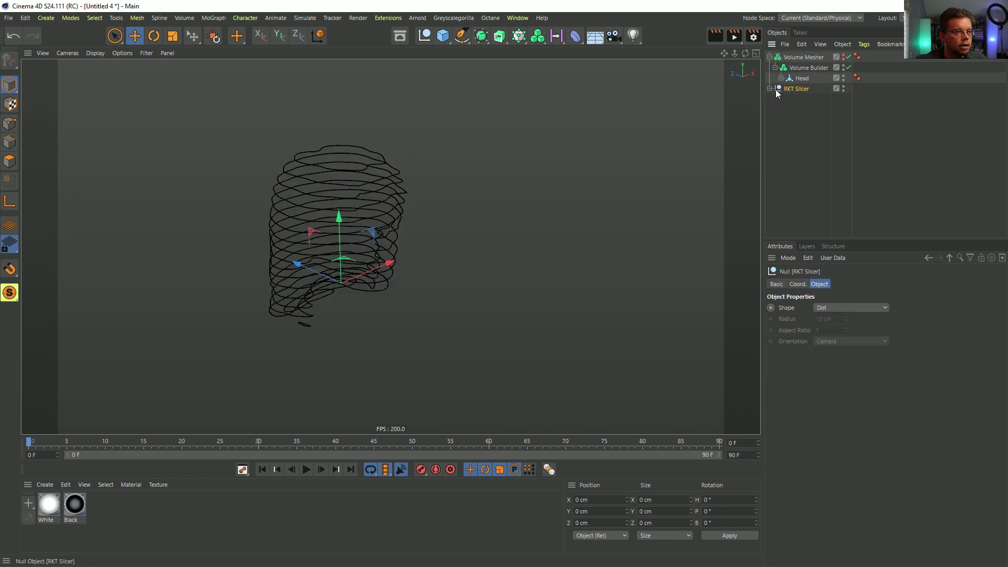
{"action": "key", "text": "ctrl+z"}
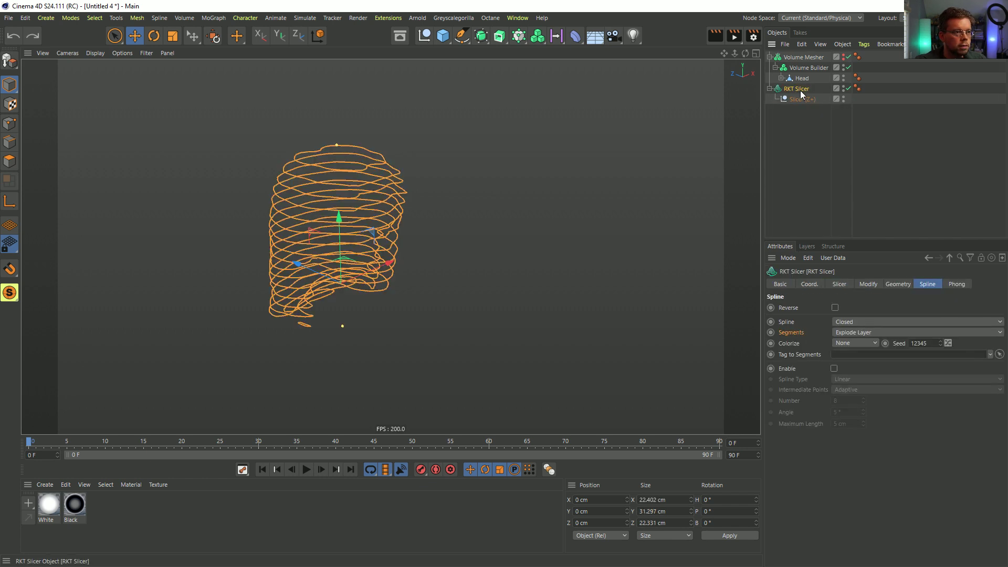
Step: Add an Extrude as parent of the RKT Slicer, with Direction set to Y and Hierarchical enabled
{"action": "left_click", "coordinate": [500, 36], "text": "alt"}
{"action": "left_click", "coordinate": [856, 309]}
{"action": "left_click", "coordinate": [830, 316]}
{"action": "left_click", "coordinate": [856, 308]}
{"action": "left_click", "coordinate": [840, 342]}
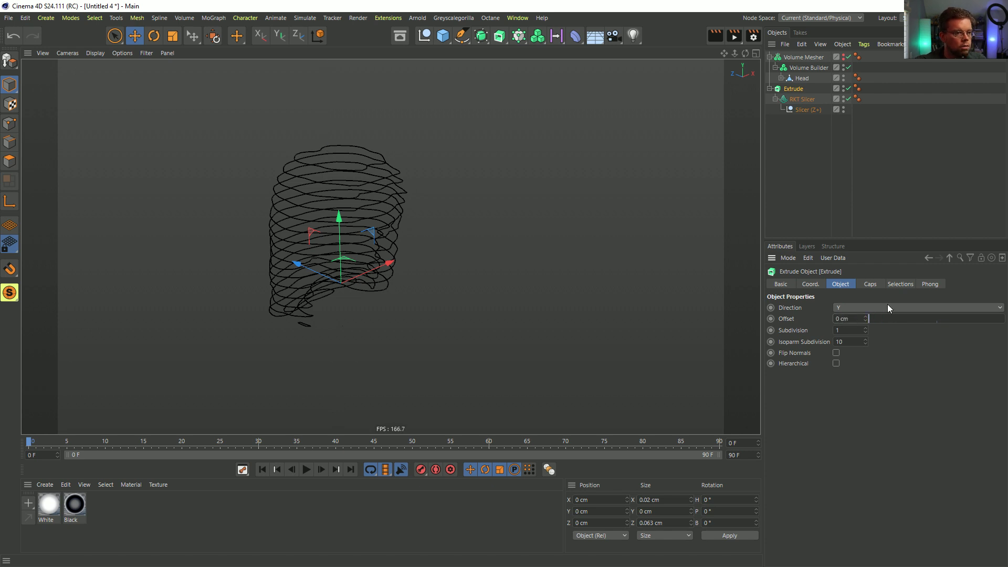
{"action": "left_click", "coordinate": [836, 364]}
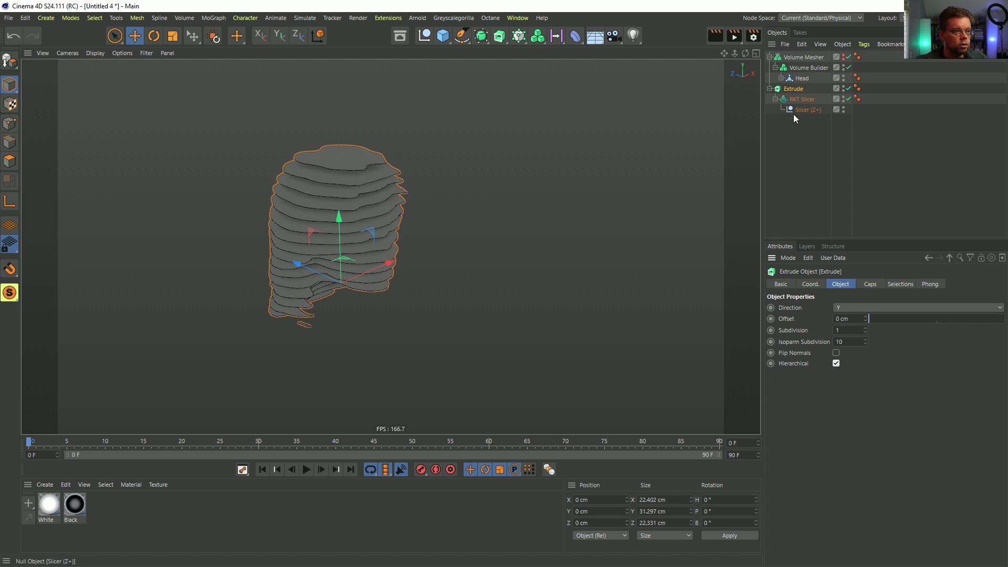
Step: Change the Extrude's Caps Type to Delaunay
{"action": "scroll", "coordinate": [399, 182], "scroll_direction": "up", "scroll_amount": 6}
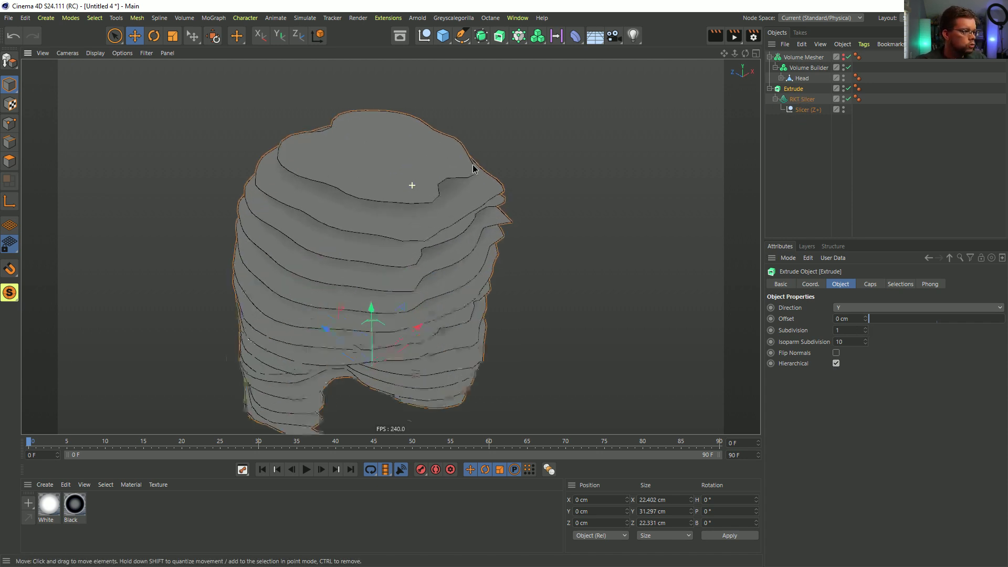
{"action": "scroll", "coordinate": [456, 189], "scroll_direction": "up", "scroll_amount": 2}
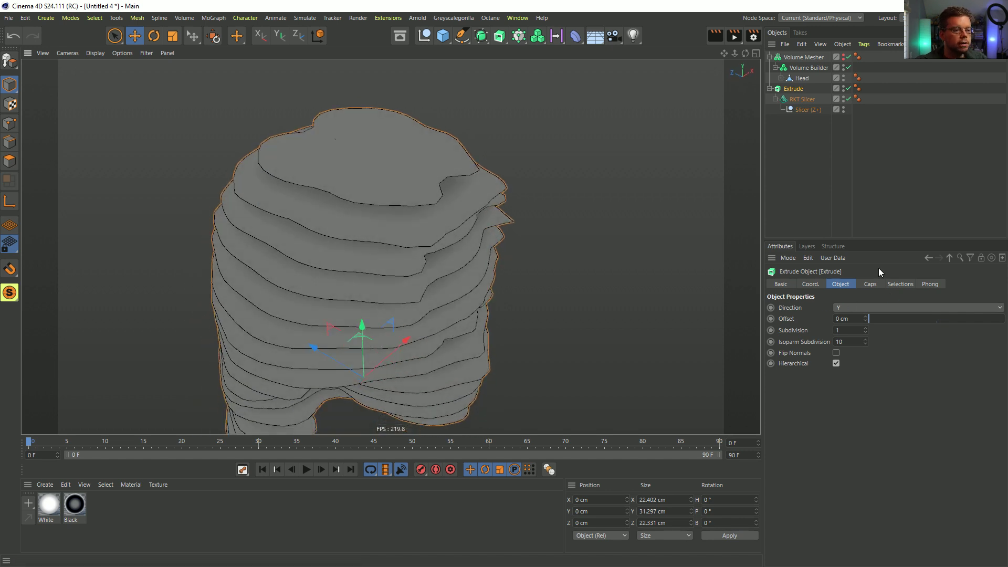
{"action": "left_click", "coordinate": [870, 284]}
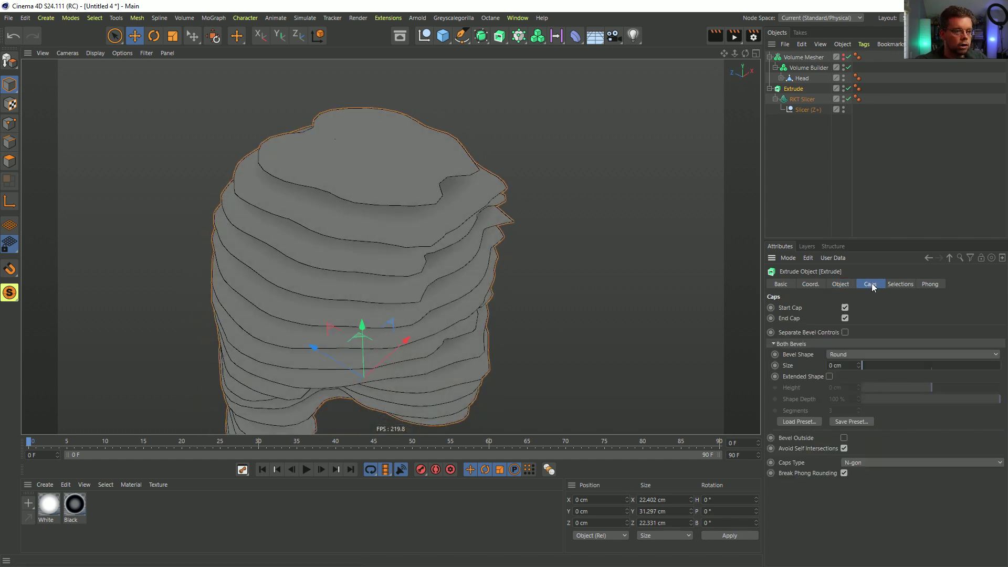
{"action": "left_click", "coordinate": [867, 463]}
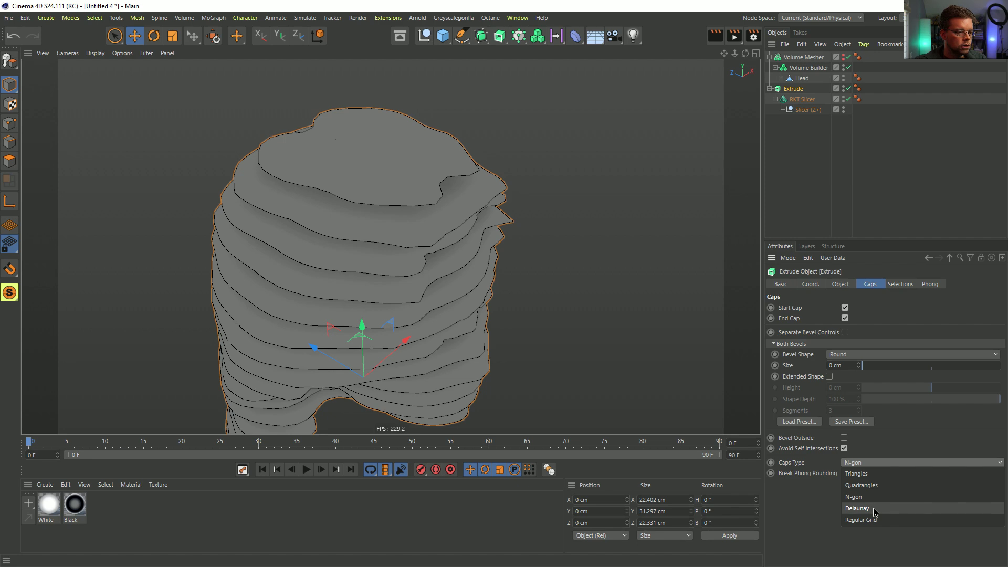
{"action": "left_click", "coordinate": [874, 509]}
{"action": "left_click_drag", "start_coordinate": [440, 263], "coordinate": [442, 236], "text": "alt"}
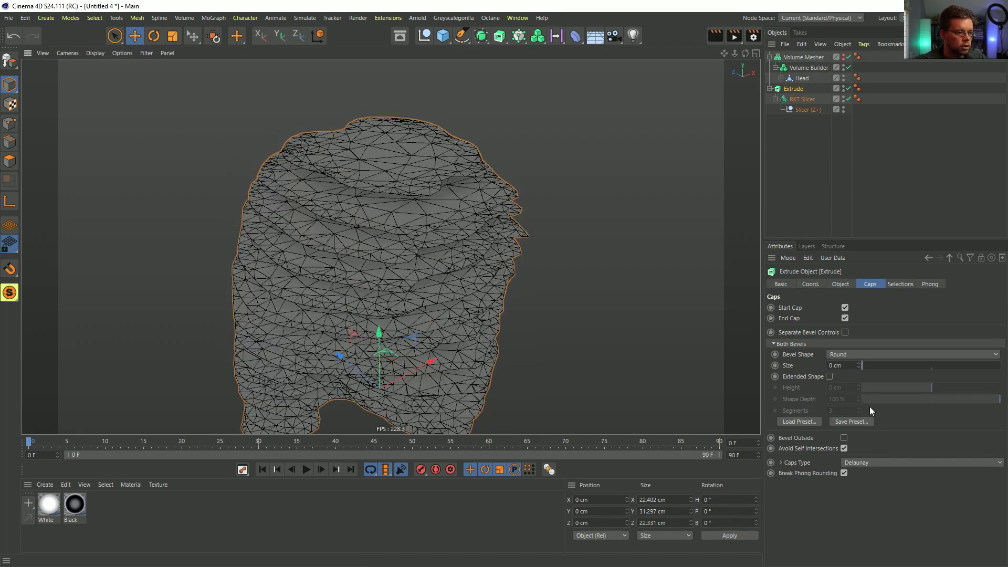
{"action": "left_click_drag", "start_coordinate": [384, 148], "coordinate": [379, 171], "text": "alt"}
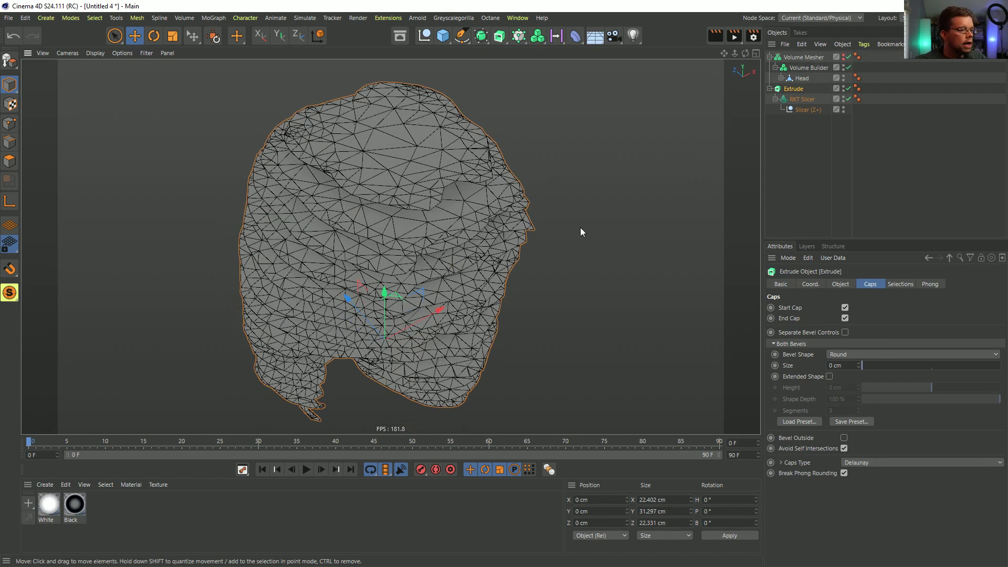
Step: Raise the Delaunay caps' Density to 100% and enable Quad Dominant
{"action": "left_click", "coordinate": [781, 462]}
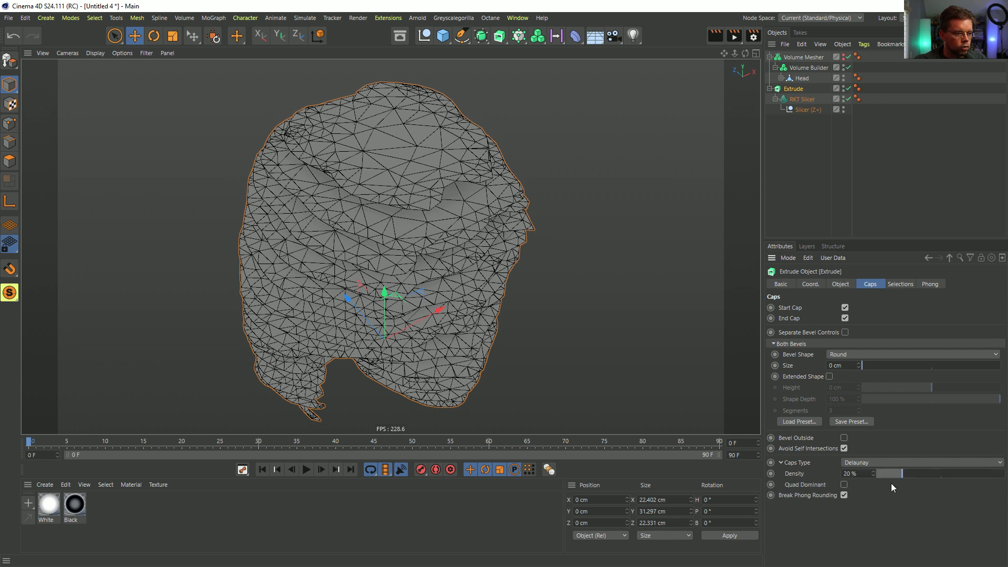
{"action": "left_click_drag", "start_coordinate": [900, 473], "coordinate": [1005, 473]}
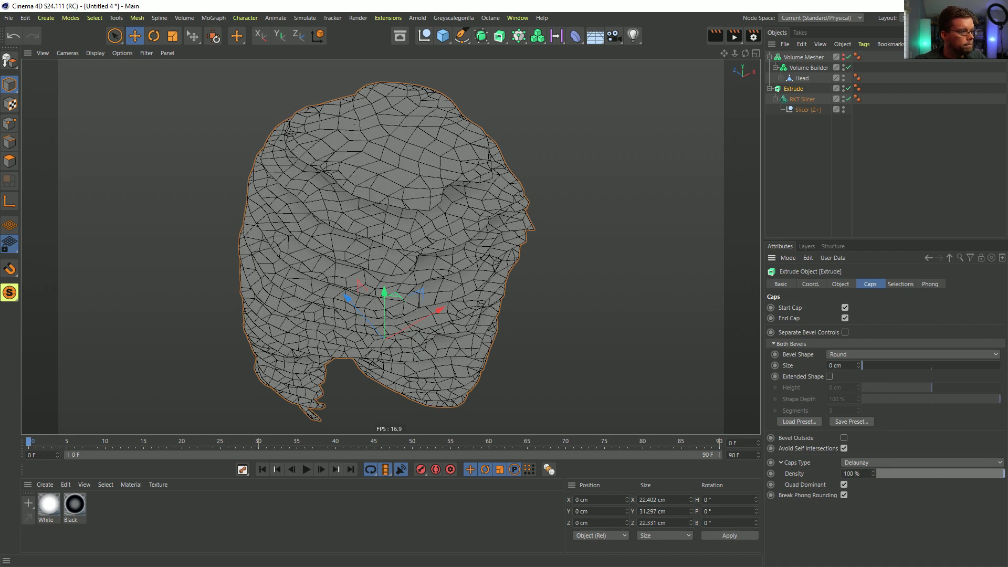
{"action": "left_click_drag", "start_coordinate": [350, 201], "coordinate": [360, 219], "text": "alt"}
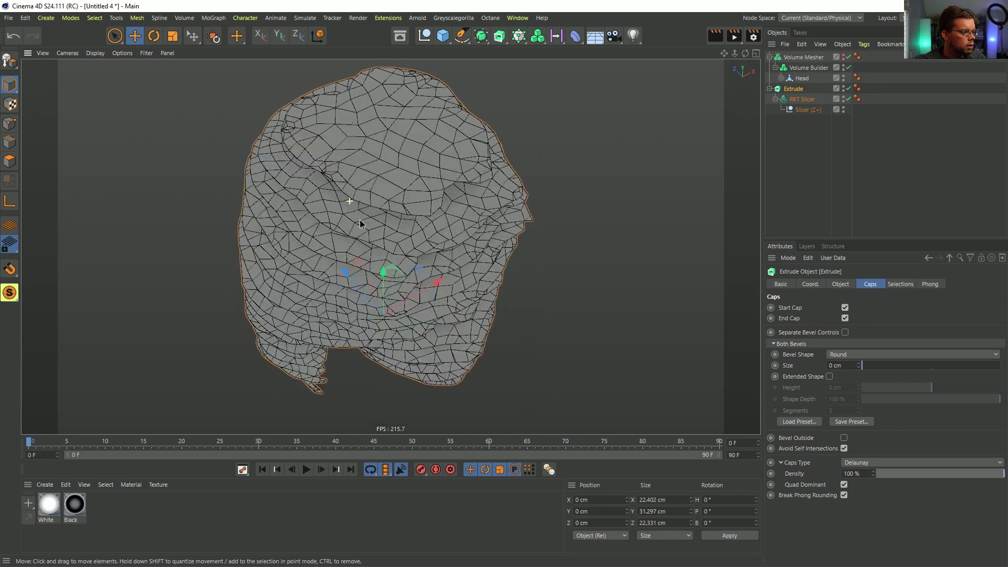
{"action": "left_click_drag", "start_coordinate": [461, 329], "coordinate": [449, 254], "text": "alt"}
Step: Set the RKT Slicer's Smooth value to 1 and check the slice edges up close
{"action": "left_click", "coordinate": [800, 99]}
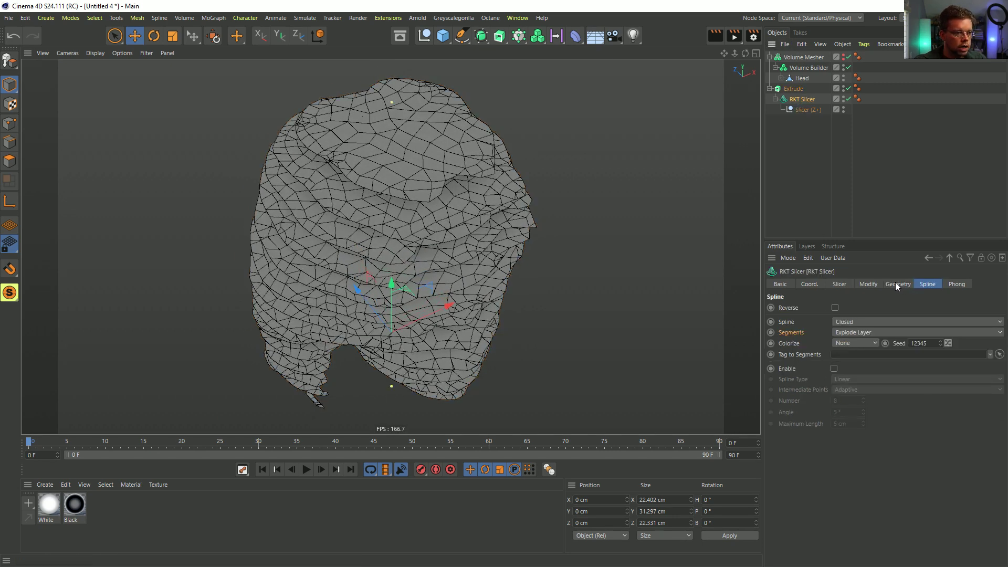
{"action": "left_click", "coordinate": [867, 284]}
{"action": "left_click", "coordinate": [840, 284]}
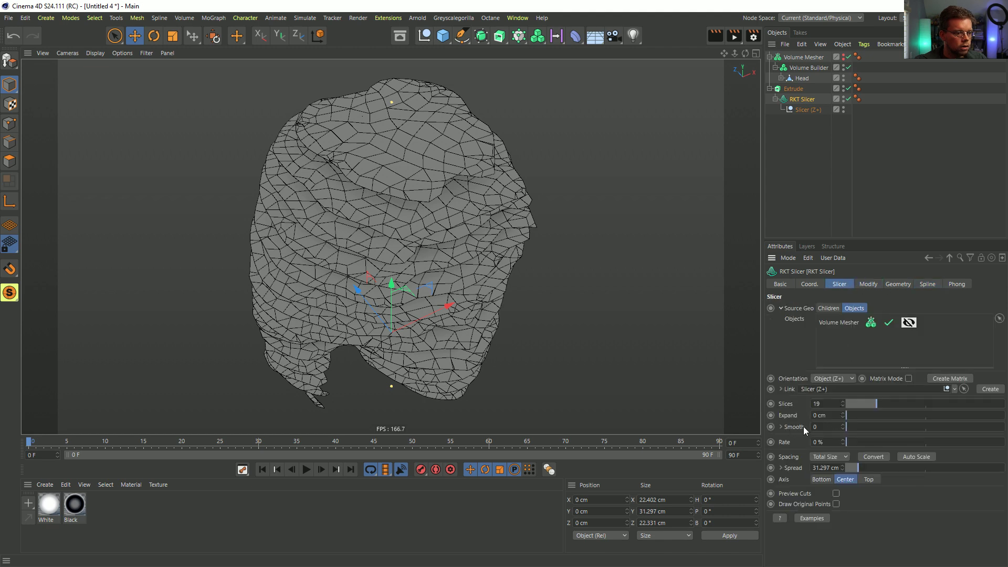
{"action": "left_click", "coordinate": [844, 425]}
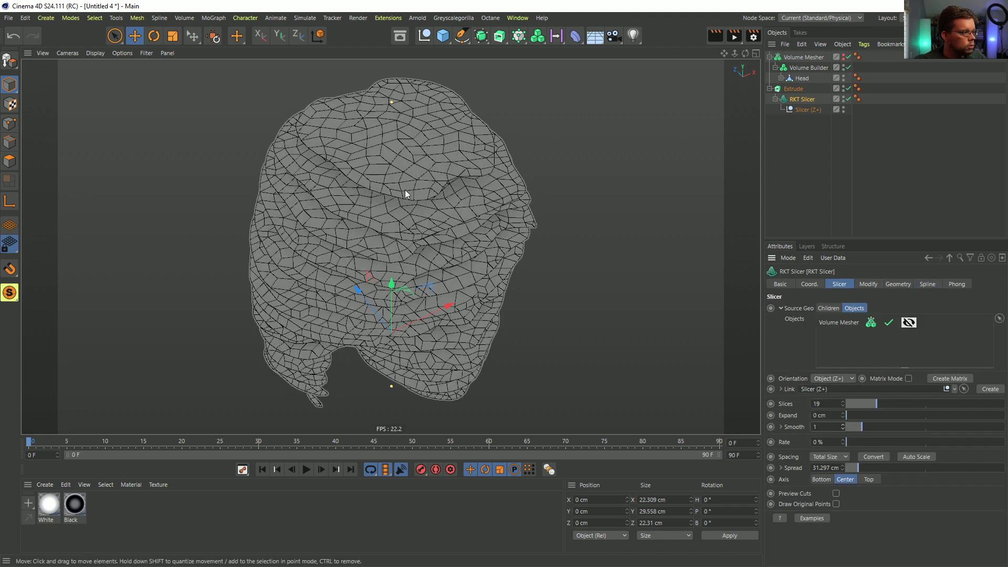
{"action": "left_click_drag", "start_coordinate": [328, 160], "coordinate": [366, 176], "text": "alt"}
{"action": "right_click_drag", "start_coordinate": [389, 245], "coordinate": [512, 226], "text": "alt"}
{"action": "left_click_drag", "start_coordinate": [511, 226], "coordinate": [363, 178], "text": "alt"}
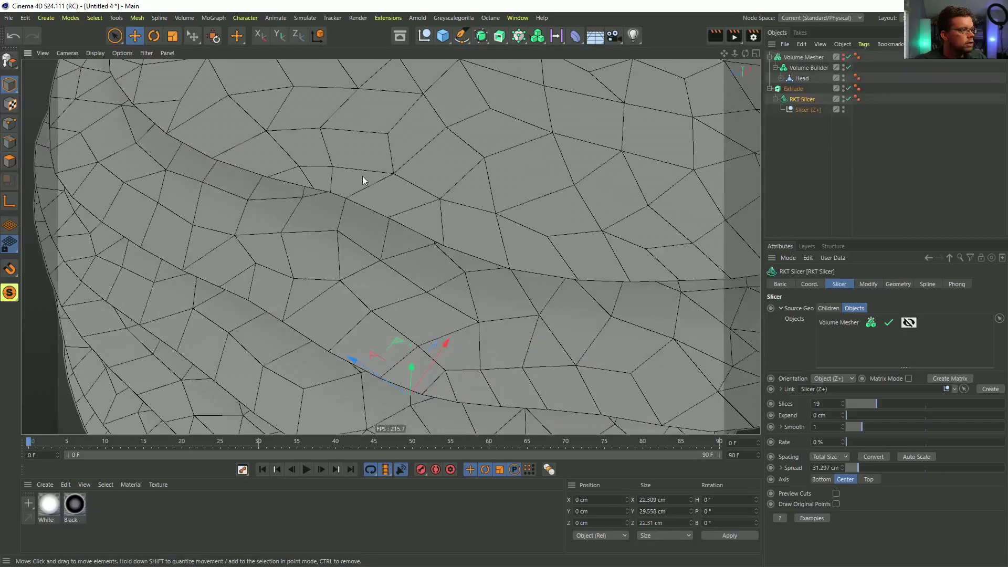
{"action": "right_click_drag", "start_coordinate": [465, 224], "coordinate": [499, 227], "text": "alt"}
Step: Compare the cap topology with the slicer's Smooth at 0, and restore Smooth to 1
{"action": "left_click_drag", "start_coordinate": [863, 428], "coordinate": [779, 427]}
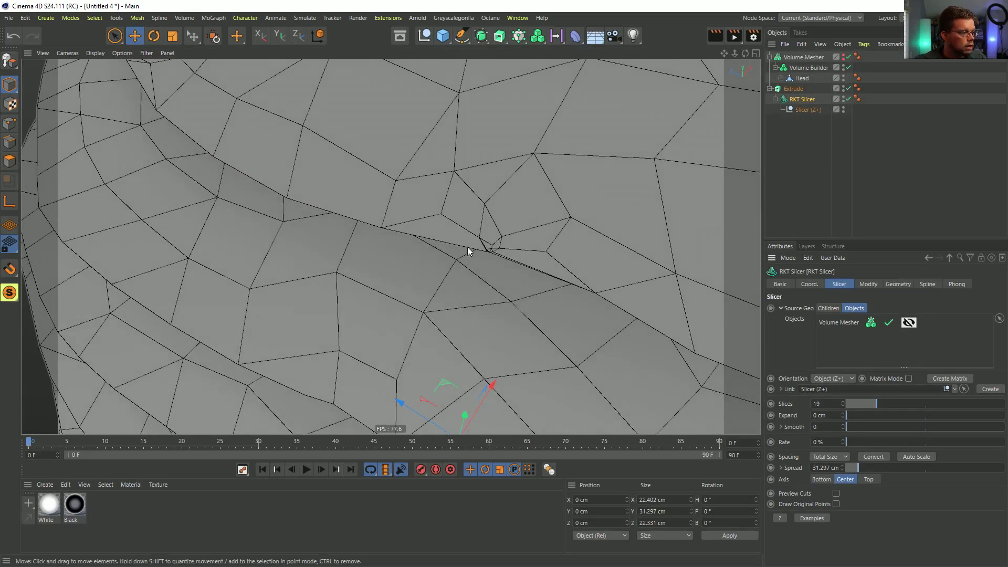
{"action": "right_click_drag", "start_coordinate": [490, 251], "coordinate": [418, 237], "text": "alt"}
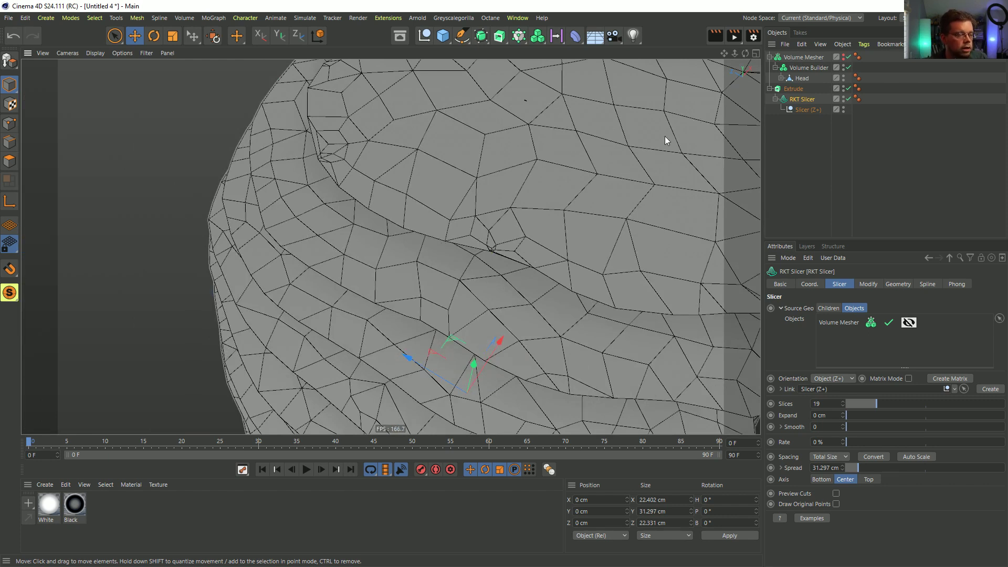
{"action": "left_click", "coordinate": [844, 426]}
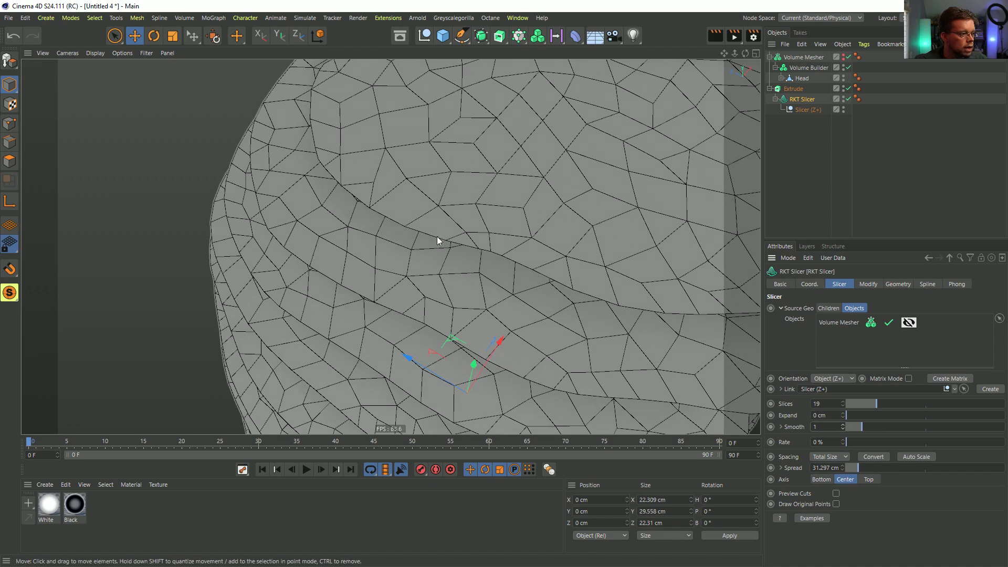
Step: Examine the topology and edges of the smoothed head slices from close up and from several angles
{"action": "right_click_drag", "start_coordinate": [643, 297], "coordinate": [528, 267], "text": "alt"}
{"action": "middle_click_drag", "start_coordinate": [527, 267], "coordinate": [470, 224], "text": "alt"}
{"action": "left_click_drag", "start_coordinate": [469, 224], "coordinate": [564, 268], "text": "alt"}
{"action": "right_click_drag", "start_coordinate": [565, 268], "coordinate": [521, 295], "text": "alt"}
{"action": "middle_click_drag", "start_coordinate": [521, 295], "coordinate": [460, 202], "text": "alt"}
{"action": "mouse_move", "coordinate": [460, 202]}
{"action": "left_mouse_down", "text": "alt"}
{"action": "mouse_move", "coordinate": [476, 257]}
{"action": "mouse_move", "coordinate": [500, 262]}
{"action": "mouse_move", "coordinate": [621, 198]}
{"action": "mouse_move", "coordinate": [570, 247]}
{"action": "mouse_move", "coordinate": [490, 278]}
{"action": "mouse_move", "coordinate": [461, 211]}
{"action": "left_mouse_up", "text": "alt"}
{"action": "right_click_drag", "start_coordinate": [460, 212], "coordinate": [477, 233], "text": "alt"}
{"action": "left_click_drag", "start_coordinate": [477, 233], "coordinate": [371, 200], "text": "alt"}
{"action": "right_click_drag", "start_coordinate": [370, 200], "coordinate": [393, 229], "text": "alt"}
{"action": "left_click_drag", "start_coordinate": [393, 229], "coordinate": [423, 226], "text": "alt"}
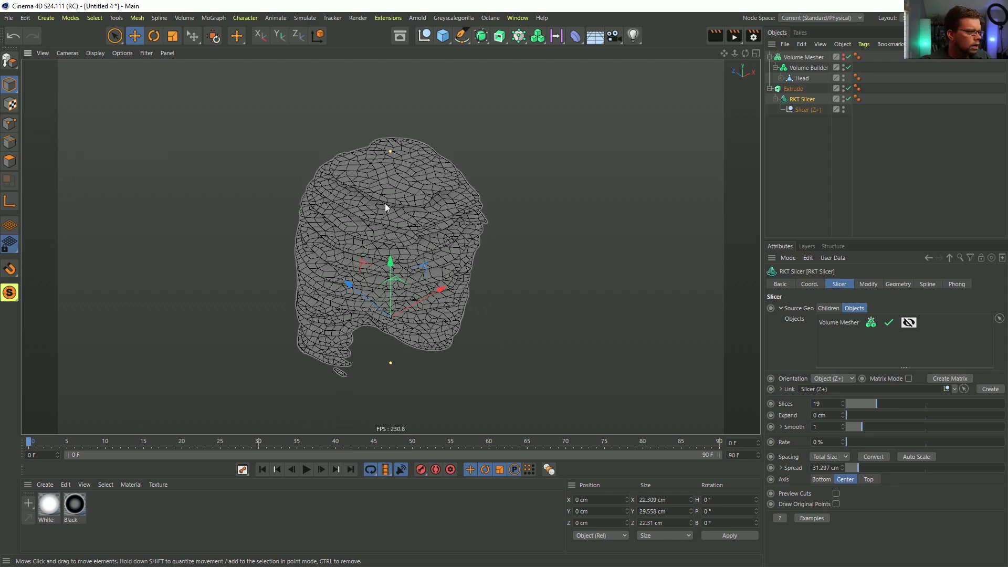
{"action": "left_click_drag", "start_coordinate": [394, 196], "coordinate": [383, 190], "text": "alt"}
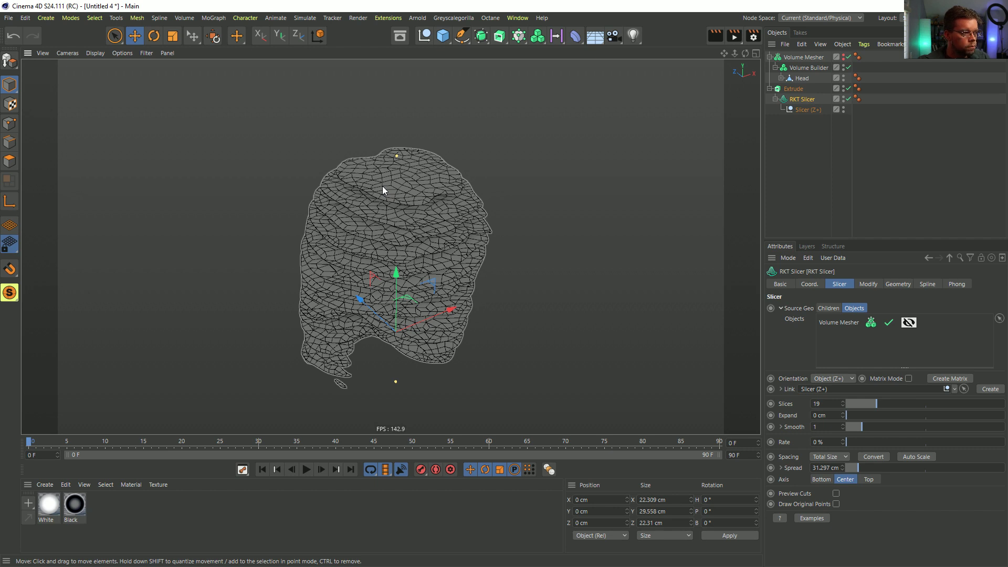
Step: Show the Volume Mesher again, hide the Extrude with the slices, and select the Volume Mesher
{"action": "left_click", "coordinate": [809, 67]}
{"action": "left_click", "coordinate": [844, 56]}
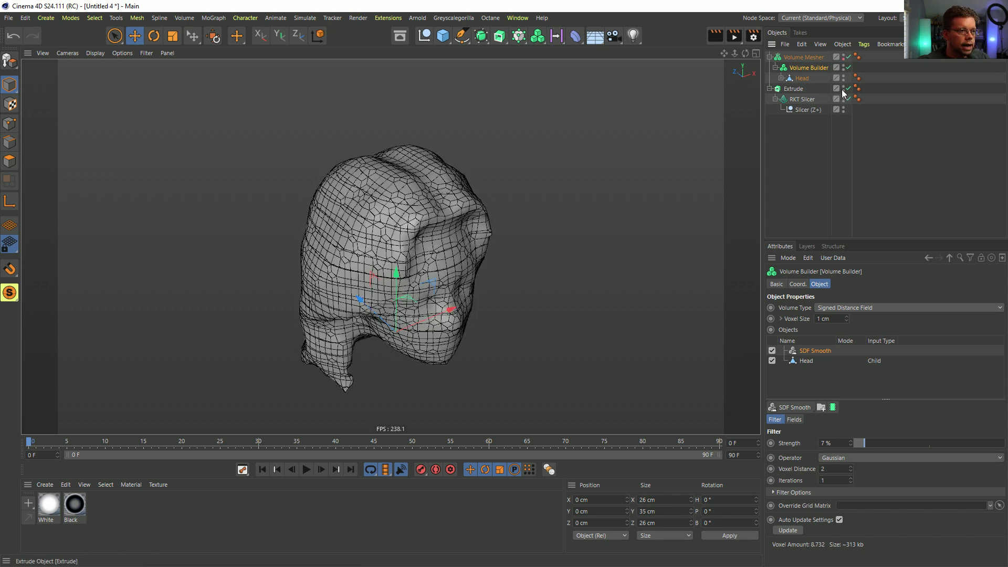
{"action": "left_click", "coordinate": [818, 57]}
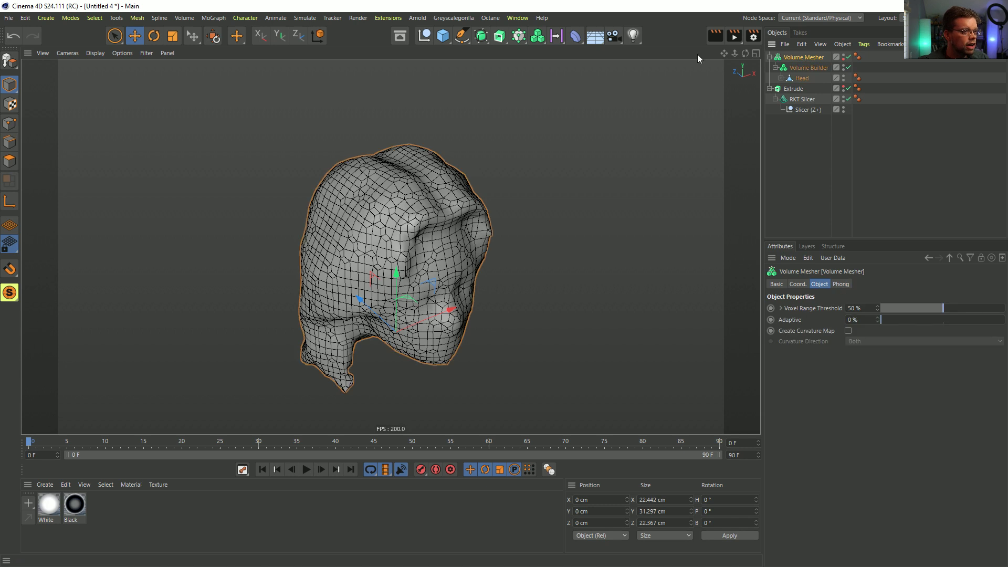
Step: Add a Remesh generator as parent of the Volume Mesher and set its Mesh Density to 20%
{"action": "left_click_drag", "start_coordinate": [470, 34], "coordinate": [522, 93]}
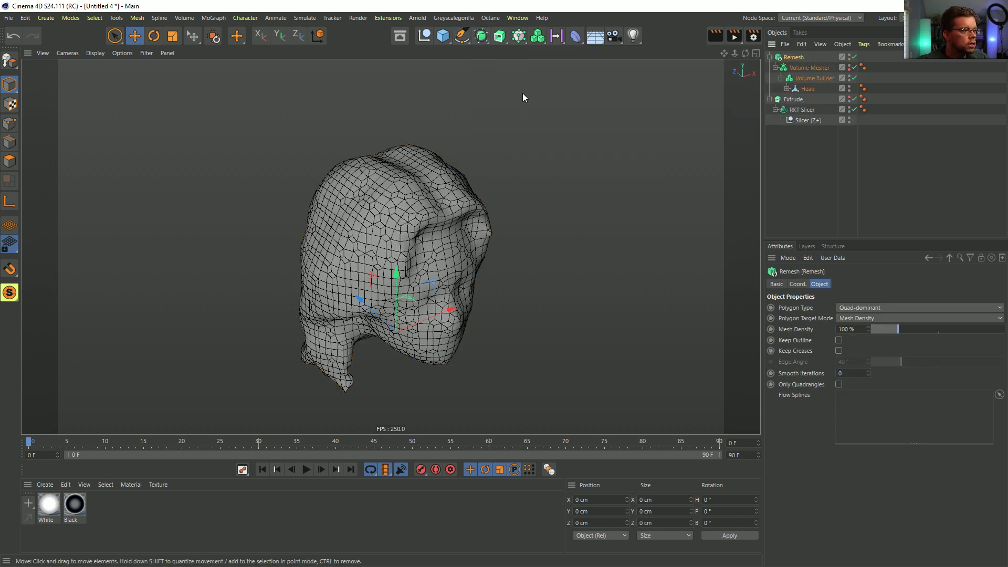
{"action": "left_click_drag", "start_coordinate": [420, 238], "coordinate": [378, 185], "text": "alt"}
{"action": "left_click", "coordinate": [844, 329]}
{"action": "type", "text": "20"}
{"action": "key", "text": "Return"}
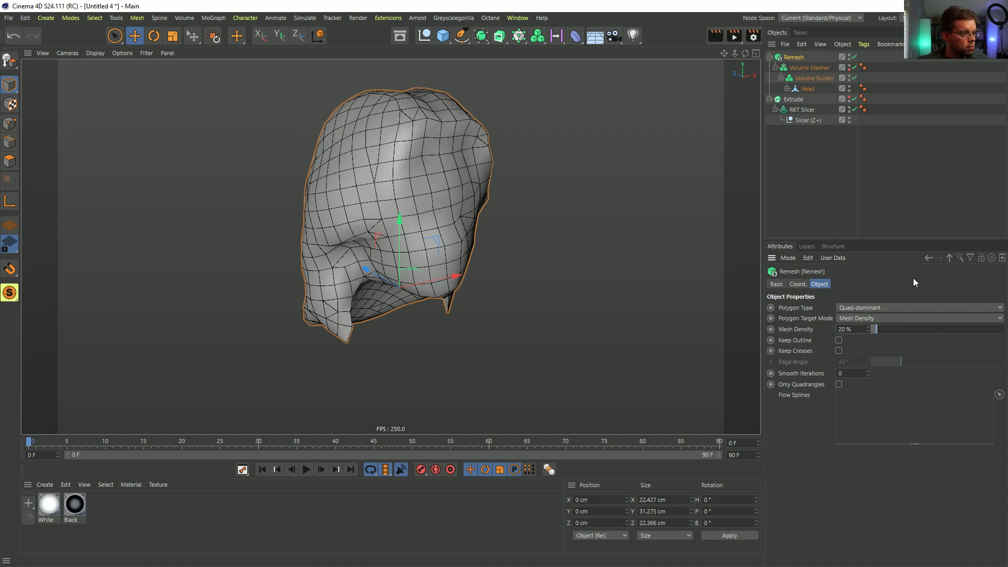
Step: Replace the Volume Mesher with the Remesh as the RKT Slicer's source object and hide that source
{"action": "left_click_drag", "start_coordinate": [452, 236], "coordinate": [494, 187], "text": "alt"}
{"action": "scroll", "coordinate": [393, 268], "scroll_direction": "up", "scroll_amount": 4}
{"action": "left_click_drag", "start_coordinate": [393, 271], "coordinate": [560, 234], "text": "alt"}
{"action": "scroll", "coordinate": [465, 234], "scroll_direction": "down", "scroll_amount": 5}
{"action": "left_click_drag", "start_coordinate": [466, 234], "coordinate": [521, 259], "text": "alt"}
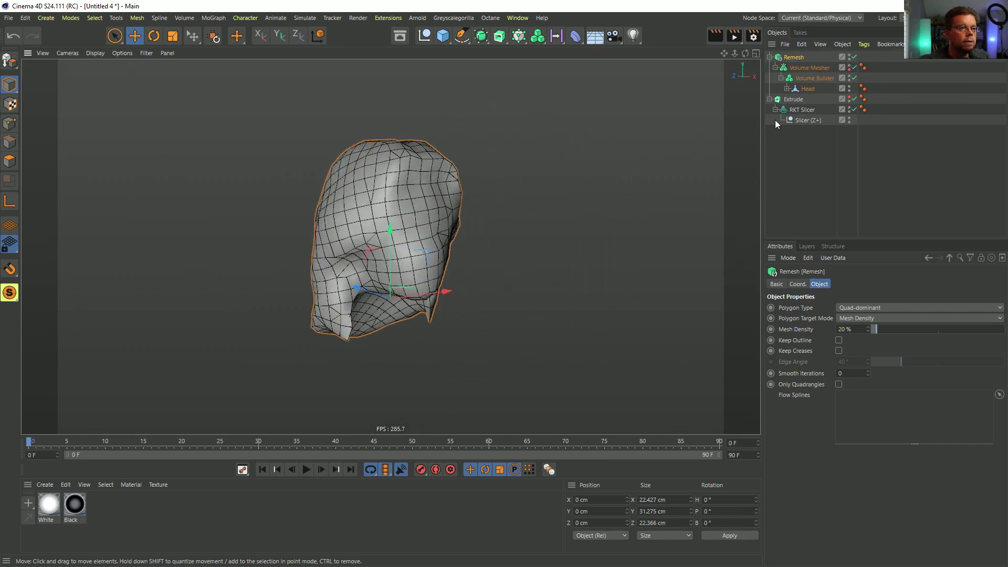
{"action": "left_click", "coordinate": [803, 110]}
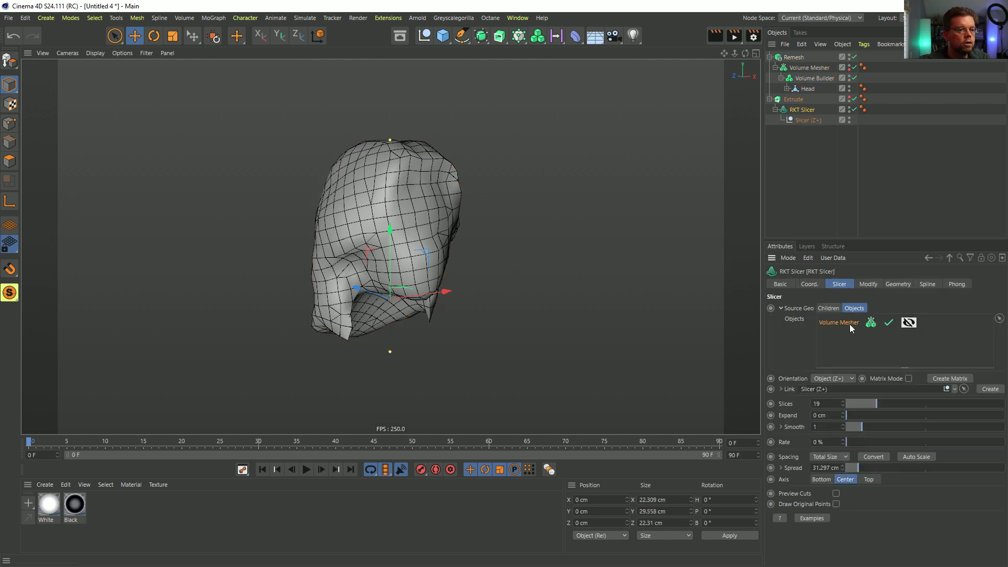
{"action": "key", "text": "Delete"}
{"action": "left_click_drag", "start_coordinate": [794, 57], "coordinate": [851, 324]}
{"action": "left_click", "coordinate": [889, 323]}
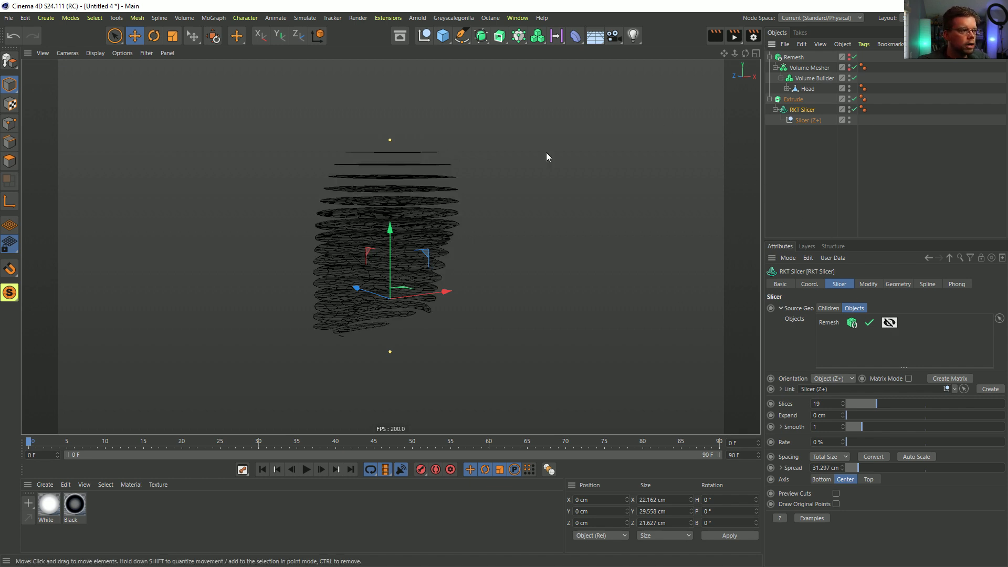
Step: Examine the topology of the slices cut from the remeshed head from above and from the side
{"action": "middle_click_drag", "start_coordinate": [389, 265], "coordinate": [437, 326], "text": "alt"}
{"action": "right_click_drag", "start_coordinate": [436, 326], "coordinate": [412, 207], "text": "alt"}
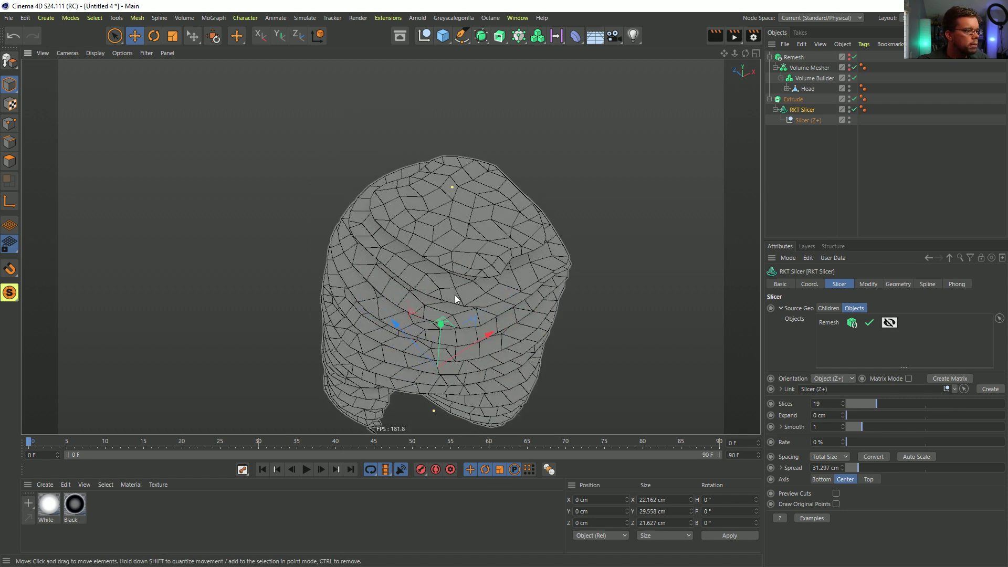
{"action": "left_click_drag", "start_coordinate": [456, 162], "coordinate": [484, 225], "text": "alt"}
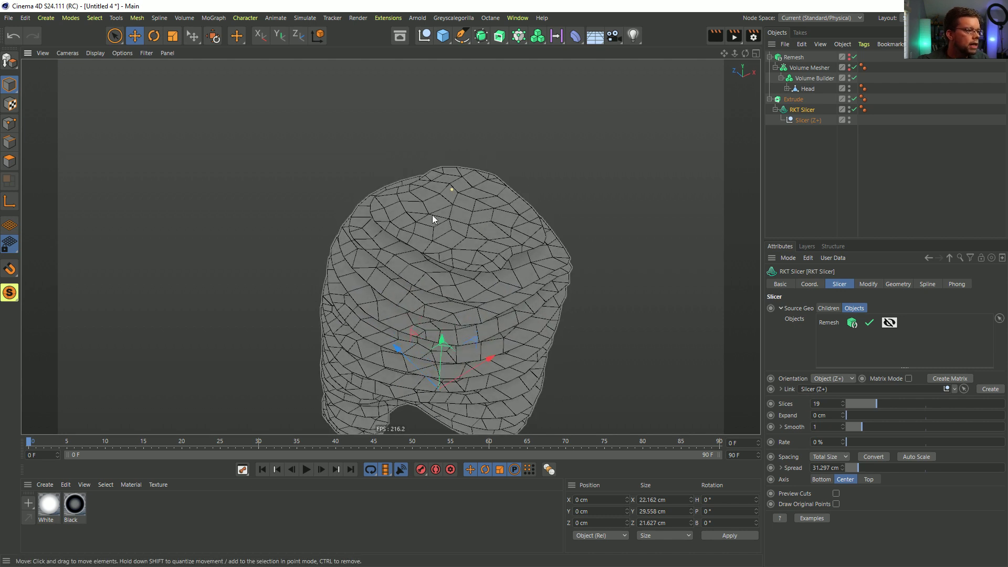
{"action": "middle_click_drag", "start_coordinate": [552, 249], "coordinate": [521, 223], "text": "alt"}
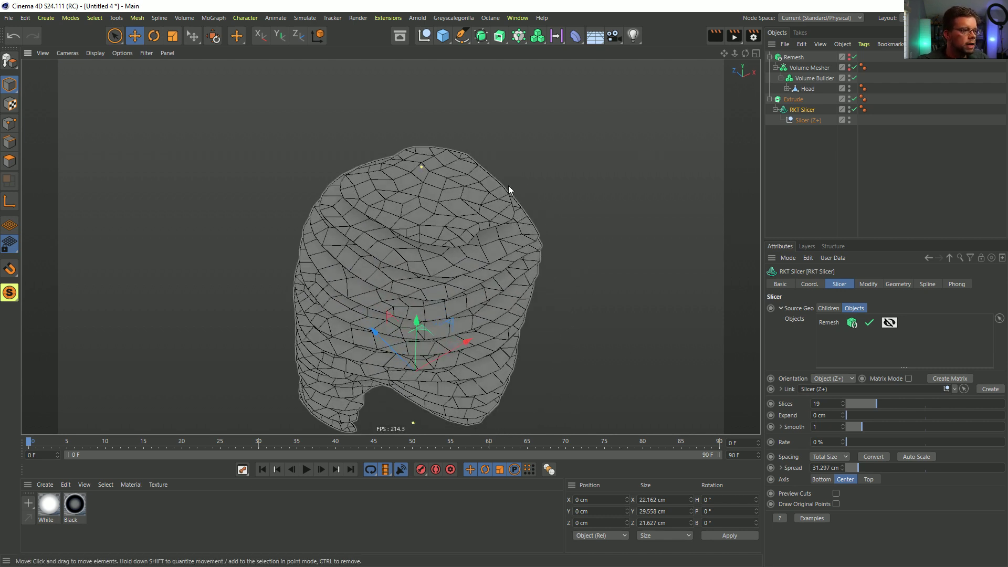
{"action": "left_click_drag", "start_coordinate": [402, 232], "coordinate": [464, 260], "text": "alt"}
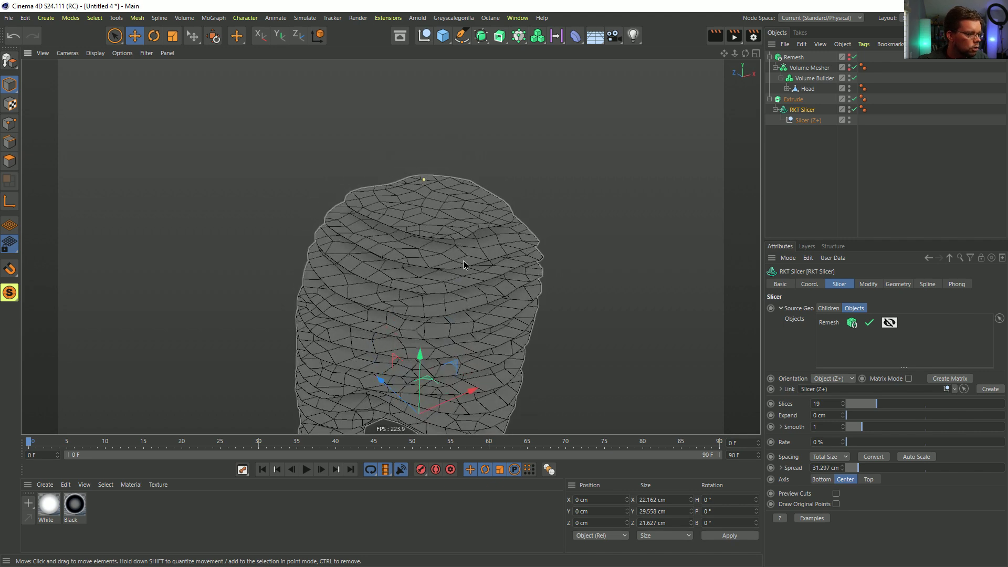
{"action": "right_click_drag", "start_coordinate": [464, 259], "coordinate": [449, 285], "text": "alt"}
{"action": "middle_click_drag", "start_coordinate": [449, 285], "coordinate": [418, 251], "text": "alt"}
{"action": "mouse_move", "coordinate": [422, 245]}
{"action": "left_mouse_down", "text": "alt"}
{"action": "mouse_move", "coordinate": [406, 241]}
{"action": "mouse_move", "coordinate": [416, 246]}
{"action": "left_mouse_up", "text": "alt"}
{"action": "right_click_drag", "start_coordinate": [421, 251], "coordinate": [416, 263], "text": "alt"}
{"action": "mouse_move", "coordinate": [417, 263]}
{"action": "left_mouse_down", "text": "alt"}
{"action": "mouse_move", "coordinate": [400, 259]}
{"action": "mouse_move", "coordinate": [419, 253]}
{"action": "left_mouse_up", "text": "alt"}
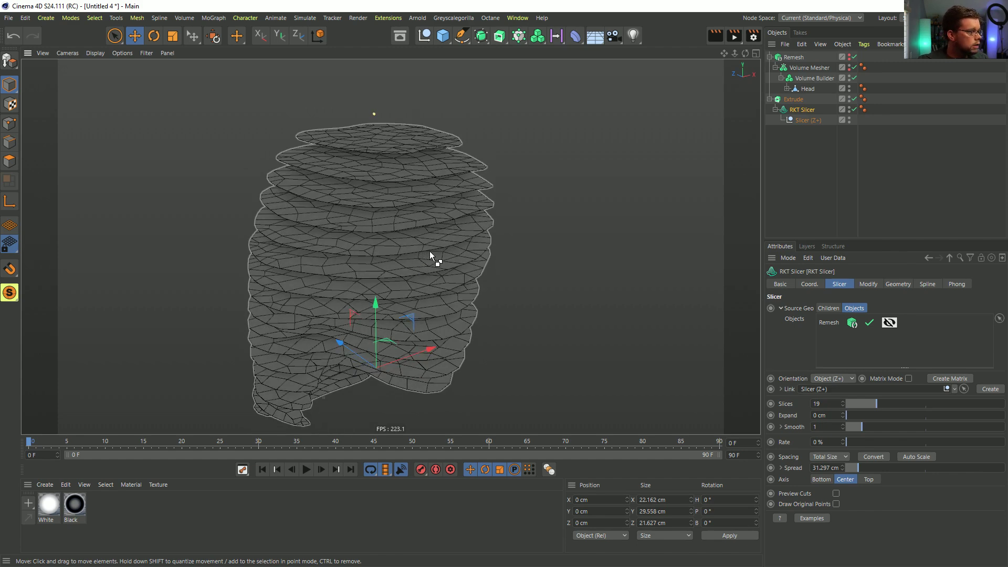
Step: Save the scene in the SceneFiles folder as [3a_Slicer]SheetsofPaper.c4d
{"action": "key", "text": "ctrl+s"}
{"action": "left_click", "coordinate": [242, 132]}
{"action": "left_click", "coordinate": [78, 317]}
{"action": "left_click", "coordinate": [78, 317]}
{"action": "key", "text": "BackSpace"}
{"action": "type", "text": "3"}
{"action": "key", "text": "Right"}
{"action": "key", "text": "Right"}
{"action": "key", "text": "shift+Right"}
{"action": "key", "text": "shift+Right"}
{"action": "key", "text": "shift+Right"}
{"action": "key", "text": "shift+Right"}
{"action": "key", "text": "shift+Right"}
{"action": "key", "text": "shift+Right"}
{"action": "key", "text": "shift+Right"}
{"action": "key", "text": "shift+Right"}
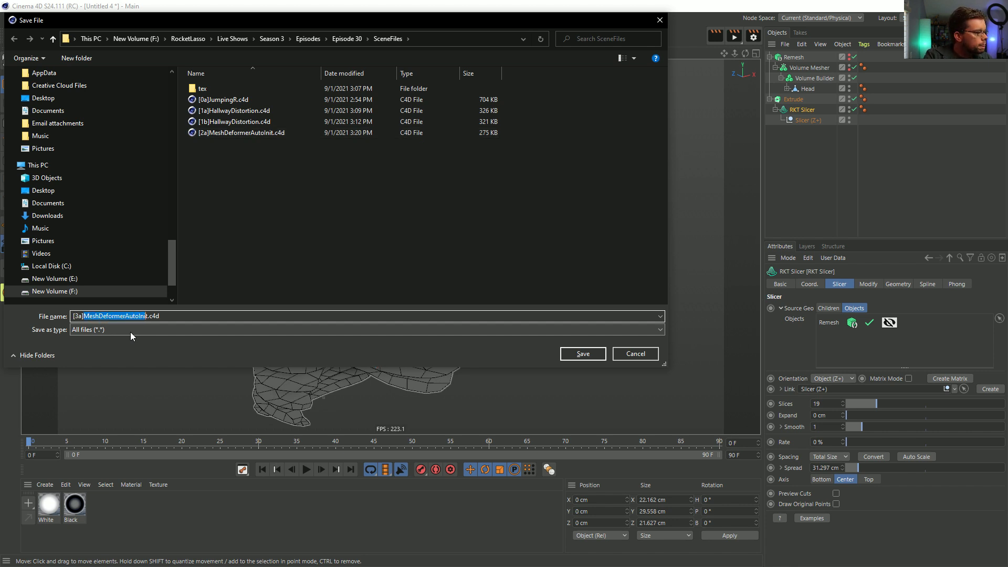
{"action": "key", "text": "shift+Right"}
{"action": "key", "text": "shift+Right"}
{"action": "type", "text": "S"}
{"action": "key", "text": "BackSpace"}
{"action": "key", "text": "BackSpace"}
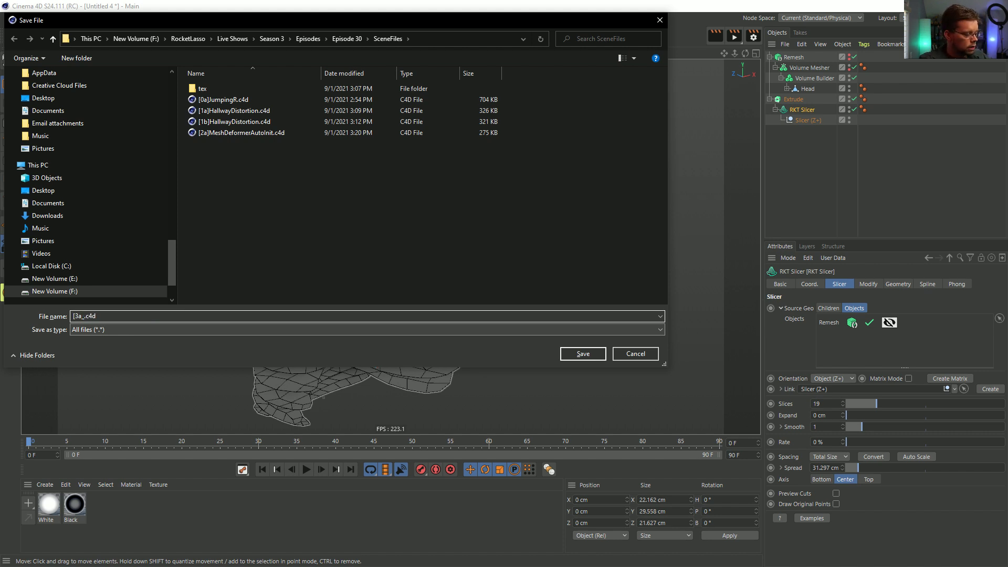
{"action": "type", "text": "_Slicer]"}
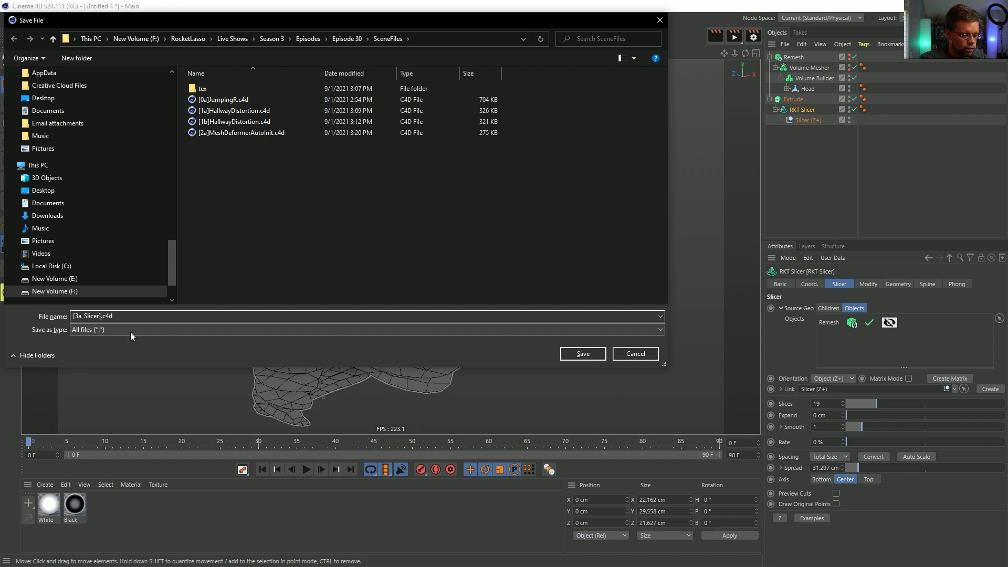
{"action": "type", "text": "SheetsofPaper"}
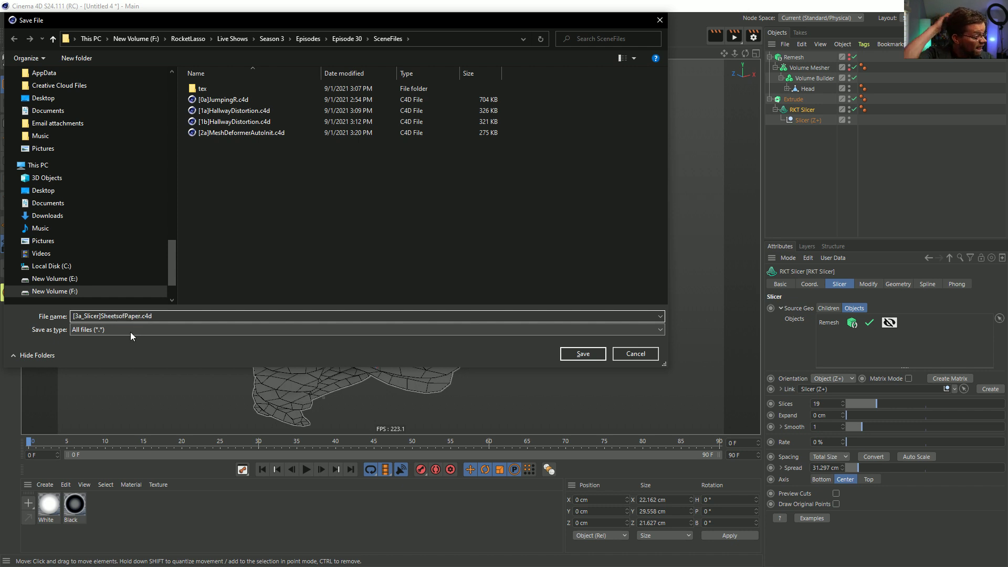
{"action": "key", "text": "Return"}
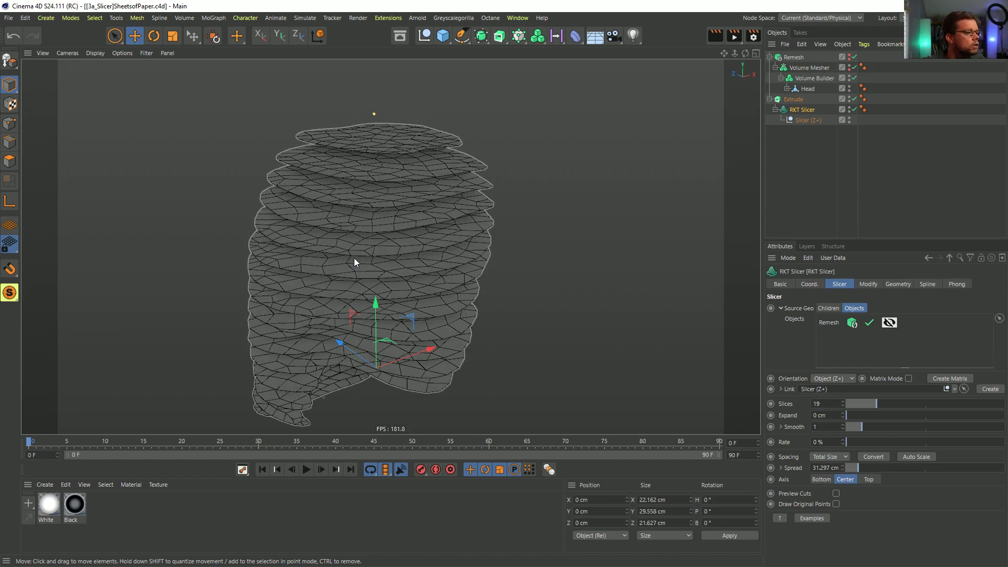
Step: Set Gravity to 0 cm in the project's Dynamics settings
{"action": "left_click_drag", "start_coordinate": [346, 219], "coordinate": [382, 258], "text": "alt"}
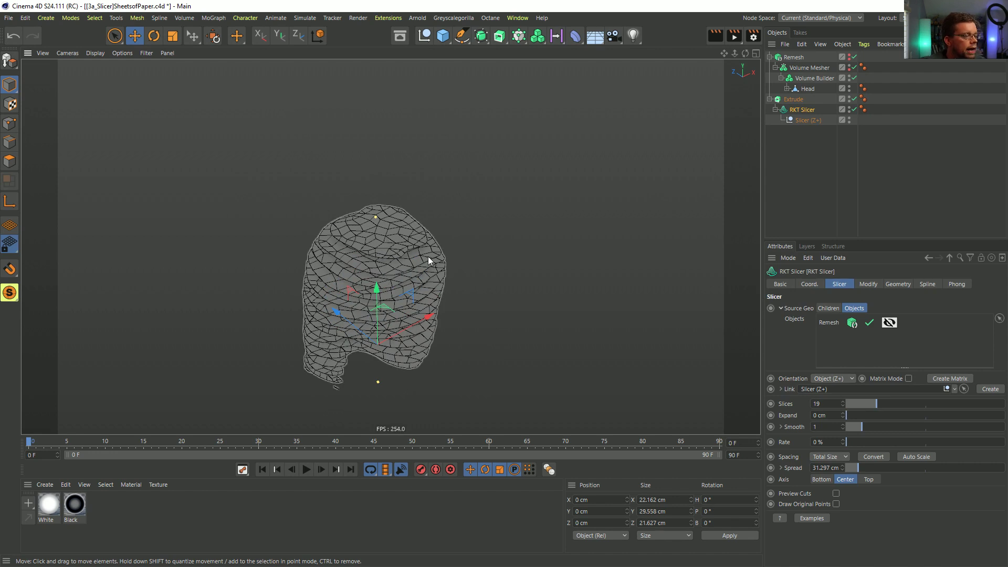
{"action": "left_click_drag", "start_coordinate": [428, 256], "coordinate": [388, 264], "text": "alt"}
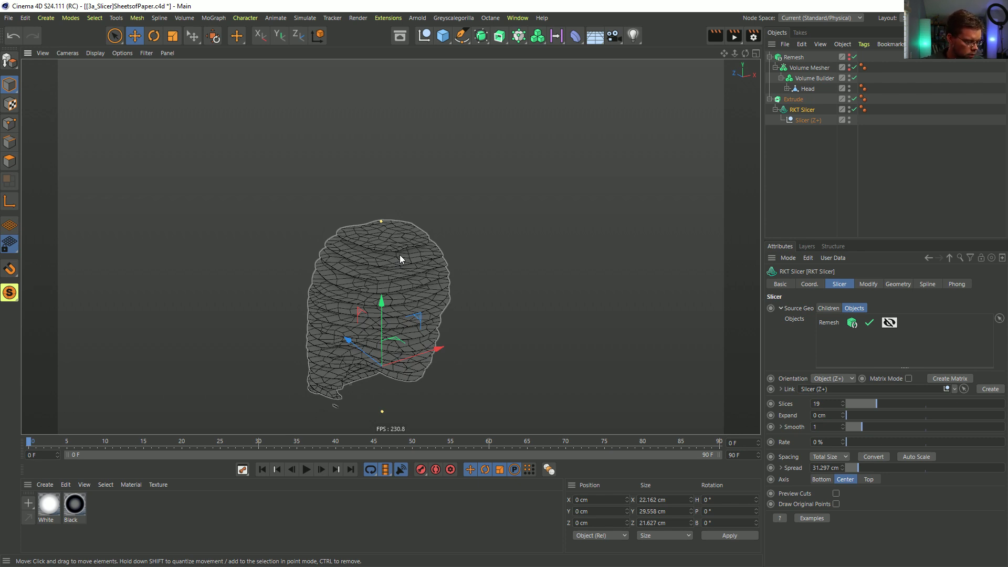
{"action": "key", "text": "ctrl+d"}
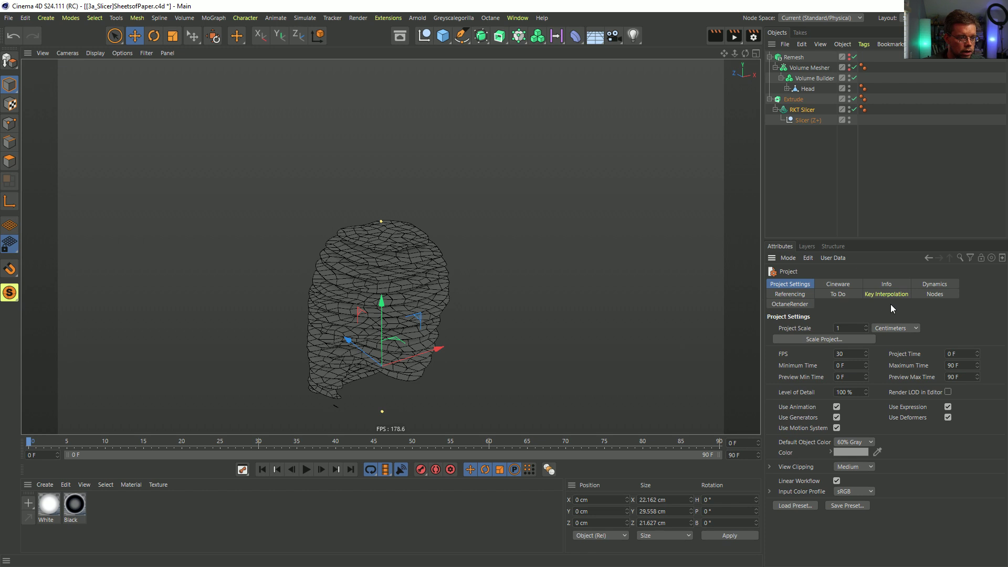
{"action": "left_click", "coordinate": [938, 285]}
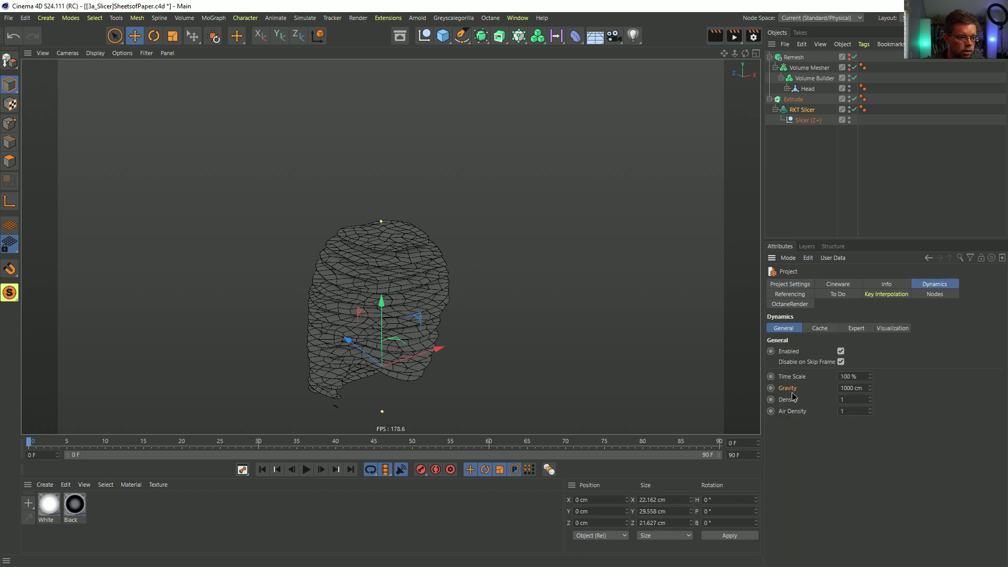
{"action": "double_click", "coordinate": [861, 388]}
{"action": "type", "text": "0"}
{"action": "key", "text": "Return"}
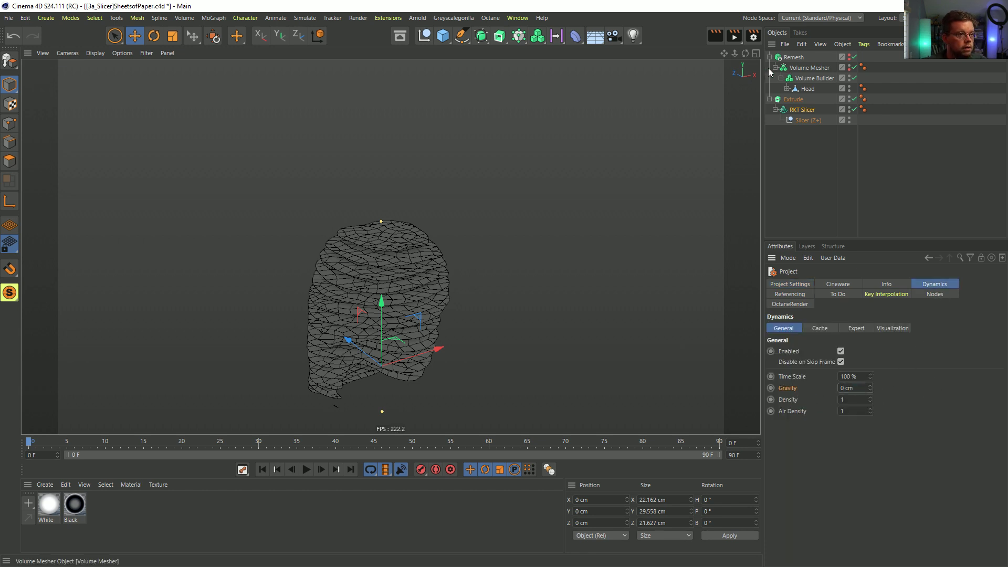
Step: Try making the Extrude editable, inspect the individual spline extrusions inside it, and undo the conversion
{"action": "left_click", "coordinate": [788, 97]}
{"action": "left_click", "coordinate": [770, 100]}
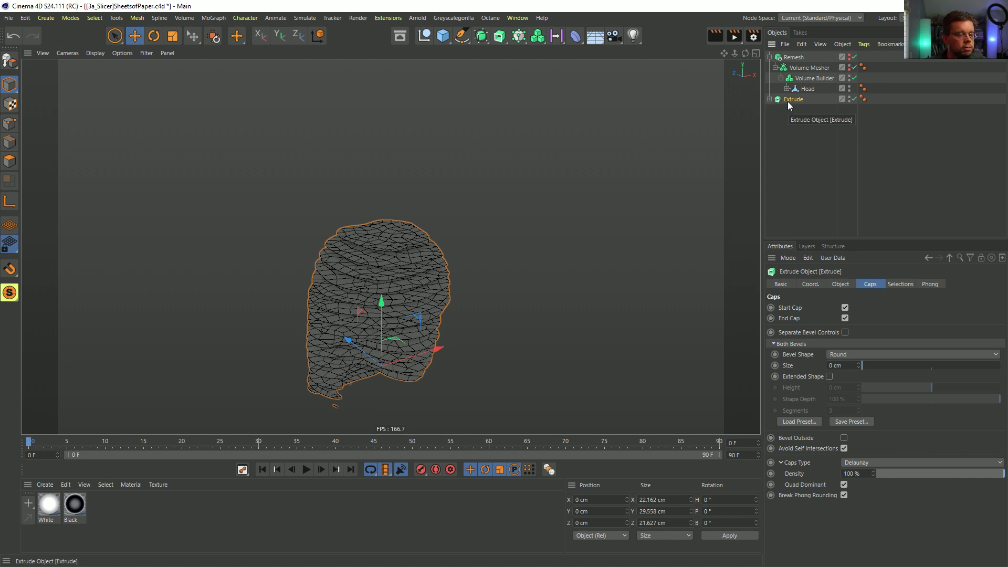
{"action": "left_click", "coordinate": [841, 285]}
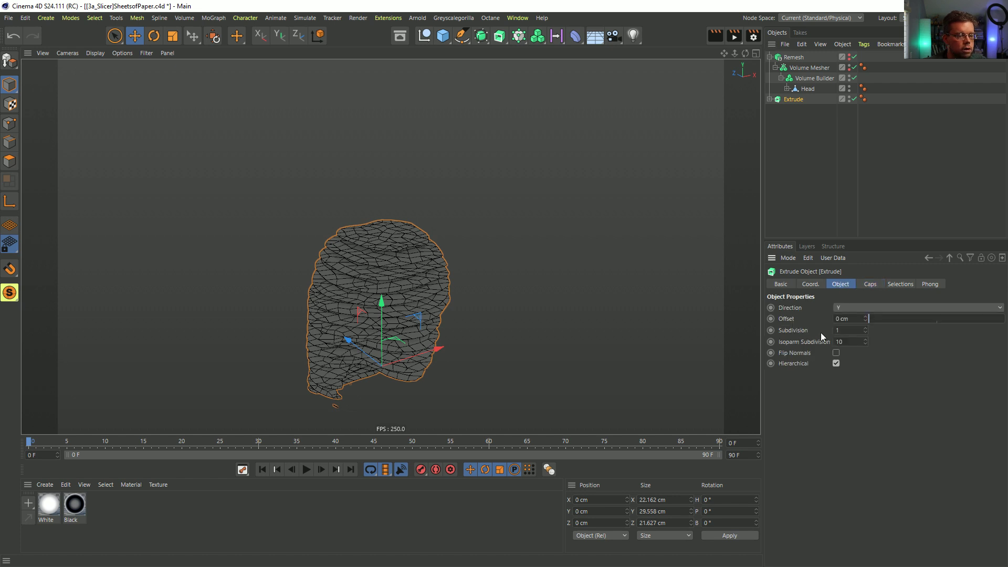
{"action": "key", "text": "c"}
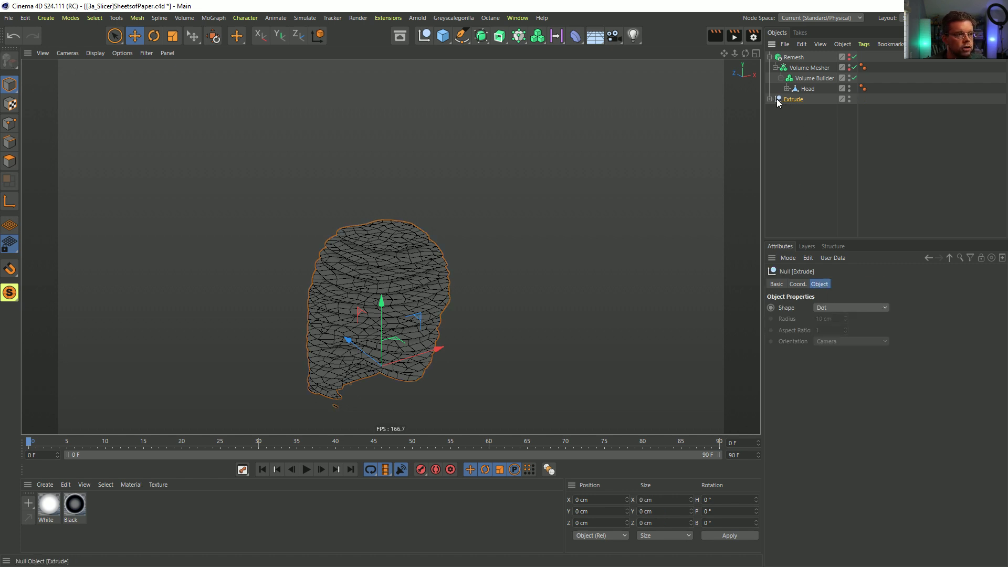
{"action": "left_click", "coordinate": [770, 100]}
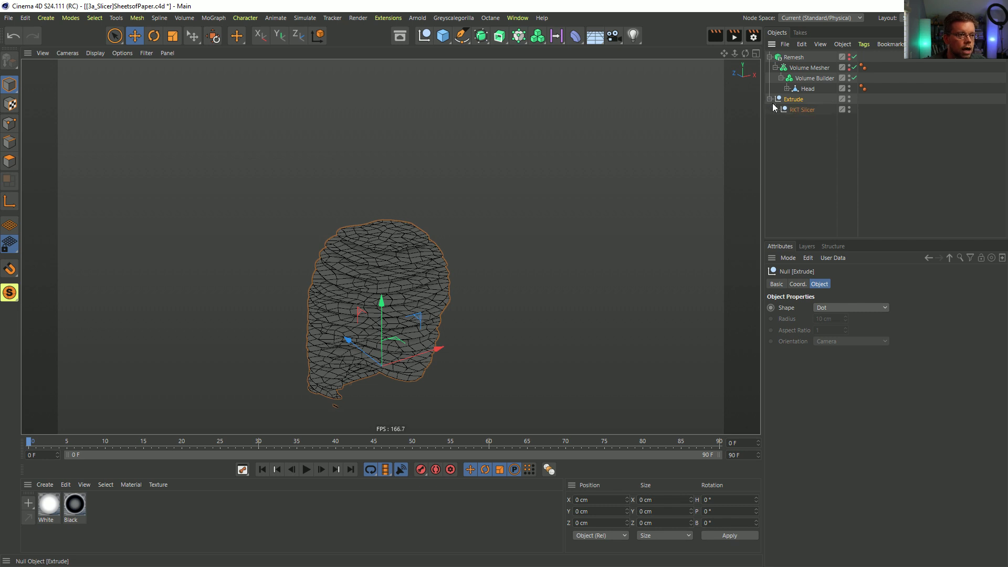
{"action": "left_click", "coordinate": [775, 110]}
{"action": "left_click", "coordinate": [781, 121]}
{"action": "left_click", "coordinate": [808, 130]}
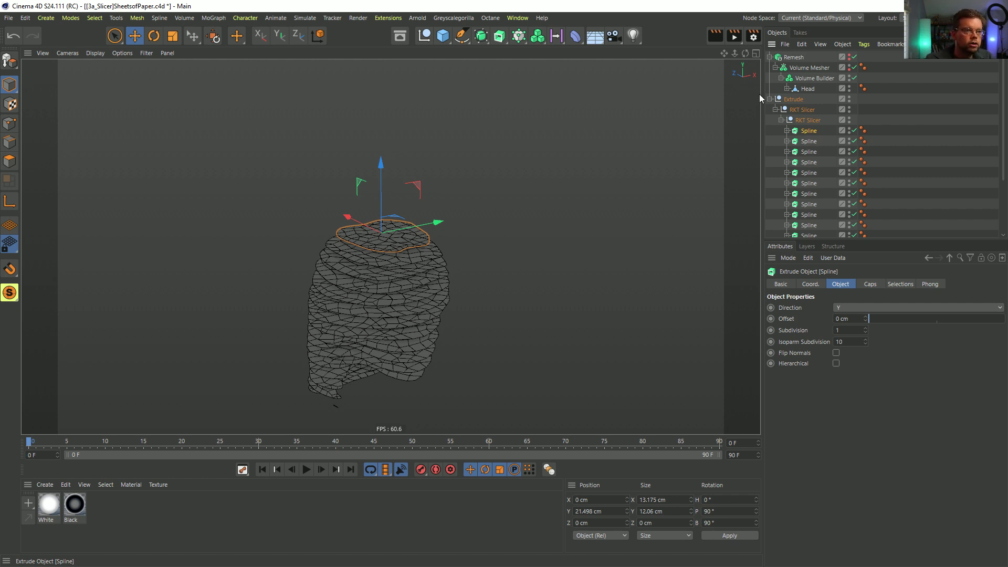
{"action": "left_click", "coordinate": [784, 99]}
{"action": "key", "text": "ctrl+z"}
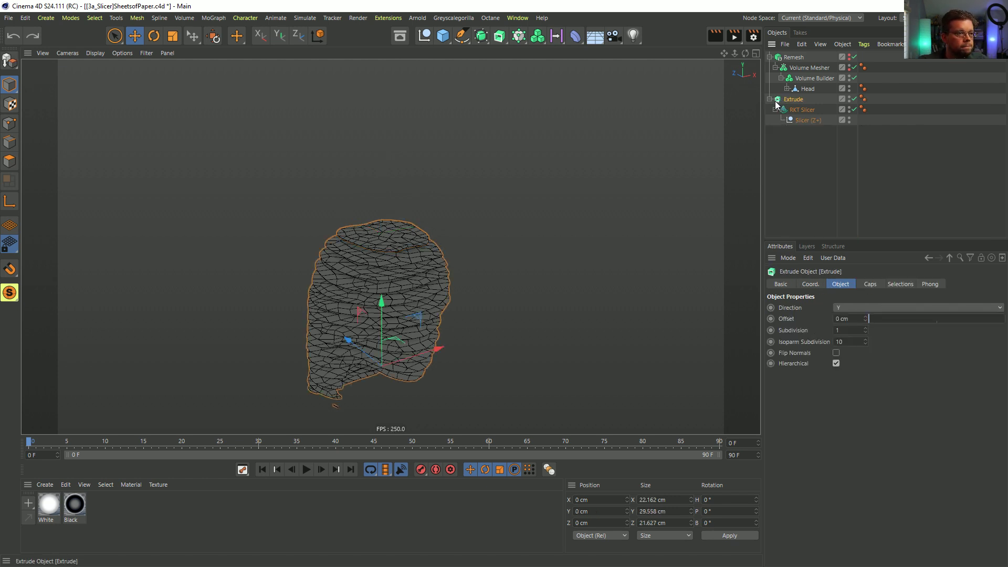
Step: Place the Extrude under a new Connect object and turn off its Weld option
{"action": "left_click", "coordinate": [770, 100]}
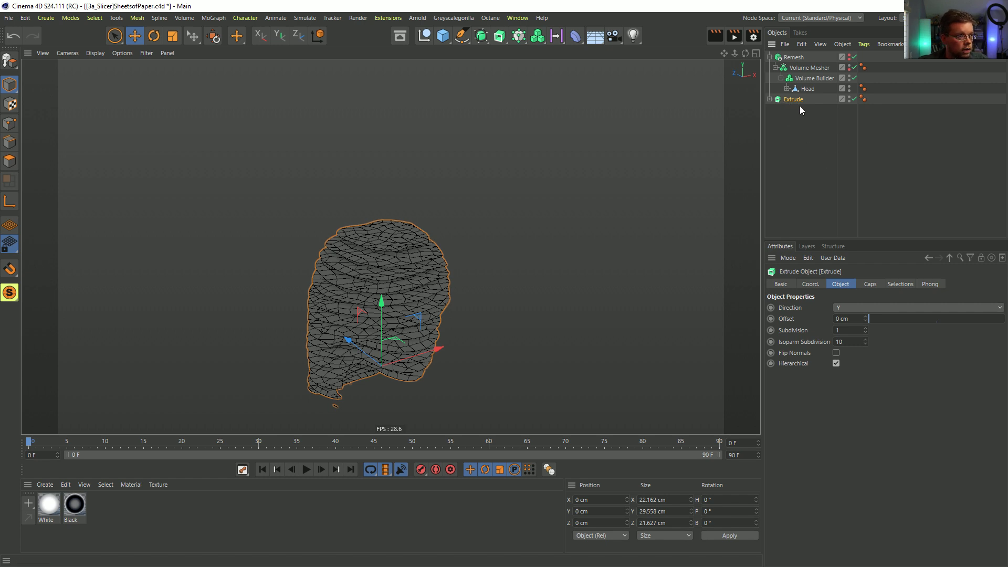
{"action": "left_click", "coordinate": [482, 36]}
{"action": "left_click", "coordinate": [593, 109]}
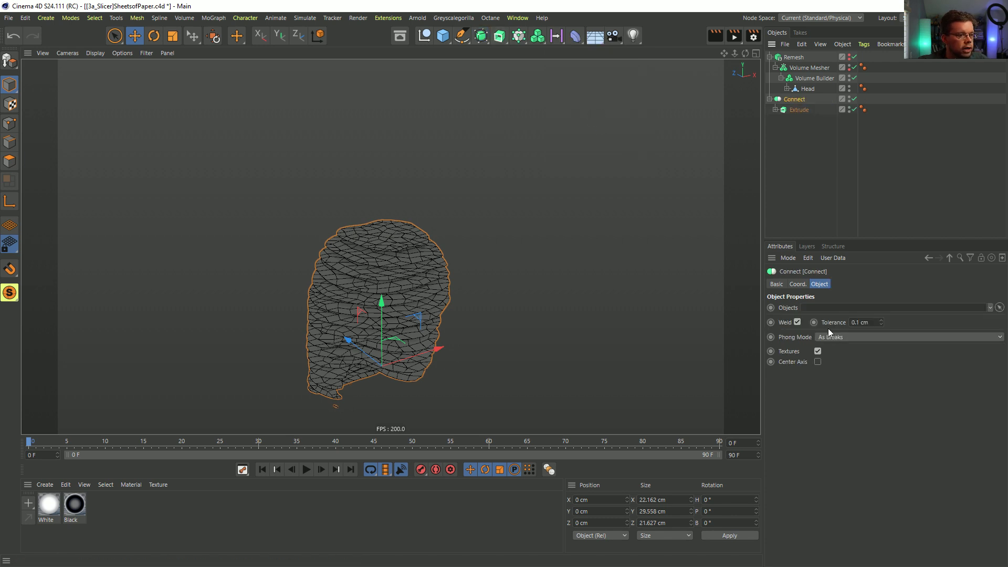
Step: Try converting the Connect into a single polygon object, undo the conversion, and unfold the Connect and Extrude hierarchy
{"action": "key", "text": "c"}
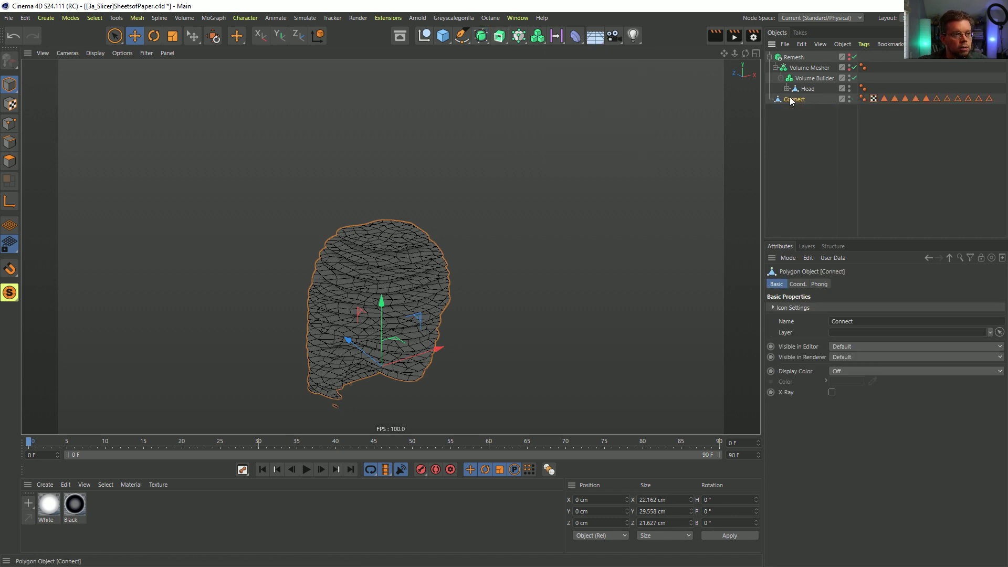
{"action": "key", "text": "ctrl+z"}
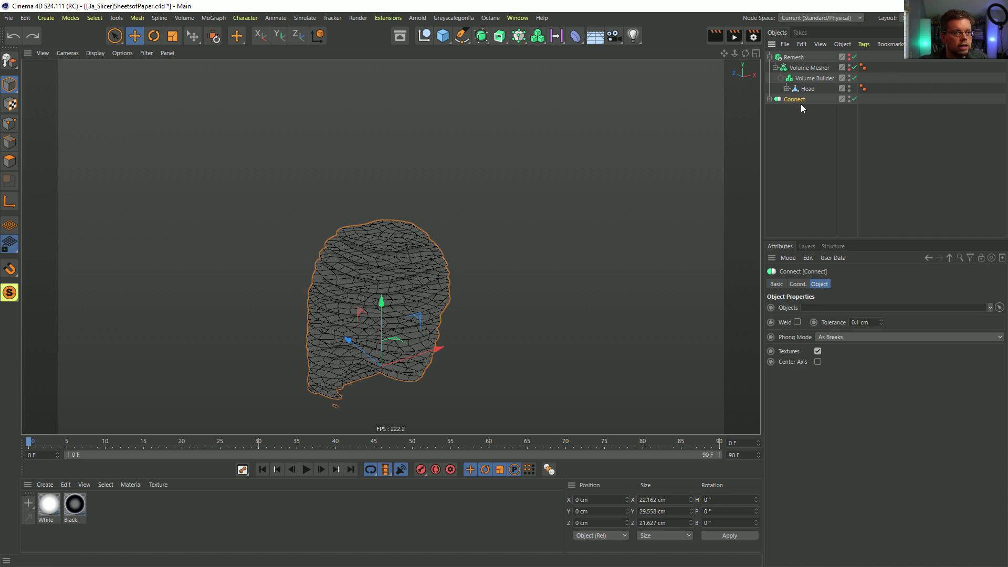
{"action": "left_click", "coordinate": [770, 99]}
{"action": "left_click", "coordinate": [782, 111]}
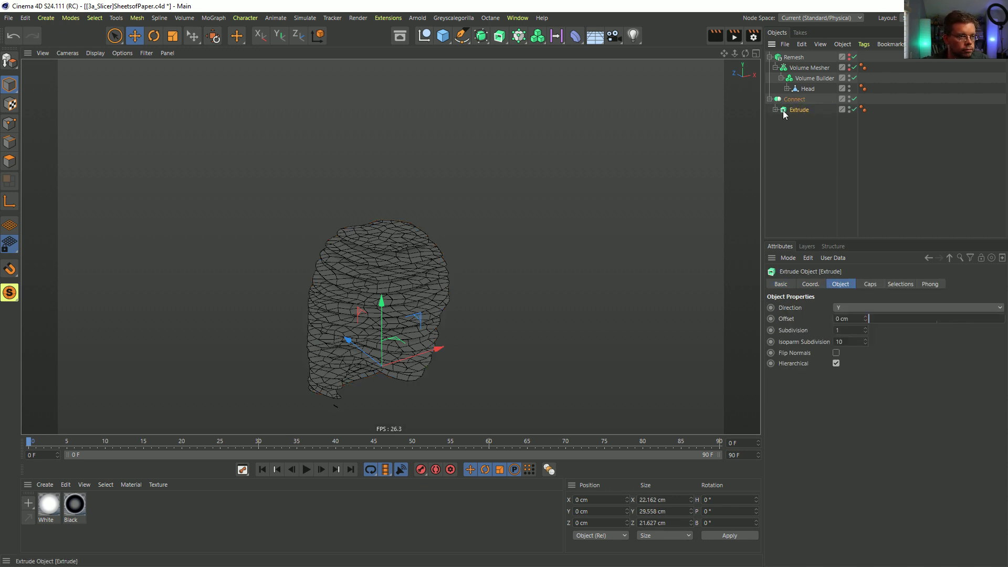
{"action": "left_click", "coordinate": [776, 110]}
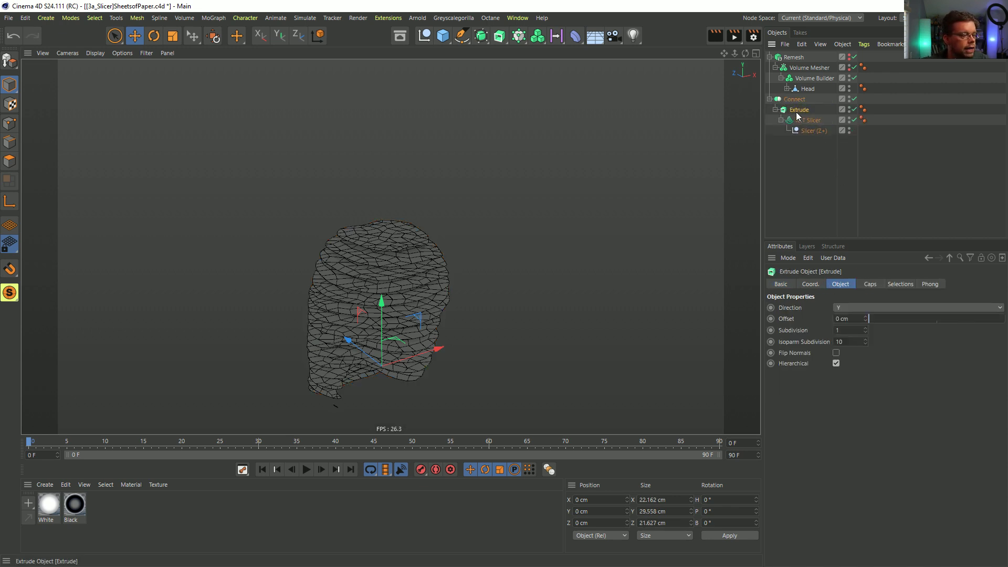
Step: Save the scene and add a Soft Body simulation tag to the Connect object
{"action": "middle_click_drag", "start_coordinate": [443, 305], "coordinate": [465, 237], "text": "alt"}
{"action": "scroll", "coordinate": [448, 313], "scroll_direction": "up", "scroll_amount": 3}
{"action": "key", "text": "ctrl+s"}
{"action": "left_click", "coordinate": [794, 99]}
{"action": "right_click", "coordinate": [793, 99]}
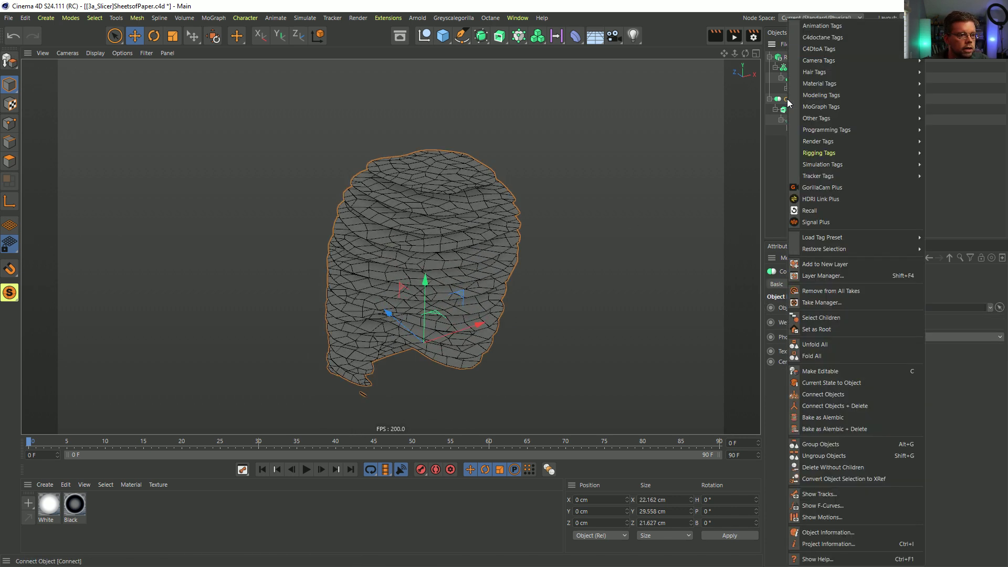
{"action": "mouse_move", "coordinate": [840, 166]}
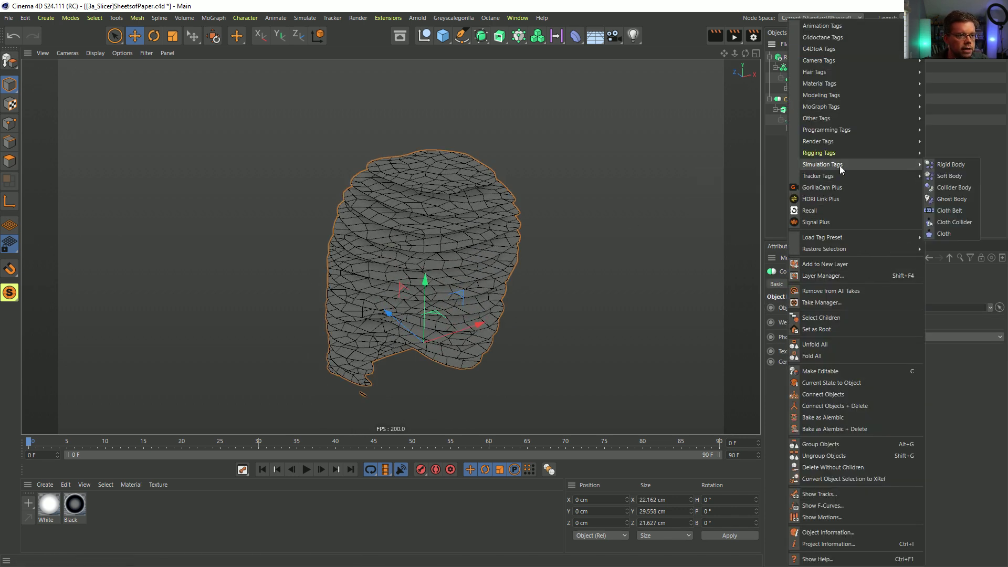
{"action": "left_click", "coordinate": [957, 176]}
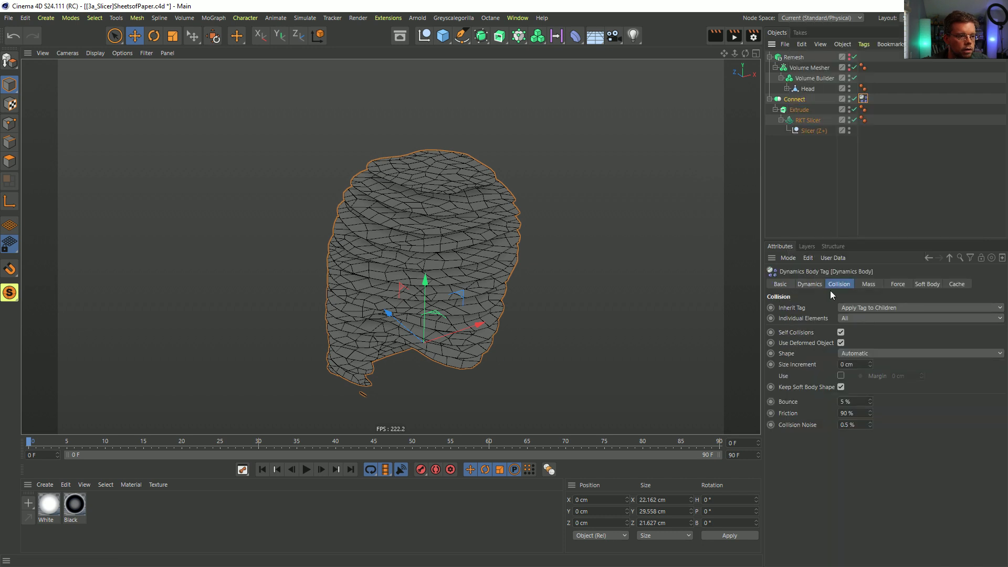
Step: Turn off Self Collisions for the Connect's soft body tag, play the simulation briefly, and examine how the sheets deform
{"action": "left_click", "coordinate": [806, 333]}
{"action": "left_click", "coordinate": [842, 332]}
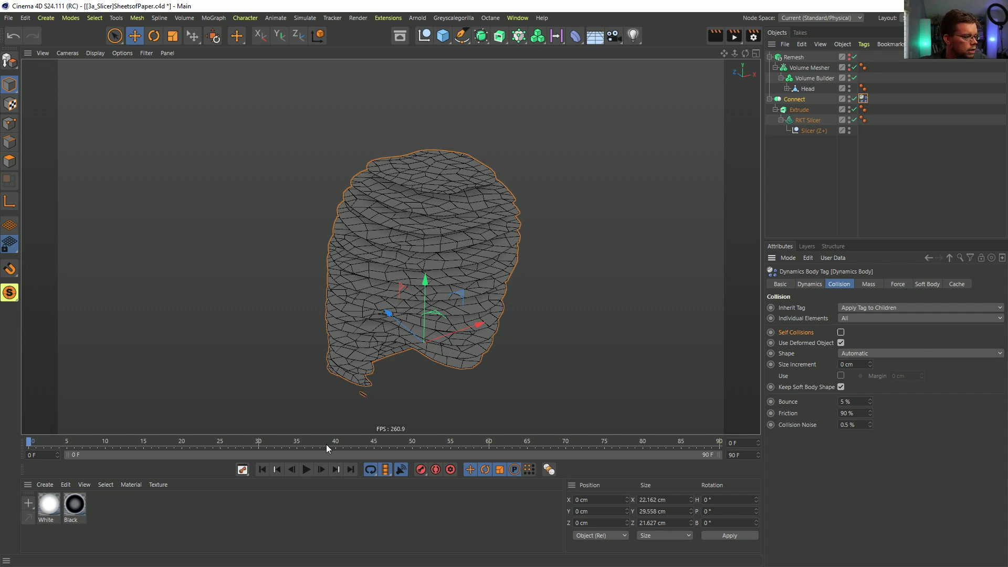
{"action": "left_click", "coordinate": [307, 471]}
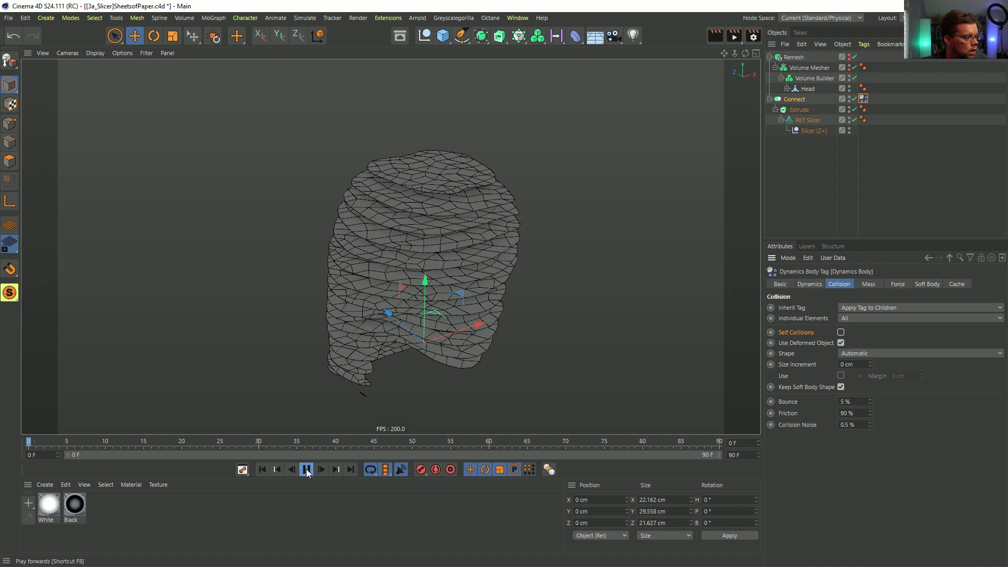
{"action": "left_click", "coordinate": [307, 469]}
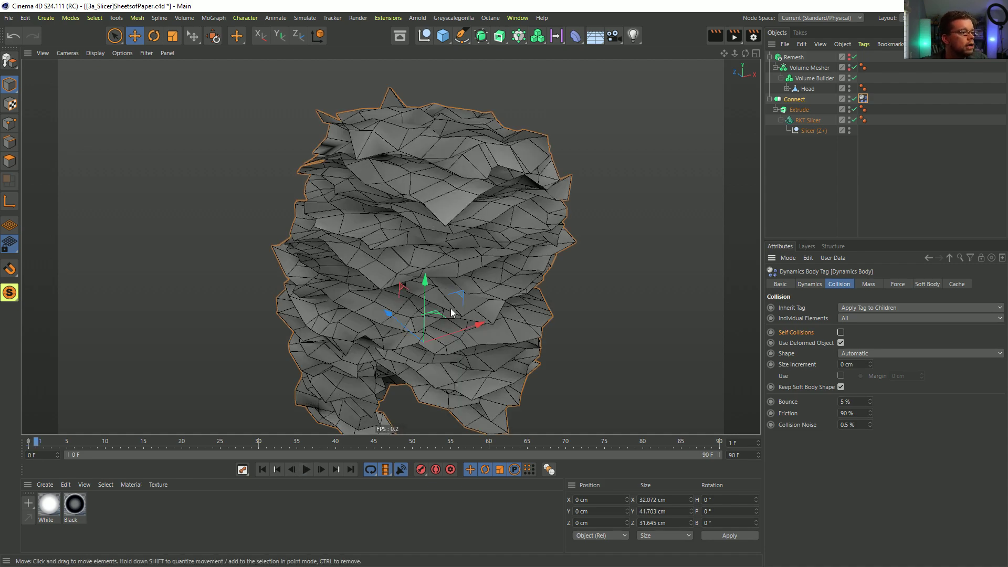
{"action": "left_click_drag", "start_coordinate": [387, 242], "coordinate": [430, 313], "text": "alt"}
{"action": "scroll", "coordinate": [434, 312], "scroll_direction": "down", "scroll_amount": 4}
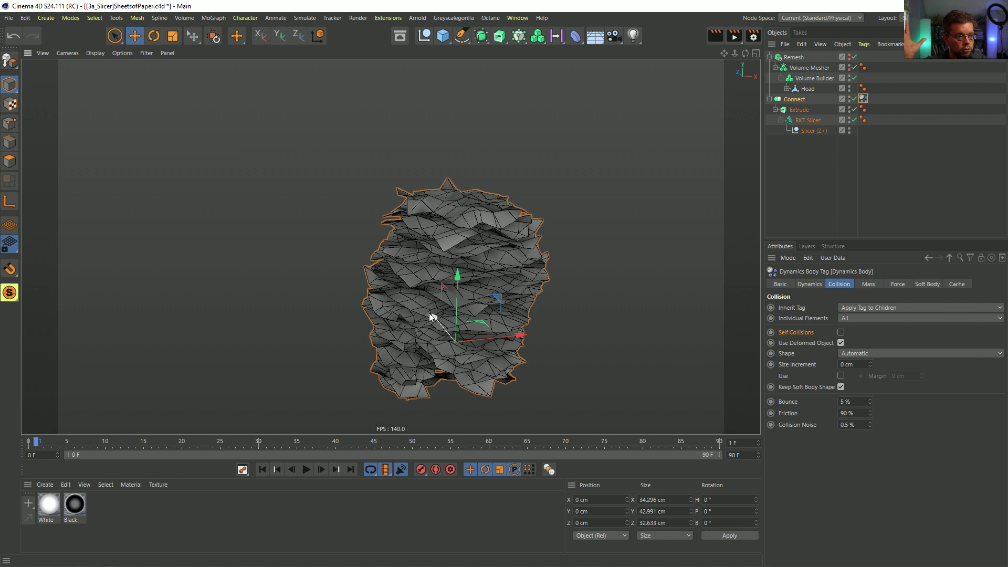
{"action": "mouse_move", "coordinate": [498, 298]}
{"action": "left_mouse_down", "text": "alt"}
{"action": "mouse_move", "coordinate": [494, 323]}
{"action": "mouse_move", "coordinate": [489, 295]}
{"action": "left_mouse_up", "text": "alt"}
{"action": "scroll", "coordinate": [486, 274], "scroll_direction": "up", "scroll_amount": 3}
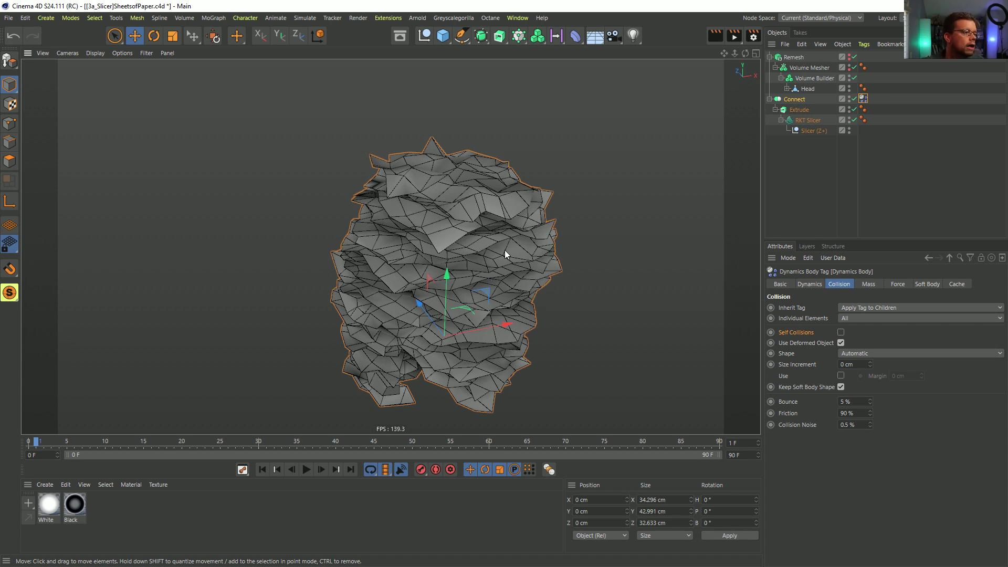
{"action": "scroll", "coordinate": [480, 271], "scroll_direction": "down", "scroll_amount": 8}
{"action": "scroll", "coordinate": [480, 270], "scroll_direction": "up", "scroll_amount": 1}
{"action": "middle_click_drag", "start_coordinate": [404, 226], "coordinate": [383, 250], "text": "alt"}
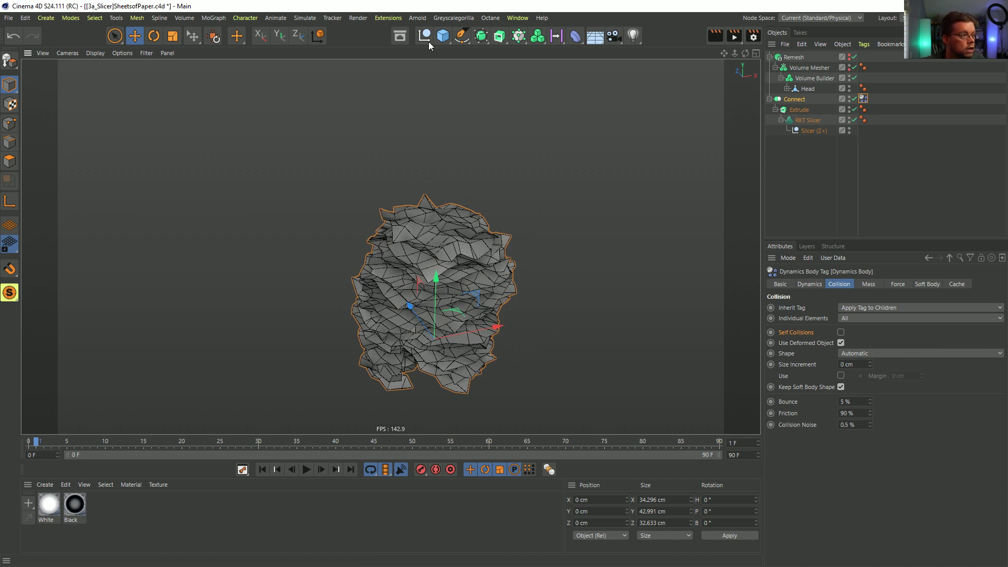
Step: Add a default cube to compare its scale with the sliced head, and undo the addition
{"action": "left_click", "coordinate": [444, 39]}
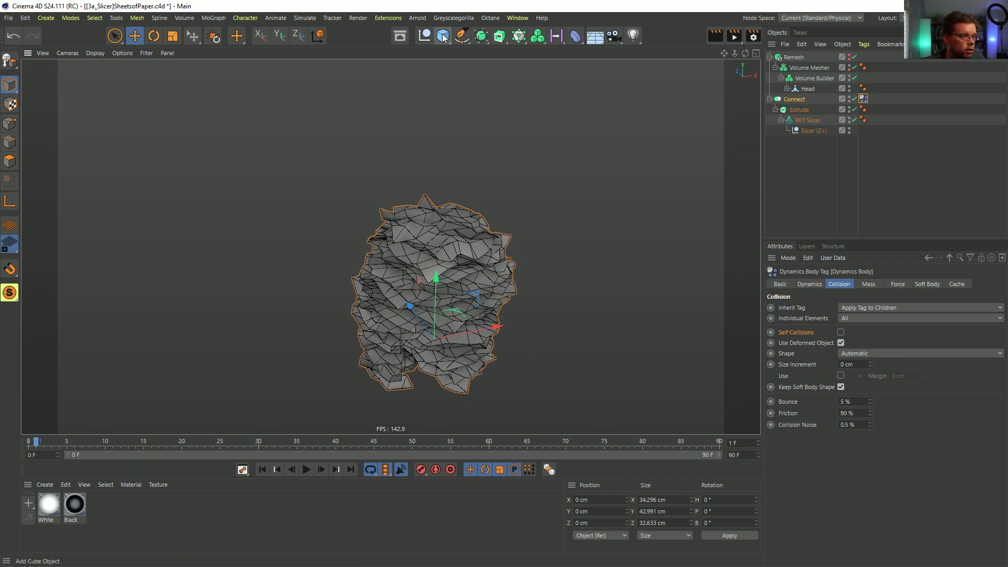
{"action": "right_click_drag", "start_coordinate": [242, 252], "coordinate": [83, 298], "text": "alt"}
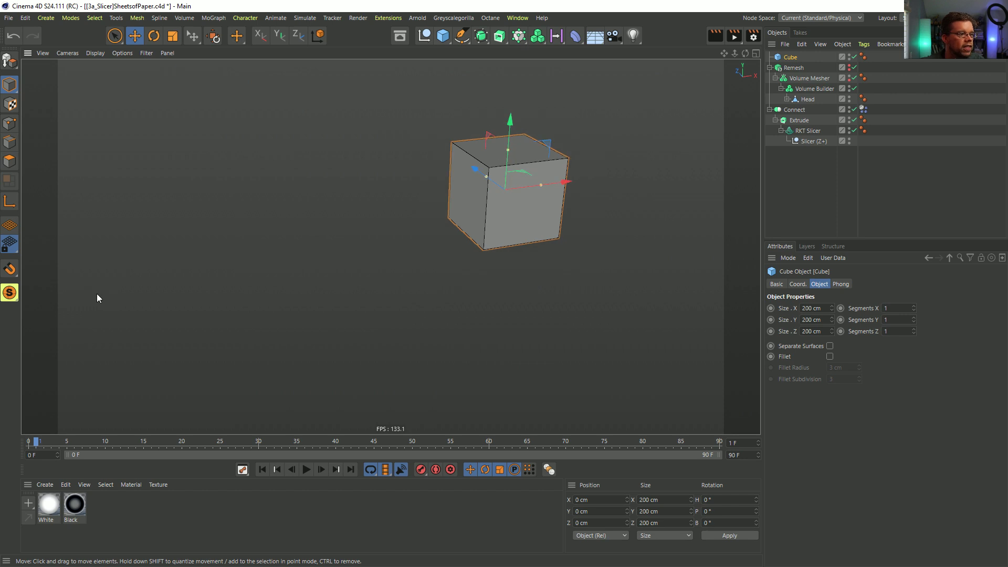
{"action": "key", "text": "ctrl+z"}
{"action": "right_click_drag", "start_coordinate": [509, 188], "coordinate": [709, 182], "text": "alt"}
Step: Return to the first frame and set the project's expert dynamics Collision Margin to 0.1 cm
{"action": "left_click", "coordinate": [262, 470]}
{"action": "middle_click_drag", "start_coordinate": [491, 219], "coordinate": [491, 264], "text": "alt"}
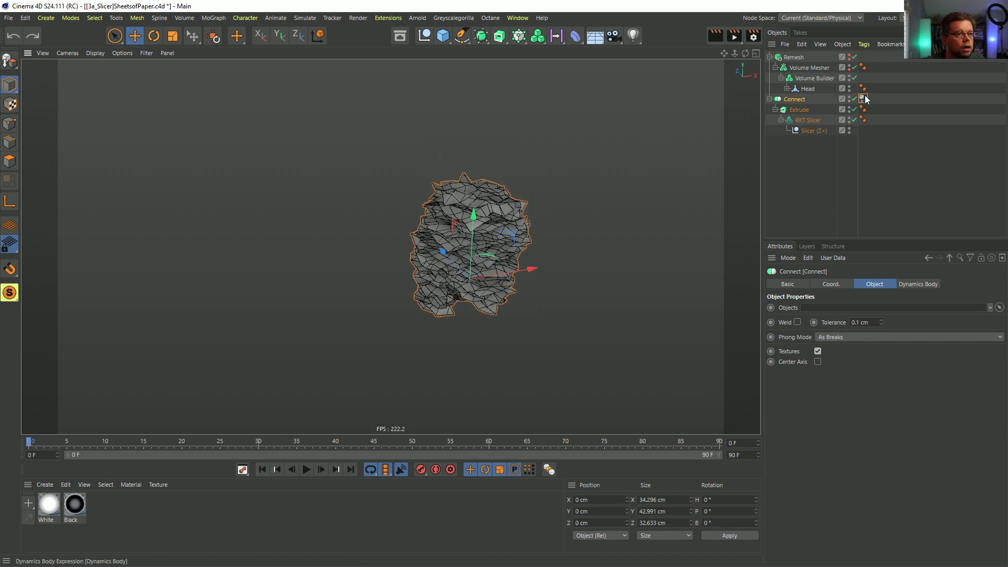
{"action": "key", "text": "ctrl+d"}
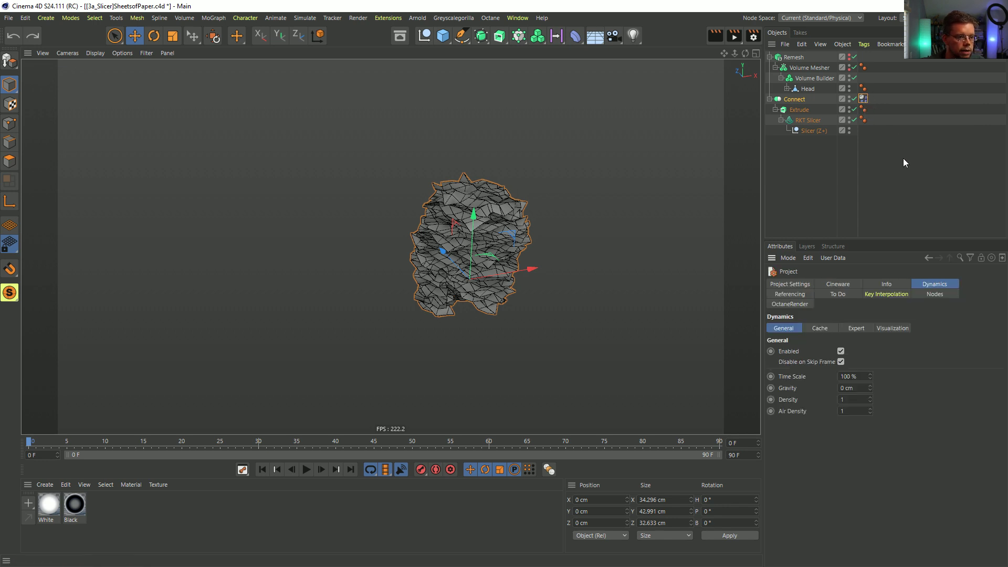
{"action": "left_click", "coordinate": [854, 328]}
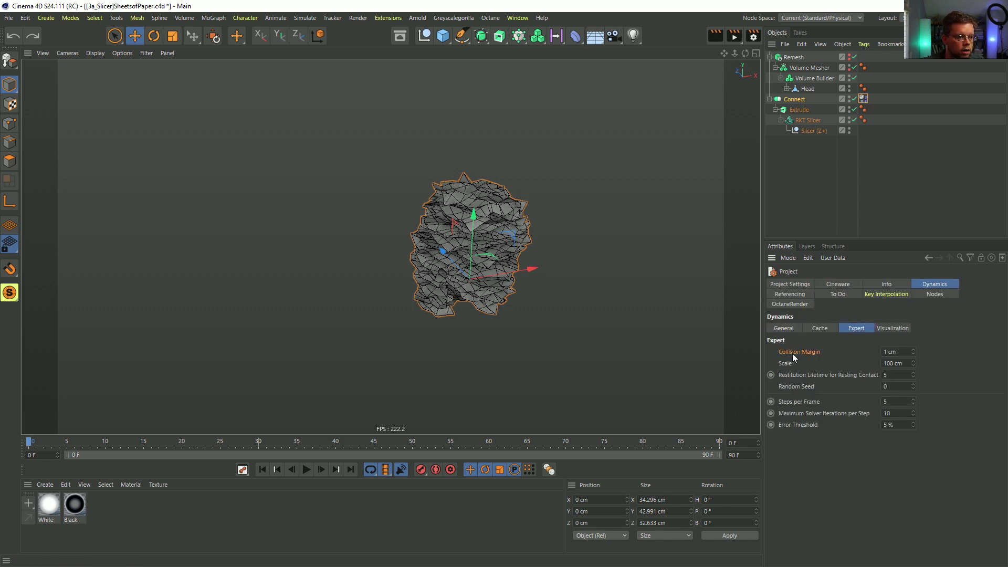
{"action": "left_click", "coordinate": [896, 352]}
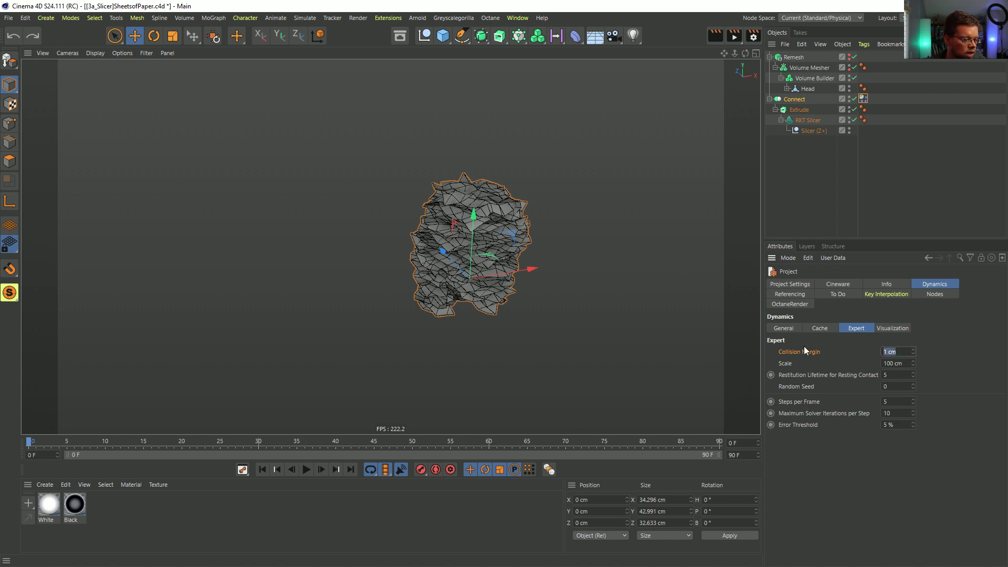
{"action": "type", "text": "."}
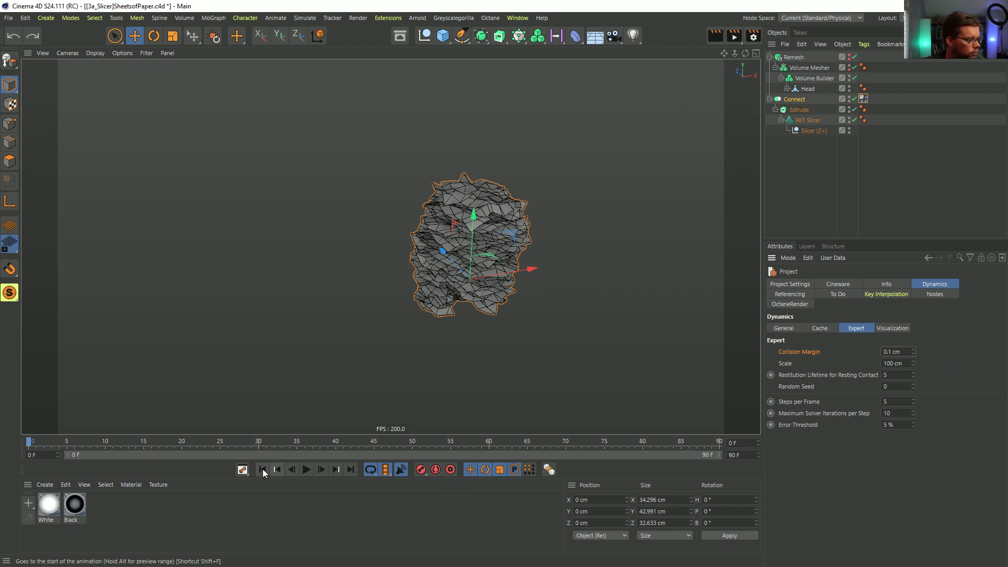
Step: Advance the simulation frame by frame to frame 8 and examine how the sheets move with the reduced collision margin
{"action": "left_click", "coordinate": [324, 471]}
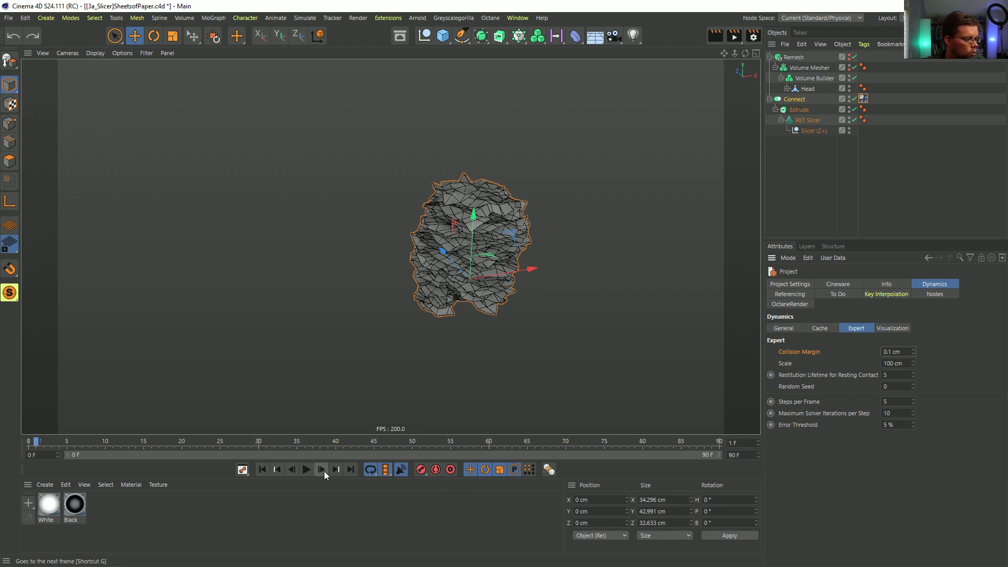
{"action": "scroll", "coordinate": [495, 233], "scroll_direction": "up", "scroll_amount": 5}
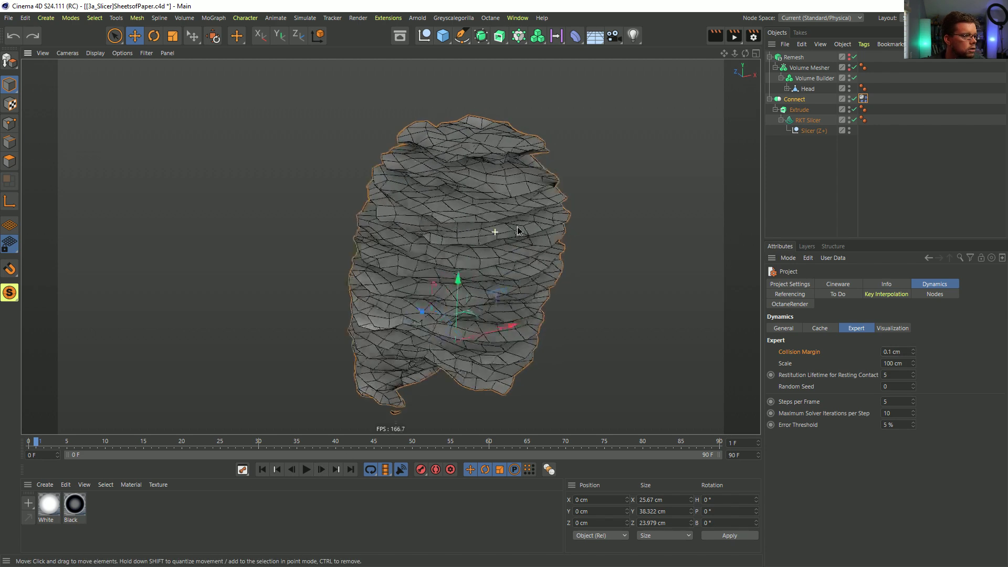
{"action": "left_click", "coordinate": [320, 468]}
{"action": "left_click", "coordinate": [320, 470]}
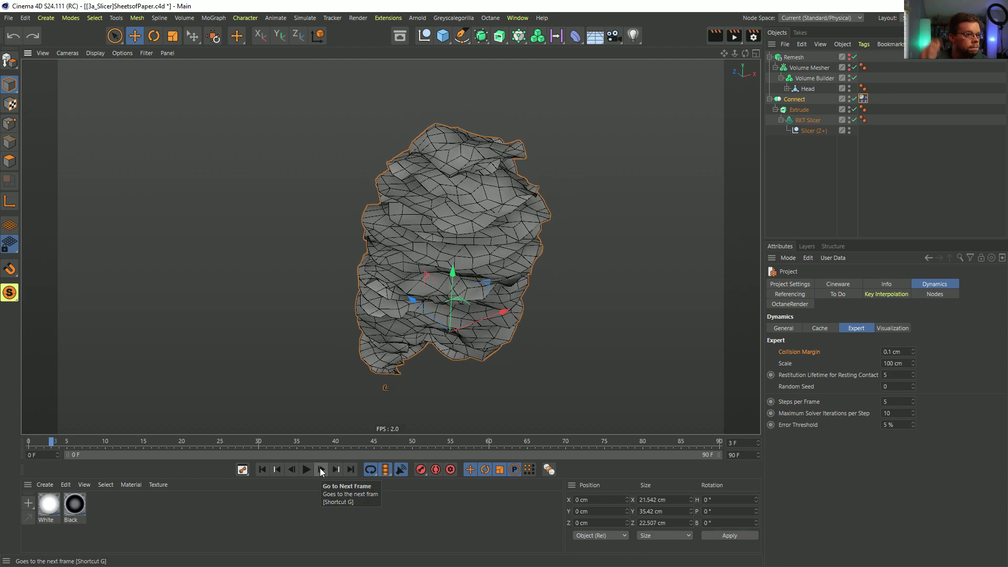
{"action": "left_click_drag", "start_coordinate": [441, 281], "coordinate": [421, 305], "text": "alt"}
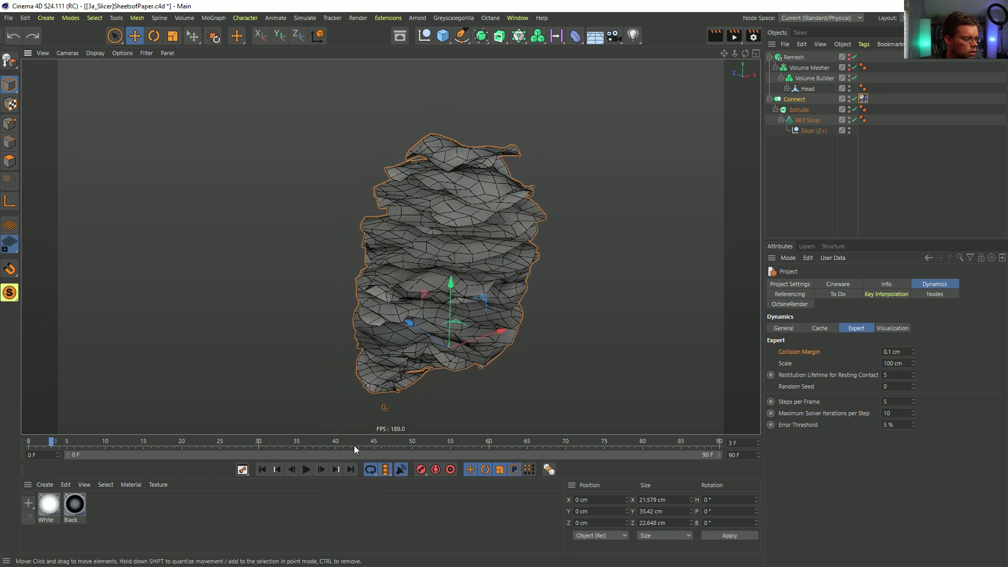
{"action": "left_click", "coordinate": [323, 470]}
{"action": "left_click", "coordinate": [323, 470]}
{"action": "left_click", "coordinate": [322, 470]}
{"action": "left_click", "coordinate": [323, 470]}
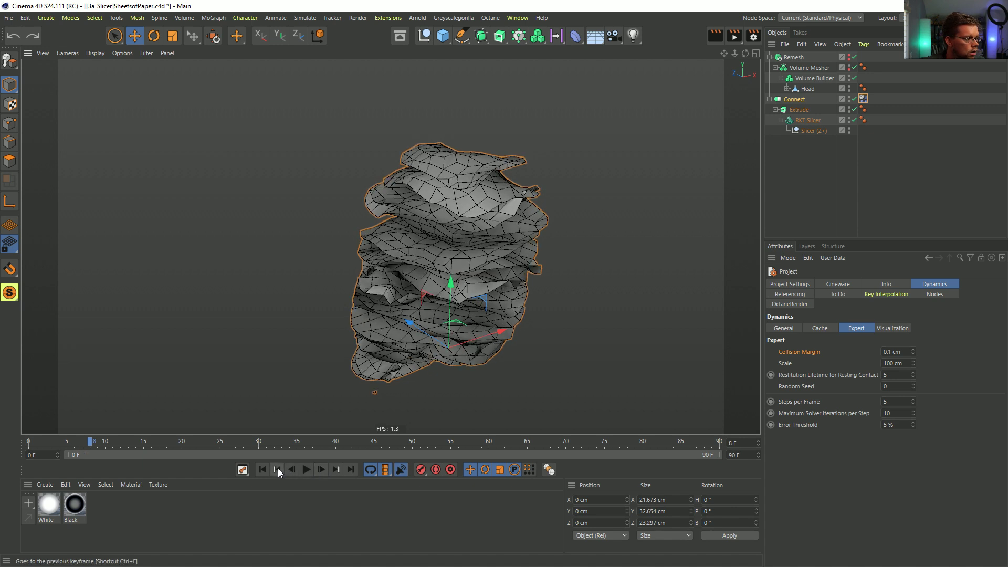
Step: Return the animation to the first frame repeatedly until the sheets are back in their original head shape
{"action": "left_click", "coordinate": [262, 470]}
{"action": "left_click_drag", "start_coordinate": [513, 256], "coordinate": [526, 139], "text": "alt"}
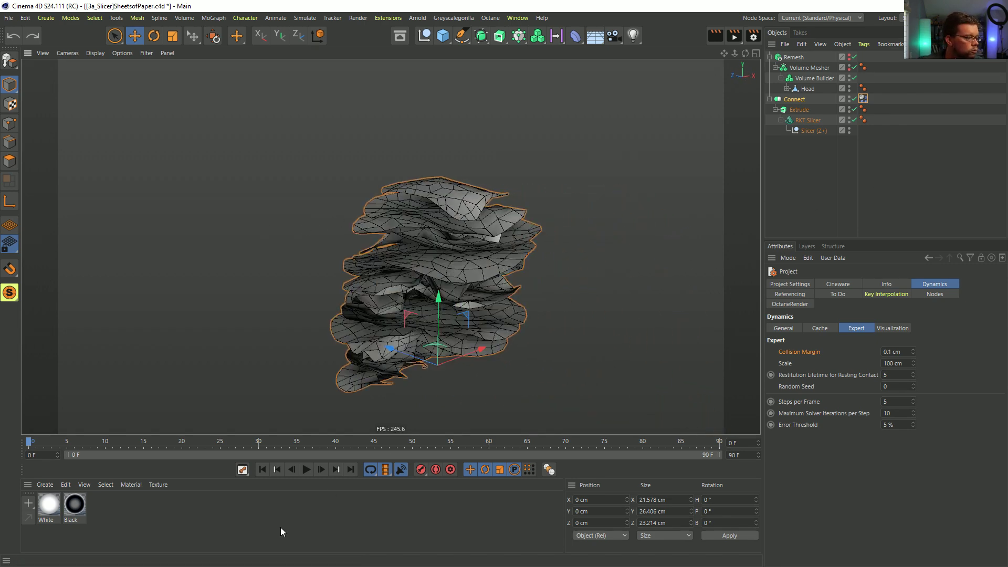
{"action": "left_click", "coordinate": [317, 467]}
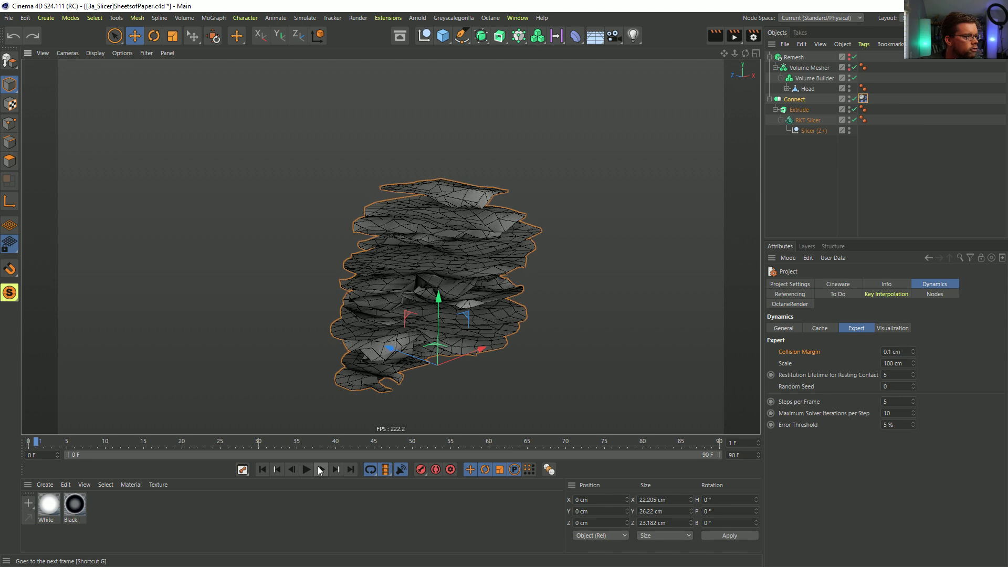
{"action": "left_click", "coordinate": [262, 469]}
{"action": "left_click_drag", "start_coordinate": [395, 336], "coordinate": [405, 371], "text": "alt"}
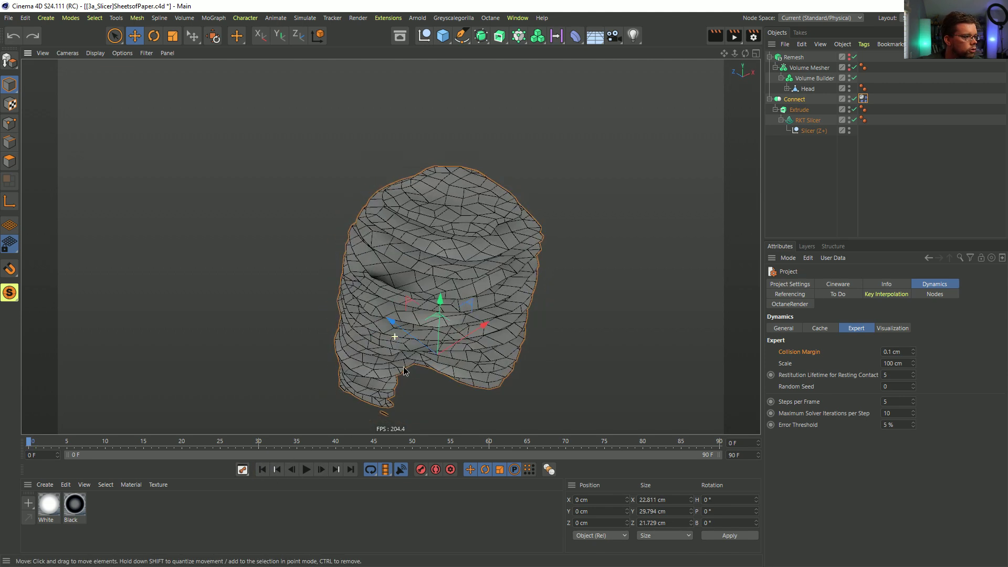
{"action": "left_click", "coordinate": [262, 470]}
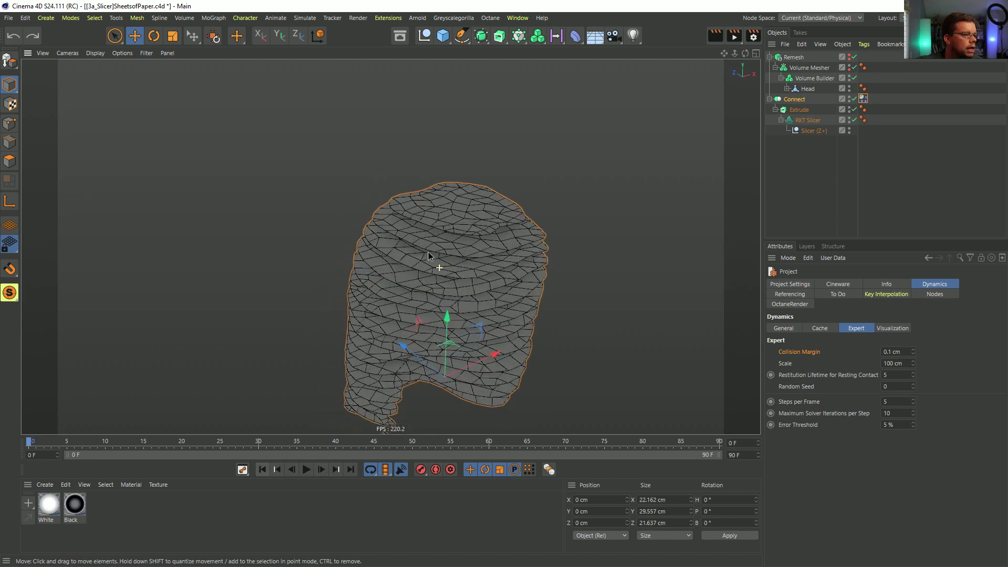
Step: Rerun the simulation from the first frame to frame 3 and check the sheets for deformation
{"action": "left_click_drag", "start_coordinate": [468, 261], "coordinate": [379, 311], "text": "alt"}
{"action": "left_click", "coordinate": [321, 468]}
{"action": "left_click", "coordinate": [263, 469]}
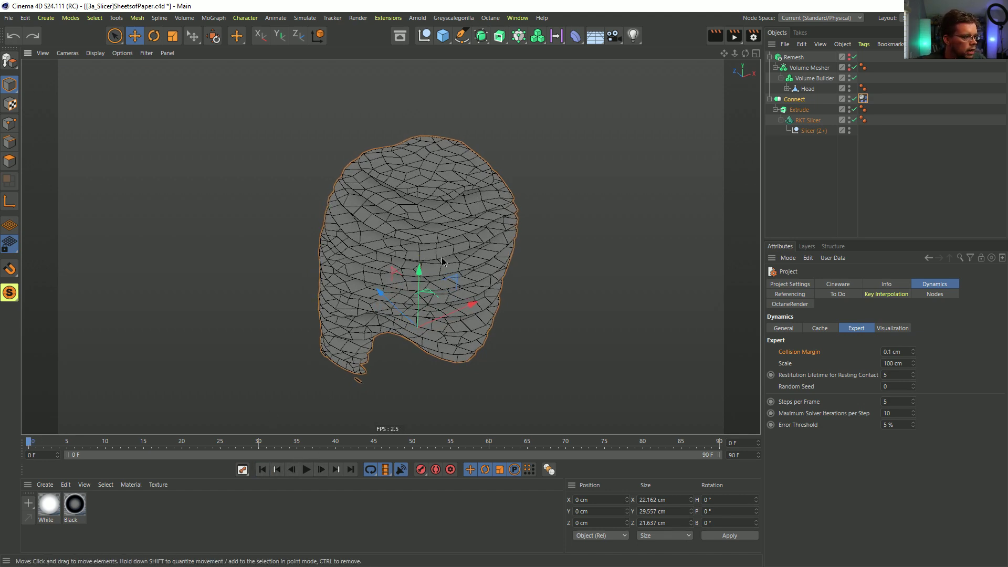
{"action": "left_click_drag", "start_coordinate": [426, 269], "coordinate": [440, 266], "text": "alt"}
{"action": "left_click", "coordinate": [321, 469]}
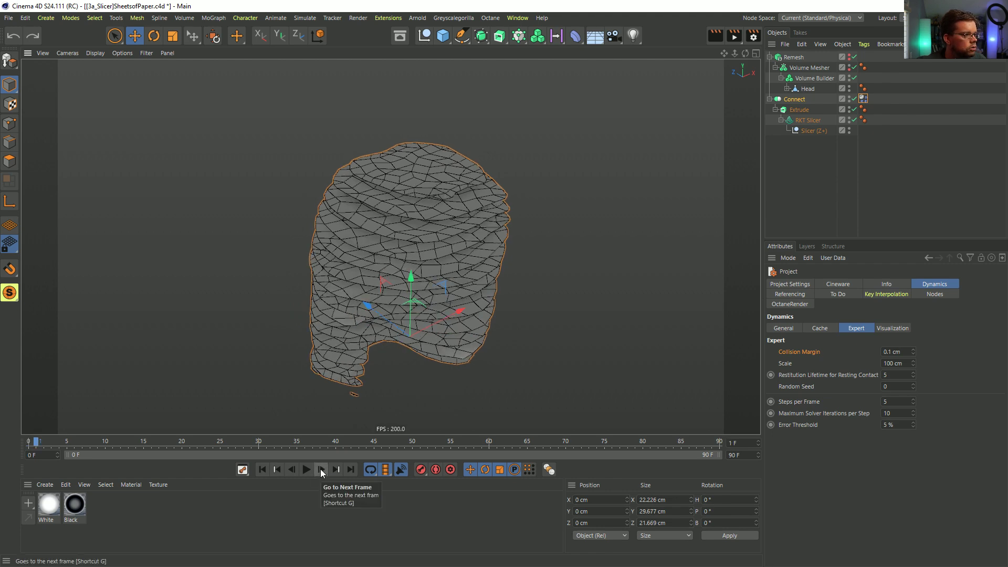
{"action": "left_click_drag", "start_coordinate": [454, 228], "coordinate": [440, 211], "text": "alt"}
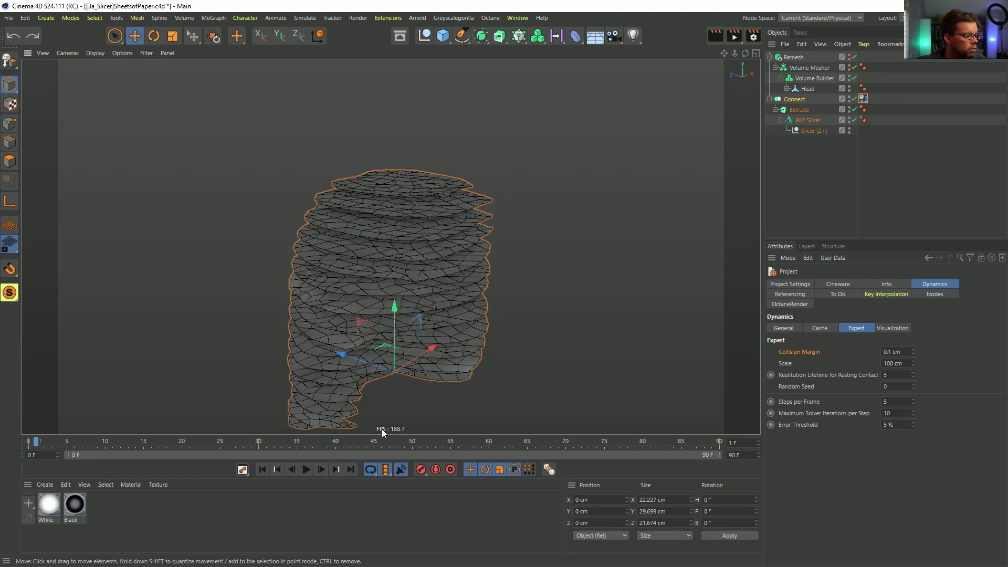
{"action": "left_click", "coordinate": [321, 469]}
{"action": "left_click", "coordinate": [322, 469]}
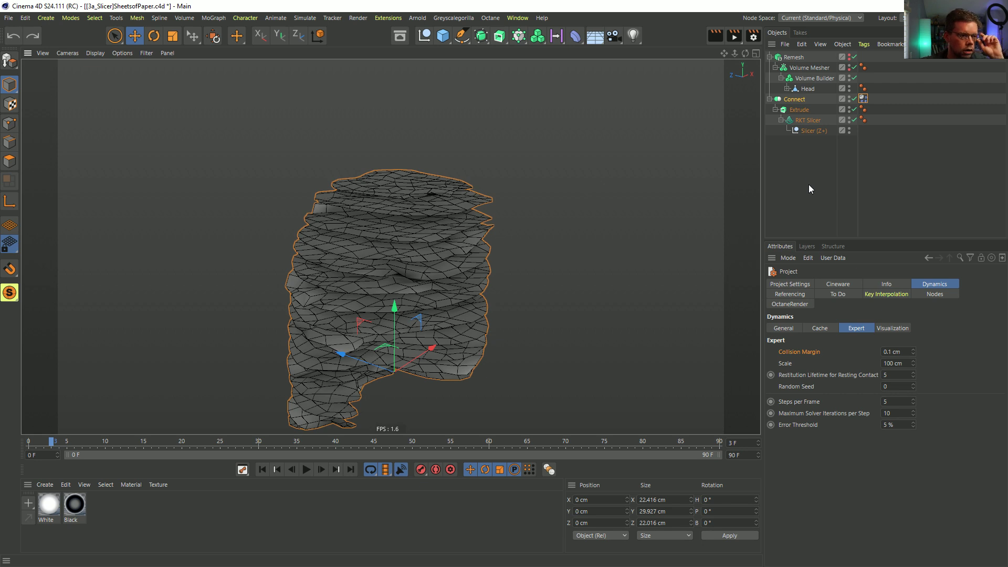
Step: Set the project dynamics Collision Margin to 0 cm and the Scale to 10 cm
{"action": "left_click", "coordinate": [898, 351]}
{"action": "type", "text": "0"}
{"action": "key", "text": "Return"}
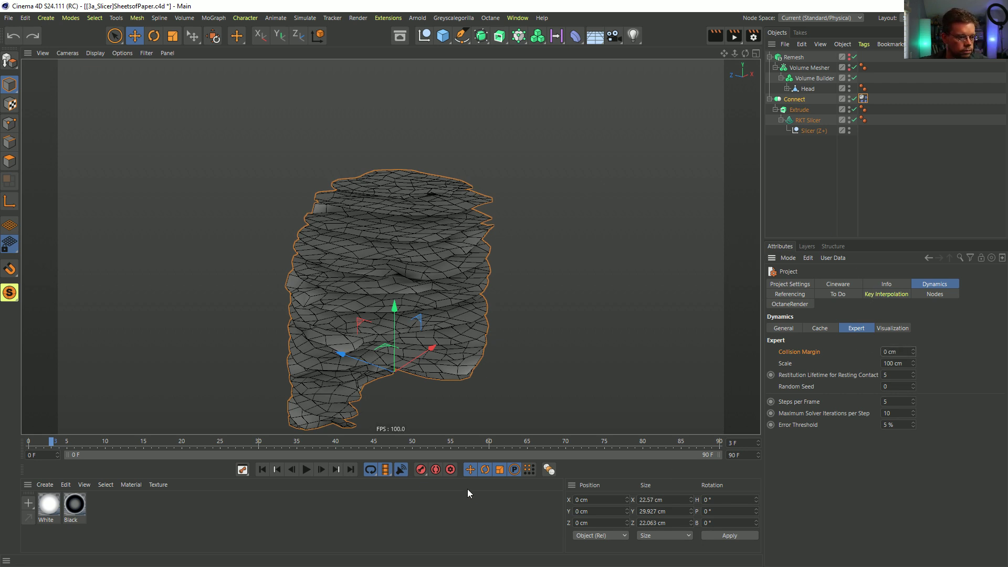
{"action": "left_click", "coordinate": [893, 364]}
{"action": "key", "text": "BackSpace"}
{"action": "key", "text": "Return"}
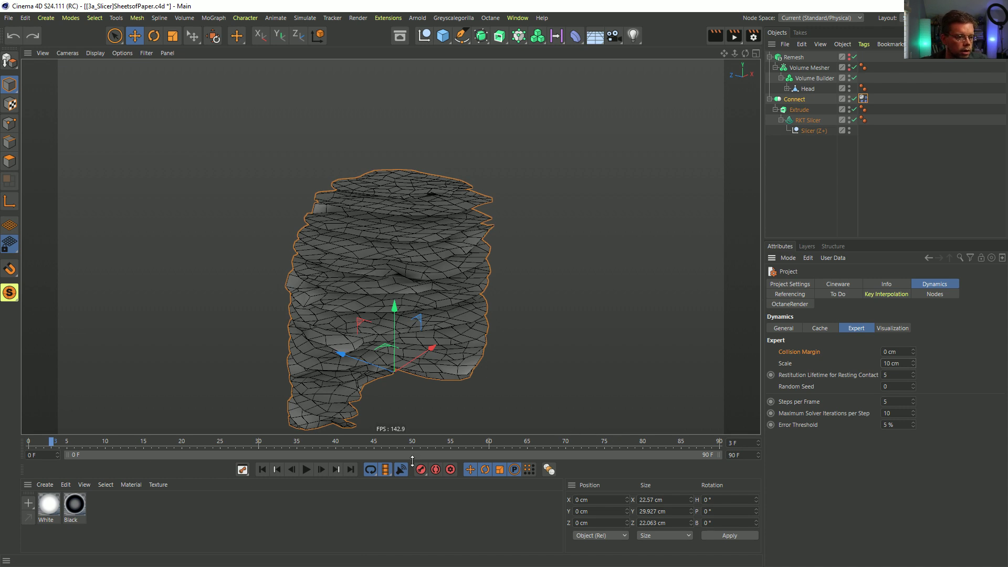
Step: Restart the simulation from the first frame, run it to frame 12, and inspect the sheets' stability
{"action": "left_click", "coordinate": [266, 472]}
{"action": "key", "text": "g"}
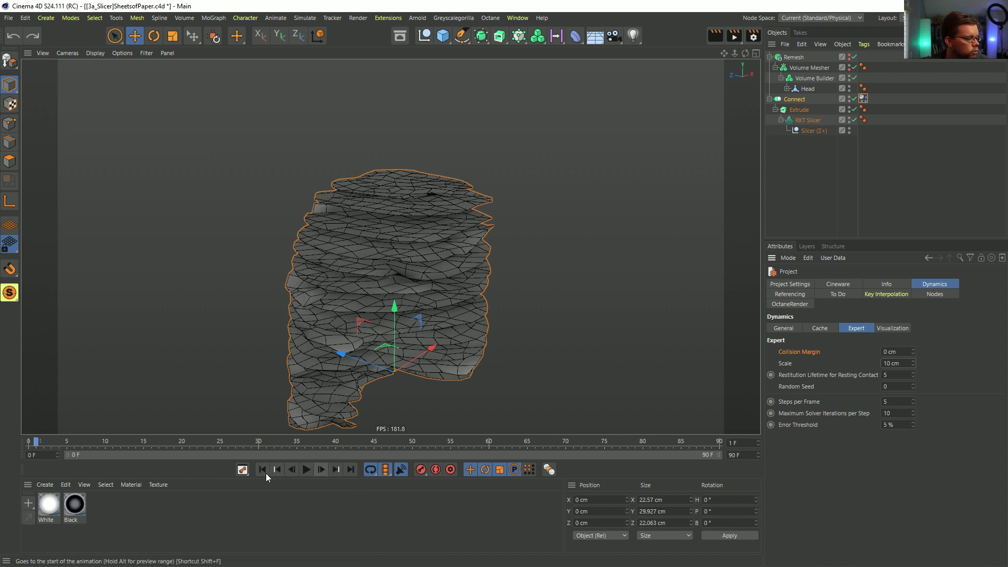
{"action": "left_click", "coordinate": [264, 472]}
{"action": "left_click", "coordinate": [321, 471]}
{"action": "left_click", "coordinate": [321, 472]}
{"action": "left_click", "coordinate": [320, 472]}
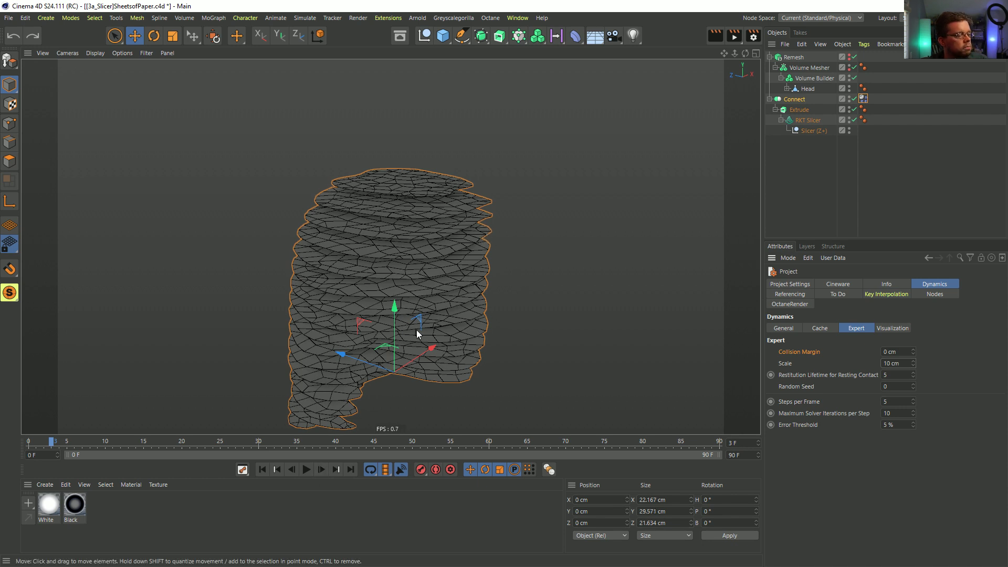
{"action": "left_click", "coordinate": [307, 471]}
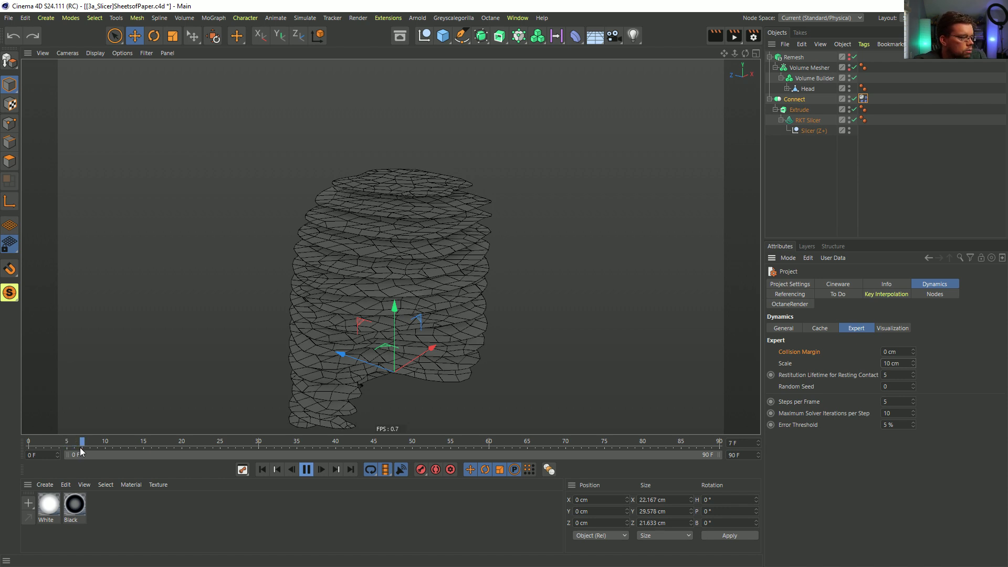
{"action": "left_click", "coordinate": [308, 475]}
{"action": "left_click_drag", "start_coordinate": [484, 267], "coordinate": [461, 316], "text": "alt"}
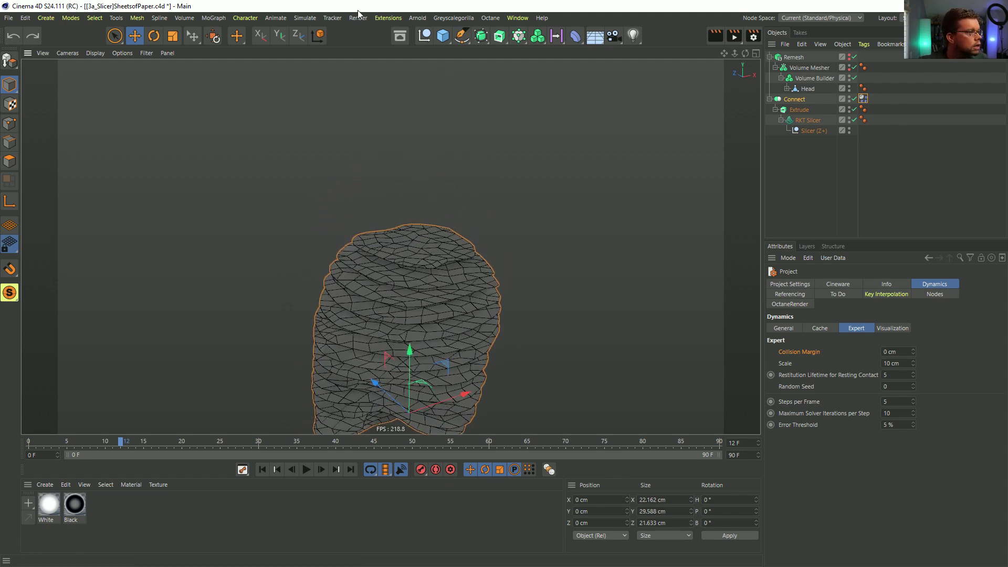
Step: Add a Field Force object to the scene
{"action": "left_click", "coordinate": [305, 18]}
{"action": "mouse_move", "coordinate": [326, 83]}
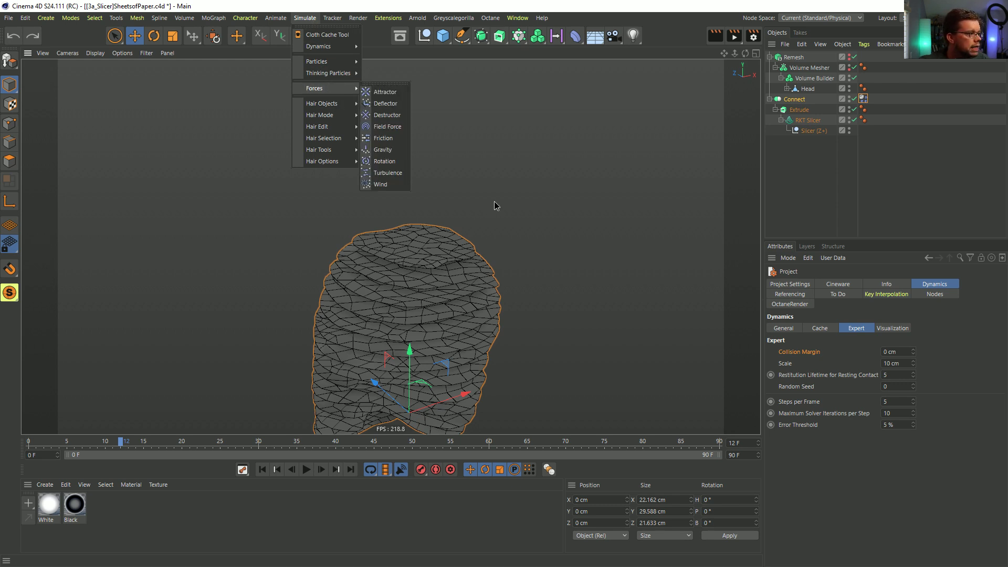
{"action": "left_click", "coordinate": [501, 50]}
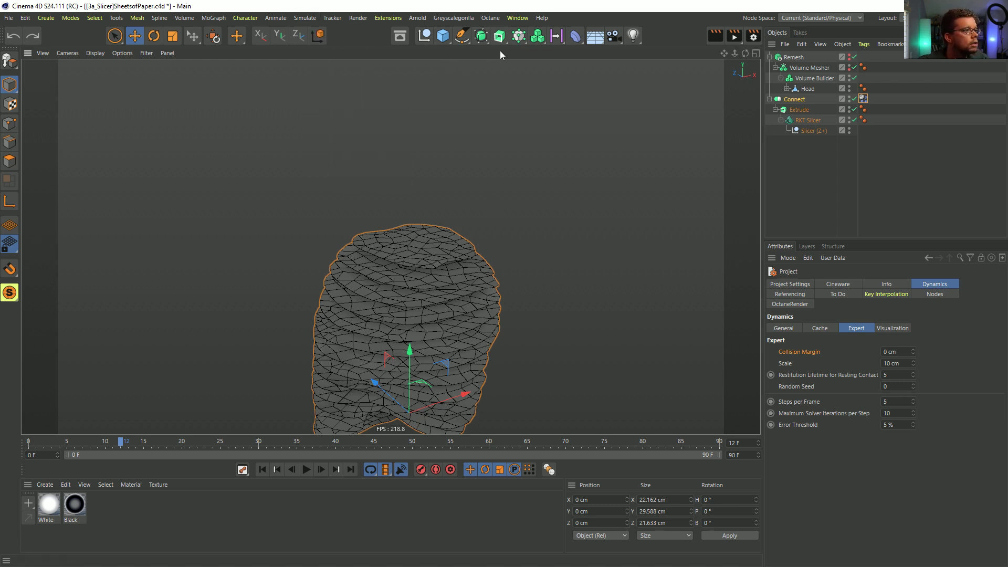
{"action": "left_click", "coordinate": [298, 17]}
{"action": "mouse_move", "coordinate": [317, 88]}
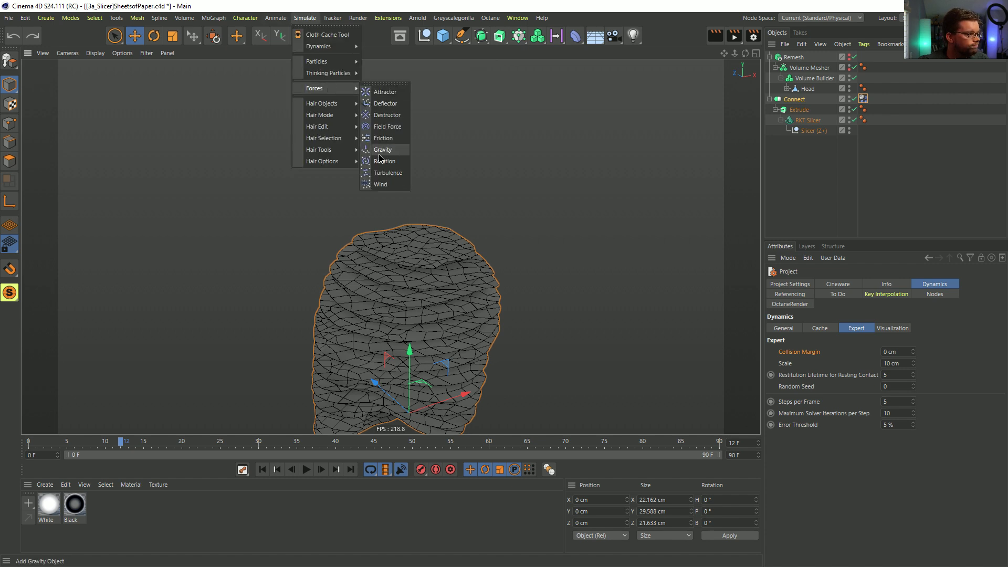
{"action": "left_click", "coordinate": [387, 126]}
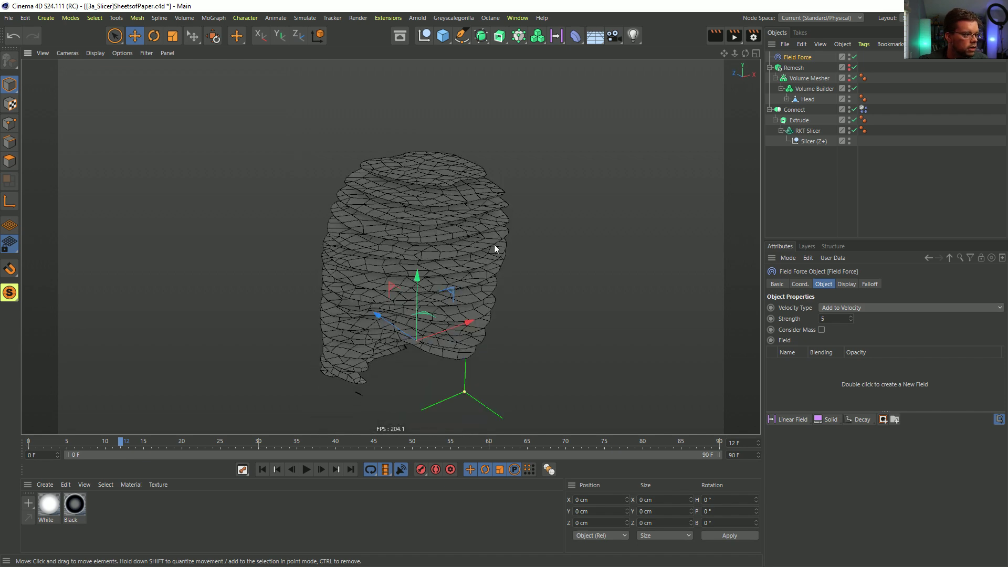
Step: Set the RKT Slicer's Slices to 1 and return the animation to the first frame
{"action": "left_click", "coordinate": [812, 130]}
{"action": "left_click_drag", "start_coordinate": [428, 286], "coordinate": [453, 316], "text": "alt"}
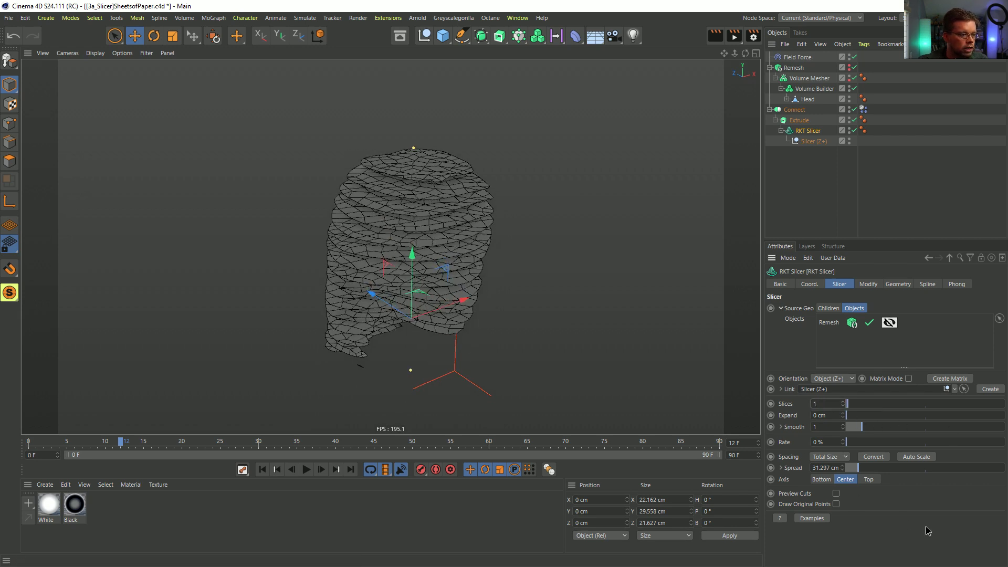
{"action": "key", "text": "Return"}
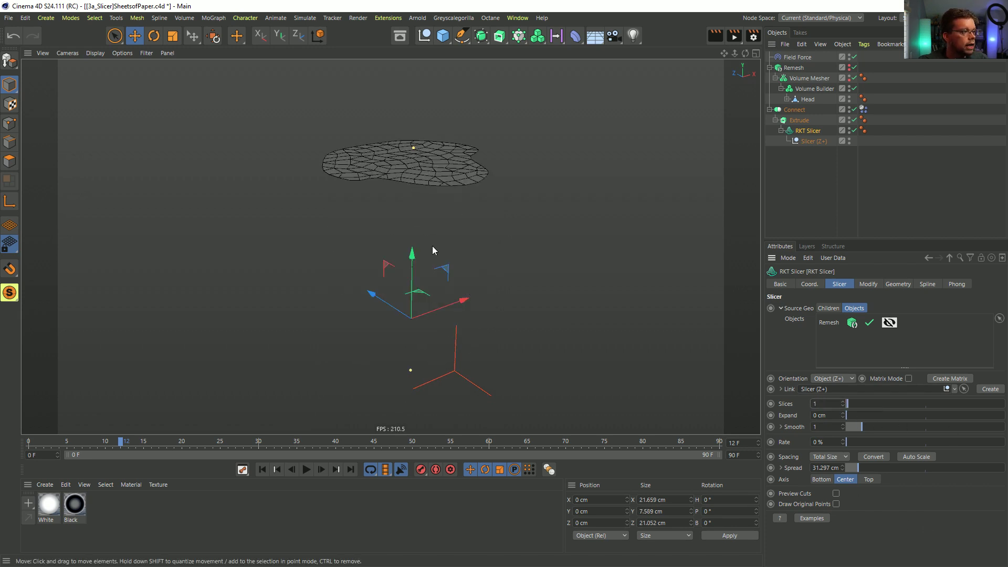
{"action": "left_click_drag", "start_coordinate": [417, 176], "coordinate": [457, 230], "text": "alt"}
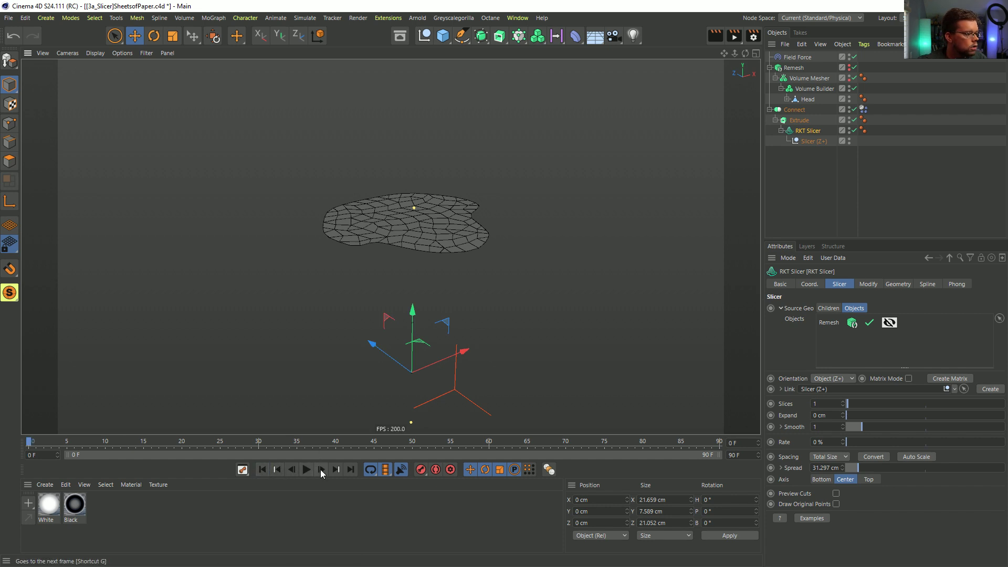
{"action": "left_click", "coordinate": [262, 470]}
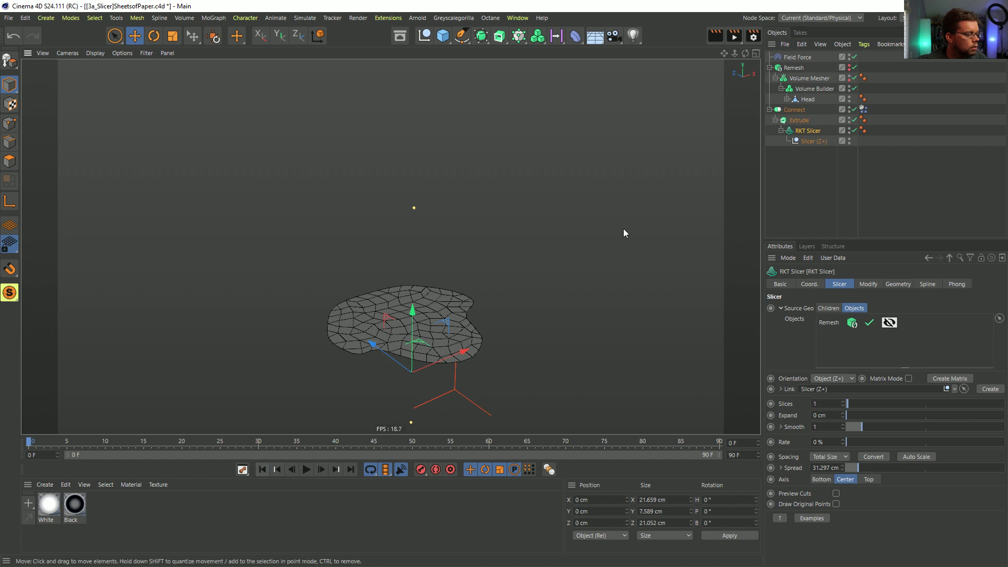
{"action": "middle_click_drag", "start_coordinate": [479, 300], "coordinate": [462, 254], "text": "alt"}
{"action": "right_click_drag", "start_coordinate": [462, 254], "coordinate": [430, 269], "text": "alt"}
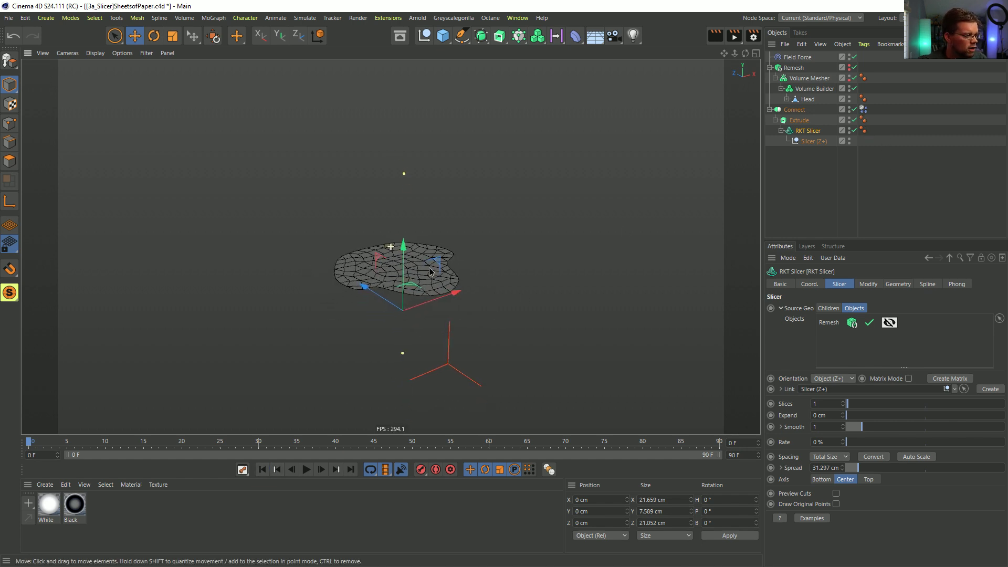
{"action": "left_click_drag", "start_coordinate": [429, 271], "coordinate": [396, 287], "text": "alt"}
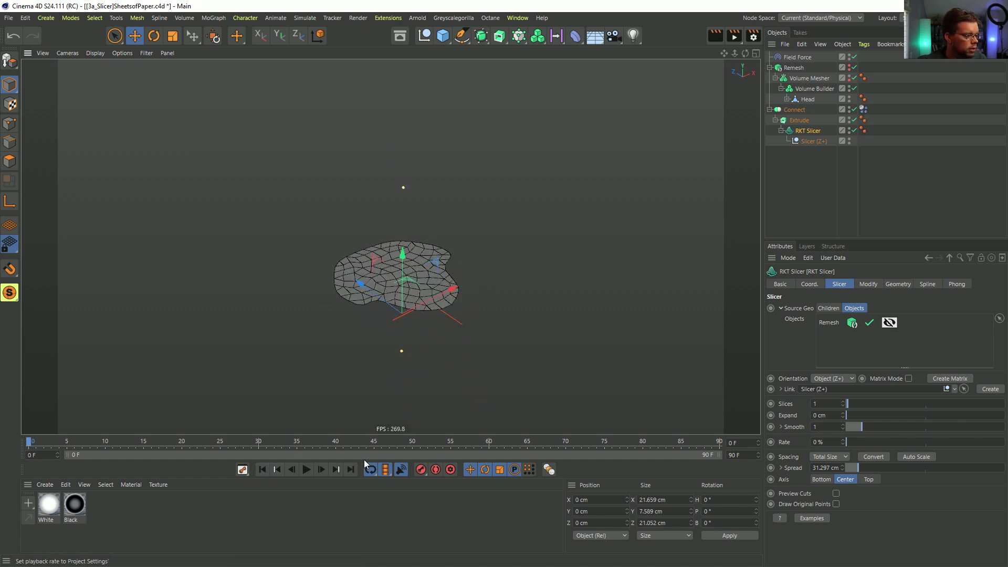
Step: Set the Field Force Strength to 40 and add a Solid layer to its field list
{"action": "left_click", "coordinate": [798, 57]}
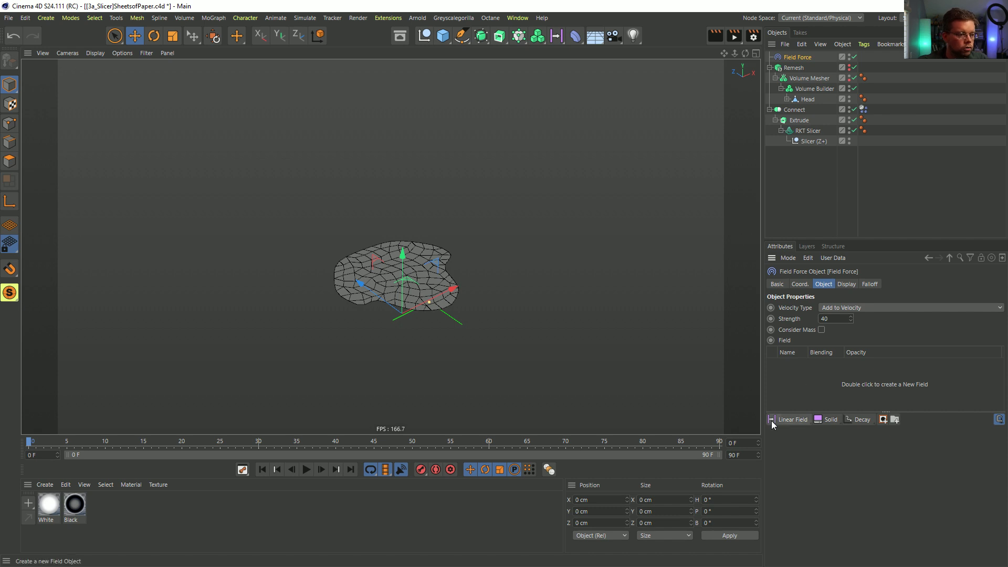
{"action": "left_click", "coordinate": [828, 419]}
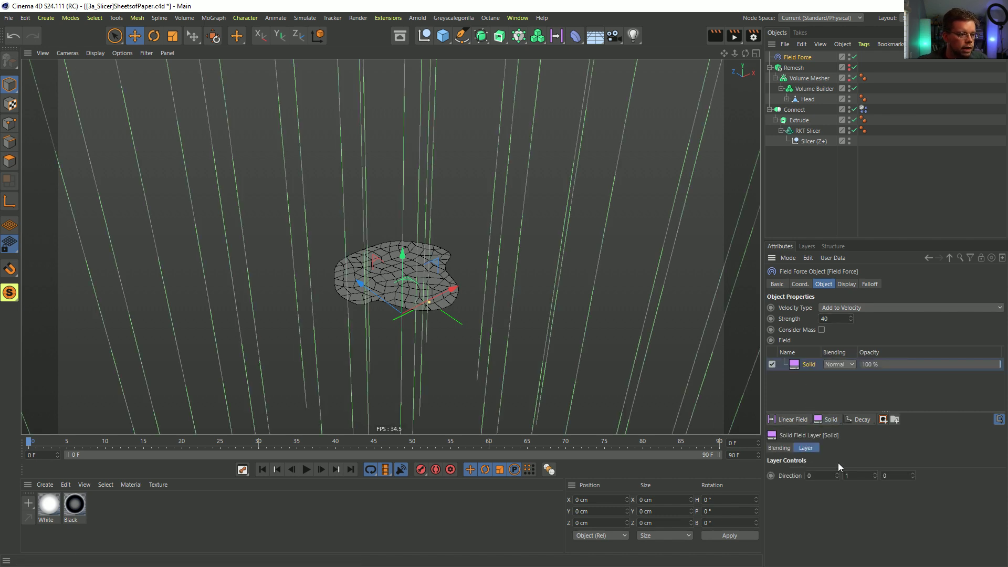
{"action": "left_click_drag", "start_coordinate": [408, 241], "coordinate": [462, 276], "text": "alt"}
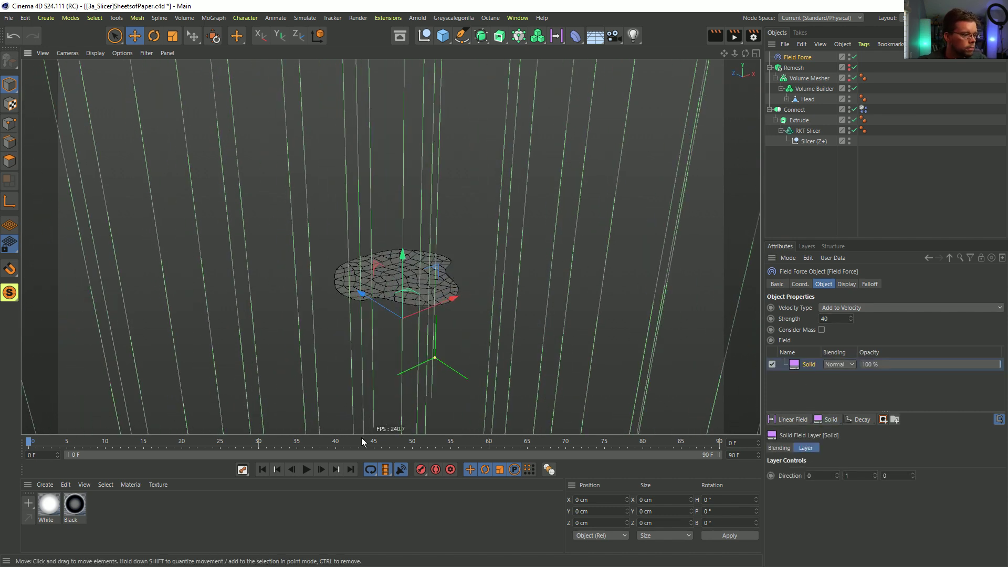
Step: Run the simulation to check how the Solid force moves the single sheet, and return to the first frame
{"action": "left_click", "coordinate": [307, 470]}
{"action": "left_click", "coordinate": [307, 470]}
{"action": "left_click", "coordinate": [262, 470]}
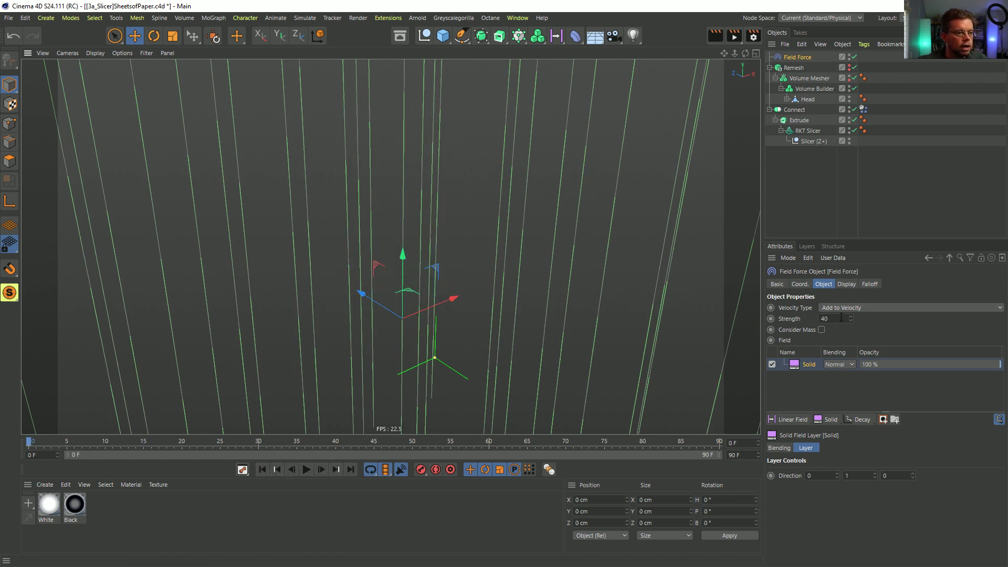
Step: Set the Field Force Strength to 5, test the simulation to frame 15, and return to the first frame
{"action": "type", "text": "5"}
{"action": "key", "text": "Return"}
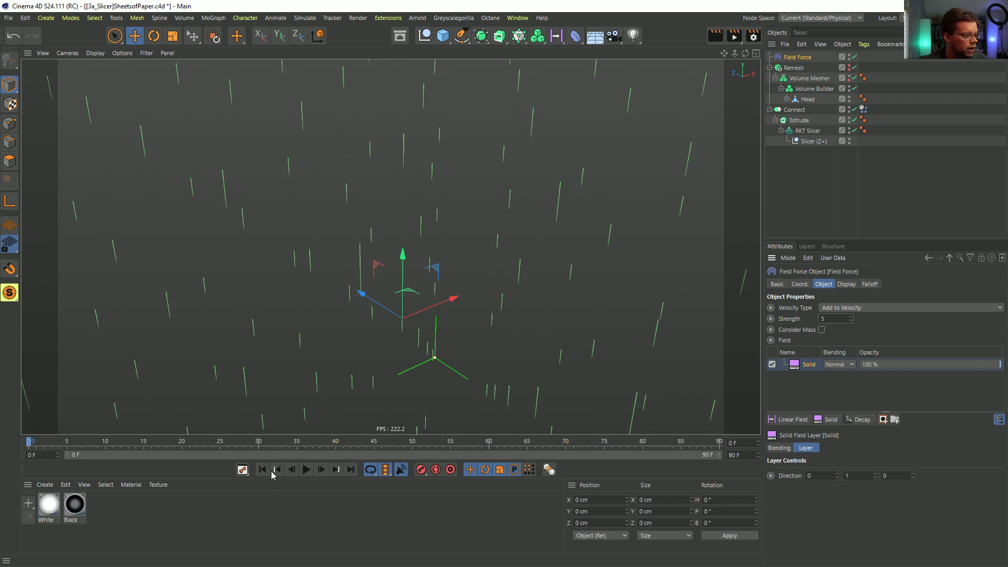
{"action": "left_click", "coordinate": [306, 470]}
{"action": "left_click", "coordinate": [306, 469]}
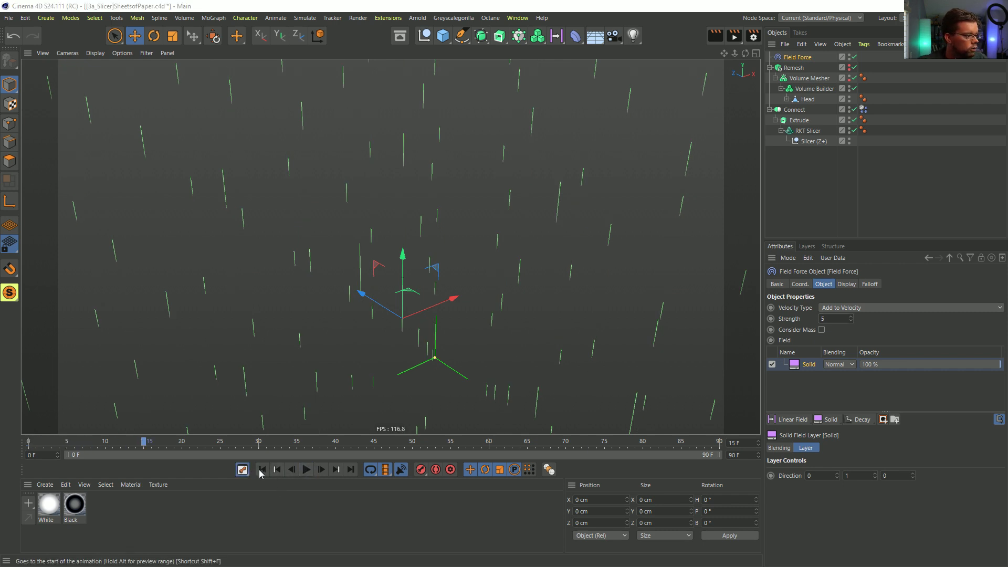
{"action": "left_click", "coordinate": [262, 469]}
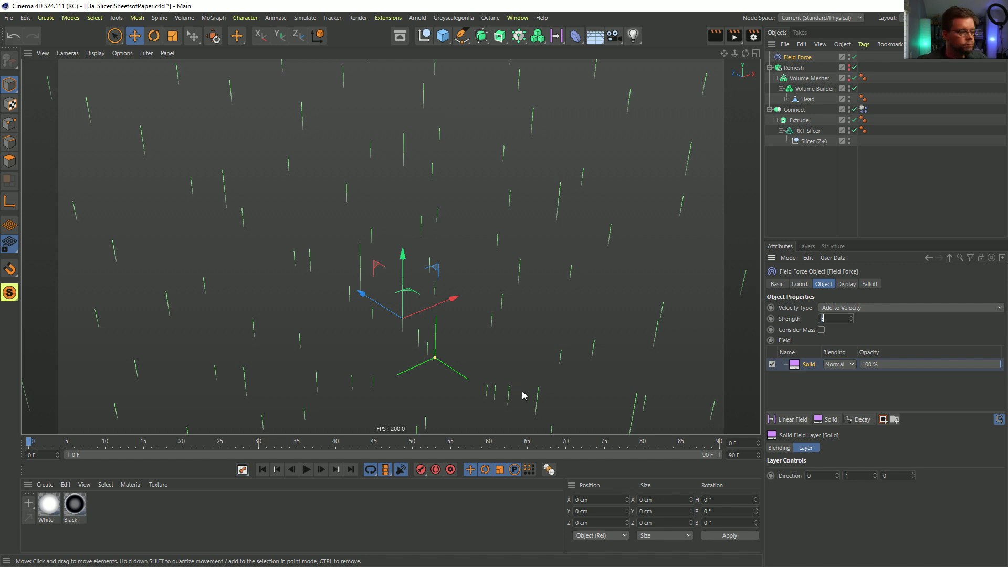
Step: Rerun the opening frames several times to check when the sheet disappears, ending on the first frame
{"action": "left_click", "coordinate": [321, 470]}
{"action": "left_click", "coordinate": [262, 471]}
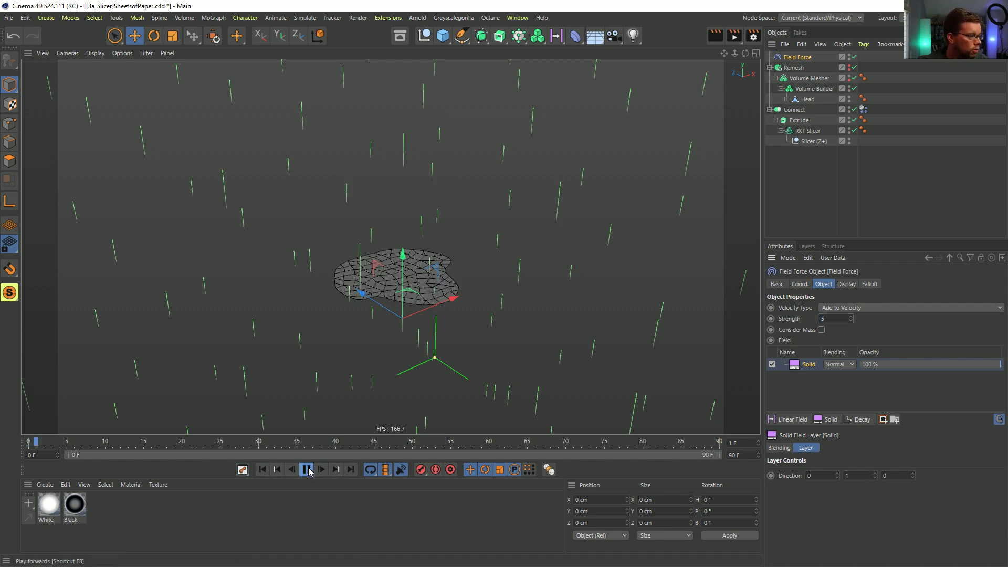
{"action": "left_click", "coordinate": [308, 469]}
{"action": "left_click", "coordinate": [261, 471]}
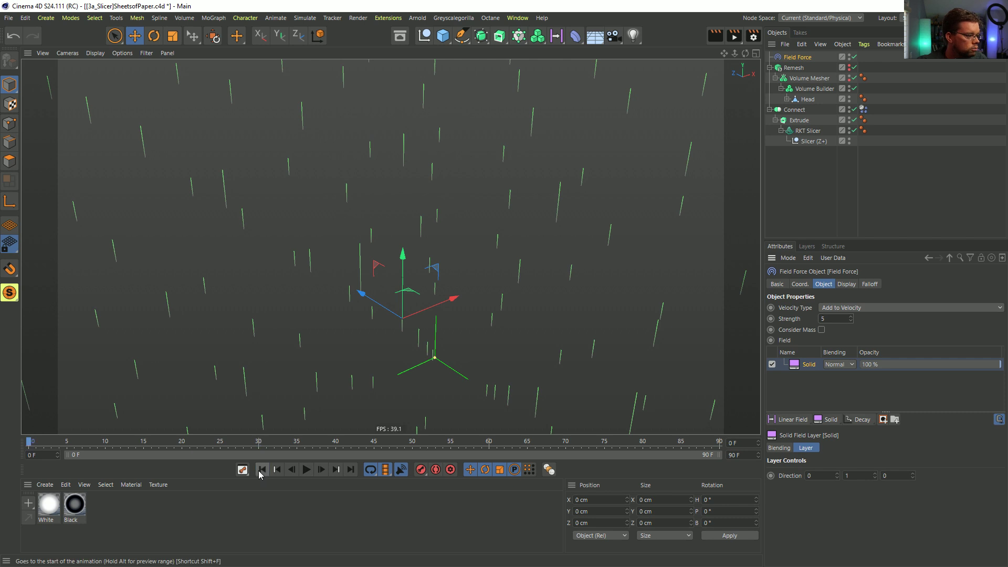
{"action": "left_click", "coordinate": [321, 470]}
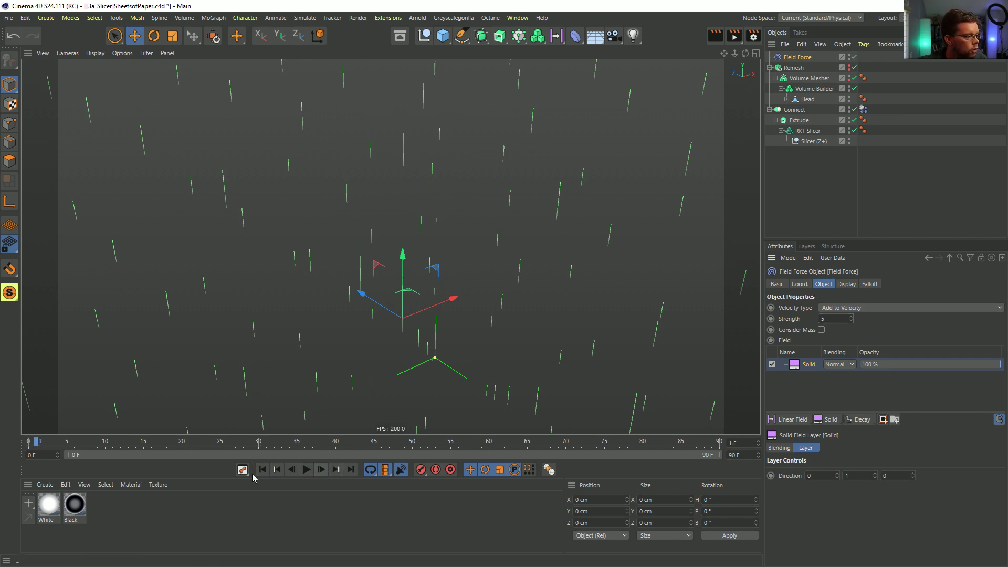
{"action": "left_click", "coordinate": [263, 471]}
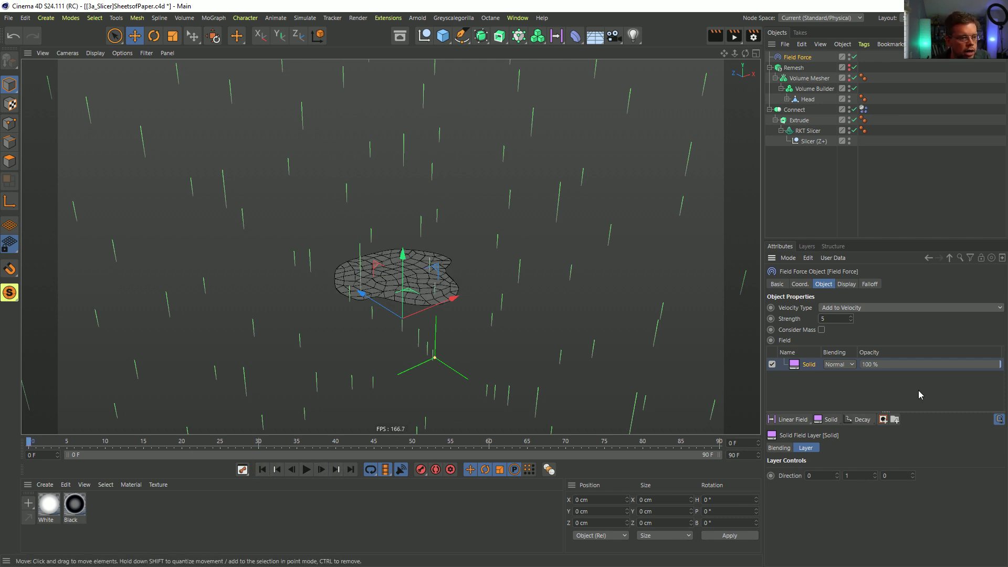
Step: Add a Random Field to the Field Force and set its blending to Add
{"action": "left_click", "coordinate": [790, 420]}
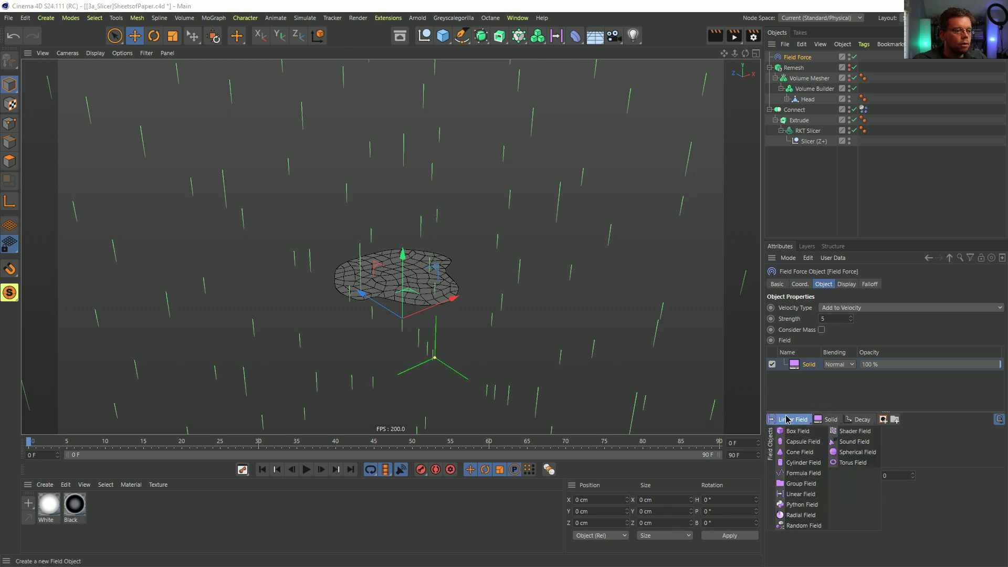
{"action": "left_click", "coordinate": [804, 525]}
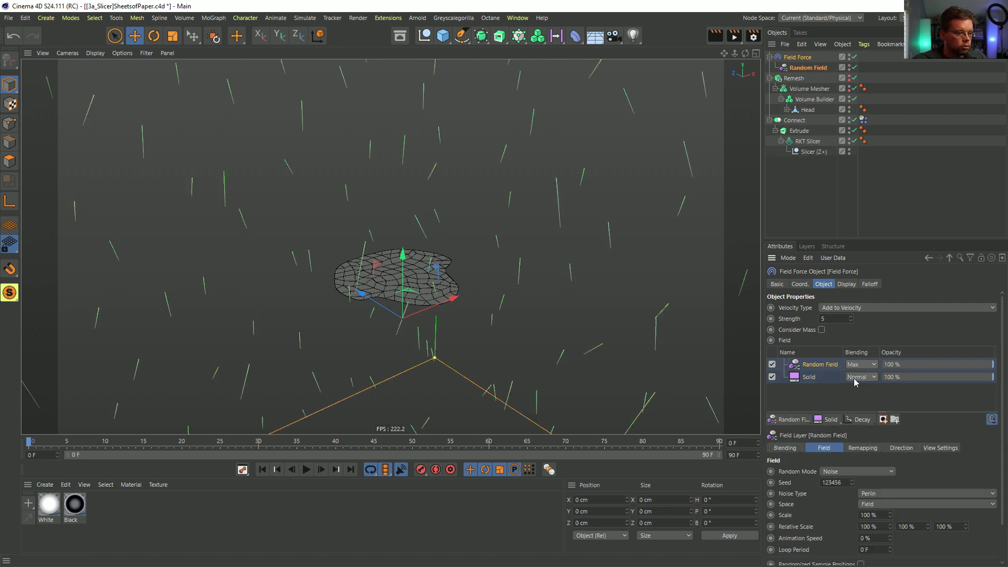
{"action": "left_click", "coordinate": [858, 365]}
{"action": "left_click", "coordinate": [861, 459]}
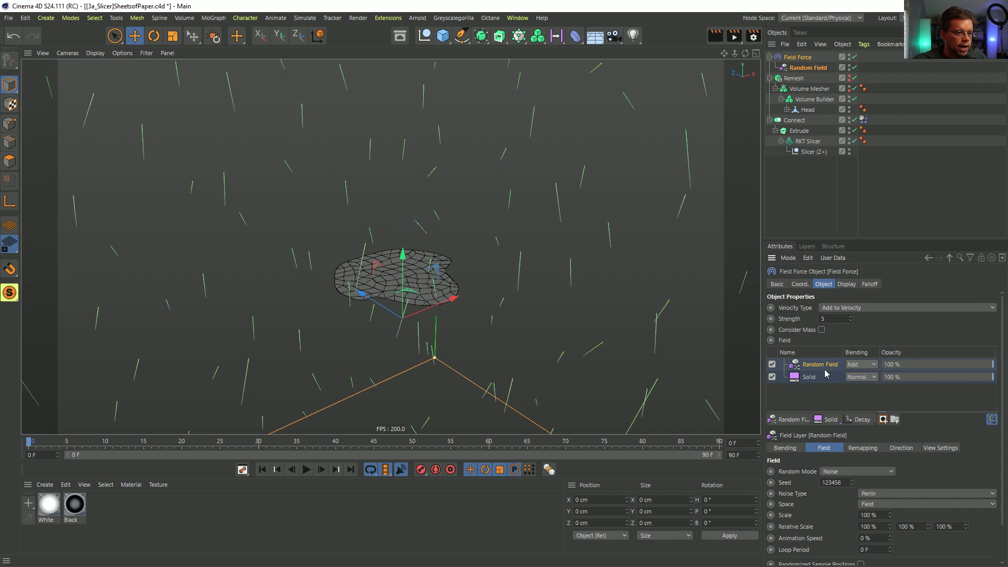
Step: Set the Field Force display to 80 % Line Density and a Box Size depth of 0 cm to inspect the force directions
{"action": "right_click_drag", "start_coordinate": [506, 337], "coordinate": [418, 261], "text": "alt"}
{"action": "left_click", "coordinate": [846, 284]}
{"action": "left_click", "coordinate": [869, 284]}
{"action": "left_click", "coordinate": [851, 284]}
{"action": "left_click_drag", "start_coordinate": [889, 330], "coordinate": [980, 330]}
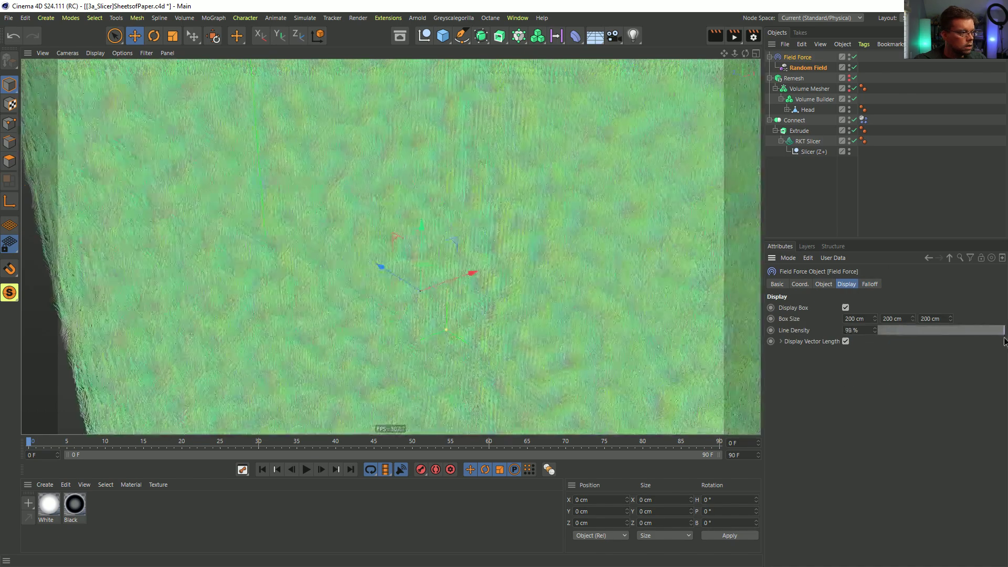
{"action": "double_click", "coordinate": [931, 318]}
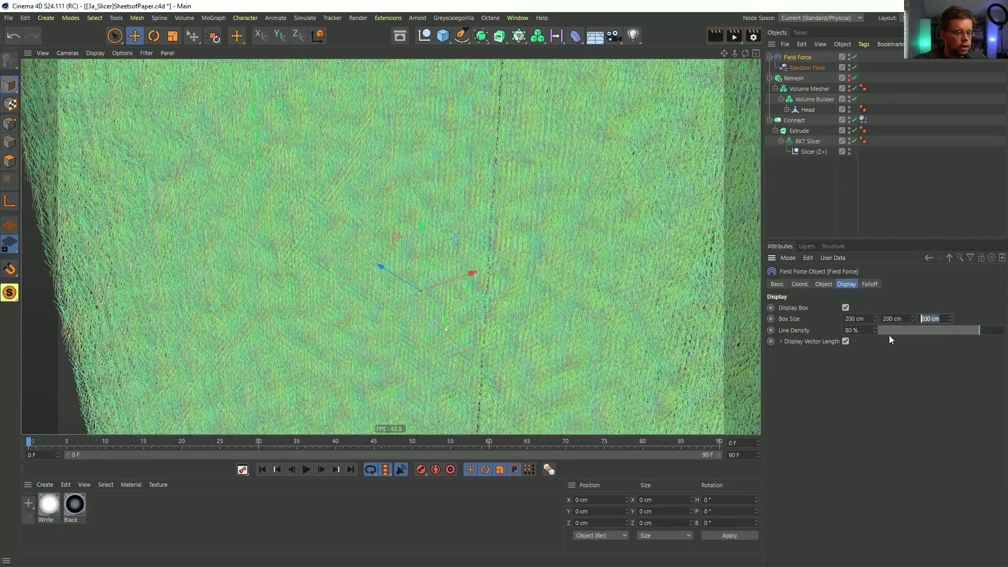
{"action": "type", "text": "0"}
{"action": "key", "text": "Return"}
{"action": "left_click_drag", "start_coordinate": [391, 246], "coordinate": [344, 205], "text": "alt"}
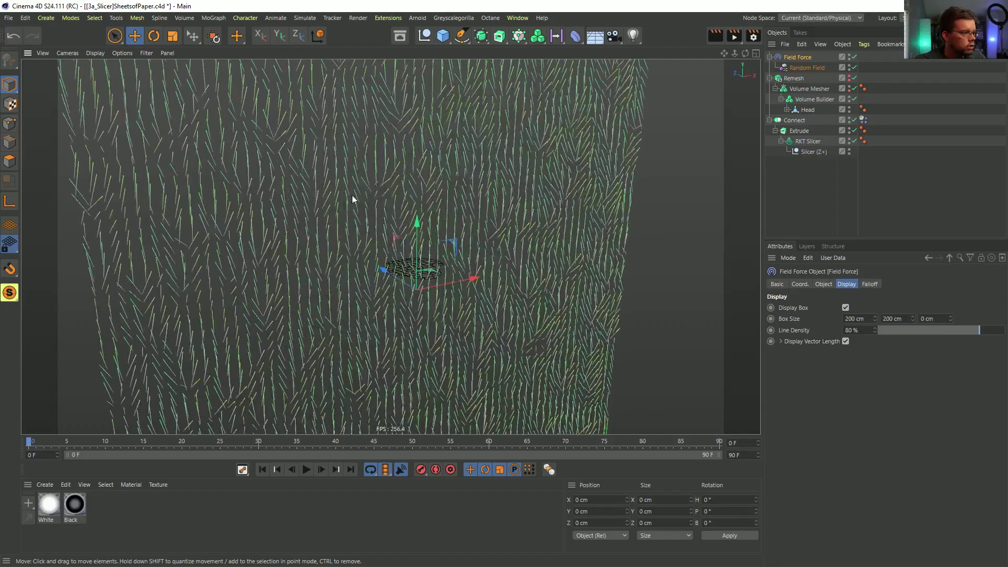
{"action": "left_click_drag", "start_coordinate": [525, 248], "coordinate": [516, 304], "text": "alt"}
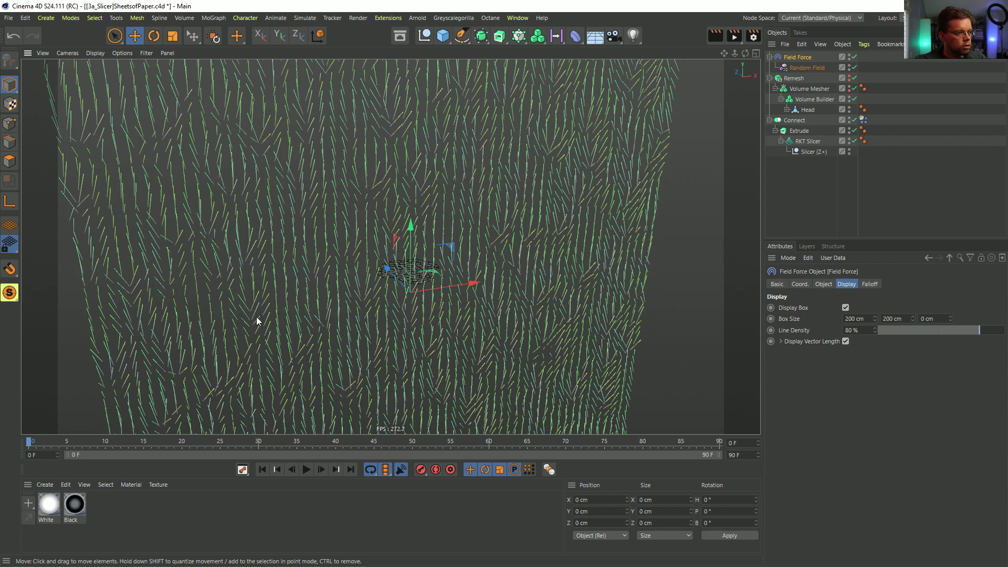
Step: Set the Random Field's Animation Speed to 10 %
{"action": "left_click", "coordinate": [809, 68]}
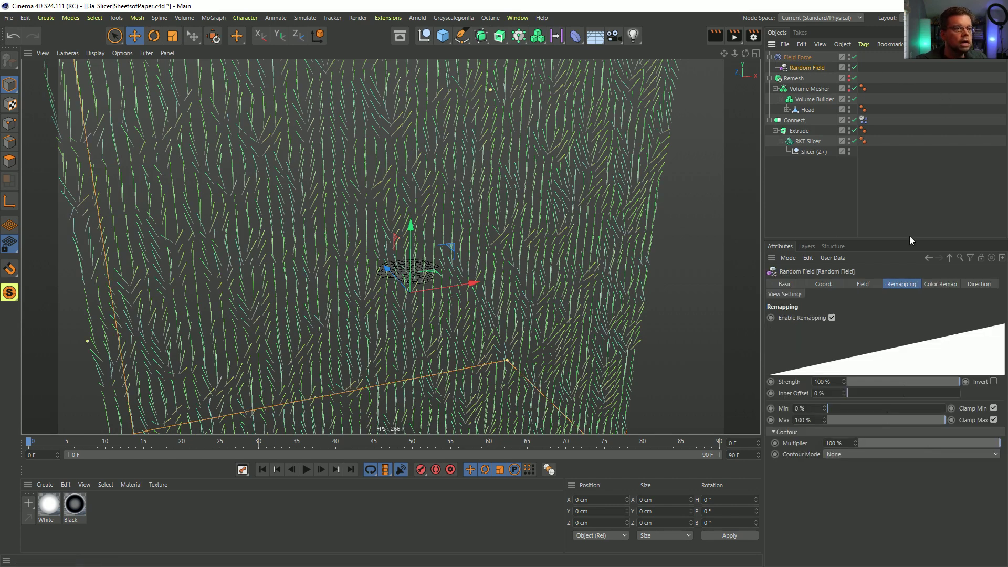
{"action": "left_click", "coordinate": [862, 284]}
{"action": "type", "text": "10"}
{"action": "key", "text": "Return"}
Step: Set the Y direction of the Field Force's Solid layer to 0.5, after trying 0.2
{"action": "left_click", "coordinate": [807, 57]}
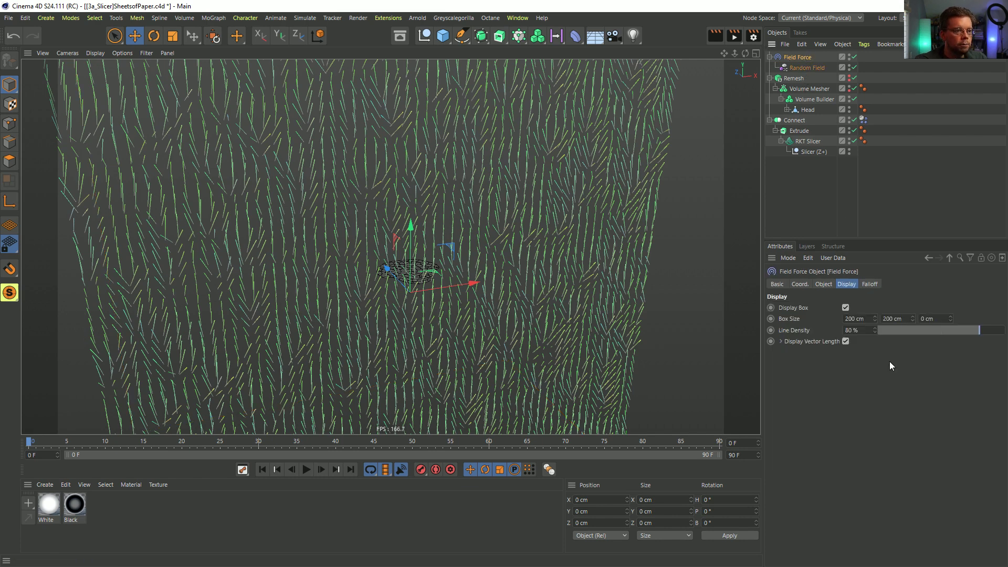
{"action": "left_click", "coordinate": [823, 284]}
{"action": "left_click", "coordinate": [809, 377]}
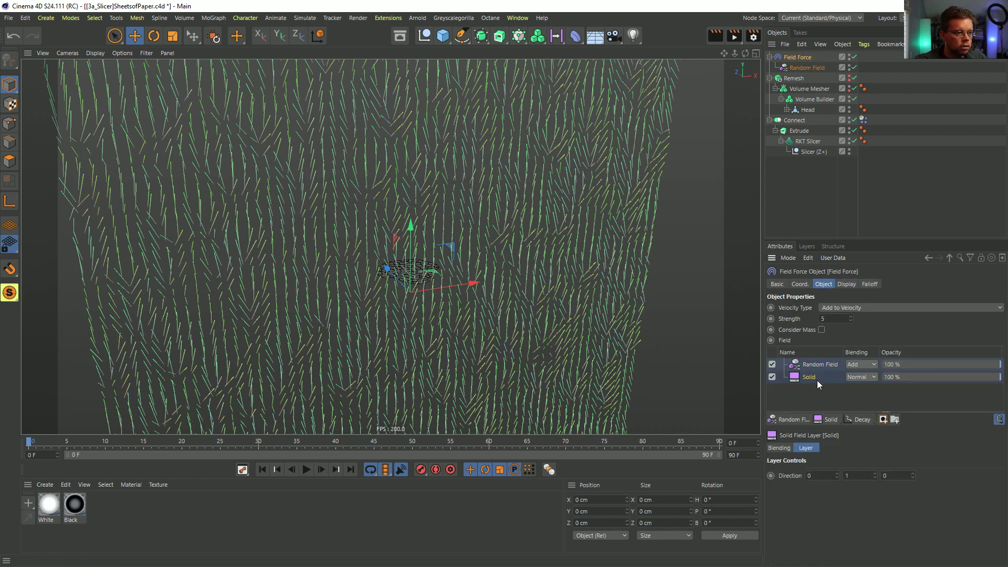
{"action": "left_click_drag", "start_coordinate": [862, 477], "coordinate": [818, 475]}
{"action": "type", "text": ".2"}
{"action": "key", "text": "Return"}
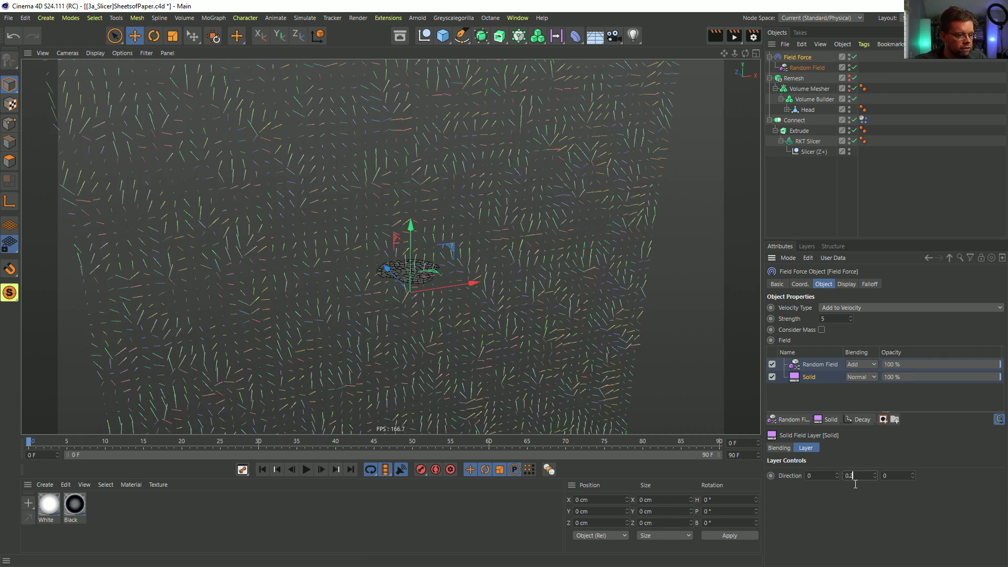
{"action": "type", "text": "5"}
{"action": "key", "text": "Return"}
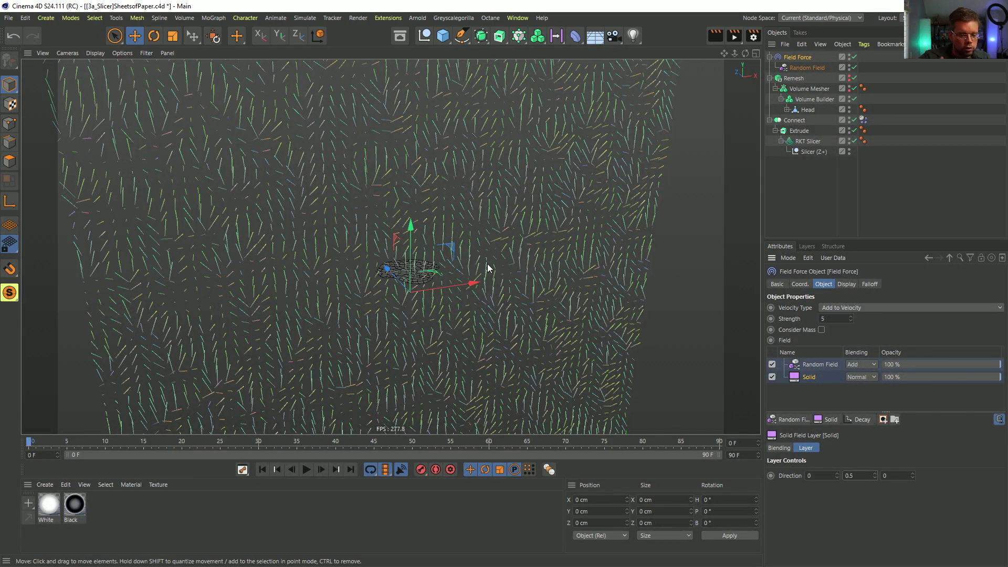
Step: Play the simulation to check the sheet's motion under the combined fields, and return to the first frame
{"action": "mouse_move", "coordinate": [427, 282]}
{"action": "left_mouse_down", "text": "alt"}
{"action": "mouse_move", "coordinate": [458, 271]}
{"action": "mouse_move", "coordinate": [434, 286]}
{"action": "left_mouse_up", "text": "alt"}
{"action": "right_click_drag", "start_coordinate": [433, 286], "coordinate": [460, 278], "text": "alt"}
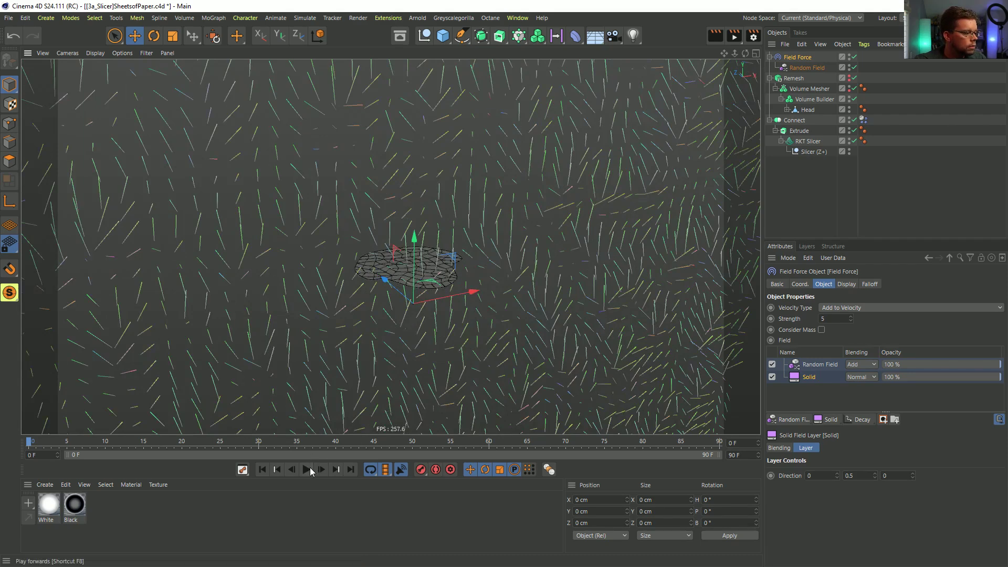
{"action": "left_click", "coordinate": [307, 470]}
{"action": "left_click", "coordinate": [276, 470]}
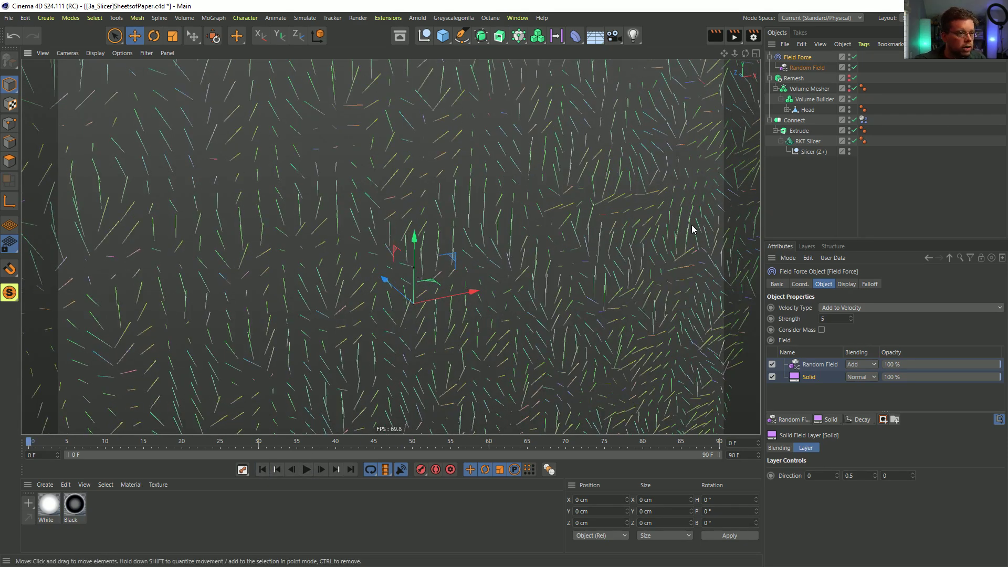
Step: Enable Two-Sided aerodynamics in the Force settings of the Connect object's Dynamics Body tag and retest the simulation
{"action": "left_click", "coordinate": [863, 120]}
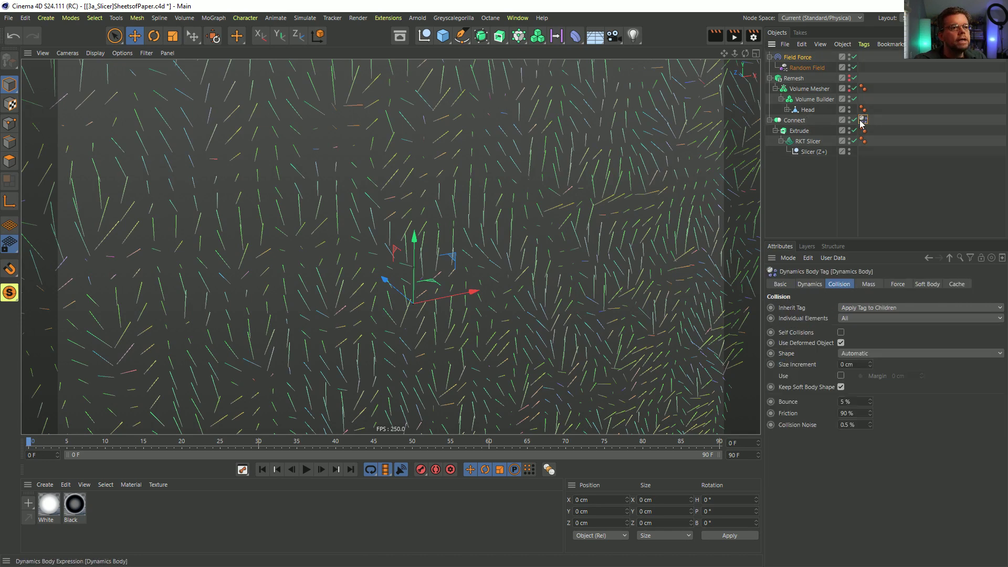
{"action": "left_click", "coordinate": [892, 285]}
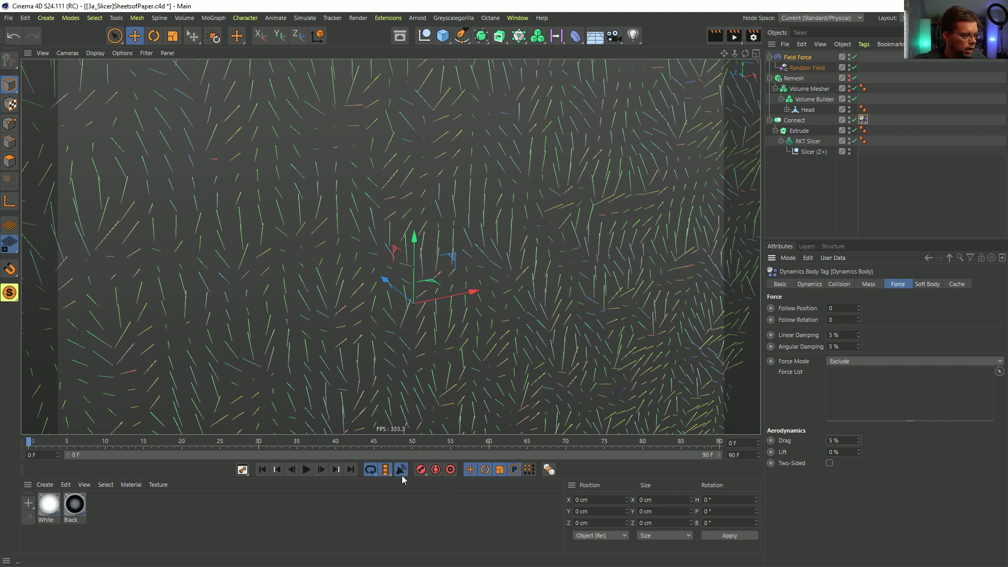
{"action": "left_click", "coordinate": [307, 469]}
{"action": "left_click", "coordinate": [262, 470]}
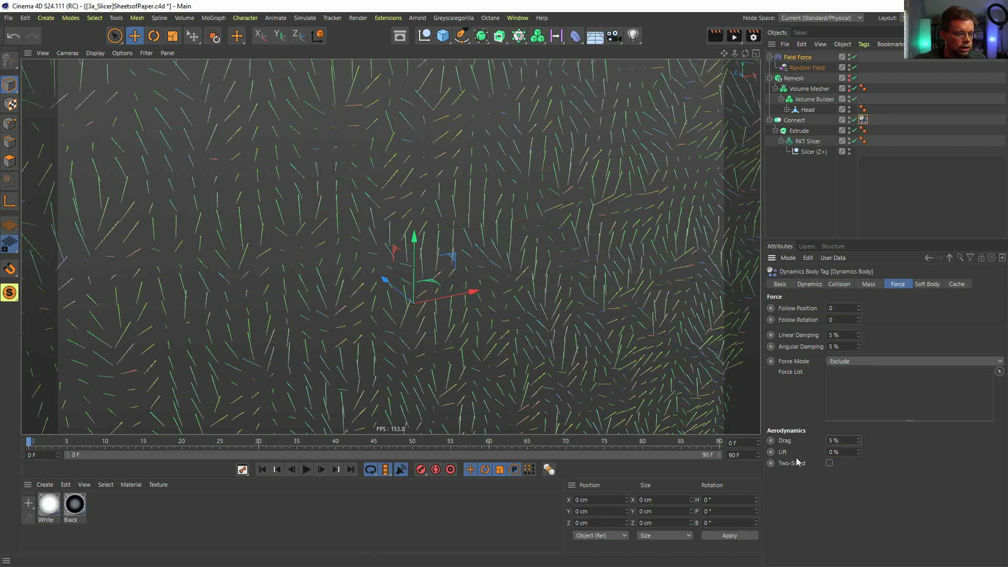
{"action": "left_click", "coordinate": [322, 470]}
{"action": "left_click", "coordinate": [292, 470]}
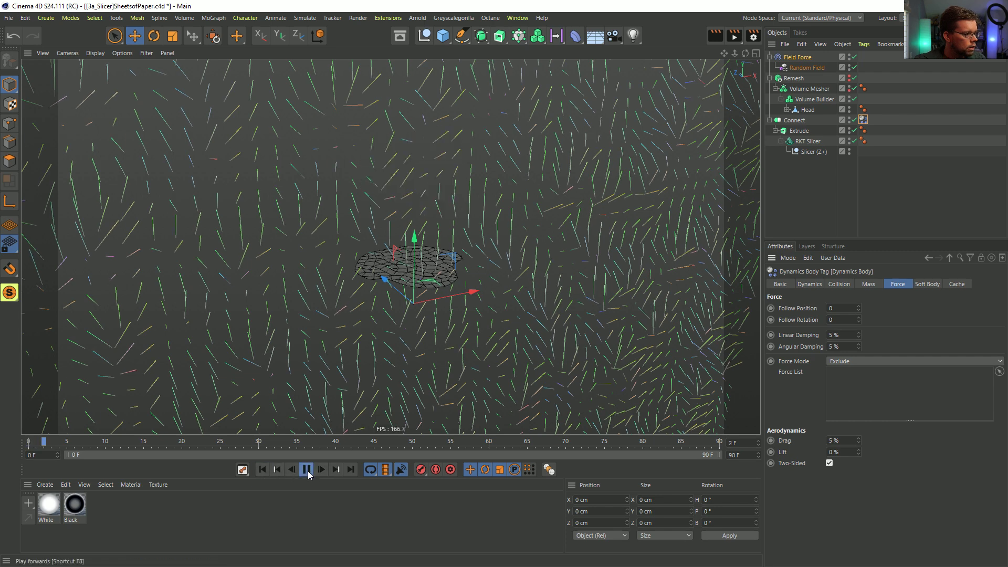
Step: Stop the playback, rewind to the first frame and set the Dynamics Body tag's aerodynamic Drag to 25 %
{"action": "left_click", "coordinate": [308, 470]}
{"action": "left_click", "coordinate": [261, 470]}
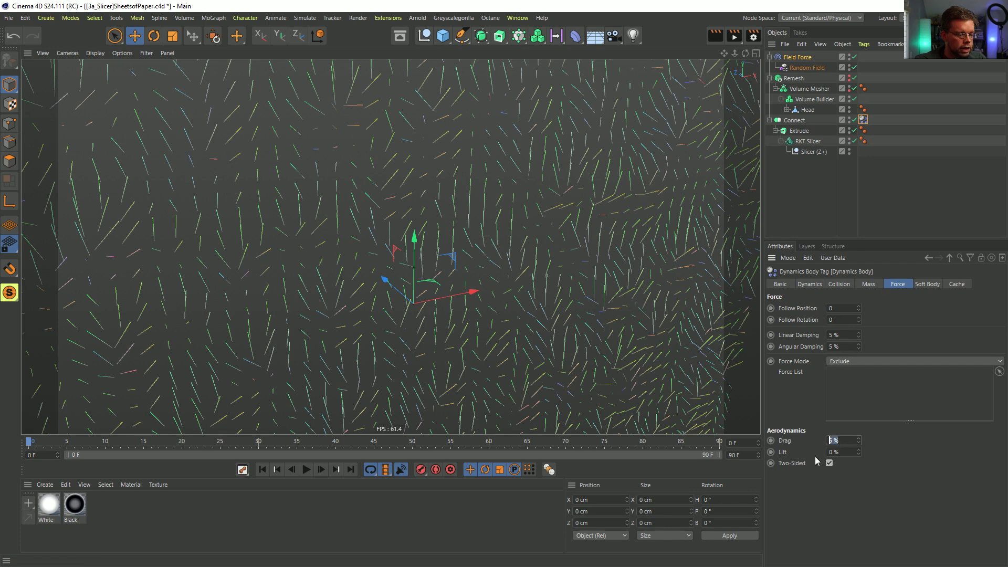
{"action": "left_click", "coordinate": [263, 470]}
Step: Step and play the simulation from the first frame to check the effect of the drag, and rewind it
{"action": "left_click", "coordinate": [321, 470]}
{"action": "left_click", "coordinate": [321, 470]}
{"action": "left_click", "coordinate": [307, 470]}
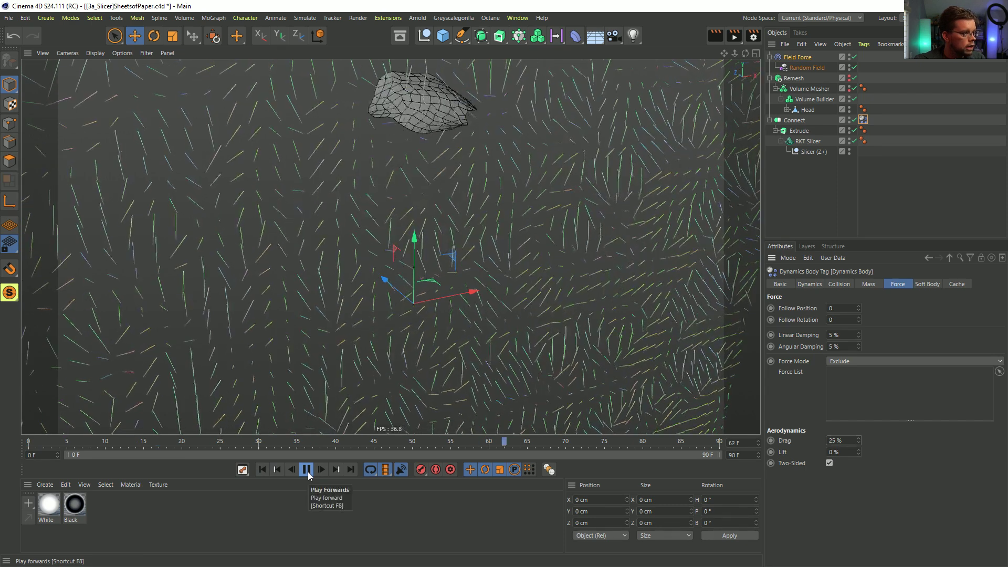
{"action": "left_click", "coordinate": [307, 470]}
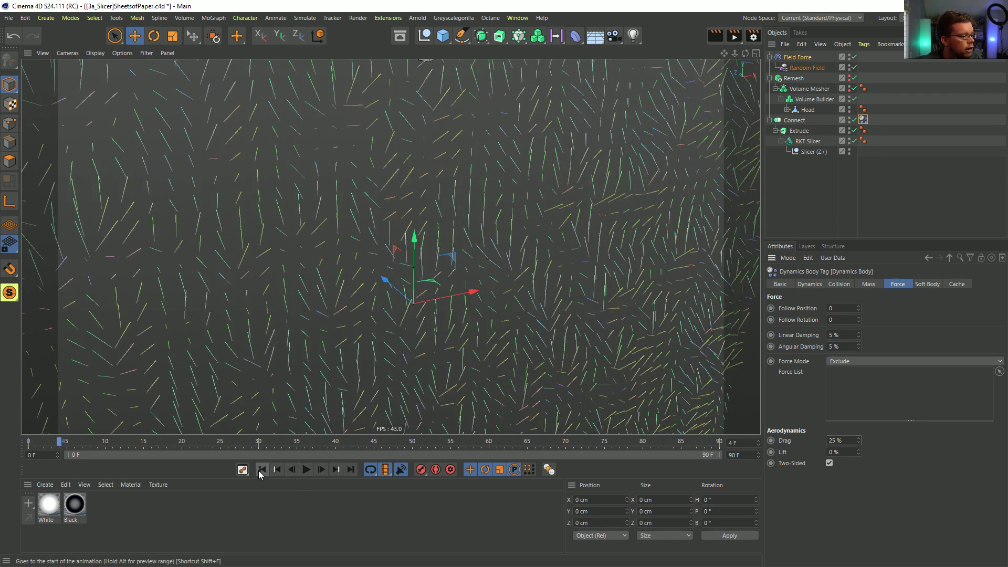
{"action": "left_click", "coordinate": [263, 469]}
{"action": "left_click", "coordinate": [321, 469]}
{"action": "left_click", "coordinate": [263, 469]}
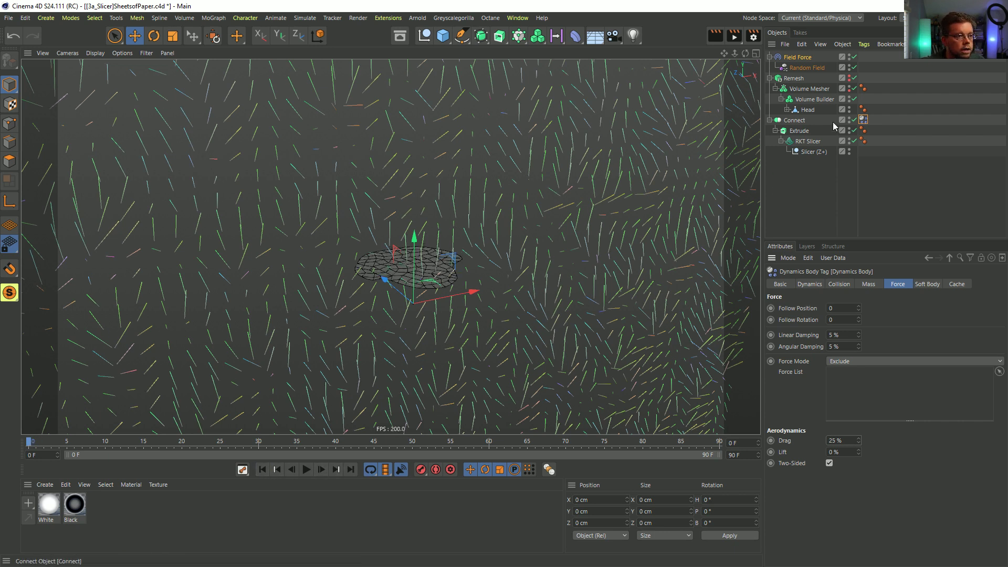
Step: Set the RKT Slicer's Slices to 5 and advance the simulation by two frames
{"action": "left_click", "coordinate": [809, 141]}
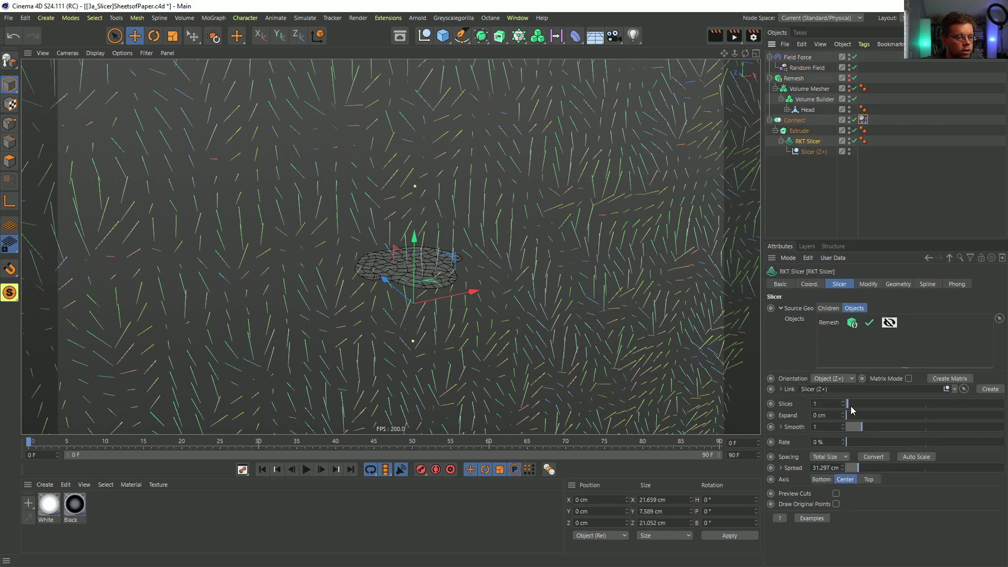
{"action": "left_click_drag", "start_coordinate": [493, 277], "coordinate": [491, 285], "text": "alt"}
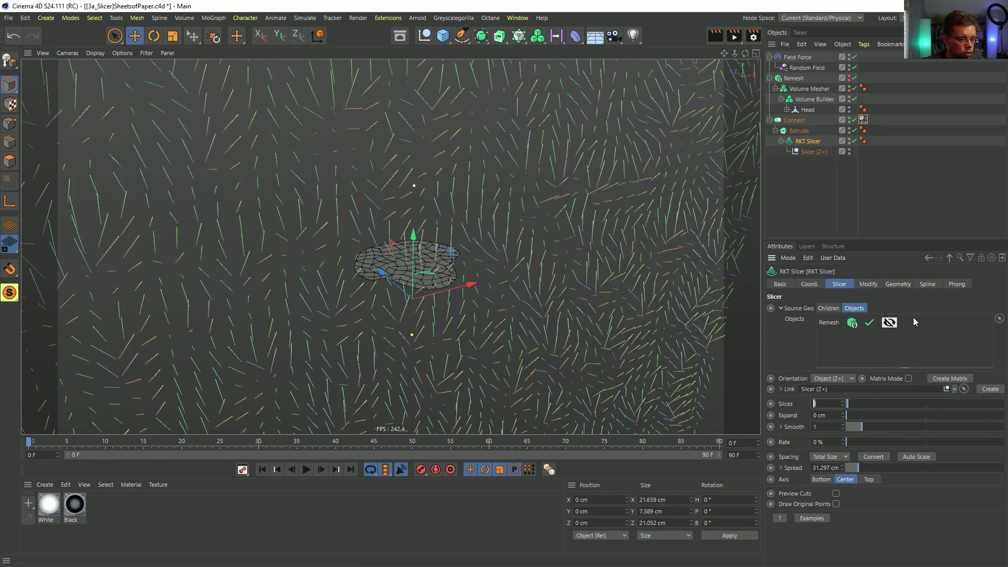
{"action": "type", "text": "55"}
{"action": "key", "text": "BackSpace"}
{"action": "key", "text": "Return"}
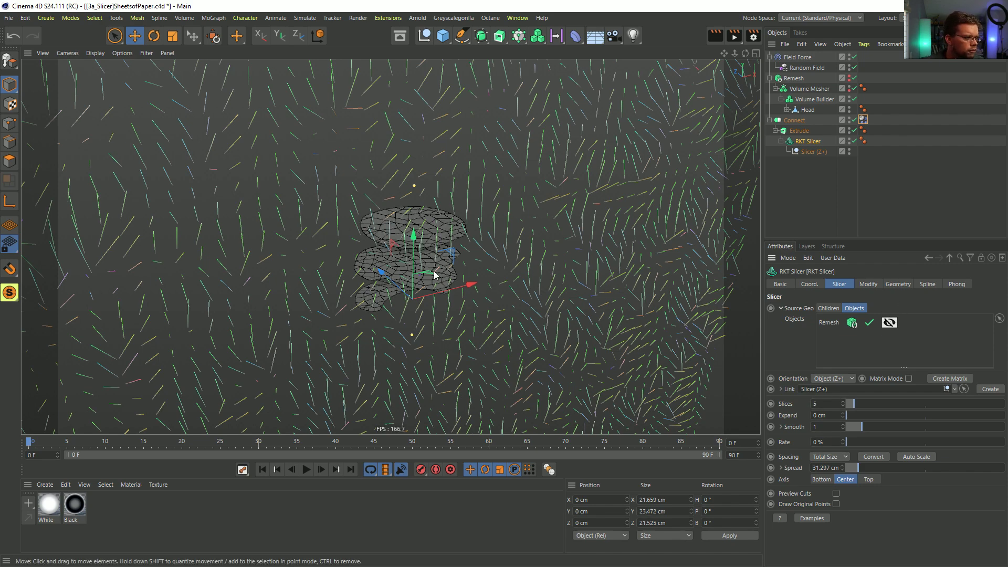
{"action": "left_click_drag", "start_coordinate": [434, 287], "coordinate": [415, 310], "text": "alt"}
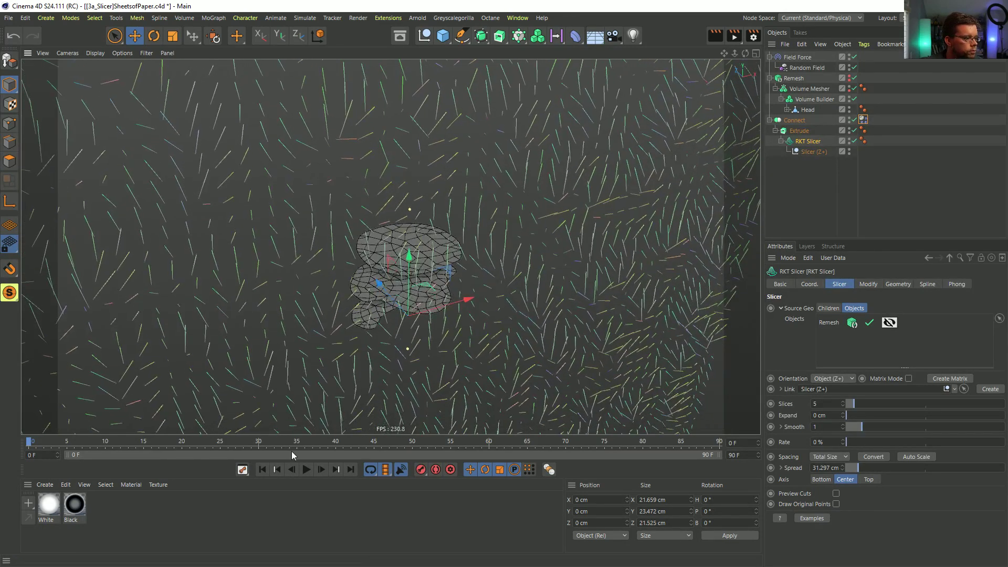
{"action": "left_click", "coordinate": [321, 470]}
{"action": "left_click", "coordinate": [321, 469]}
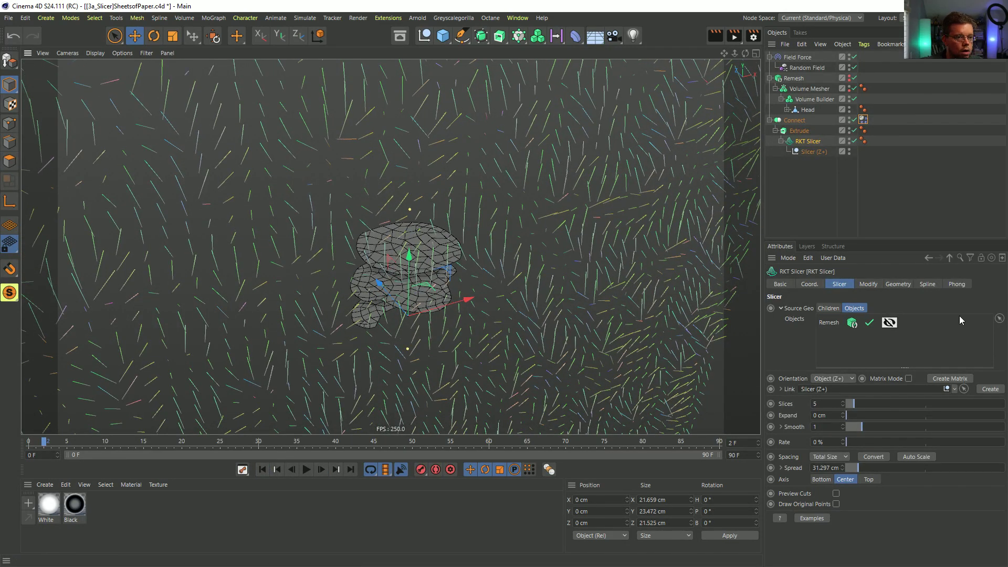
Step: Add a Linear Field to the Field Force's falloff
{"action": "left_click", "coordinate": [796, 58]}
{"action": "left_click", "coordinate": [870, 284]}
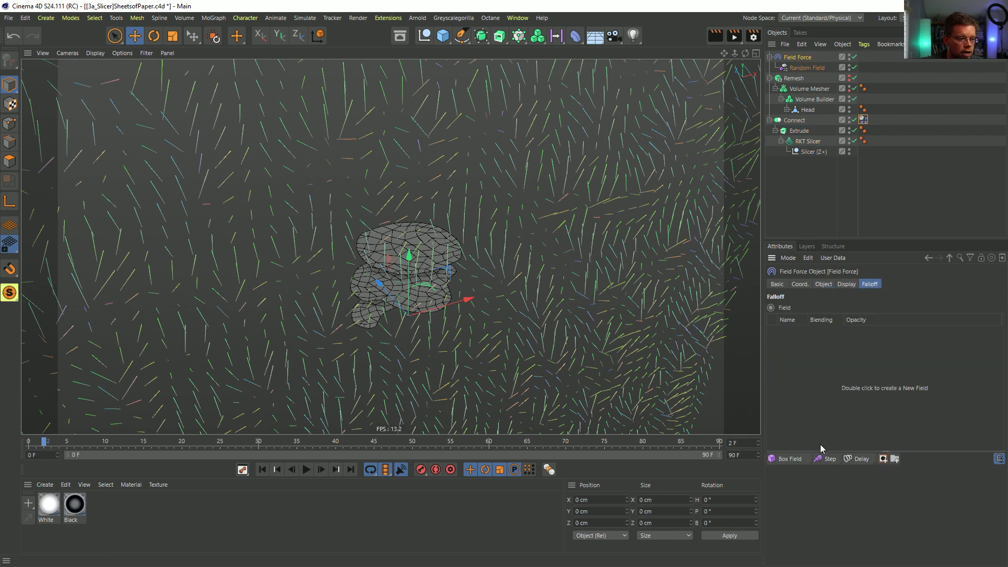
{"action": "left_click_drag", "start_coordinate": [795, 459], "coordinate": [798, 415]}
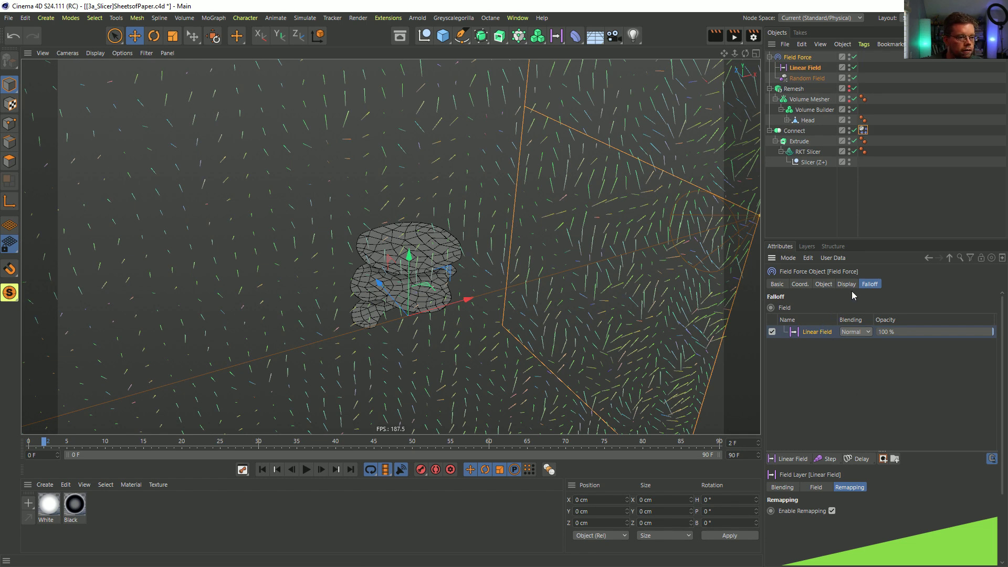
Step: Set the Linear Field's direction to Y+ and its length to 3 cm, and raise it to about Y 12.5 cm
{"action": "left_click", "coordinate": [797, 70]}
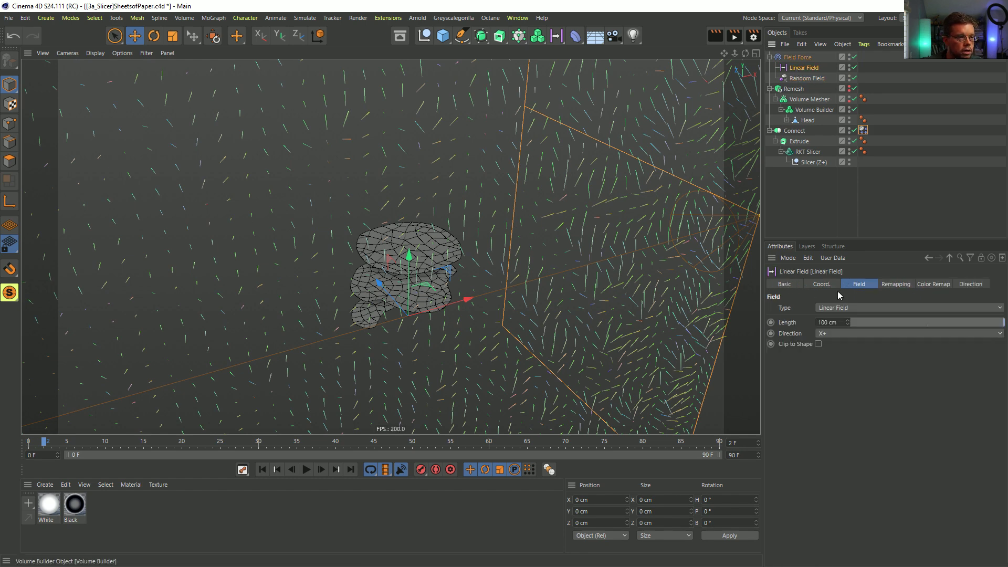
{"action": "left_click", "coordinate": [831, 334]}
{"action": "left_click", "coordinate": [832, 368]}
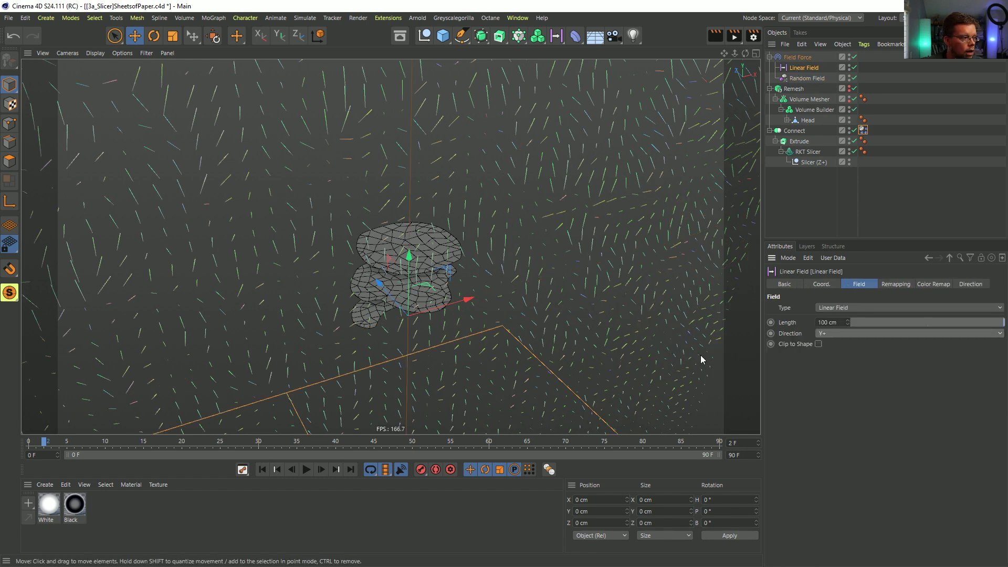
{"action": "left_click", "coordinate": [837, 323]}
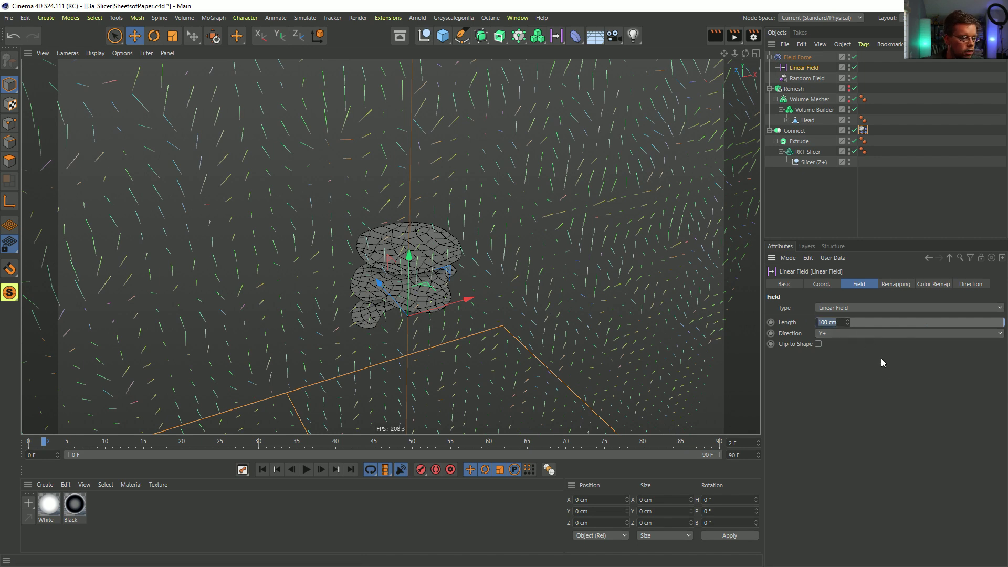
{"action": "type", "text": "3"}
{"action": "key", "text": "Return"}
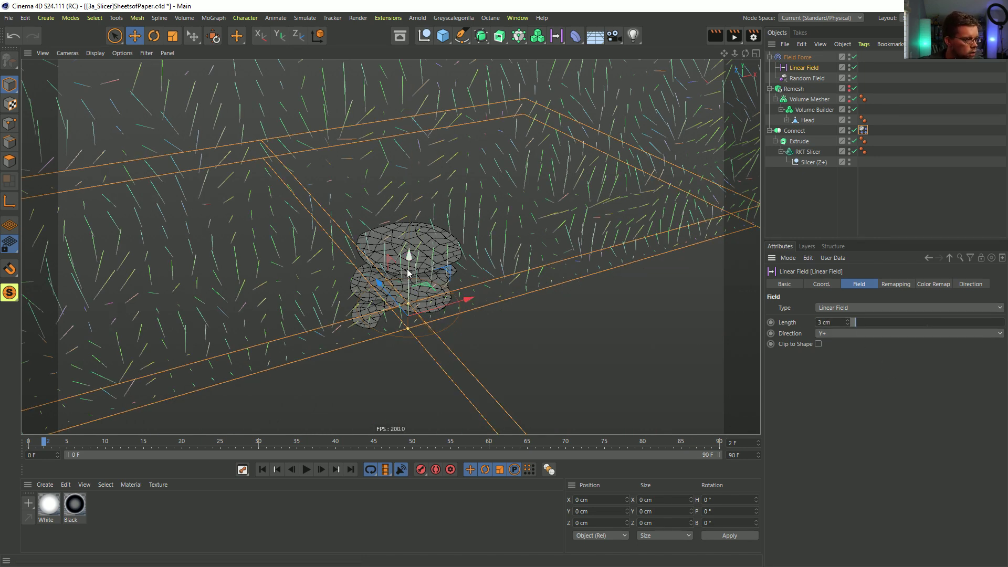
{"action": "left_click_drag", "start_coordinate": [454, 268], "coordinate": [415, 283], "text": "alt"}
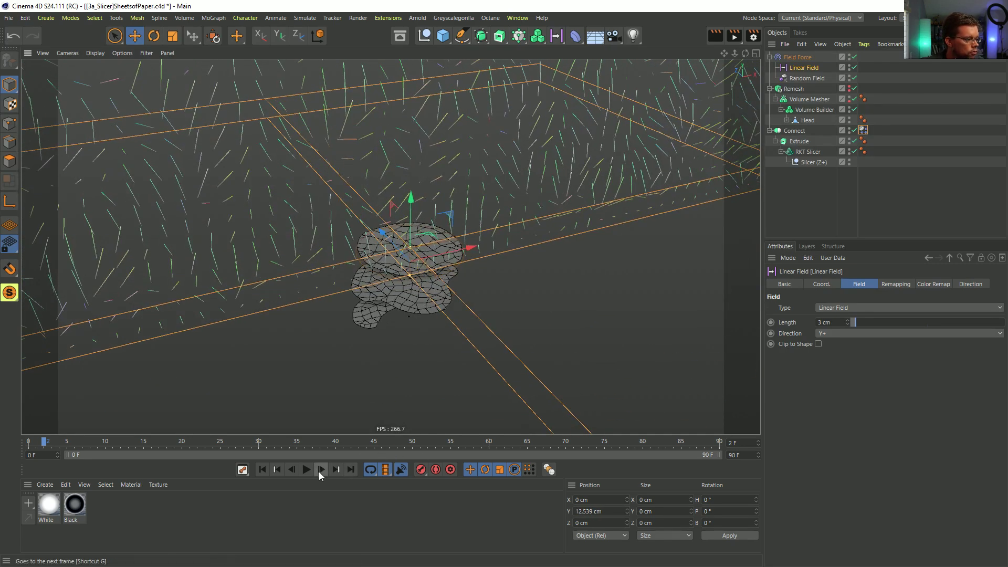
Step: Play the simulation from the first frame and step through its opening frames to check how the linear falloff affects the slices
{"action": "left_click", "coordinate": [264, 469]}
{"action": "left_click", "coordinate": [307, 470]}
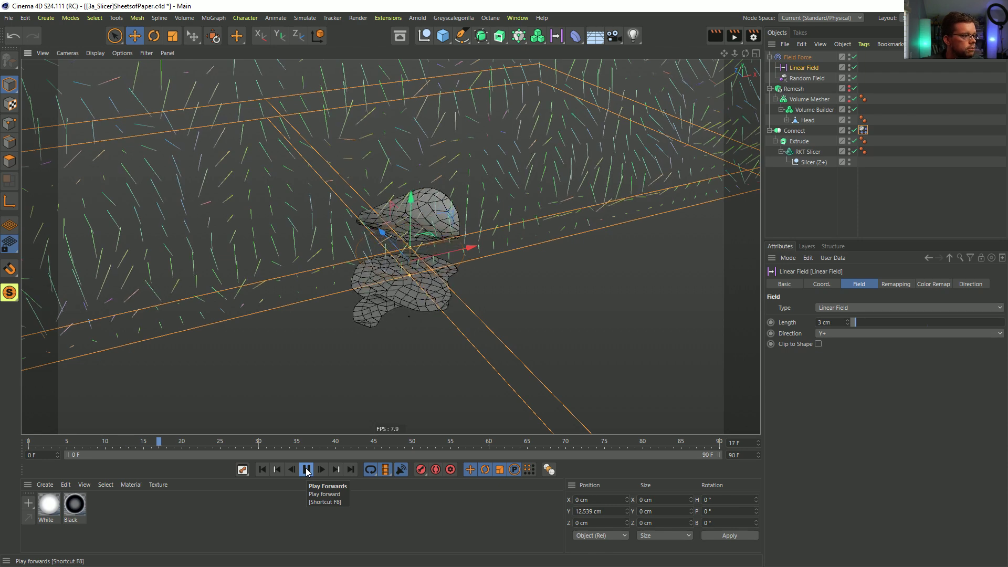
{"action": "key", "text": "F8"}
{"action": "left_click_drag", "start_coordinate": [410, 293], "coordinate": [364, 360], "text": "alt"}
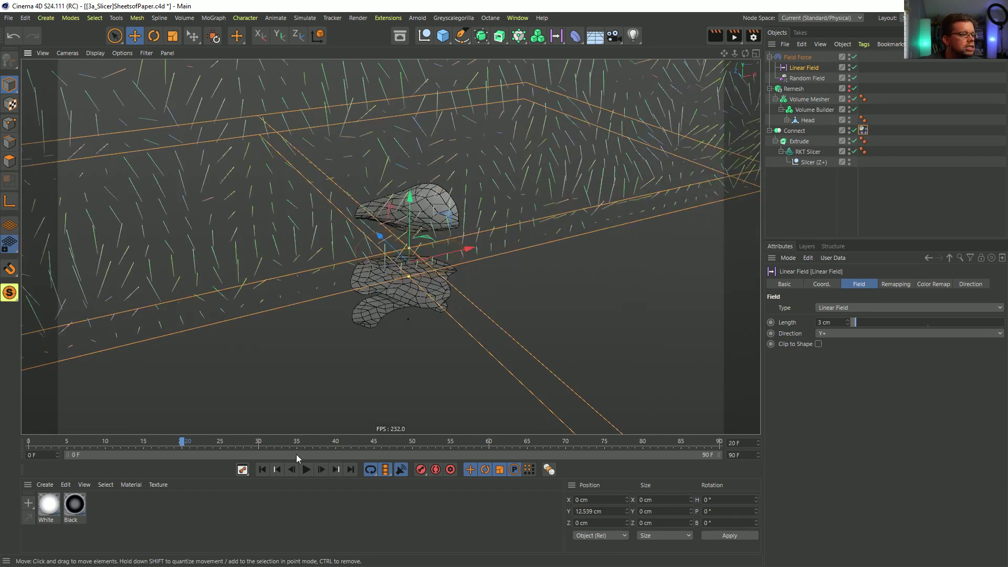
{"action": "left_click", "coordinate": [263, 470]}
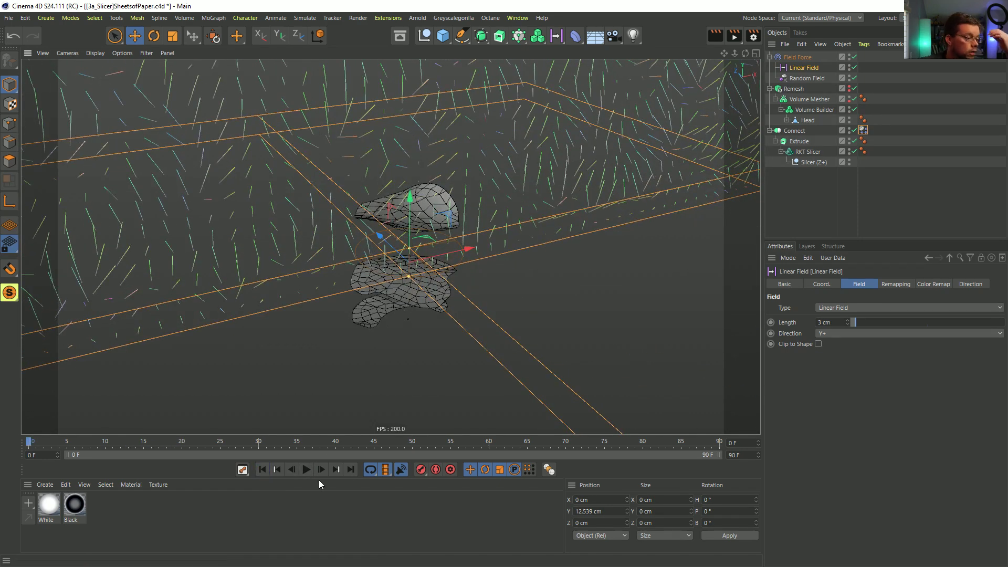
{"action": "left_click", "coordinate": [321, 470]}
{"action": "left_click", "coordinate": [263, 471]}
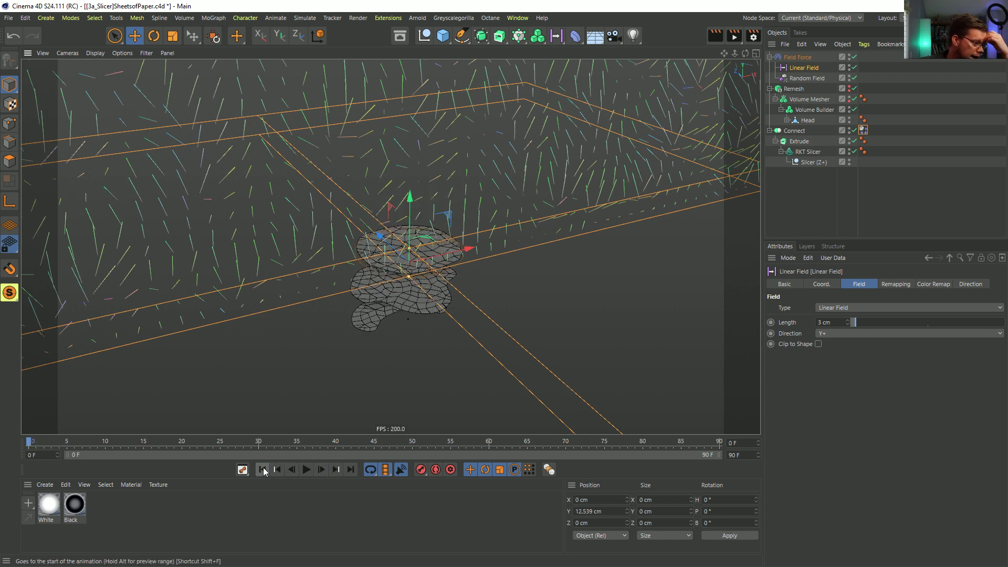
{"action": "left_click", "coordinate": [321, 470]}
{"action": "left_click", "coordinate": [321, 470]}
{"action": "left_click", "coordinate": [262, 470]}
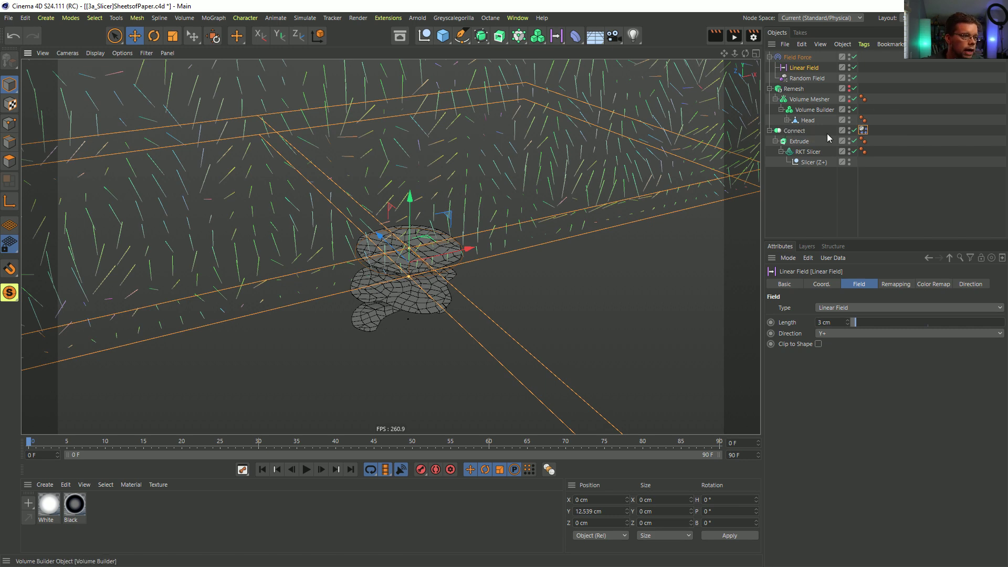
Step: Replay the simulation past frame 60 from a lower viewing angle to see the slices lift off, and rewind to the first frame
{"action": "left_click_drag", "start_coordinate": [443, 266], "coordinate": [404, 255], "text": "alt"}
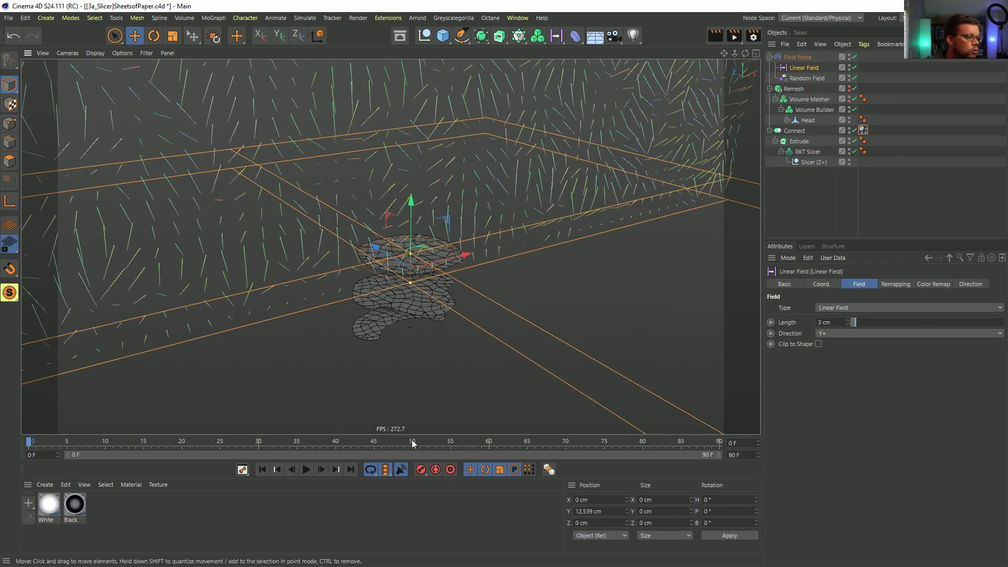
{"action": "left_click", "coordinate": [306, 471]}
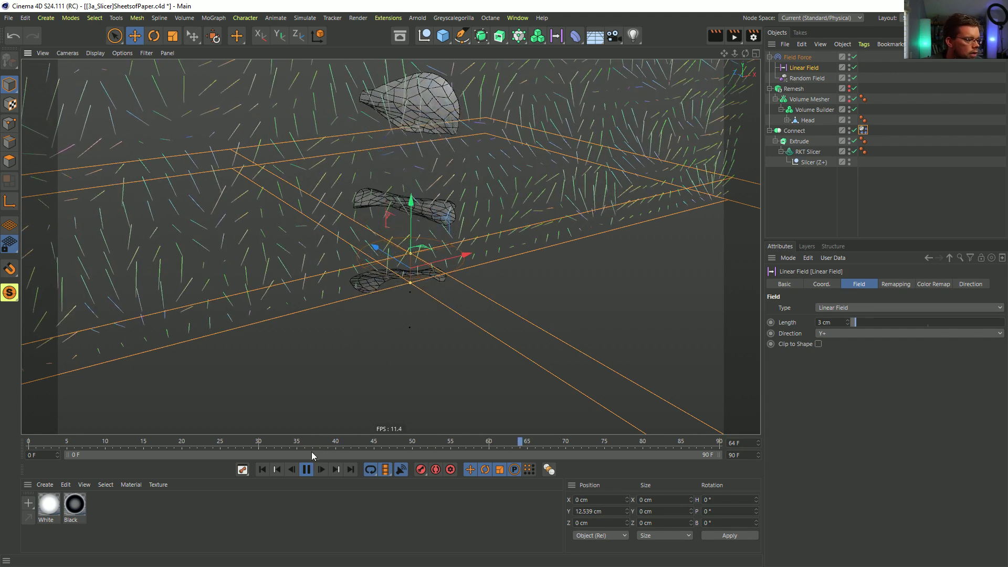
{"action": "left_click", "coordinate": [306, 469]}
{"action": "left_click", "coordinate": [263, 469]}
{"action": "left_click", "coordinate": [322, 470]}
{"action": "left_click", "coordinate": [323, 470]}
{"action": "left_click", "coordinate": [262, 469]}
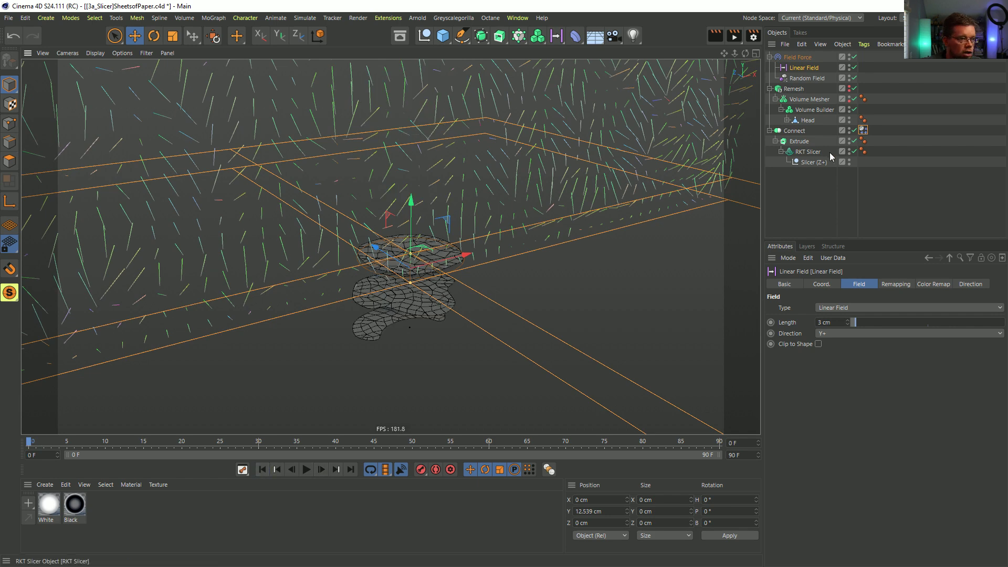
Step: Shorten the Linear Field's length to 1 cm
{"action": "mouse_move", "coordinate": [412, 276]}
{"action": "left_mouse_down", "text": "alt"}
{"action": "mouse_move", "coordinate": [400, 311]}
{"action": "mouse_move", "coordinate": [407, 286]}
{"action": "left_mouse_up", "text": "alt"}
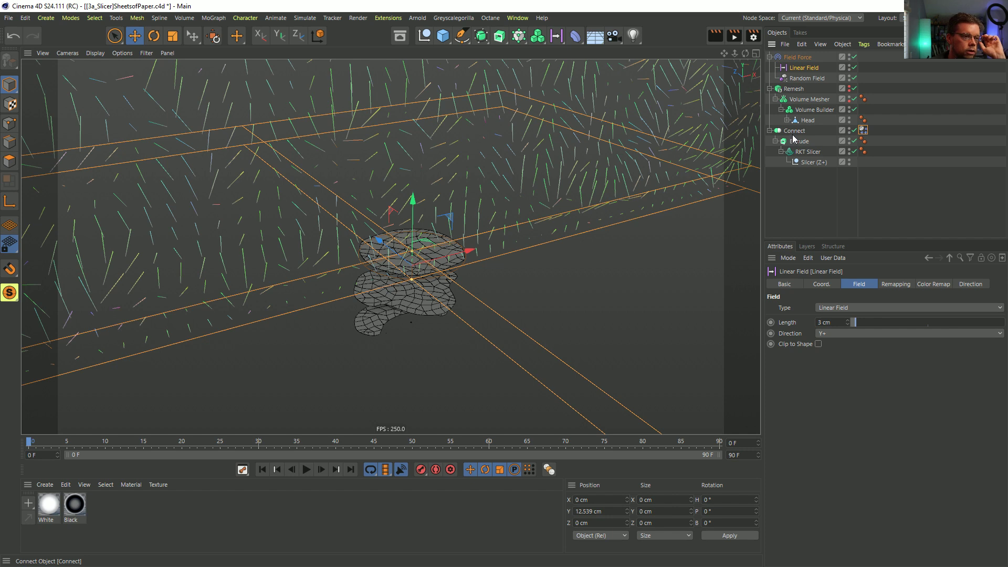
{"action": "left_click", "coordinate": [794, 132]}
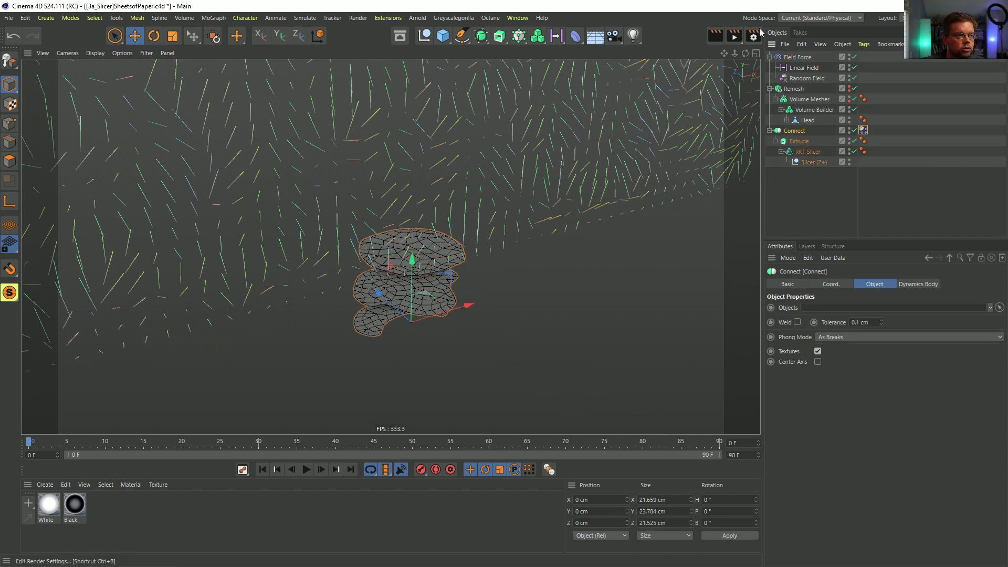
{"action": "left_click", "coordinate": [801, 69]}
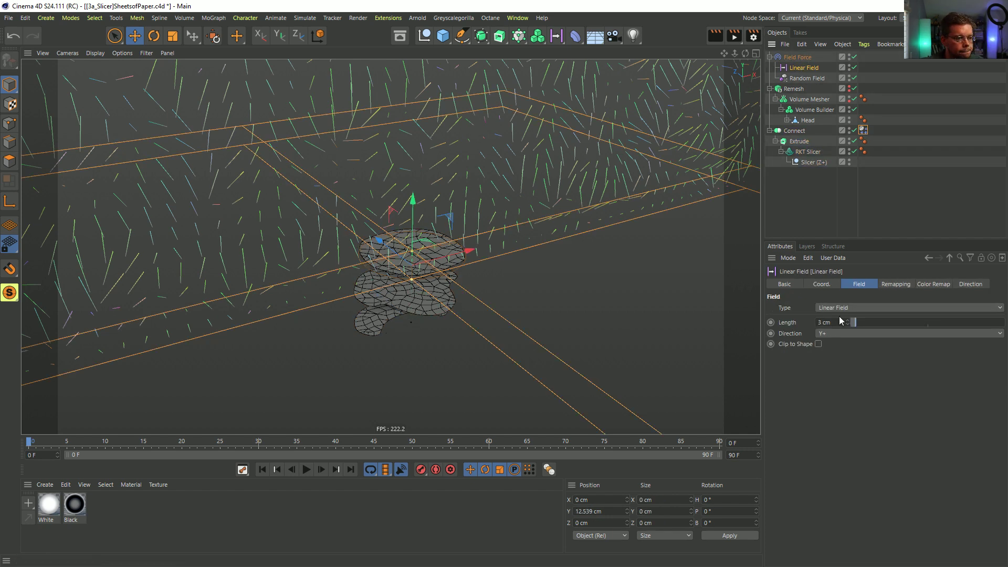
{"action": "double_click", "coordinate": [839, 319]}
{"action": "type", "text": "1"}
{"action": "key", "text": "Return"}
Step: Test the simulation with the shortened linear falloff and return to the first frame
{"action": "left_click_drag", "start_coordinate": [331, 344], "coordinate": [321, 280], "text": "alt"}
{"action": "mouse_move", "coordinate": [418, 320]}
{"action": "left_mouse_down", "text": "alt"}
{"action": "mouse_move", "coordinate": [413, 308]}
{"action": "mouse_move", "coordinate": [415, 326]}
{"action": "left_mouse_up", "text": "alt"}
{"action": "left_click", "coordinate": [322, 469]}
{"action": "left_click", "coordinate": [321, 470]}
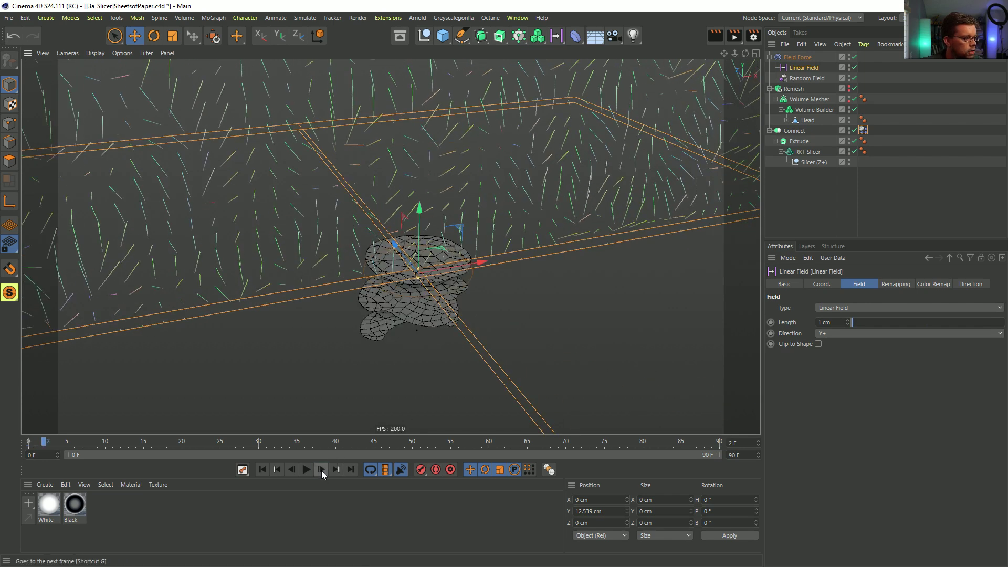
{"action": "left_click", "coordinate": [307, 469]}
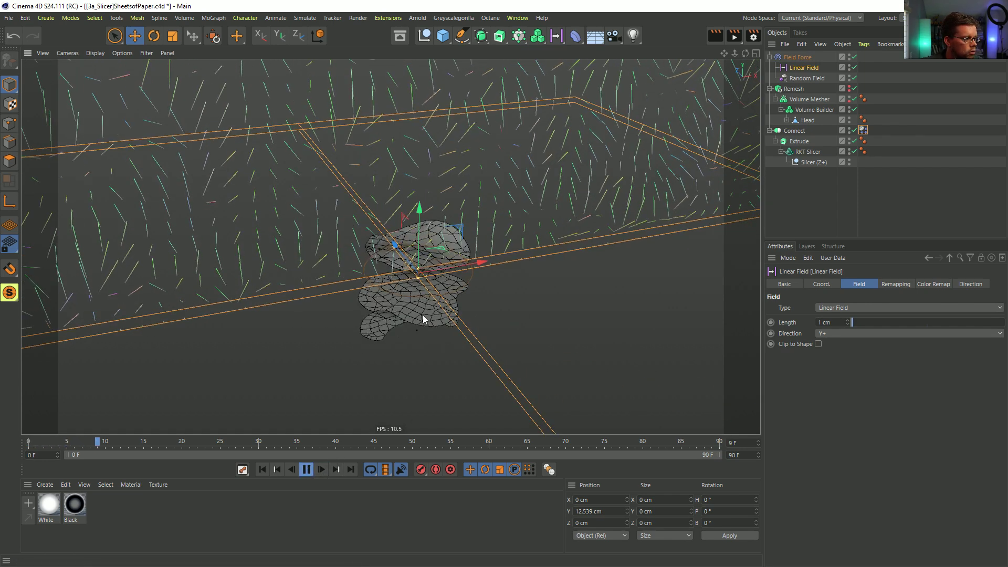
{"action": "left_click", "coordinate": [305, 470]}
{"action": "left_click", "coordinate": [263, 469]}
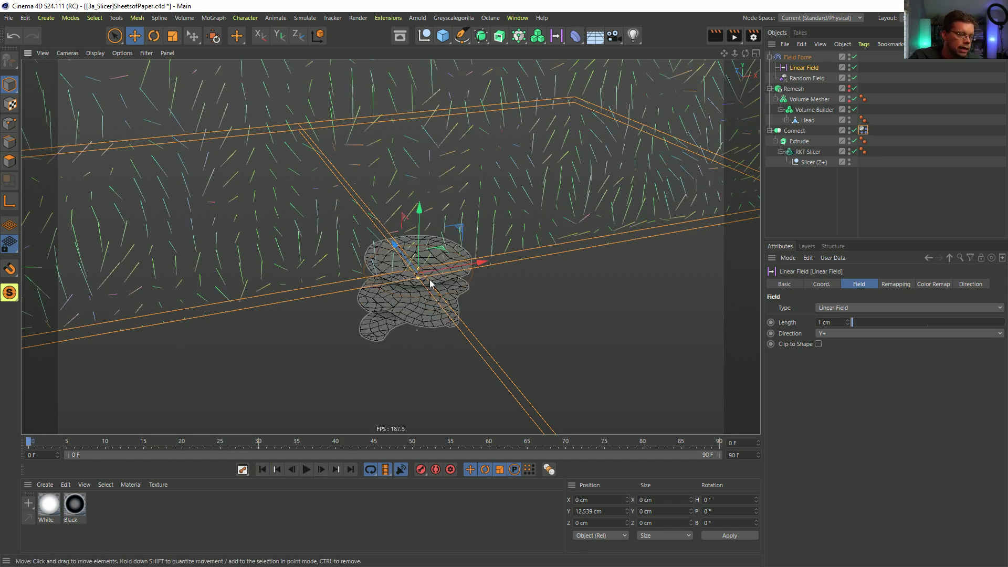
Step: Set the RKT Slicer's Slices to 19
{"action": "right_click_drag", "start_coordinate": [458, 198], "coordinate": [313, 238], "text": "alt"}
{"action": "mouse_move", "coordinate": [390, 245]}
{"action": "left_mouse_down", "text": "alt"}
{"action": "mouse_move", "coordinate": [390, 156]}
{"action": "mouse_move", "coordinate": [386, 242]}
{"action": "mouse_move", "coordinate": [386, 198]}
{"action": "mouse_move", "coordinate": [416, 273]}
{"action": "mouse_move", "coordinate": [405, 302]}
{"action": "left_mouse_up", "text": "alt"}
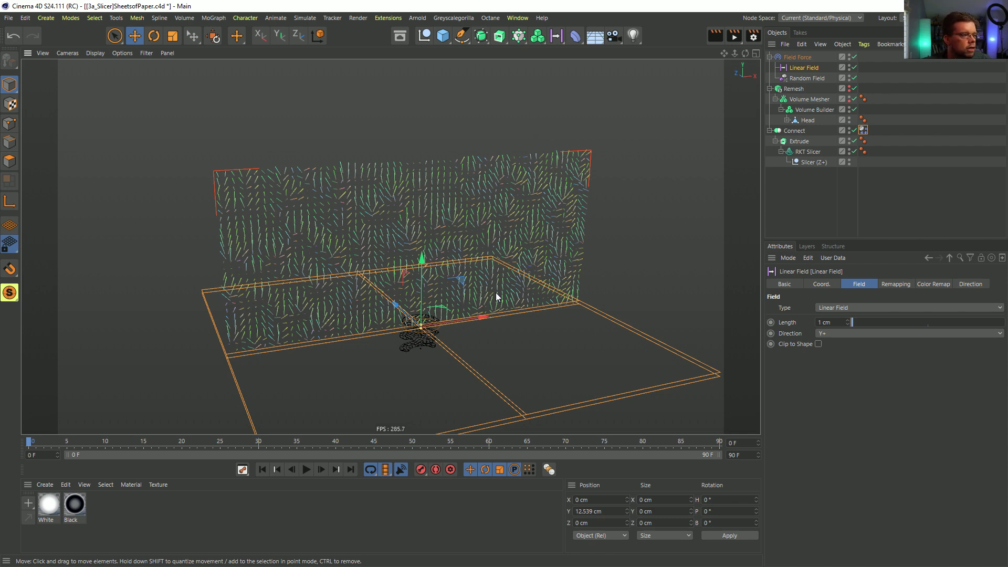
{"action": "right_click_drag", "start_coordinate": [426, 320], "coordinate": [550, 278], "text": "alt"}
{"action": "middle_click_drag", "start_coordinate": [498, 312], "coordinate": [512, 247], "text": "alt"}
{"action": "right_click_drag", "start_coordinate": [512, 247], "coordinate": [491, 259], "text": "alt"}
{"action": "middle_click_drag", "start_coordinate": [474, 252], "coordinate": [466, 270], "text": "alt"}
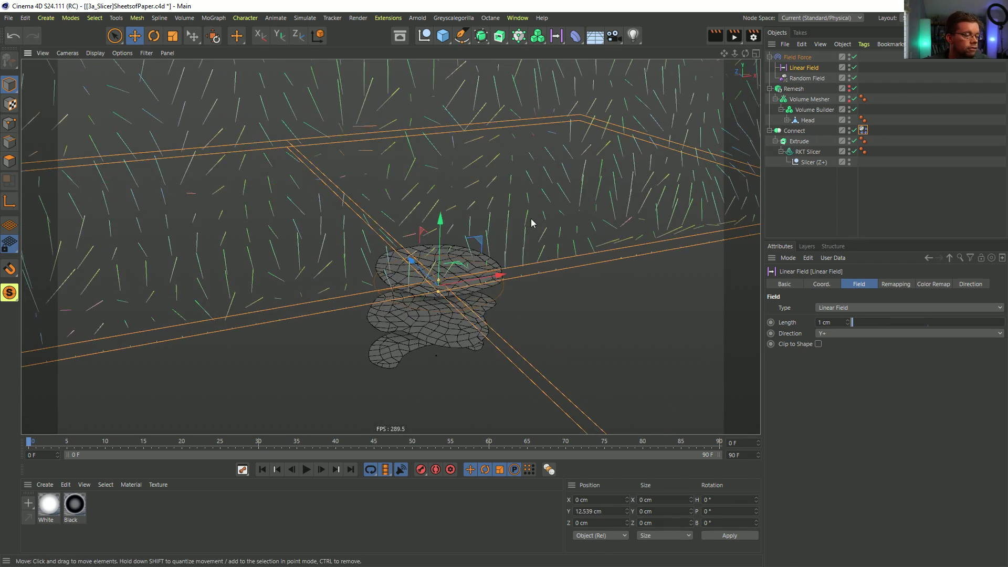
{"action": "left_click", "coordinate": [805, 153]}
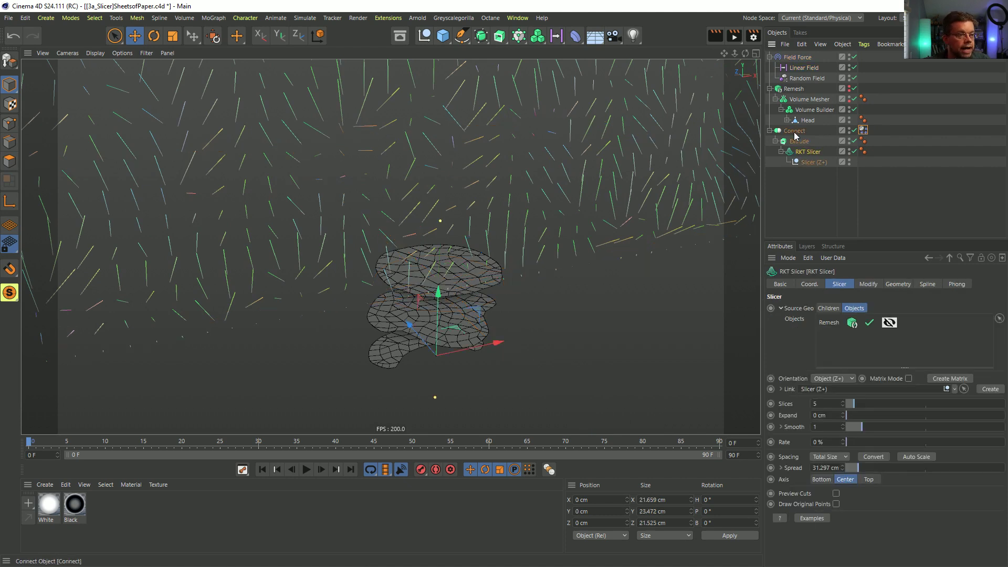
{"action": "left_click", "coordinate": [829, 404]}
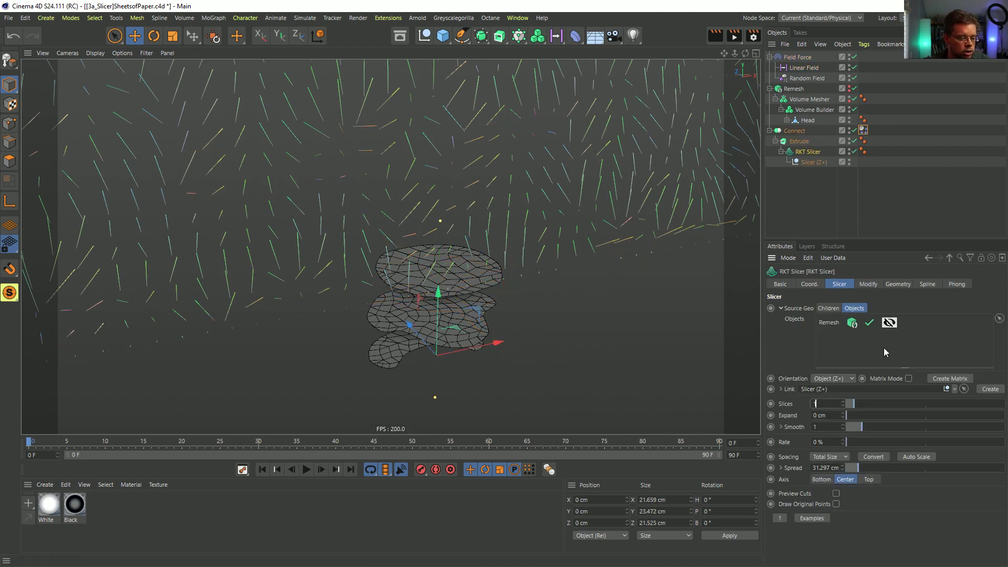
{"action": "key", "text": "Return"}
{"action": "mouse_move", "coordinate": [472, 316]}
{"action": "left_mouse_down", "text": "alt"}
{"action": "mouse_move", "coordinate": [499, 251]}
{"action": "mouse_move", "coordinate": [466, 299]}
{"action": "left_mouse_up", "text": "alt"}
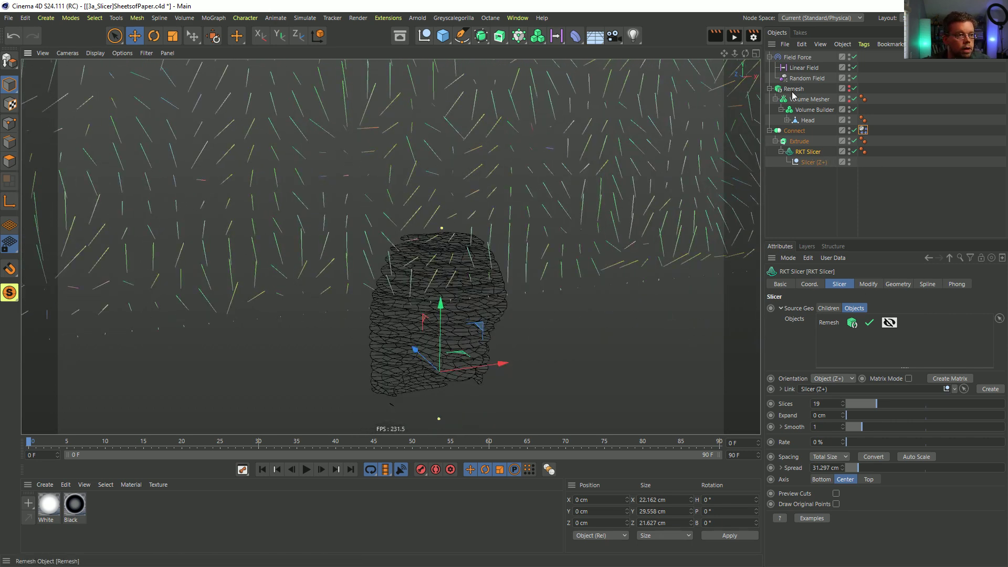
Step: Raise the Linear Field to the top of the head at Y 20.804 cm and shorten its length to 0.319 cm
{"action": "left_click", "coordinate": [799, 69]}
{"action": "left_click_drag", "start_coordinate": [440, 247], "coordinate": [440, 195]}
{"action": "middle_click", "coordinate": [480, 234]}
{"action": "middle_click", "coordinate": [569, 351]}
{"action": "scroll", "coordinate": [559, 229], "scroll_direction": "up", "scroll_amount": 4}
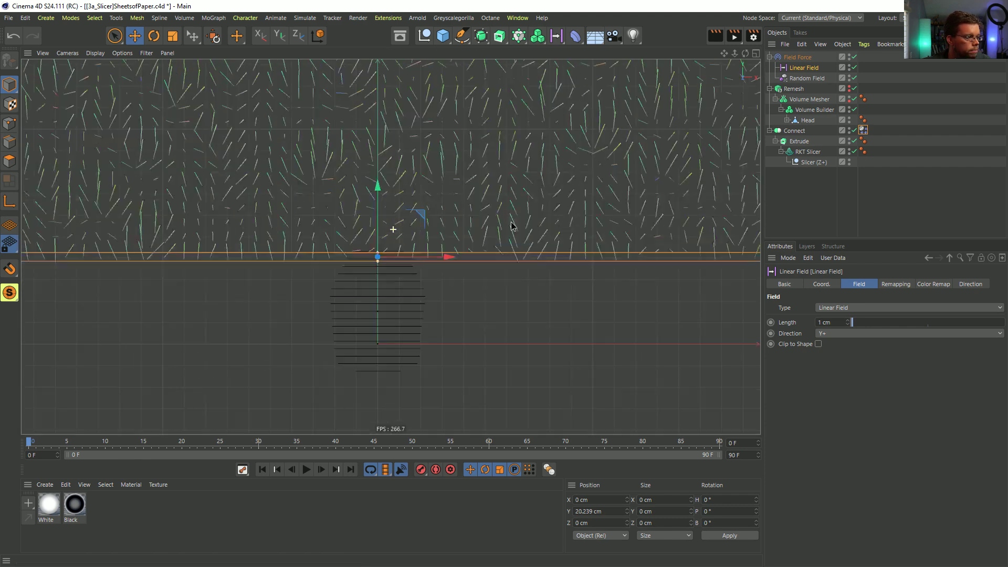
{"action": "scroll", "coordinate": [413, 256], "scroll_direction": "up", "scroll_amount": 1}
{"action": "left_click_drag", "start_coordinate": [356, 284], "coordinate": [358, 261]}
{"action": "middle_click", "coordinate": [357, 265]}
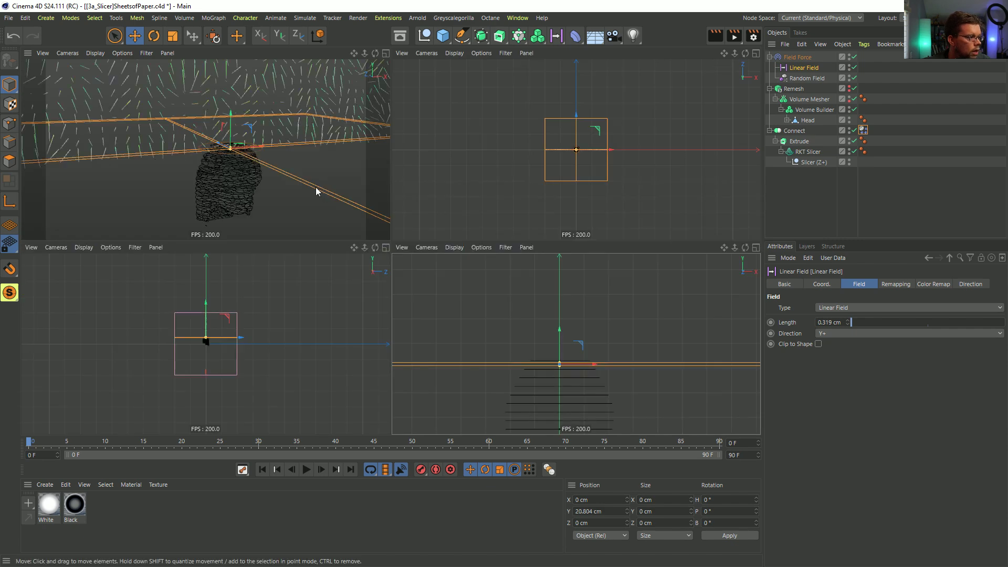
{"action": "middle_click", "coordinate": [318, 193]}
Step: Test the simulation with the raised Linear Field, stop it and return to the first frame
{"action": "left_click_drag", "start_coordinate": [516, 263], "coordinate": [503, 290], "text": "alt"}
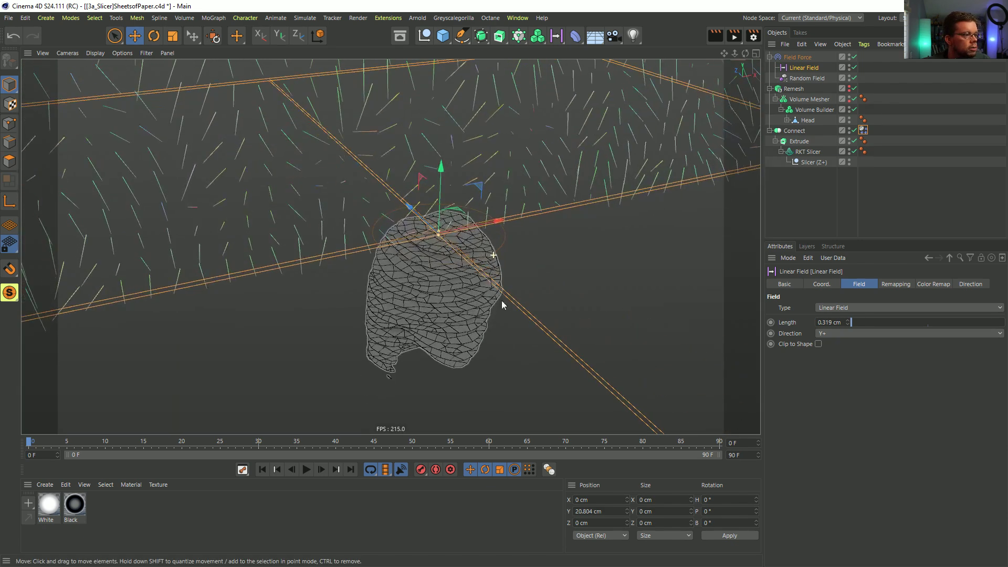
{"action": "left_click", "coordinate": [307, 469]}
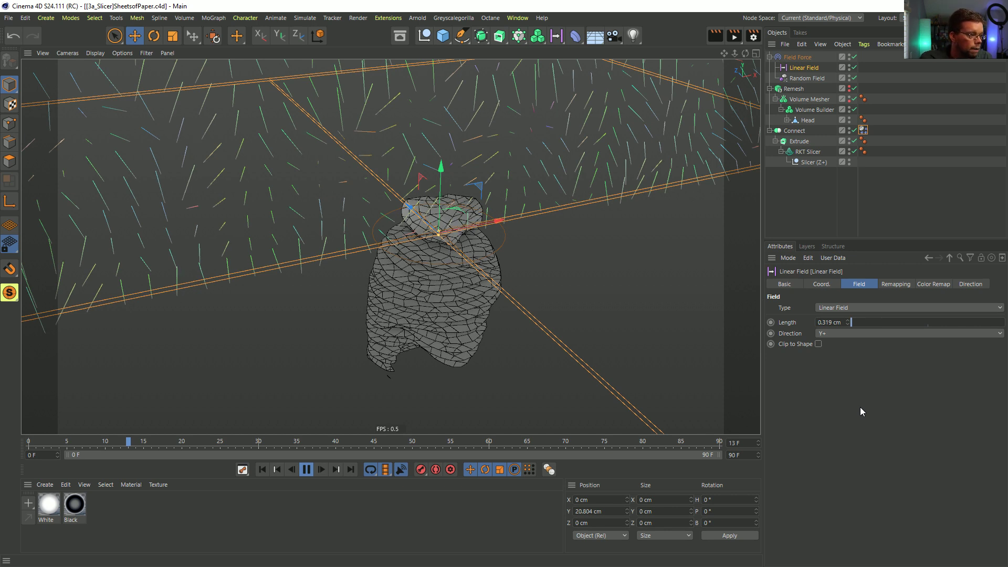
{"action": "left_click", "coordinate": [306, 470]}
{"action": "left_click", "coordinate": [262, 470]}
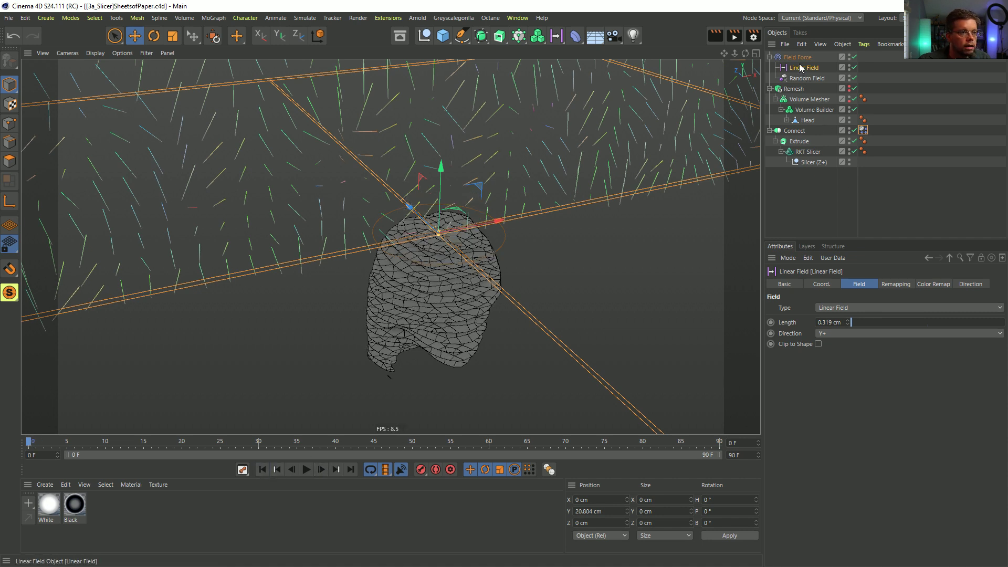
Step: Set the X direction of the Field Force's Solid layer to 1
{"action": "left_click", "coordinate": [863, 130]}
{"action": "left_click", "coordinate": [798, 57]}
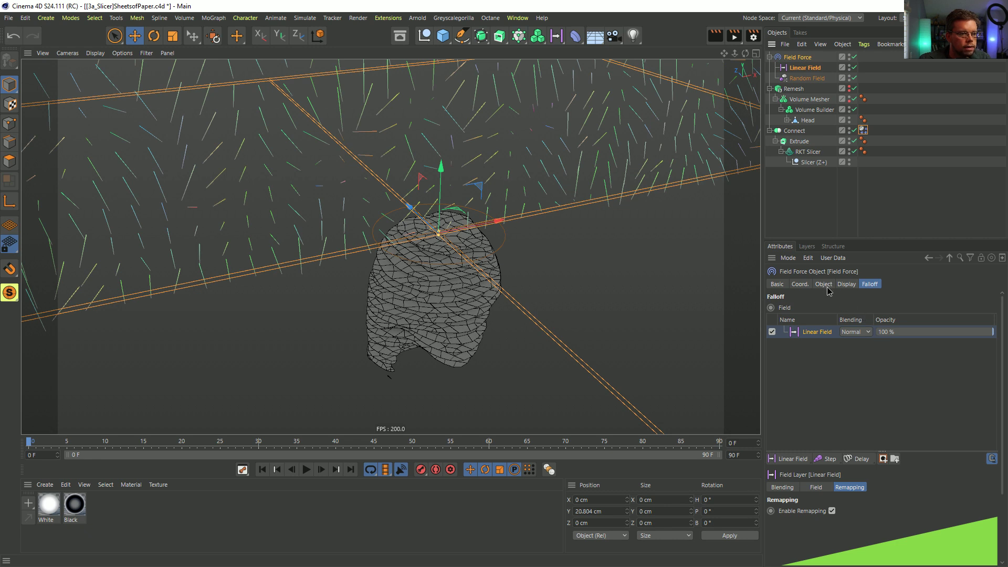
{"action": "left_click", "coordinate": [824, 285]}
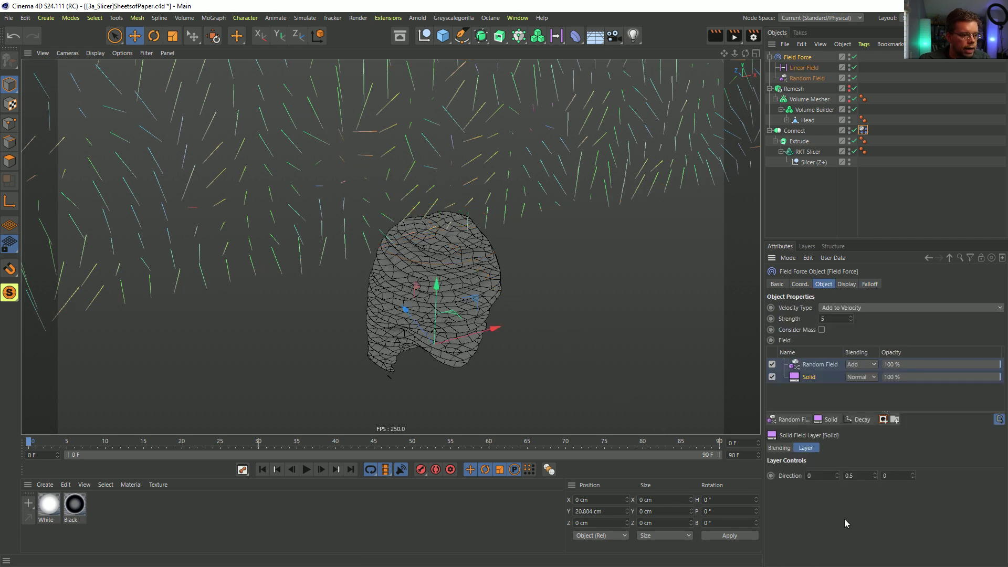
{"action": "type", "text": "1"}
{"action": "key", "text": "Return"}
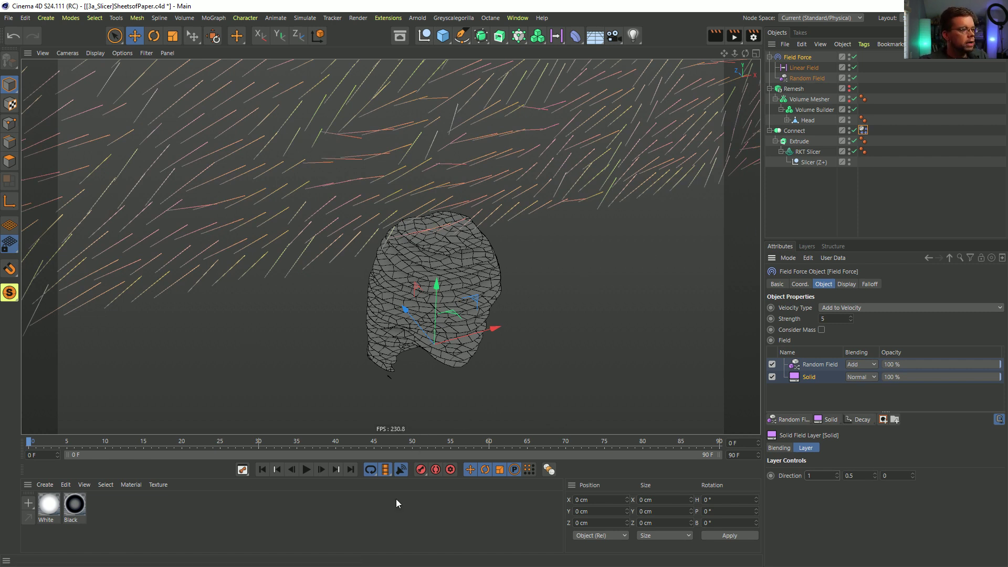
Step: Keyframe the Linear Field's Y position from 20.804 cm at frame 0 down to -7.153 cm at frame 90, and rewind
{"action": "left_click", "coordinate": [807, 78]}
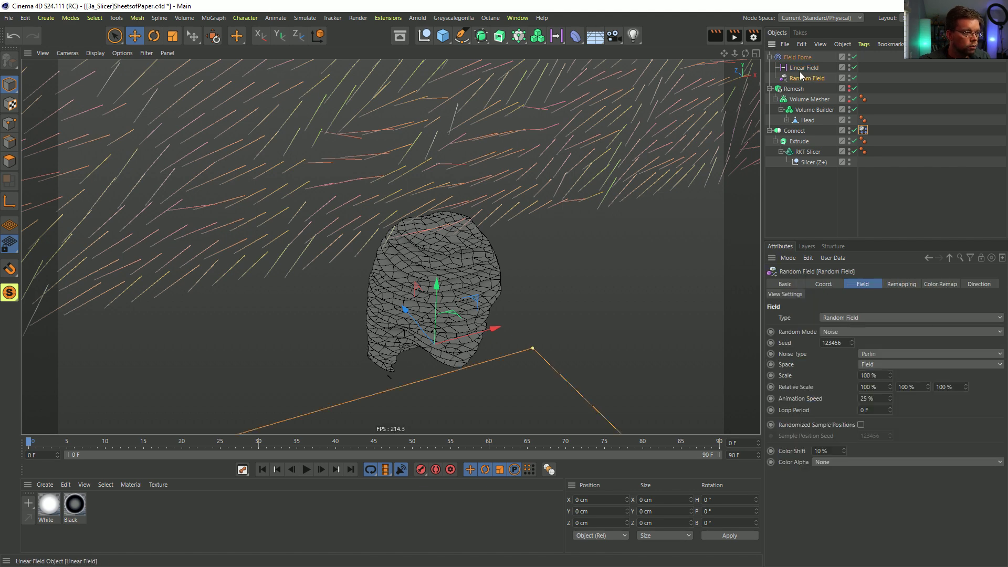
{"action": "left_click", "coordinate": [804, 68]}
{"action": "left_click_drag", "start_coordinate": [456, 256], "coordinate": [437, 307], "text": "alt"}
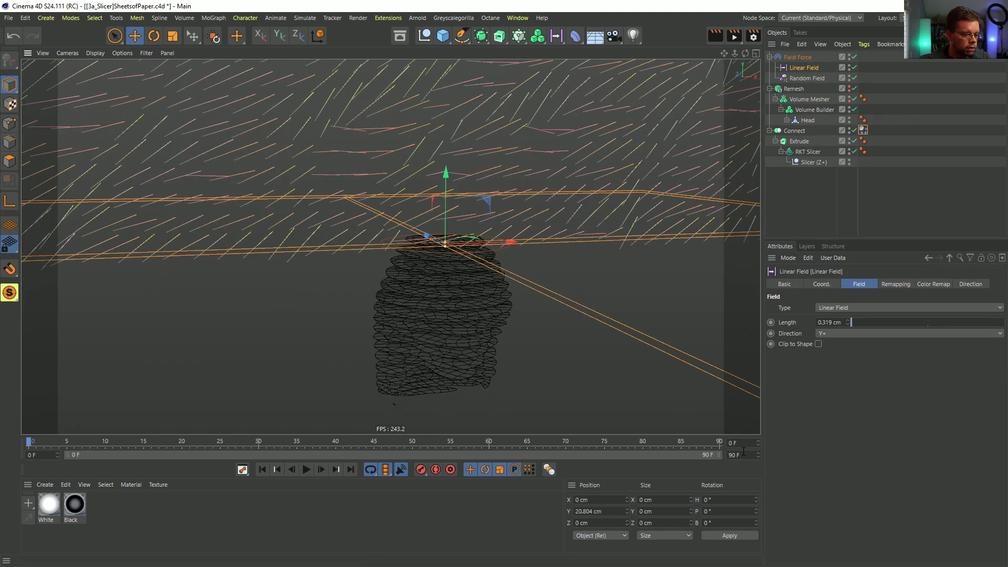
{"action": "left_click", "coordinate": [826, 285]}
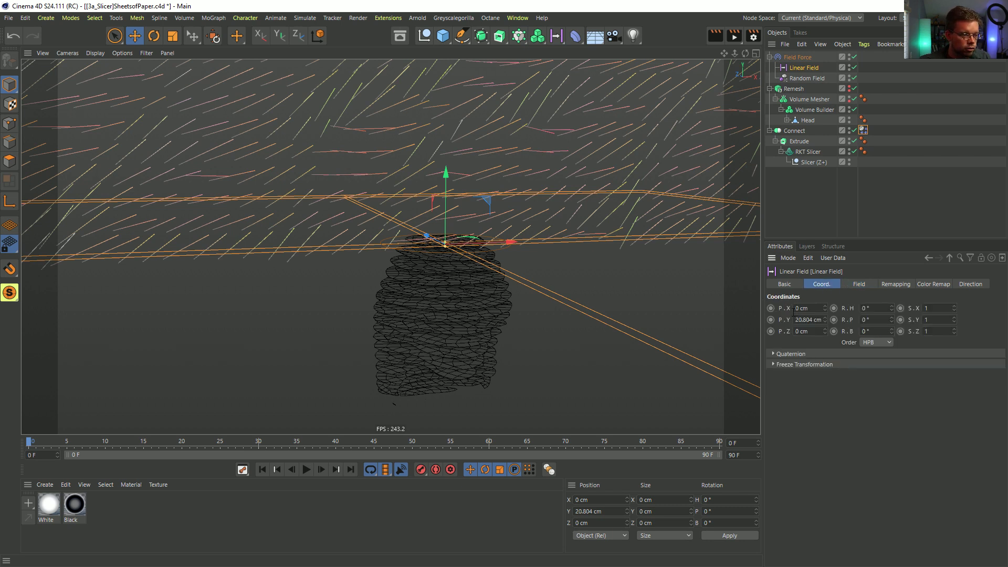
{"action": "left_click", "coordinate": [770, 319], "text": "ctrl"}
{"action": "left_click", "coordinate": [680, 443]}
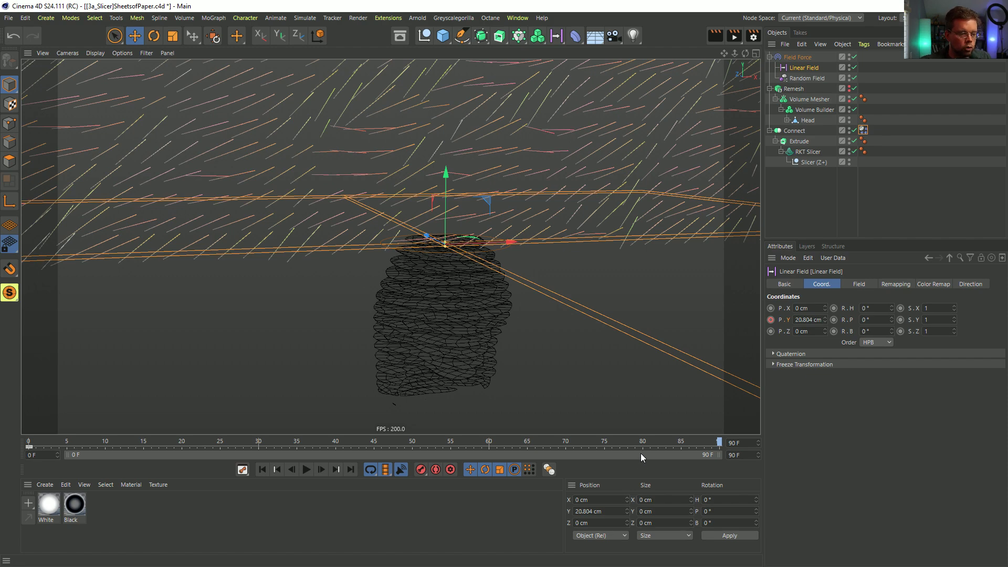
{"action": "left_click_drag", "start_coordinate": [446, 174], "coordinate": [445, 303]}
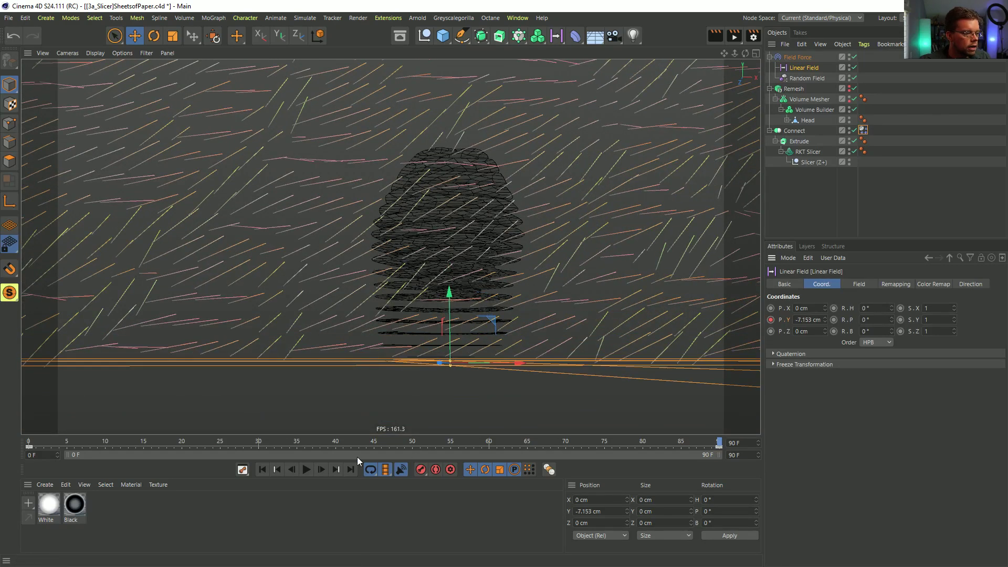
{"action": "left_click", "coordinate": [262, 470]}
Step: Turn off the Field Force's viewport display of direction lines and deselect everything
{"action": "left_click_drag", "start_coordinate": [416, 275], "coordinate": [452, 275], "text": "alt"}
{"action": "left_click", "coordinate": [793, 196]}
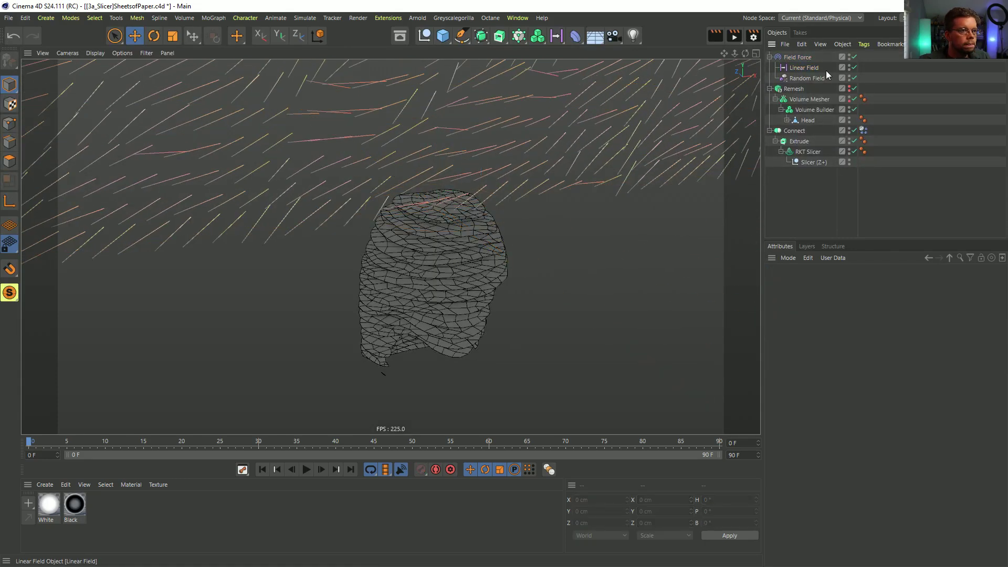
{"action": "left_click", "coordinate": [798, 56]}
{"action": "left_click", "coordinate": [847, 284]}
{"action": "left_click", "coordinate": [846, 308]}
{"action": "left_click", "coordinate": [806, 219]}
Step: Simulate the slices with the descending Linear Field to about frame 28 and return to the first frame
{"action": "left_click", "coordinate": [306, 469]}
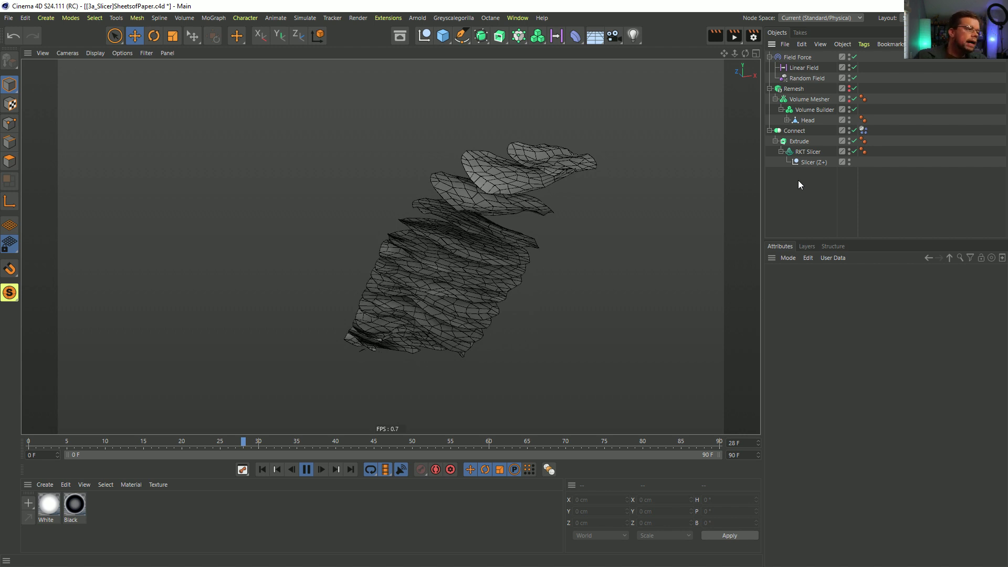
{"action": "left_click", "coordinate": [307, 470]}
{"action": "left_click", "coordinate": [263, 471]}
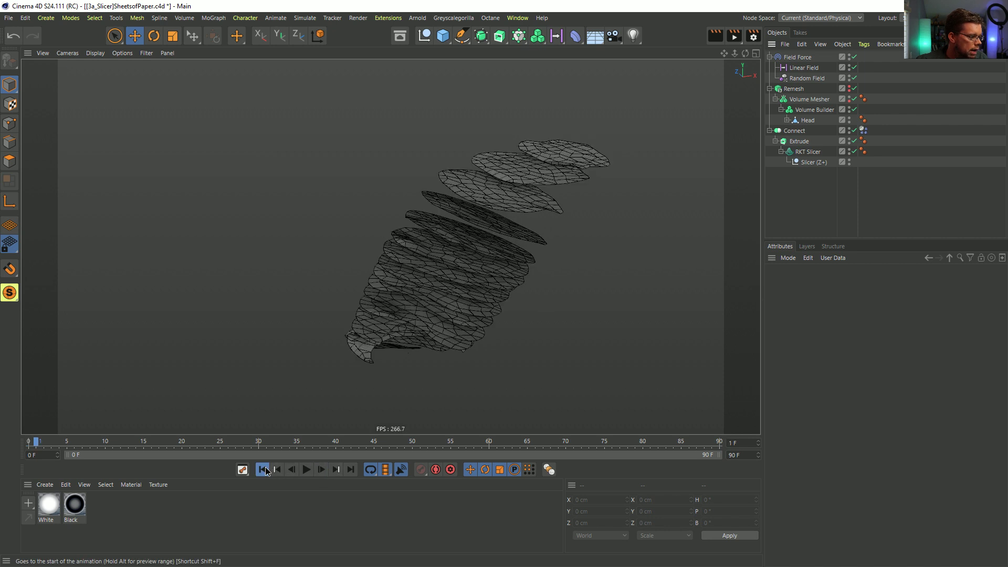
{"action": "left_click", "coordinate": [263, 470]}
Step: Save the scene as a new version named [3b_Slicer]SheetsofPaper.c4d
{"action": "key", "text": "ctrl+shift+s"}
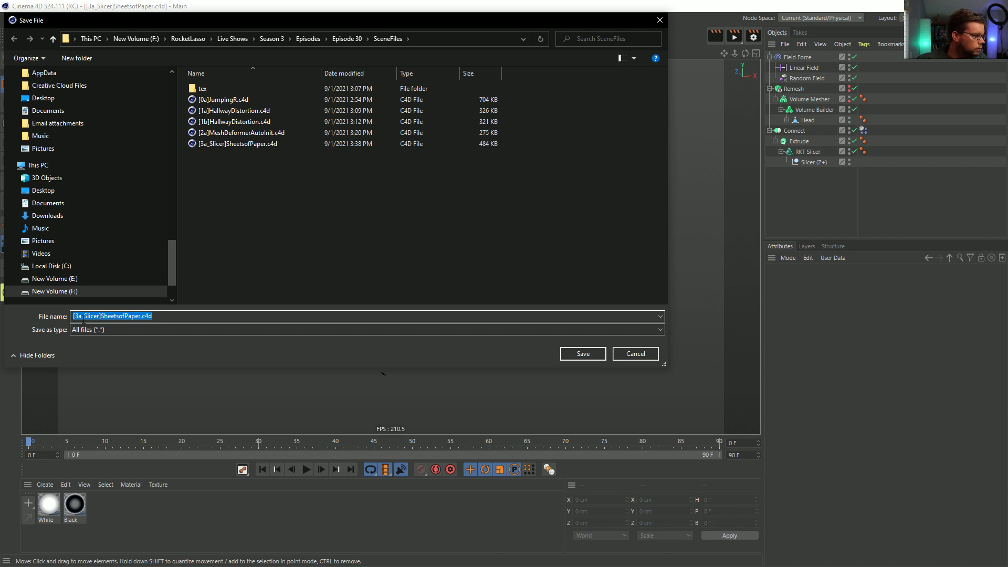
{"action": "left_click", "coordinate": [84, 317]}
{"action": "key", "text": "BackSpace"}
{"action": "type", "text": "b"}
{"action": "key", "text": "Return"}
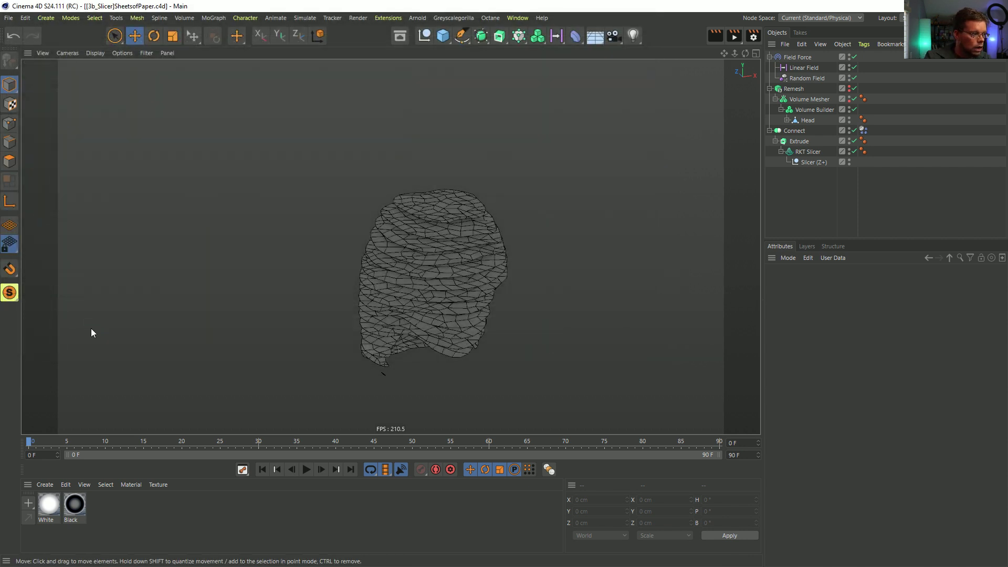
Step: Disable the Hierarchical option of the Extrude above the RKT Slicer
{"action": "left_click", "coordinate": [802, 156]}
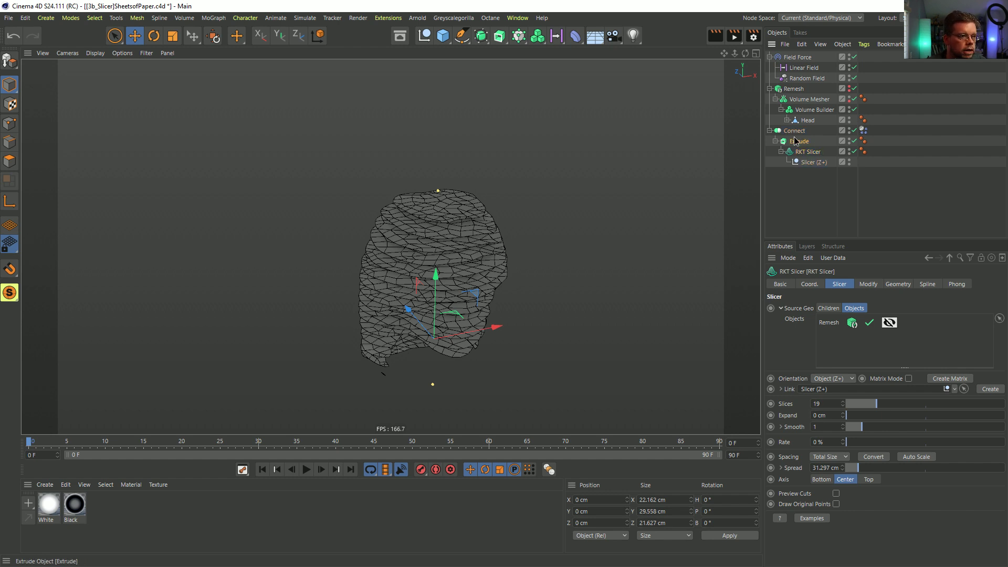
{"action": "left_click", "coordinate": [796, 140]}
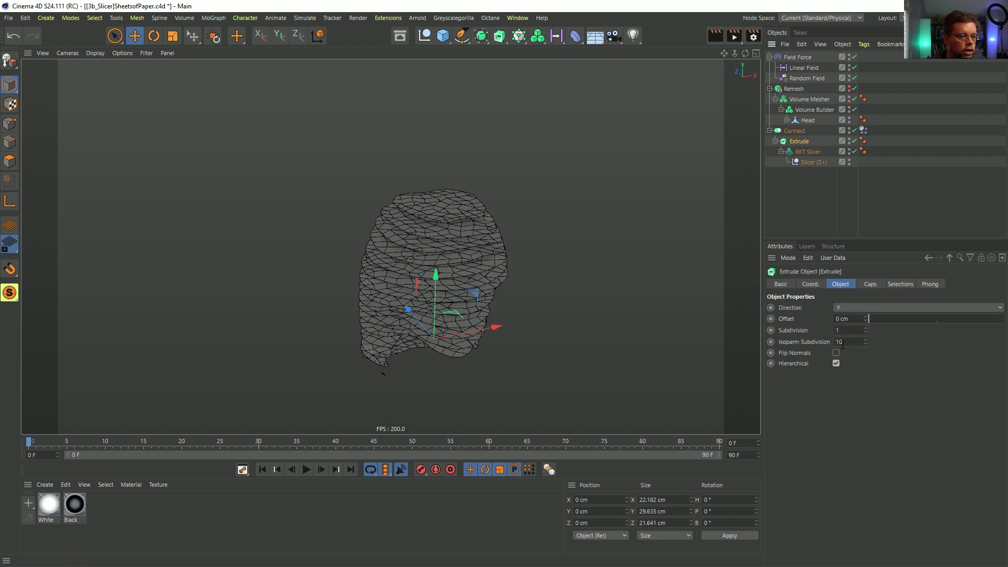
{"action": "left_click", "coordinate": [836, 363]}
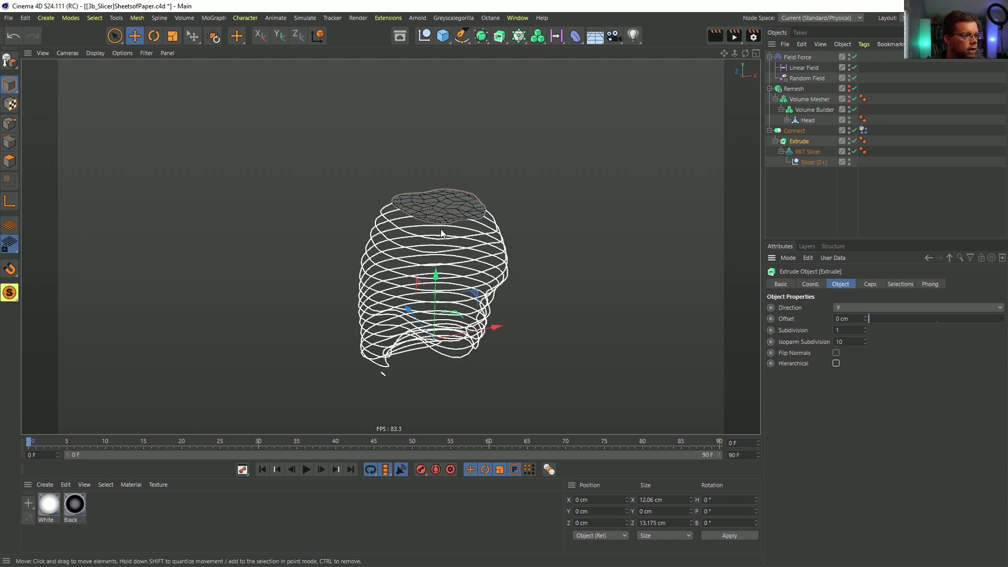
Step: Reduce the RKT Slicer's Slices to 1
{"action": "left_click", "coordinate": [812, 158]}
{"action": "left_click", "coordinate": [794, 142]}
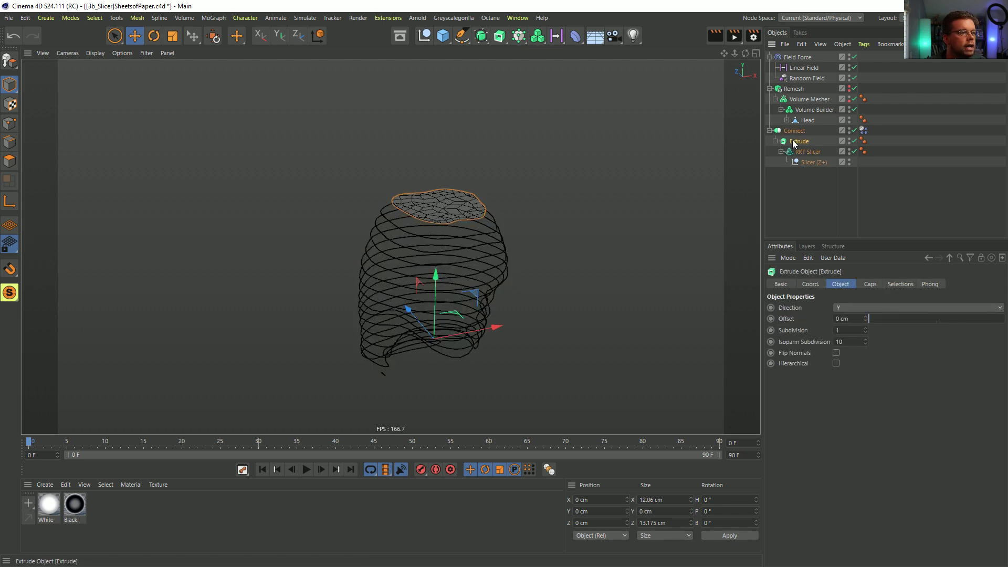
{"action": "left_click", "coordinate": [802, 153]}
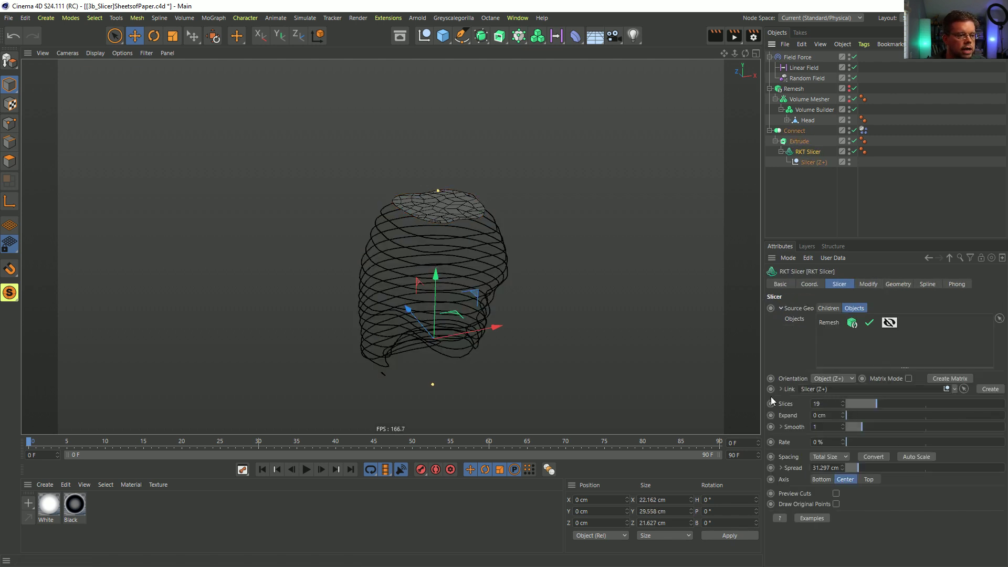
{"action": "key", "text": "Return"}
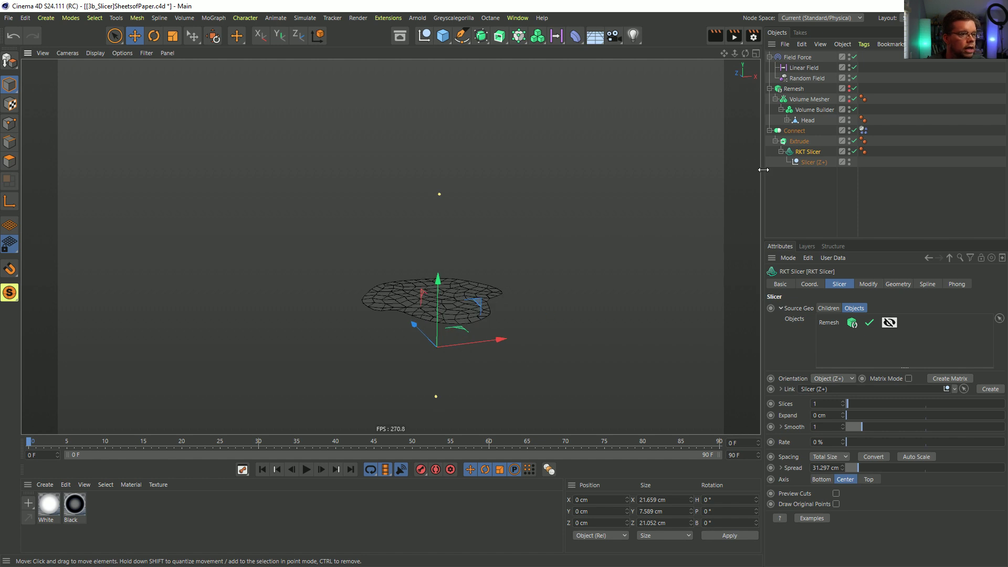
Step: Delete the Slicer (Z+) null that controls the RKT Slicer's cutting direction
{"action": "left_click", "coordinate": [797, 142]}
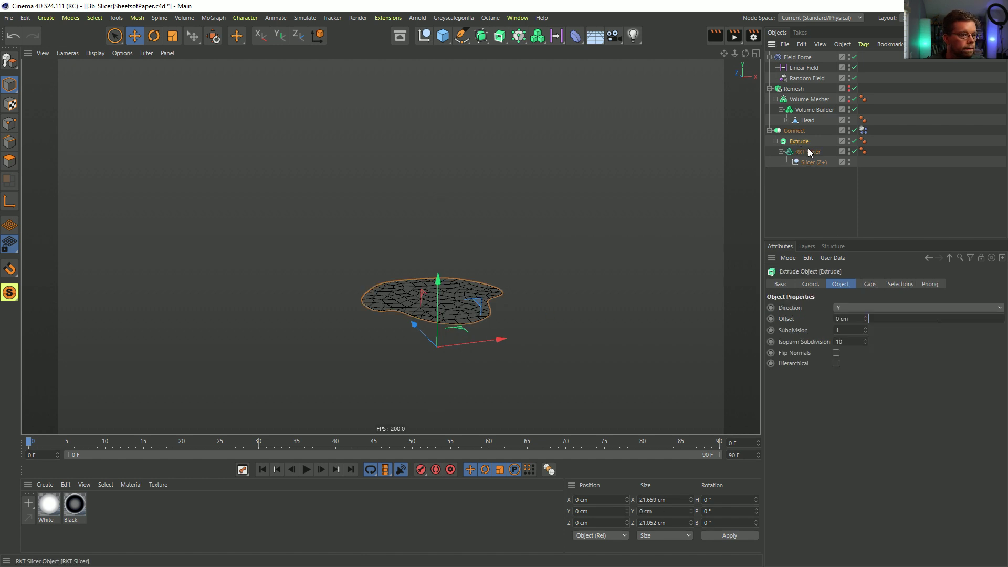
{"action": "left_click", "coordinate": [807, 153]}
{"action": "left_click", "coordinate": [803, 143]}
{"action": "left_click", "coordinate": [804, 150]}
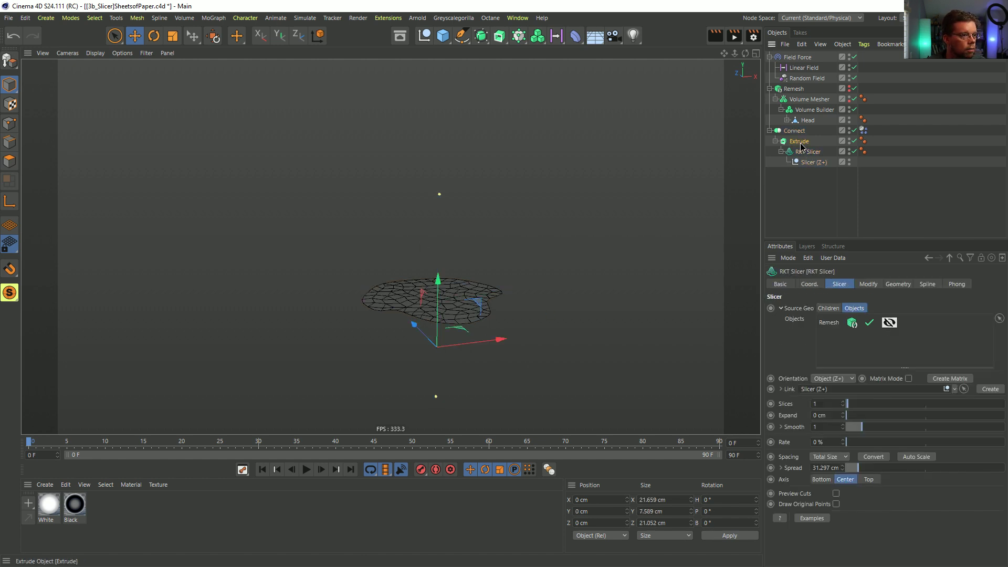
{"action": "left_click", "coordinate": [798, 140]}
{"action": "left_click", "coordinate": [809, 160]}
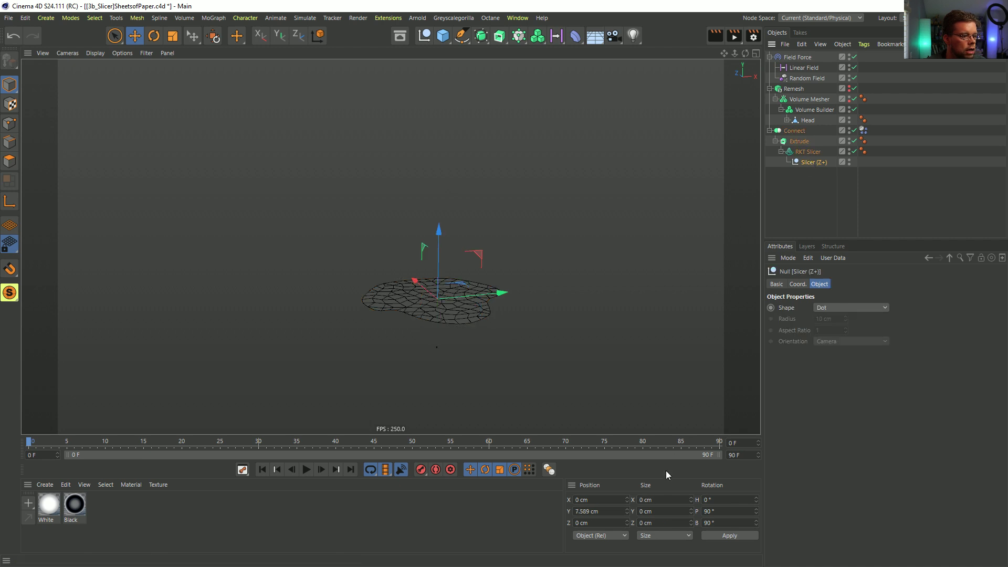
{"action": "key", "text": "Delete"}
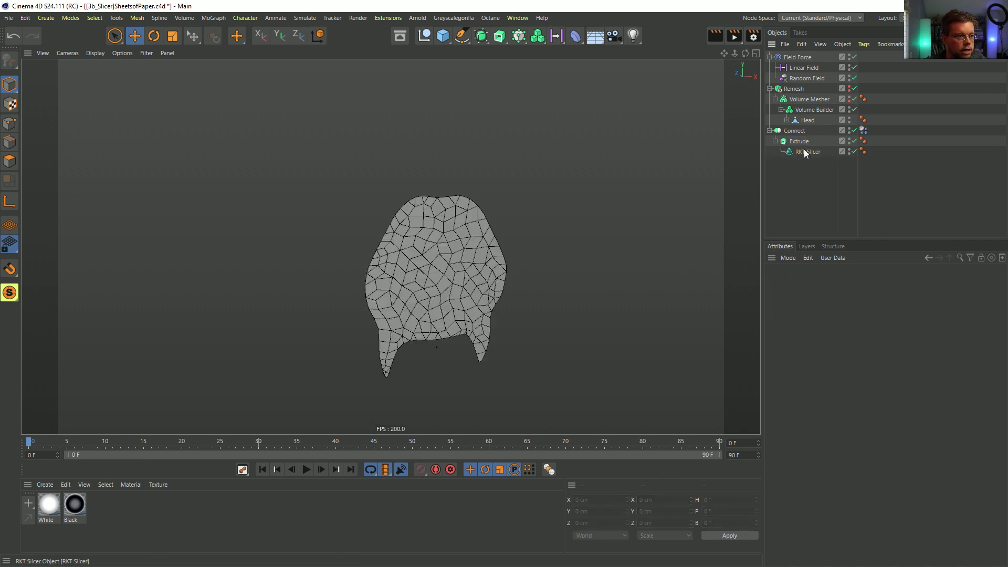
Step: Set the RKT Slicer's Orientation to Y+
{"action": "left_click", "coordinate": [804, 150]}
{"action": "left_click", "coordinate": [833, 378]}
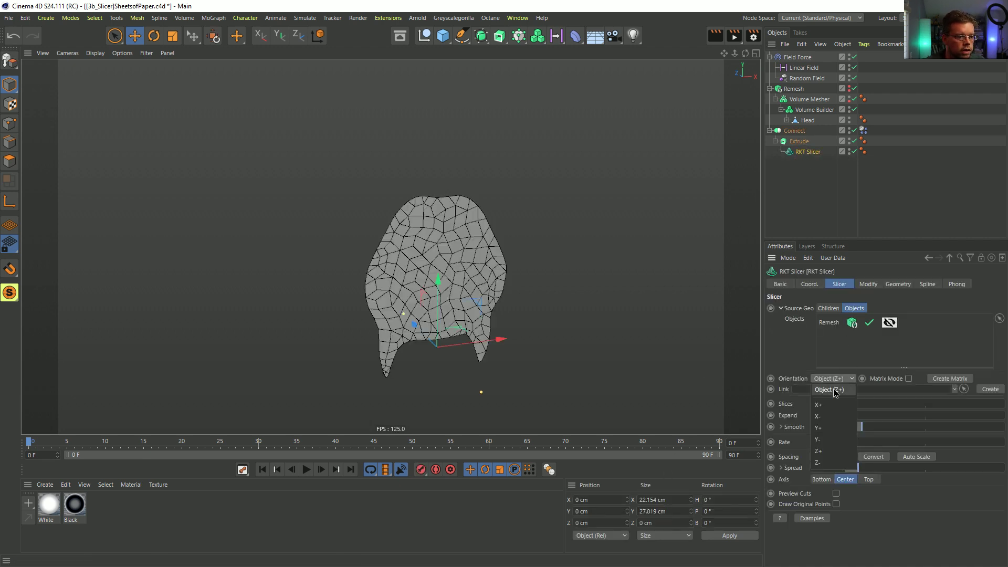
{"action": "left_click", "coordinate": [835, 428]}
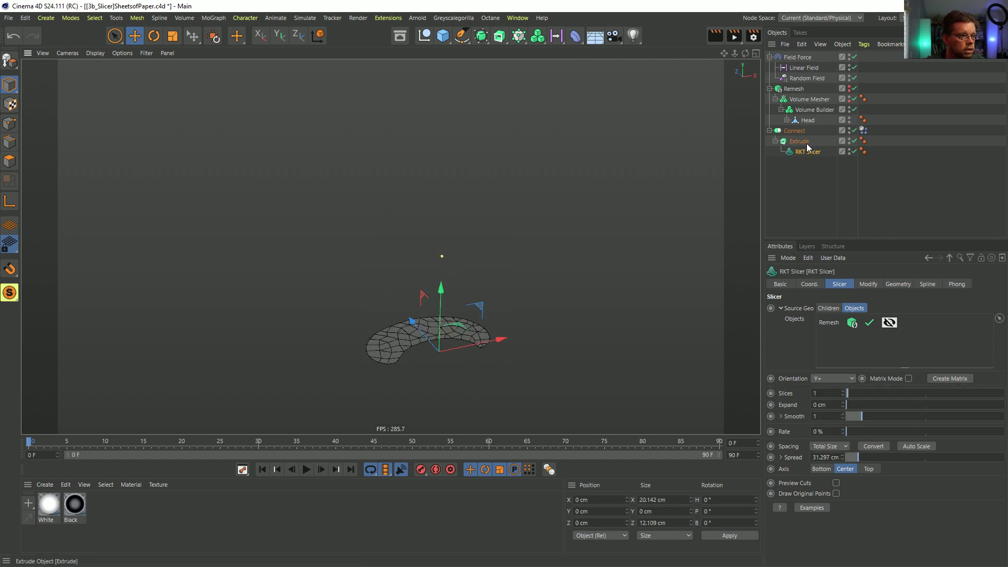
Step: Add a Cloner as the parent of the Extrude inside the Connect object
{"action": "left_click", "coordinate": [799, 142]}
{"action": "left_click", "coordinate": [795, 130]}
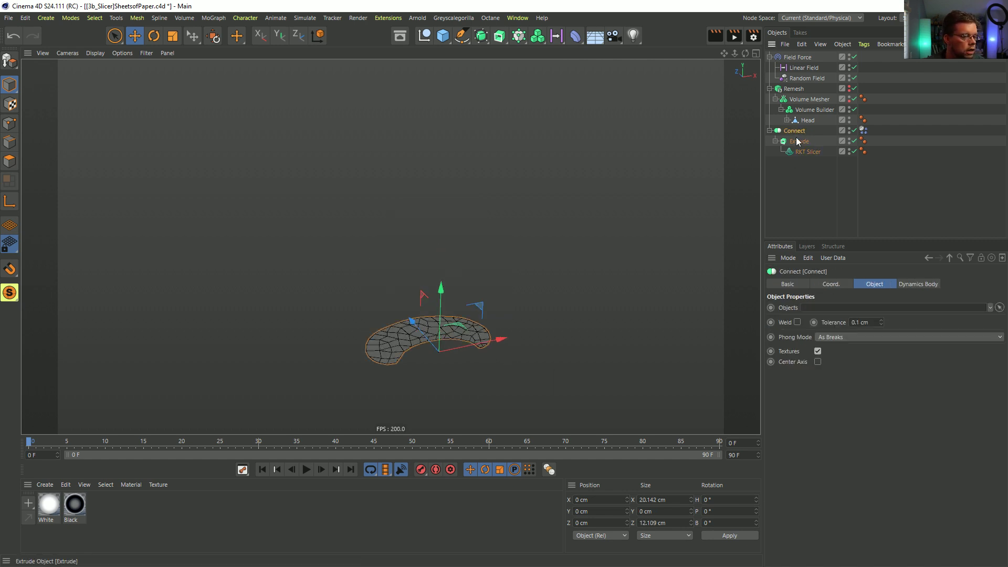
{"action": "left_click", "coordinate": [799, 141]}
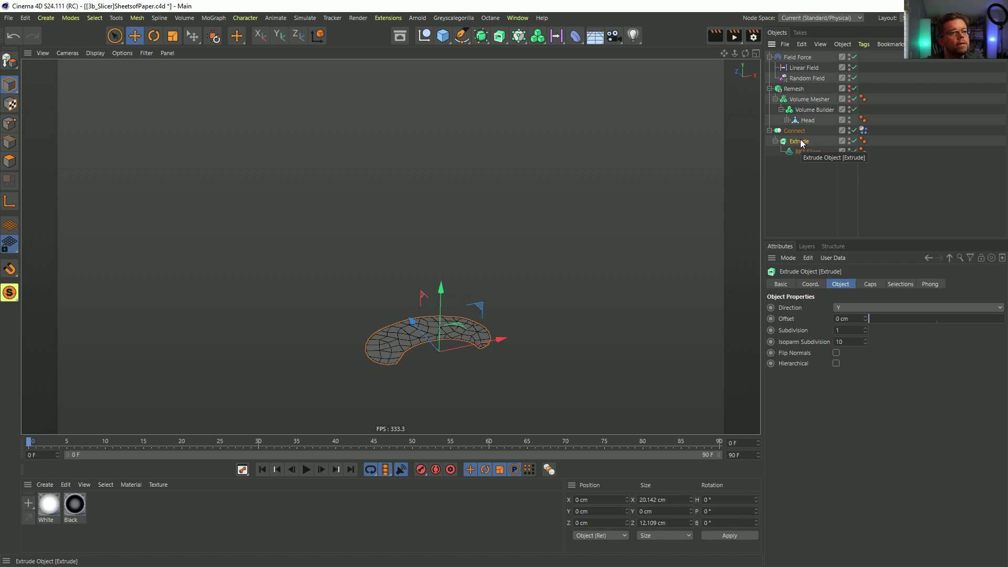
{"action": "left_click", "coordinate": [522, 39], "text": "alt"}
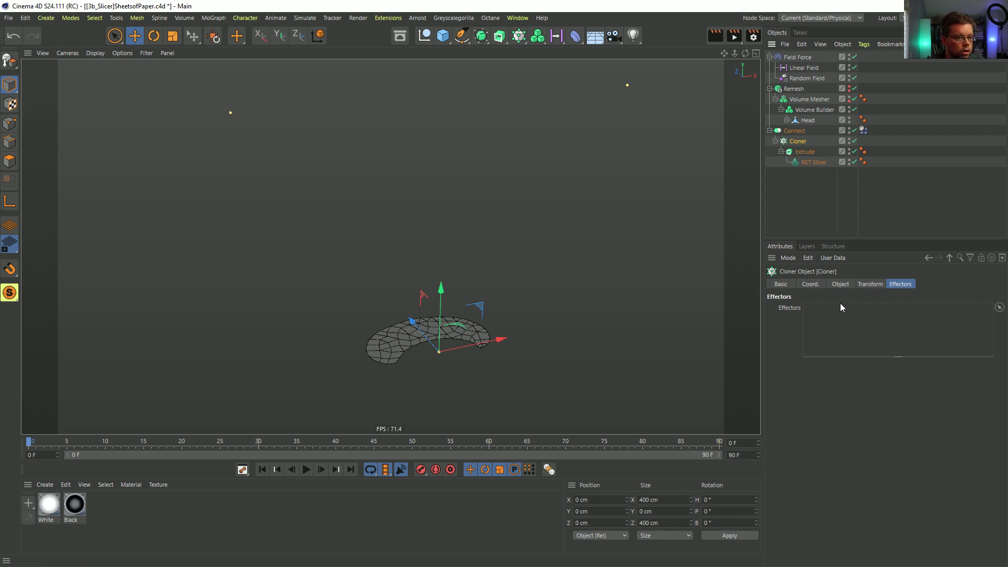
Step: Switch the Cloner to Linear mode and set its per-step Y position to 5 cm
{"action": "left_click", "coordinate": [840, 284]}
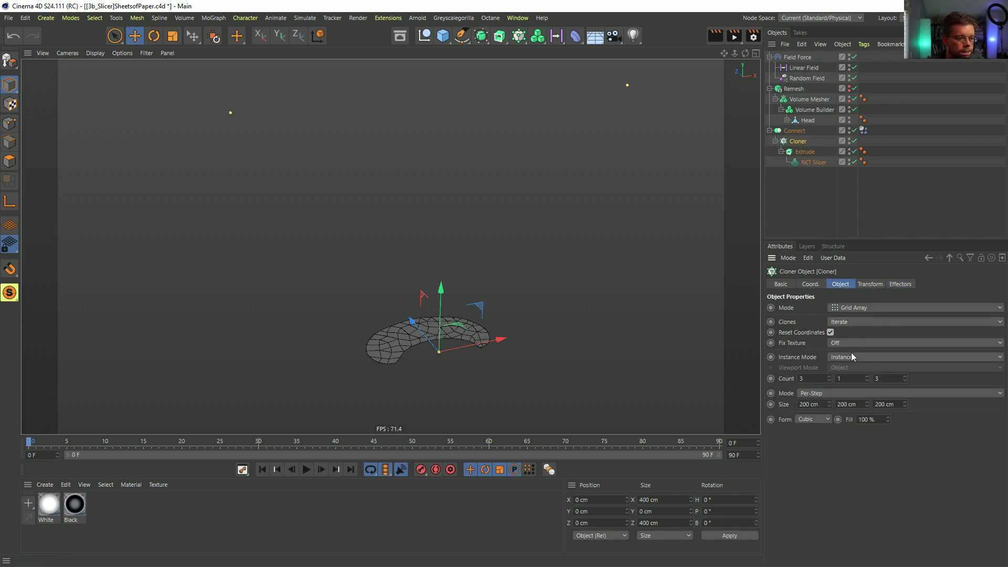
{"action": "left_click", "coordinate": [852, 323]}
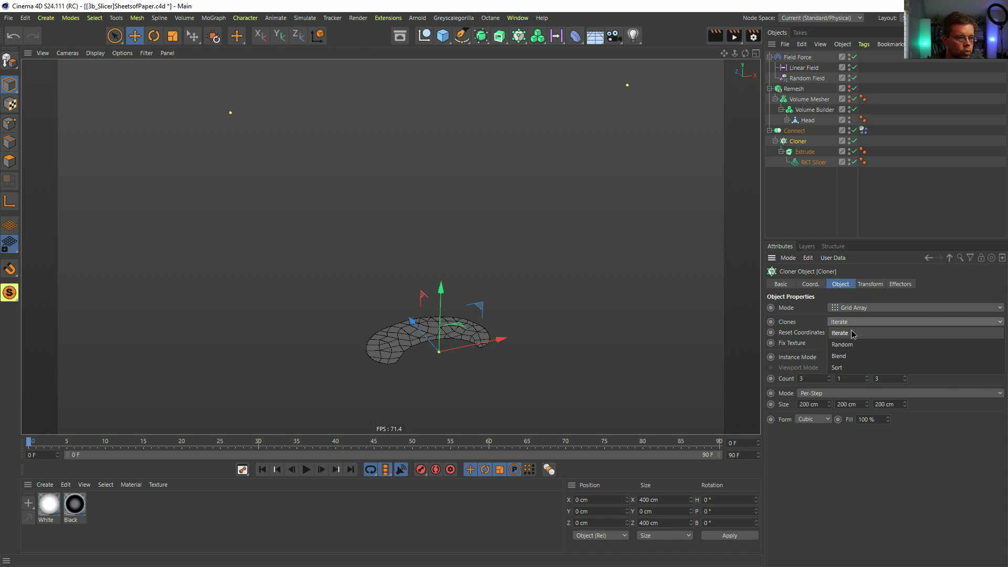
{"action": "left_click", "coordinate": [852, 337]}
{"action": "left_click", "coordinate": [838, 308]}
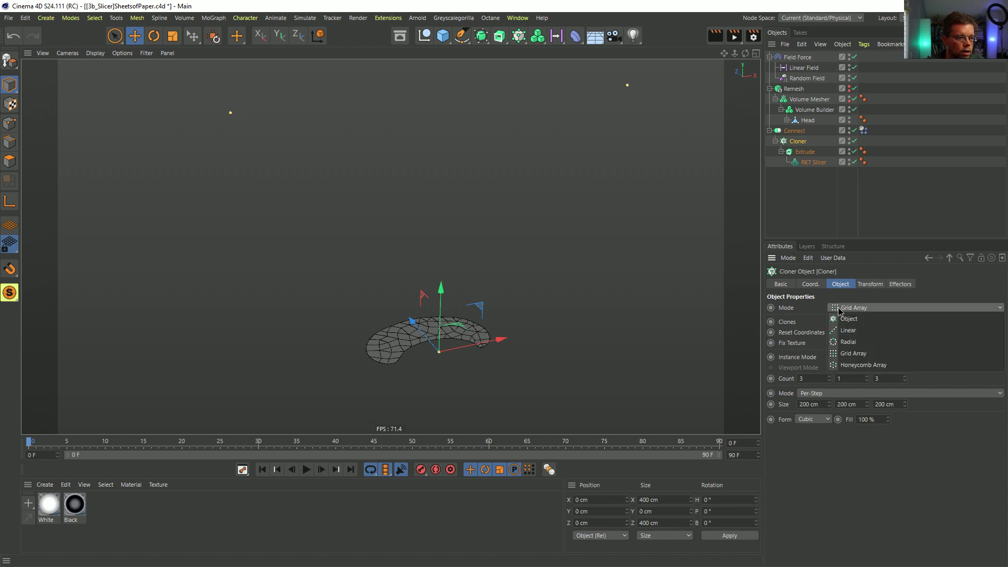
{"action": "left_click", "coordinate": [846, 333]}
{"action": "left_click", "coordinate": [809, 439]}
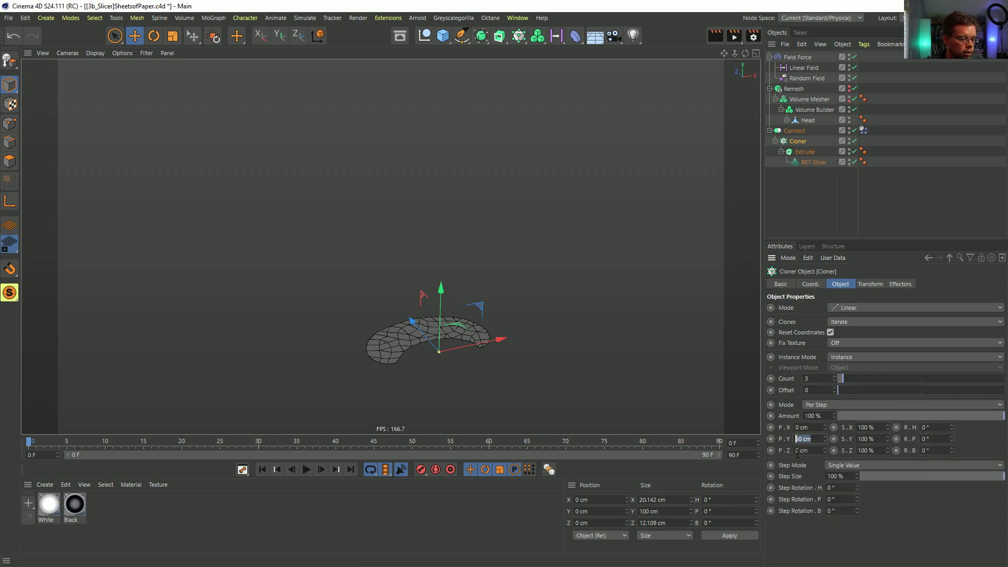
{"action": "key", "text": "Return"}
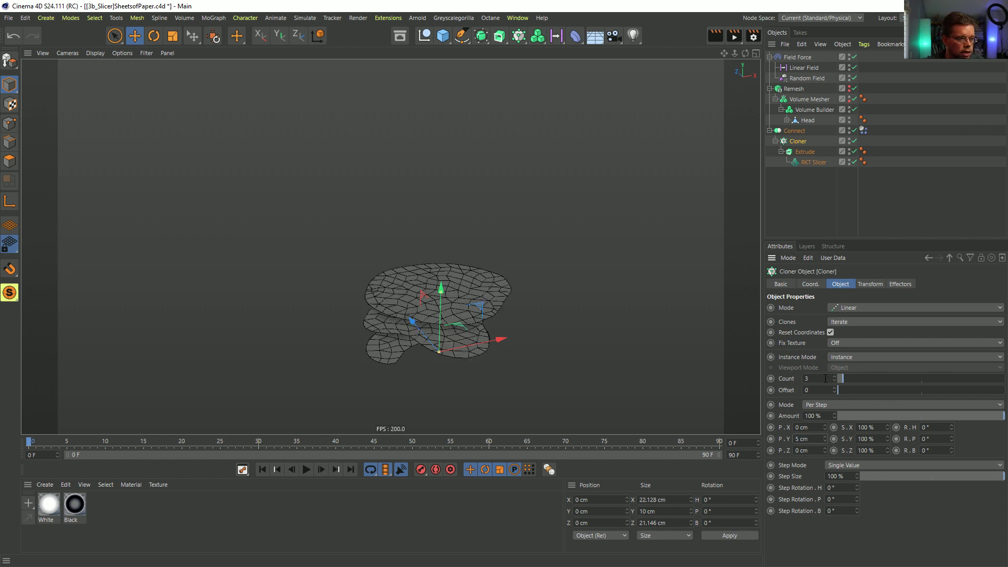
Step: Rebuild the head's stack of slices by setting the Cloner's per-step Y position to 3 cm and its Count to 9
{"action": "left_click", "coordinate": [835, 376]}
{"action": "left_click", "coordinate": [834, 376]}
{"action": "left_click", "coordinate": [835, 376]}
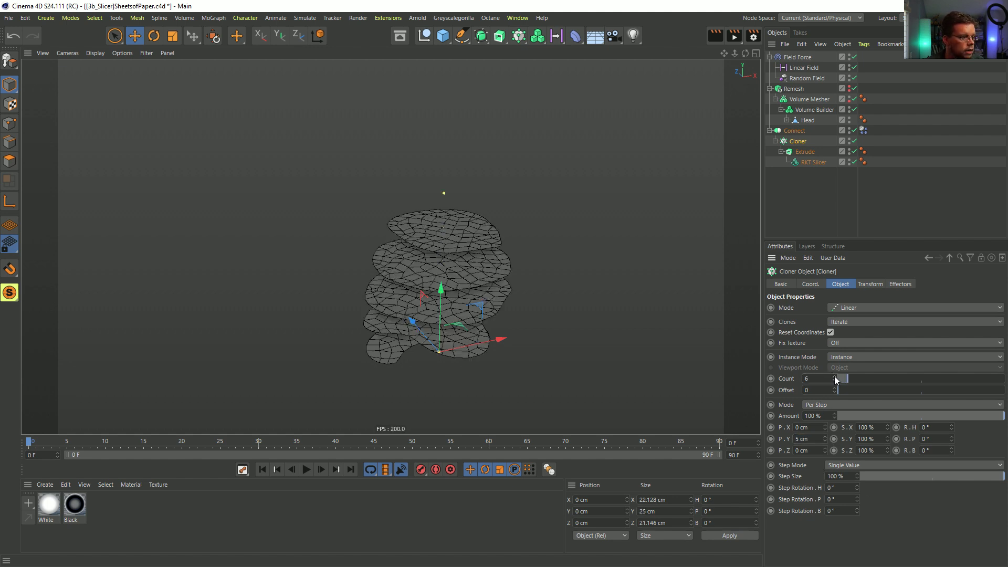
{"action": "left_click", "coordinate": [824, 440]}
{"action": "left_click", "coordinate": [823, 440]}
{"action": "left_click", "coordinate": [824, 441]}
{"action": "left_click", "coordinate": [825, 437]}
{"action": "left_click", "coordinate": [834, 381]}
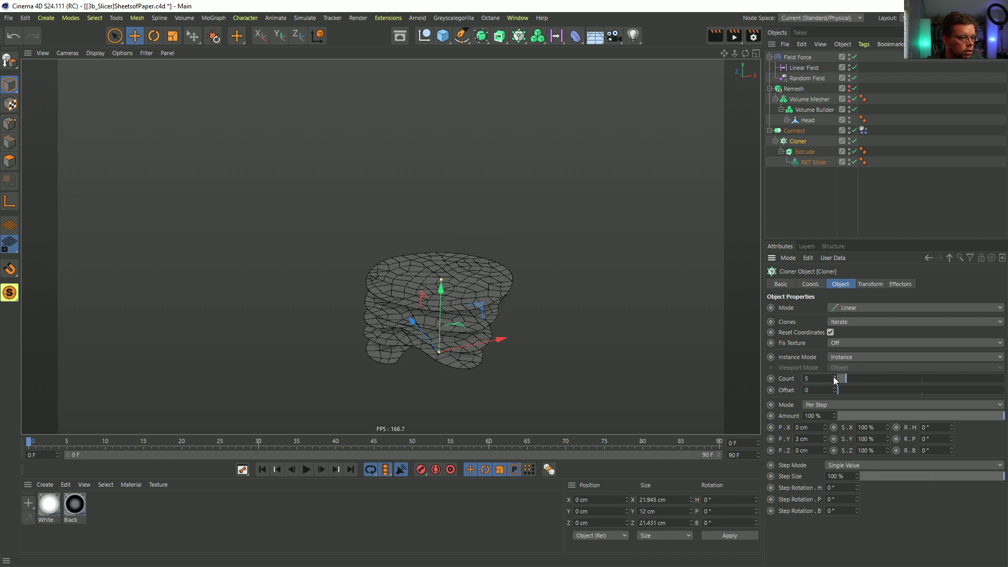
{"action": "left_click", "coordinate": [834, 376]}
{"action": "left_click", "coordinate": [835, 376]}
{"action": "left_click", "coordinate": [834, 376]}
{"action": "mouse_move", "coordinate": [473, 294]}
{"action": "left_mouse_down", "text": "alt"}
{"action": "mouse_move", "coordinate": [418, 227]}
{"action": "mouse_move", "coordinate": [518, 297]}
{"action": "left_mouse_up", "text": "alt"}
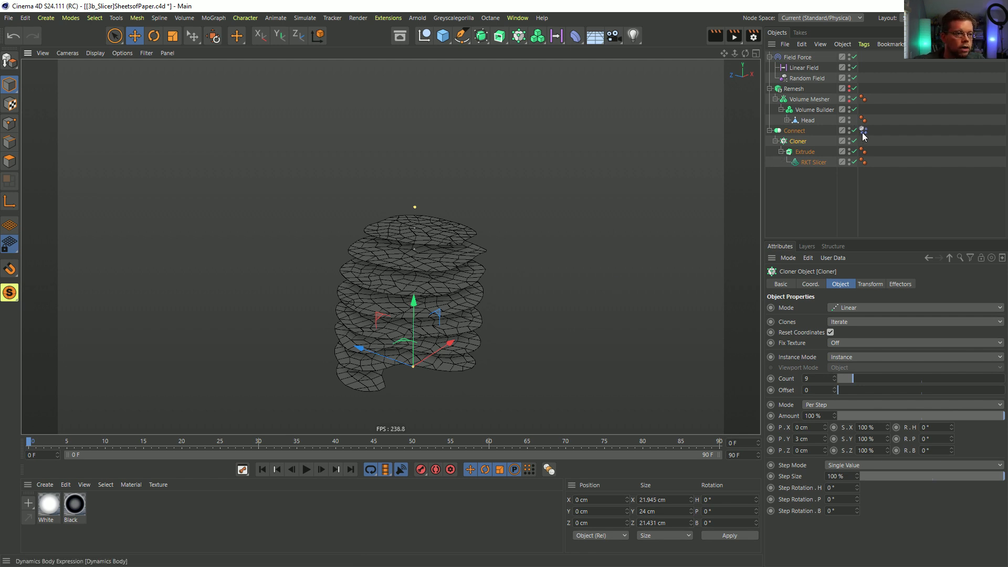
Step: Transfer the Dynamics Body tag from the Connect to the Extrude, and delete the Connect after taking the Cloner out of it
{"action": "left_click_drag", "start_coordinate": [874, 153], "coordinate": [874, 152]}
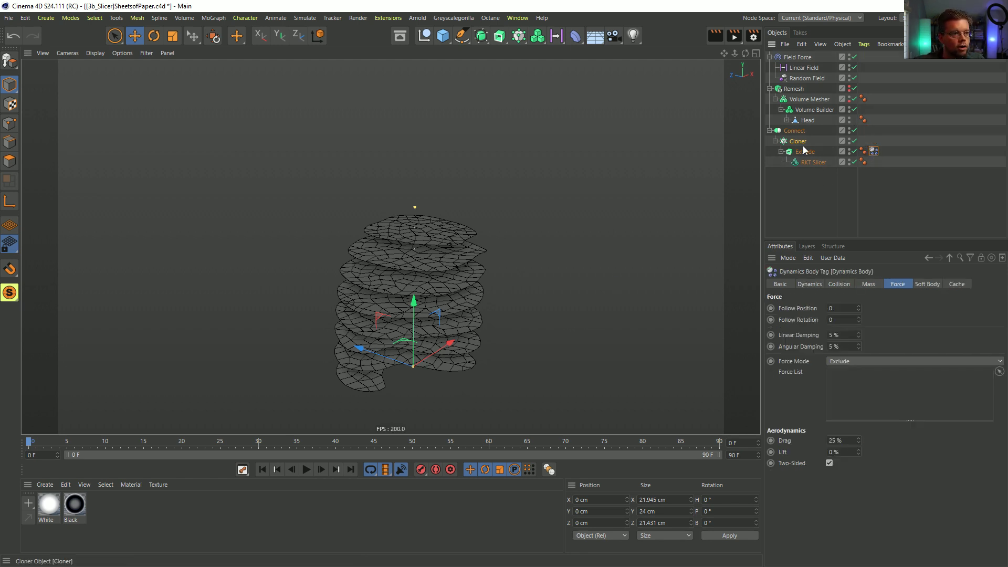
{"action": "left_click_drag", "start_coordinate": [800, 141], "coordinate": [796, 135]}
{"action": "left_click", "coordinate": [796, 132]}
{"action": "key", "text": "Delete"}
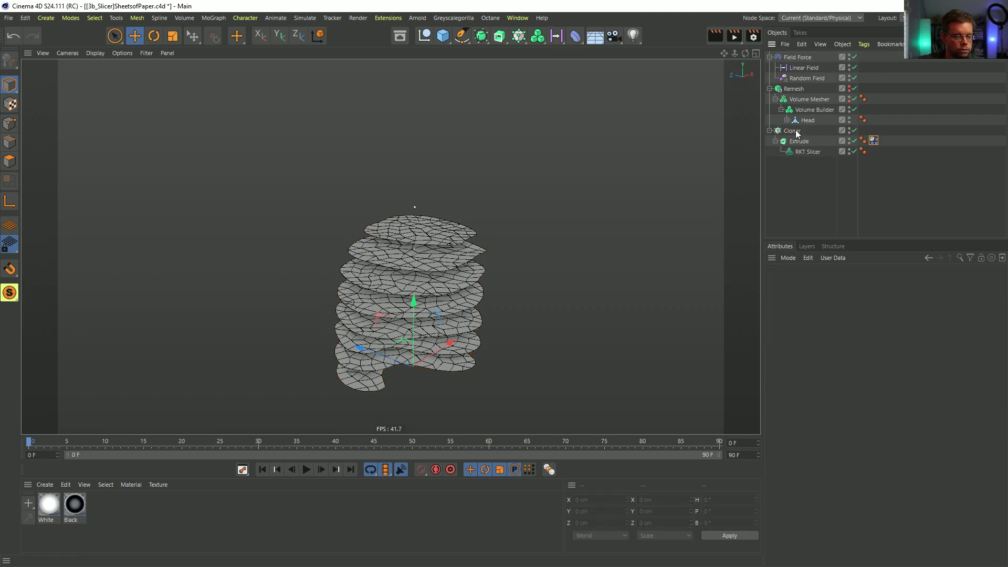
Step: Check the Linear Field's position against the cloned slices and save the project file
{"action": "left_click_drag", "start_coordinate": [450, 342], "coordinate": [410, 359], "text": "alt"}
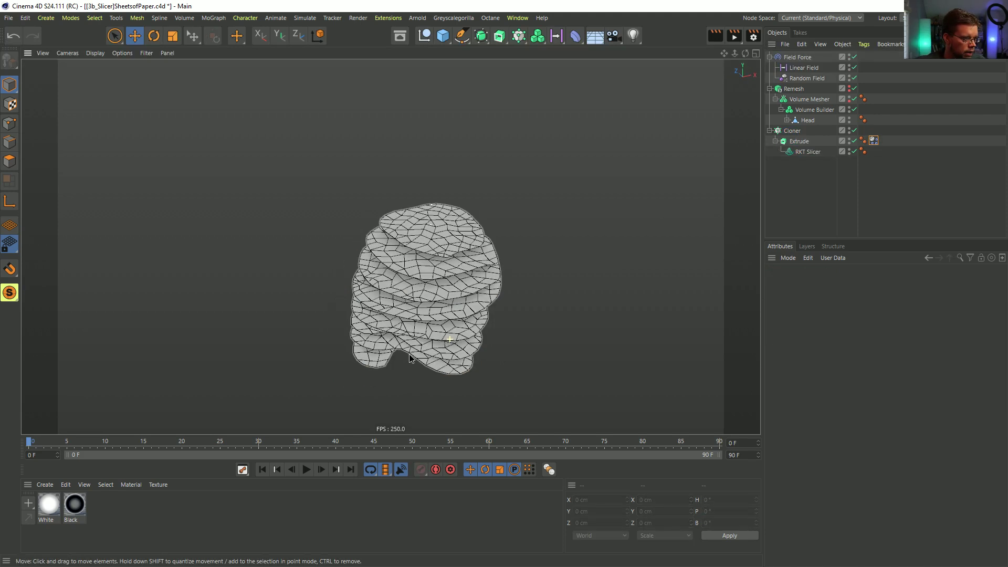
{"action": "left_click_drag", "start_coordinate": [470, 286], "coordinate": [450, 274], "text": "alt"}
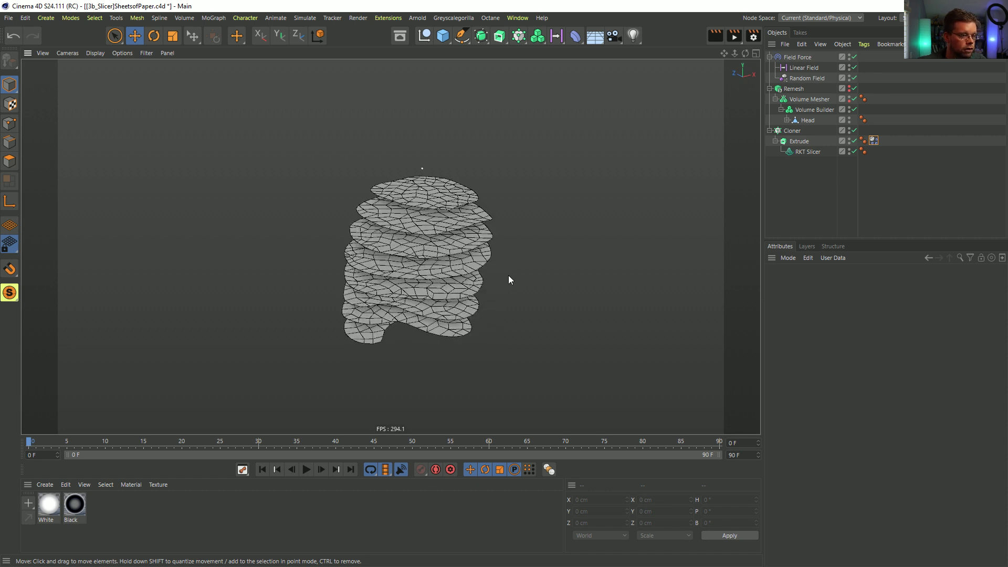
{"action": "left_click", "coordinate": [874, 141]}
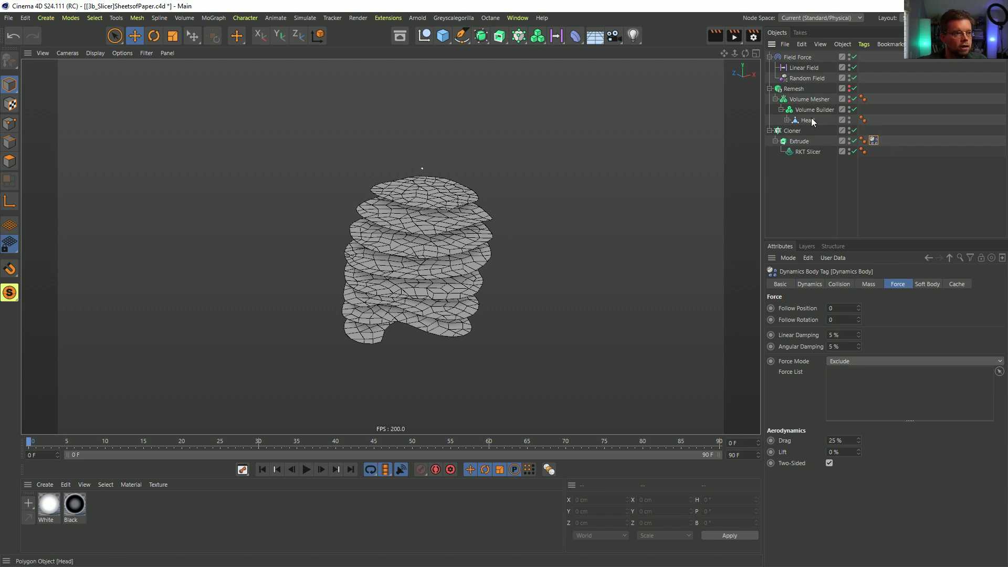
{"action": "left_click", "coordinate": [803, 67]}
{"action": "mouse_move", "coordinate": [429, 193]}
{"action": "left_mouse_down", "text": "alt"}
{"action": "mouse_move", "coordinate": [413, 164]}
{"action": "mouse_move", "coordinate": [417, 188]}
{"action": "left_mouse_up", "text": "alt"}
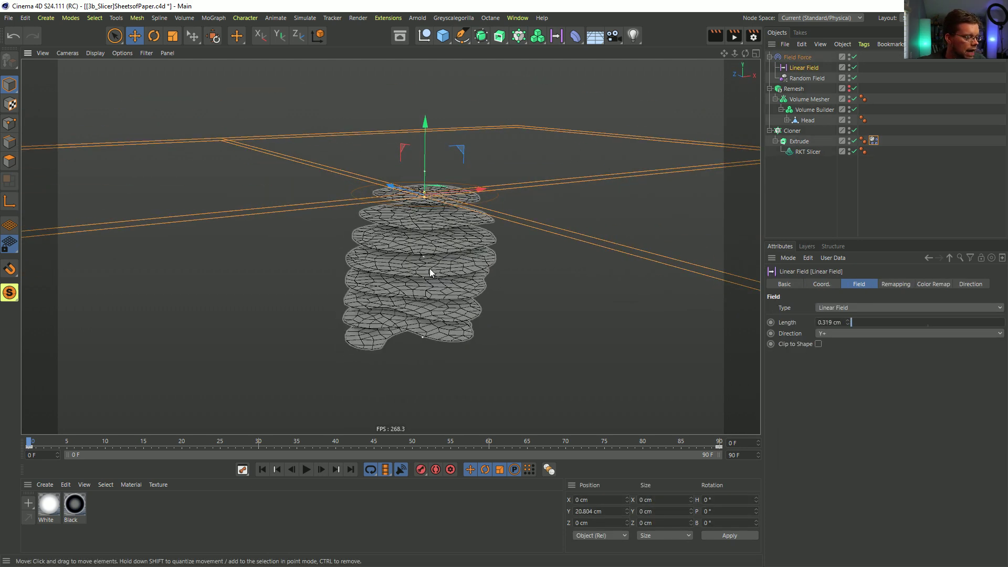
{"action": "left_click_drag", "start_coordinate": [430, 272], "coordinate": [433, 285], "text": "alt"}
{"action": "key", "text": "ctrl+s"}
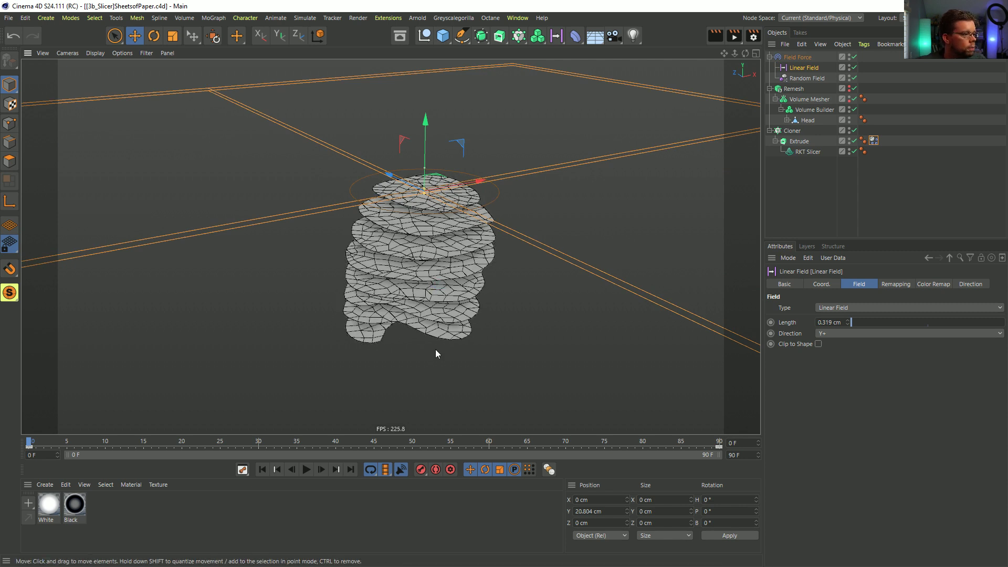
Step: Play the simulation with the Dynamics Body tag on the Extrude, and return to the first frame
{"action": "left_click", "coordinate": [306, 470]}
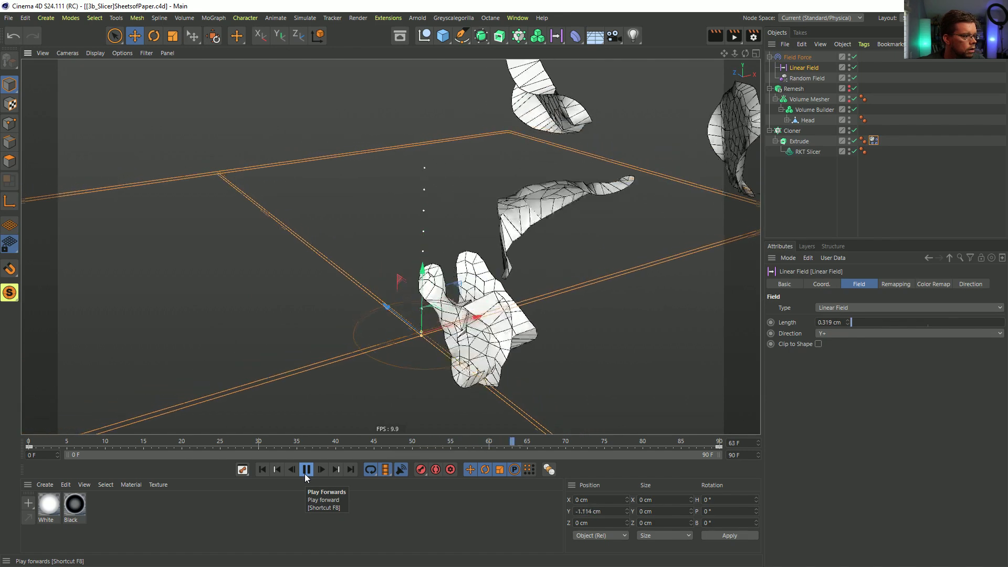
{"action": "left_click", "coordinate": [306, 473]}
{"action": "left_click", "coordinate": [262, 471]}
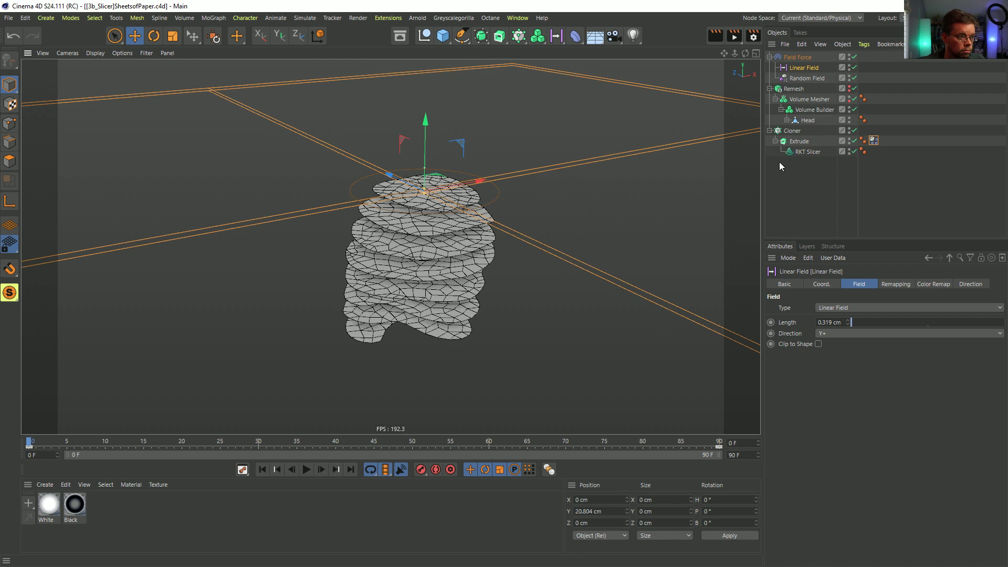
Step: Collapse the Remesh hierarchy and replay the simulation with the Linear Field selected to watch how the slices react
{"action": "left_click", "coordinate": [800, 141]}
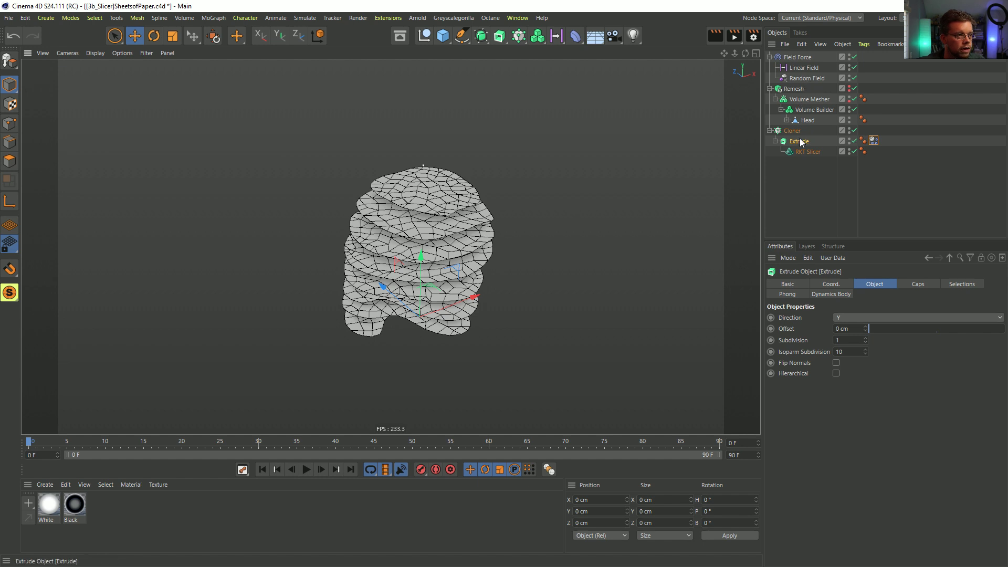
{"action": "left_click", "coordinate": [771, 88]}
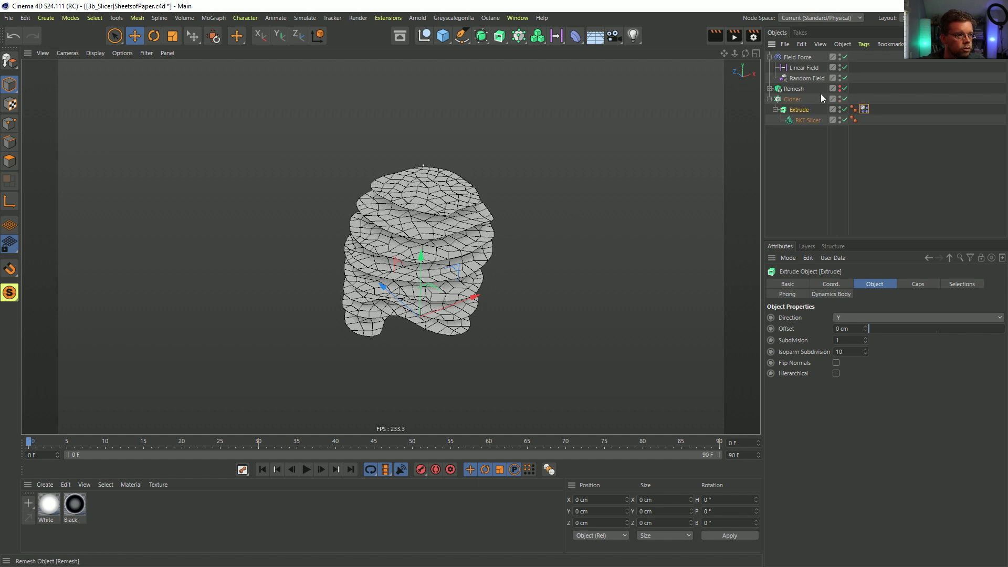
{"action": "left_click", "coordinate": [798, 58]}
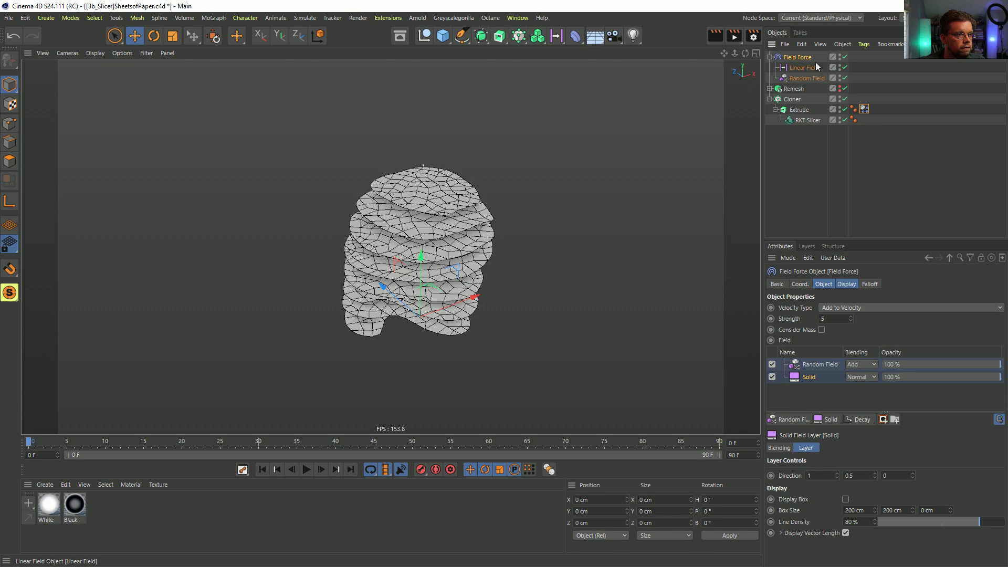
{"action": "left_click_drag", "start_coordinate": [453, 311], "coordinate": [431, 326], "text": "alt"}
{"action": "left_click", "coordinate": [798, 69]}
{"action": "left_click", "coordinate": [306, 469]}
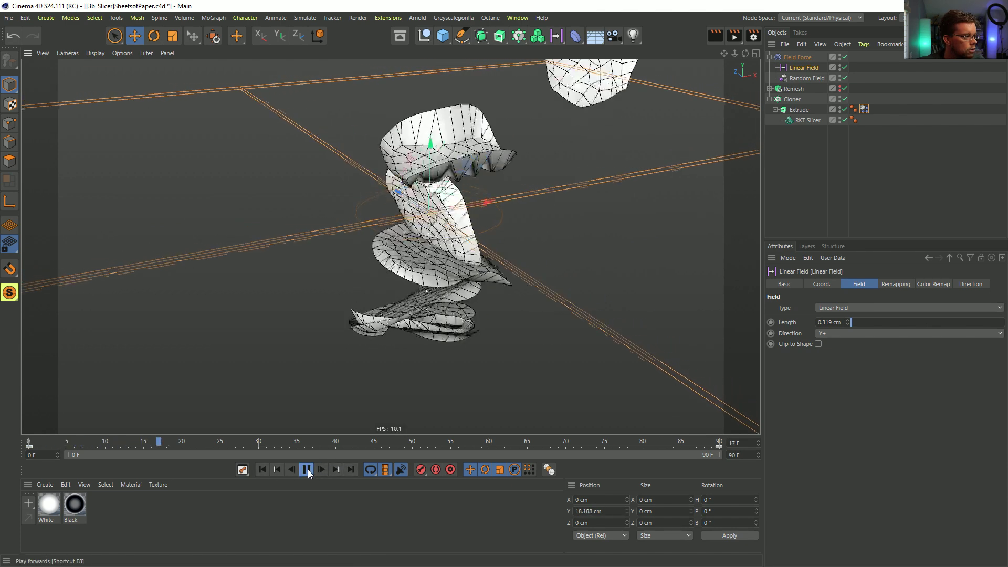
{"action": "left_click", "coordinate": [307, 469]}
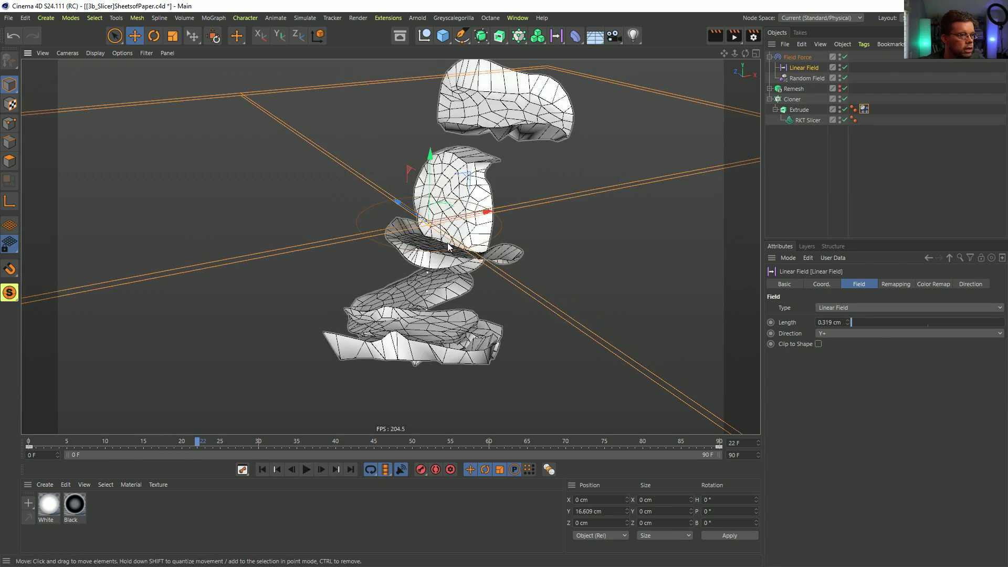
Step: Rewind the simulation, wrap the Extrude in a Connect under the Cloner, and transfer the Dynamics Body tag to that Connect
{"action": "left_click", "coordinate": [804, 111]}
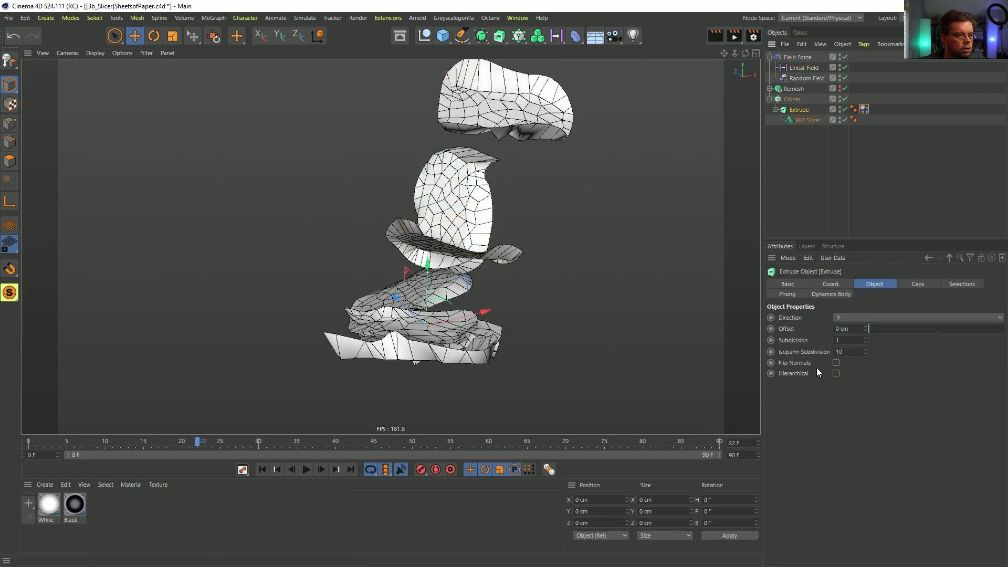
{"action": "left_click", "coordinate": [262, 469]}
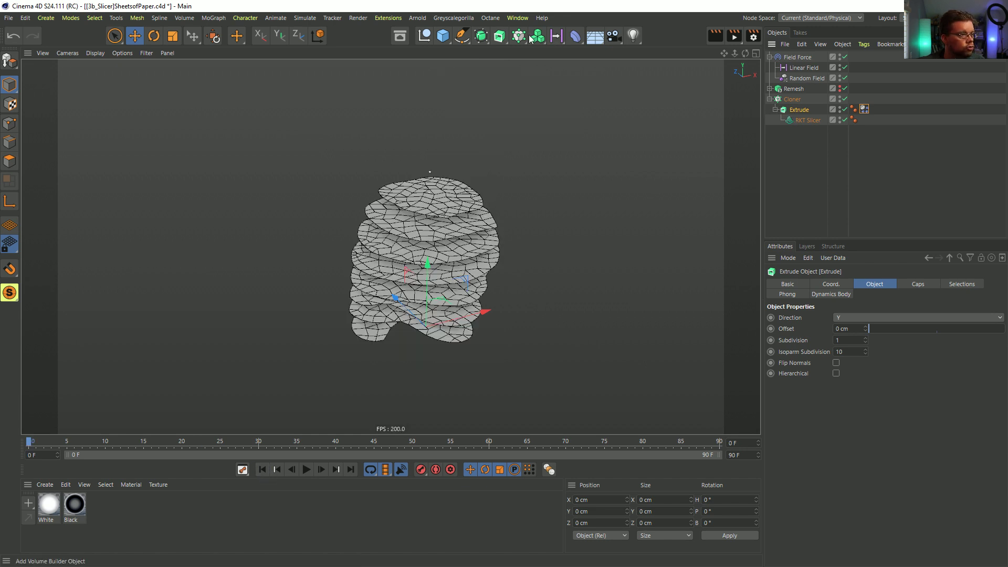
{"action": "left_click_drag", "start_coordinate": [481, 37], "coordinate": [614, 124], "text": "alt"}
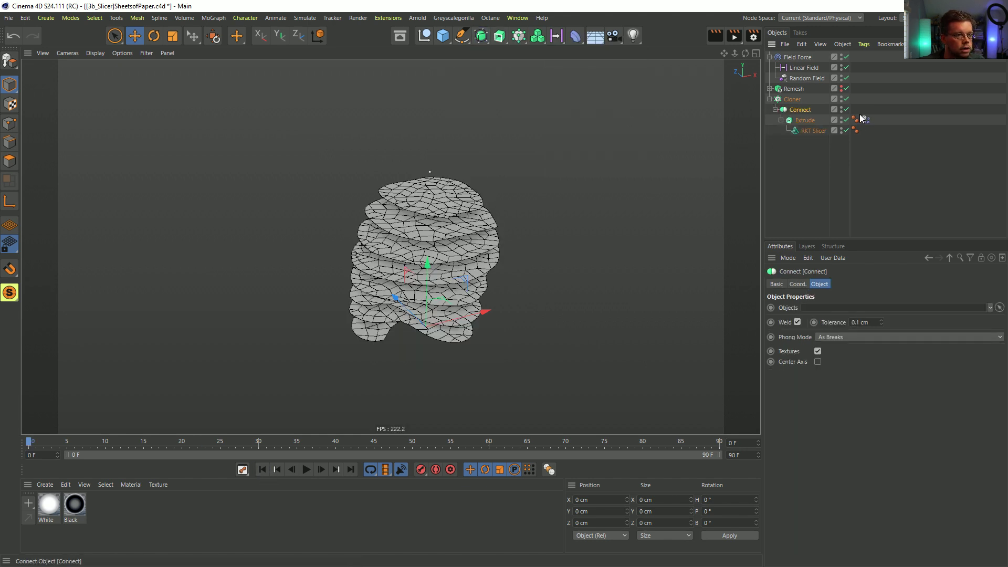
{"action": "left_click_drag", "start_coordinate": [866, 120], "coordinate": [855, 109]}
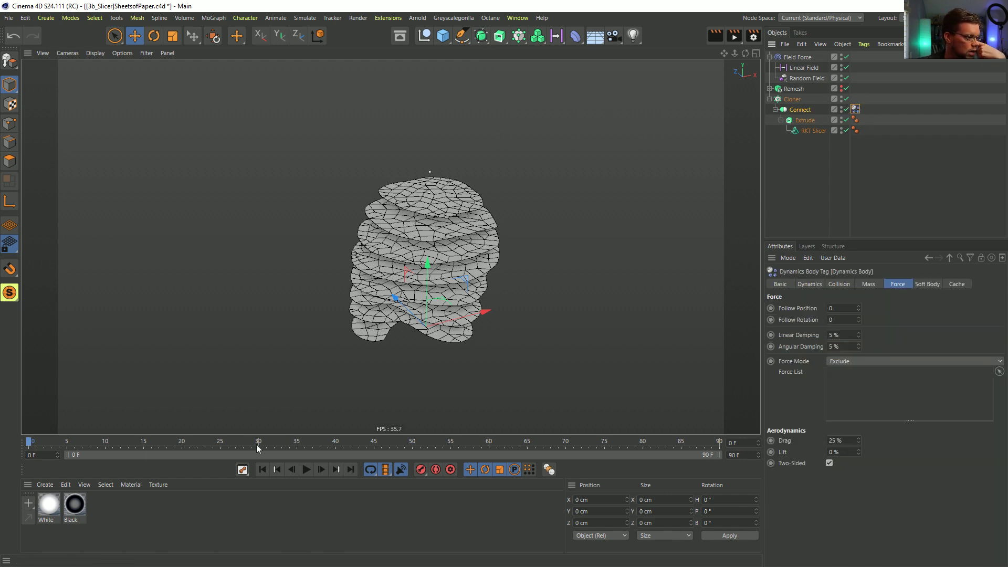
Step: Play the simulation of the connected clones twice, returning to the first frame after each run
{"action": "left_click", "coordinate": [310, 472]}
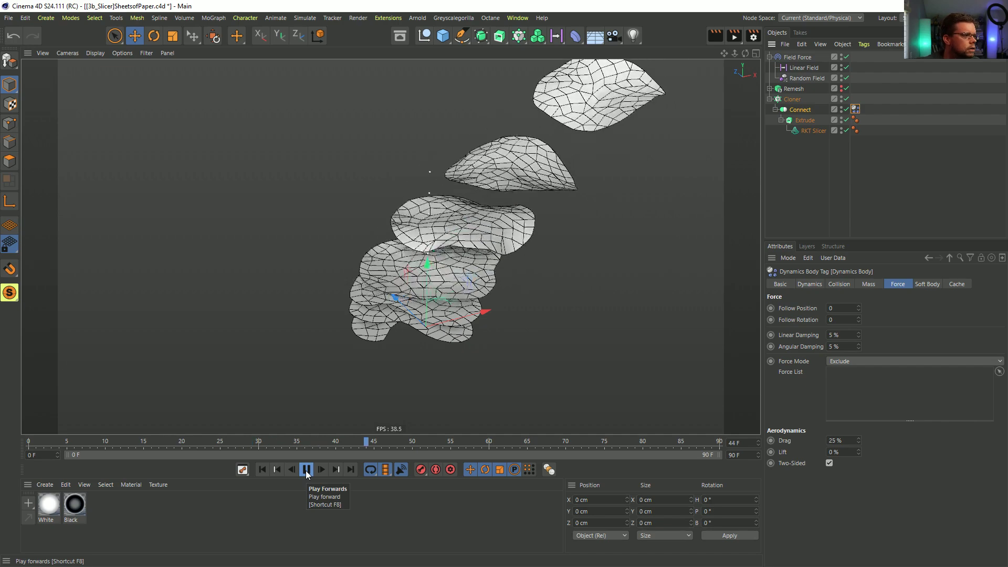
{"action": "left_click", "coordinate": [306, 469]}
{"action": "left_click", "coordinate": [261, 470]}
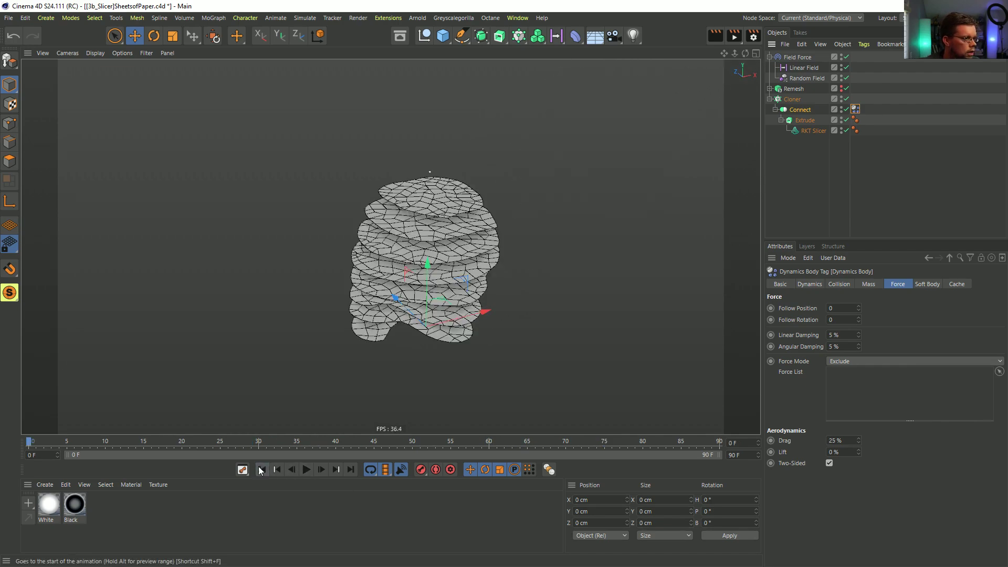
{"action": "left_click_drag", "start_coordinate": [410, 255], "coordinate": [401, 332], "text": "alt"}
{"action": "left_click", "coordinate": [307, 470]}
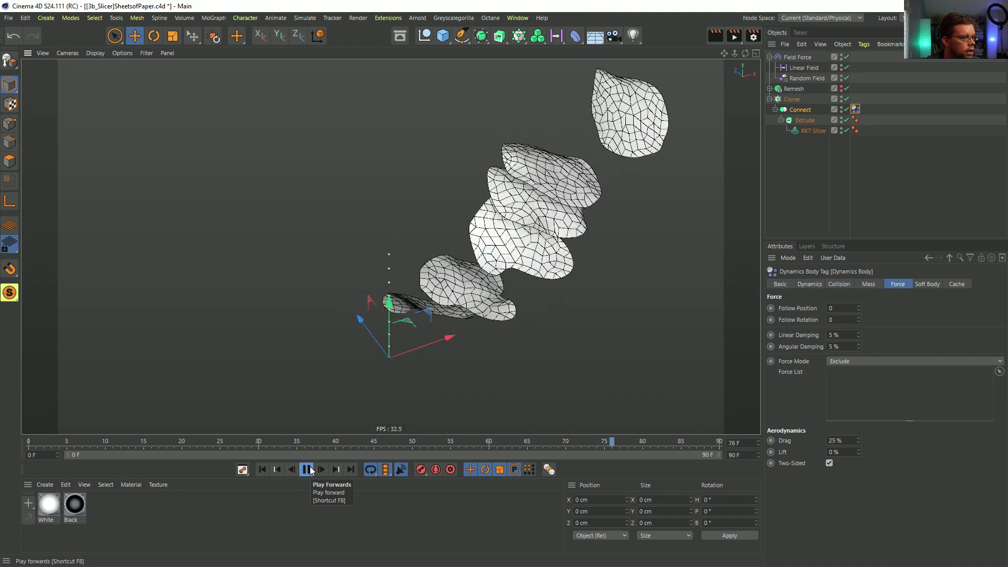
{"action": "left_click", "coordinate": [308, 470]}
{"action": "left_click", "coordinate": [262, 469]}
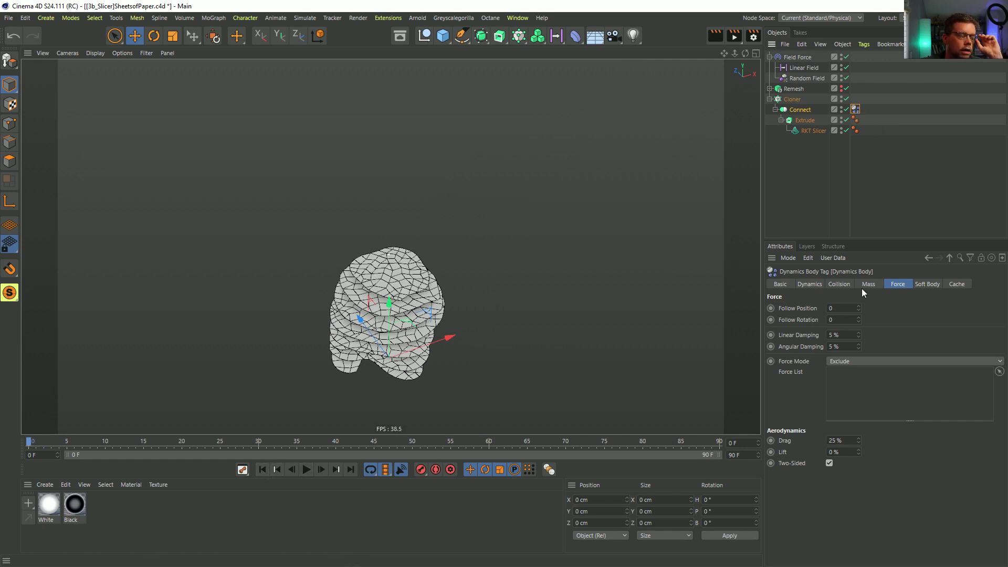
Step: Set the Cloner's P.Y spacing to 2 cm and its count to 13, and play the simulation
{"action": "left_click", "coordinate": [839, 284]}
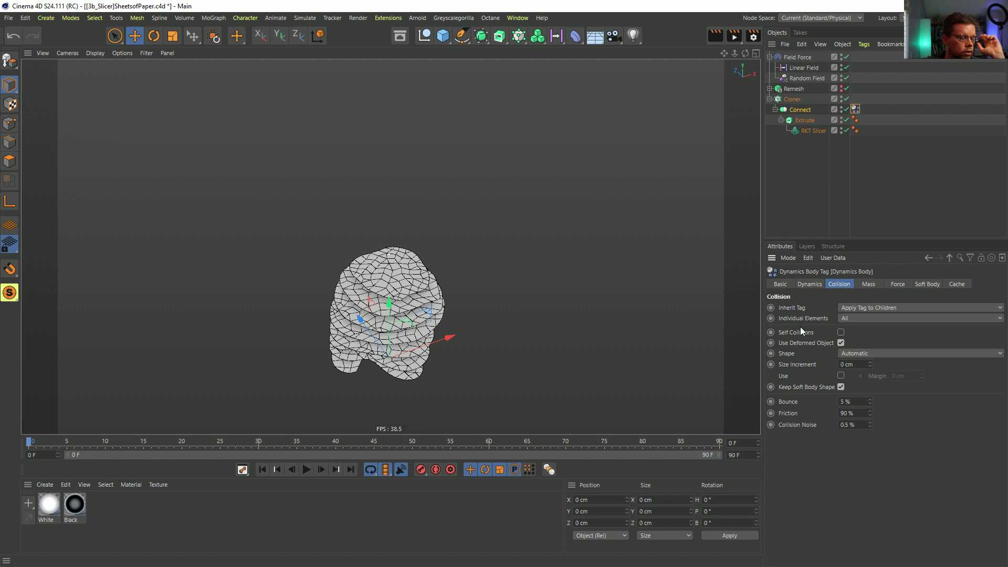
{"action": "left_click", "coordinate": [790, 99]}
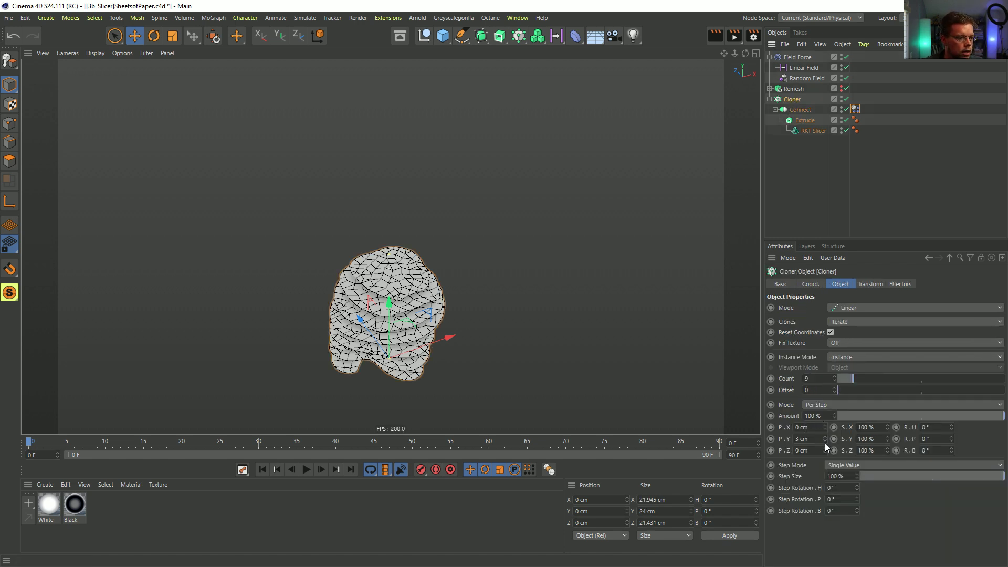
{"action": "left_click", "coordinate": [825, 442]}
{"action": "scroll", "coordinate": [388, 336], "scroll_direction": "up", "scroll_amount": 3}
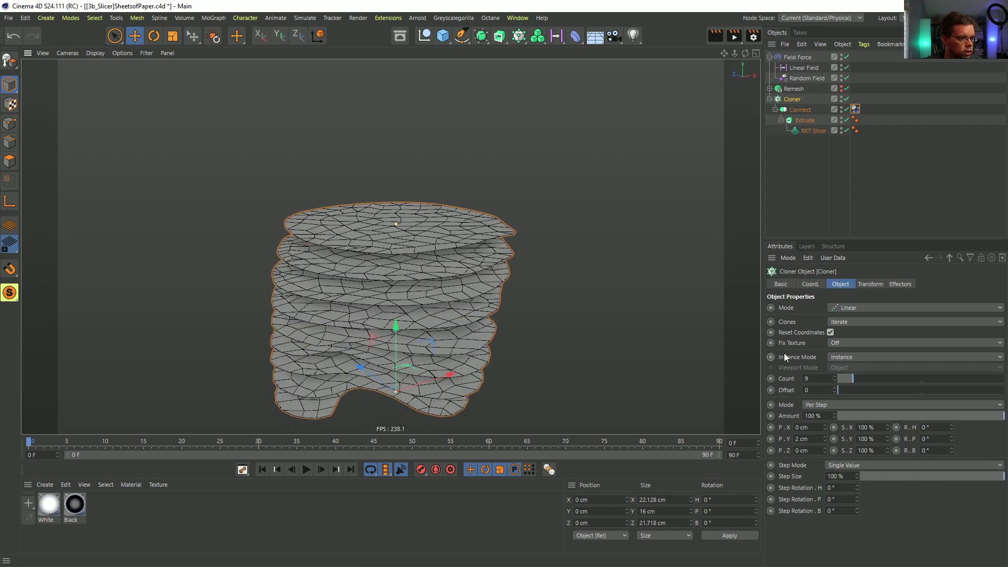
{"action": "scroll", "coordinate": [833, 376], "scroll_direction": "up", "scroll_amount": 4}
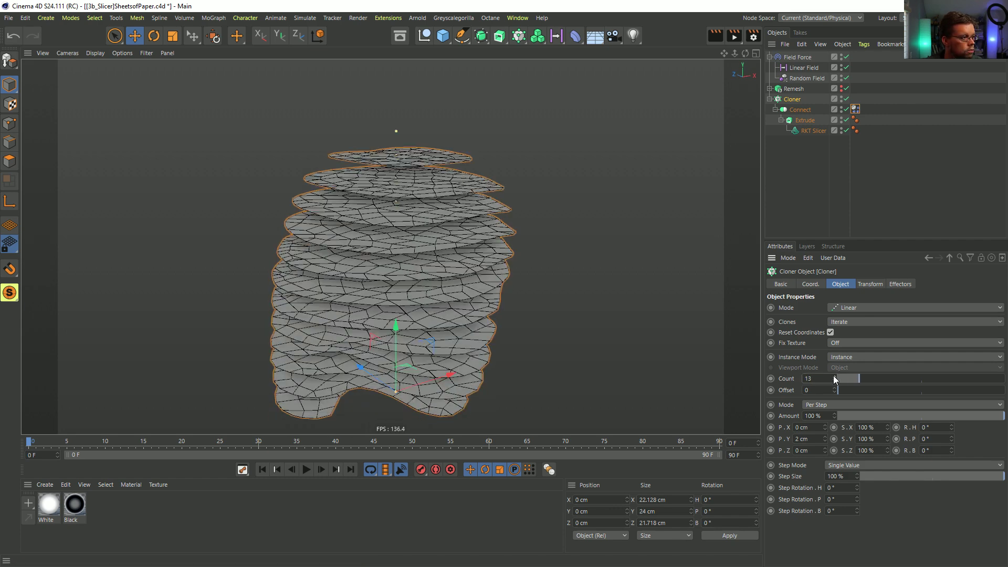
{"action": "scroll", "coordinate": [430, 306], "scroll_direction": "down", "scroll_amount": 4}
{"action": "left_click", "coordinate": [307, 470]}
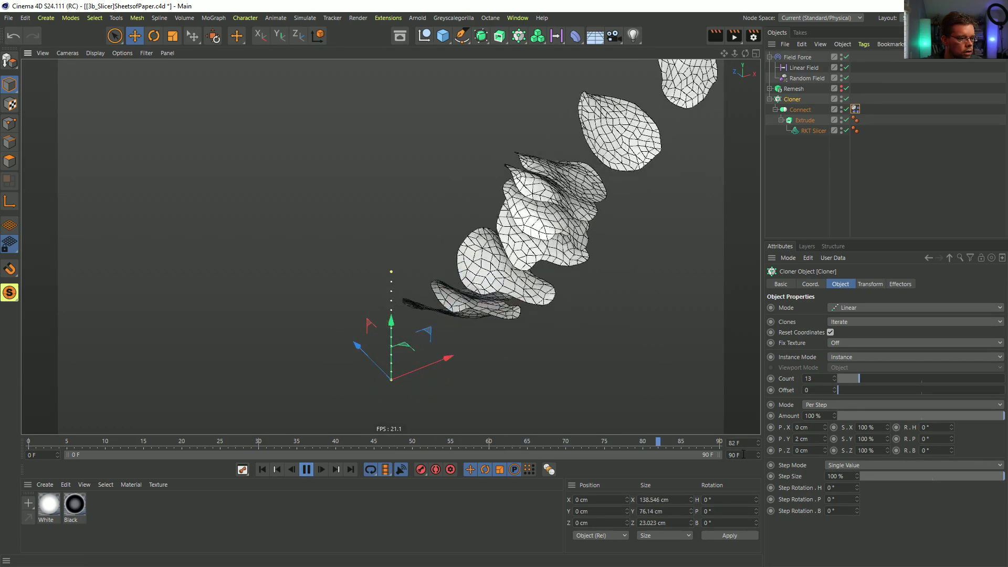
Step: Extend the timeline to 222 frames, replay the simulation from the first frame, and pause once the slices have floated away
{"action": "key", "text": "BackSpace"}
{"action": "type", "text": "222"}
{"action": "key", "text": "Return"}
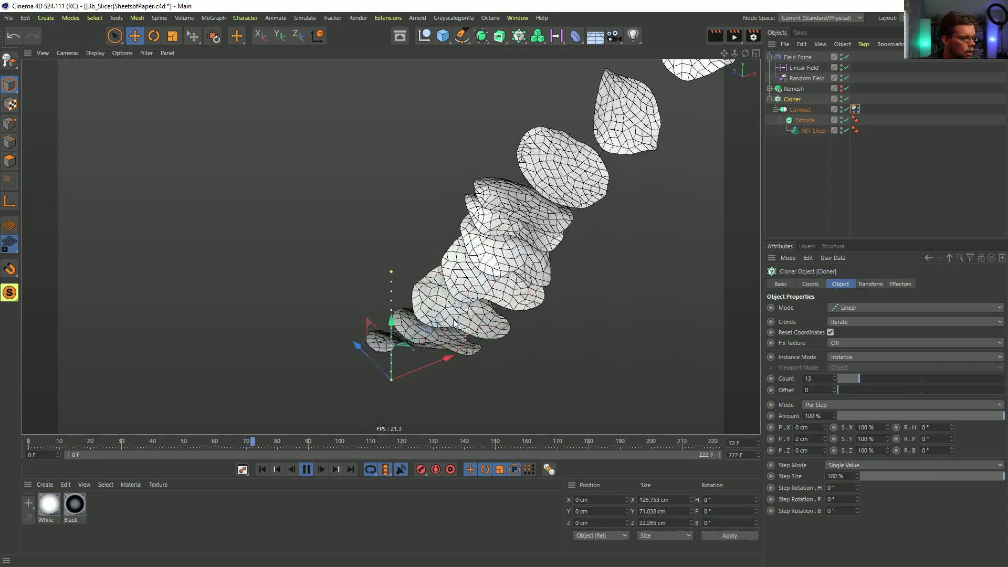
{"action": "left_click", "coordinate": [264, 471]}
{"action": "left_click", "coordinate": [310, 474]}
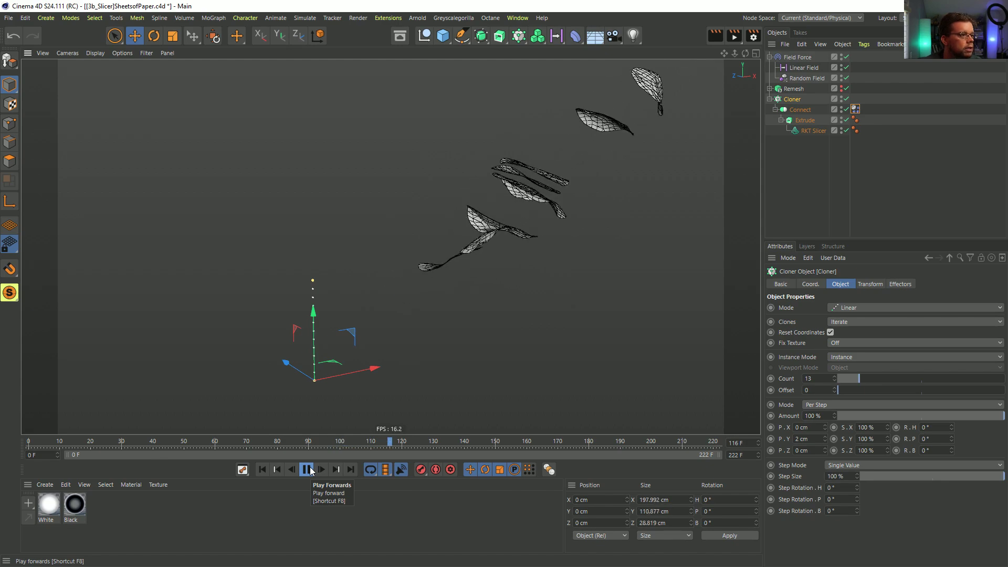
{"action": "left_click", "coordinate": [308, 469]}
Step: Examine the overlapping slices up close while advancing the simulation frame by frame to frame 138
{"action": "scroll", "coordinate": [535, 229], "scroll_direction": "up", "scroll_amount": 6}
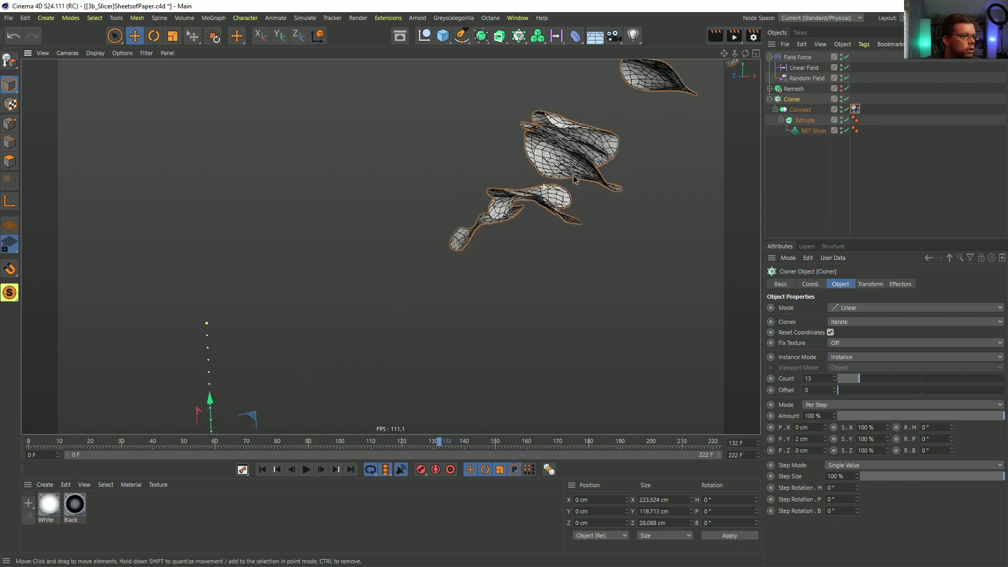
{"action": "scroll", "coordinate": [534, 228], "scroll_direction": "up", "scroll_amount": 10}
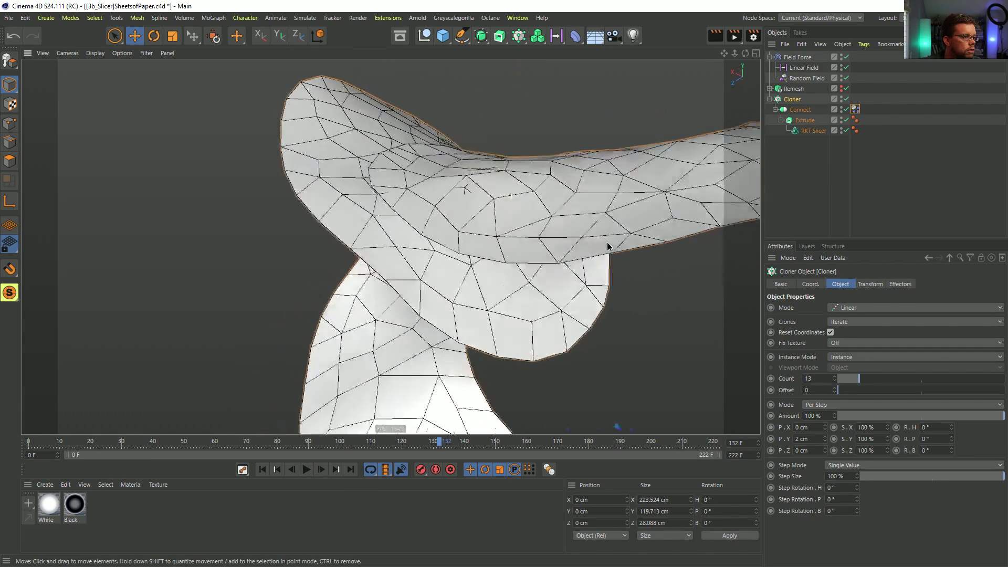
{"action": "scroll", "coordinate": [481, 252], "scroll_direction": "down", "scroll_amount": 5}
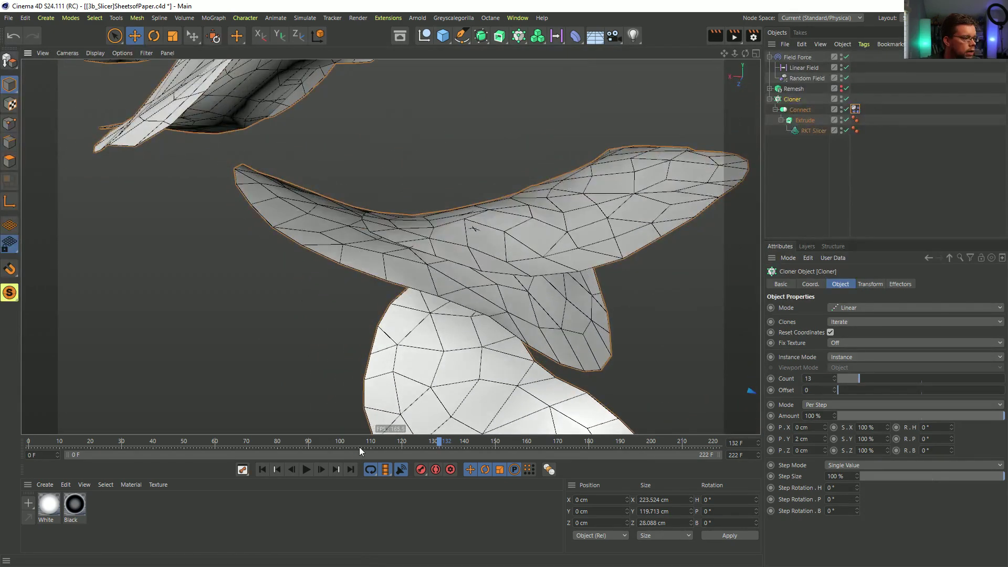
{"action": "left_click", "coordinate": [321, 470]}
{"action": "left_click", "coordinate": [322, 469]}
{"action": "left_click", "coordinate": [321, 470]}
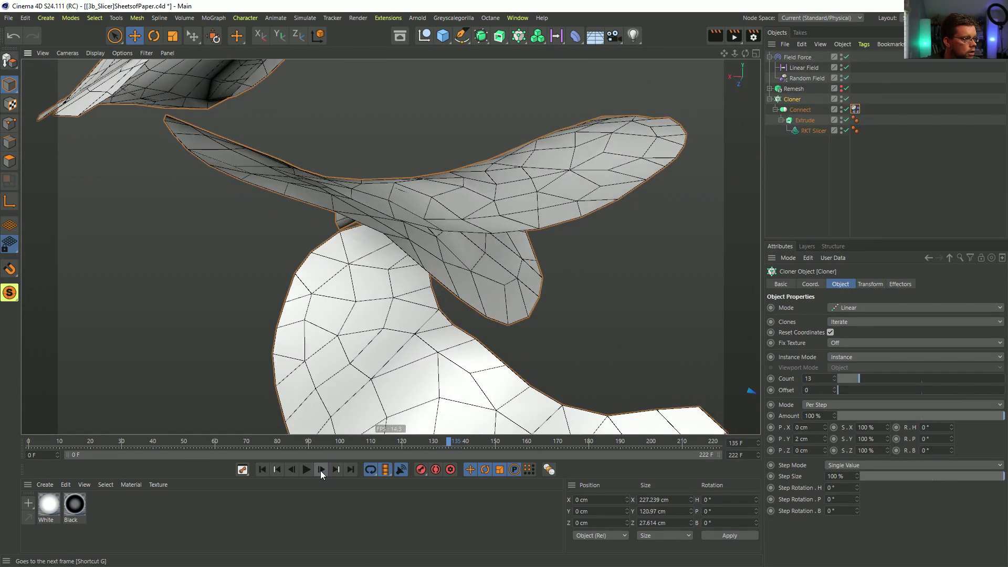
{"action": "left_click", "coordinate": [322, 469]}
{"action": "left_click", "coordinate": [321, 470]}
{"action": "left_click", "coordinate": [321, 470]}
{"action": "left_click_drag", "start_coordinate": [415, 221], "coordinate": [352, 221], "text": "alt"}
{"action": "scroll", "coordinate": [418, 214], "scroll_direction": "down", "scroll_amount": 10}
{"action": "mouse_move", "coordinate": [462, 212]}
{"action": "left_mouse_down", "text": "alt"}
{"action": "mouse_move", "coordinate": [417, 215]}
{"action": "mouse_move", "coordinate": [365, 274]}
{"action": "mouse_move", "coordinate": [451, 253]}
{"action": "mouse_move", "coordinate": [439, 262]}
{"action": "left_mouse_up", "text": "alt"}
{"action": "scroll", "coordinate": [438, 258], "scroll_direction": "up", "scroll_amount": 4}
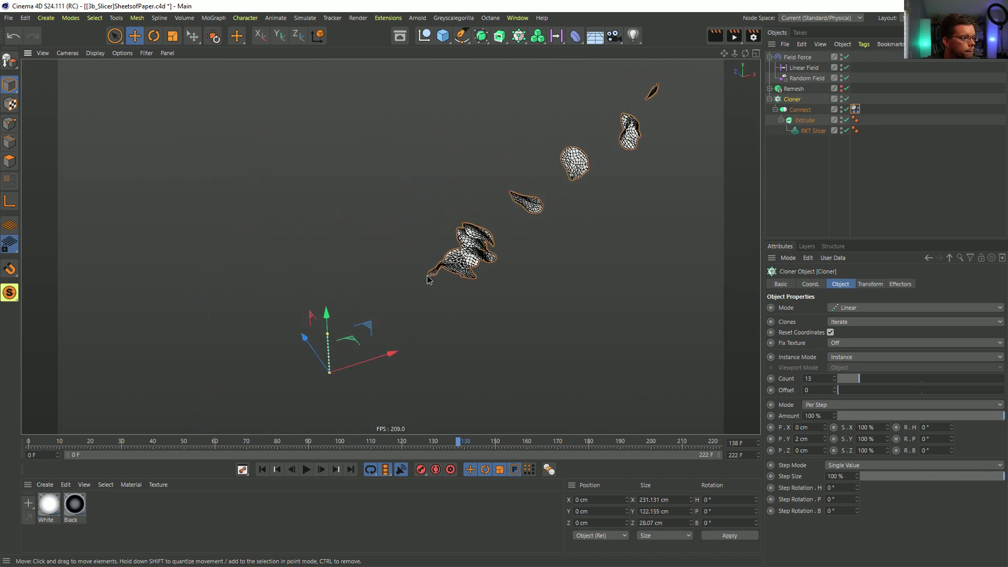
Step: Replay the simulation from the start with the mesh lines hidden, and return to the first frame
{"action": "left_click", "coordinate": [267, 471]}
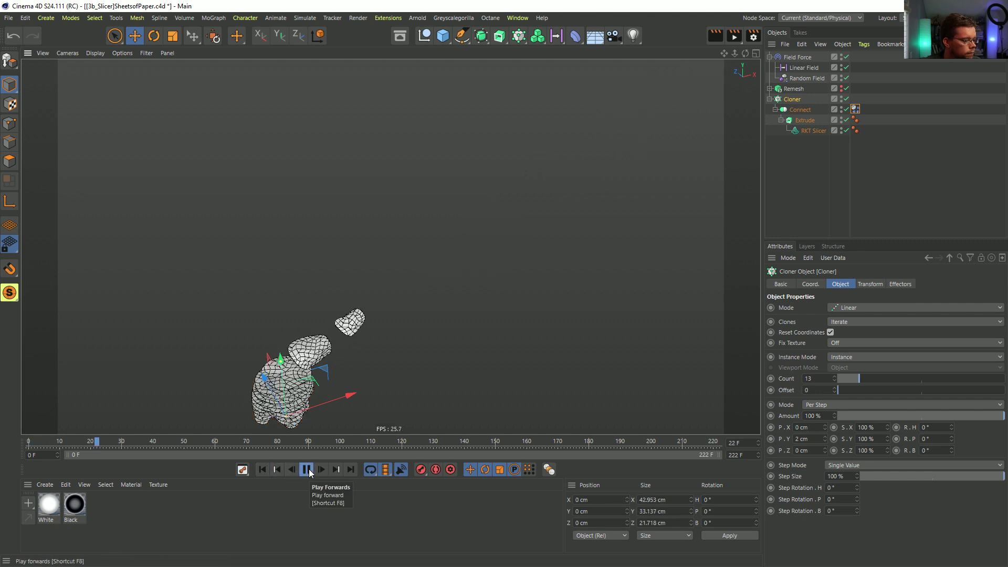
{"action": "middle_click_drag", "start_coordinate": [312, 370], "coordinate": [407, 287], "text": "alt"}
{"action": "right_click_drag", "start_coordinate": [419, 286], "coordinate": [460, 281], "text": "alt"}
{"action": "middle_click_drag", "start_coordinate": [389, 247], "coordinate": [346, 299], "text": "alt"}
{"action": "left_click", "coordinate": [306, 469]}
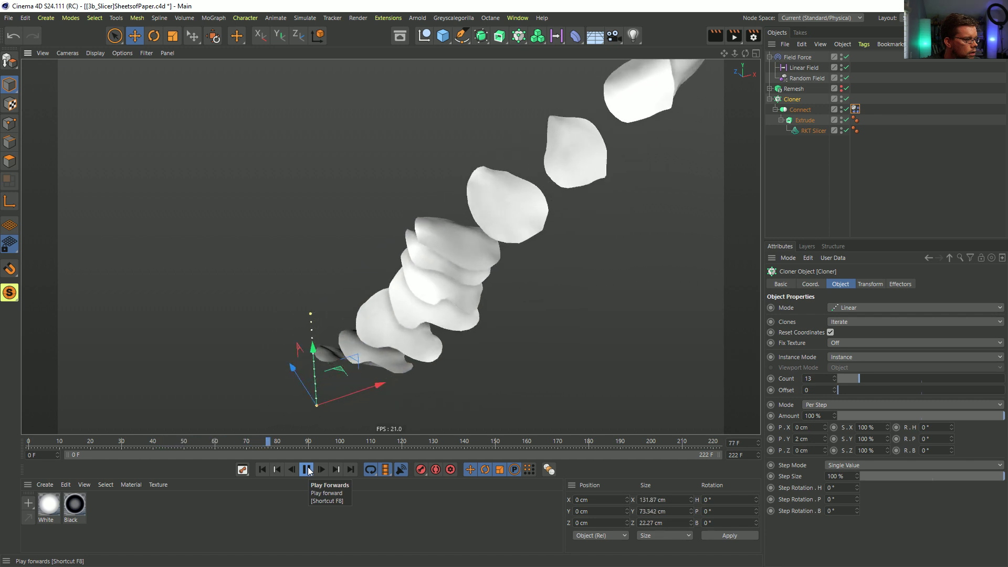
{"action": "left_click", "coordinate": [307, 469]}
{"action": "left_click", "coordinate": [263, 470]}
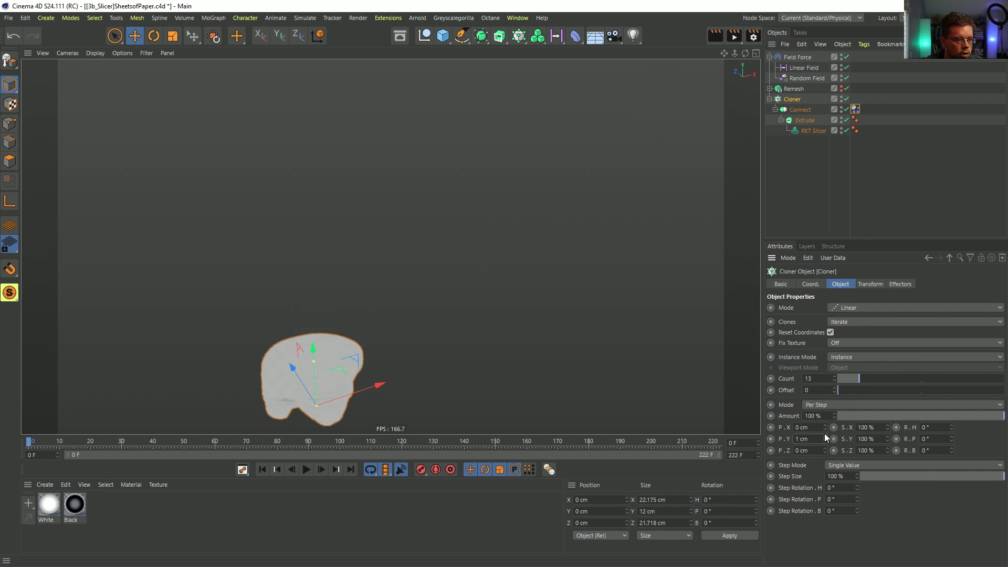
Step: Set the Cloner's P.Y spacing to 1 cm and its count to 24, play the simulation, and return to the first frame
{"action": "left_click_drag", "start_coordinate": [833, 375], "coordinate": [835, 380]}
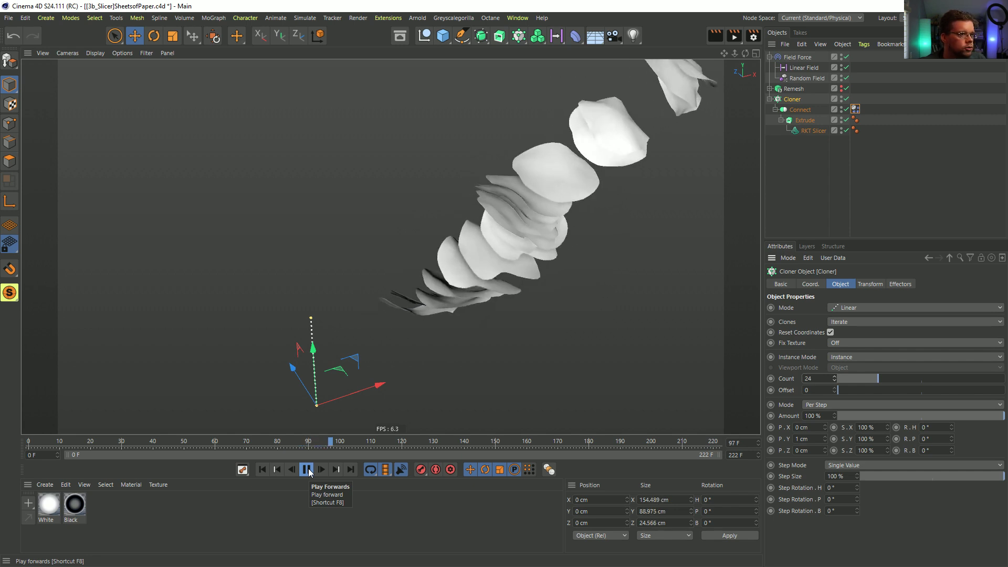
{"action": "left_click", "coordinate": [307, 469]}
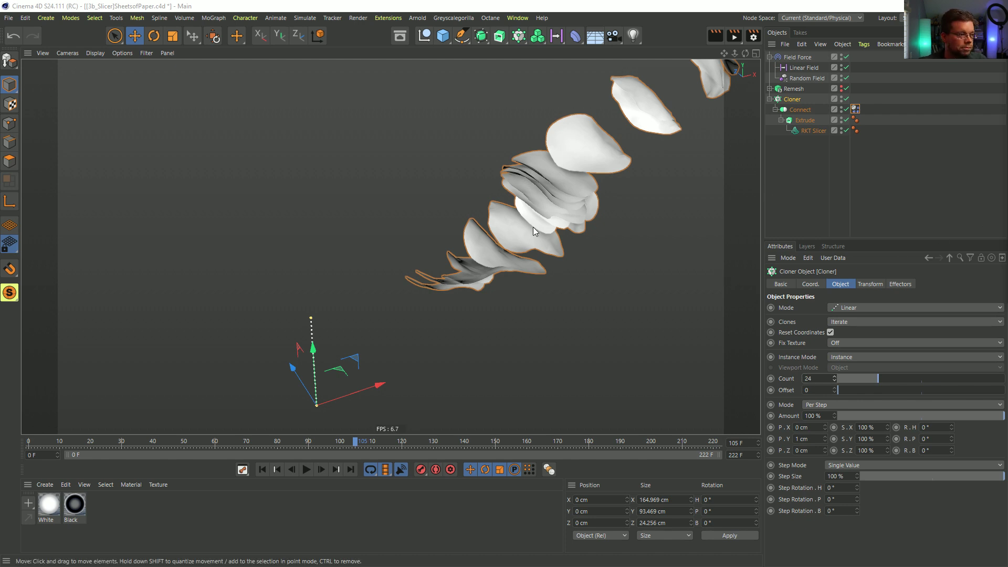
{"action": "left_click", "coordinate": [262, 470]}
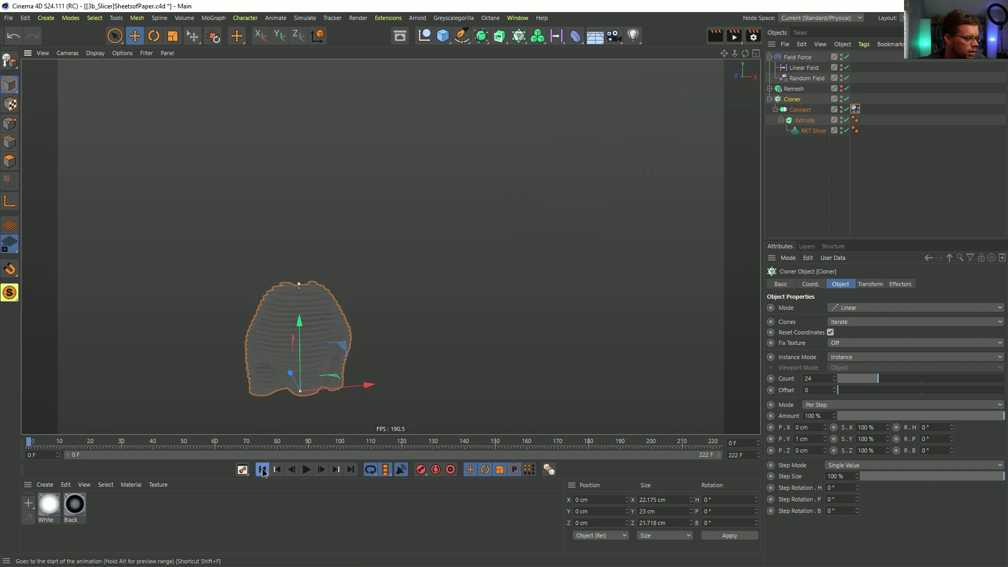
Step: Set the Cloner's P.Y spacing to 0.7 cm and its count to 33 so the slices cover the full head
{"action": "right_click_drag", "start_coordinate": [324, 357], "coordinate": [353, 336], "text": "alt"}
{"action": "middle_click_drag", "start_coordinate": [353, 336], "coordinate": [448, 275], "text": "alt"}
{"action": "left_click_drag", "start_coordinate": [443, 263], "coordinate": [508, 311], "text": "alt"}
{"action": "left_click_drag", "start_coordinate": [435, 309], "coordinate": [396, 420], "text": "alt"}
{"action": "left_click_drag", "start_coordinate": [482, 426], "coordinate": [428, 275], "text": "alt"}
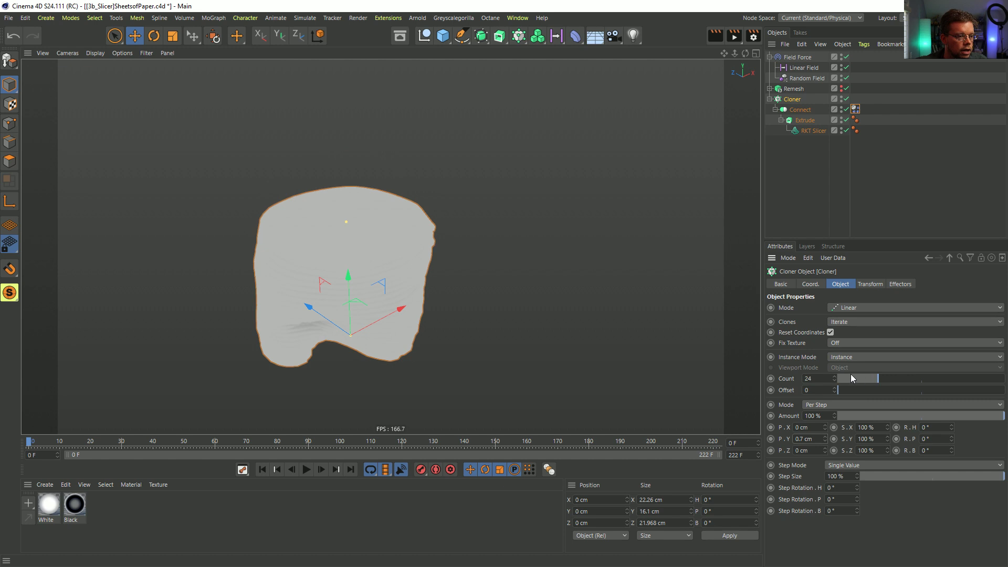
{"action": "left_click", "coordinate": [835, 376]}
{"action": "left_click", "coordinate": [835, 376]}
{"action": "left_click", "coordinate": [835, 376]}
{"action": "left_click", "coordinate": [835, 377]}
{"action": "left_click", "coordinate": [835, 377]}
{"action": "left_click", "coordinate": [835, 376]}
{"action": "left_click", "coordinate": [835, 376]}
{"action": "left_click", "coordinate": [835, 376]}
{"action": "scroll", "coordinate": [360, 244], "scroll_direction": "down", "scroll_amount": 3}
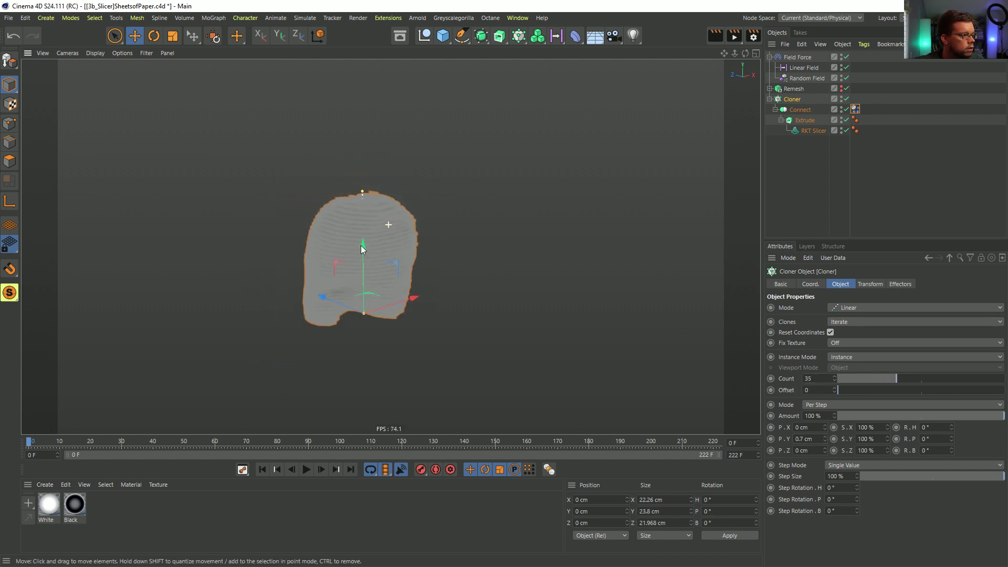
{"action": "middle_click_drag", "start_coordinate": [379, 242], "coordinate": [351, 258]}
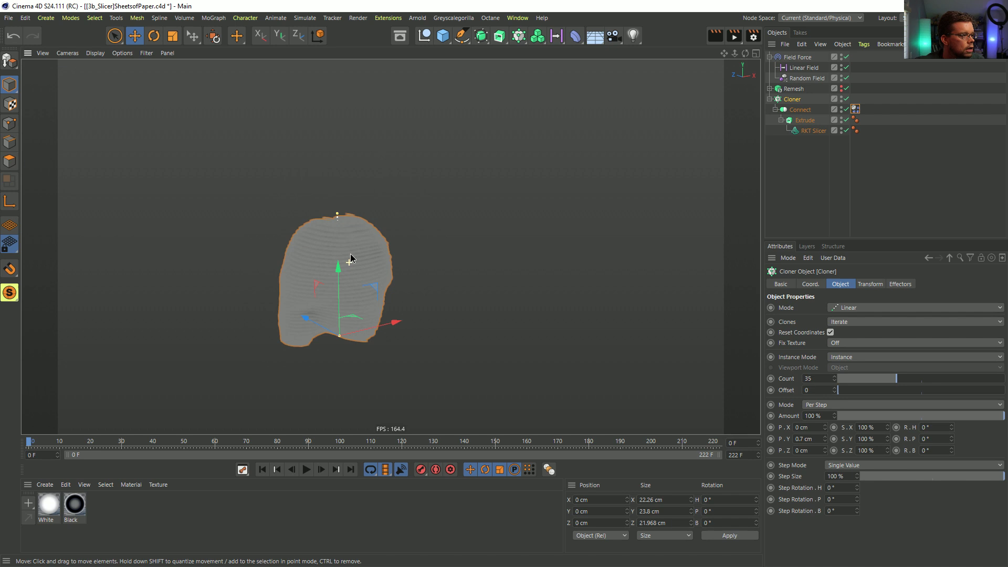
{"action": "left_click", "coordinate": [835, 381]}
{"action": "left_click", "coordinate": [834, 381]}
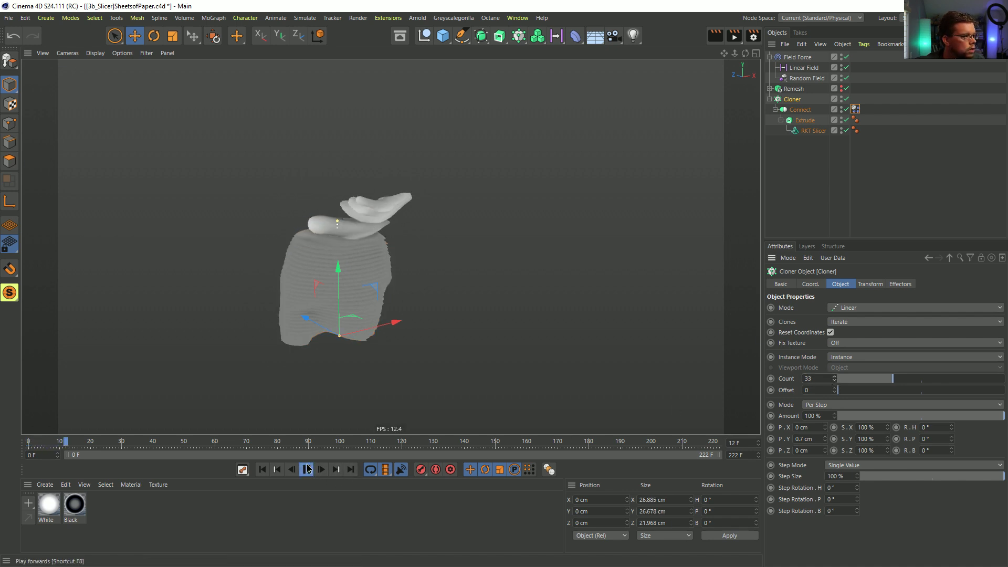
Step: Set the Linear Field's Y position key at frame 0 to 22 cm and switch both of its keys to Linear interpolation
{"action": "left_click", "coordinate": [803, 69]}
{"action": "left_click", "coordinate": [30, 446]}
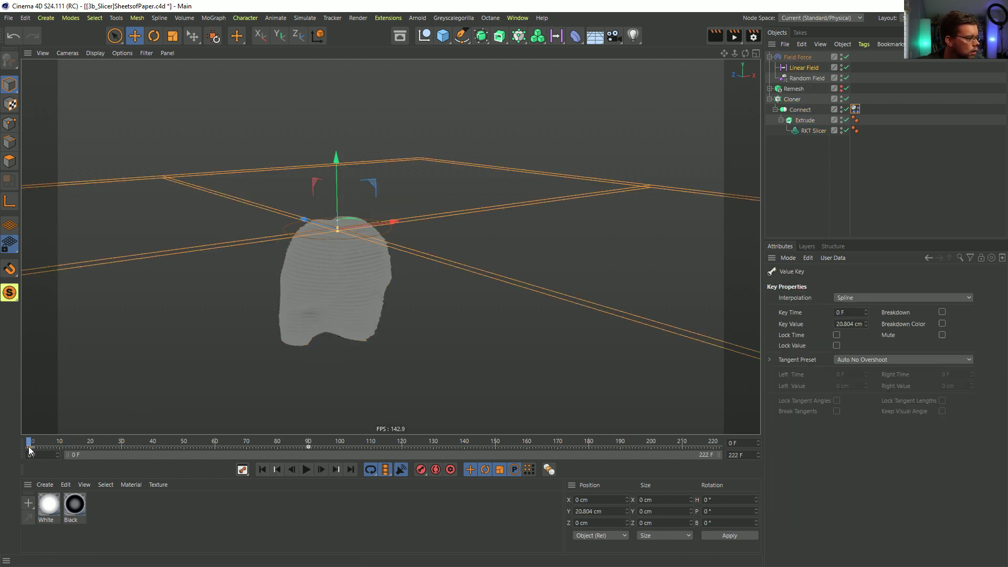
{"action": "double_click", "coordinate": [840, 324]}
{"action": "type", "text": "22"}
{"action": "key", "text": "Return"}
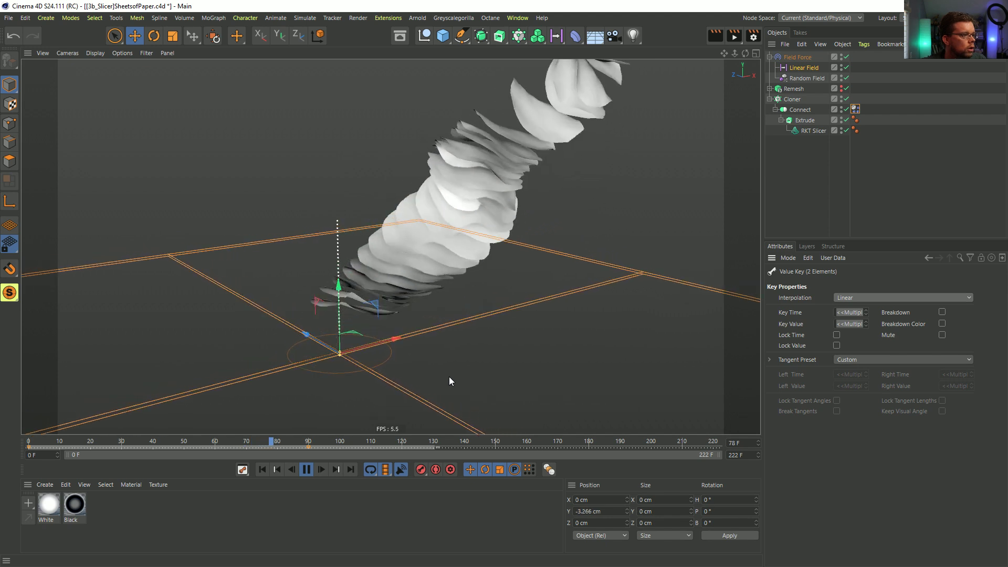
Step: Replay the simulation from the first frame, pausing and stepping along the way, to examine how the slices peel off the head
{"action": "left_click", "coordinate": [305, 469]}
{"action": "left_click_drag", "start_coordinate": [539, 137], "coordinate": [367, 265], "text": "alt"}
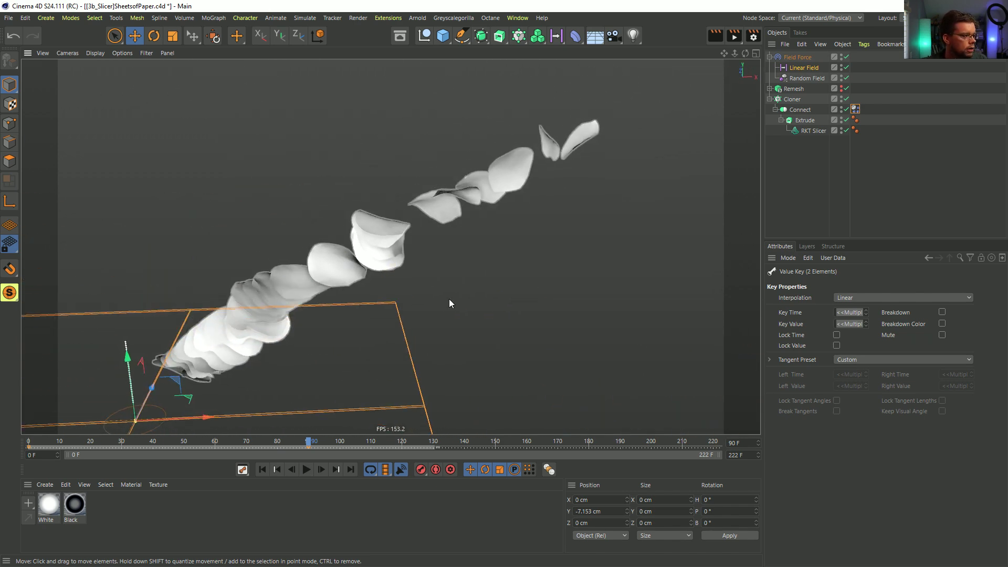
{"action": "left_click", "coordinate": [262, 470]}
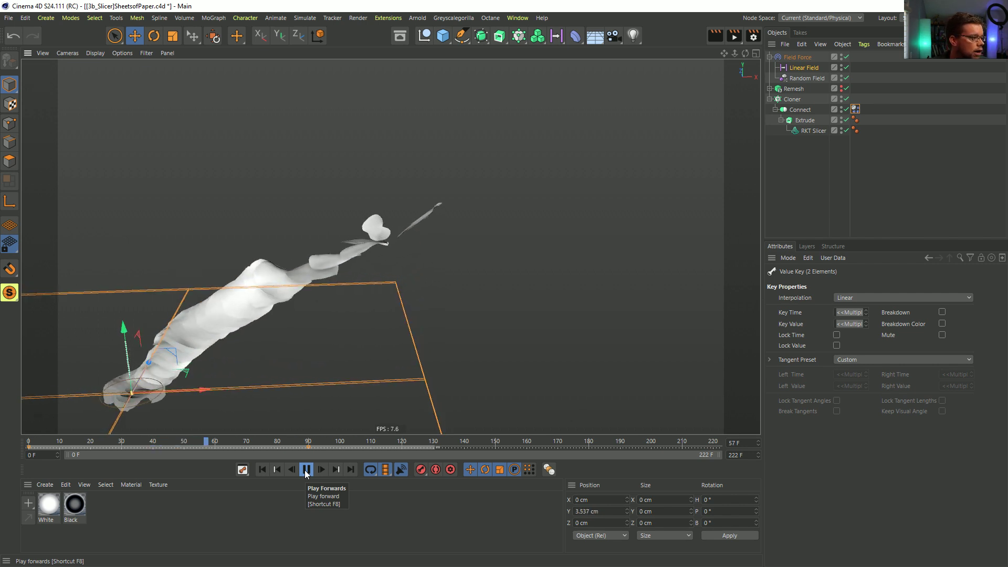
{"action": "left_click", "coordinate": [307, 473]}
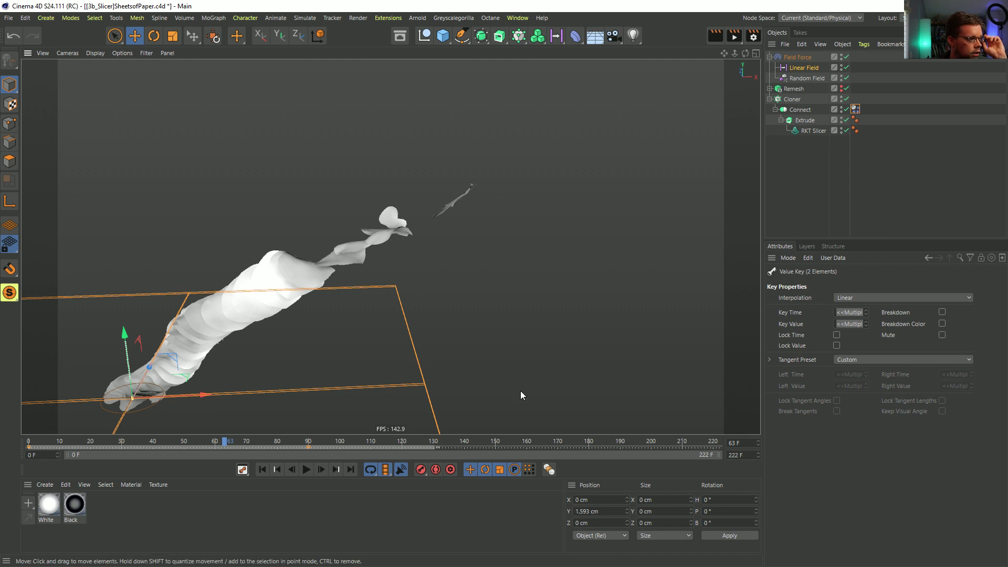
{"action": "left_click", "coordinate": [323, 471]}
{"action": "left_click", "coordinate": [305, 471]}
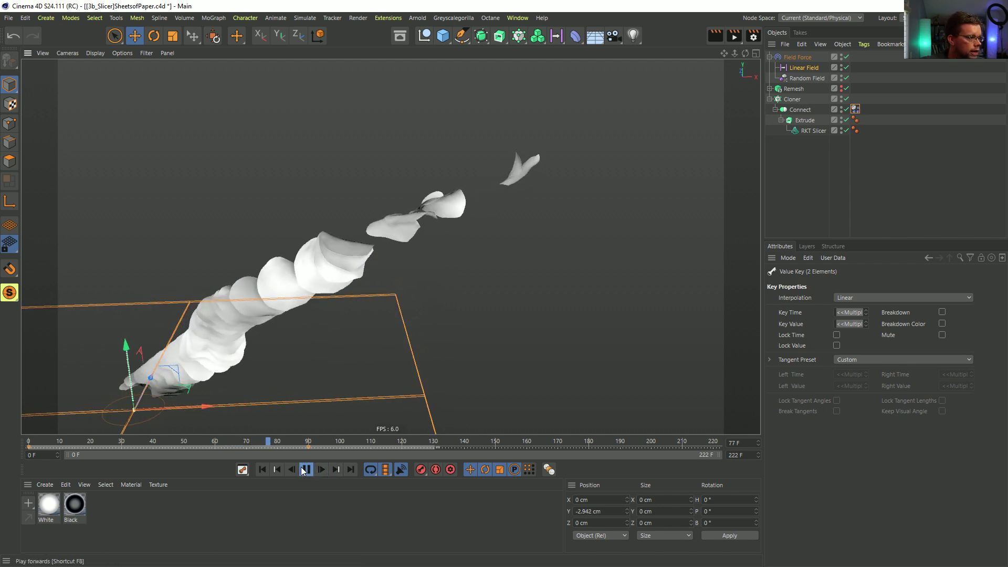
{"action": "left_click", "coordinate": [305, 470]}
{"action": "middle_click_drag", "start_coordinate": [481, 271], "coordinate": [527, 209], "text": "alt"}
{"action": "right_click_drag", "start_coordinate": [526, 209], "coordinate": [481, 223], "text": "alt"}
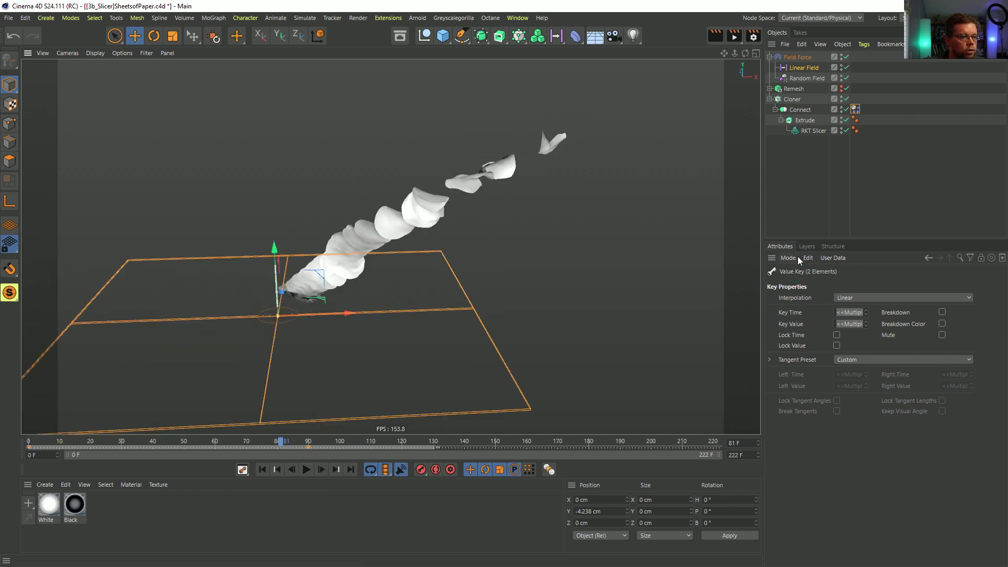
Step: Set the project's dynamics gravity to 1000 cm, disable the Field Force, and continue the simulation to frame 102
{"action": "key", "text": "ctrl+d"}
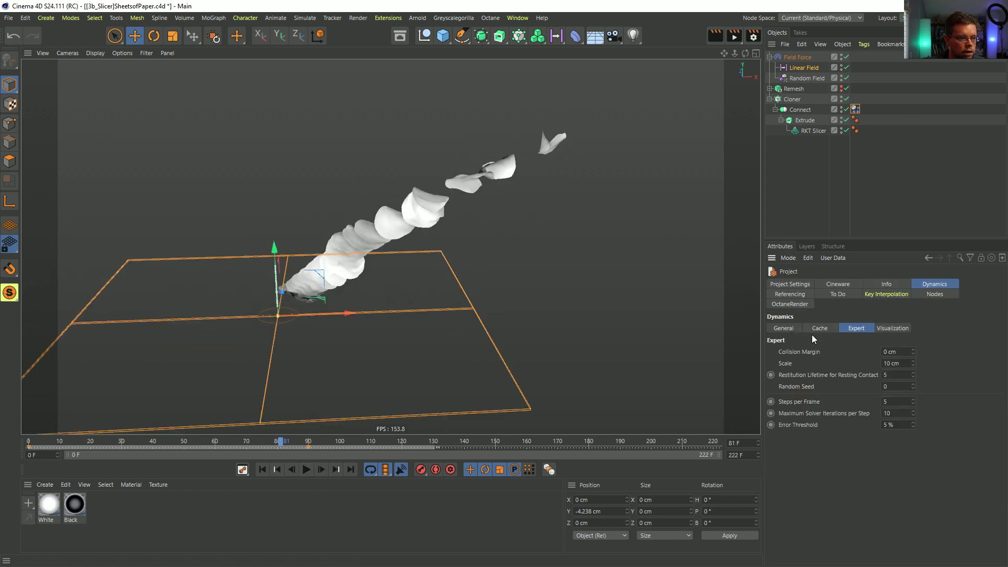
{"action": "left_click", "coordinate": [309, 474]}
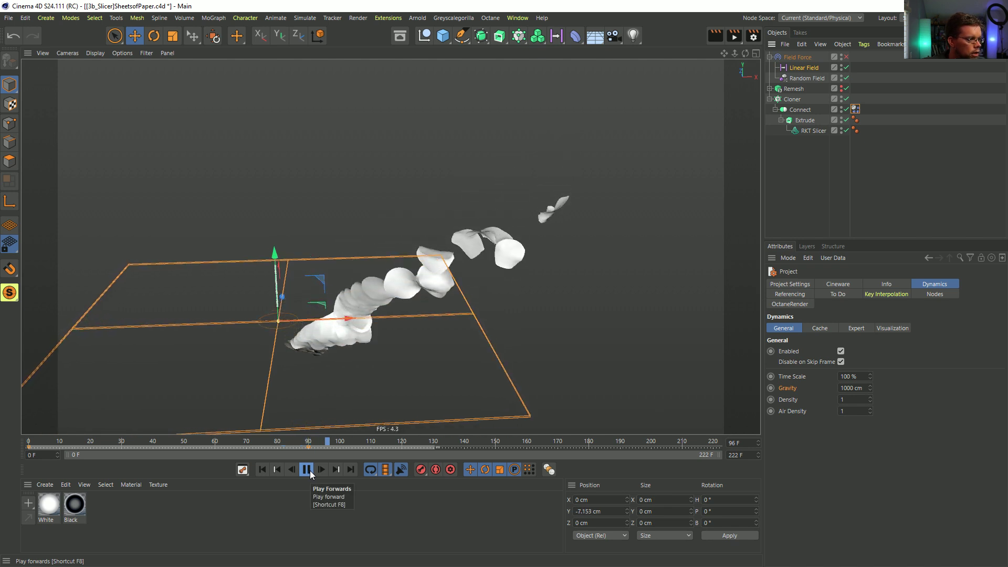
{"action": "left_click", "coordinate": [306, 469]}
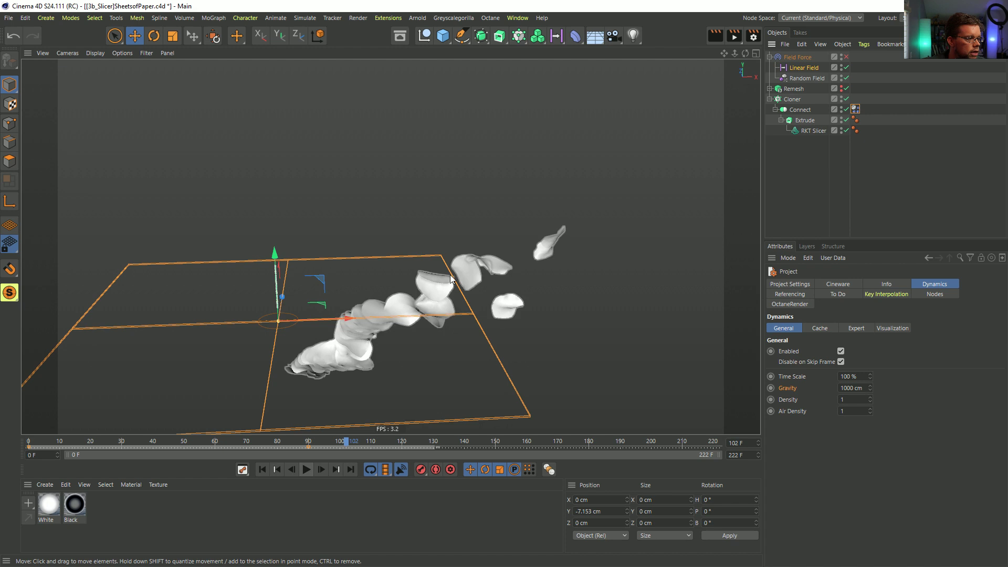
{"action": "scroll", "coordinate": [451, 280], "scroll_direction": "up", "scroll_amount": 4}
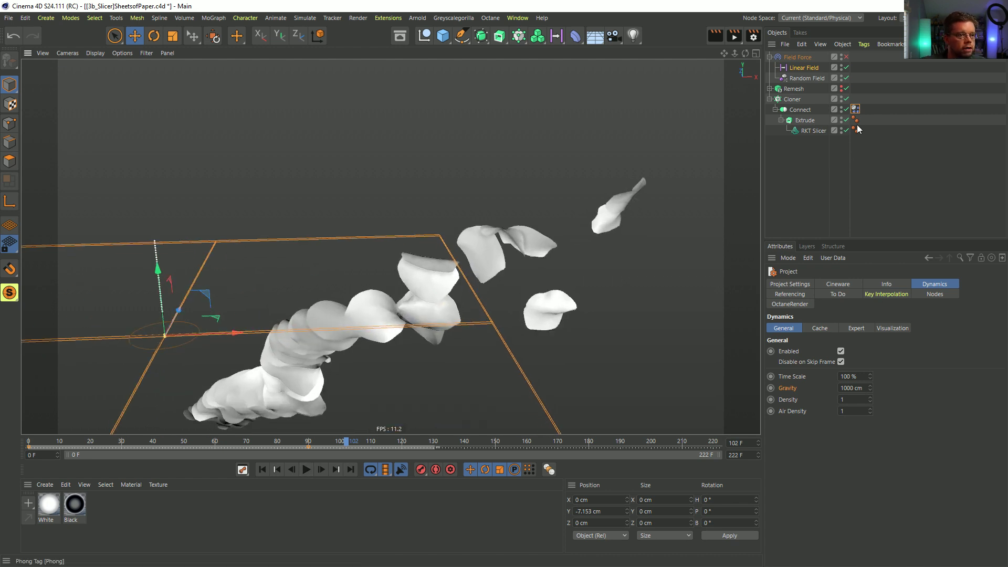
Step: Set the aerodynamic Lift of the Connect's Dynamics Body to 25 %
{"action": "left_click", "coordinate": [856, 121]}
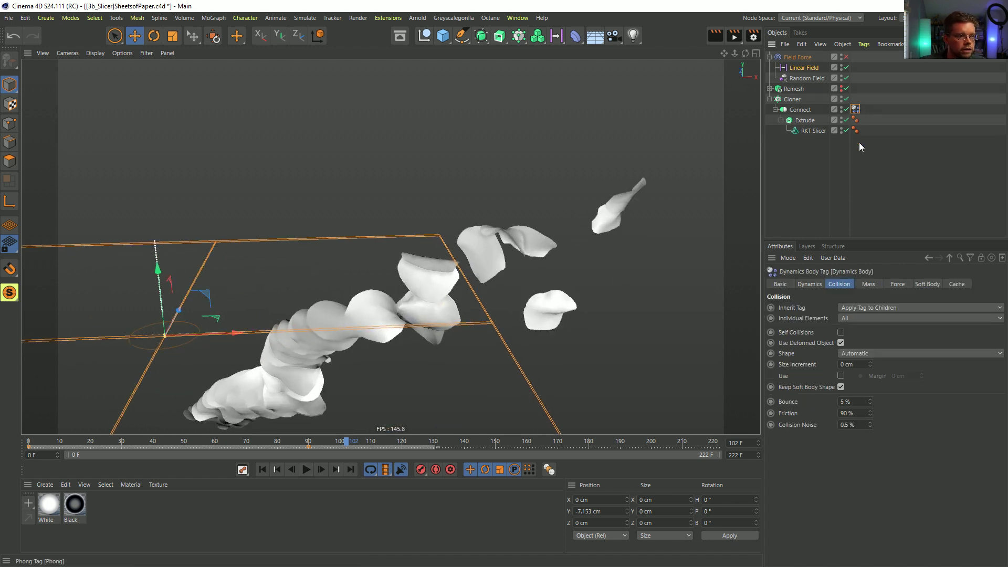
{"action": "left_click", "coordinate": [871, 285]}
{"action": "left_click", "coordinate": [899, 285]}
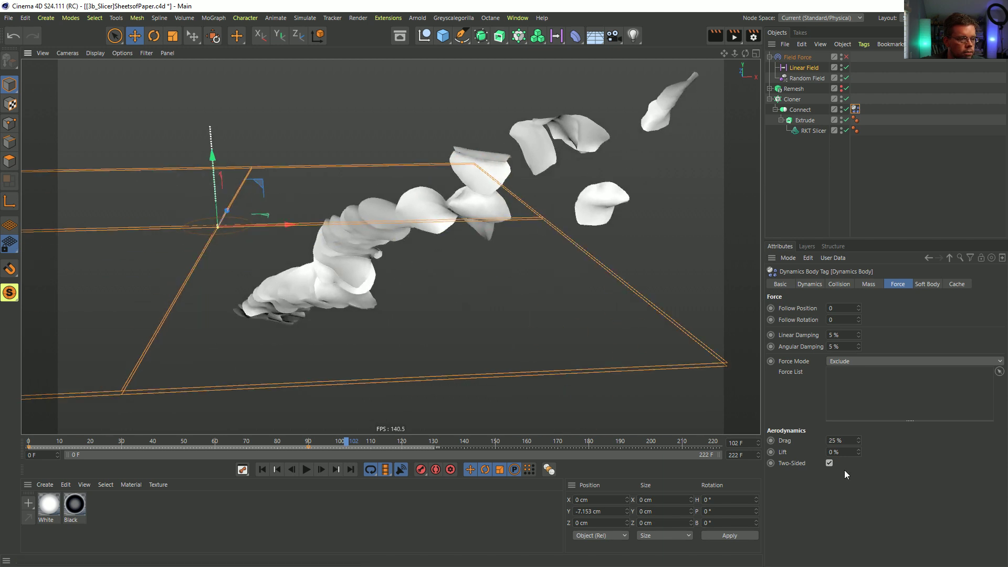
Step: Continue the simulation from frame 102 to frame 142, pausing along the way to examine how the slices fall from several angles
{"action": "left_click", "coordinate": [309, 469]}
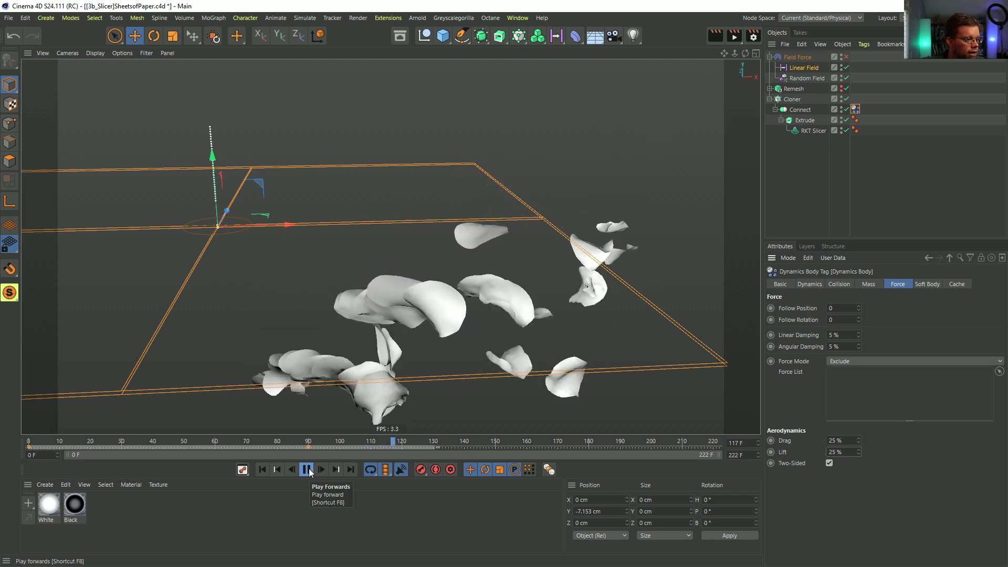
{"action": "left_click", "coordinate": [309, 470]}
{"action": "left_click_drag", "start_coordinate": [560, 312], "coordinate": [461, 284], "text": "alt"}
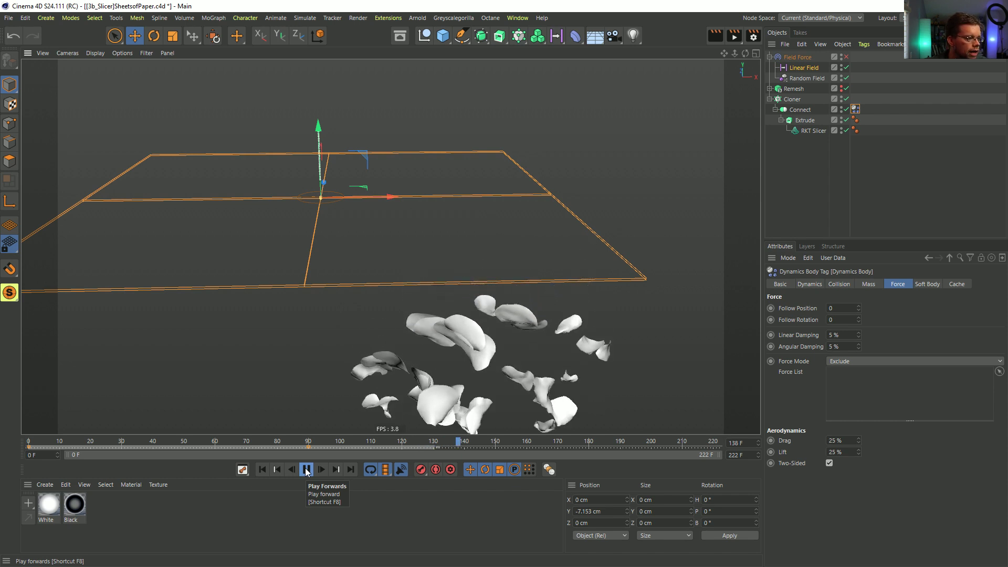
{"action": "left_click", "coordinate": [306, 469]}
{"action": "middle_click_drag", "start_coordinate": [452, 321], "coordinate": [451, 228], "text": "alt"}
{"action": "left_click_drag", "start_coordinate": [496, 271], "coordinate": [557, 281], "text": "alt"}
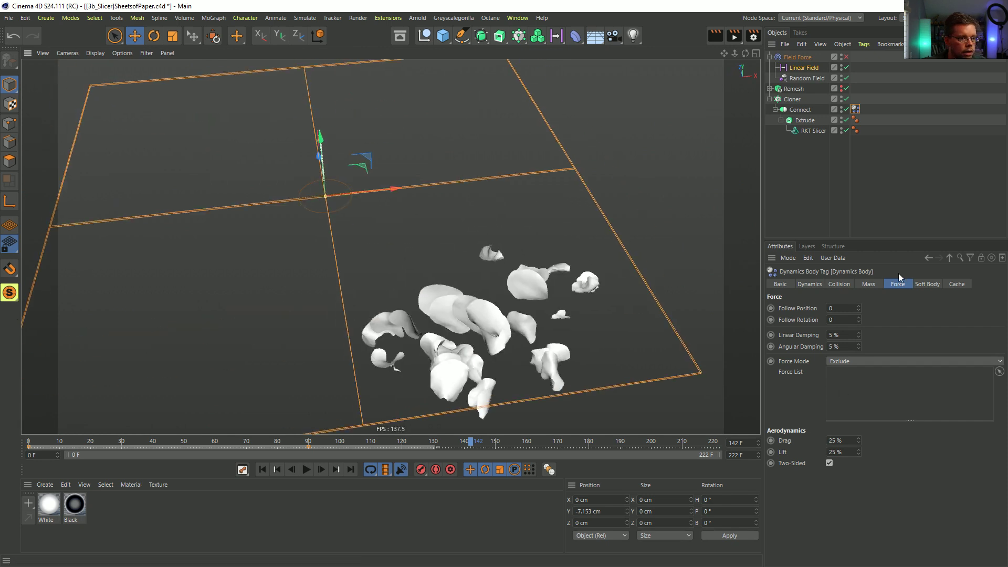
Step: Re-enable the Field Force and set the project's dynamics gravity to 0 cm
{"action": "left_click", "coordinate": [867, 286]}
{"action": "left_click", "coordinate": [847, 285]}
{"action": "left_click", "coordinate": [925, 284]}
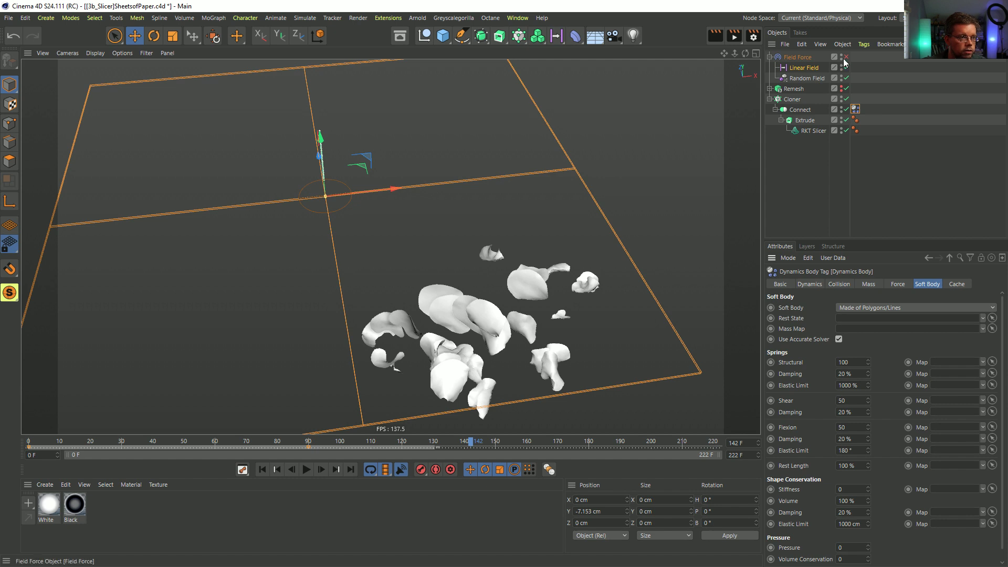
{"action": "key", "text": "ctrl+d"}
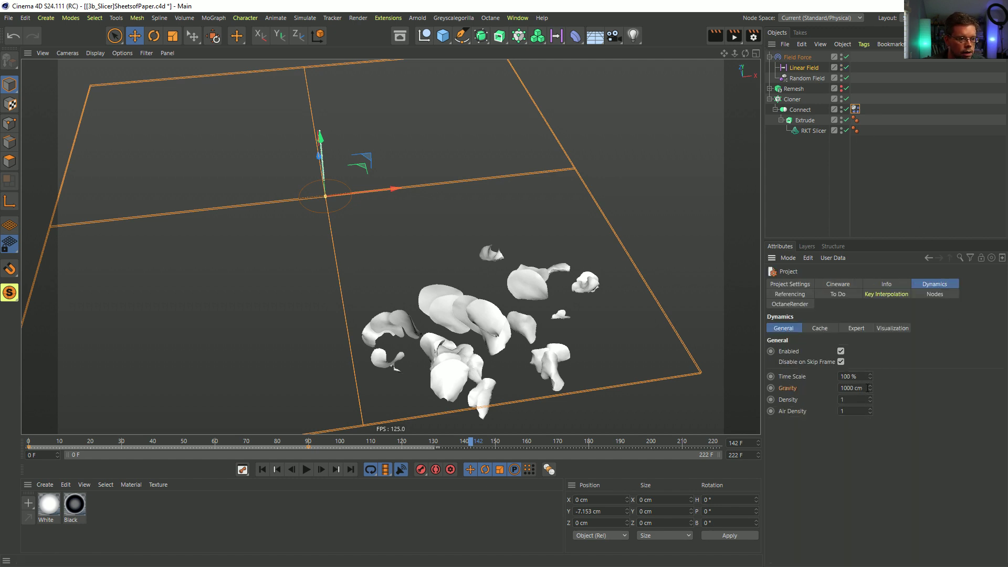
Step: Replay the simulation from the first frame to frame 86 to examine the slices' drift, and return to frame 0
{"action": "left_click", "coordinate": [261, 471]}
{"action": "middle_click_drag", "start_coordinate": [345, 203], "coordinate": [390, 288], "text": "alt"}
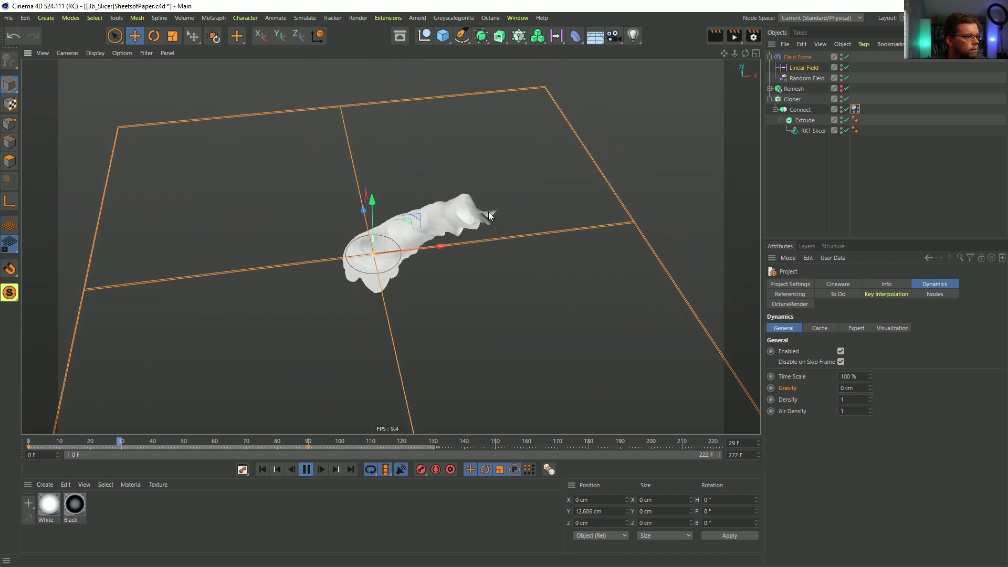
{"action": "left_click_drag", "start_coordinate": [506, 187], "coordinate": [513, 181], "text": "alt"}
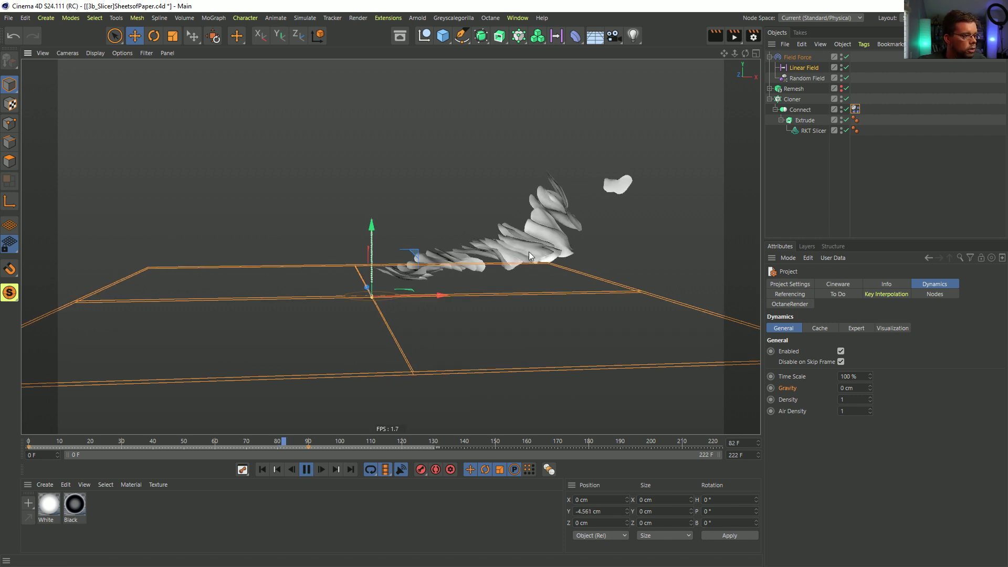
{"action": "left_click", "coordinate": [307, 469]}
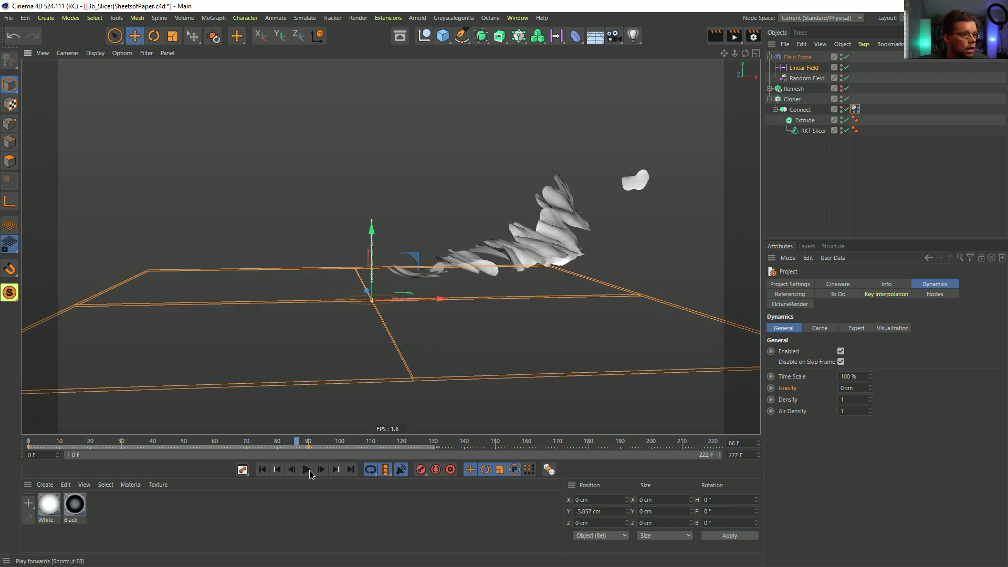
{"action": "left_click", "coordinate": [262, 469]}
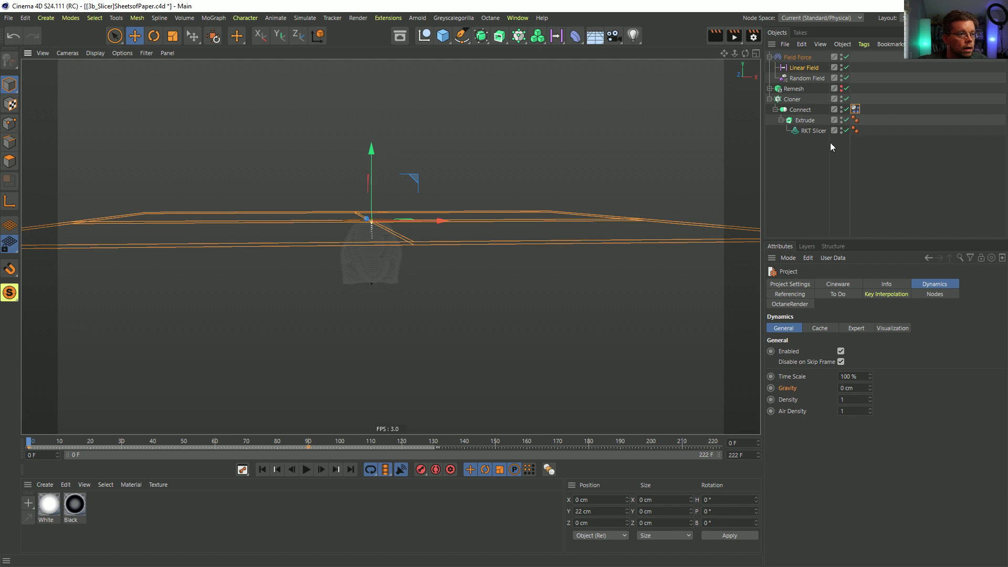
Step: Duplicate the Field Force with its fields and name the copy X- and the original X+
{"action": "left_click", "coordinate": [775, 110]}
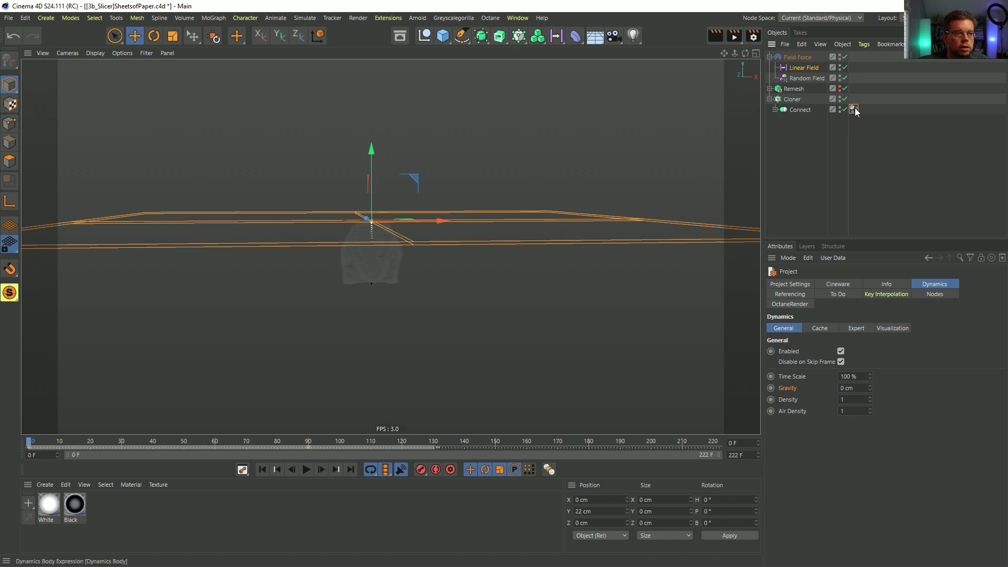
{"action": "left_click", "coordinate": [793, 58]}
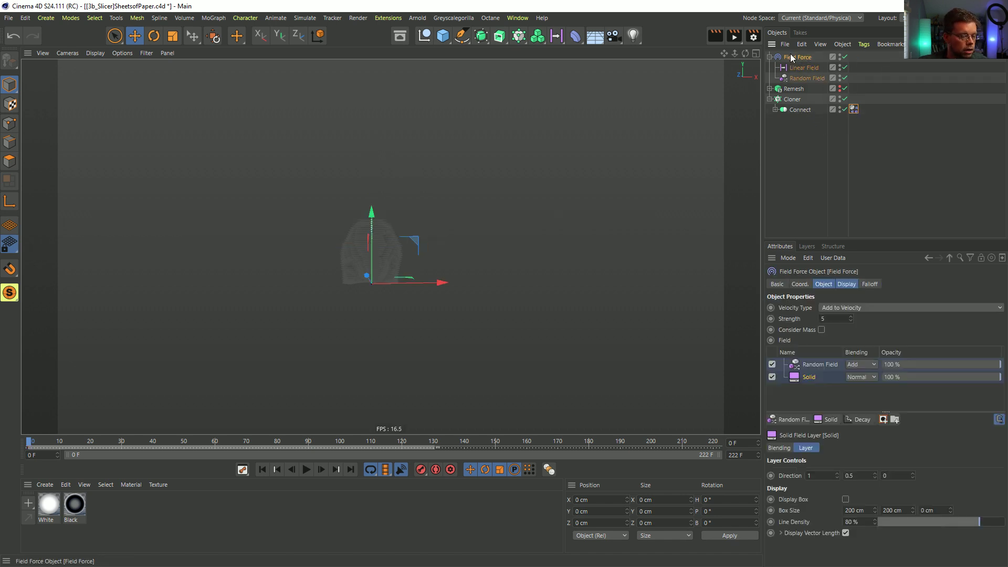
{"action": "key", "text": "ctrl+c"}
{"action": "key", "text": "ctrl+v"}
{"action": "double_click", "coordinate": [802, 58]}
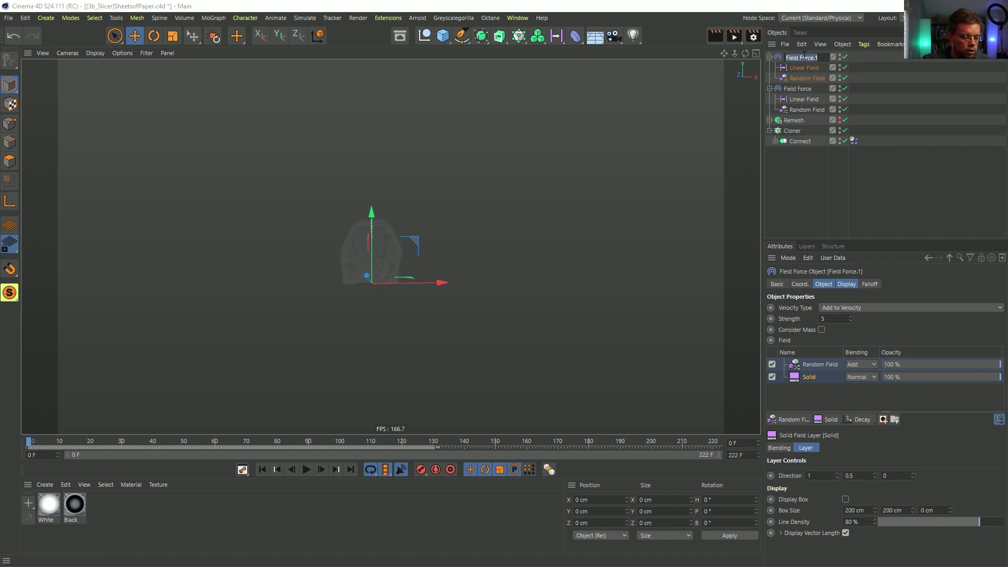
{"action": "type", "text": "X"}
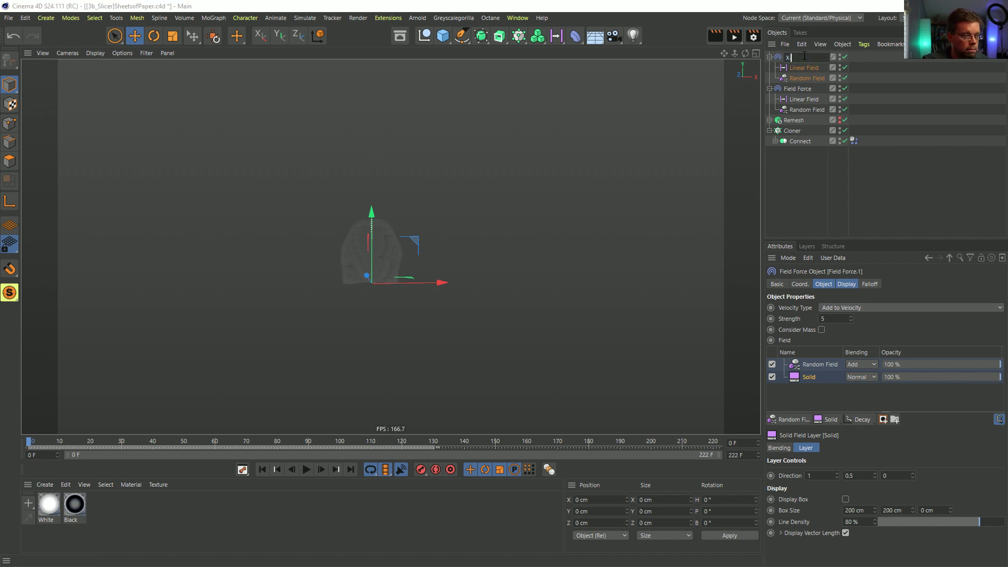
{"action": "key", "text": "Down"}
{"action": "key", "text": "Down"}
{"action": "key", "text": "Down"}
{"action": "type", "text": "X"}
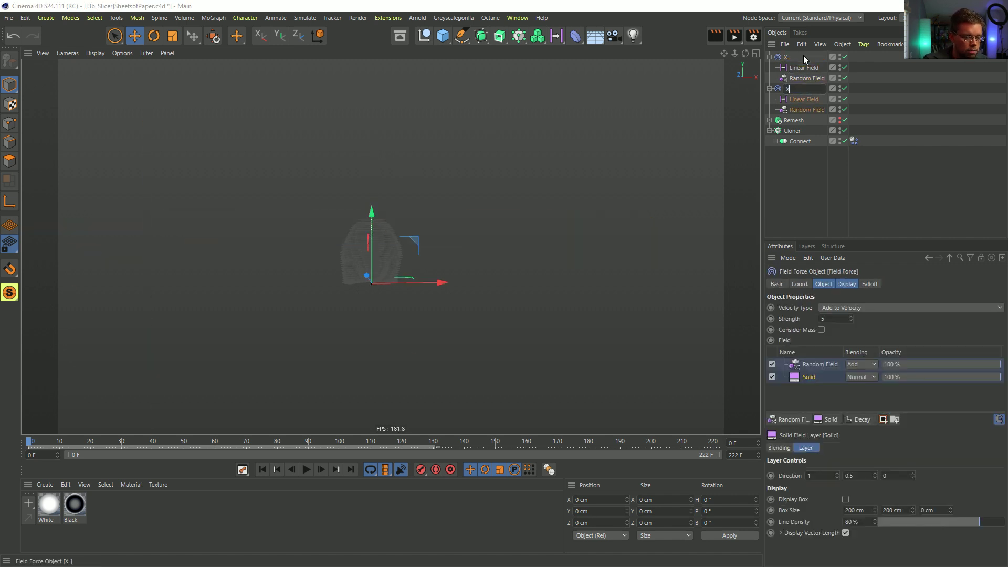
{"action": "type", "text": "+"}
{"action": "key", "text": "Return"}
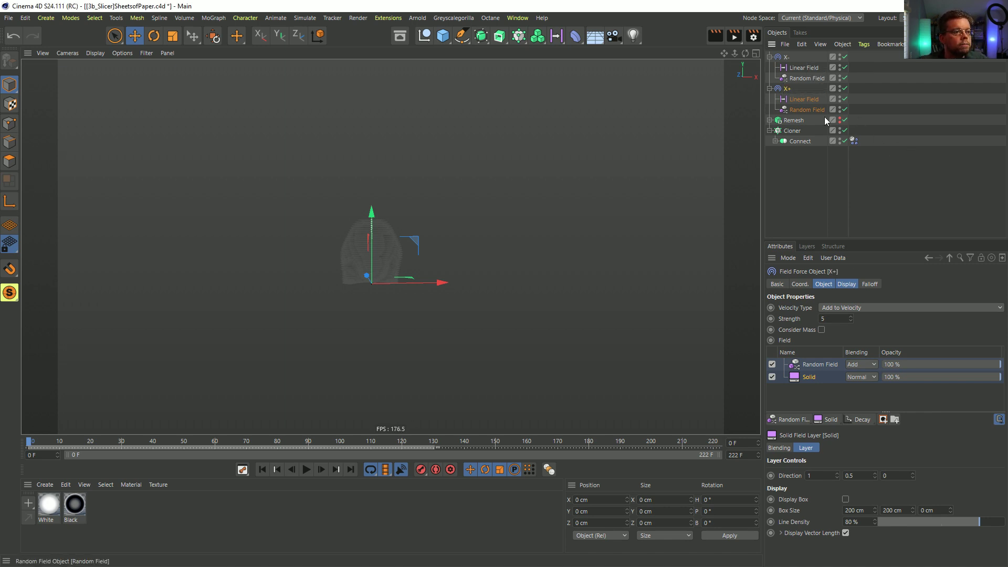
Step: Set the Force Mode of the Connect's Dynamics Body to Include and add the X+ force to its Force List
{"action": "left_click", "coordinate": [854, 142]}
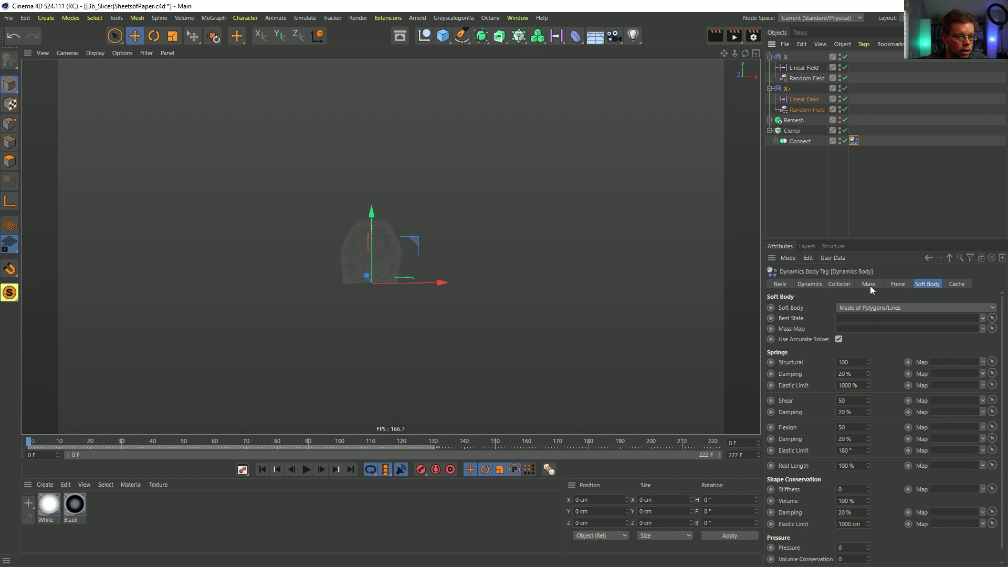
{"action": "left_click", "coordinate": [896, 284]}
{"action": "left_click", "coordinate": [838, 362]}
{"action": "left_click", "coordinate": [840, 373]}
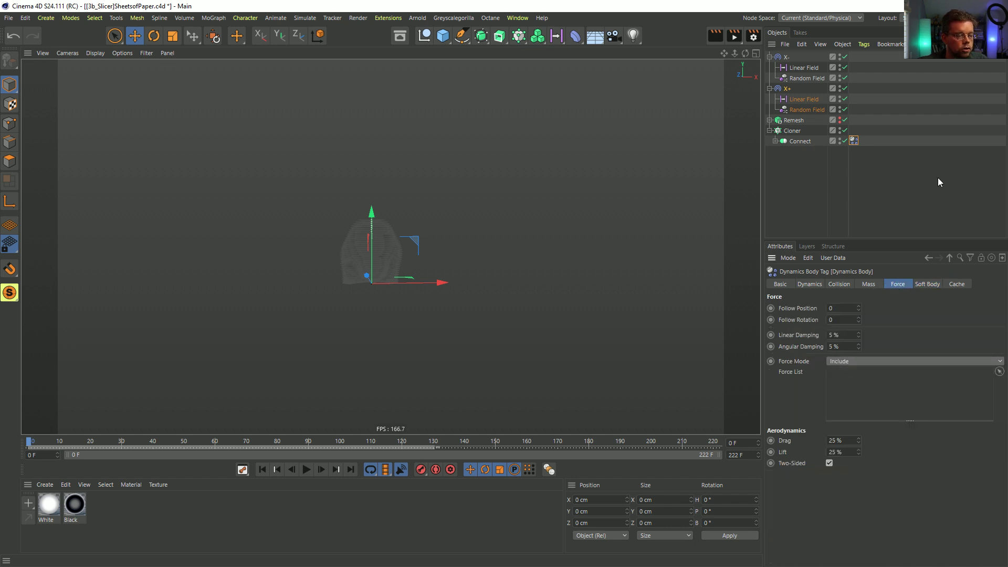
{"action": "left_click_drag", "start_coordinate": [786, 87], "coordinate": [851, 326]}
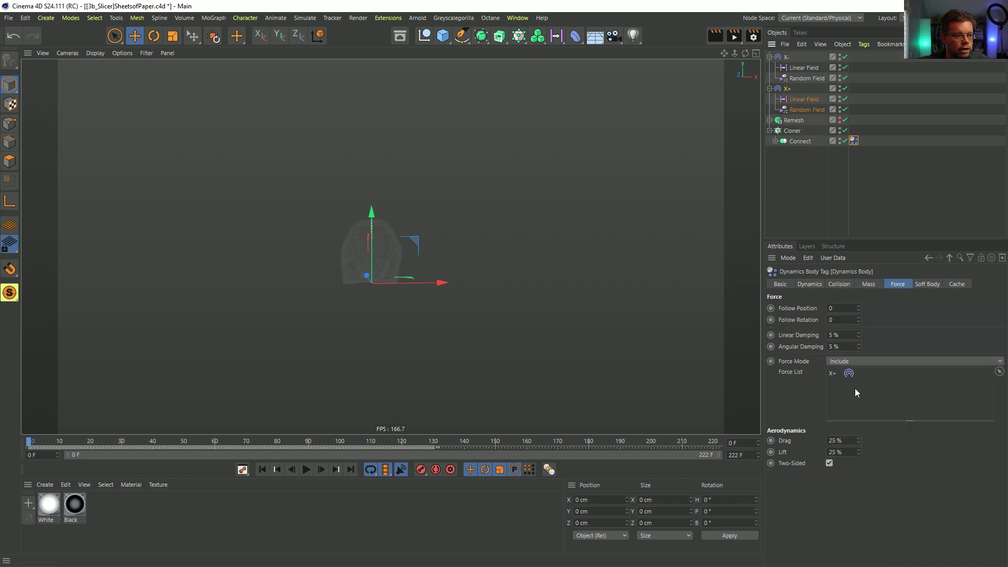
Step: Duplicate the Connect inside the Cloner and replace X+ with the X- force in the copy's Force List
{"action": "left_click_drag", "start_coordinate": [795, 141], "coordinate": [799, 153], "text": "ctrl"}
{"action": "left_click", "coordinate": [855, 152]}
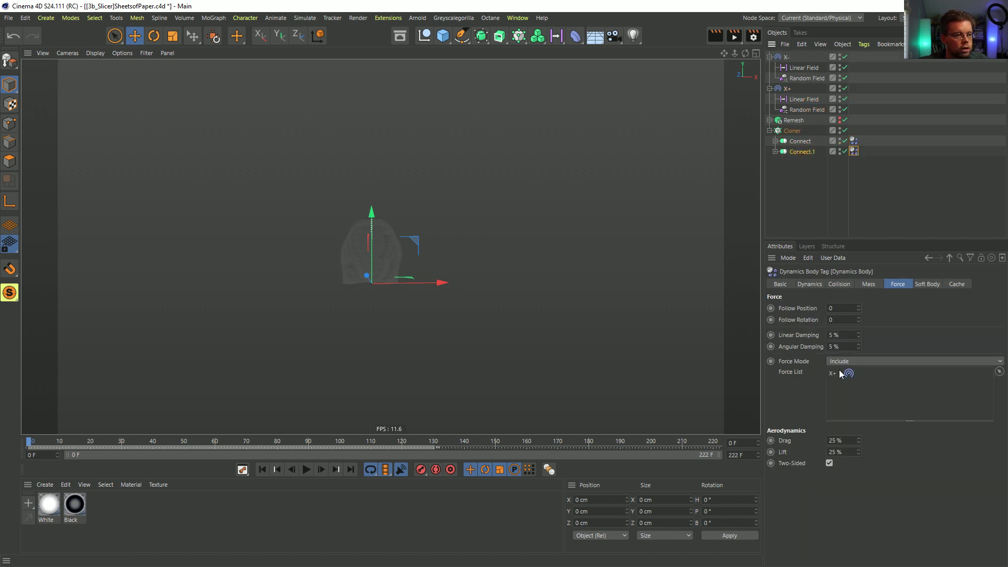
{"action": "left_click_drag", "start_coordinate": [786, 57], "coordinate": [786, 58]}
{"action": "left_click_drag", "start_coordinate": [843, 383], "coordinate": [843, 383]}
Step: Set the X direction of the Solid layer in the X- force to -1
{"action": "left_click", "coordinate": [788, 58]}
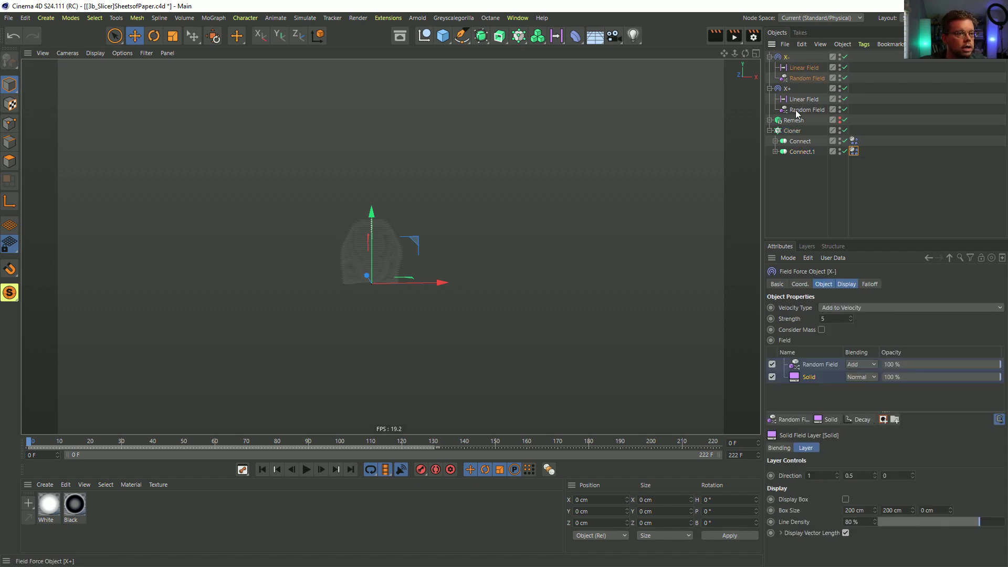
{"action": "left_click", "coordinate": [808, 476]}
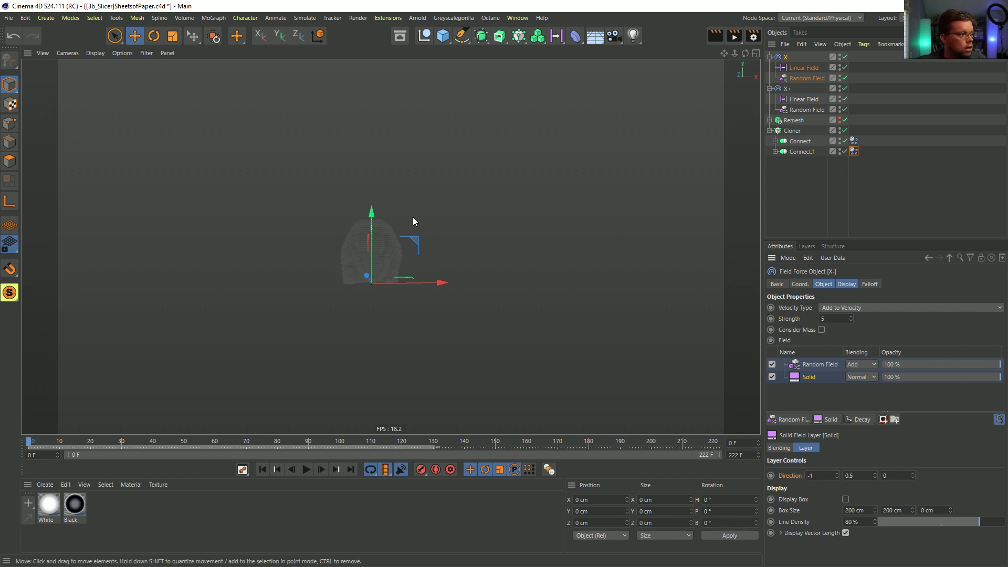
Step: Rename the Cloner's two Connect objects X+ and X- to match their forces
{"action": "left_click", "coordinate": [791, 130]}
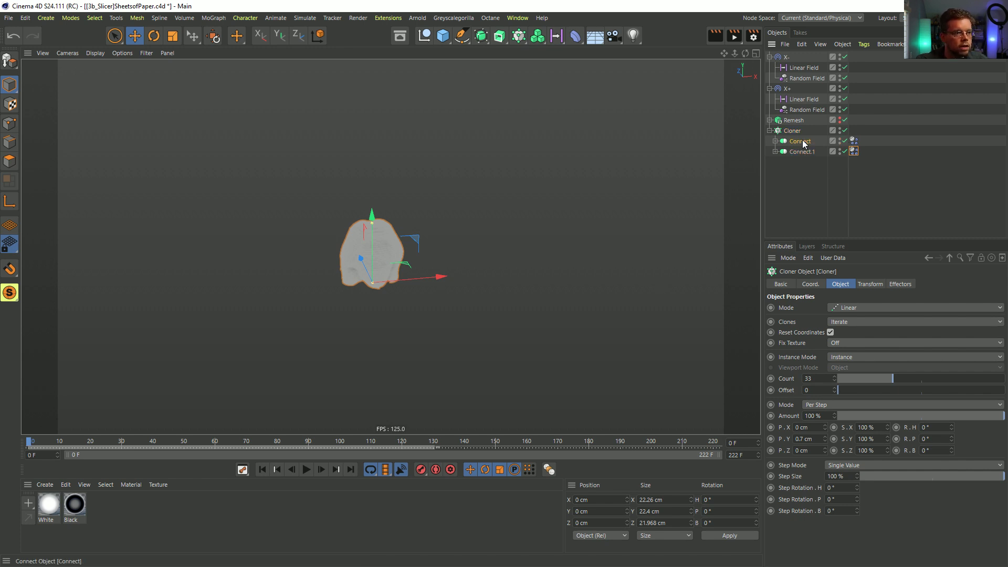
{"action": "double_click", "coordinate": [800, 141]}
{"action": "type", "text": "X+"}
{"action": "key", "text": "Tab"}
{"action": "type", "text": "X-"}
{"action": "key", "text": "Return"}
Step: Play the simulation to frame 82, examine from several angles how the slices split to both sides, and return to frame 0
{"action": "middle_click_drag", "start_coordinate": [370, 267], "coordinate": [462, 270], "text": "alt"}
{"action": "scroll", "coordinate": [462, 270], "scroll_direction": "up", "scroll_amount": 3}
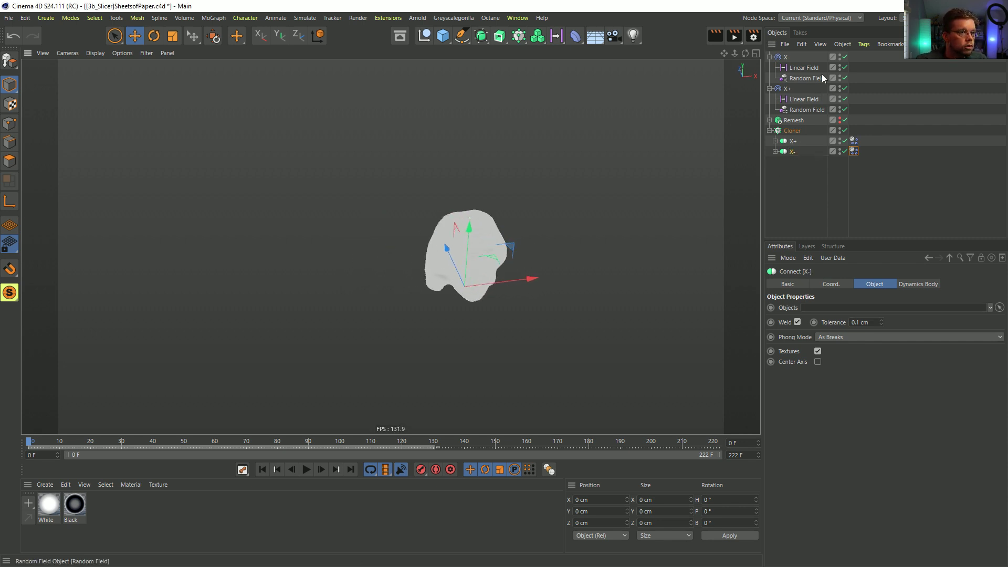
{"action": "scroll", "coordinate": [501, 270], "scroll_direction": "up", "scroll_amount": 3}
{"action": "left_click_drag", "start_coordinate": [477, 264], "coordinate": [484, 235], "text": "alt"}
{"action": "middle_click_drag", "start_coordinate": [484, 234], "coordinate": [379, 291], "text": "alt"}
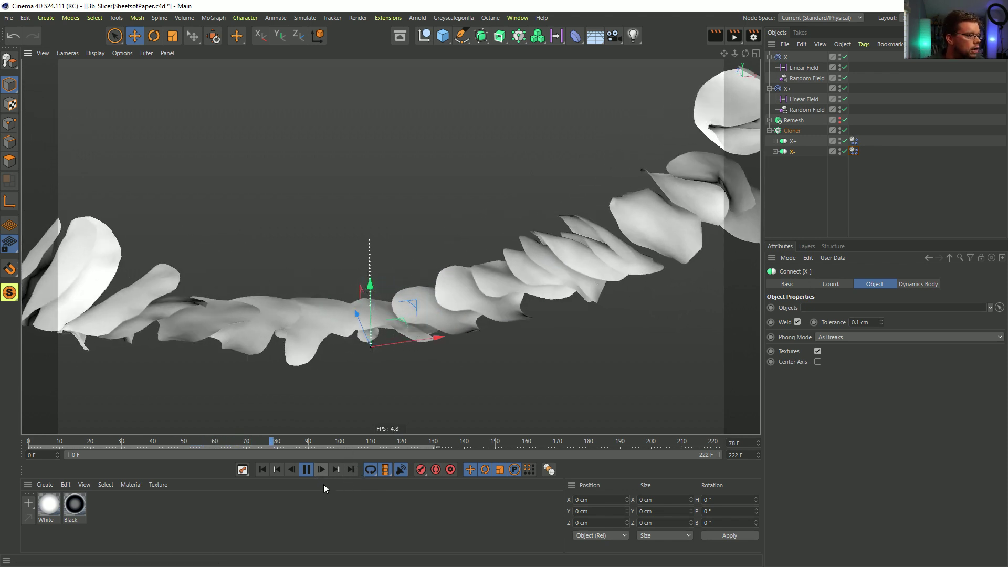
{"action": "left_click", "coordinate": [308, 471]}
{"action": "left_click_drag", "start_coordinate": [404, 311], "coordinate": [436, 342], "text": "alt"}
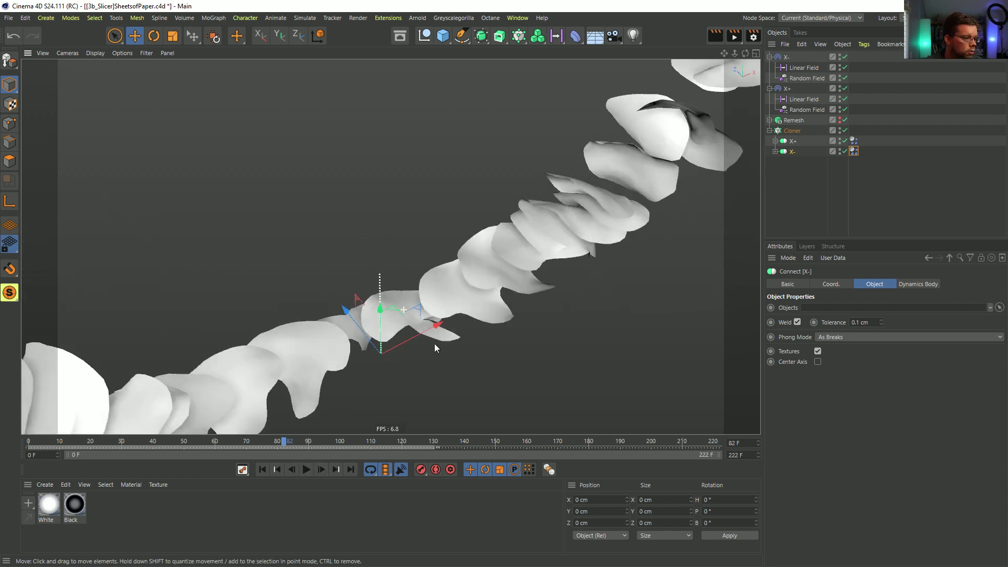
{"action": "left_click_drag", "start_coordinate": [445, 306], "coordinate": [425, 317], "text": "alt"}
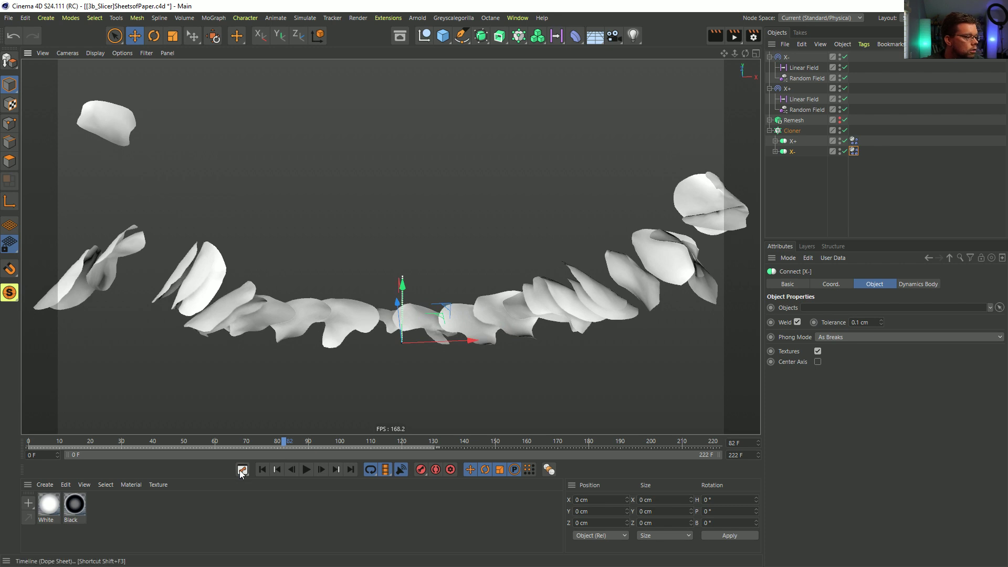
{"action": "left_click", "coordinate": [261, 470]}
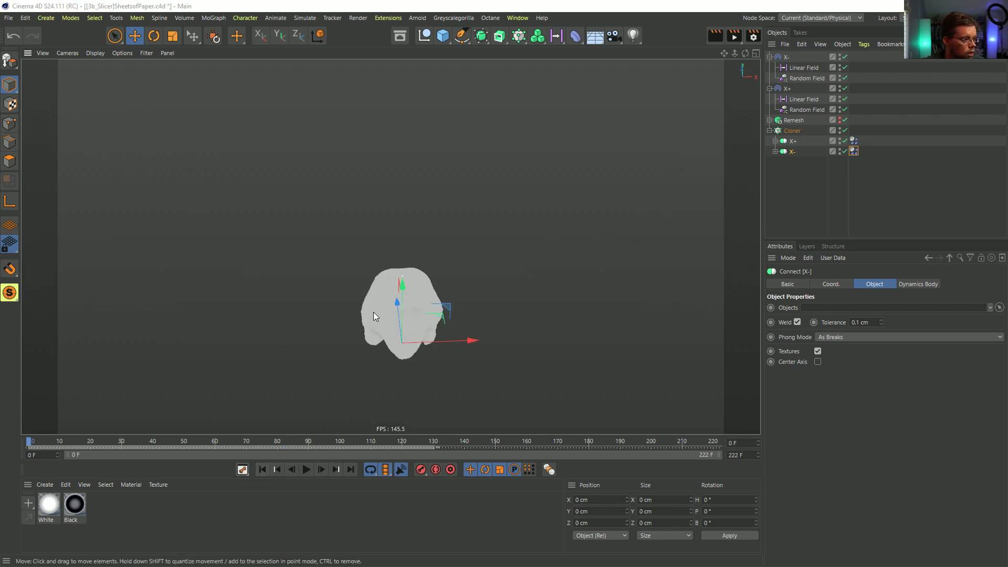
Step: Save the scene as a new version named [3c_Slicer]SheetsofPaper.c4d
{"action": "key", "text": "ctrl+shift+s"}
{"action": "left_click", "coordinate": [82, 317]}
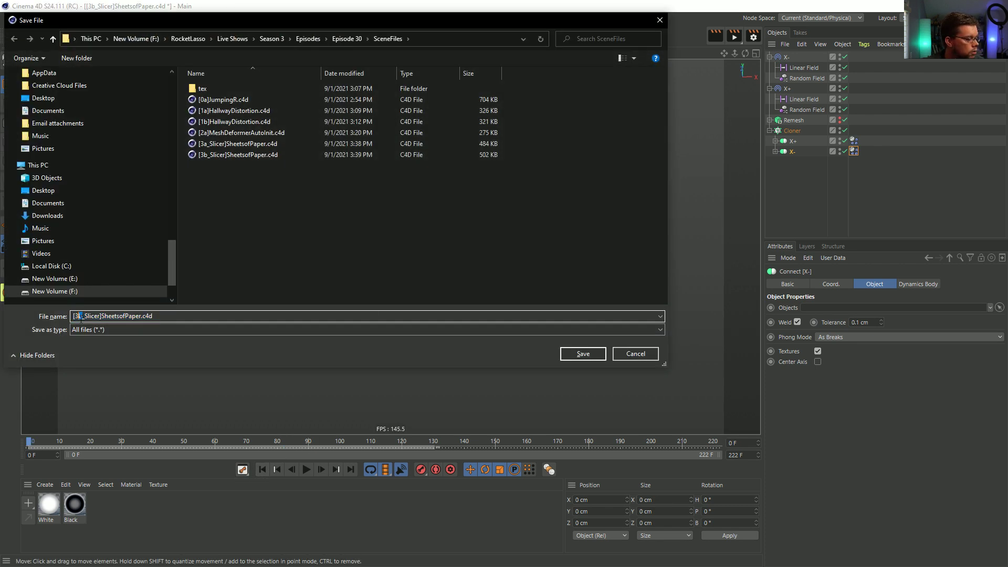
{"action": "type", "text": "c"}
{"action": "key", "text": "Return"}
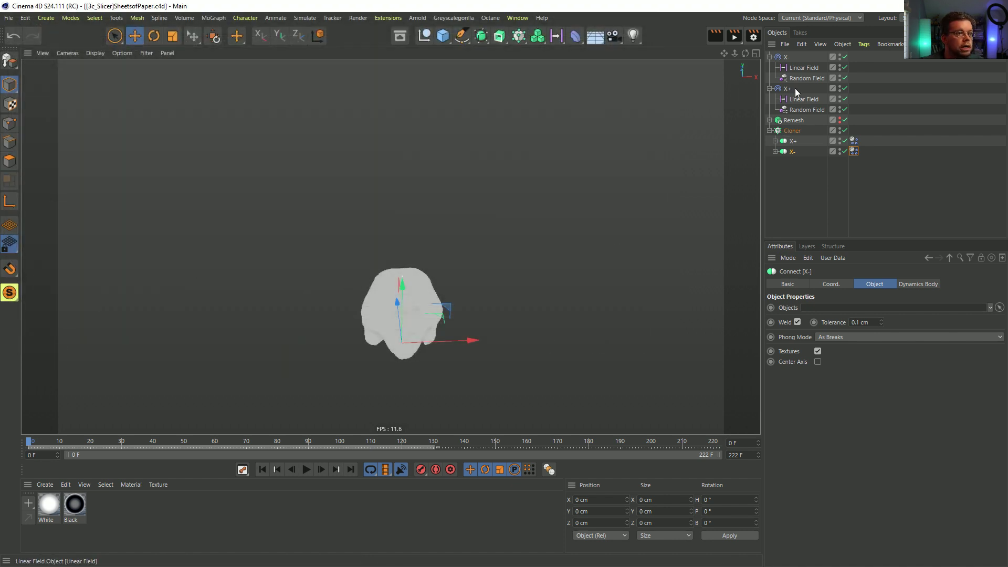
Step: Set the seed of the Random Field under the X- force to 123475
{"action": "left_click", "coordinate": [788, 57]}
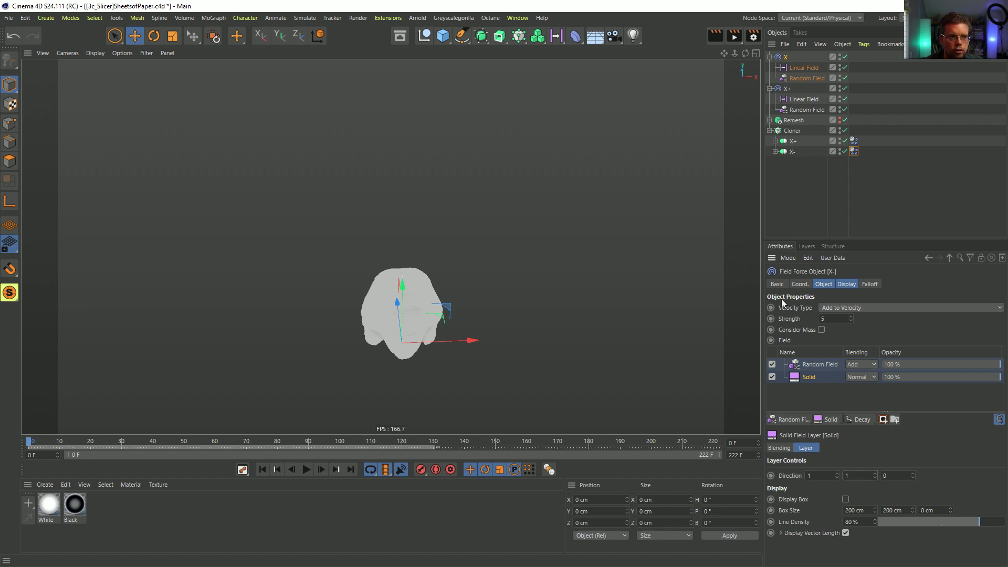
{"action": "left_click", "coordinate": [798, 79]}
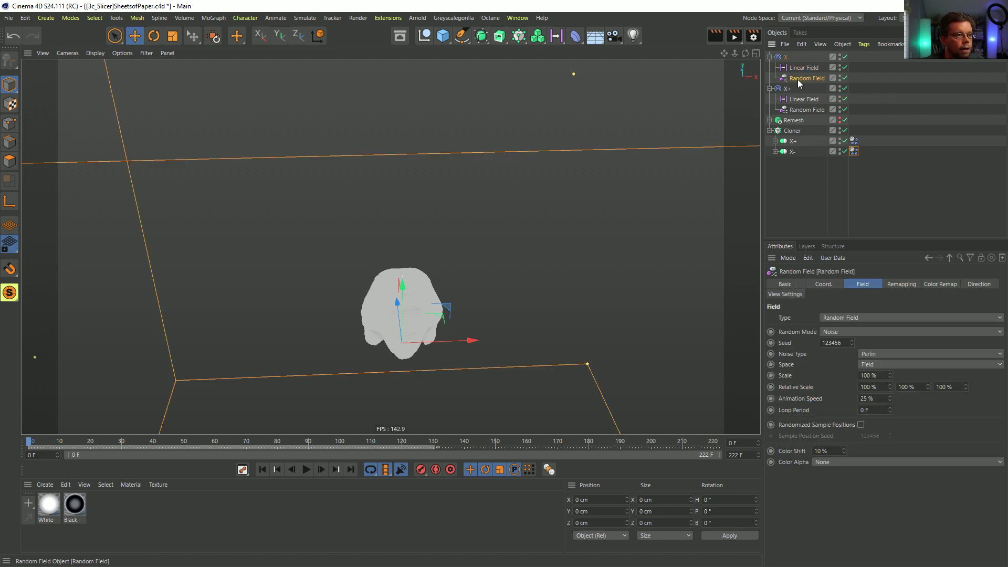
{"action": "left_click", "coordinate": [787, 57]}
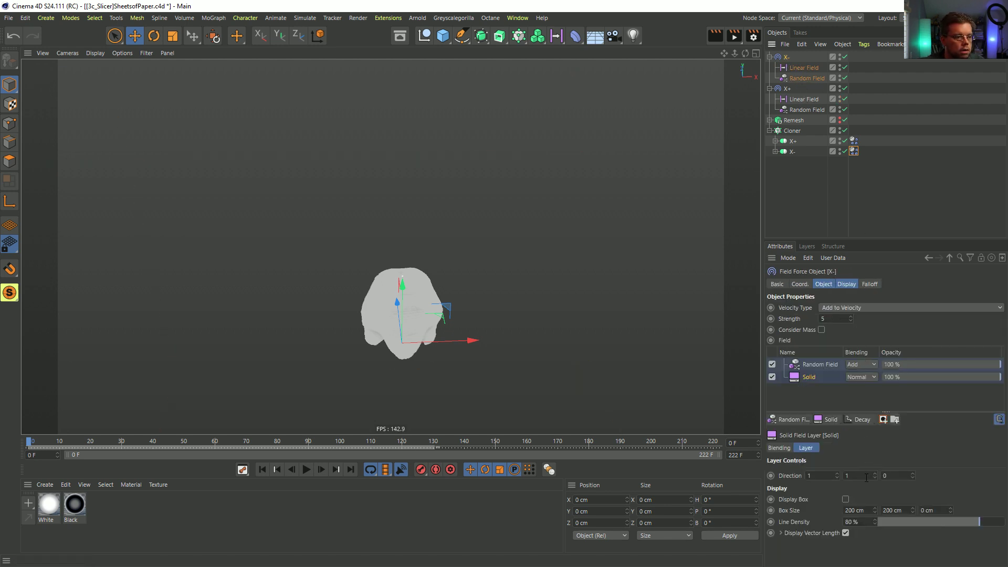
{"action": "left_click", "coordinate": [795, 79]}
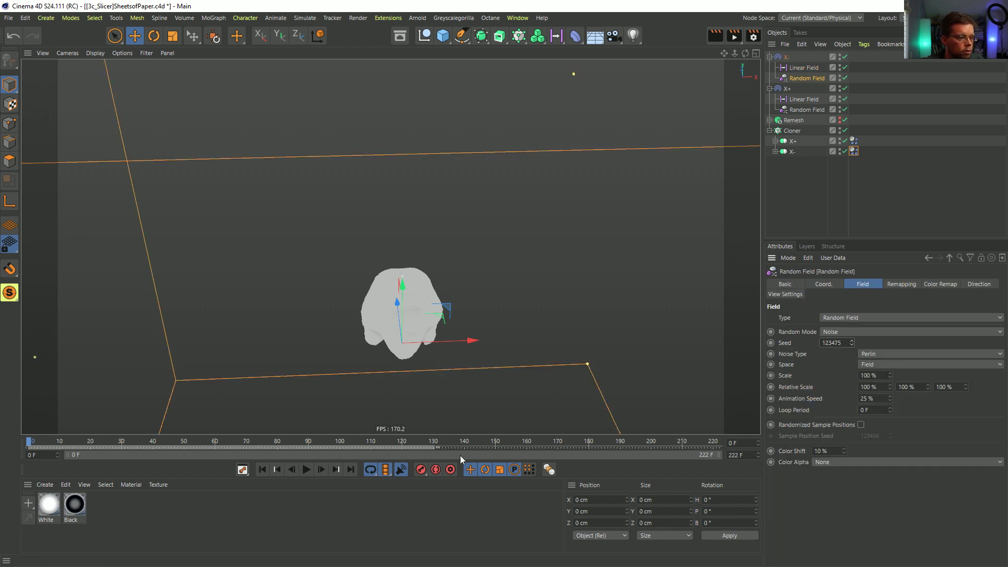
Step: Set the aerodynamic Lift of both Connect objects' Dynamics Body tags to 0 % and restart the simulation
{"action": "scroll", "coordinate": [433, 327], "scroll_direction": "up", "scroll_amount": 3}
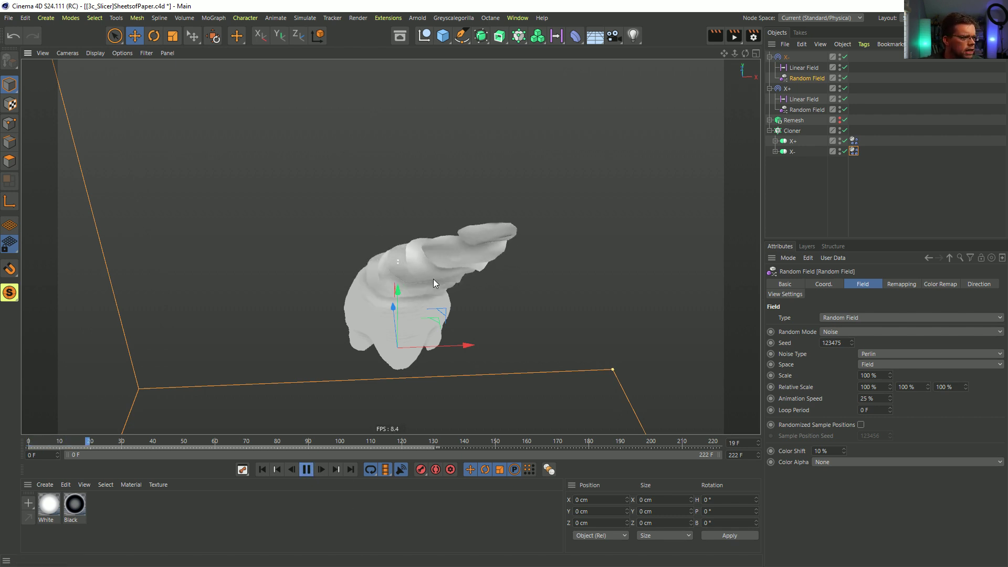
{"action": "left_click_drag", "start_coordinate": [466, 269], "coordinate": [525, 246], "text": "alt"}
{"action": "middle_click_drag", "start_coordinate": [561, 263], "coordinate": [399, 265], "text": "alt"}
{"action": "right_click_drag", "start_coordinate": [398, 263], "coordinate": [342, 287], "text": "alt"}
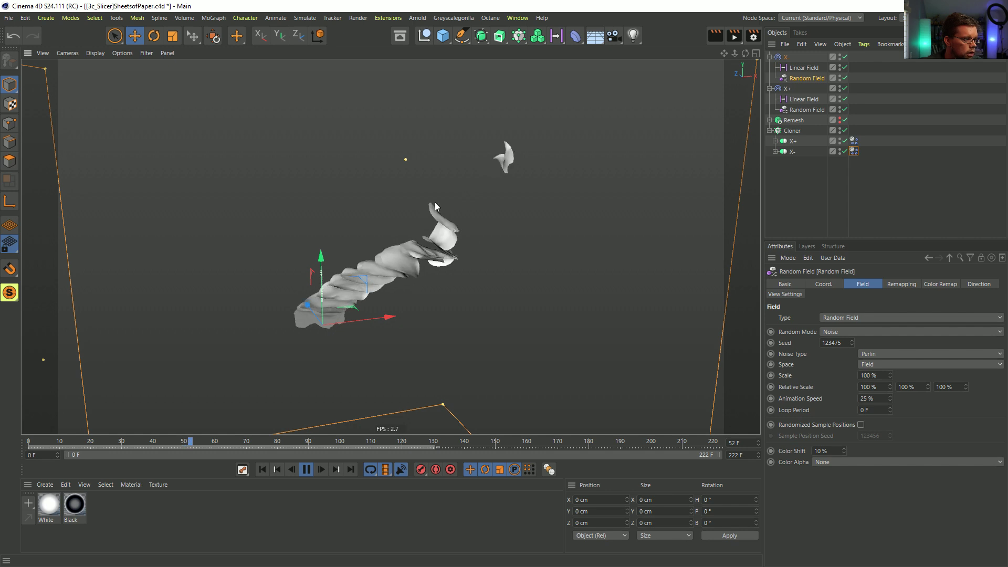
{"action": "left_click_drag", "start_coordinate": [855, 128], "coordinate": [862, 171]}
{"action": "double_click", "coordinate": [853, 453]}
{"action": "type", "text": "0"}
{"action": "key", "text": "Return"}
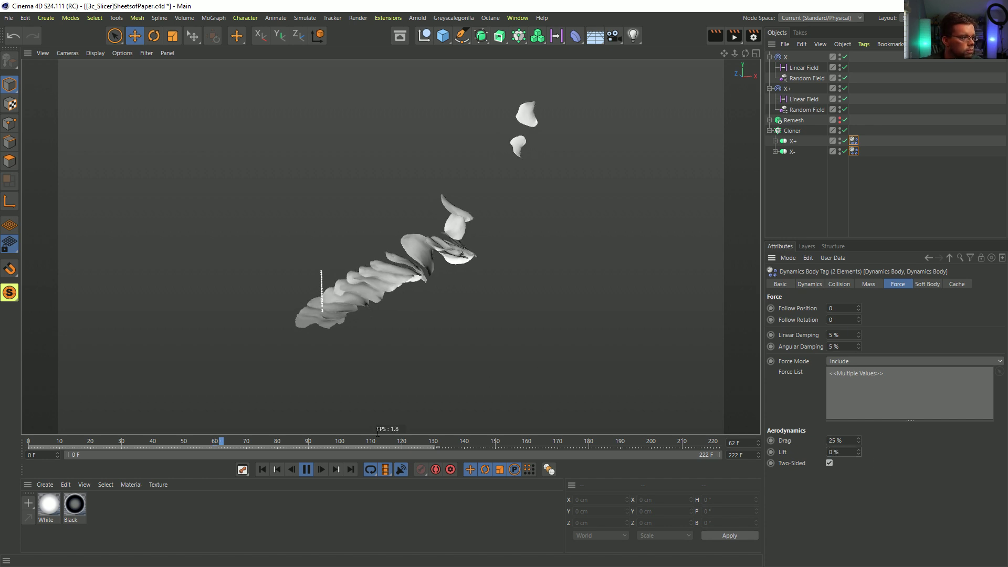
{"action": "left_click", "coordinate": [262, 469]}
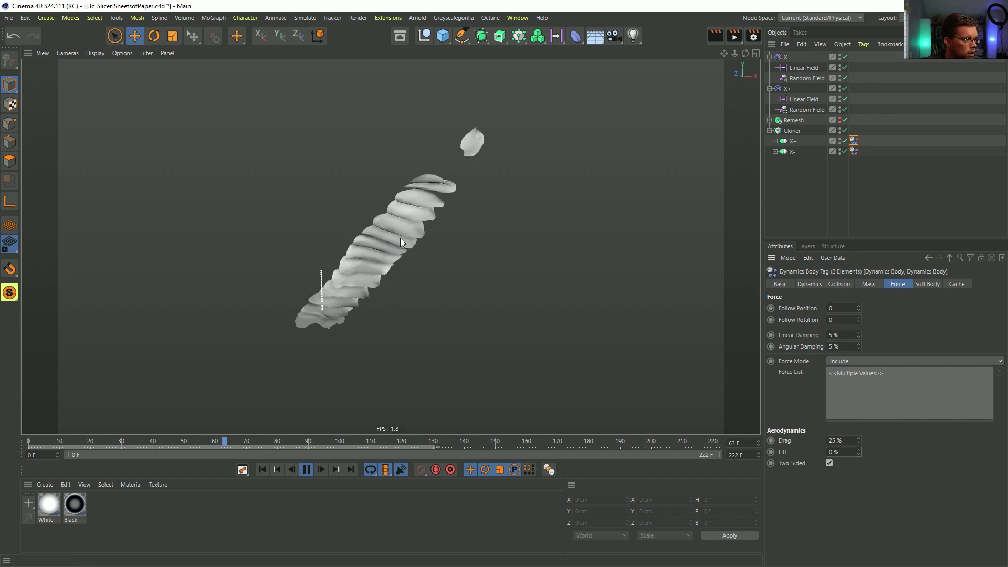
Step: Set the direction scale of the Random Field under the X- force to 1000 %
{"action": "left_click", "coordinate": [802, 78]}
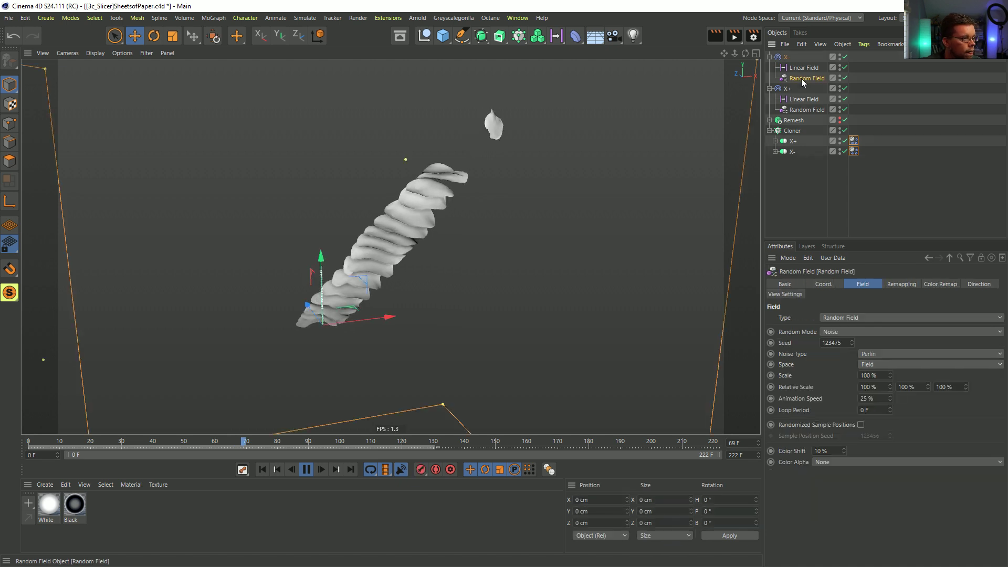
{"action": "left_click", "coordinate": [941, 284]}
{"action": "left_click", "coordinate": [980, 285]}
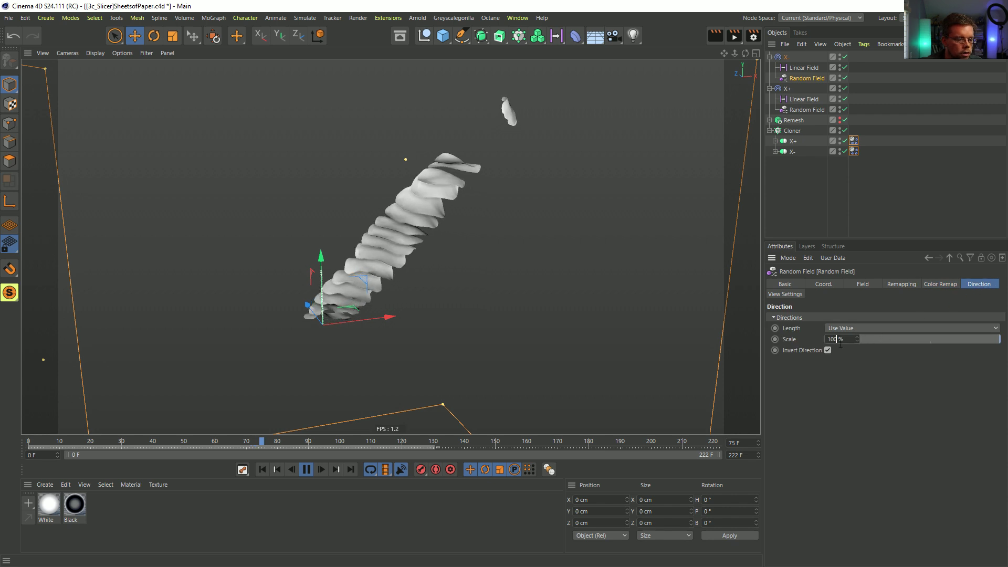
{"action": "type", "text": "0"}
{"action": "key", "text": "Return"}
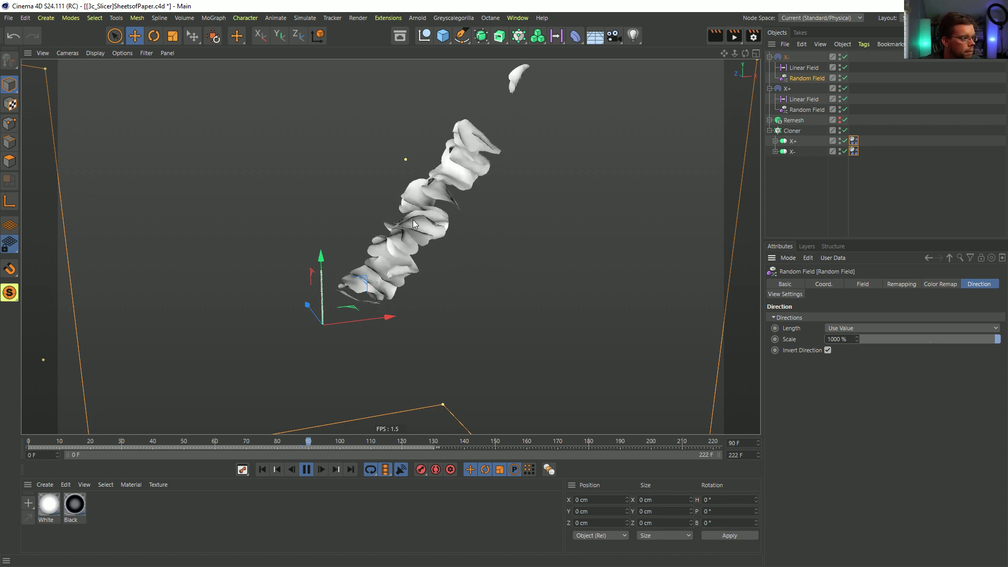
Step: Replay the simulation from the start, pause it at frame 49 and examine the bending sheets up close from several angles
{"action": "left_click", "coordinate": [262, 470]}
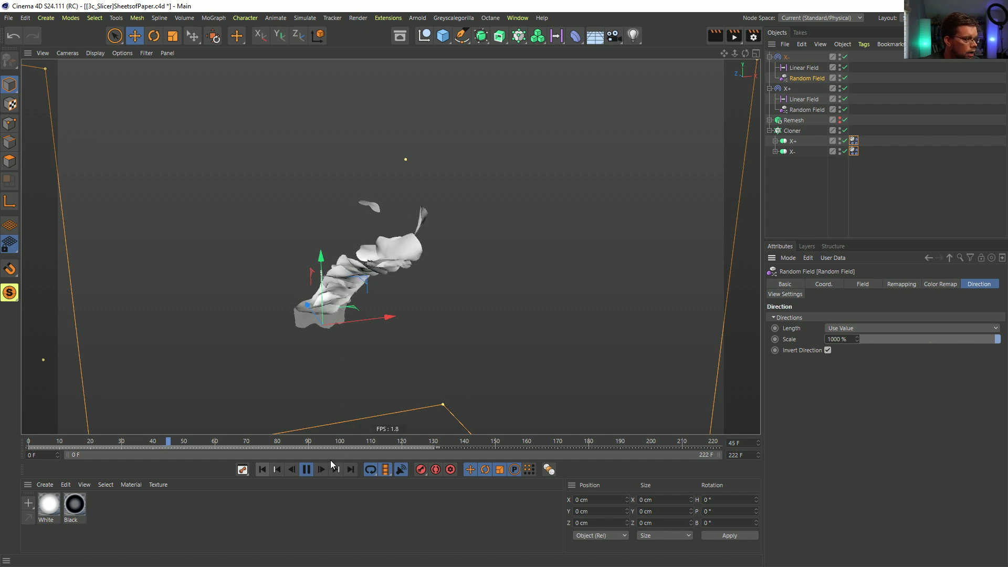
{"action": "left_click", "coordinate": [306, 469]}
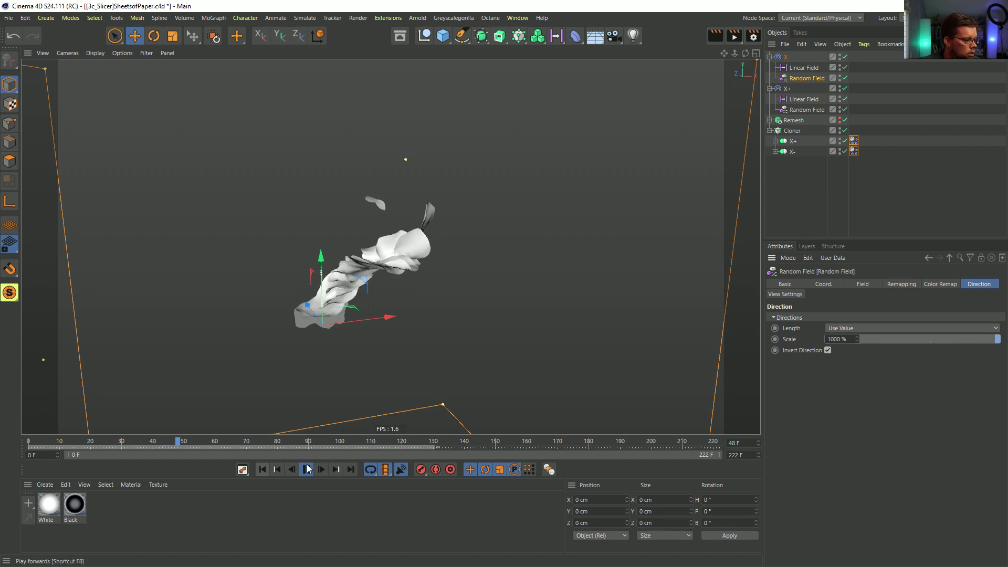
{"action": "scroll", "coordinate": [365, 282], "scroll_direction": "up", "scroll_amount": 5}
{"action": "left_click_drag", "start_coordinate": [434, 257], "coordinate": [326, 252], "text": "alt"}
{"action": "middle_click_drag", "start_coordinate": [343, 283], "coordinate": [468, 218], "text": "alt"}
{"action": "left_click_drag", "start_coordinate": [467, 218], "coordinate": [376, 280], "text": "alt"}
Step: Save the scene as a new version named [3d_Slicer]SheetsofPaper.c4d
{"action": "key", "text": "ctrl+shift+s"}
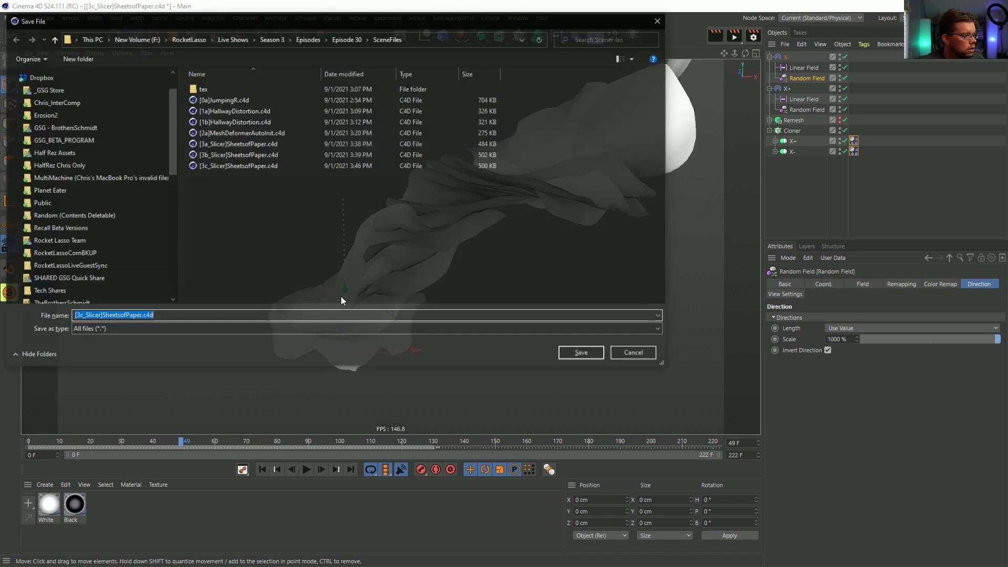
{"action": "left_click", "coordinate": [82, 319]}
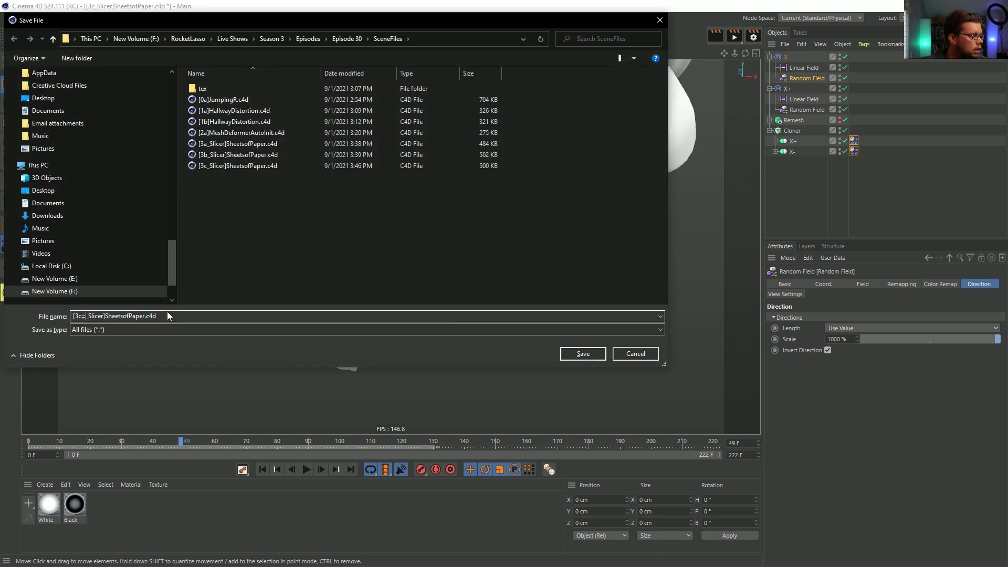
{"action": "type", "text": "d"}
{"action": "key", "text": "Return"}
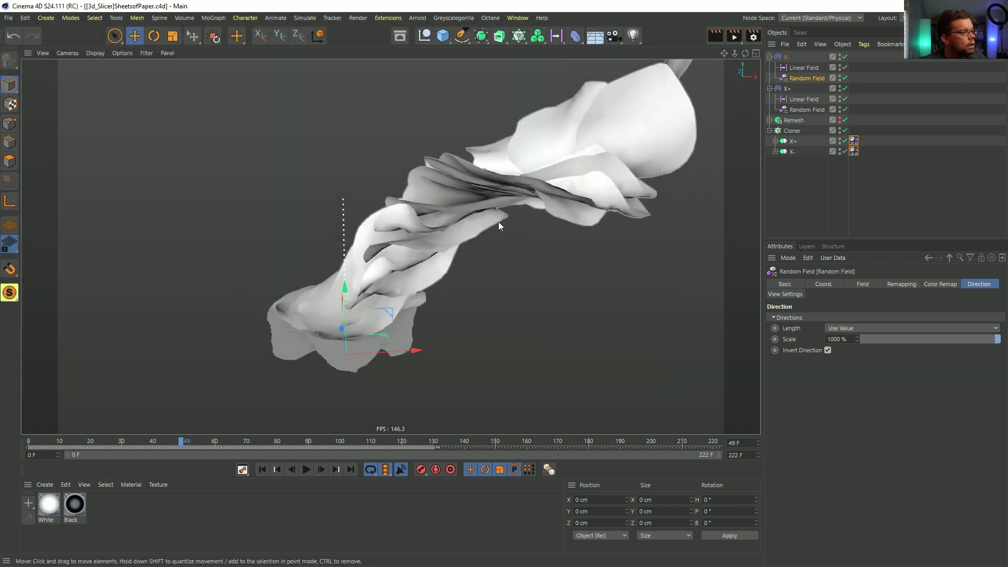
Step: Return to frame 0 and delete the Cloner's X- Connect object together with the X- Field Force
{"action": "left_click", "coordinate": [262, 469]}
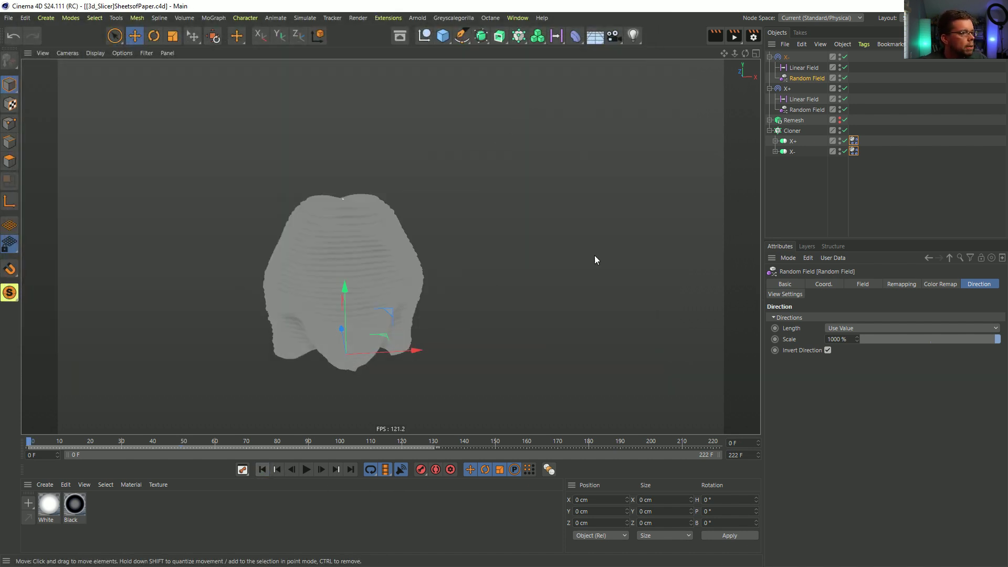
{"action": "left_click", "coordinate": [793, 151]}
{"action": "key", "text": "Delete"}
{"action": "left_click", "coordinate": [786, 57]}
{"action": "key", "text": "Delete"}
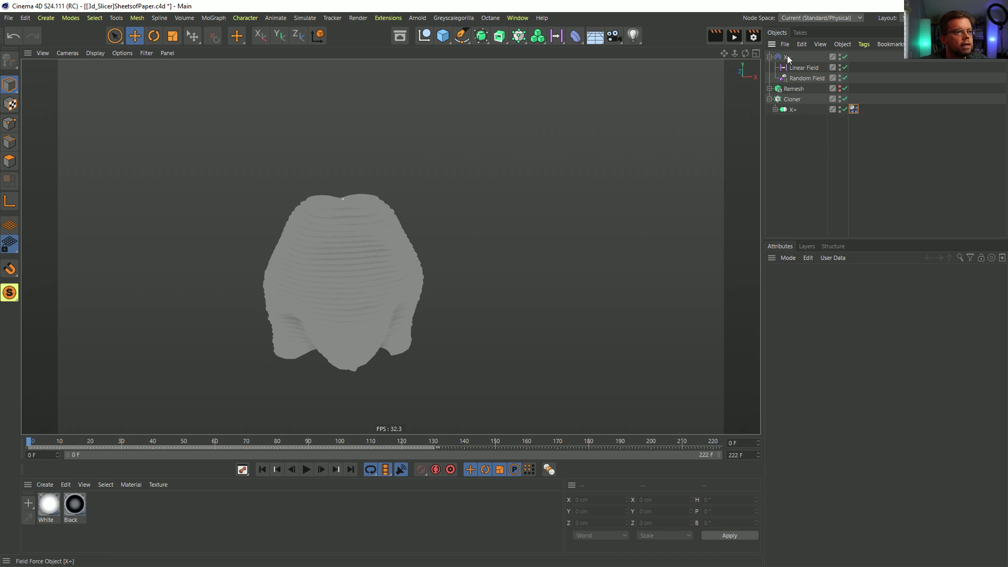
Step: Set the Y direction of the Solid layer in the X+ Field Force to 1
{"action": "left_click", "coordinate": [807, 78]}
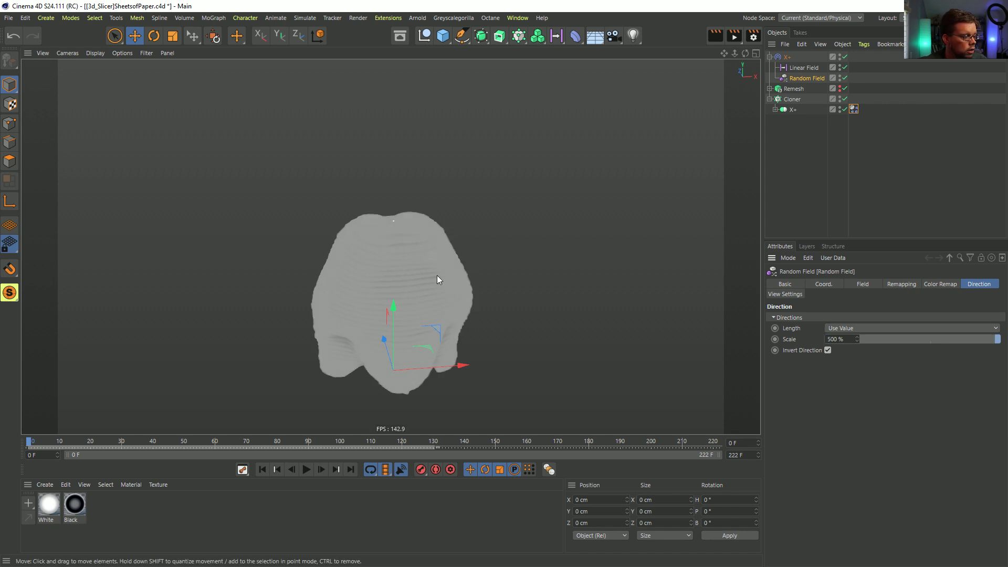
{"action": "middle_click_drag", "start_coordinate": [438, 277], "coordinate": [463, 287], "text": "alt"}
{"action": "left_click", "coordinate": [788, 57]}
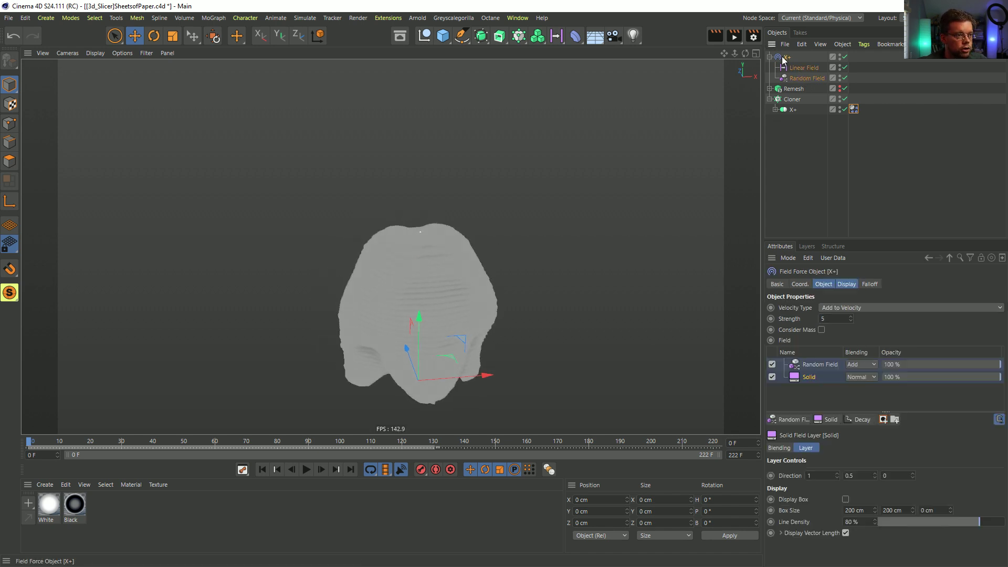
{"action": "left_click_drag", "start_coordinate": [874, 475], "coordinate": [883, 455]}
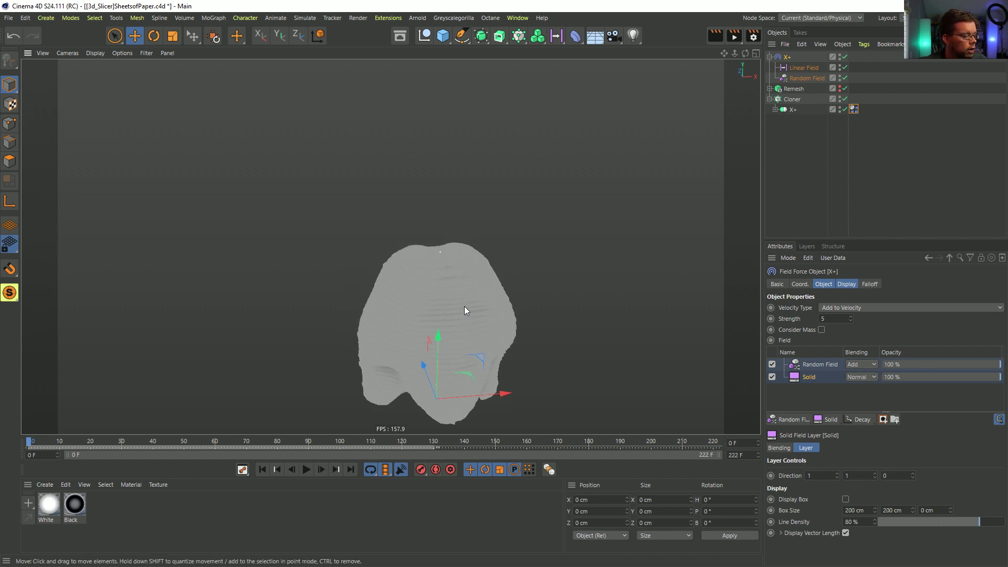
Step: Add a Box Field to the X+ force's field list and scale it down to about 21.5 cm around the head
{"action": "left_click_drag", "start_coordinate": [465, 309], "coordinate": [468, 328], "text": "alt"}
{"action": "middle_click_drag", "start_coordinate": [469, 328], "coordinate": [402, 307], "text": "alt"}
{"action": "left_click_drag", "start_coordinate": [378, 296], "coordinate": [351, 268], "text": "alt"}
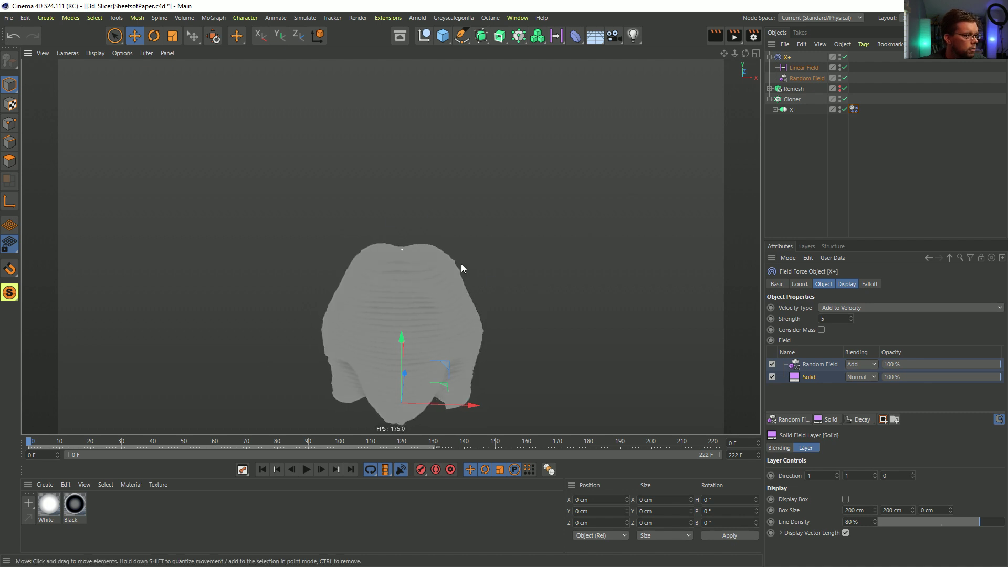
{"action": "left_click_drag", "start_coordinate": [473, 266], "coordinate": [480, 271], "text": "alt"}
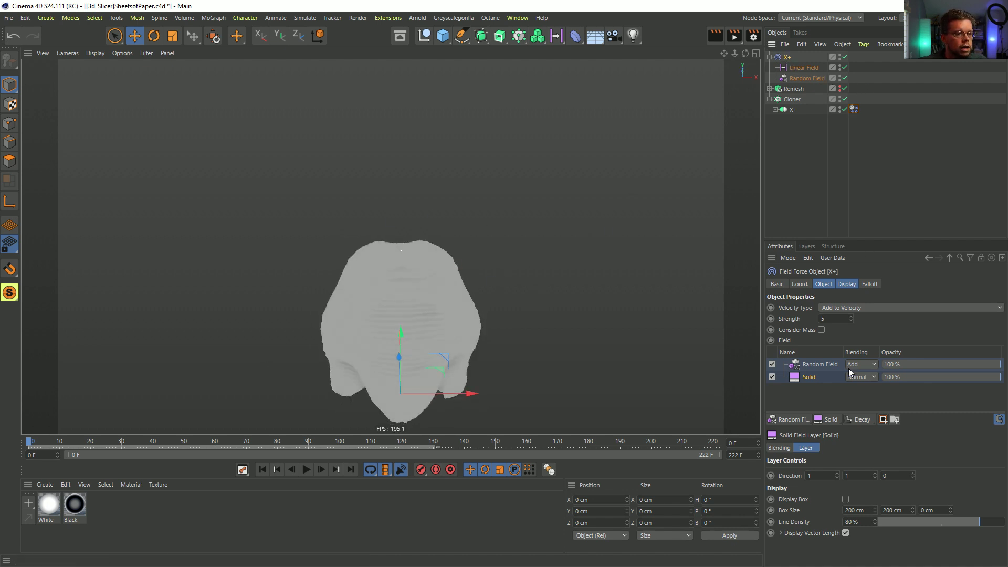
{"action": "left_click", "coordinate": [805, 421]}
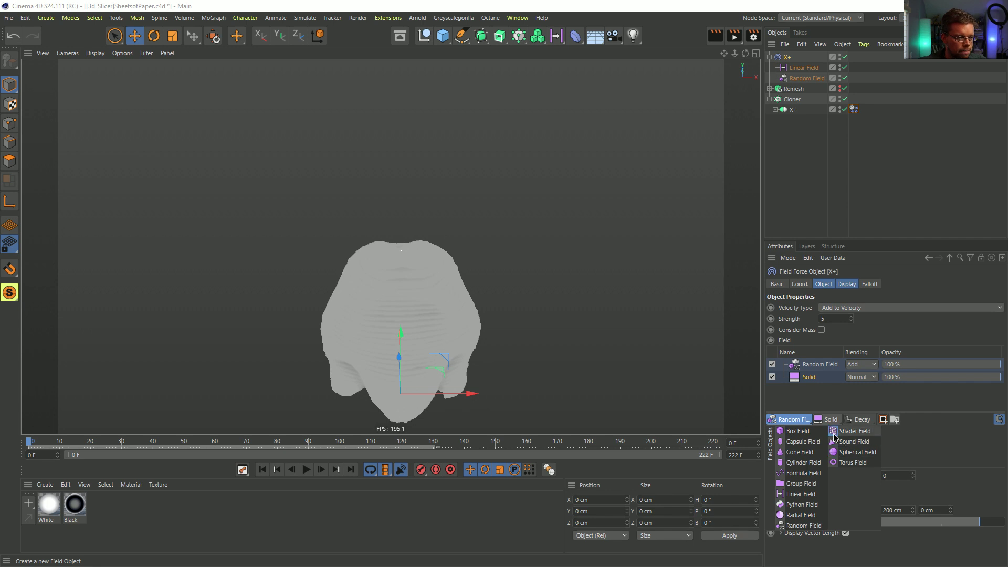
{"action": "left_click", "coordinate": [798, 432]}
{"action": "key", "text": "t"}
{"action": "left_click_drag", "start_coordinate": [563, 314], "coordinate": [363, 336]}
Step: Set the Inner Offset in the Box Field's remapping to 94 %
{"action": "left_click", "coordinate": [847, 285]}
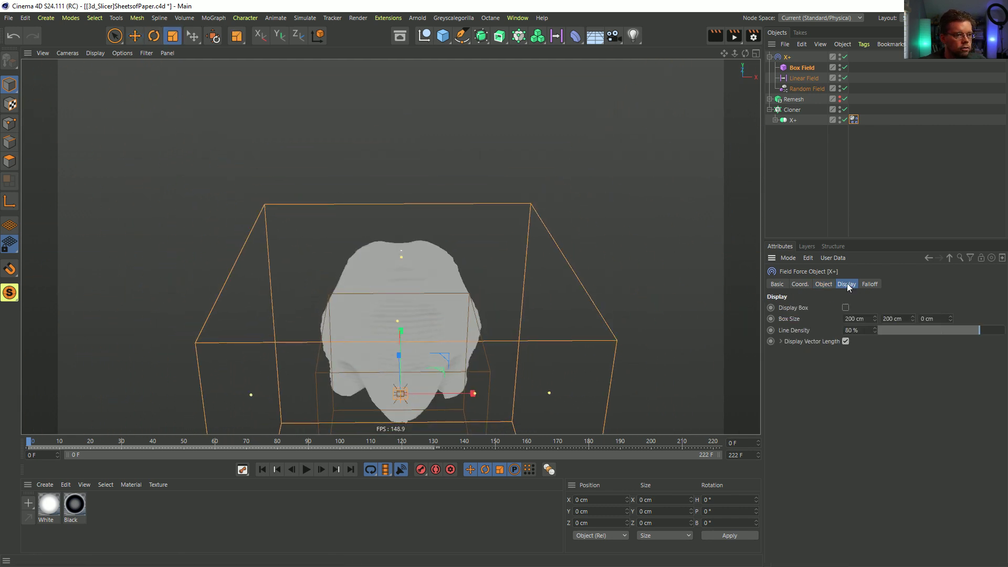
{"action": "left_click_drag", "start_coordinate": [970, 334], "coordinate": [1007, 334]}
{"action": "left_click", "coordinate": [801, 67]}
{"action": "left_click", "coordinate": [884, 285]}
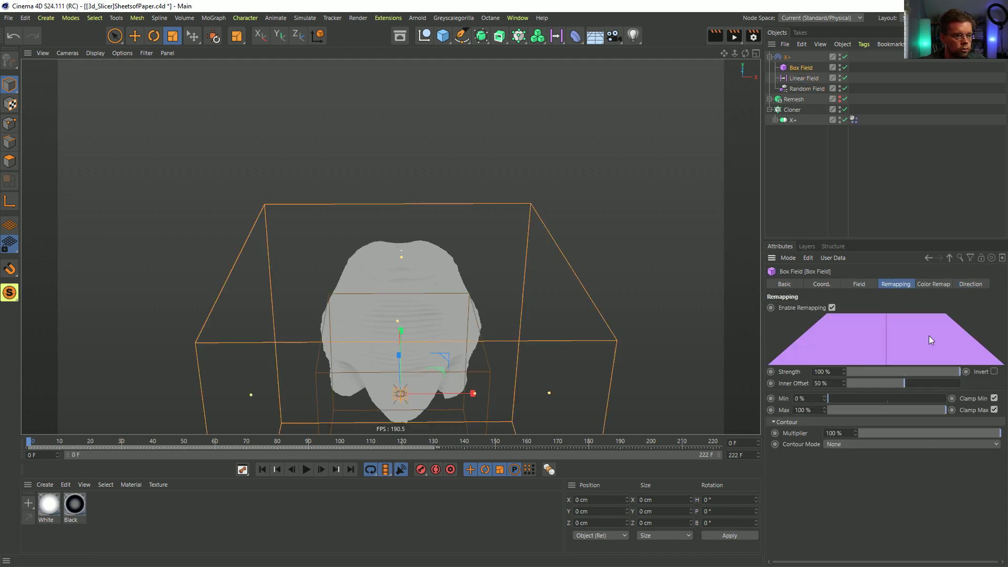
{"action": "left_click_drag", "start_coordinate": [931, 385], "coordinate": [954, 385]}
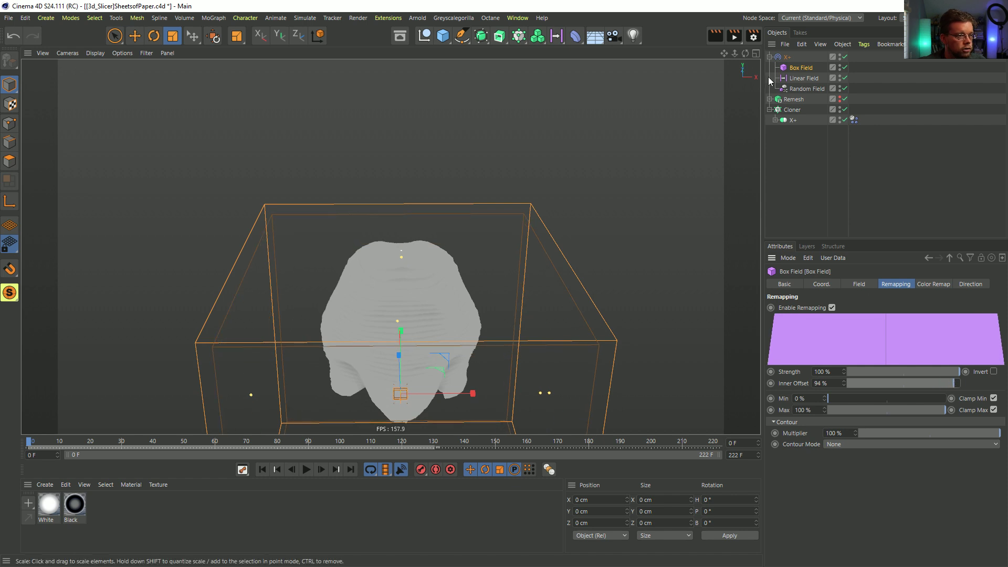
Step: Narrow the Box Field to about 7.8 cm in X, move it over the head's +X side and tilt it about -7.6° in bank
{"action": "key", "text": "e"}
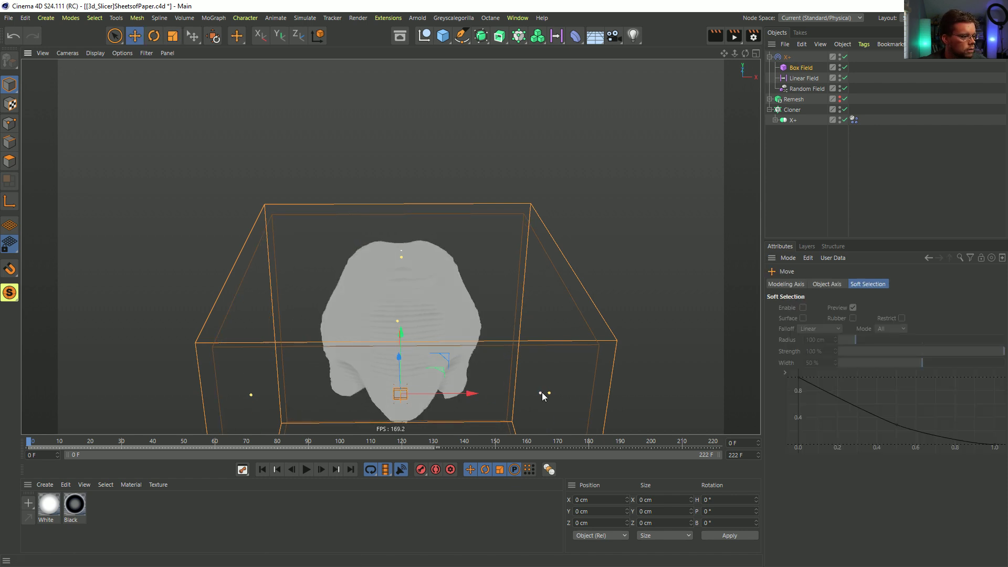
{"action": "left_click_drag", "start_coordinate": [543, 393], "coordinate": [399, 315], "text": "alt"}
{"action": "left_click_drag", "start_coordinate": [403, 256], "coordinate": [404, 235]}
{"action": "left_click_drag", "start_coordinate": [349, 271], "coordinate": [265, 179]}
{"action": "key", "text": "r"}
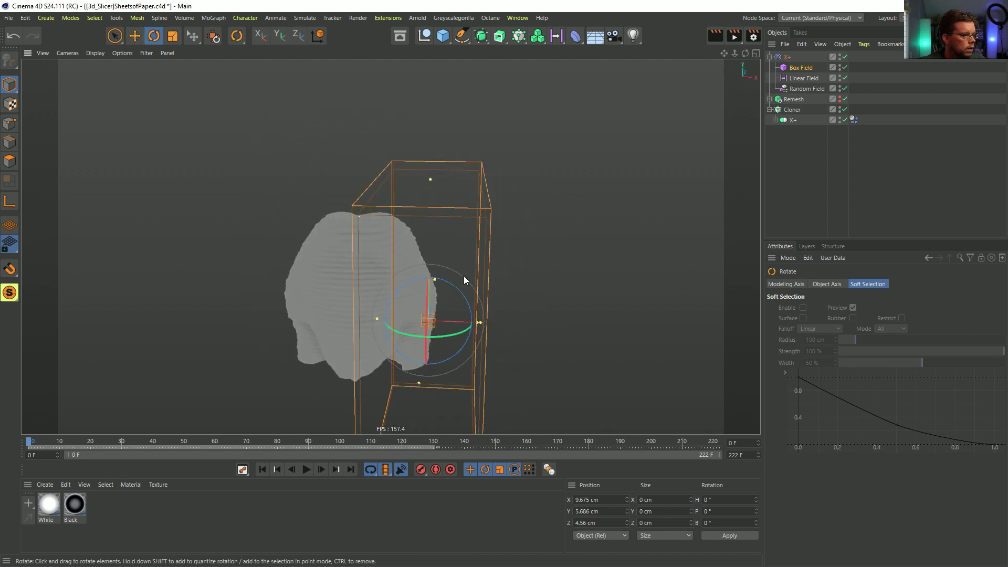
{"action": "mouse_move", "coordinate": [459, 288]}
{"action": "left_mouse_down"}
{"action": "mouse_move", "coordinate": [435, 262]}
{"action": "mouse_move", "coordinate": [452, 289]}
{"action": "left_mouse_up"}
{"action": "key", "text": "e"}
{"action": "left_click_drag", "start_coordinate": [401, 265], "coordinate": [347, 345], "text": "alt"}
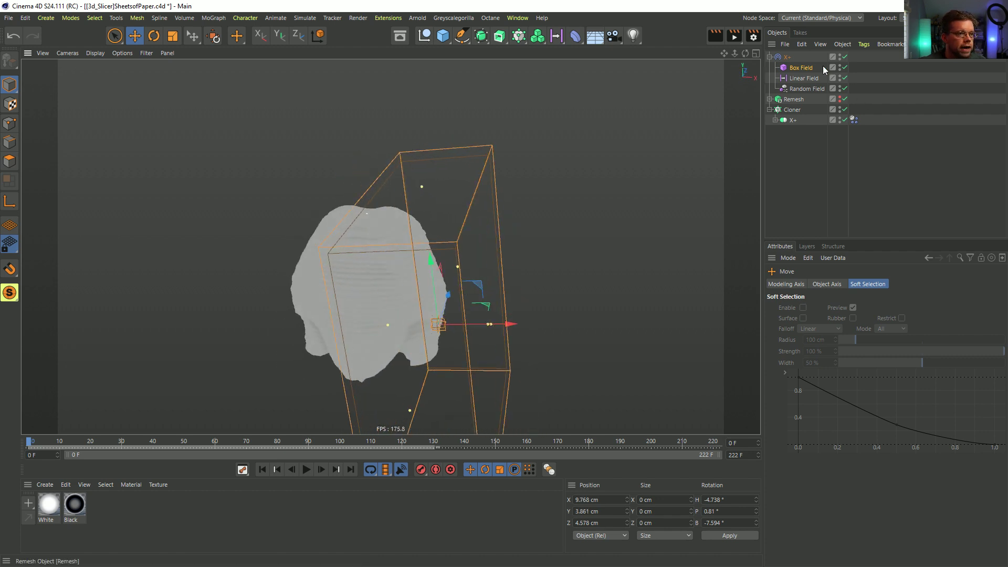
Step: Remove the Box Field from the X+ force's direction fields and add it above the Linear Field in its falloff
{"action": "left_click", "coordinate": [787, 57]}
{"action": "left_click", "coordinate": [870, 284]}
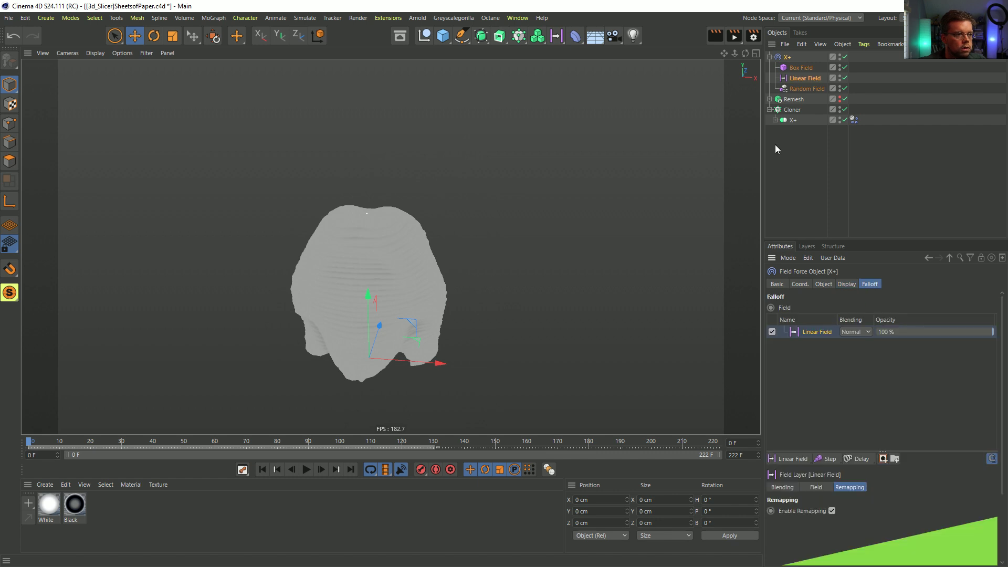
{"action": "left_click", "coordinate": [824, 284]}
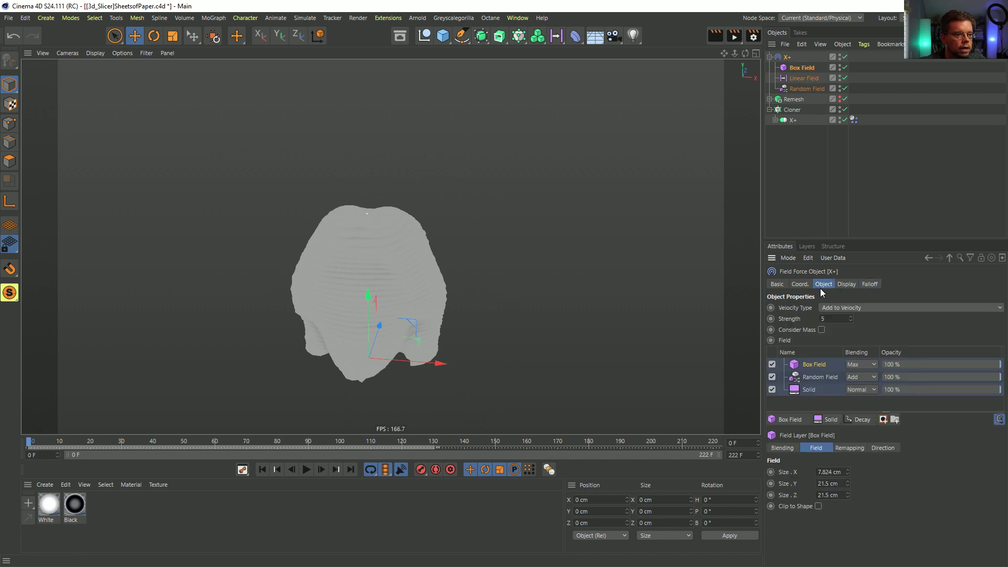
{"action": "left_click", "coordinate": [869, 284]}
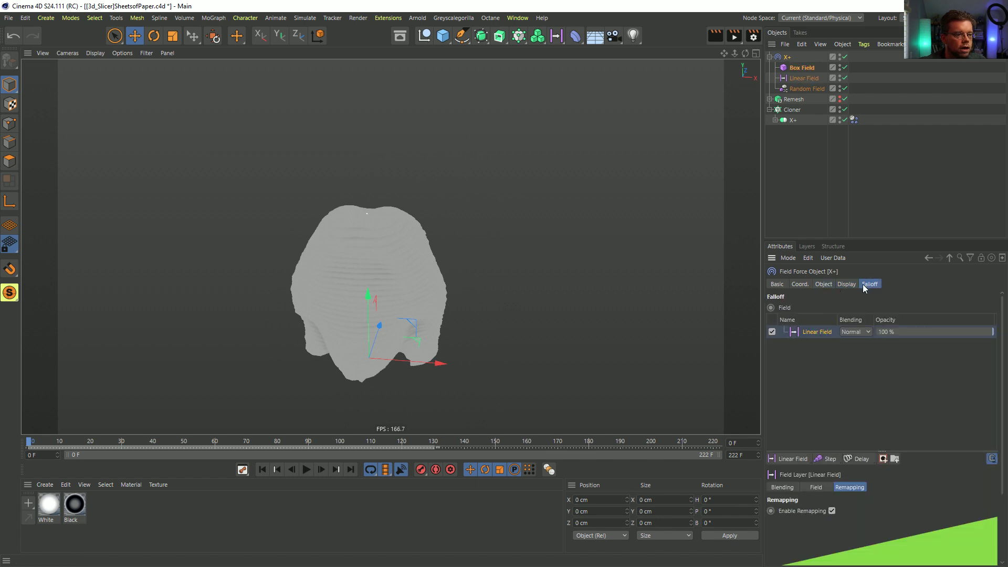
{"action": "left_click", "coordinate": [824, 284]}
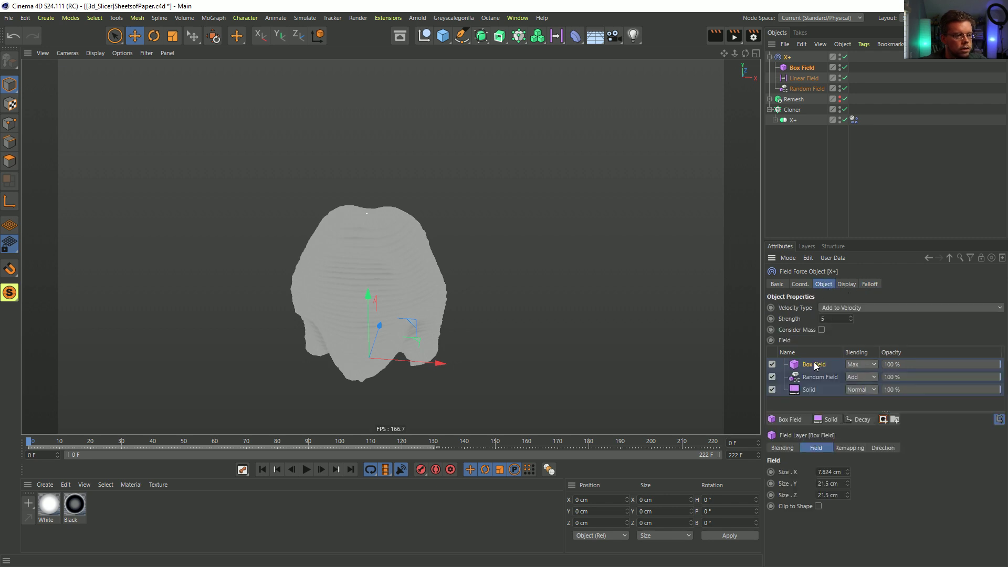
{"action": "key", "text": "Delete"}
{"action": "left_click", "coordinate": [881, 284]}
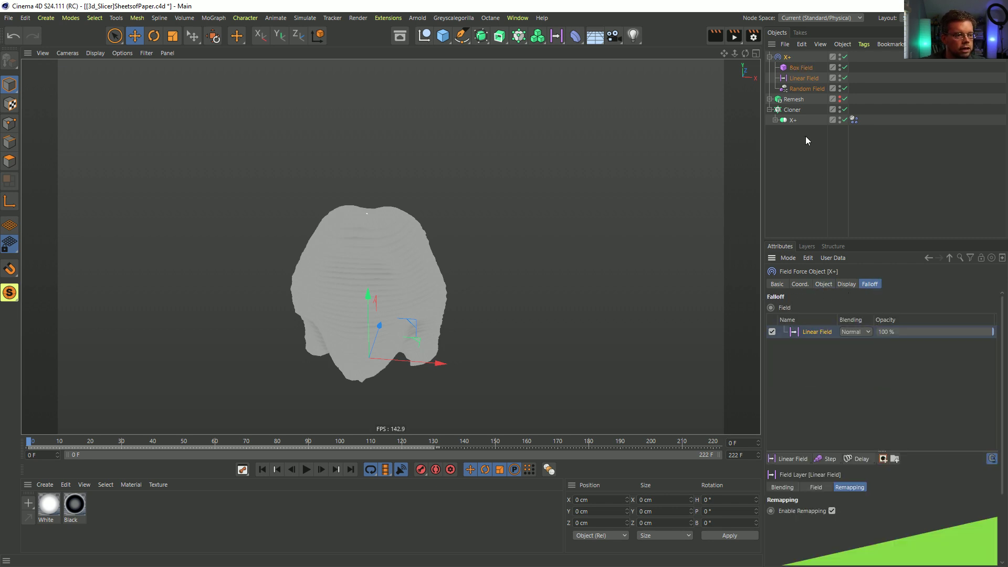
{"action": "left_click_drag", "start_coordinate": [825, 332], "coordinate": [820, 327]}
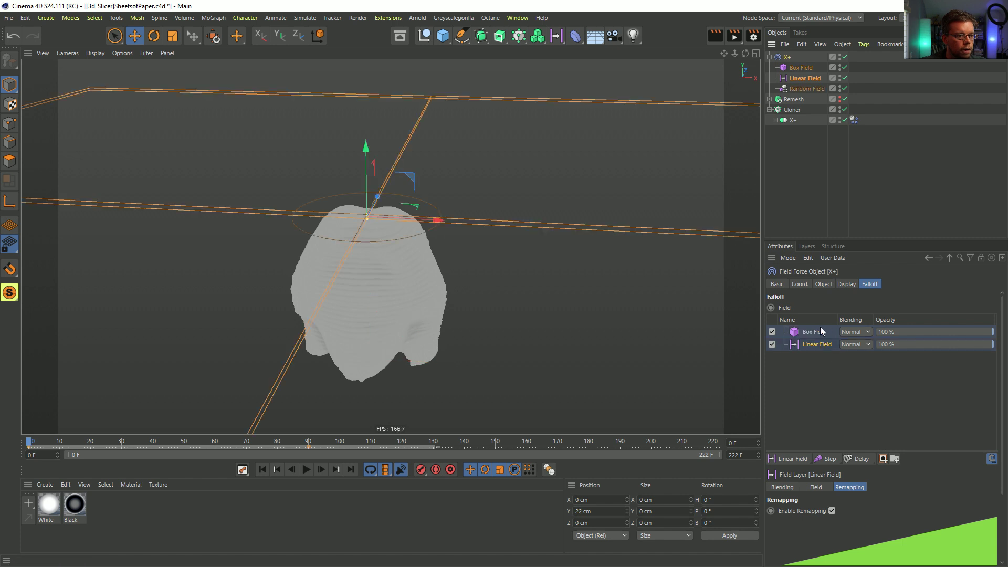
Step: Set the Box Field's blending in the X+ falloff to Multiply and select that field
{"action": "left_click", "coordinate": [851, 333]}
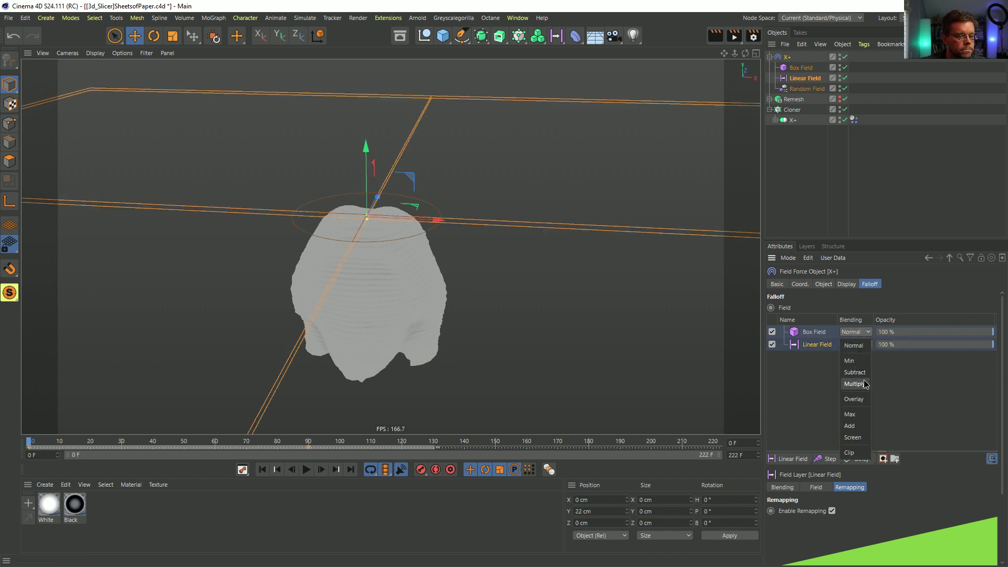
{"action": "left_click", "coordinate": [854, 384]}
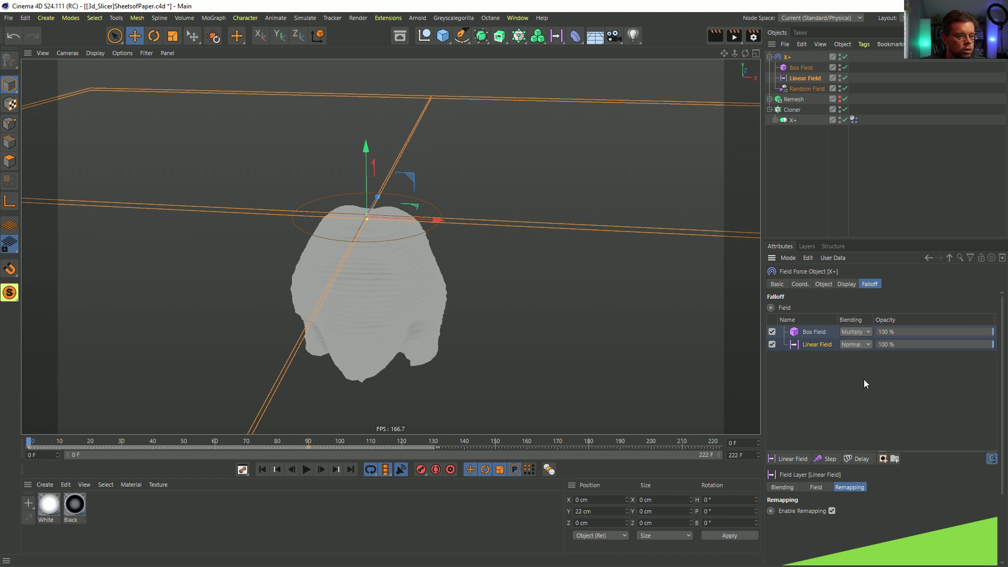
{"action": "left_click", "coordinate": [821, 332]}
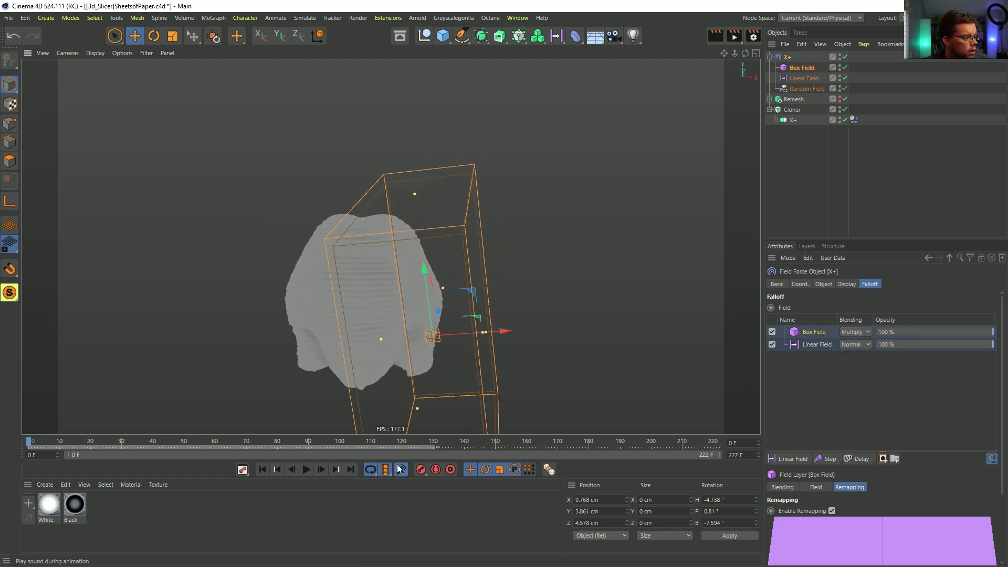
Step: Test the simulation for a few frames, return to frame 0 and invert the Box Field's remapping in the X+ falloff
{"action": "left_click", "coordinate": [309, 472]}
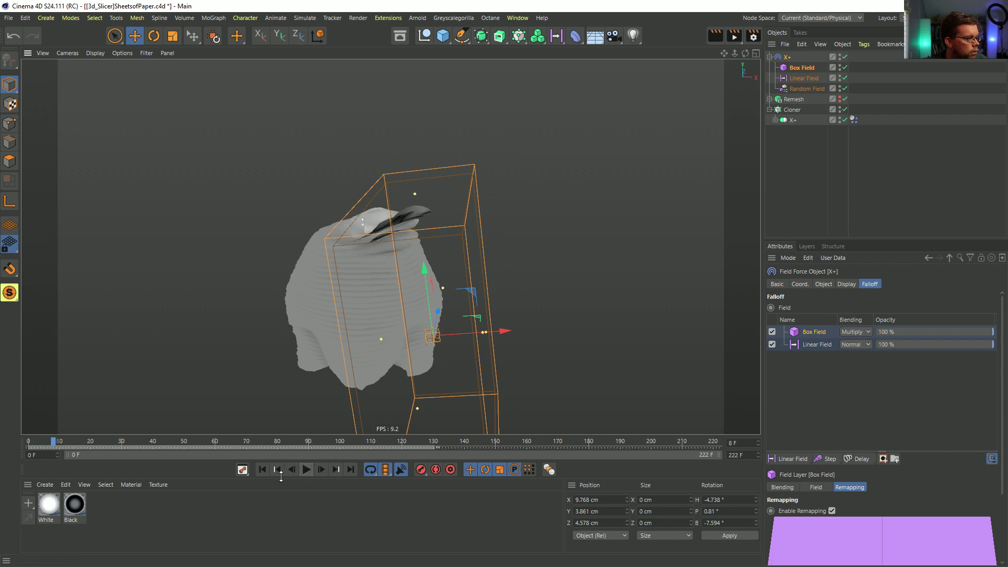
{"action": "left_click", "coordinate": [263, 470]}
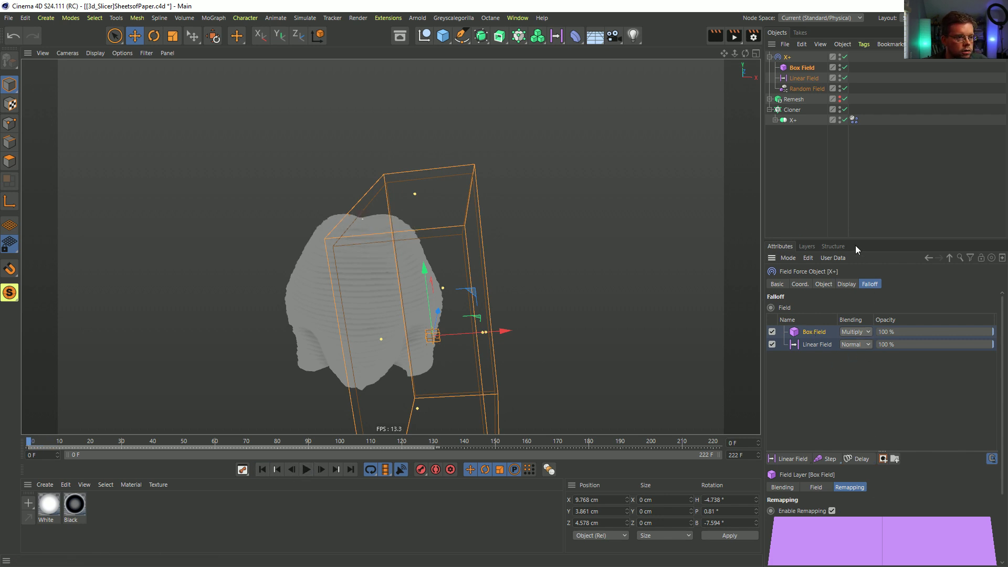
{"action": "left_click_drag", "start_coordinate": [855, 242], "coordinate": [861, 135]}
{"action": "left_click", "coordinate": [994, 466]}
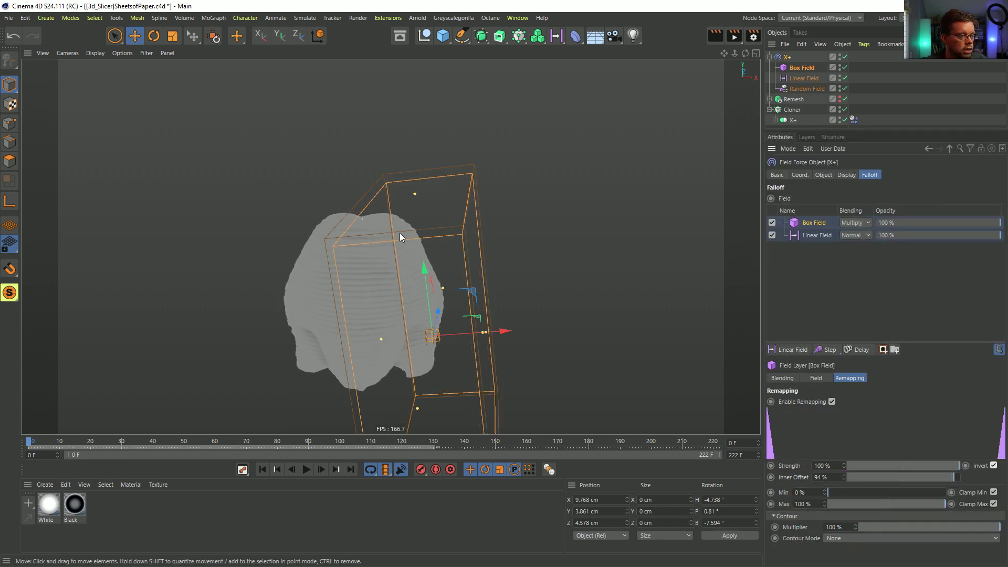
Step: Play the simulation with the inverted Box Field from frame 0 to about frame 75 and stop it there
{"action": "left_click_drag", "start_coordinate": [384, 219], "coordinate": [409, 322], "text": "alt"}
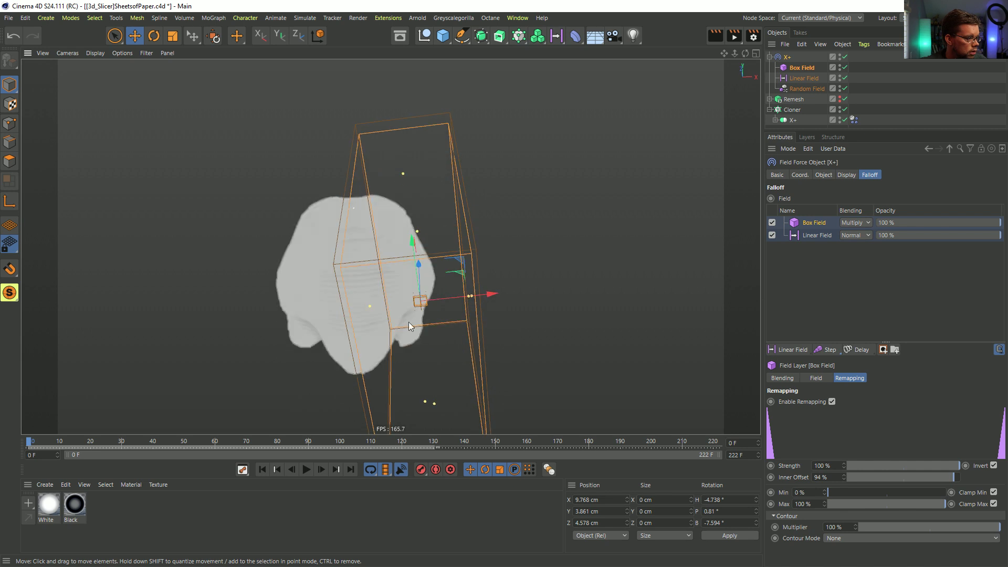
{"action": "left_click", "coordinate": [308, 474]}
{"action": "left_click_drag", "start_coordinate": [326, 204], "coordinate": [394, 215], "text": "alt"}
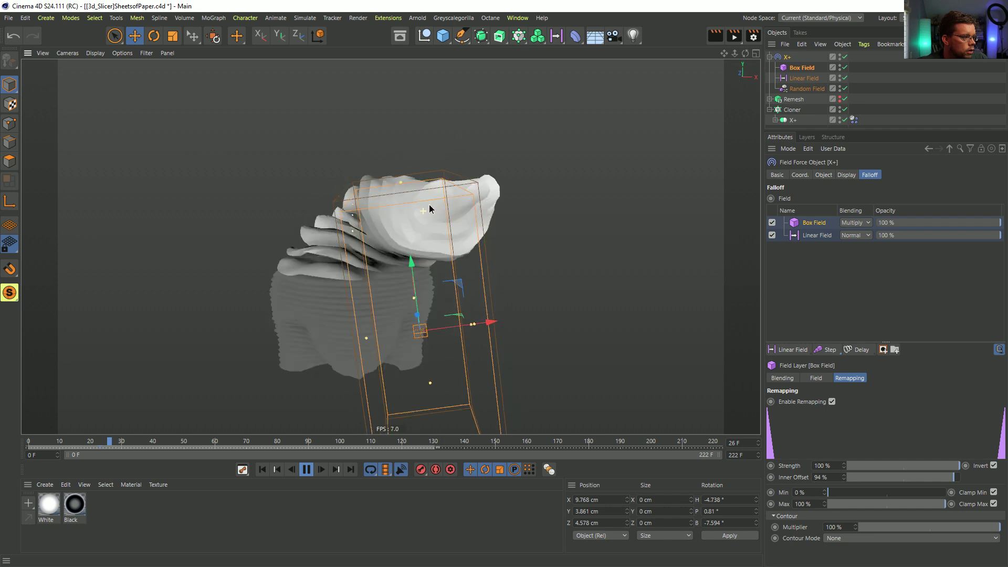
{"action": "mouse_move", "coordinate": [428, 210]}
{"action": "left_mouse_down", "text": "alt"}
{"action": "mouse_move", "coordinate": [414, 226]}
{"action": "mouse_move", "coordinate": [425, 195]}
{"action": "left_mouse_up", "text": "alt"}
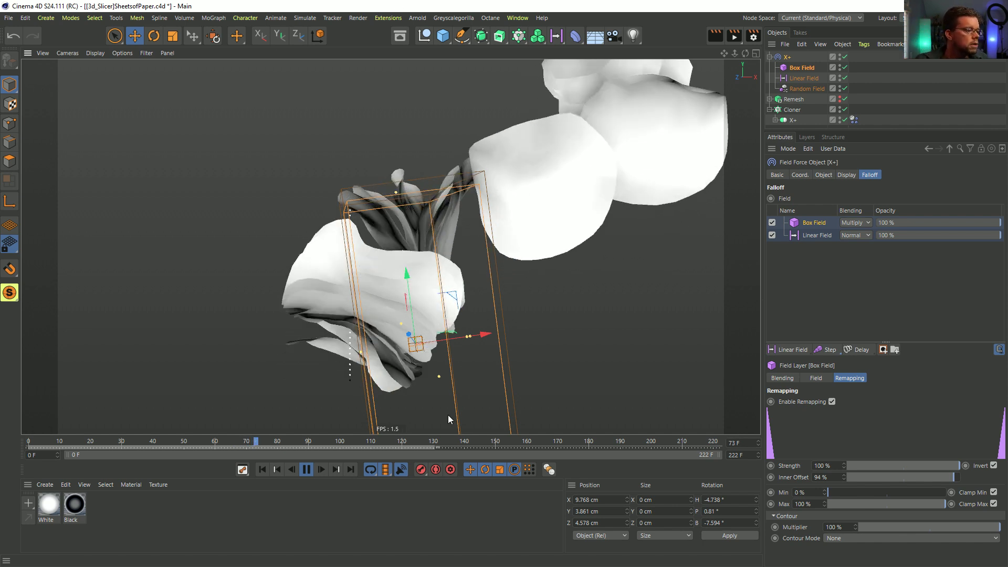
{"action": "key", "text": "F8"}
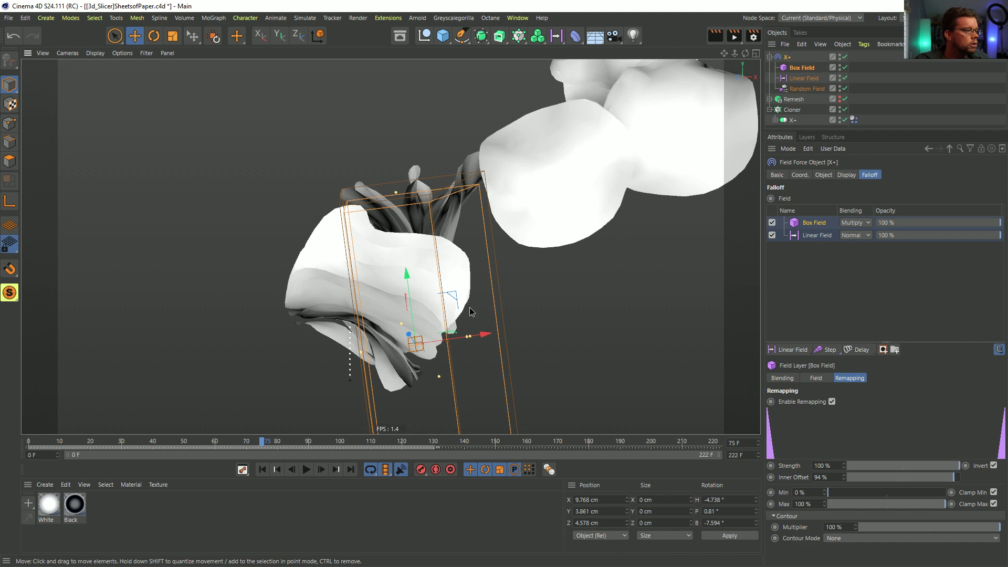
Step: Examine how the sheets drift away around the Box Field from several angles and return the timeline to frame 0
{"action": "mouse_move", "coordinate": [463, 276]}
{"action": "left_mouse_down", "text": "alt"}
{"action": "mouse_move", "coordinate": [654, 265]}
{"action": "mouse_move", "coordinate": [729, 245]}
{"action": "mouse_move", "coordinate": [446, 276]}
{"action": "mouse_move", "coordinate": [461, 274]}
{"action": "left_mouse_up", "text": "alt"}
{"action": "right_click_drag", "start_coordinate": [534, 213], "coordinate": [505, 227], "text": "alt"}
{"action": "mouse_move", "coordinate": [505, 226]}
{"action": "left_mouse_down", "text": "alt"}
{"action": "mouse_move", "coordinate": [441, 231]}
{"action": "mouse_move", "coordinate": [495, 216]}
{"action": "left_mouse_up", "text": "alt"}
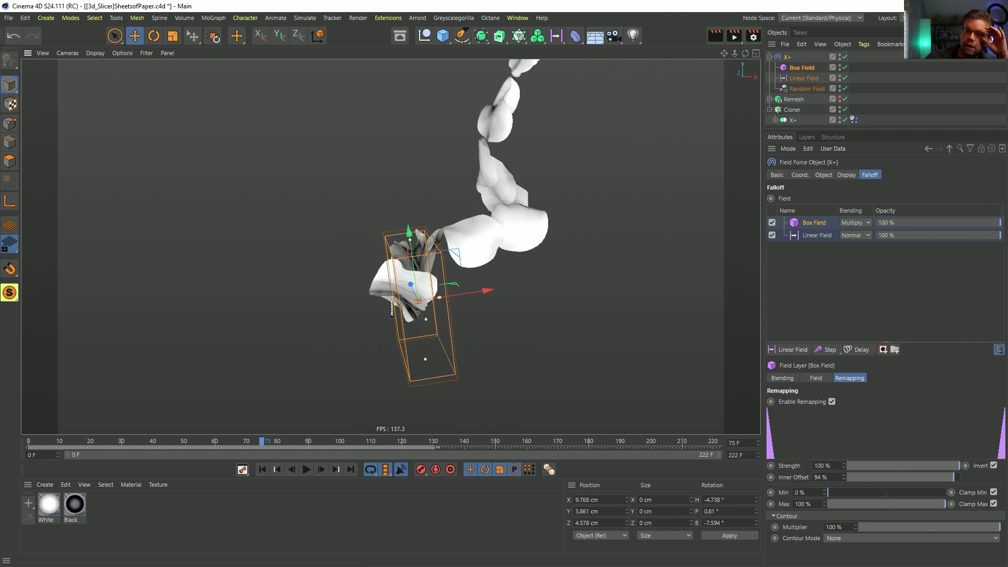
{"action": "left_click_drag", "start_coordinate": [463, 263], "coordinate": [492, 284], "text": "alt"}
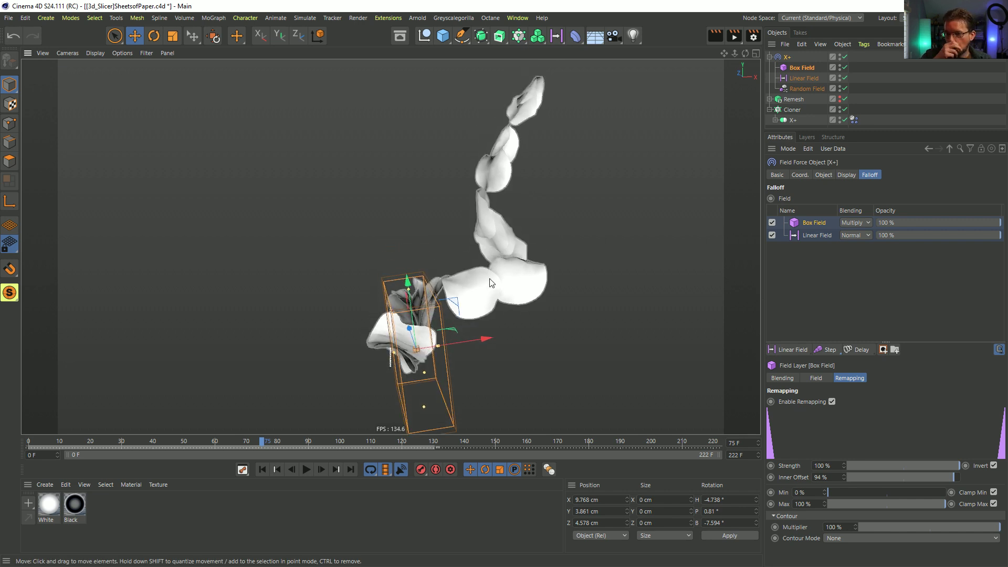
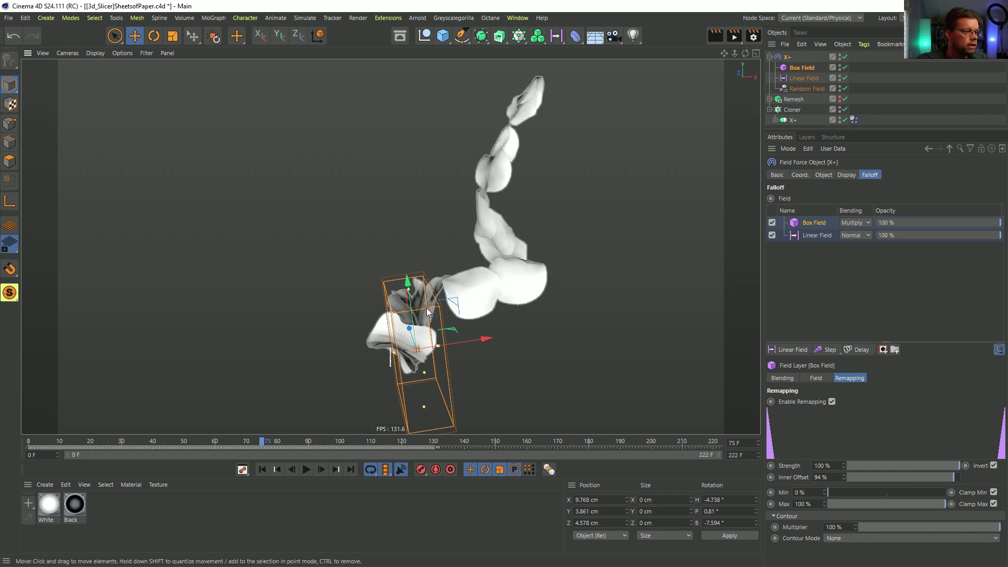
{"action": "left_click_drag", "start_coordinate": [408, 330], "coordinate": [425, 342], "text": "alt"}
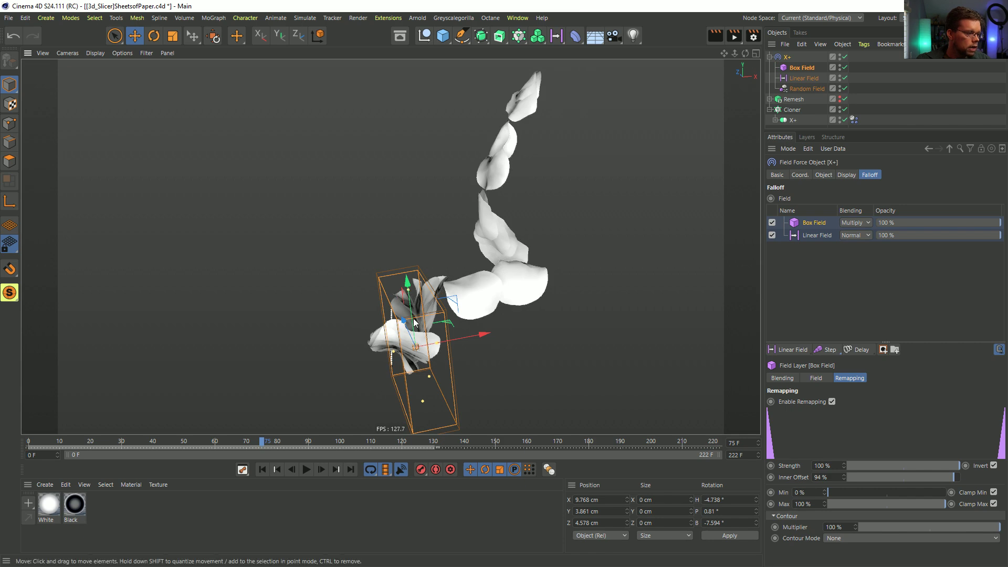
{"action": "right_click_drag", "start_coordinate": [404, 307], "coordinate": [512, 308], "text": "alt"}
{"action": "left_click_drag", "start_coordinate": [512, 308], "coordinate": [452, 349], "text": "alt"}
{"action": "right_click_drag", "start_coordinate": [453, 348], "coordinate": [428, 354], "text": "alt"}
{"action": "left_click_drag", "start_coordinate": [428, 354], "coordinate": [461, 320], "text": "alt"}
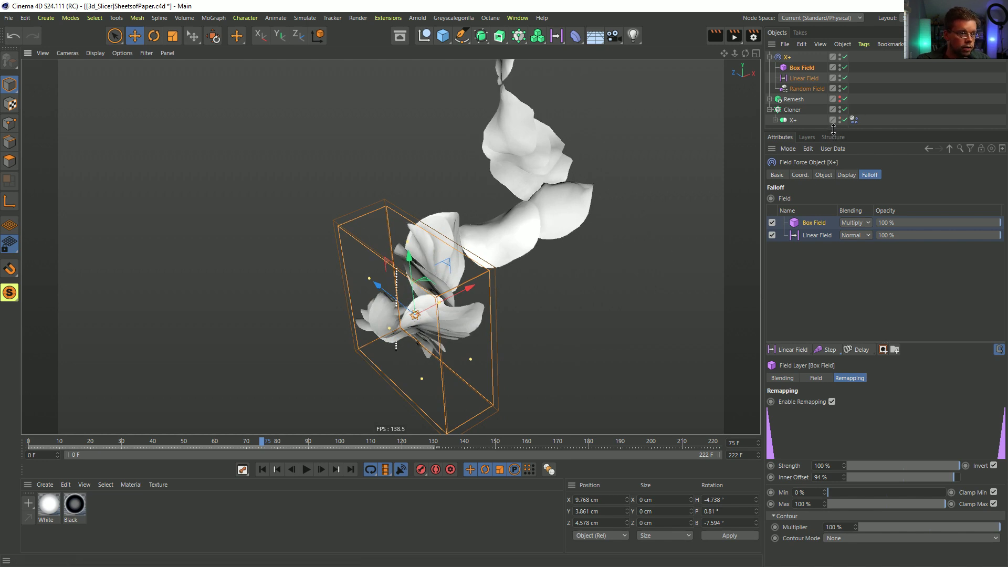
{"action": "left_click_drag", "start_coordinate": [834, 130], "coordinate": [849, 195]}
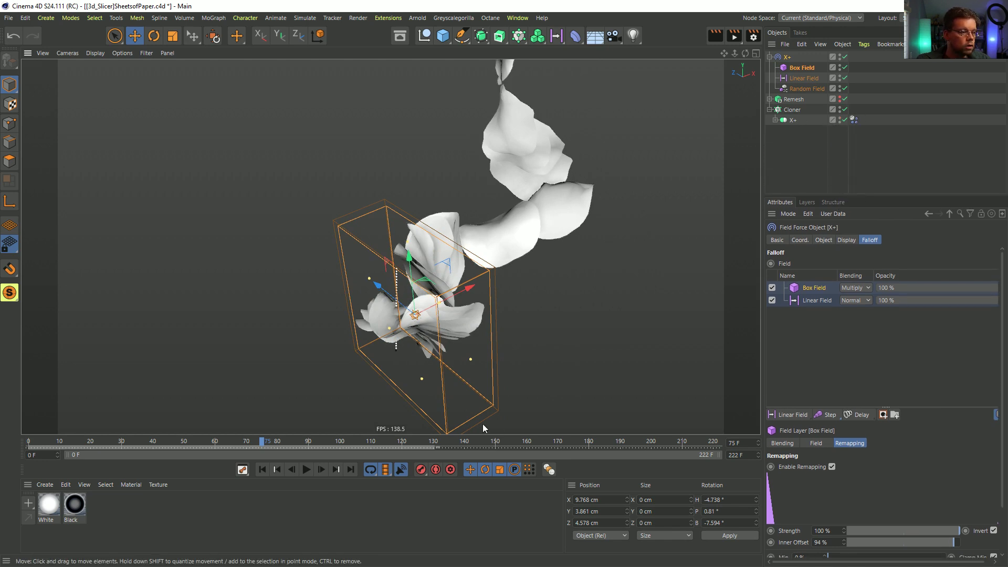
{"action": "left_click", "coordinate": [265, 470]}
{"action": "scroll", "coordinate": [452, 314], "scroll_direction": "up", "scroll_amount": 5}
{"action": "left_click_drag", "start_coordinate": [453, 313], "coordinate": [445, 223], "text": "alt"}
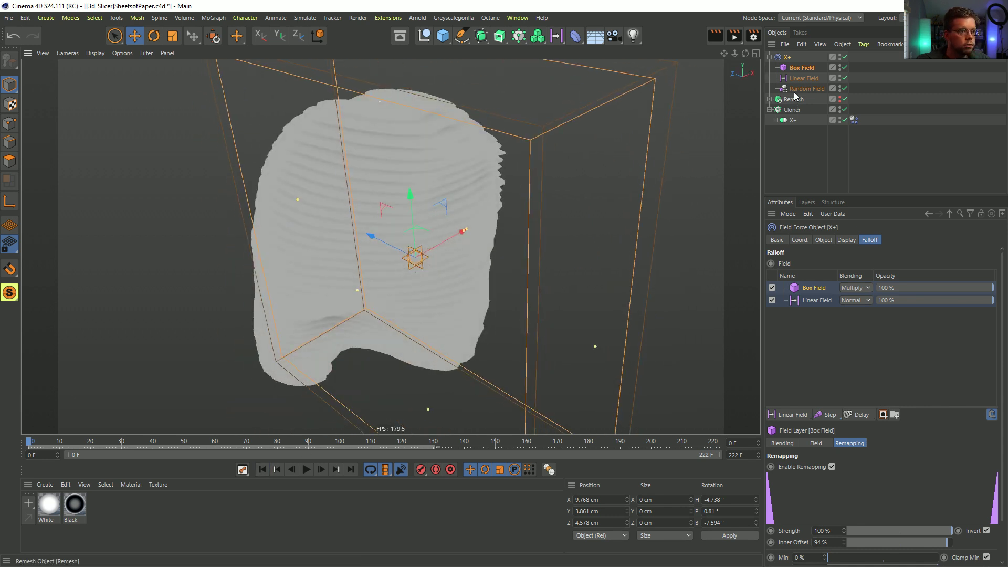
Step: Try rotating the head source inside the Remesh hierarchy and undo the changes
{"action": "left_click", "coordinate": [770, 100]}
{"action": "left_click", "coordinate": [799, 131]}
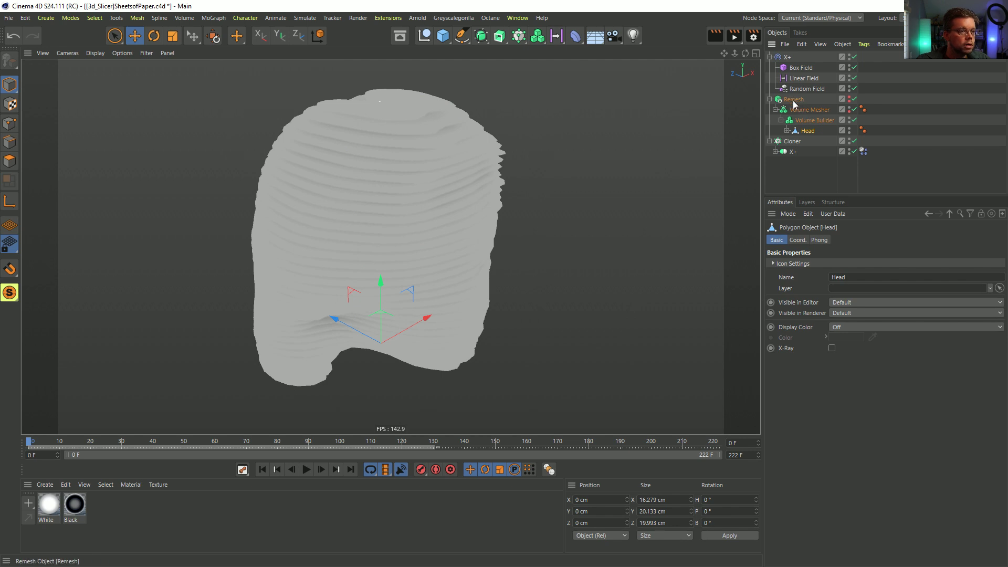
{"action": "key", "text": "r"}
{"action": "left_click_drag", "start_coordinate": [396, 322], "coordinate": [388, 250]}
{"action": "key", "text": "ctrl+z"}
{"action": "key", "text": "ctrl+z"}
{"action": "key", "text": "ctrl+z"}
{"action": "key", "text": "ctrl+z"}
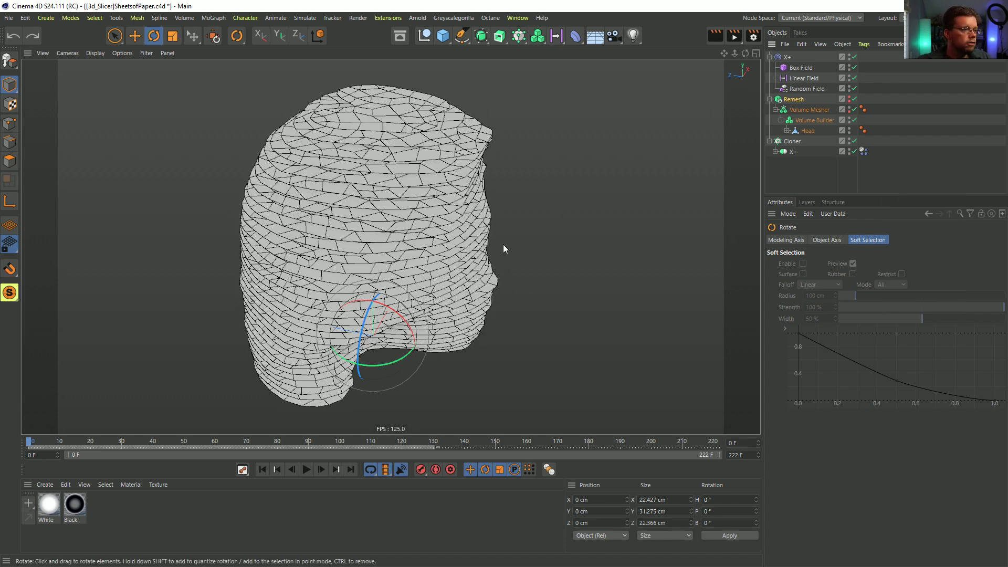
{"action": "left_click_drag", "start_coordinate": [384, 309], "coordinate": [380, 310]}
{"action": "left_click_drag", "start_coordinate": [377, 310], "coordinate": [387, 312]}
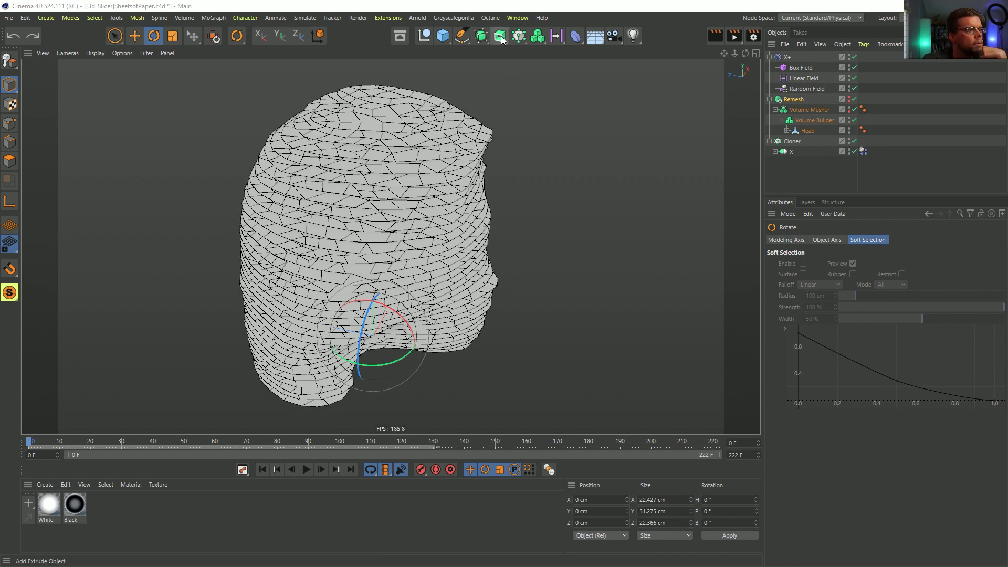
Step: Delete the Dynamics Body tag from the X+ object inside the Cloner and select the Cloner
{"action": "left_click", "coordinate": [519, 36]}
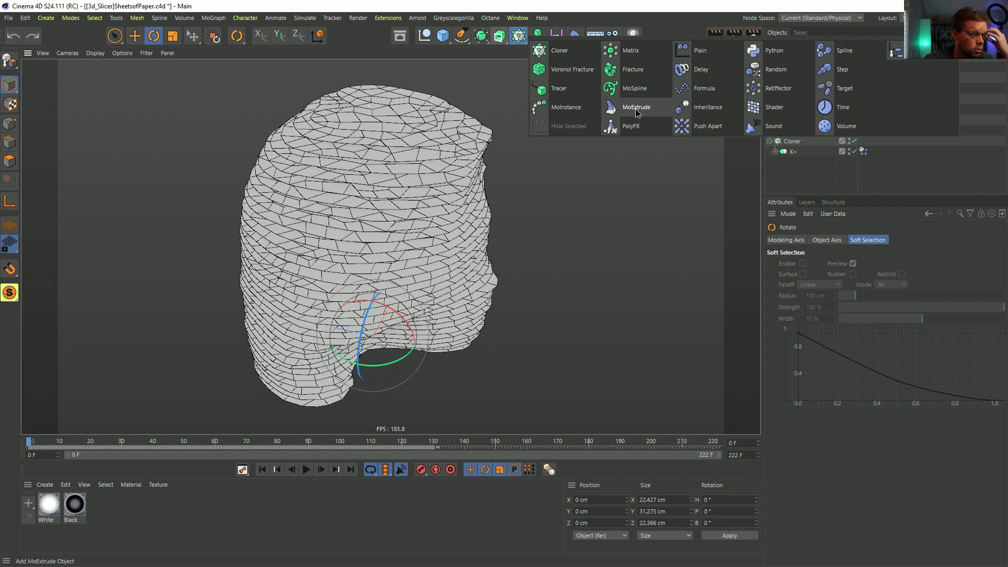
{"action": "left_click", "coordinate": [866, 153]}
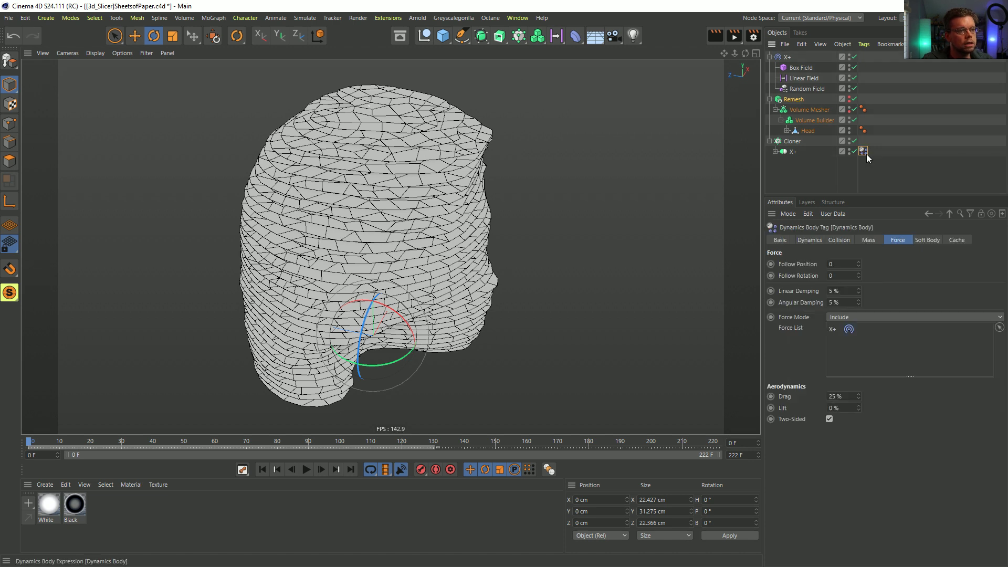
{"action": "key", "text": "Delete"}
{"action": "left_click", "coordinate": [798, 138]}
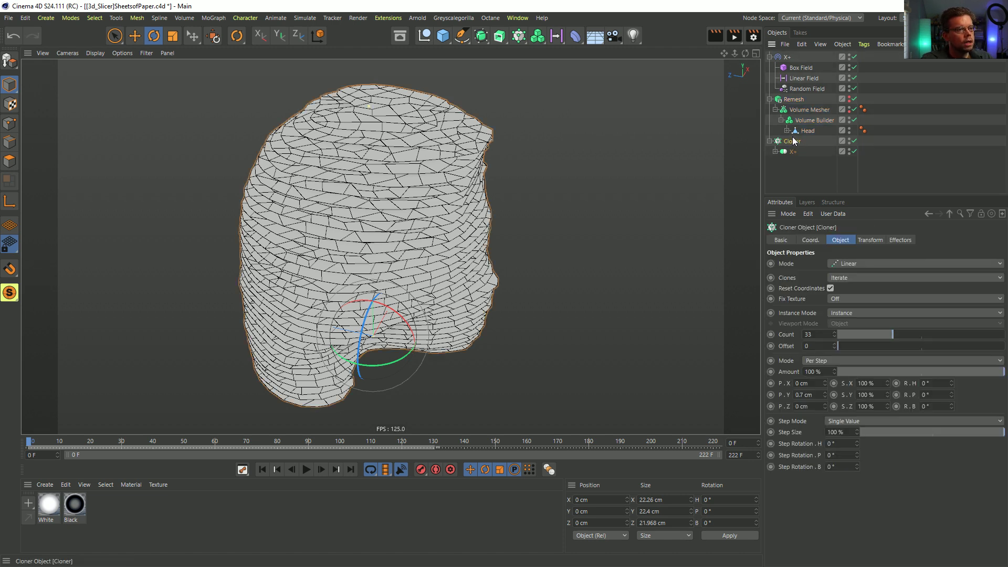
Step: Switch the viewport shading to a display without polygon lines
{"action": "left_click_drag", "start_coordinate": [415, 173], "coordinate": [398, 194], "text": "alt"}
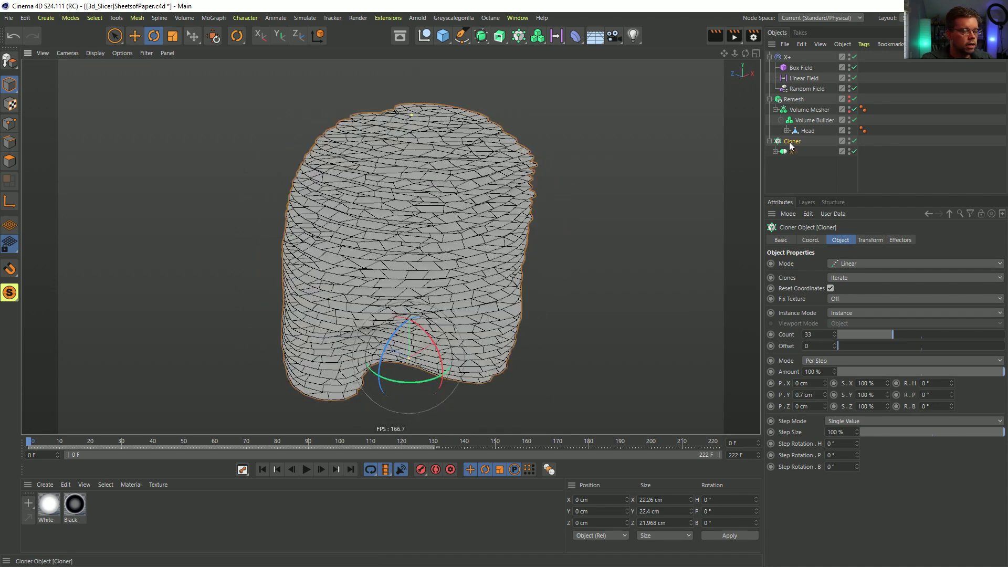
{"action": "left_click_drag", "start_coordinate": [460, 264], "coordinate": [462, 287], "text": "alt"}
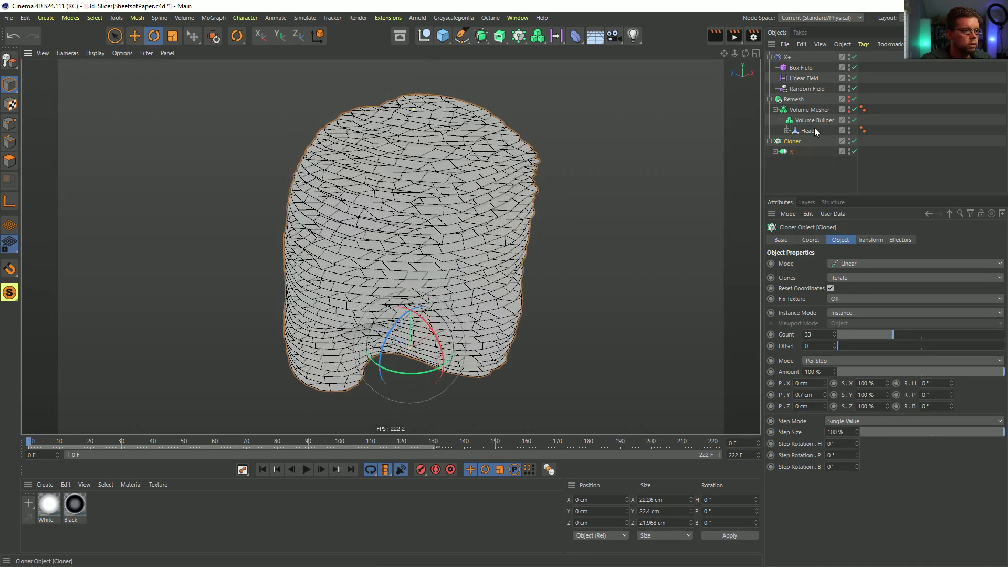
{"action": "left_click_drag", "start_coordinate": [515, 41], "coordinate": [663, 38]}
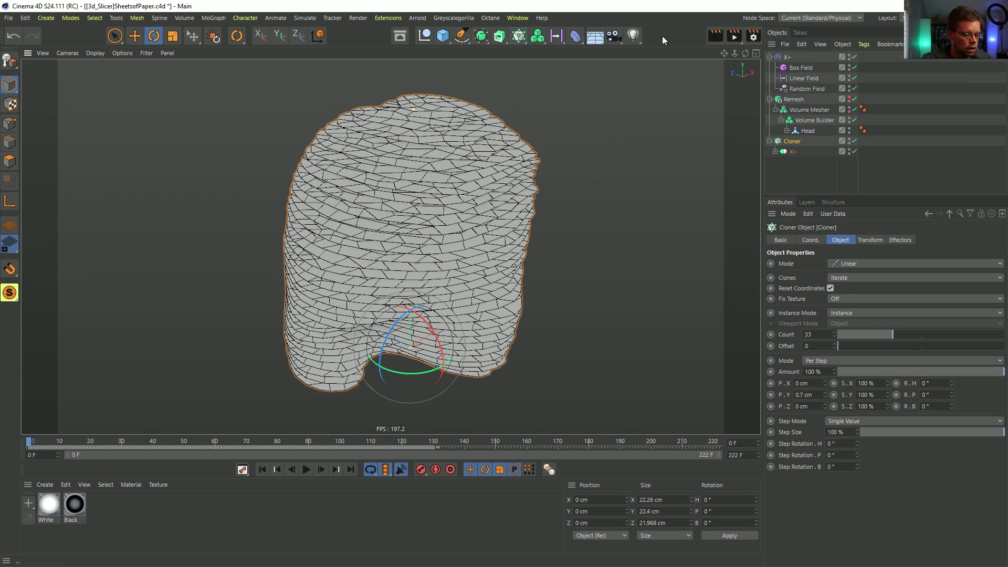
{"action": "key", "text": "n"}
{"action": "key", "text": "a"}
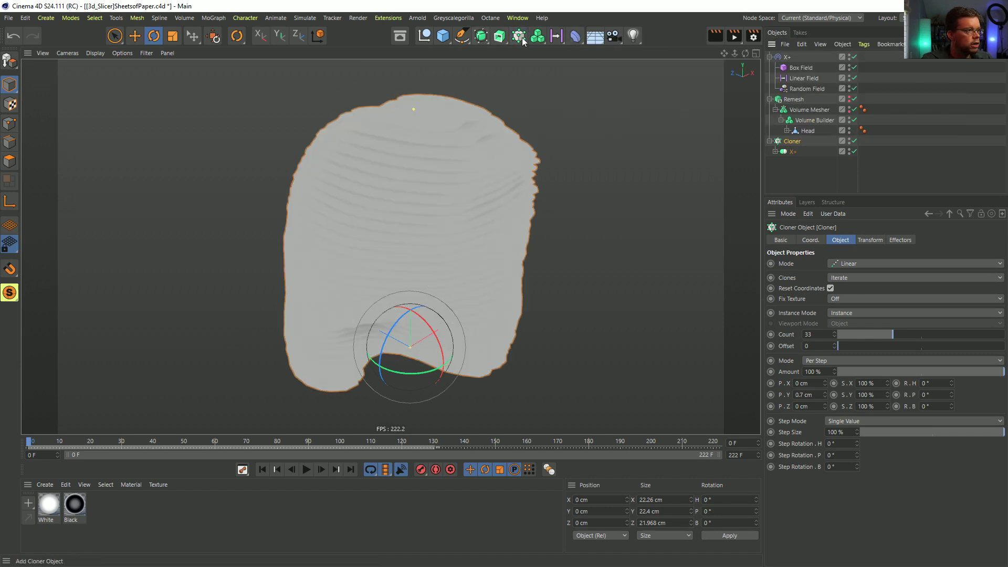
Step: Try a Random effector on the Cloner with Position off and Rotation on, using a 14° heading, and delete the effector
{"action": "left_click_drag", "start_coordinate": [523, 41], "coordinate": [771, 68]}
{"action": "left_click", "coordinate": [842, 241]}
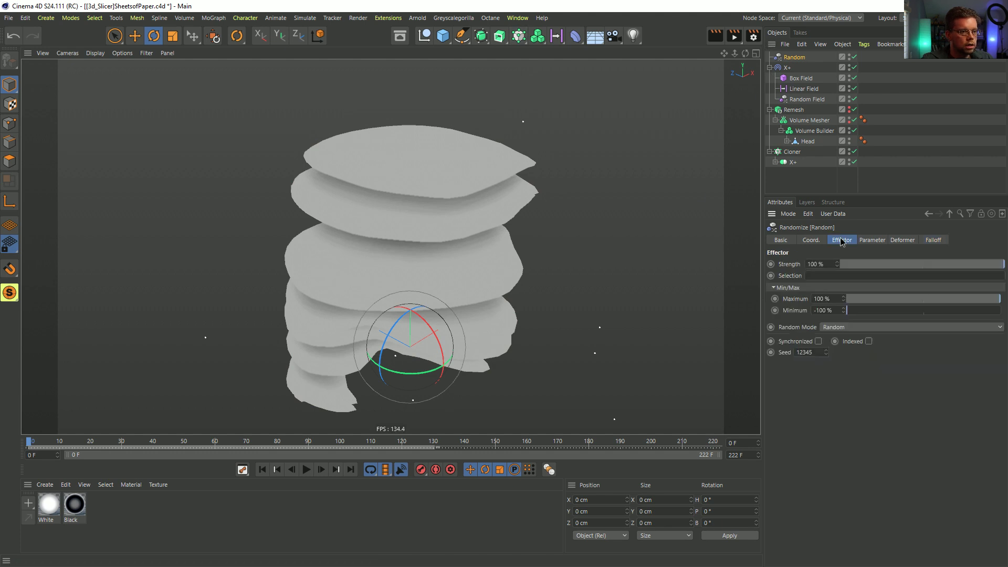
{"action": "left_click", "coordinate": [873, 240]}
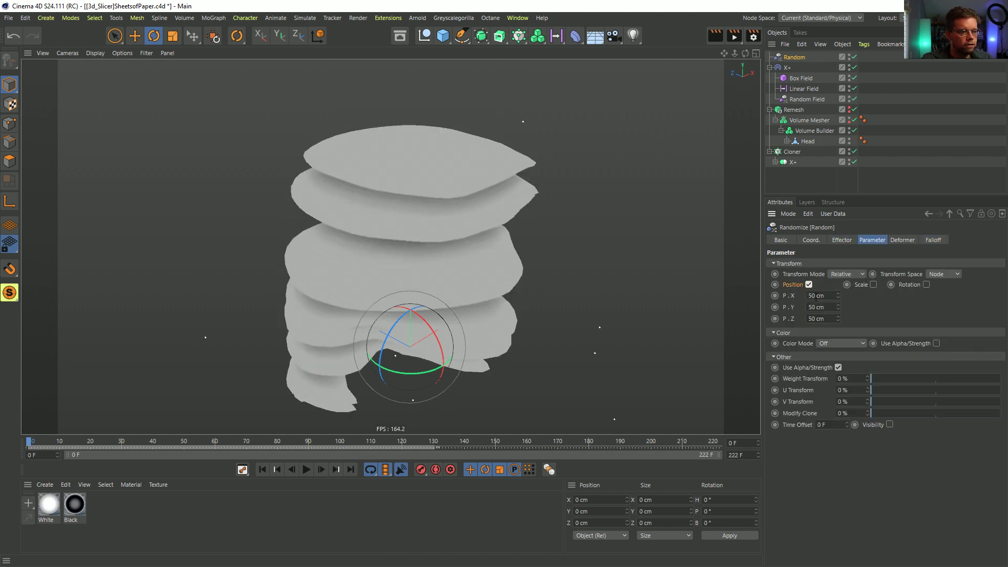
{"action": "left_click", "coordinate": [810, 284]}
{"action": "left_click", "coordinate": [906, 285]}
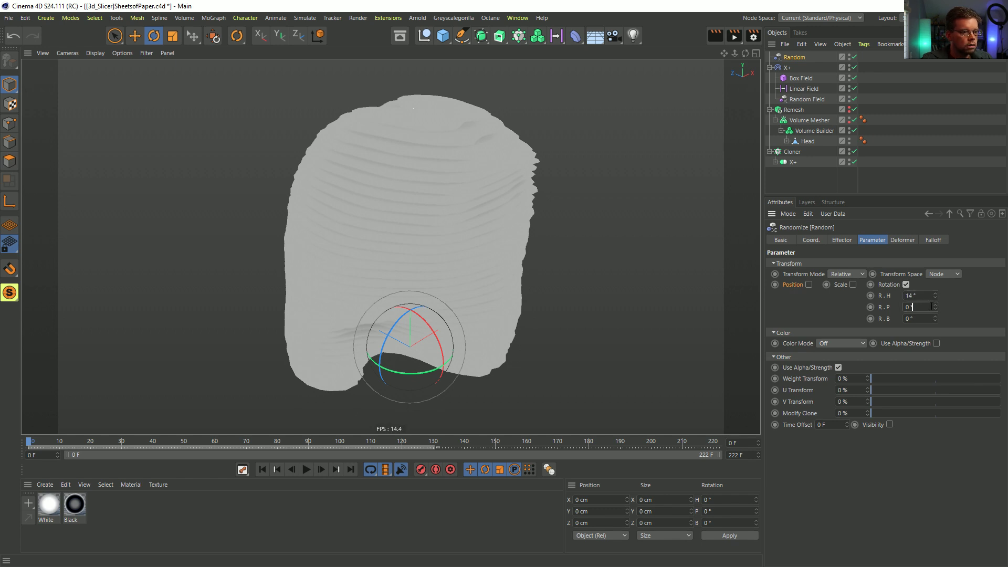
{"action": "left_click_drag", "start_coordinate": [936, 307], "coordinate": [957, 319]}
{"action": "left_click_drag", "start_coordinate": [467, 168], "coordinate": [578, 145], "text": "alt"}
{"action": "key", "text": "Delete"}
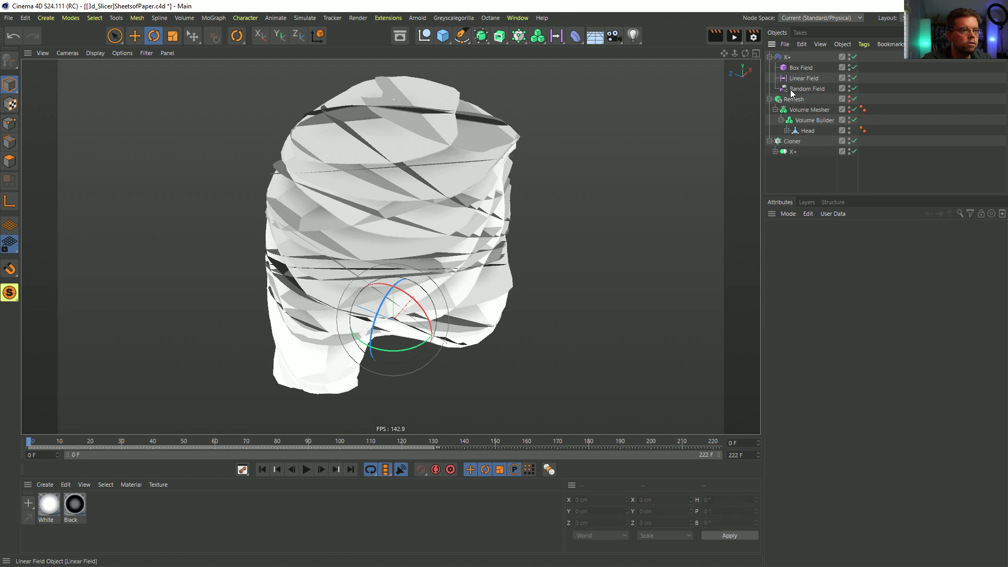
Step: Place the Cloner inside a new Connect object and turn off its Weld option
{"action": "left_click", "coordinate": [792, 141]}
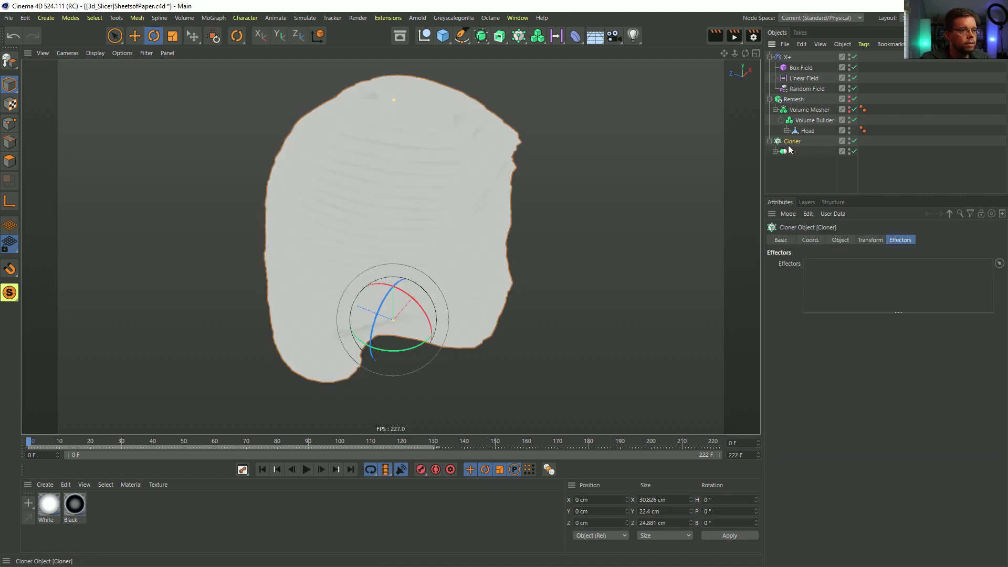
{"action": "left_click", "coordinate": [778, 163]}
{"action": "left_click", "coordinate": [776, 152]}
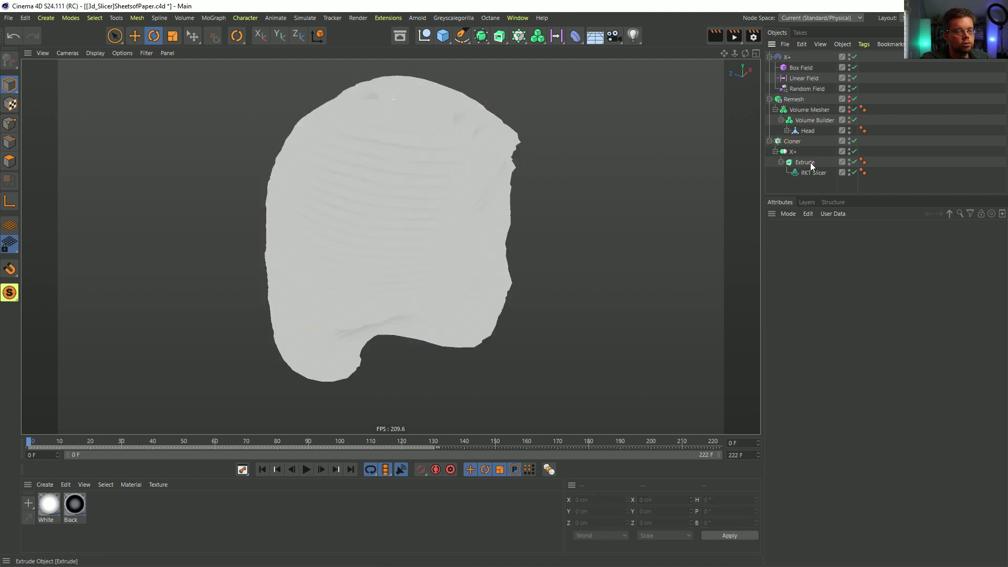
{"action": "left_click", "coordinate": [772, 140]}
{"action": "left_click", "coordinate": [770, 140]}
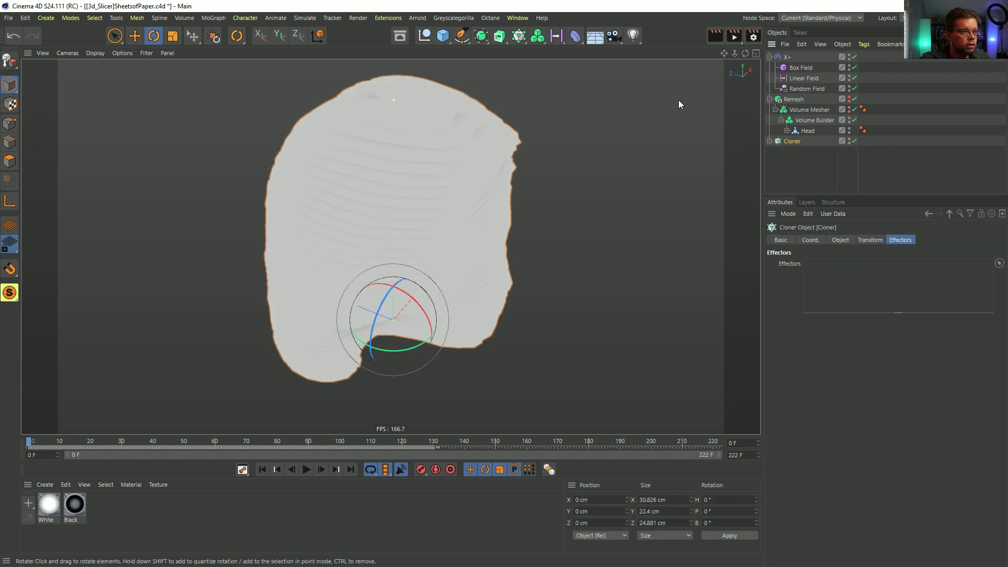
{"action": "left_click", "coordinate": [482, 38]}
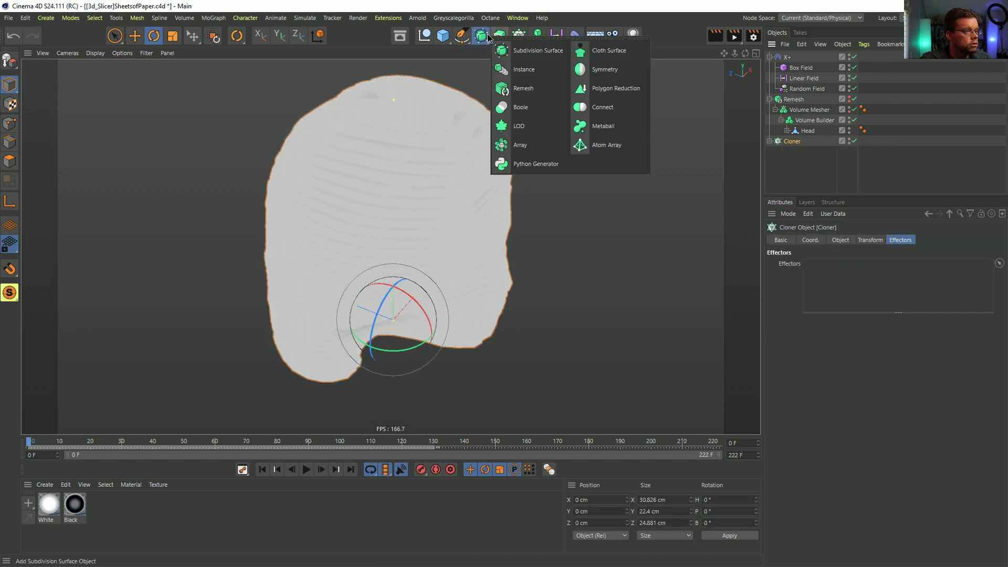
{"action": "left_click", "coordinate": [591, 115], "text": "alt"}
{"action": "left_click", "coordinate": [797, 278]}
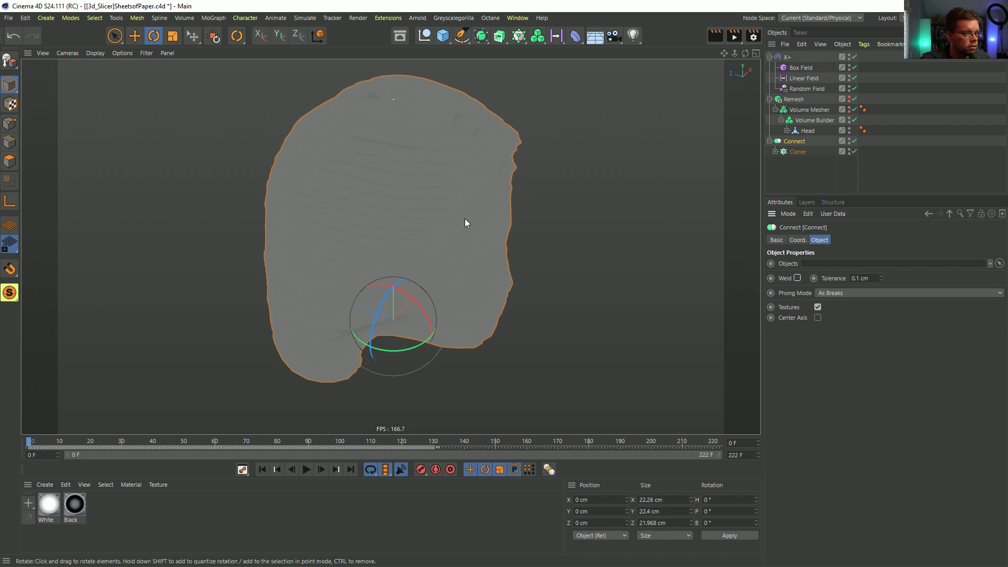
Step: Add a MoExtrude deformer and place it inside the Connect object above the Cloner
{"action": "left_click", "coordinate": [524, 40]}
{"action": "left_click", "coordinate": [656, 107]}
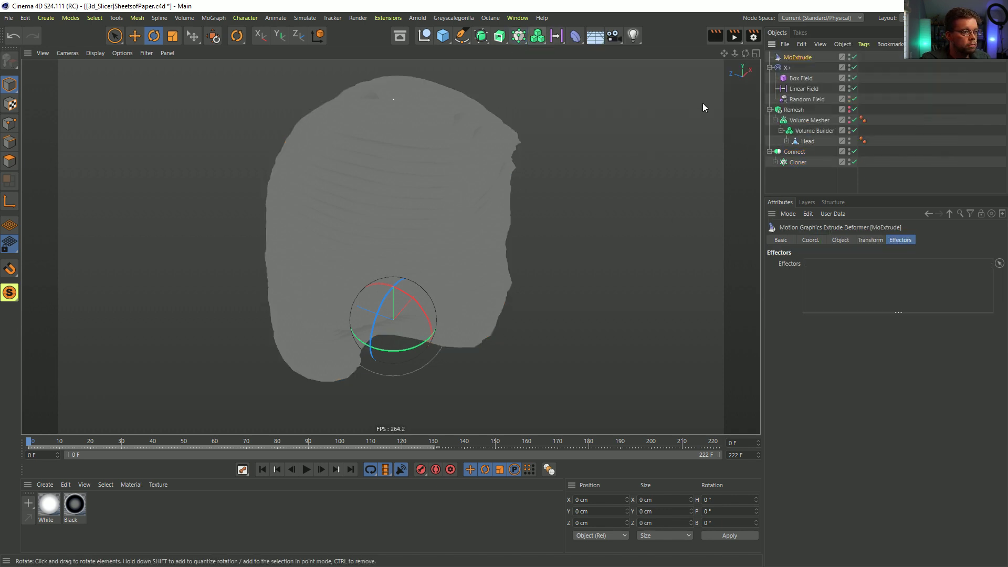
{"action": "left_click_drag", "start_coordinate": [798, 58], "coordinate": [800, 161]}
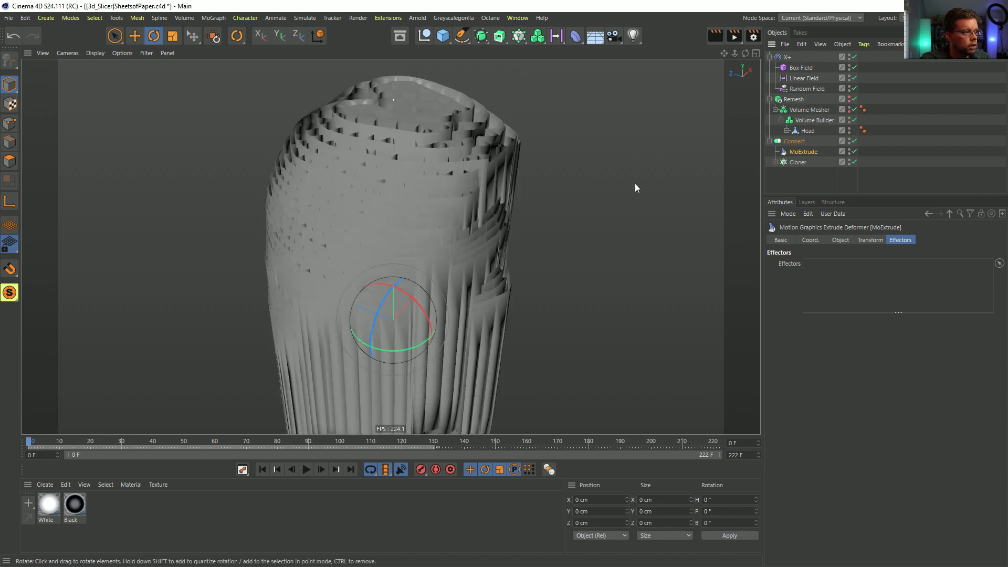
Step: Set the MoExtrude deformer's Z position to 1 cm and inspect the extruded slices up close
{"action": "left_click", "coordinate": [841, 240]}
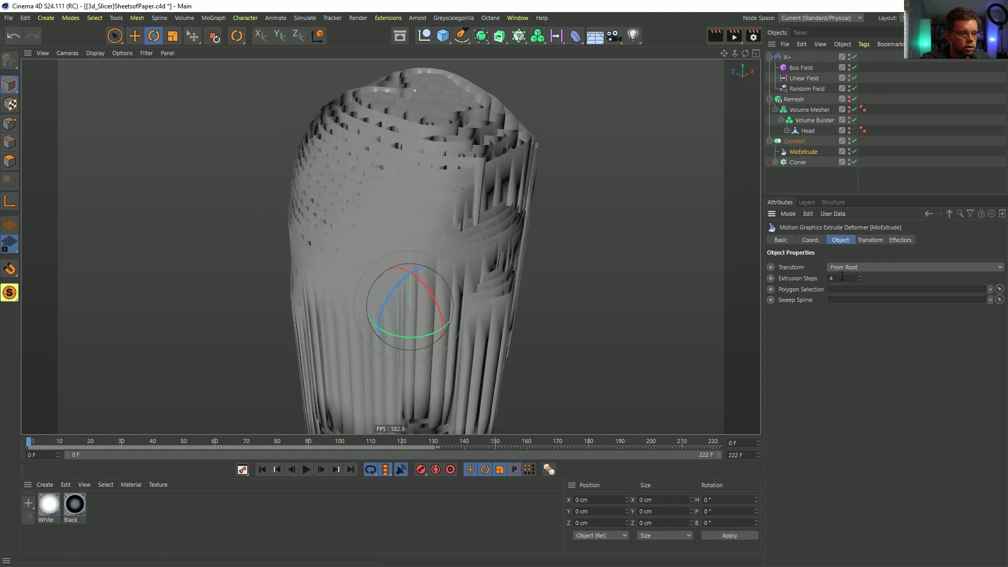
{"action": "left_click", "coordinate": [871, 240]}
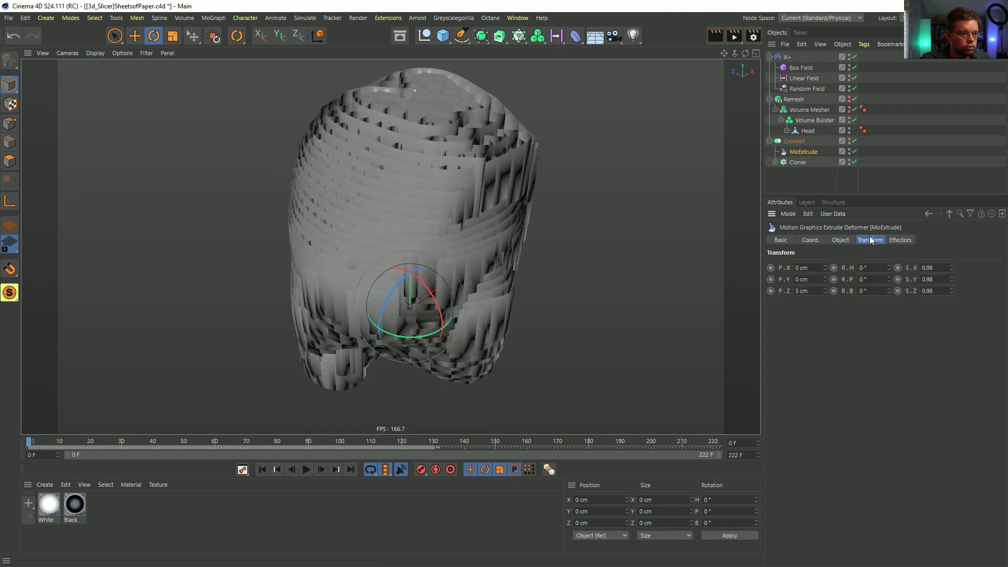
{"action": "double_click", "coordinate": [811, 290]}
{"action": "type", "text": "1"}
{"action": "key", "text": "Return"}
{"action": "middle_click_drag", "start_coordinate": [443, 152], "coordinate": [440, 248], "text": "alt"}
{"action": "right_click_drag", "start_coordinate": [440, 248], "coordinate": [490, 219], "text": "alt"}
{"action": "left_click_drag", "start_coordinate": [434, 239], "coordinate": [473, 263], "text": "alt"}
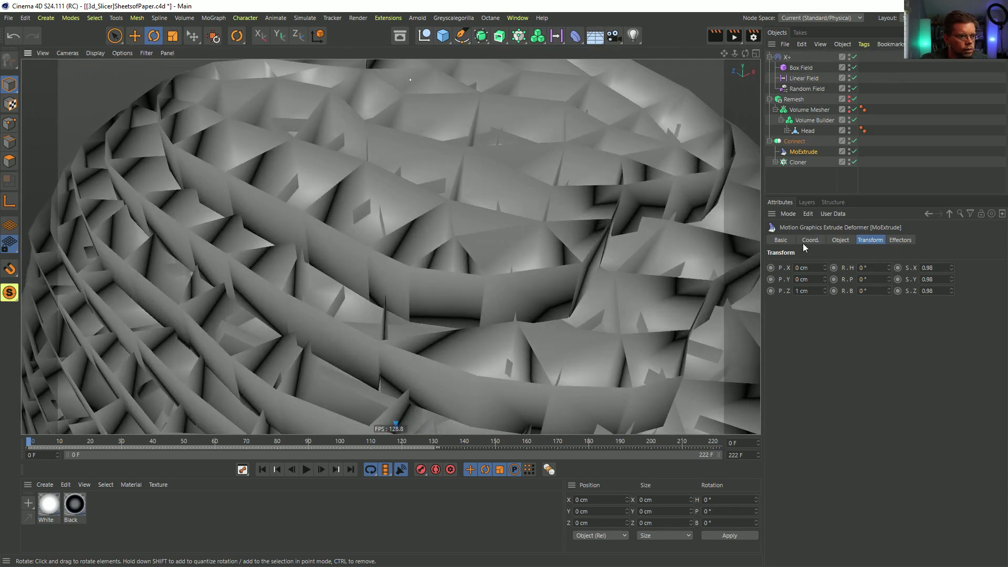
Step: Lower the MoExtrude deformer's Z position to -1 cm
{"action": "left_click", "coordinate": [825, 293]}
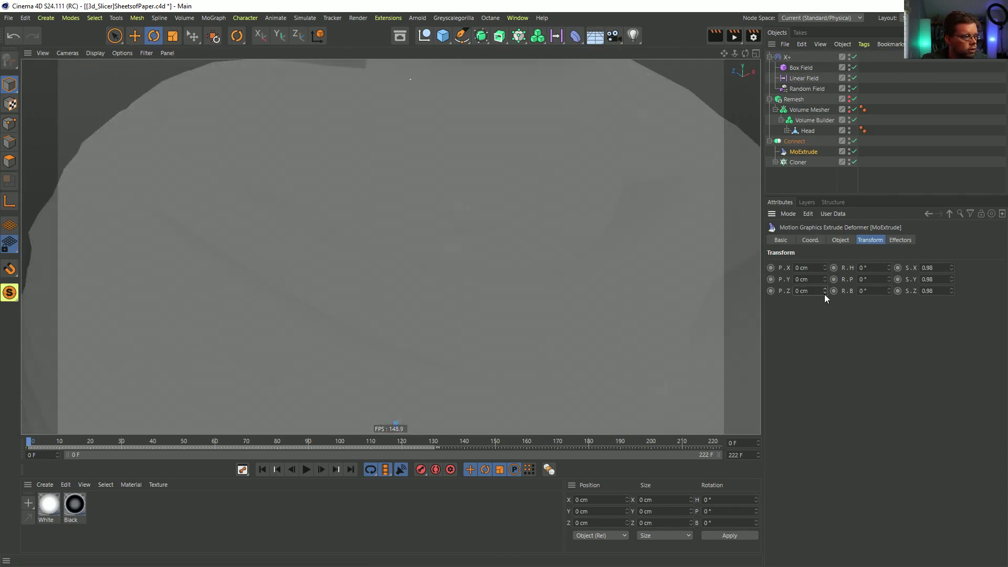
{"action": "left_click", "coordinate": [825, 293]}
{"action": "right_click_drag", "start_coordinate": [575, 225], "coordinate": [382, 291], "text": "alt"}
{"action": "left_click_drag", "start_coordinate": [382, 292], "coordinate": [488, 220], "text": "alt"}
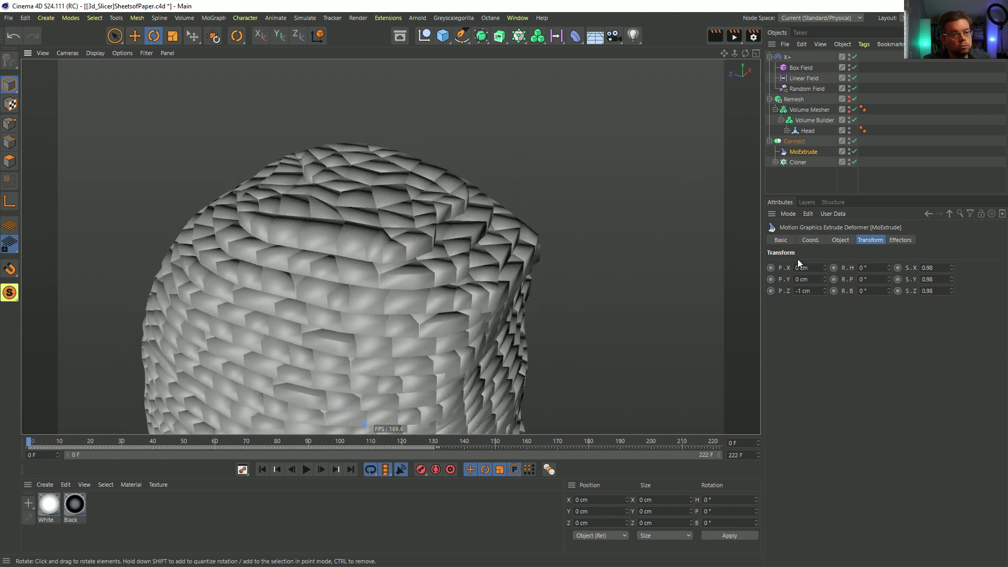
Step: Set the MoExtrude deformer's X, Y and Z scale to 1
{"action": "left_click", "coordinate": [945, 268]}
{"action": "type", "text": "1"}
{"action": "key", "text": "Tab"}
{"action": "type", "text": "1"}
{"action": "key", "text": "Tab"}
{"action": "type", "text": "1"}
{"action": "key", "text": "Return"}
{"action": "scroll", "coordinate": [436, 297], "scroll_direction": "up", "scroll_amount": 5}
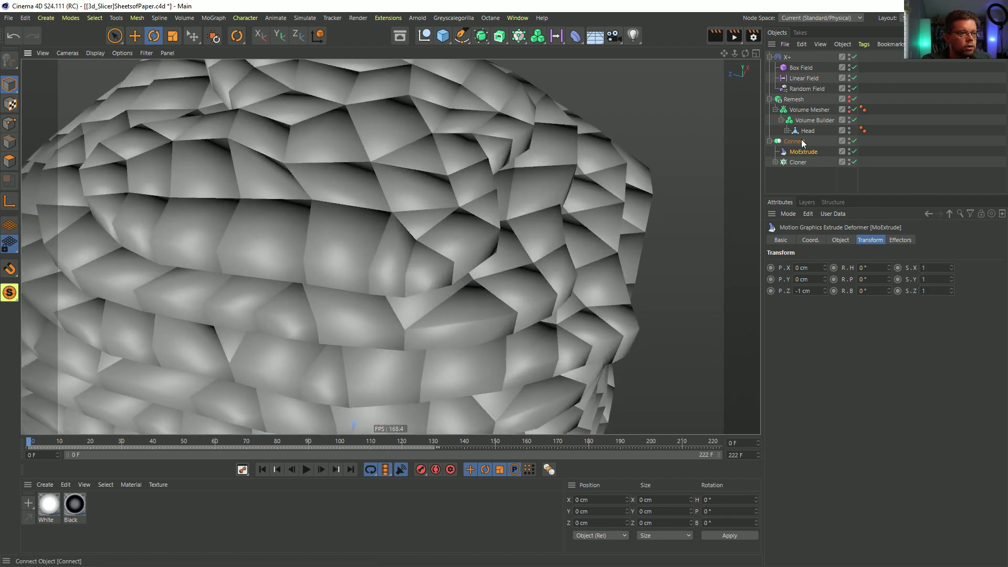
Step: Set the Connect object's Phong Mode to Manual and copy an existing Phong tag onto it
{"action": "left_click", "coordinate": [801, 141]}
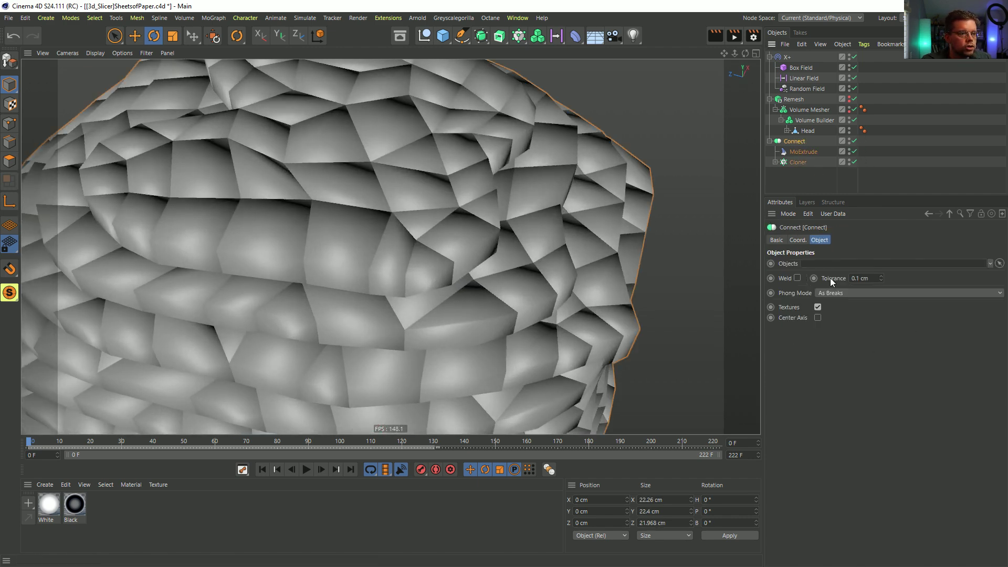
{"action": "left_click", "coordinate": [826, 294]}
{"action": "left_click", "coordinate": [835, 304]}
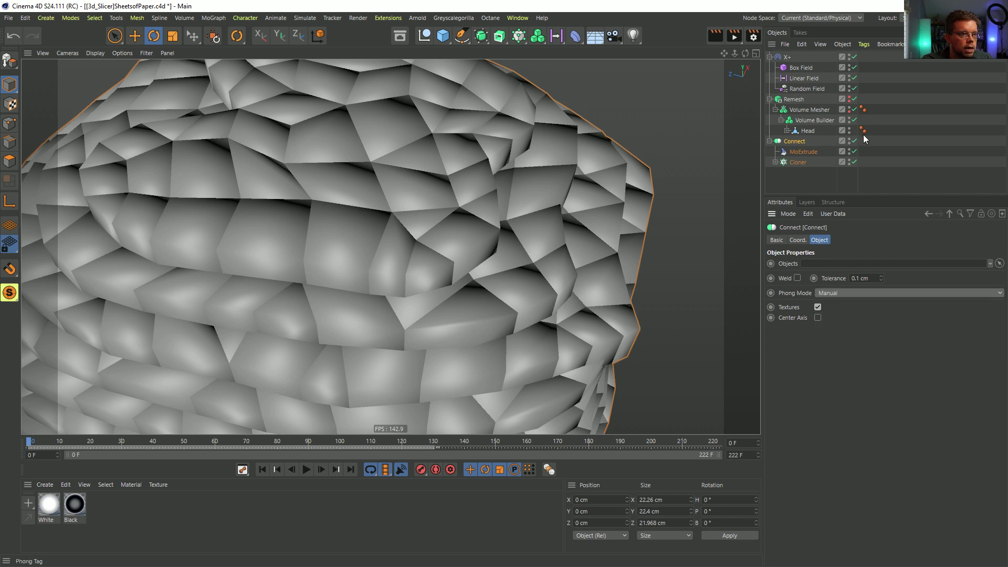
{"action": "left_click_drag", "start_coordinate": [866, 141], "coordinate": [864, 141], "text": "ctrl"}
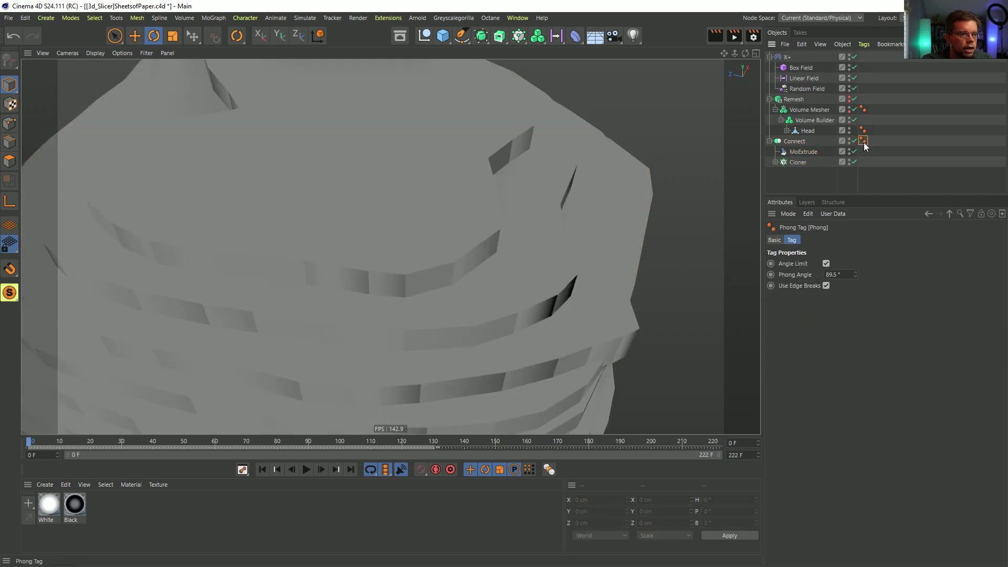
Step: Display polygon lines on the shaded model and set the MoExtrude deformer's X, Y and Z scale to 0.9
{"action": "key", "text": "n"}
{"action": "key", "text": "b"}
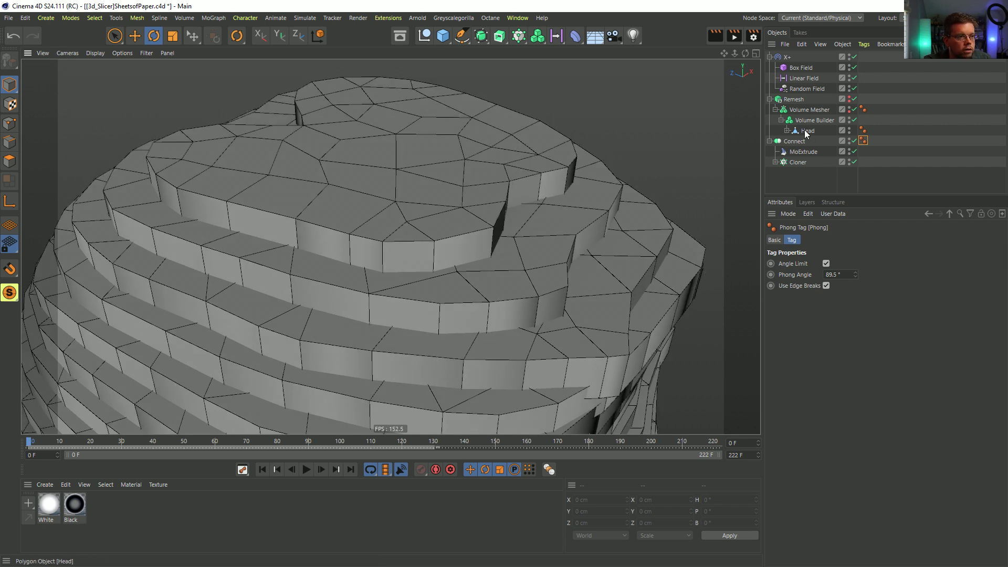
{"action": "left_click", "coordinate": [803, 152]}
{"action": "left_click", "coordinate": [931, 270]}
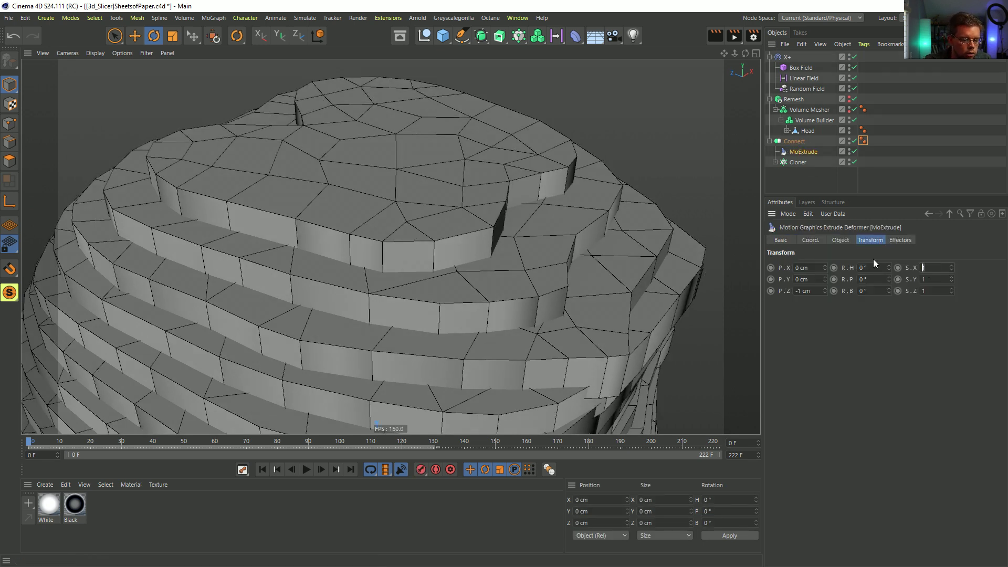
{"action": "key", "text": "Tab"}
{"action": "type", "text": ".9"}
{"action": "key", "text": "Tab"}
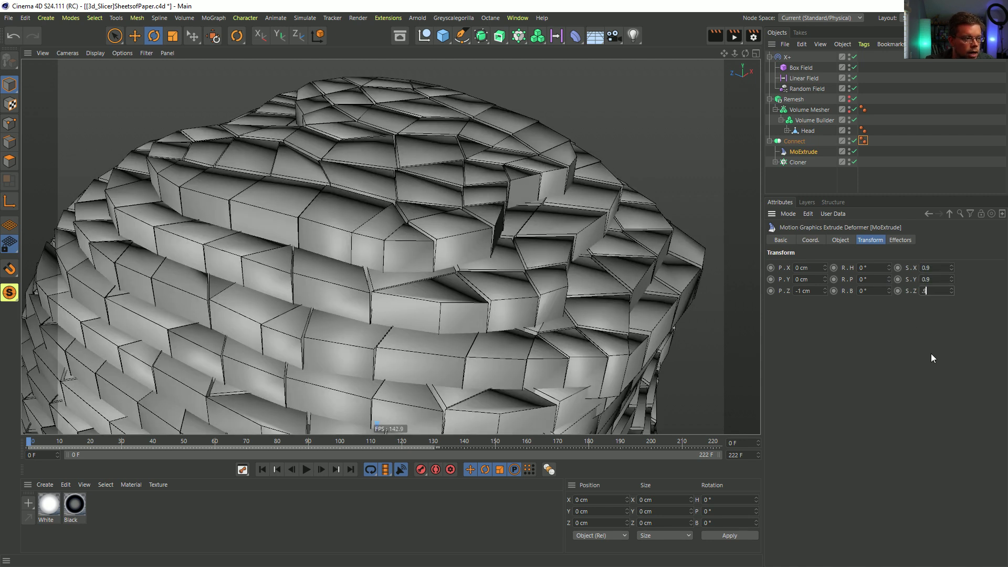
{"action": "type", "text": ".9"}
{"action": "key", "text": "Return"}
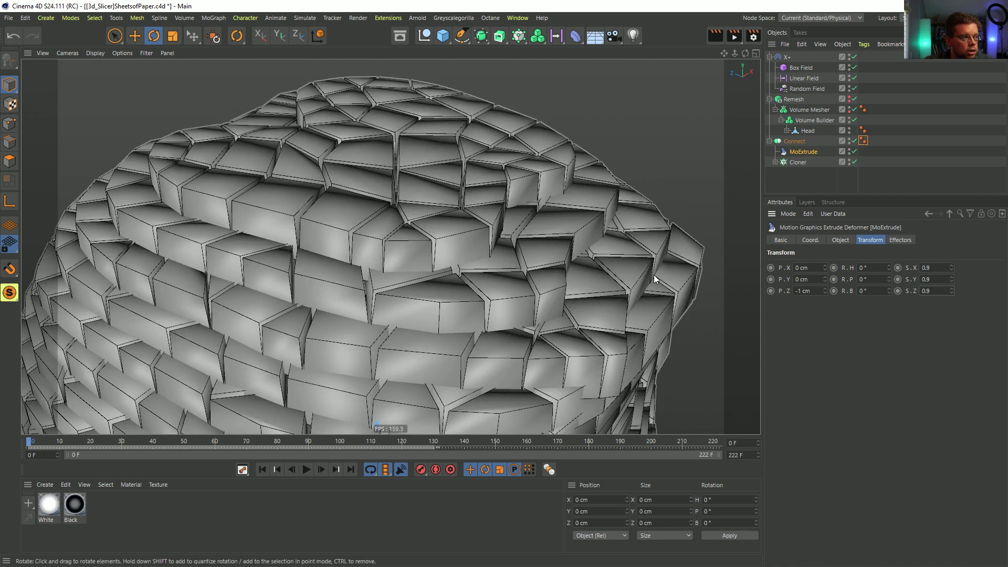
{"action": "left_click_drag", "start_coordinate": [432, 258], "coordinate": [476, 275], "text": "alt"}
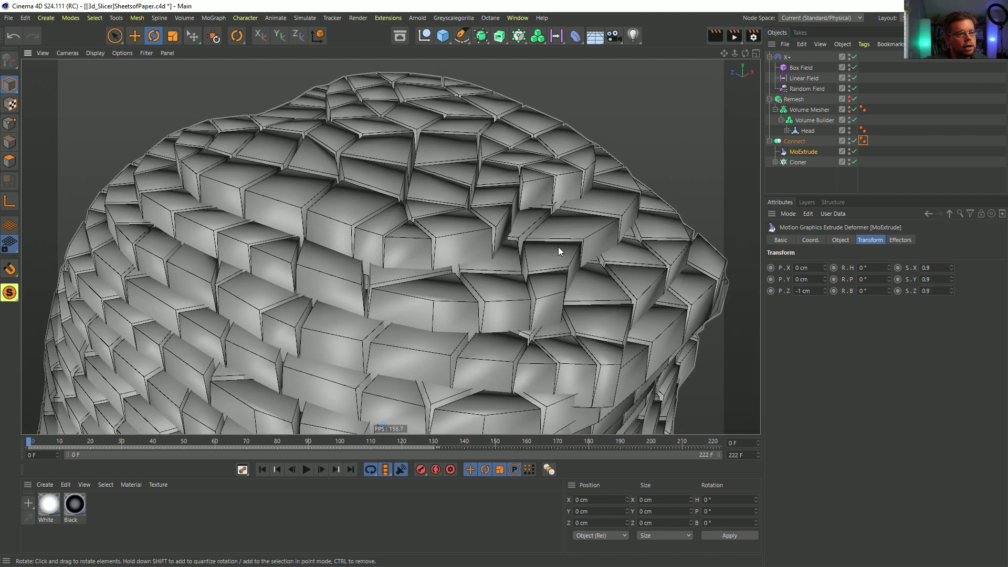
{"action": "left_click", "coordinate": [776, 162]}
{"action": "scroll", "coordinate": [450, 219], "scroll_direction": "down", "scroll_amount": 10}
{"action": "left_click_drag", "start_coordinate": [435, 138], "coordinate": [424, 237], "text": "alt"}
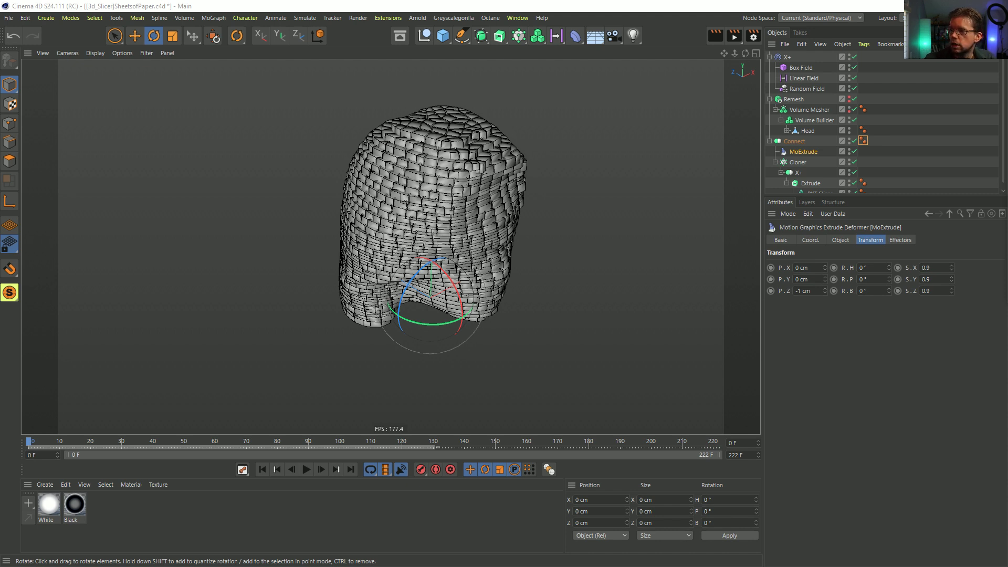
Step: Switch to Firefox and open rocketlasso.com in a new tab
{"action": "key", "text": "alt+Tab"}
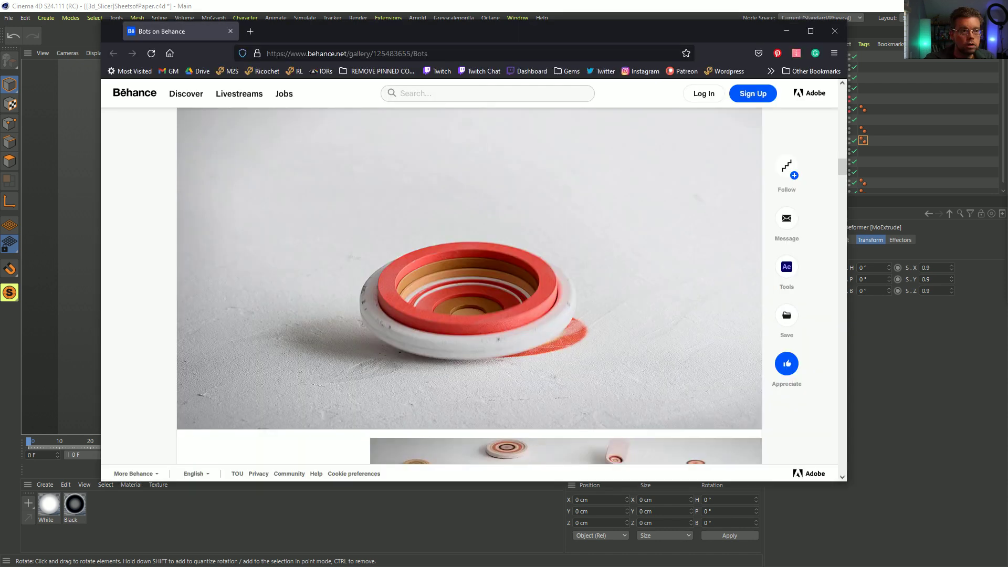
{"action": "key", "text": "ctrl+t"}
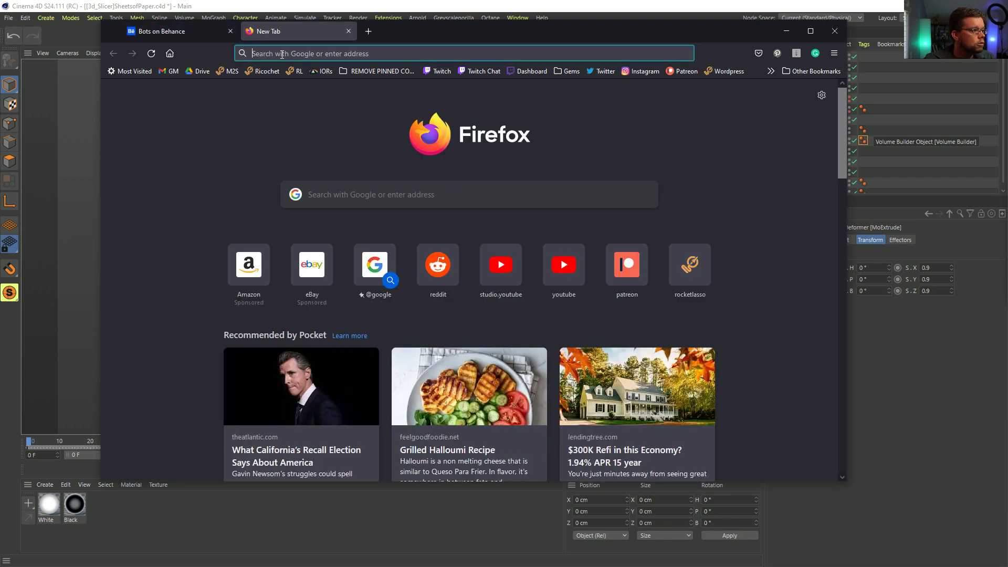
{"action": "left_click", "coordinate": [281, 55]}
{"action": "type", "text": "rco"}
{"action": "key", "text": "BackSpace"}
{"action": "key", "text": "BackSpace"}
{"action": "type", "text": "ocketlasso.com/"}
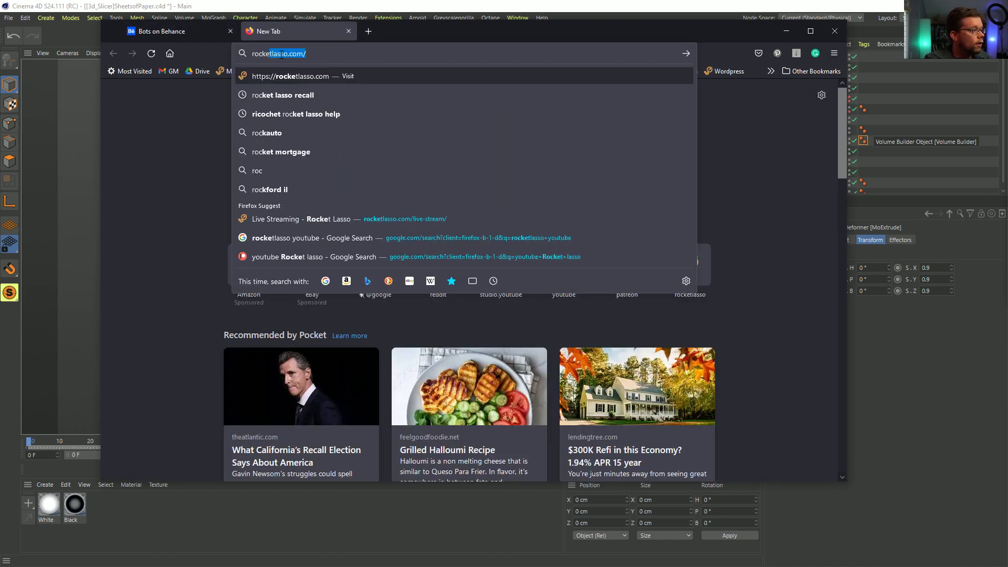
{"action": "key", "text": "Return"}
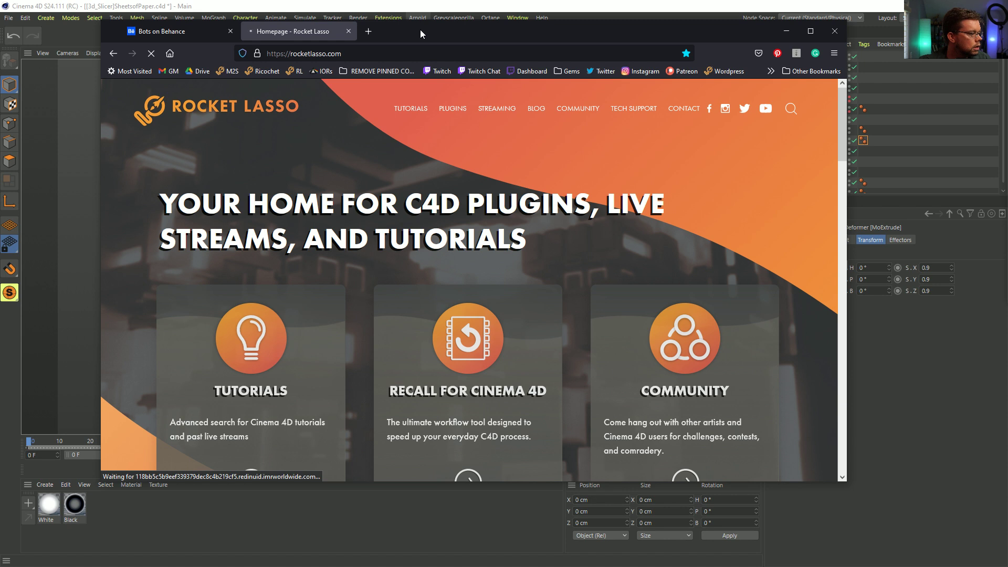
Step: Open the Rocket Lasso Community page in a separate tab and check whether it has loaded
{"action": "left_click_drag", "start_coordinate": [421, 30], "coordinate": [424, 71]}
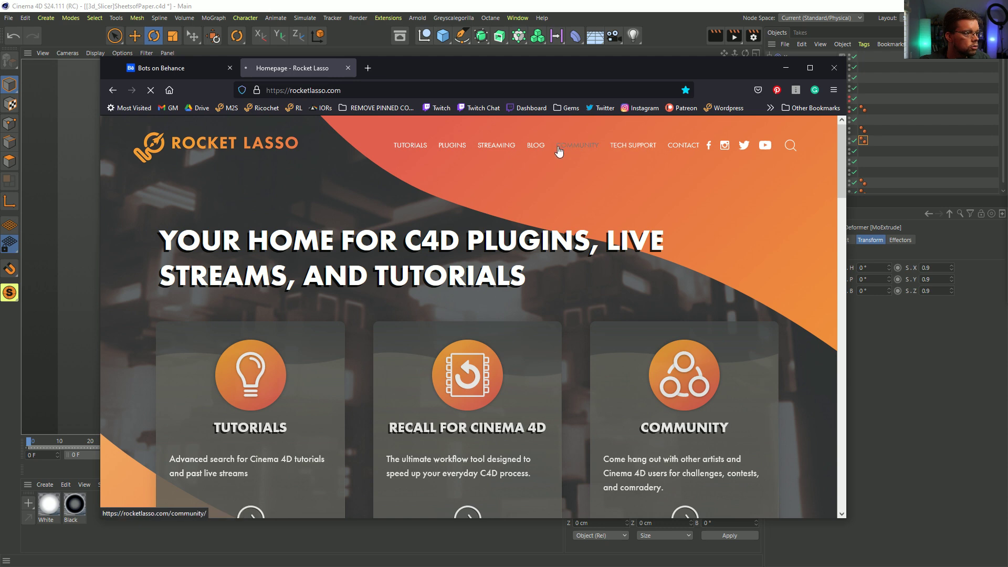
{"action": "left_click", "coordinate": [417, 72]}
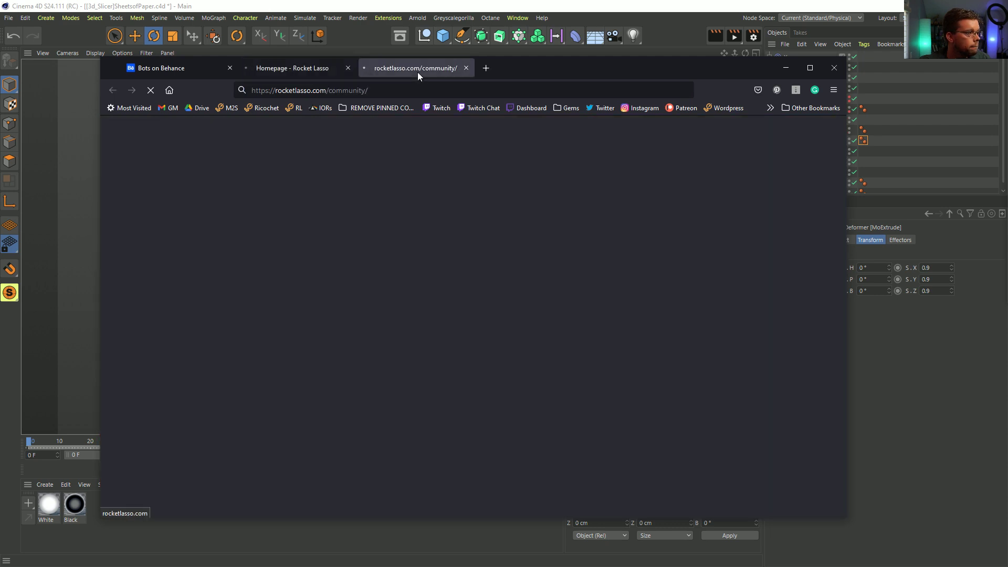
{"action": "left_click", "coordinate": [316, 71]}
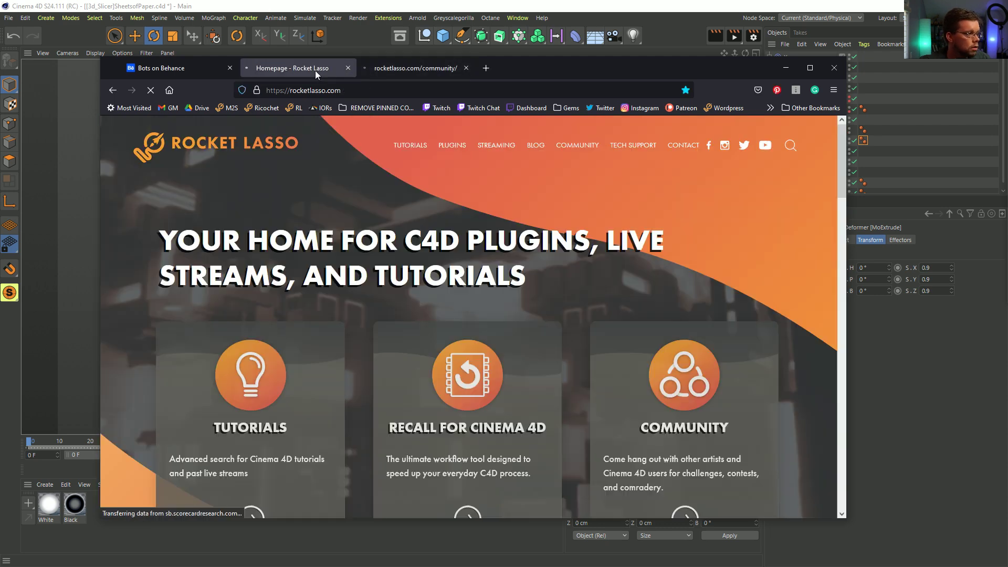
{"action": "left_click", "coordinate": [386, 69]}
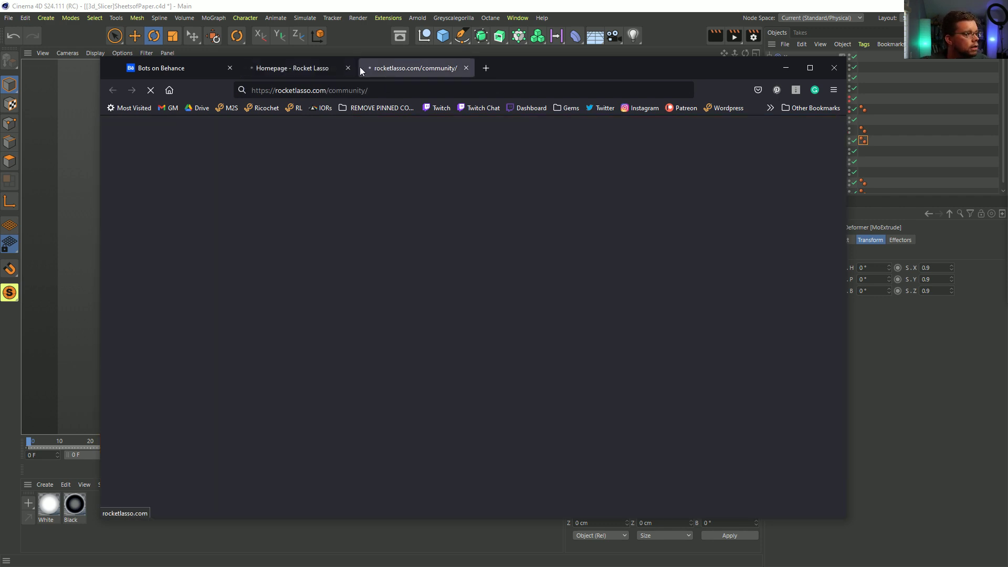
{"action": "left_click", "coordinate": [320, 71]}
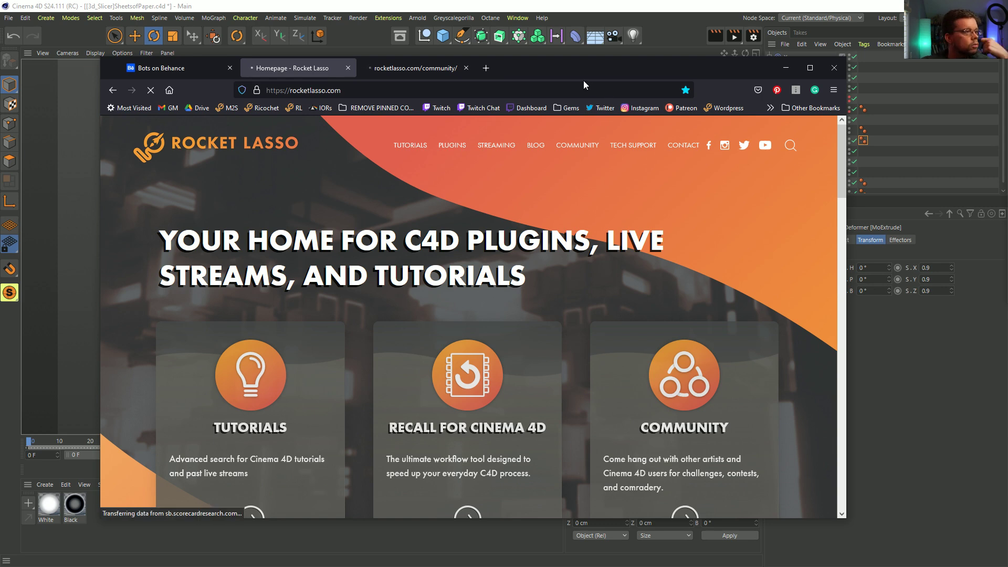
{"action": "left_click", "coordinate": [425, 70]}
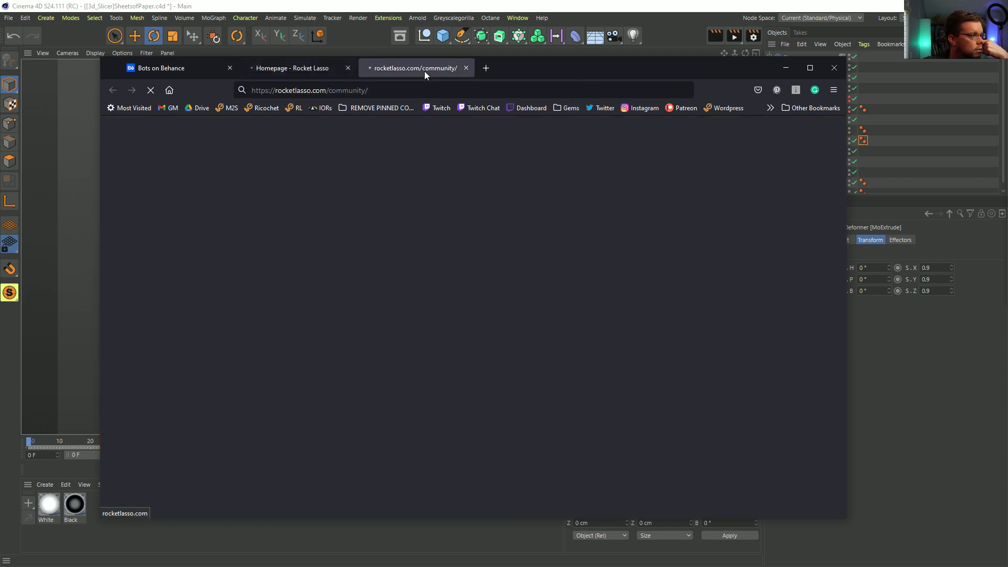
{"action": "left_click", "coordinate": [292, 70]}
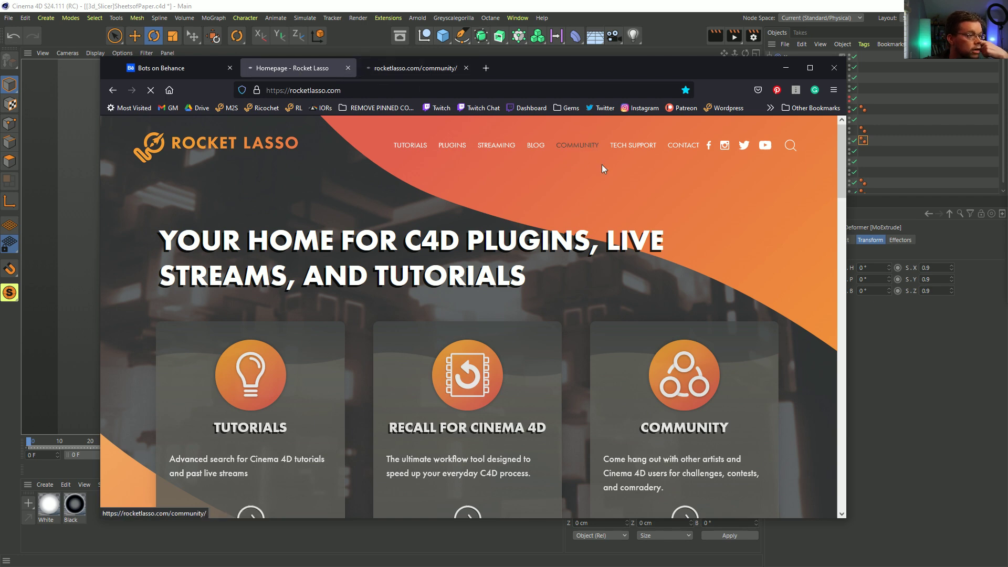
Step: Open the home page's Join Rocket Lasso on Slack link in a separate tab, view it and close it
{"action": "scroll", "coordinate": [538, 314], "scroll_direction": "down", "scroll_amount": 5}
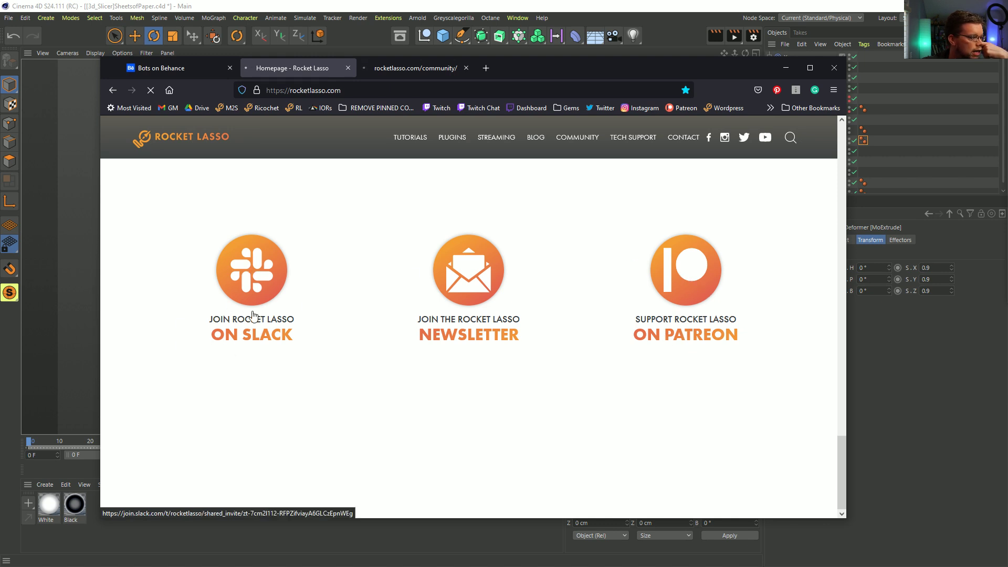
{"action": "middle_click", "coordinate": [249, 270]}
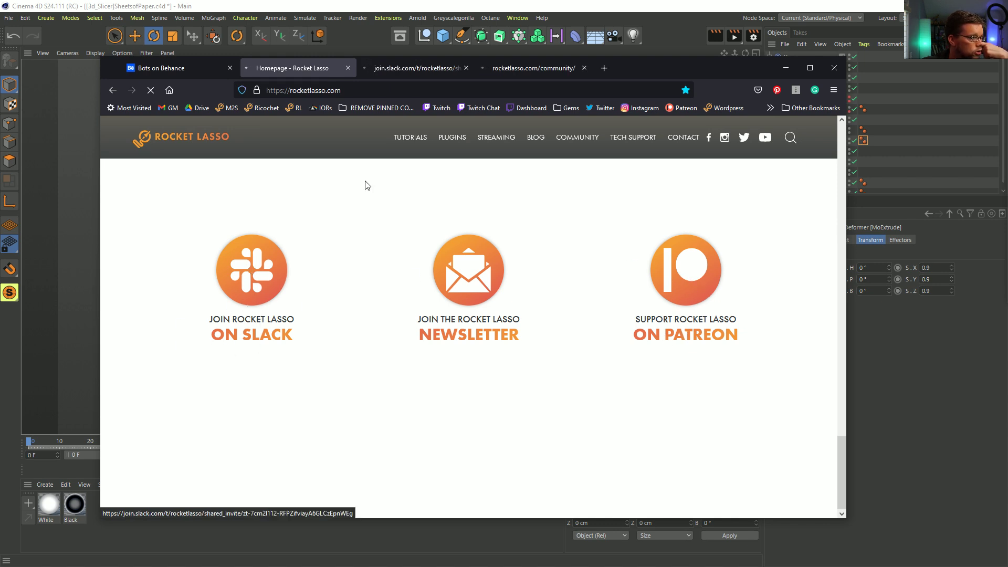
{"action": "left_click", "coordinate": [415, 68]}
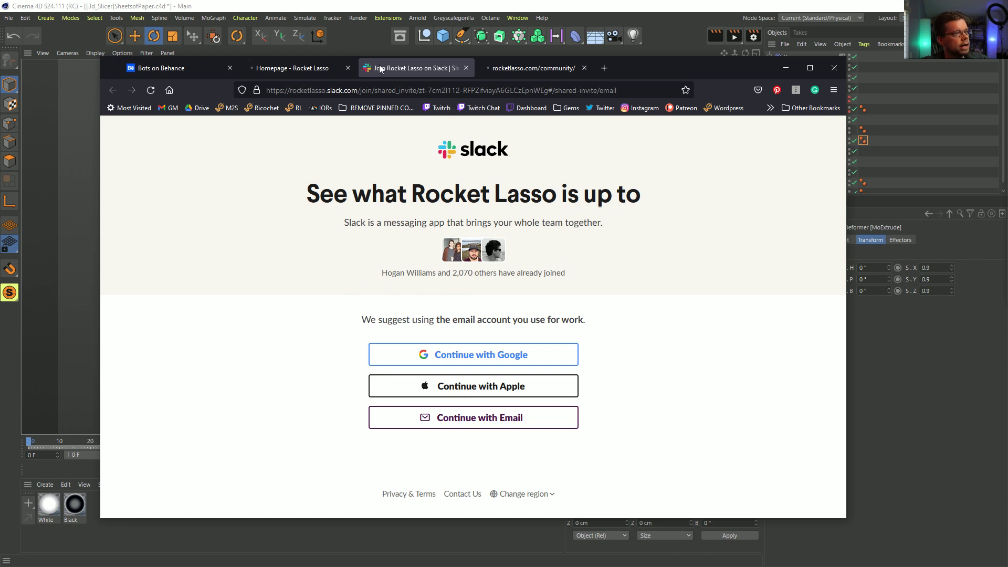
{"action": "left_click", "coordinate": [466, 68]}
Step: Return to the Bots project on Behance and look through its images of layered discs
{"action": "left_click", "coordinate": [181, 71]}
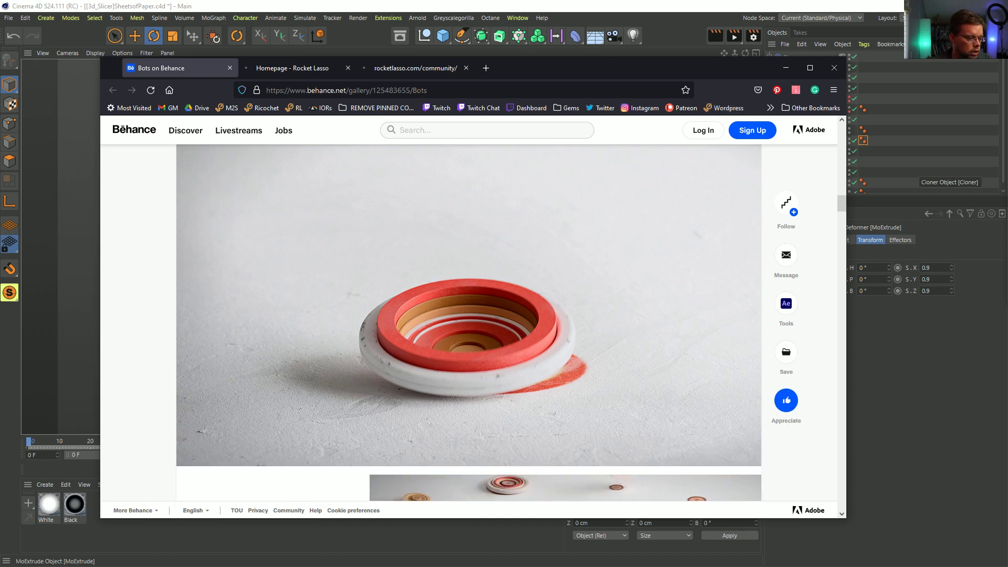
{"action": "scroll", "coordinate": [629, 291], "scroll_direction": "down", "scroll_amount": 5}
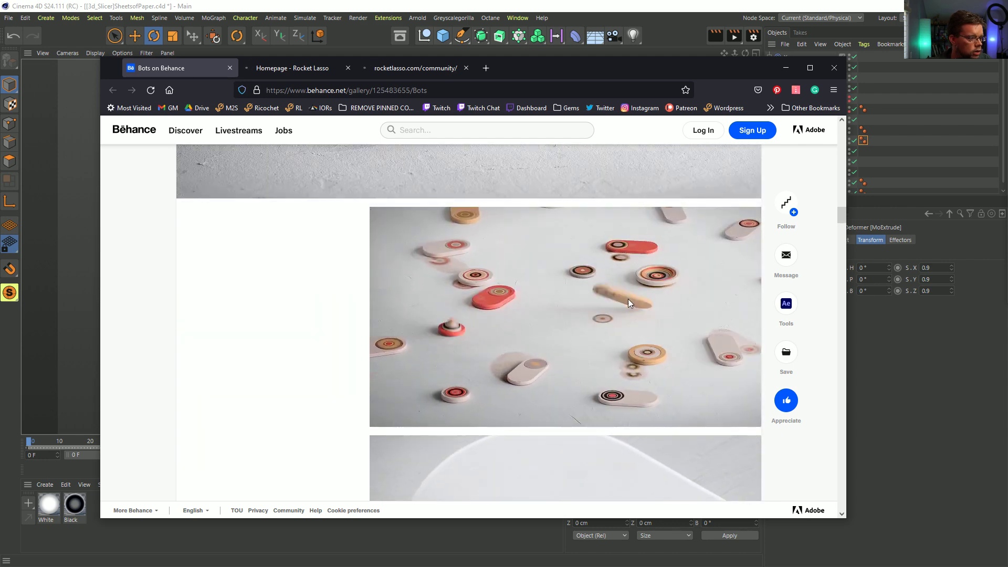
{"action": "scroll", "coordinate": [657, 314], "scroll_direction": "down", "scroll_amount": 8}
{"action": "scroll", "coordinate": [659, 319], "scroll_direction": "up", "scroll_amount": 8}
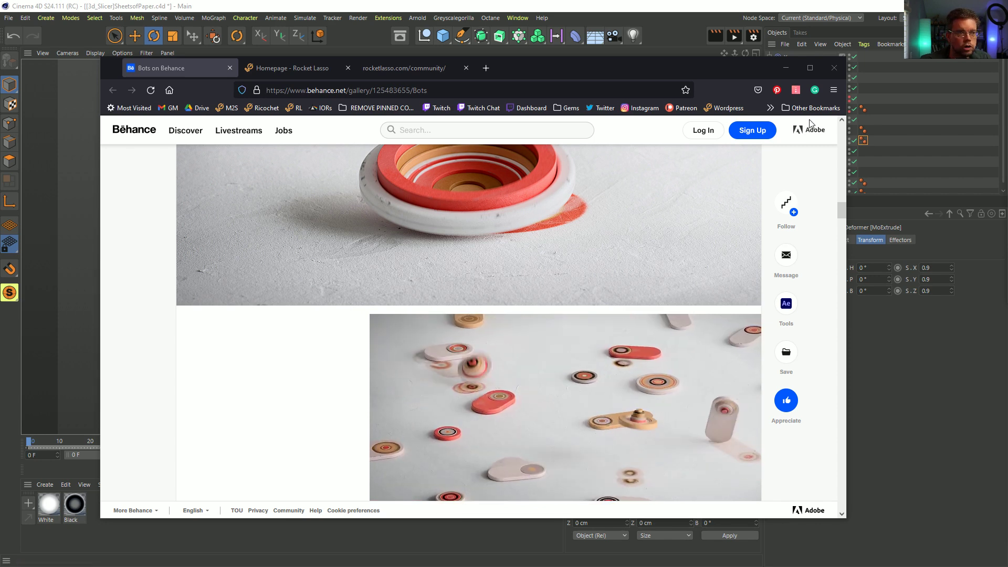
Step: Switch back to Cinema 4D, delete the Connect object with its contents, and make the Remesh object visible in the viewport
{"action": "left_click", "coordinate": [692, 46]}
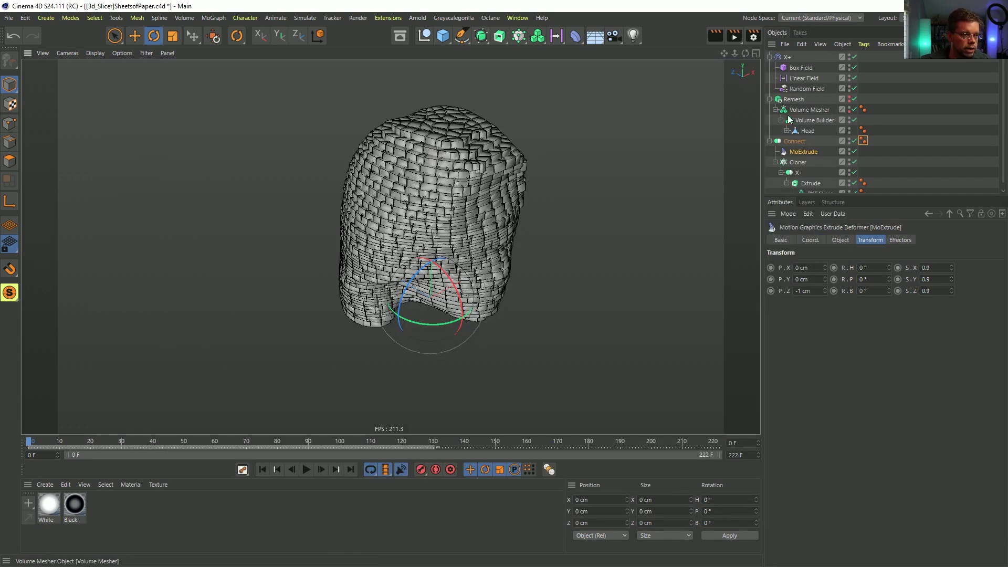
{"action": "left_click", "coordinate": [796, 143]}
{"action": "key", "text": "Delete"}
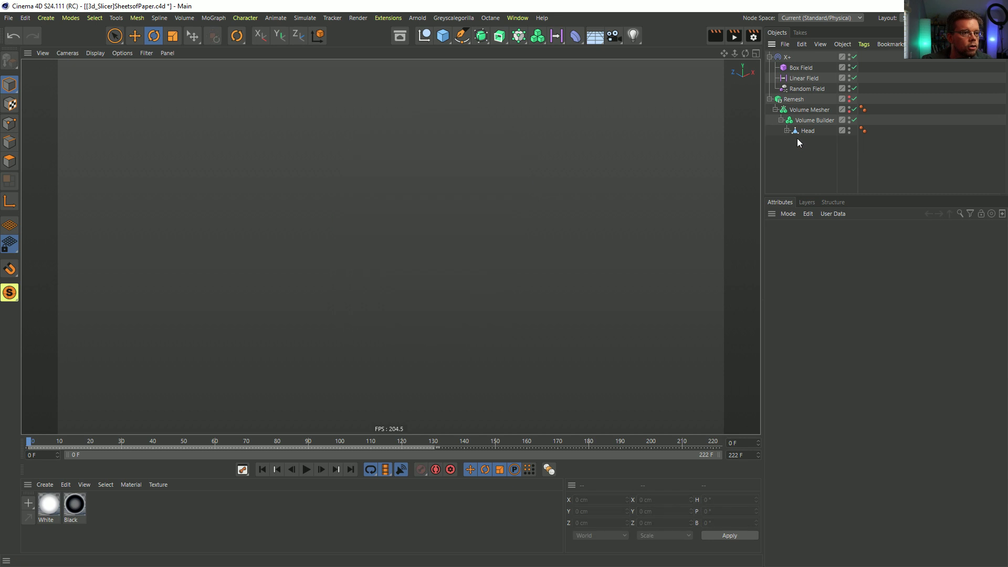
{"action": "left_click", "coordinate": [849, 99]}
{"action": "left_click", "coordinate": [802, 100]}
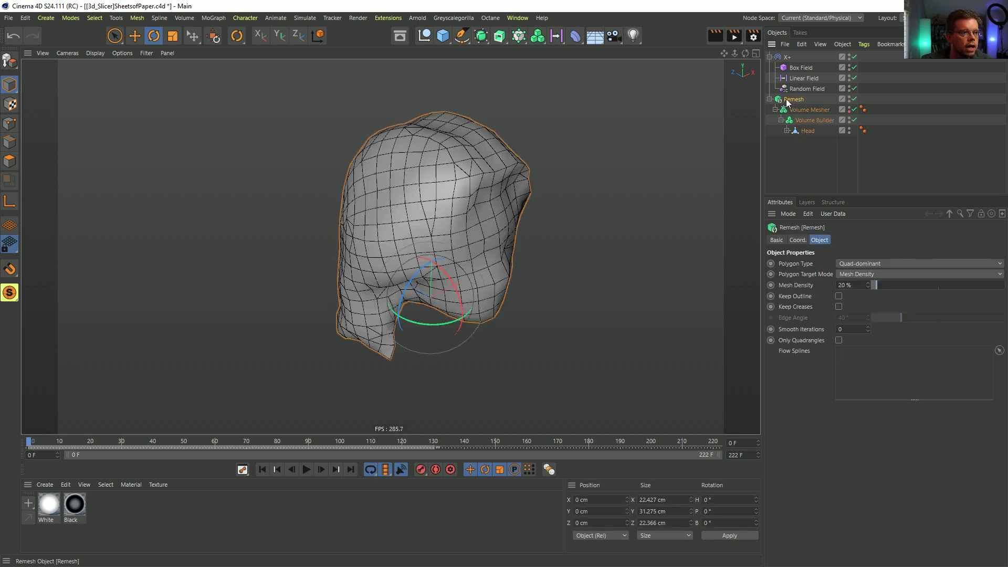
Step: Group the Remesh object under a new Null and delete the X+ group with its fields
{"action": "left_click", "coordinate": [771, 99]}
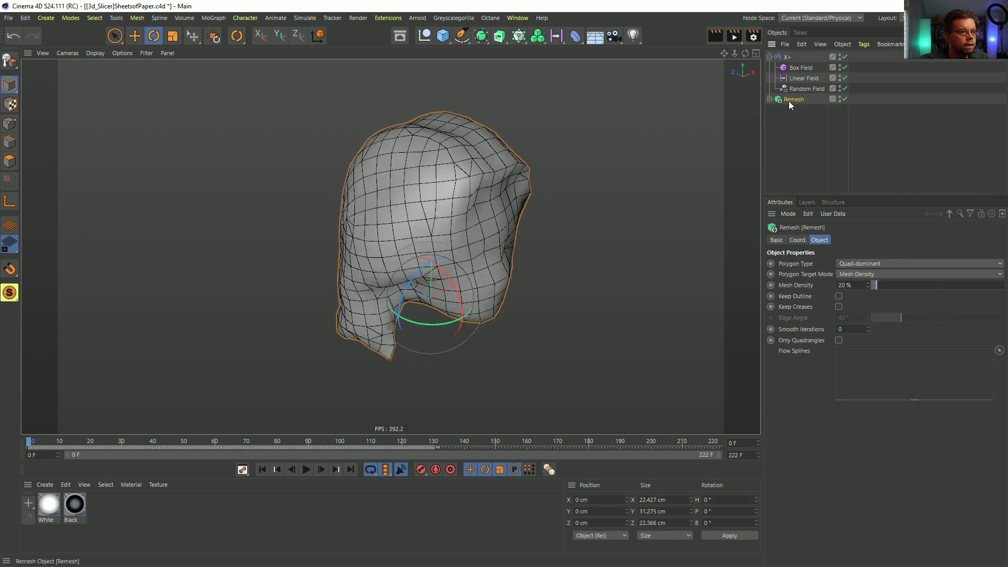
{"action": "left_click", "coordinate": [481, 36]}
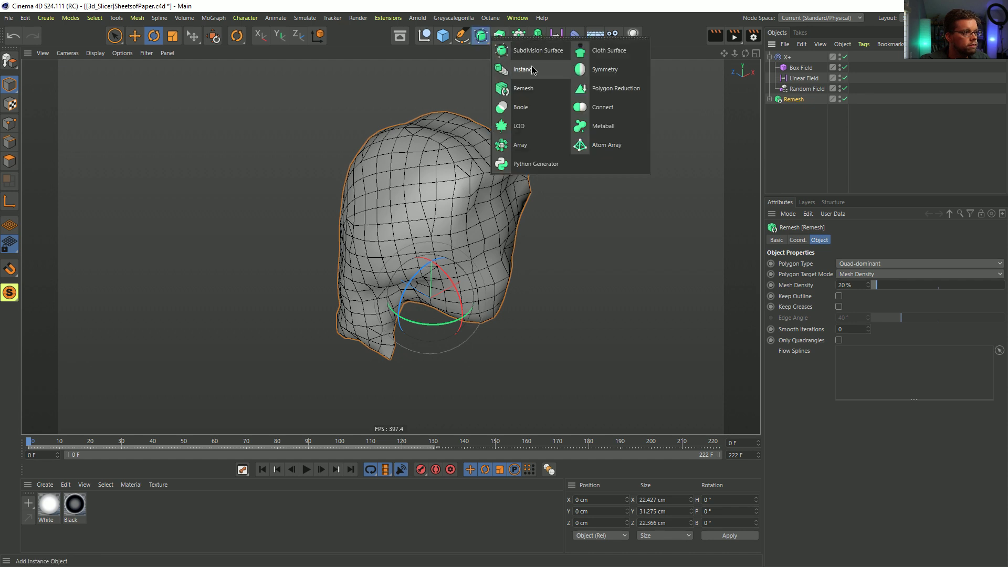
{"action": "key", "text": "alt+g"}
{"action": "left_click", "coordinate": [785, 58]}
{"action": "key", "text": "Delete"}
{"action": "left_click", "coordinate": [770, 58]}
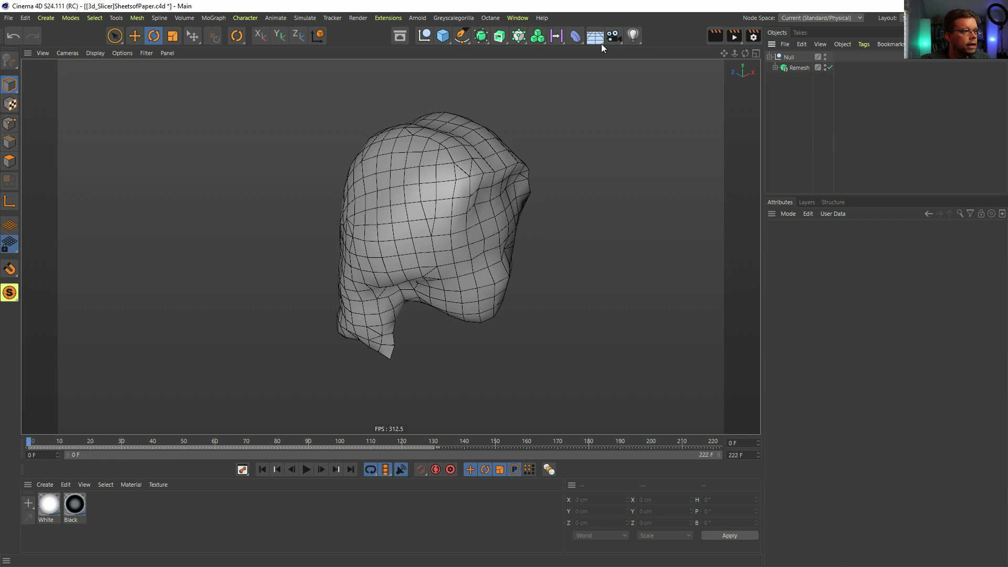
Step: Add a Jiggle deformer inside the Null and give Remesh a Vibrate tag with rotation enabled at 90° amplitude on all three axes
{"action": "left_click", "coordinate": [576, 36]}
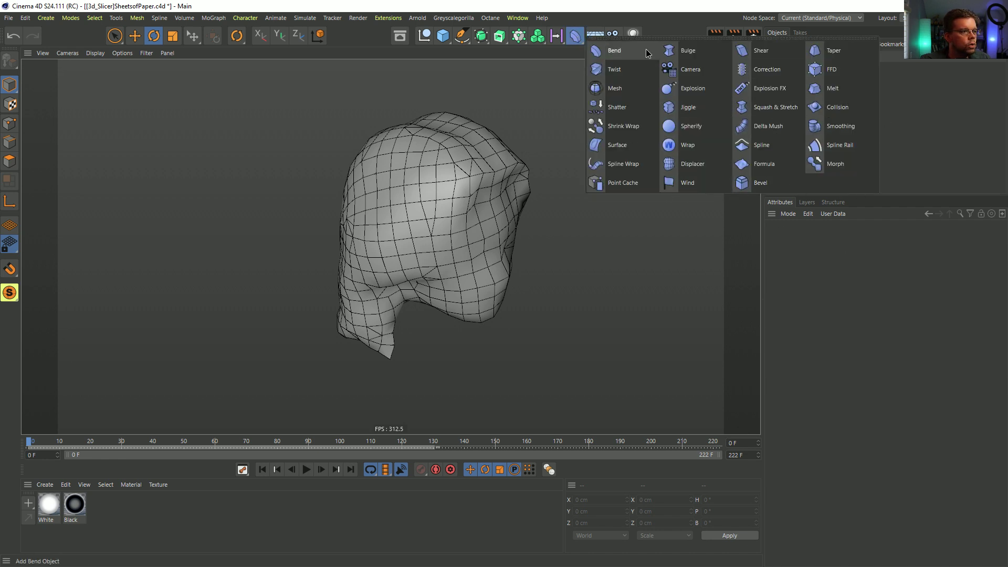
{"action": "left_click", "coordinate": [688, 107], "text": "shift"}
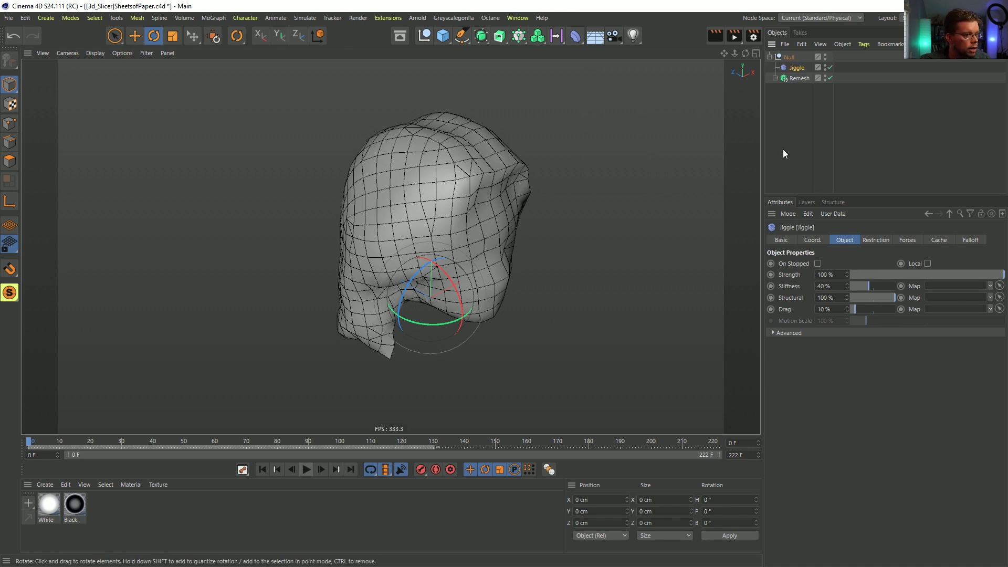
{"action": "left_click", "coordinate": [795, 78]}
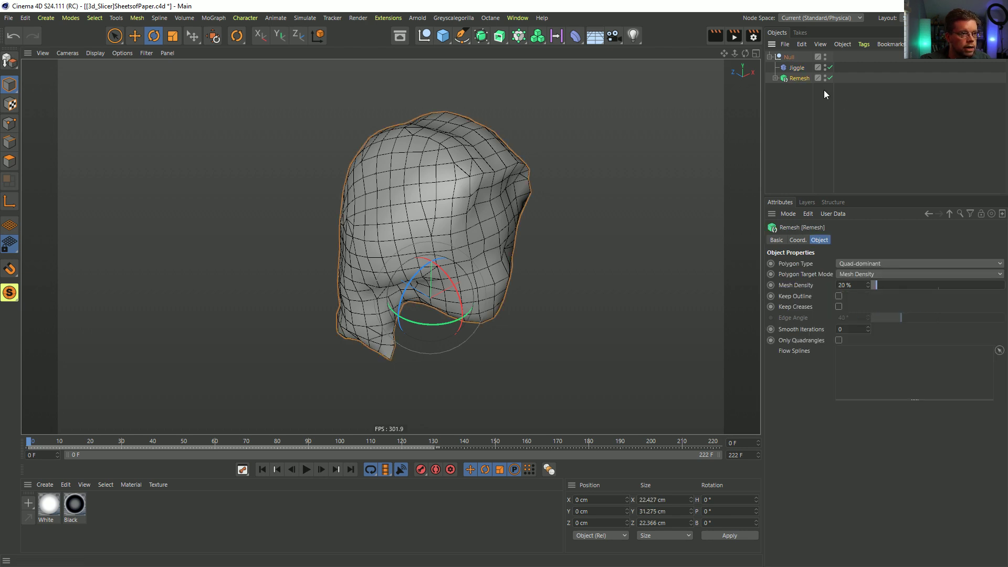
{"action": "right_click", "coordinate": [802, 78]}
{"action": "mouse_move", "coordinate": [837, 27]}
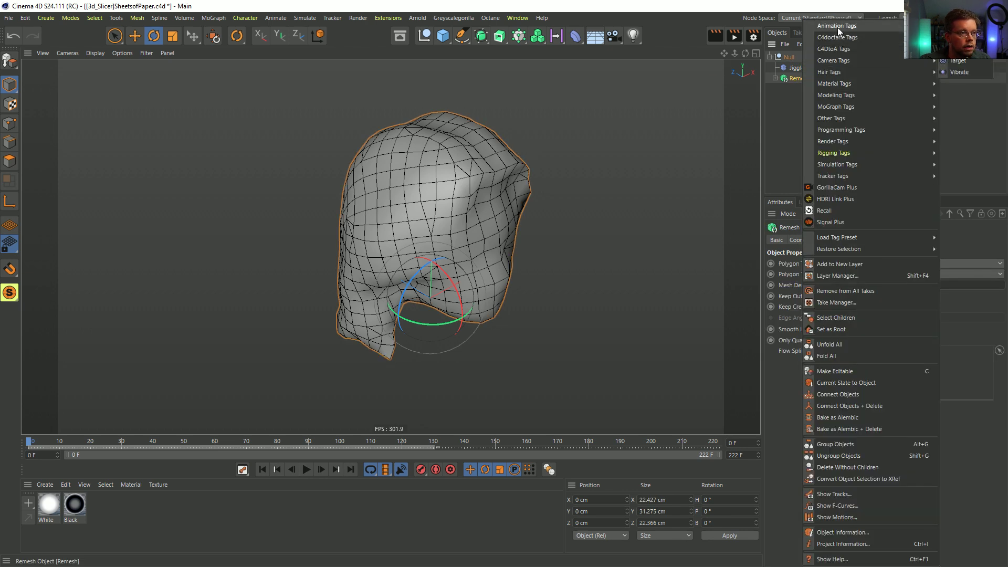
{"action": "left_click", "coordinate": [961, 72]}
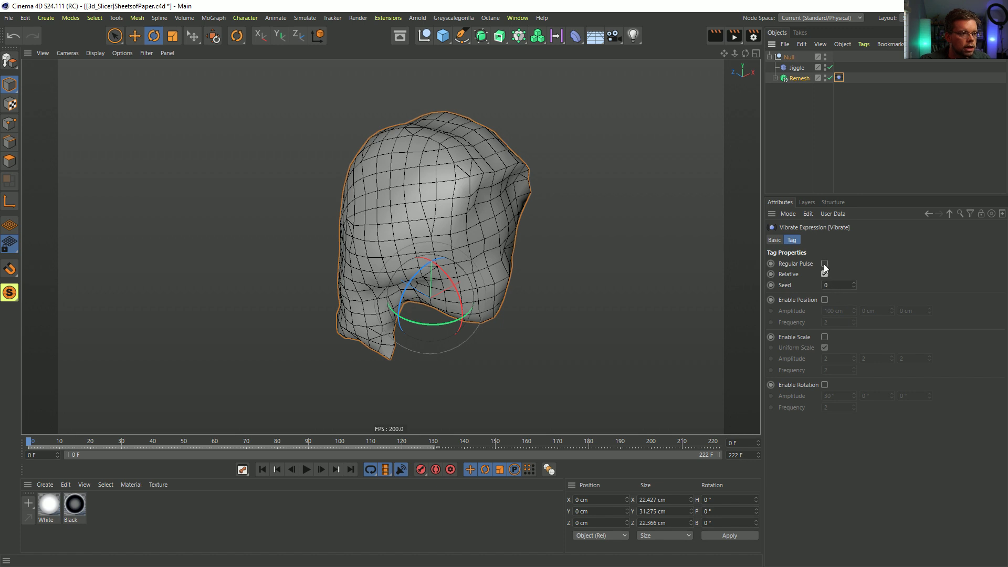
{"action": "left_click", "coordinate": [825, 386]}
{"action": "left_click", "coordinate": [829, 396]}
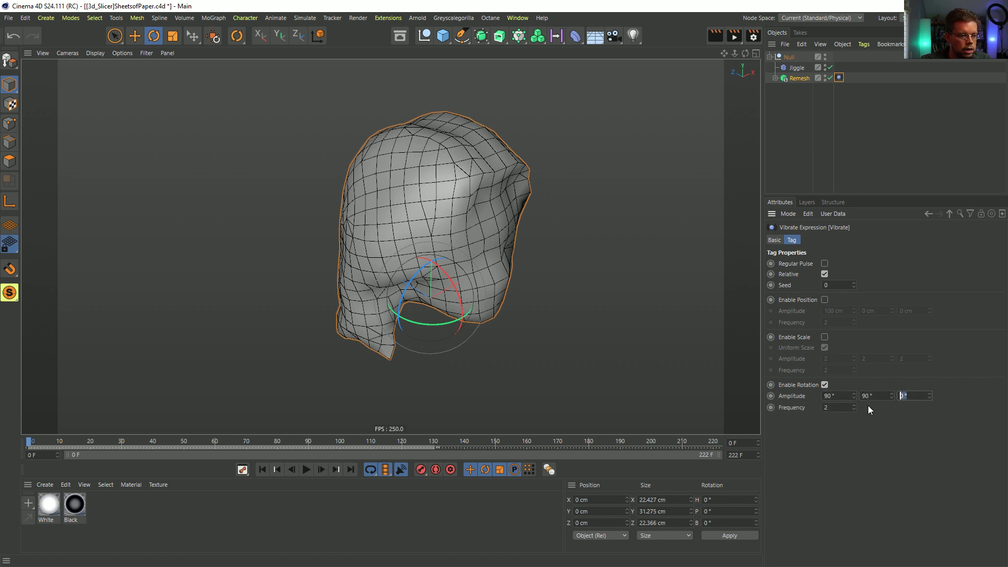
Step: Place the Jiggle deformer below Remesh and set its Stiffness to 20 % while playing the animation, stopping and rewinding to frame 0
{"action": "left_click", "coordinate": [306, 470]}
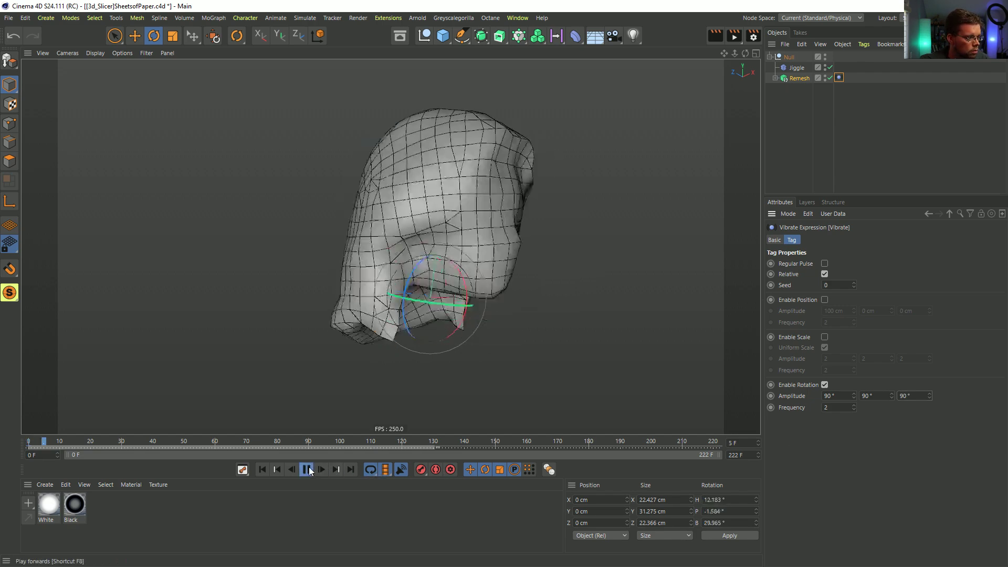
{"action": "left_click_drag", "start_coordinate": [799, 78], "coordinate": [796, 66]}
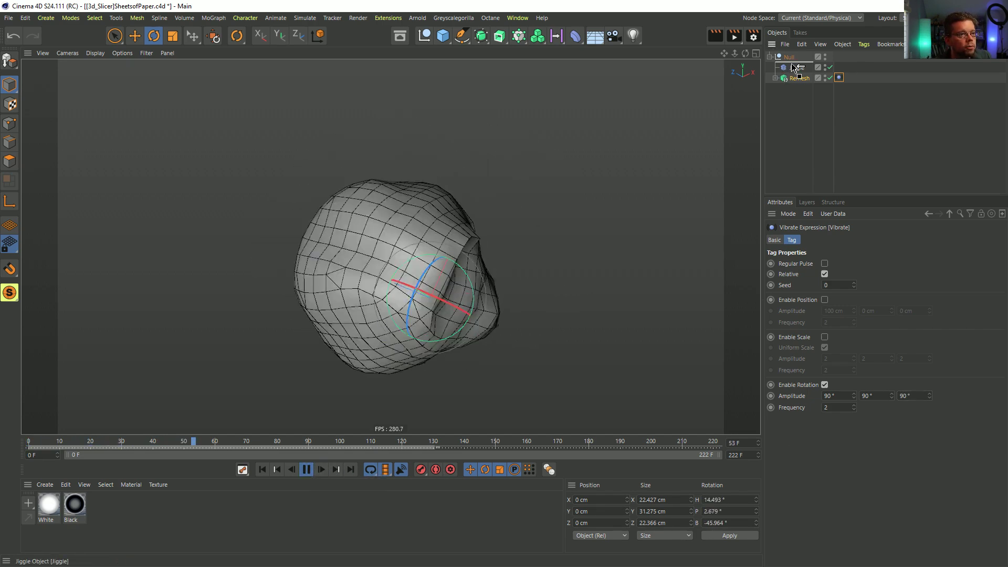
{"action": "left_click", "coordinate": [796, 78]}
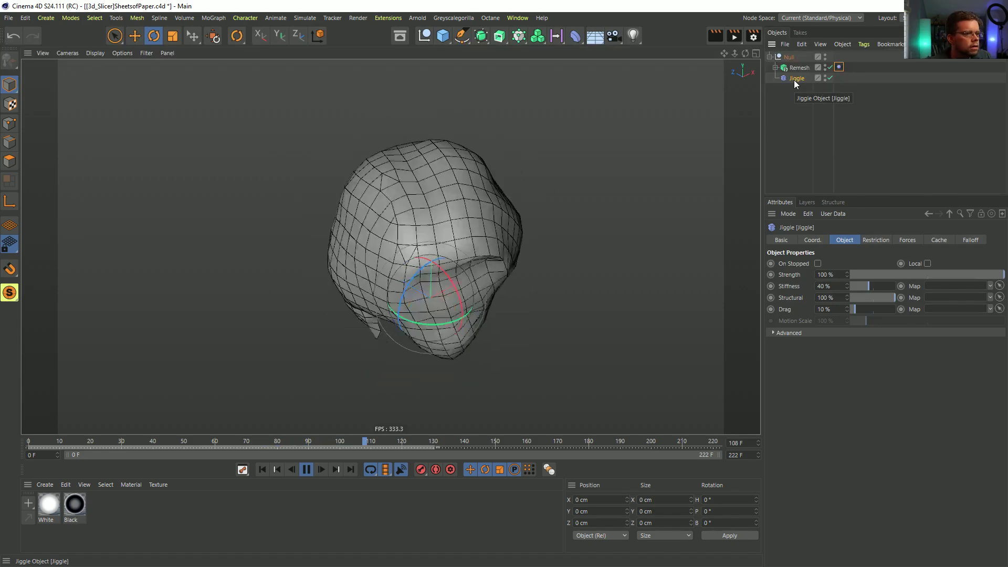
{"action": "left_click_drag", "start_coordinate": [878, 289], "coordinate": [859, 288]}
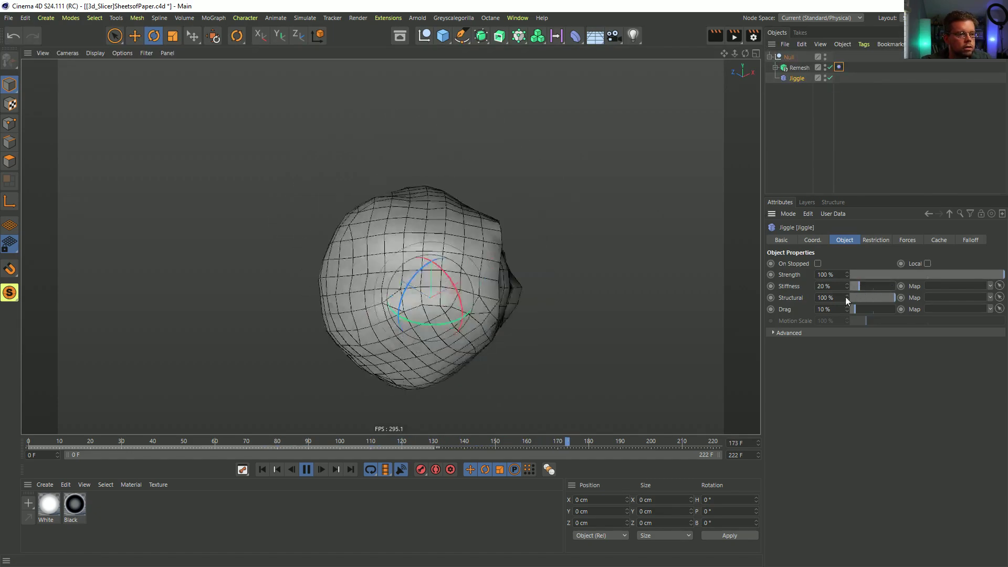
{"action": "left_click", "coordinate": [306, 470]}
{"action": "left_click", "coordinate": [262, 469]}
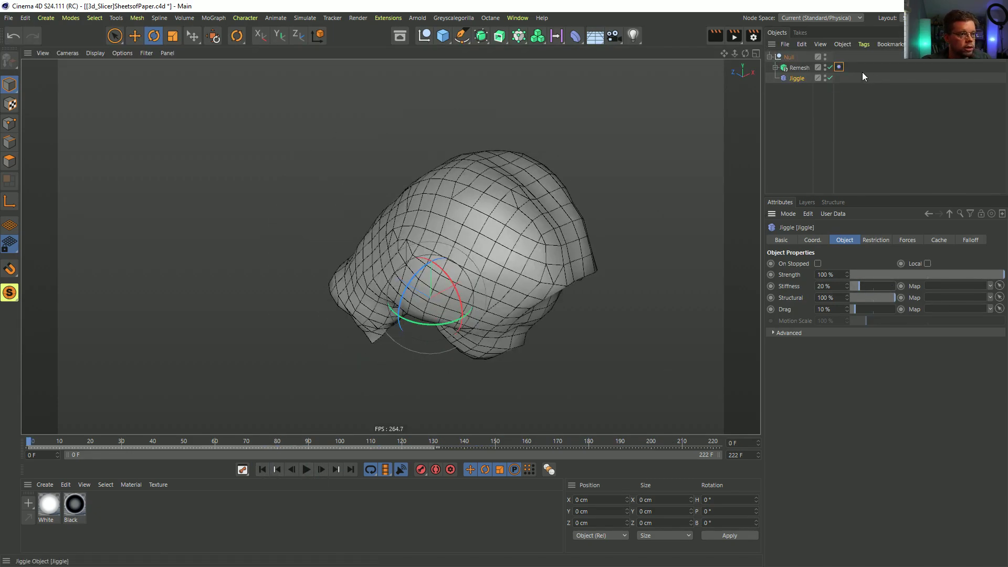
Step: Convert Remesh to an editable polygon object while keeping its Vibrate tag
{"action": "left_click", "coordinate": [807, 69]}
{"action": "key", "text": "c"}
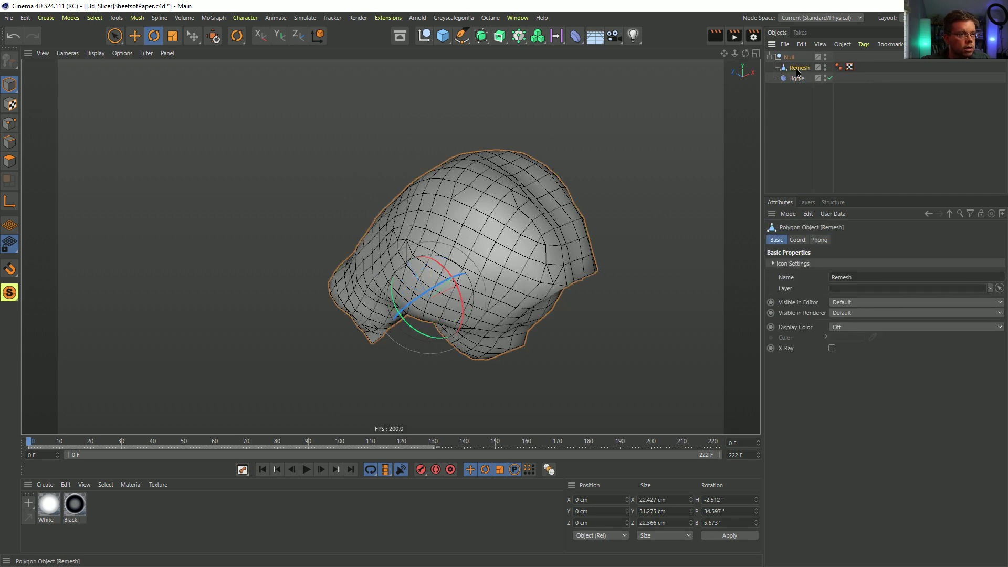
{"action": "key", "text": "ctrl+z"}
{"action": "mouse_move", "coordinate": [848, 67]}
{"action": "left_mouse_down"}
{"action": "mouse_move", "coordinate": [840, 77]}
{"action": "mouse_move", "coordinate": [862, 66]}
{"action": "left_mouse_up"}
{"action": "key", "text": "c"}
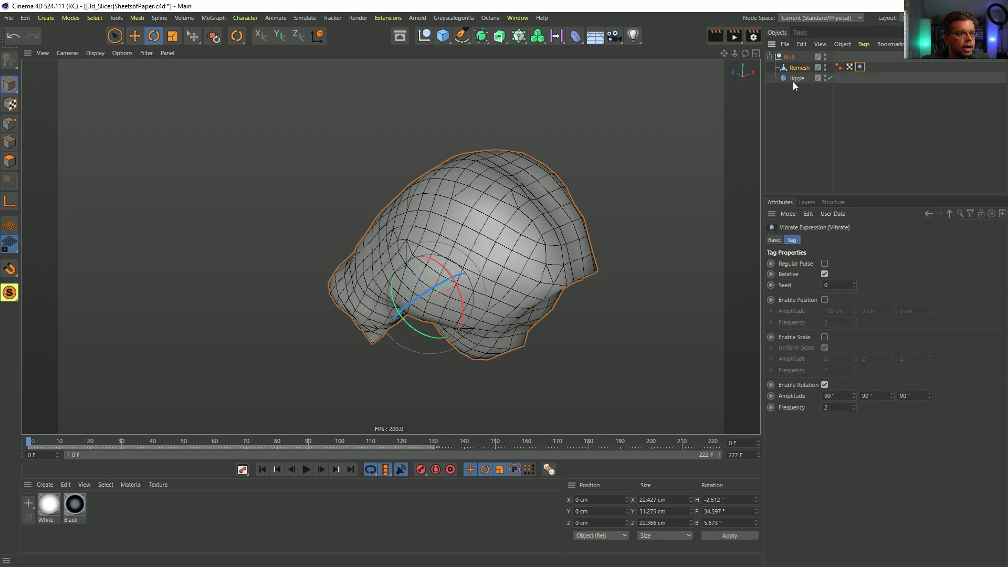
Step: Select a point on the Remesh mesh and set a vertex weight to create a vertex map
{"action": "left_click", "coordinate": [794, 79]}
{"action": "left_click", "coordinate": [797, 67]}
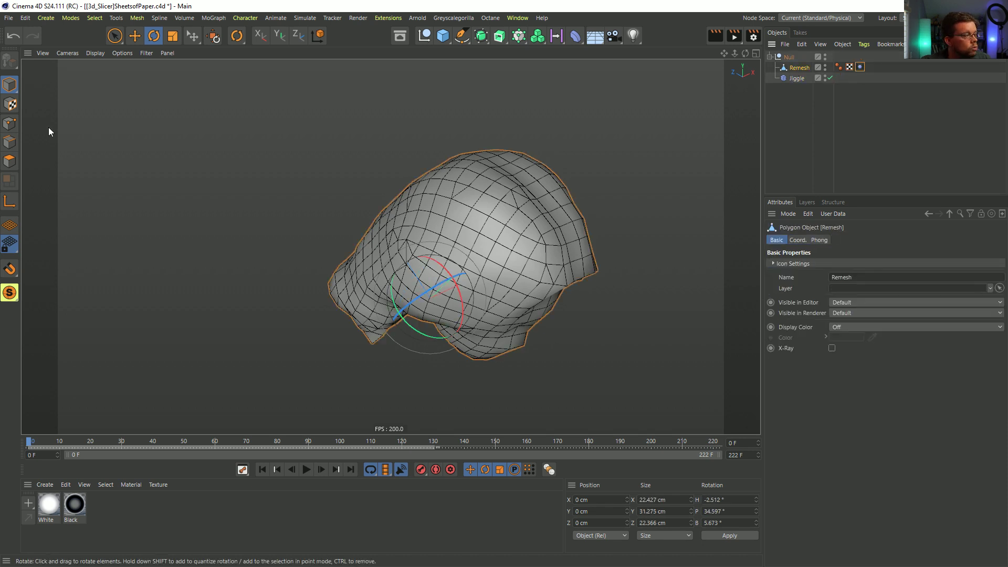
{"action": "left_click", "coordinate": [12, 132]}
{"action": "left_click", "coordinate": [490, 217]}
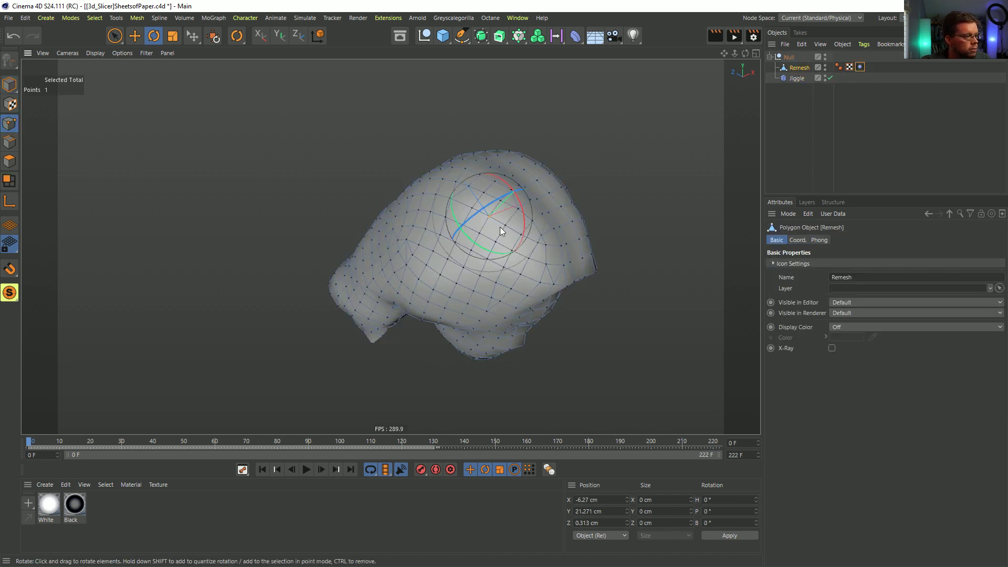
{"action": "left_click", "coordinate": [70, 18]}
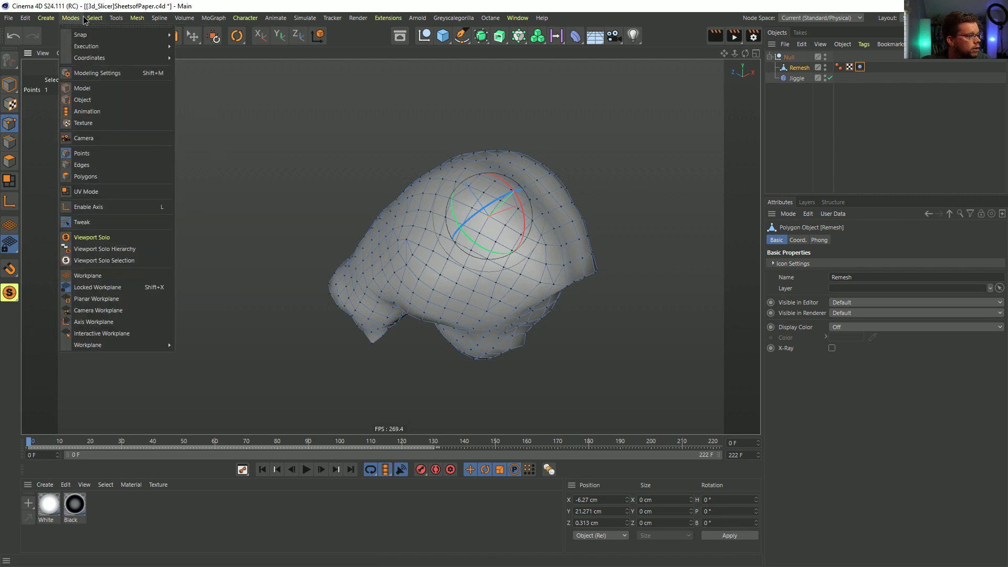
{"action": "mouse_move", "coordinate": [90, 19]}
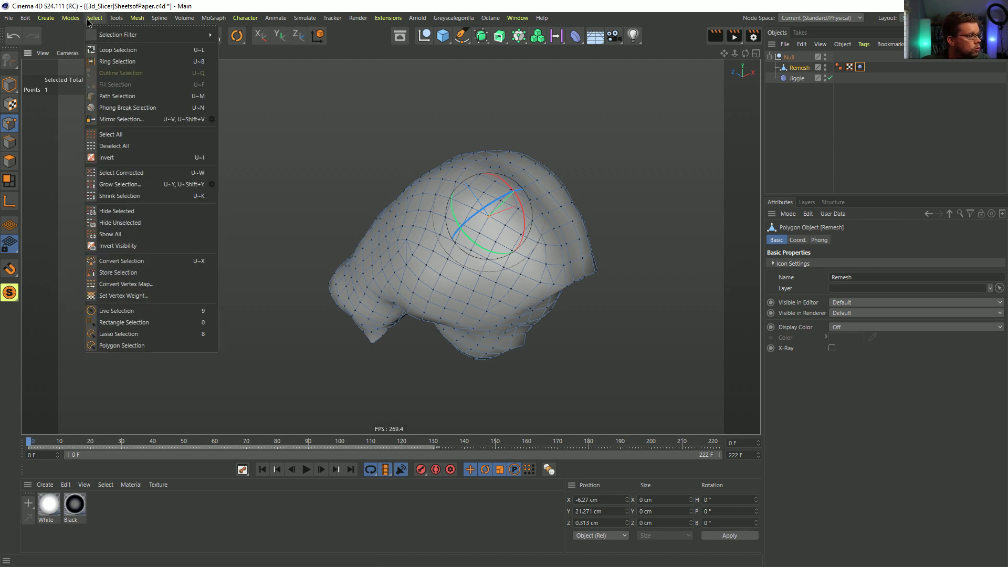
{"action": "left_click", "coordinate": [126, 297]}
{"action": "left_click", "coordinate": [105, 312]}
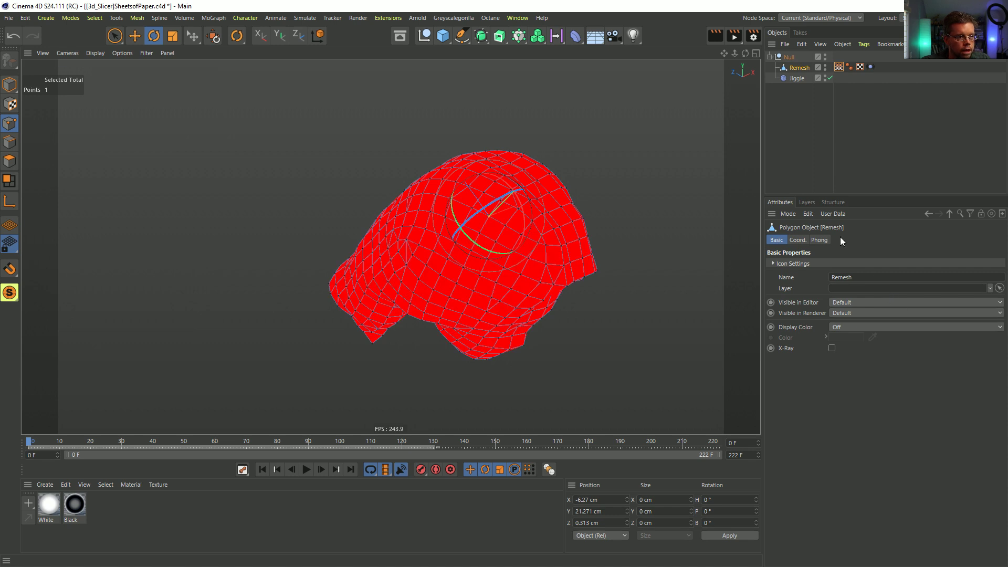
Step: Enable fields on the vertex map and replace its Freeze layer with a Linear Field
{"action": "left_click", "coordinate": [840, 68]}
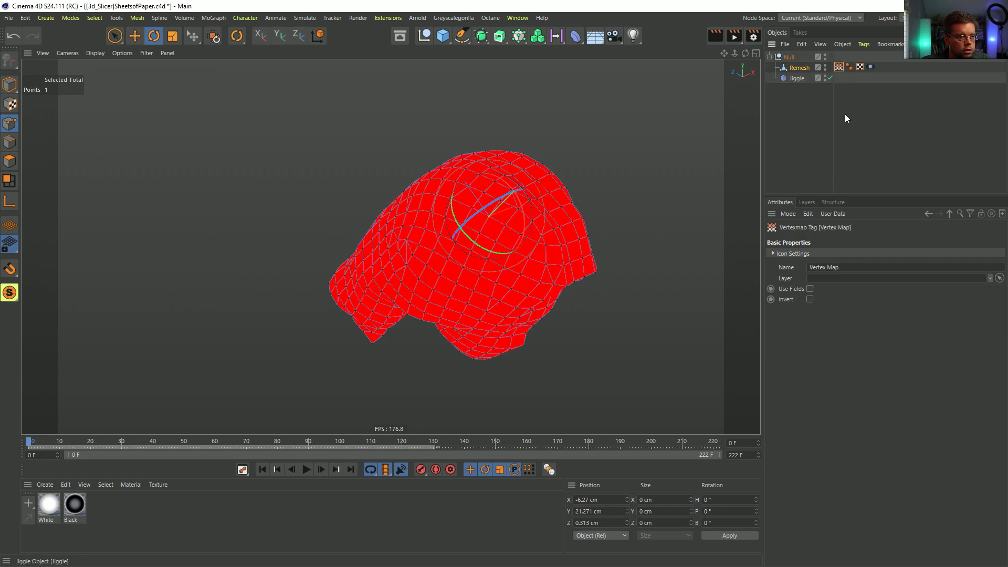
{"action": "left_click", "coordinate": [810, 289]}
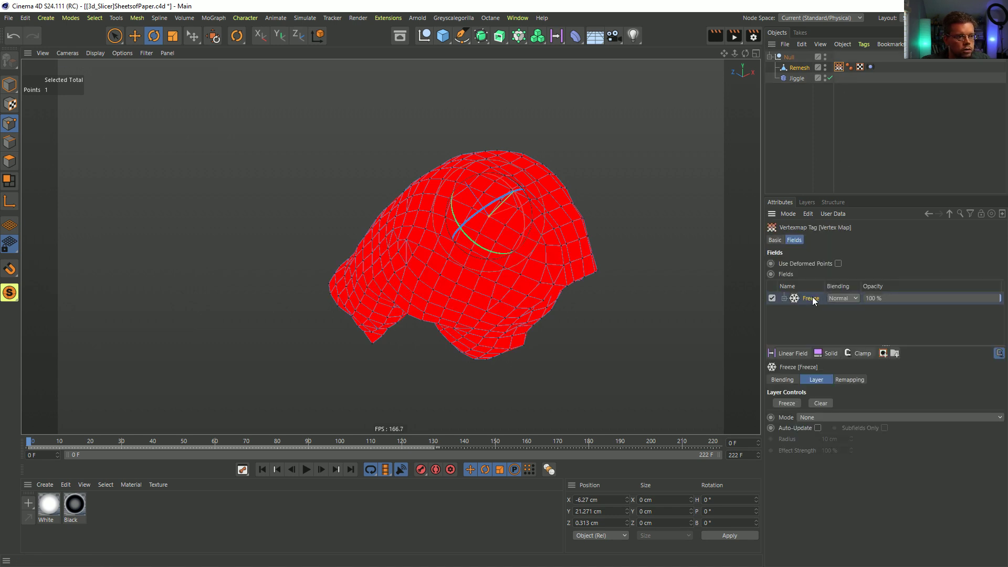
{"action": "left_click", "coordinate": [799, 356]}
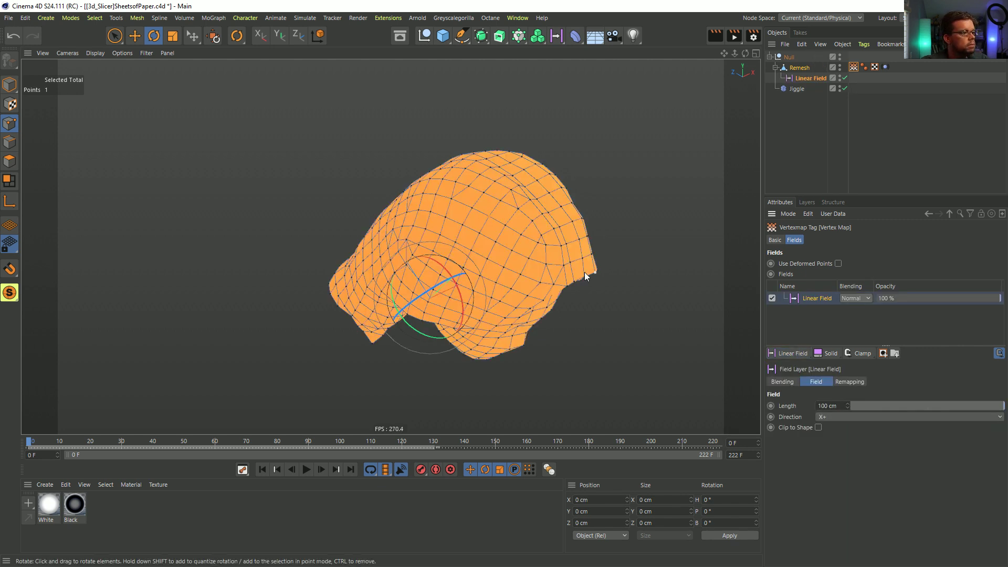
Step: Scale the Linear Field down to a length of 11 cm so its gradient spans the head, then deselect it
{"action": "left_click_drag", "start_coordinate": [314, 177], "coordinate": [236, 147], "text": "alt"}
{"action": "left_click", "coordinate": [9, 85]}
{"action": "key", "text": "t"}
{"action": "left_click_drag", "start_coordinate": [464, 372], "coordinate": [207, 348]}
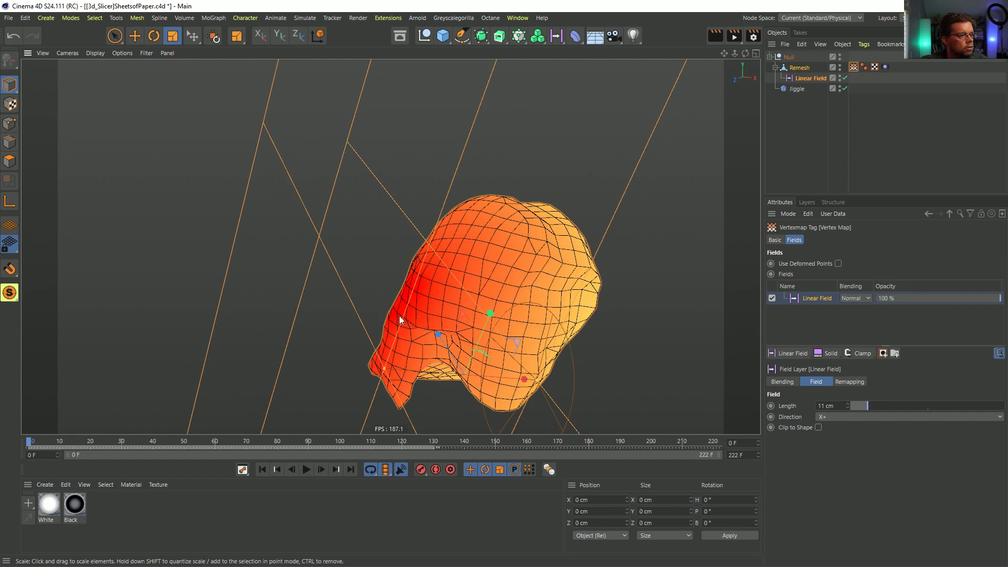
{"action": "left_click_drag", "start_coordinate": [371, 315], "coordinate": [410, 299], "text": "alt"}
{"action": "left_click", "coordinate": [814, 122]}
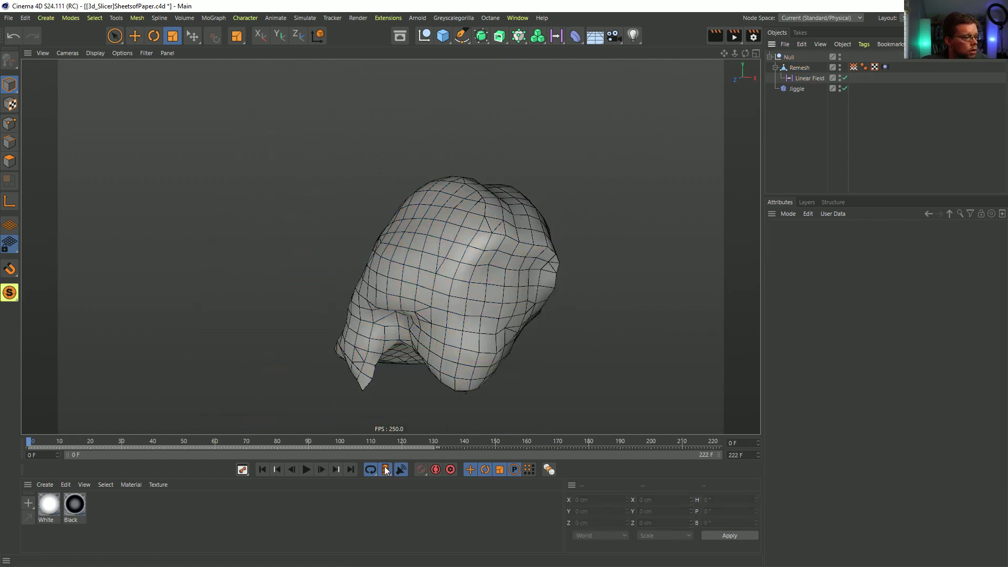
Step: Assign the vertex map to the Jiggle deformer's Stiffness map and play the animation
{"action": "left_click", "coordinate": [796, 88]}
{"action": "left_click_drag", "start_coordinate": [854, 67], "coordinate": [953, 292]}
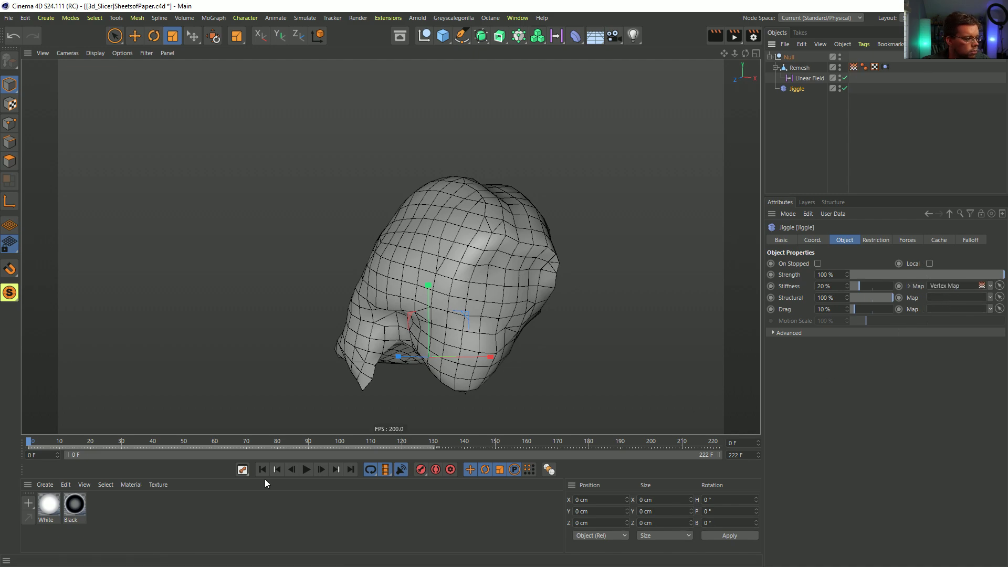
{"action": "left_click", "coordinate": [306, 469]}
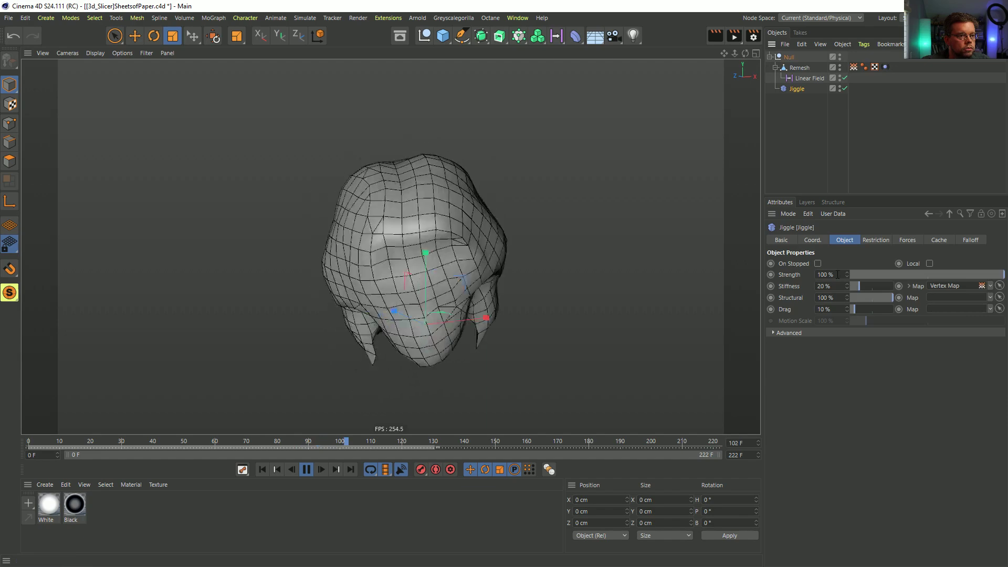
Step: Enable On Stopped and Local on the Jiggle deformer and make it a child of Remesh
{"action": "left_click", "coordinate": [818, 264]}
{"action": "left_click", "coordinate": [930, 264]}
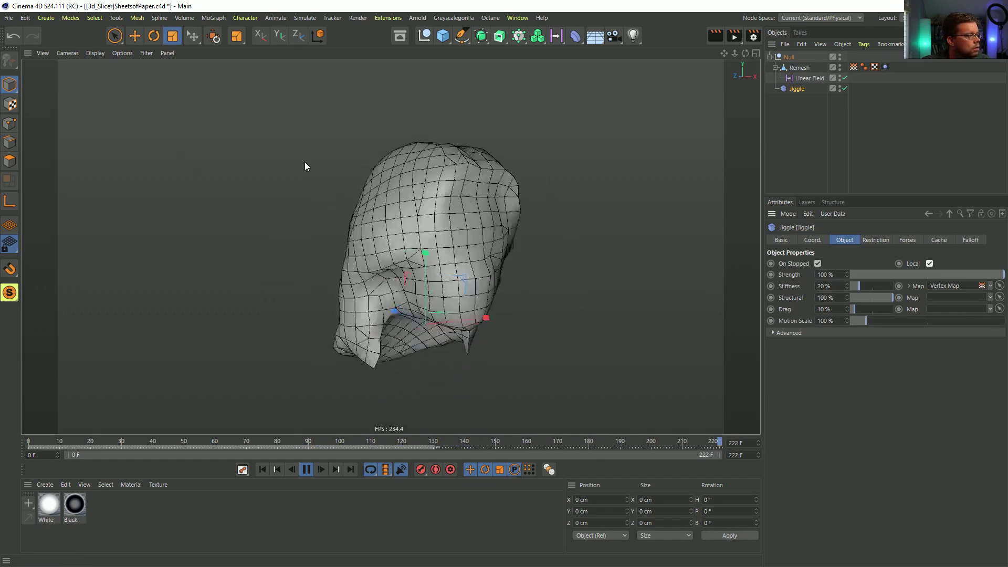
{"action": "left_click_drag", "start_coordinate": [803, 78], "coordinate": [807, 97]}
{"action": "key", "text": "e"}
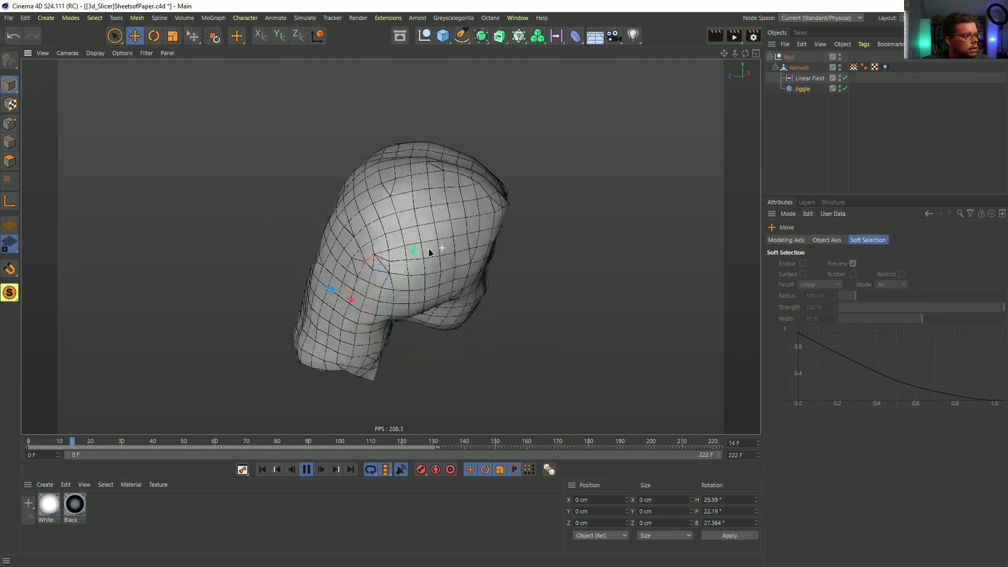
Step: Try Motion Scale values of 629 % and 22 %, Stiffness at 11 %, and toggling On Stopped on the Jiggle deformer
{"action": "left_click", "coordinate": [811, 78]}
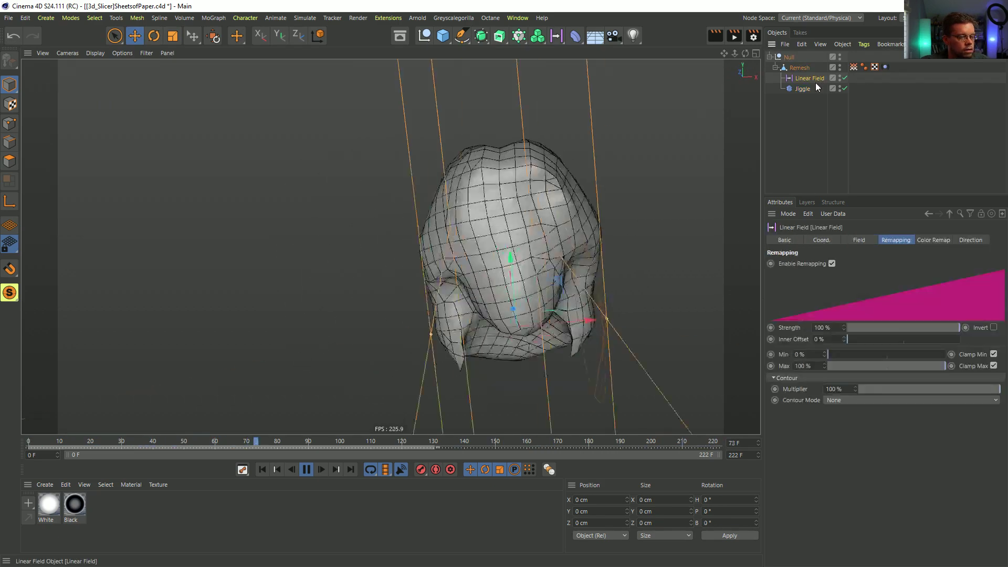
{"action": "left_click", "coordinate": [804, 88]}
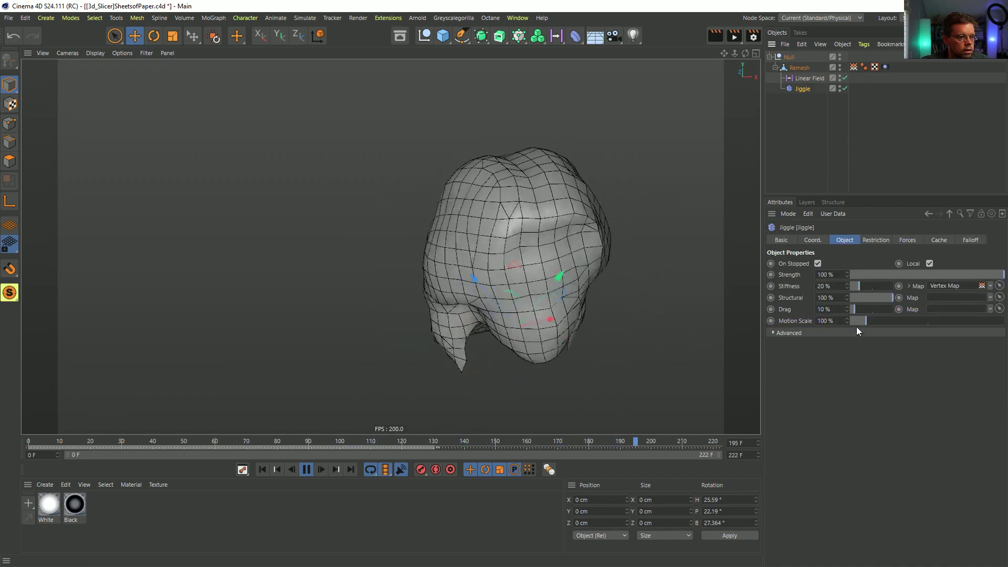
{"action": "left_click_drag", "start_coordinate": [854, 320], "coordinate": [952, 325]}
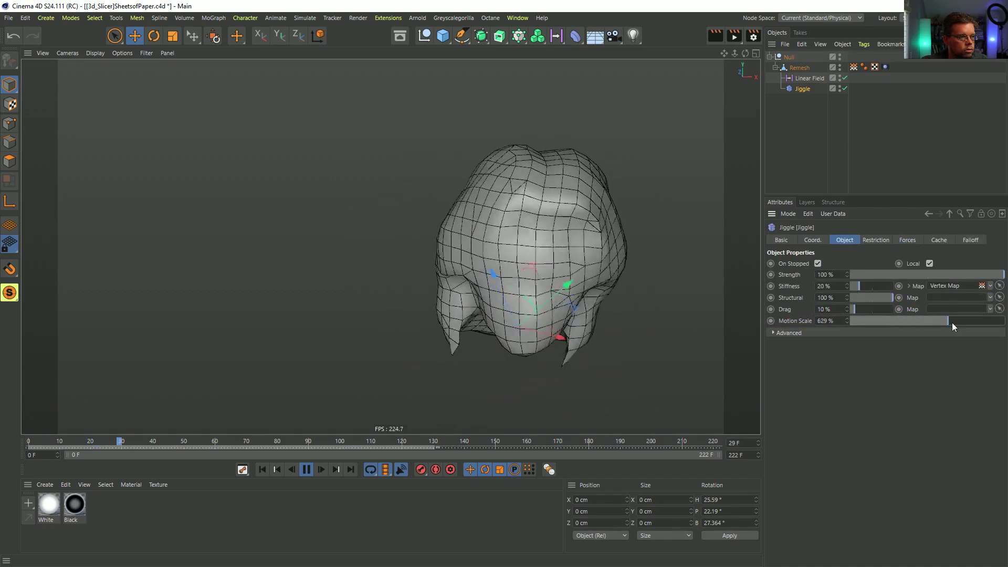
{"action": "left_click_drag", "start_coordinate": [858, 286], "coordinate": [855, 286]}
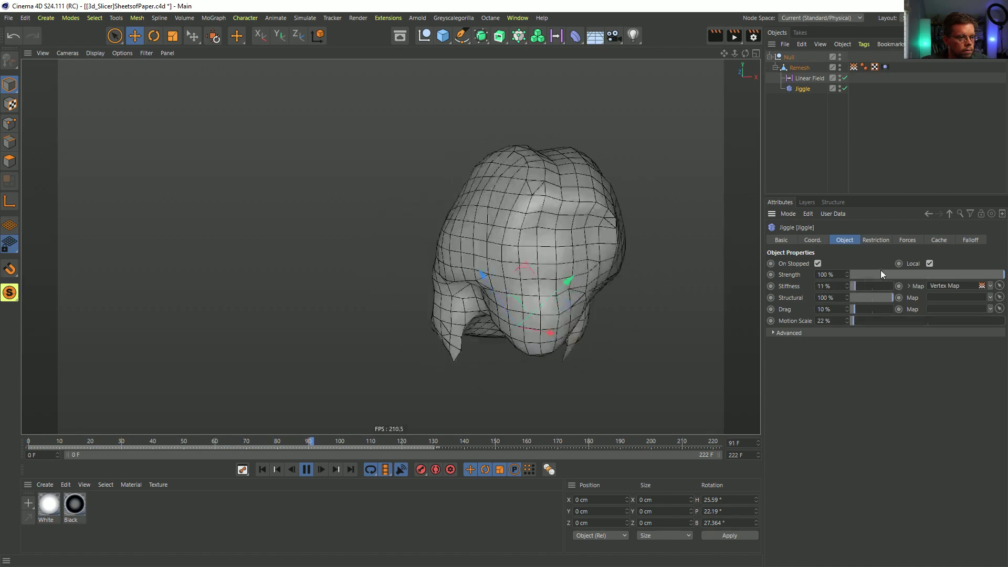
{"action": "left_click", "coordinate": [818, 263]}
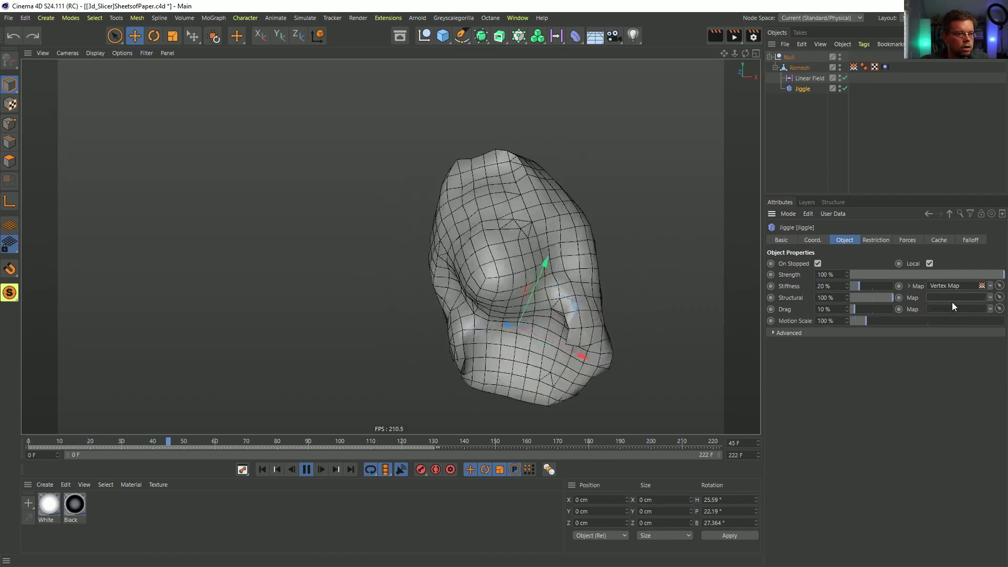
Step: Try scaling the parent Null up and down during playback to test how the head jiggles
{"action": "left_click", "coordinate": [810, 78]}
{"action": "left_click", "coordinate": [801, 89]}
{"action": "left_click", "coordinate": [809, 78]}
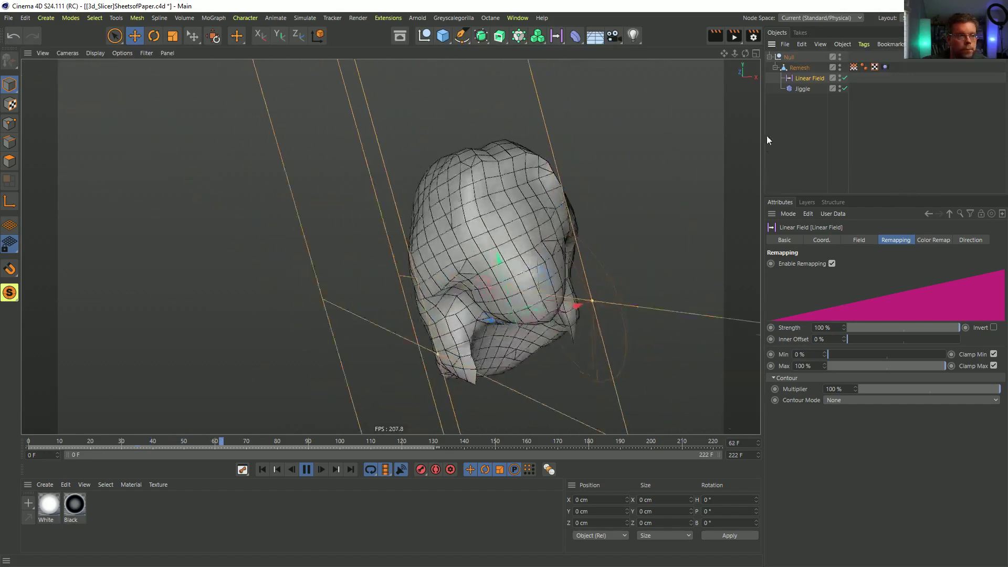
{"action": "left_click", "coordinate": [781, 56]}
{"action": "key", "text": "t"}
{"action": "left_click_drag", "start_coordinate": [178, 299], "coordinate": [269, 283]}
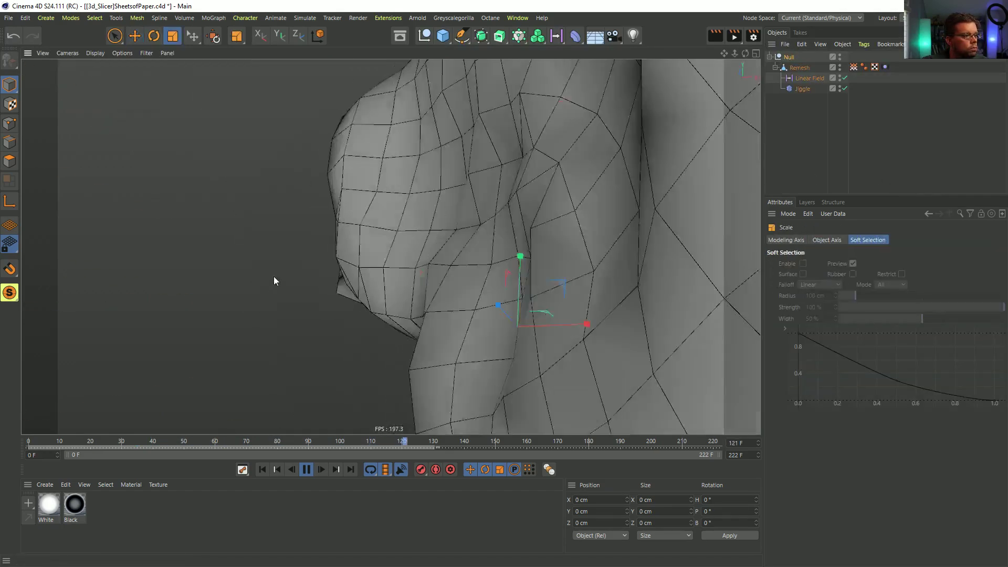
{"action": "right_click_drag", "start_coordinate": [436, 250], "coordinate": [251, 295], "text": "alt"}
{"action": "left_click_drag", "start_coordinate": [251, 298], "coordinate": [345, 382]}
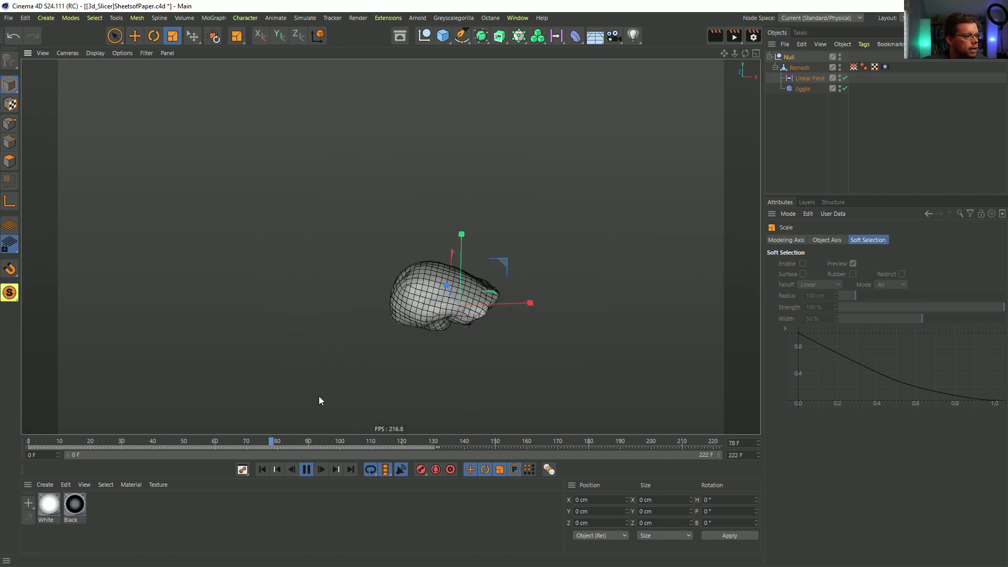
Step: Review the Vibrate tag's settings and wrap the Remesh object in a Connect object
{"action": "left_click", "coordinate": [886, 67]}
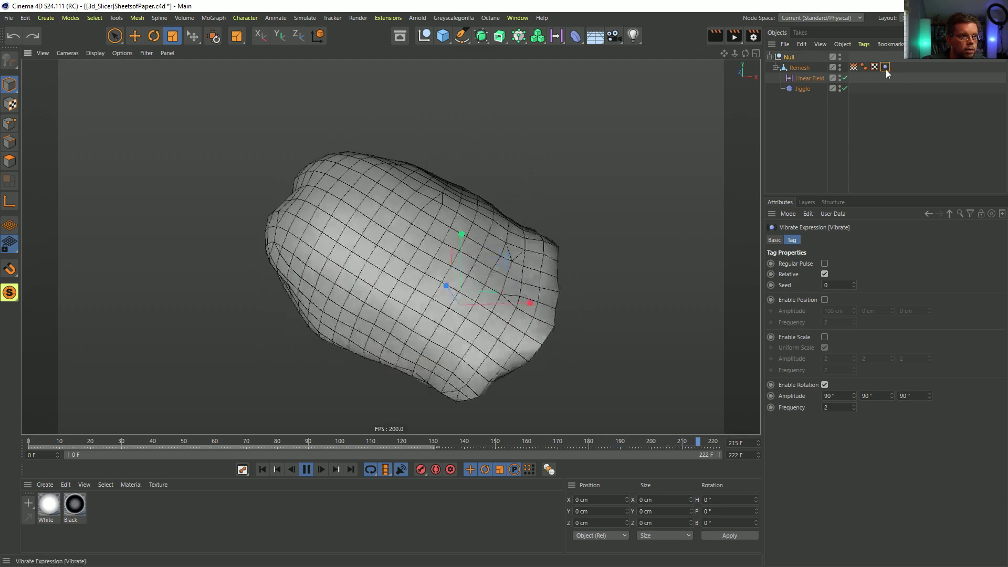
{"action": "left_click", "coordinate": [775, 68]}
{"action": "left_click", "coordinate": [801, 68]}
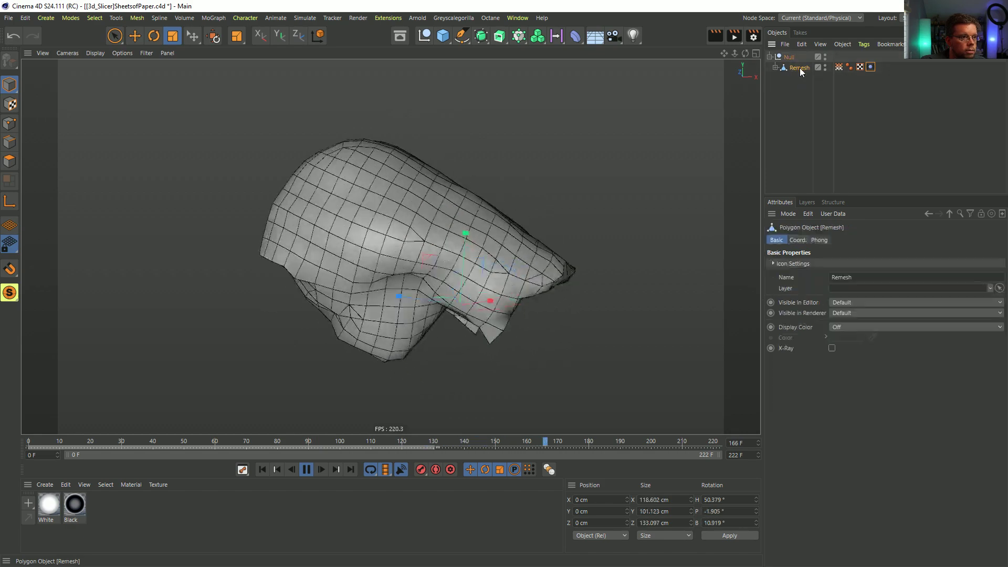
{"action": "left_click", "coordinate": [484, 38]}
{"action": "left_click", "coordinate": [606, 112], "text": "alt"}
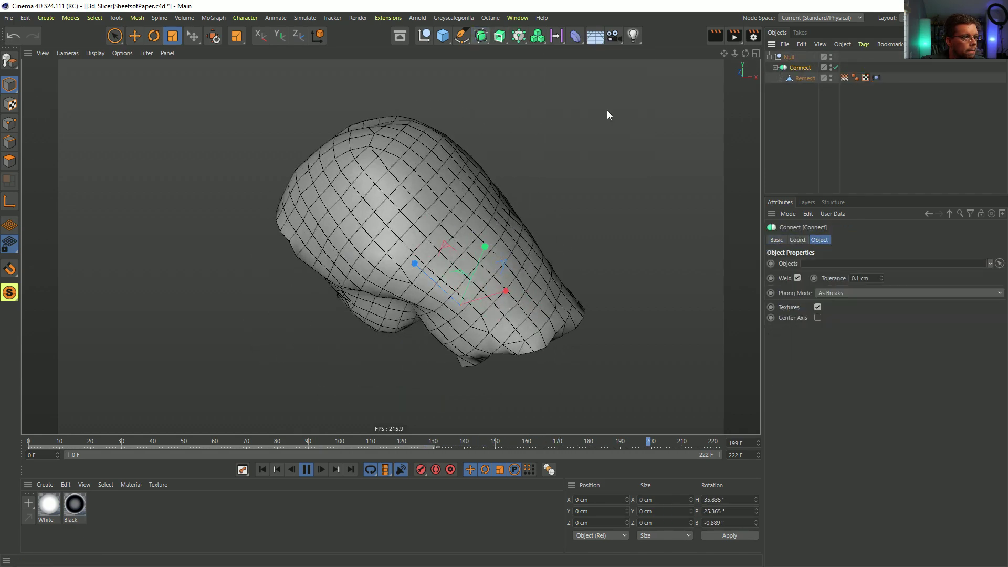
Step: Turn off Local and On Stopped on the Jiggle deformer under Remesh
{"action": "left_click", "coordinate": [776, 79]}
{"action": "left_click", "coordinate": [781, 78]}
{"action": "mouse_move", "coordinate": [808, 100]}
{"action": "left_mouse_down"}
{"action": "mouse_move", "coordinate": [806, 73]}
{"action": "mouse_move", "coordinate": [807, 85]}
{"action": "left_mouse_up"}
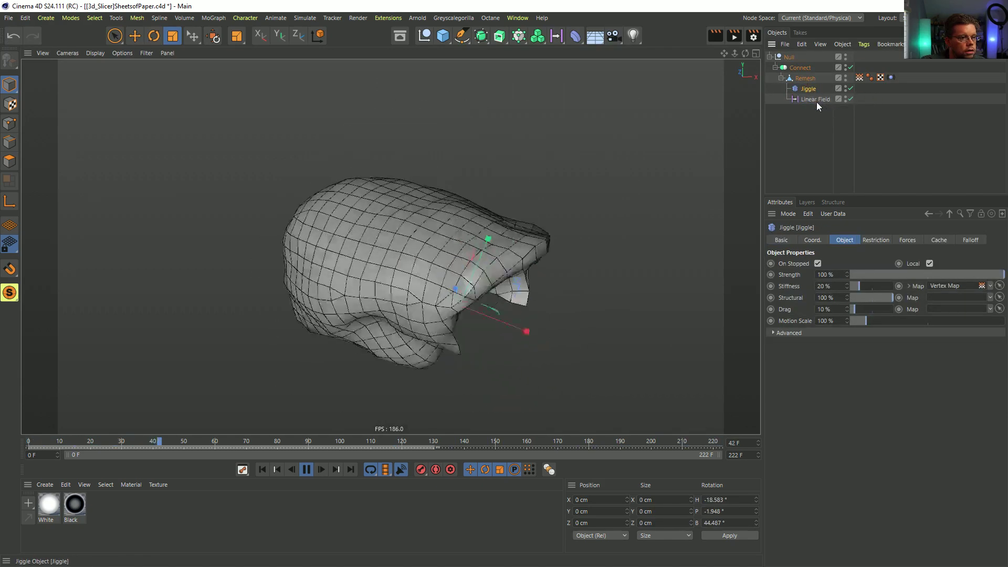
{"action": "left_click", "coordinate": [929, 264]}
{"action": "left_click", "coordinate": [817, 264]}
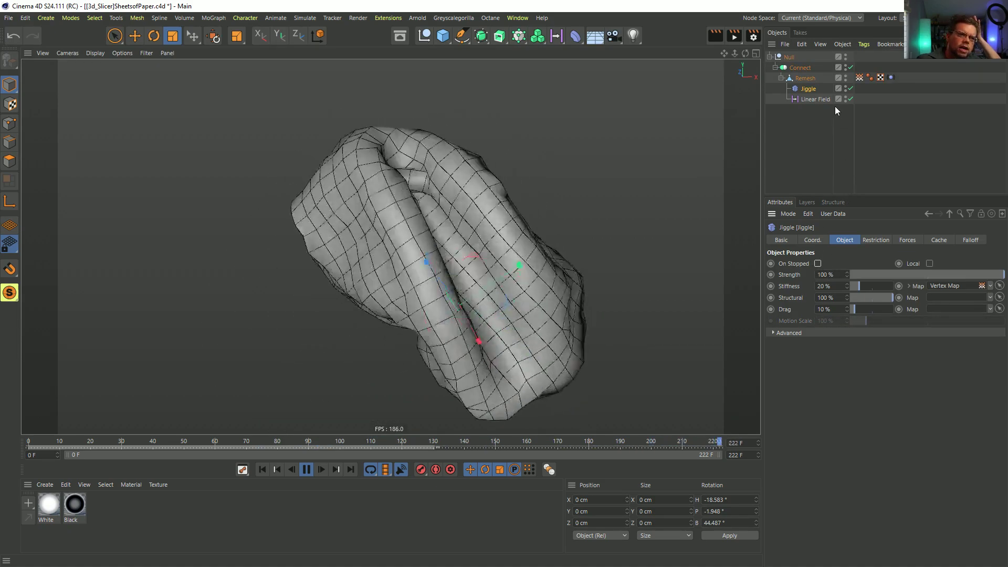
Step: Take Remesh out of the Connect object and its parent Null, and delete both wrappers
{"action": "left_click", "coordinate": [851, 67]}
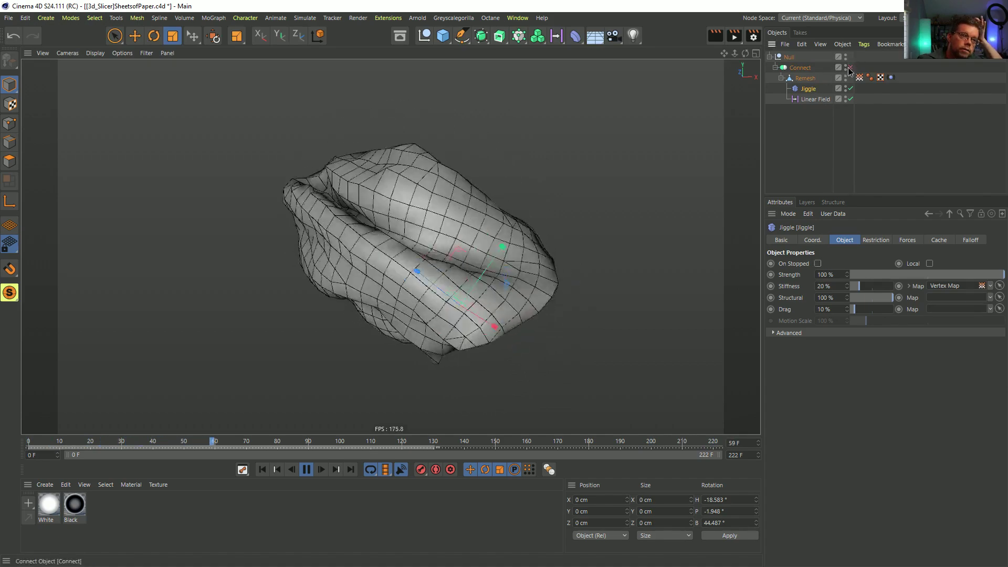
{"action": "left_click_drag", "start_coordinate": [799, 78], "coordinate": [790, 59]}
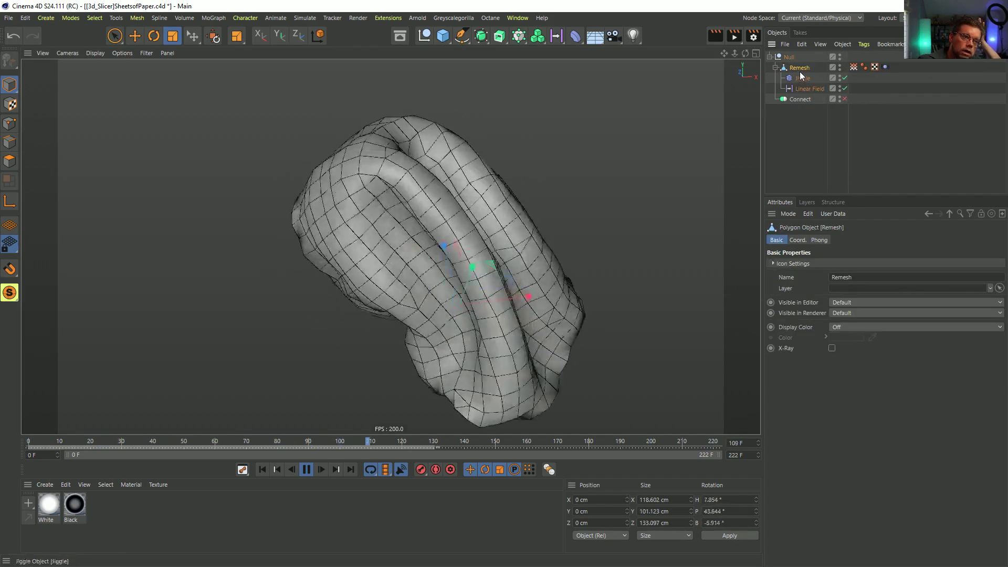
{"action": "left_click", "coordinate": [788, 57]}
{"action": "key", "text": "Delete"}
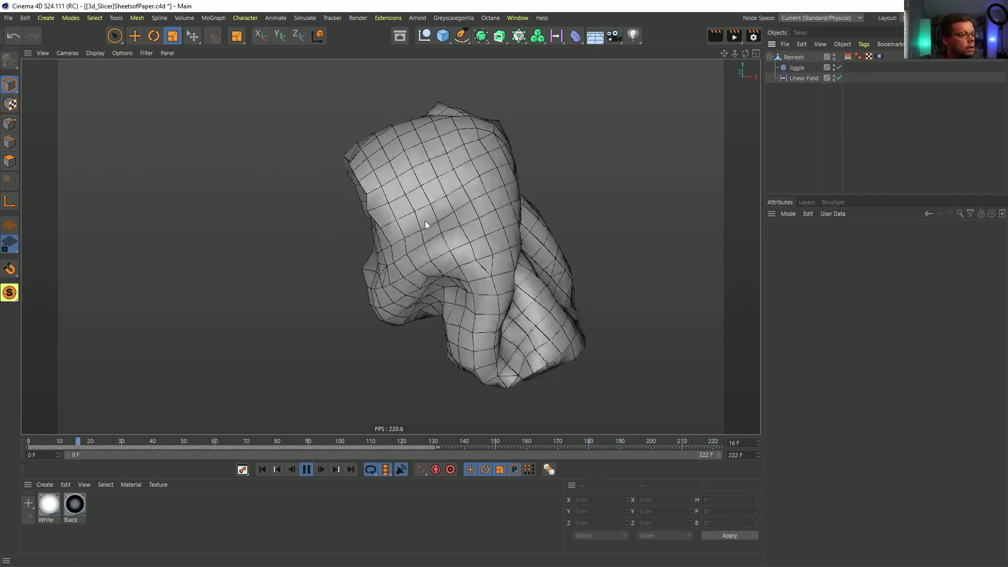
{"action": "left_click_drag", "start_coordinate": [422, 237], "coordinate": [599, 215], "text": "alt"}
{"action": "left_click_drag", "start_coordinate": [318, 256], "coordinate": [446, 244], "text": "alt"}
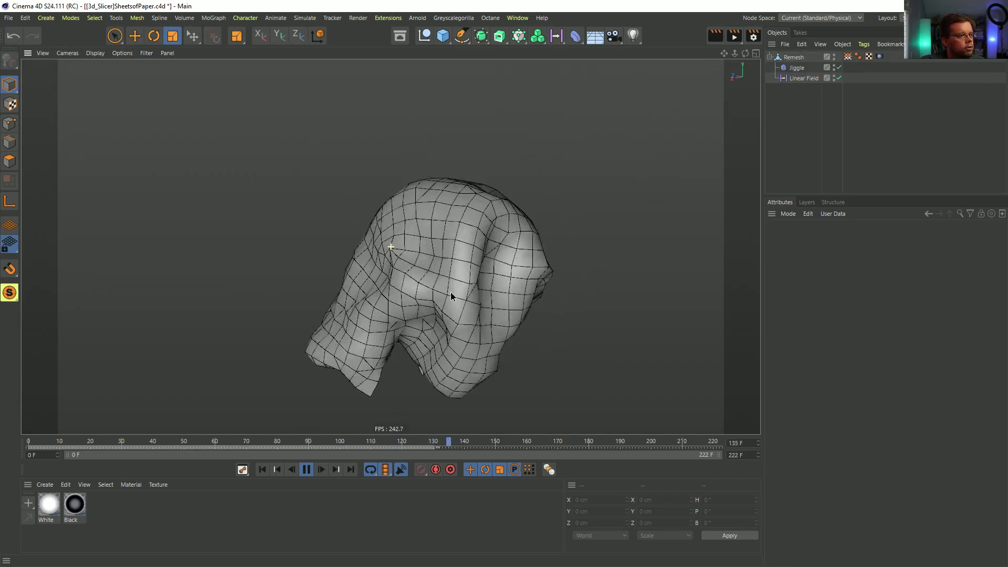
Step: Disable the Linear Field object and toggle its layer off and on in the vertex map to test its influence
{"action": "left_click", "coordinate": [804, 77]}
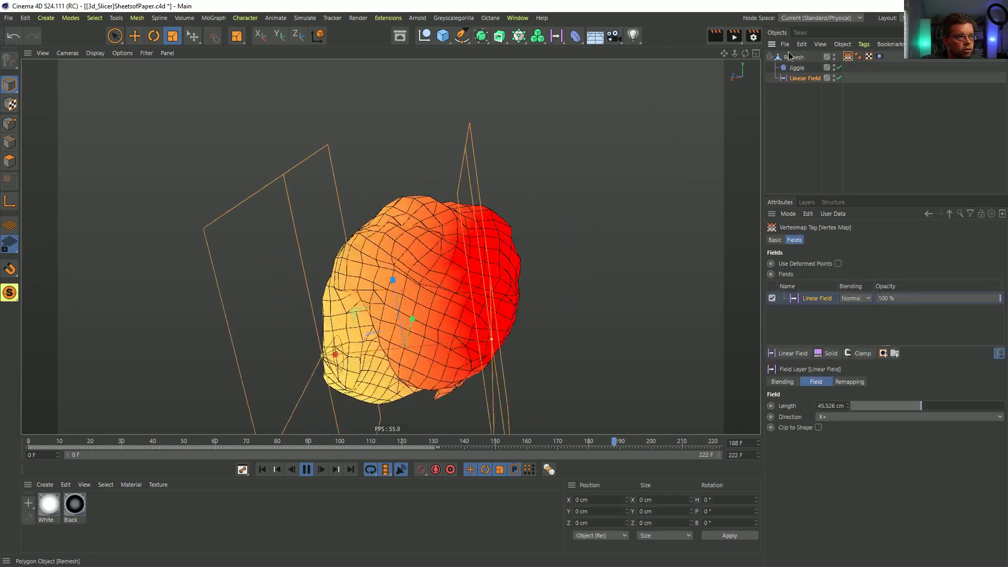
{"action": "left_click", "coordinate": [793, 57]}
{"action": "left_click", "coordinate": [794, 78]}
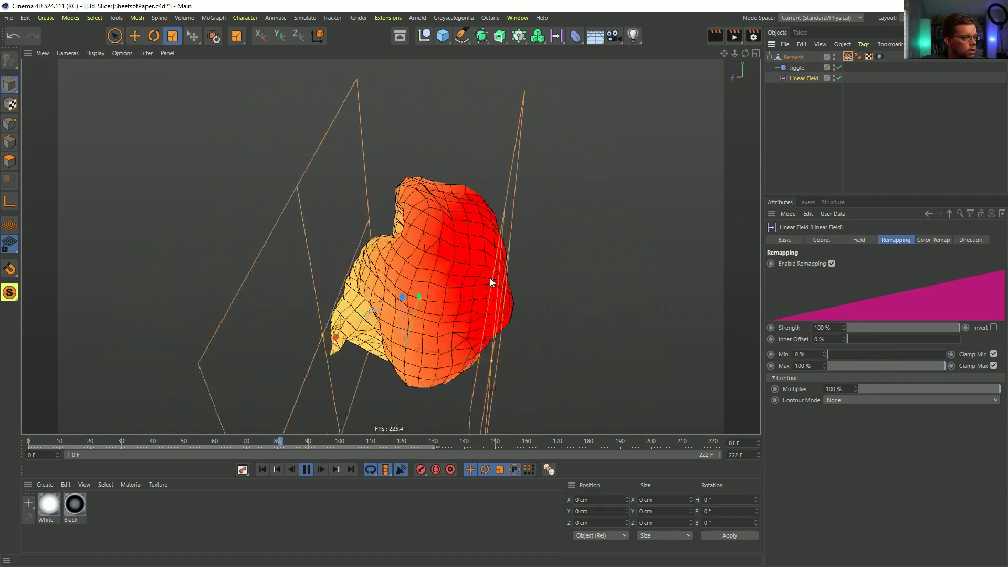
{"action": "left_click", "coordinate": [838, 77]}
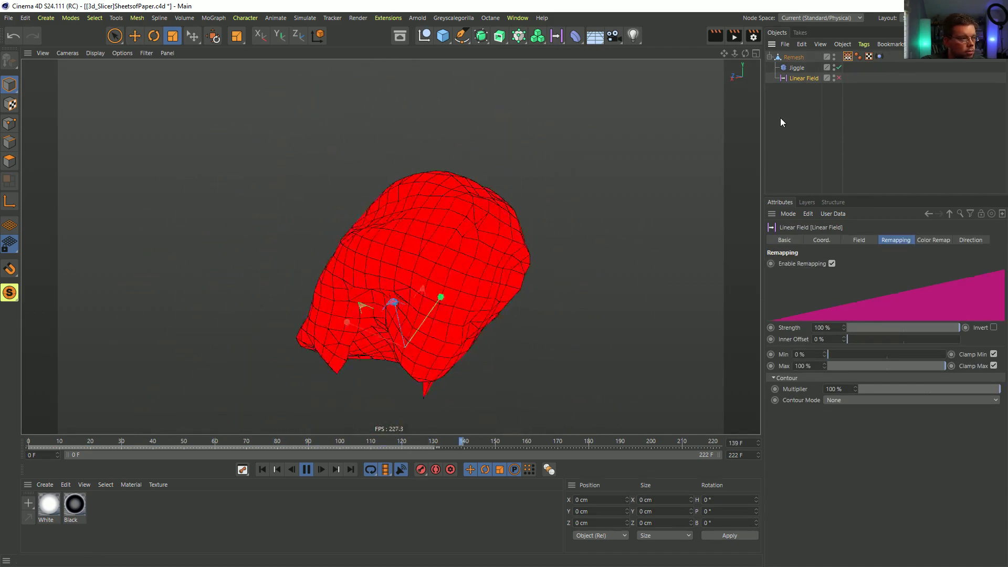
{"action": "left_click", "coordinate": [782, 118]}
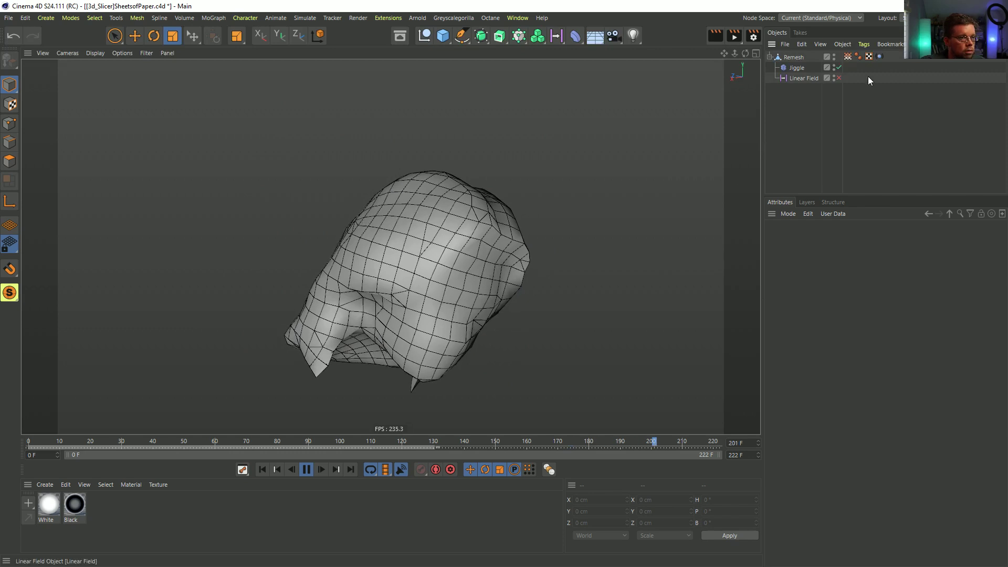
{"action": "left_click", "coordinate": [848, 56]}
{"action": "left_click", "coordinate": [772, 298]}
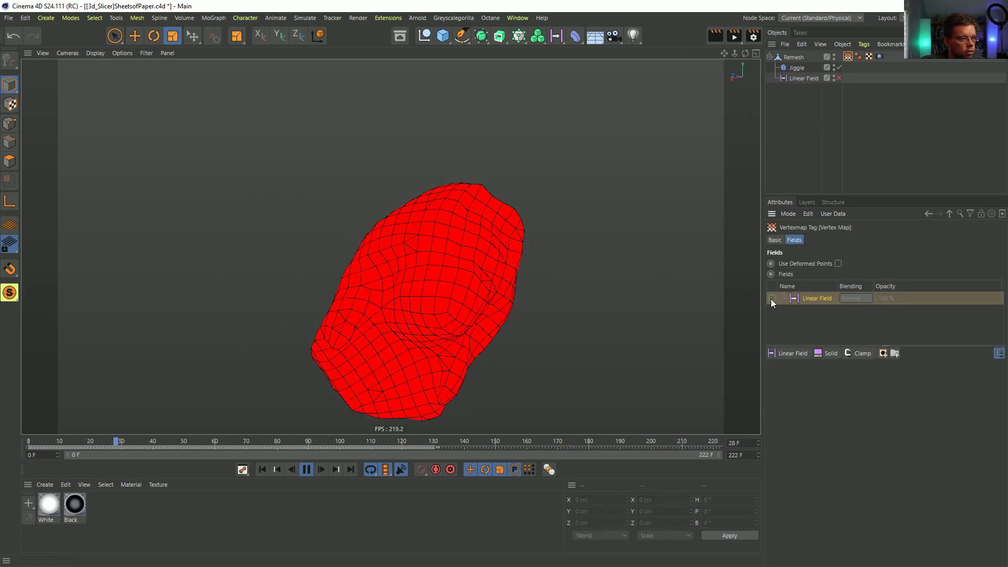
{"action": "left_click", "coordinate": [772, 298]}
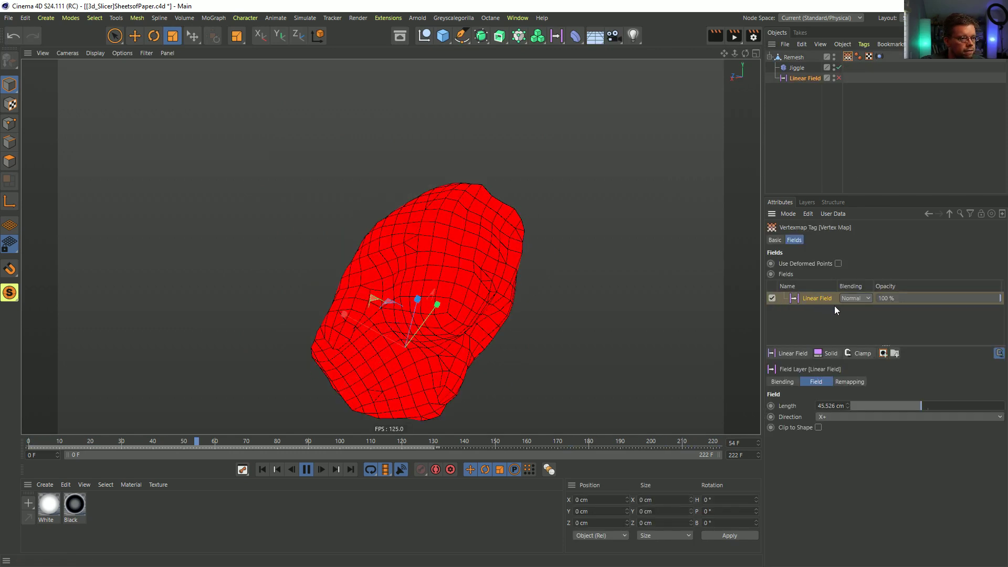
Step: Try an Invert layer above the disabled Linear Field in the vertex map, and delete the layer
{"action": "left_click", "coordinate": [873, 354]}
{"action": "left_click", "coordinate": [871, 449]}
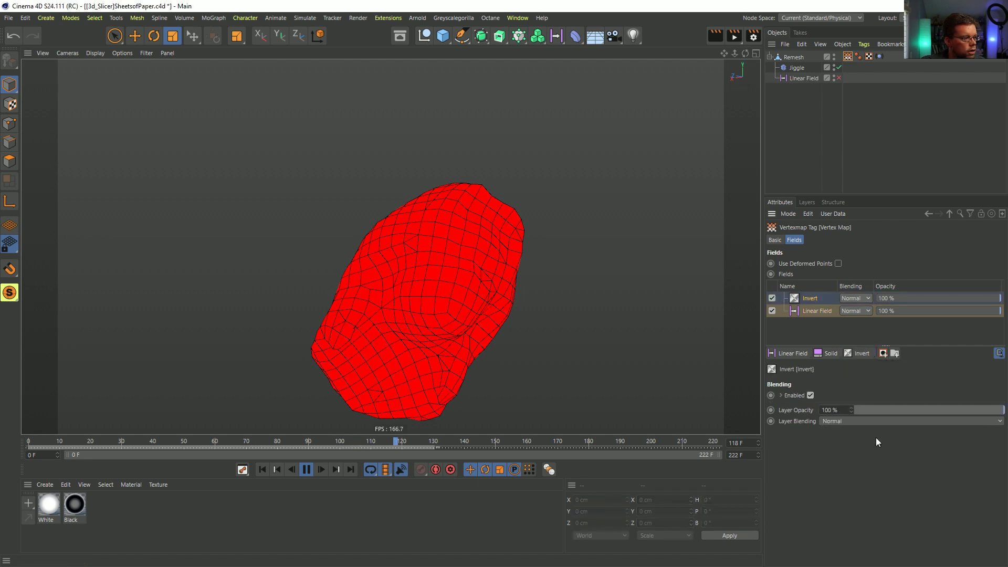
{"action": "left_click", "coordinate": [820, 313]}
{"action": "left_click", "coordinate": [809, 300]}
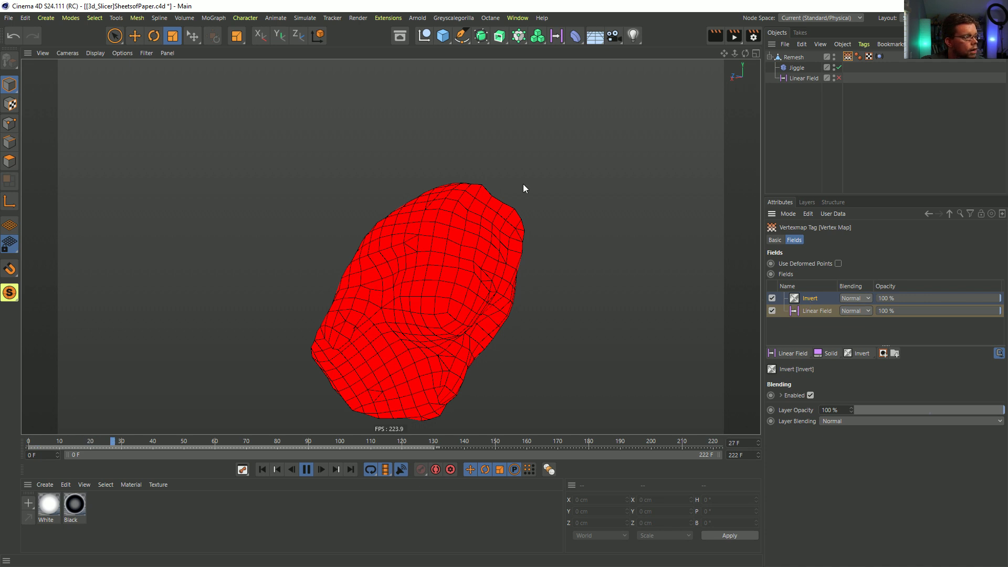
{"action": "left_click", "coordinate": [809, 59]}
{"action": "double_click", "coordinate": [848, 58]}
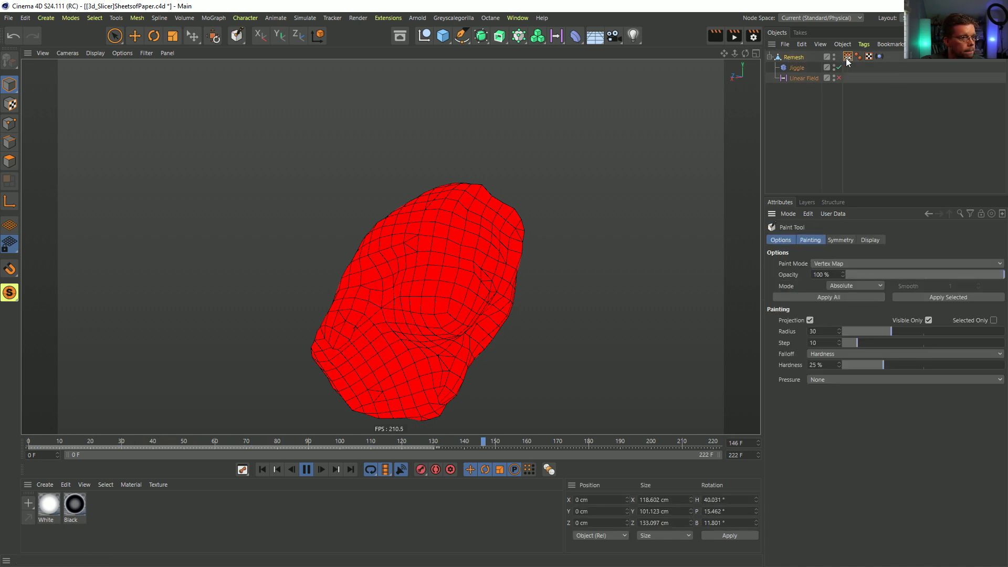
{"action": "left_click", "coordinate": [846, 58]}
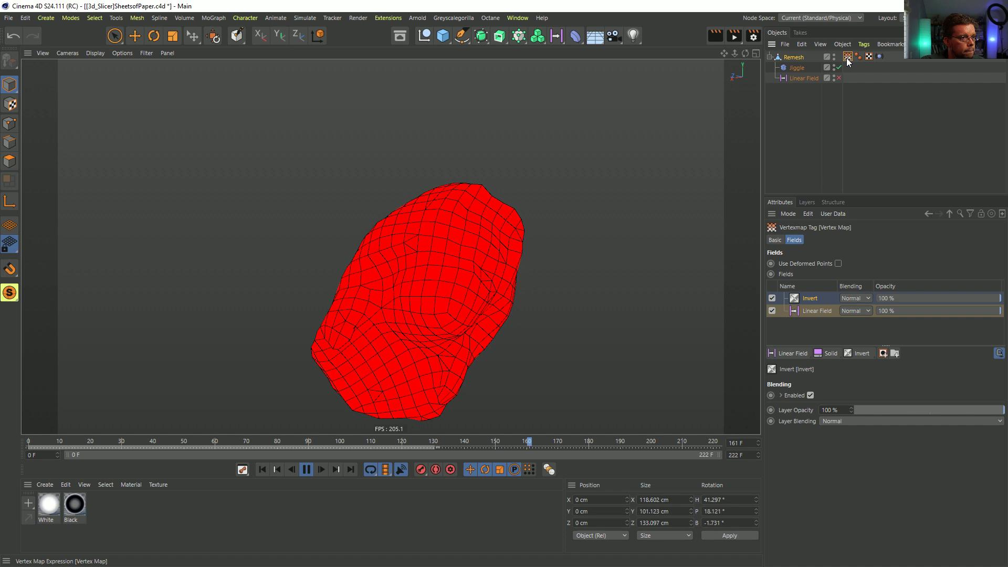
{"action": "key", "text": "Delete"}
{"action": "left_click", "coordinate": [802, 299]}
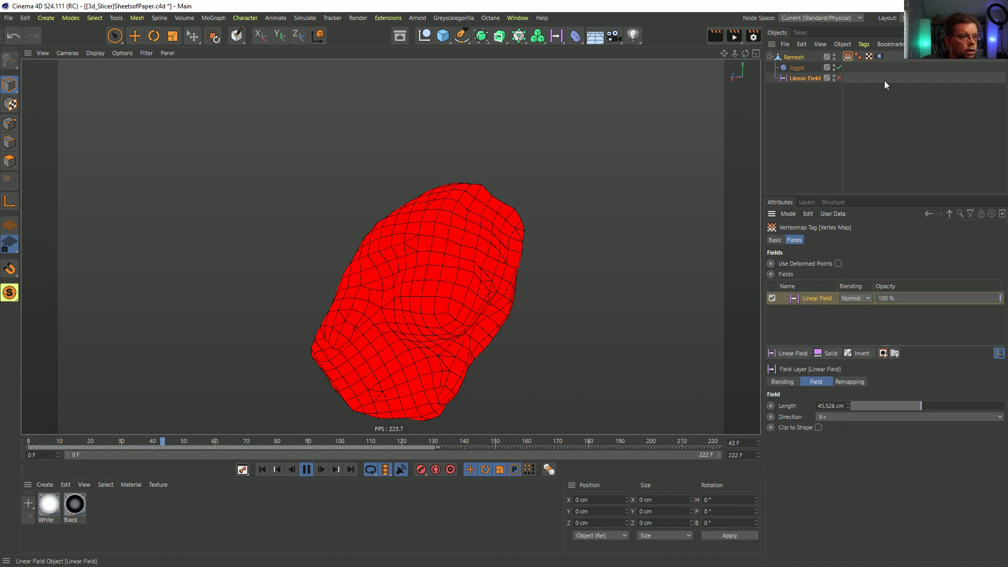
Step: Re-enable the Linear Field, try an Invert layer over it in the vertex map, and remove that layer
{"action": "left_click", "coordinate": [839, 77]}
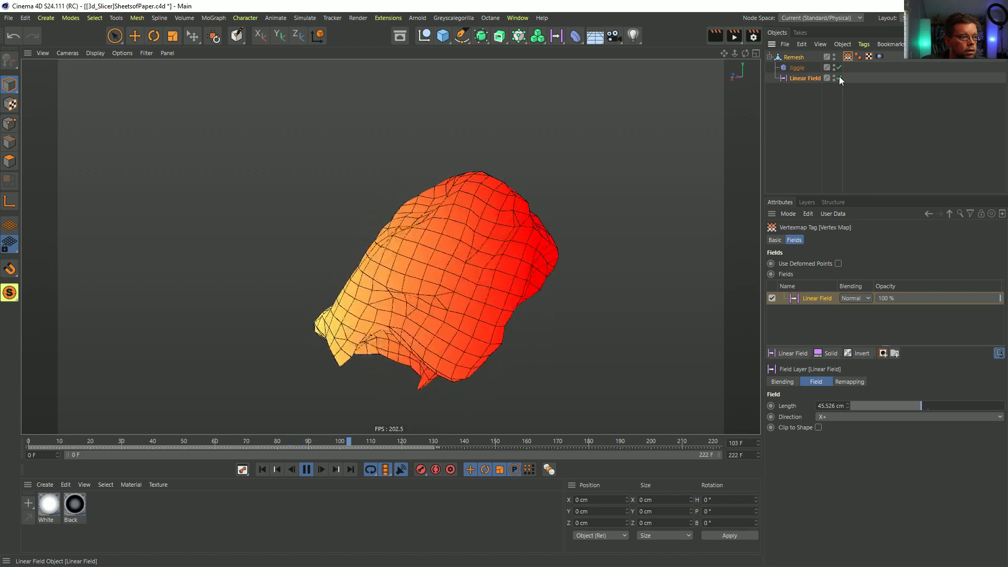
{"action": "left_click", "coordinate": [862, 354]}
{"action": "left_click", "coordinate": [887, 449]}
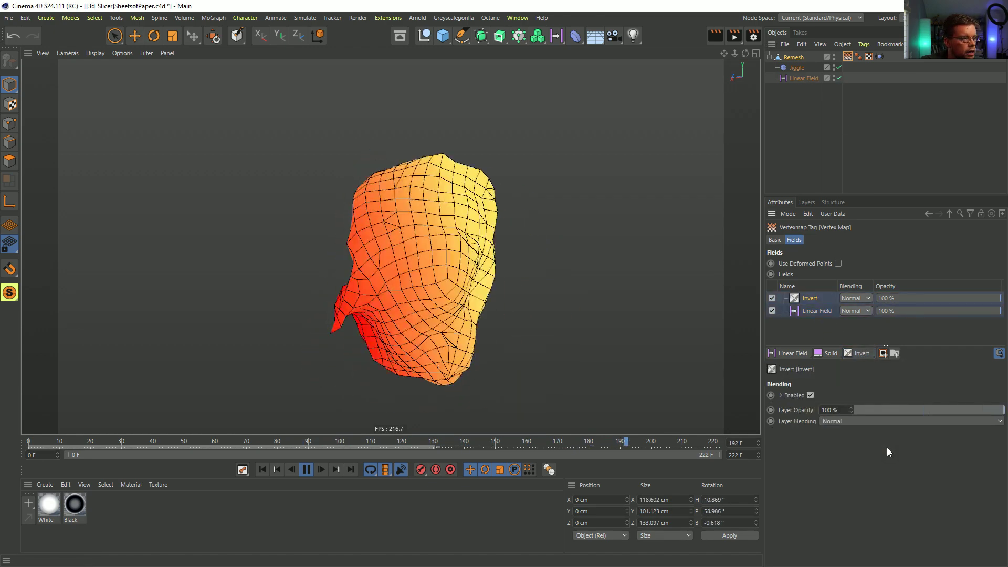
{"action": "key", "text": "Delete"}
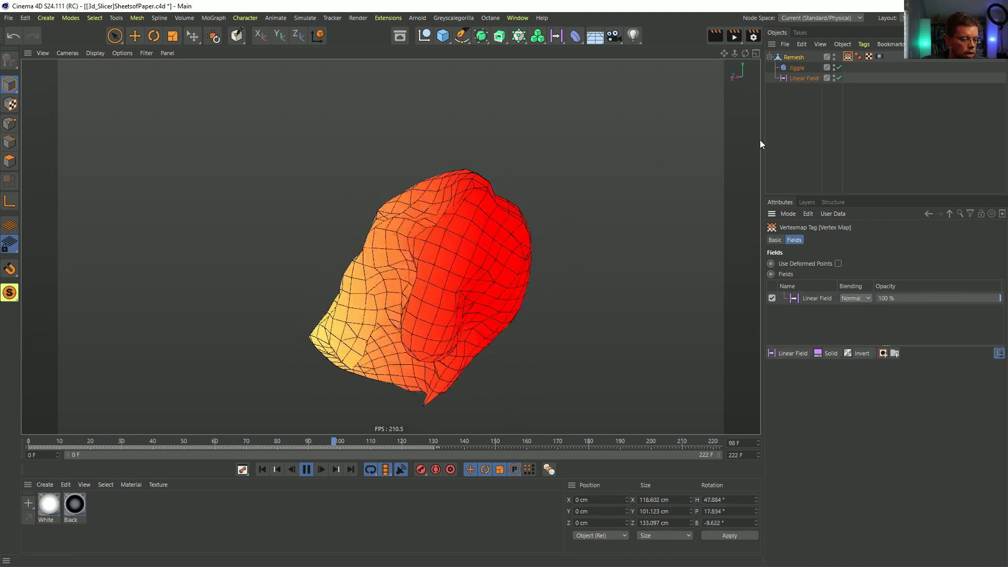
{"action": "left_click", "coordinate": [796, 140]}
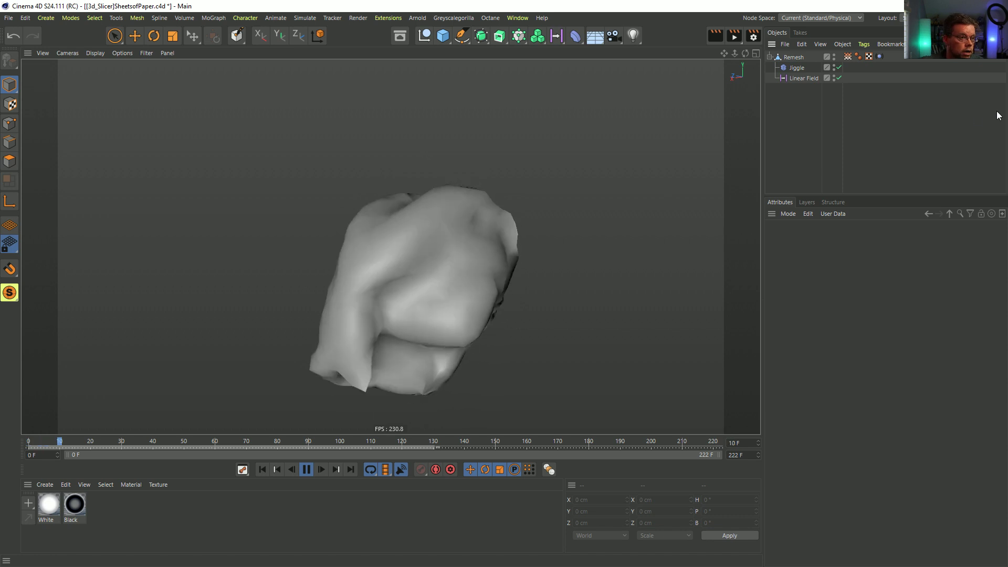
Step: Bake Remesh as Alembic, then hide the original mesh and disable its Jiggle and Linear Field
{"action": "right_click", "coordinate": [792, 58]}
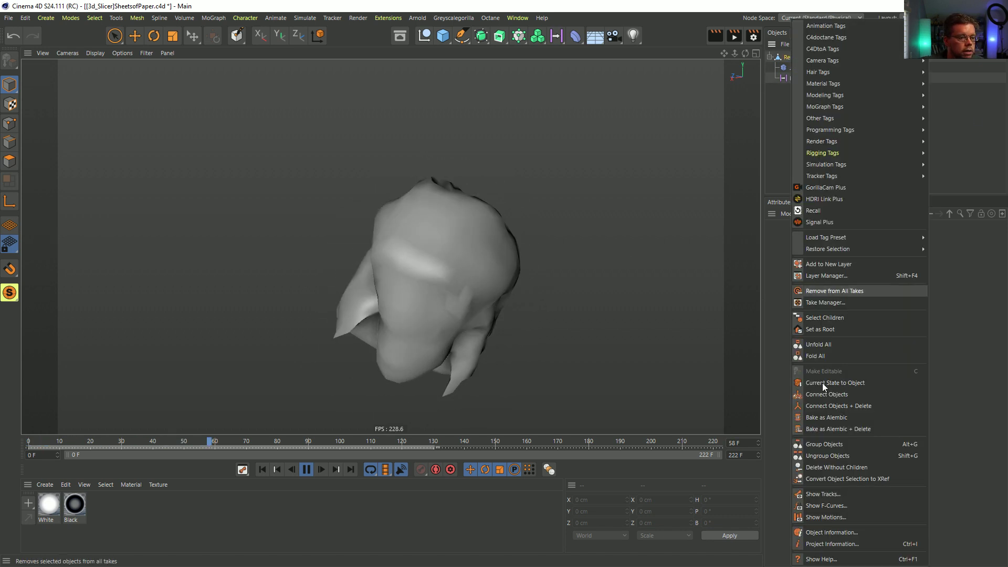
{"action": "left_click", "coordinate": [827, 420]}
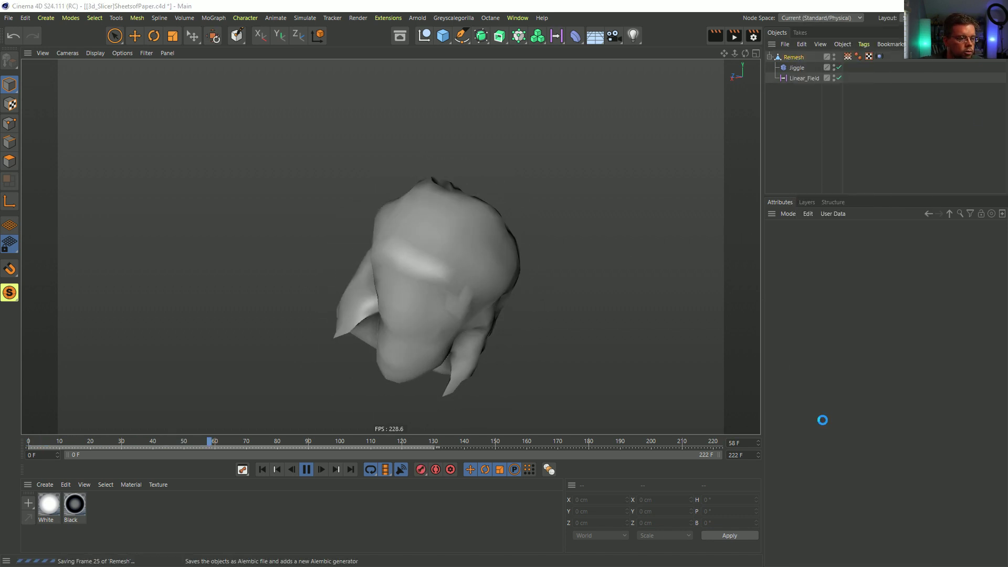
{"action": "left_click_drag", "start_coordinate": [840, 68], "coordinate": [839, 79]}
{"action": "double_click", "coordinate": [834, 56]}
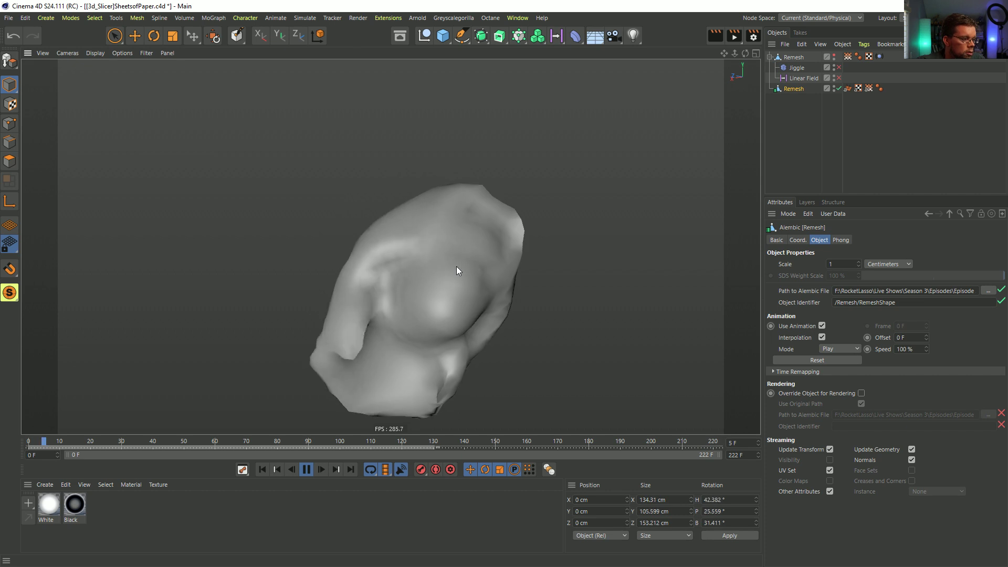
Step: Disable the baked Alembic copy and restore the original Remesh with its Jiggle and Linear Field enabled
{"action": "left_click_drag", "start_coordinate": [840, 68], "coordinate": [839, 78]}
{"action": "left_click", "coordinate": [839, 89]}
{"action": "left_click", "coordinate": [831, 57]}
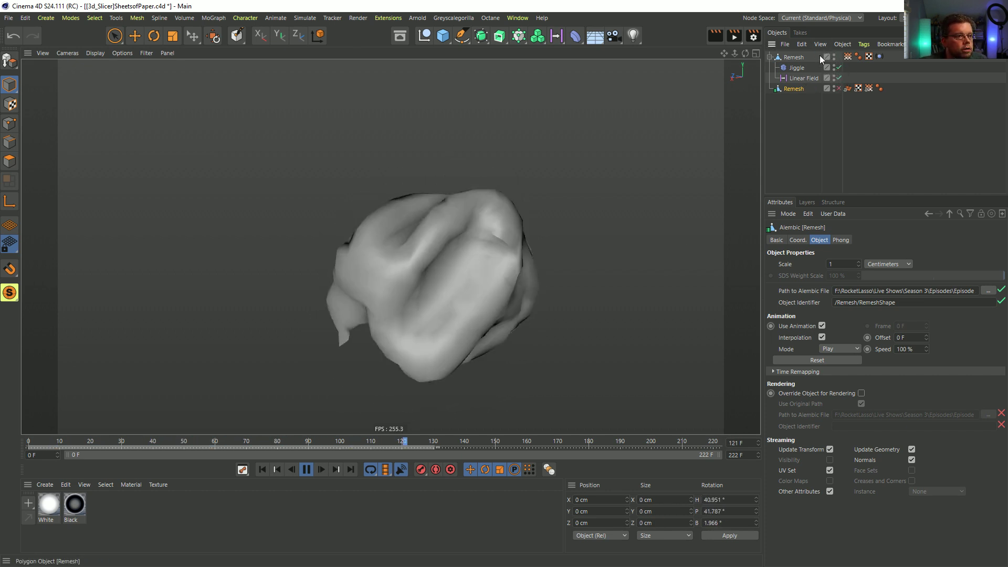
Step: Add a Point Cache tag to the original Remesh object and store its state
{"action": "left_click", "coordinate": [787, 55]}
{"action": "right_click", "coordinate": [788, 56]}
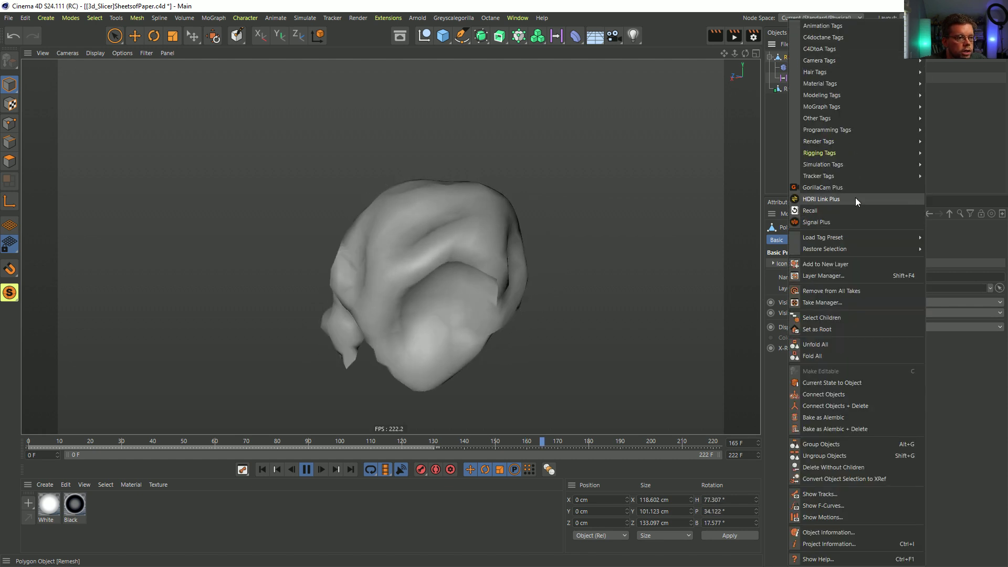
{"action": "mouse_move", "coordinate": [846, 152]}
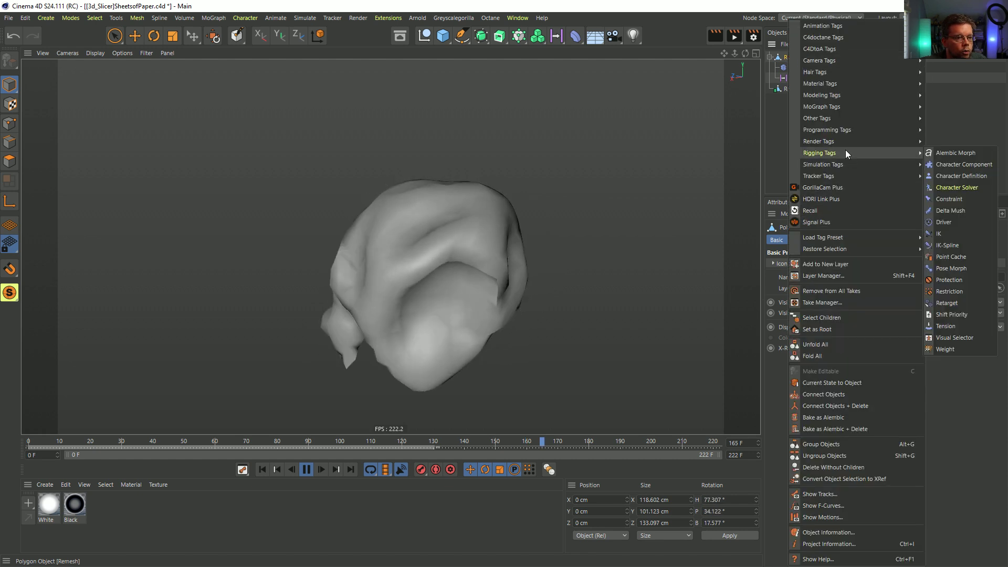
{"action": "left_click", "coordinate": [963, 257]}
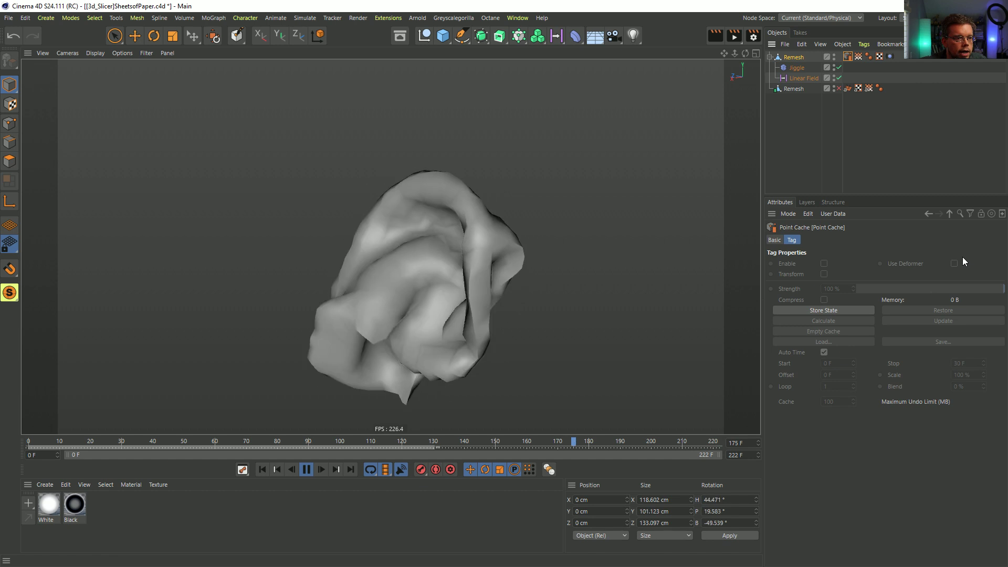
{"action": "left_click", "coordinate": [839, 310]}
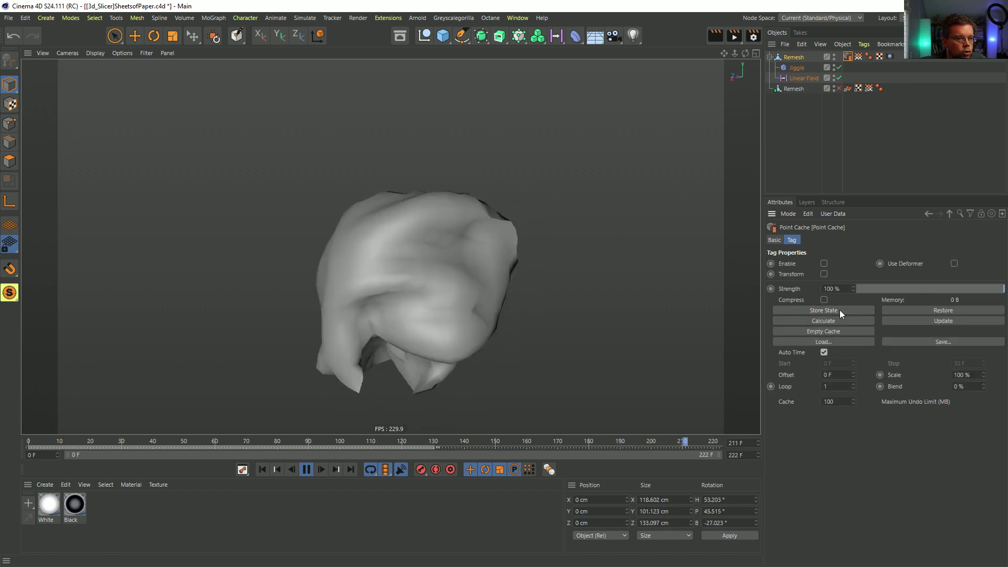
Step: Calculate the original Remesh's point cache with the cache enabled, and disable its Jiggle and Linear Field
{"action": "left_click", "coordinate": [824, 265]}
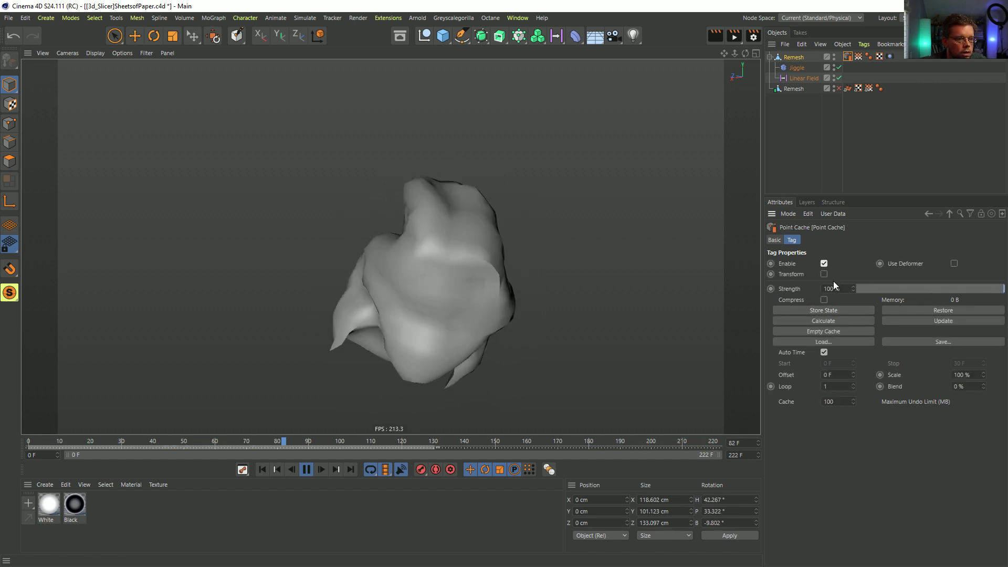
{"action": "left_click", "coordinate": [838, 322]}
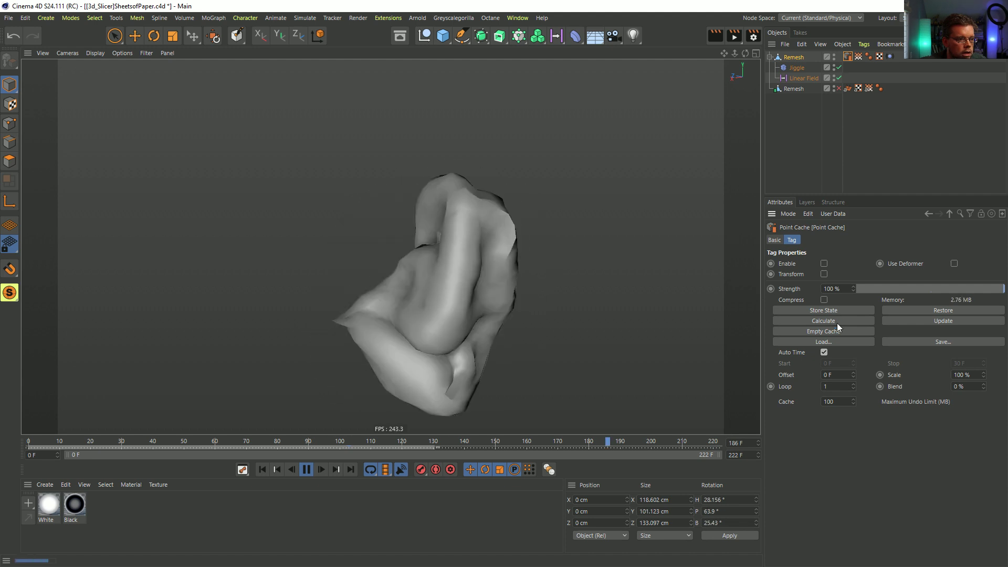
{"action": "left_click", "coordinate": [839, 67]}
{"action": "left_click", "coordinate": [839, 78]}
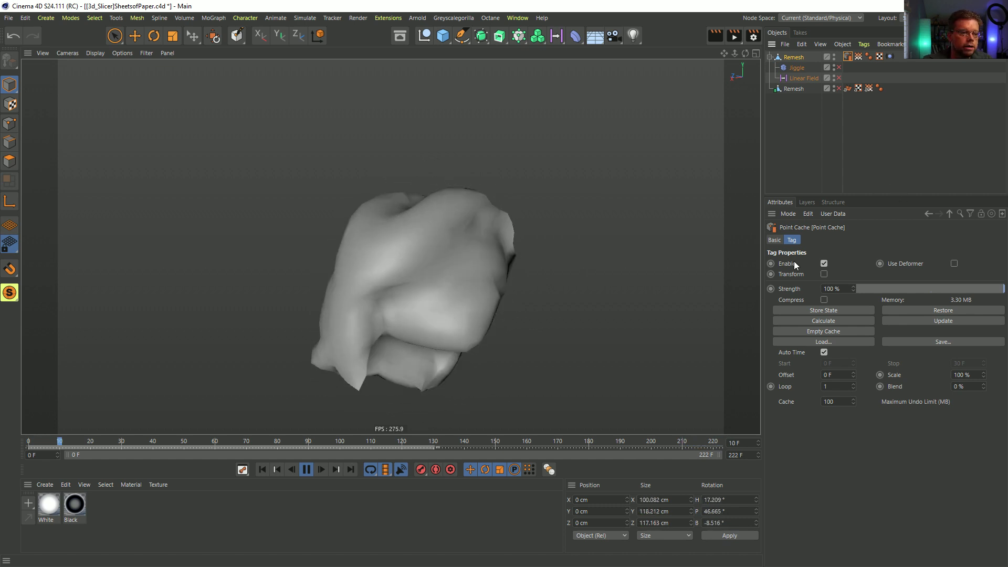
Step: Examine the Jiggle deformer's Cache, Restriction and Forces settings, and stop playback at the start frame
{"action": "left_click", "coordinate": [796, 67]}
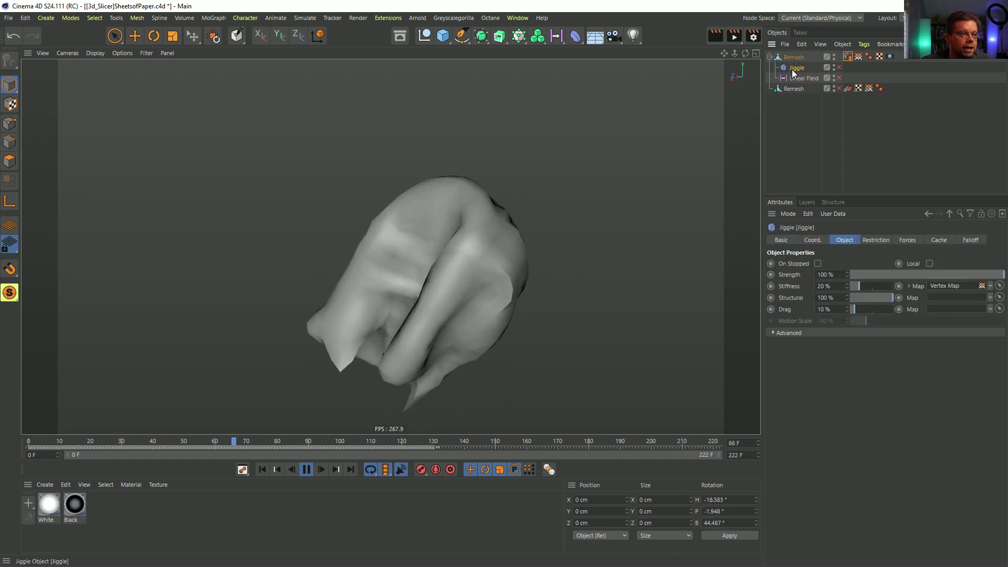
{"action": "left_click", "coordinate": [962, 240]}
{"action": "left_click", "coordinate": [948, 241]}
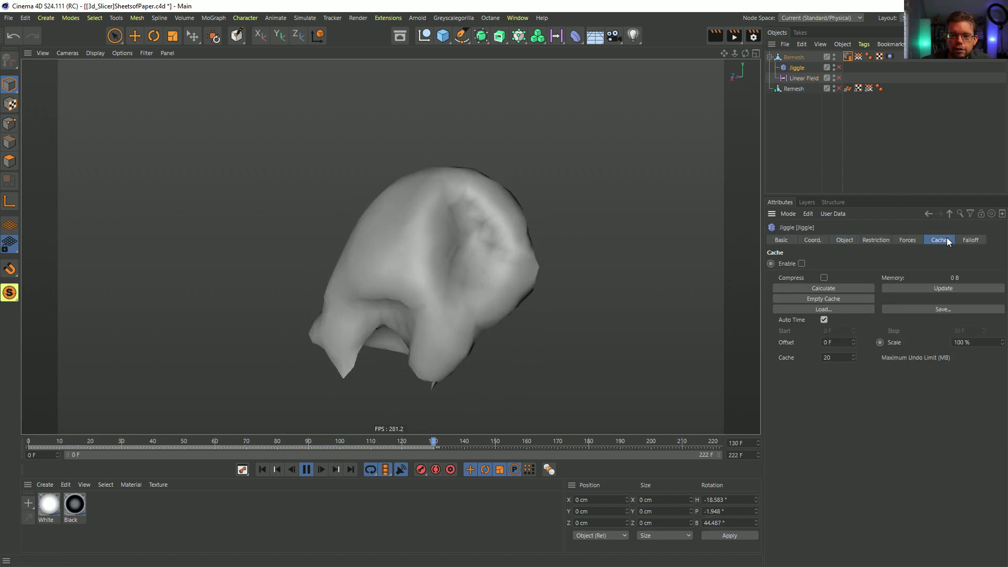
{"action": "left_click", "coordinate": [888, 240]}
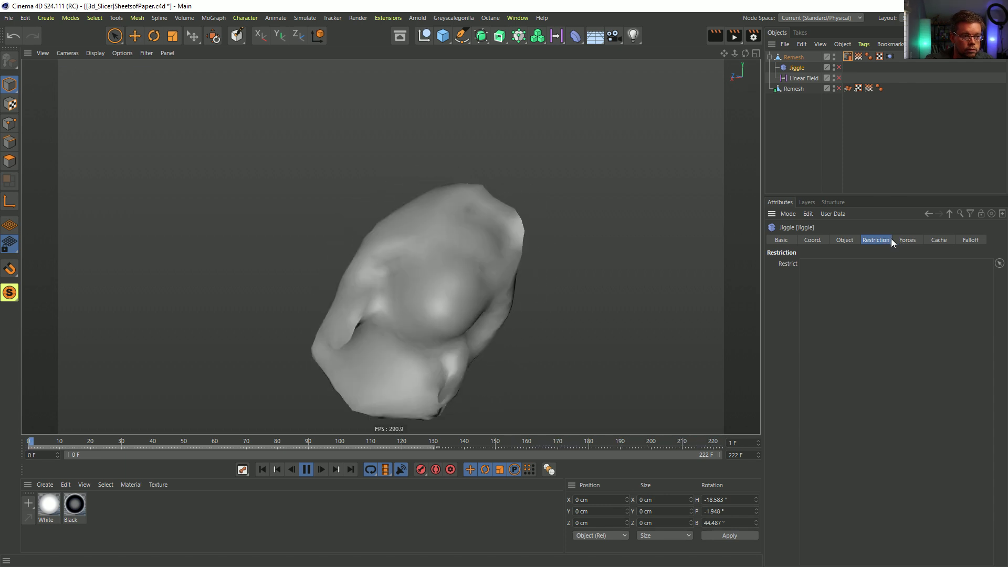
{"action": "left_click", "coordinate": [906, 240]}
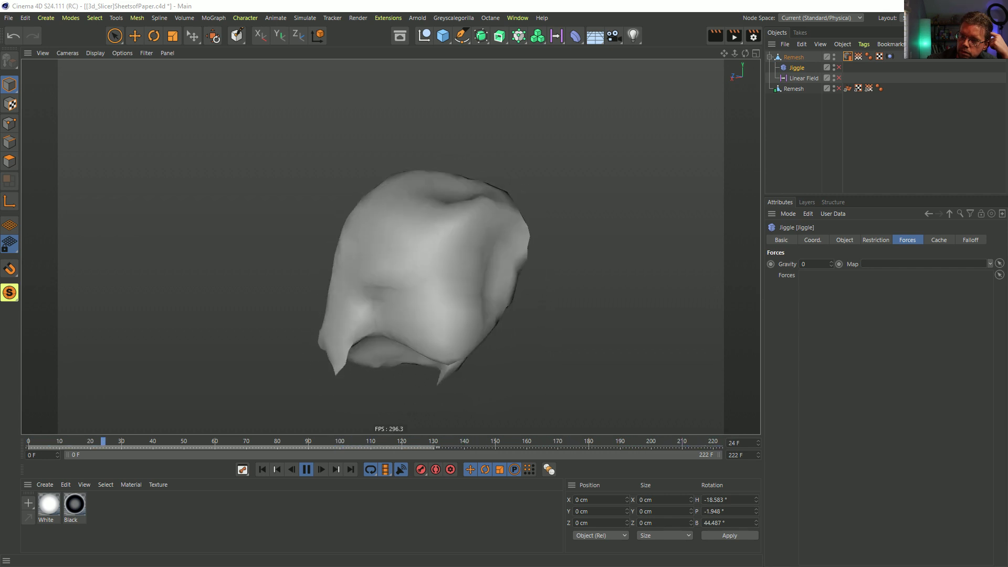
{"action": "left_click", "coordinate": [307, 469]}
{"action": "left_click", "coordinate": [262, 469]}
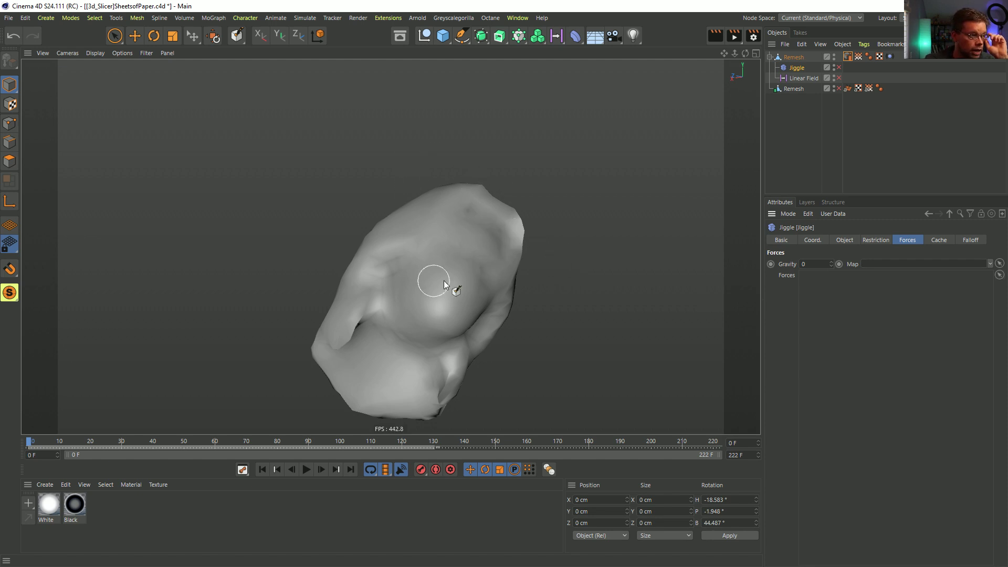
Step: Close the current project without saving and reopen the recent file [3d_Slicer]SheetsofPaper.c4d
{"action": "key", "text": "ctrl+F4"}
{"action": "left_click", "coordinate": [518, 329]}
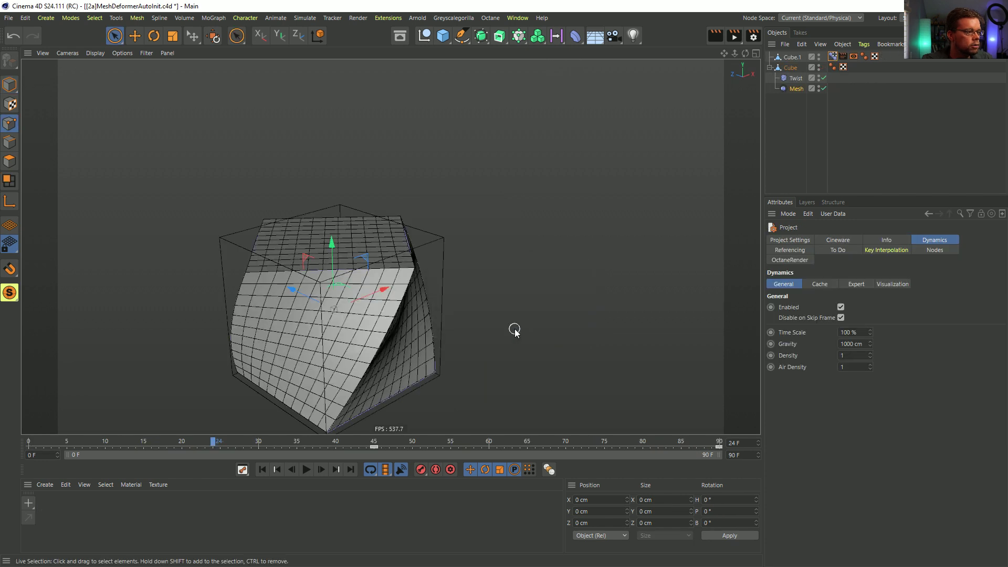
{"action": "left_click", "coordinate": [10, 18]}
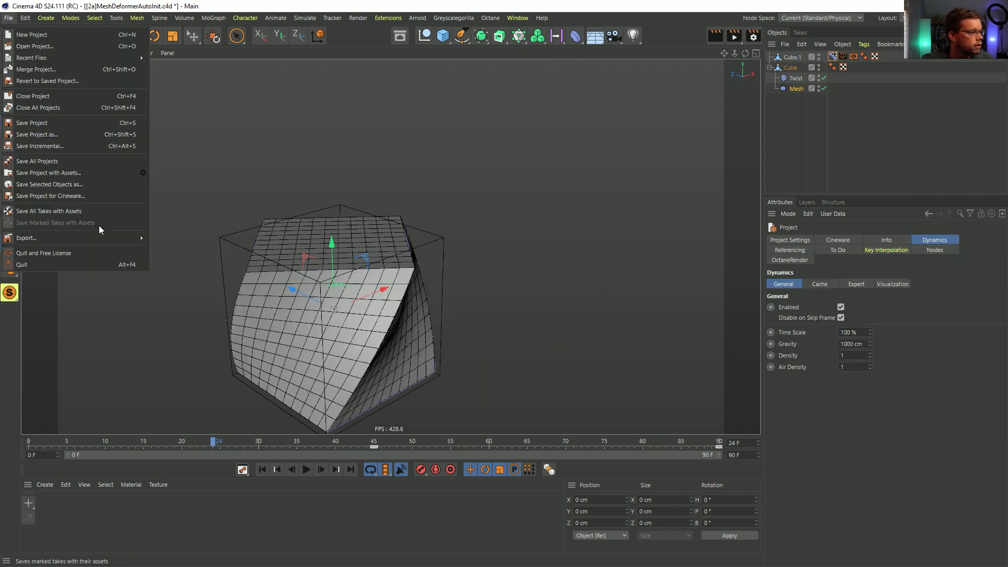
{"action": "mouse_move", "coordinate": [79, 57]}
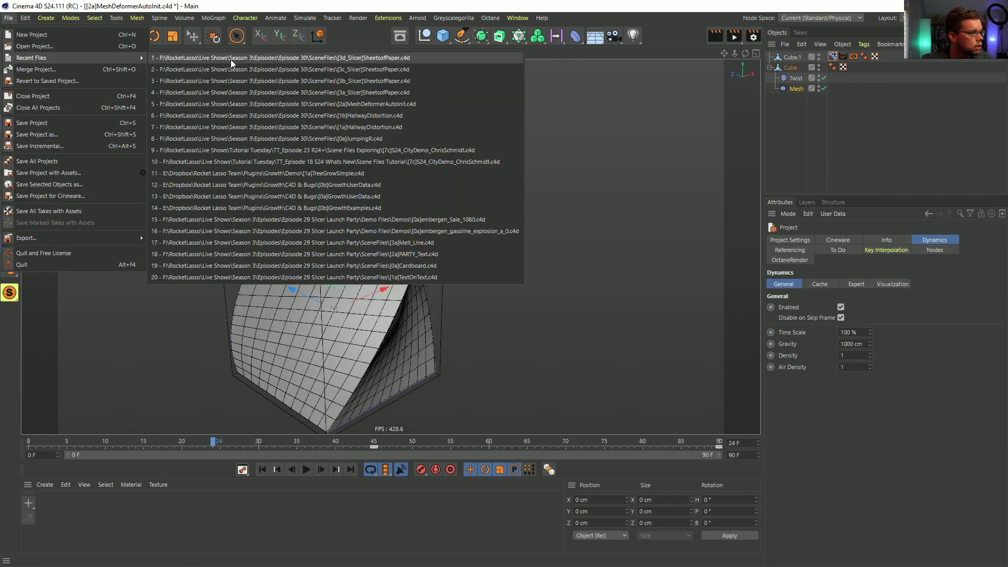
{"action": "left_click", "coordinate": [281, 72]}
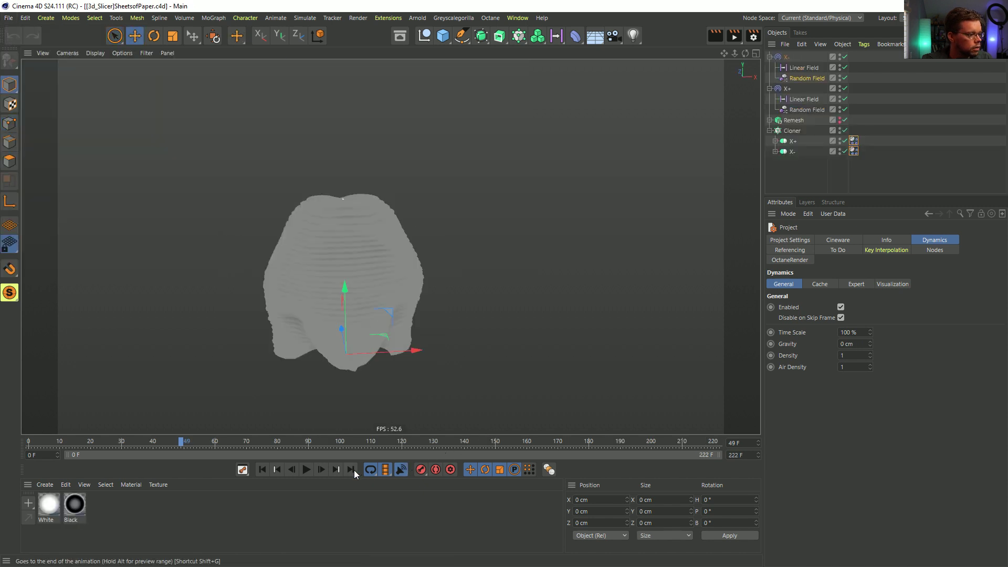
Step: Play the sheets-of-paper simulation from the first frame and stop it at frame 35
{"action": "left_click", "coordinate": [262, 469]}
{"action": "left_click", "coordinate": [307, 469]}
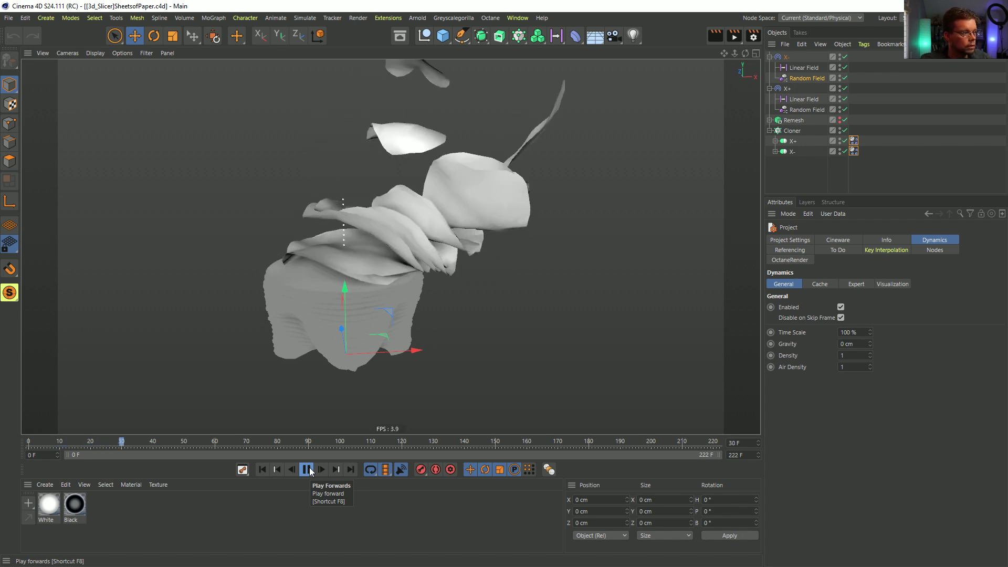
{"action": "left_click", "coordinate": [307, 469]}
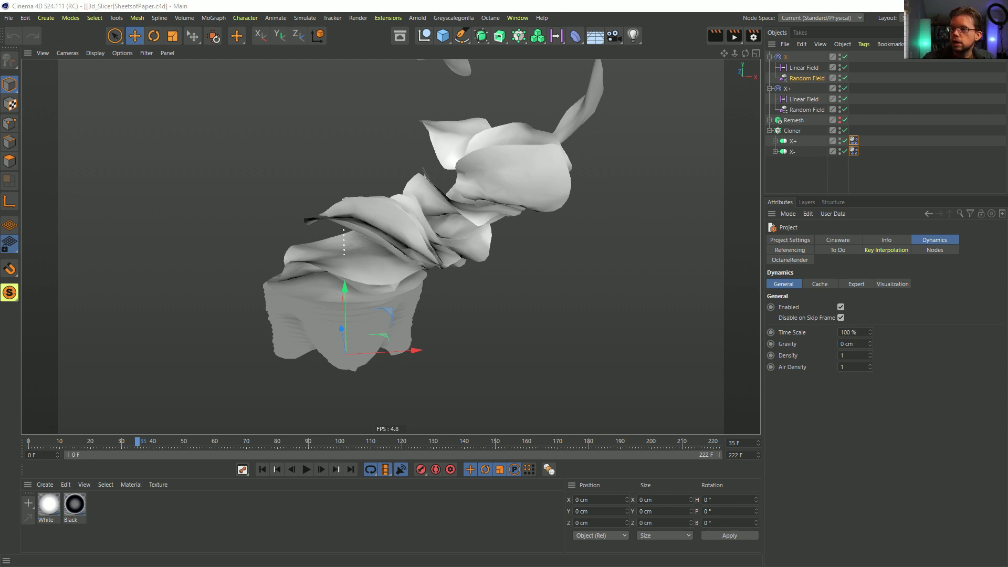
{"action": "key", "text": "alt+Tab"}
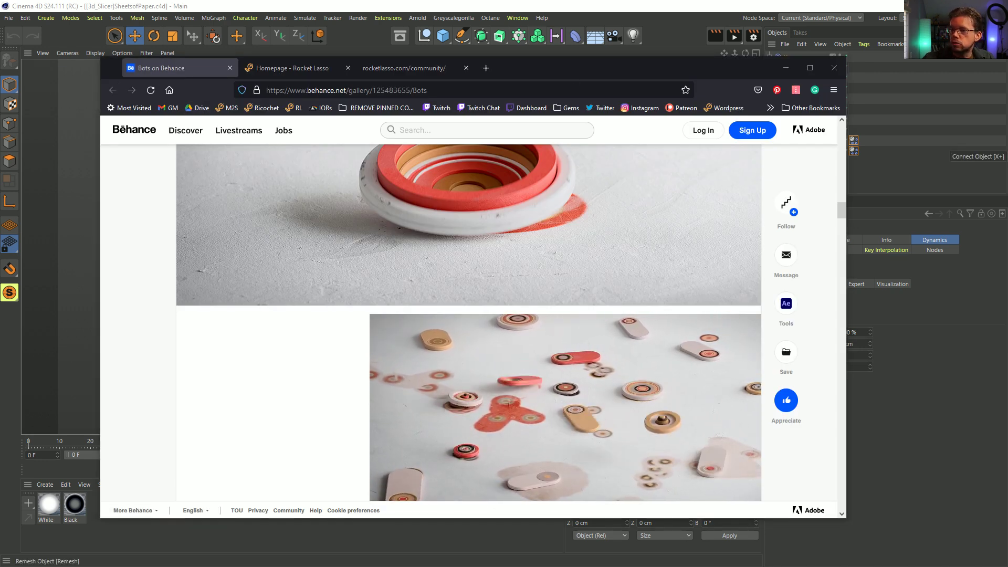
{"action": "key", "text": "alt+Tab"}
{"action": "left_click_drag", "start_coordinate": [591, 46], "coordinate": [572, 31]}
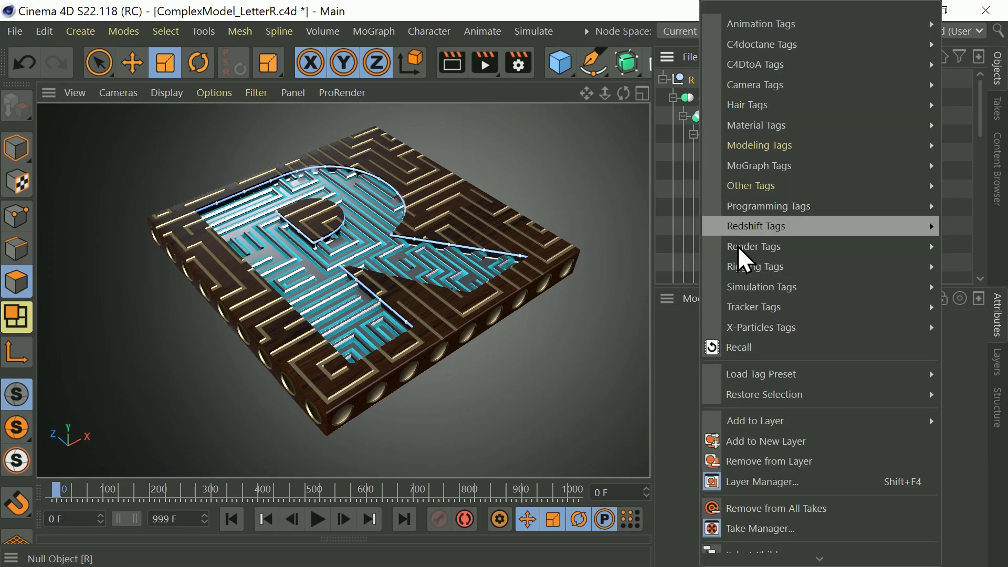
Step: Add a Recall tag to the R null and collapse its hierarchy into a single Letter R mesh
{"action": "left_click", "coordinate": [744, 347]}
{"action": "left_click", "coordinate": [741, 373]}
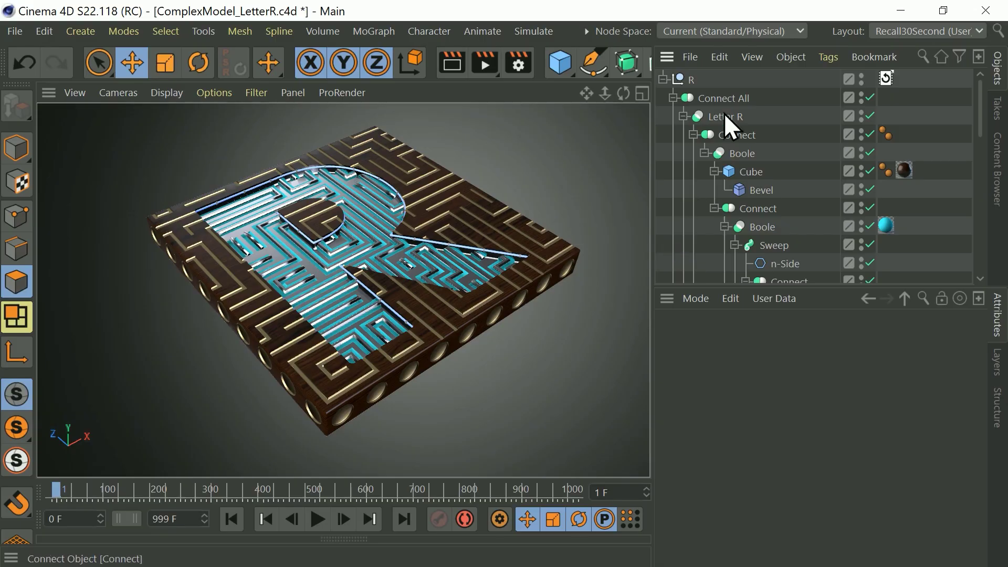
{"action": "left_click", "coordinate": [723, 105]}
{"action": "left_click_drag", "start_coordinate": [691, 115], "coordinate": [707, 126]}
{"action": "left_click_drag", "start_coordinate": [592, 113], "coordinate": [590, 225]}
{"action": "left_click", "coordinate": [387, 117]}
{"action": "key", "text": "Delete"}
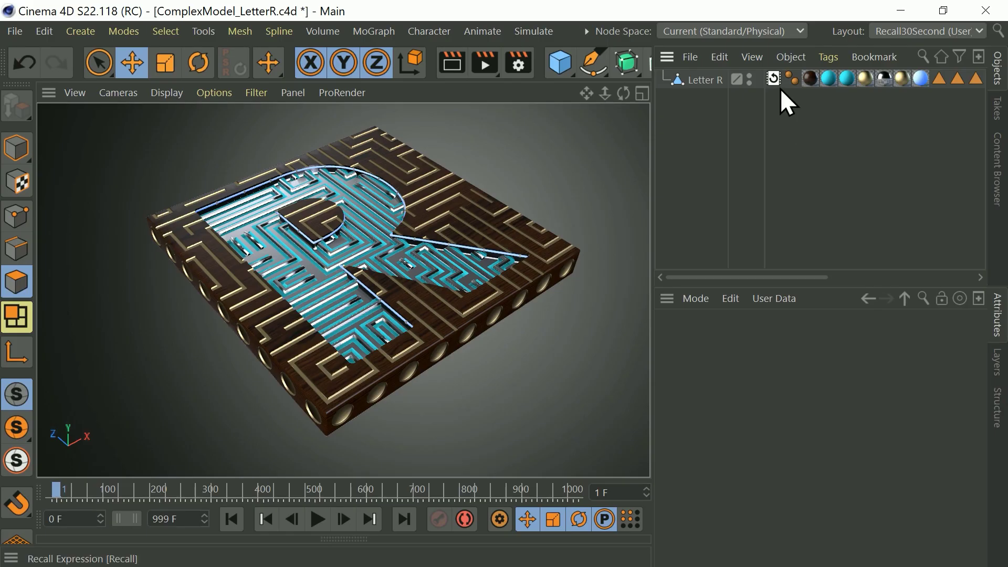
Step: Recall the stored Letter R hierarchy from the Recall tag on the collapsed mesh
{"action": "left_click", "coordinate": [780, 83]}
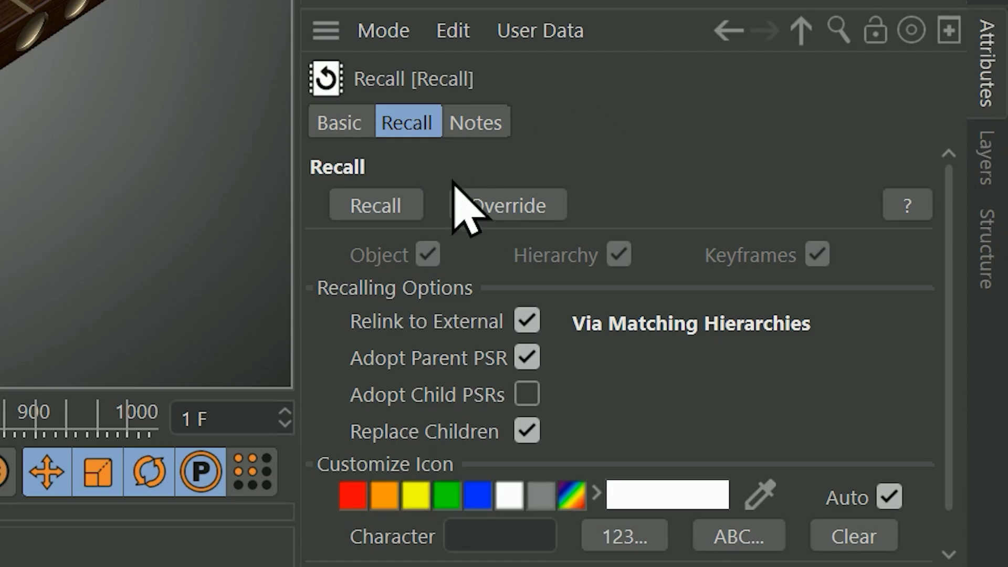
{"action": "left_click", "coordinate": [709, 388]}
{"action": "left_click_drag", "start_coordinate": [991, 152], "coordinate": [993, 124]}
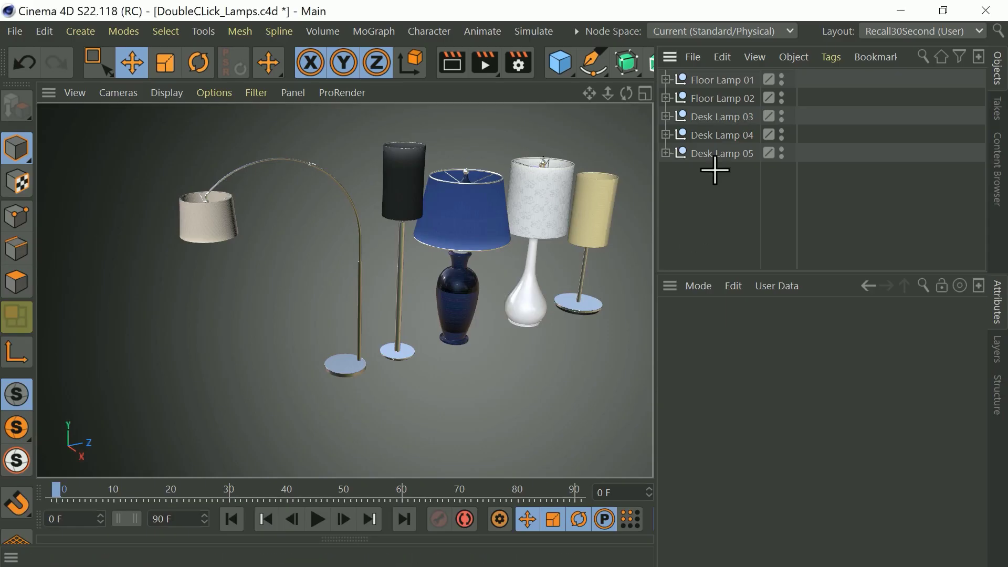
Step: Add a Recall tag to each of the five floor and desk lamps
{"action": "left_click_drag", "start_coordinate": [713, 164], "coordinate": [704, 80]}
{"action": "right_click", "coordinate": [704, 80]}
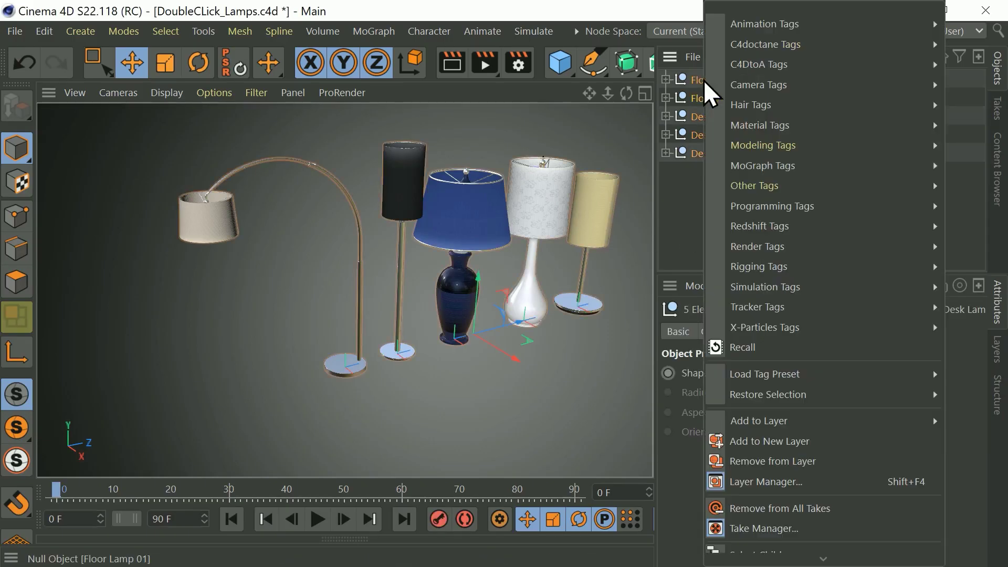
{"action": "left_click", "coordinate": [749, 348]}
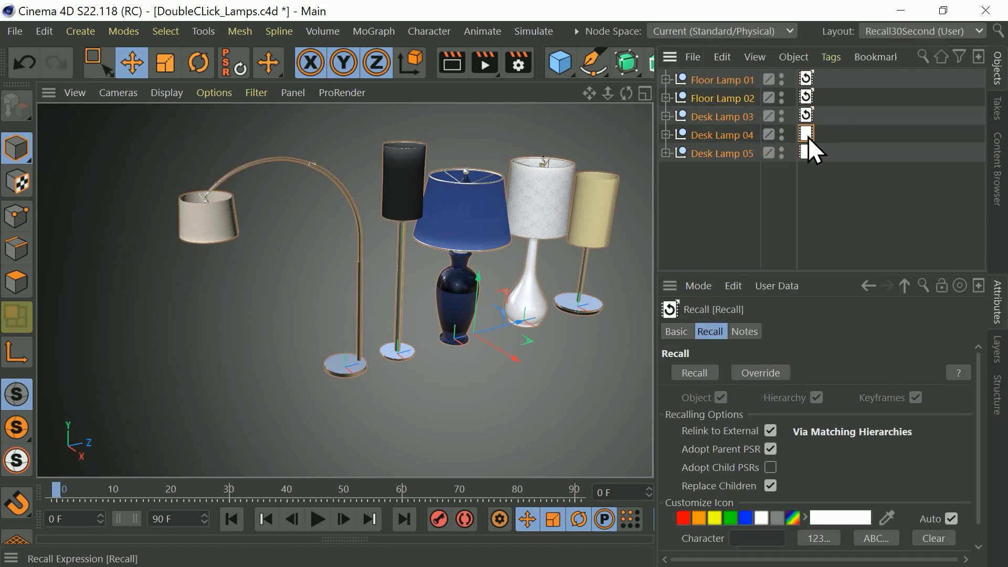
Step: Color the lamps' Recall tag icons by sampling the color of each lamp's shade
{"action": "left_click", "coordinate": [809, 86]}
{"action": "left_click", "coordinate": [887, 518]}
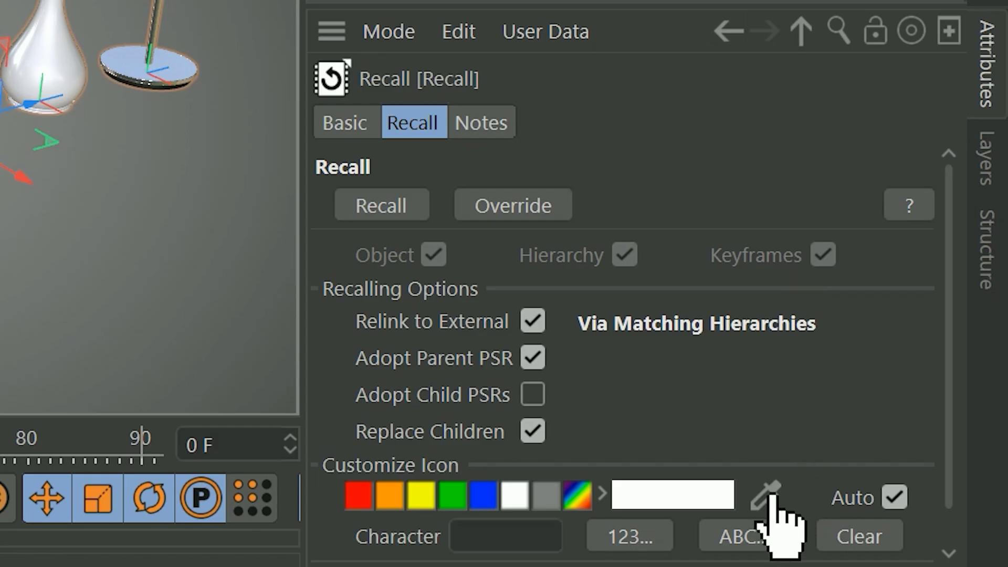
{"action": "left_click", "coordinate": [208, 223]}
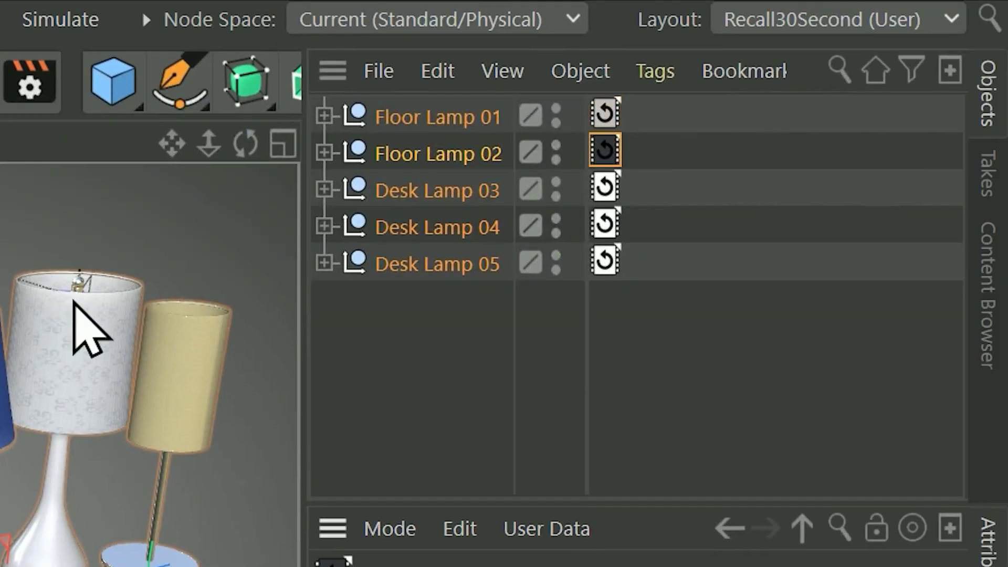
Step: Move the other four lamps' Recall tags onto Floor Lamp 01 and delete those four lamps
{"action": "left_click_drag", "start_coordinate": [819, 199], "coordinate": [809, 93]}
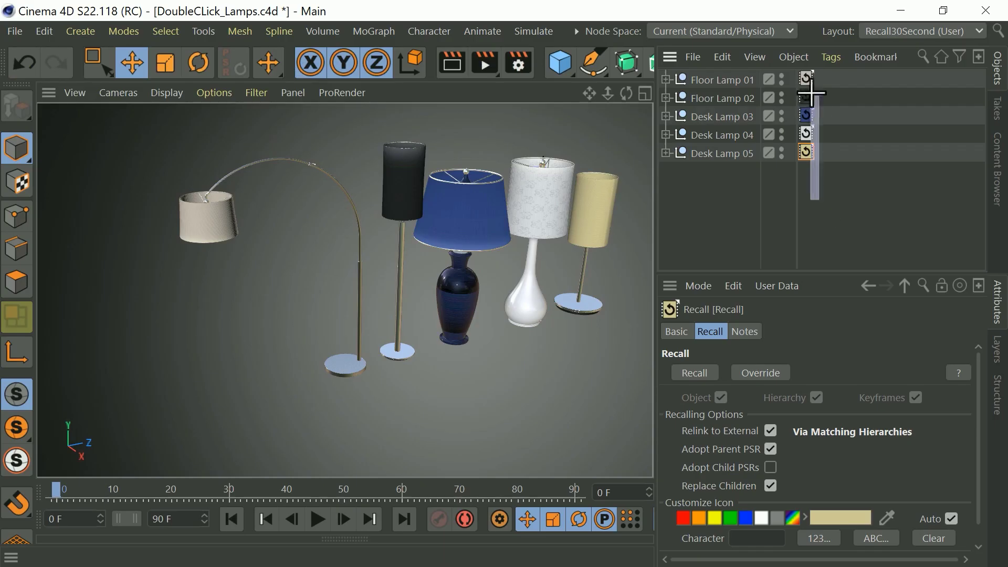
{"action": "left_click_drag", "start_coordinate": [807, 98], "coordinate": [827, 79]}
{"action": "left_click", "coordinate": [713, 98]}
{"action": "left_click", "coordinate": [721, 153], "text": "shift"}
{"action": "key", "text": "Delete"}
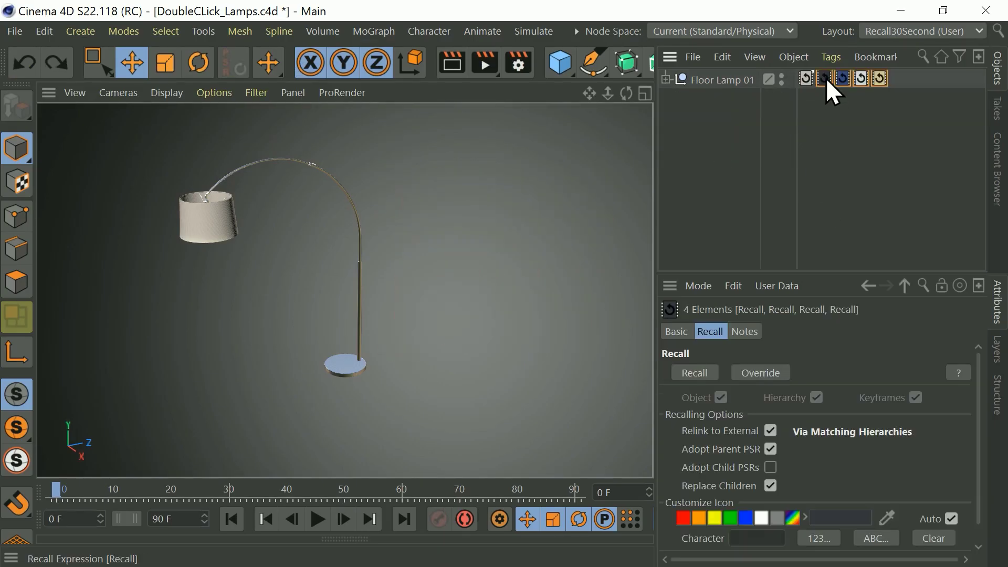
Step: Recall the four deleted lamps from their Recall tags on Floor Lamp 01
{"action": "double_click", "coordinate": [827, 79]}
{"action": "double_click", "coordinate": [843, 79]}
{"action": "double_click", "coordinate": [860, 79]}
{"action": "double_click", "coordinate": [879, 78]}
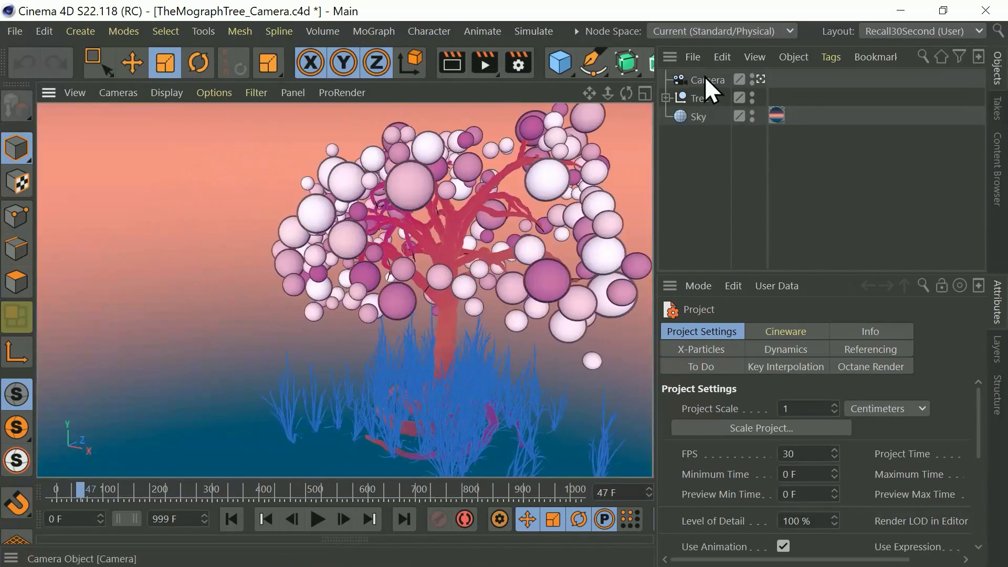
Step: Add a Recall tag to the Camera and use it to restore the stored view after orbiting around the tree
{"action": "right_click", "coordinate": [701, 79]}
{"action": "left_click", "coordinate": [738, 344]}
{"action": "double_click", "coordinate": [778, 78]}
{"action": "left_click_drag", "start_coordinate": [638, 188], "coordinate": [641, 325], "text": "alt"}
{"action": "double_click", "coordinate": [778, 79]}
{"action": "left_click_drag", "start_coordinate": [480, 260], "coordinate": [426, 383], "text": "alt"}
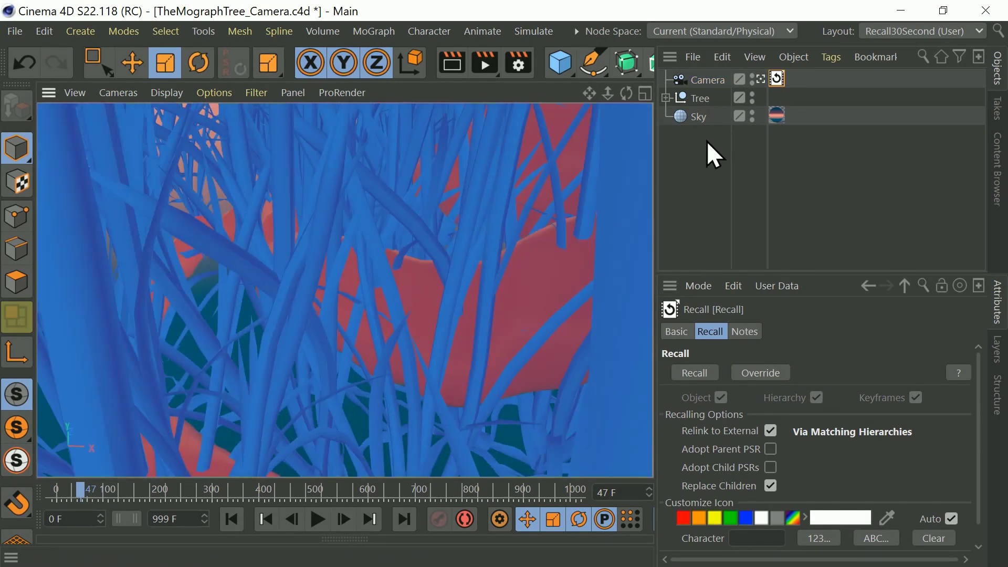
{"action": "double_click", "coordinate": [776, 78]}
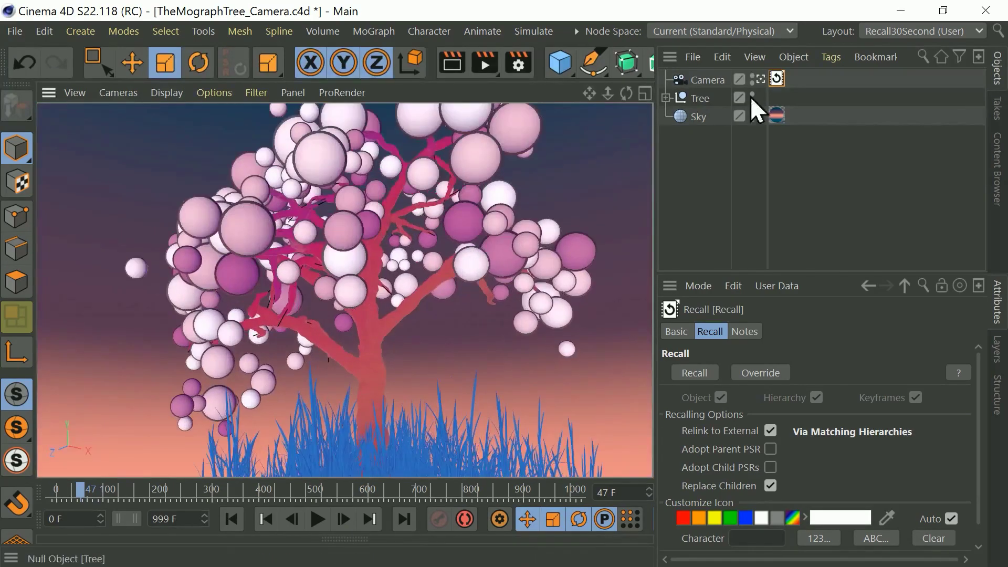
Step: Duplicate the Camera's Recall tag and switch back and forth between the two stored camera states
{"action": "left_click_drag", "start_coordinate": [777, 79], "coordinate": [794, 80], "text": "ctrl"}
{"action": "double_click", "coordinate": [796, 79]}
{"action": "double_click", "coordinate": [777, 79]}
{"action": "double_click", "coordinate": [795, 78]}
{"action": "double_click", "coordinate": [777, 78]}
{"action": "double_click", "coordinate": [795, 79]}
{"action": "double_click", "coordinate": [795, 79]}
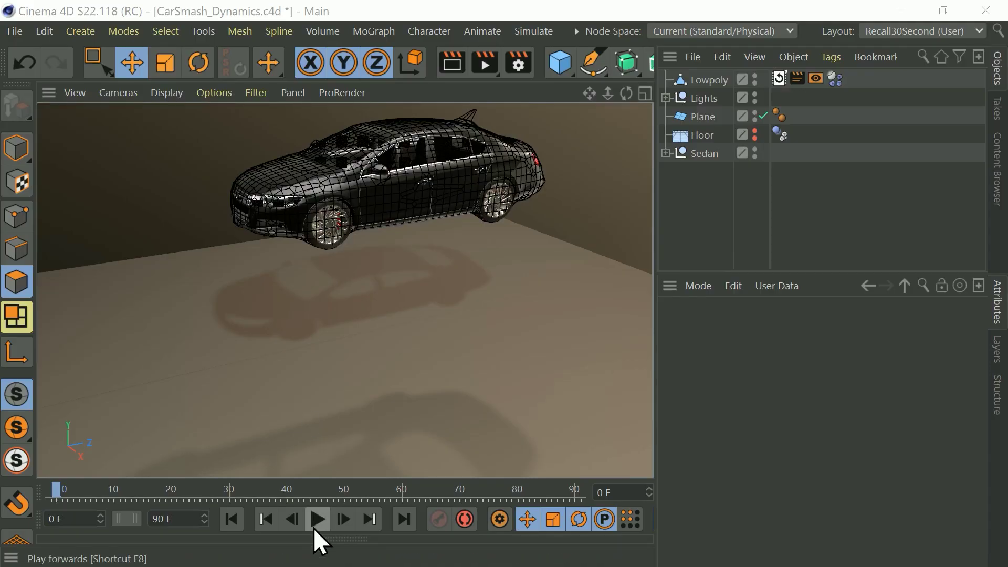
Step: Play the car crash simulation from the first frame to watch the Lowpoly mesh deform
{"action": "left_click", "coordinate": [316, 520]}
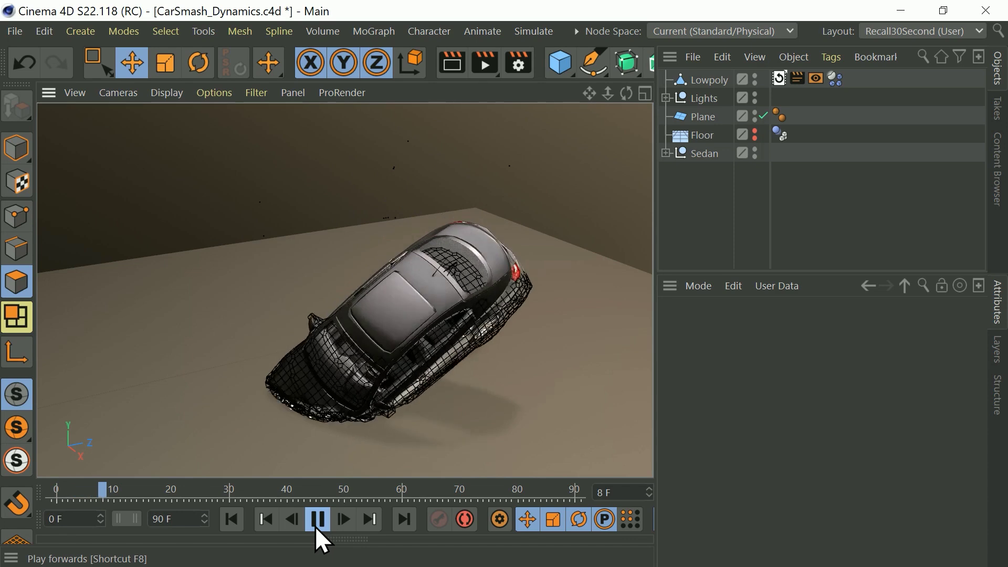
{"action": "left_click", "coordinate": [232, 519]}
{"action": "left_click", "coordinate": [316, 520]}
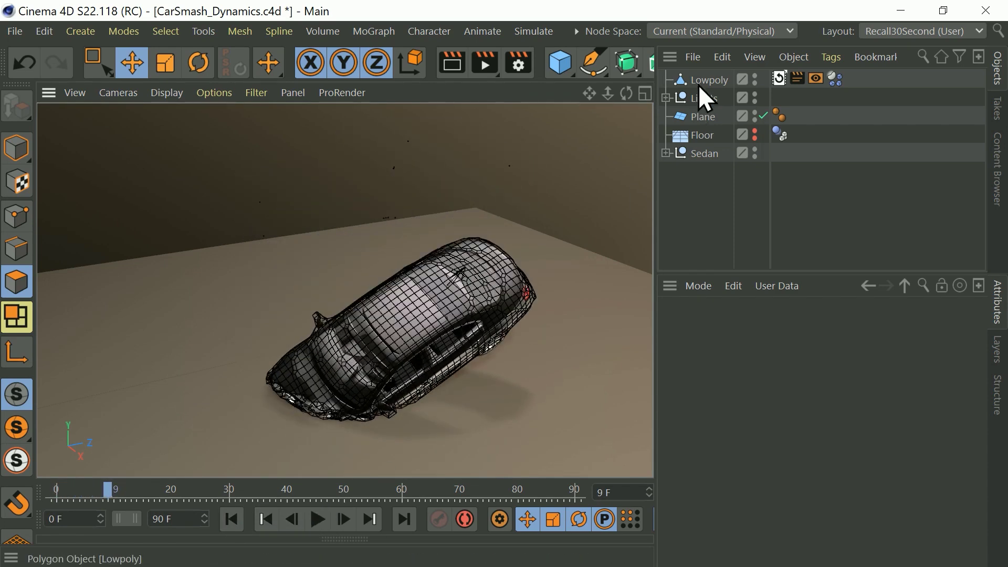
Step: Return to frame 0, recall the undamaged Lowpoly car mesh from its Recall tag, and replay the simulation
{"action": "left_click", "coordinate": [707, 80]}
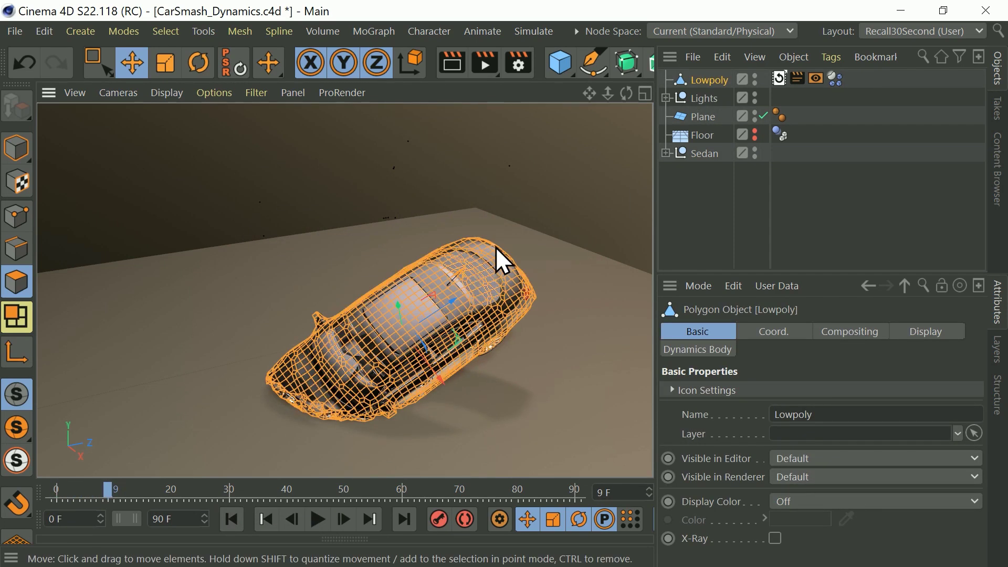
{"action": "left_click", "coordinate": [234, 518]}
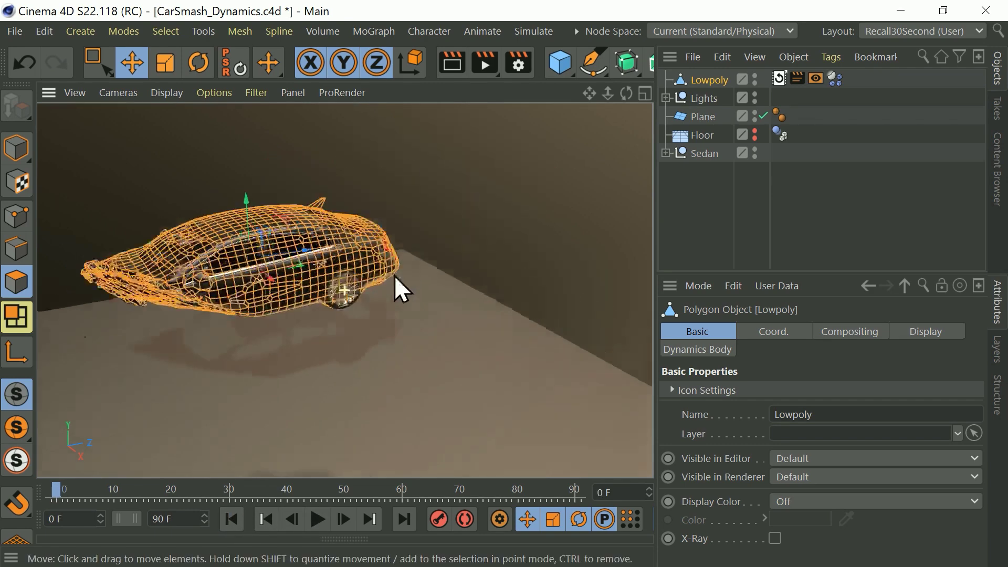
{"action": "left_click", "coordinate": [780, 78]}
{"action": "left_click", "coordinate": [317, 519]}
{"action": "left_click", "coordinate": [317, 519]}
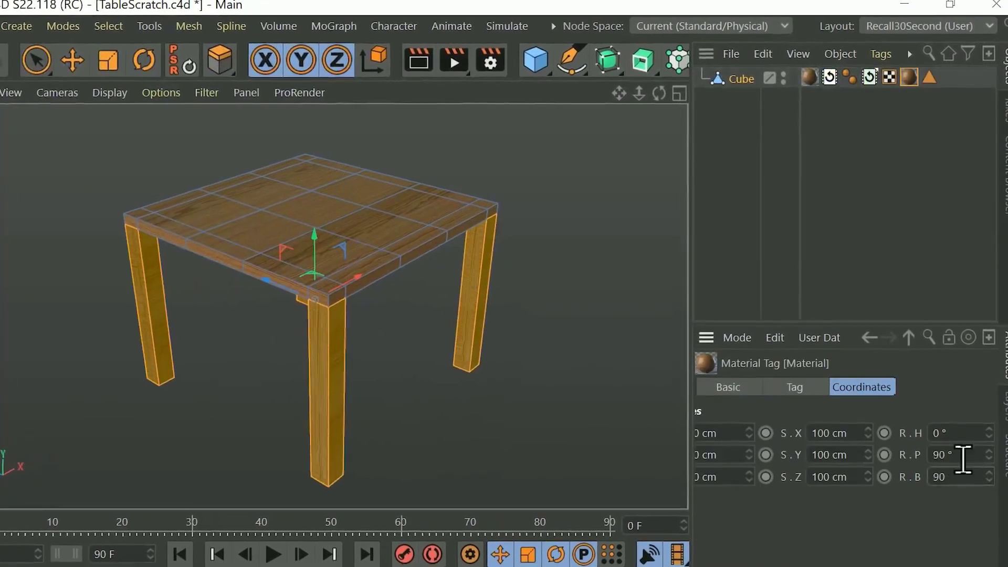
Step: Store table modeling states with Recall tags and copy the Table's green and pink Recall tags onto nulls
{"action": "right_click", "coordinate": [758, 89]}
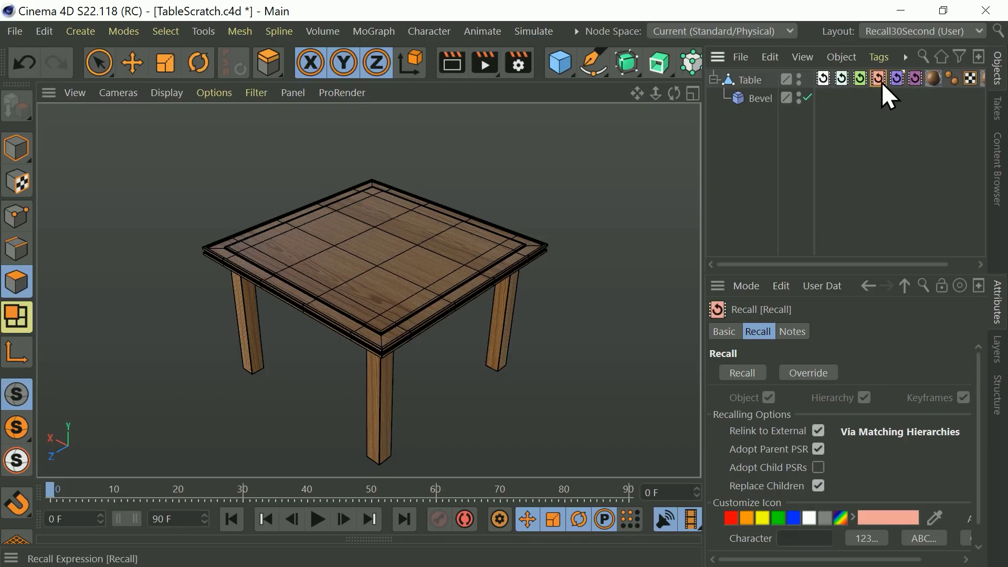
{"action": "left_click", "coordinate": [860, 78]}
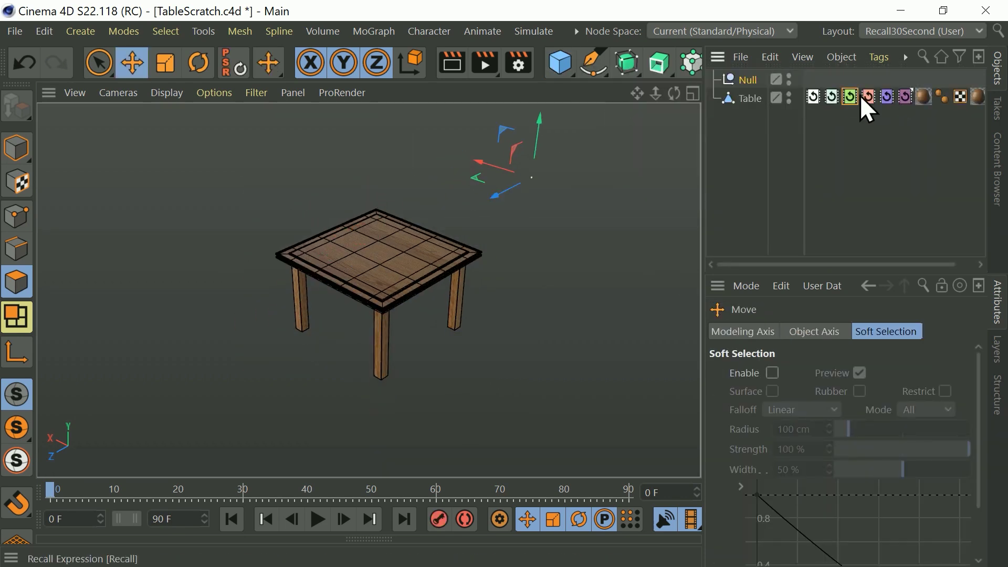
{"action": "left_click", "coordinate": [868, 96]}
{"action": "left_click_drag", "start_coordinate": [561, 62], "coordinate": [614, 100]}
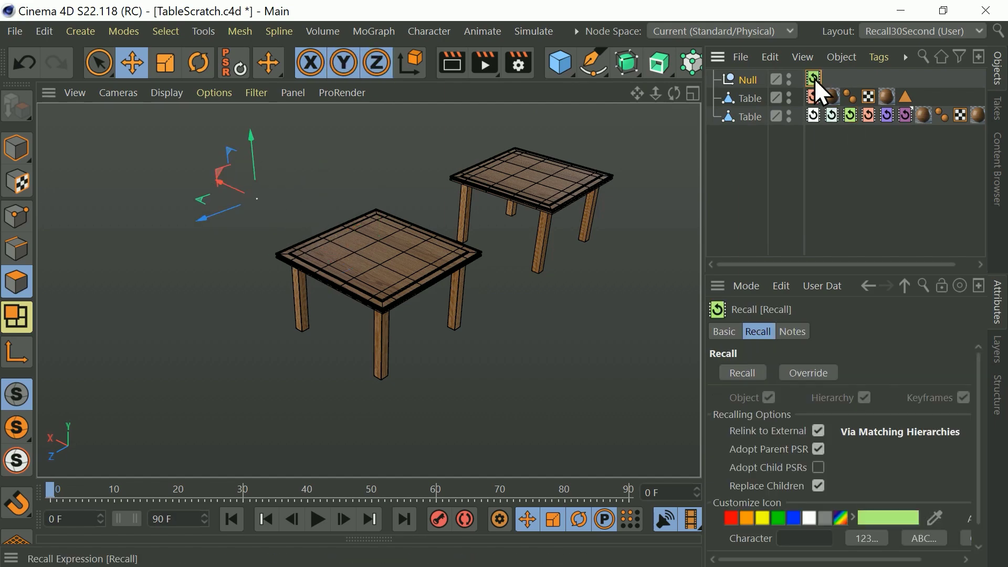